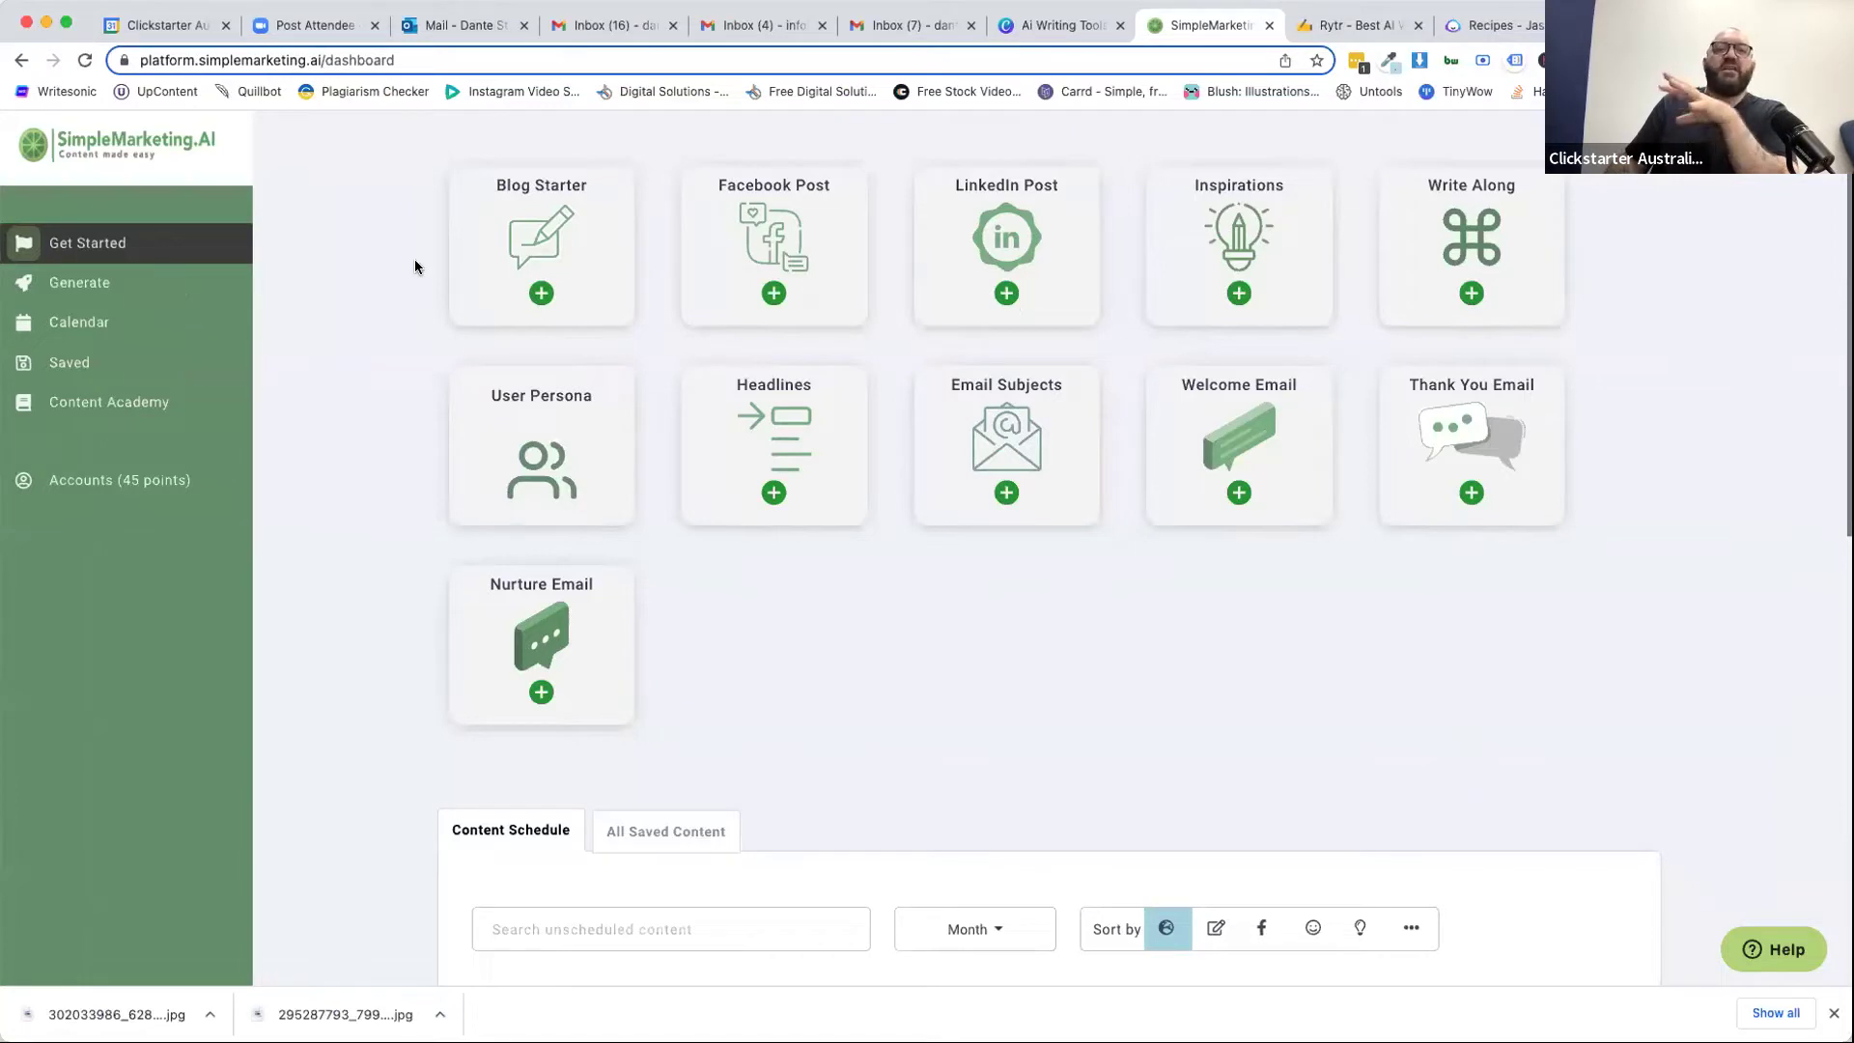
Look over the dashboard's content schedule and open the Blog Starter generator.
{"action": "scroll", "coordinate": [367, 504], "scroll_direction": "down", "scroll_amount": 5}
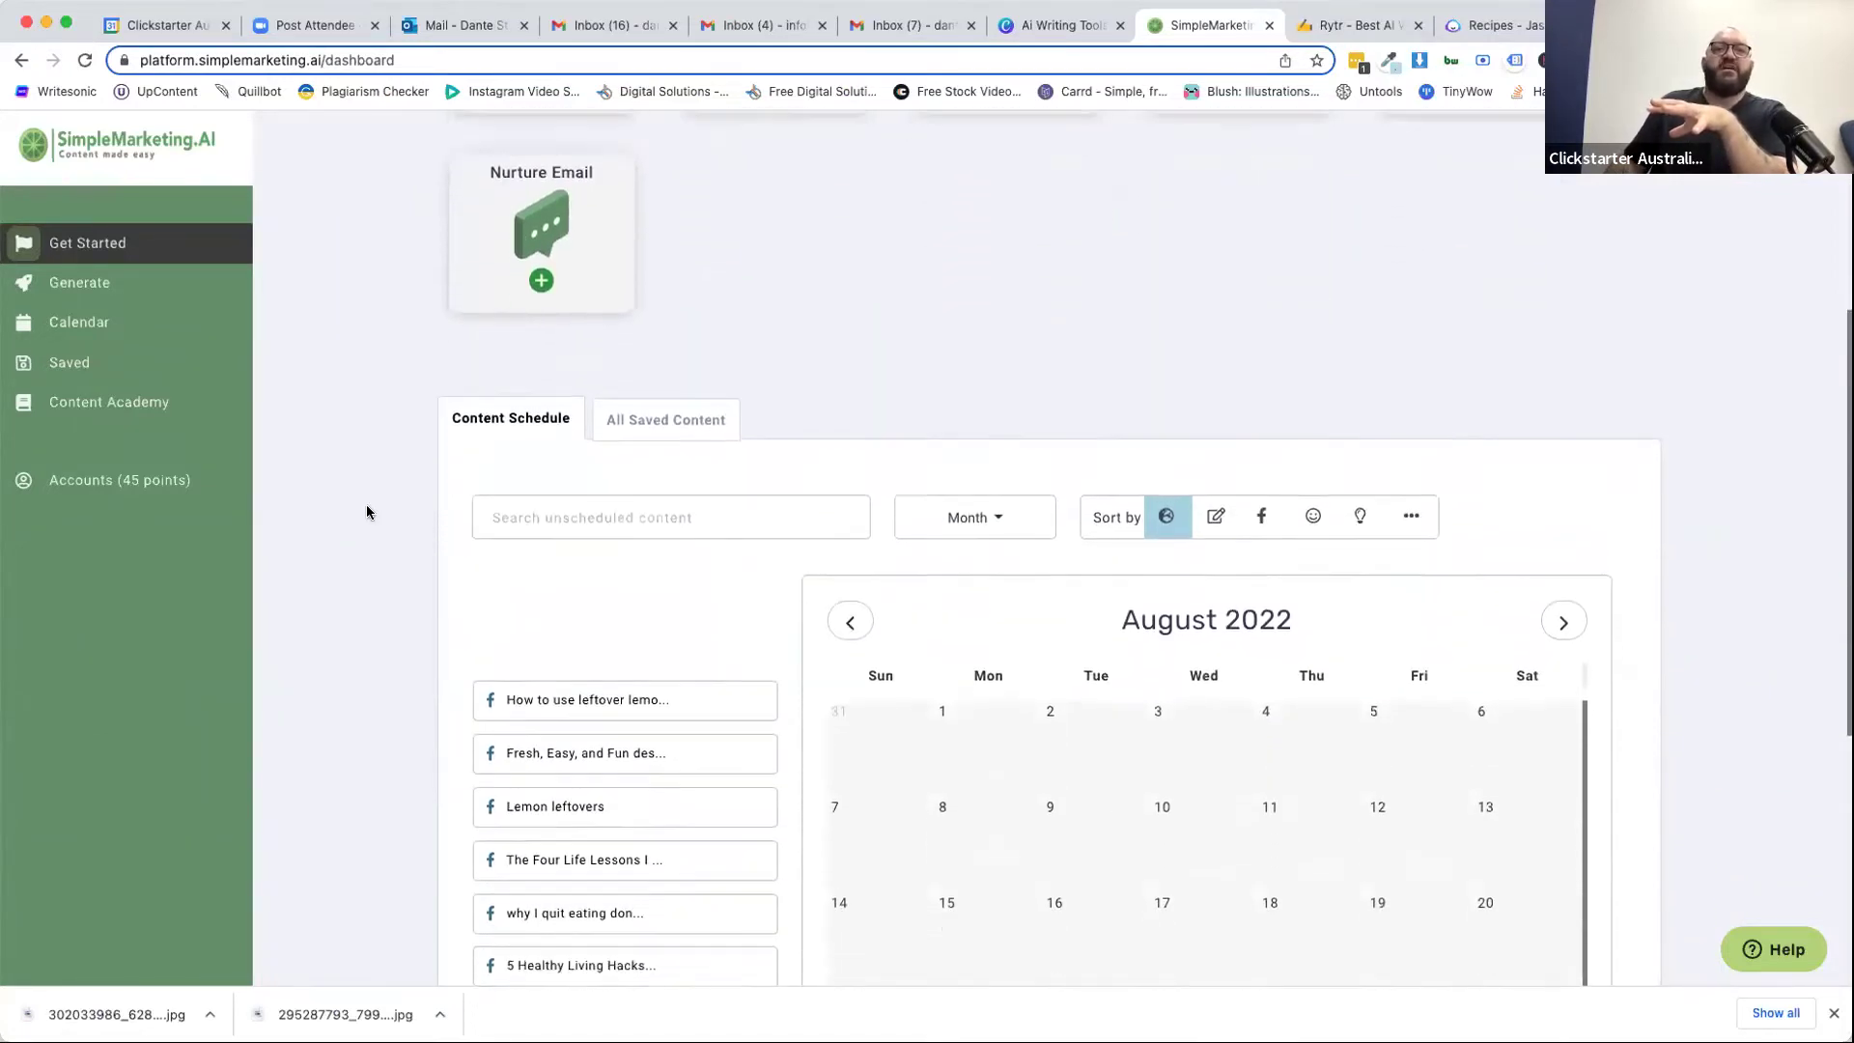
{"action": "scroll", "coordinate": [367, 504], "scroll_direction": "down", "scroll_amount": 3}
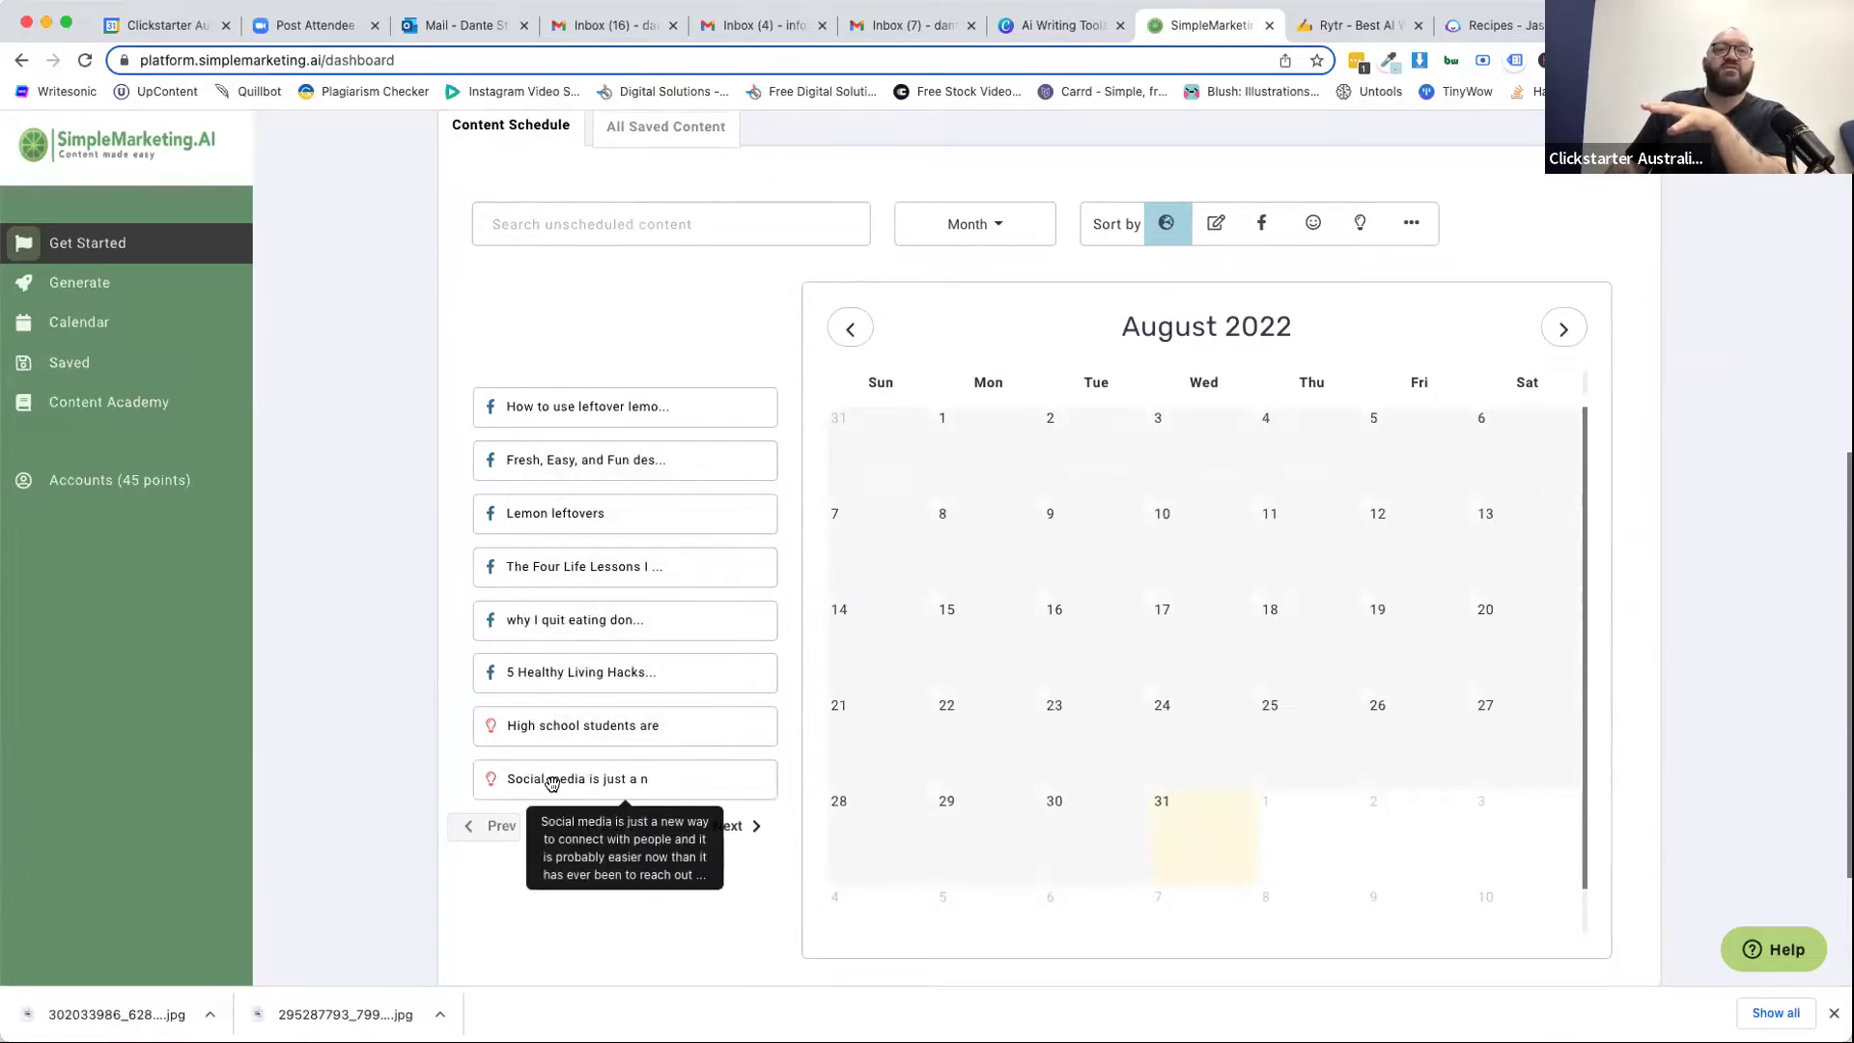
{"action": "scroll", "coordinate": [344, 654], "scroll_direction": "up", "scroll_amount": 2}
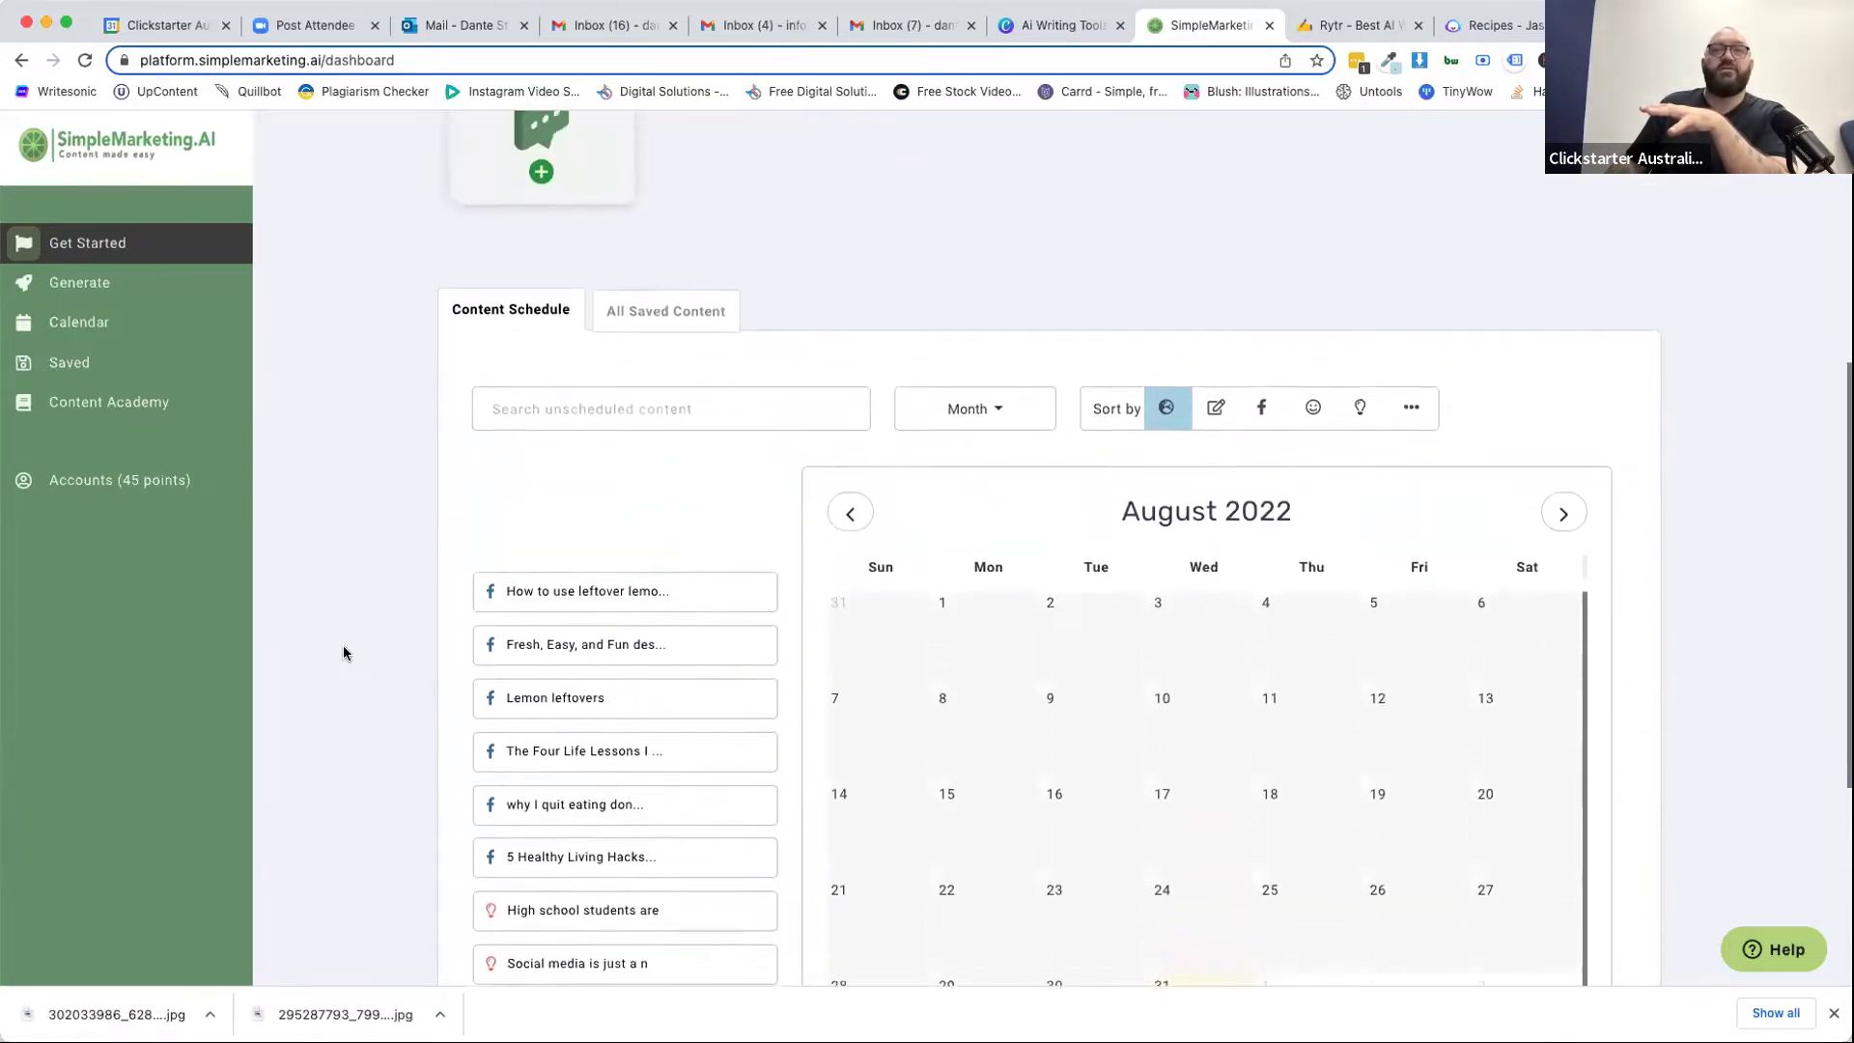
{"action": "scroll", "coordinate": [343, 654], "scroll_direction": "up", "scroll_amount": 1}
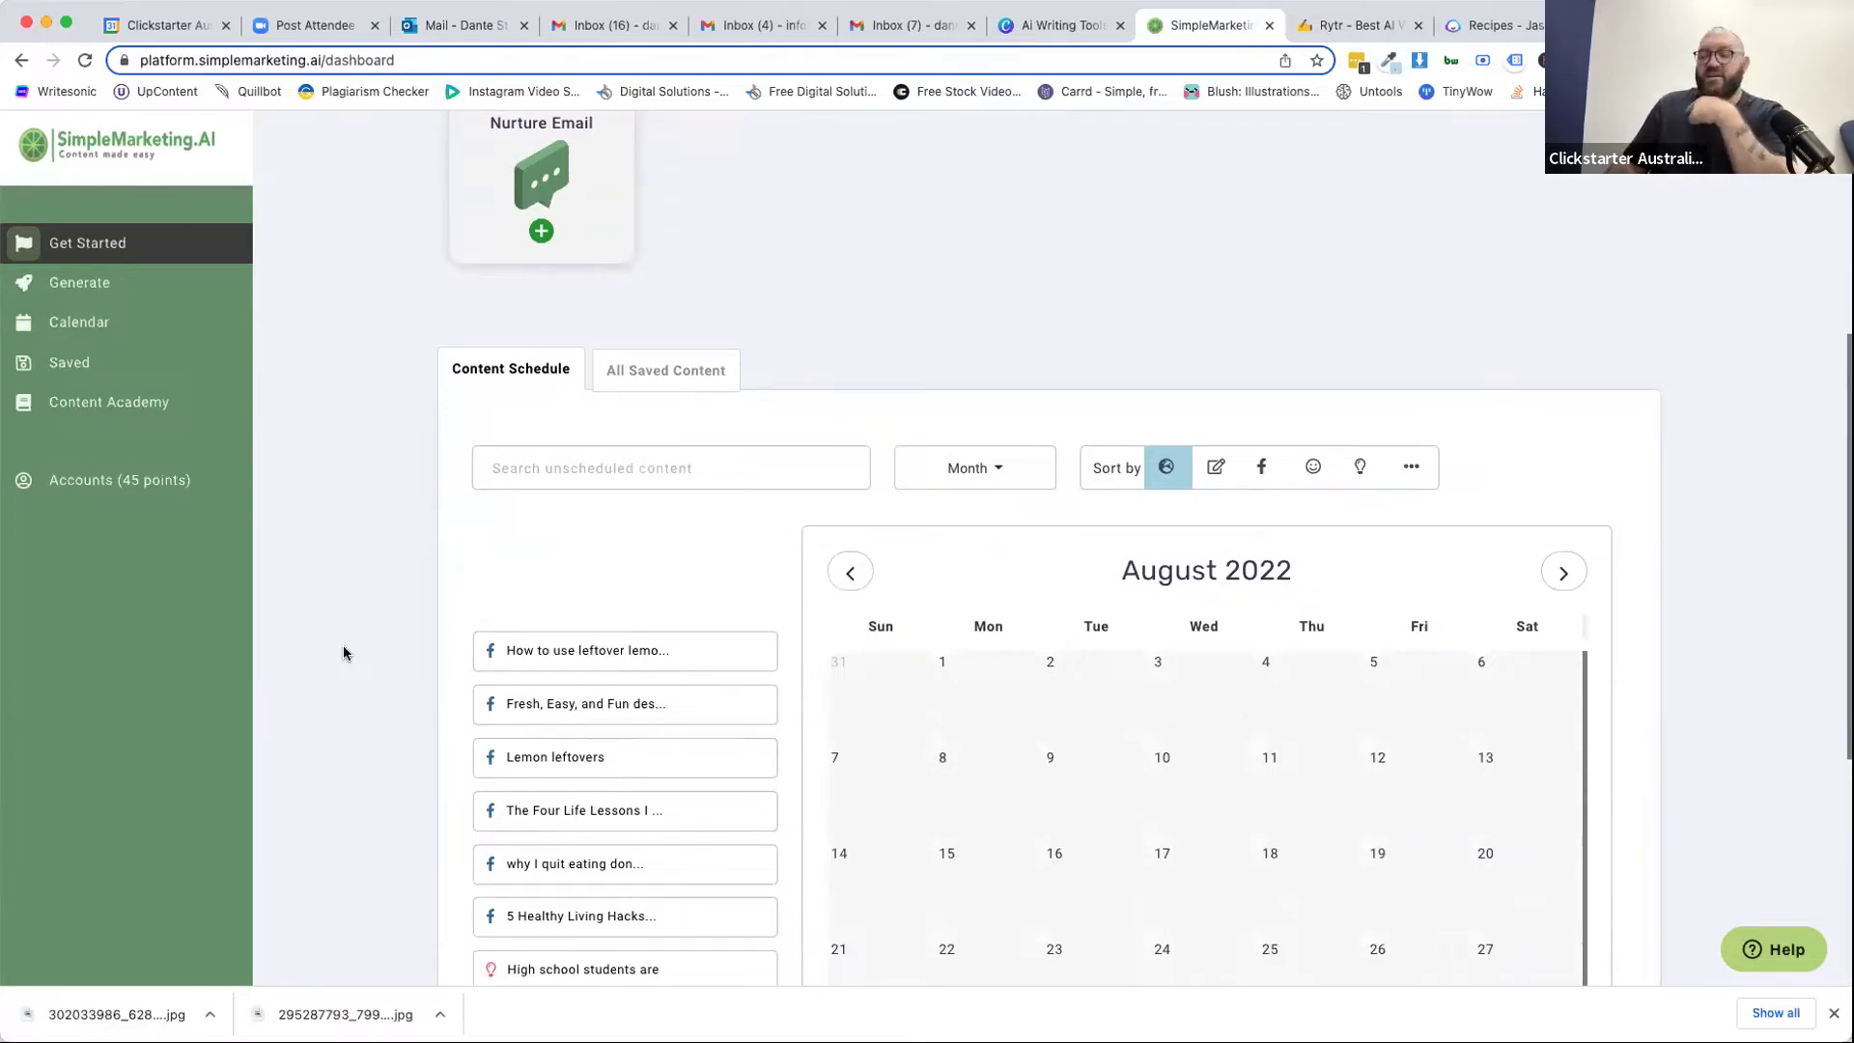
{"action": "scroll", "coordinate": [344, 654], "scroll_direction": "up", "scroll_amount": 8}
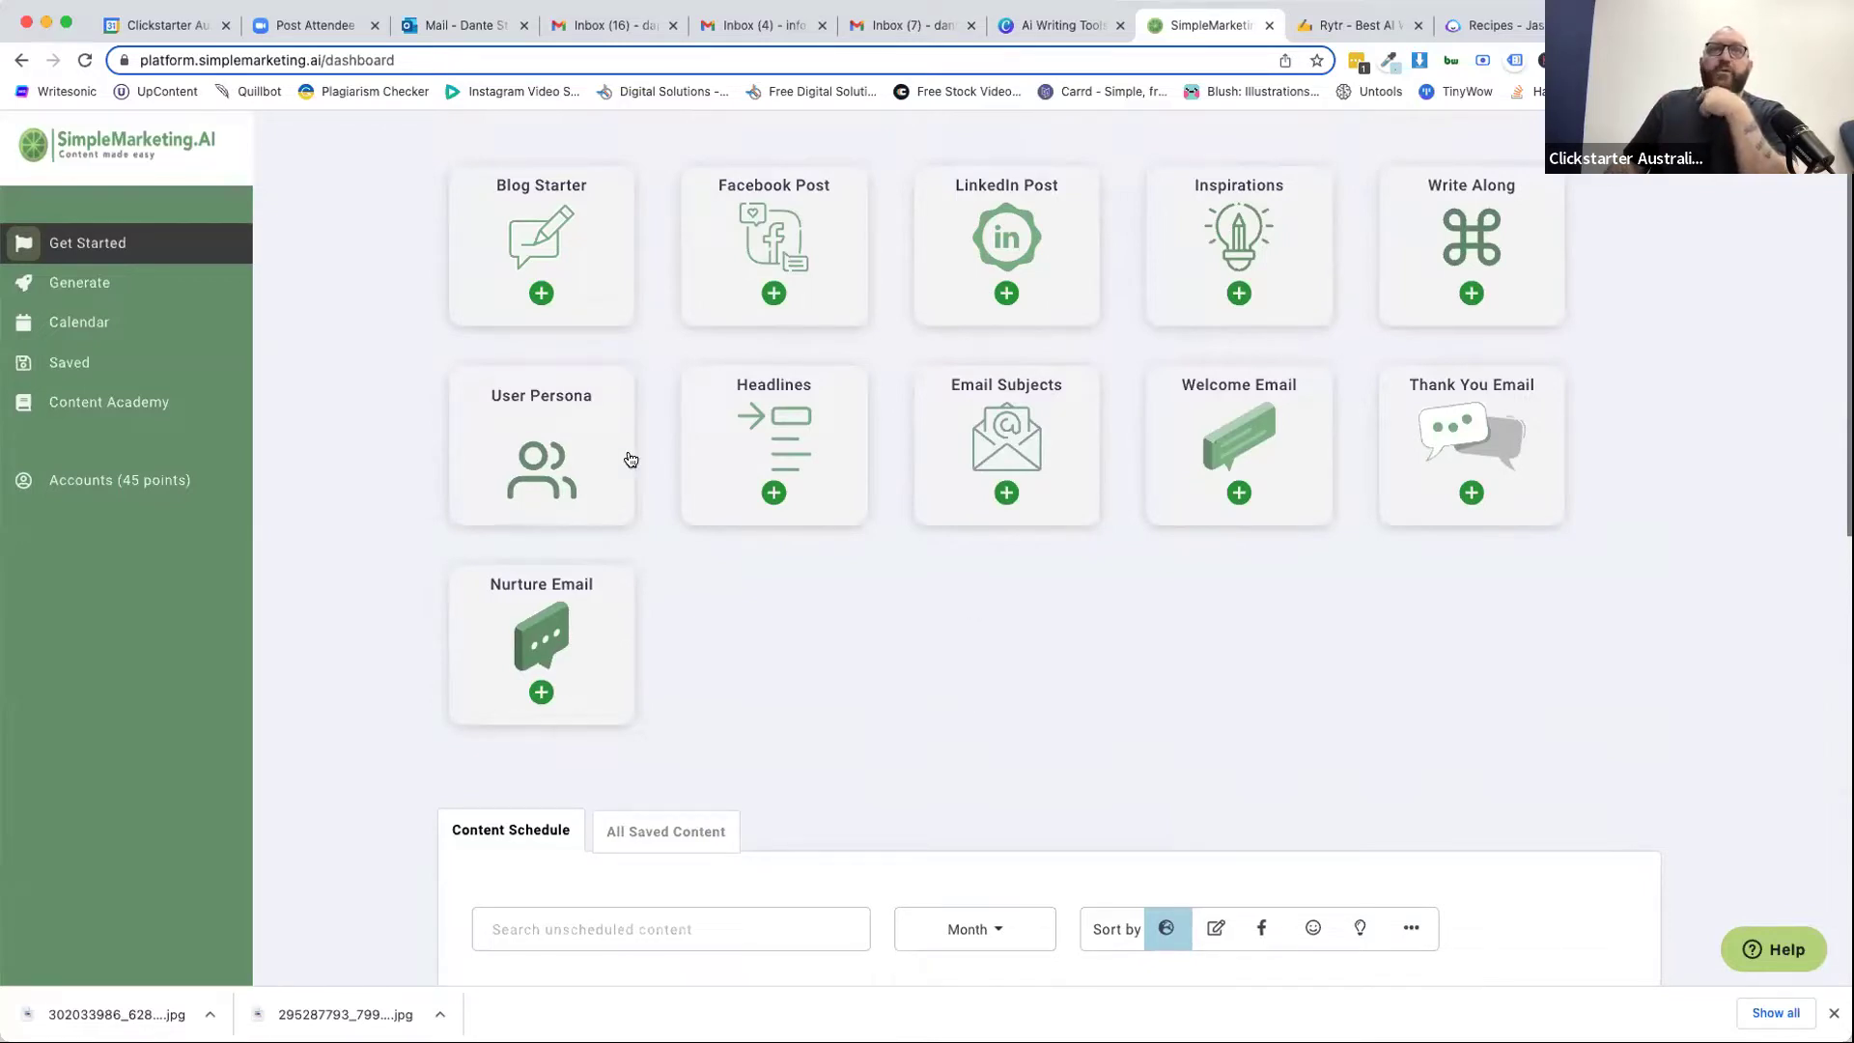
{"action": "left_click", "coordinate": [542, 294]}
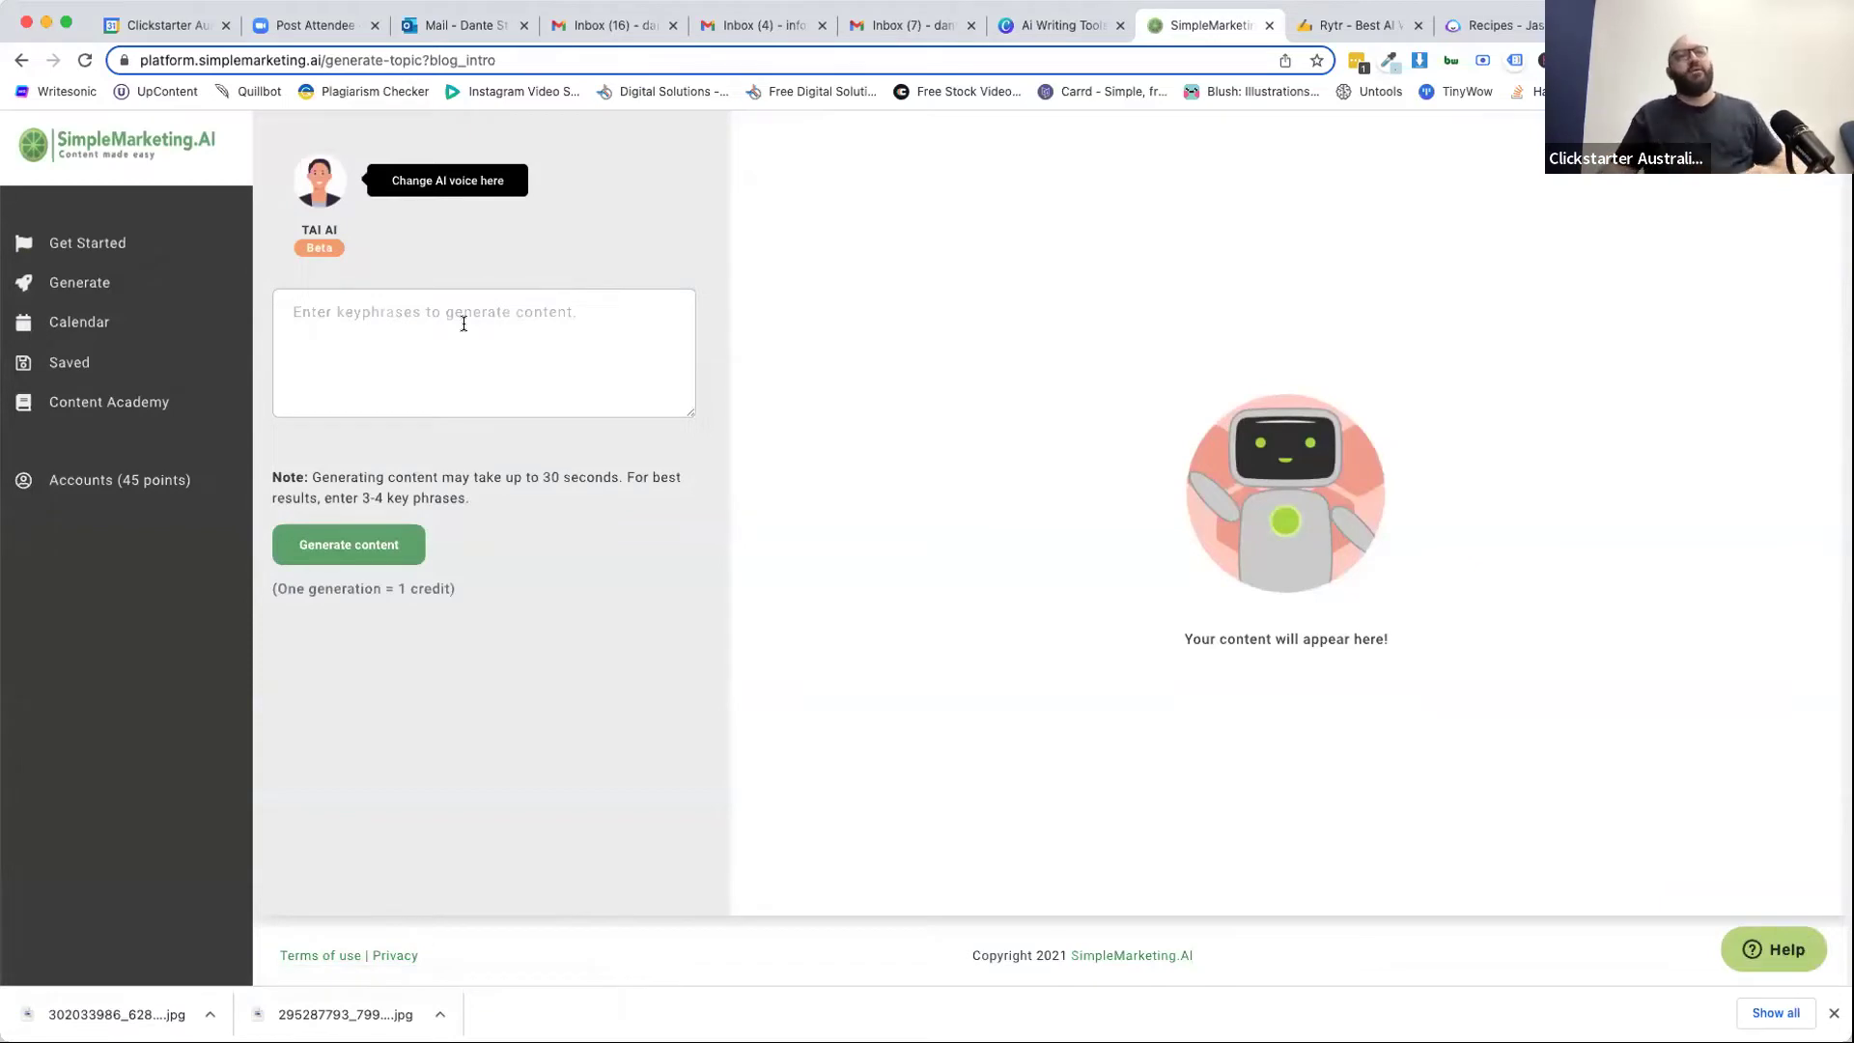
Enter the keyphrases "iPhone vs Android", "usability" and "upgradable" on separate lines for the blog content.
{"action": "mouse_move", "coordinate": [310, 221]}
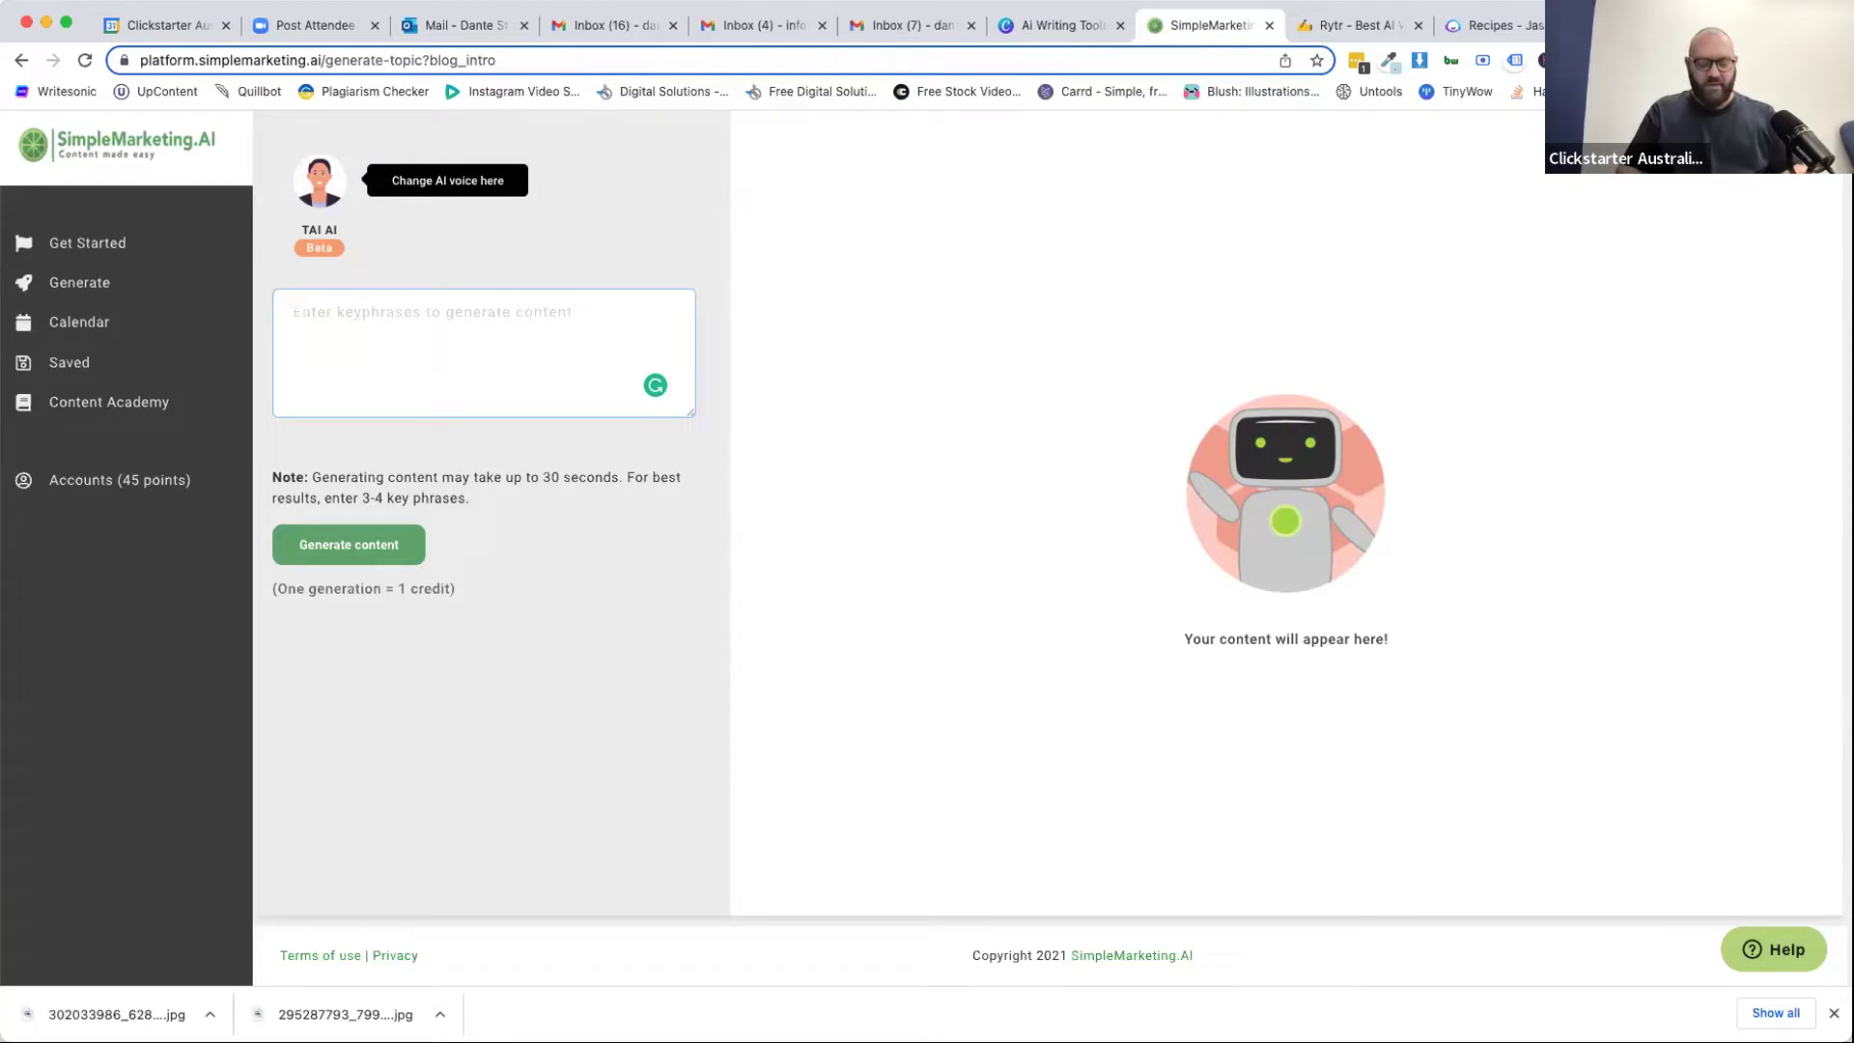
{"action": "type", "text": "Appl"}
{"action": "key", "text": "BackSpace"}
{"action": "key", "text": "BackSpace"}
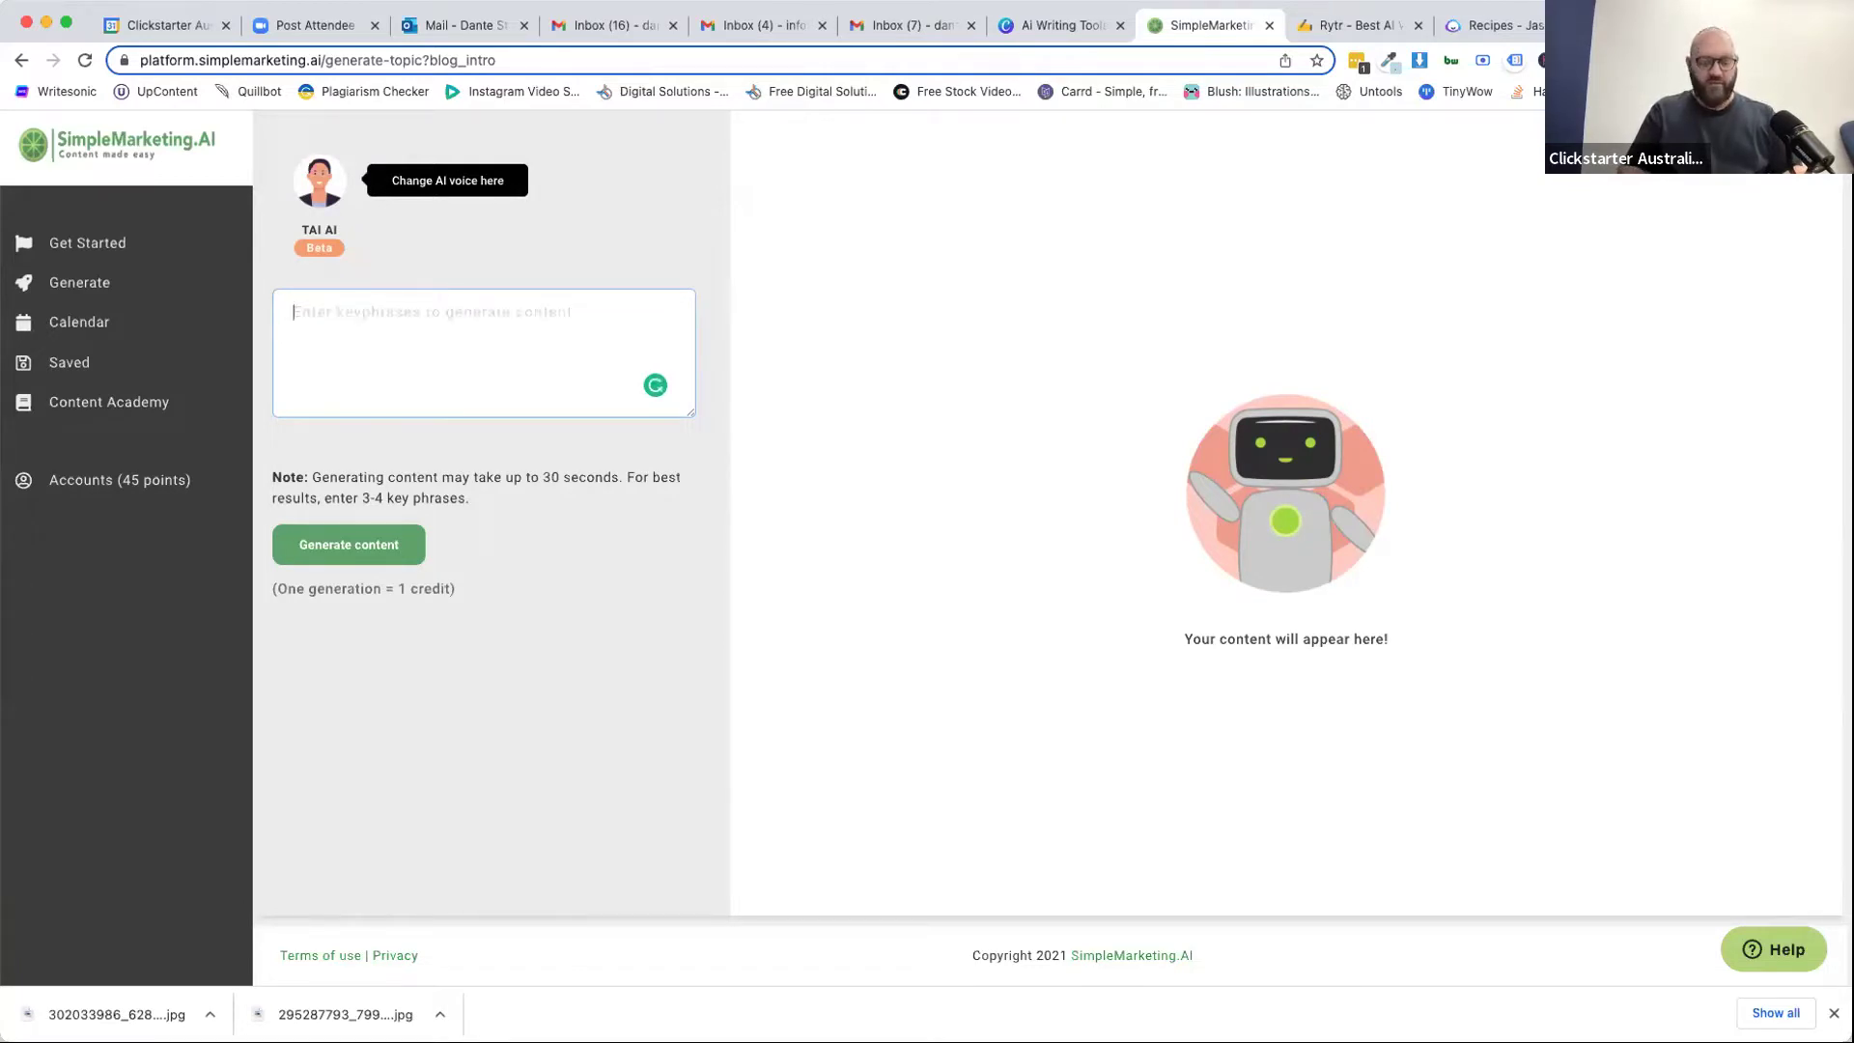
{"action": "type", "text": "iPhone vs Android "}
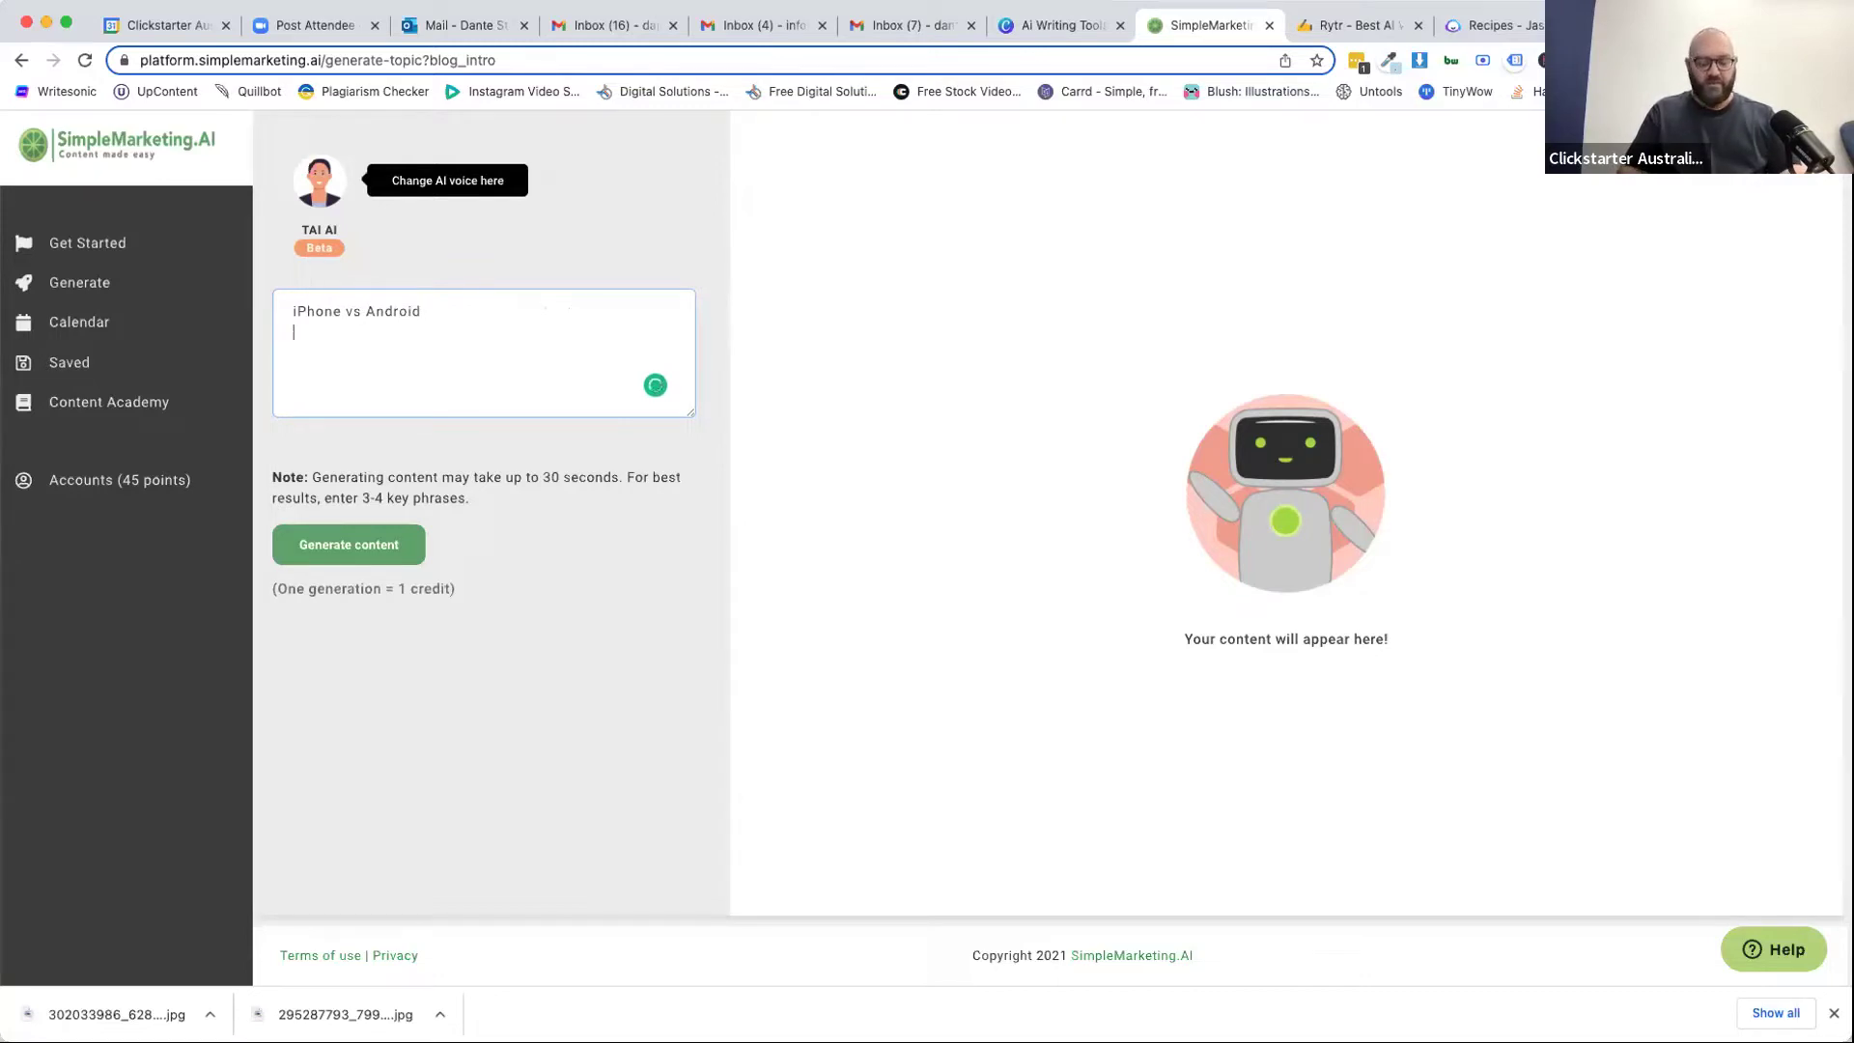
{"action": "type", "text": "usabili"}
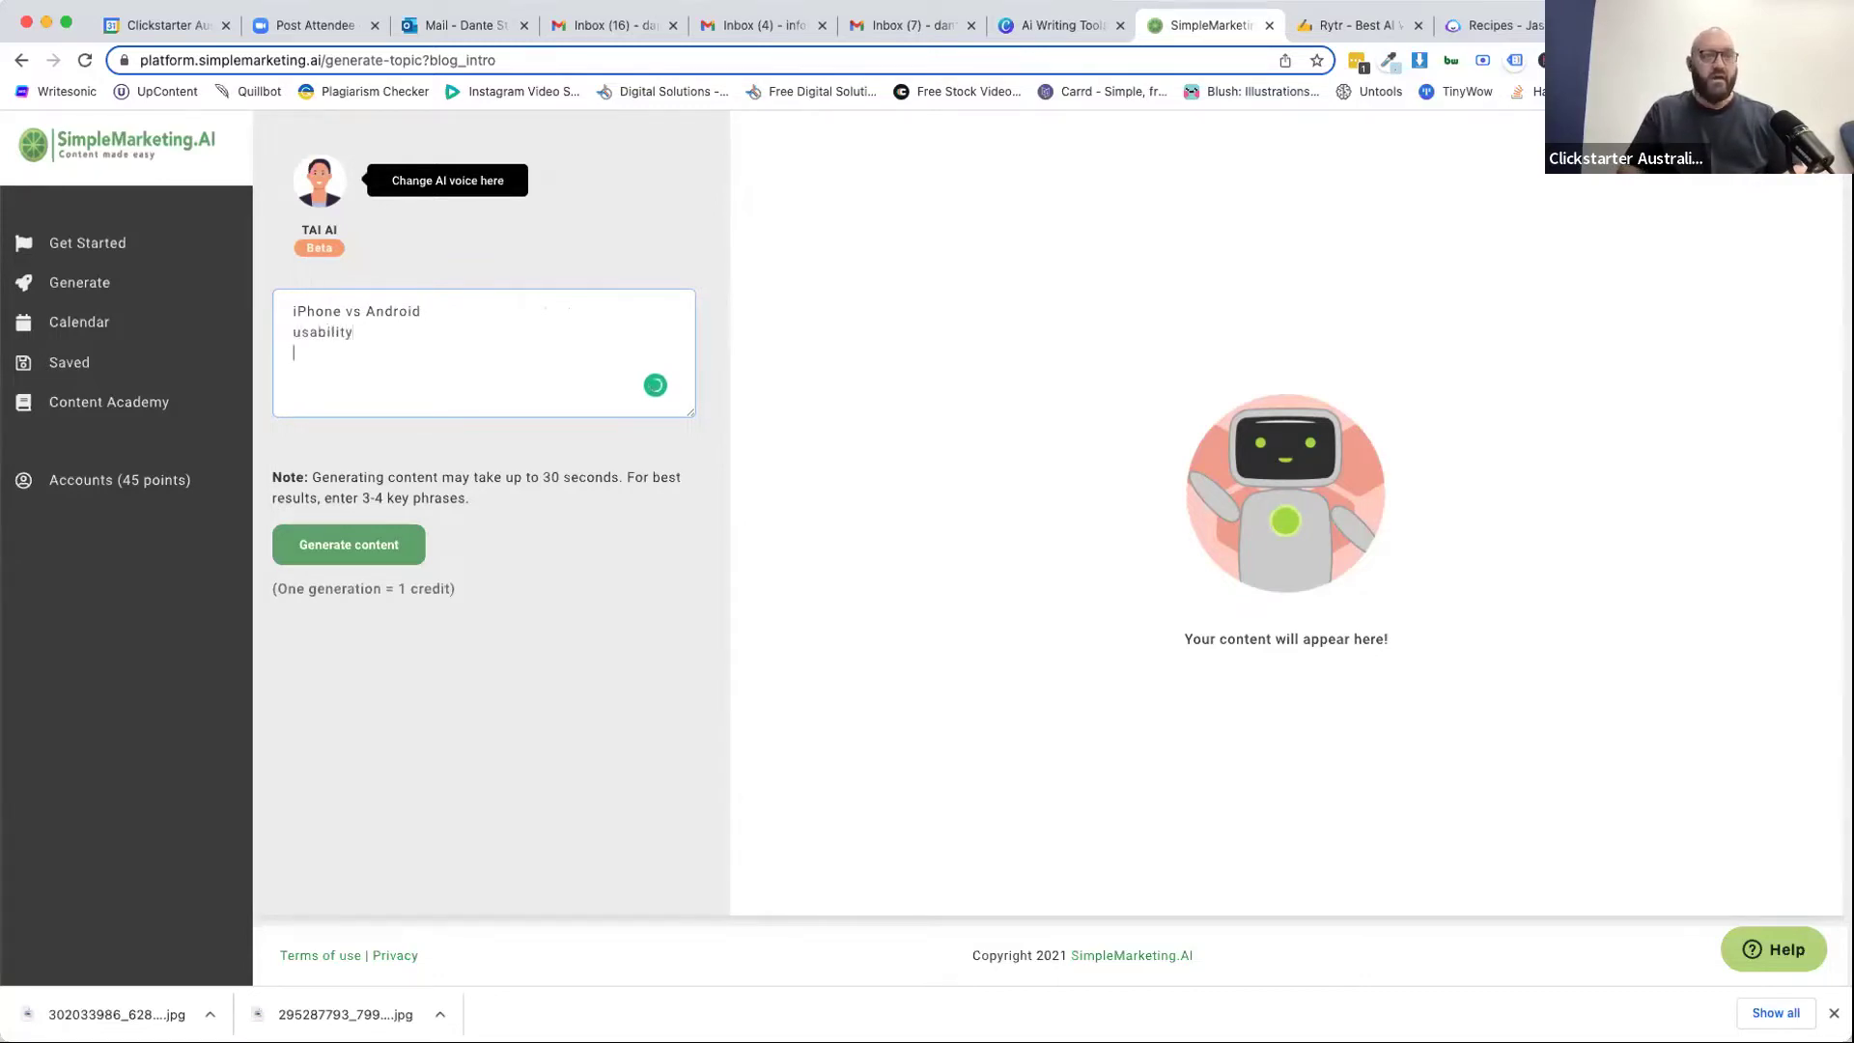
{"action": "type", "text": "ty"}
{"action": "key", "text": "Return"}
{"action": "type", "text": "update"}
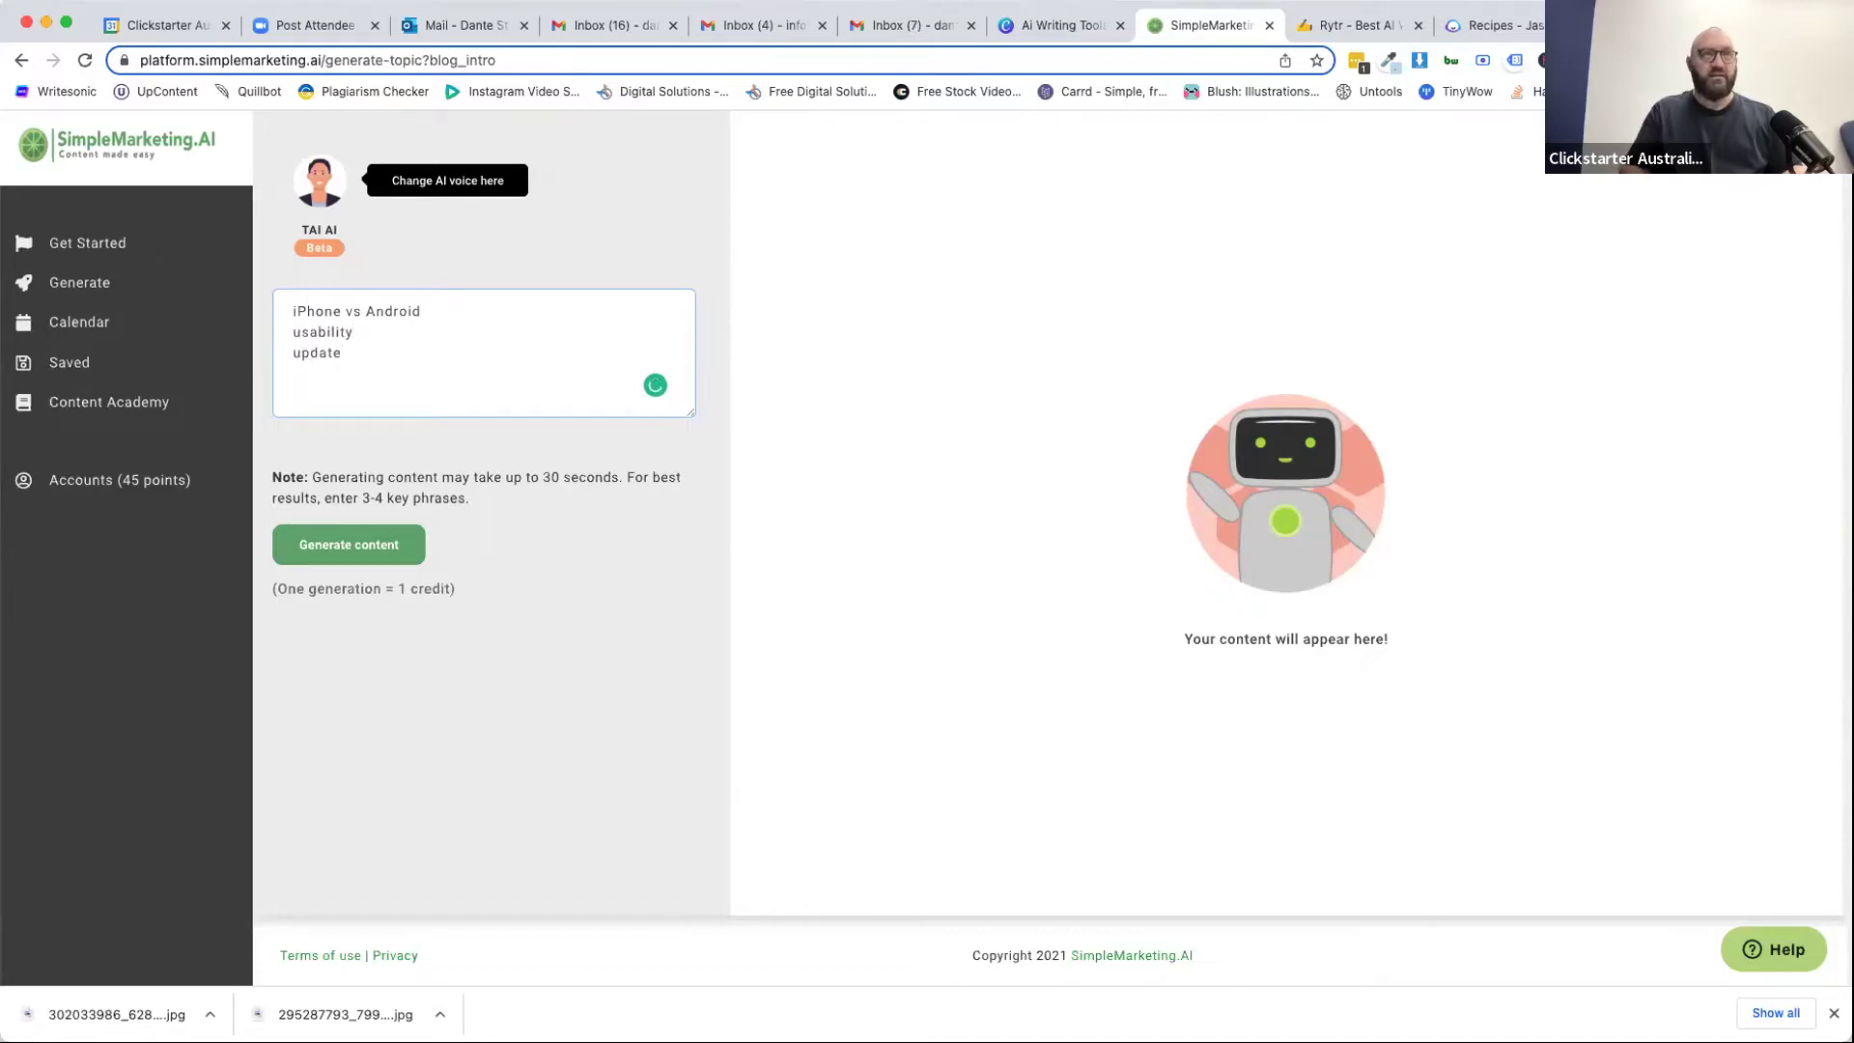
{"action": "type", "text": "gradabl"}
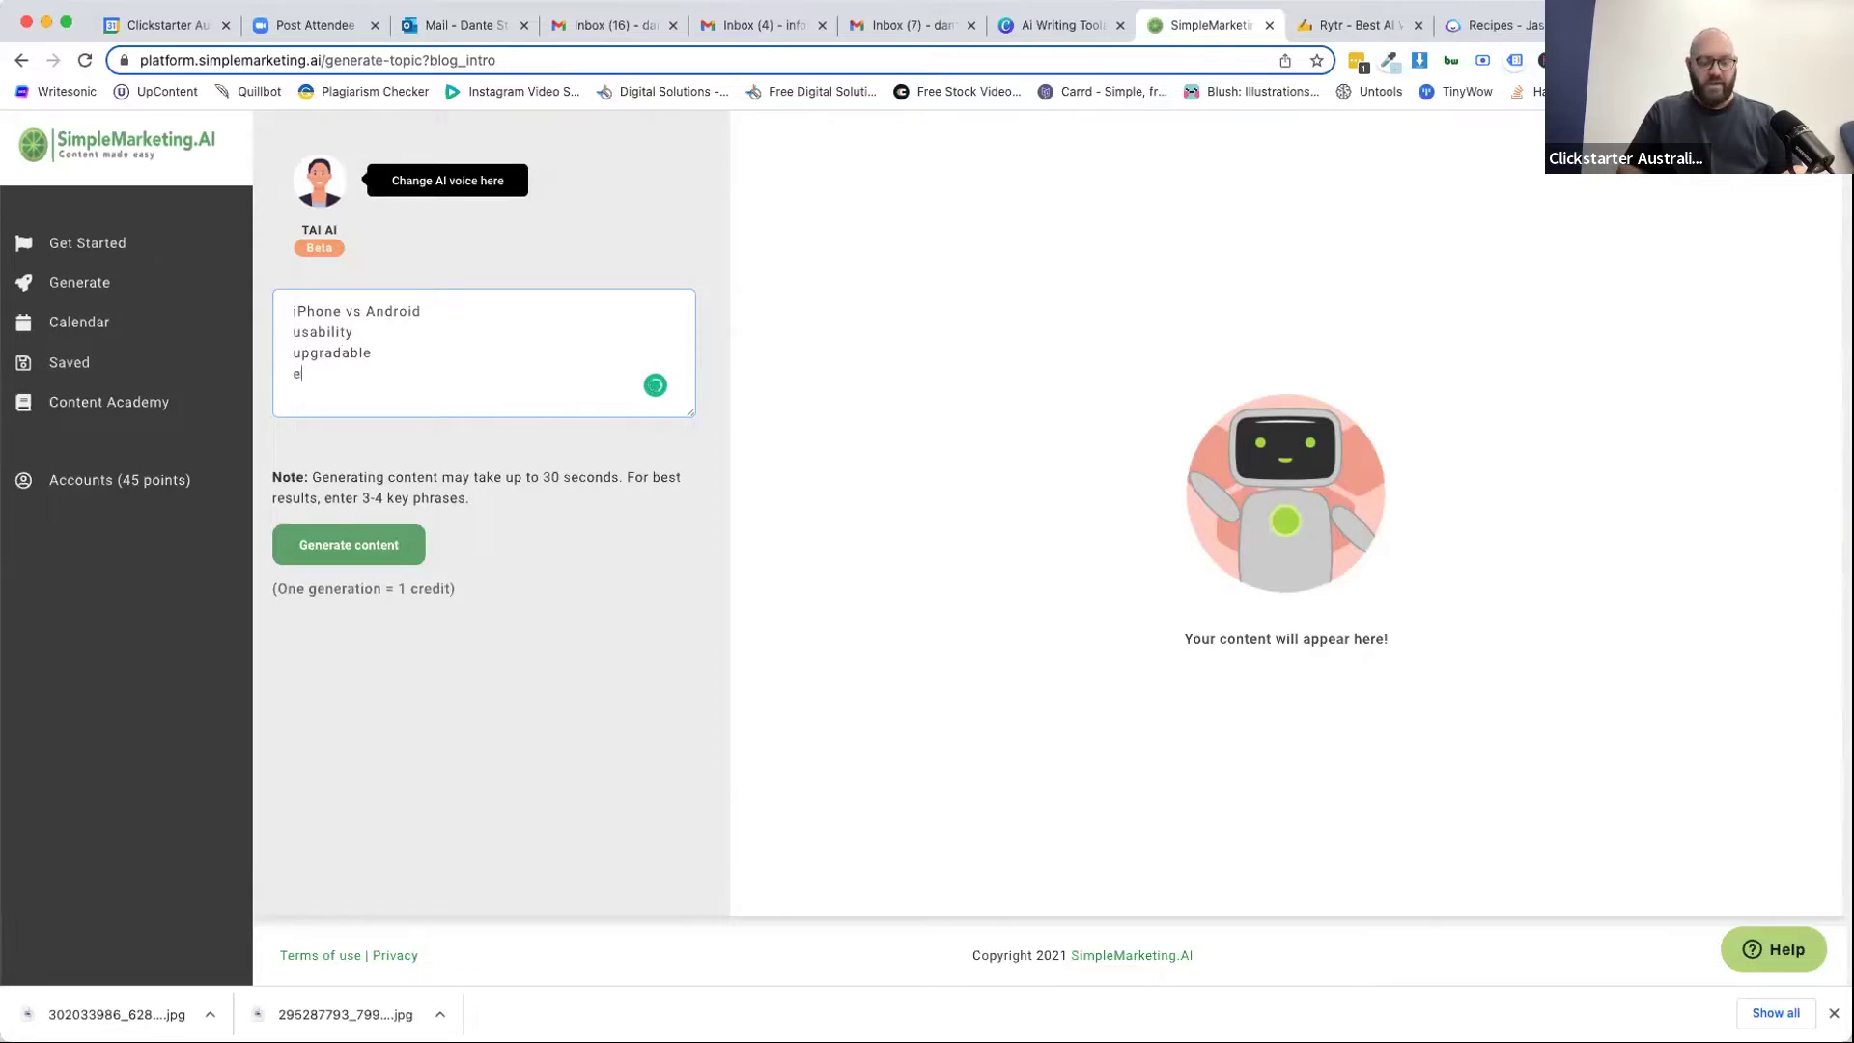
Add the keyphrases "ecosystem", "price", "availability" and "popularity" on separate lines, and generate the blog content.
{"action": "type", "text": "ecosystem"}
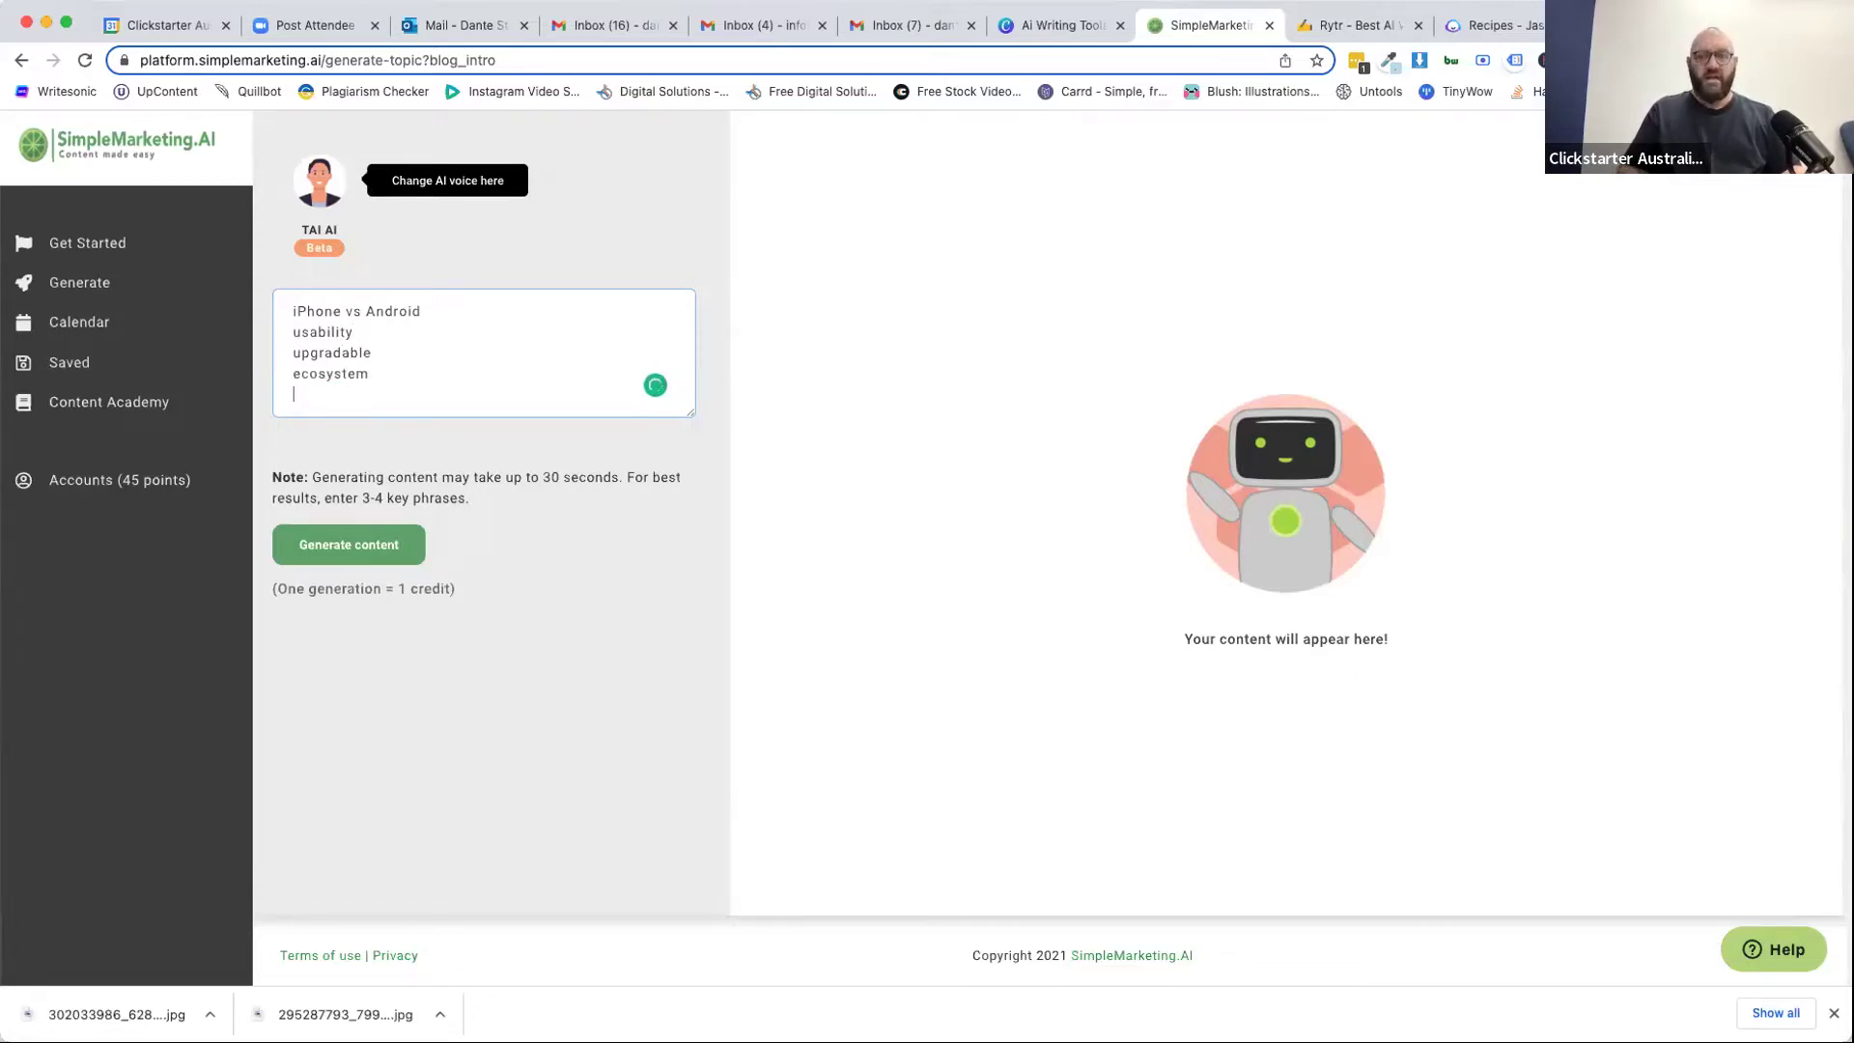
{"action": "key", "text": "Return"}
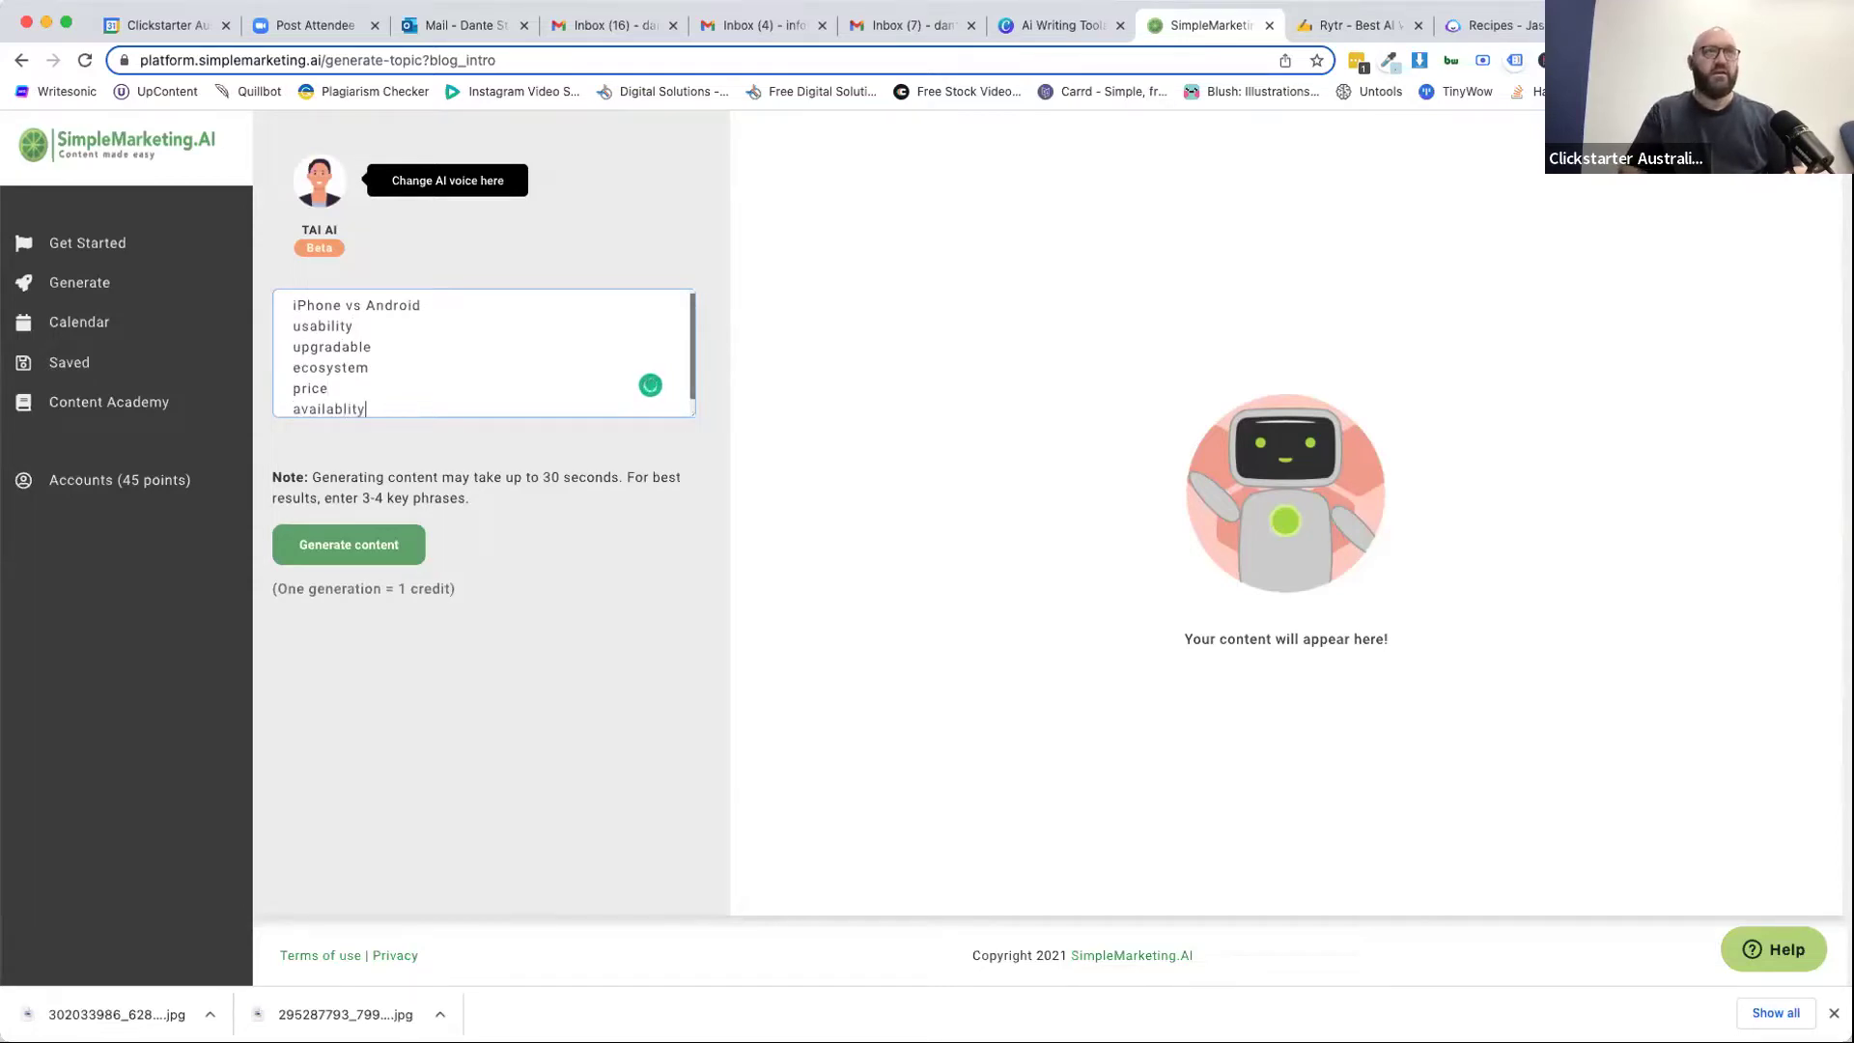
{"action": "type", "text": "availablity"}
{"action": "key", "text": "Return"}
{"action": "type", "text": "popularity"}
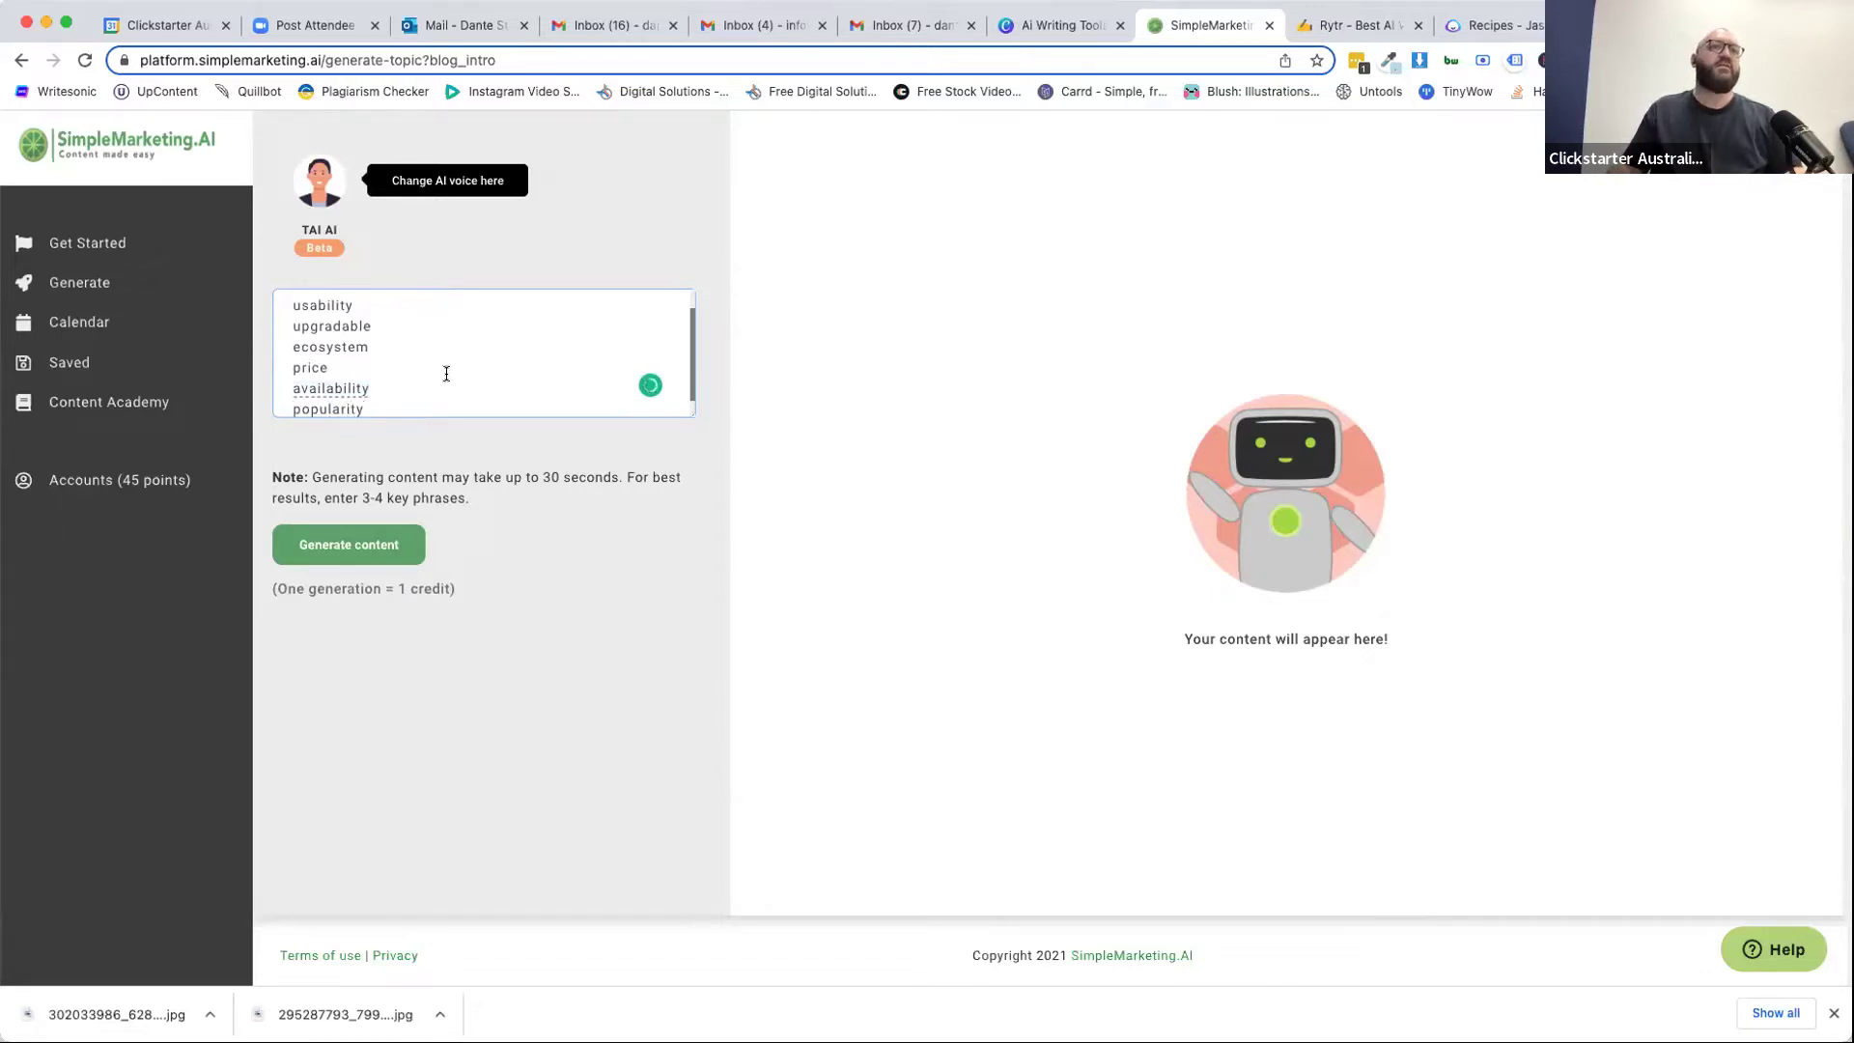
{"action": "left_click", "coordinate": [367, 550]}
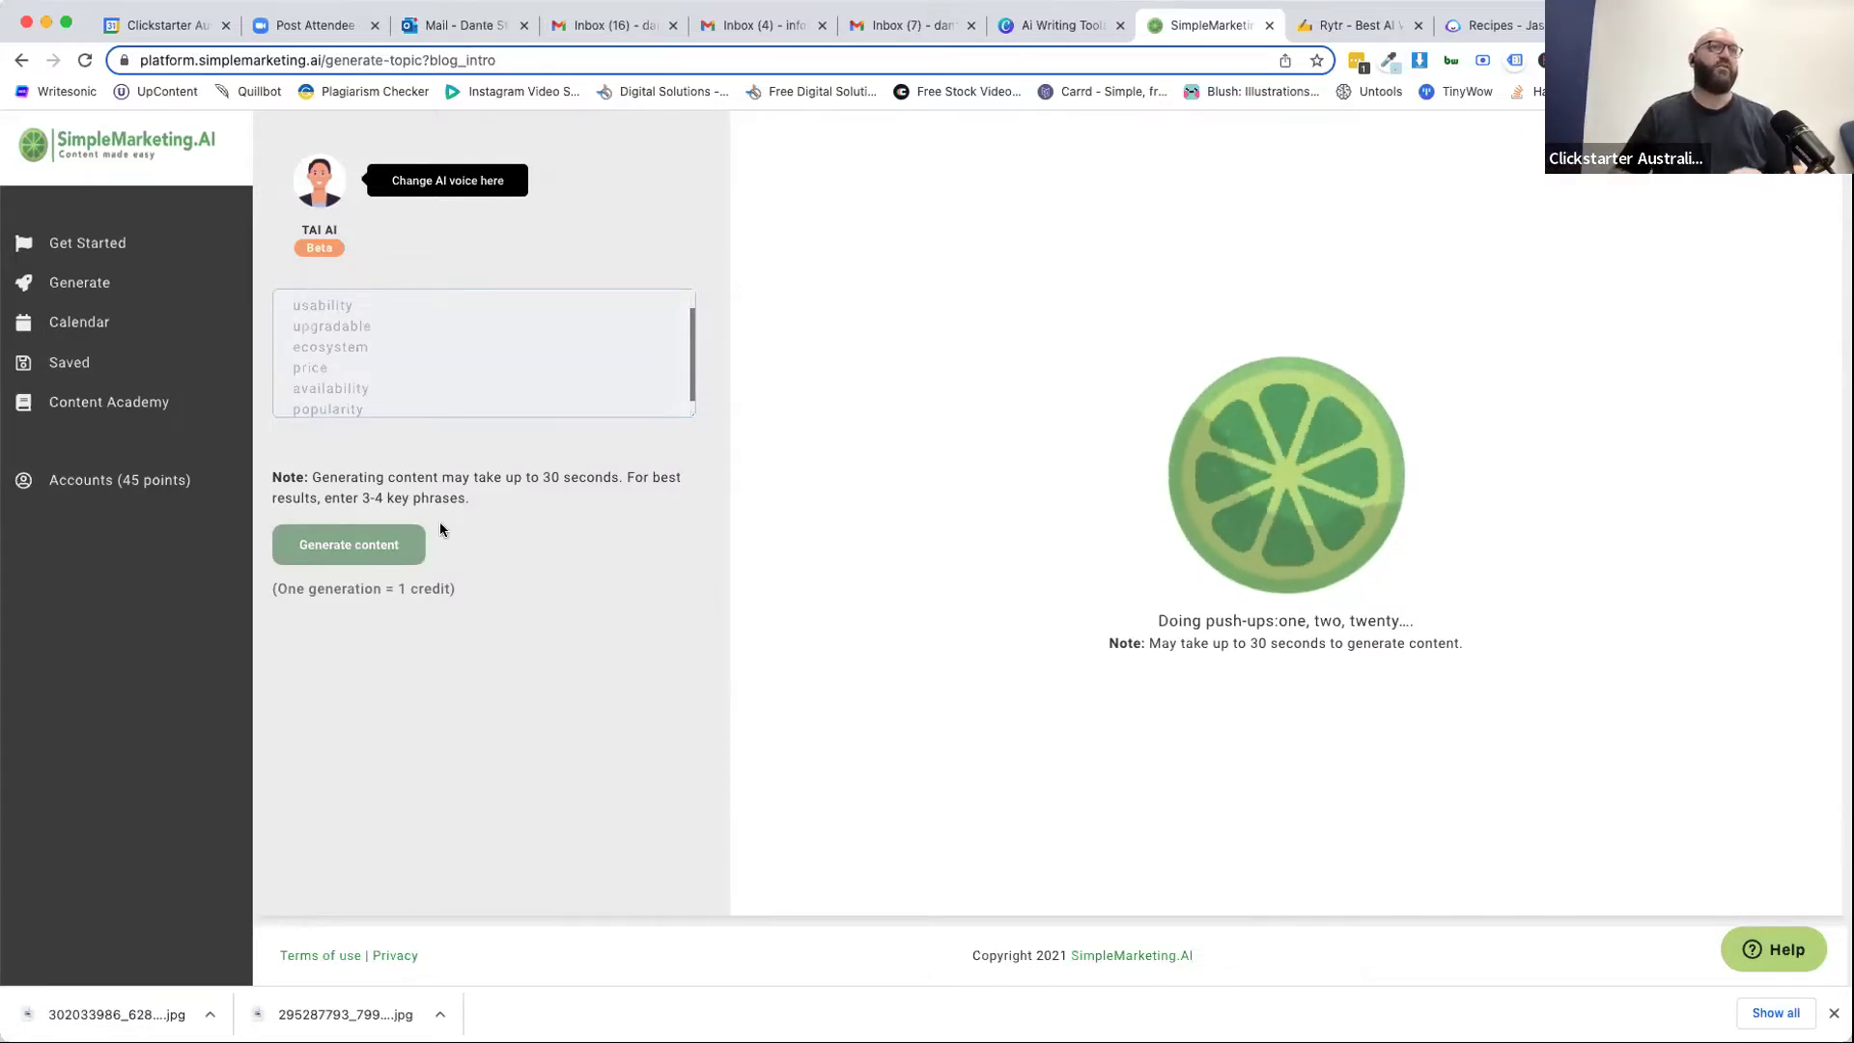
{"action": "left_click", "coordinate": [96, 480]}
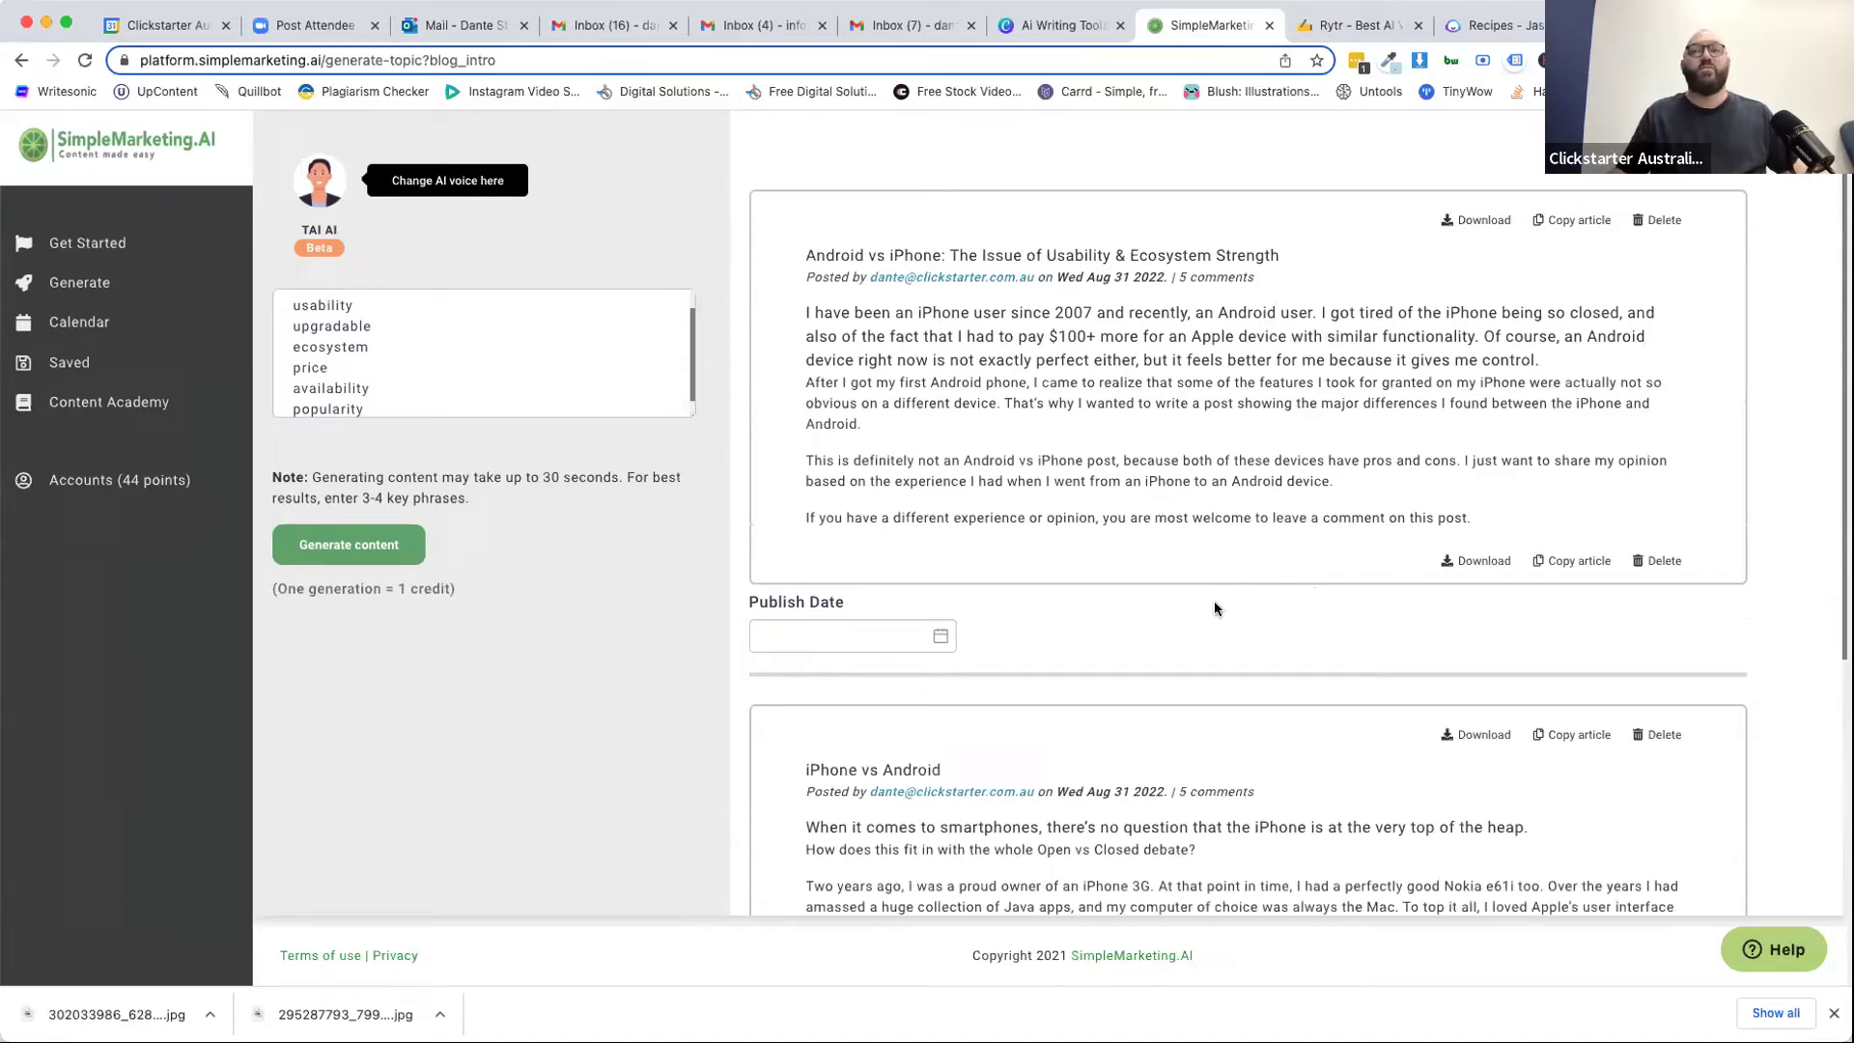
Read through the generated articles and open the "iPhone vs Android" article's text for editing.
{"action": "scroll", "coordinate": [1214, 606], "scroll_direction": "down", "scroll_amount": 5}
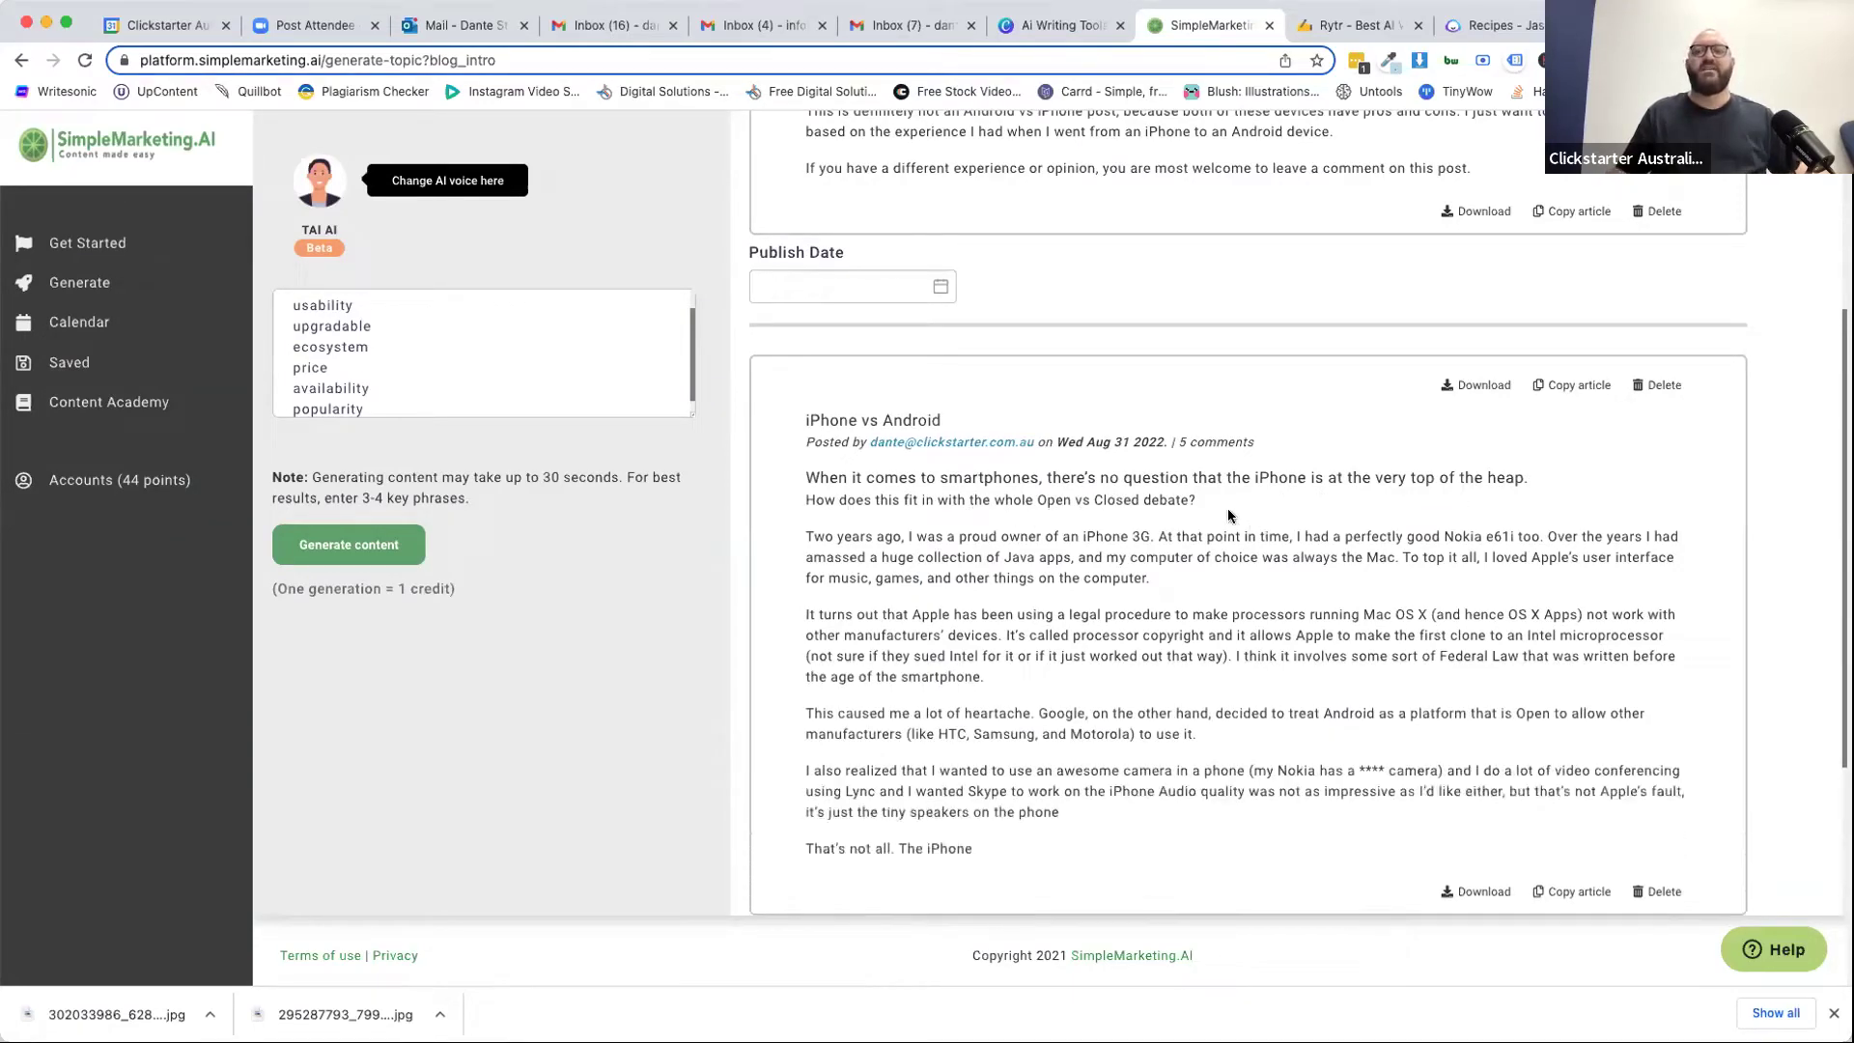
{"action": "scroll", "coordinate": [1227, 508], "scroll_direction": "up", "scroll_amount": 3}
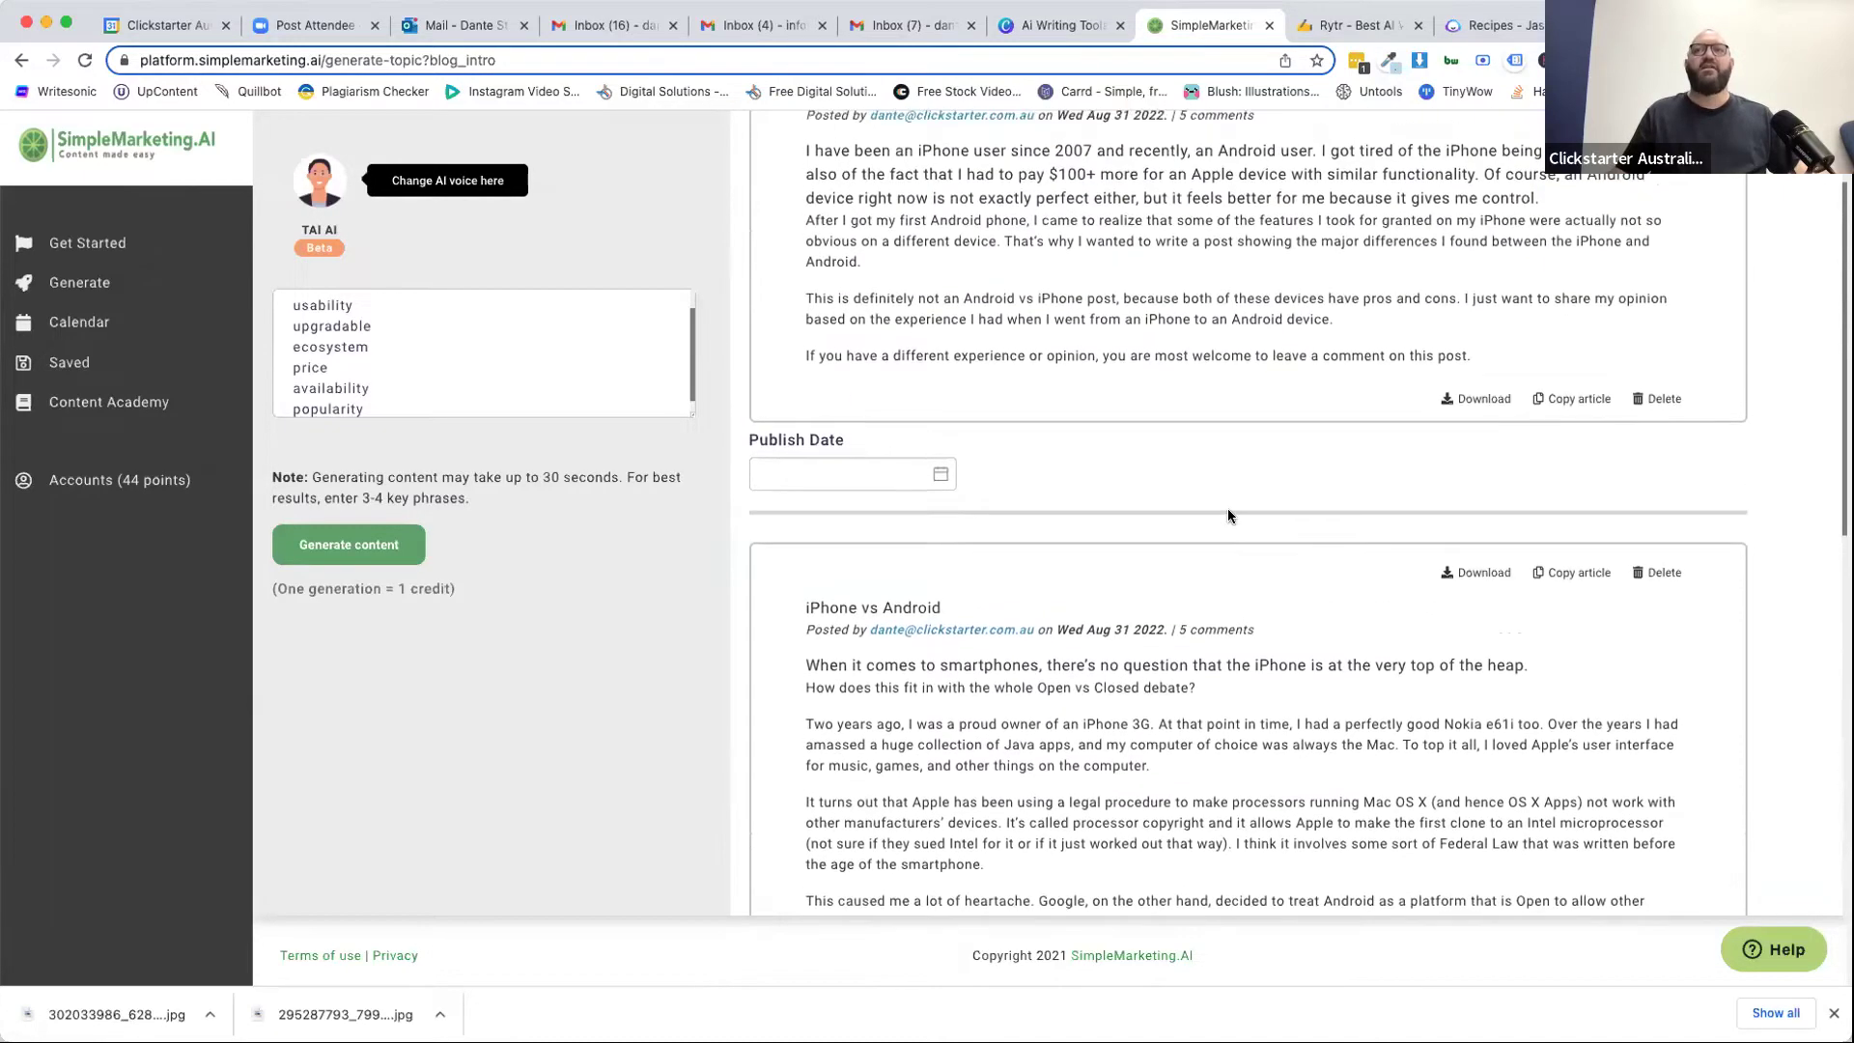
{"action": "scroll", "coordinate": [1227, 508], "scroll_direction": "up", "scroll_amount": 3}
{"action": "scroll", "coordinate": [1228, 510], "scroll_direction": "down", "scroll_amount": 10}
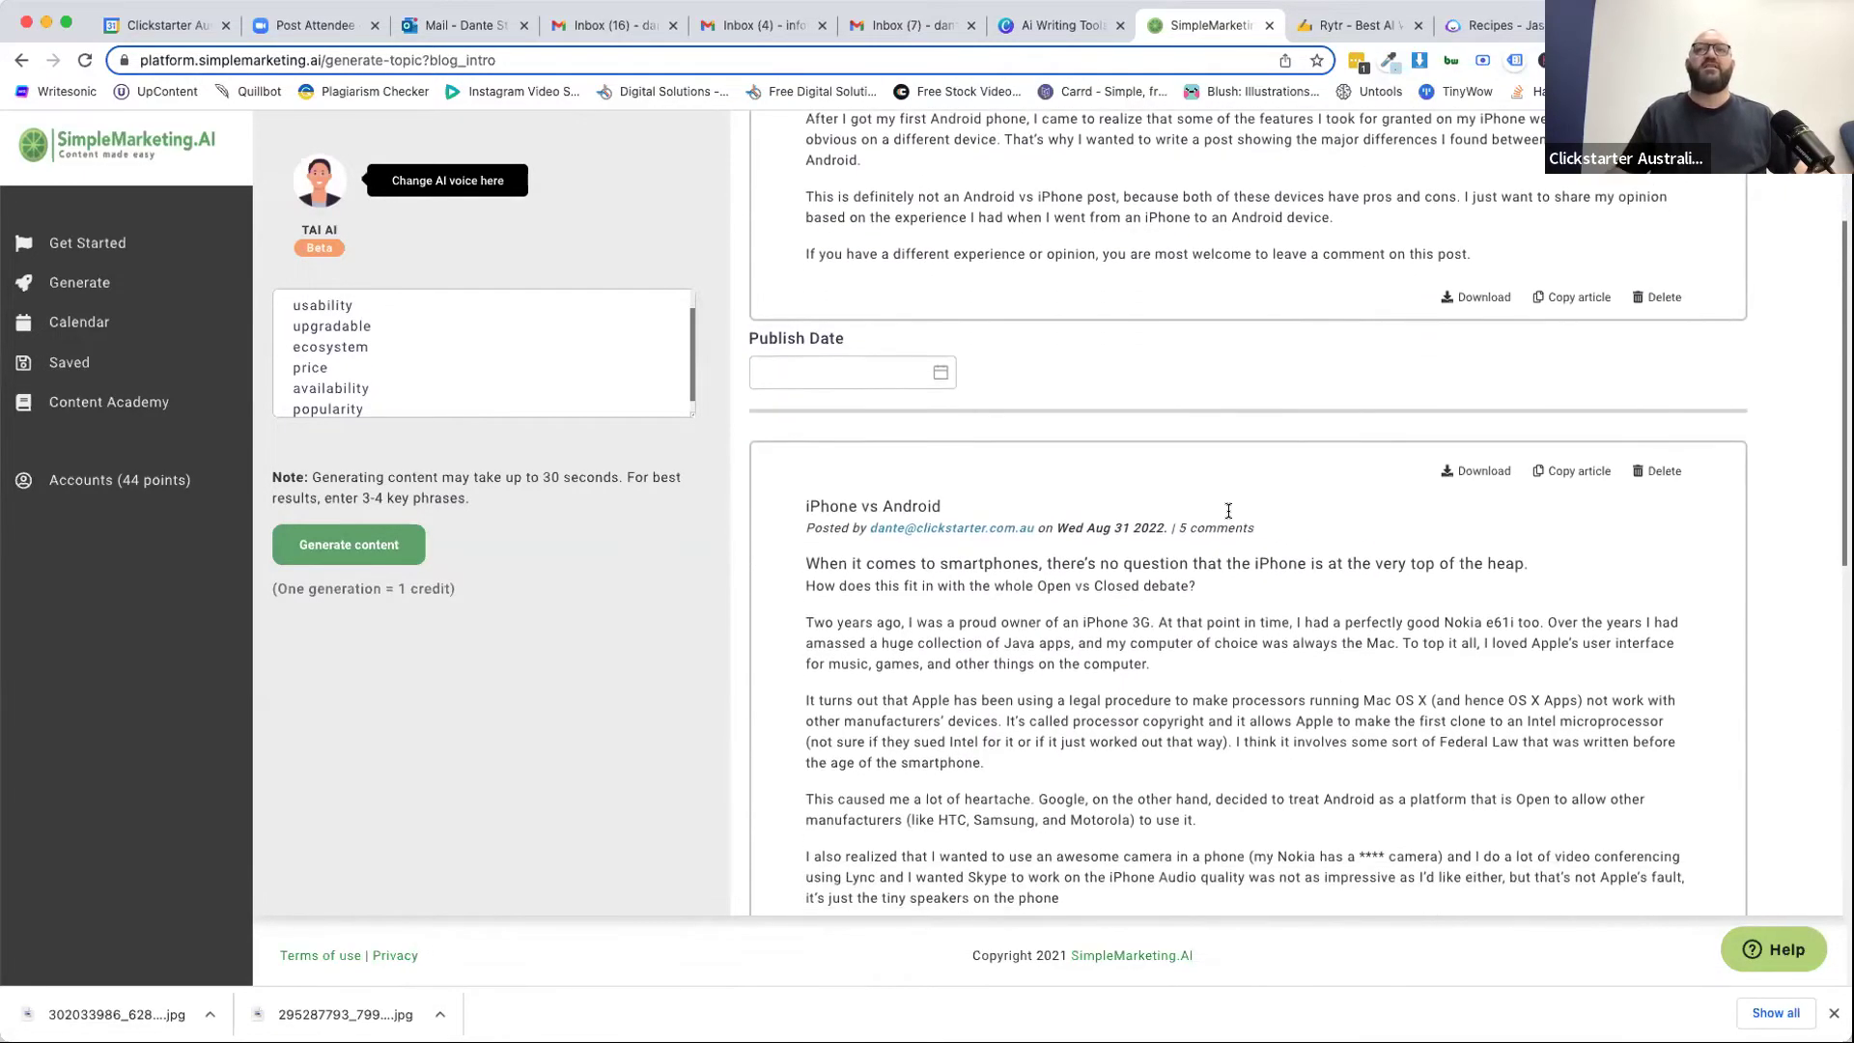
{"action": "scroll", "coordinate": [1229, 510], "scroll_direction": "down", "scroll_amount": 3}
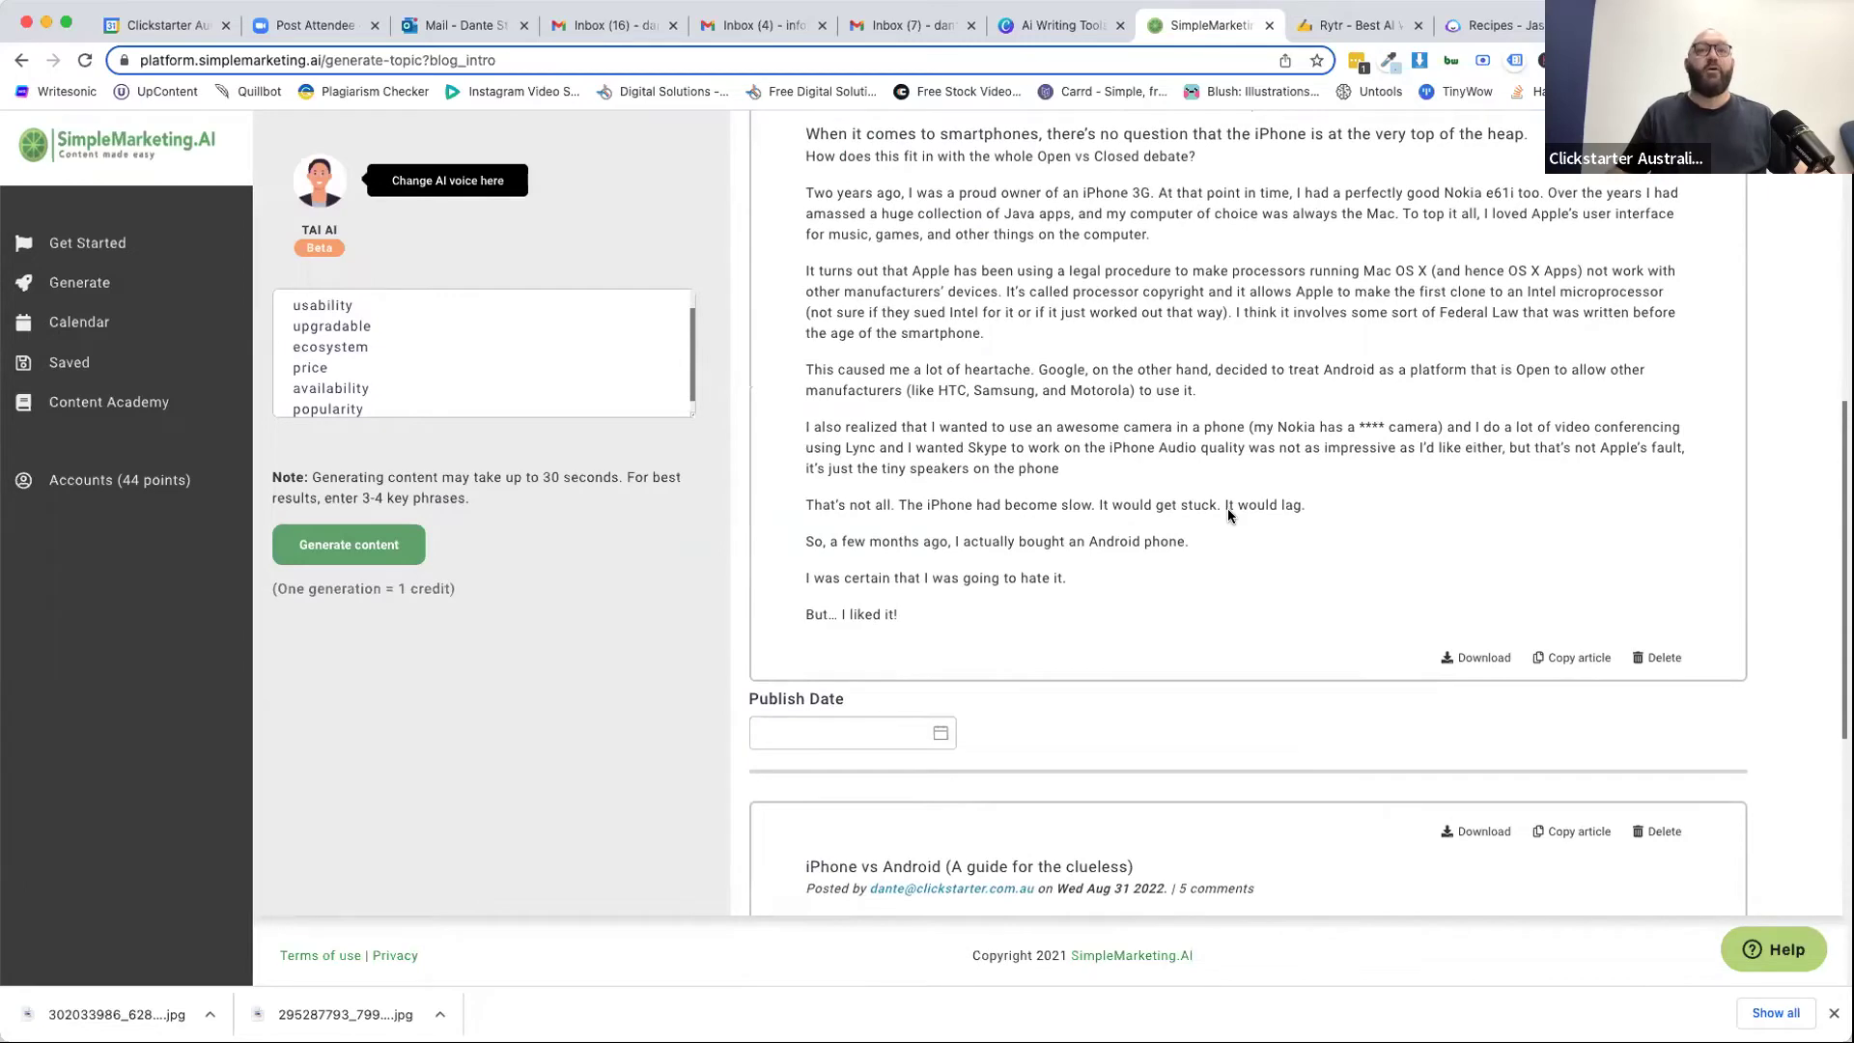
{"action": "scroll", "coordinate": [1229, 514], "scroll_direction": "up", "scroll_amount": 3}
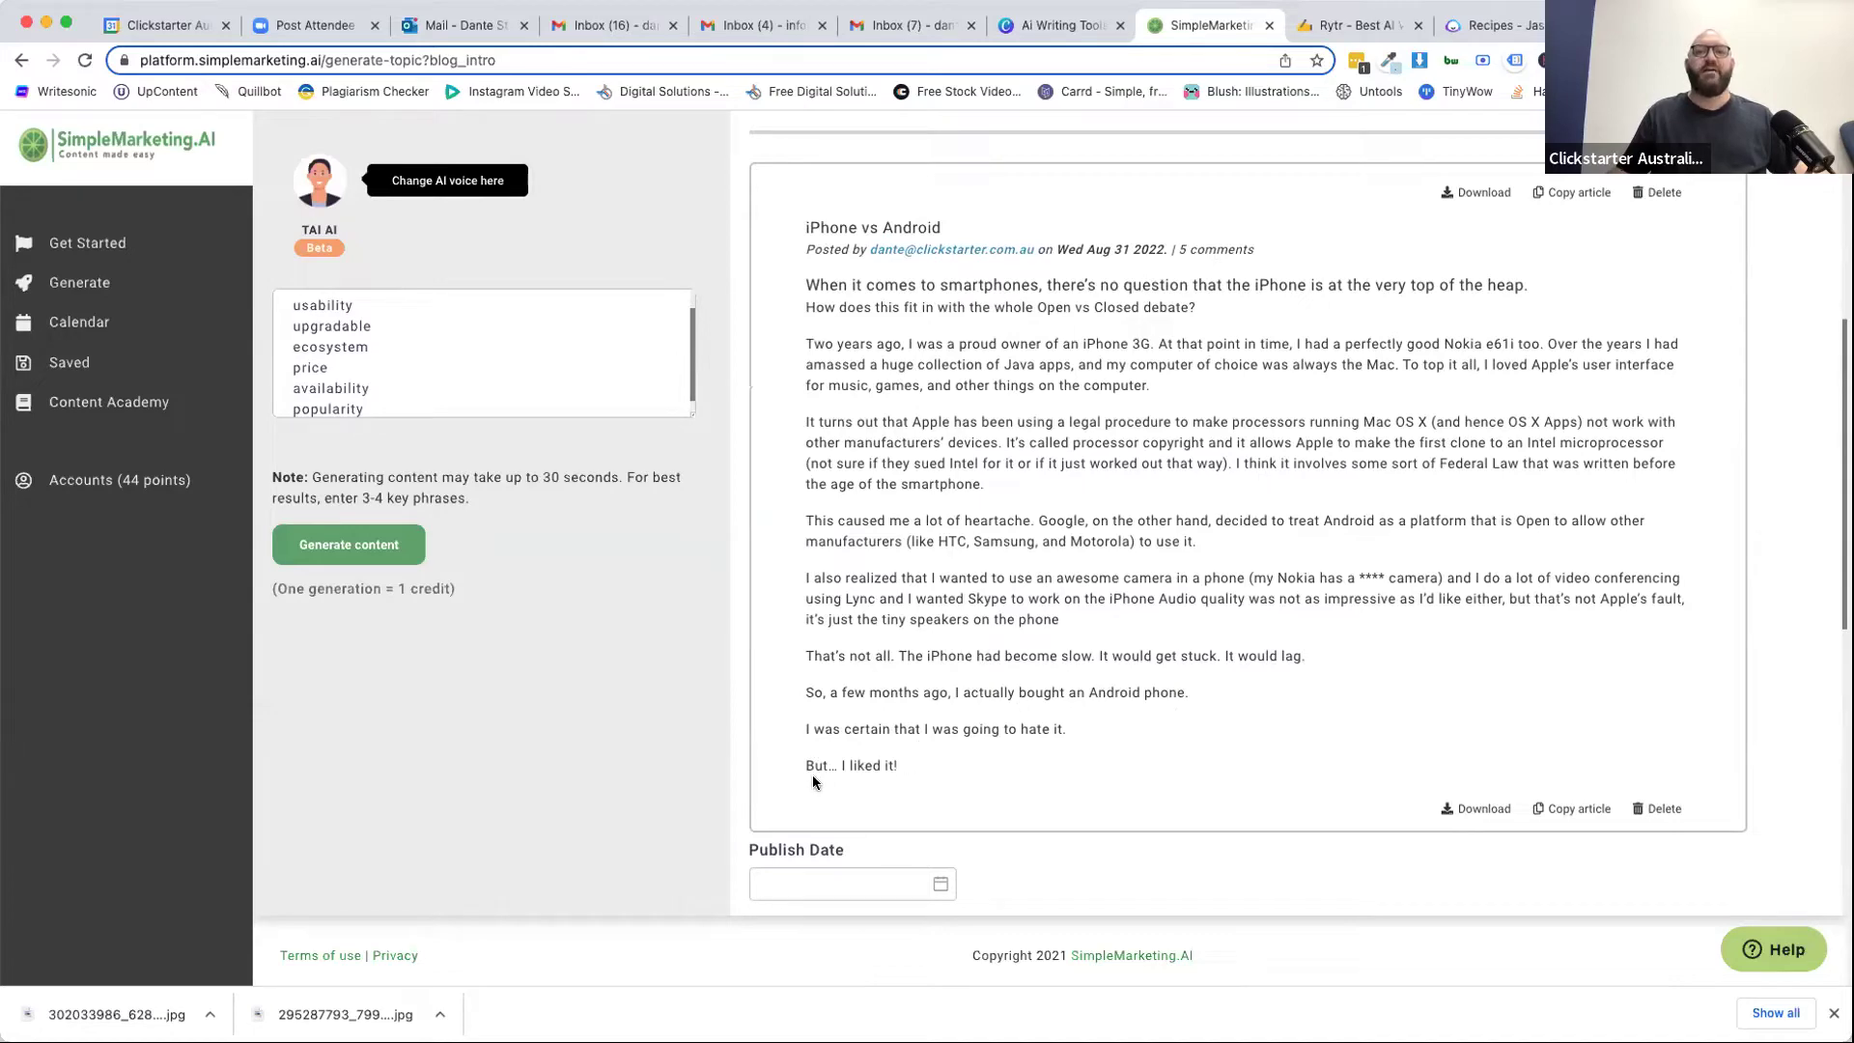
{"action": "left_click", "coordinate": [931, 767]}
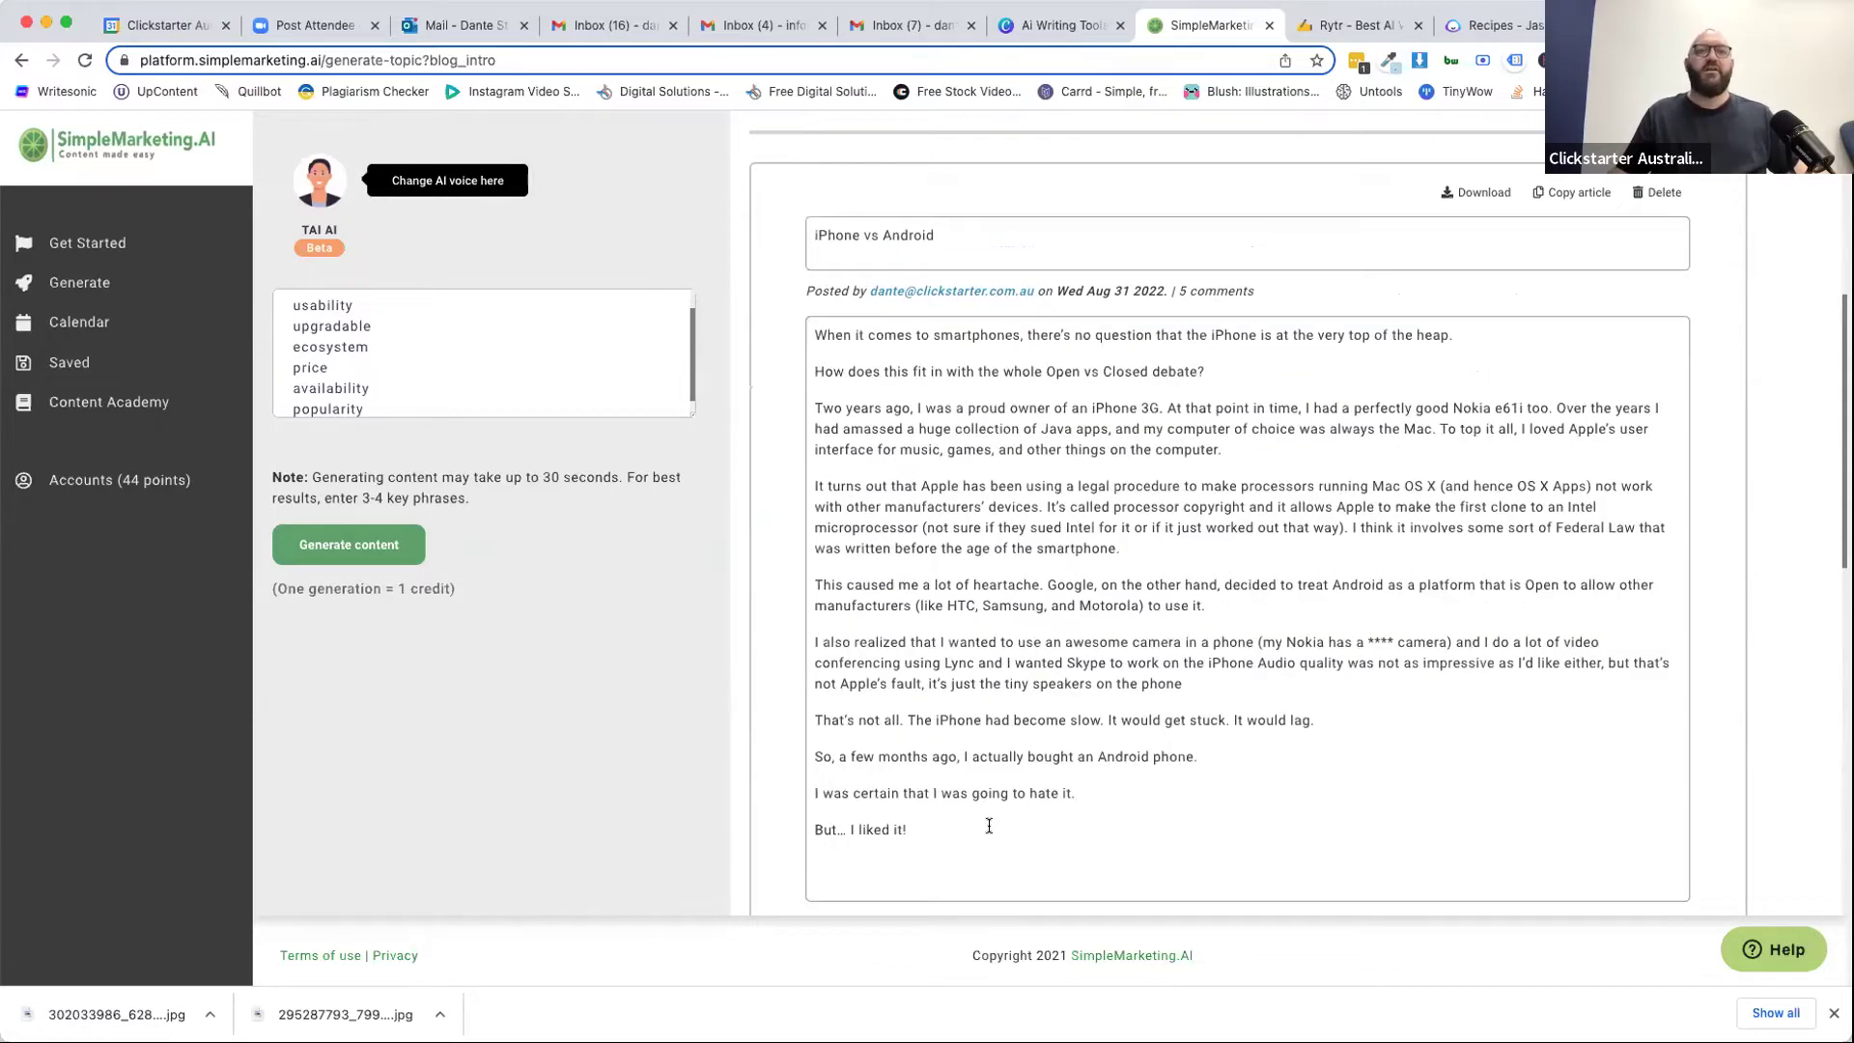
Review the generated articles and their suggested images against the entered keyphrases.
{"action": "scroll", "coordinate": [992, 840], "scroll_direction": "down", "scroll_amount": 10}
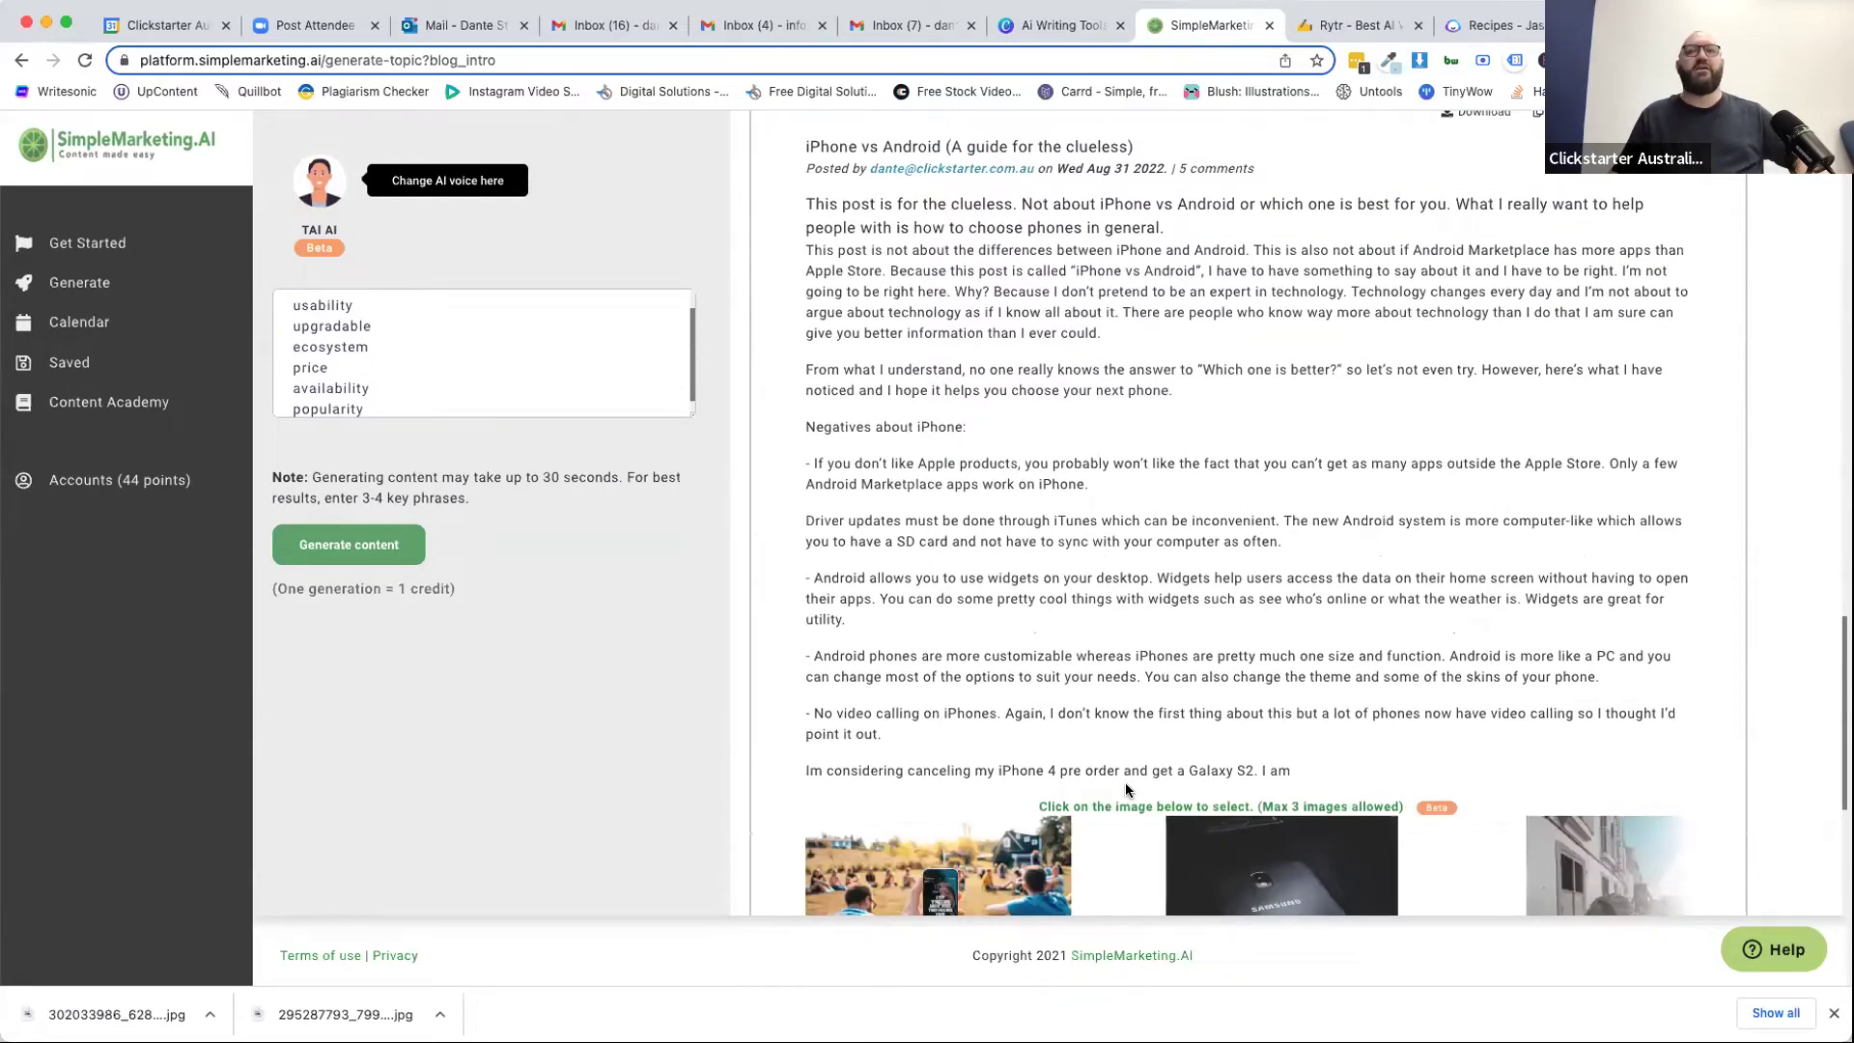
{"action": "scroll", "coordinate": [1126, 790], "scroll_direction": "down", "scroll_amount": 3}
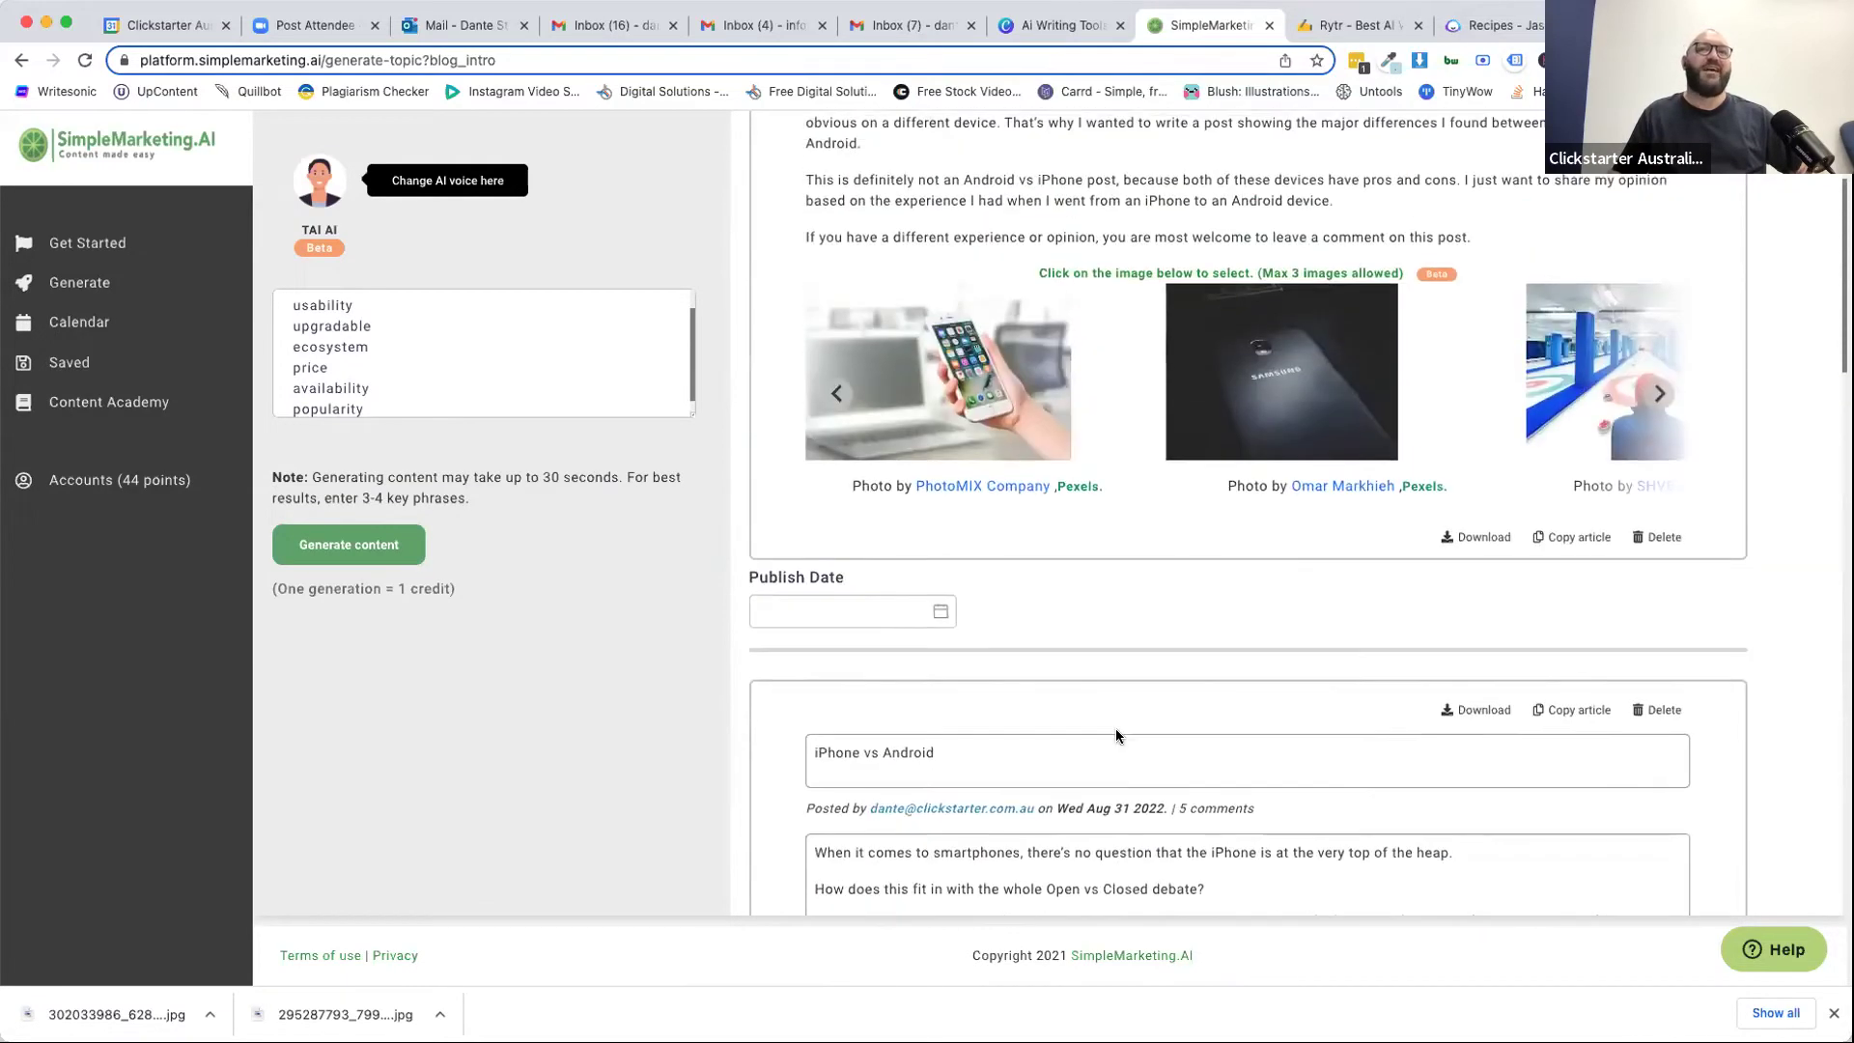
{"action": "scroll", "coordinate": [1116, 736], "scroll_direction": "up", "scroll_amount": 3}
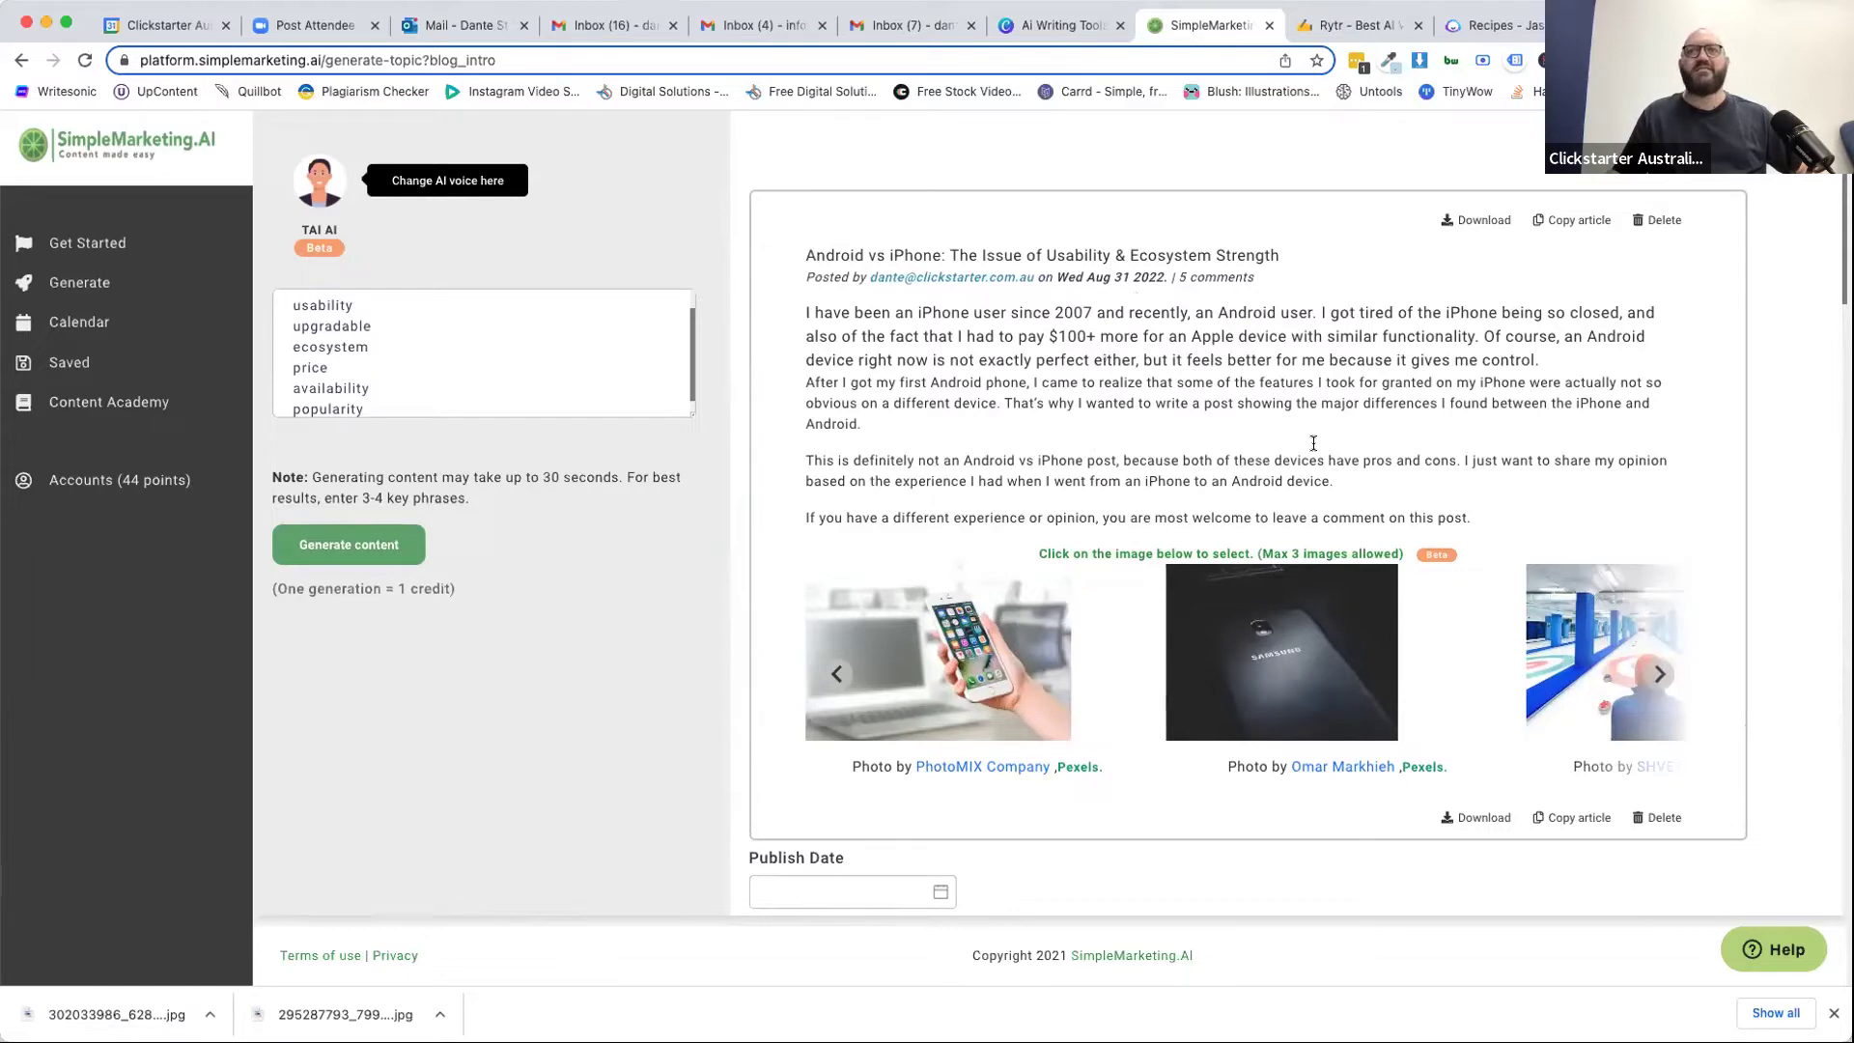
{"action": "scroll", "coordinate": [426, 360], "scroll_direction": "up", "scroll_amount": 2}
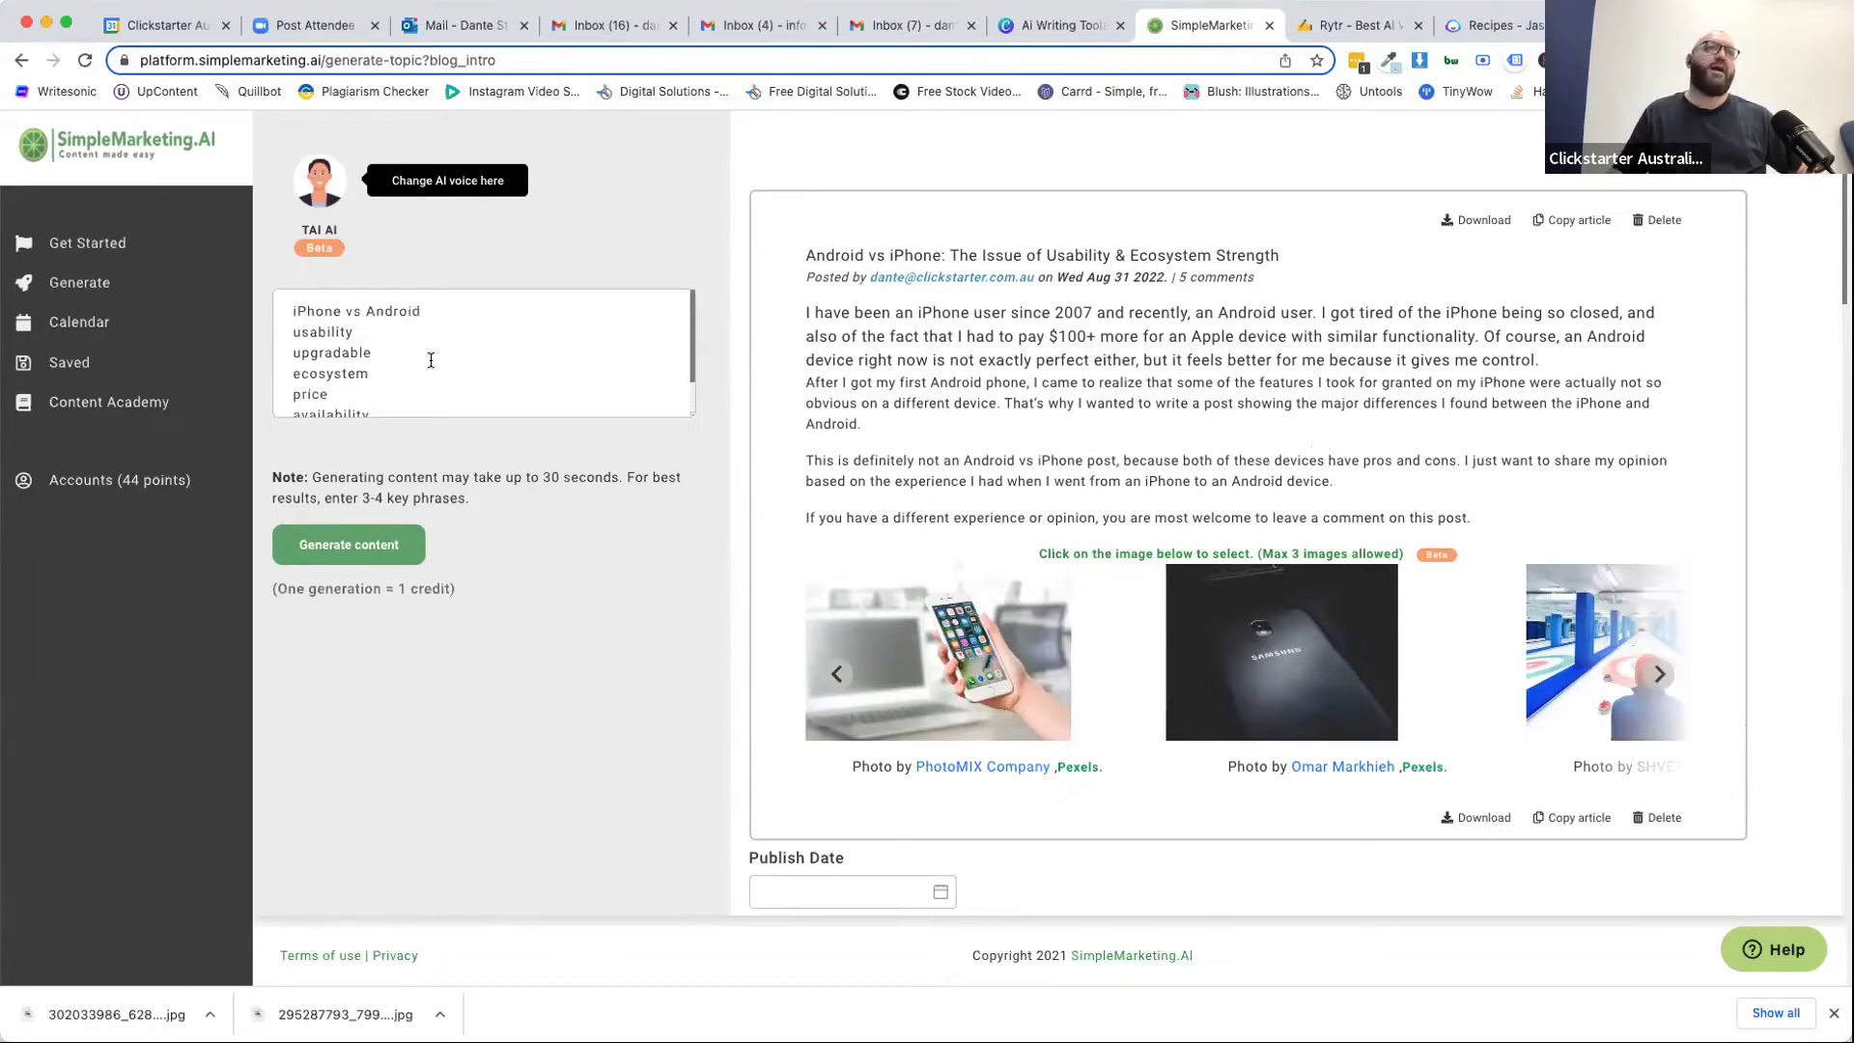
{"action": "scroll", "coordinate": [418, 381], "scroll_direction": "down", "scroll_amount": 2}
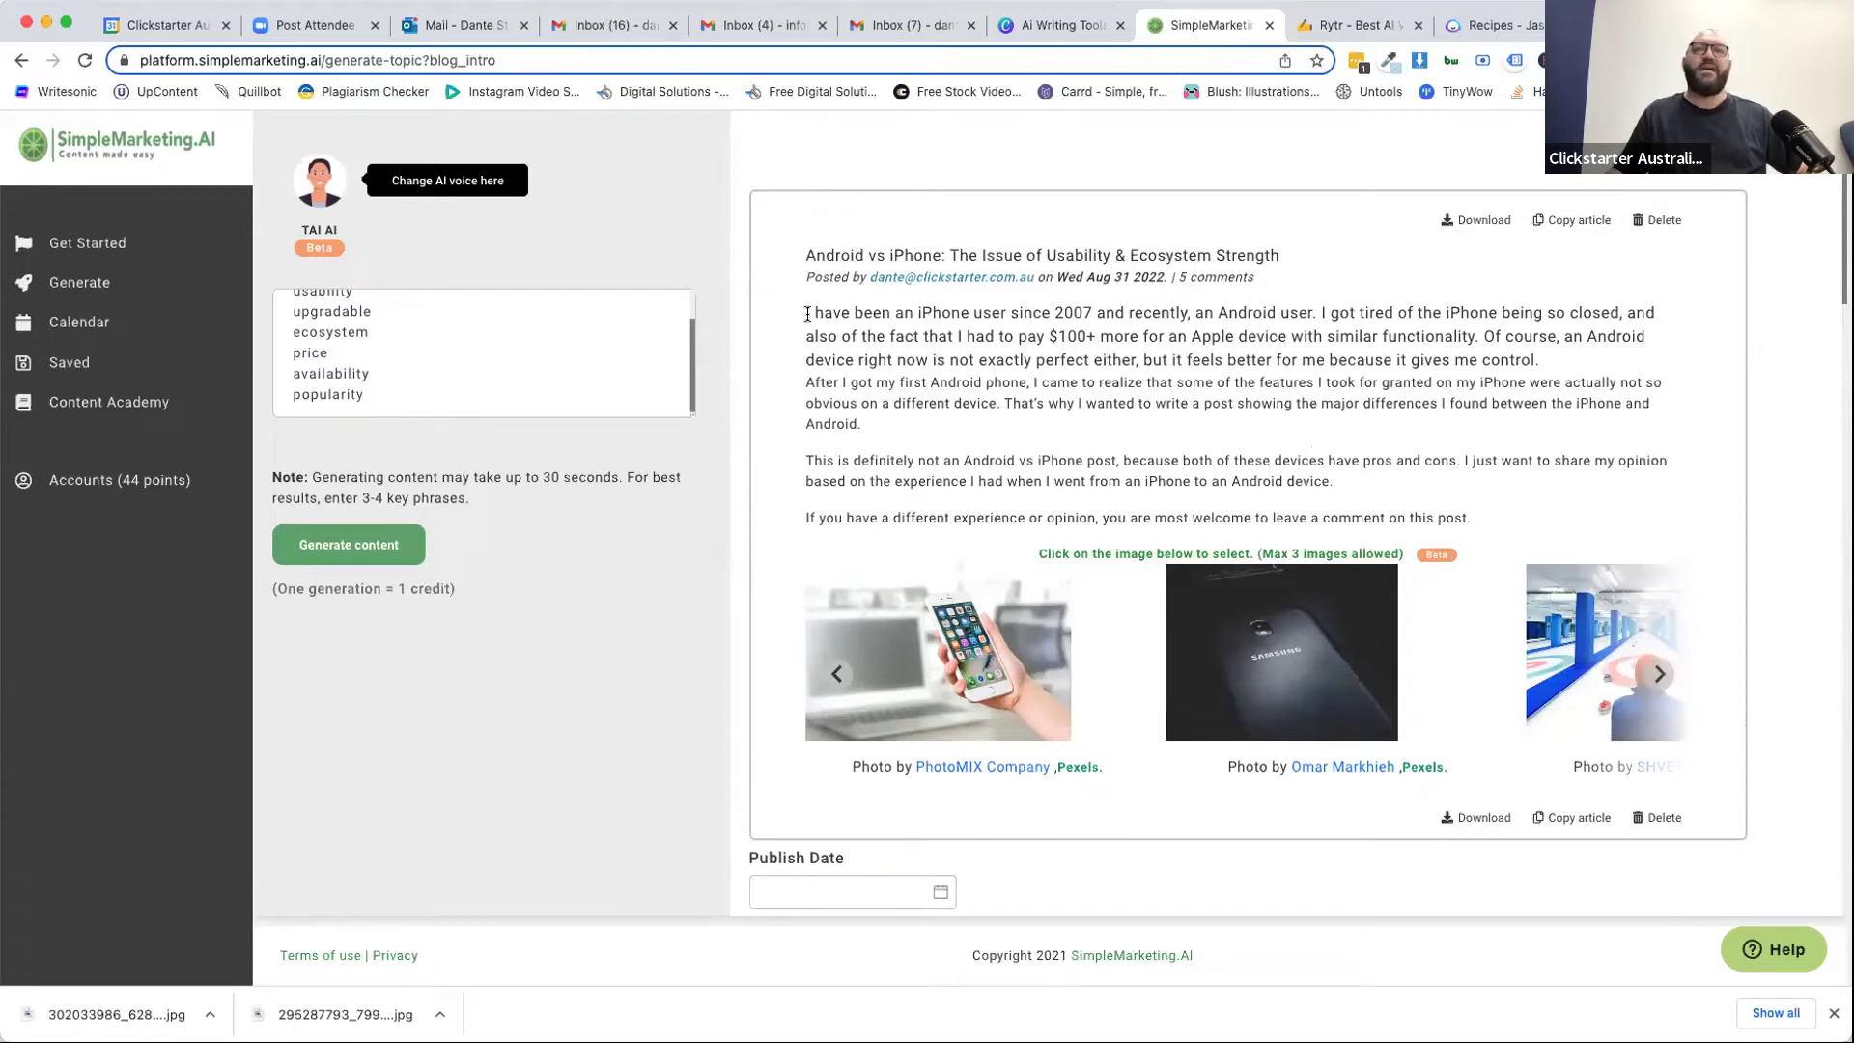
{"action": "scroll", "coordinate": [1346, 516], "scroll_direction": "down", "scroll_amount": 15}
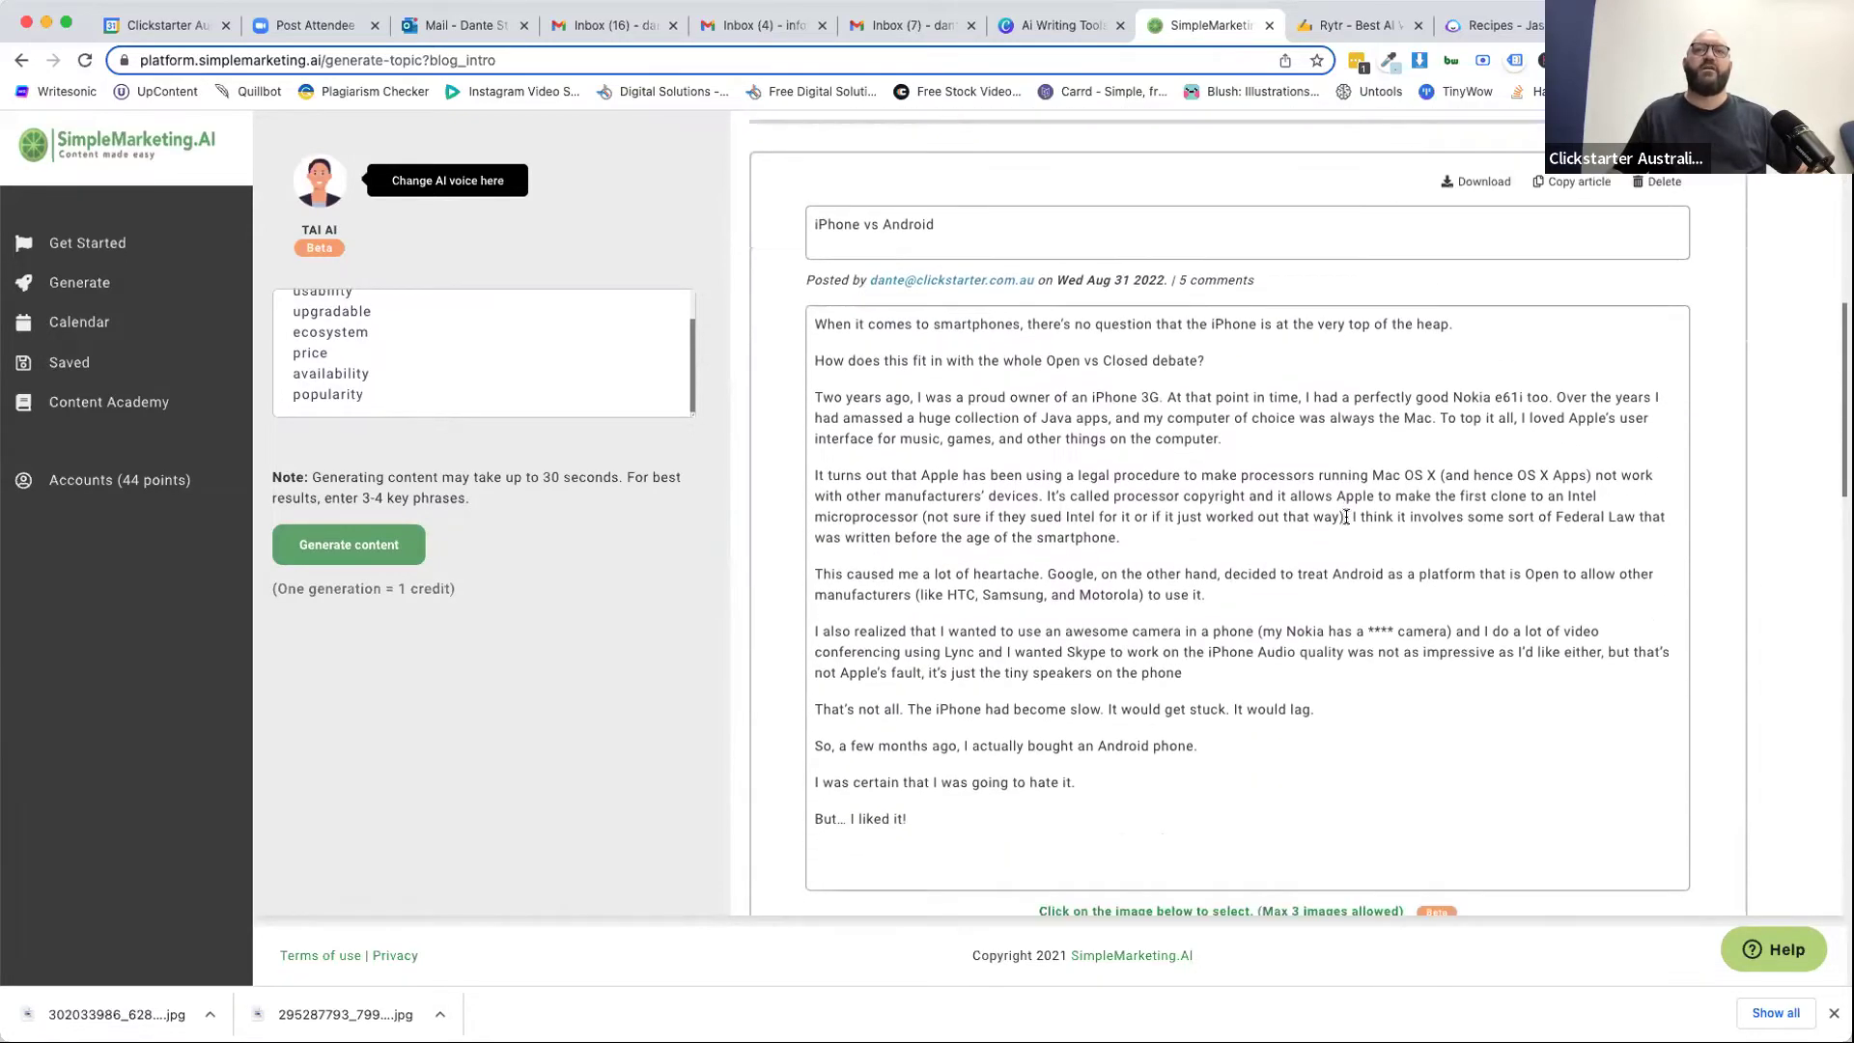
Open "iPhone vs Android (A guide for the clueless)" for editing, examine its closing sentence and select "S2" there.
{"action": "scroll", "coordinate": [1346, 517], "scroll_direction": "down", "scroll_amount": 15}
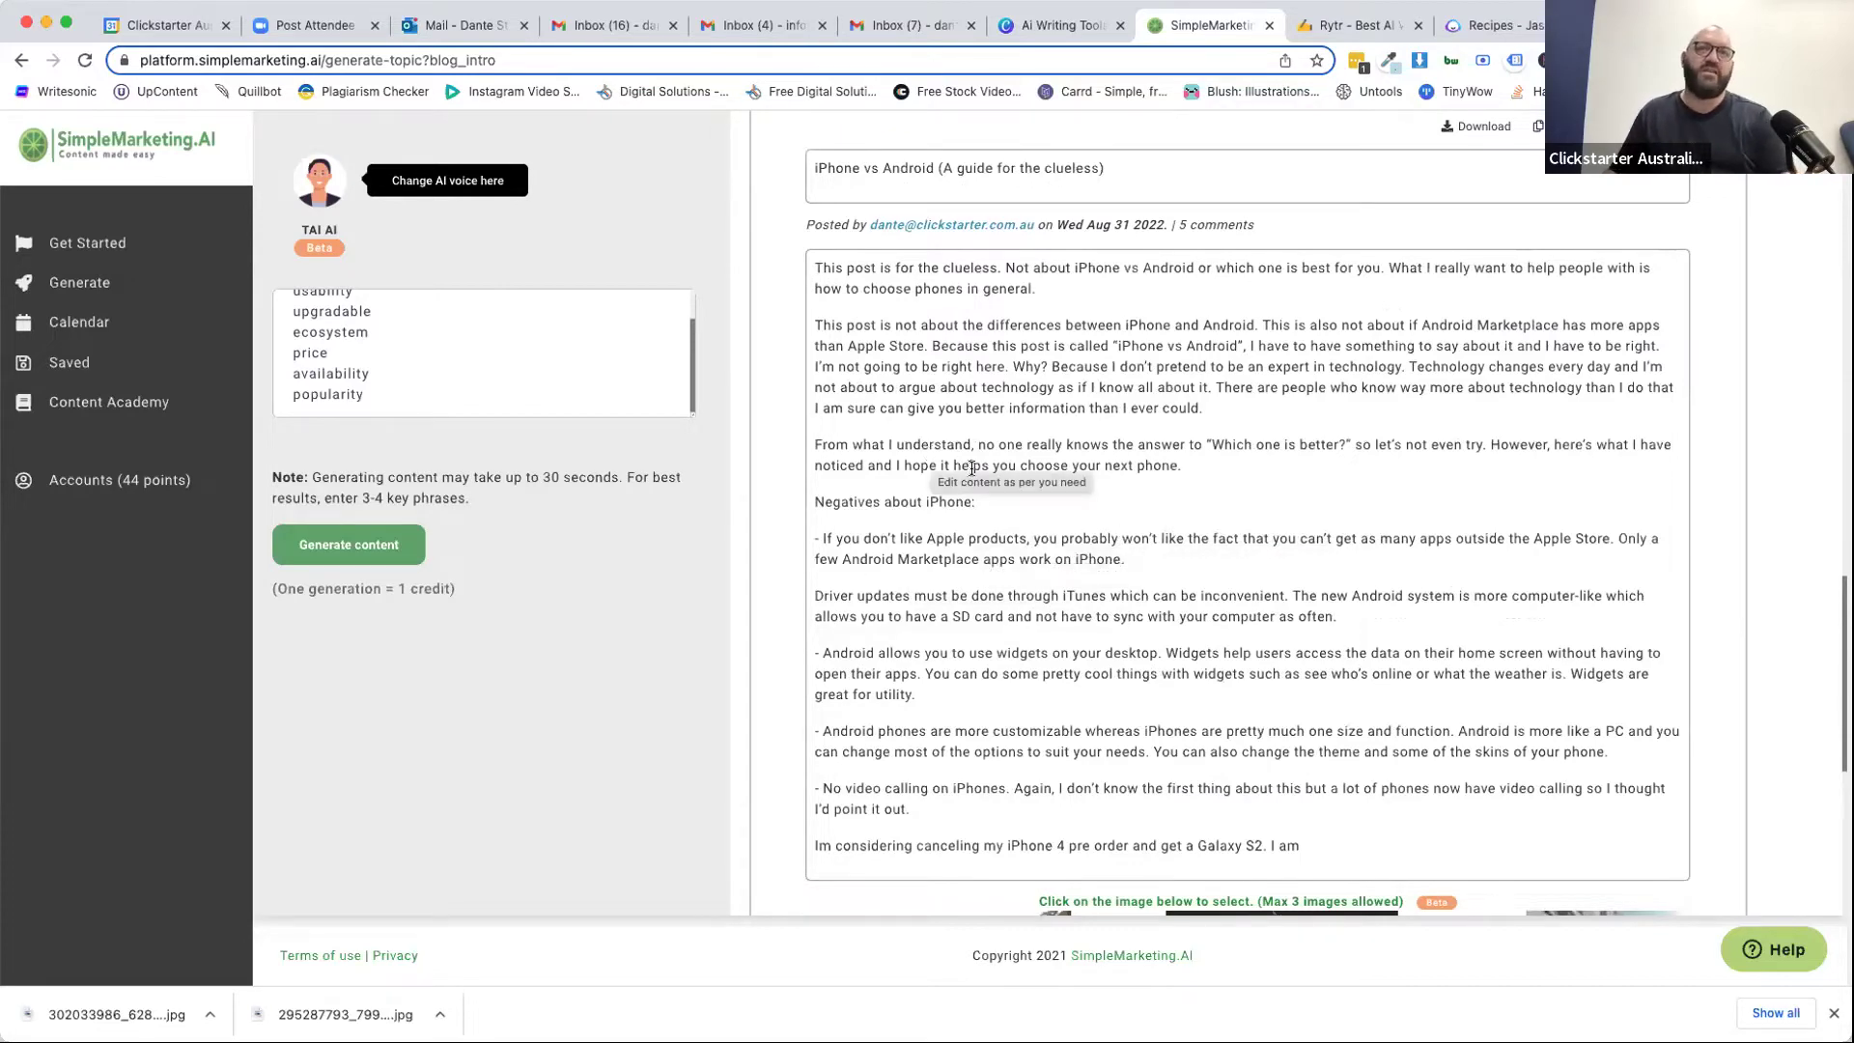
{"action": "scroll", "coordinate": [972, 467], "scroll_direction": "down", "scroll_amount": 2}
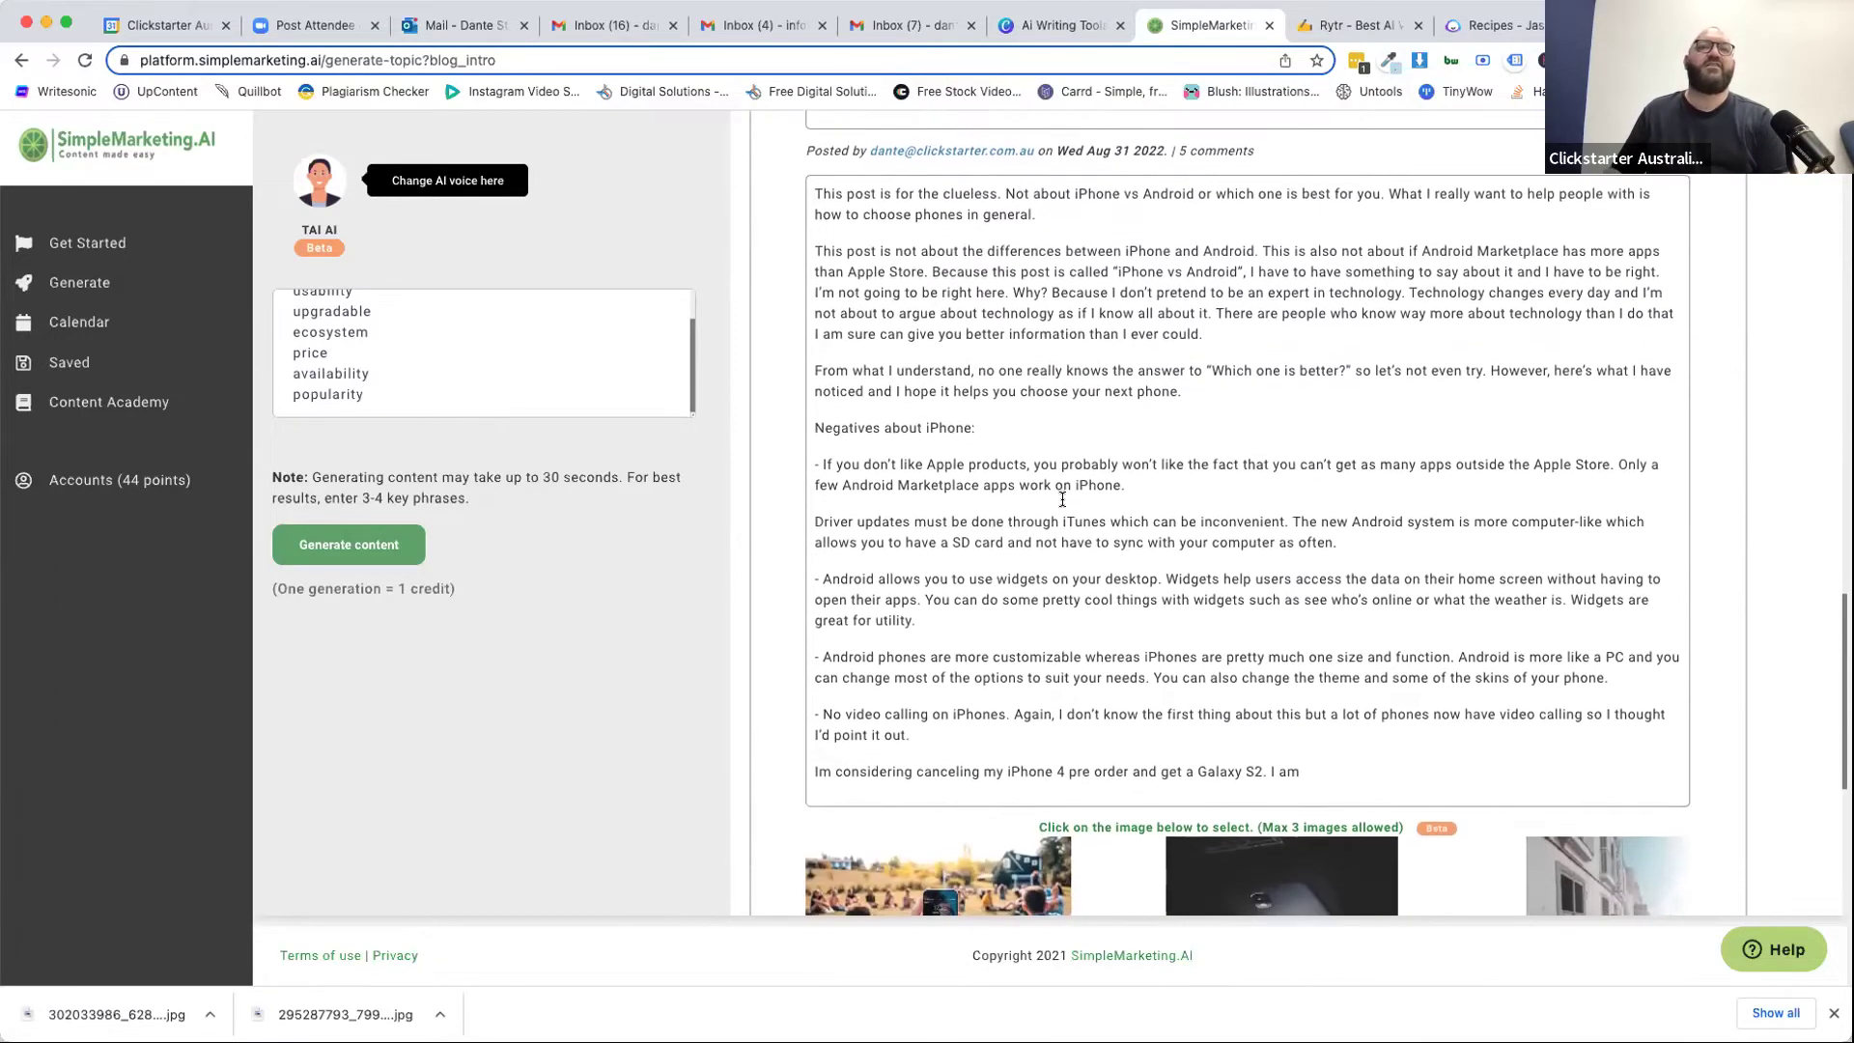
{"action": "scroll", "coordinate": [1063, 499], "scroll_direction": "down", "scroll_amount": 5}
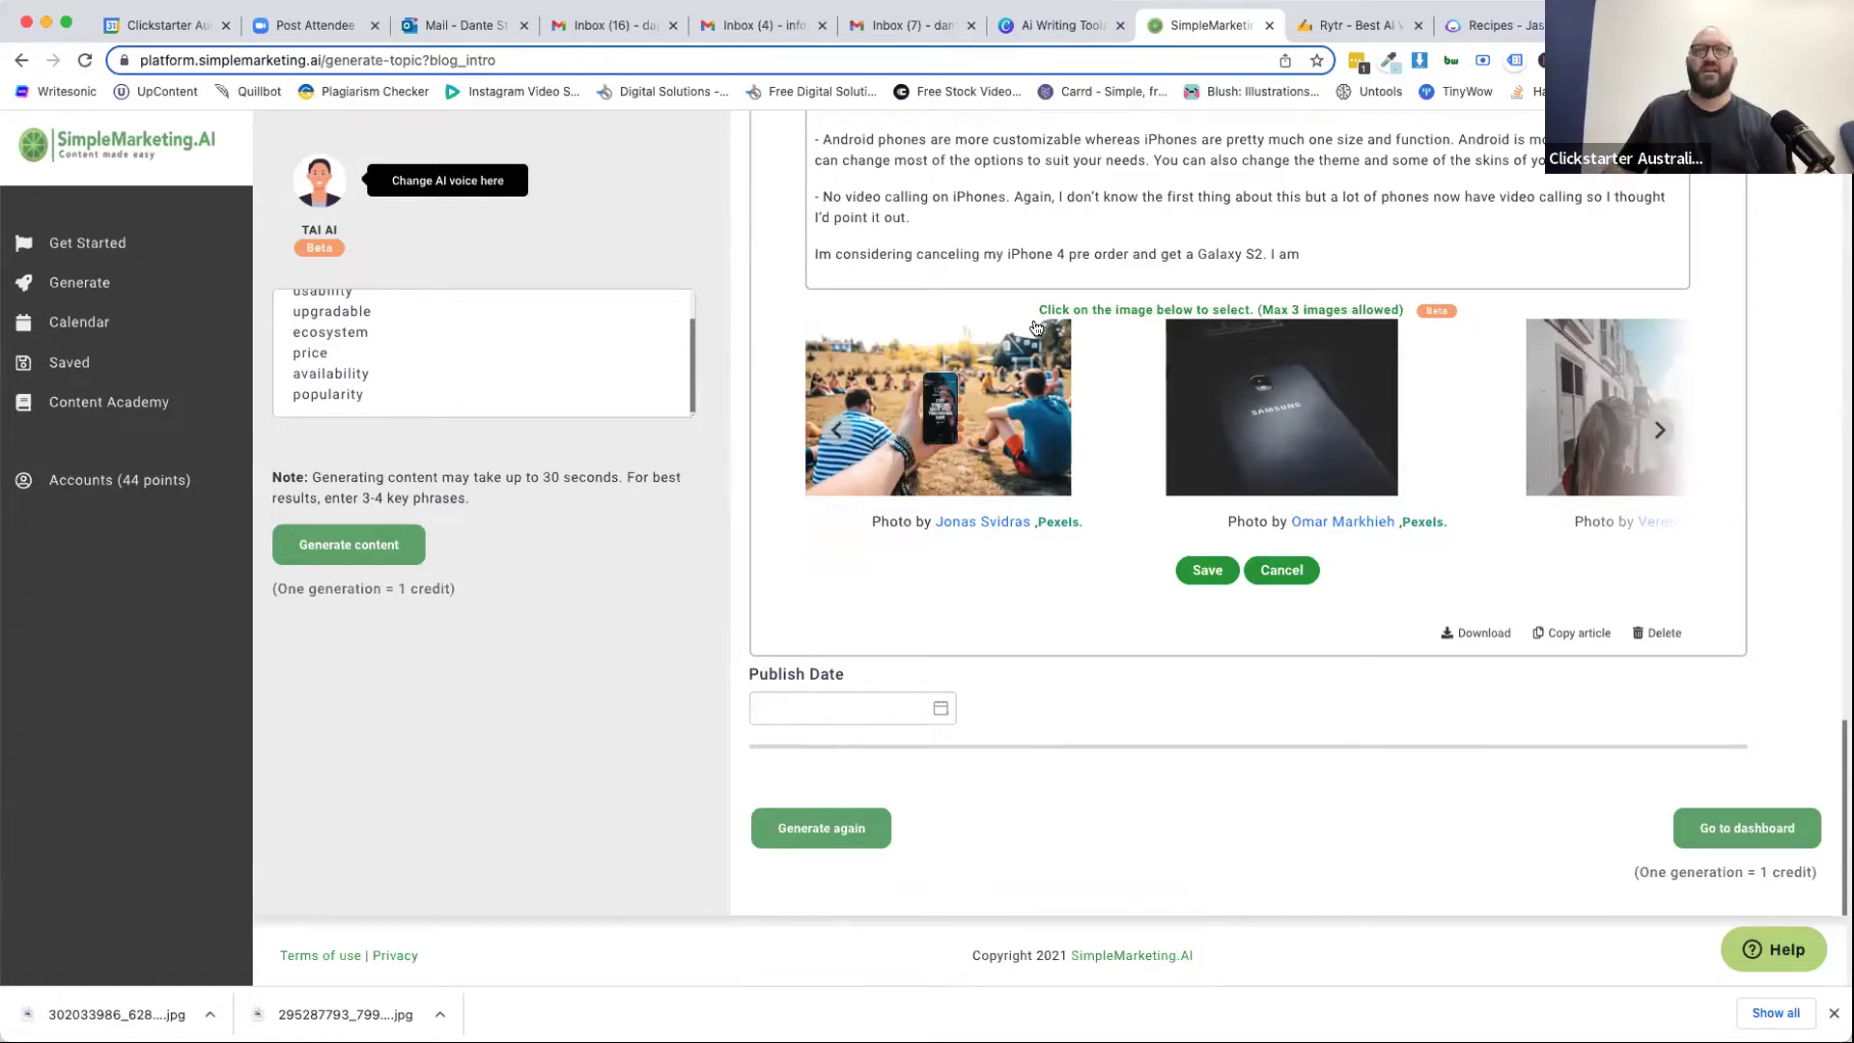
{"action": "scroll", "coordinate": [1035, 329], "scroll_direction": "up", "scroll_amount": 2}
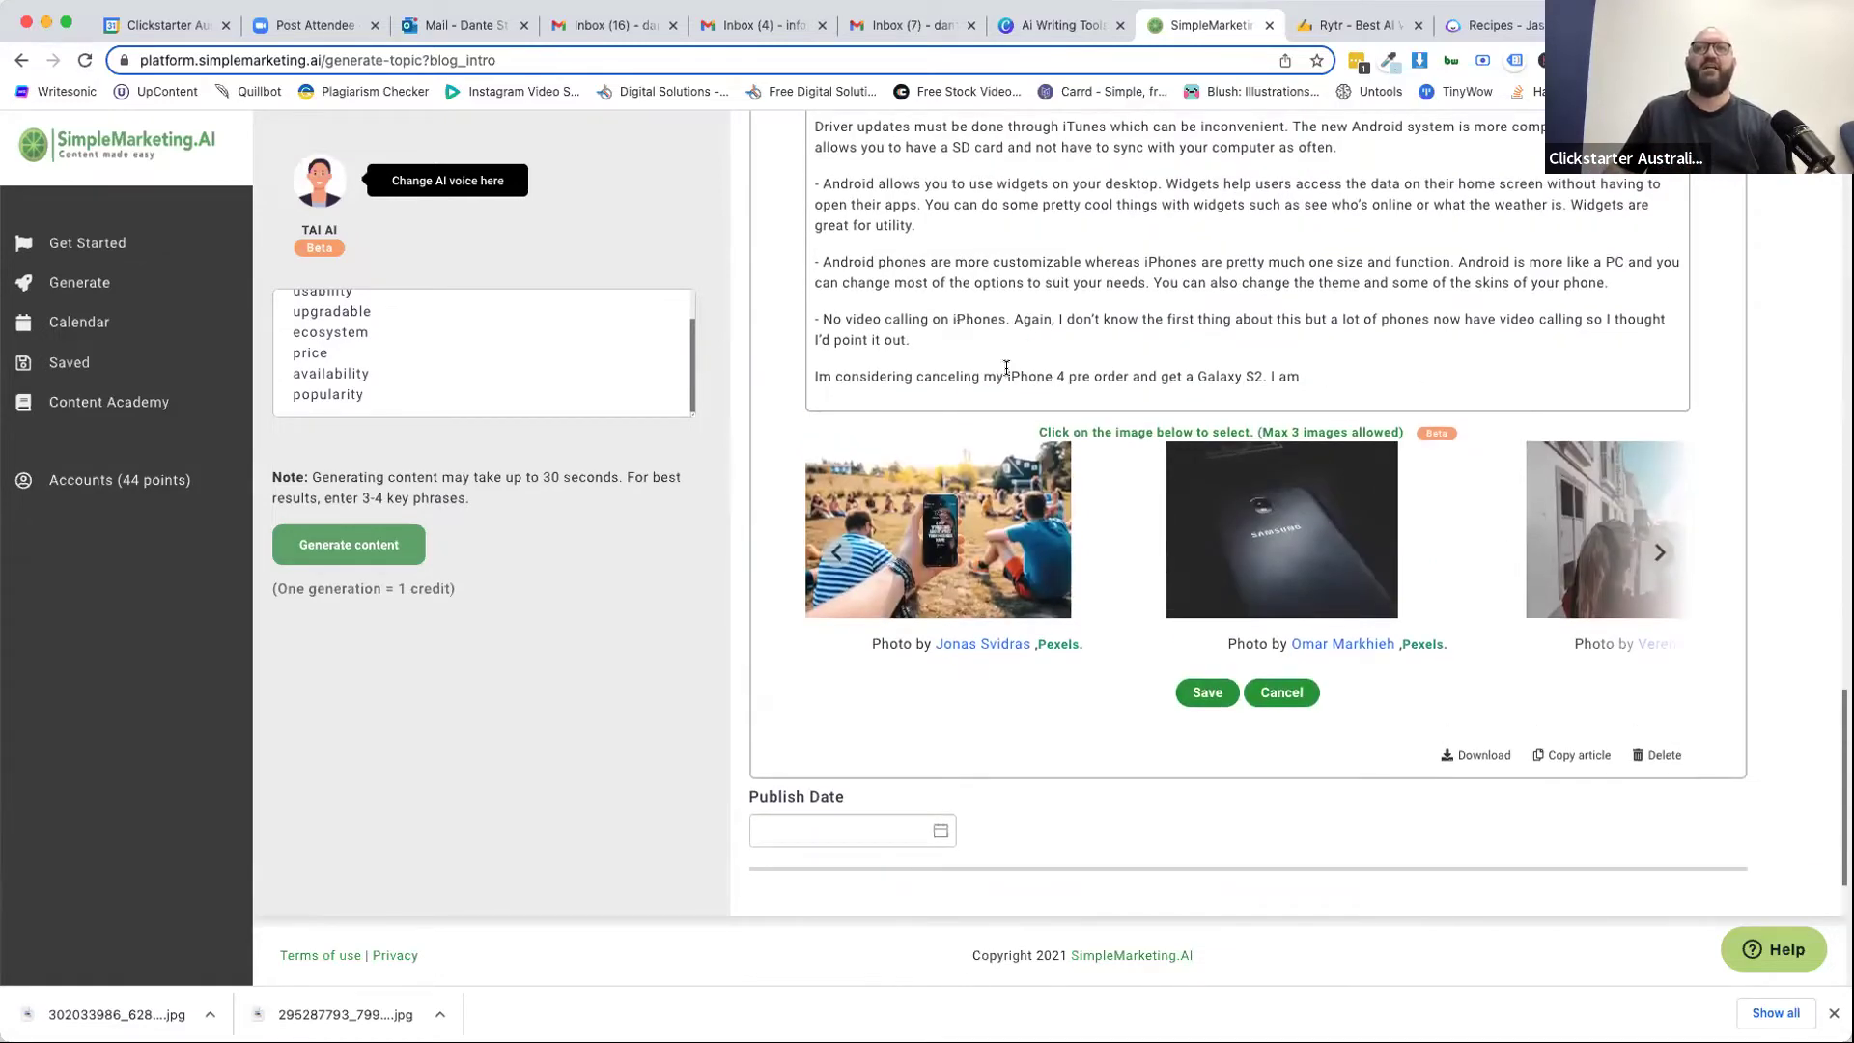
{"action": "left_click_drag", "start_coordinate": [843, 377], "coordinate": [1273, 383]}
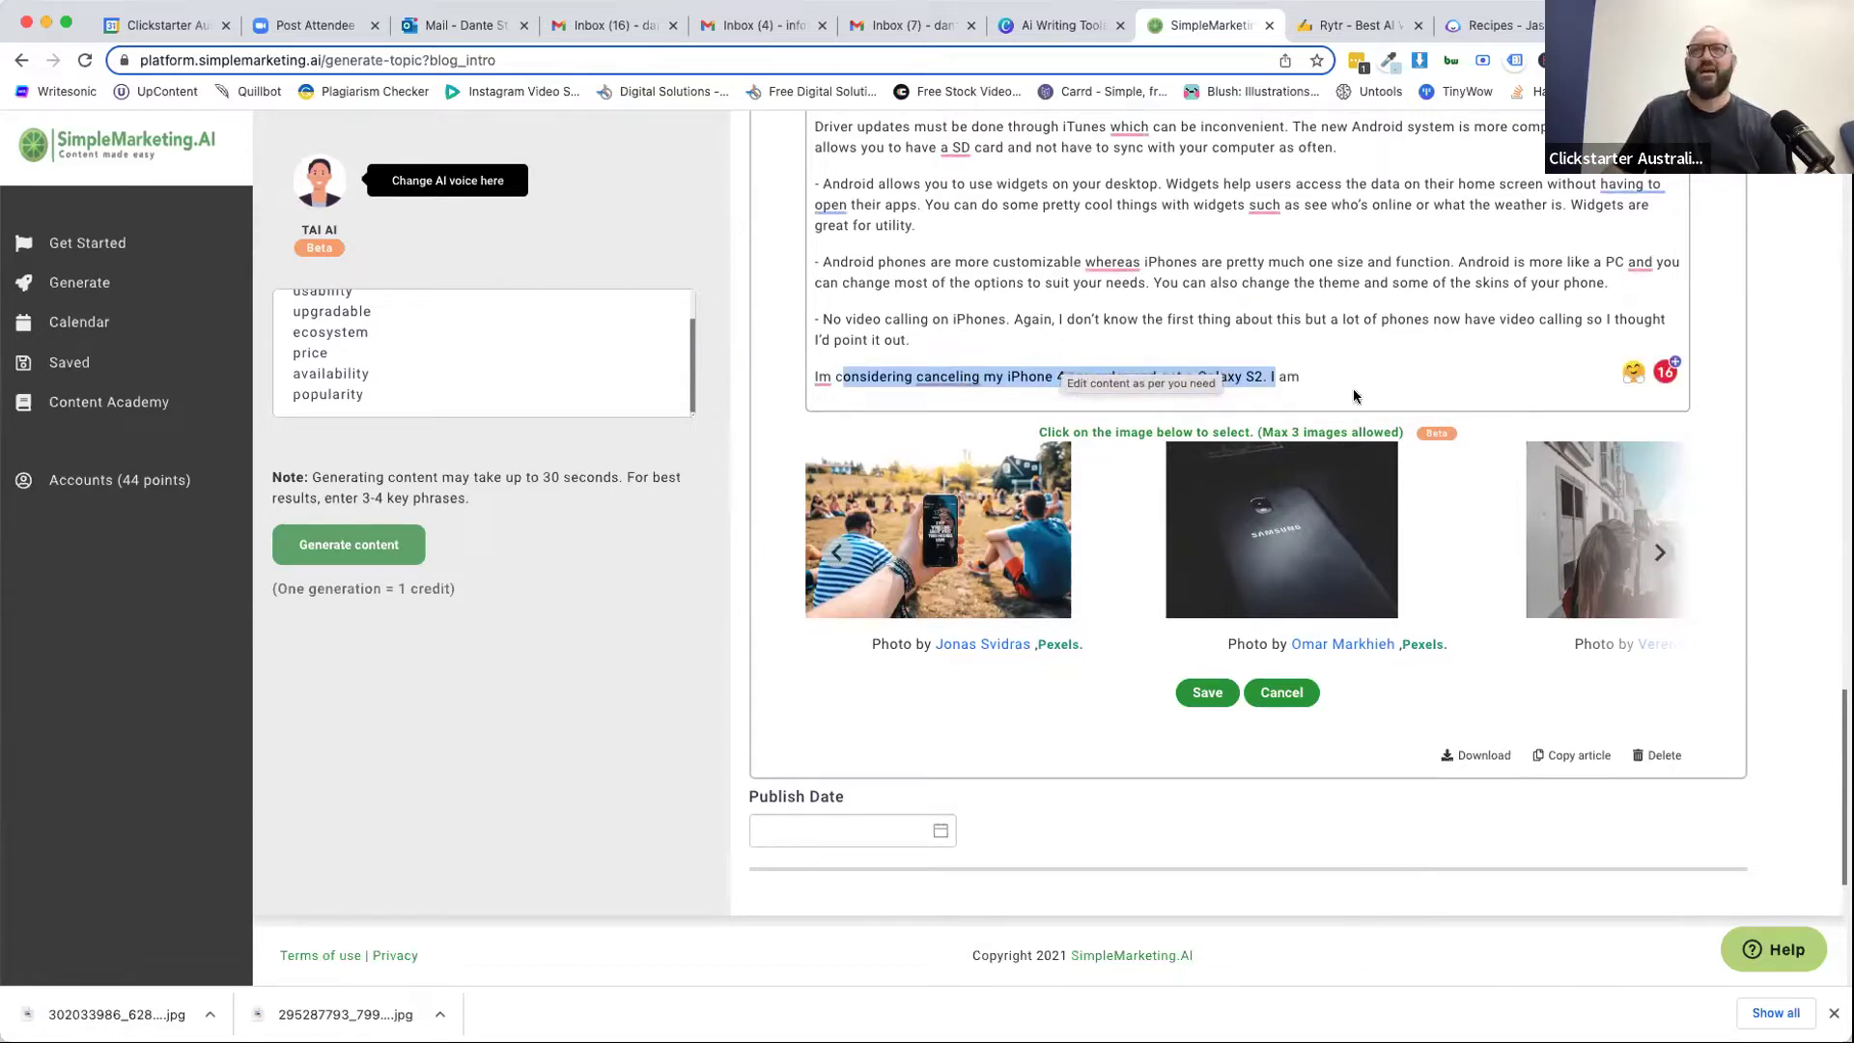
{"action": "left_click", "coordinate": [1273, 379]}
{"action": "double_click", "coordinate": [1255, 377]}
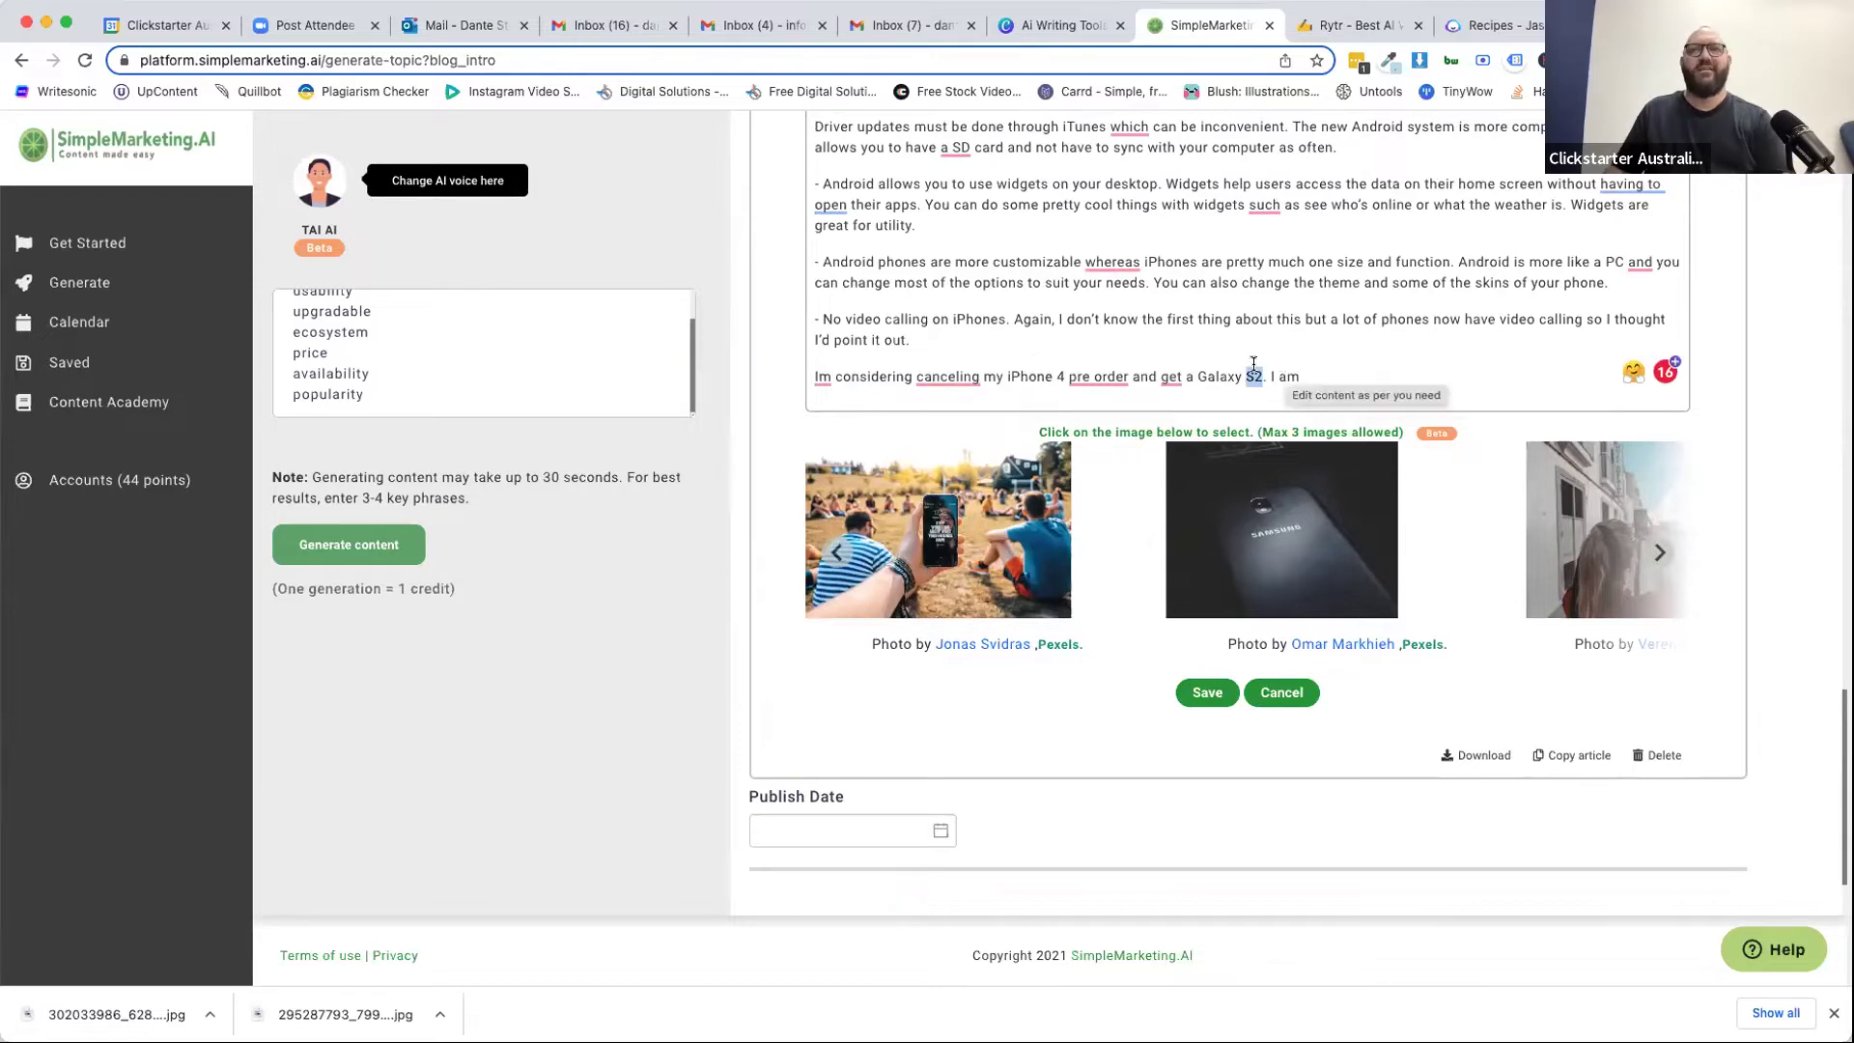
Skim back through the generated iPhone and Android articles to compare their text.
{"action": "scroll", "coordinate": [1150, 320], "scroll_direction": "up", "scroll_amount": 1}
{"action": "scroll", "coordinate": [1150, 321], "scroll_direction": "up", "scroll_amount": 5}
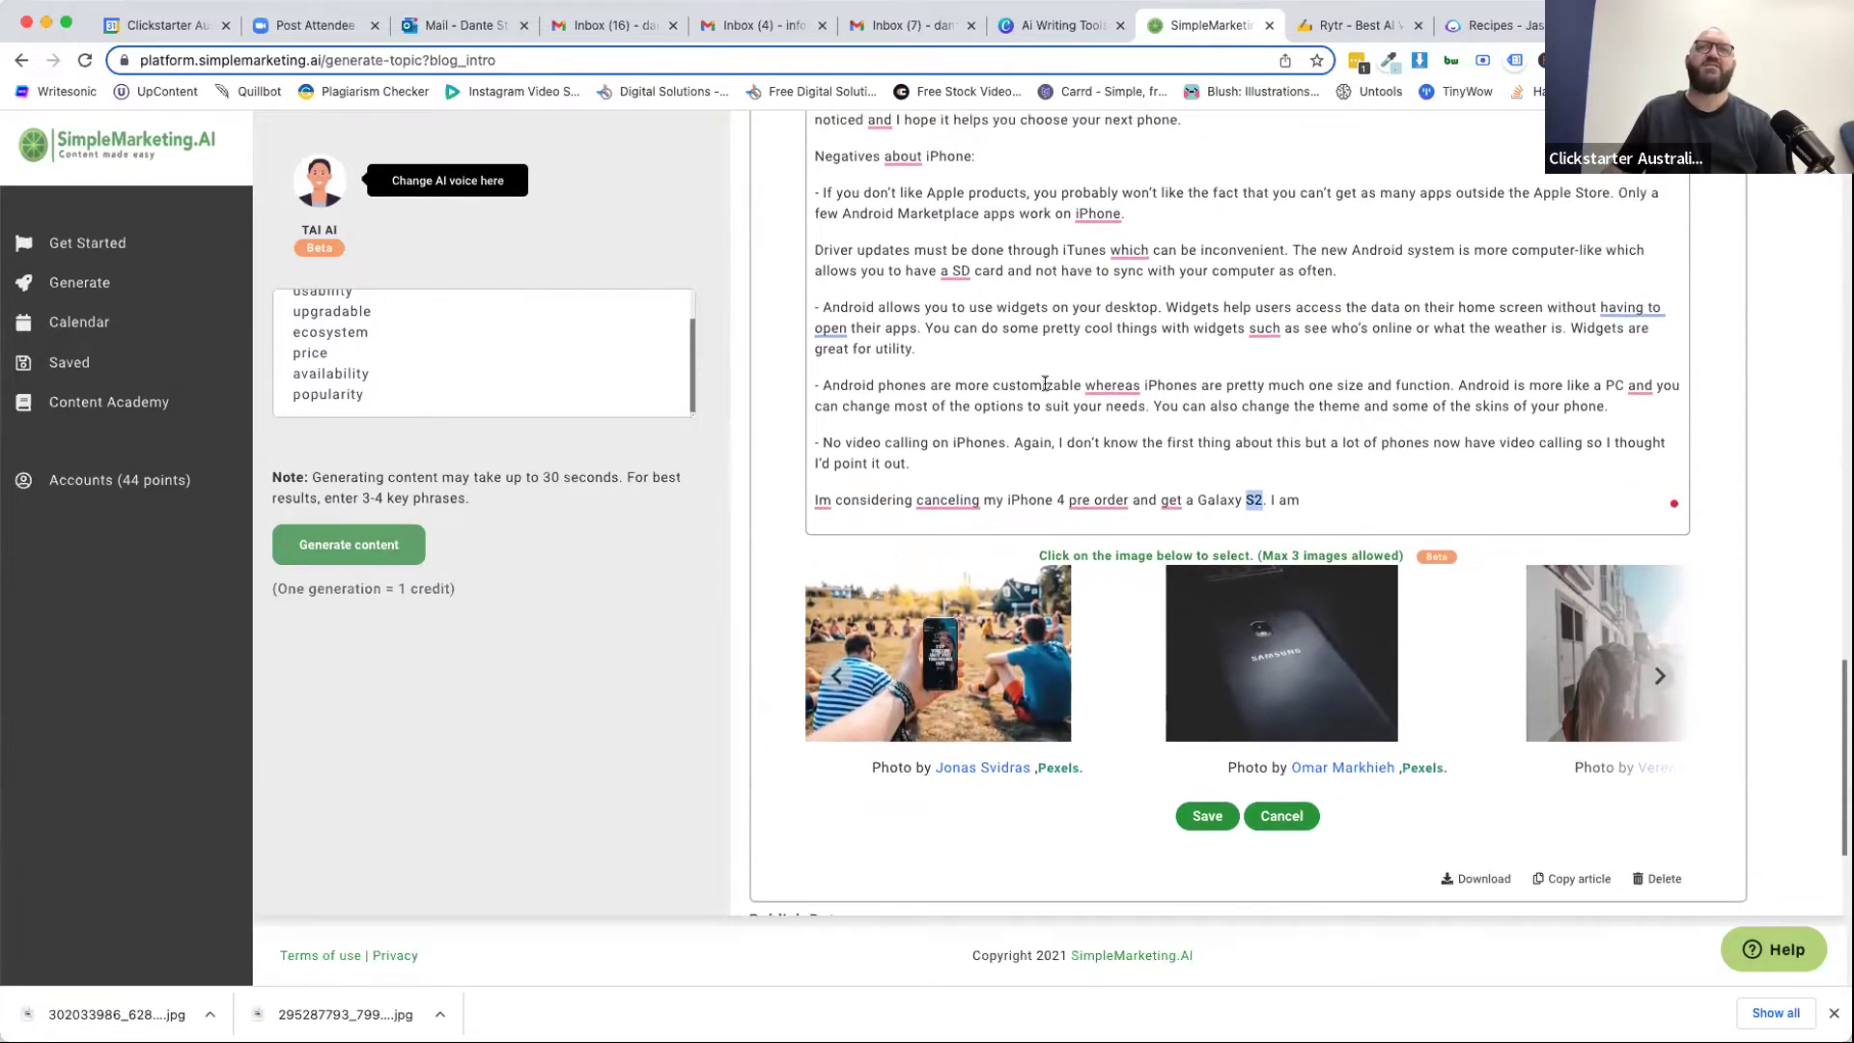
{"action": "left_click", "coordinate": [1066, 374]}
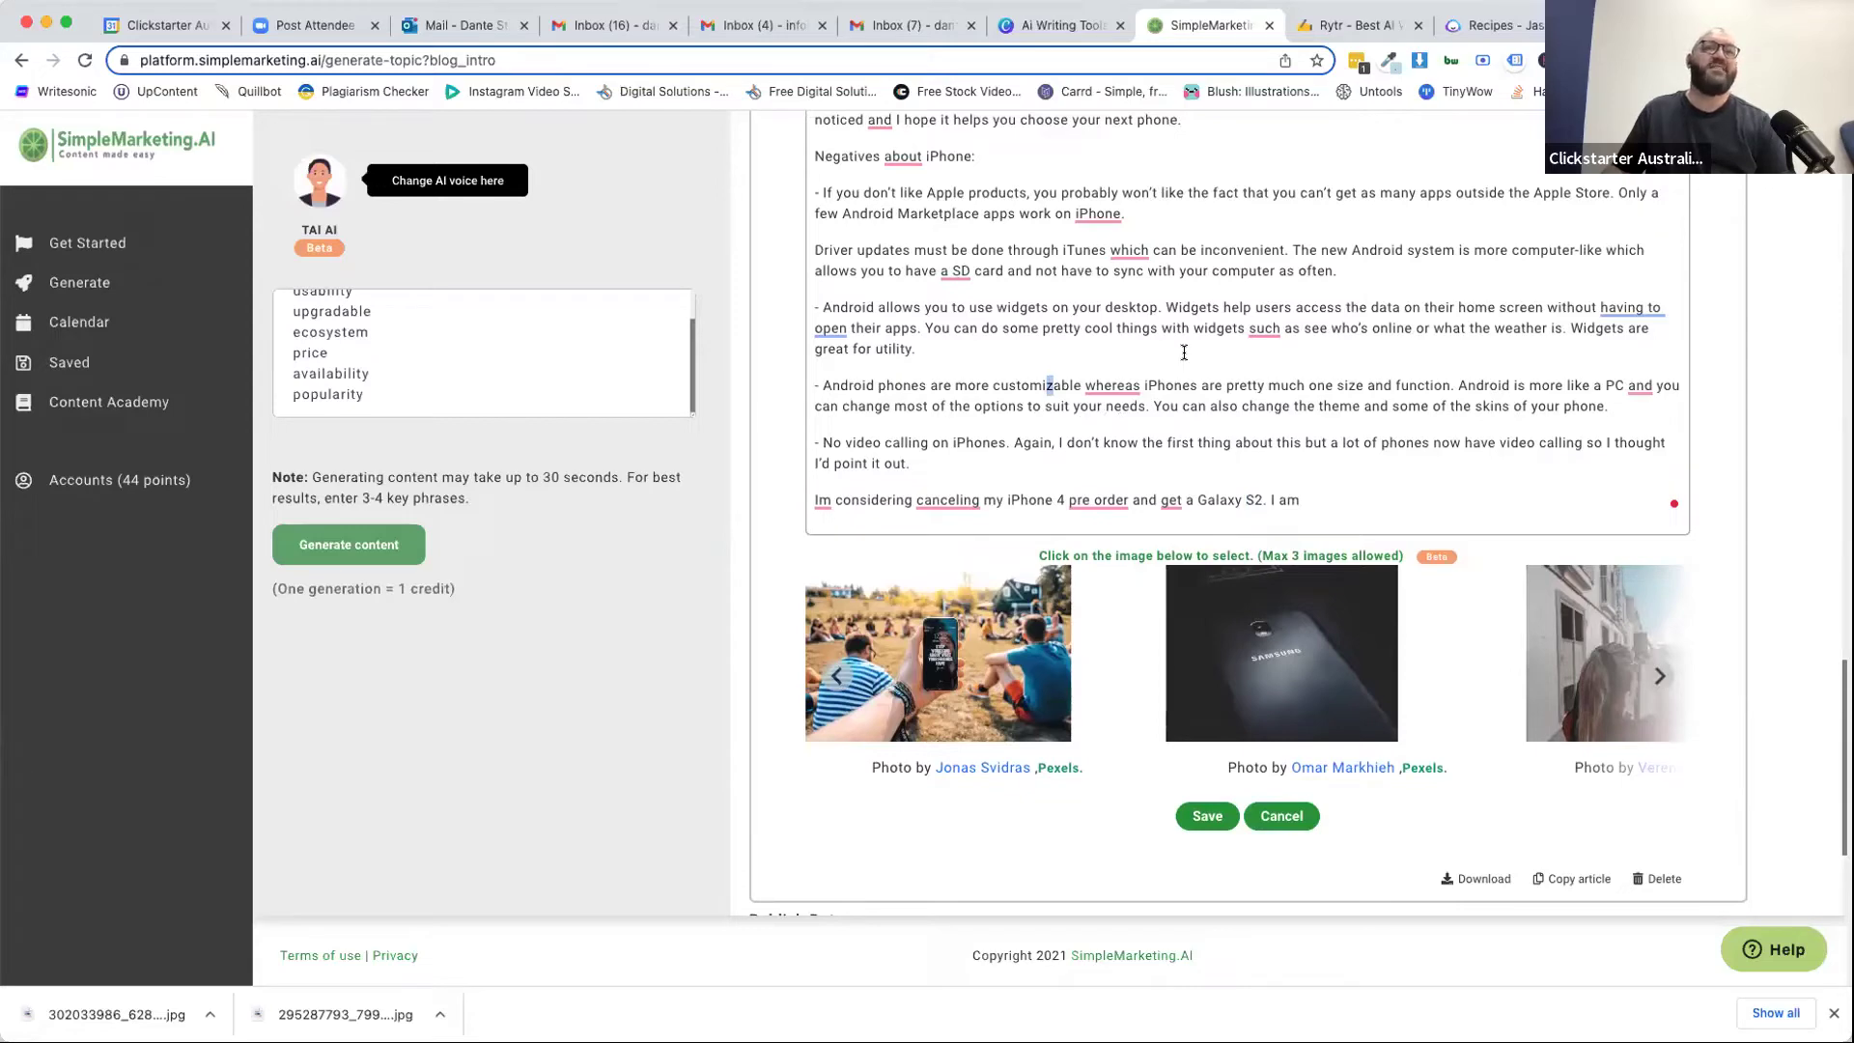
{"action": "scroll", "coordinate": [950, 477], "scroll_direction": "up", "scroll_amount": 20}
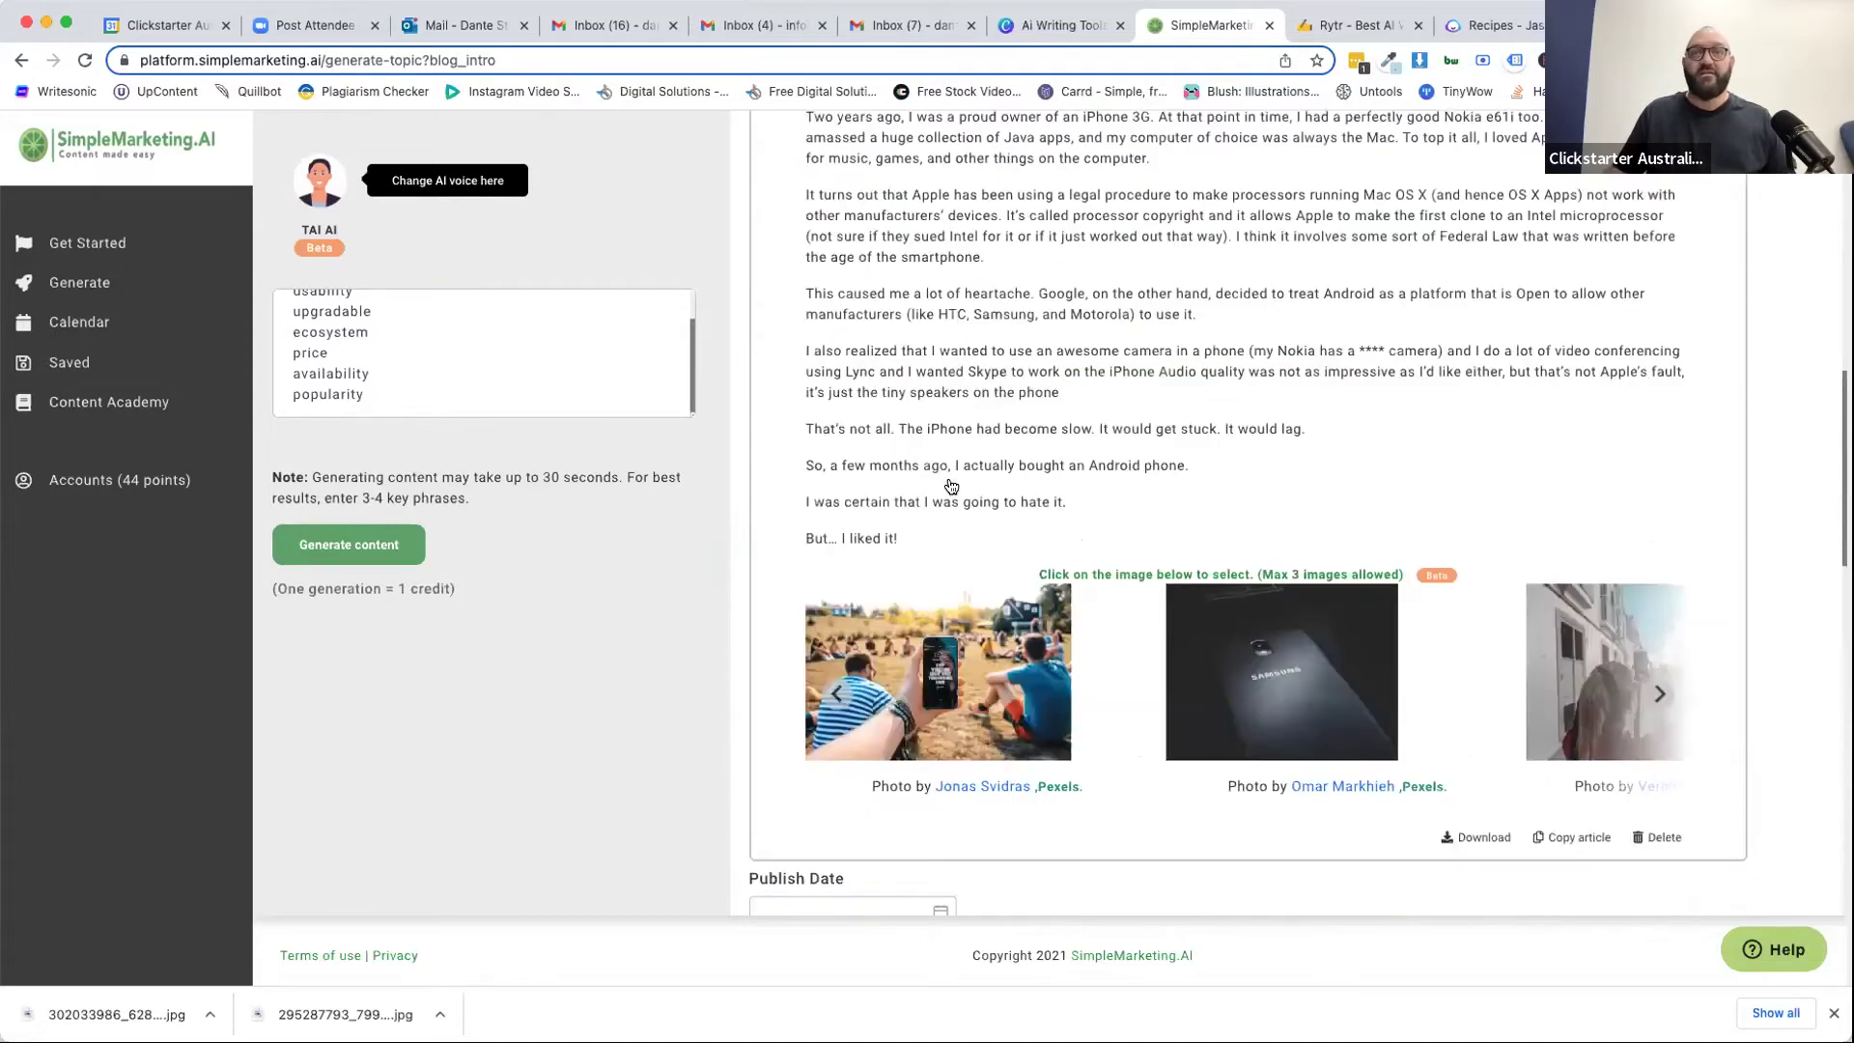
{"action": "scroll", "coordinate": [951, 483], "scroll_direction": "up", "scroll_amount": 2}
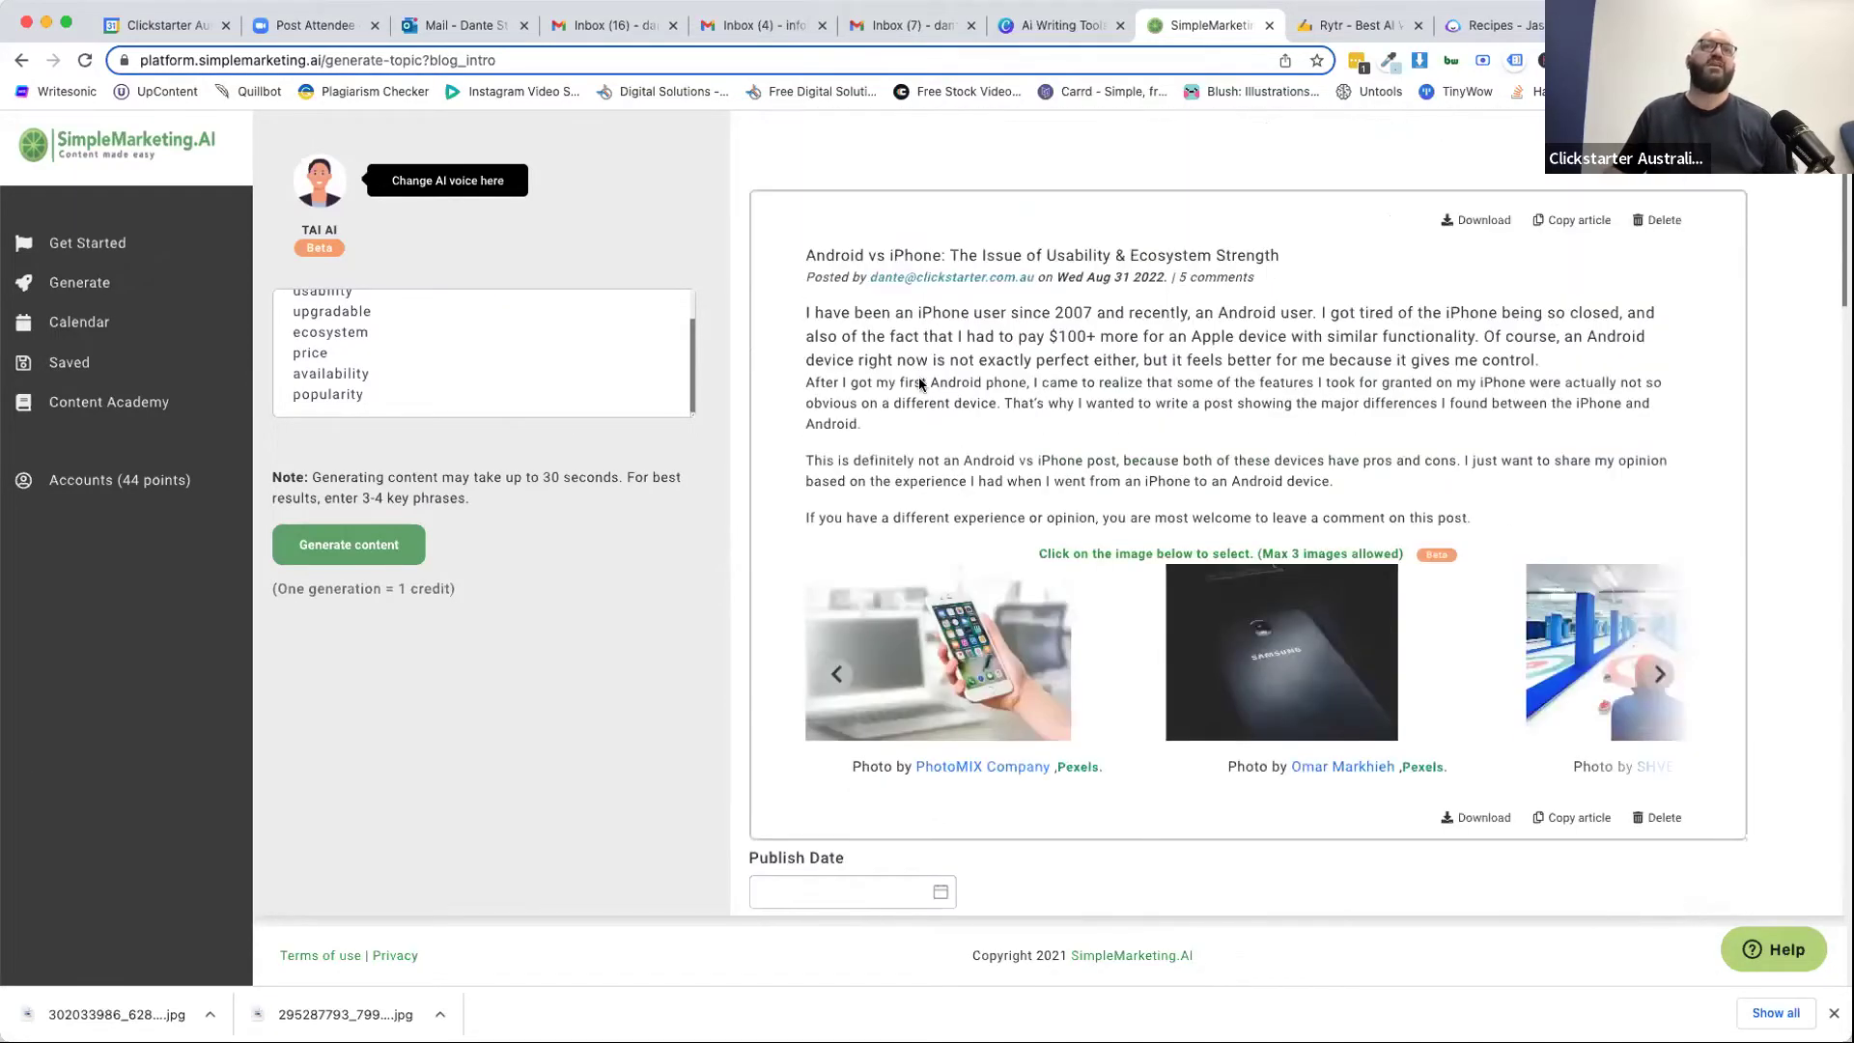
{"action": "scroll", "coordinate": [919, 383], "scroll_direction": "down", "scroll_amount": 8}
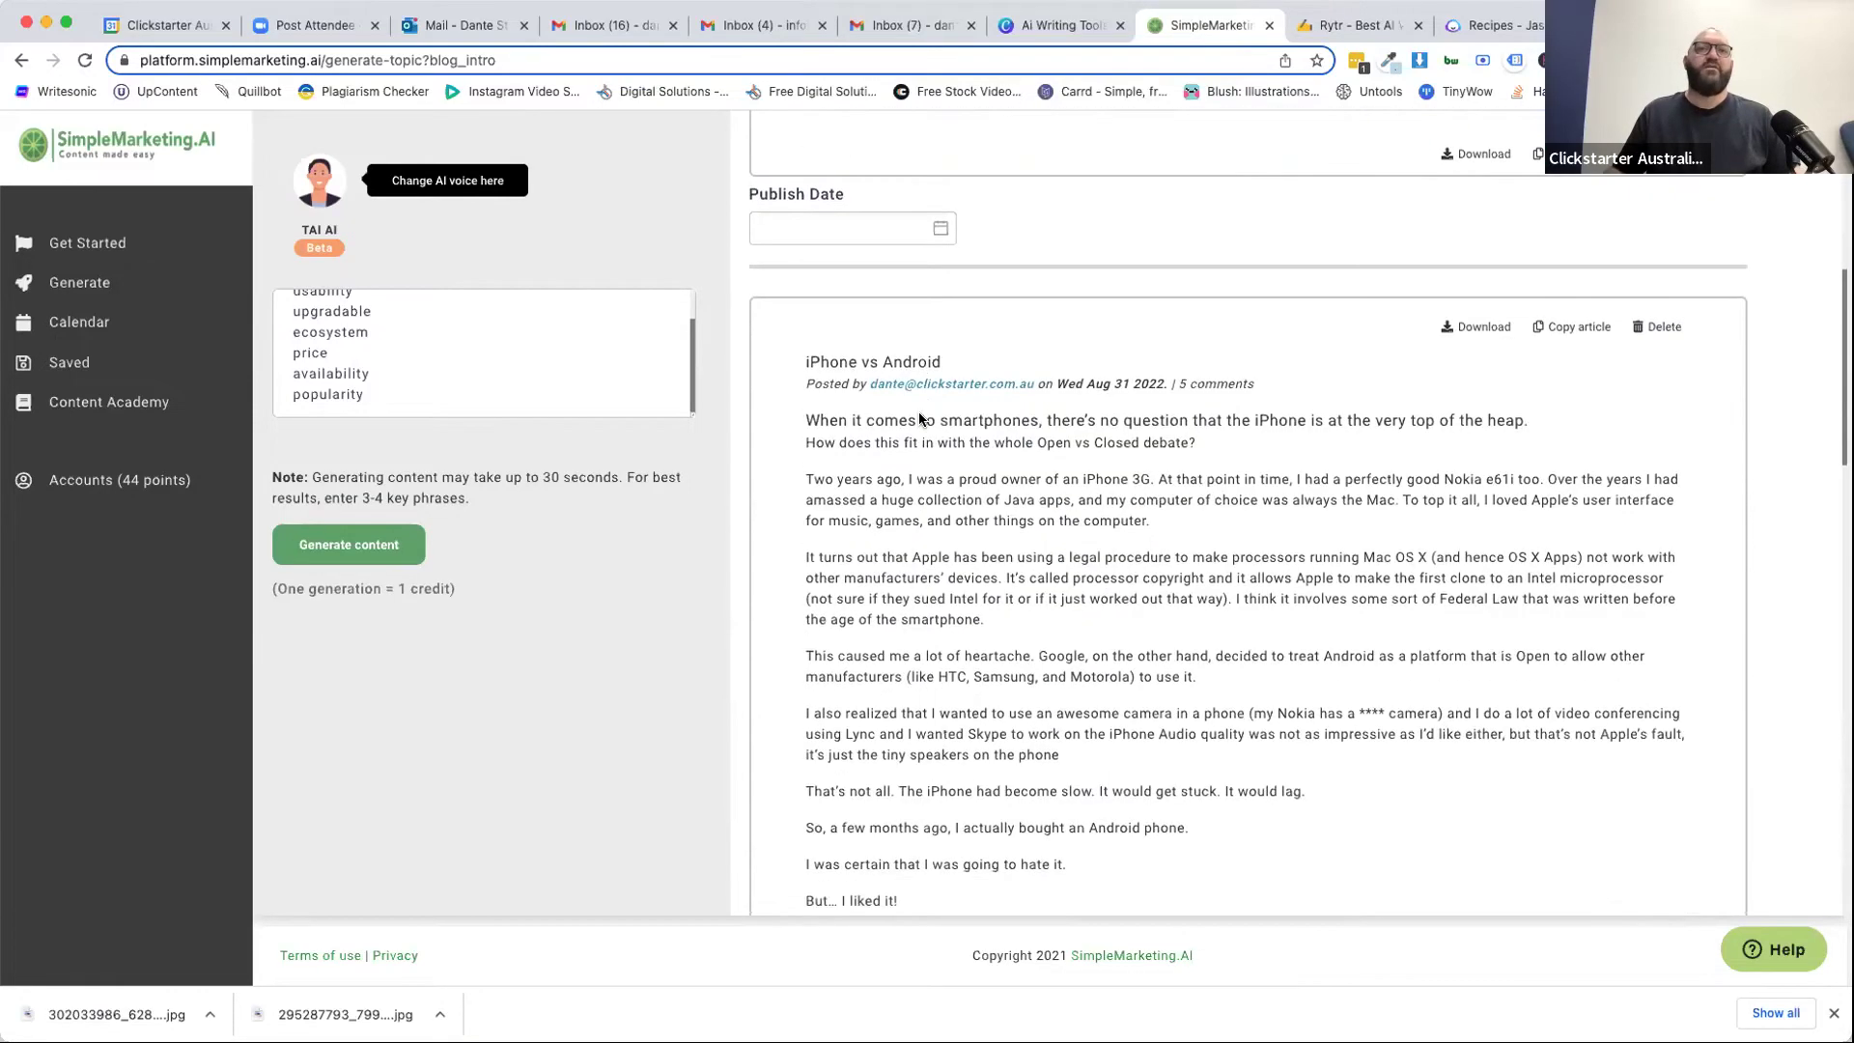
{"action": "scroll", "coordinate": [920, 413], "scroll_direction": "down", "scroll_amount": 1}
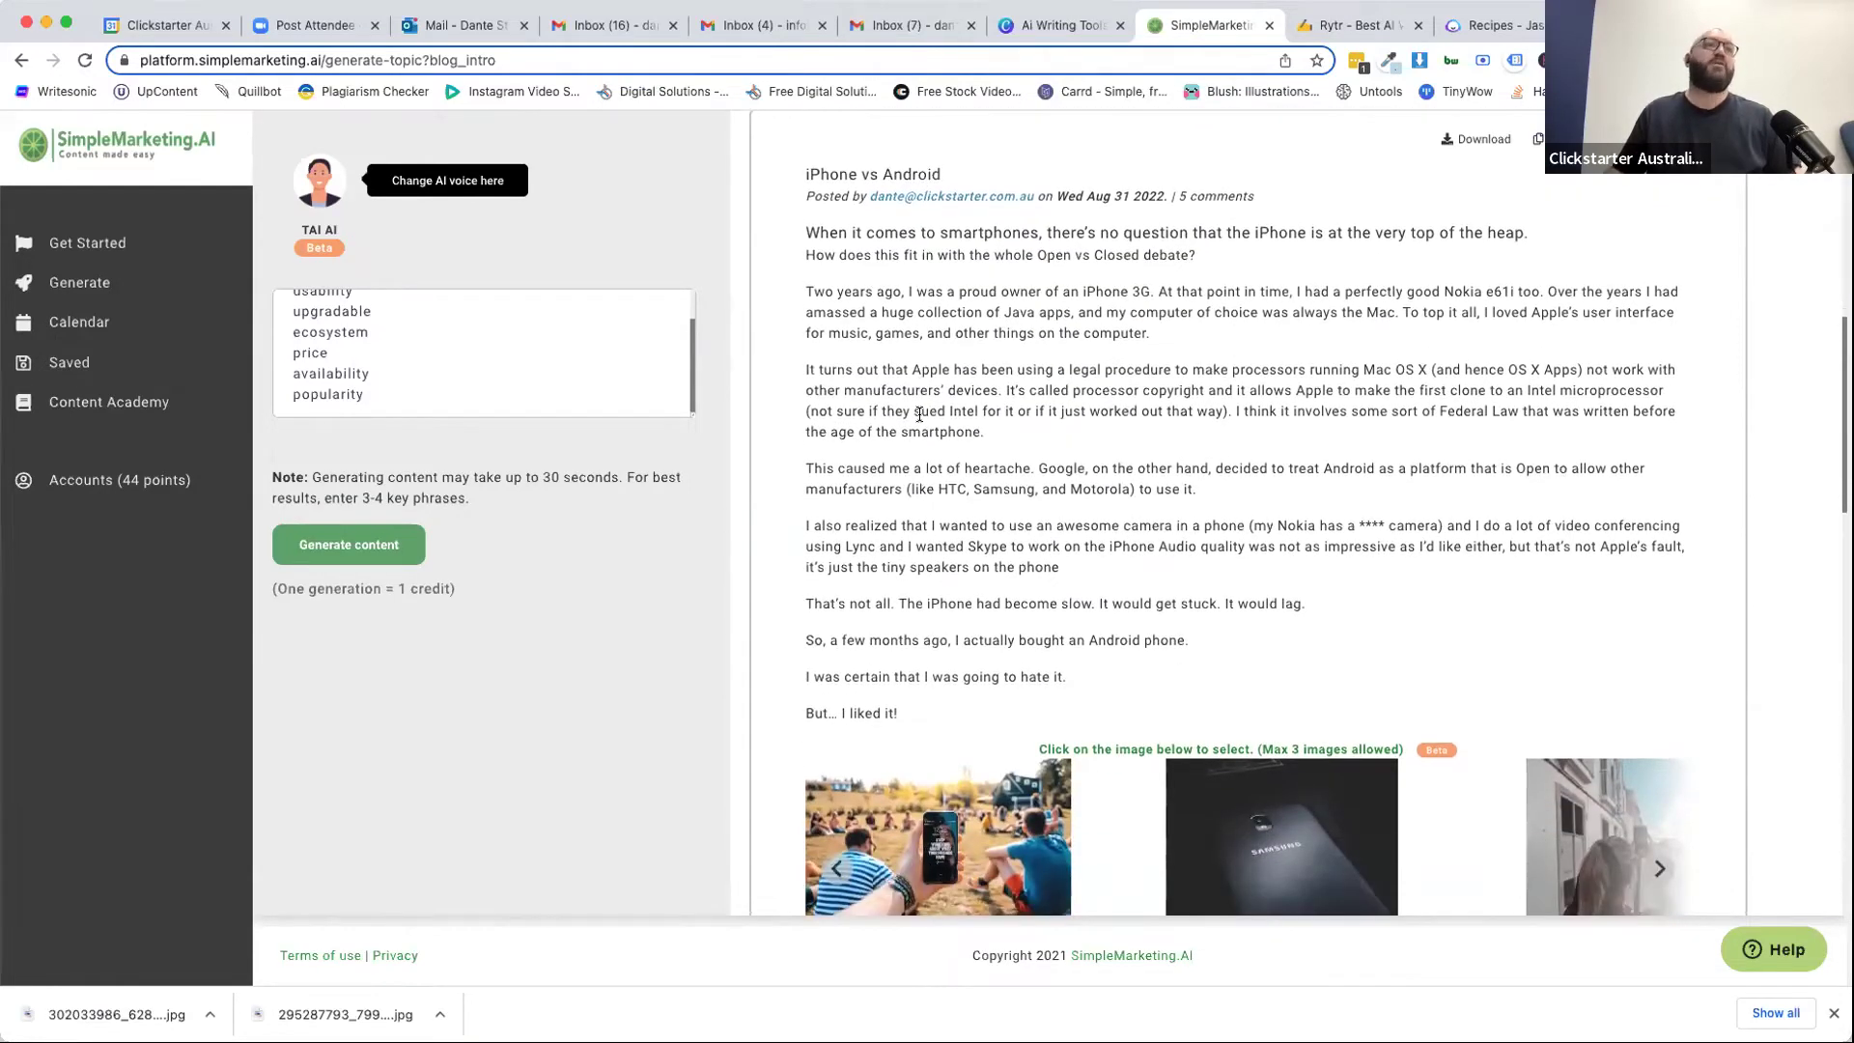
Open the Facebook Post generator and enter the keyphrases "handmade soap", "natural ingredients", "organic" and "home made" on separate lines.
{"action": "left_click", "coordinate": [82, 244]}
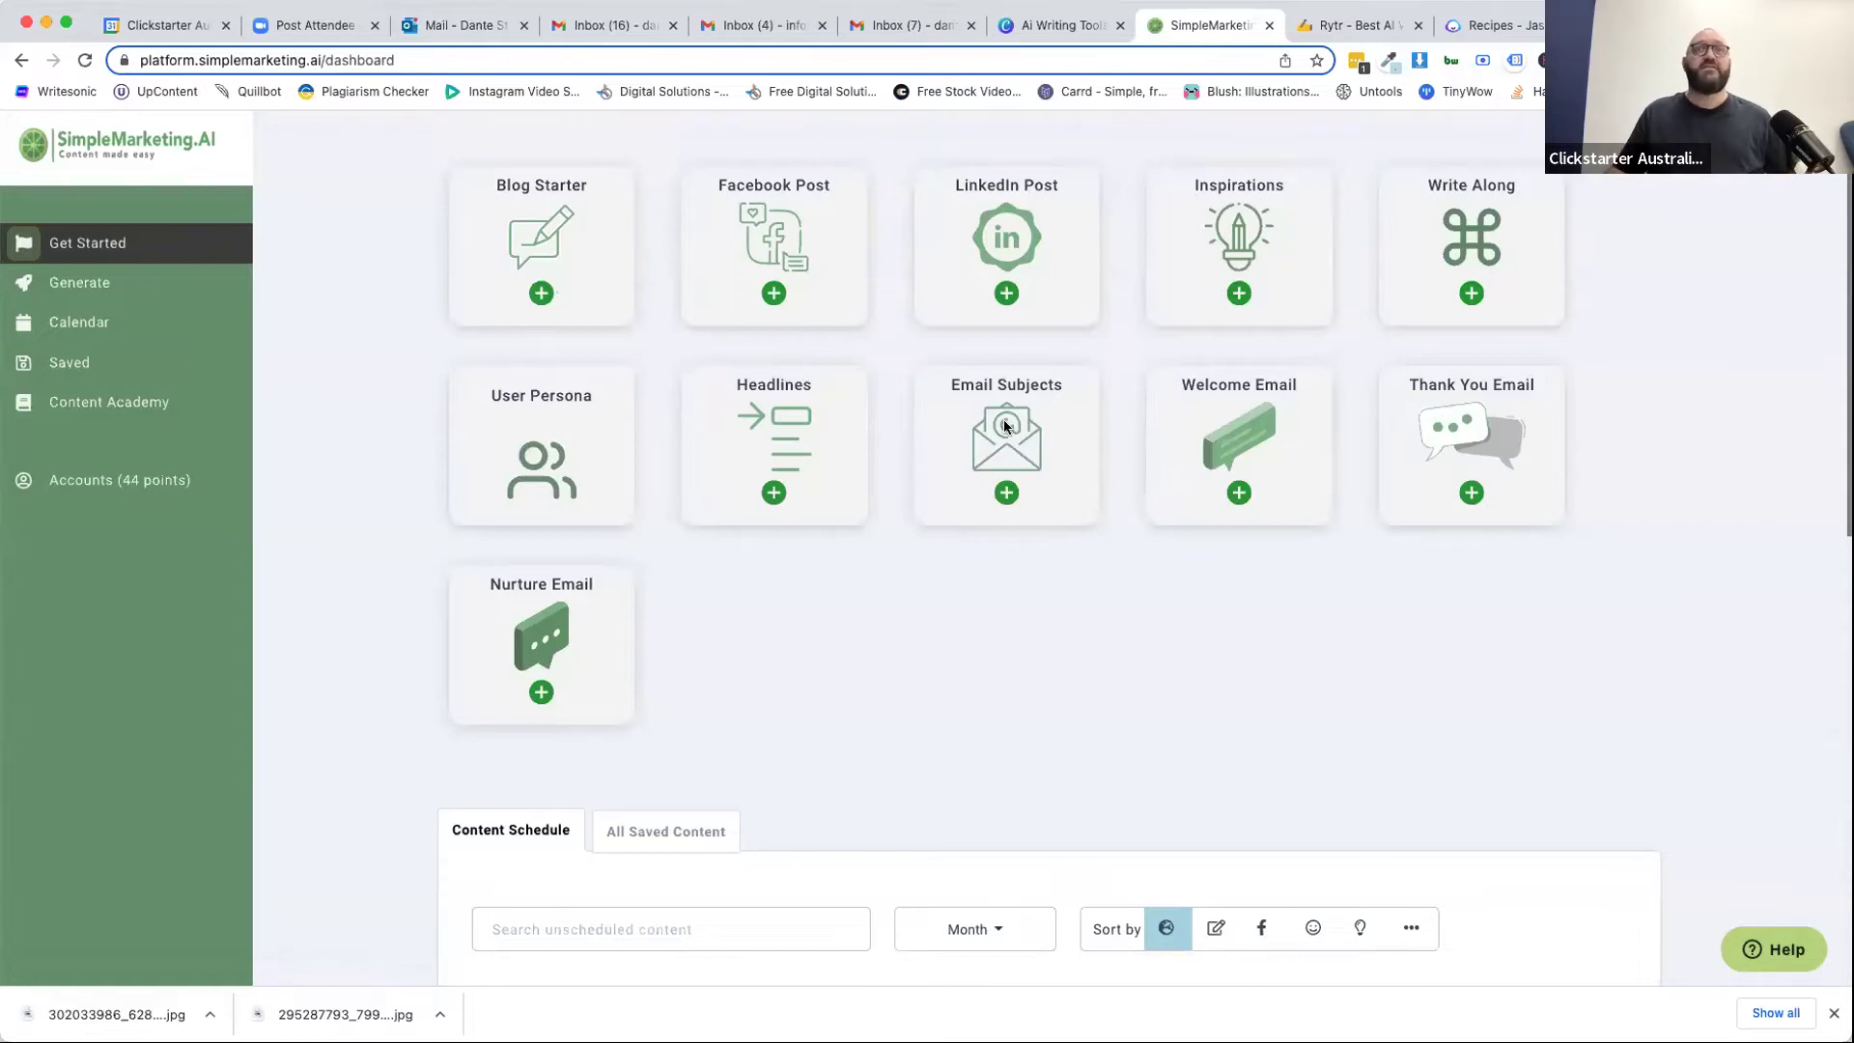
{"action": "left_click", "coordinate": [785, 230]}
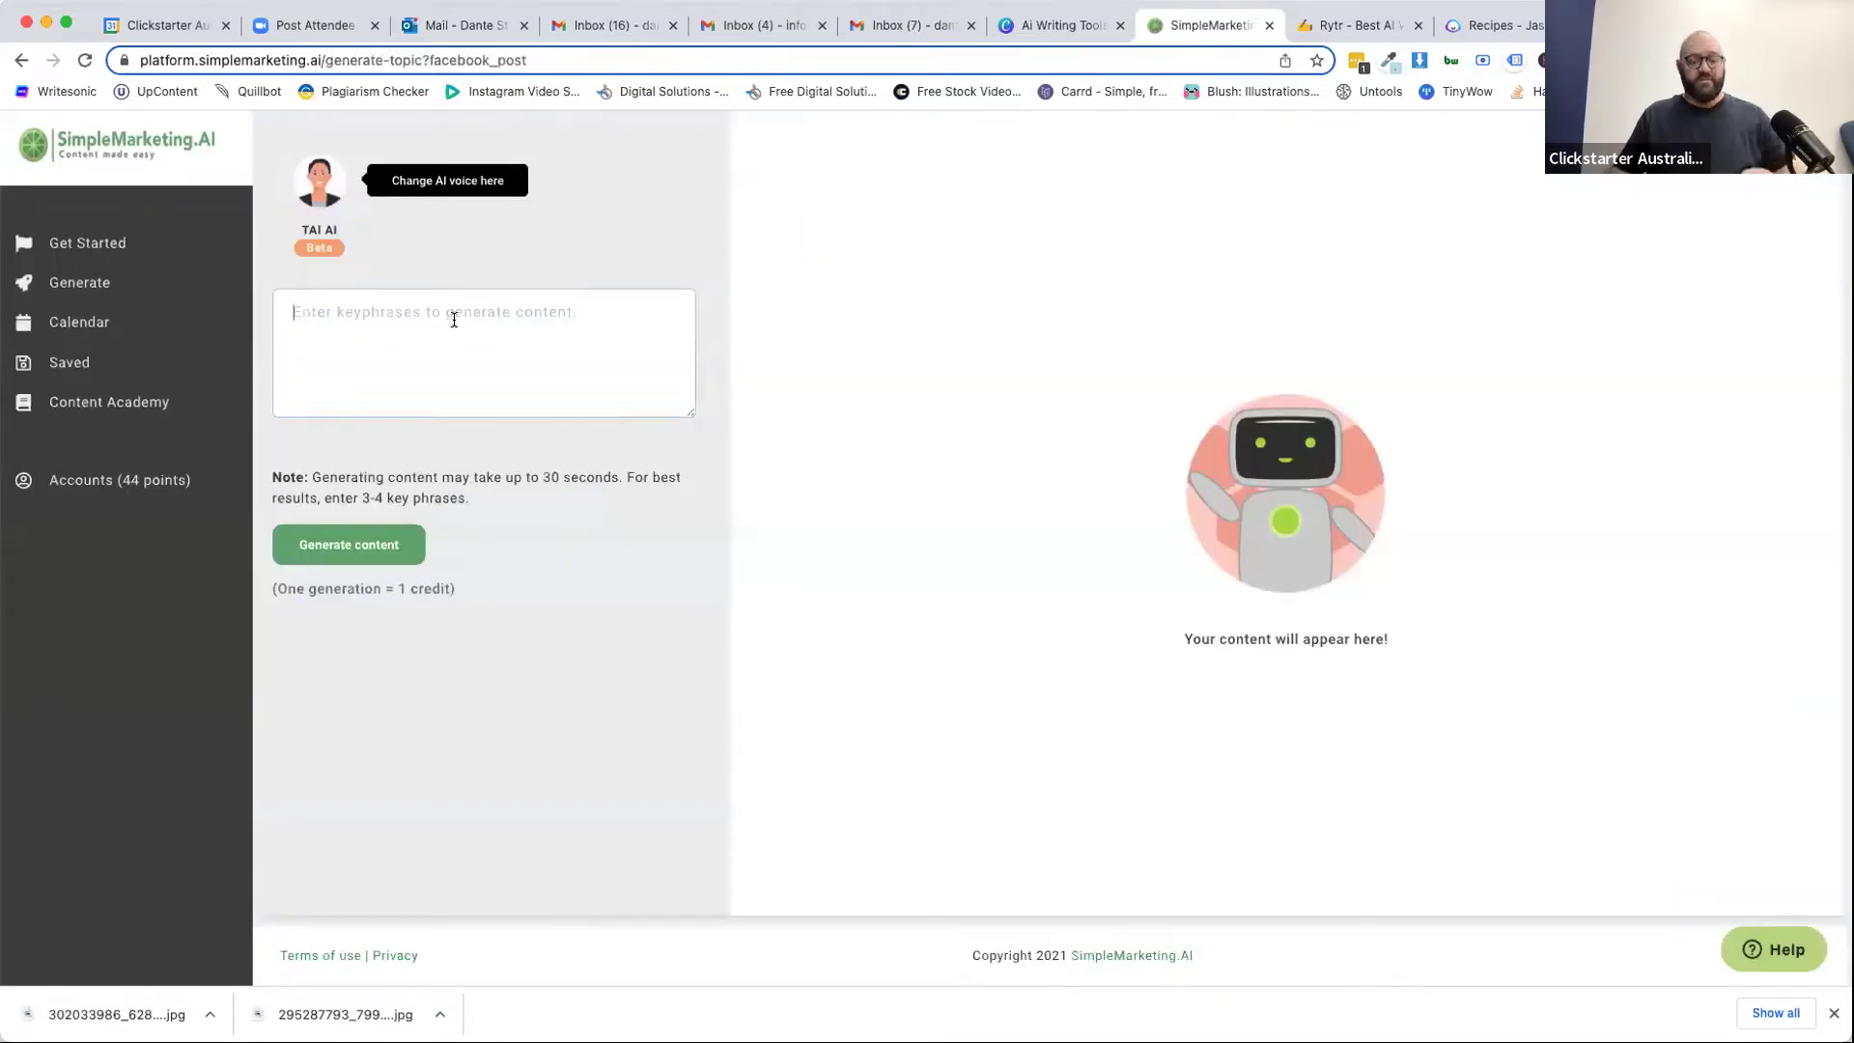
{"action": "type", "text": "handmde soap "}
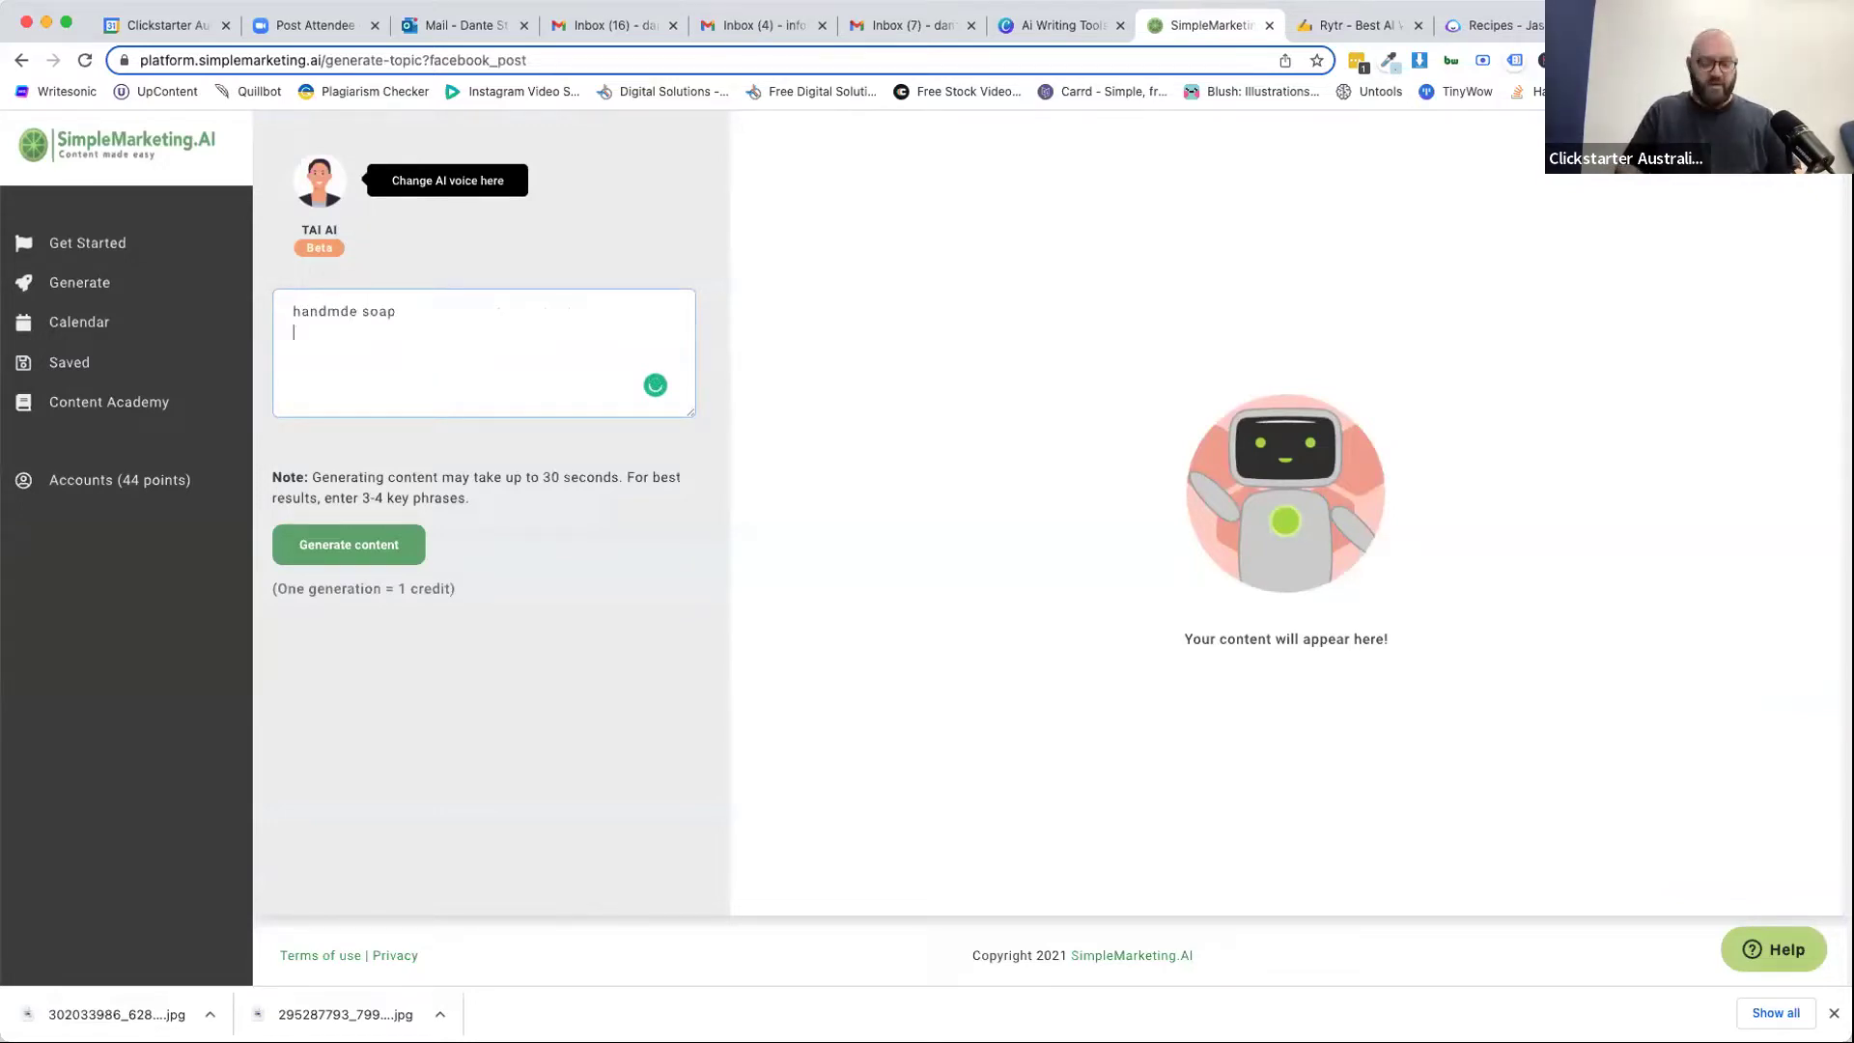
{"action": "type", "text": "natural ingredie"}
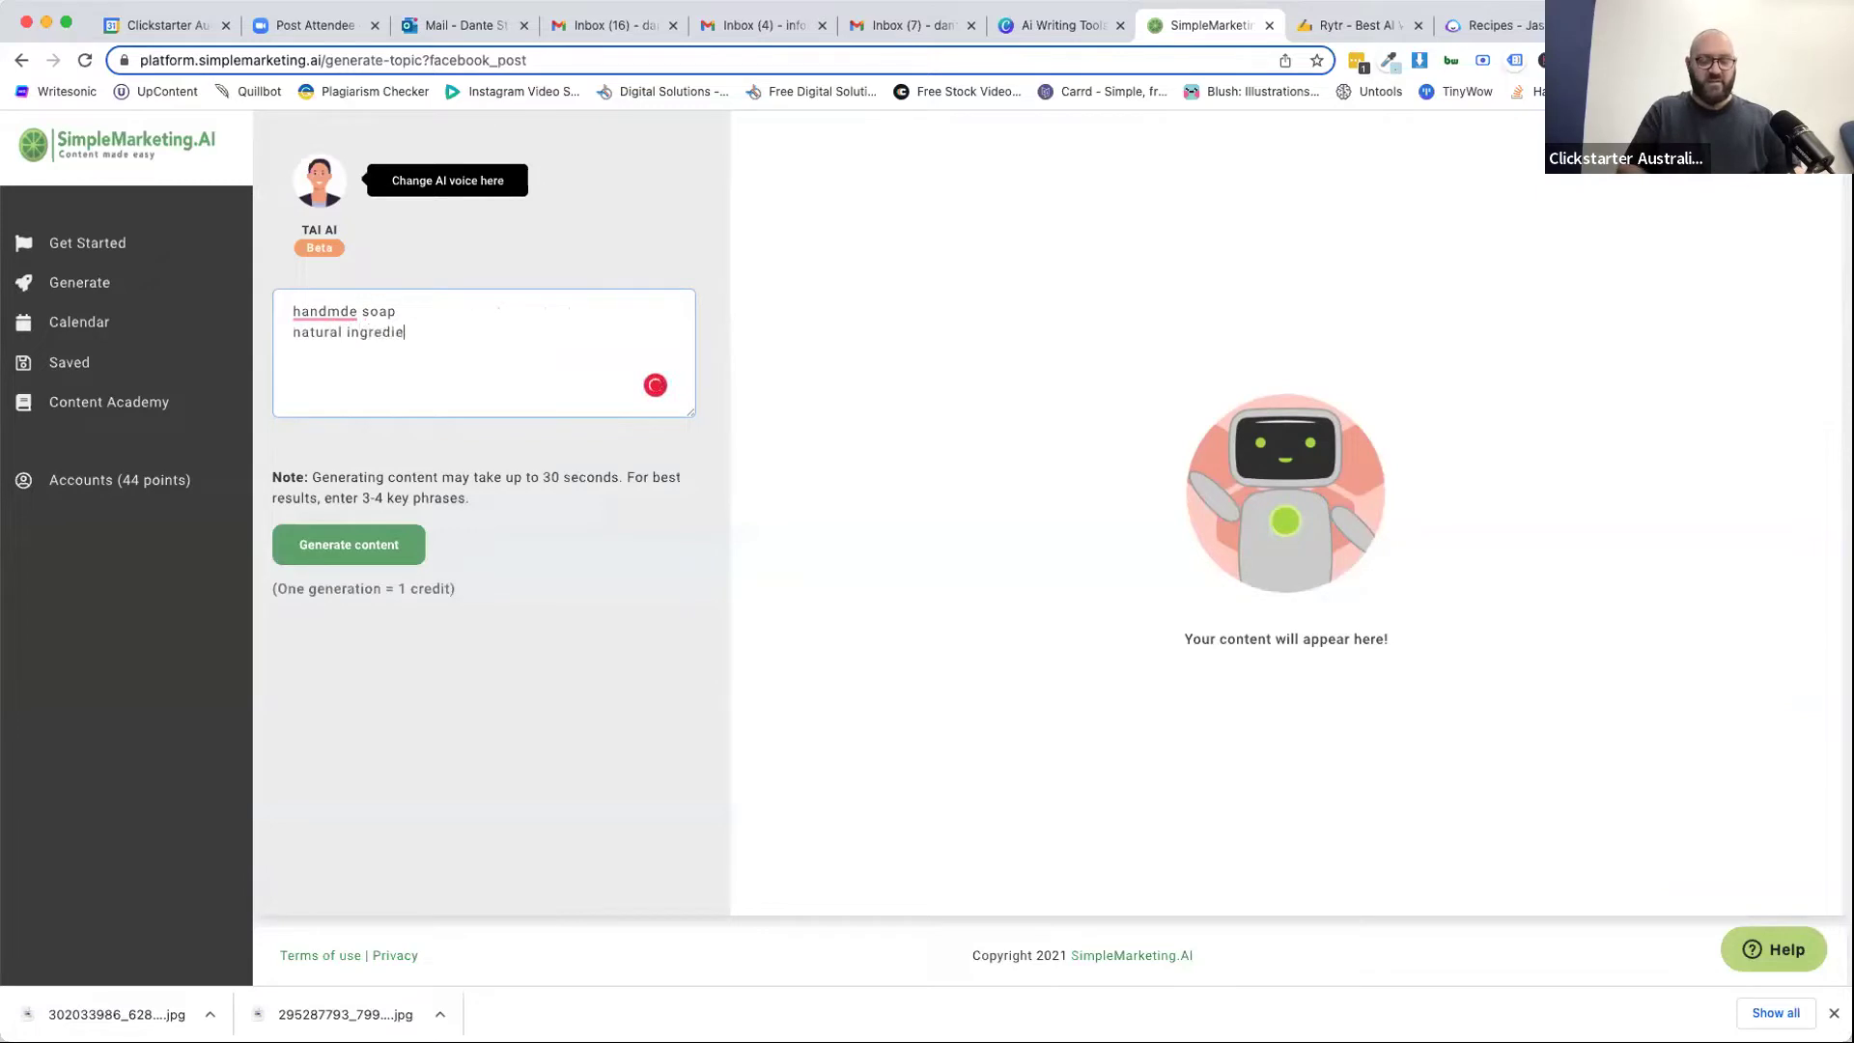
{"action": "type", "text": "nts"}
{"action": "key", "text": "Return"}
{"action": "type", "text": "organic"}
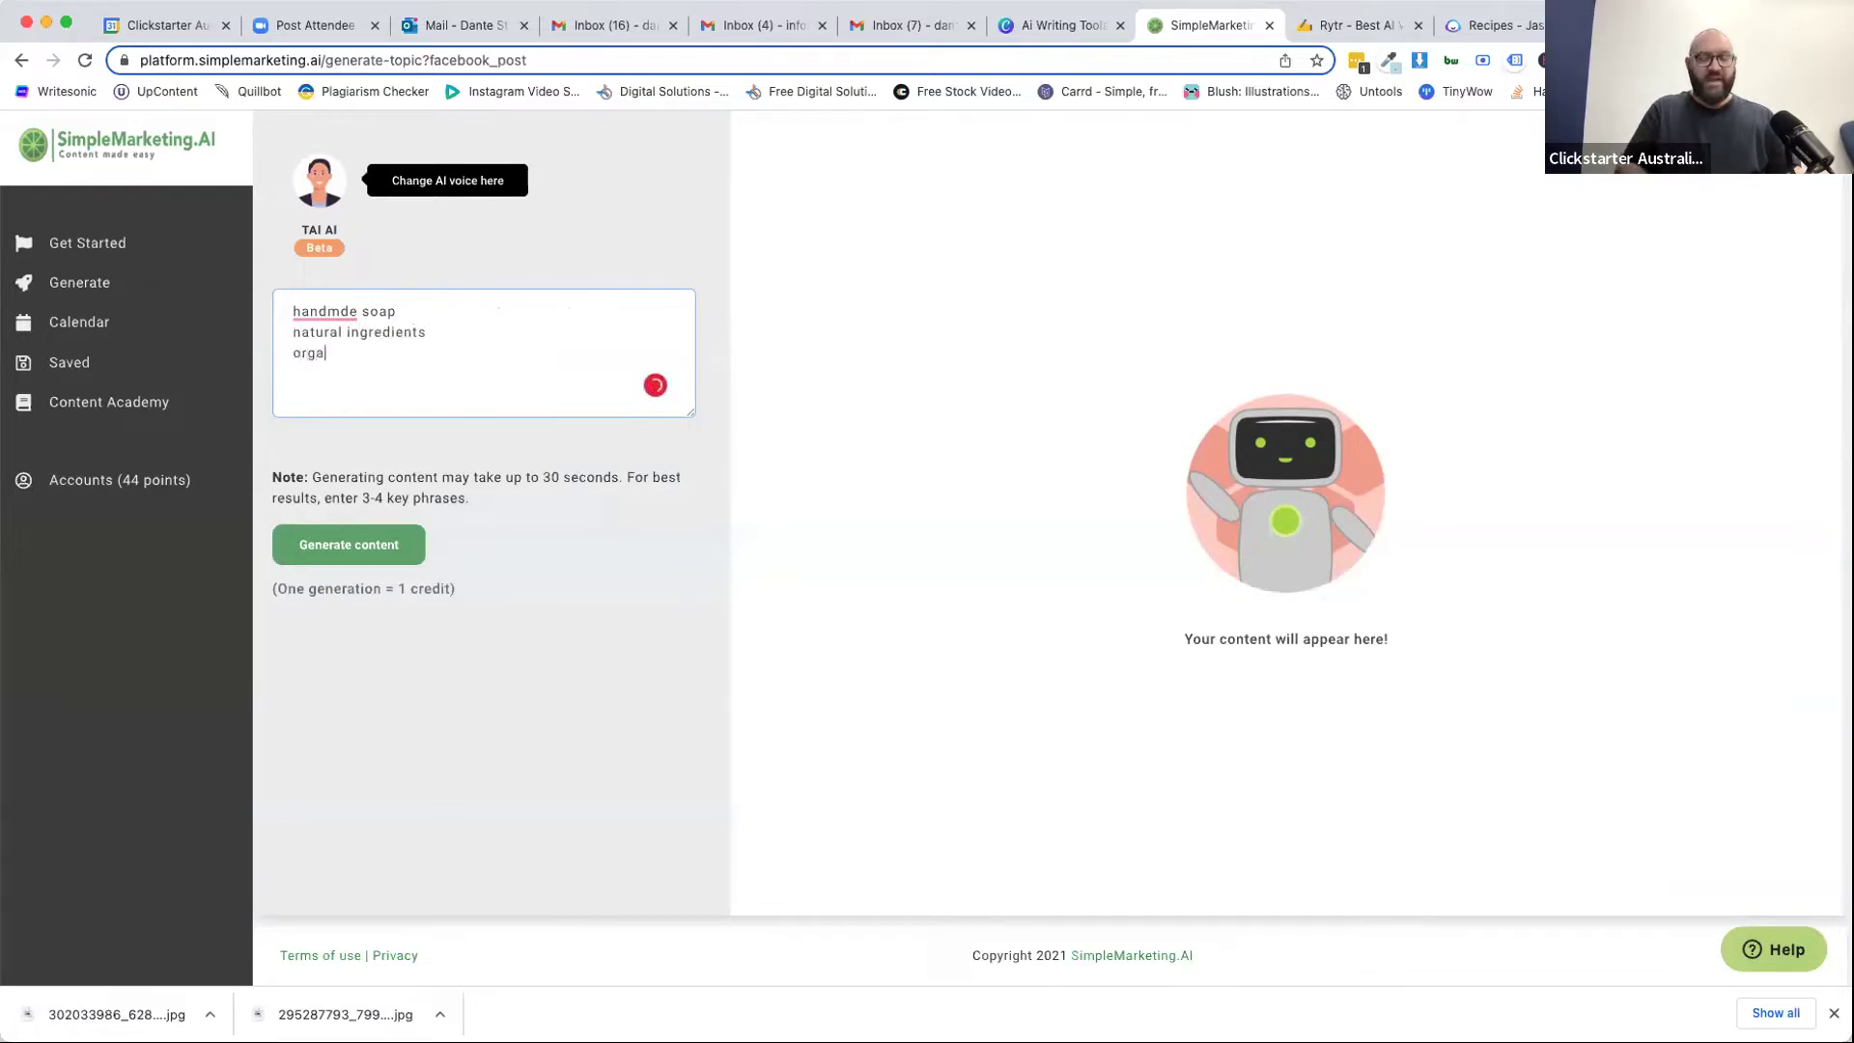
{"action": "key", "text": "Return"}
{"action": "type", "text": "home made"}
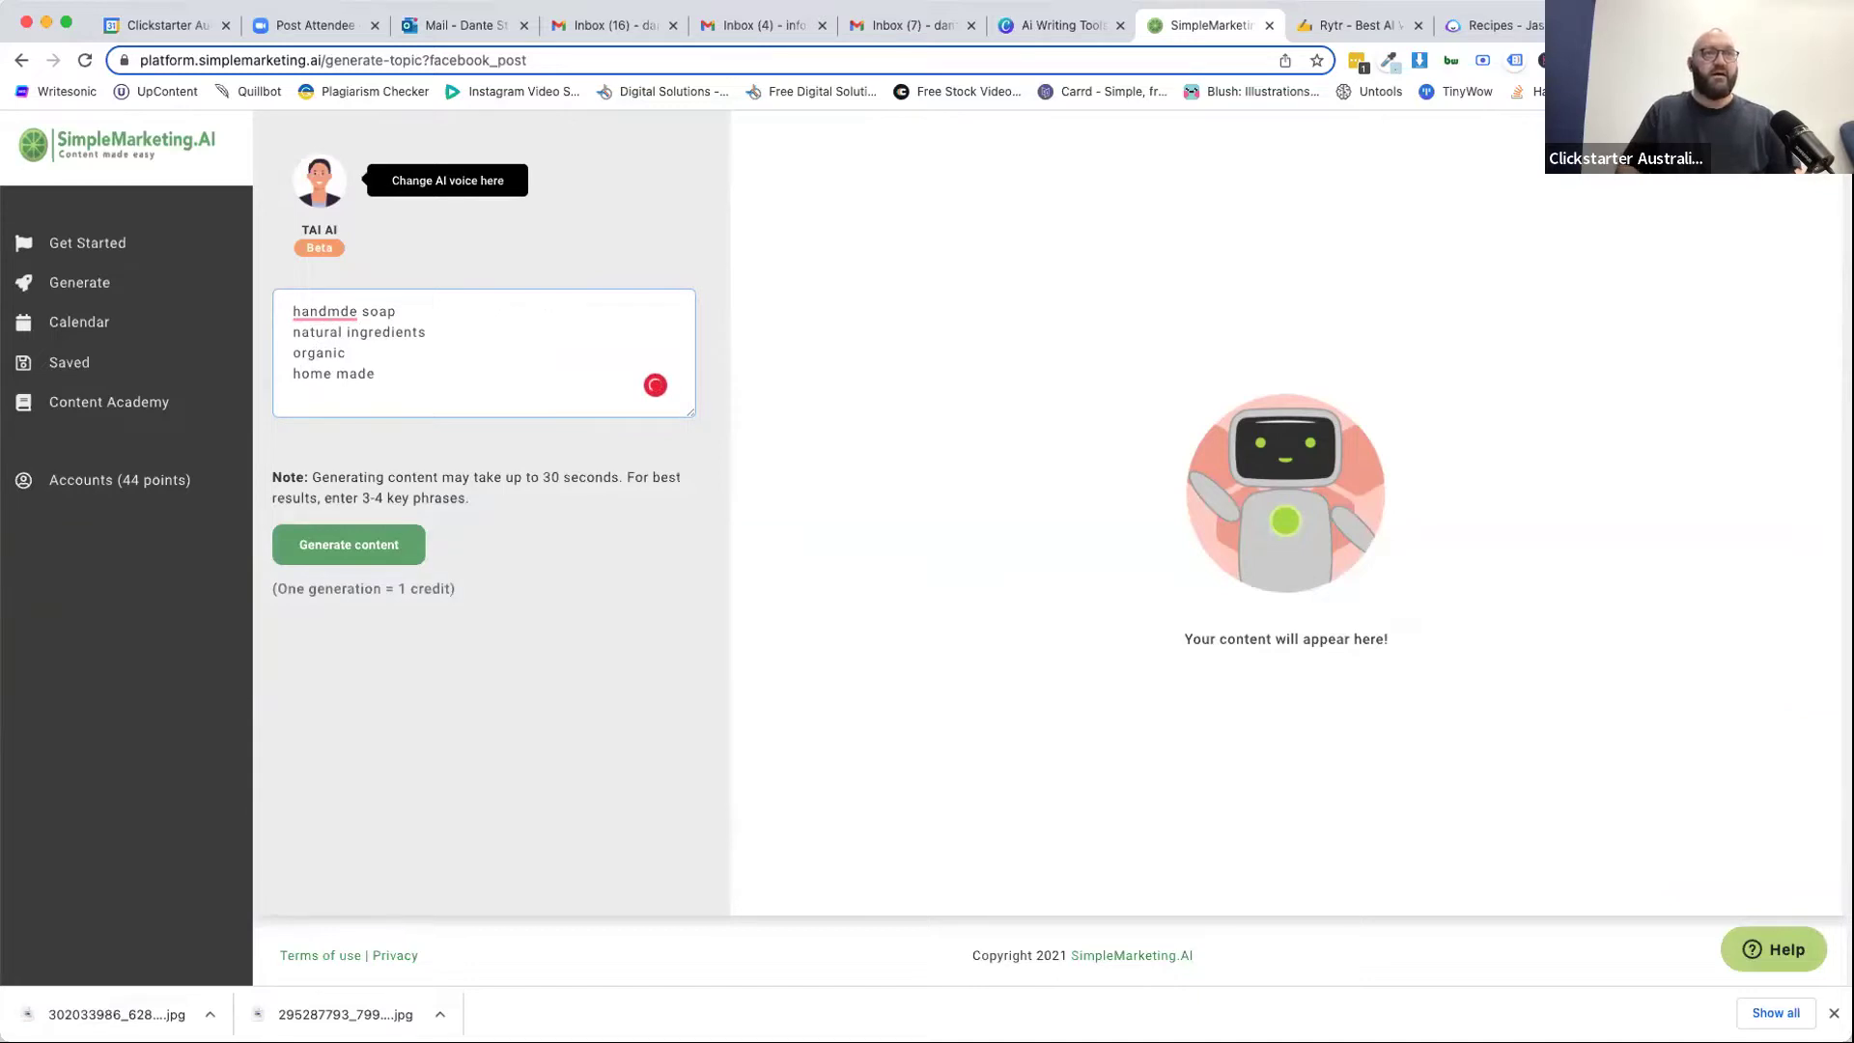
{"action": "left_click", "coordinate": [346, 309]}
{"action": "left_click", "coordinate": [327, 356]}
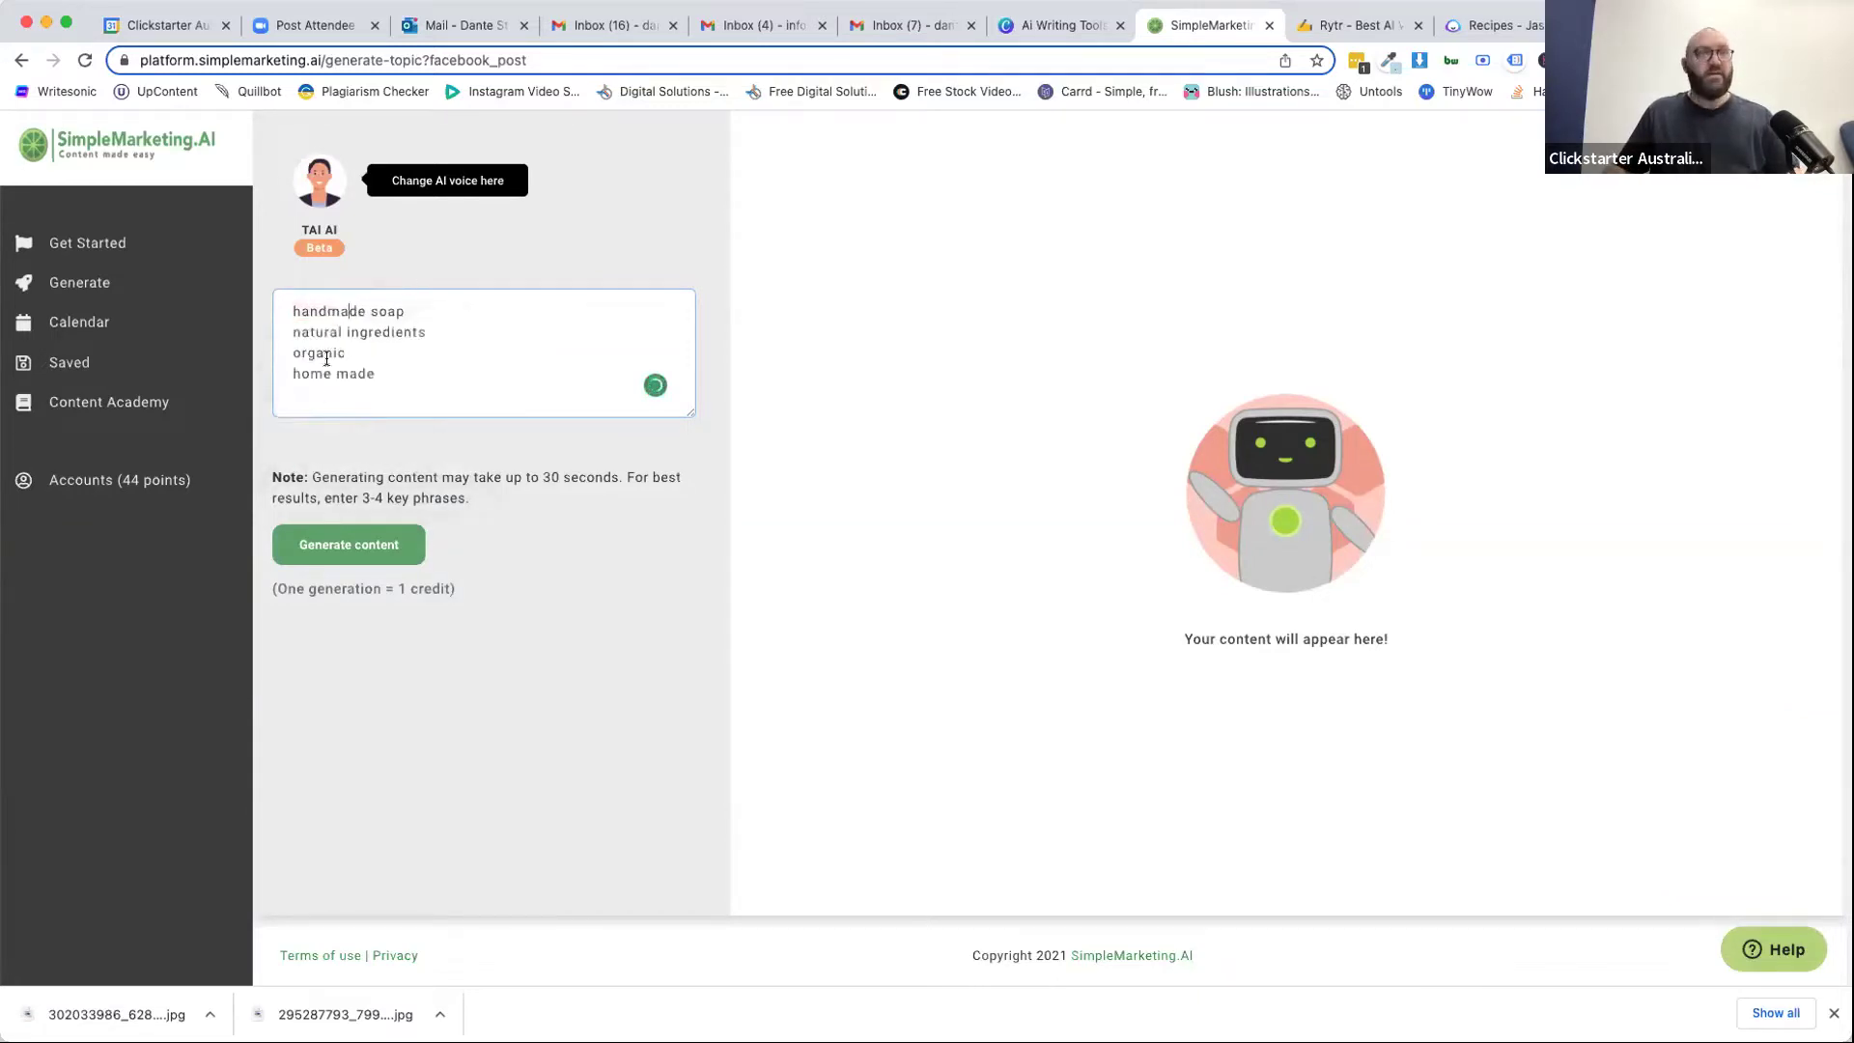
Add the keyphrases "limited edition" and "rosemary and cucumber scent" on separate lines, and generate the Facebook content.
{"action": "type", "text": "limited edition"}
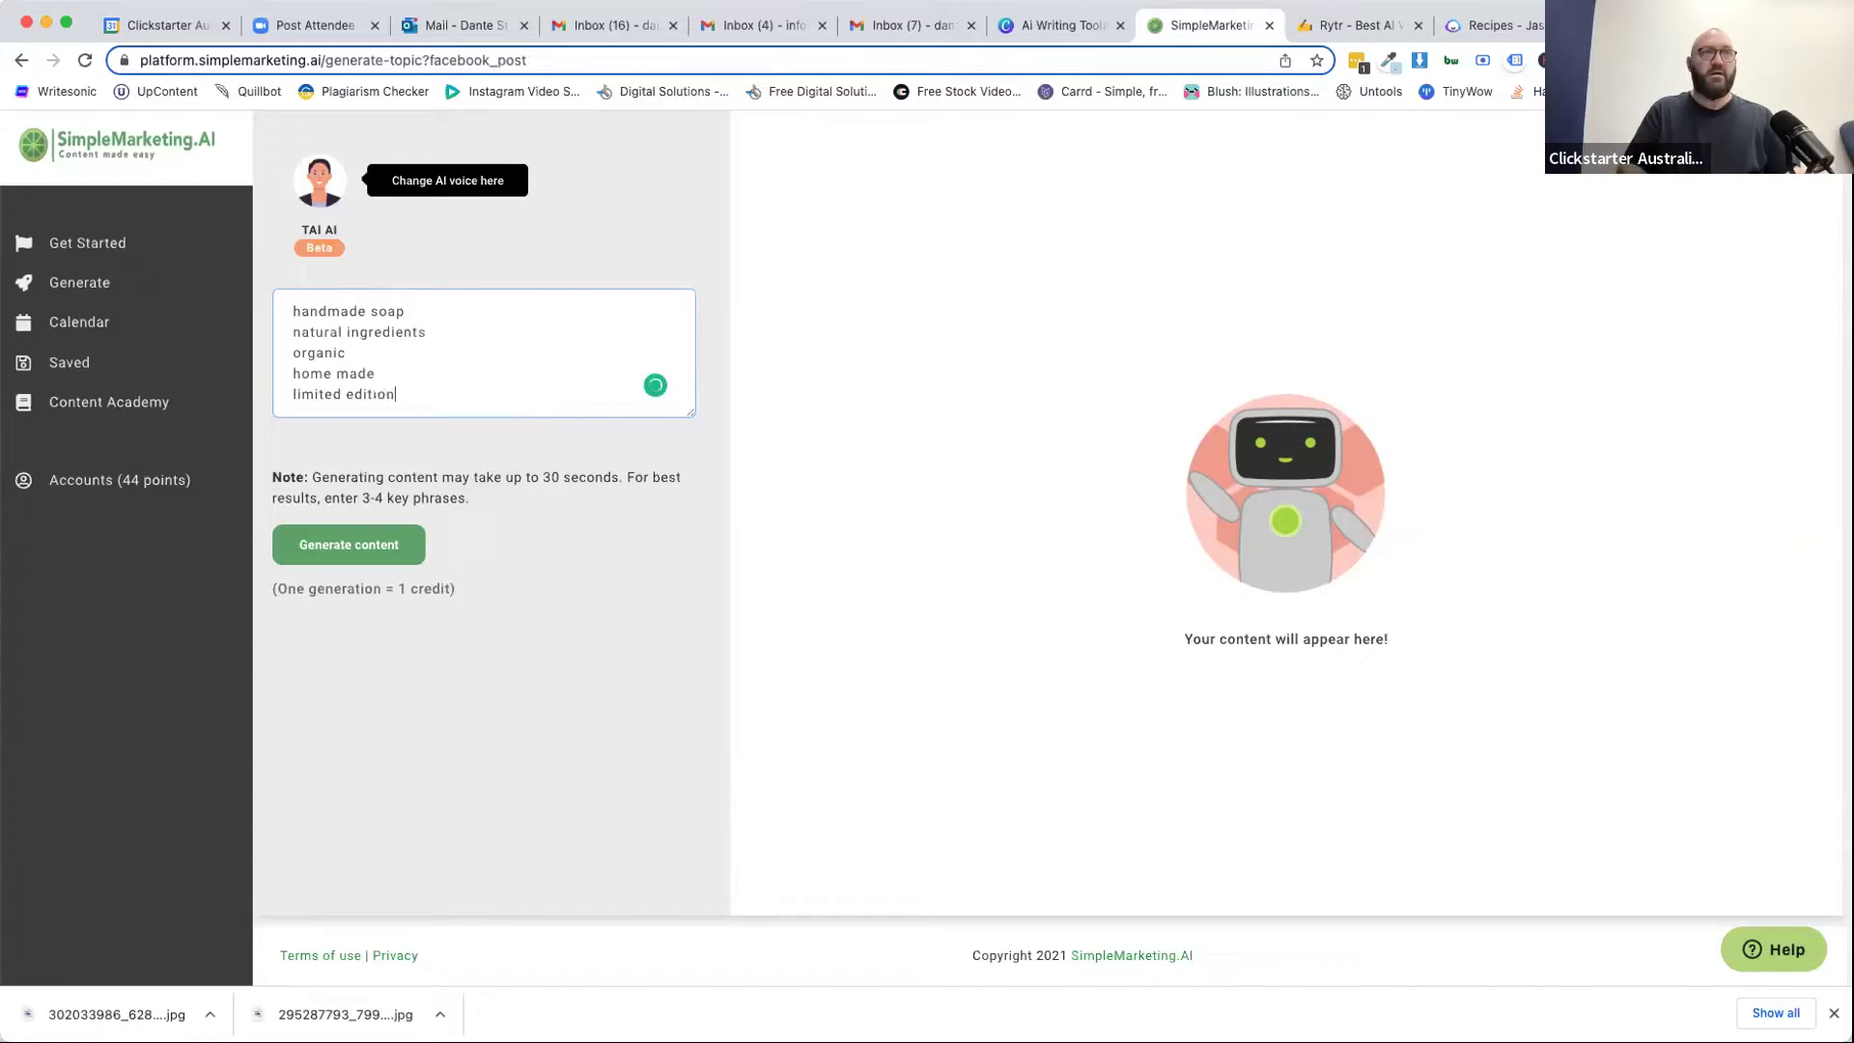
{"action": "key", "text": "Return"}
{"action": "type", "text": "rosema"}
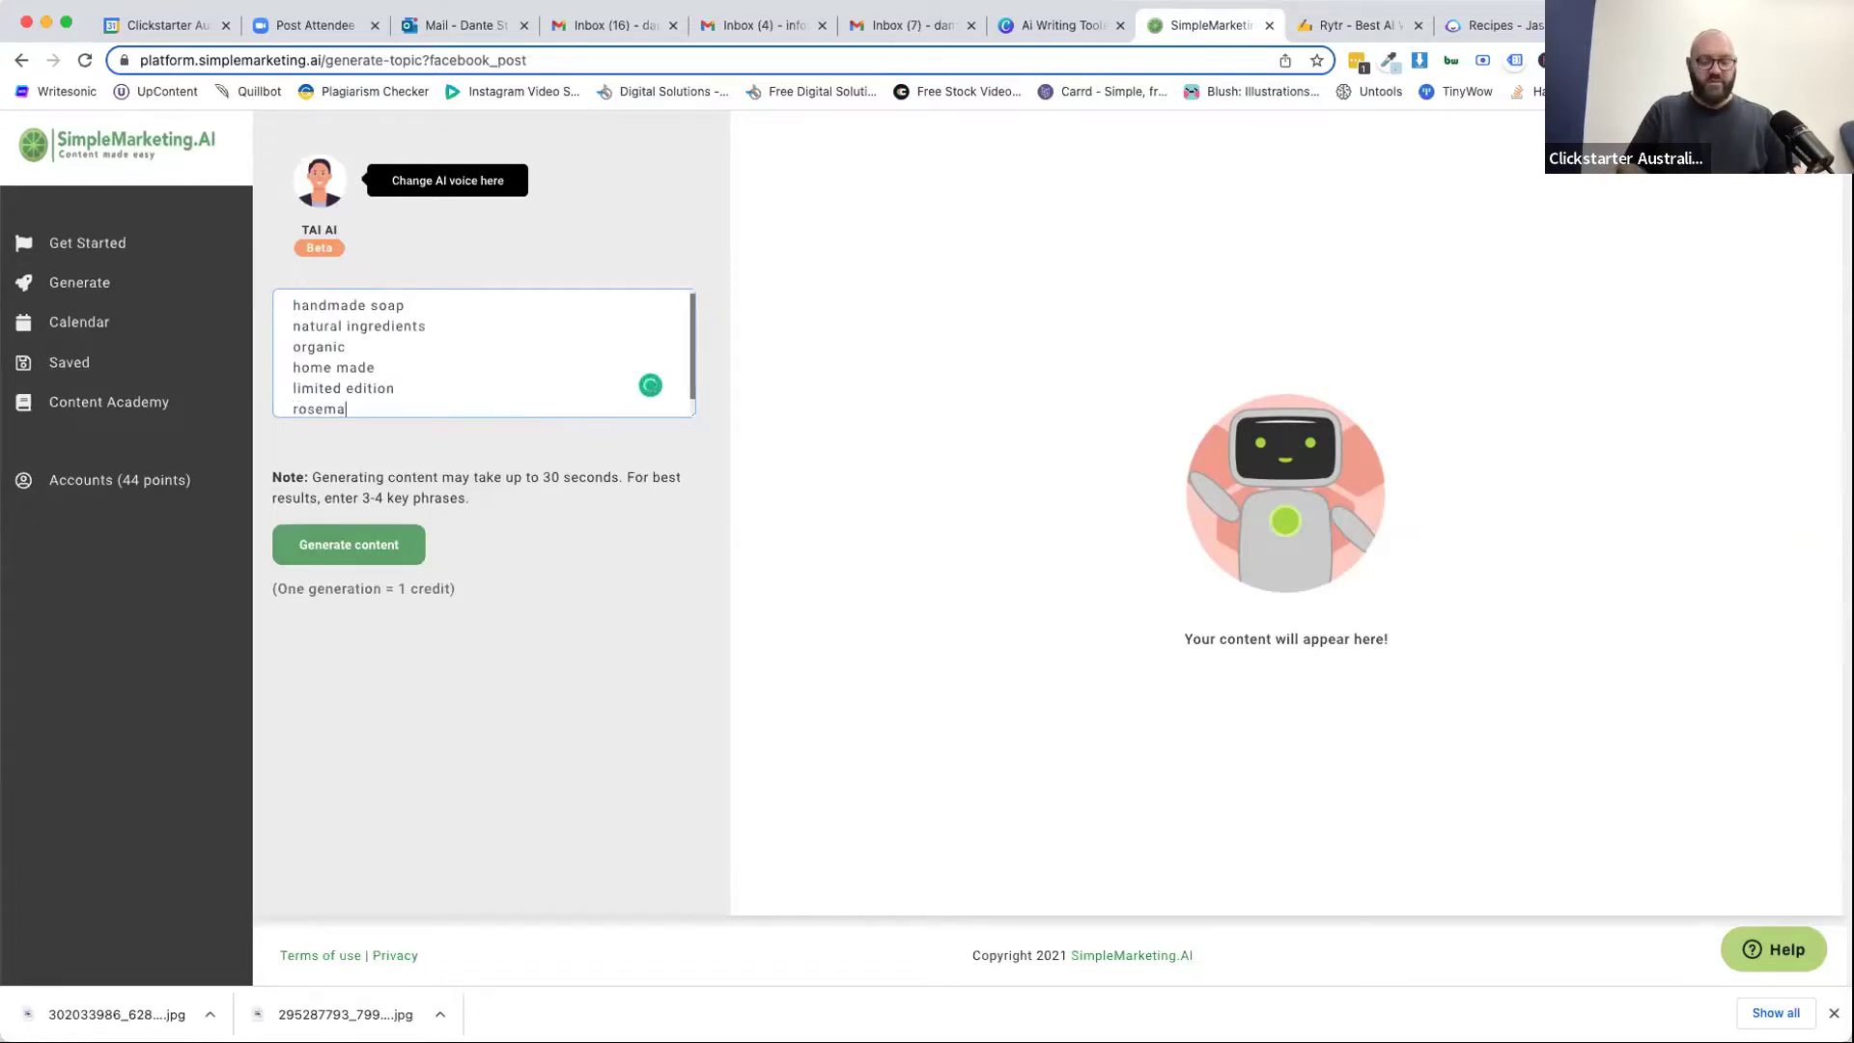
{"action": "type", "text": "ry and cucumb"}
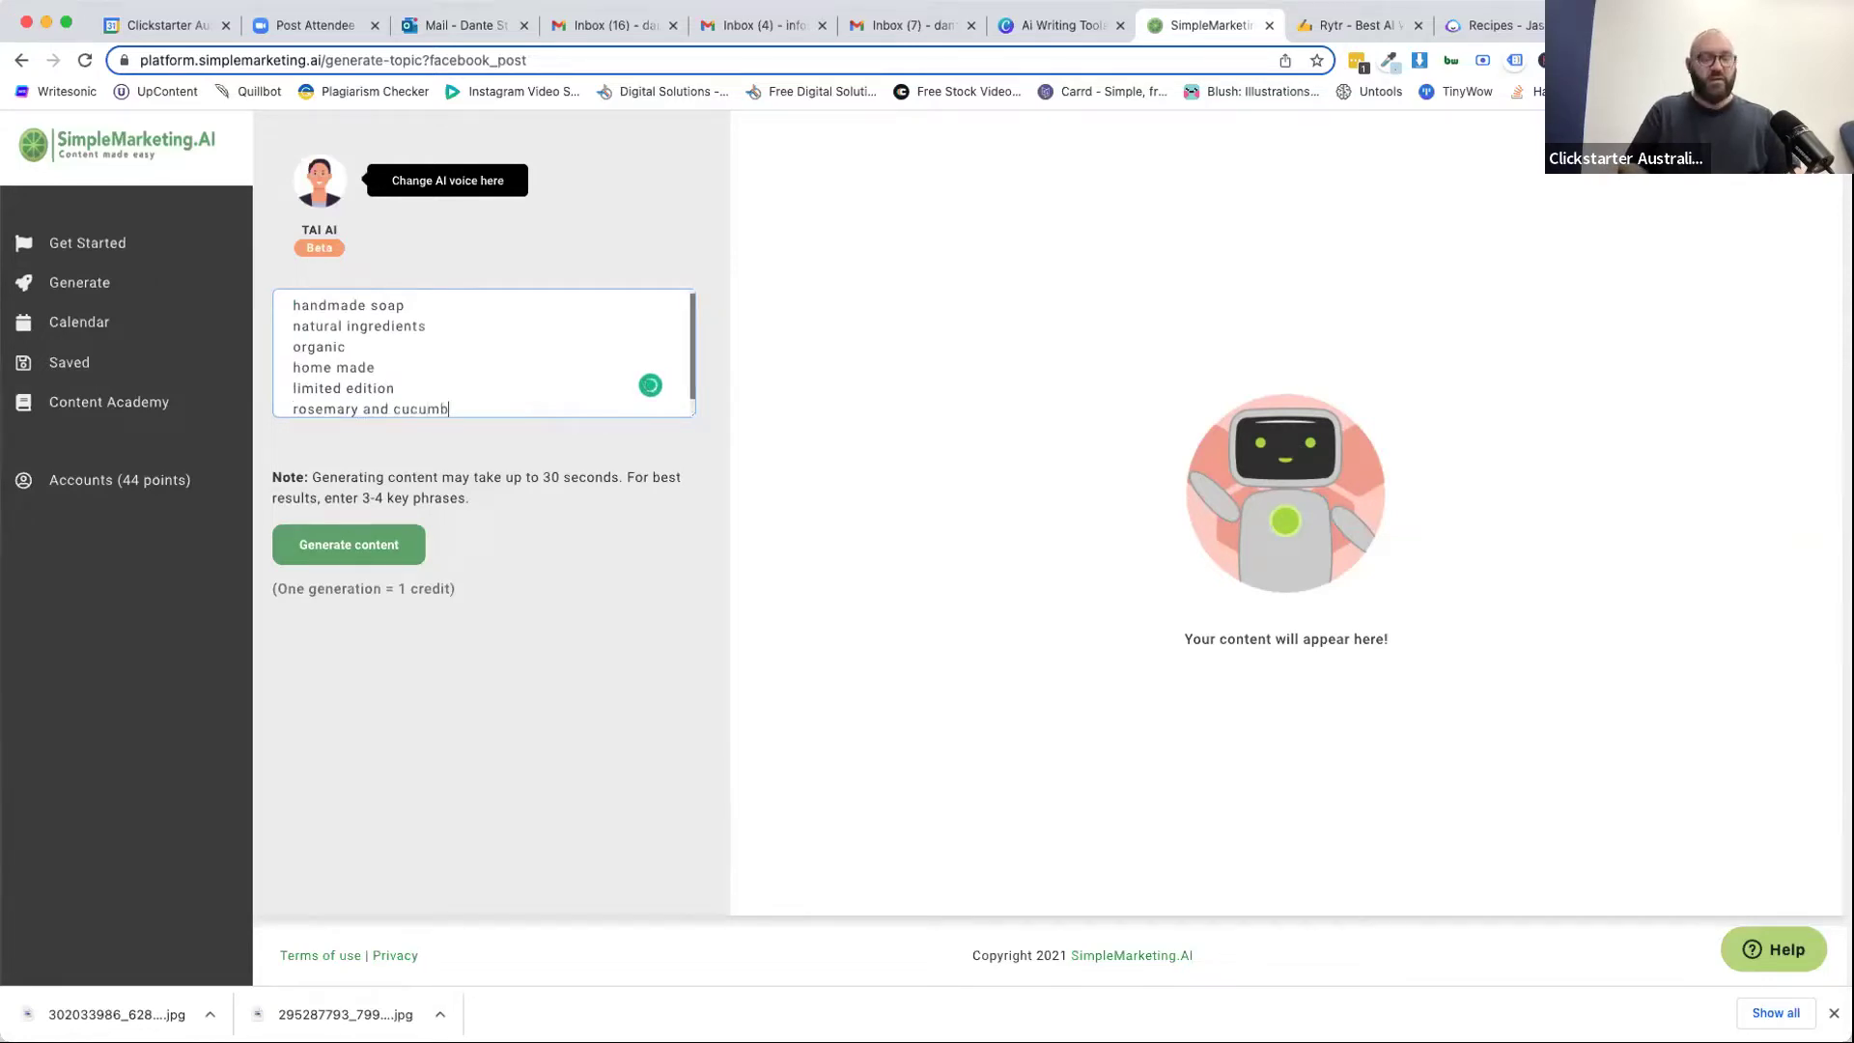
{"action": "type", "text": "er scent"}
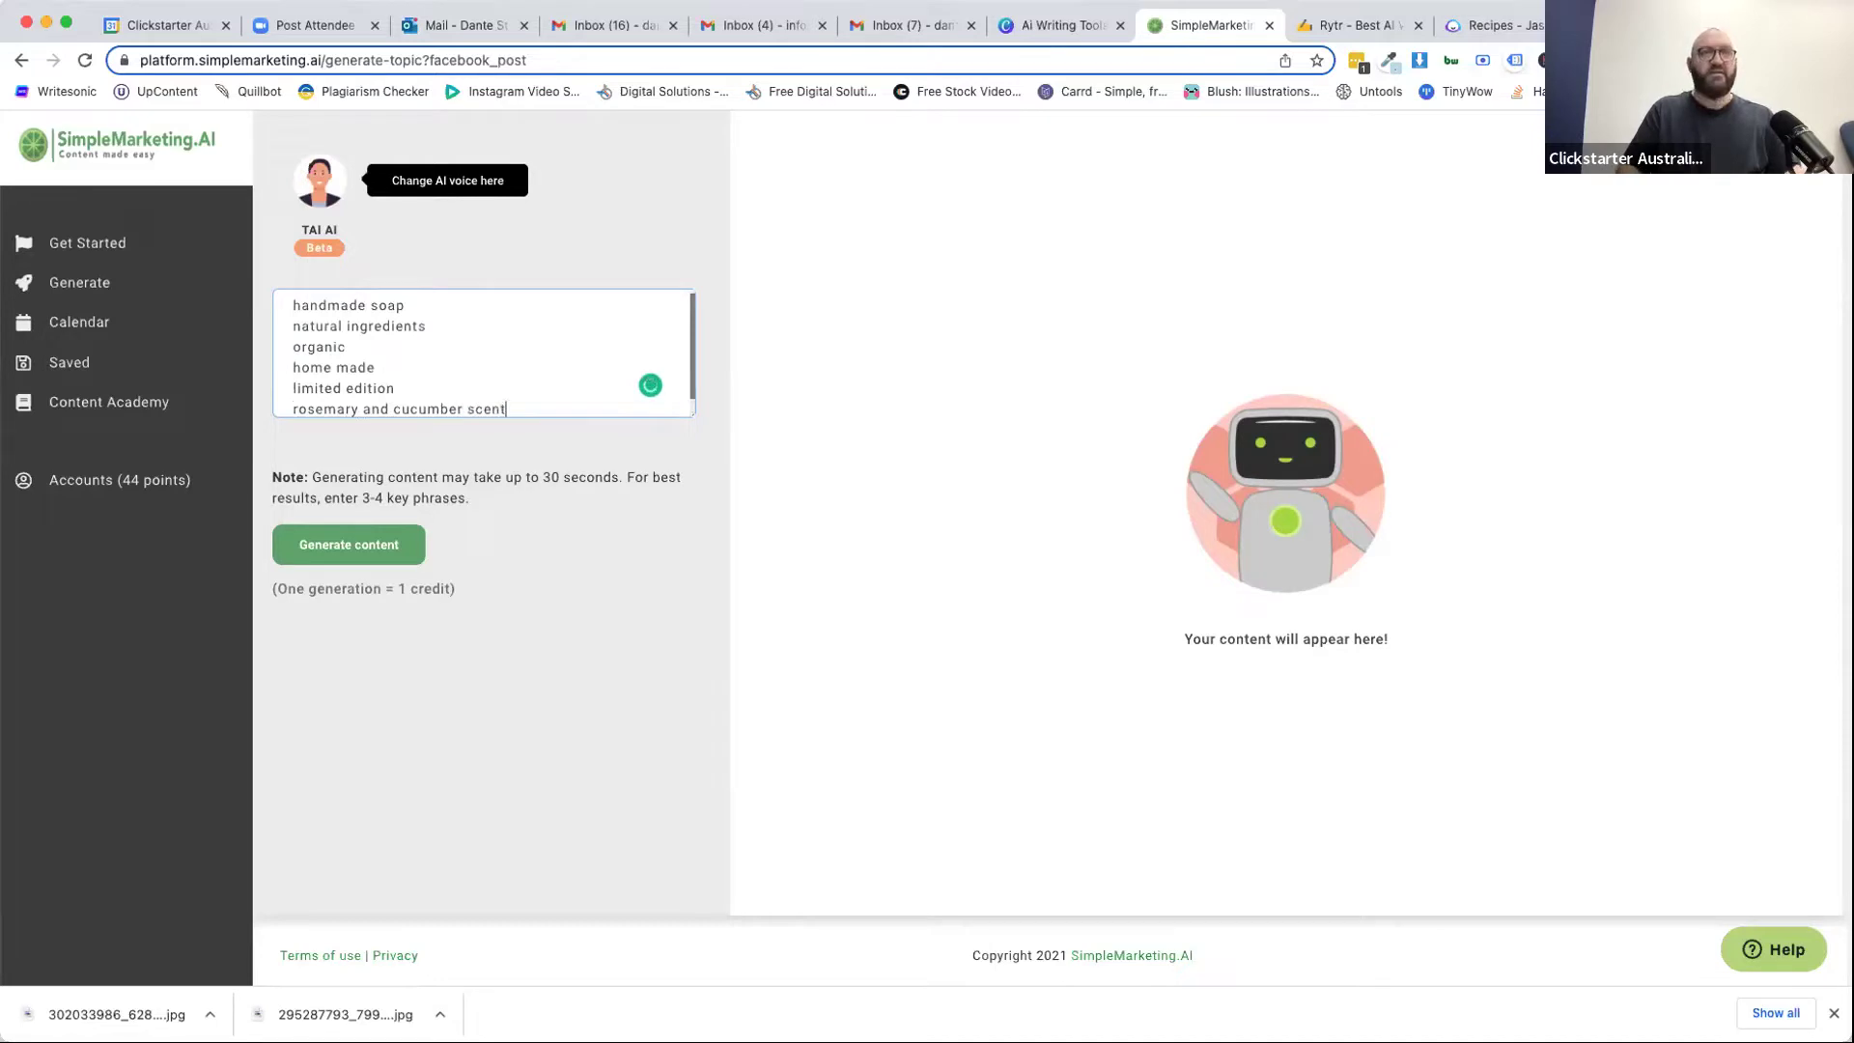
{"action": "left_click", "coordinate": [343, 554]}
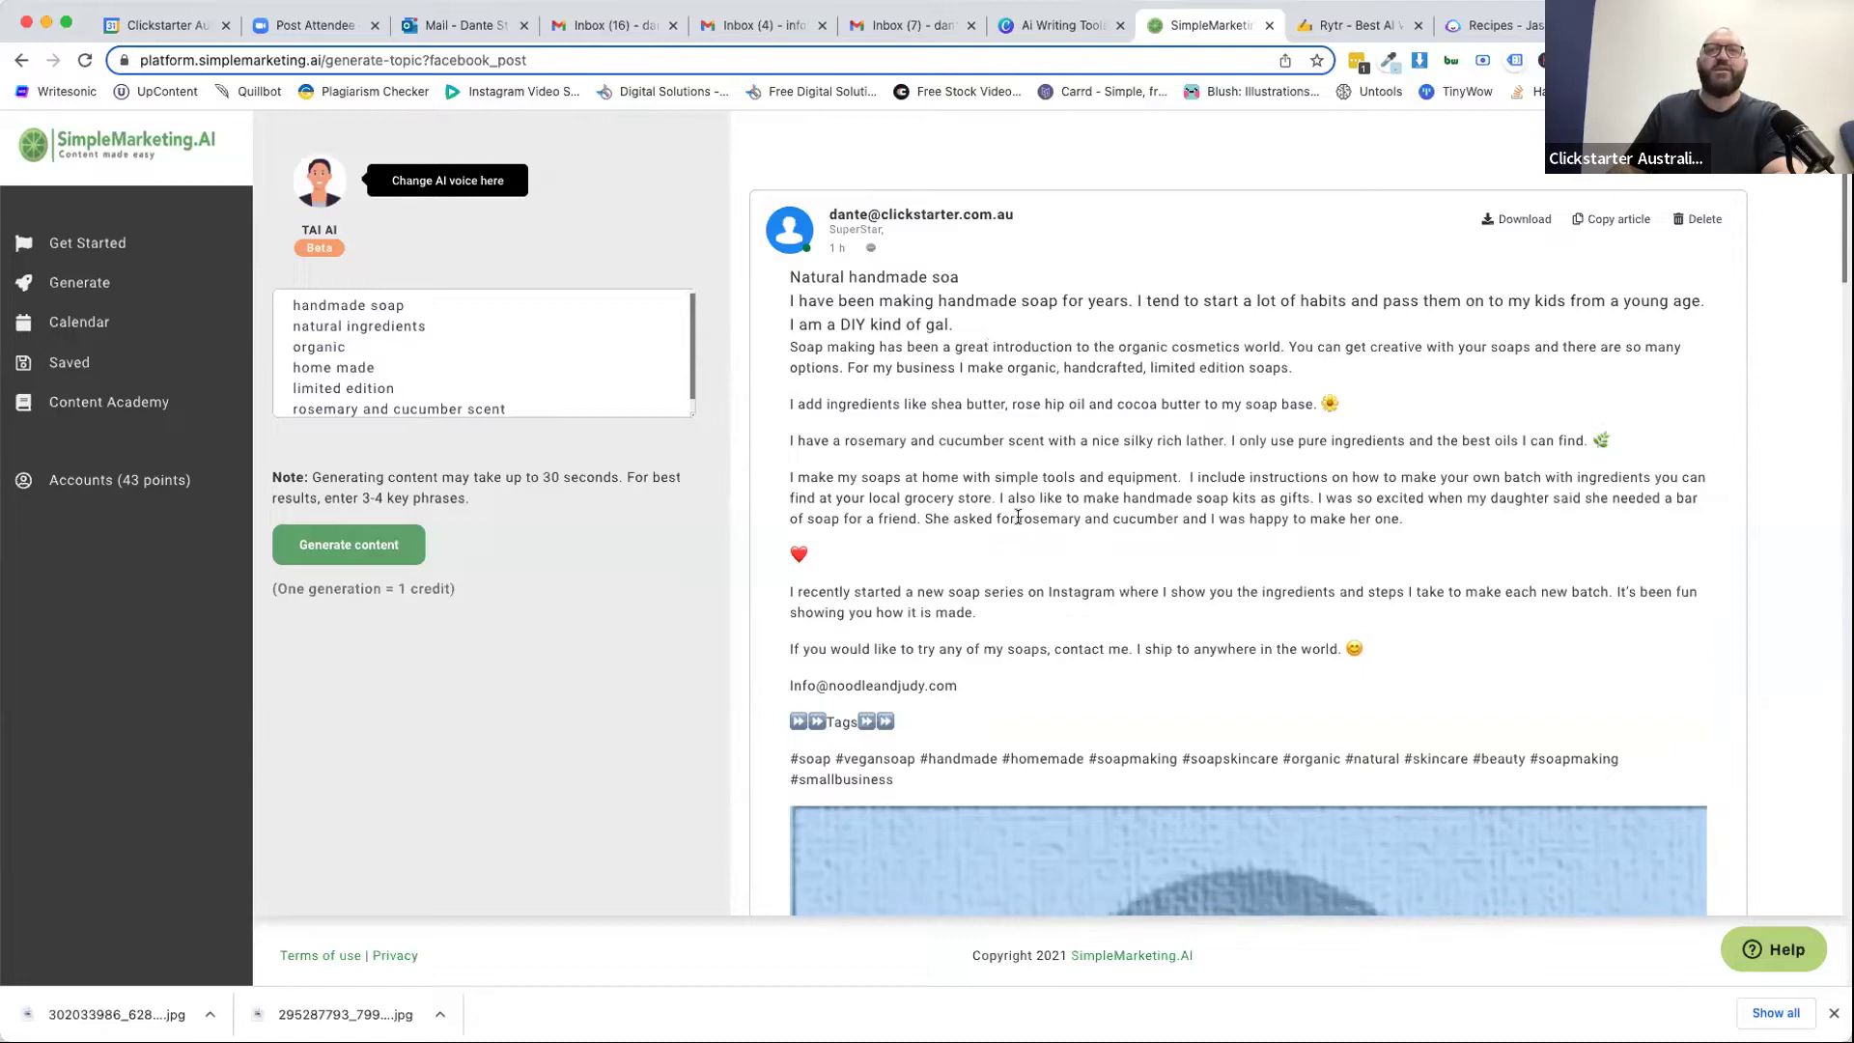
Open the "Natural handmade soa" post for editing and read through its text and hashtags.
{"action": "left_click_drag", "start_coordinate": [1018, 518], "coordinate": [1405, 515]}
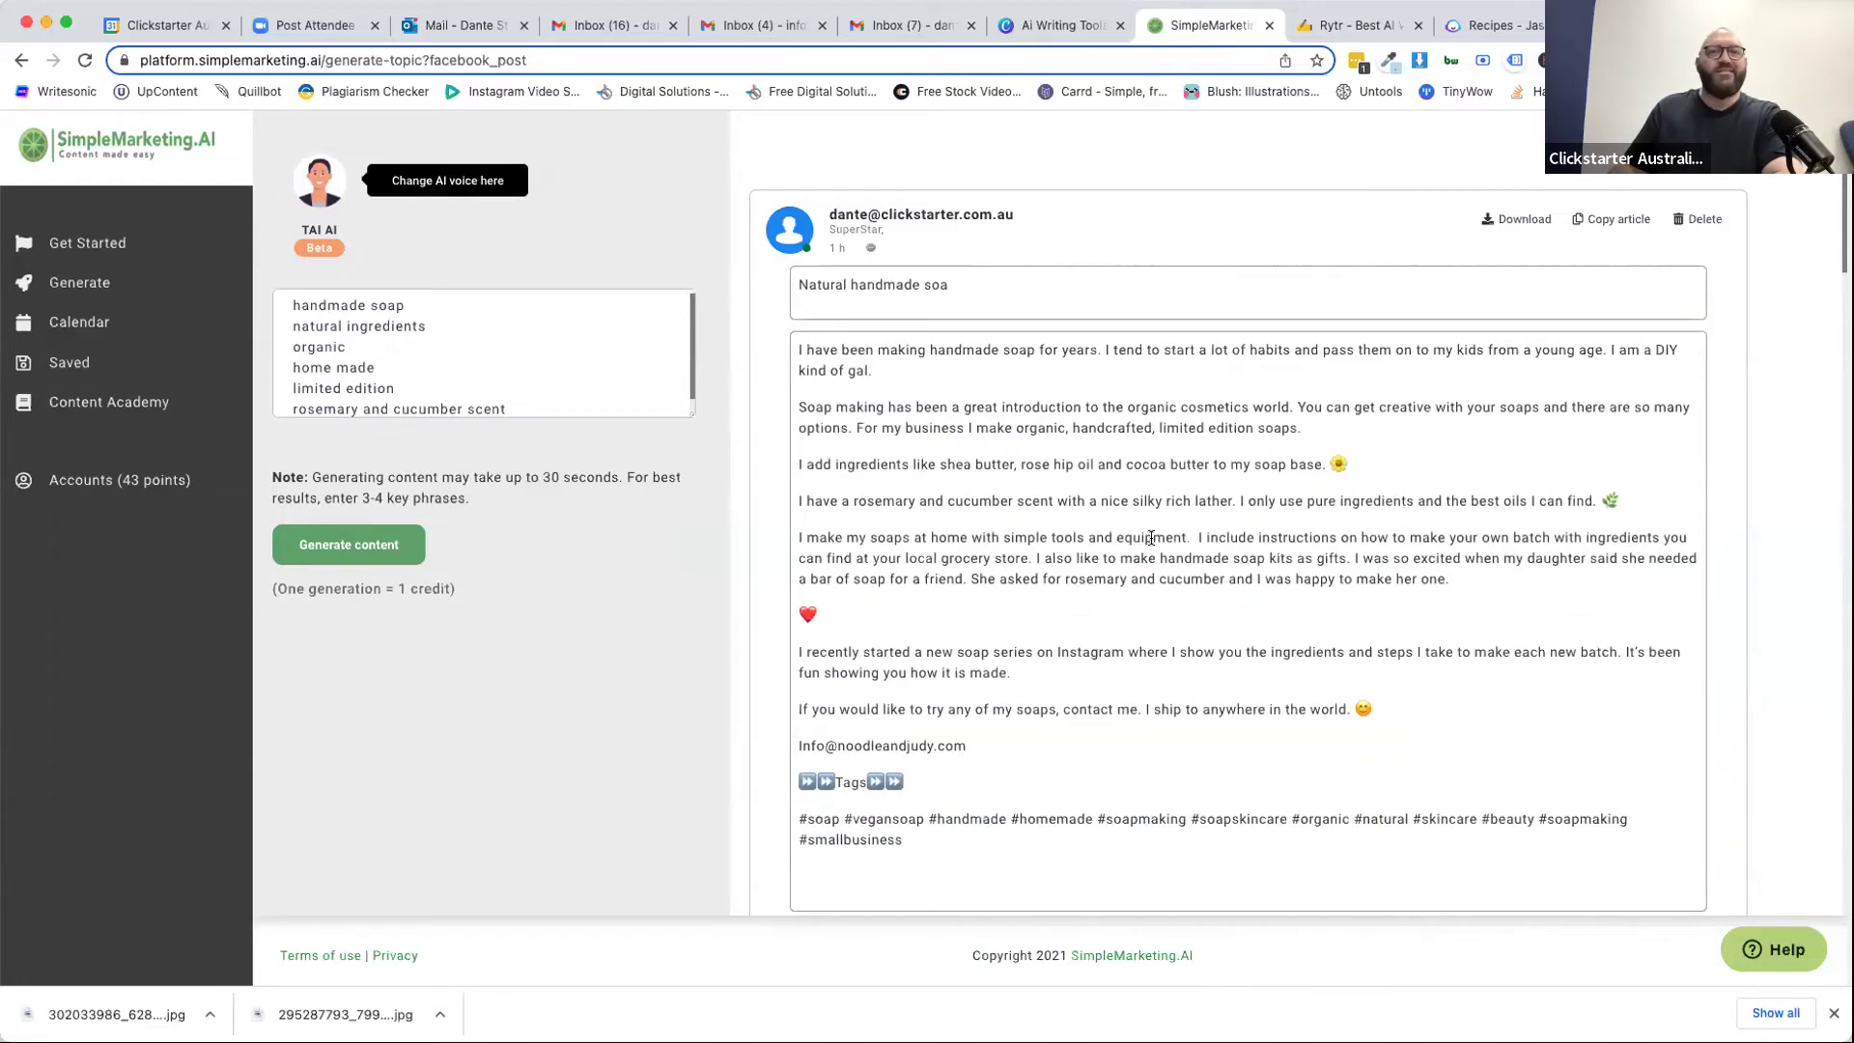
{"action": "left_click", "coordinate": [1014, 609]}
{"action": "scroll", "coordinate": [1005, 608], "scroll_direction": "down", "scroll_amount": 2}
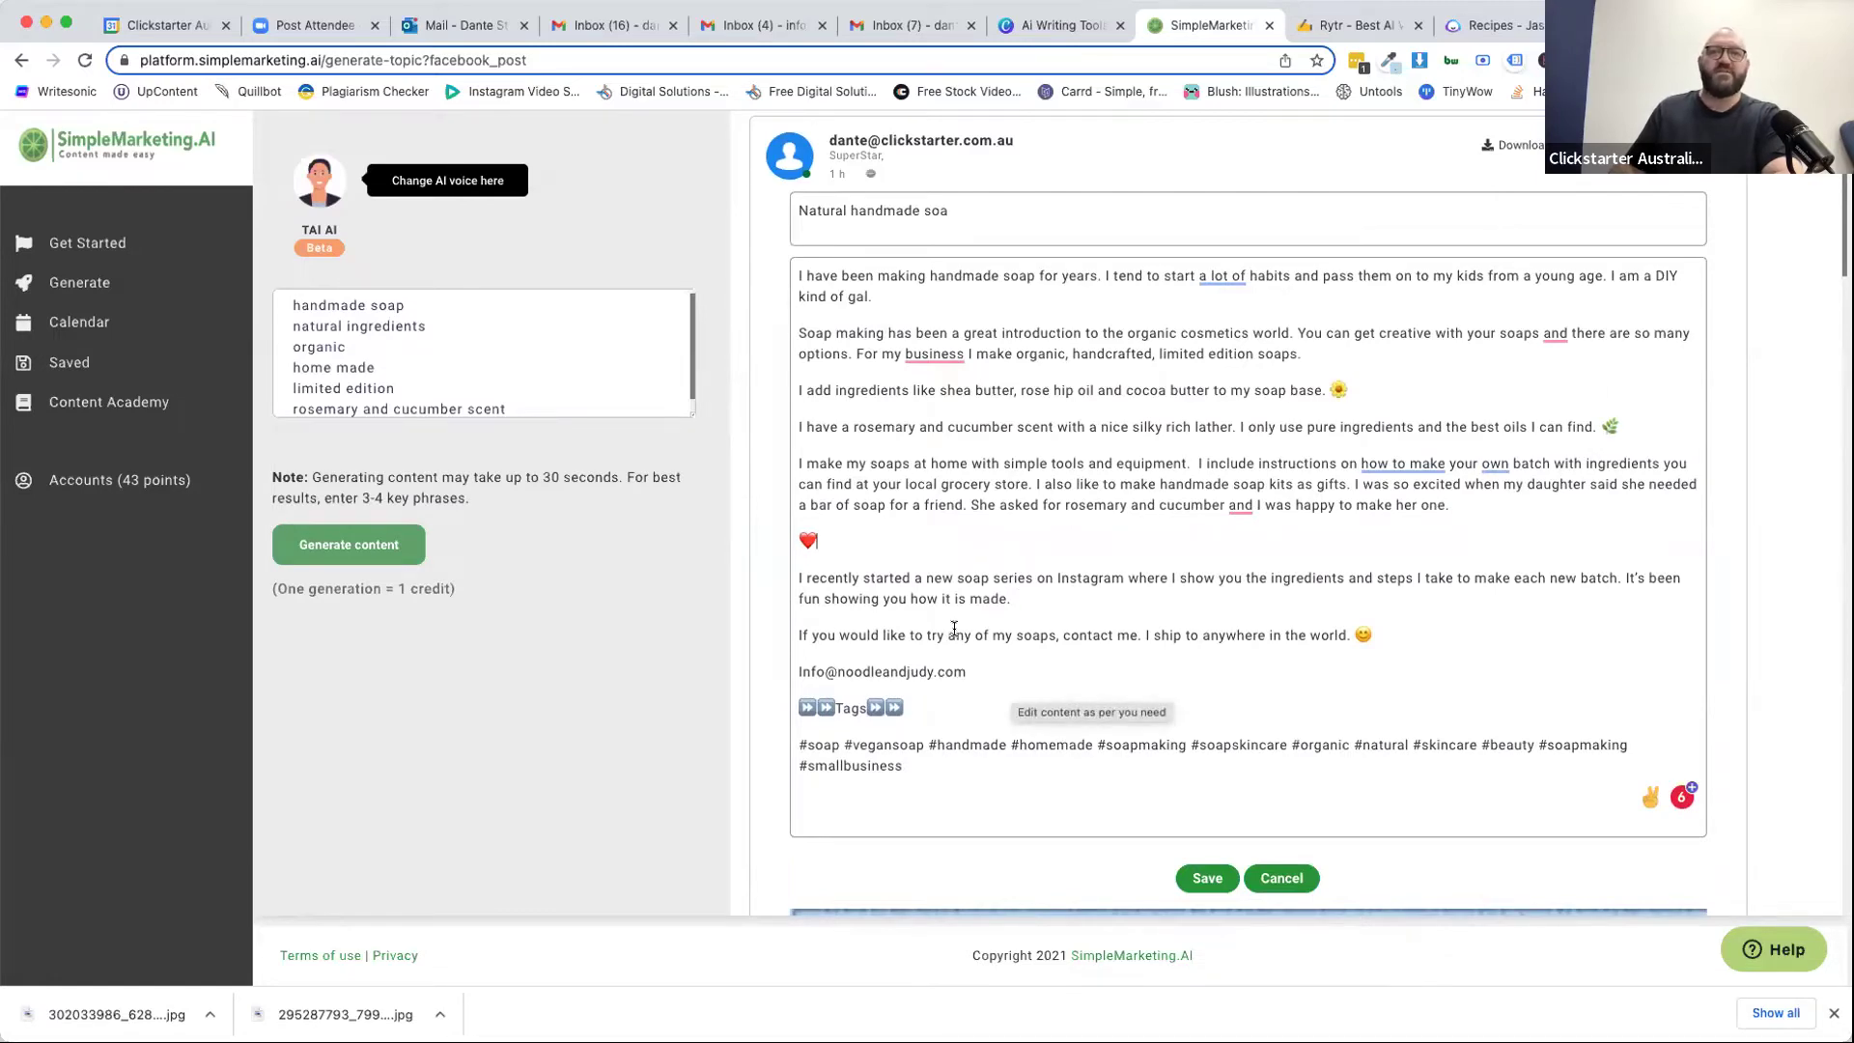
Read the rosemary and cucumber soap and Father's Day posts, and select "Northridge Trading Post" in the Father's Day title.
{"action": "scroll", "coordinate": [953, 627], "scroll_direction": "down", "scroll_amount": 15}
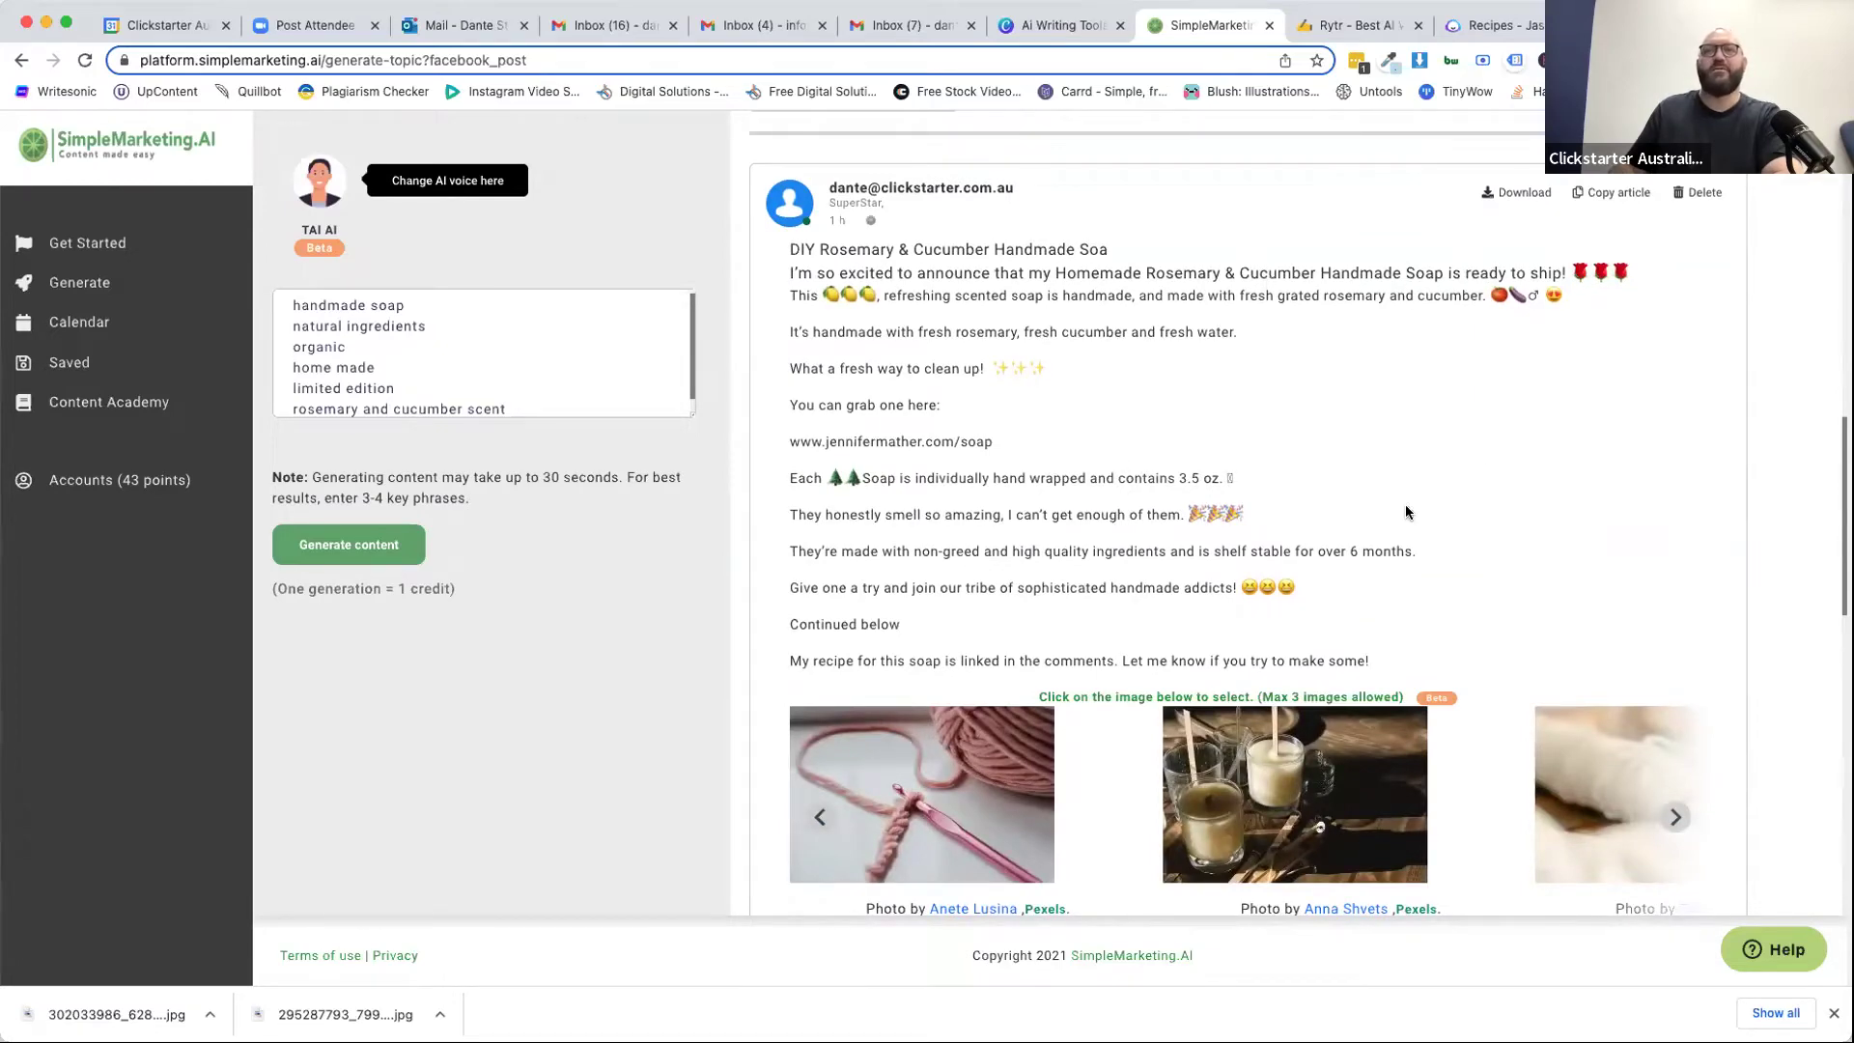
{"action": "scroll", "coordinate": [1475, 464], "scroll_direction": "down", "scroll_amount": 1}
{"action": "scroll", "coordinate": [1474, 463], "scroll_direction": "down", "scroll_amount": 8}
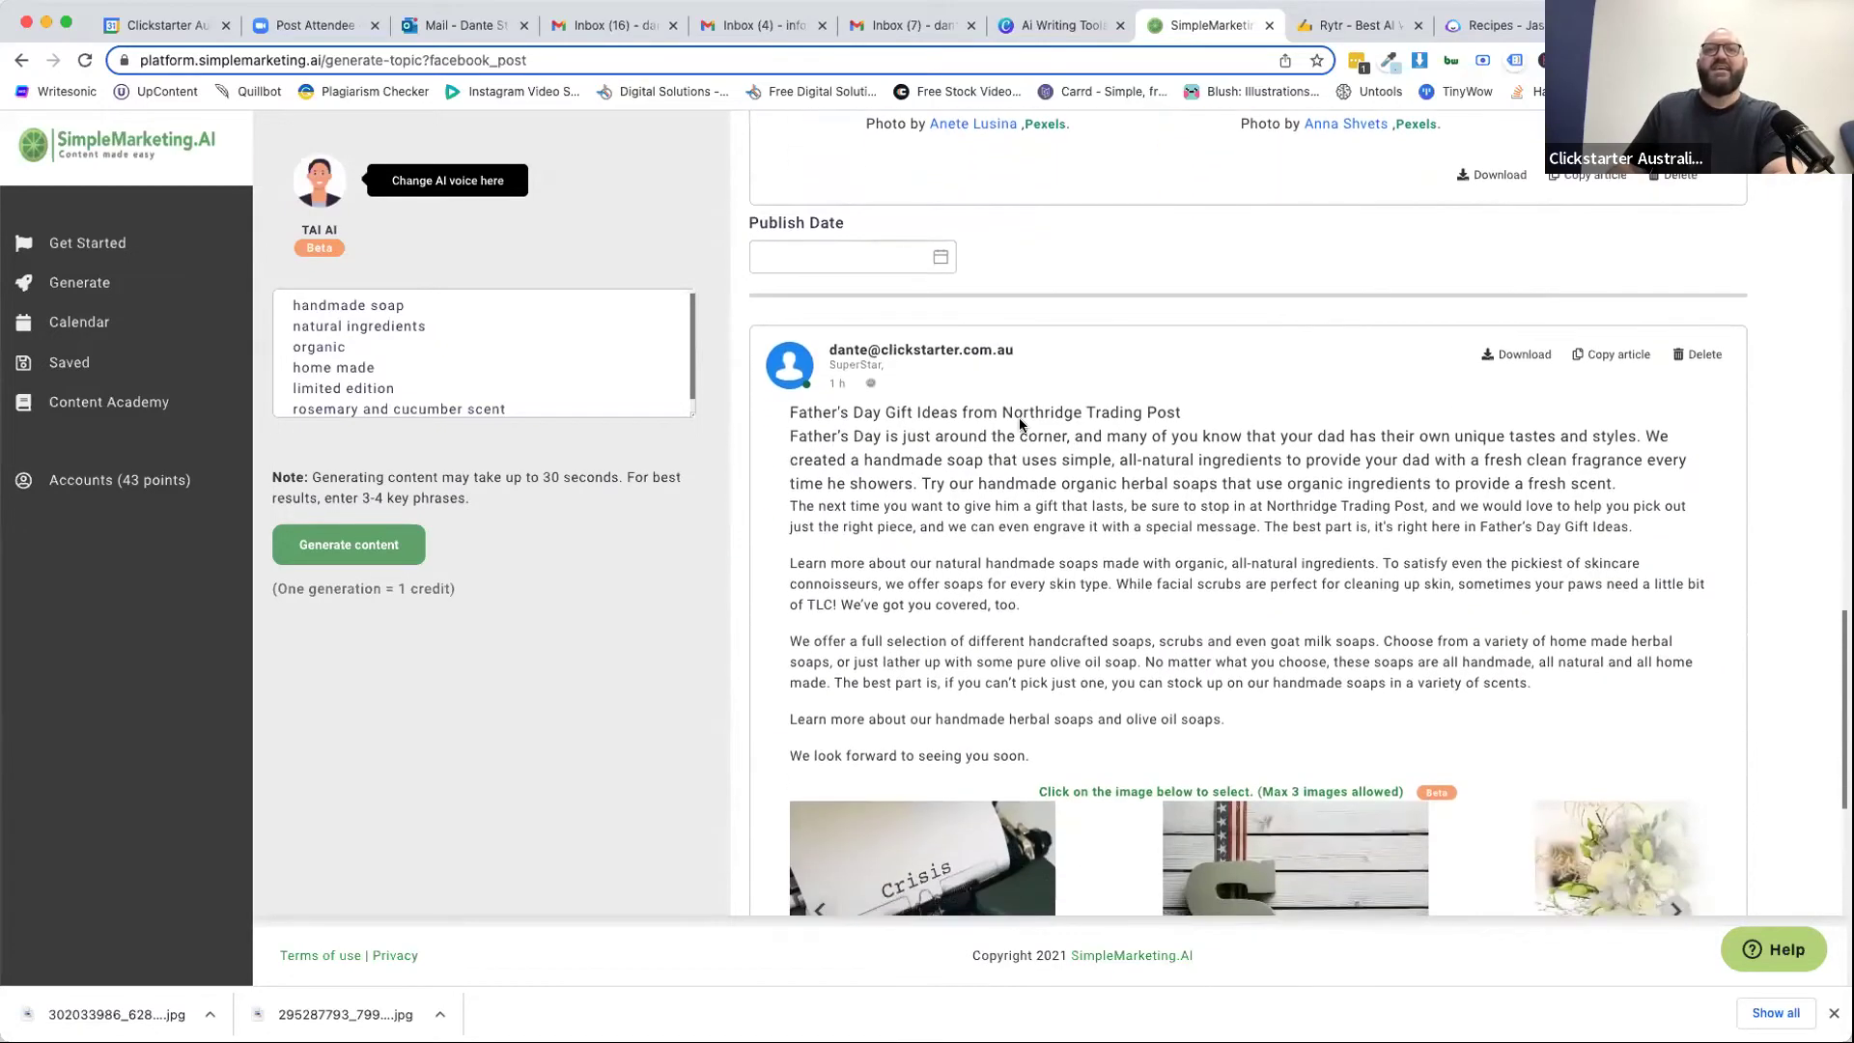
{"action": "scroll", "coordinate": [1066, 423], "scroll_direction": "down", "scroll_amount": 1}
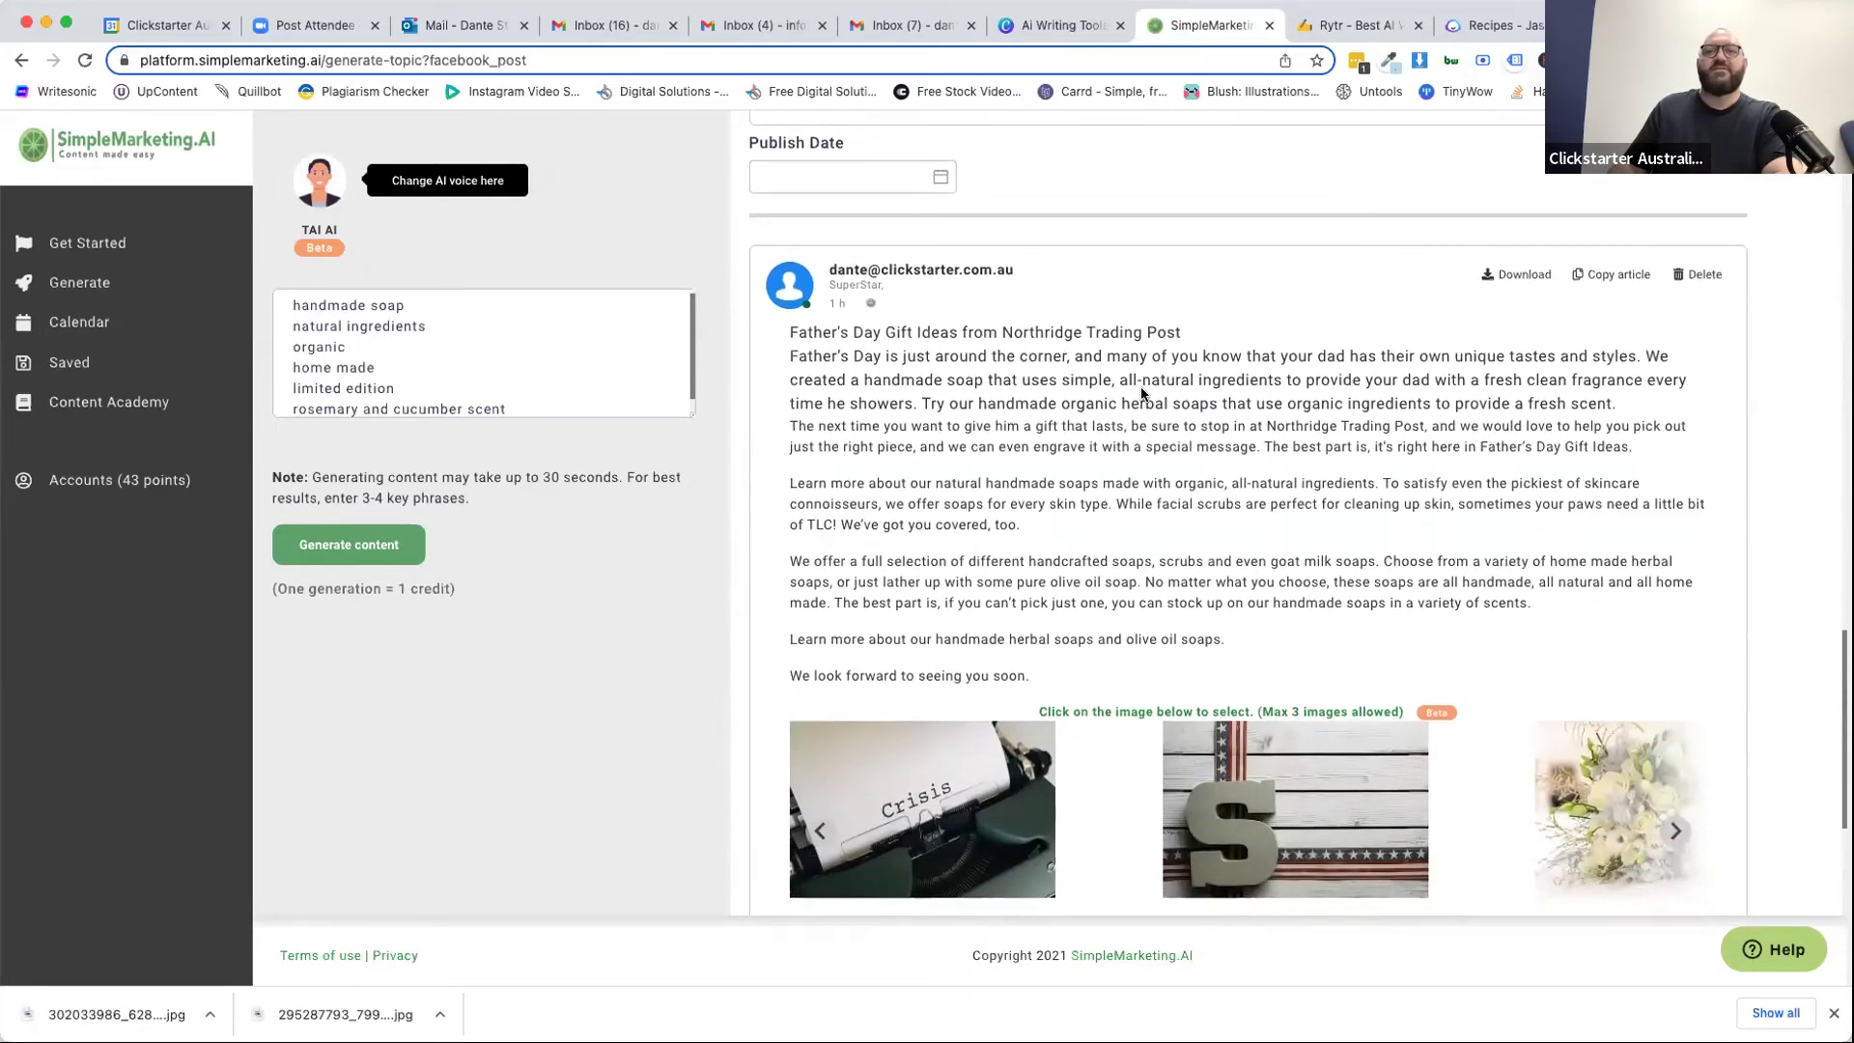
{"action": "left_click_drag", "start_coordinate": [1002, 333], "coordinate": [1181, 335]}
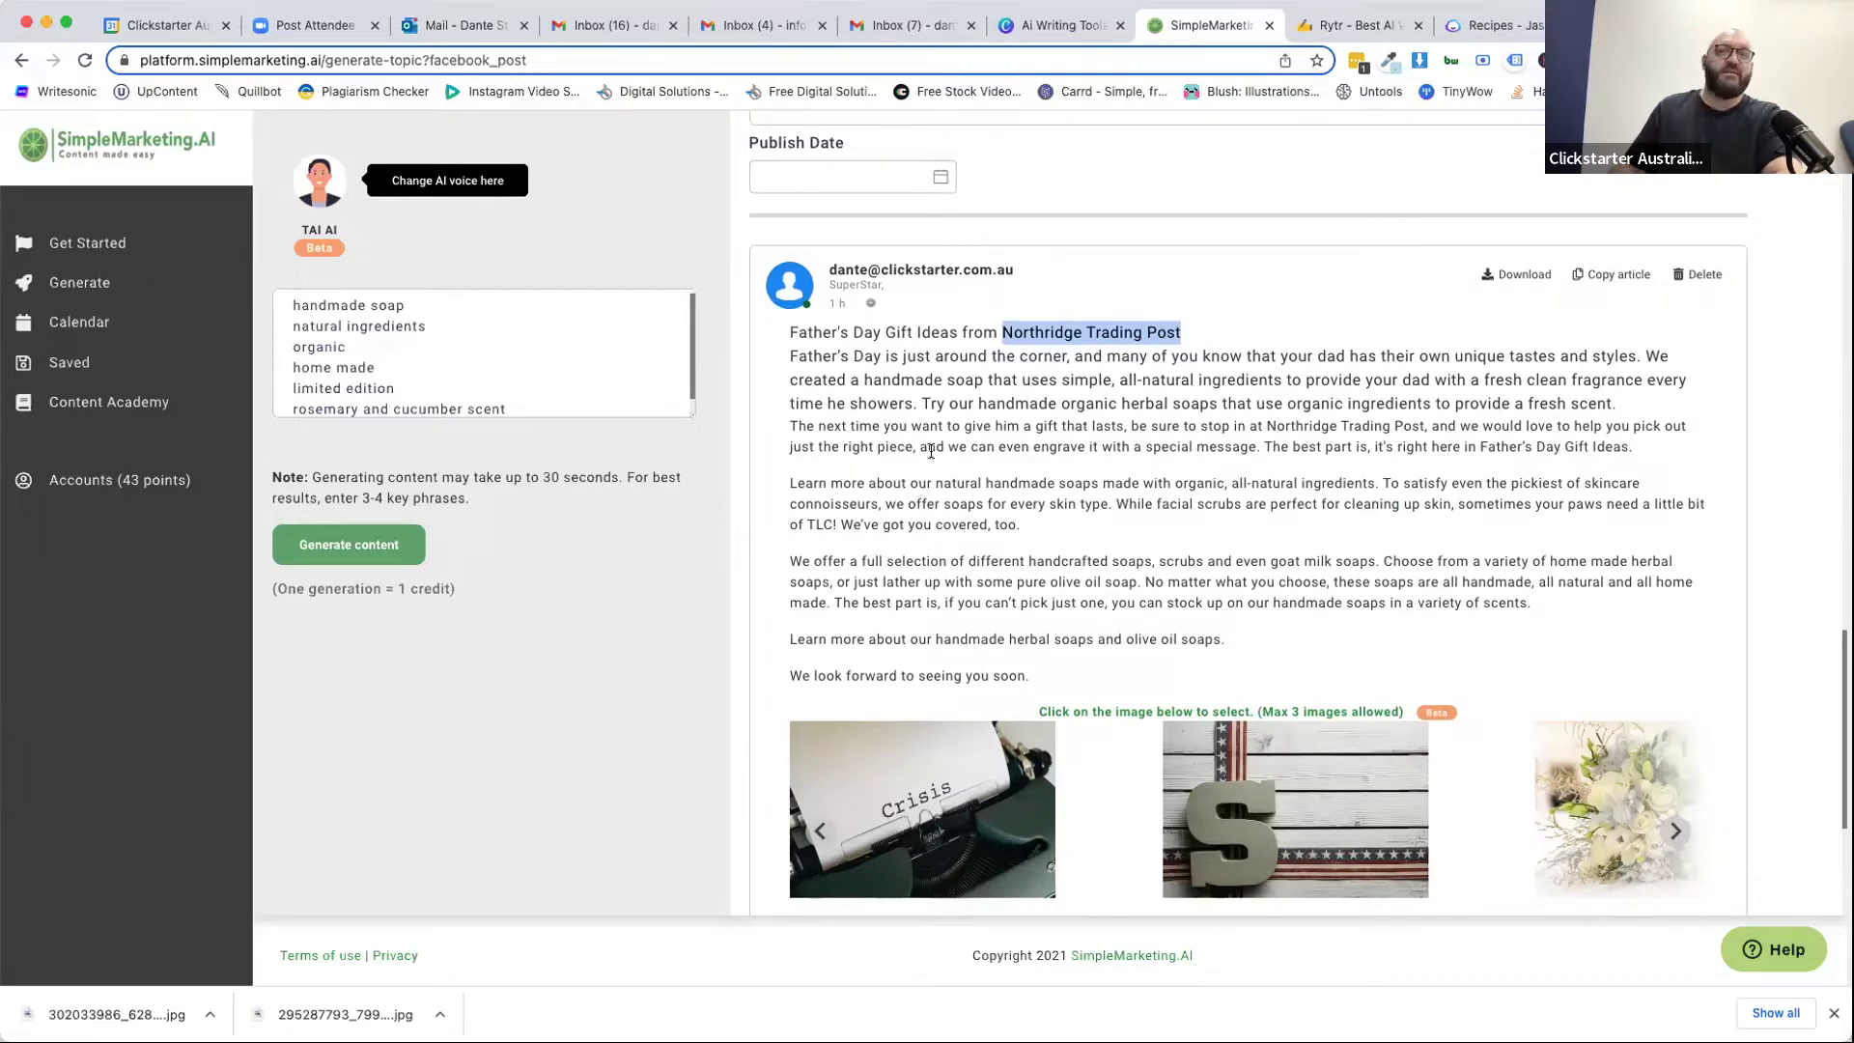
Examine the suggested images of all the generated Facebook posts and judge how well they match each post's text.
{"action": "scroll", "coordinate": [853, 560], "scroll_direction": "down", "scroll_amount": 2}
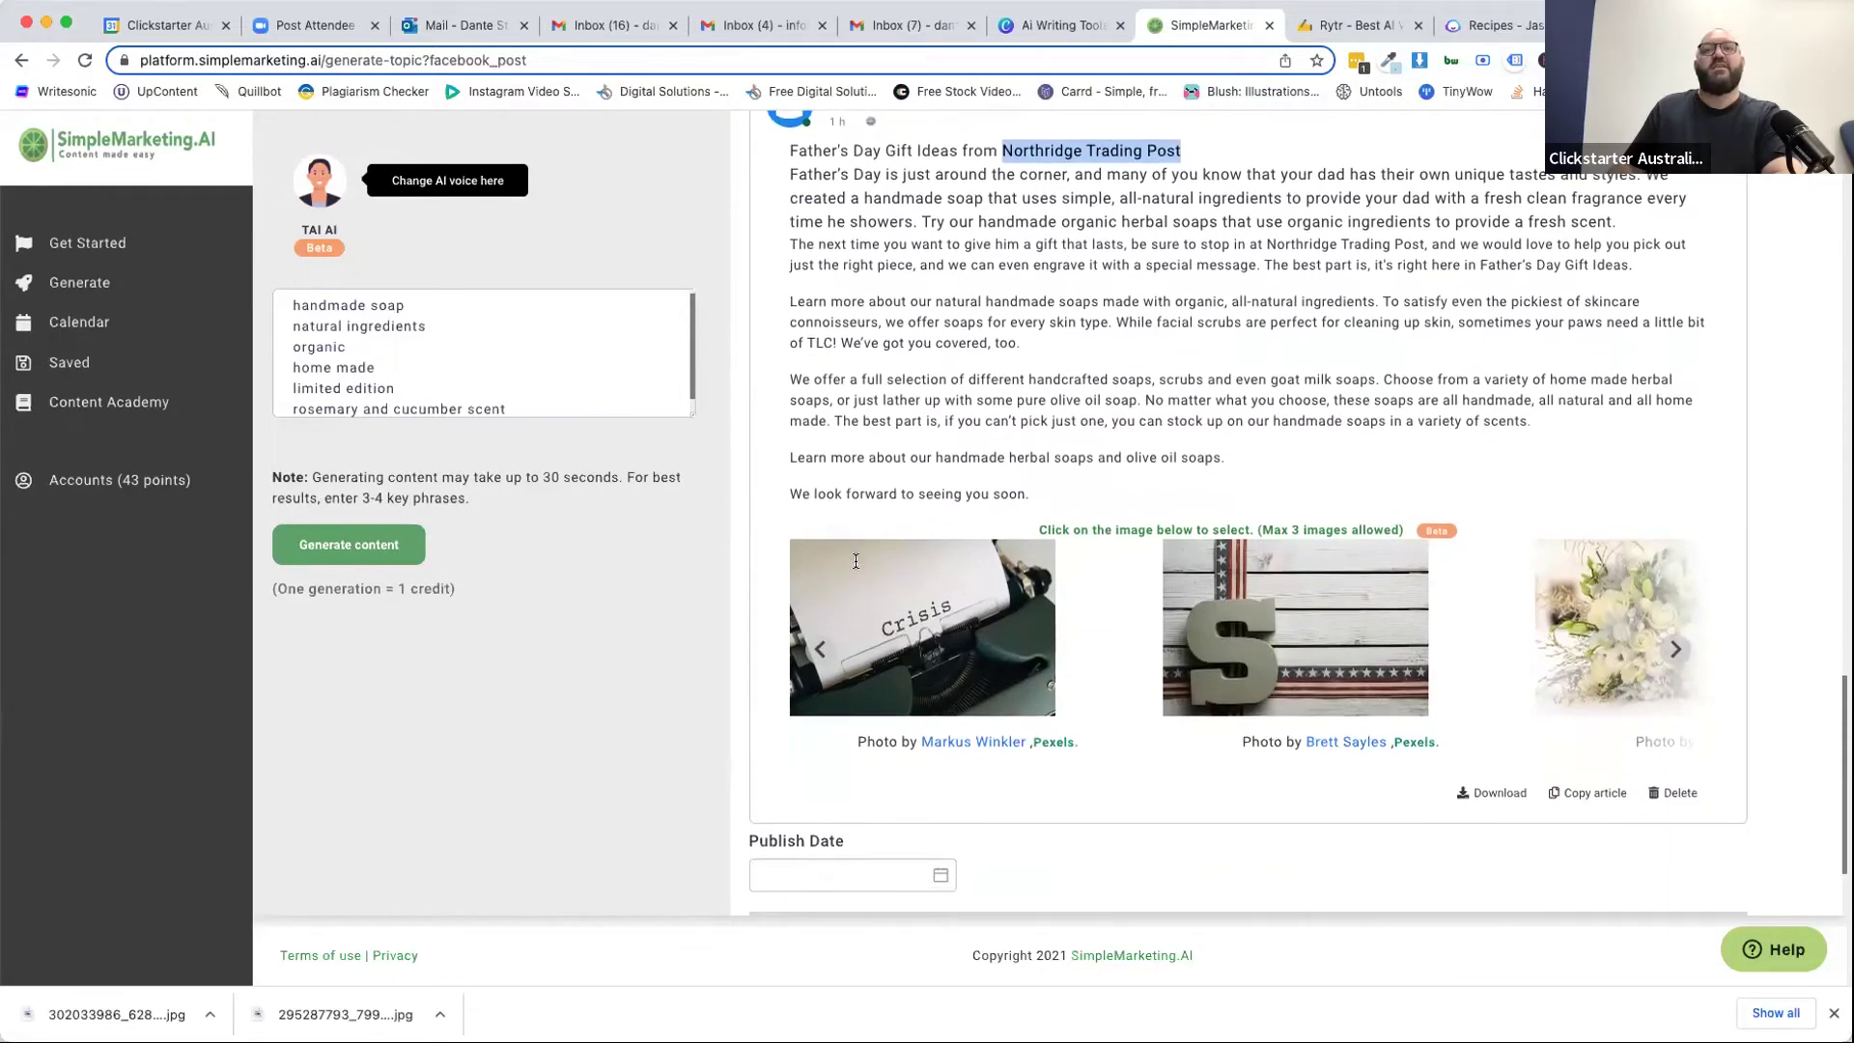
{"action": "scroll", "coordinate": [854, 560], "scroll_direction": "down", "scroll_amount": 2}
{"action": "scroll", "coordinate": [854, 560], "scroll_direction": "up", "scroll_amount": 4}
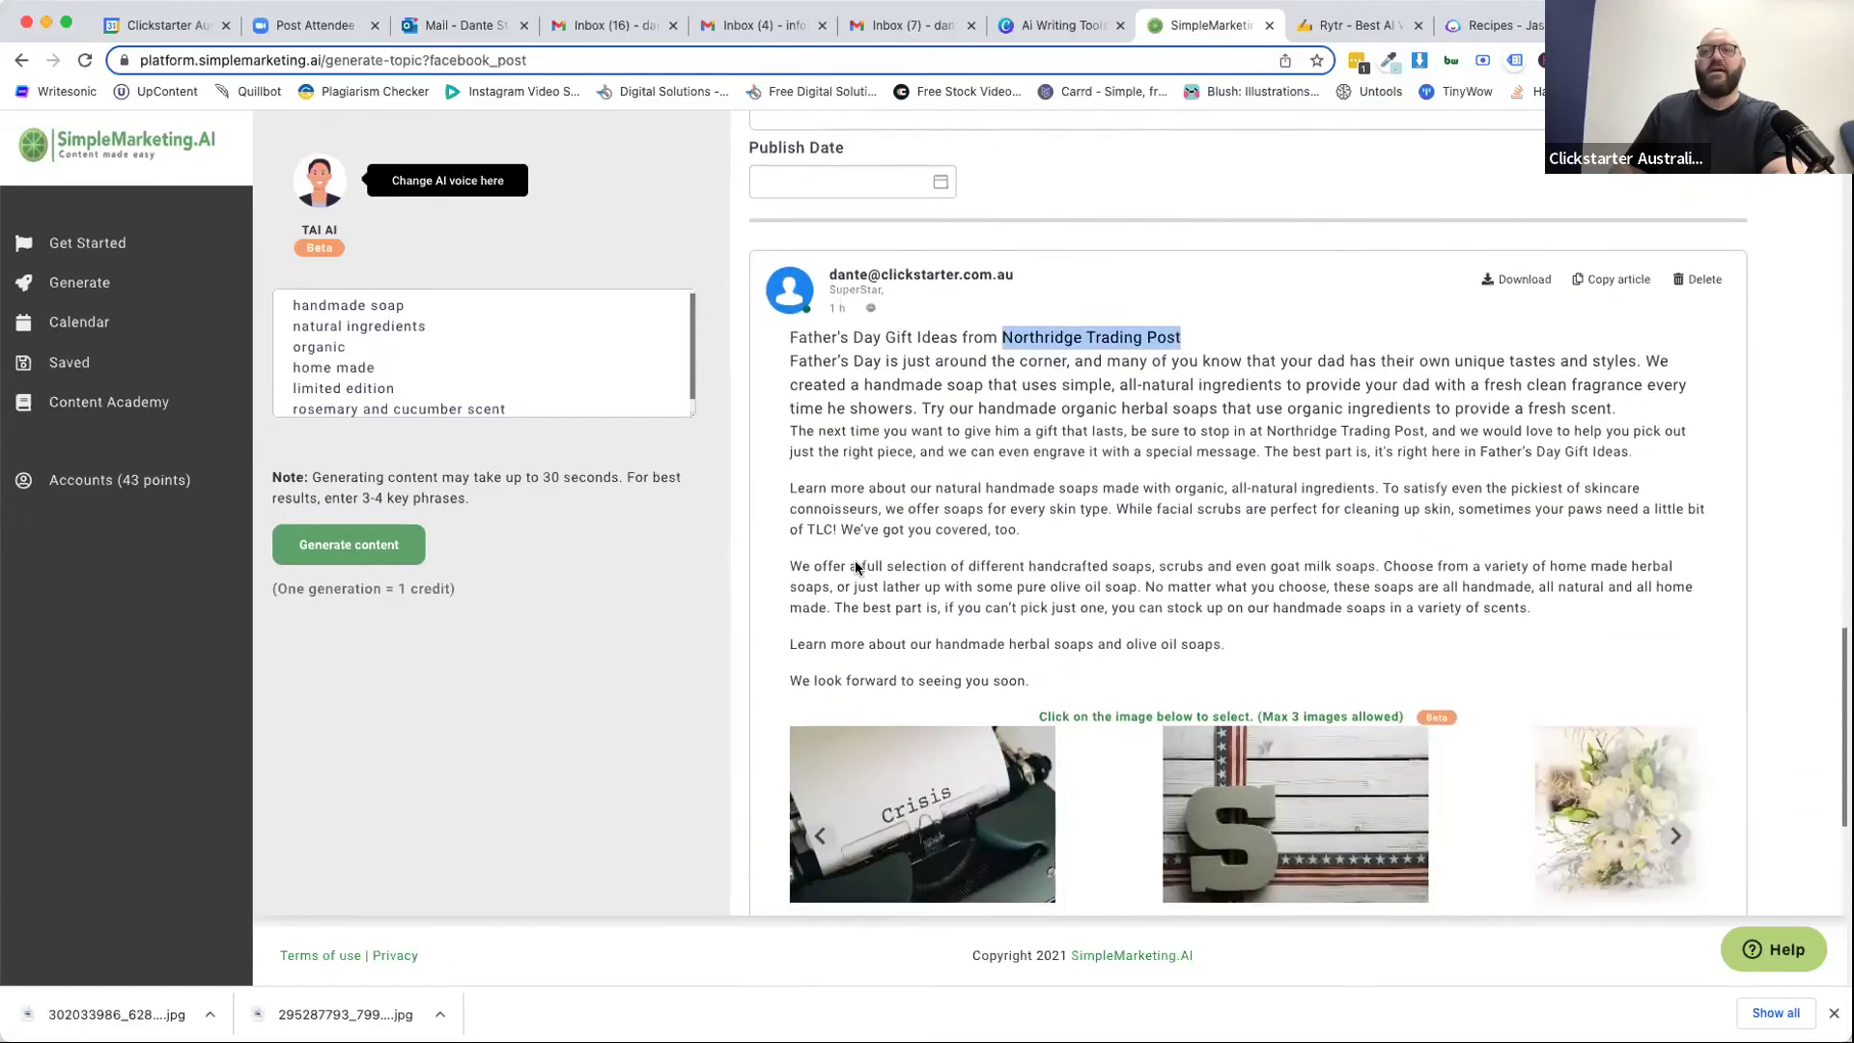
{"action": "scroll", "coordinate": [855, 568], "scroll_direction": "down", "scroll_amount": 1}
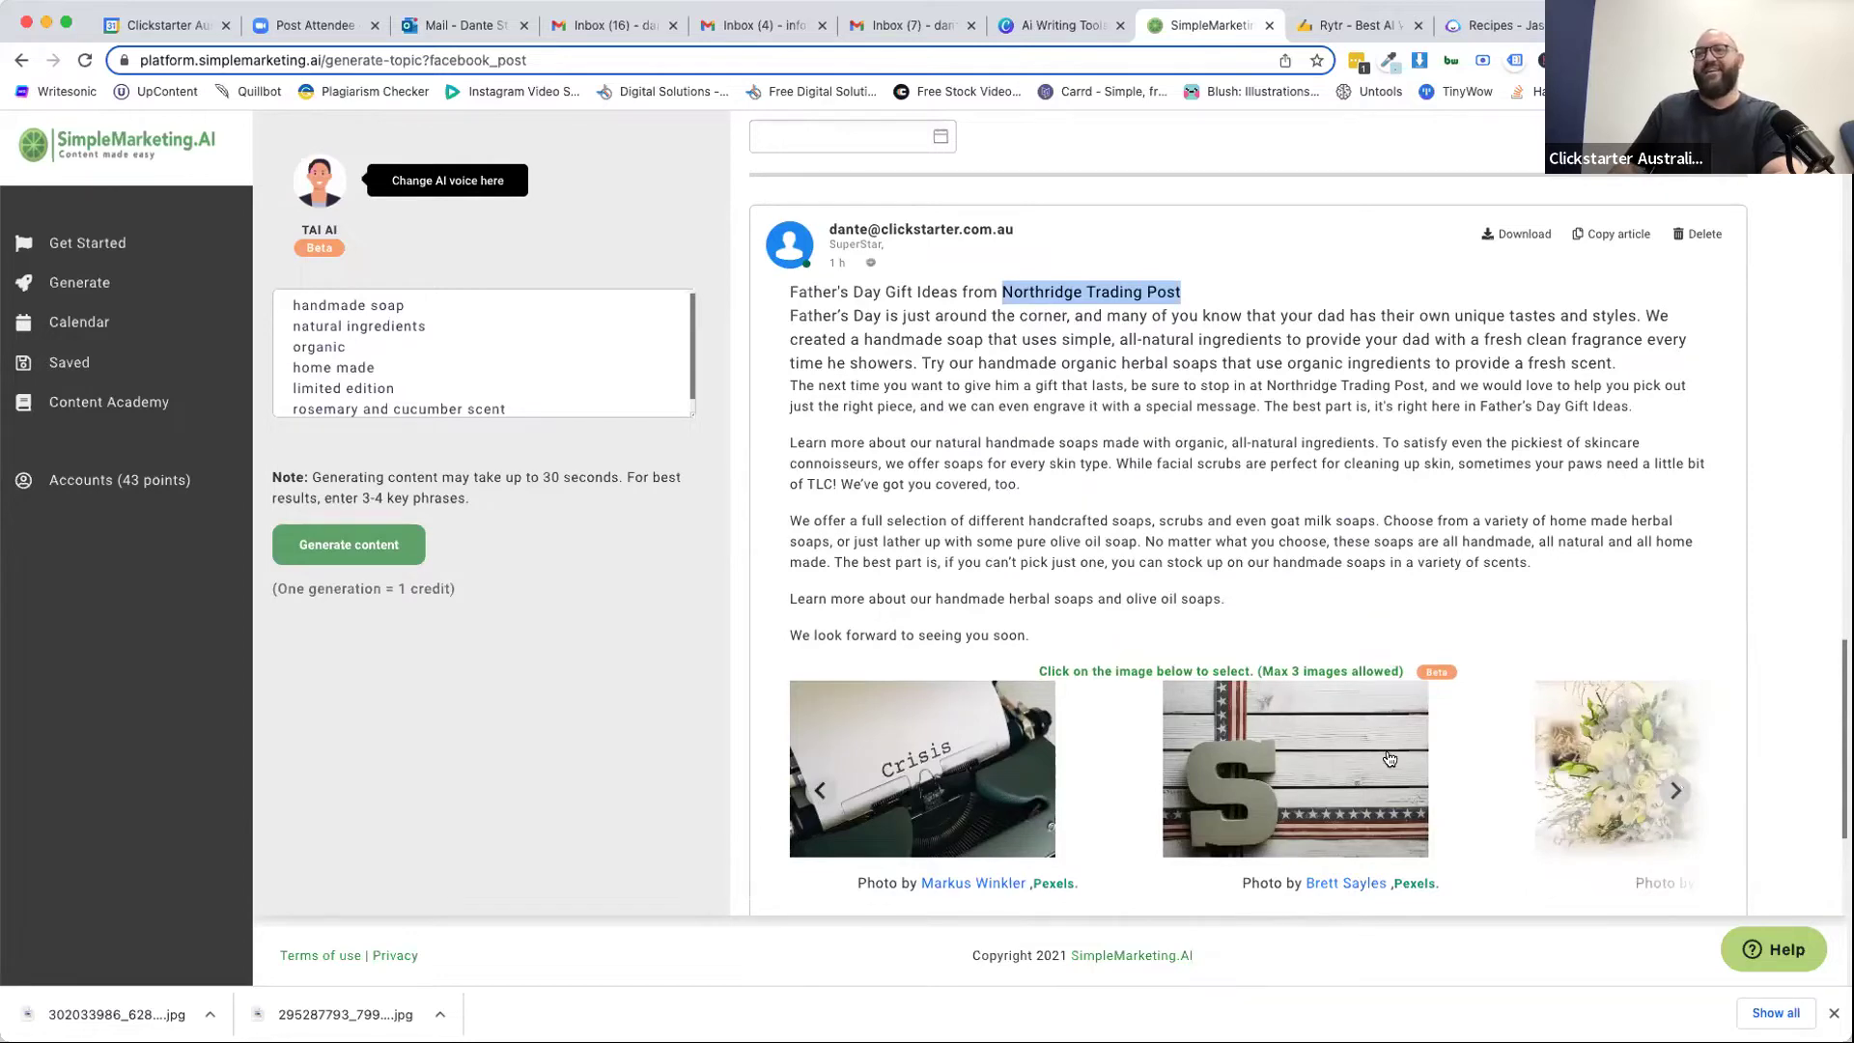
{"action": "scroll", "coordinate": [1030, 500], "scroll_direction": "up", "scroll_amount": 1}
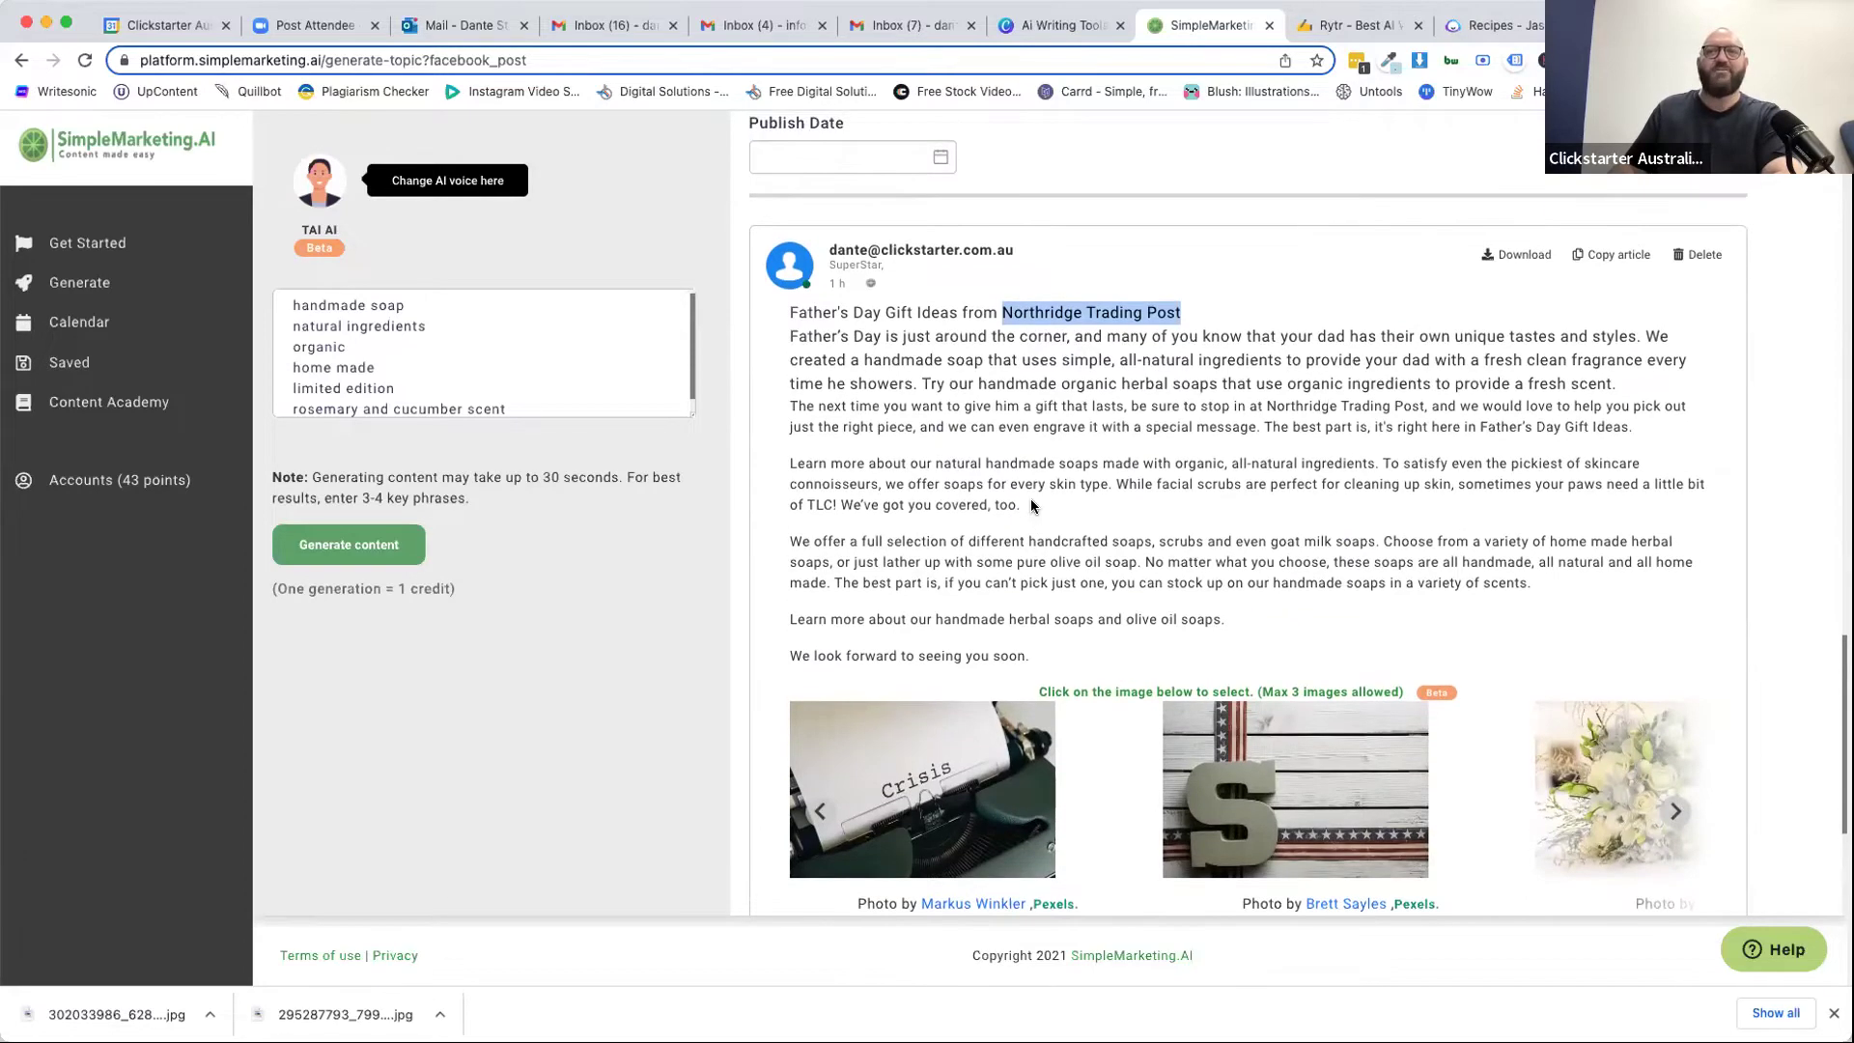
{"action": "scroll", "coordinate": [1030, 498], "scroll_direction": "up", "scroll_amount": 6}
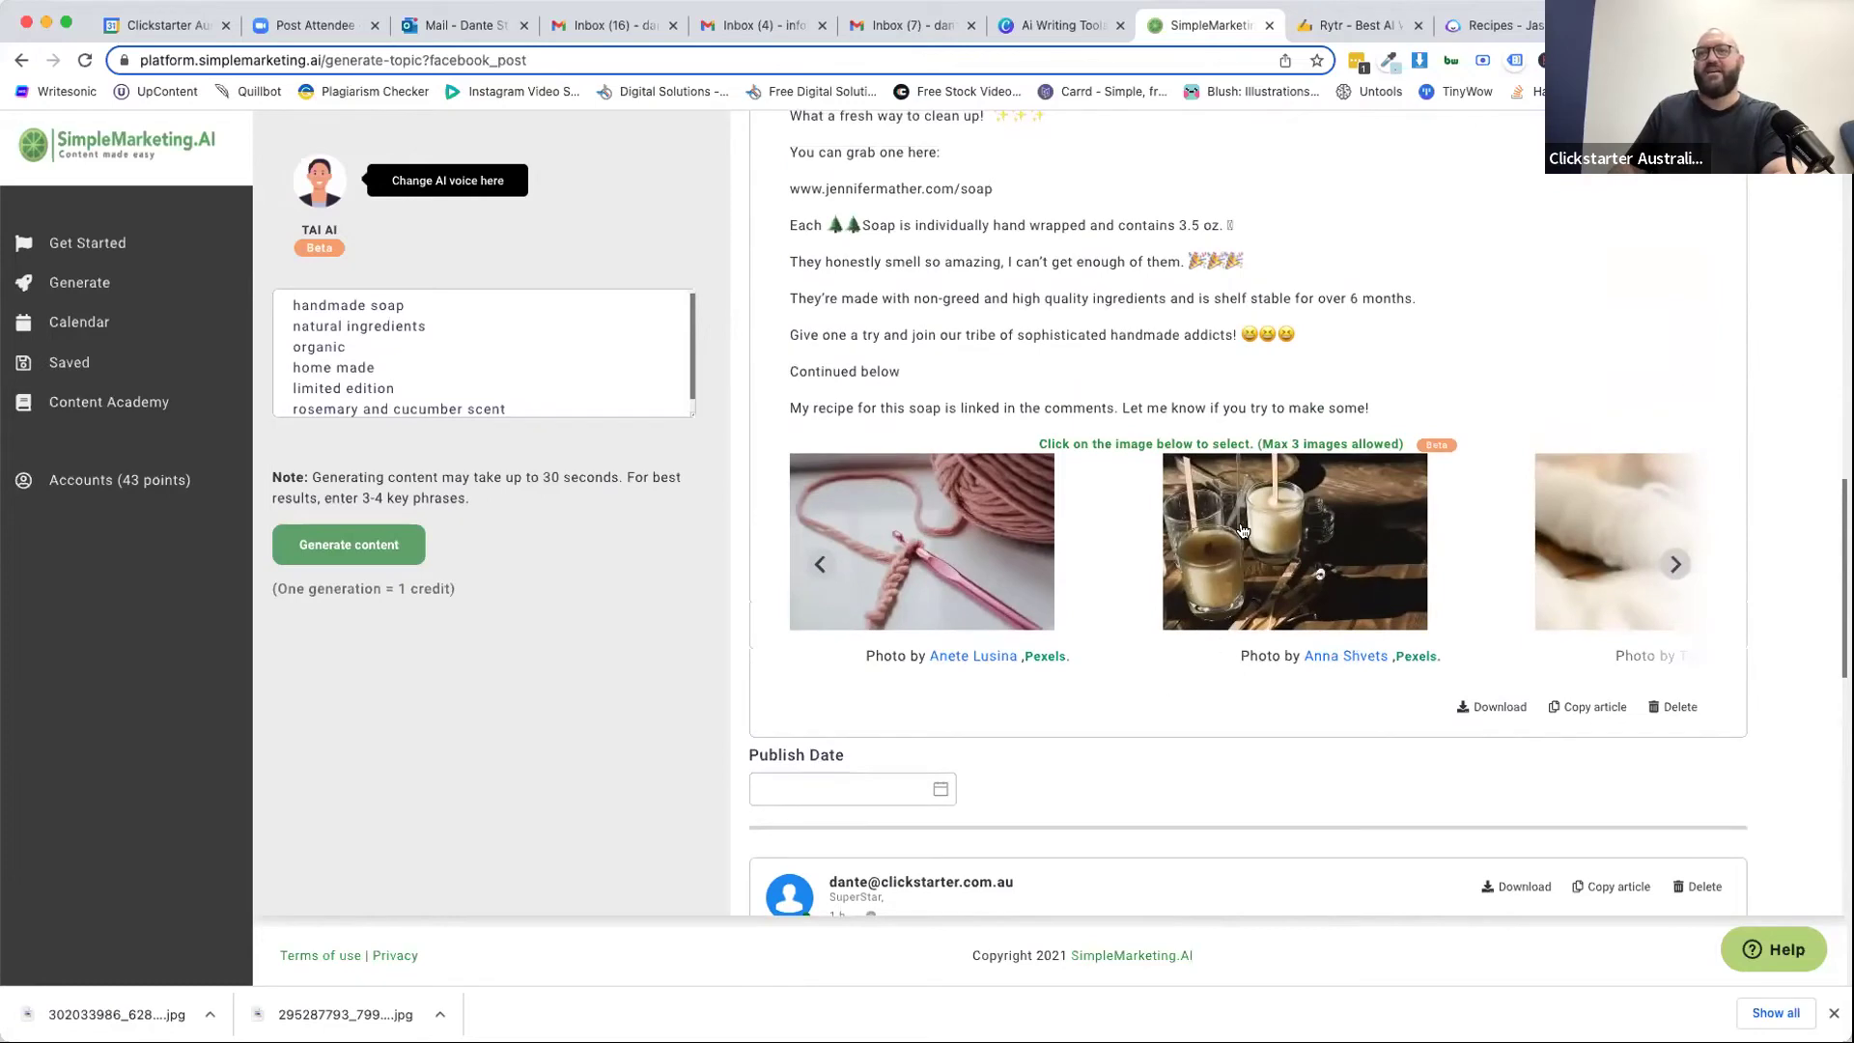
{"action": "scroll", "coordinate": [1081, 755], "scroll_direction": "up", "scroll_amount": 1}
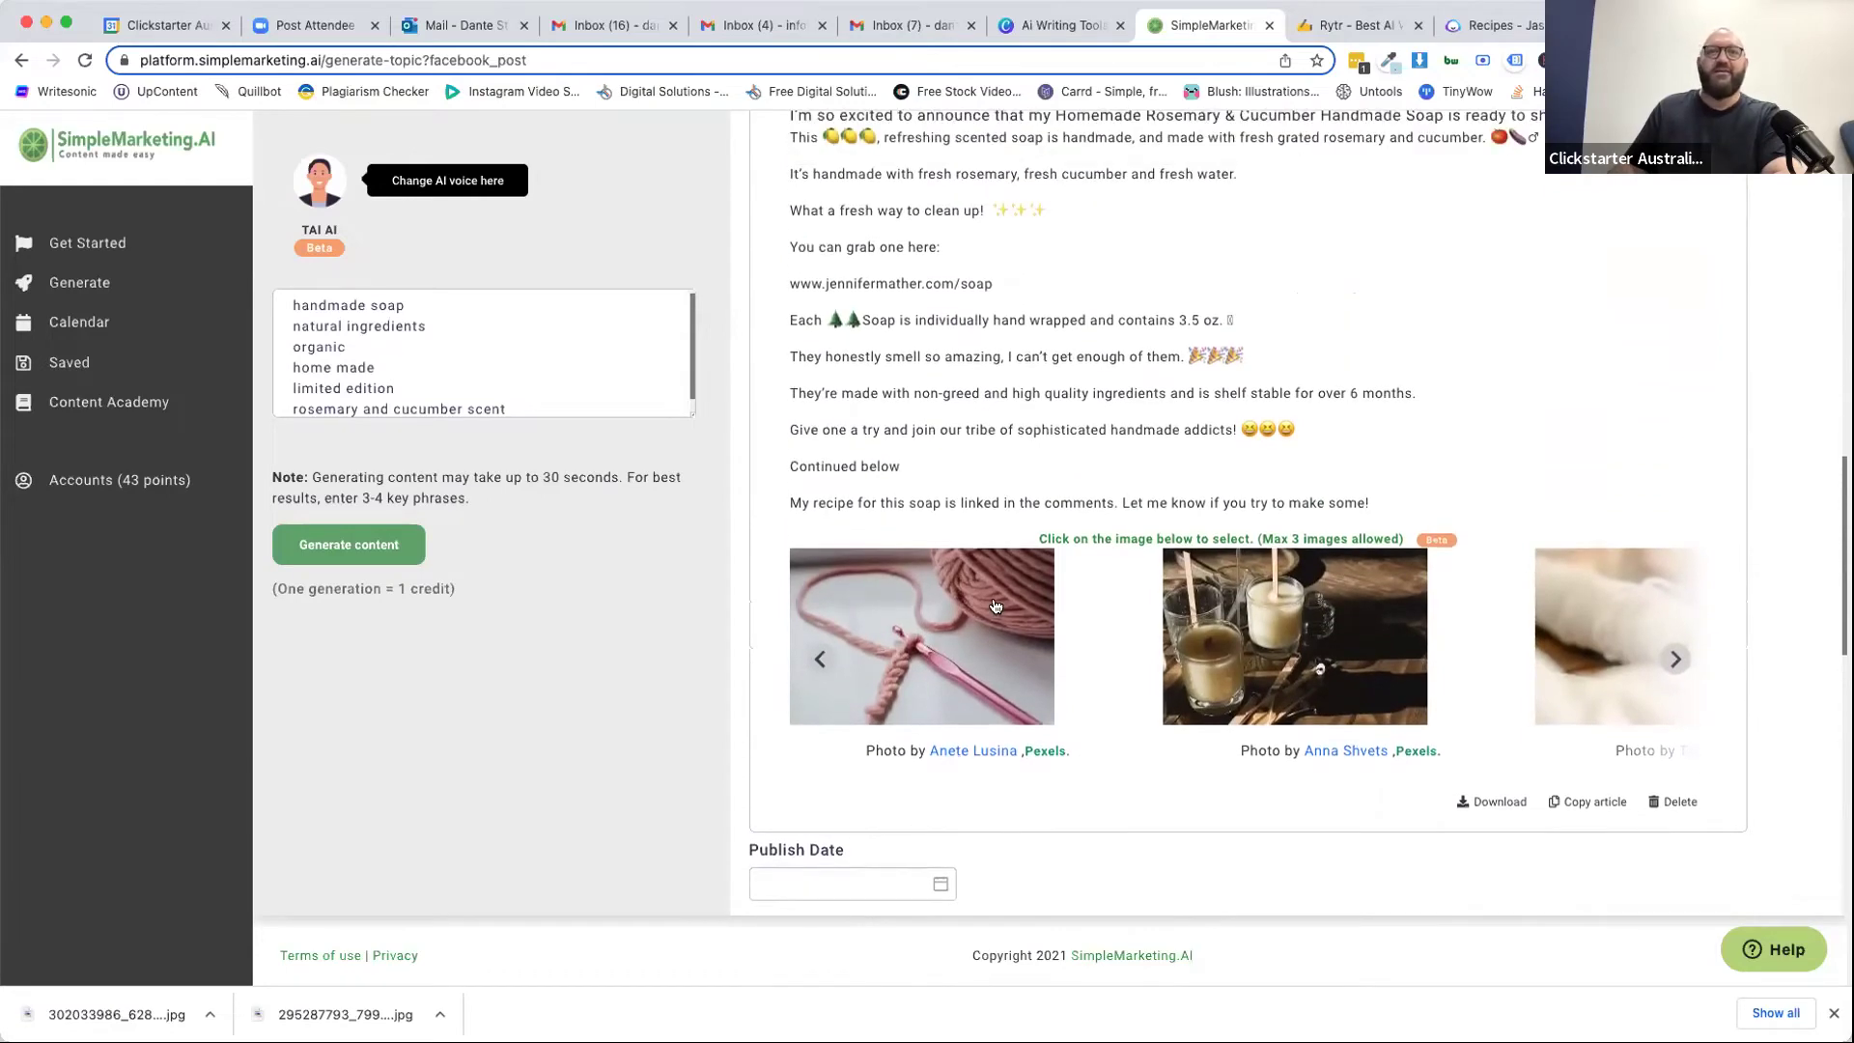
{"action": "scroll", "coordinate": [898, 610], "scroll_direction": "up", "scroll_amount": 6}
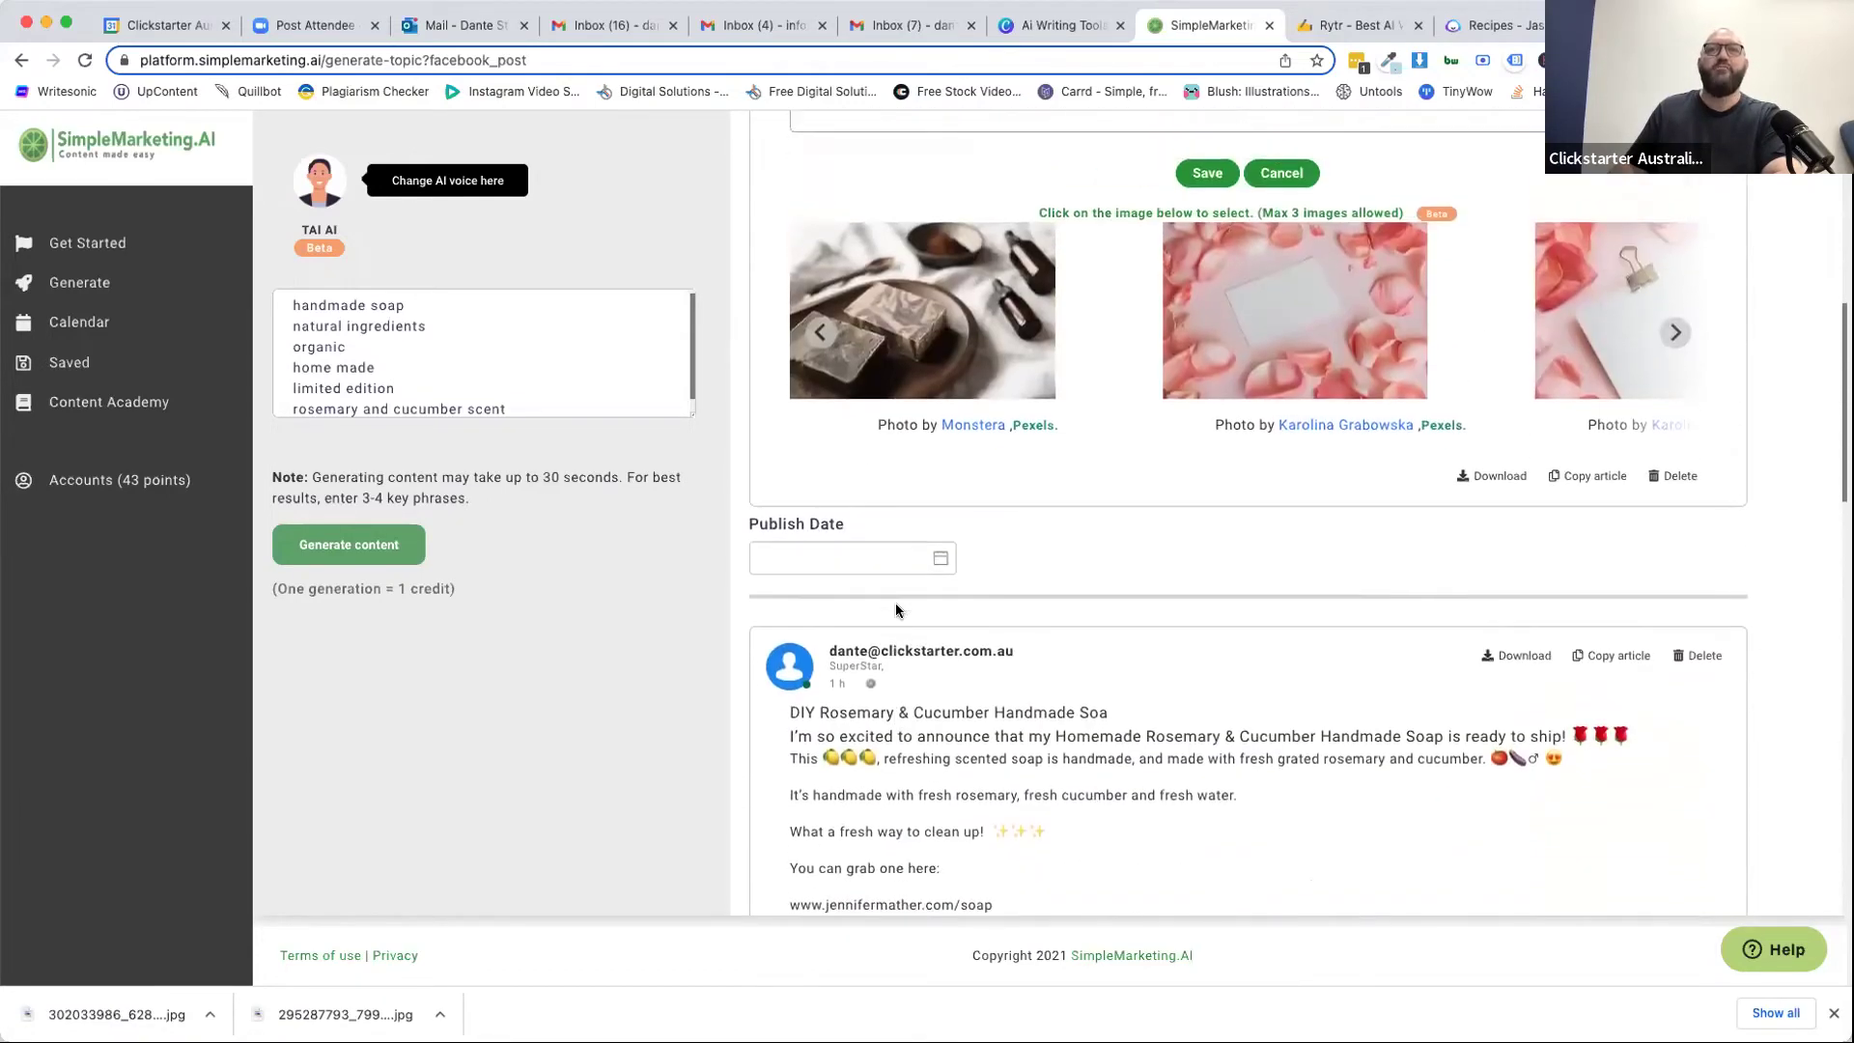
{"action": "scroll", "coordinate": [896, 604], "scroll_direction": "up", "scroll_amount": 1}
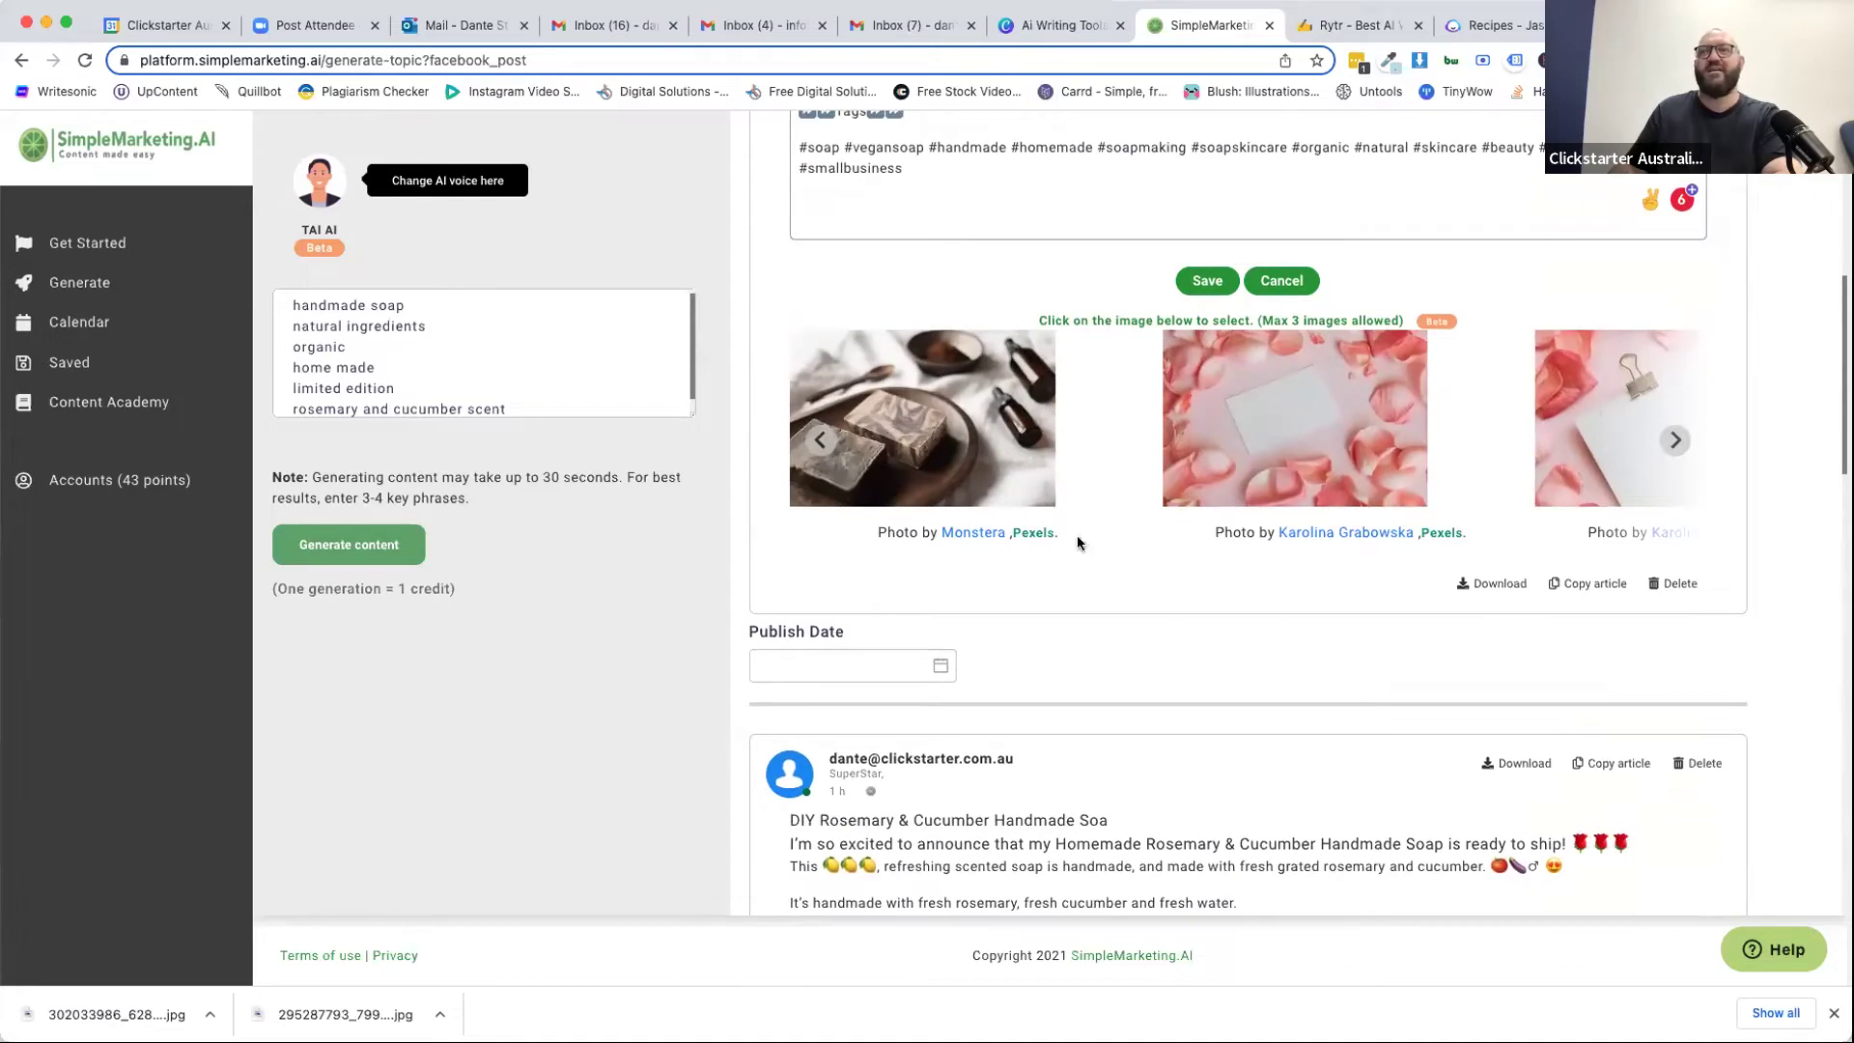
{"action": "scroll", "coordinate": [1255, 605], "scroll_direction": "up", "scroll_amount": 1}
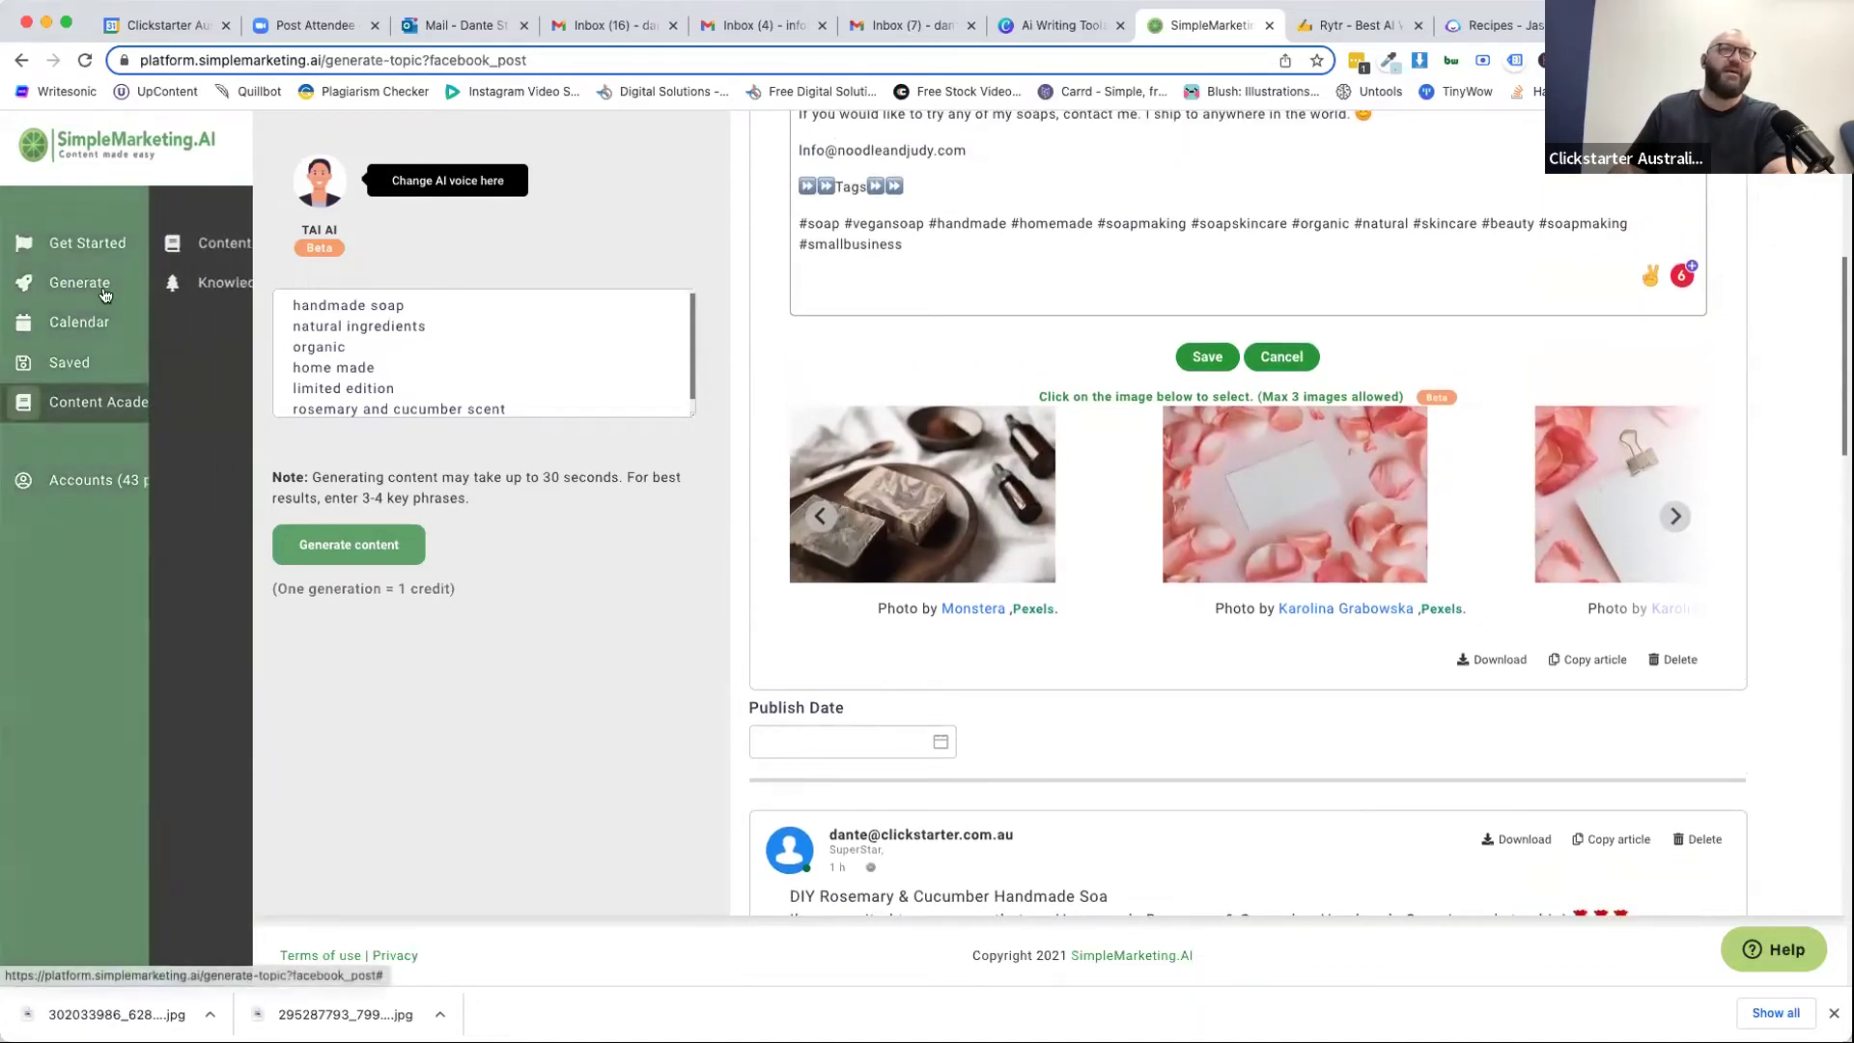
Open the Thank You Email generator and enter "Thanks for shopping at Gail's Beauty!" as the email subject.
{"action": "left_click", "coordinate": [72, 243]}
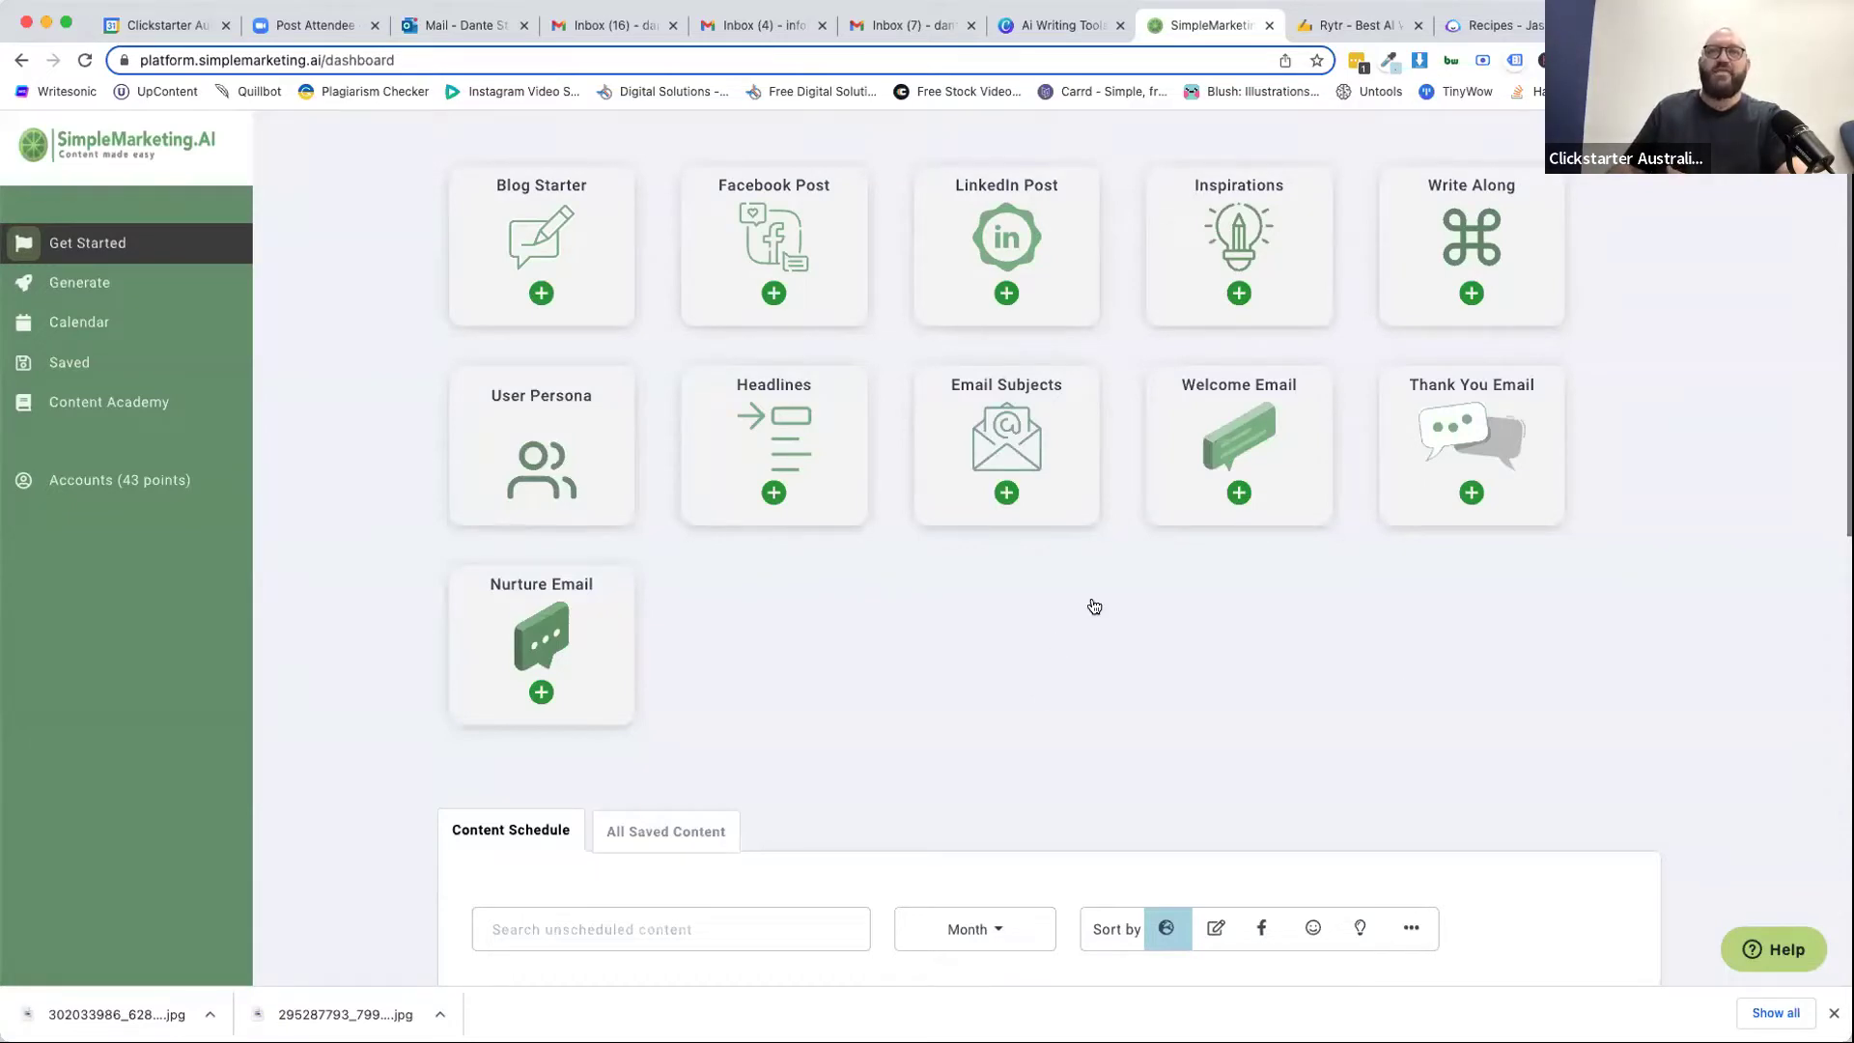
{"action": "left_click", "coordinate": [1482, 432]}
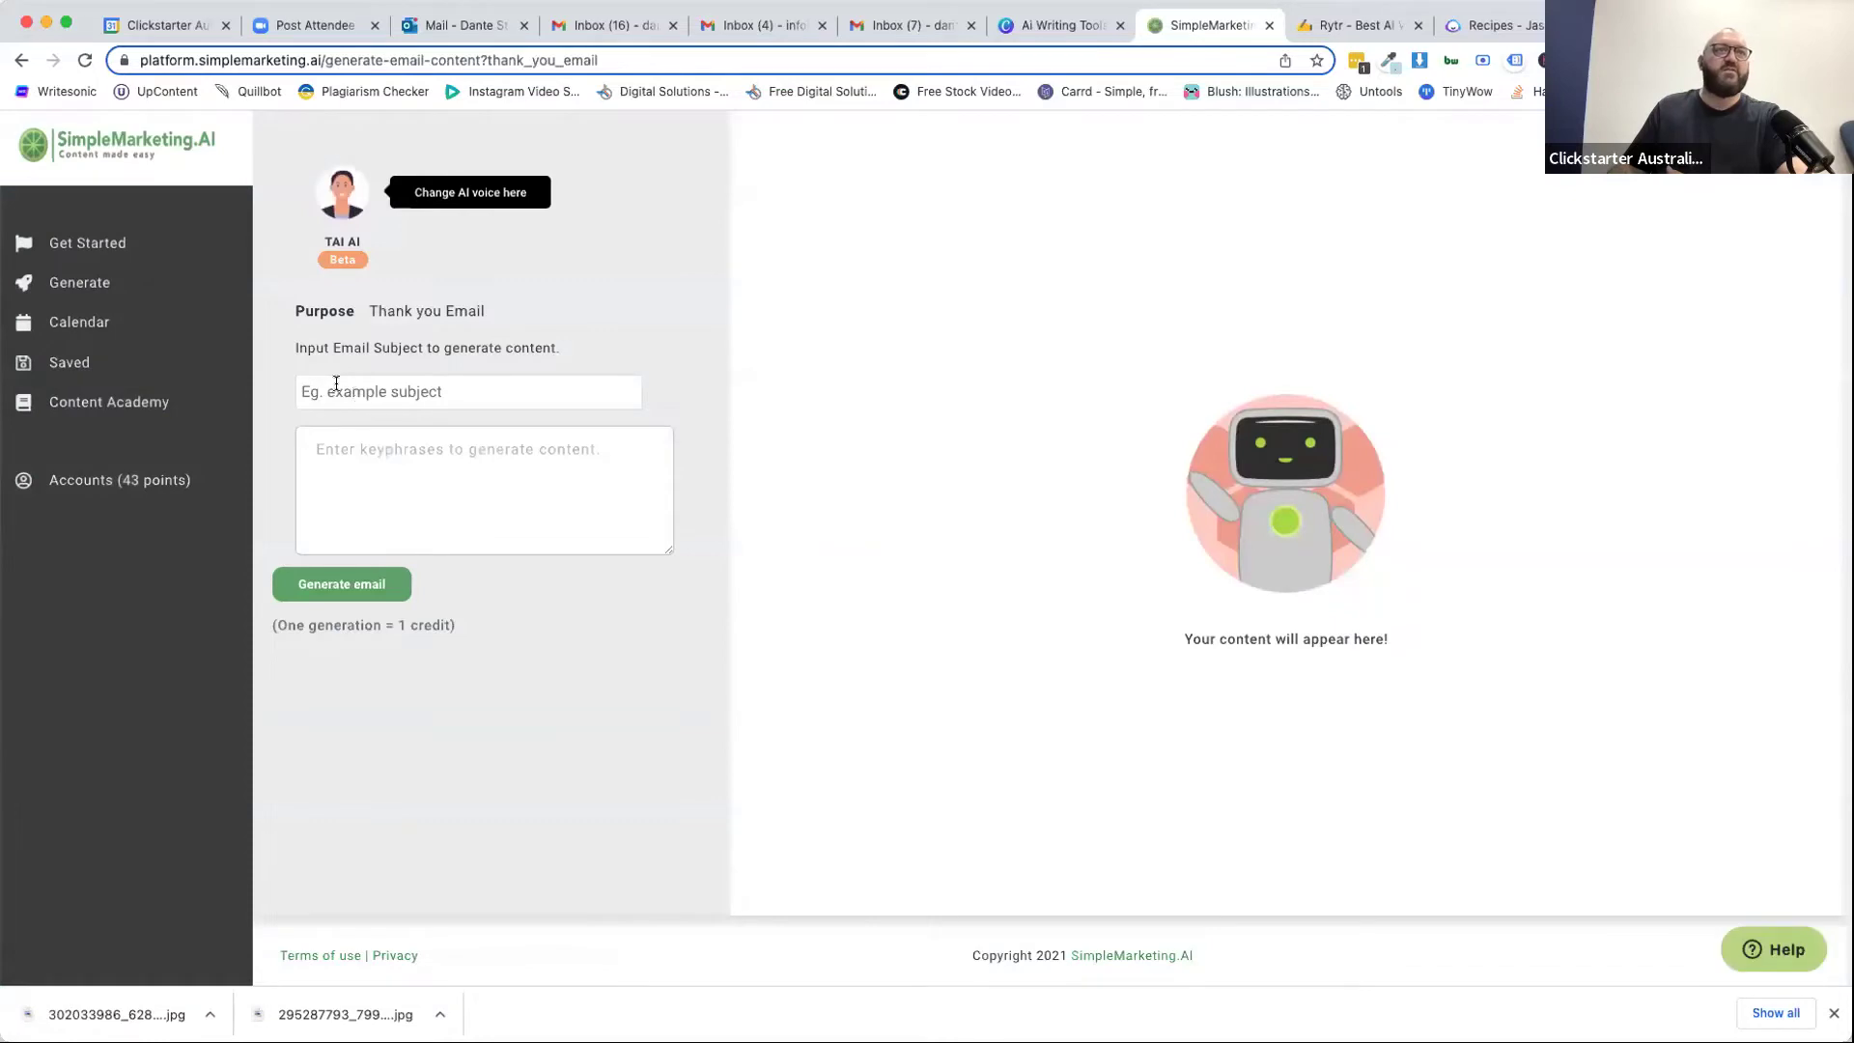
{"action": "left_click", "coordinate": [353, 389]}
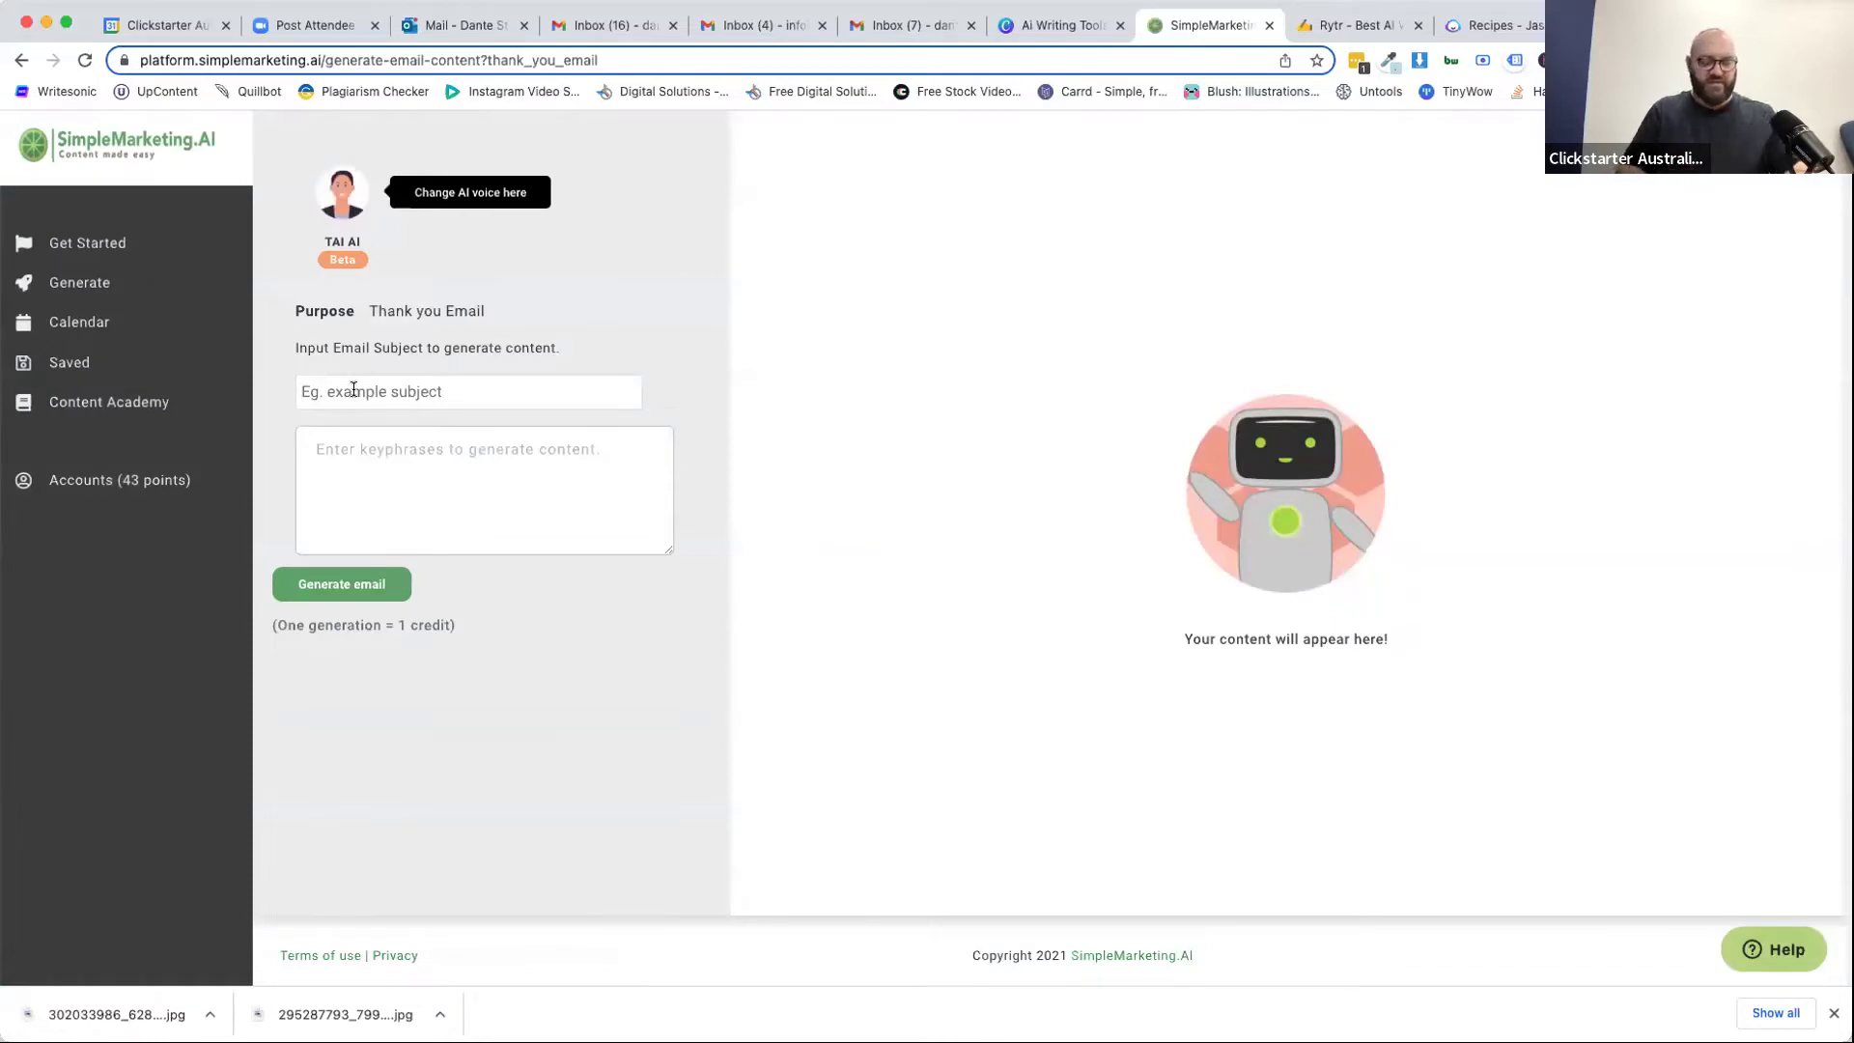
{"action": "type", "text": "Thanks for "}
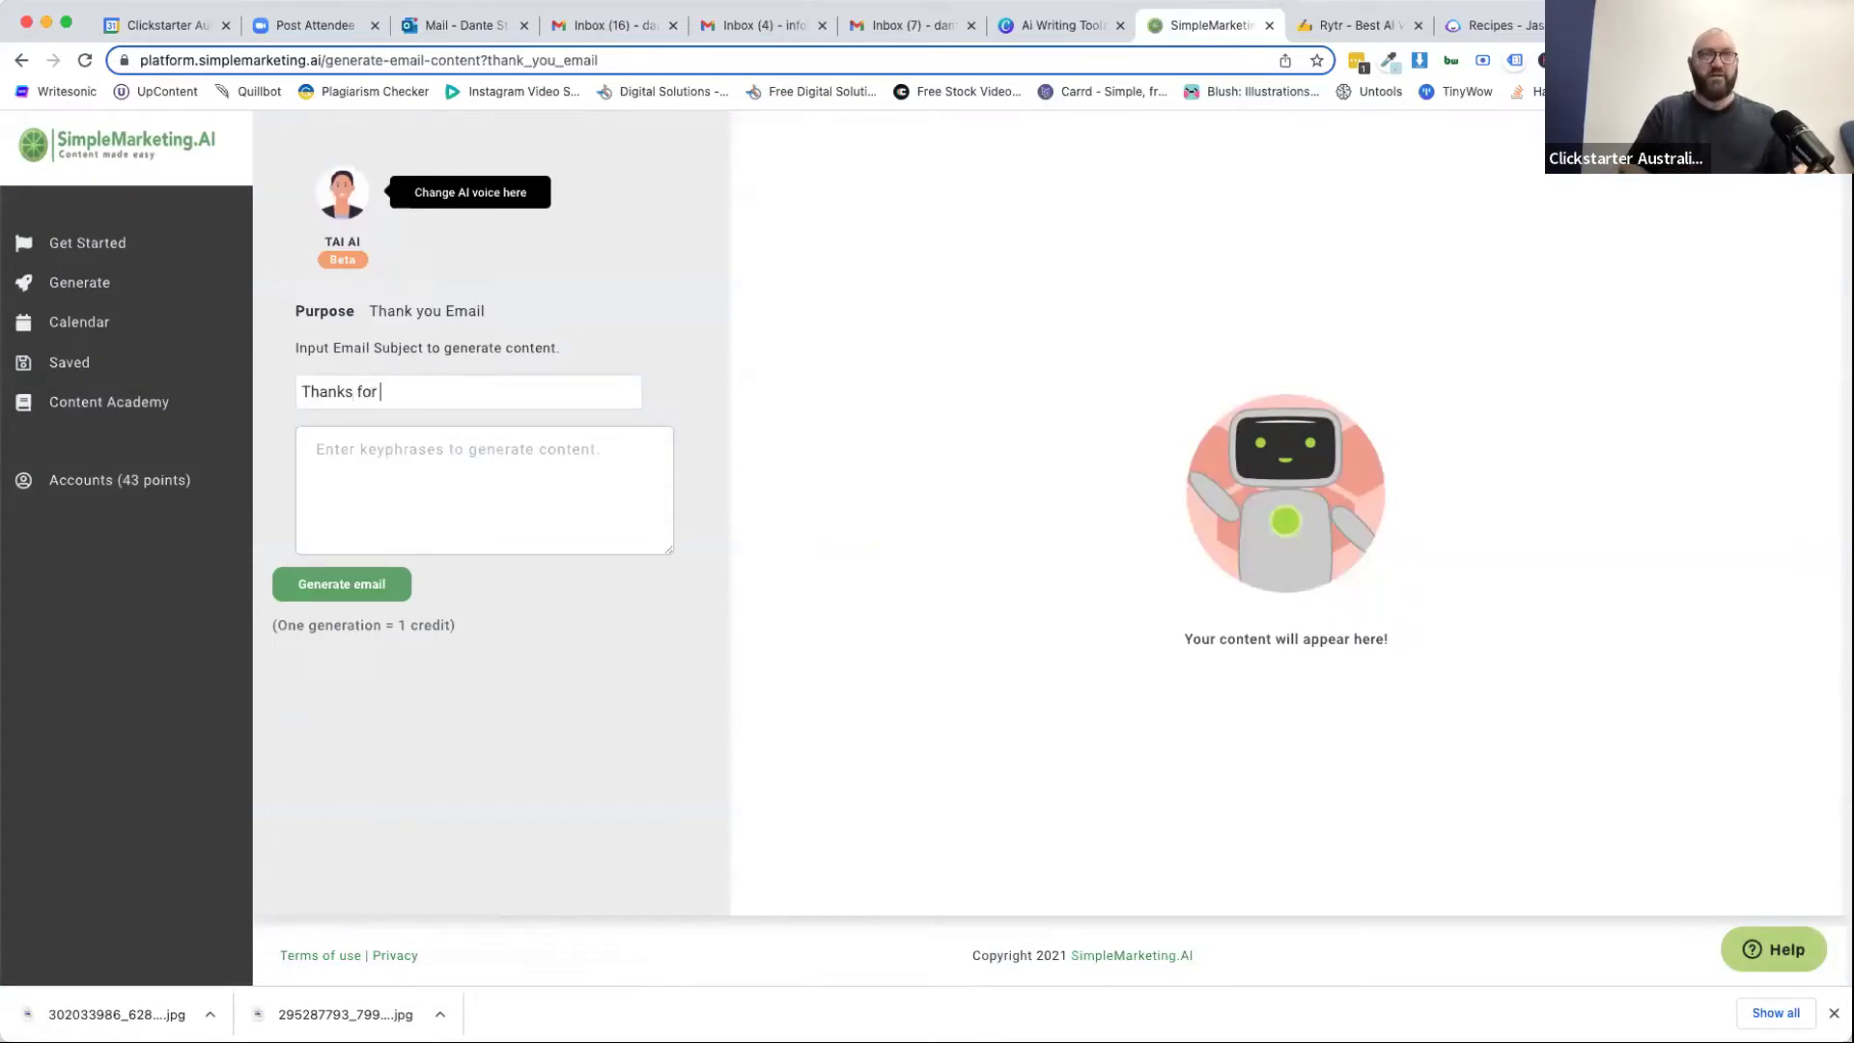
{"action": "type", "text": "shopping "}
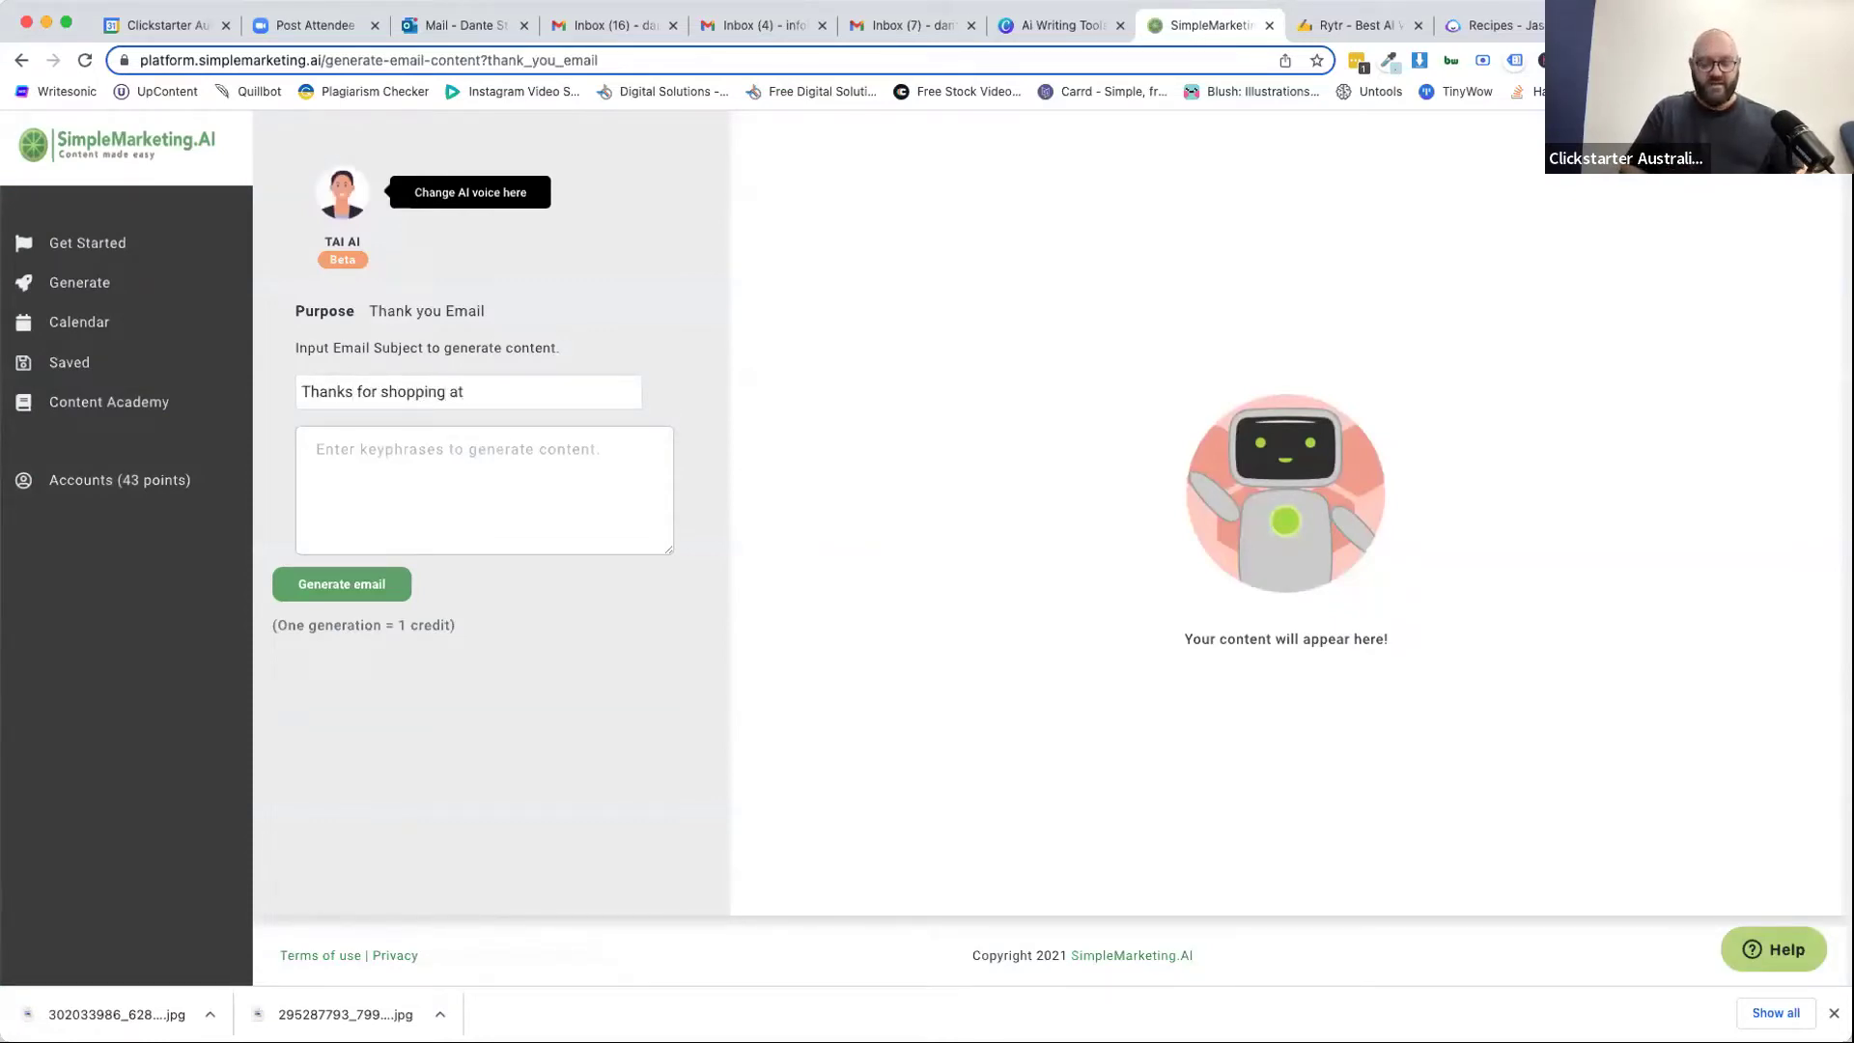
{"action": "type", "text": "at"}
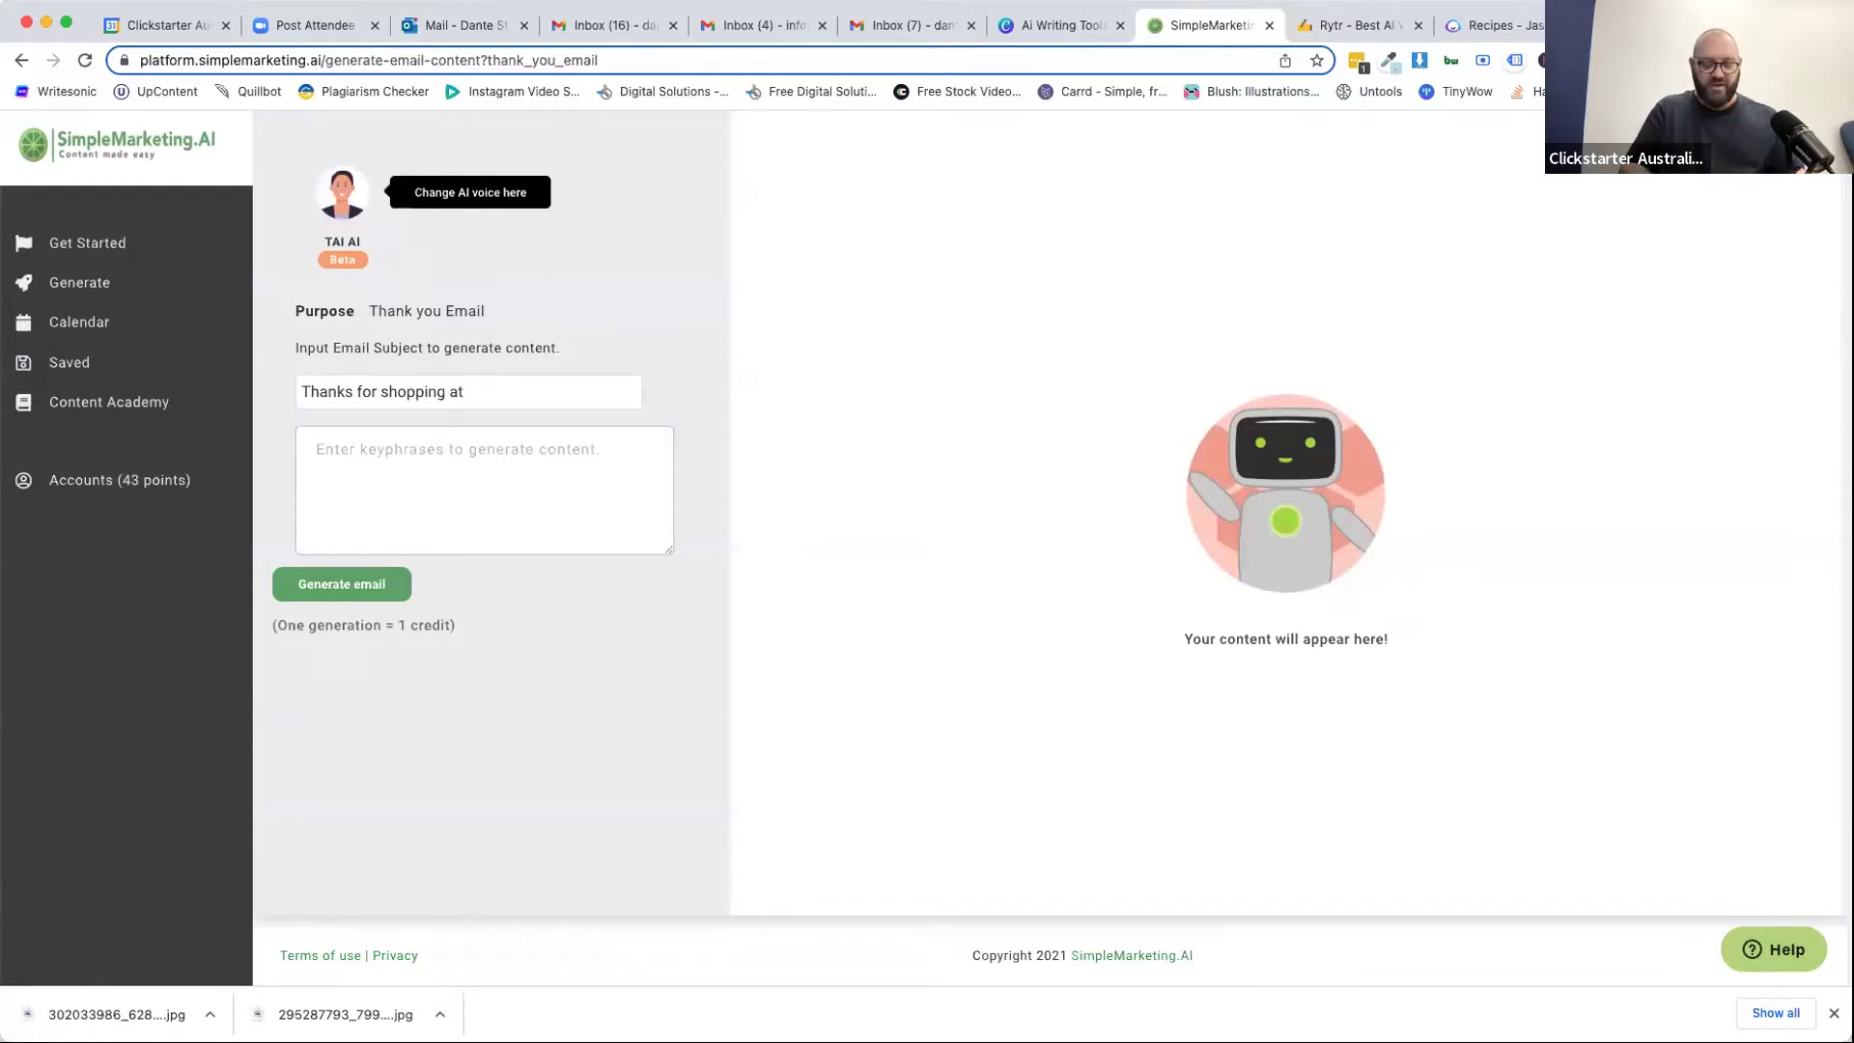
{"action": "type", "text": " Gail's Beauty!"}
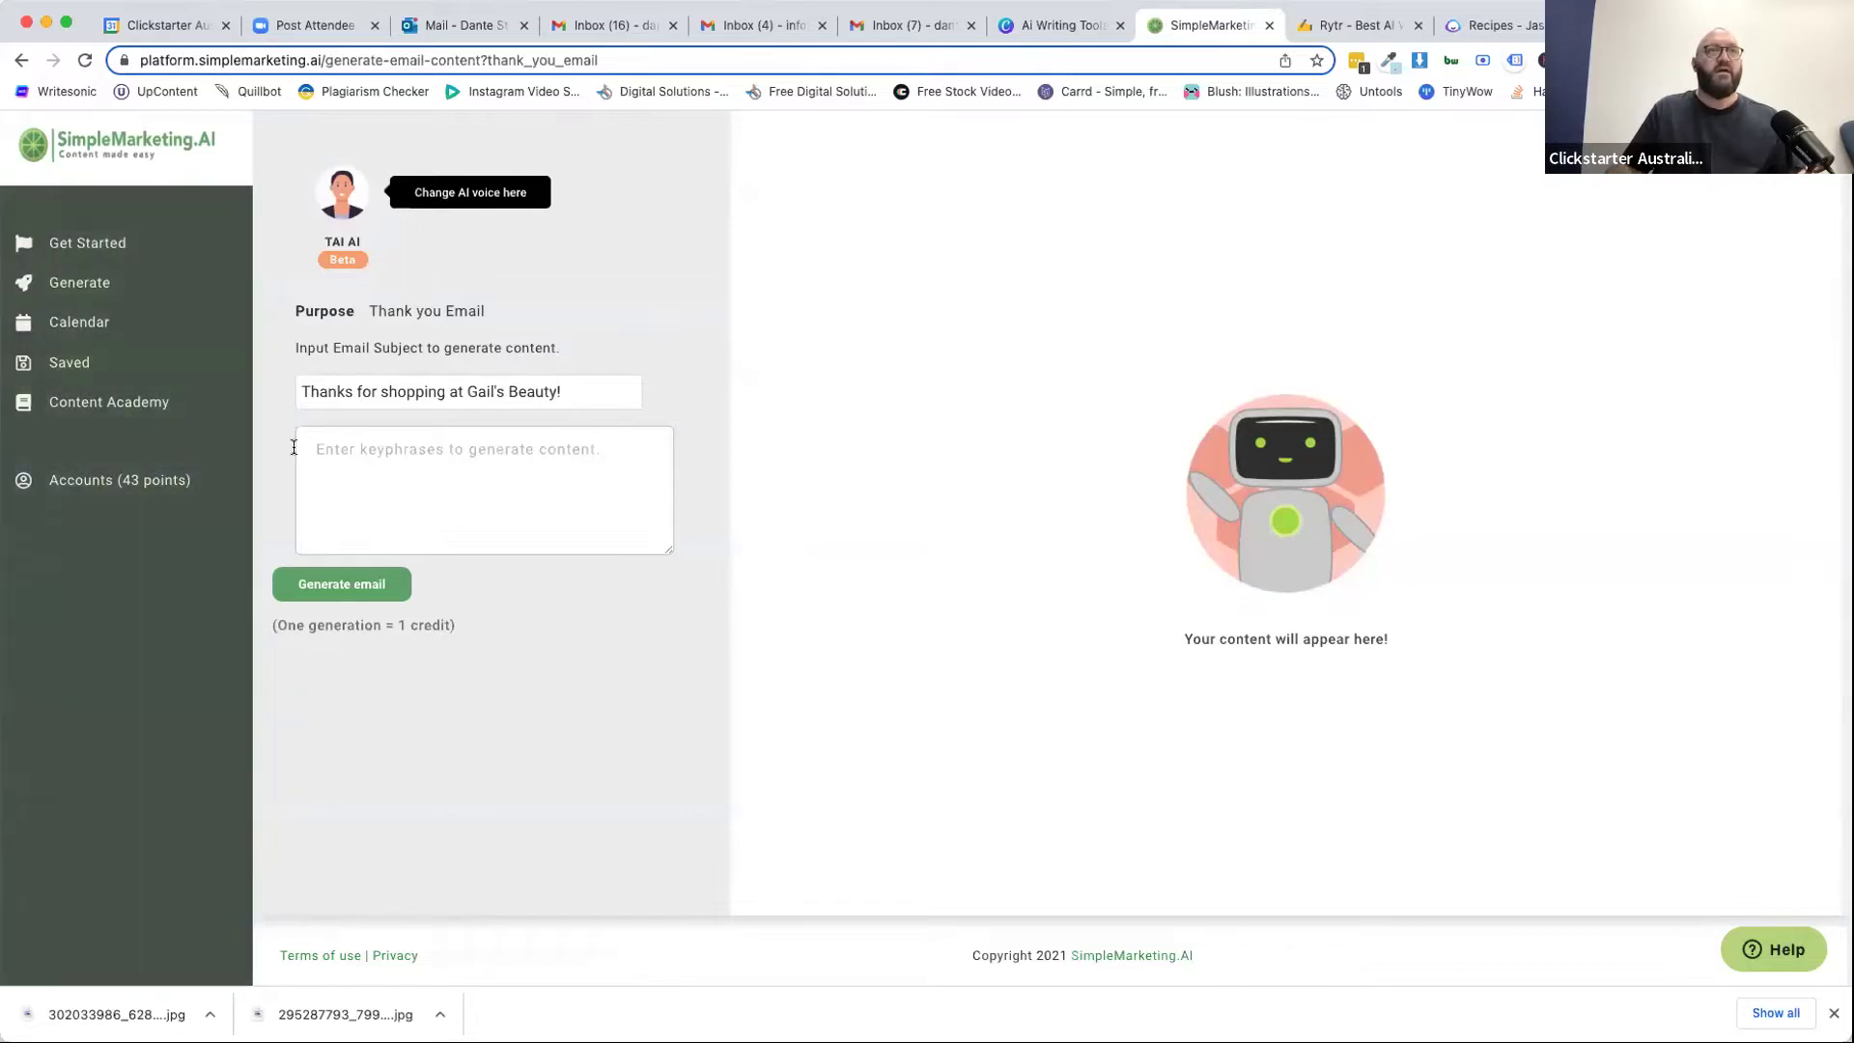
Enter "you will enjoy the service" as the first keyphrase for the thank you email.
{"action": "left_click", "coordinate": [350, 443]}
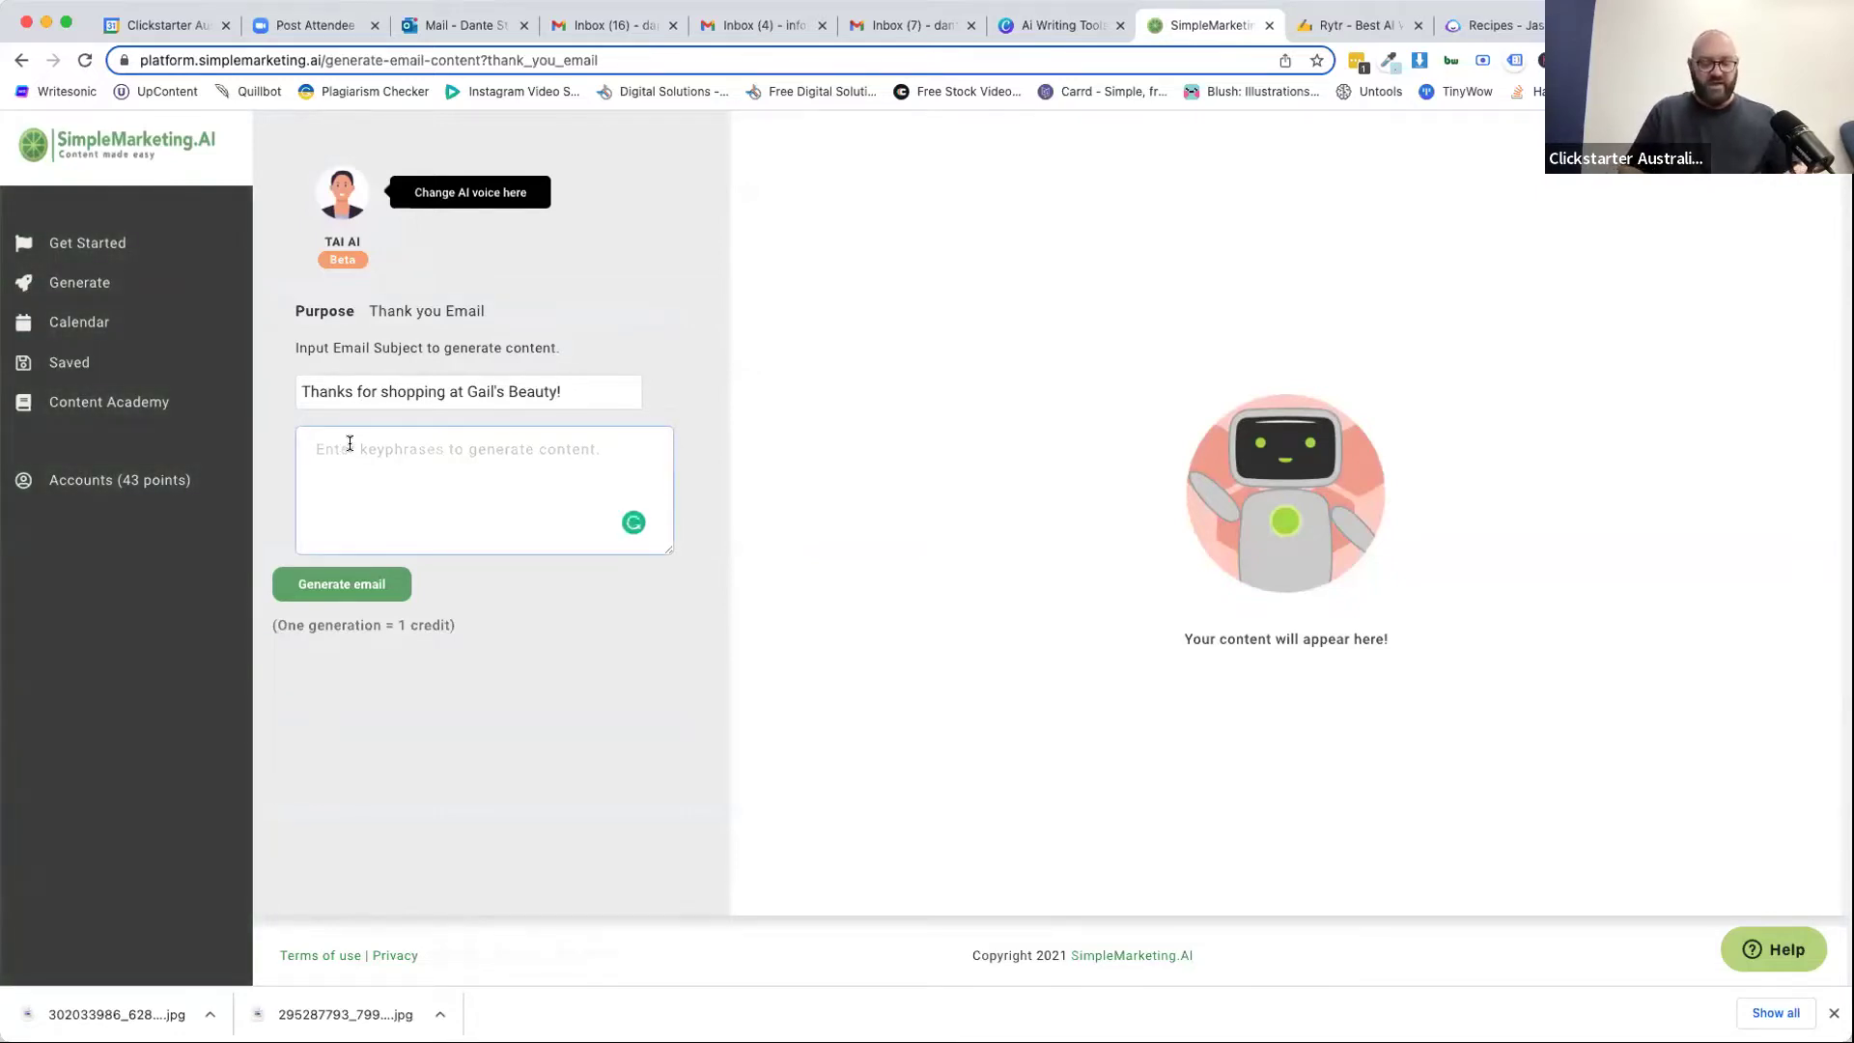
{"action": "type", "text": "happy to"}
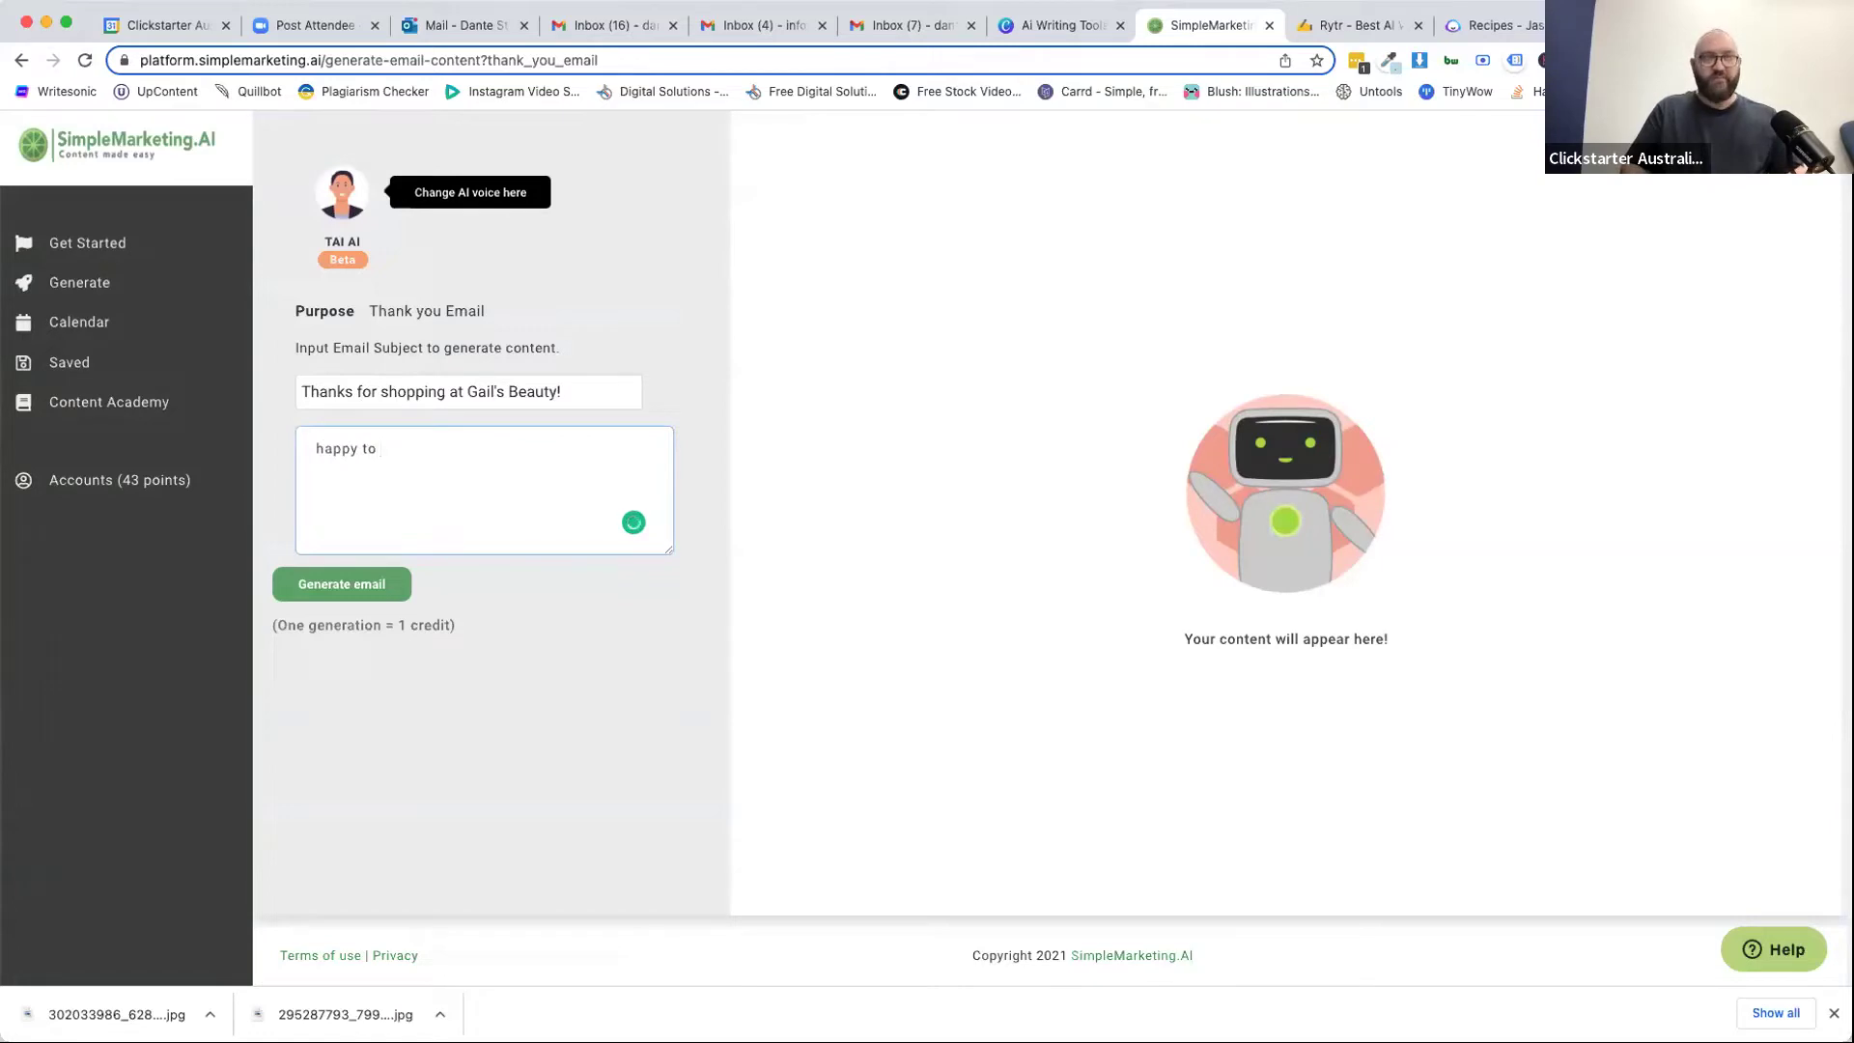
{"action": "type", "text": "p"}
{"action": "key", "text": "BackSpace"}
{"action": "key", "text": "BackSpace"}
{"action": "key", "text": "BackSpace"}
{"action": "key", "text": "BackSpace"}
{"action": "type", "text": "y"}
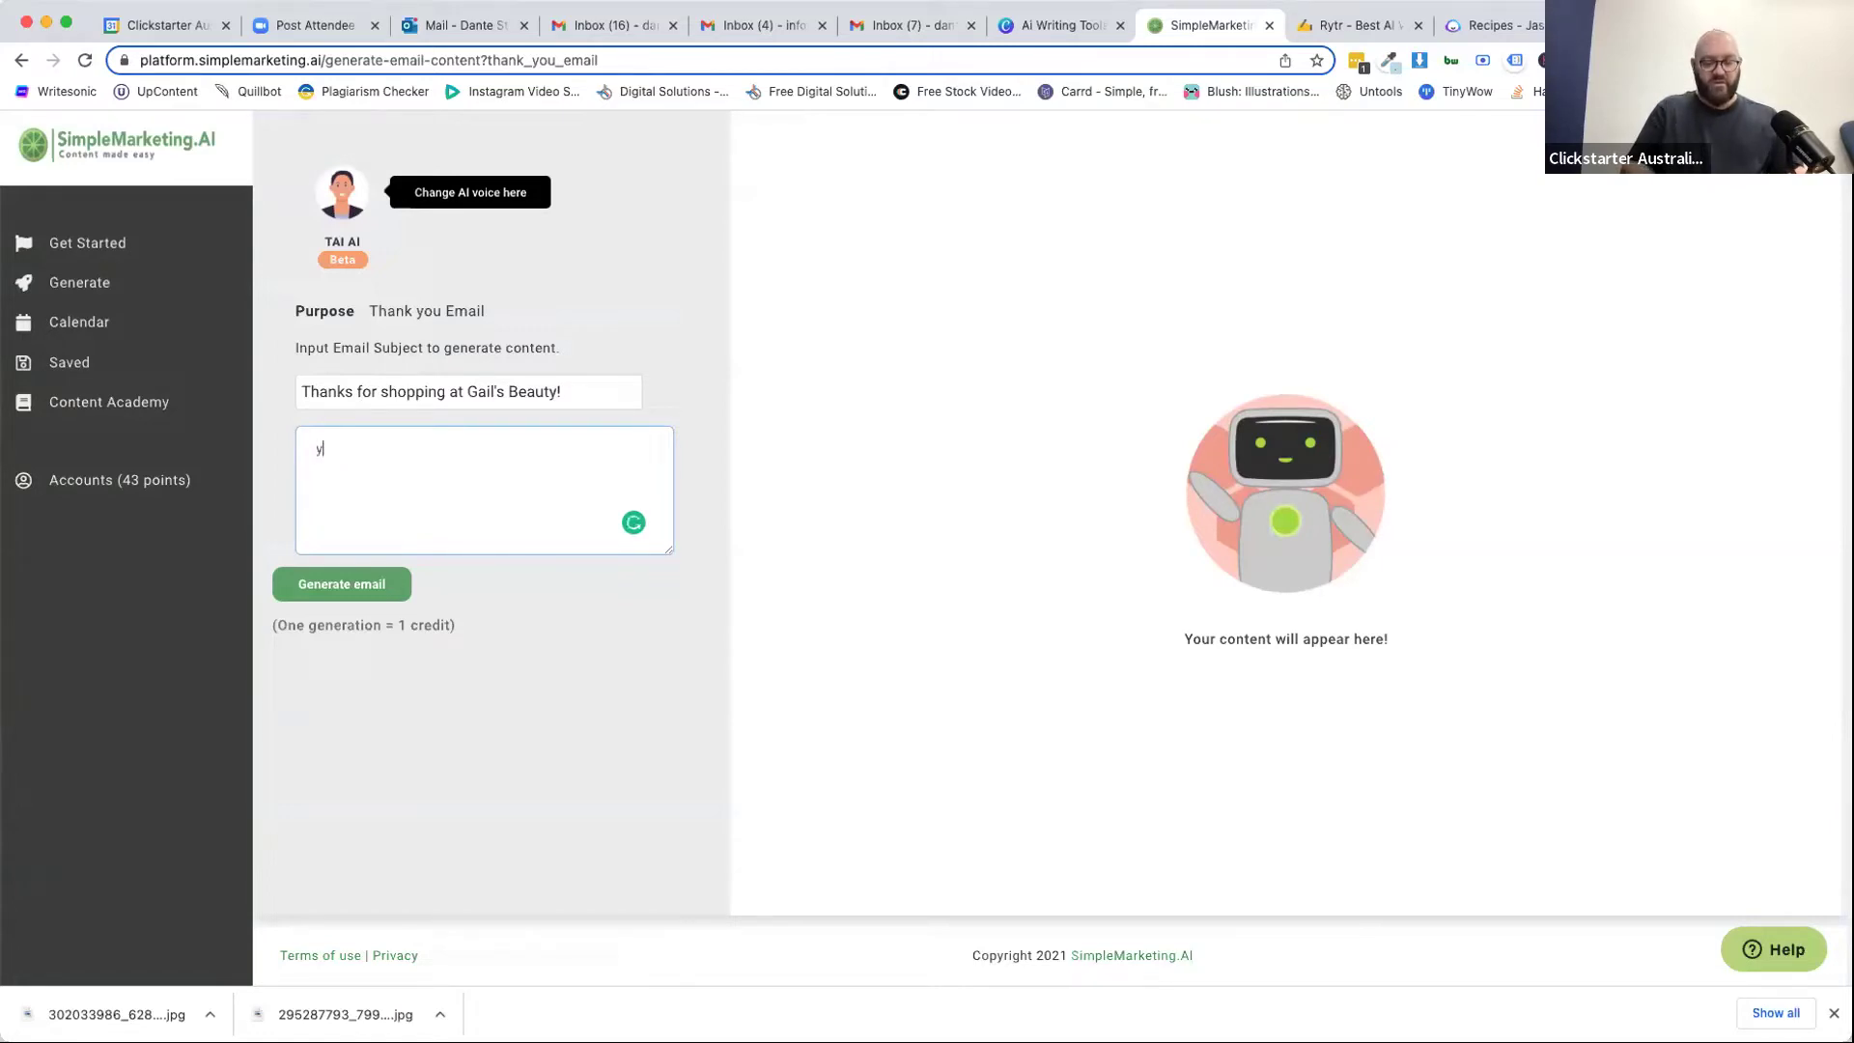
{"action": "type", "text": "ou will enjoy th"}
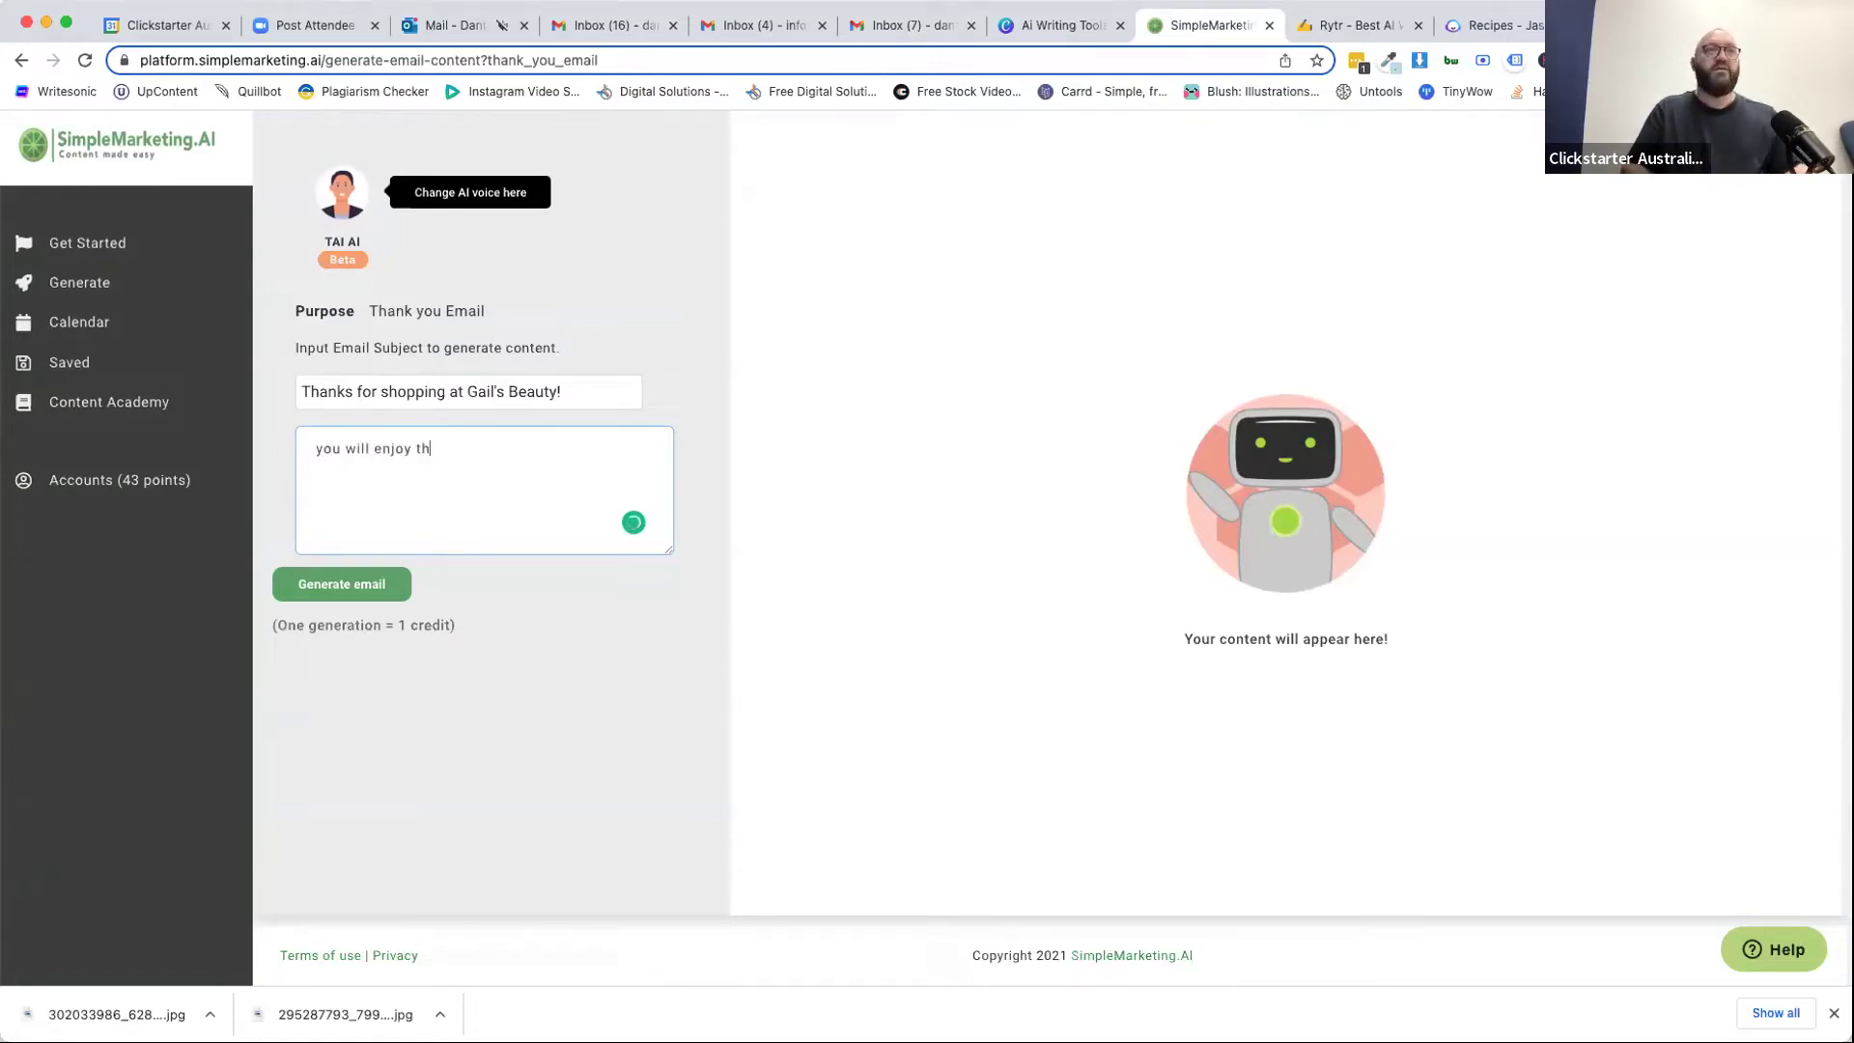
{"action": "type", "text": "e service"}
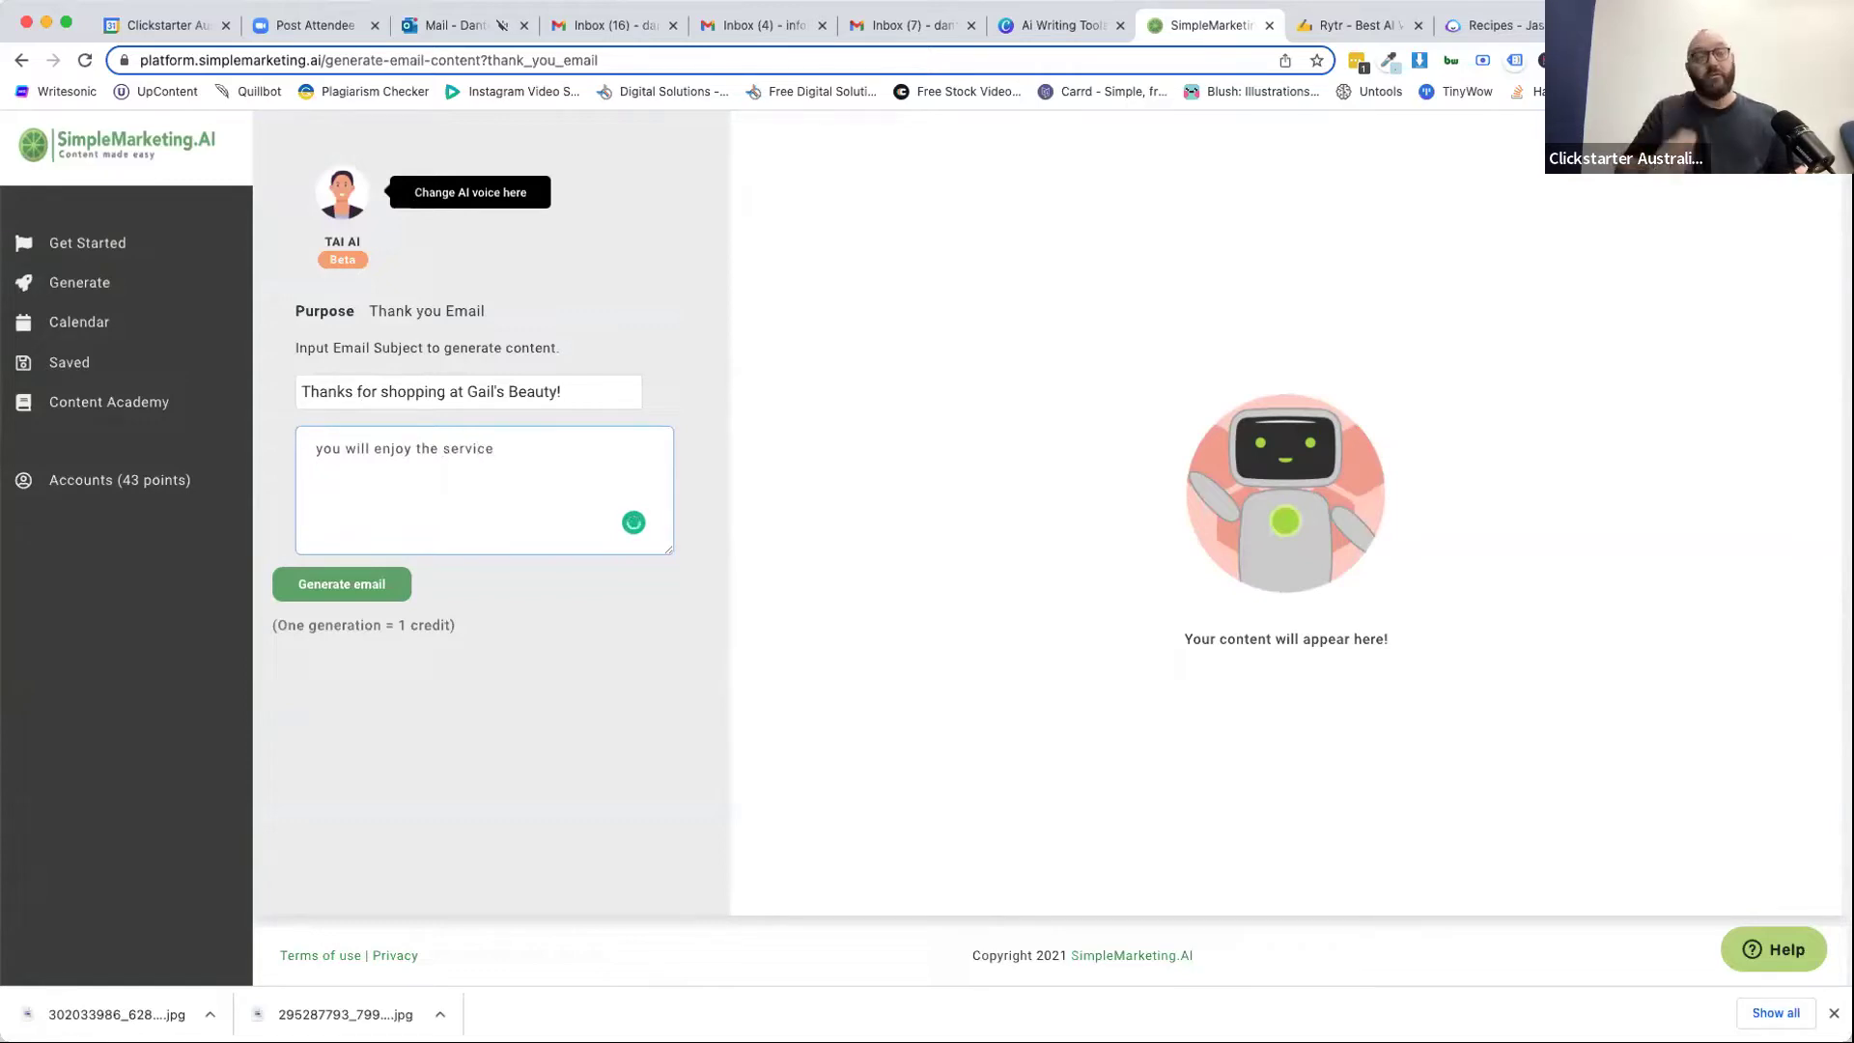
Add the keyphrase "easy booking system at gailsbeauty.com.au" on a second line.
{"action": "type", "text": " easy bookign s"}
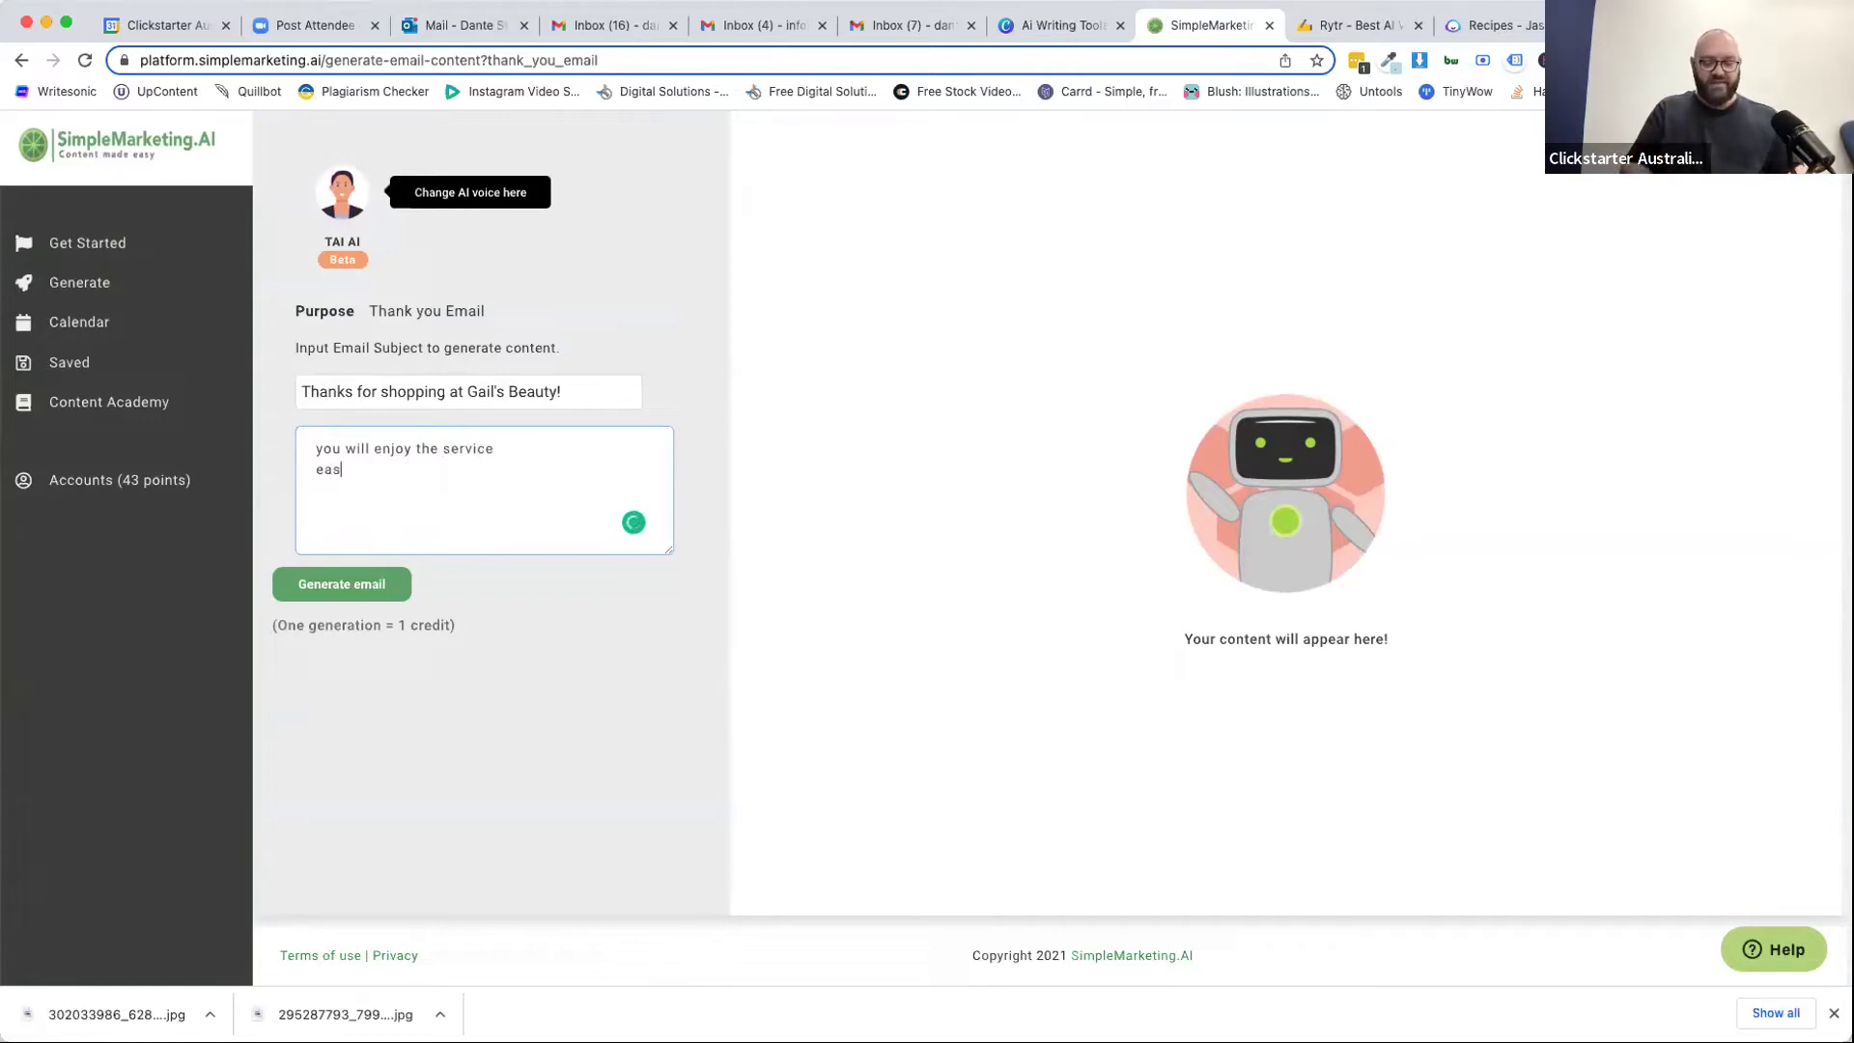
{"action": "key", "text": "BackSpace"}
{"action": "key", "text": "BackSpace"}
{"action": "key", "text": "BackSpace"}
{"action": "key", "text": "BackSpace"}
{"action": "key", "text": "BackSpace"}
{"action": "key", "text": "BackSpace"}
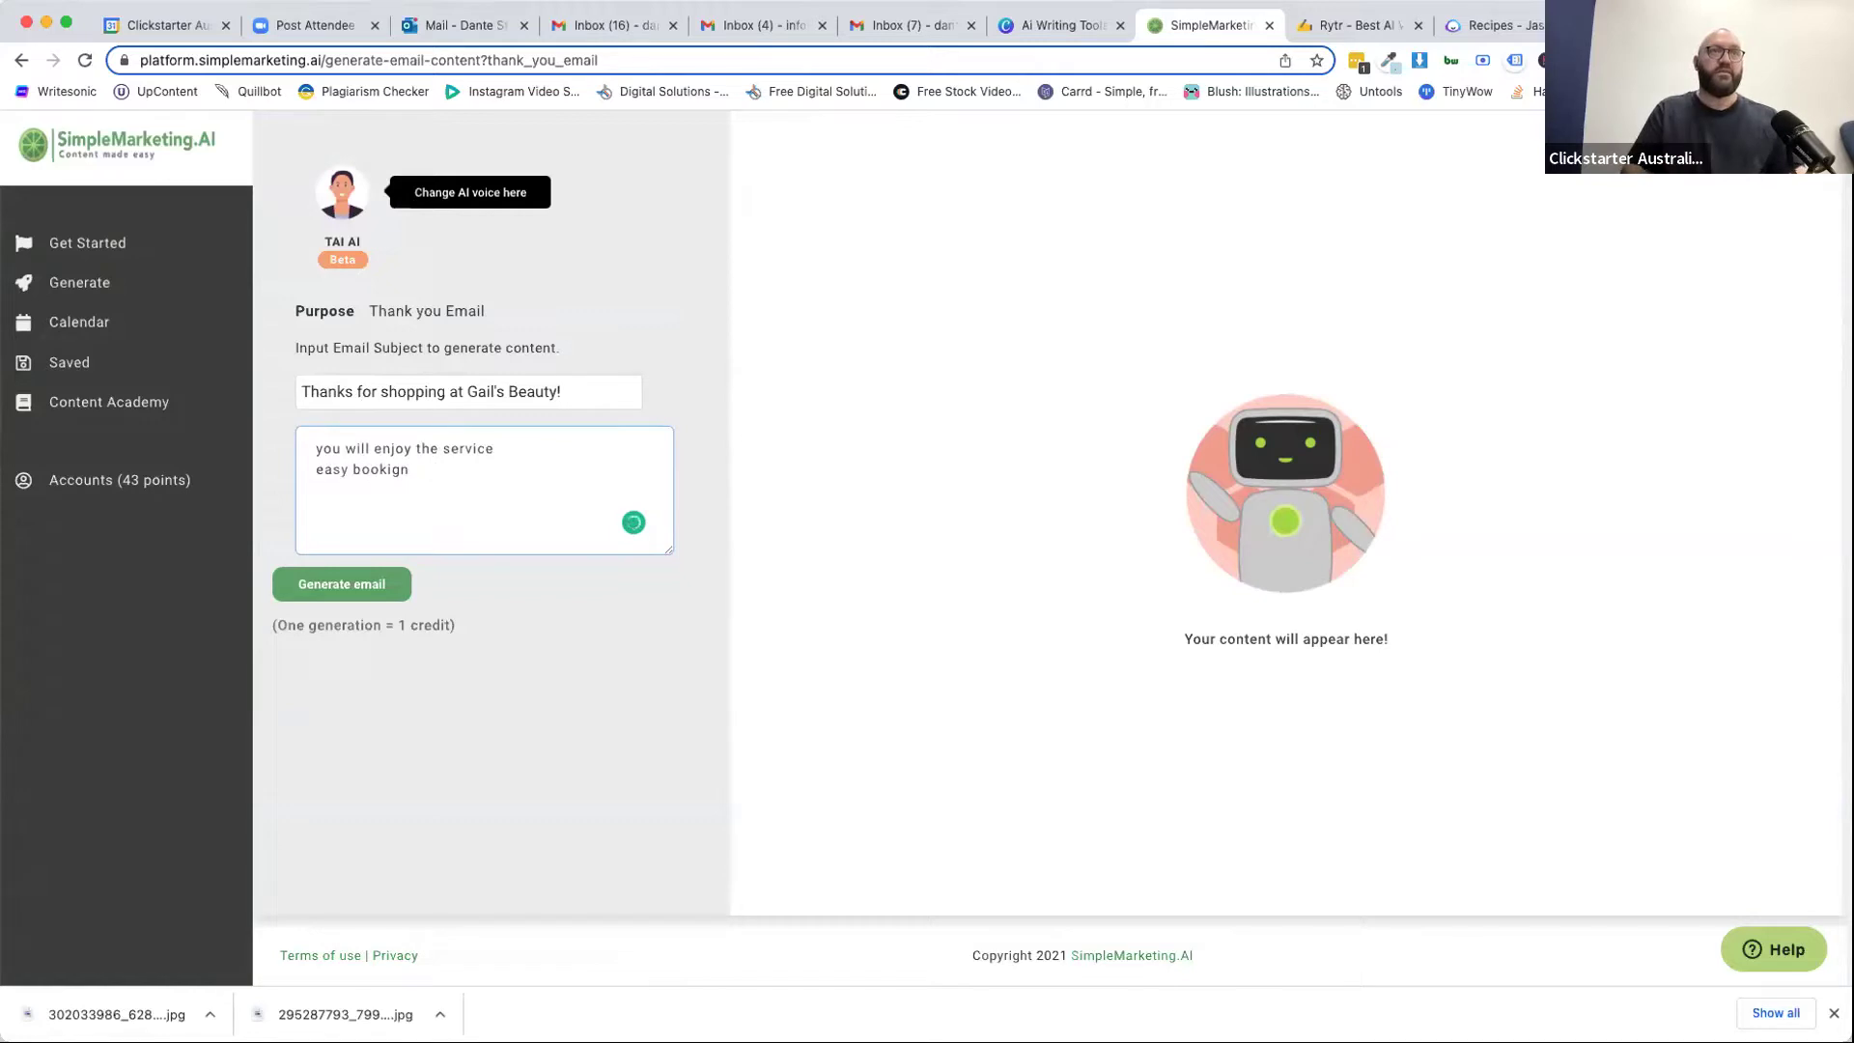
{"action": "type", "text": "ng sytem"}
{"action": "key", "text": "BackSpace"}
{"action": "key", "text": "BackSpace"}
{"action": "key", "text": "BackSpace"}
{"action": "type", "text": "stem "}
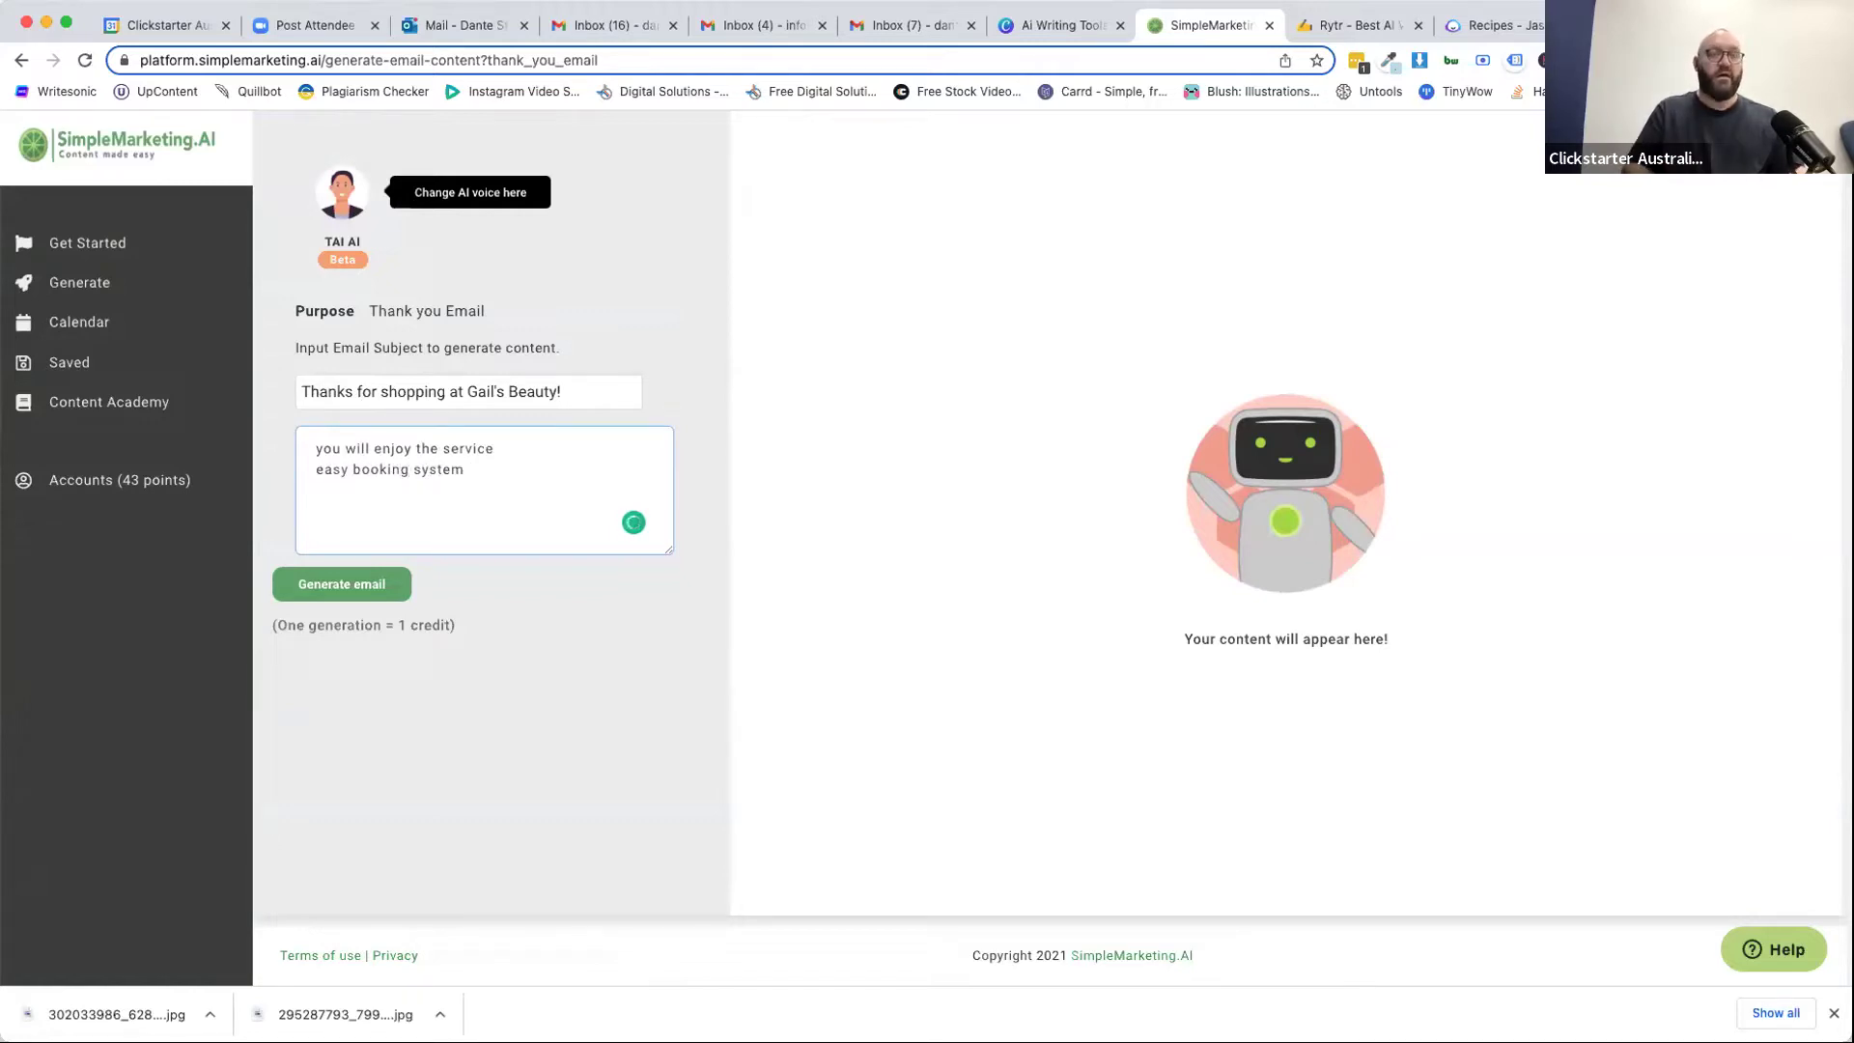
{"action": "type", "text": "at gailsbeauty"}
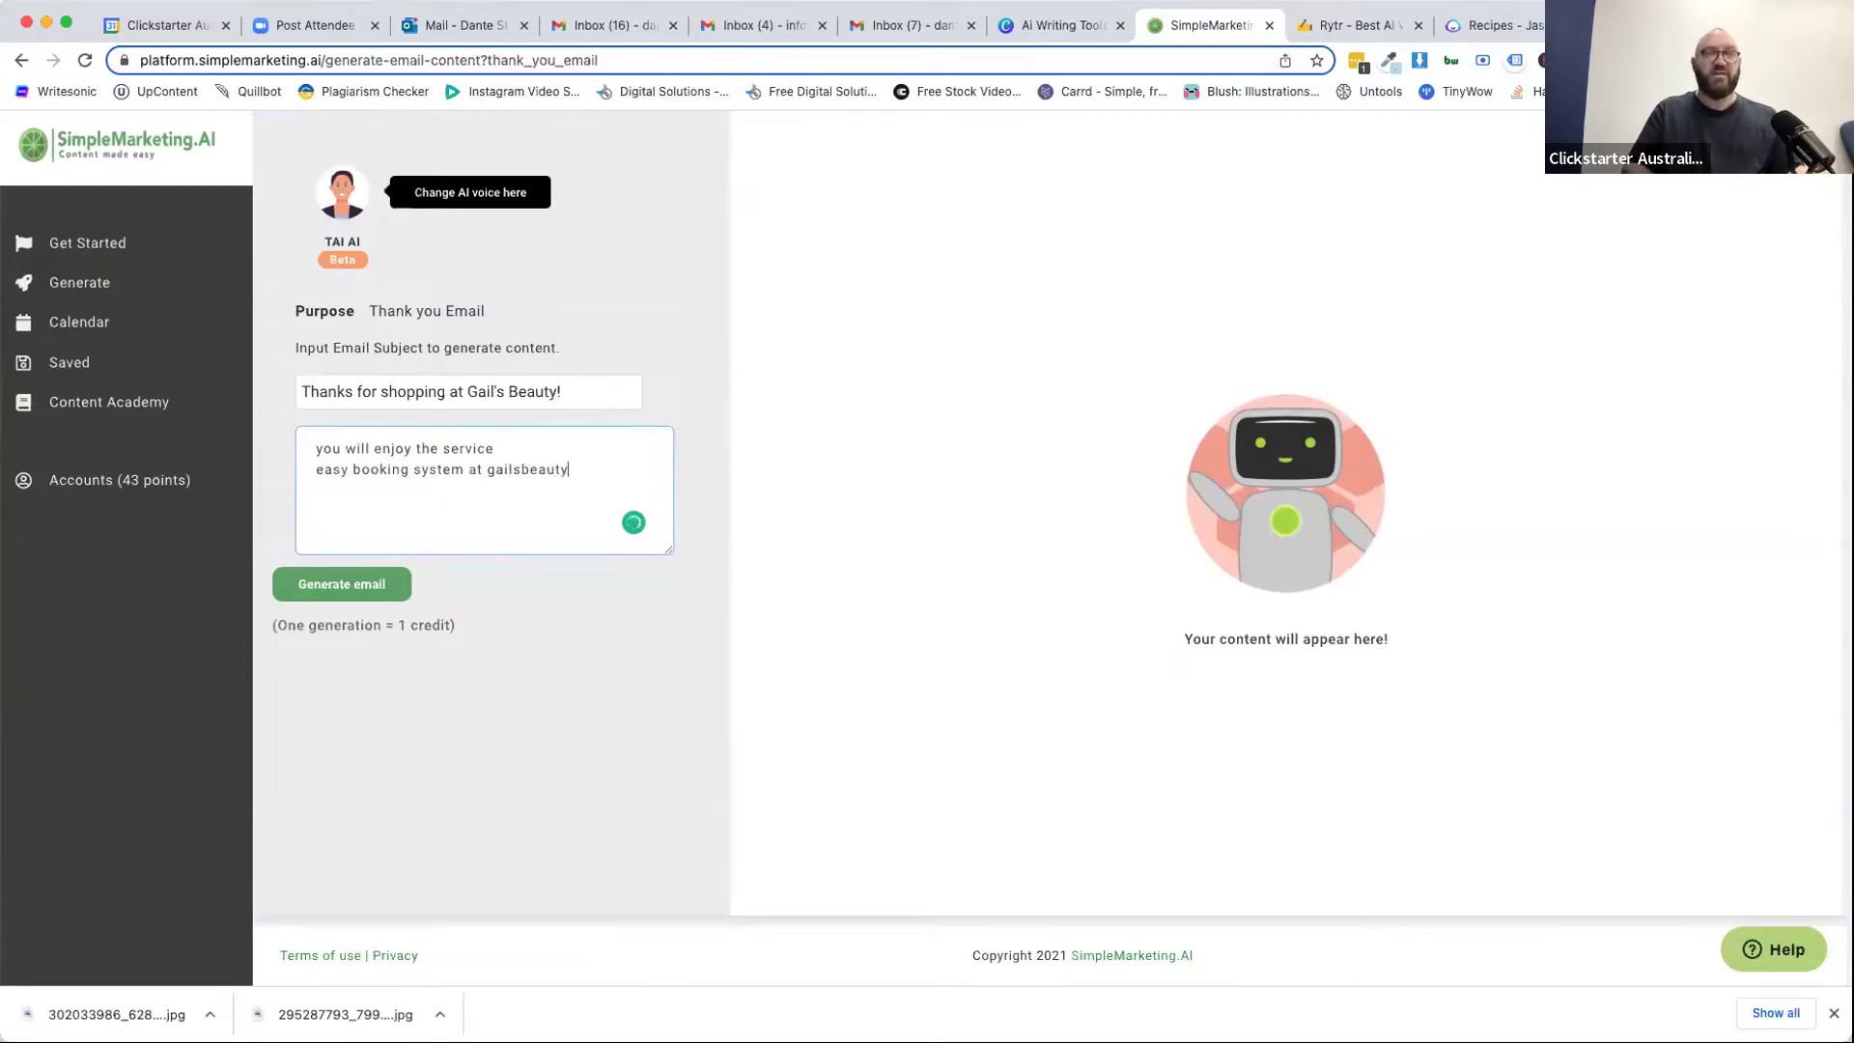
{"action": "type", "text": ".com.au"}
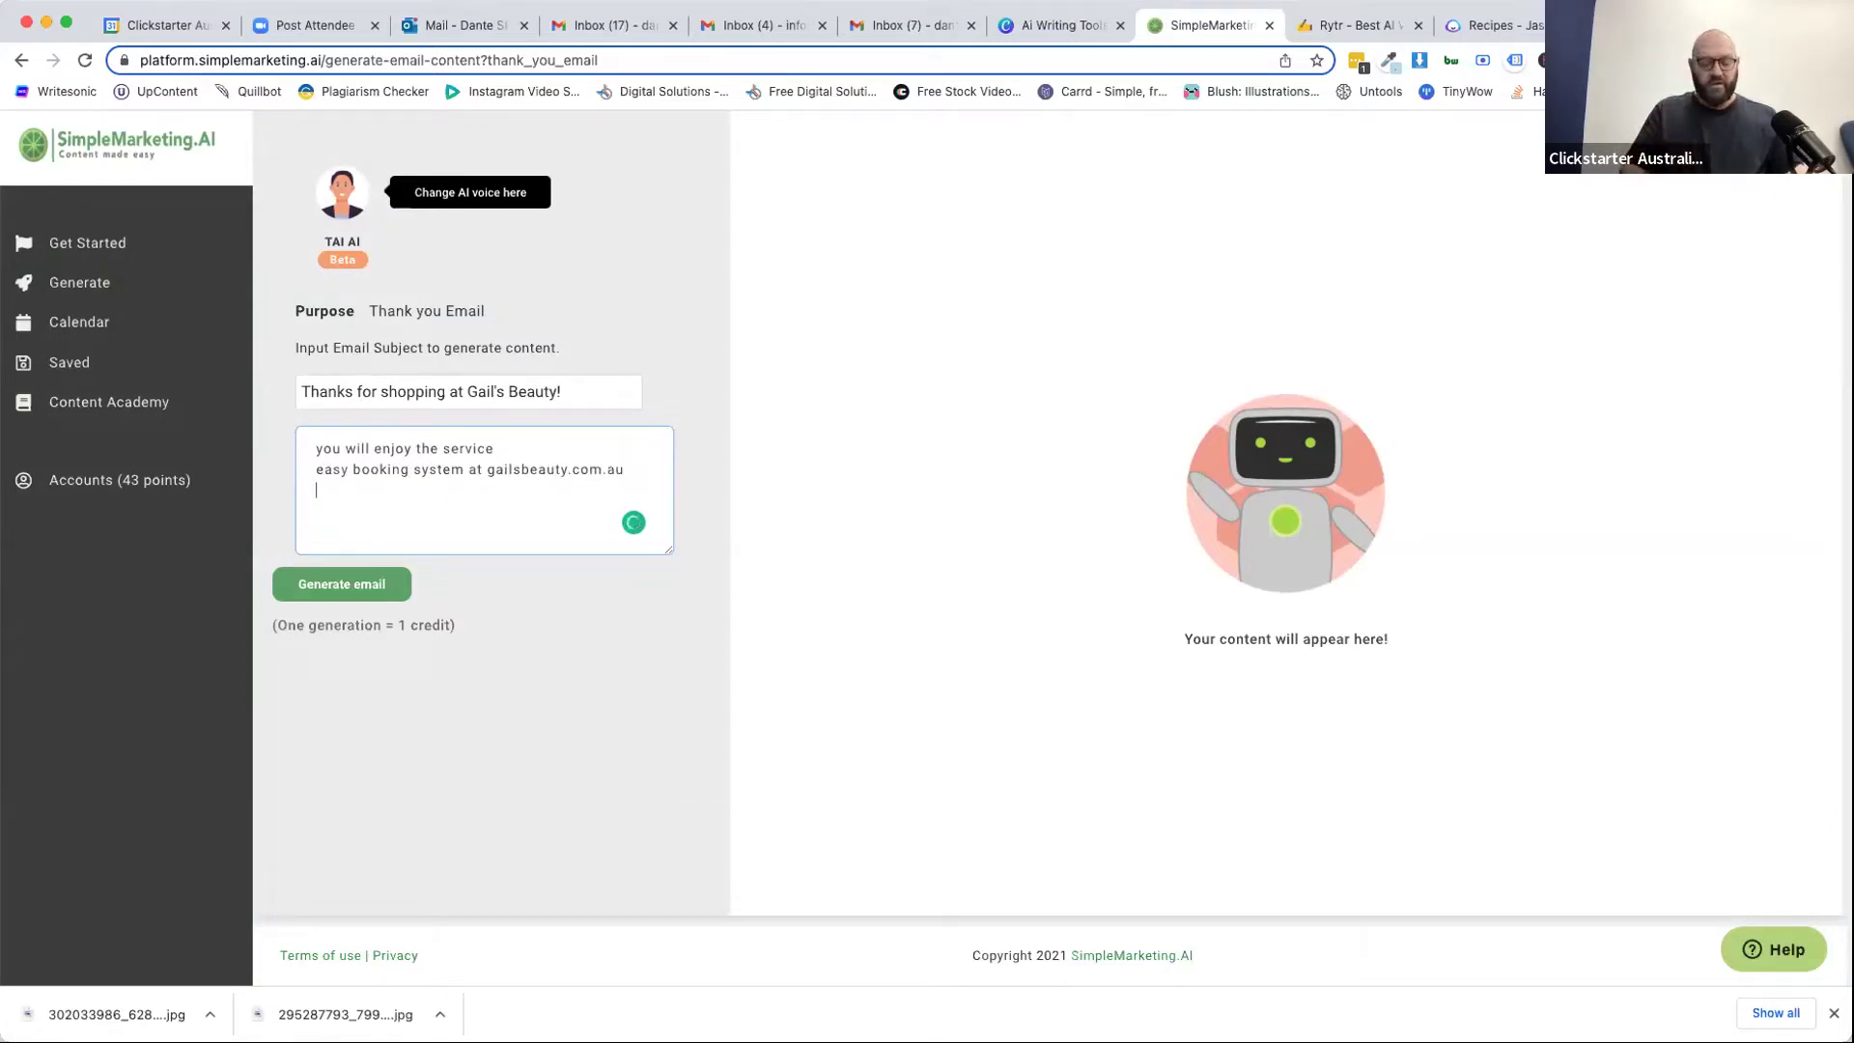
Add the keyphrases "always looking for feedback" and "if you have questions, please contact us" on separate lines, and generate the email.
{"action": "key", "text": "Return"}
{"action": "type", "text": "always looking fro "}
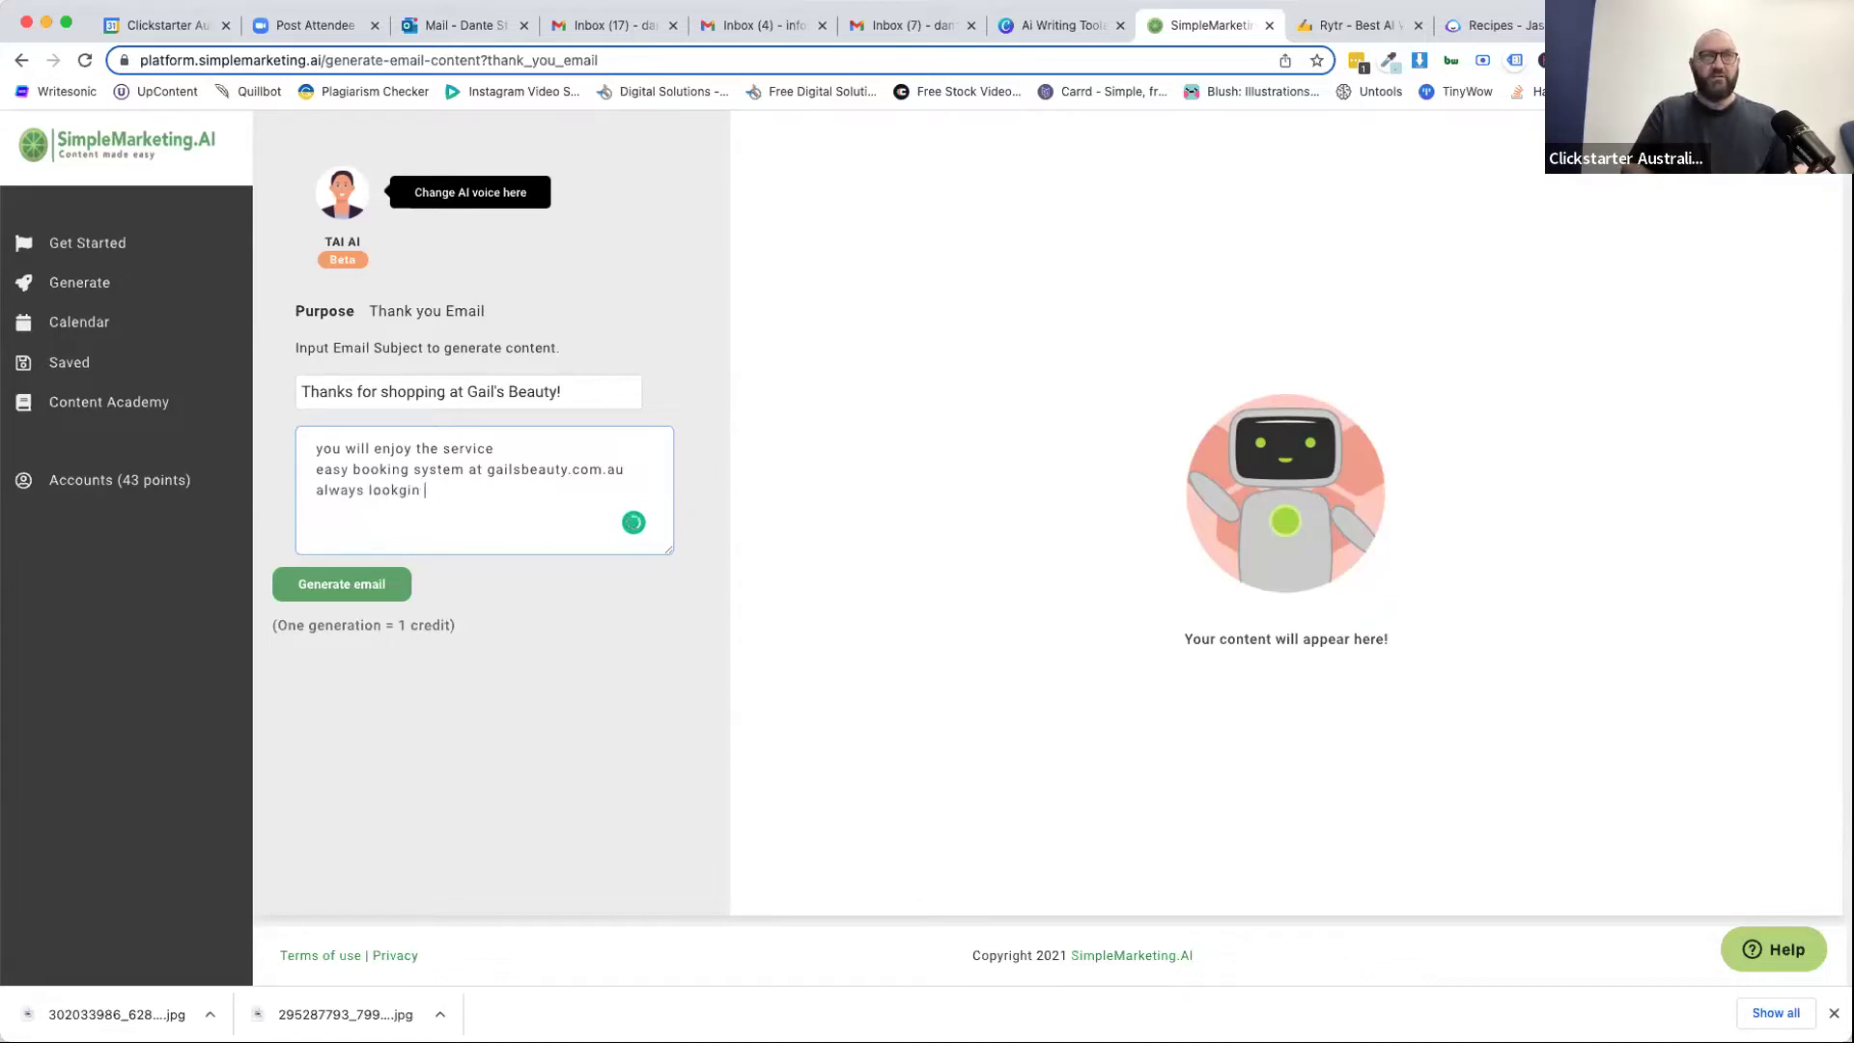
{"action": "type", "text": "or feedback"}
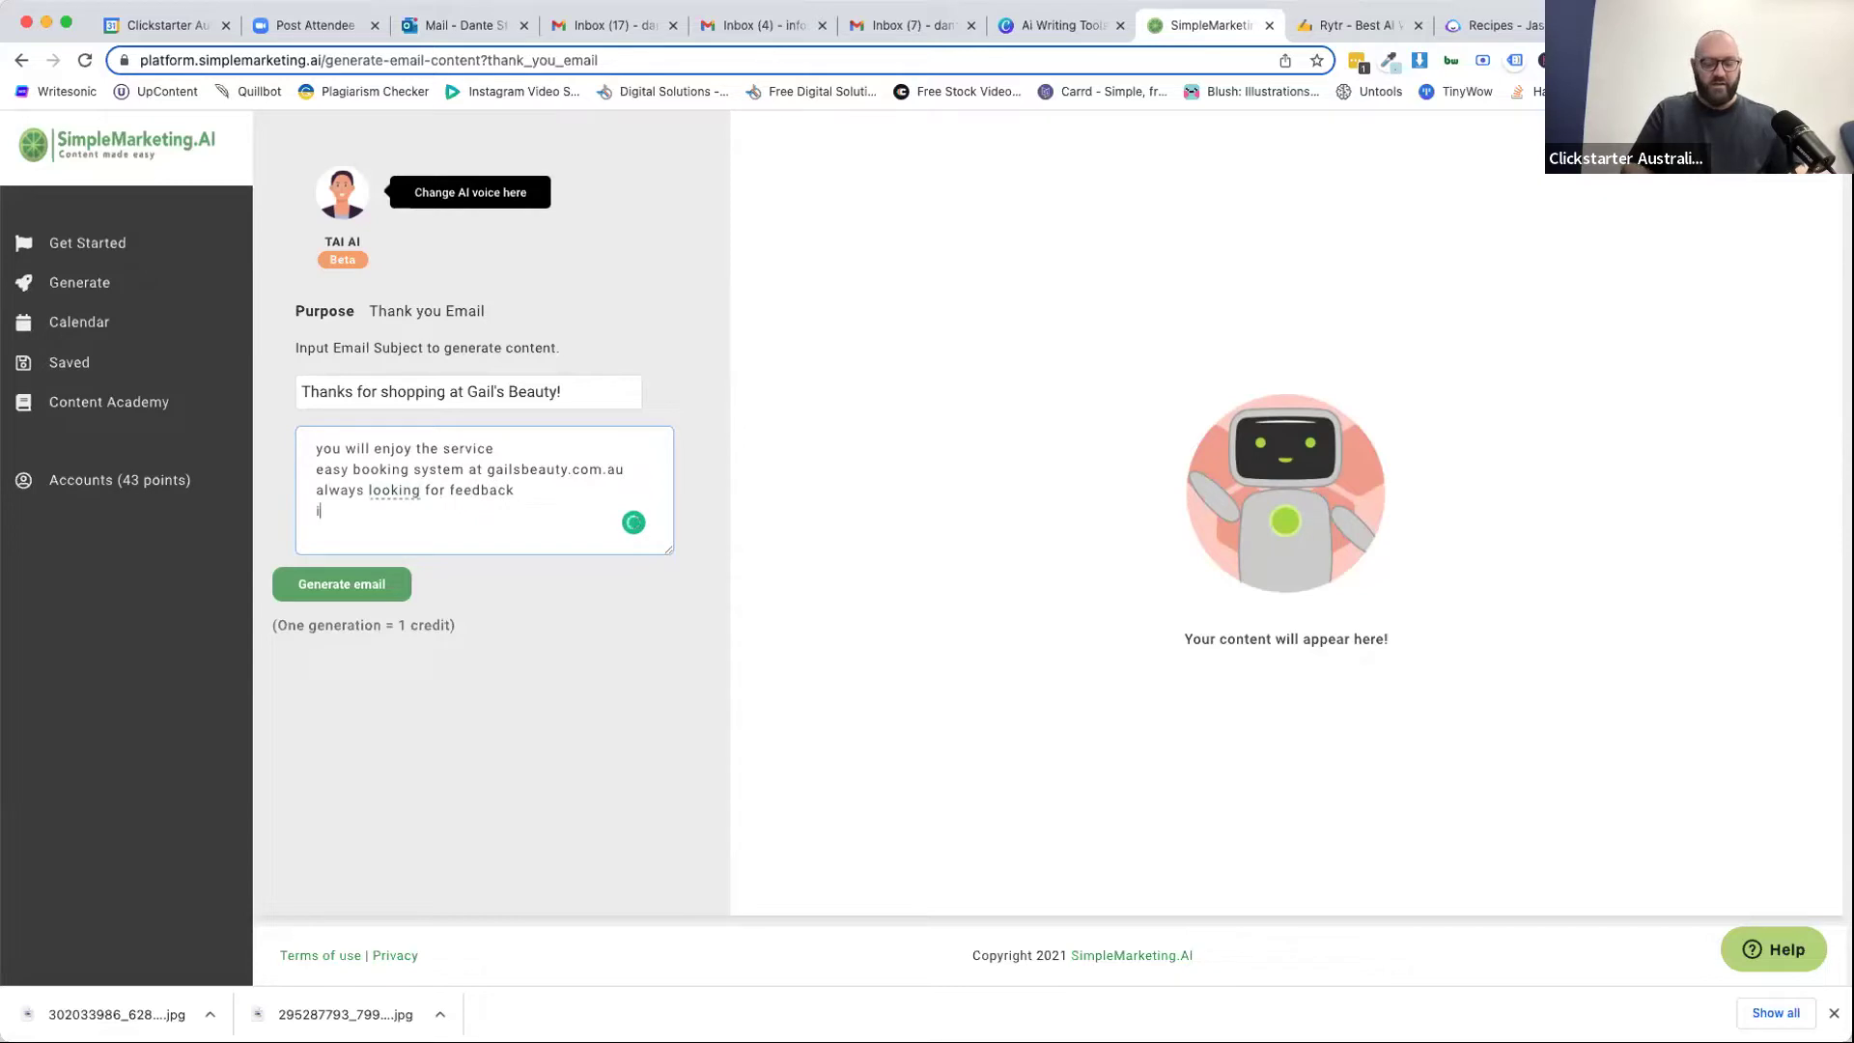
{"action": "type", "text": "if you haev "}
{"action": "type", "text": "questions, plase"}
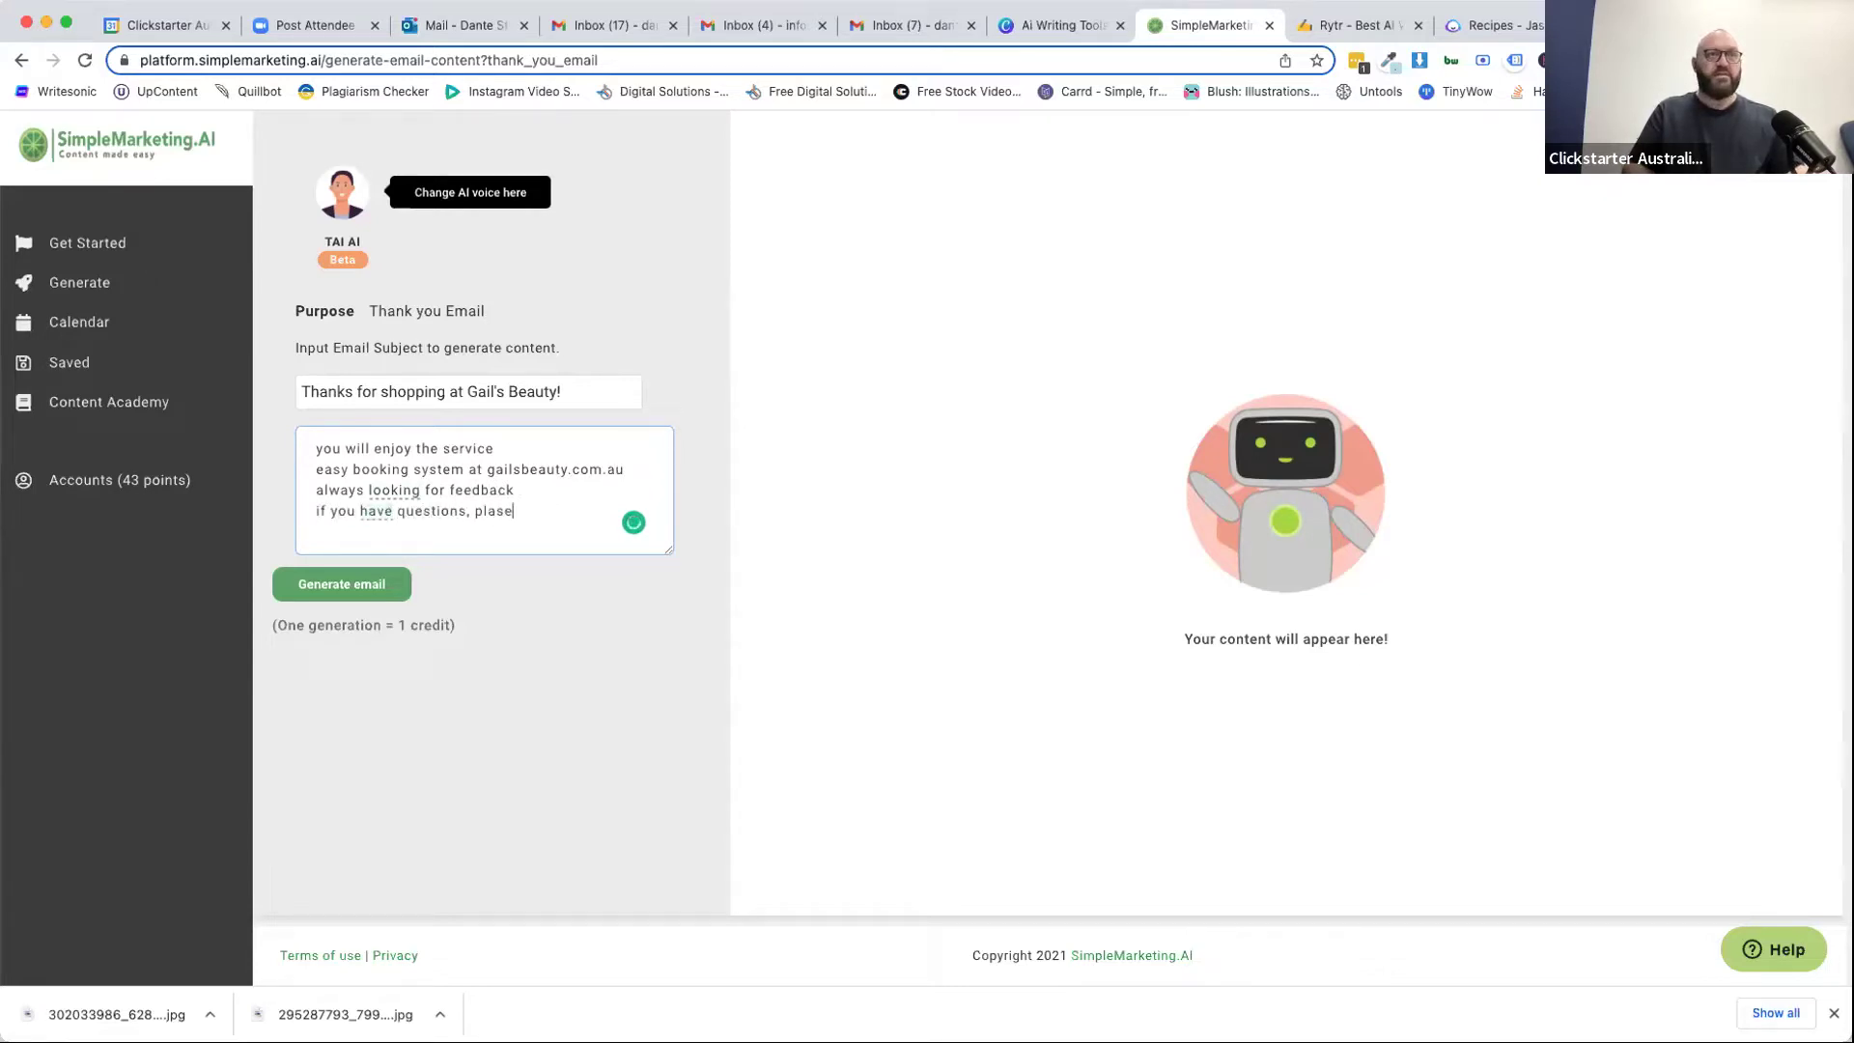
{"action": "key", "text": "BackSpace"}
{"action": "key", "text": "BackSpace"}
{"action": "key", "text": "BackSpace"}
{"action": "type", "text": "ease contact "}
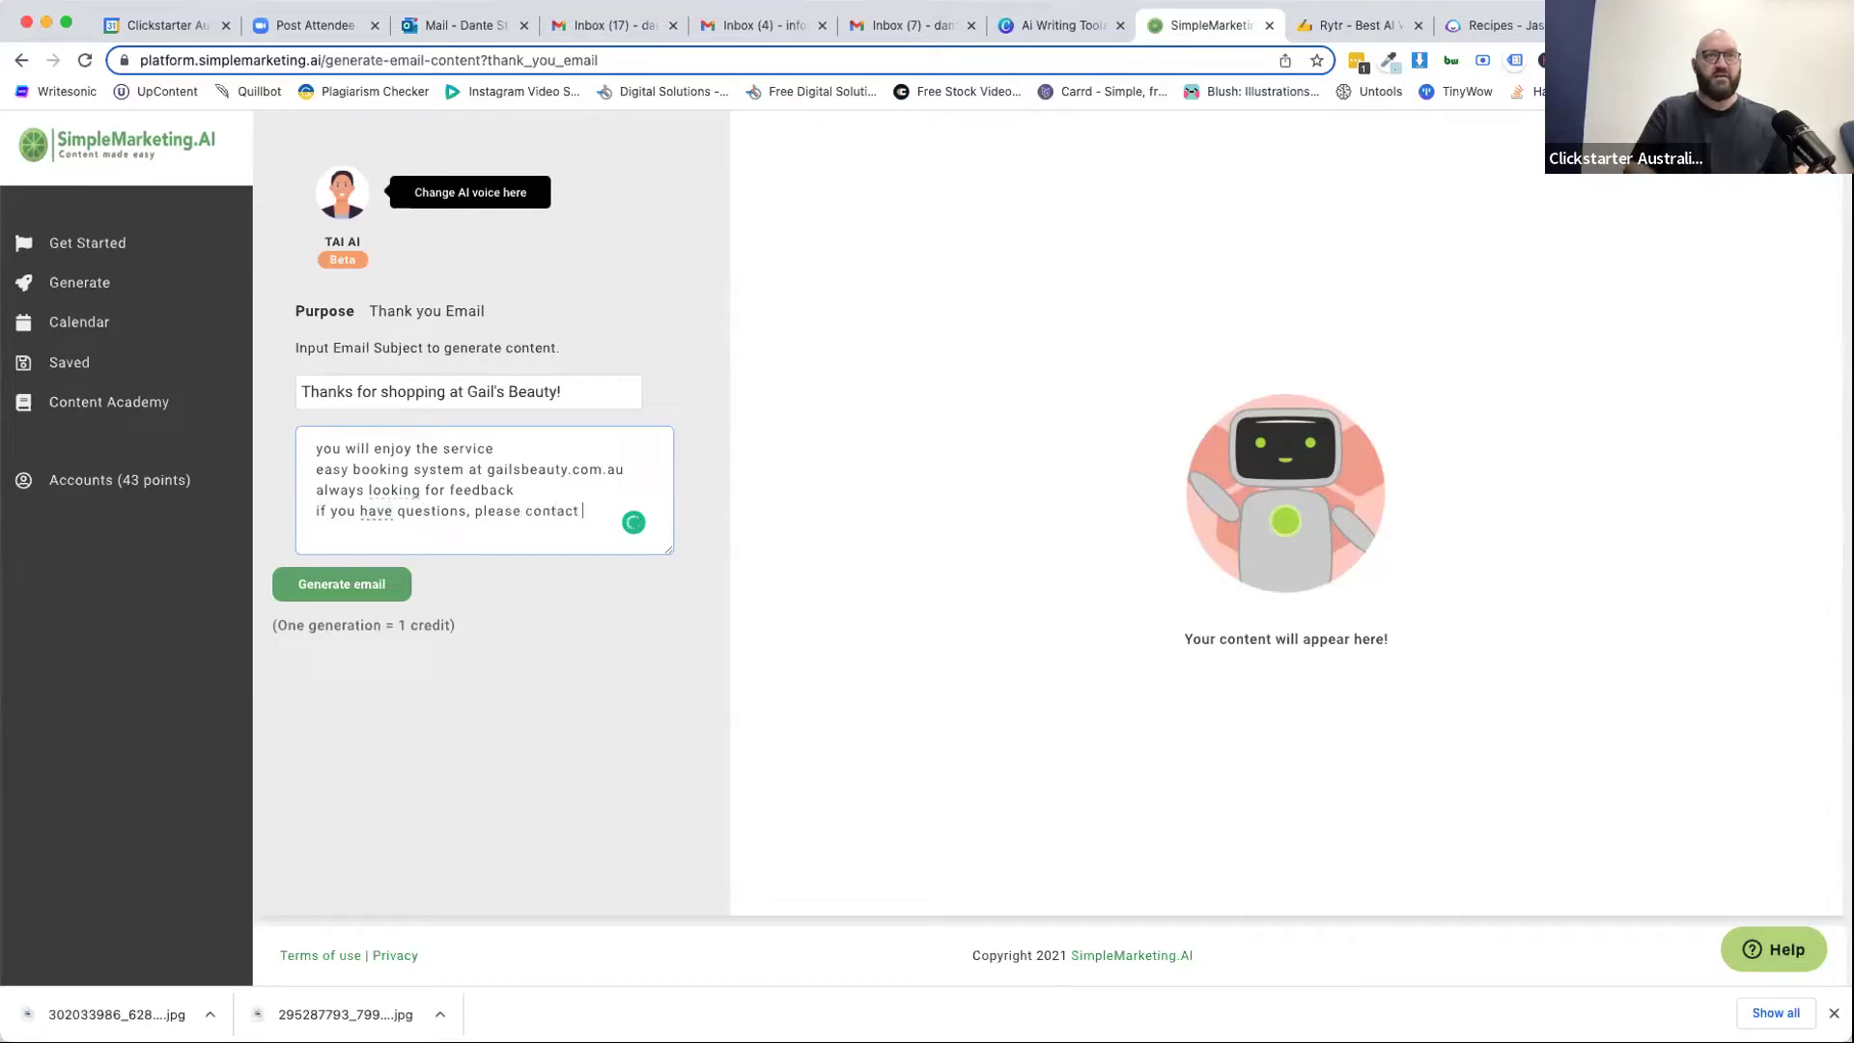
{"action": "type", "text": "us"}
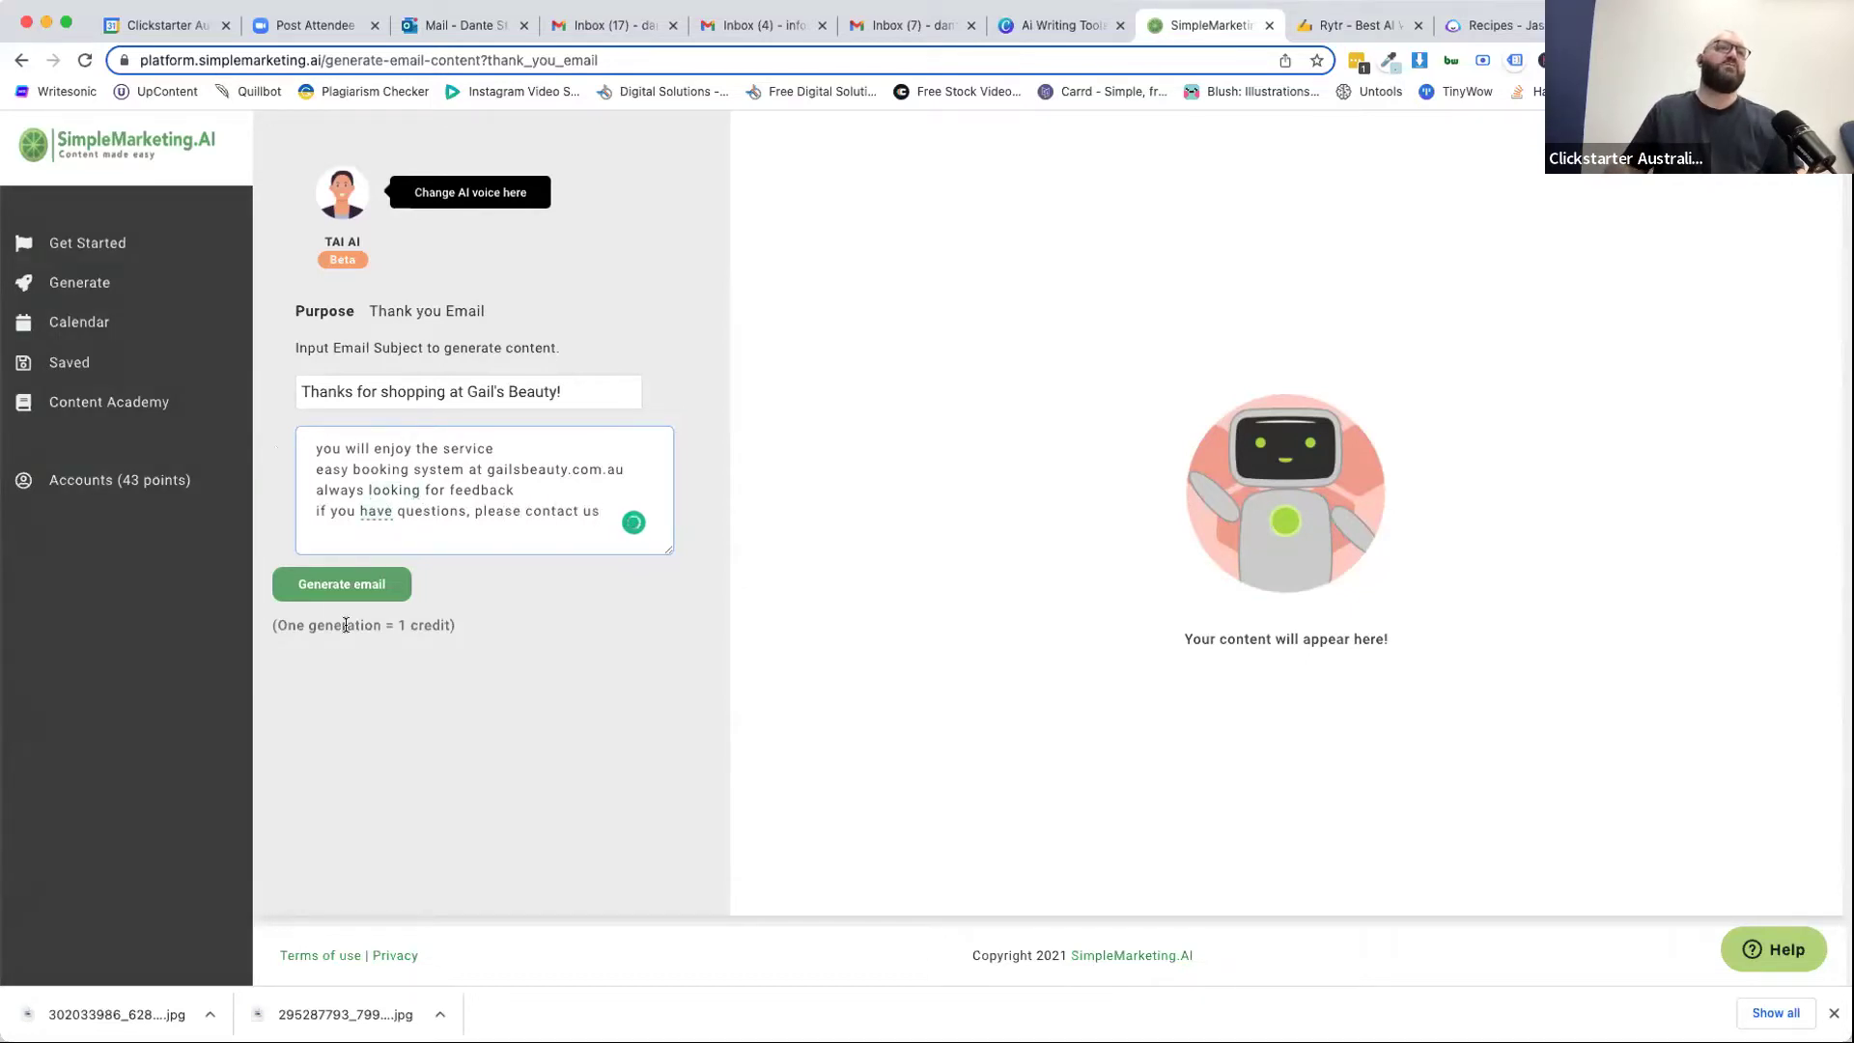
{"action": "left_click", "coordinate": [340, 586]}
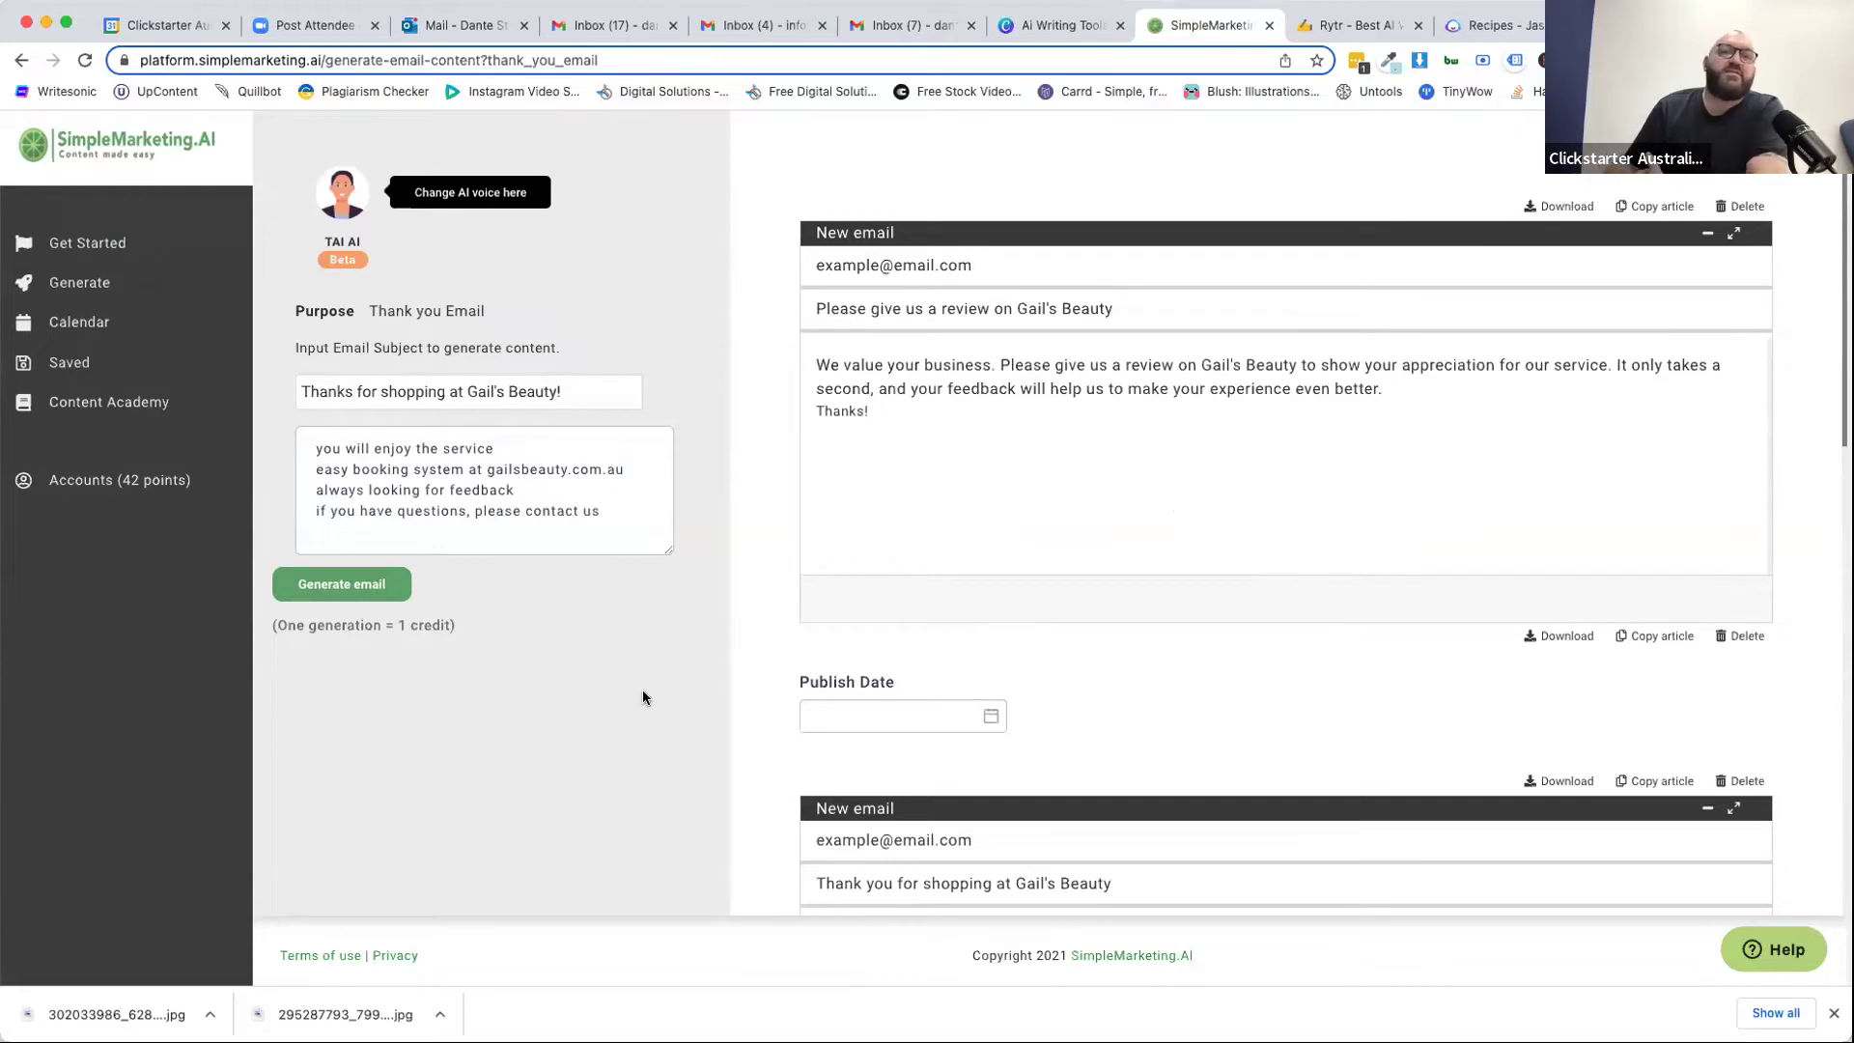
Read through the generated thank you emails, from the review request to "Better than the rest!", and judge their wording.
{"action": "scroll", "coordinate": [755, 624], "scroll_direction": "down", "scroll_amount": 5}
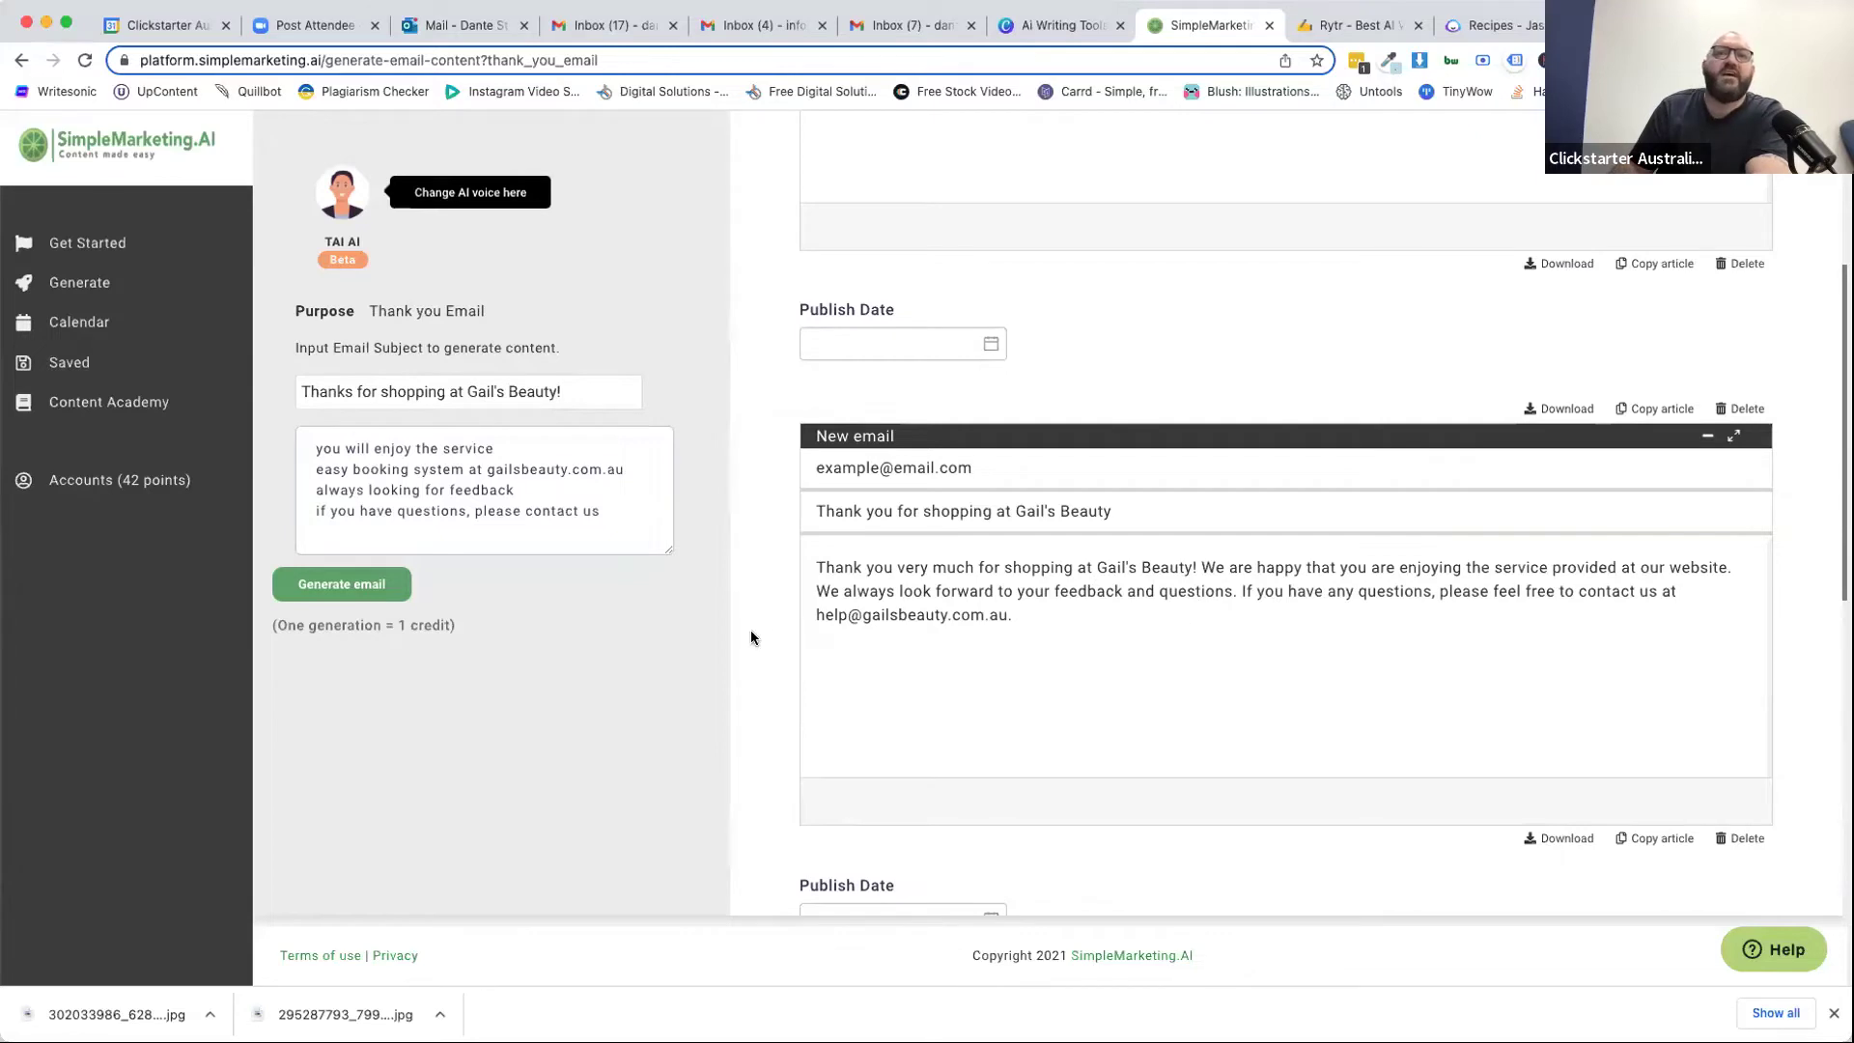
{"action": "scroll", "coordinate": [1046, 697], "scroll_direction": "down", "scroll_amount": 5}
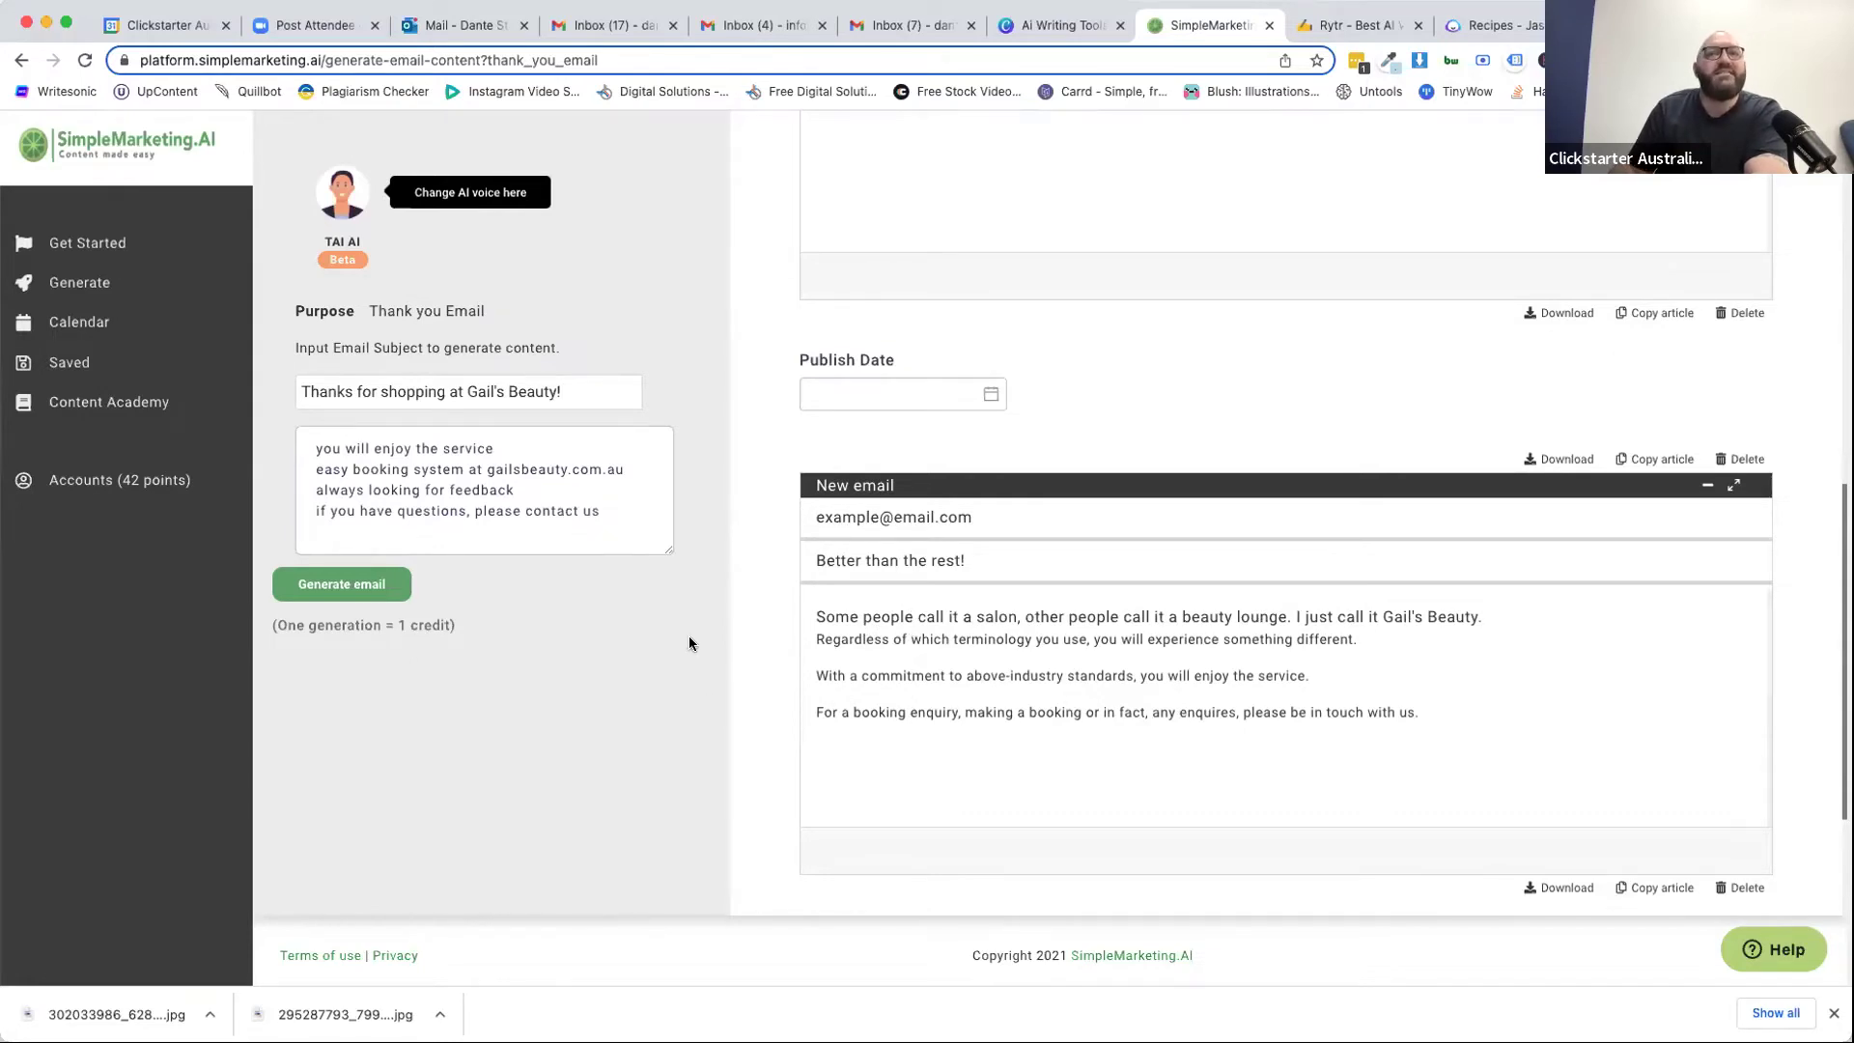
{"action": "scroll", "coordinate": [755, 682], "scroll_direction": "down", "scroll_amount": 2}
{"action": "scroll", "coordinate": [755, 689], "scroll_direction": "down", "scroll_amount": 1}
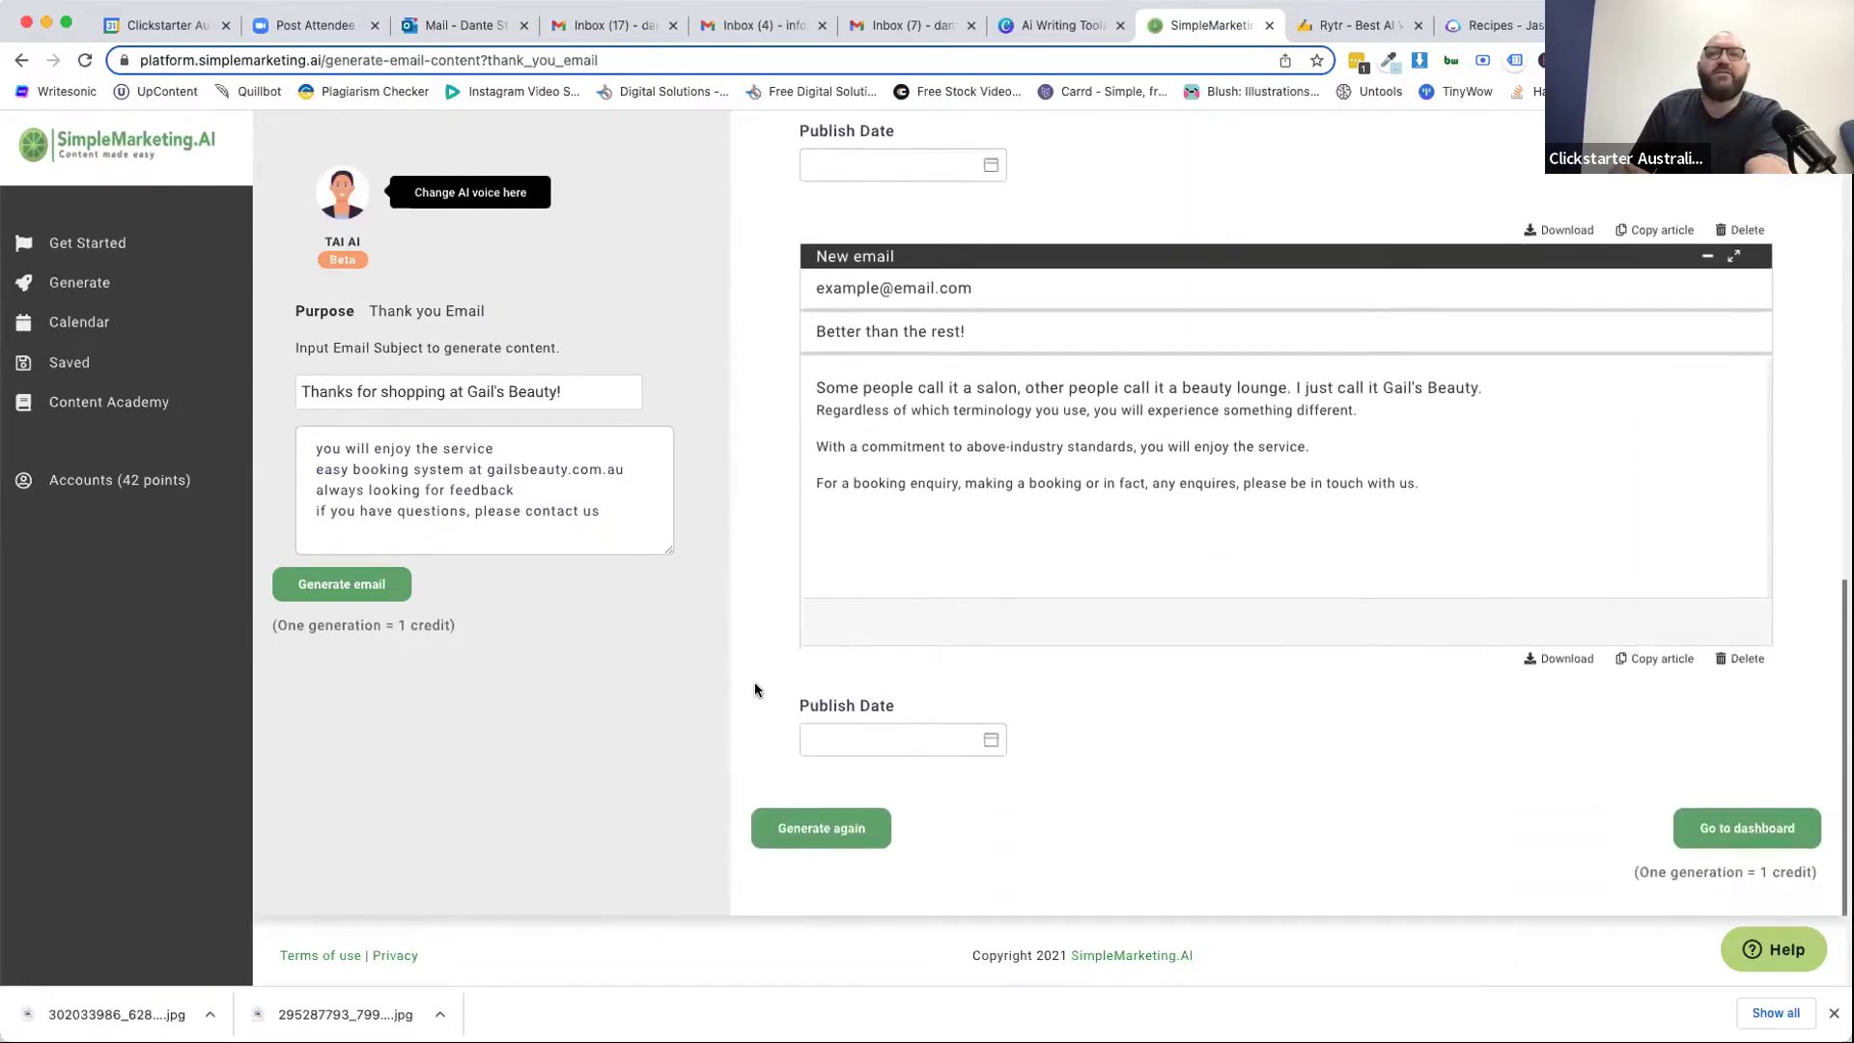
{"action": "scroll", "coordinate": [755, 686], "scroll_direction": "up", "scroll_amount": 2}
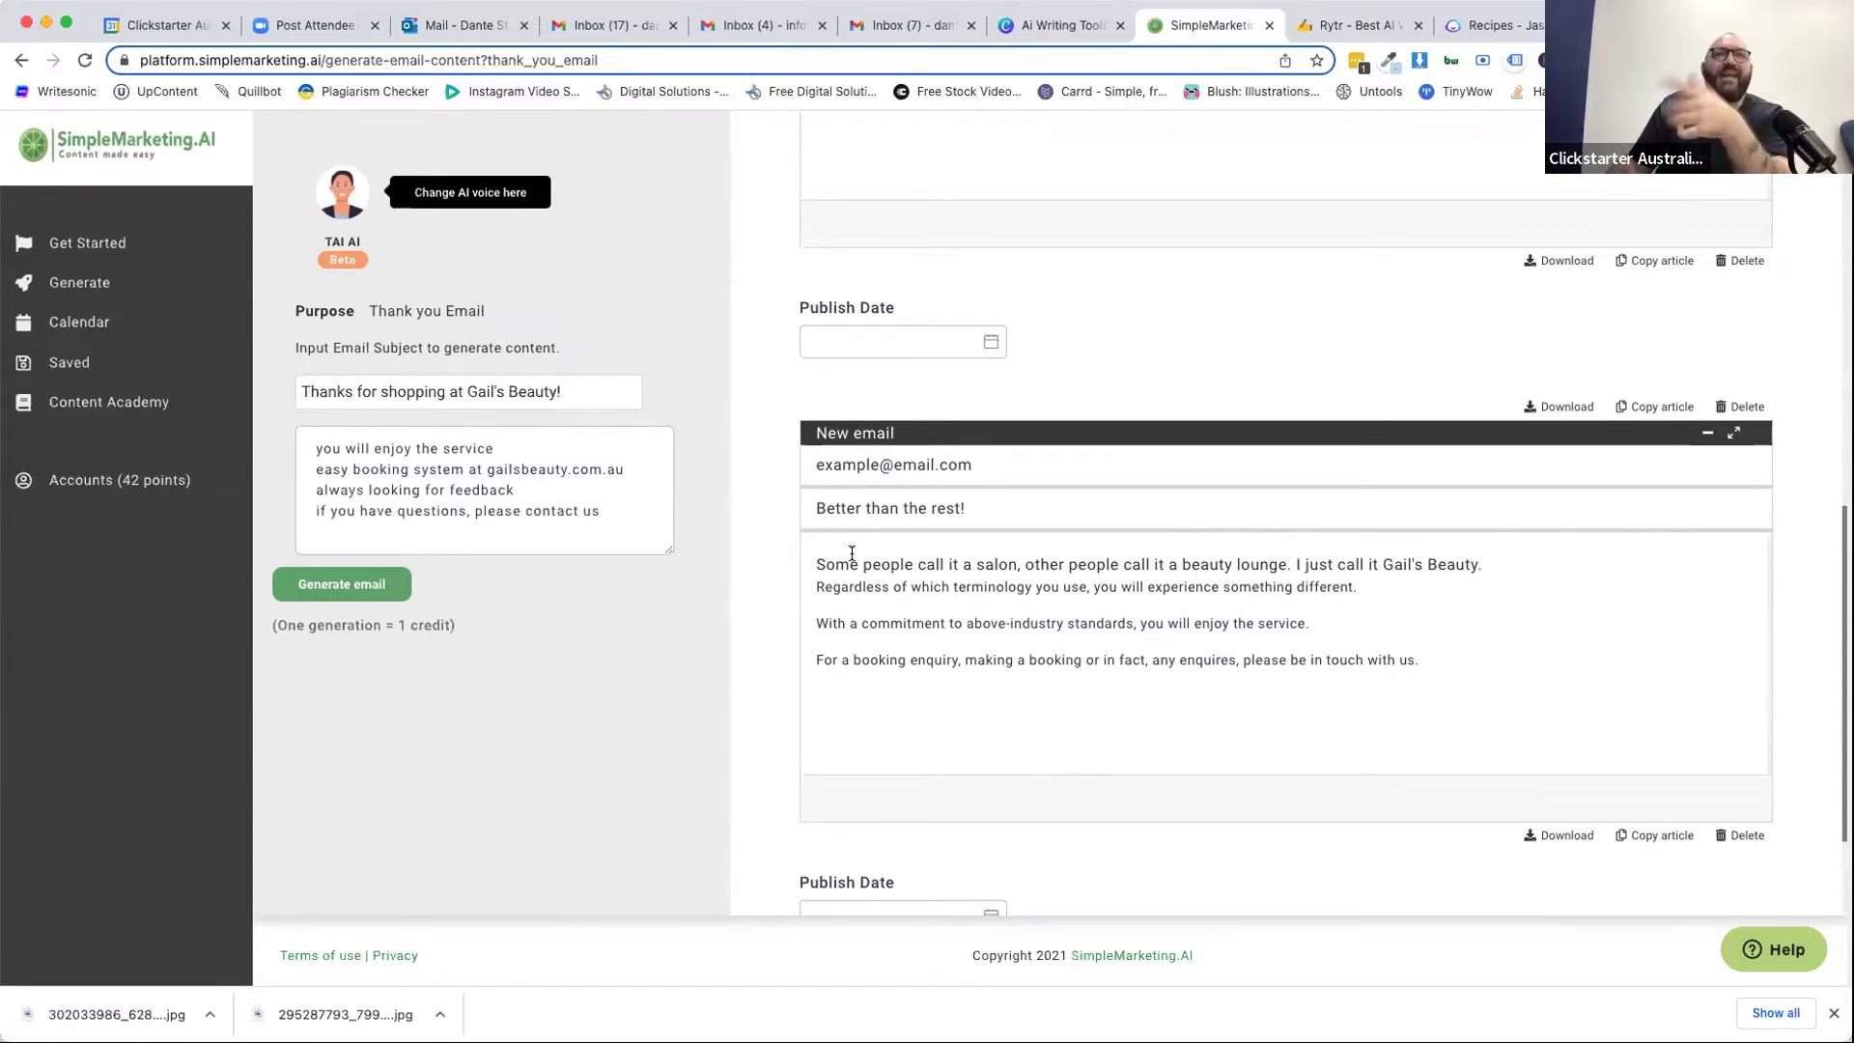
{"action": "mouse_move", "coordinate": [27, 488]}
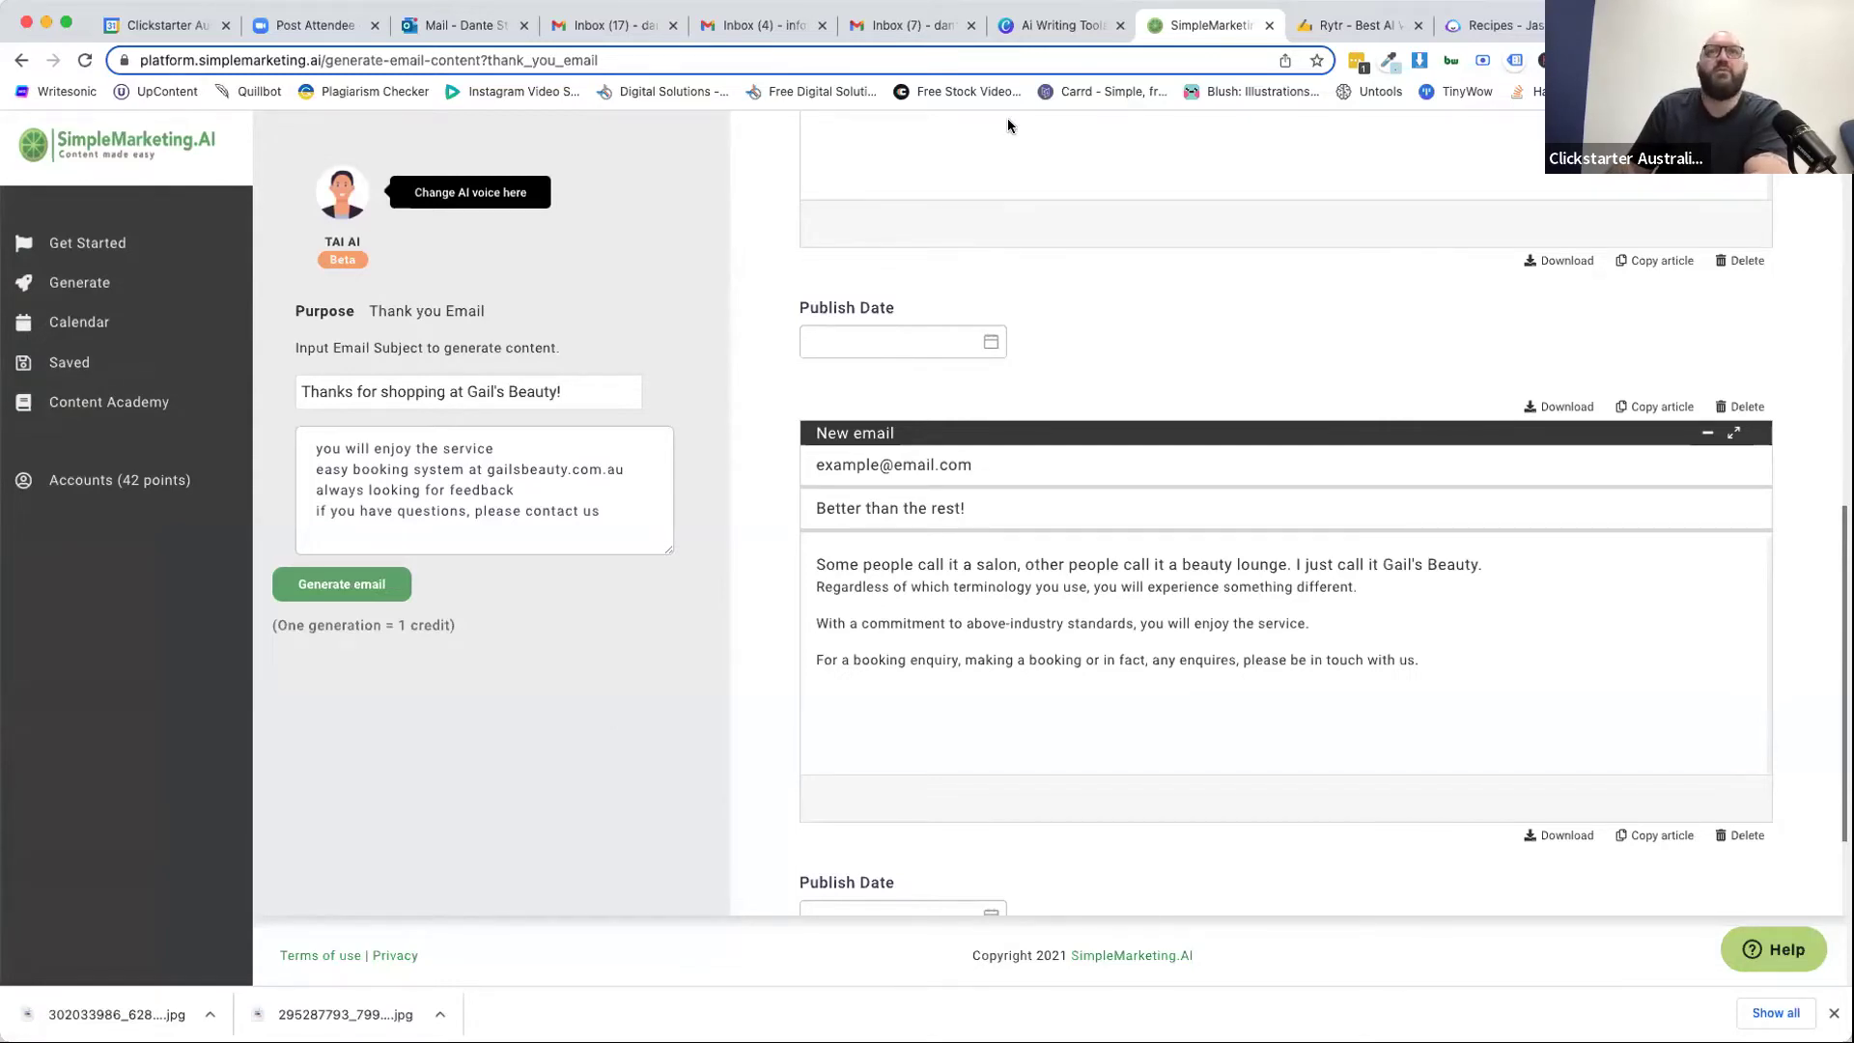
Switch to the "Ai Writing Tools" design in Canva, find the pricing plans on page 21, and present it full screen.
{"action": "left_click", "coordinate": [1047, 25]}
{"action": "scroll", "coordinate": [1430, 628], "scroll_direction": "down", "scroll_amount": 5}
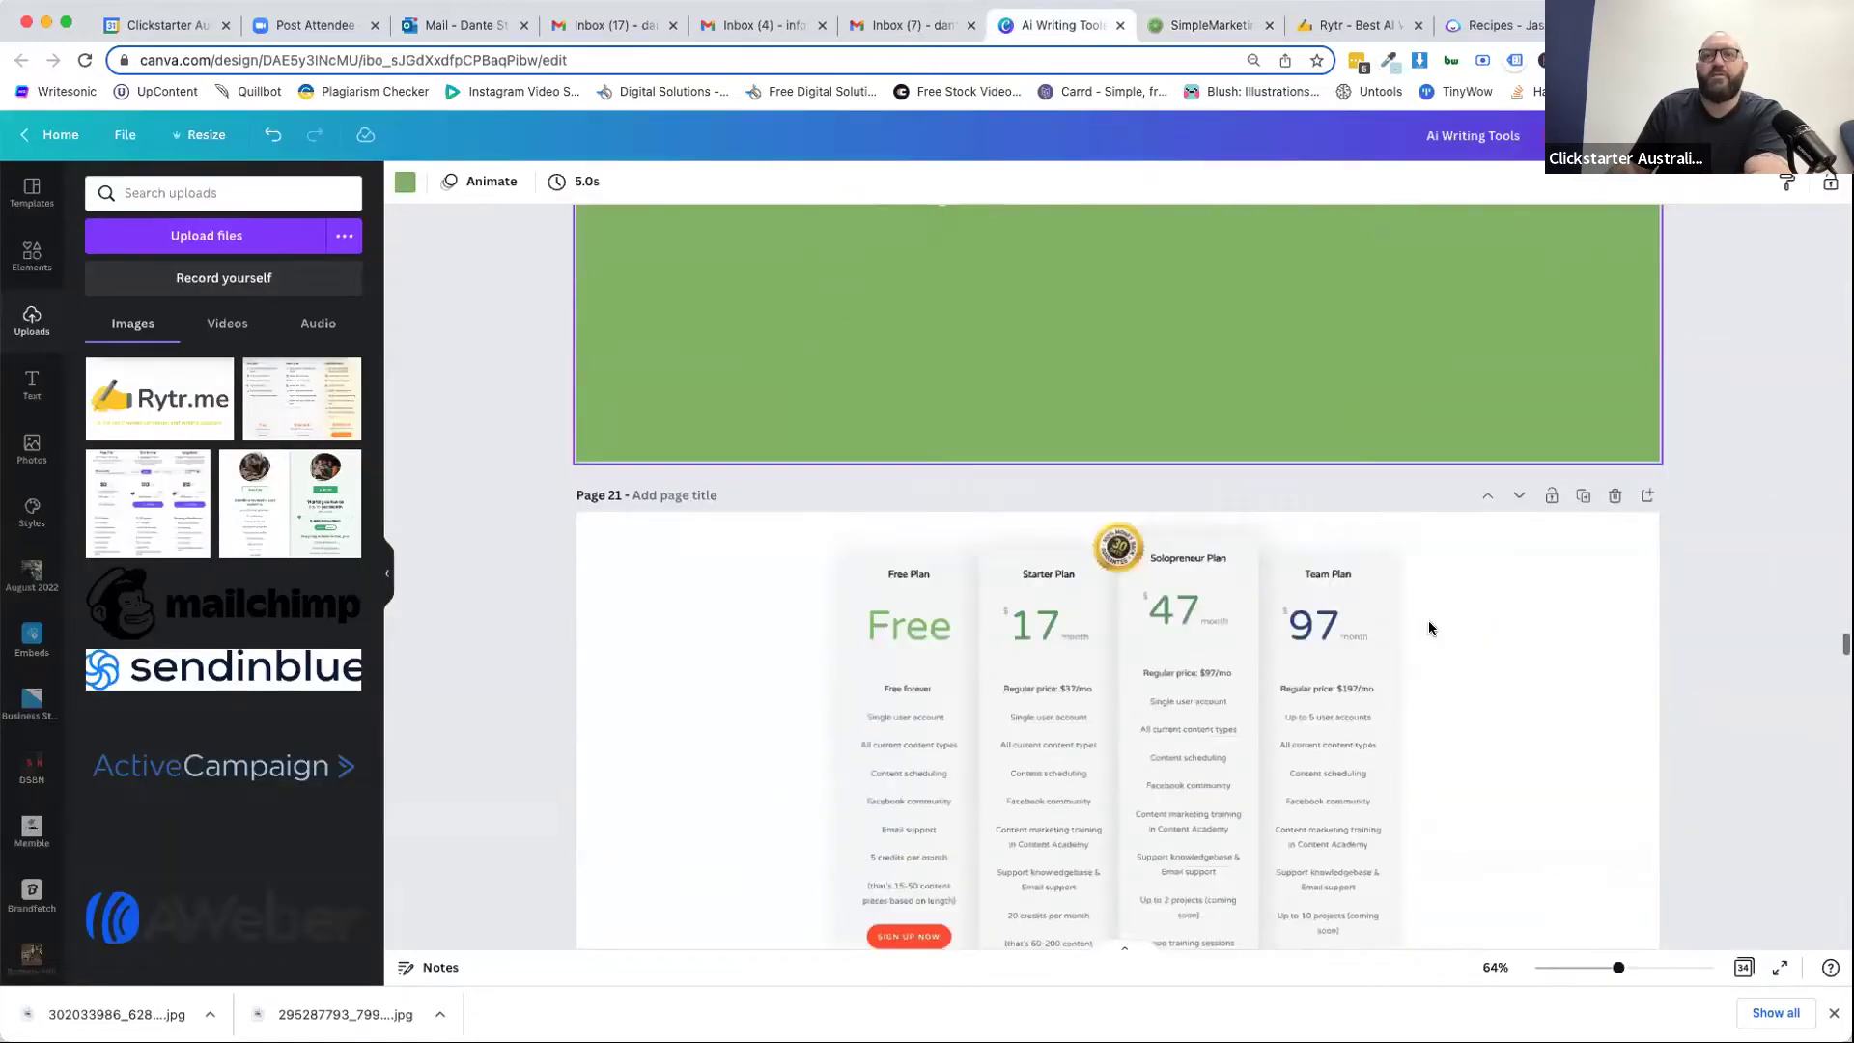
{"action": "scroll", "coordinate": [1429, 628], "scroll_direction": "down", "scroll_amount": 6}
{"action": "scroll", "coordinate": [1427, 621], "scroll_direction": "up", "scroll_amount": 4}
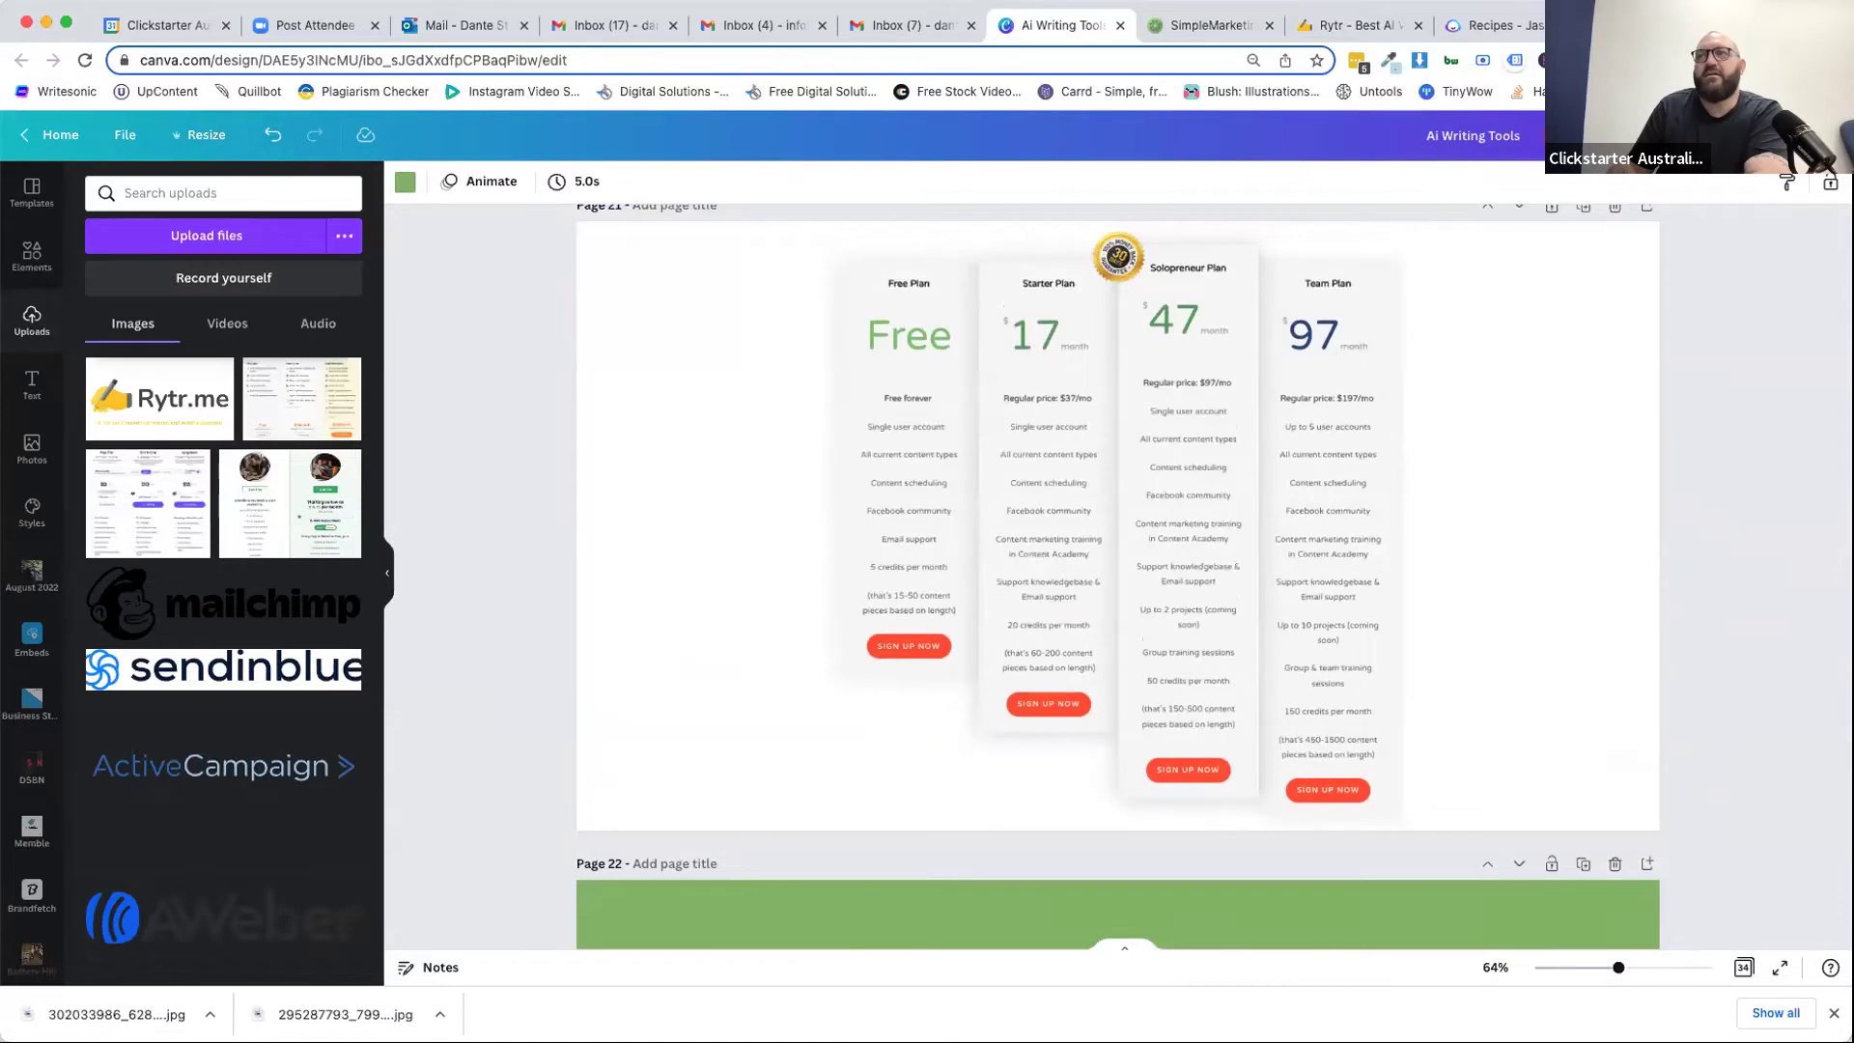
{"action": "left_click", "coordinate": [1610, 281]}
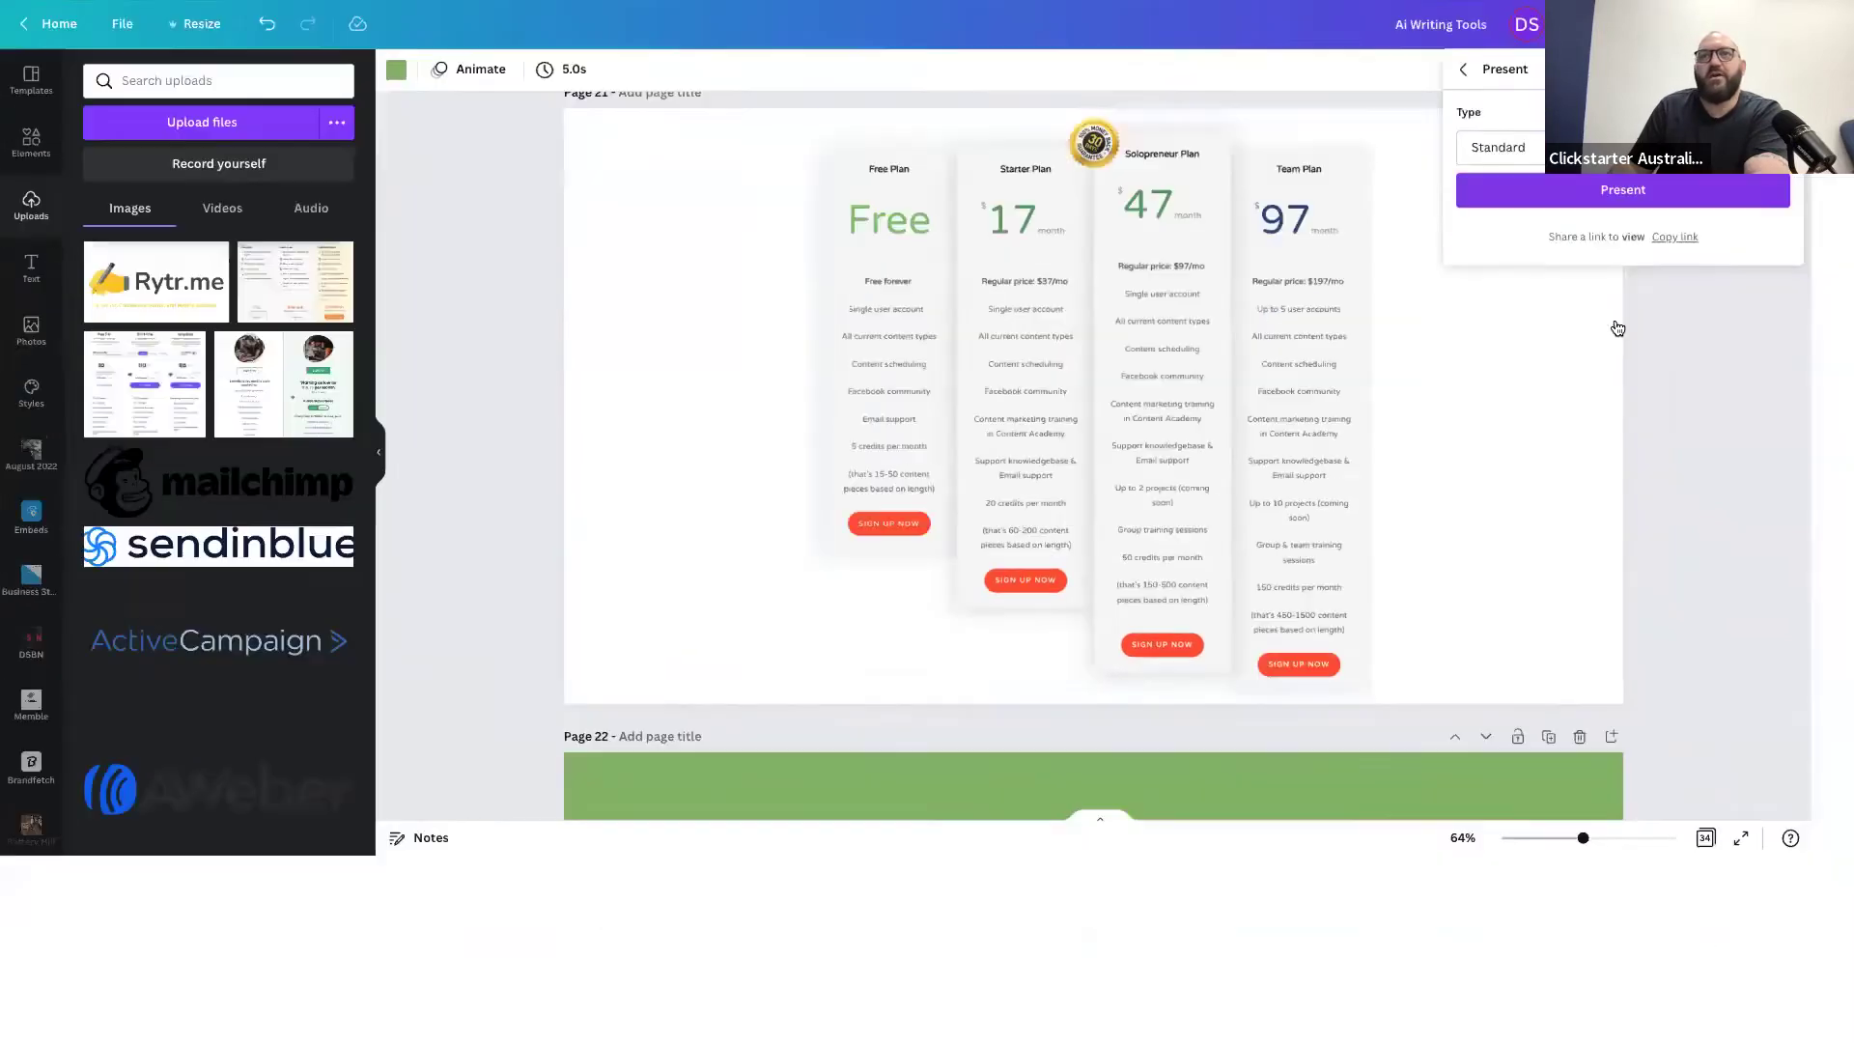
{"action": "left_click", "coordinate": [1623, 190]}
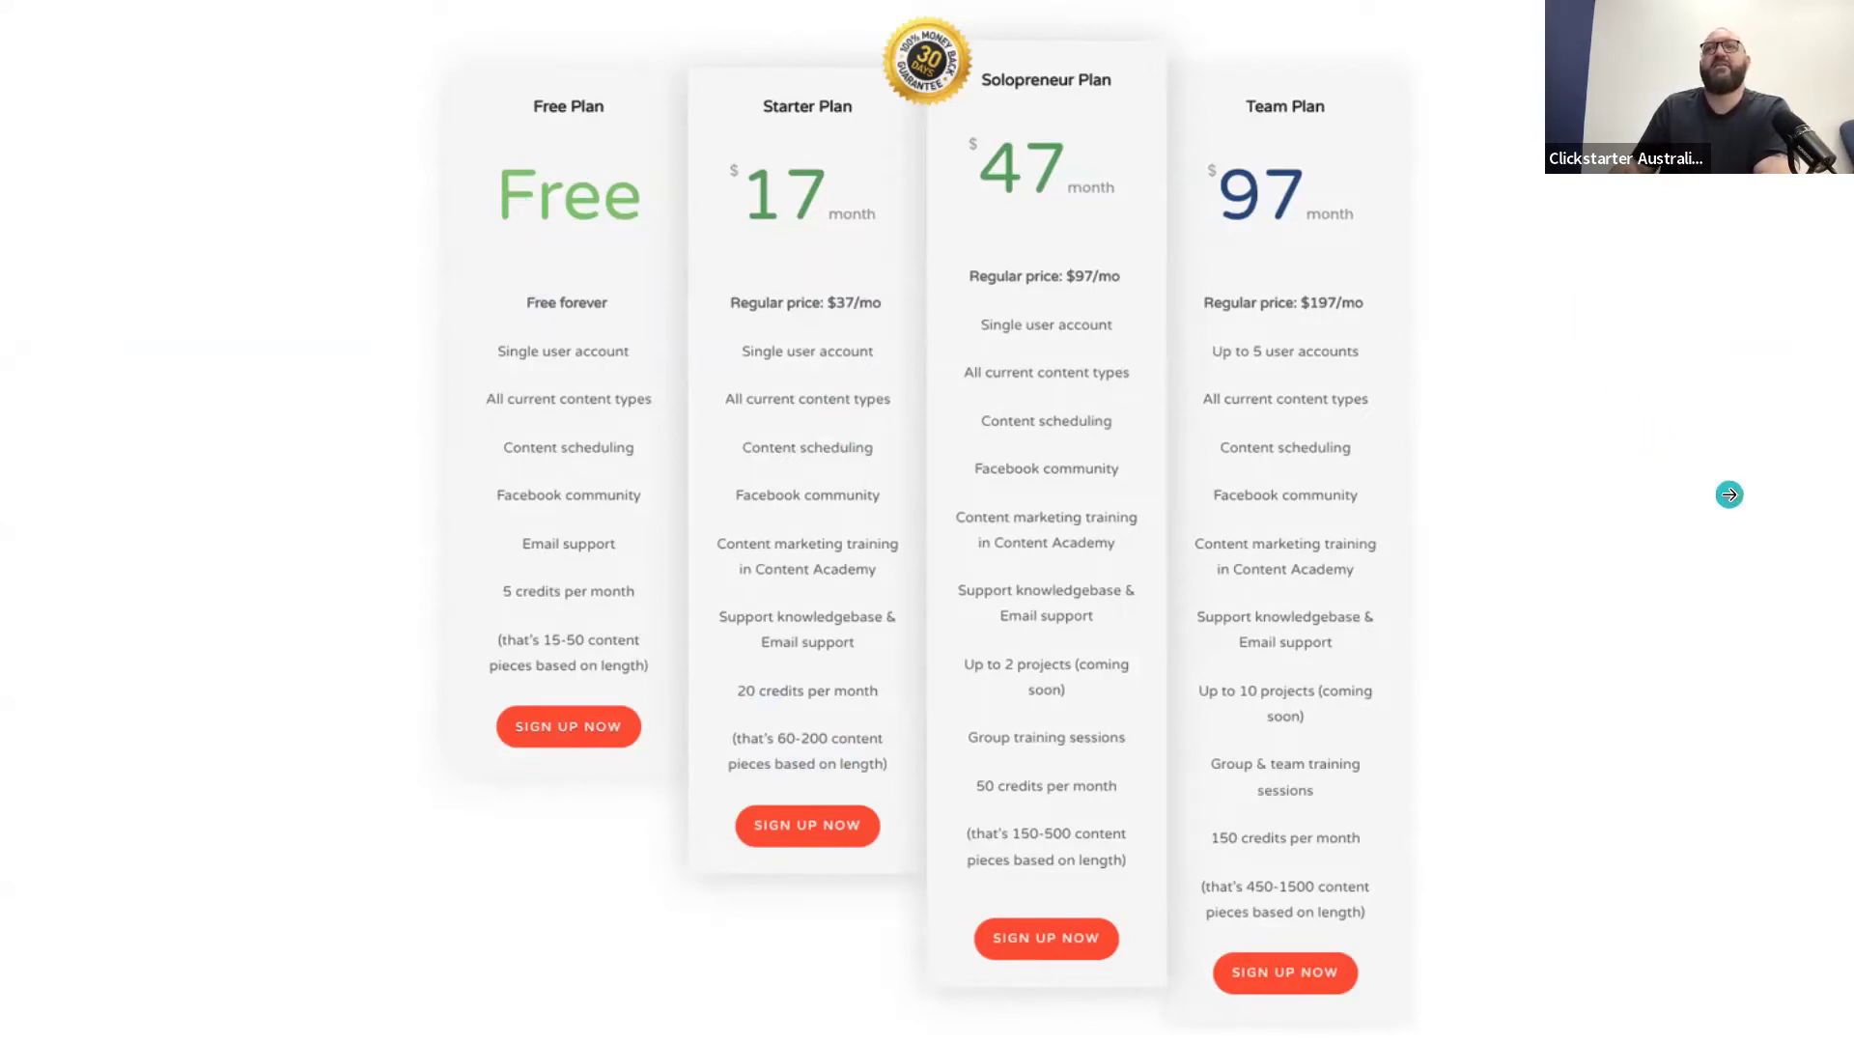
Advance the presentation past the pricing plans to the Jasper slide.
{"action": "left_click", "coordinate": [1750, 514]}
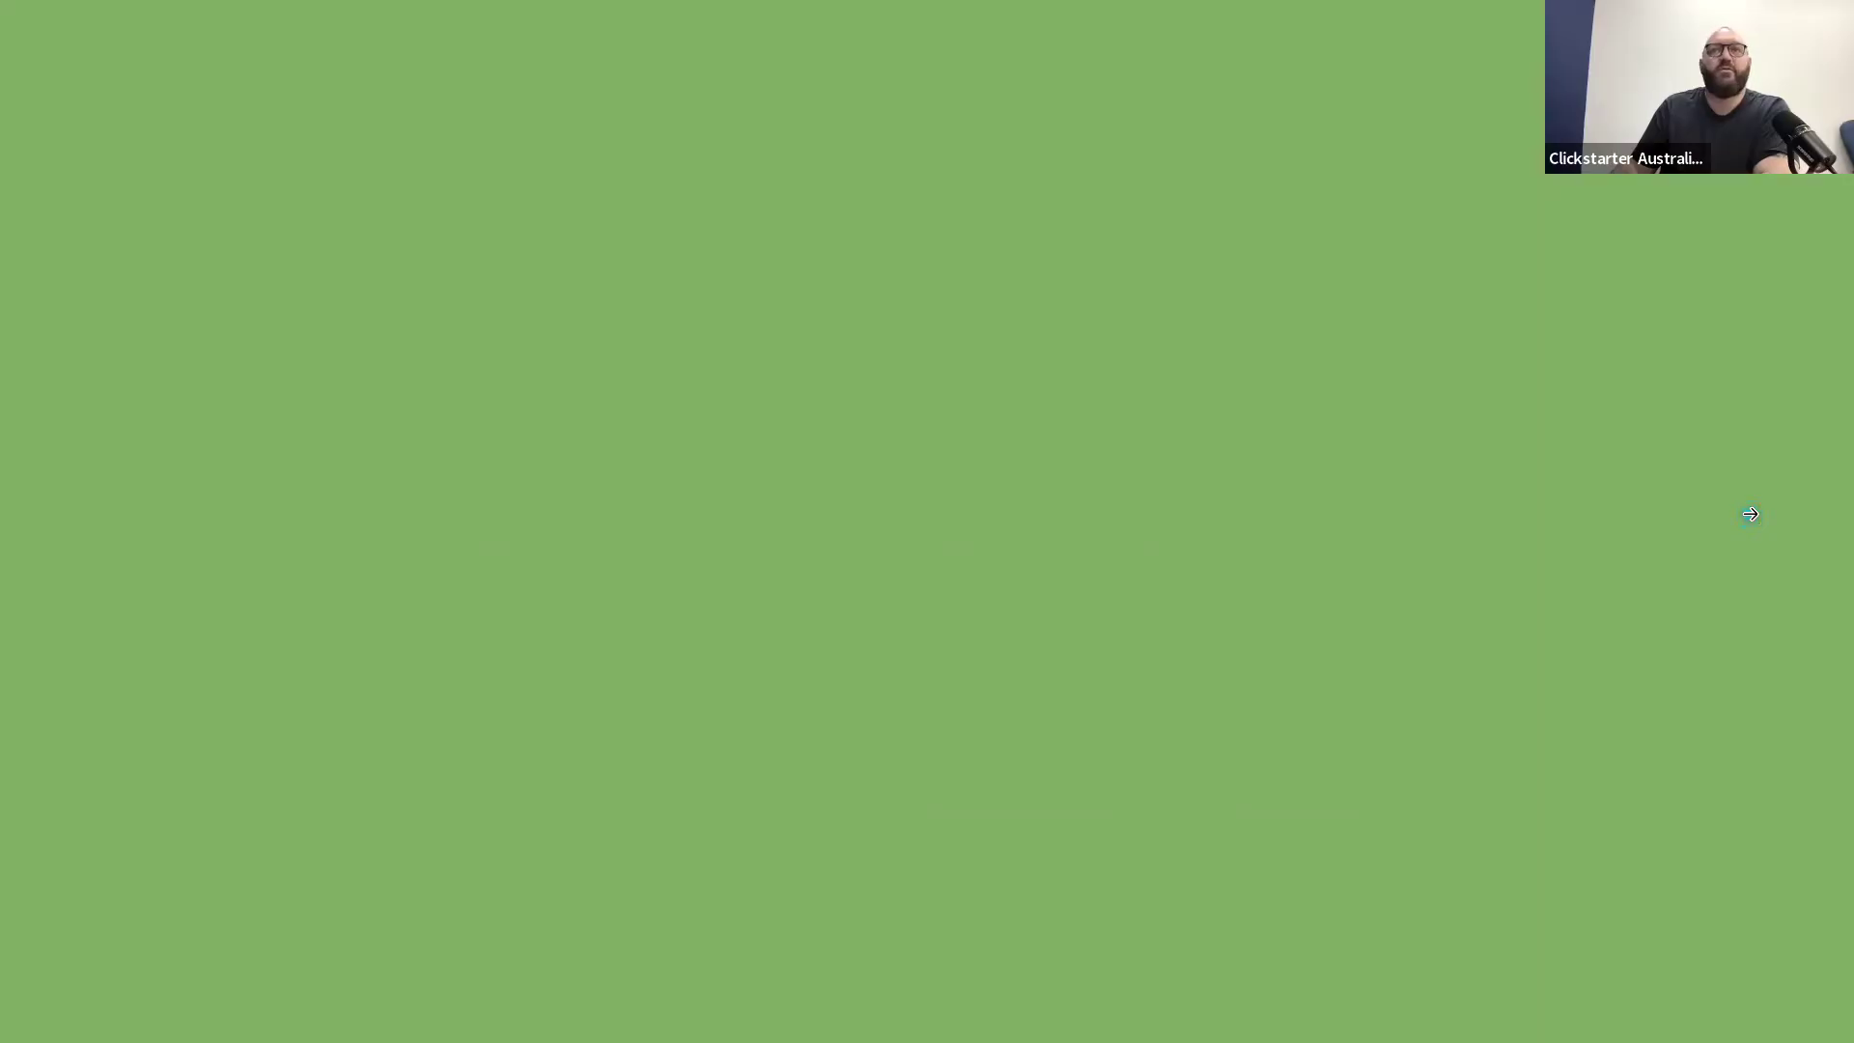
{"action": "left_click", "coordinate": [1750, 514]}
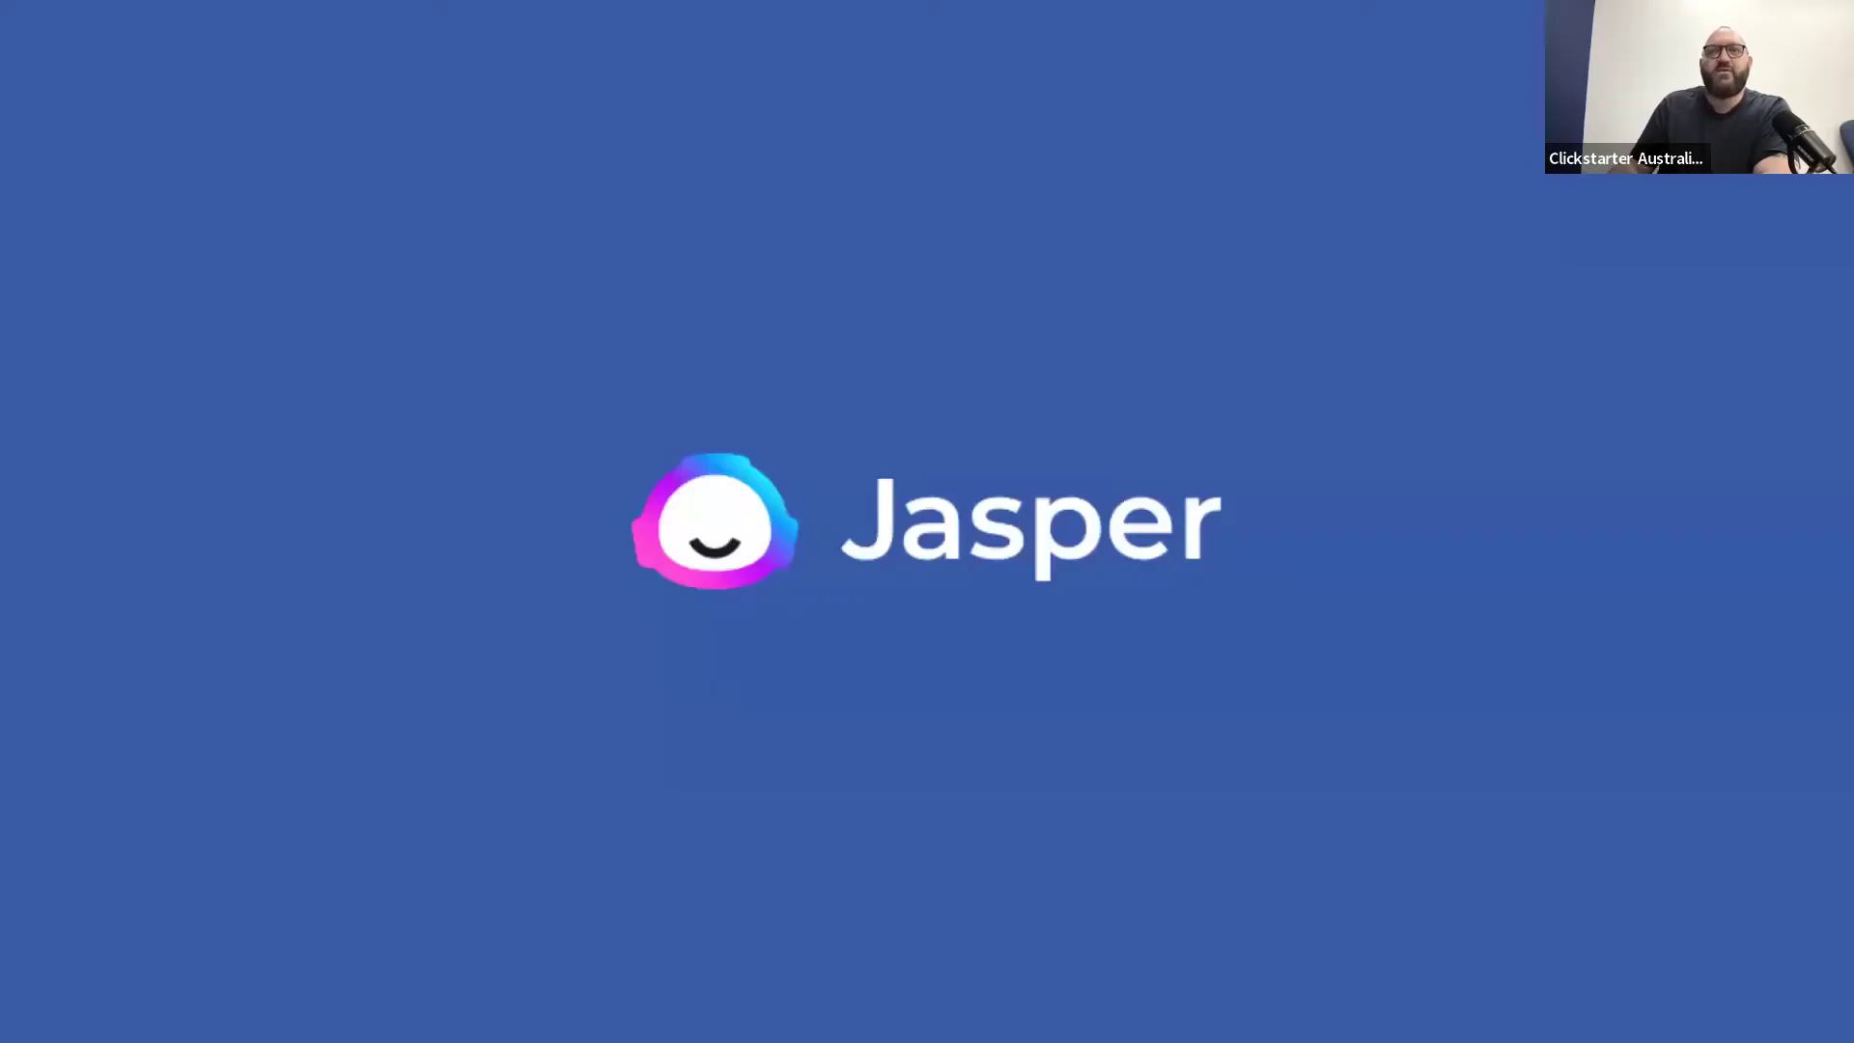
{"action": "left_click", "coordinate": [1750, 513]}
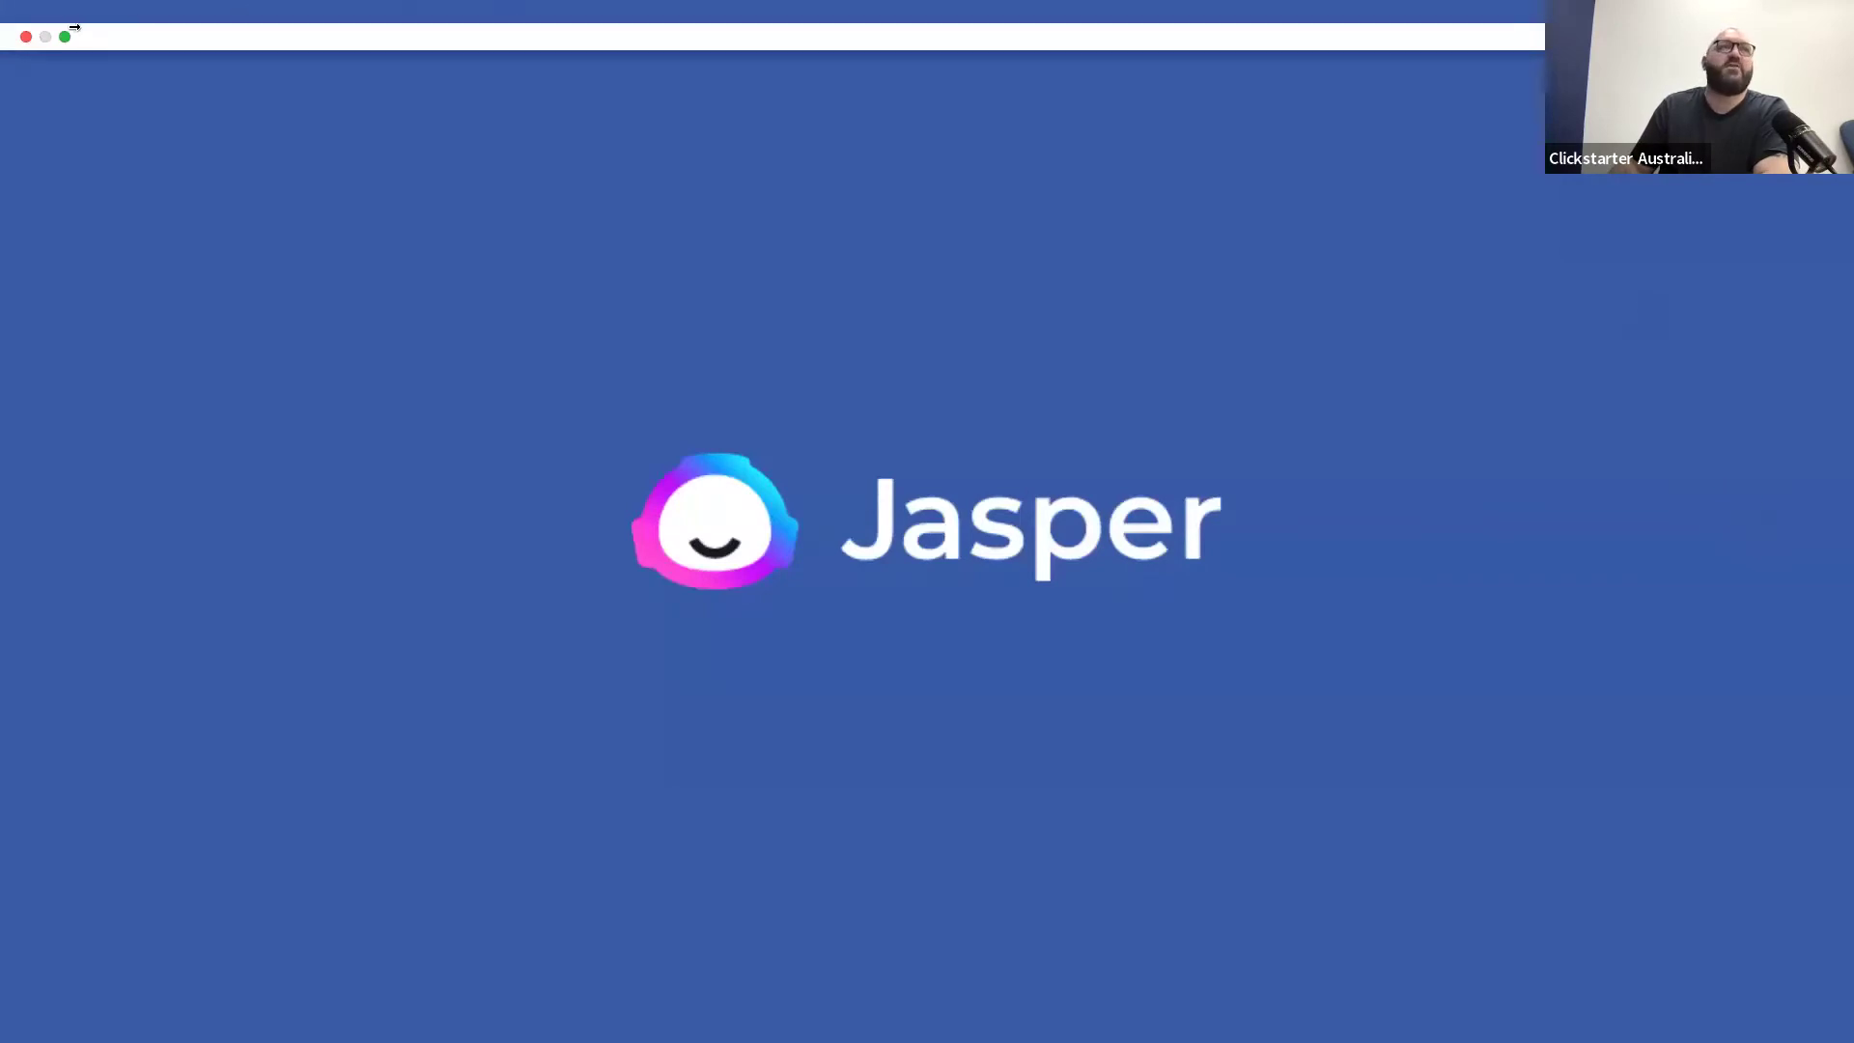
Exit the full-screen presentation and switch to Jasper to look through its featured recipes, from Cold Email to the non-fiction book outline.
{"action": "left_click", "coordinate": [64, 37]}
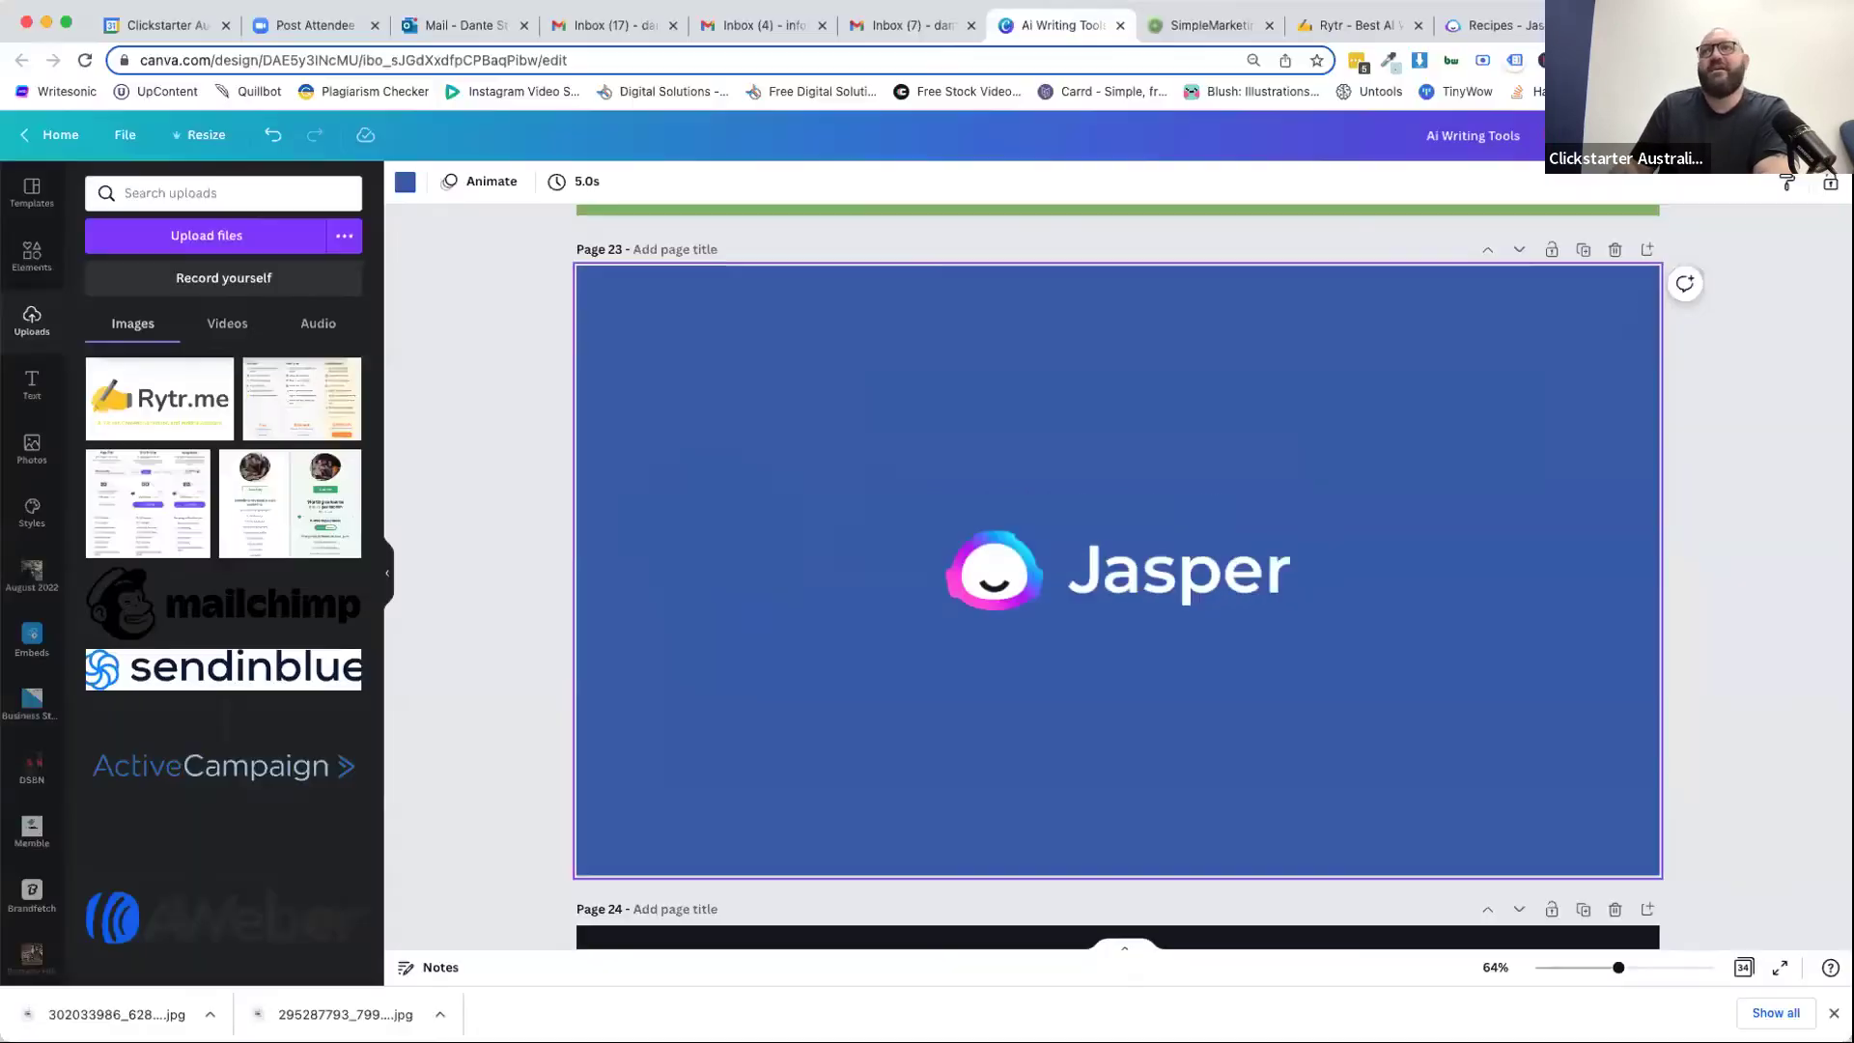
{"action": "left_click", "coordinate": [1488, 25]}
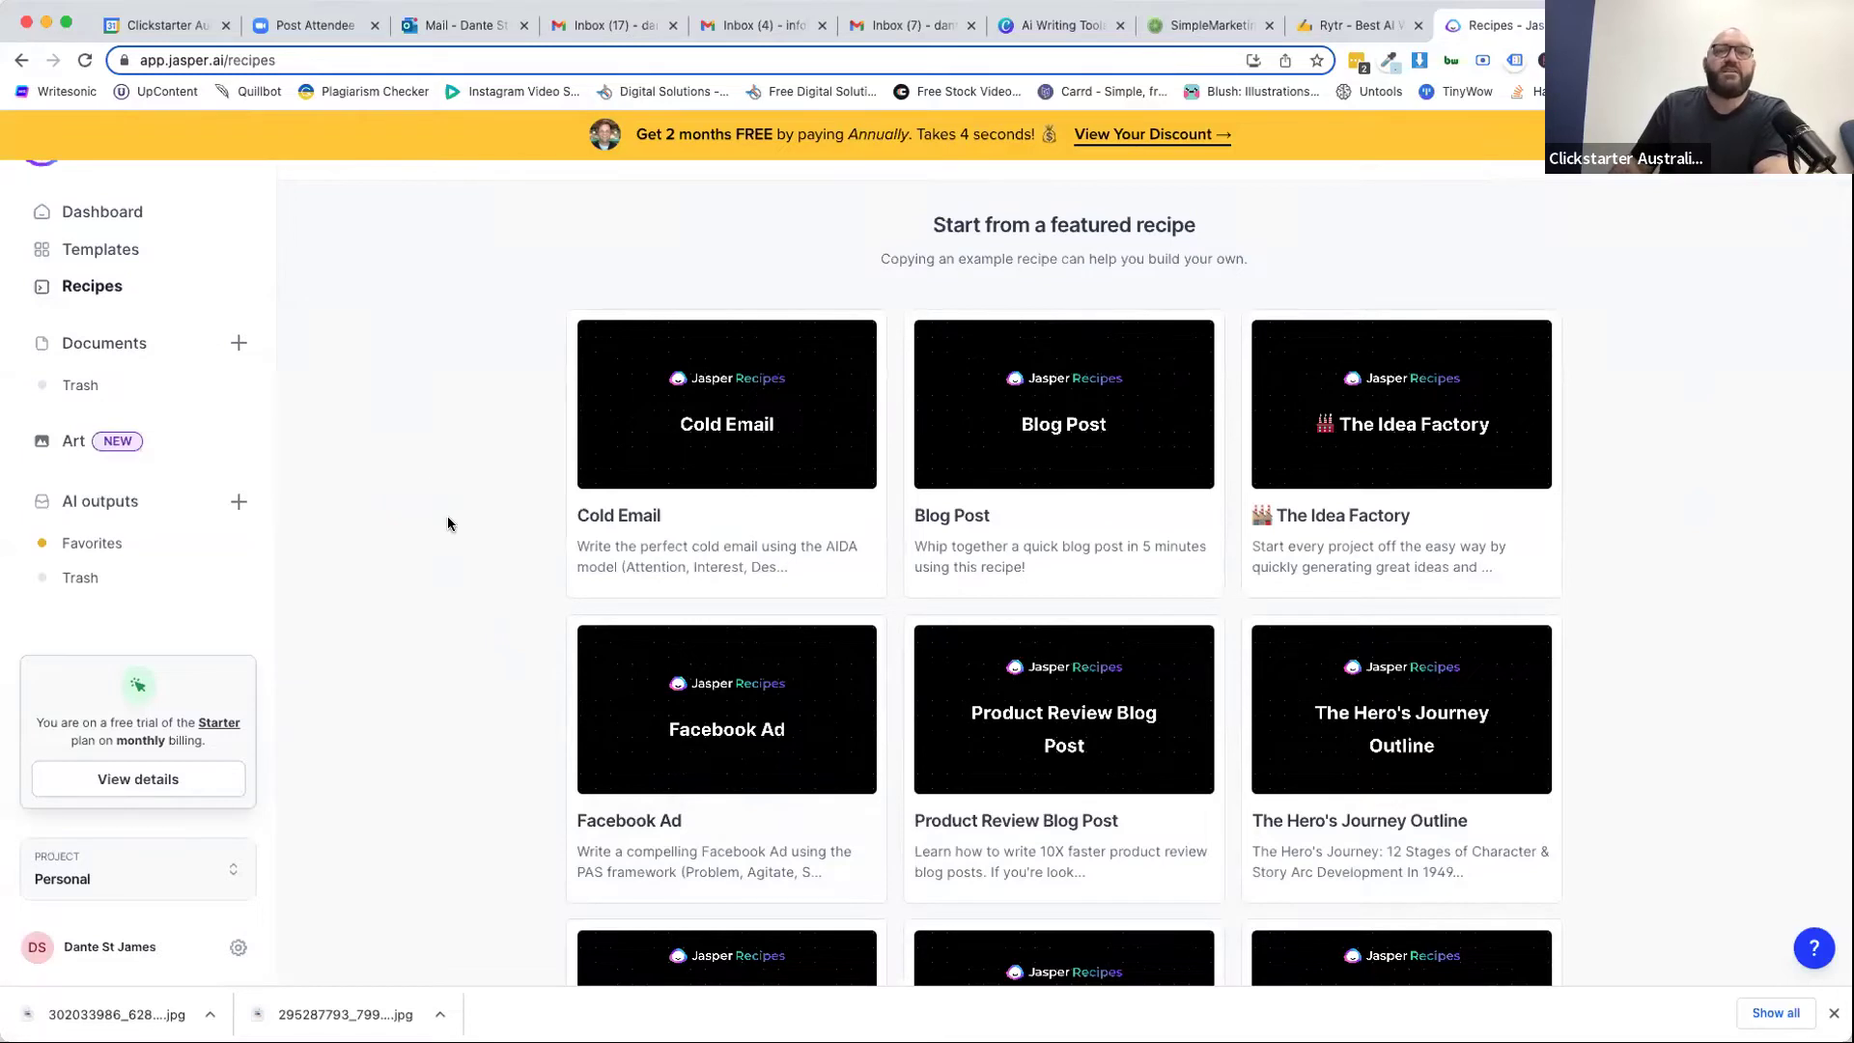
{"action": "scroll", "coordinate": [448, 523], "scroll_direction": "down", "scroll_amount": 2}
{"action": "mouse_move", "coordinate": [1047, 430]}
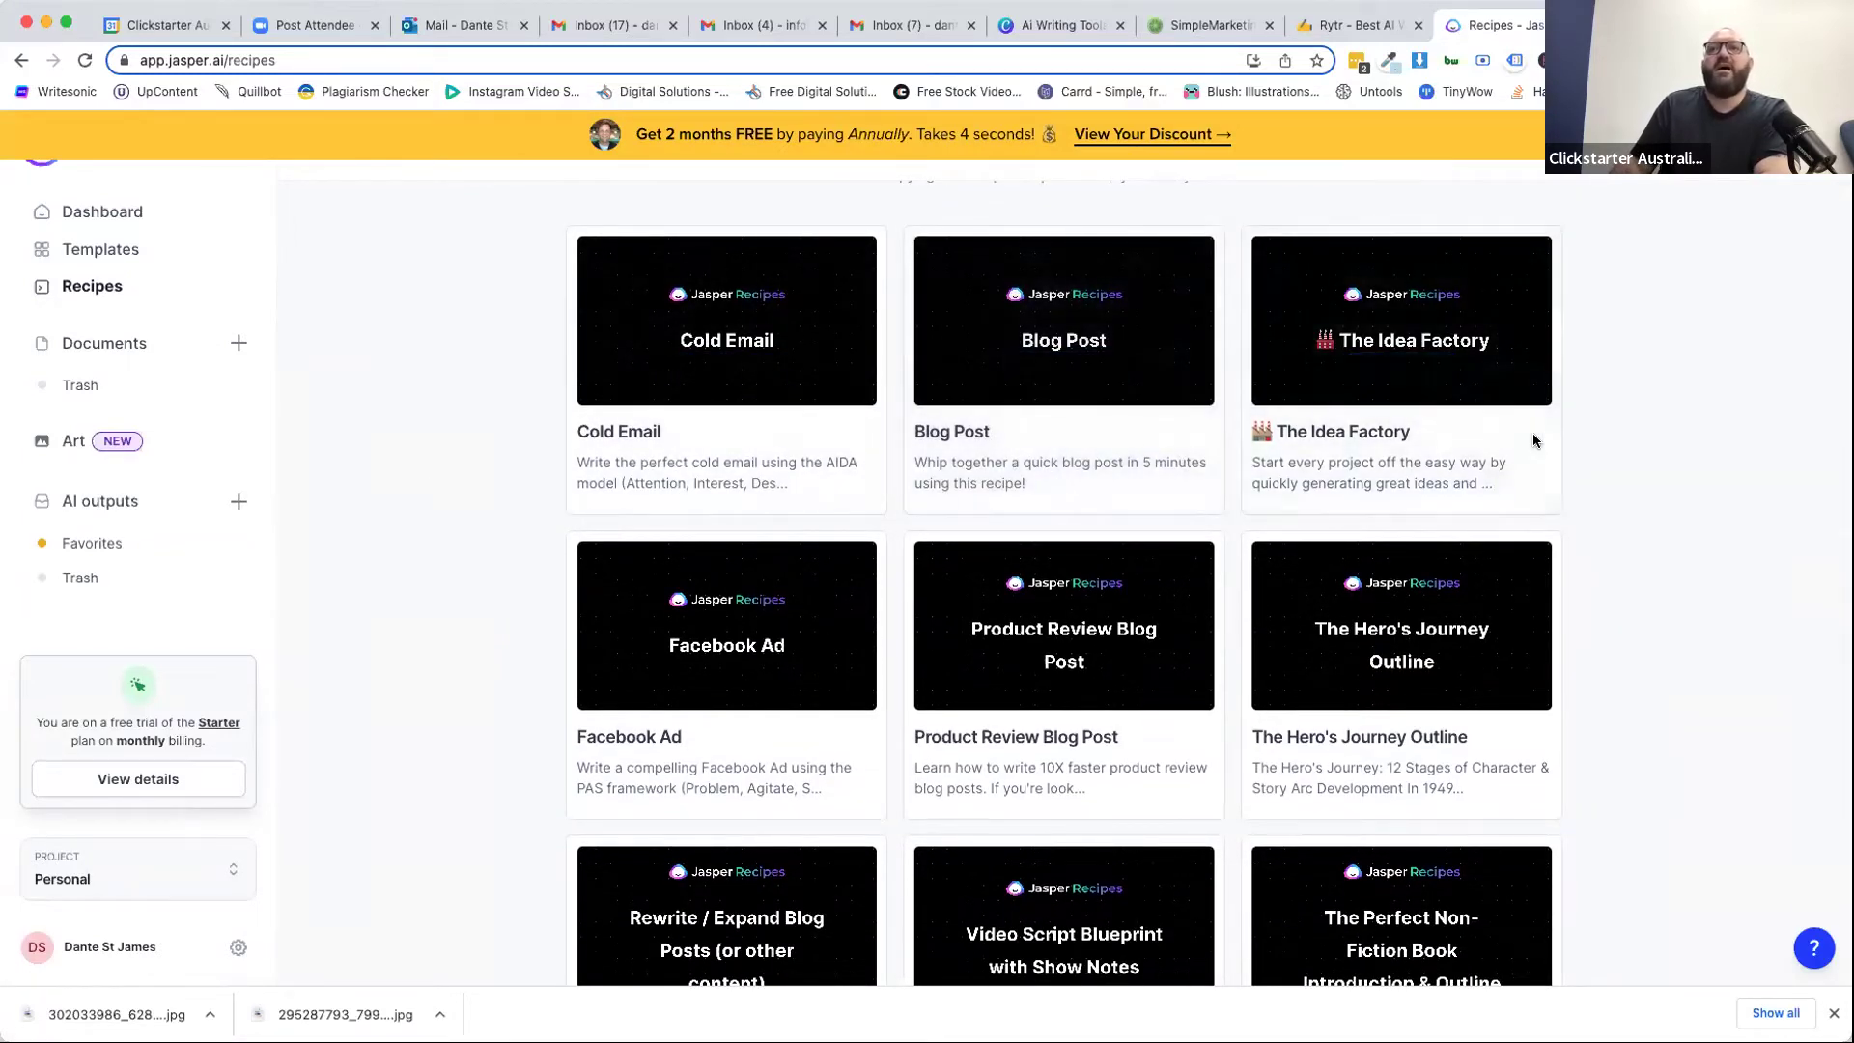
{"action": "mouse_move", "coordinate": [1457, 435]}
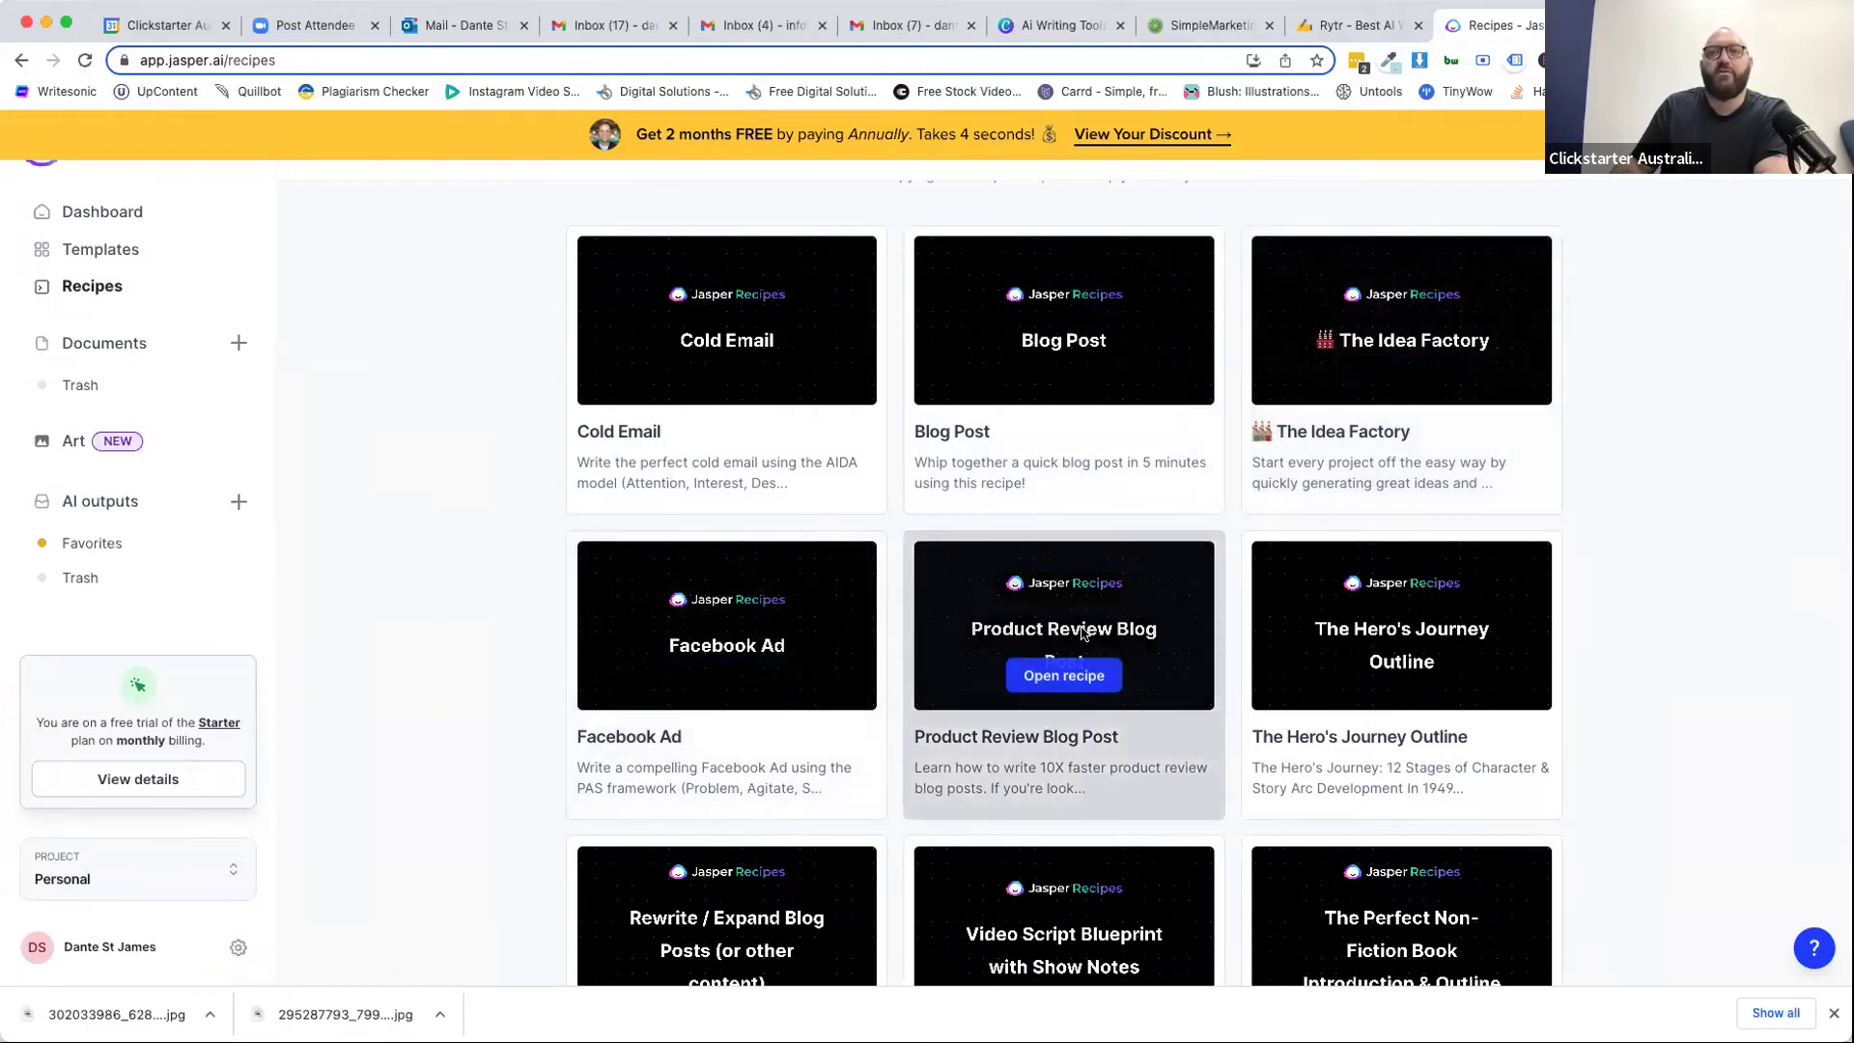
{"action": "scroll", "coordinate": [1603, 778], "scroll_direction": "down", "scroll_amount": 4}
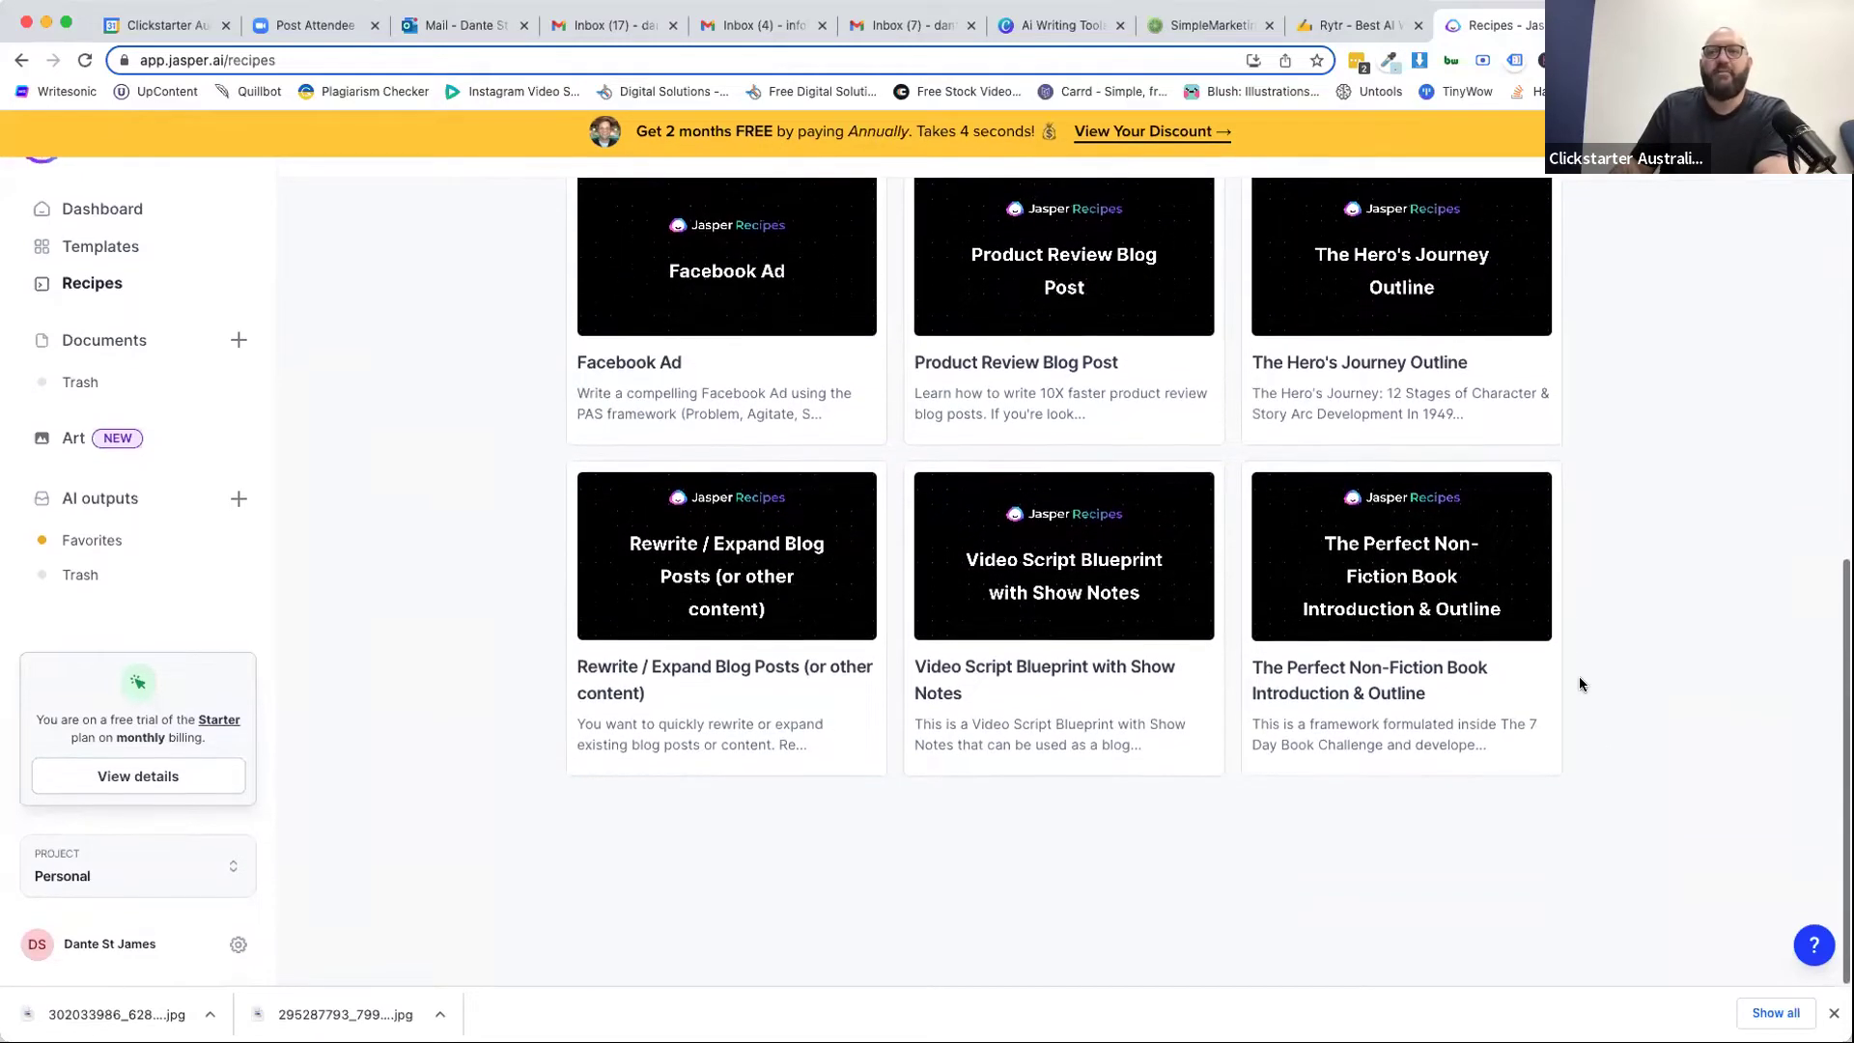
{"action": "scroll", "coordinate": [1579, 681], "scroll_direction": "up", "scroll_amount": 8}
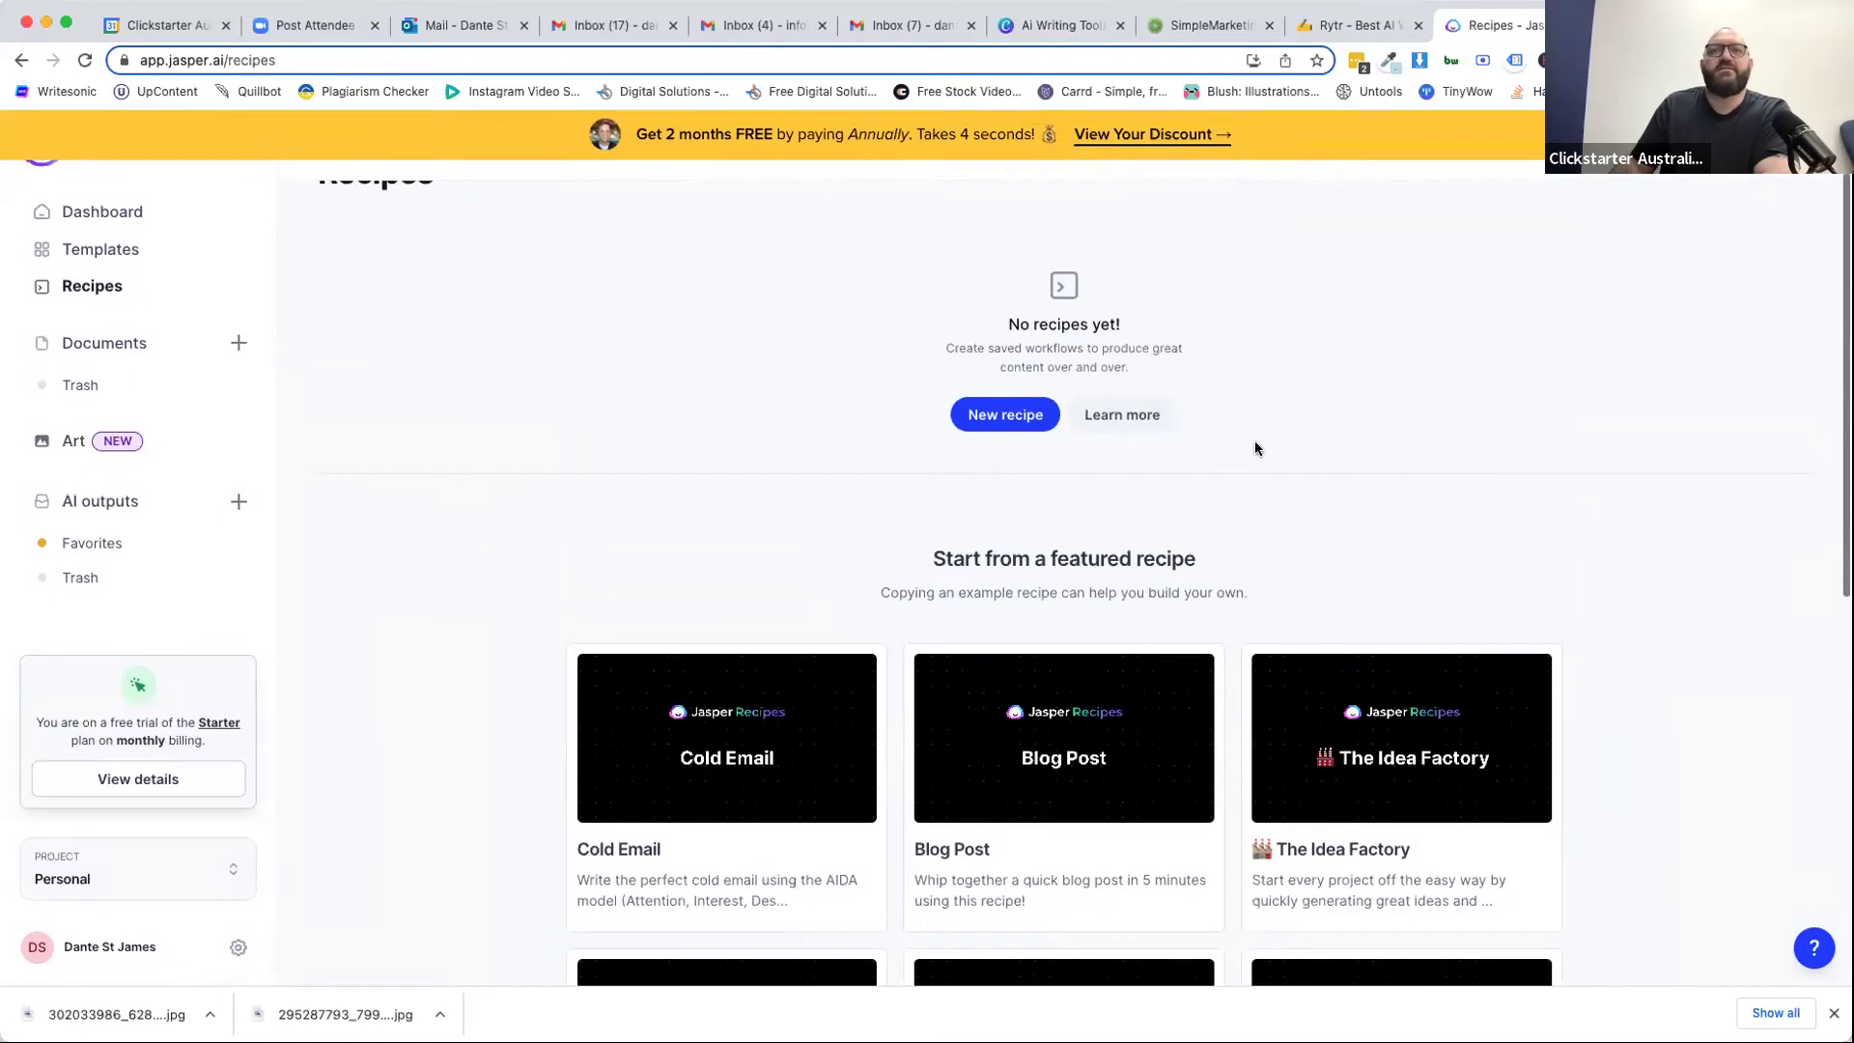
Browse Jasper's template library and open the PAS Framework template.
{"action": "left_click", "coordinate": [92, 249]}
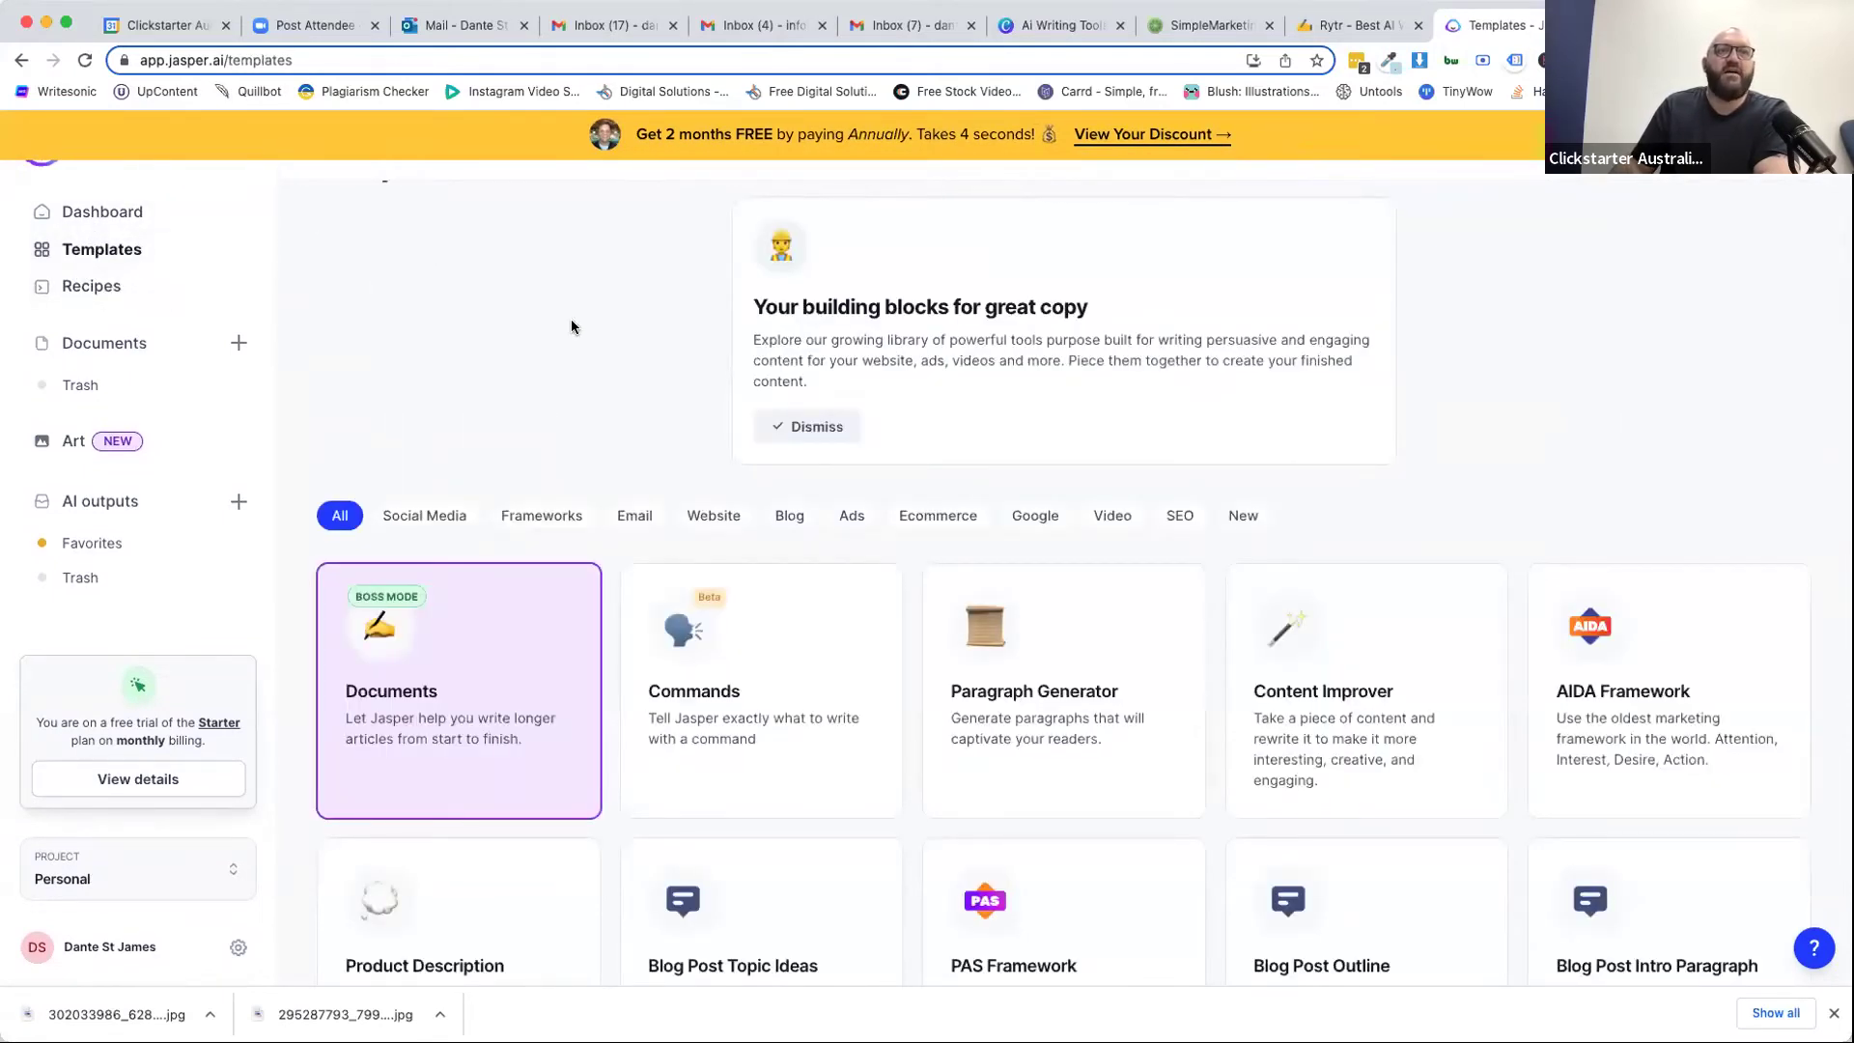
{"action": "scroll", "coordinate": [1628, 427], "scroll_direction": "down", "scroll_amount": 2}
{"action": "scroll", "coordinate": [1628, 427], "scroll_direction": "down", "scroll_amount": 2}
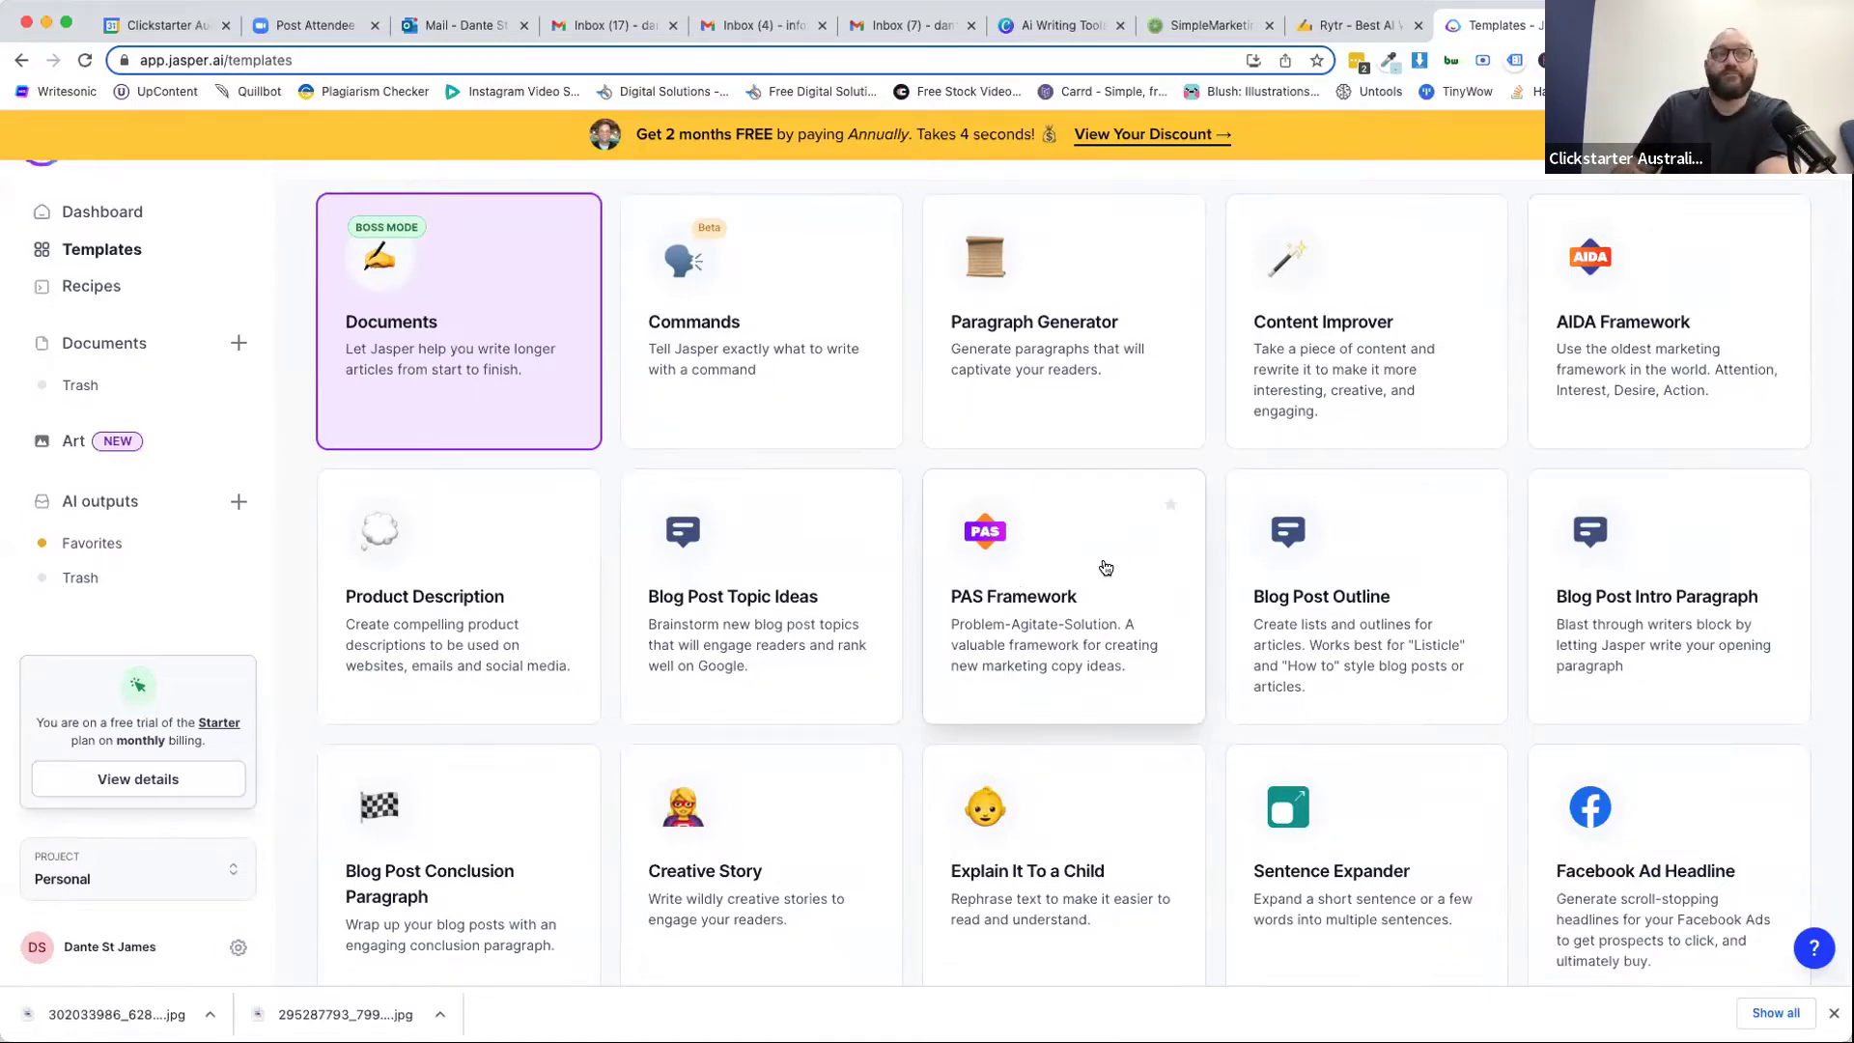
{"action": "left_click", "coordinate": [1062, 560]}
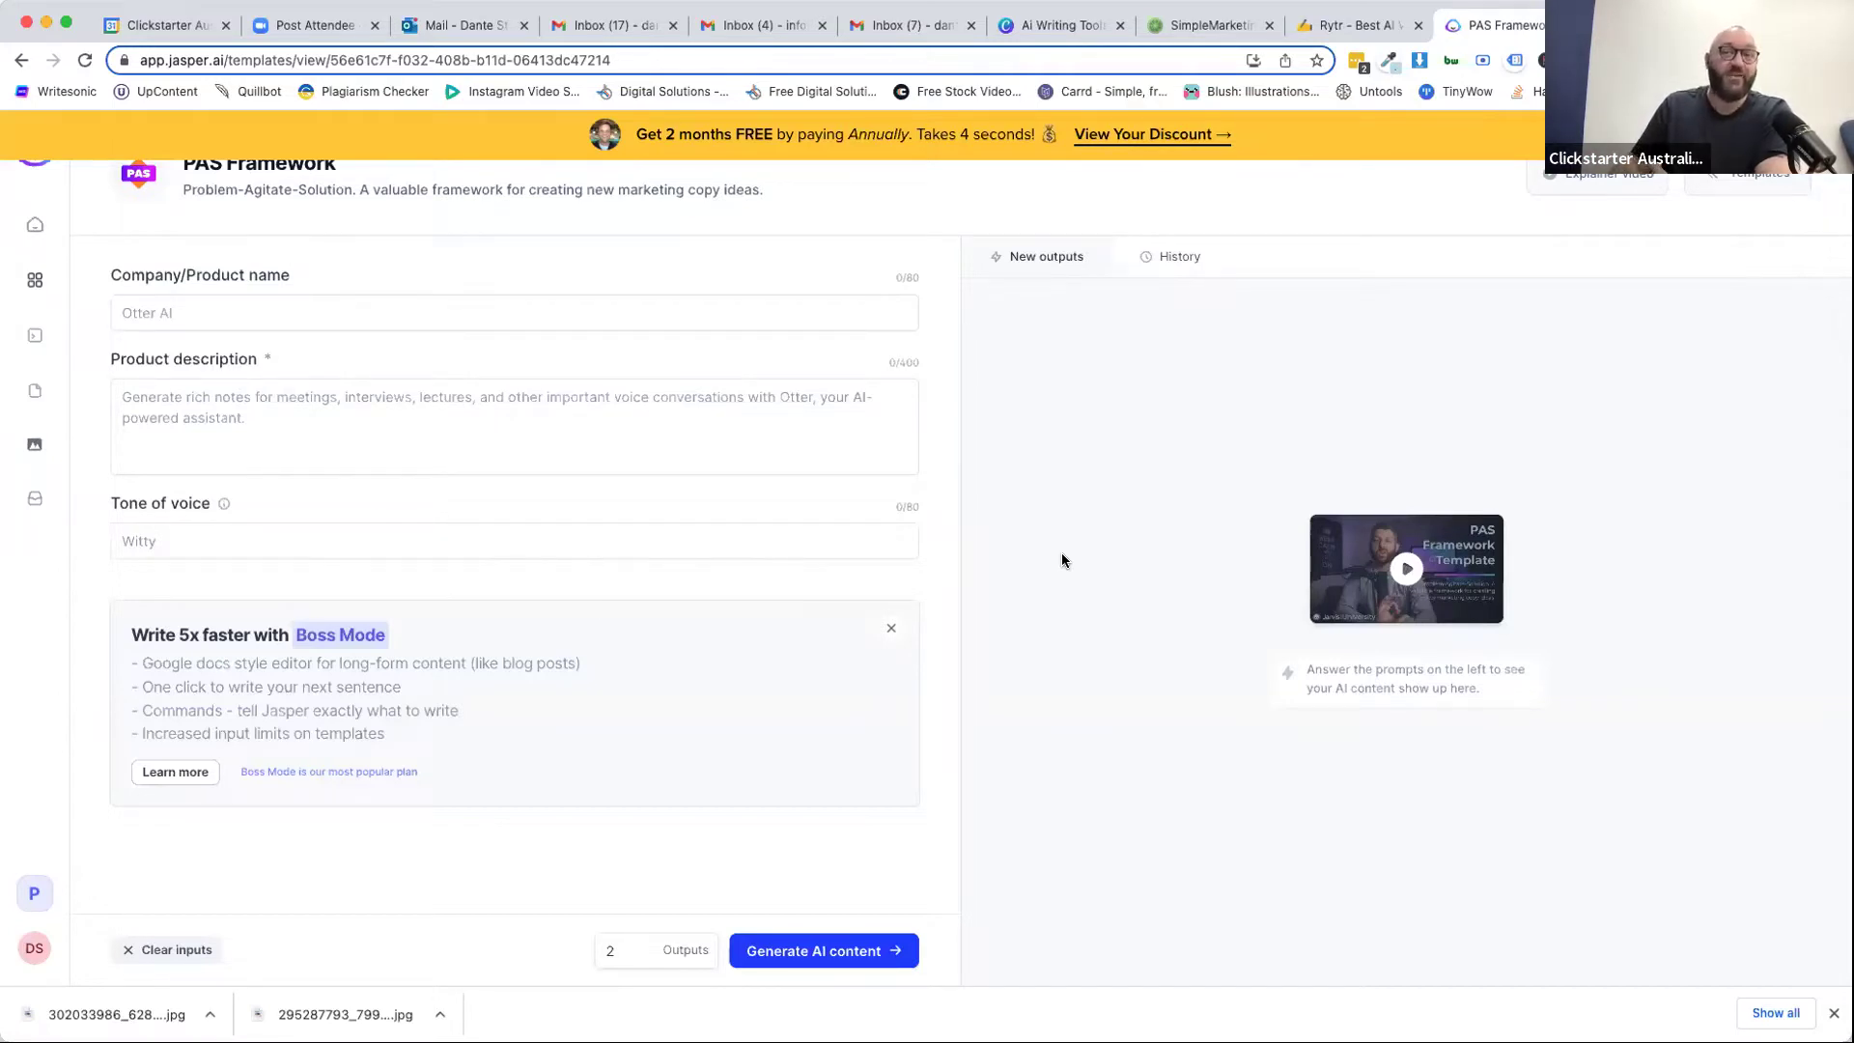
Enter "Gail's Beauty Salon" as the company/product name.
{"action": "left_click", "coordinate": [185, 319]}
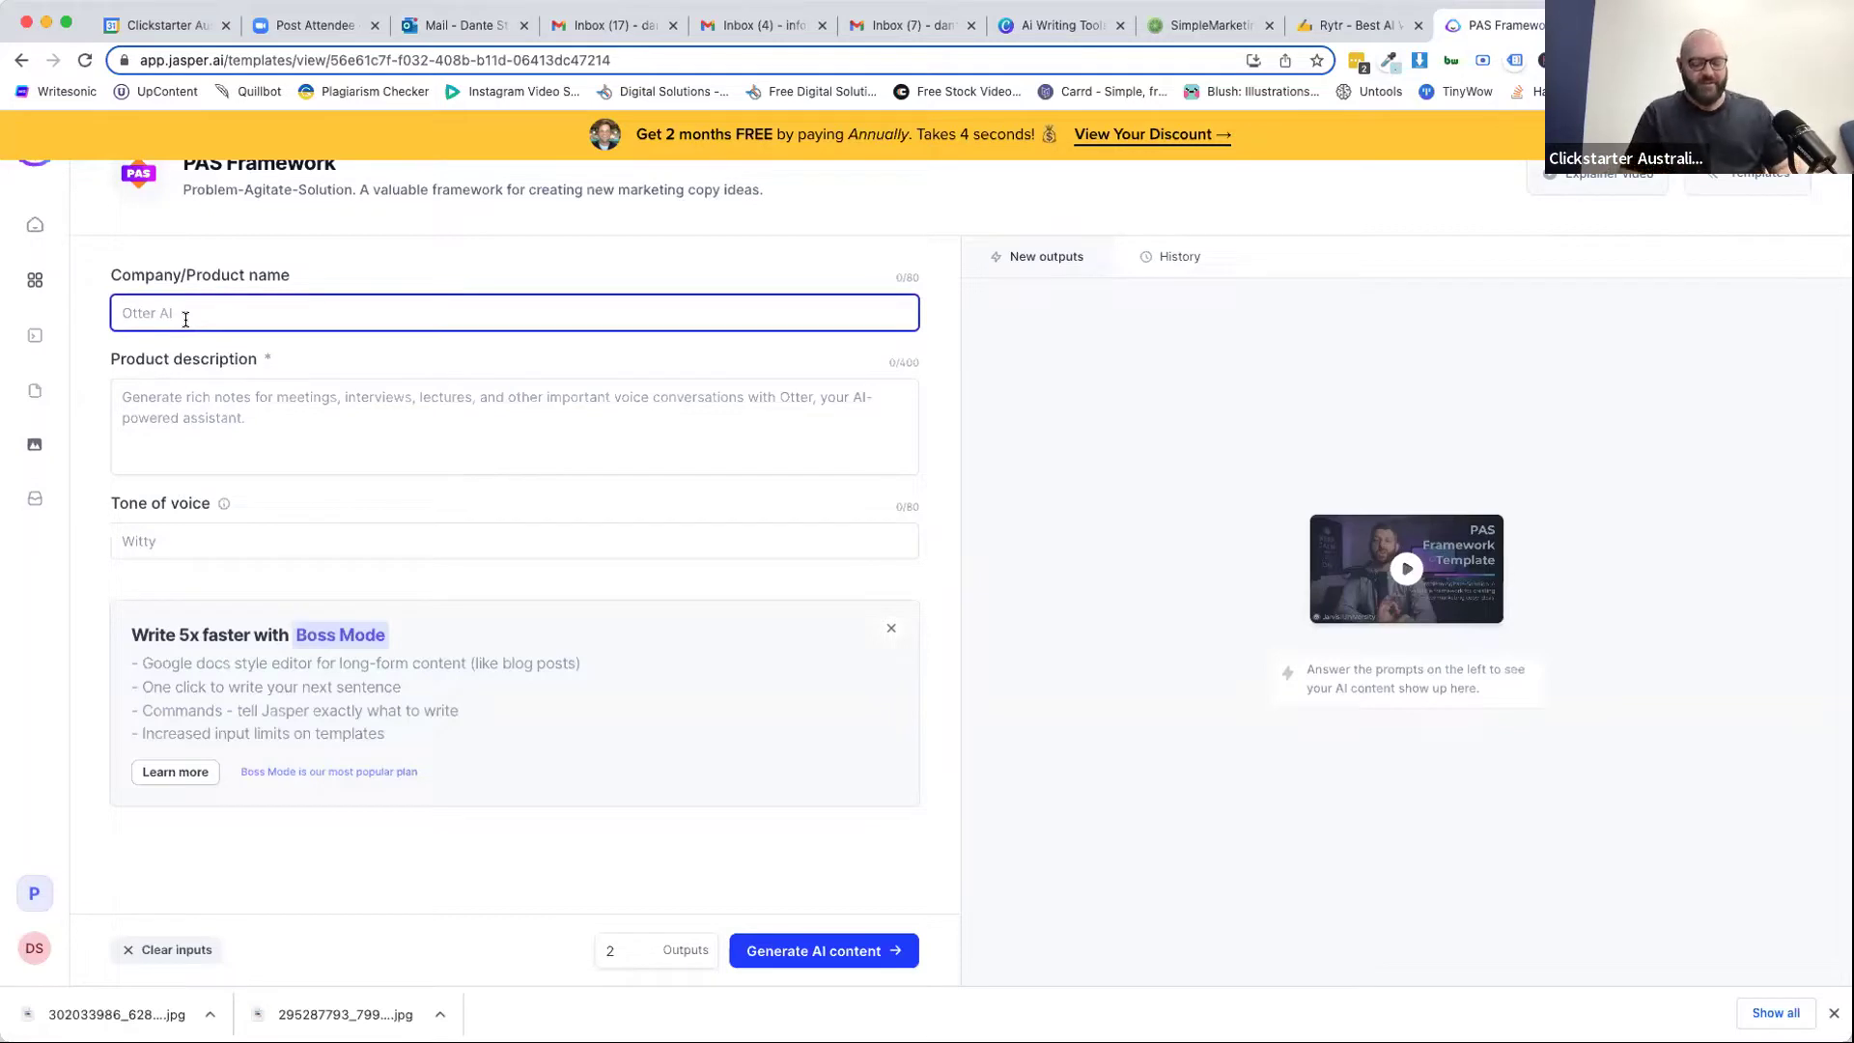
{"action": "type", "text": "Gail's Beaut"}
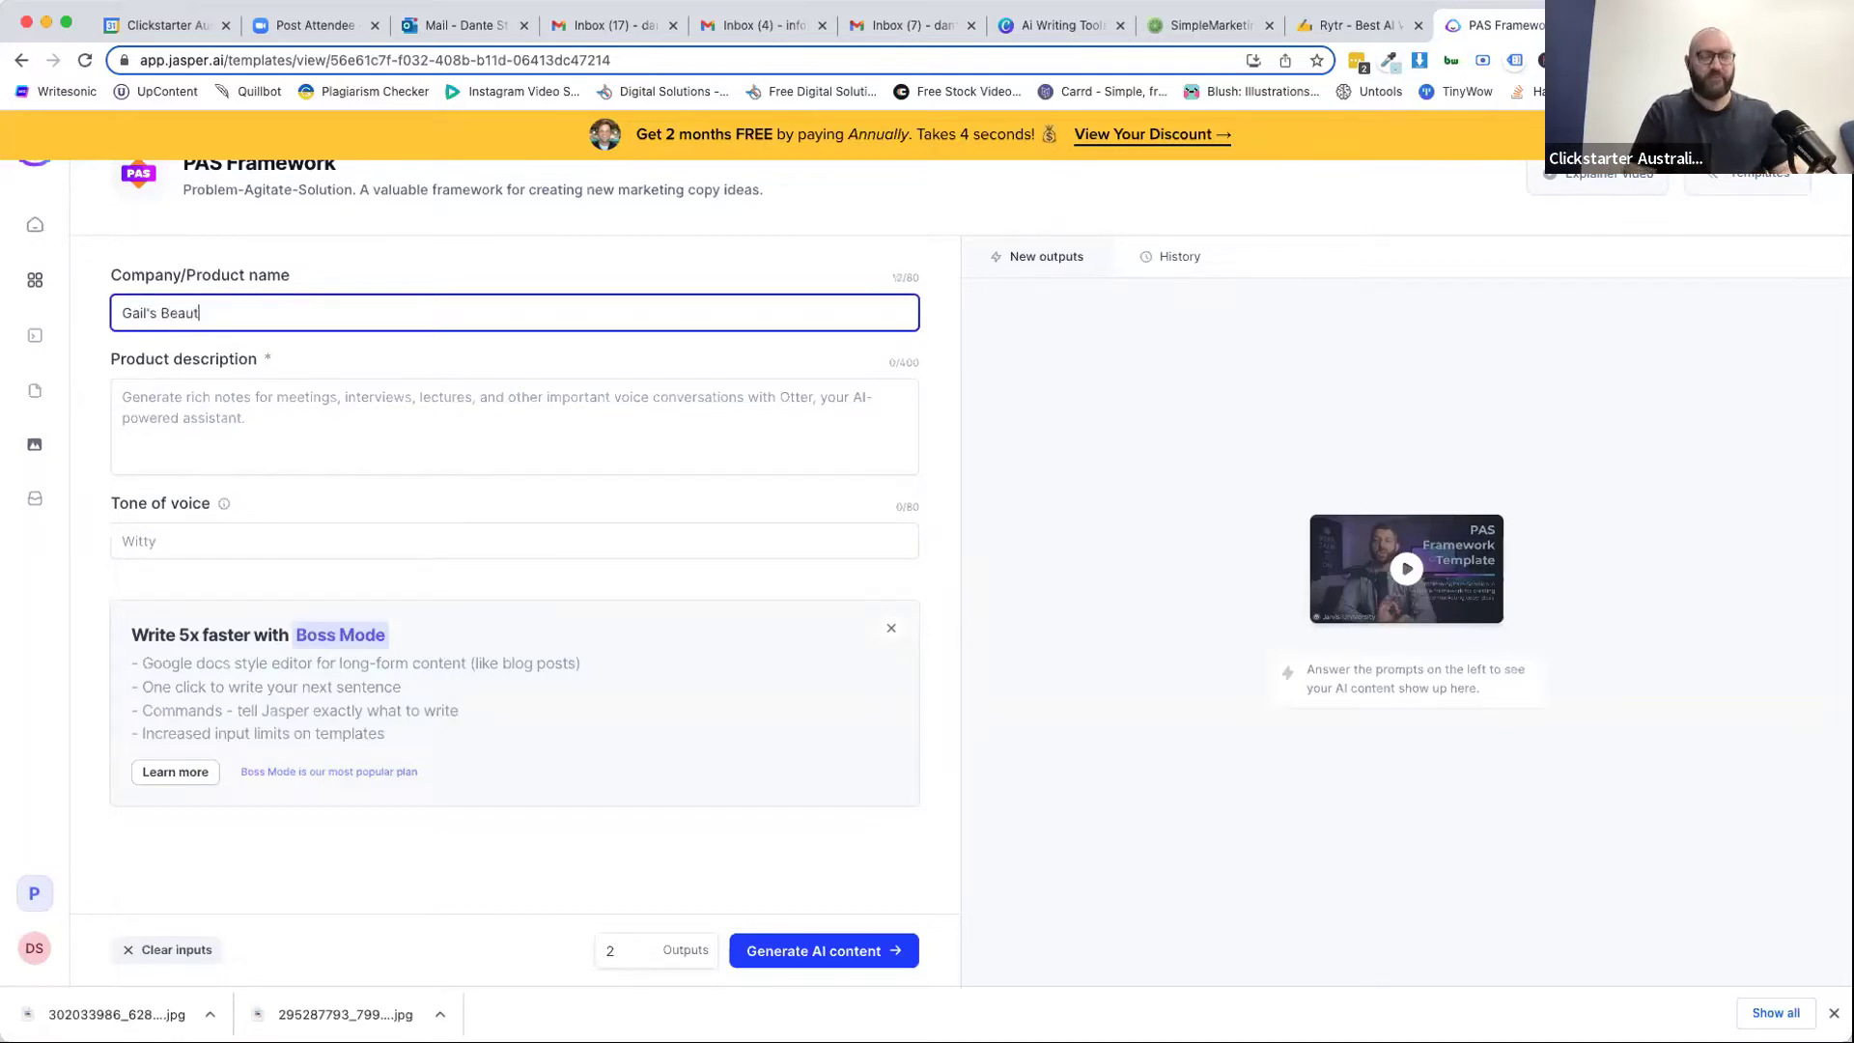
{"action": "type", "text": "y and S"}
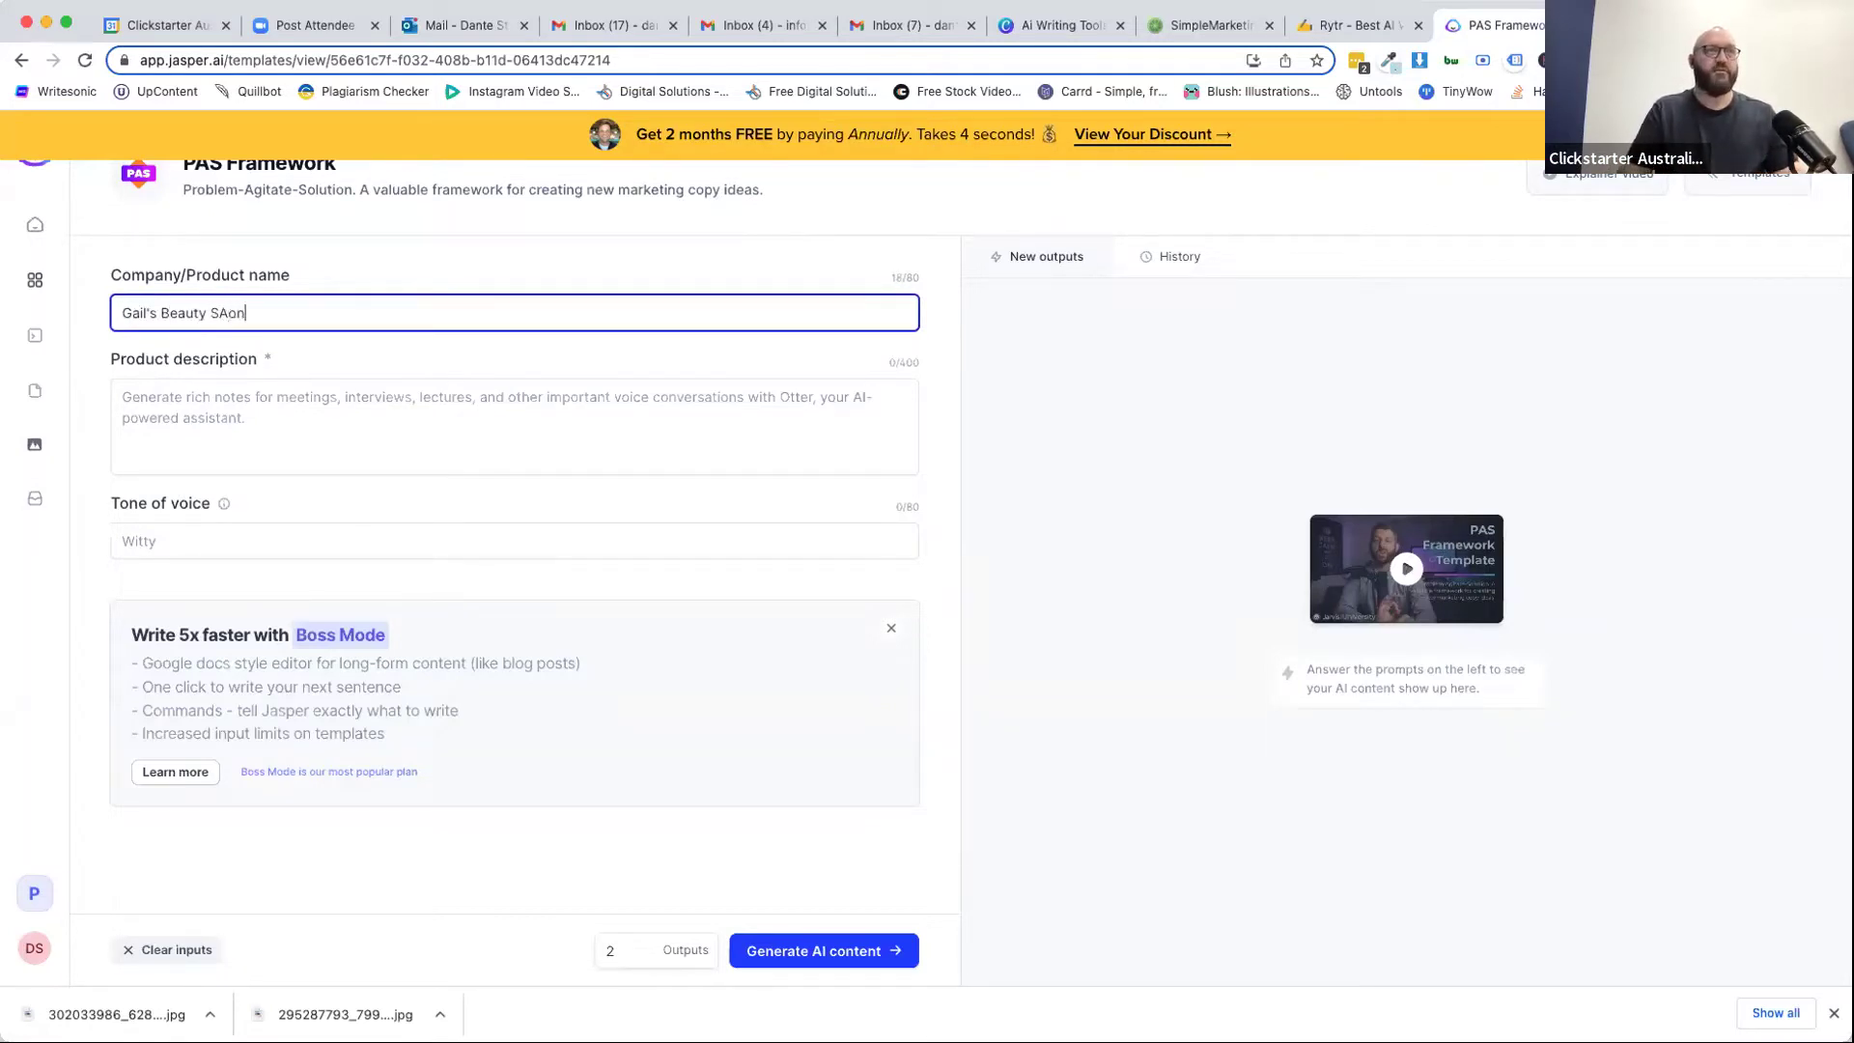
{"action": "key", "text": "BackSpace"}
{"action": "key", "text": "BackSpace"}
{"action": "key", "text": "BackSpace"}
{"action": "key", "text": "BackSpace"}
{"action": "type", "text": "lon"}
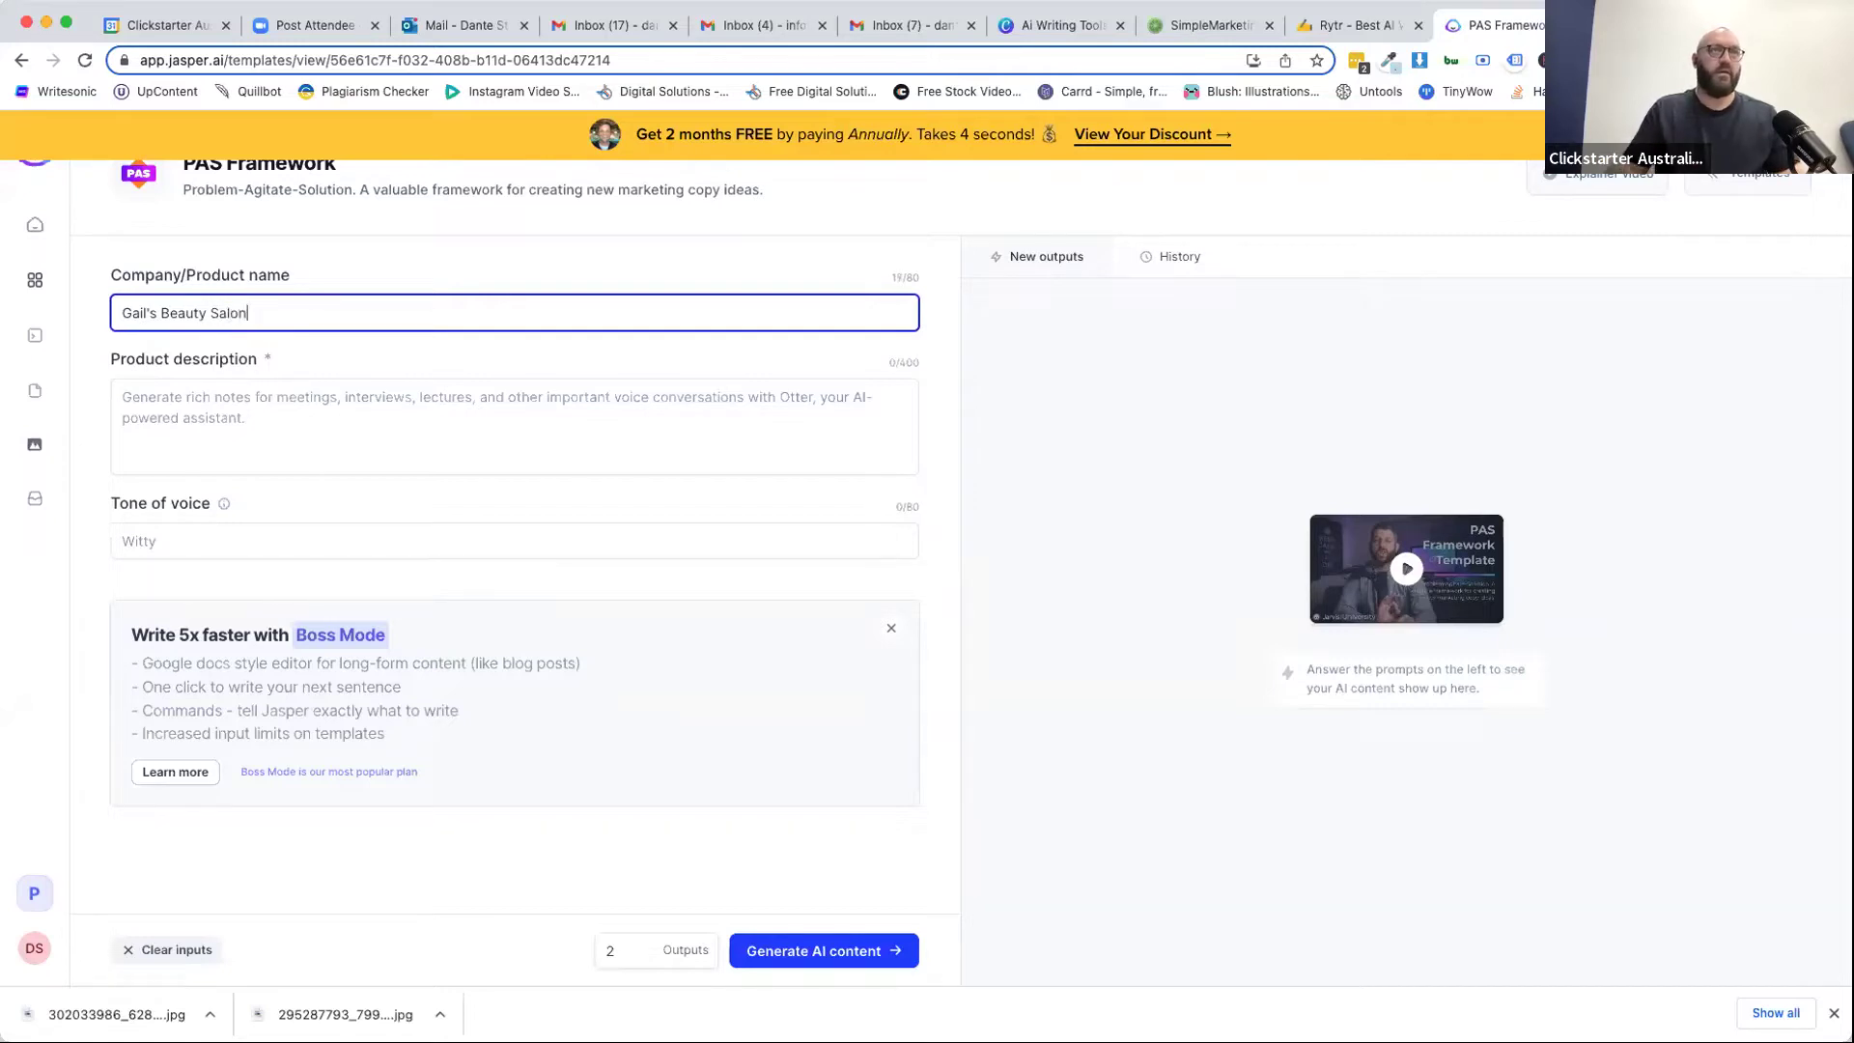
Begin the product description with "Making you feel like brand new. Confidence with your body and skin.".
{"action": "left_click", "coordinate": [172, 400]}
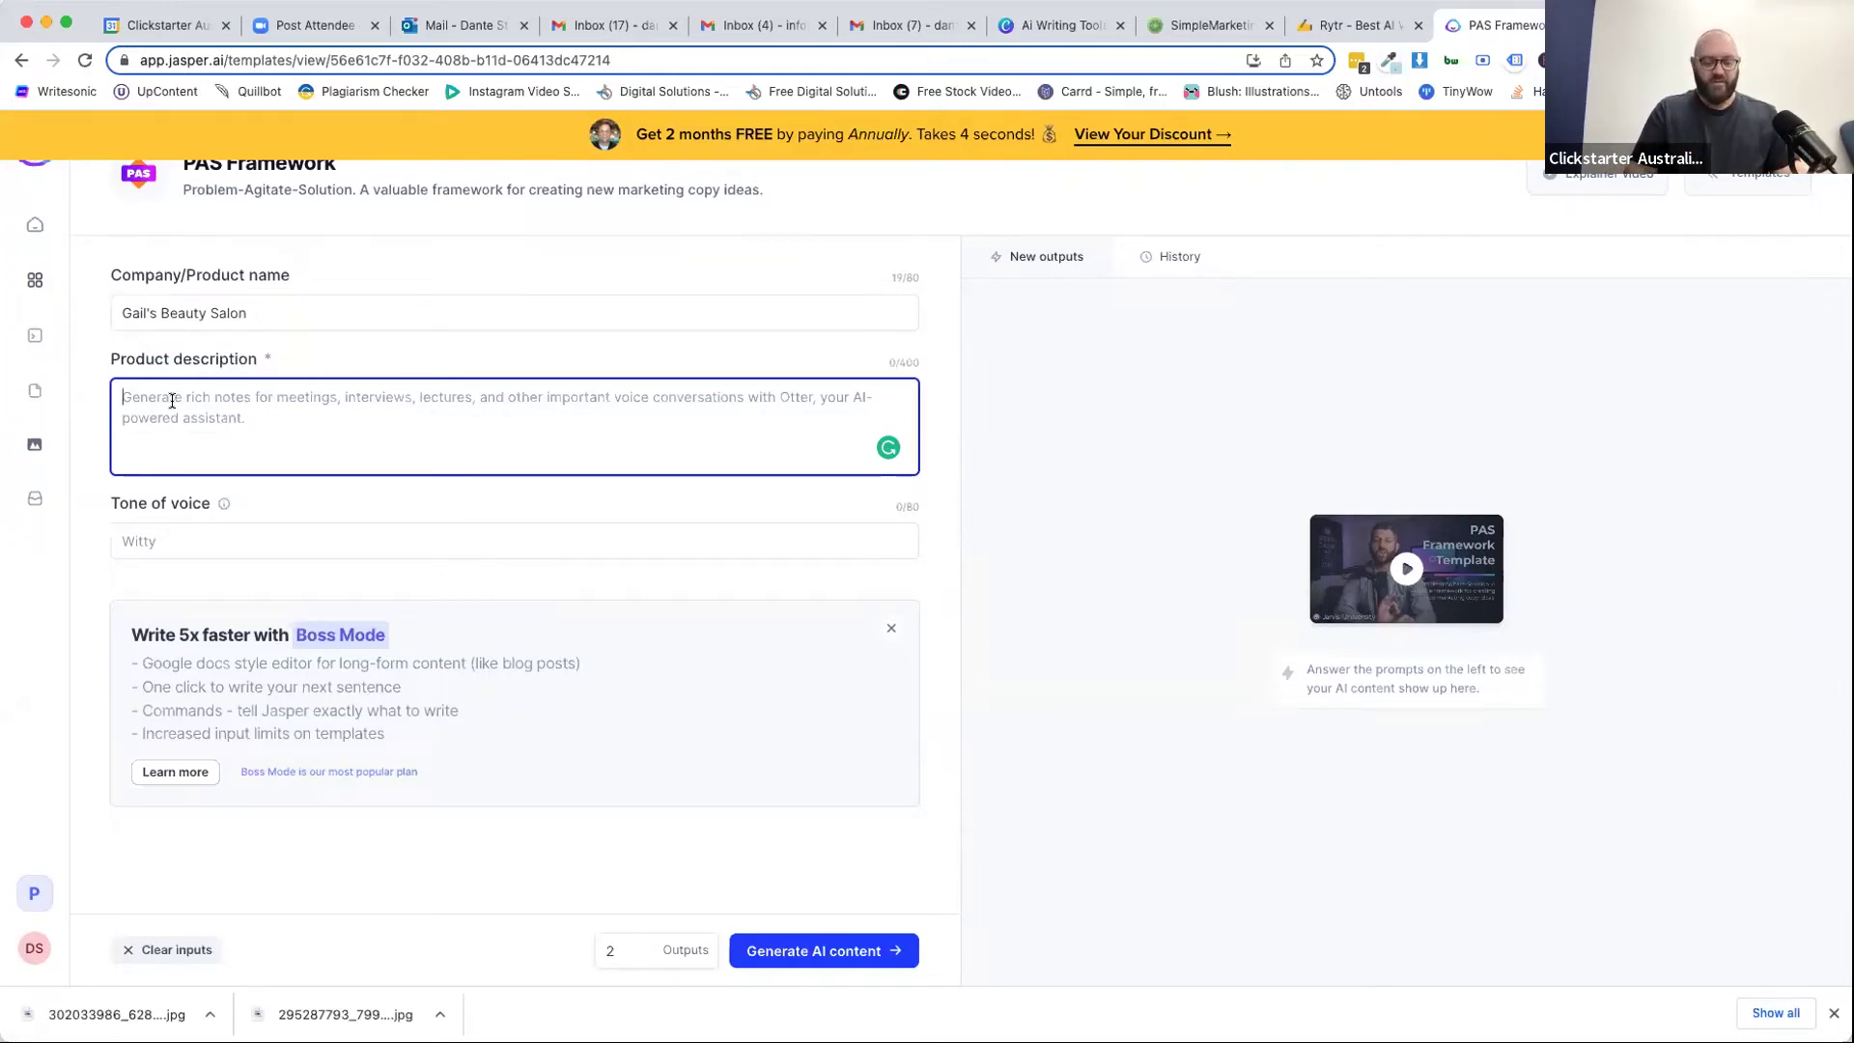
{"action": "type", "text": "Making you"}
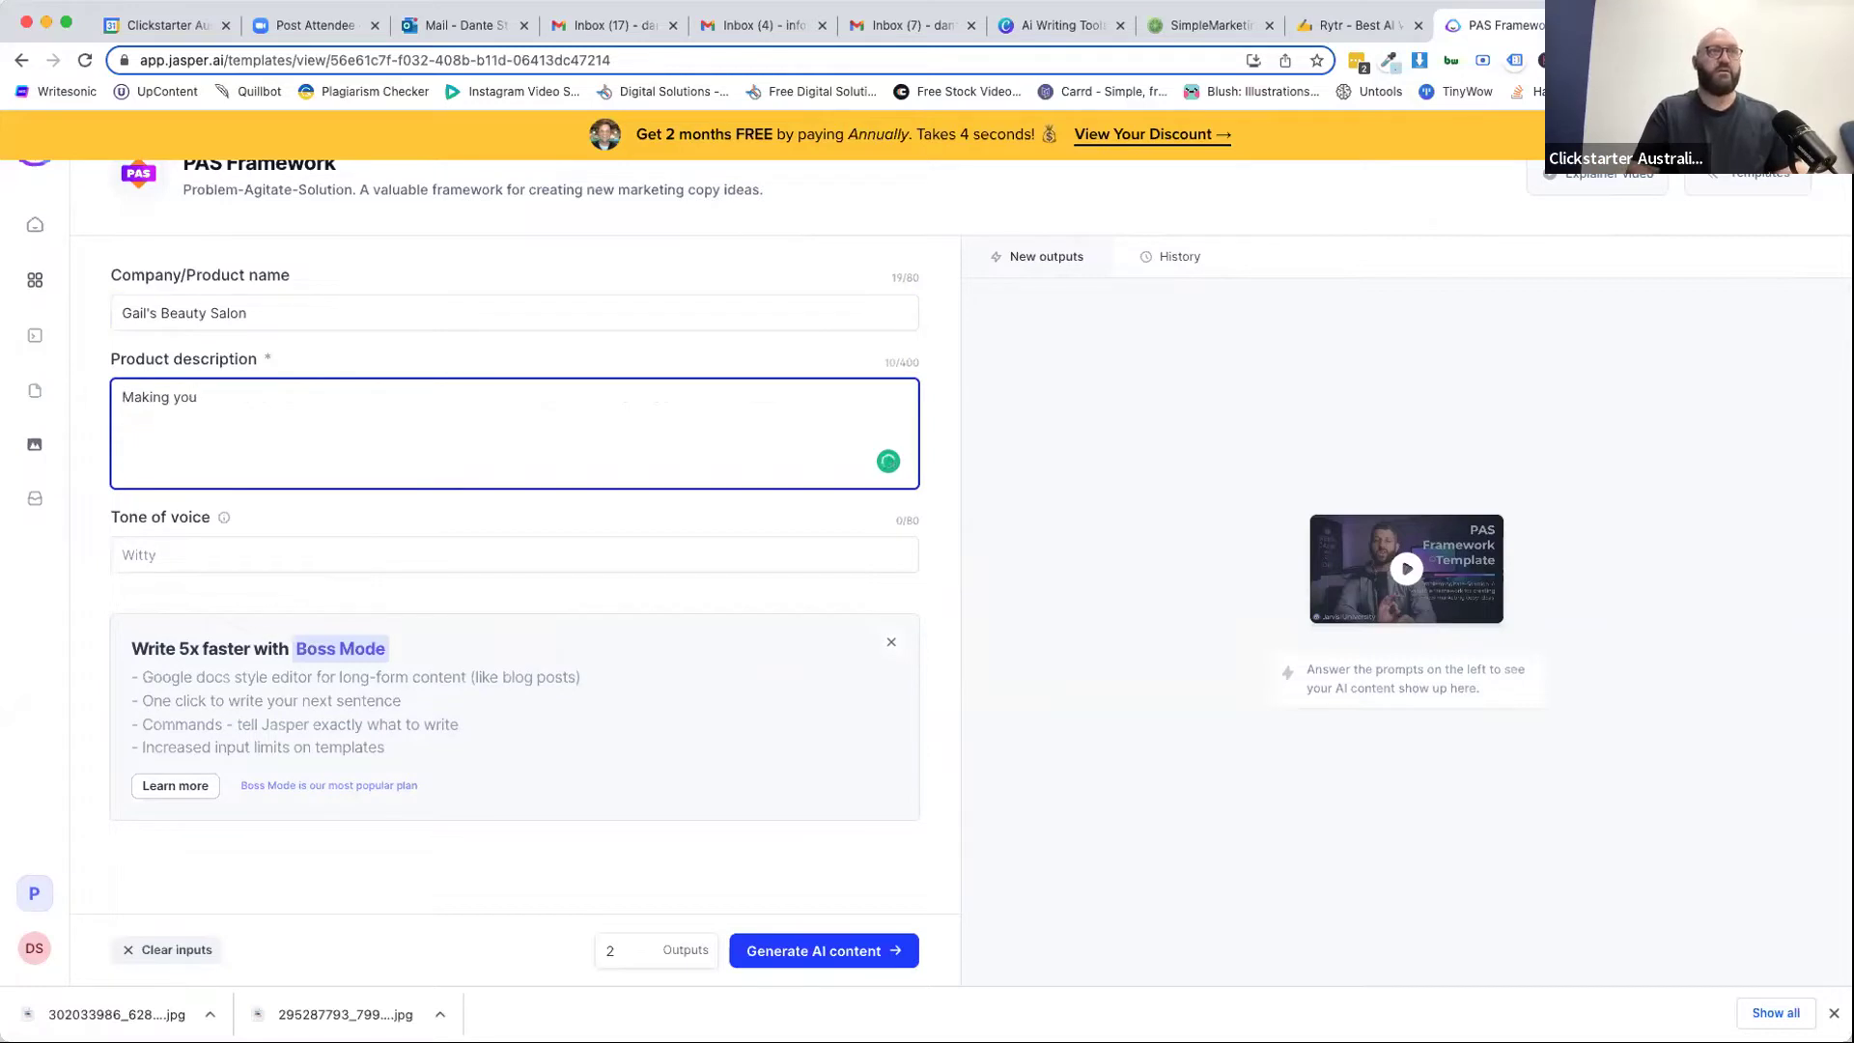
{"action": "type", "text": " feel like"}
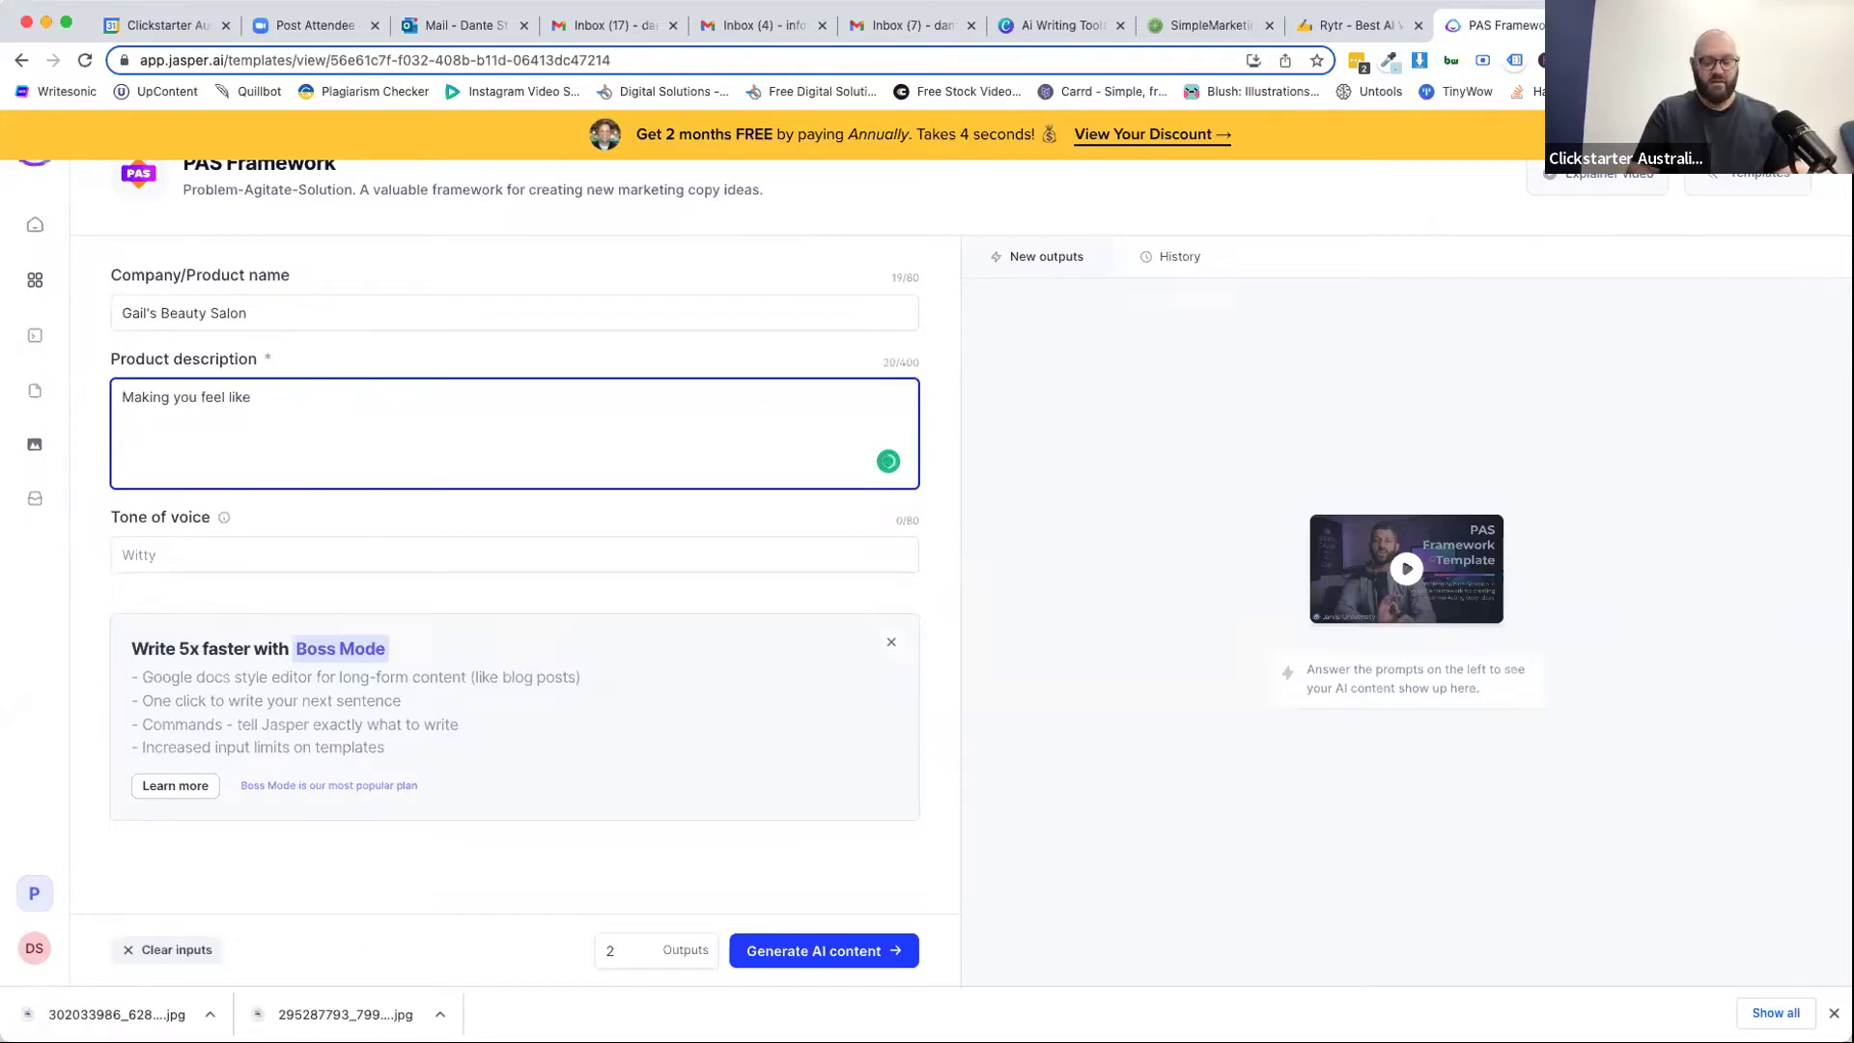
{"action": "type", "text": " brand new. Confidnece"}
{"action": "key", "text": "BackSpace"}
{"action": "key", "text": "BackSpace"}
{"action": "key", "text": "BackSpace"}
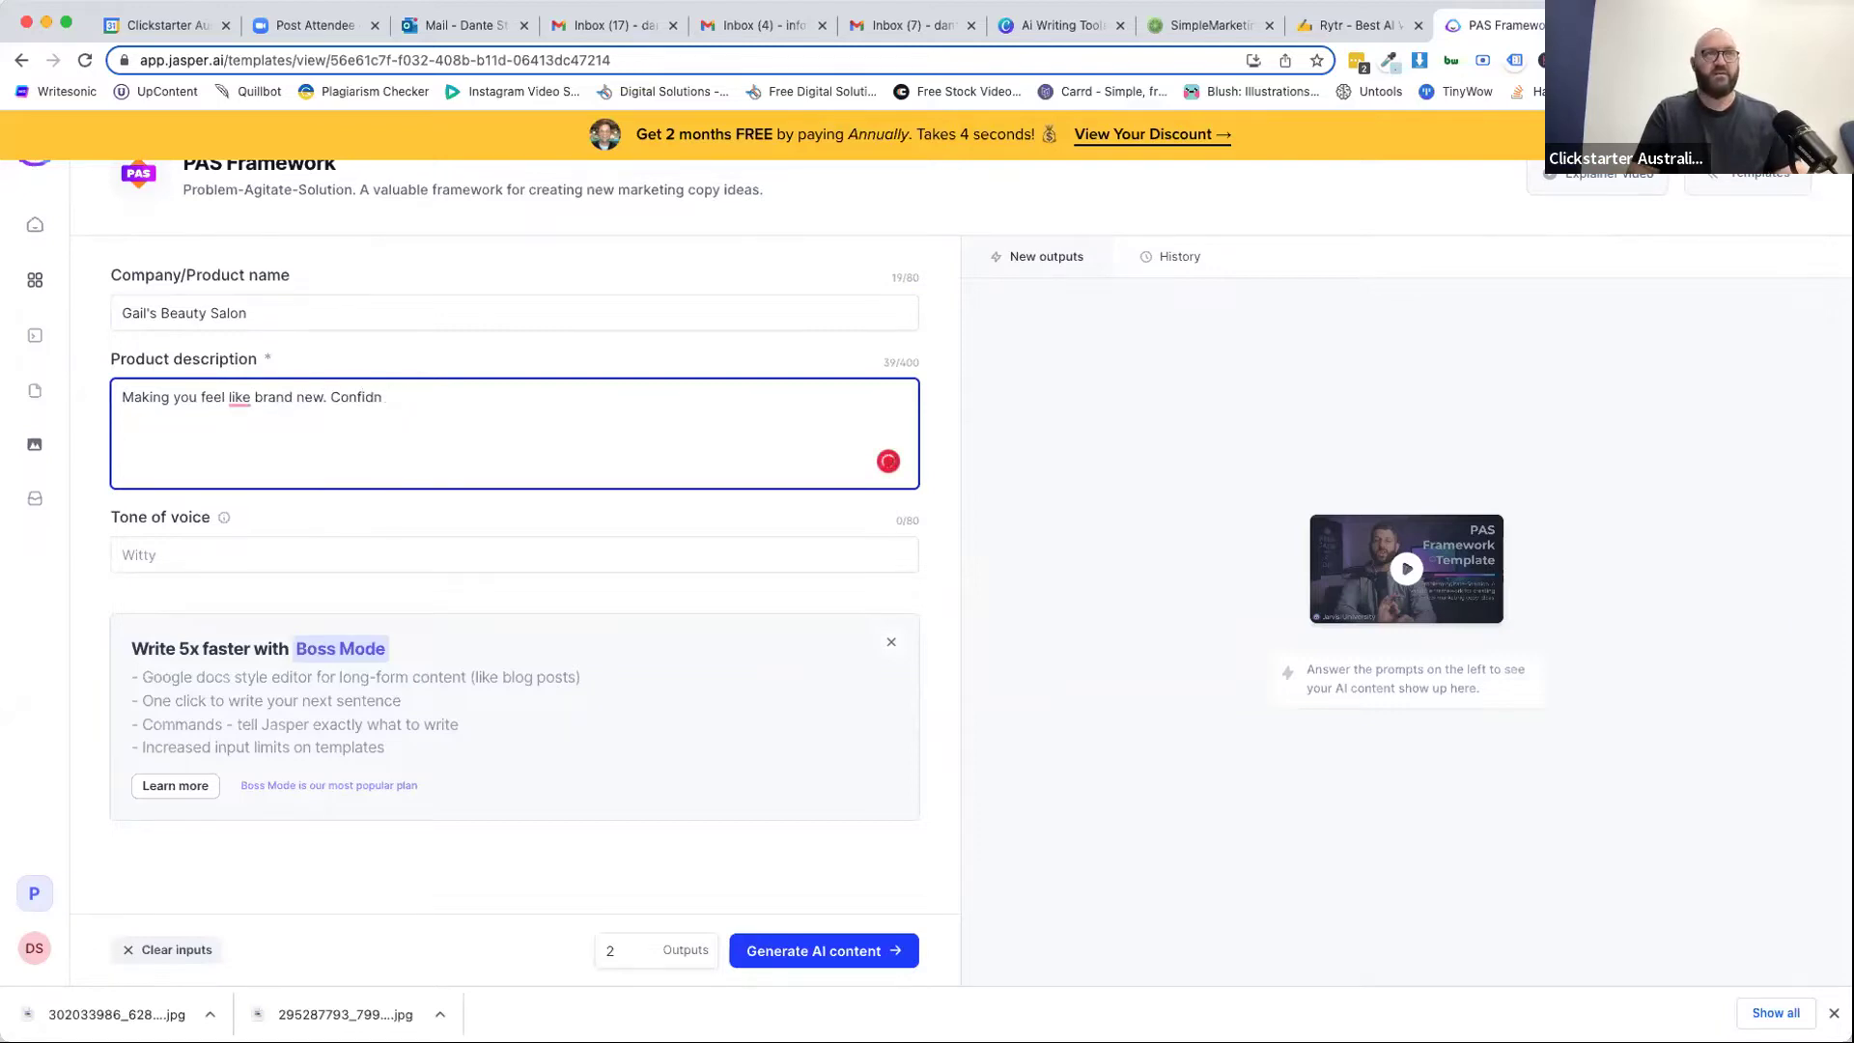
{"action": "key", "text": "BackSpace"}
{"action": "type", "text": "ence with your "}
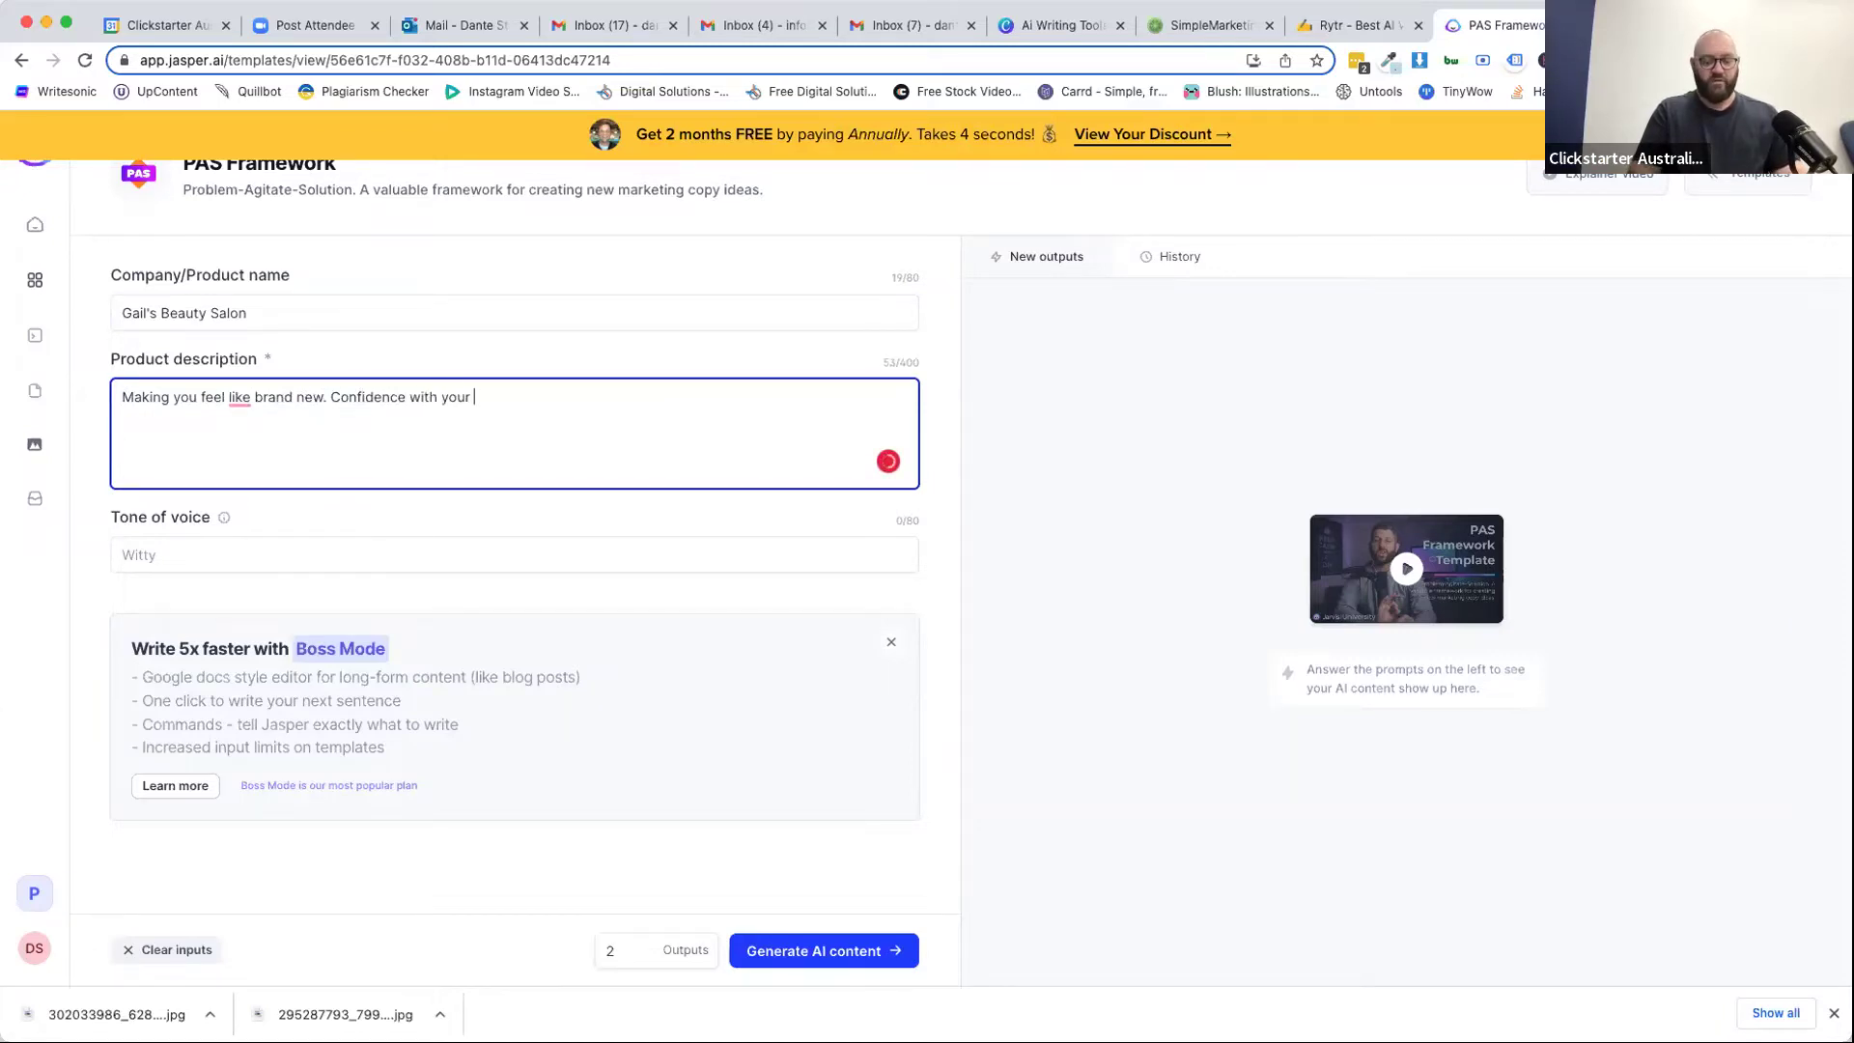
{"action": "type", "text": "body and skin."}
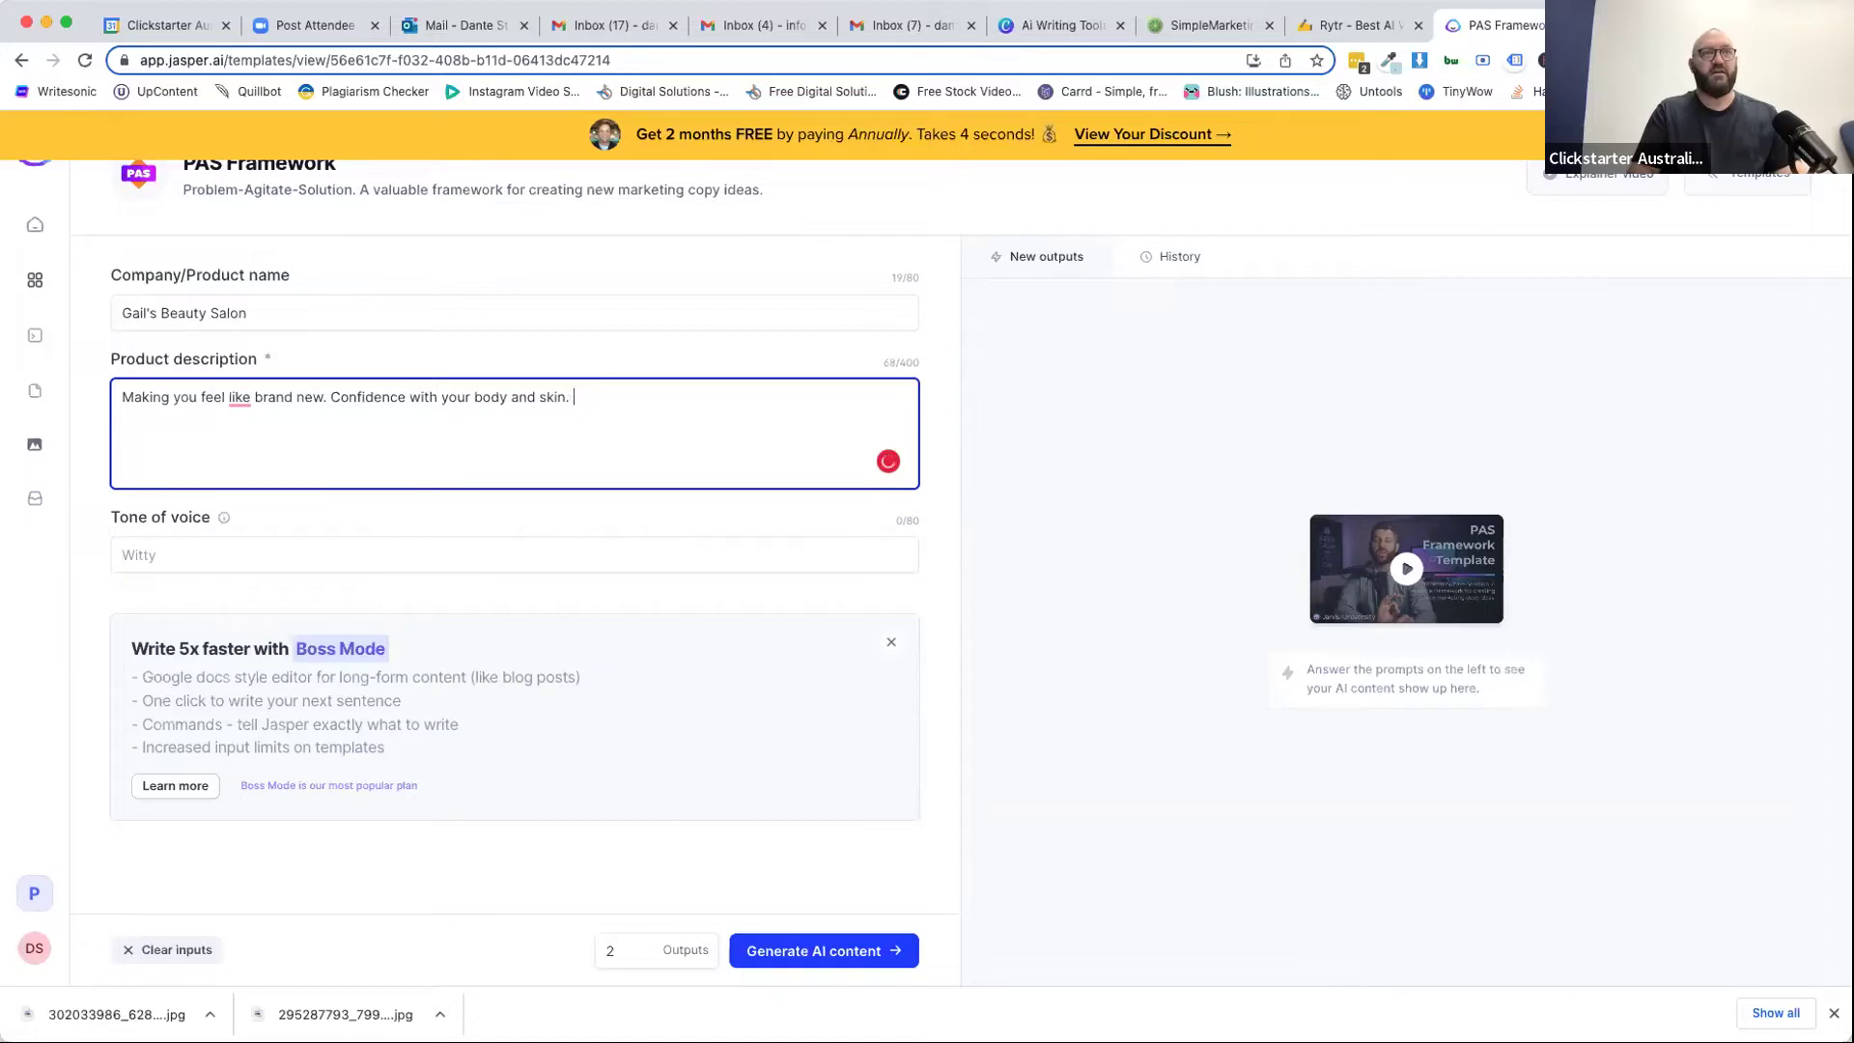
Extend the product description with "Using Dermalogica products. Located close to the train station at Nundawading.".
{"action": "type", "text": " Using "}
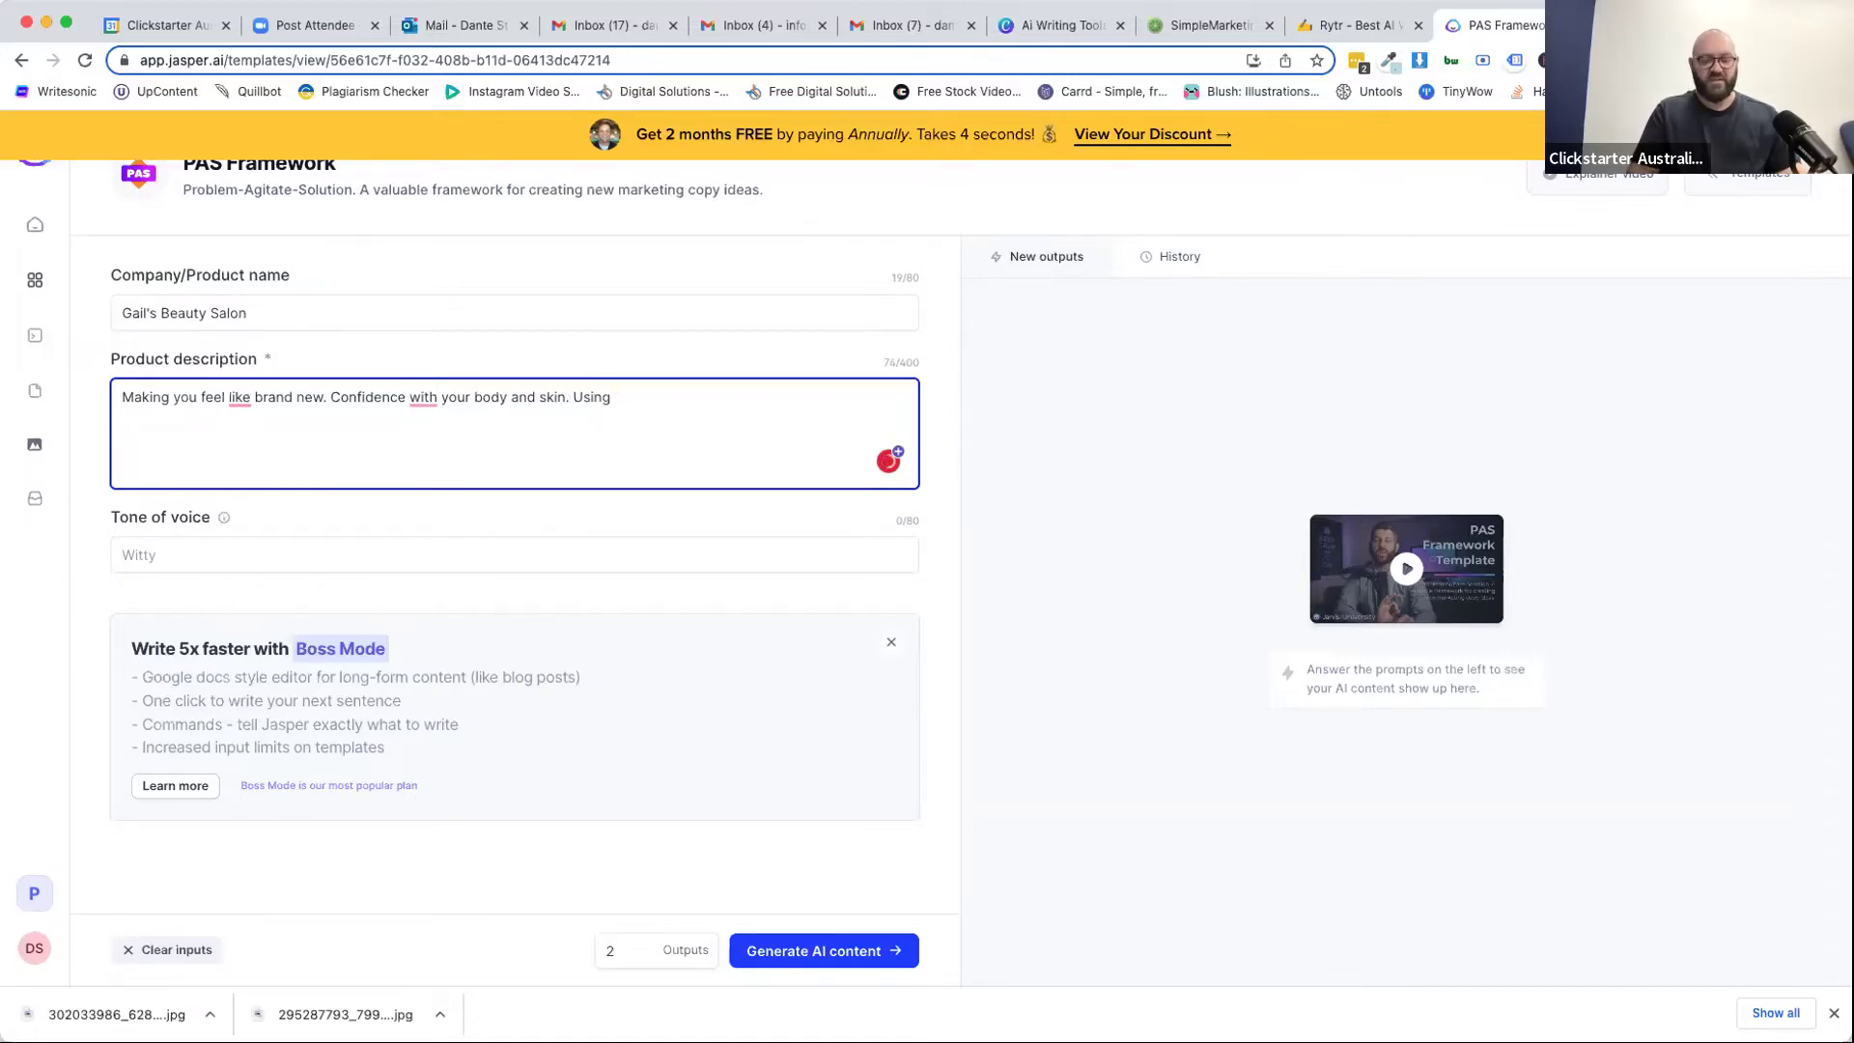
{"action": "type", "text": "Derm"}
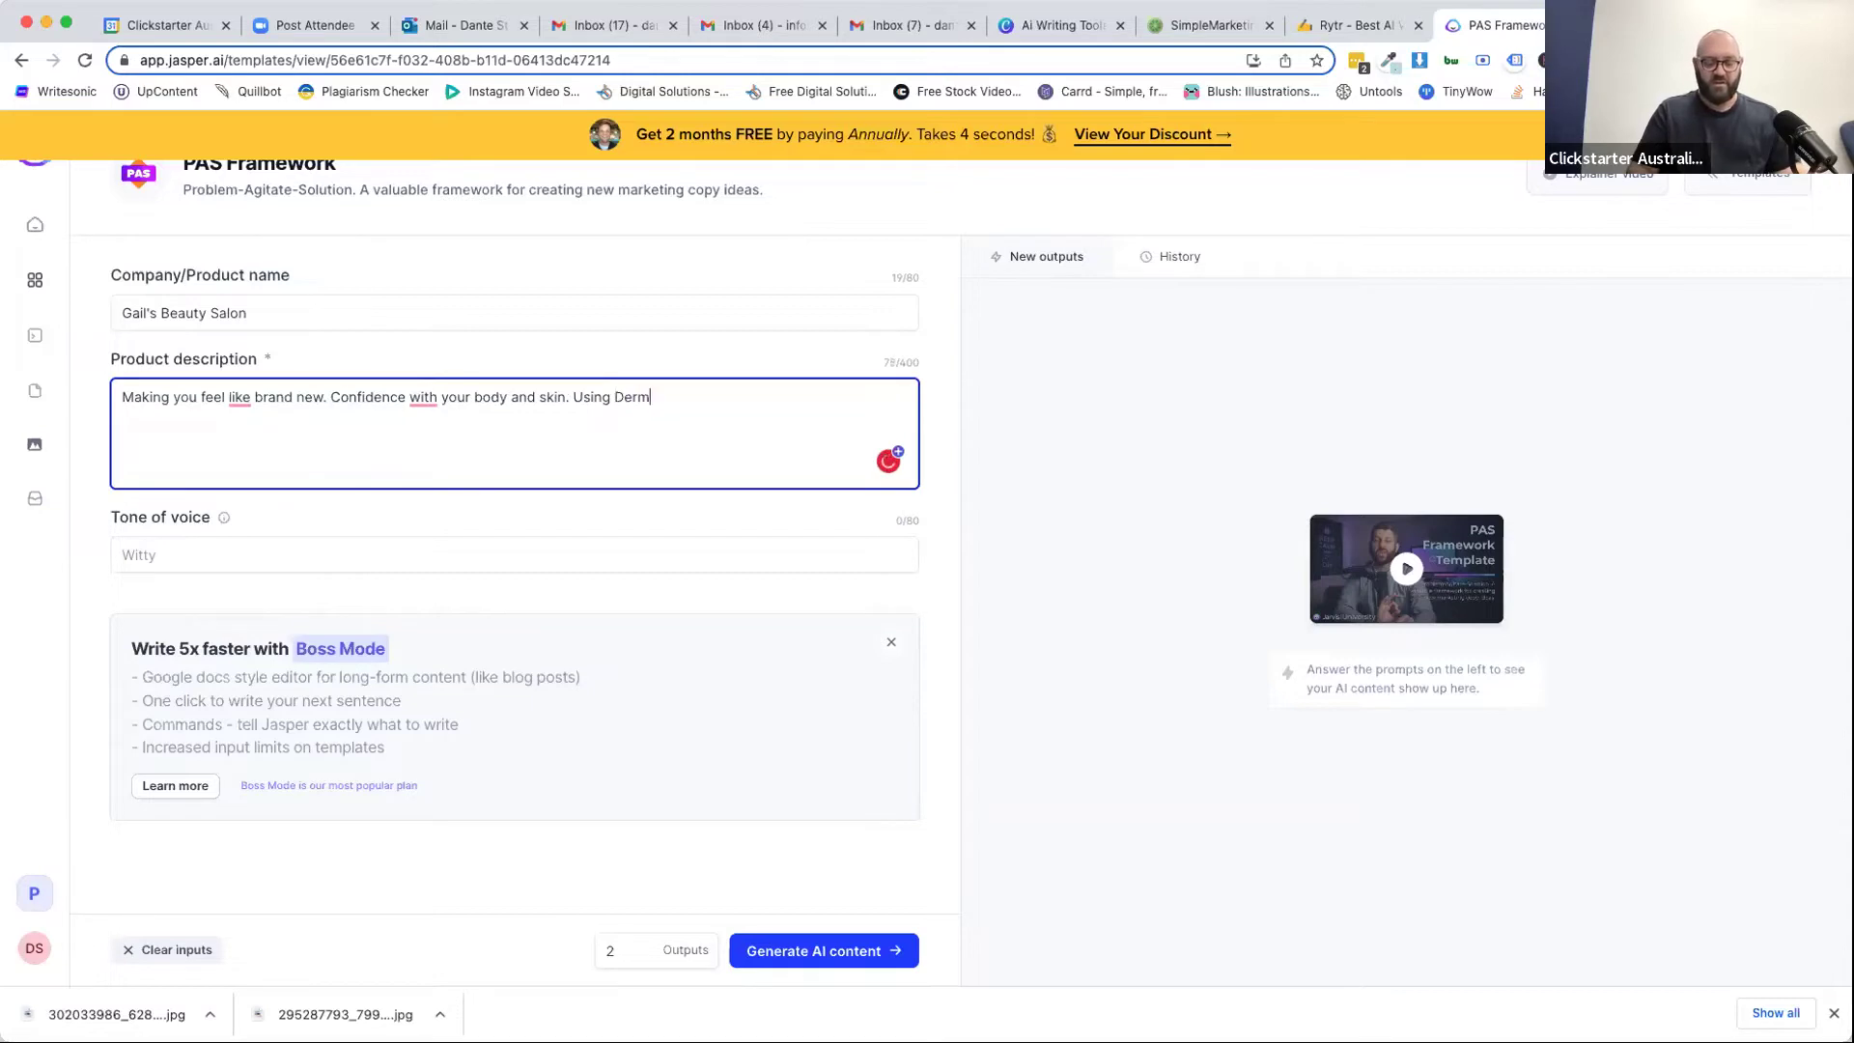
{"action": "type", "text": "alogica"}
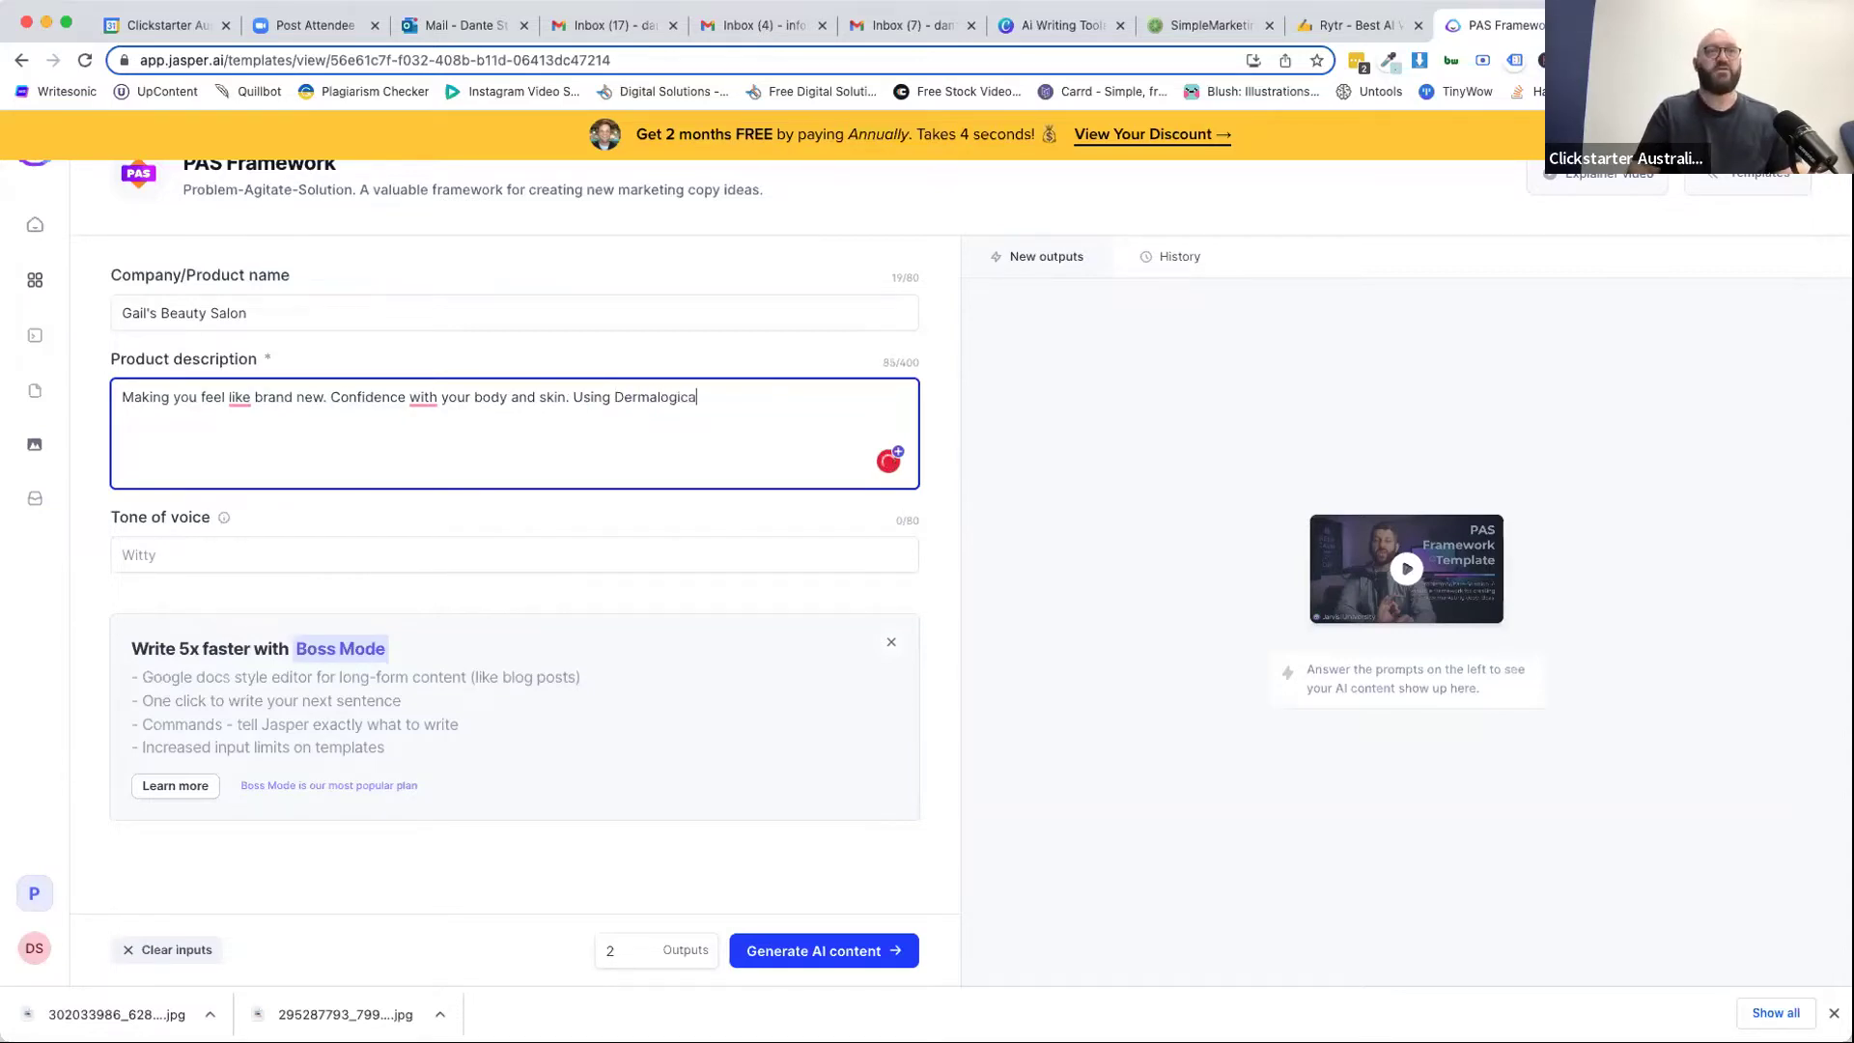
{"action": "type", "text": " products"}
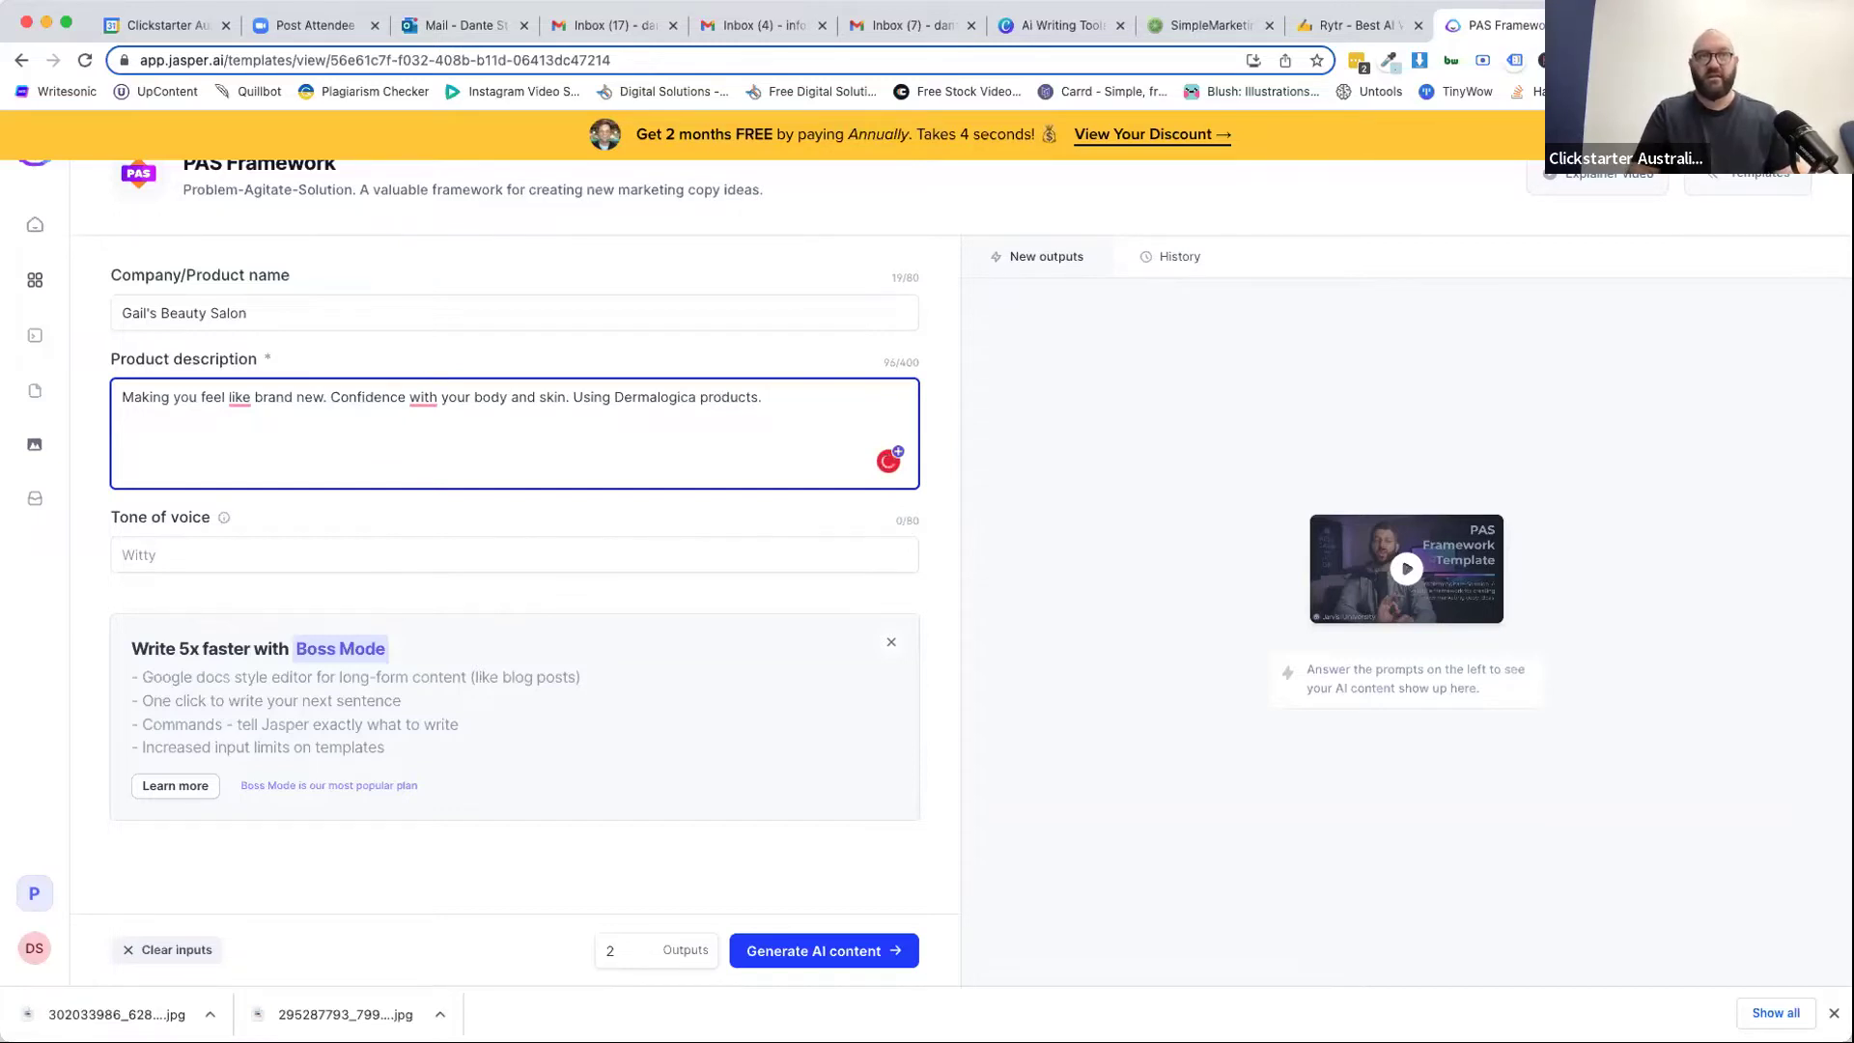
{"action": "type", "text": ". Located close t"}
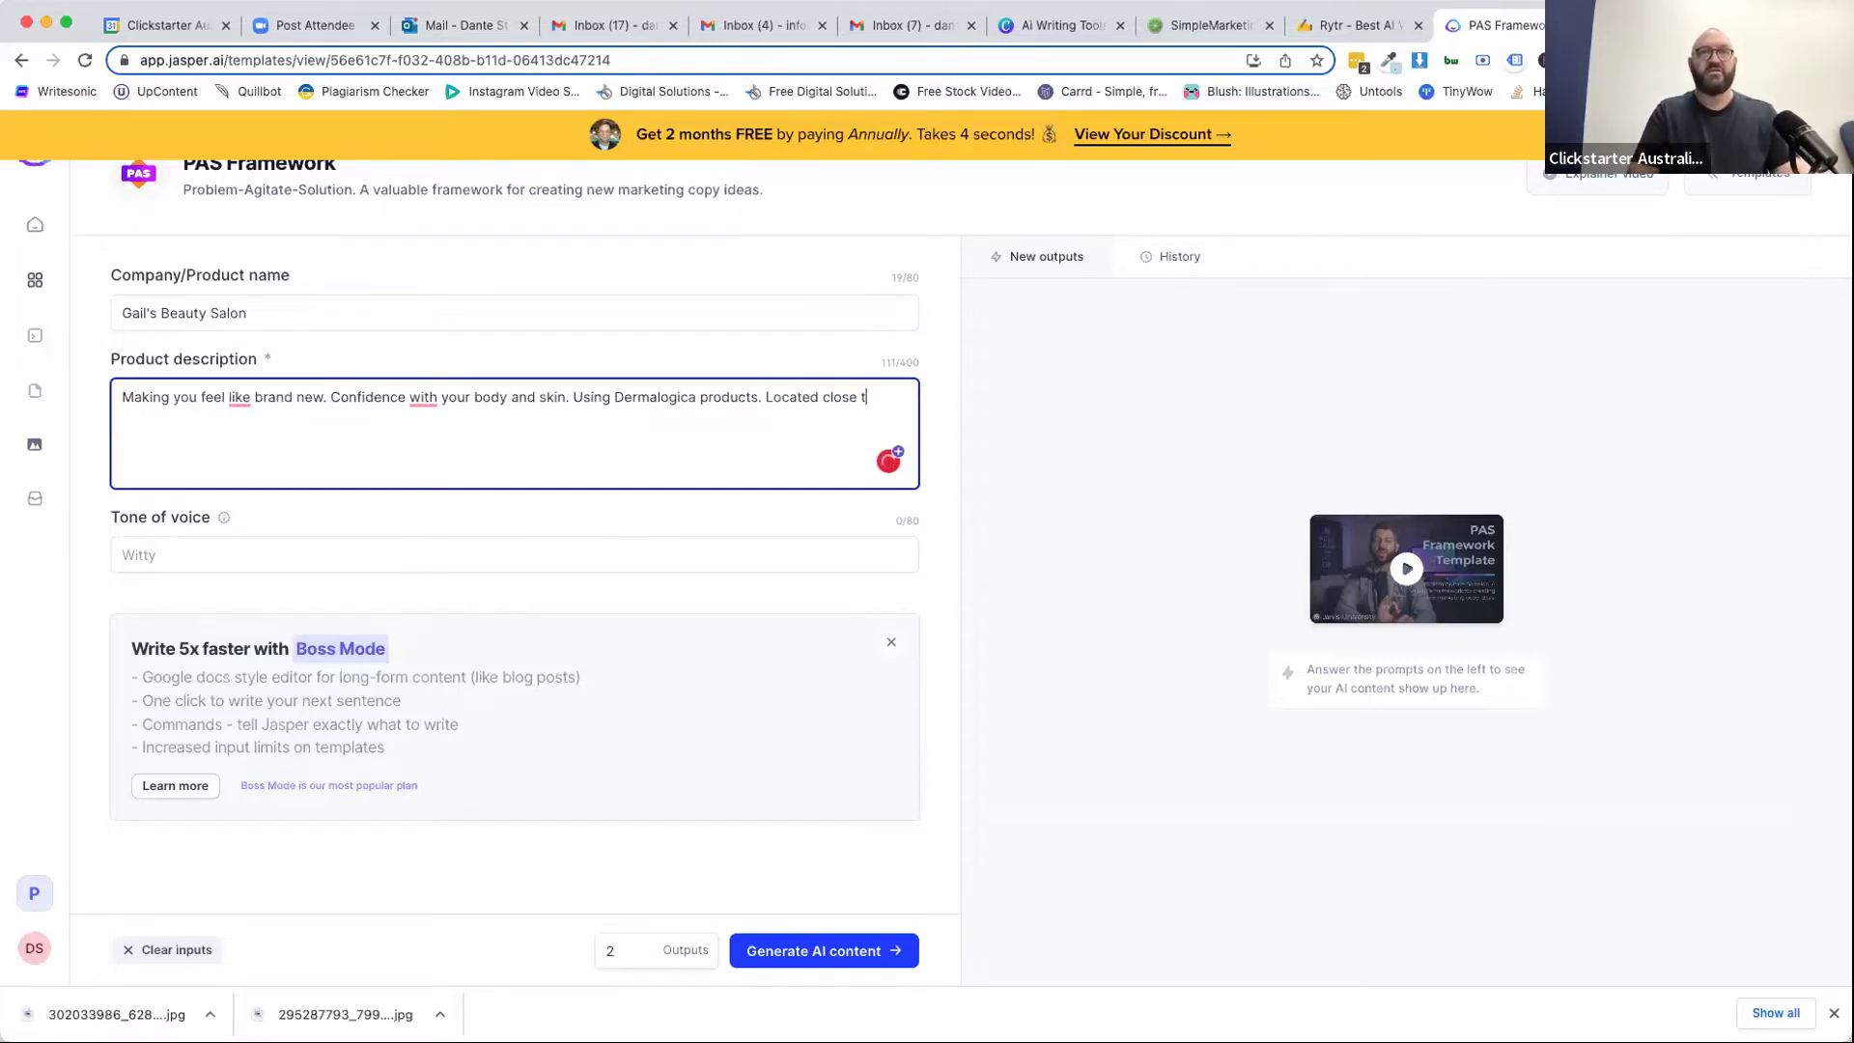
{"action": "type", "text": "o the train station at "}
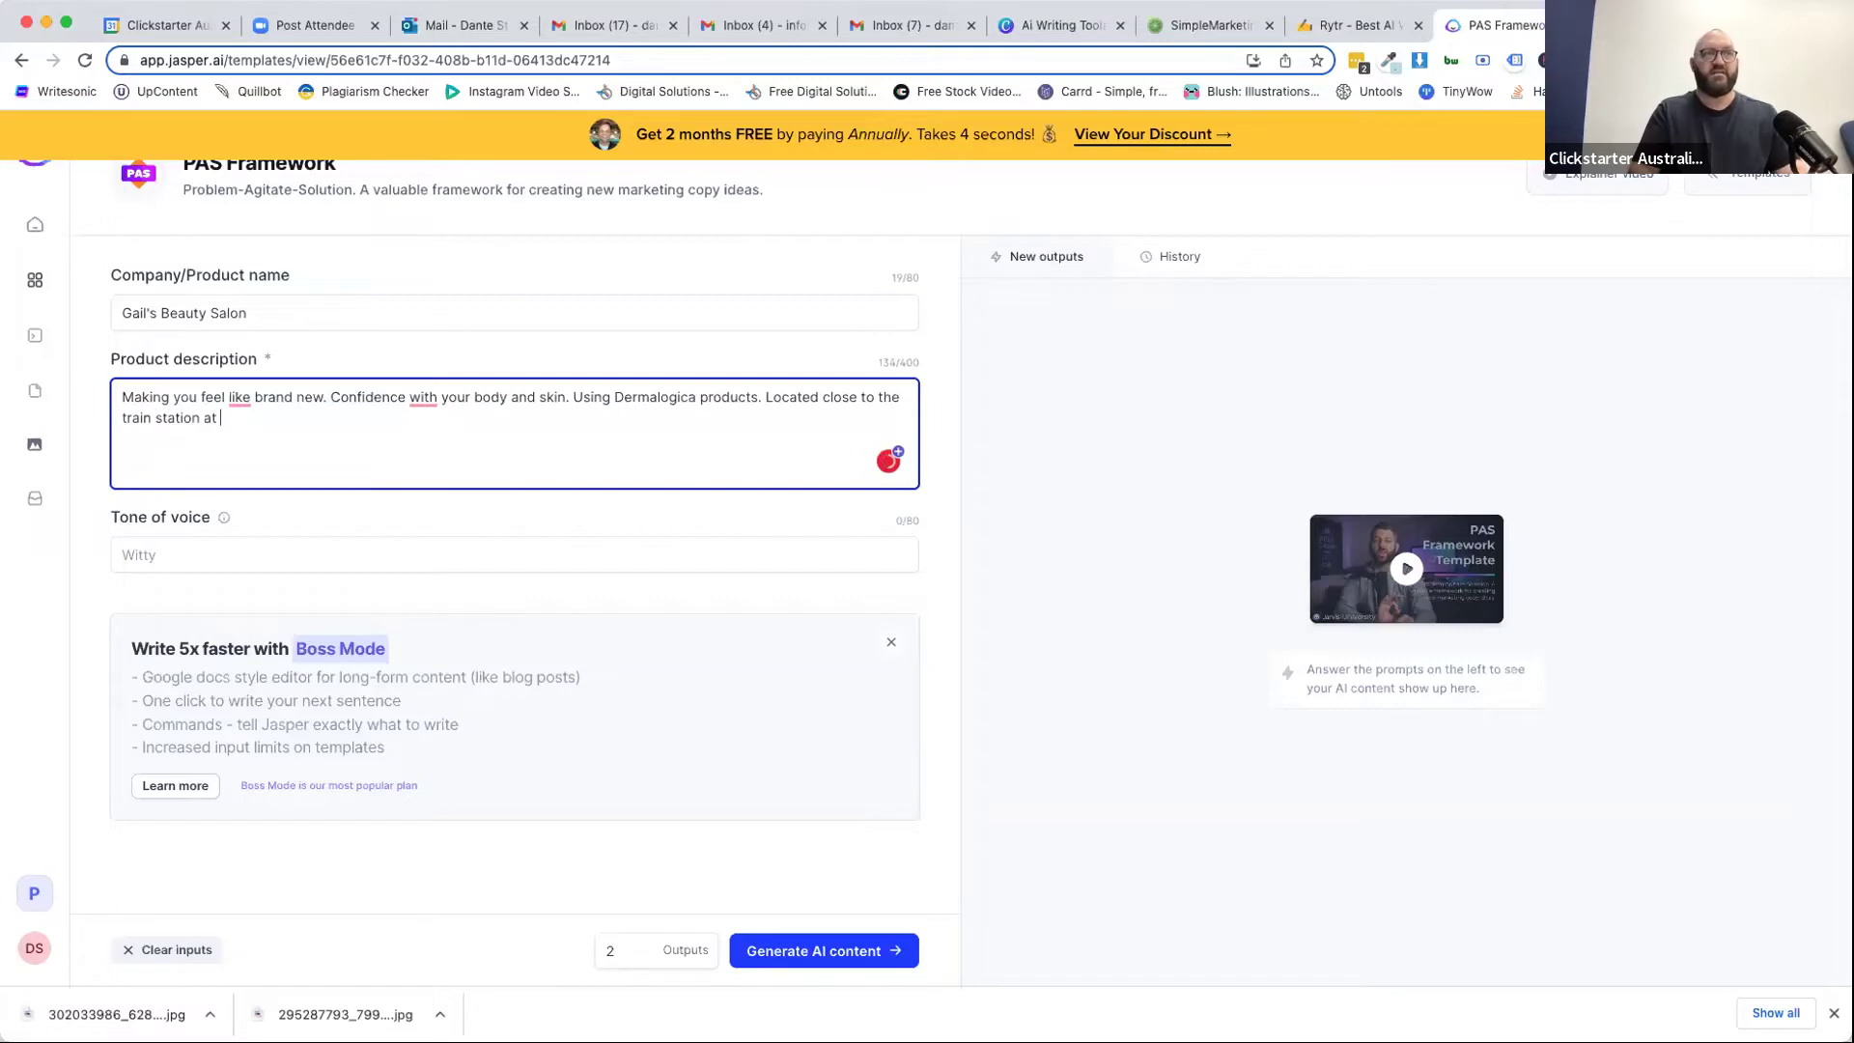
{"action": "type", "text": "Nun"}
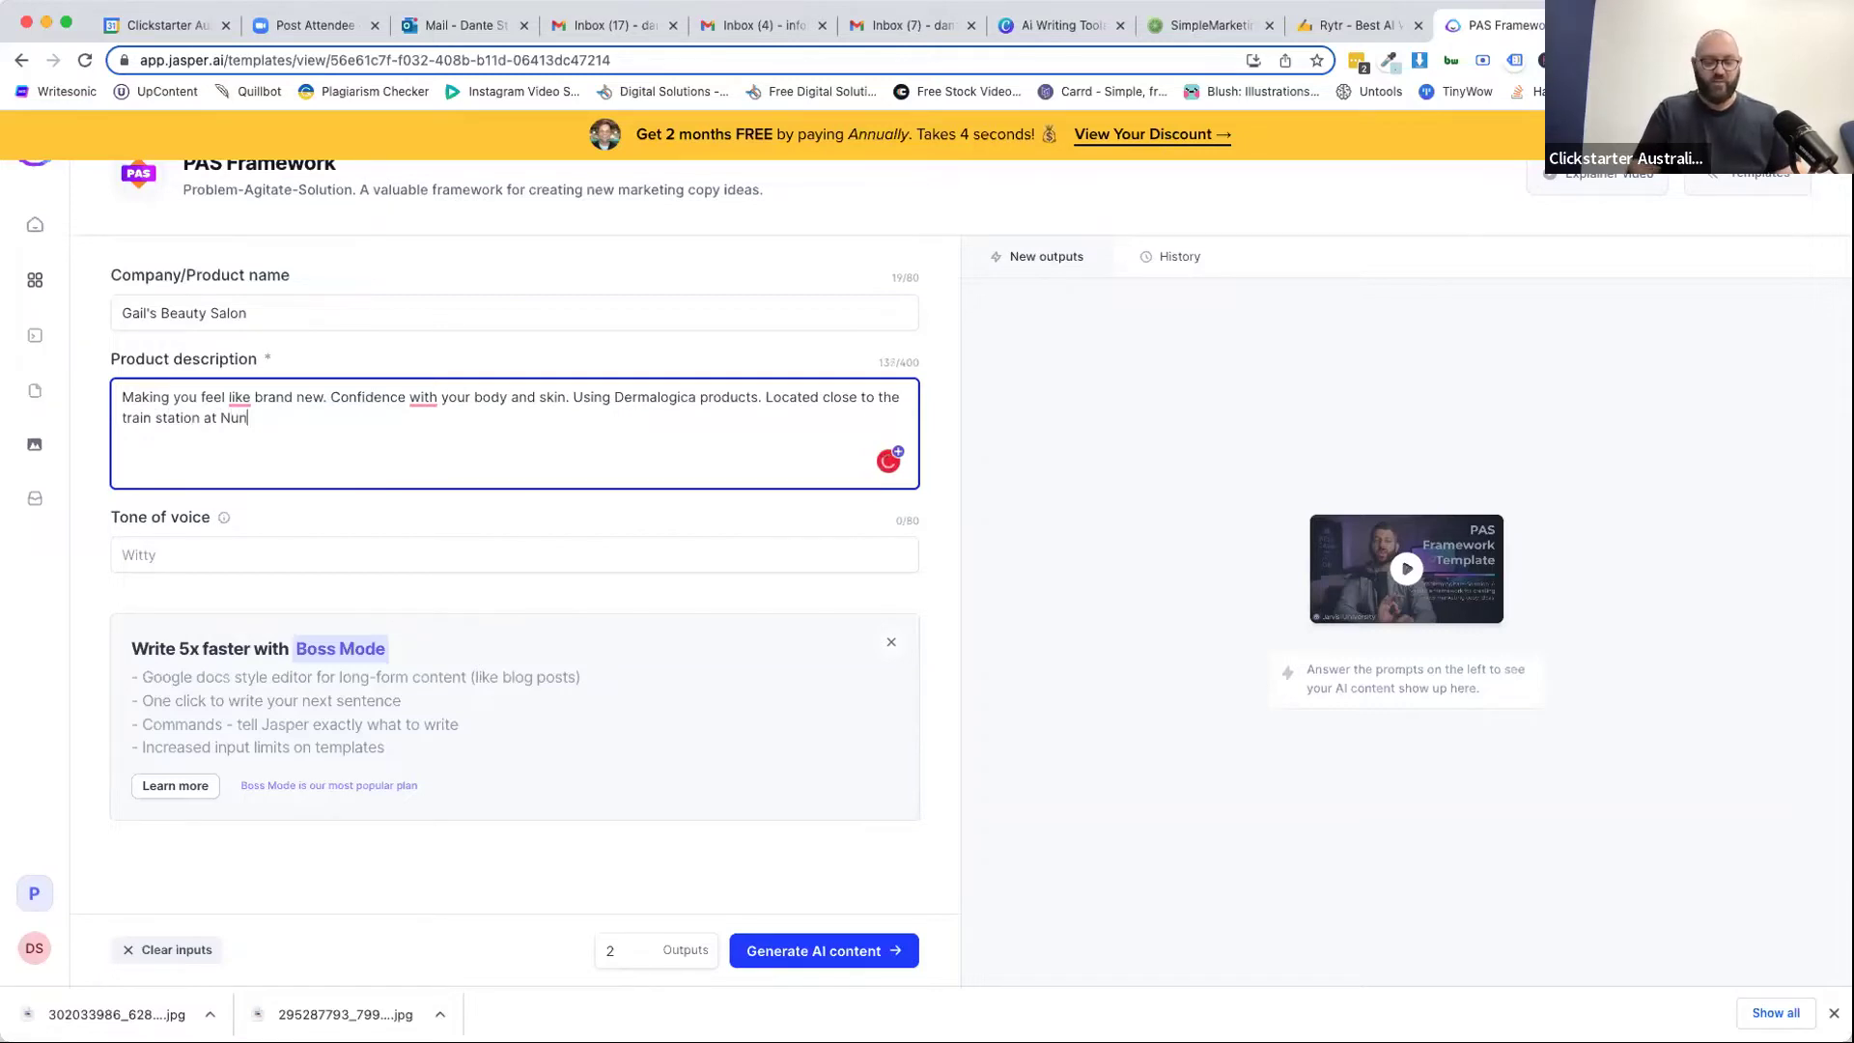
{"action": "type", "text": "dawa"}
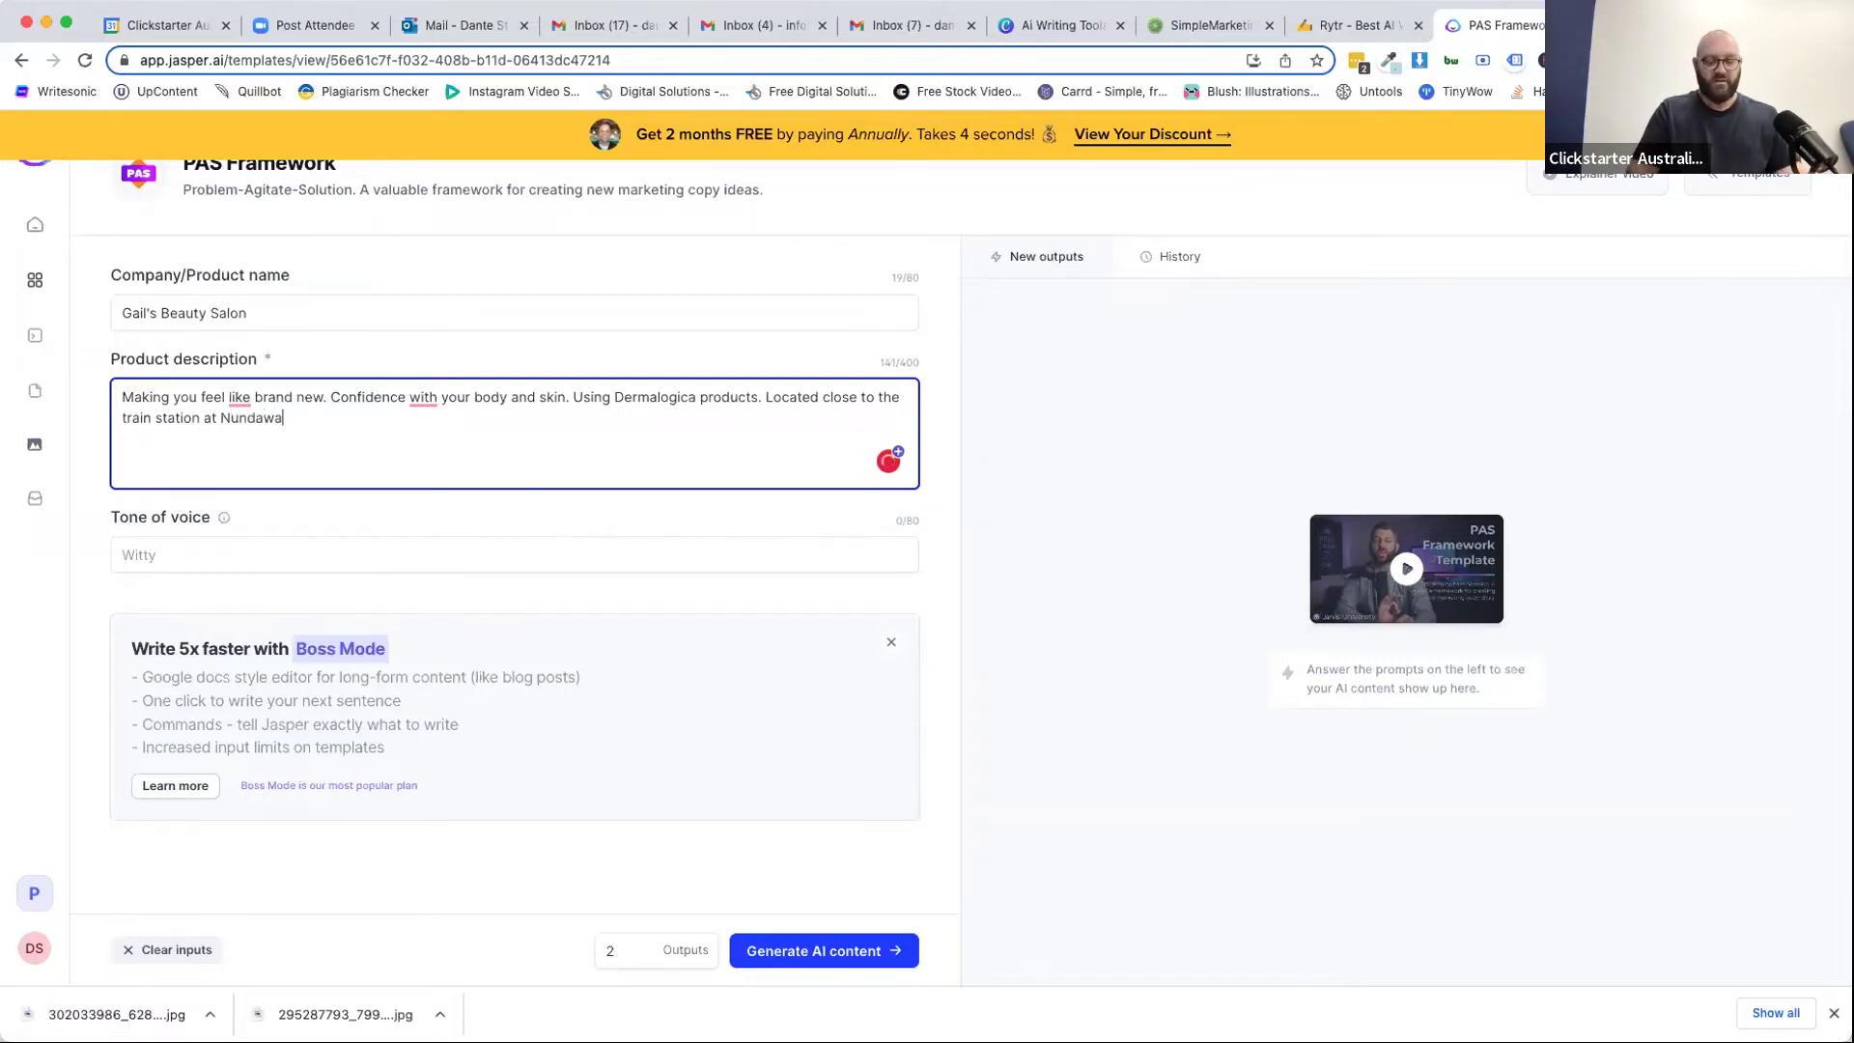
{"action": "type", "text": "ding."}
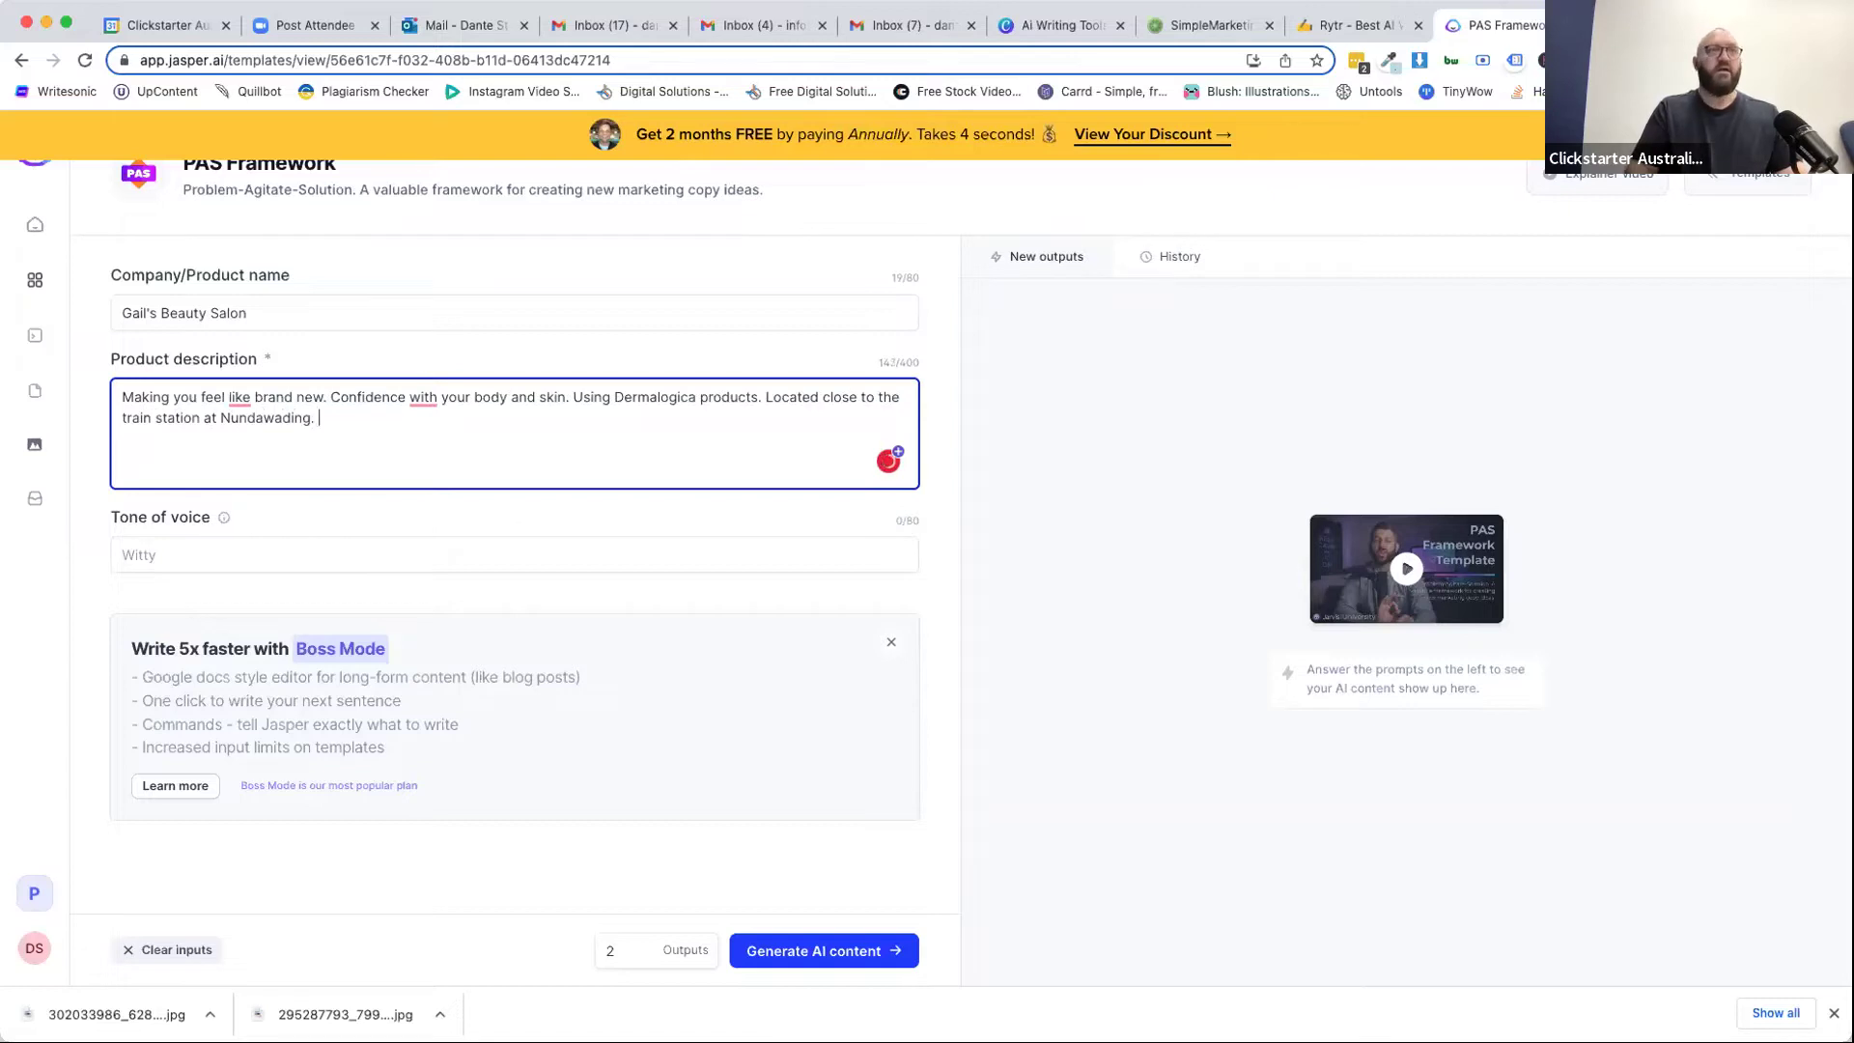
Set the tone of voice to "Friendly, helpful, feminine", and generate the PAS marketing copy.
{"action": "left_click", "coordinate": [151, 556]}
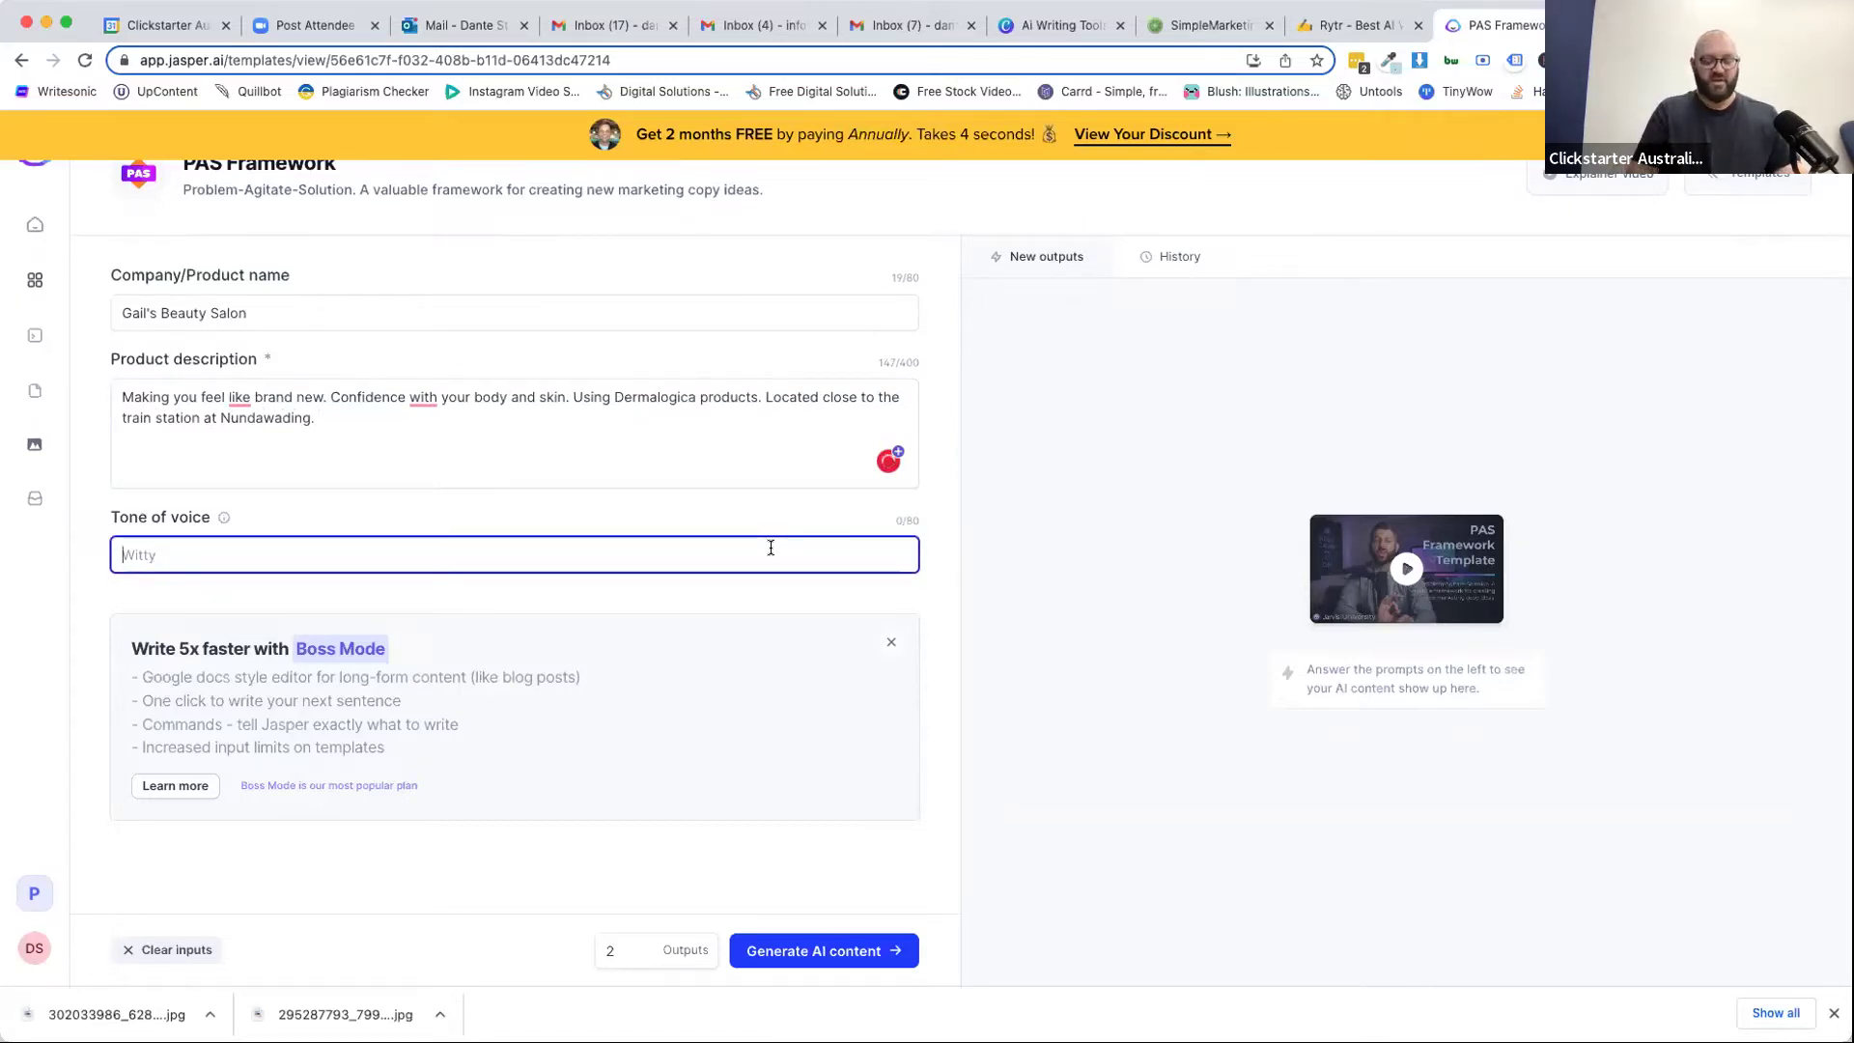
{"action": "type", "text": "Friendly"}
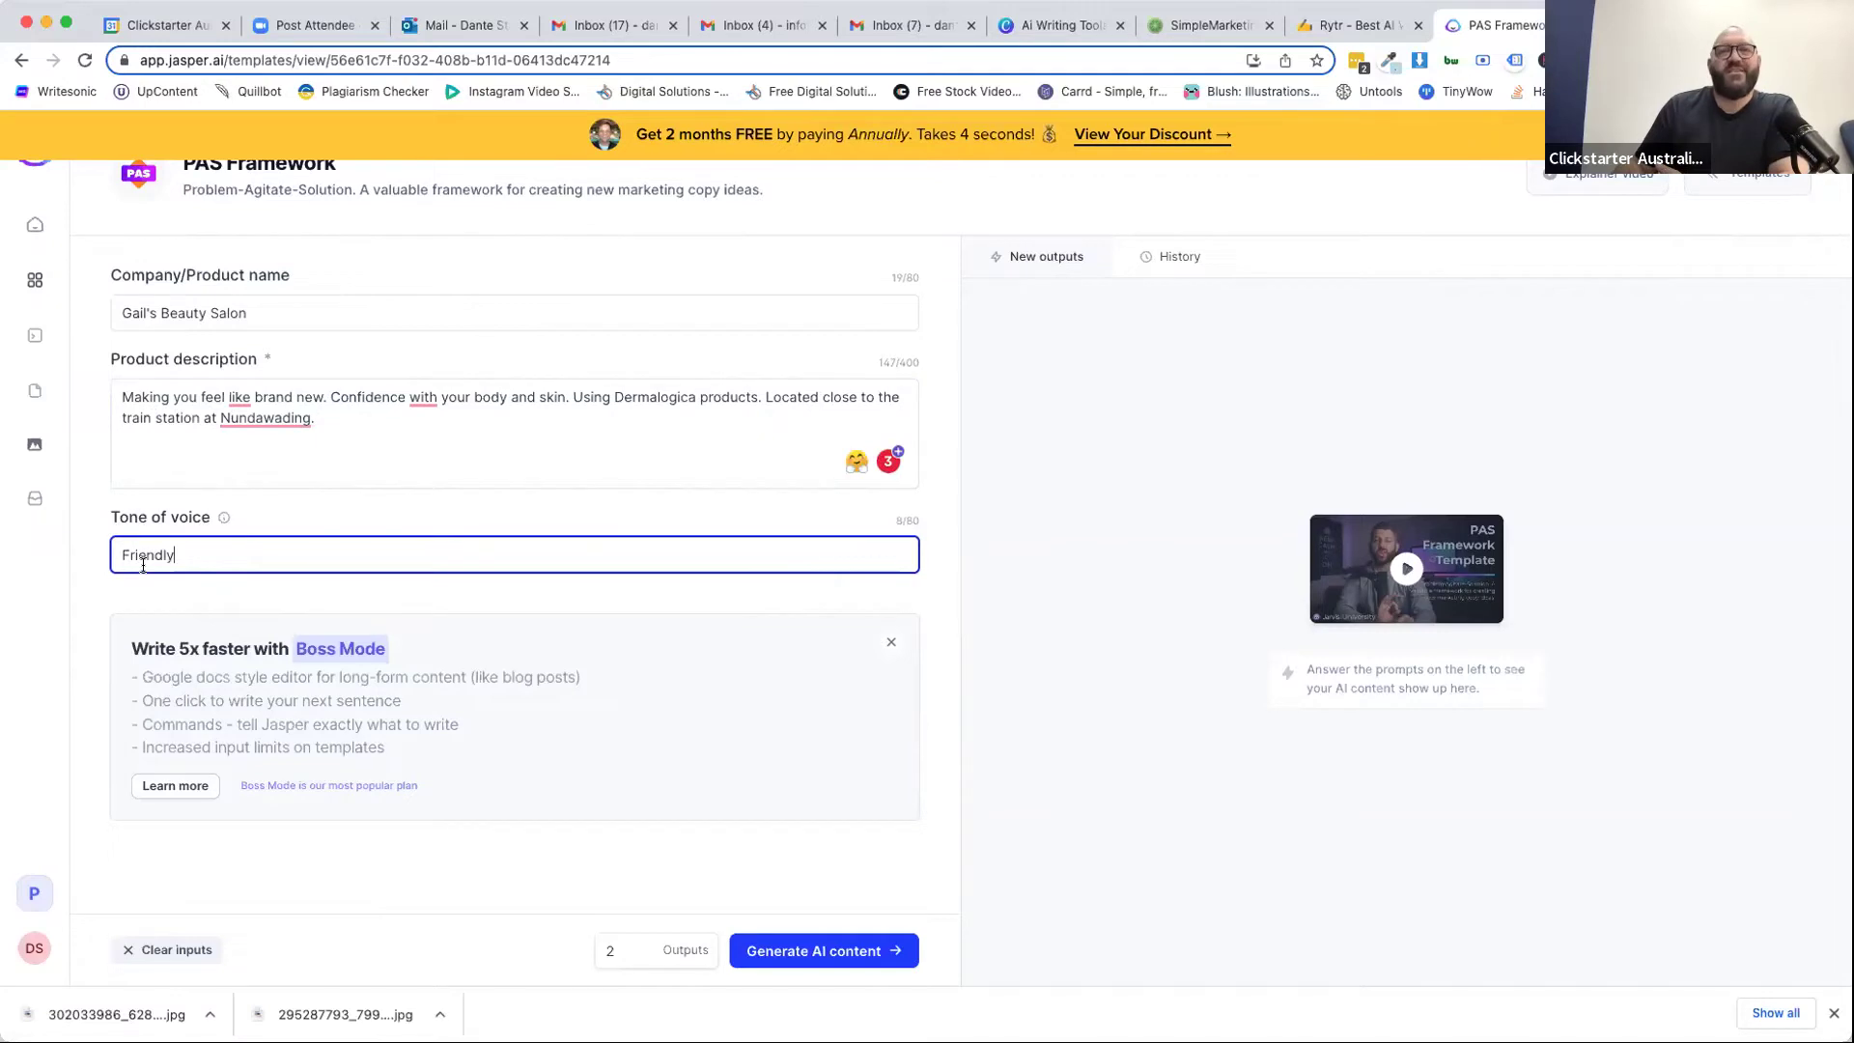
{"action": "left_click", "coordinate": [191, 553]}
{"action": "type", "text": ", helpful"}
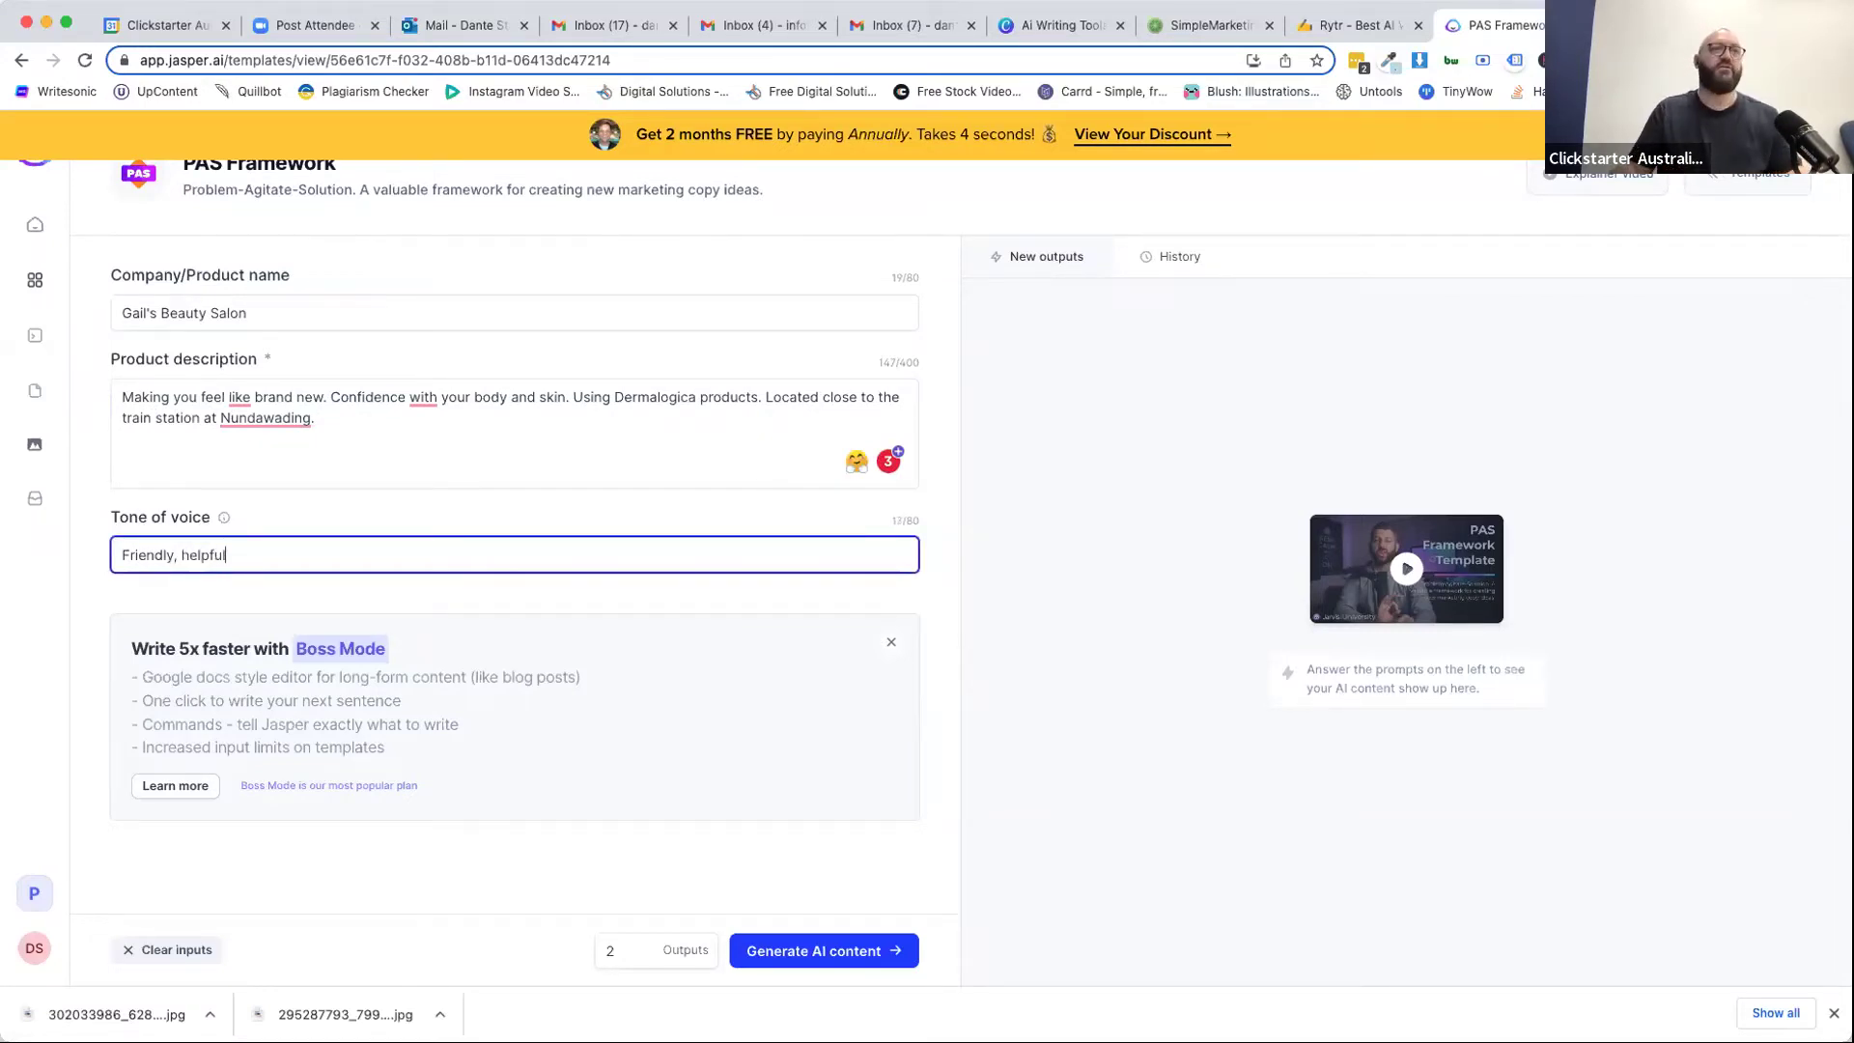
{"action": "type", "text": ", feminine"}
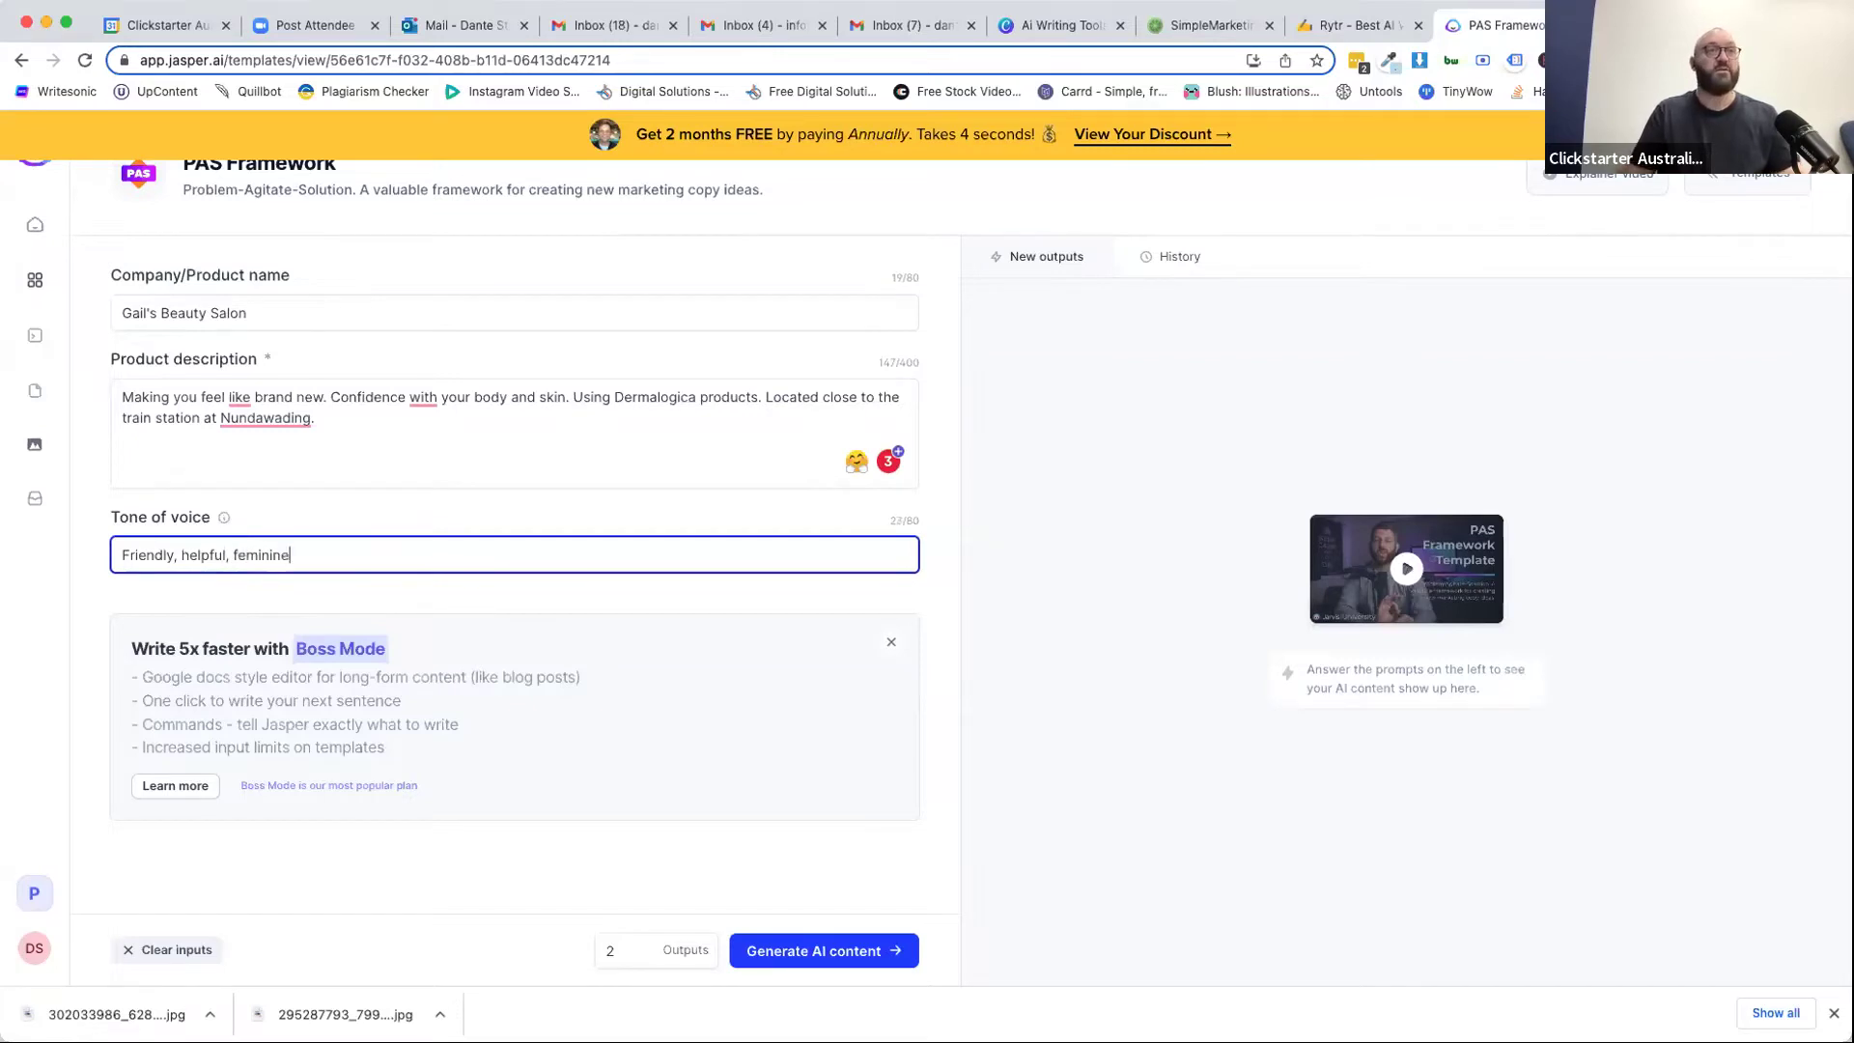
{"action": "left_click", "coordinate": [348, 520]}
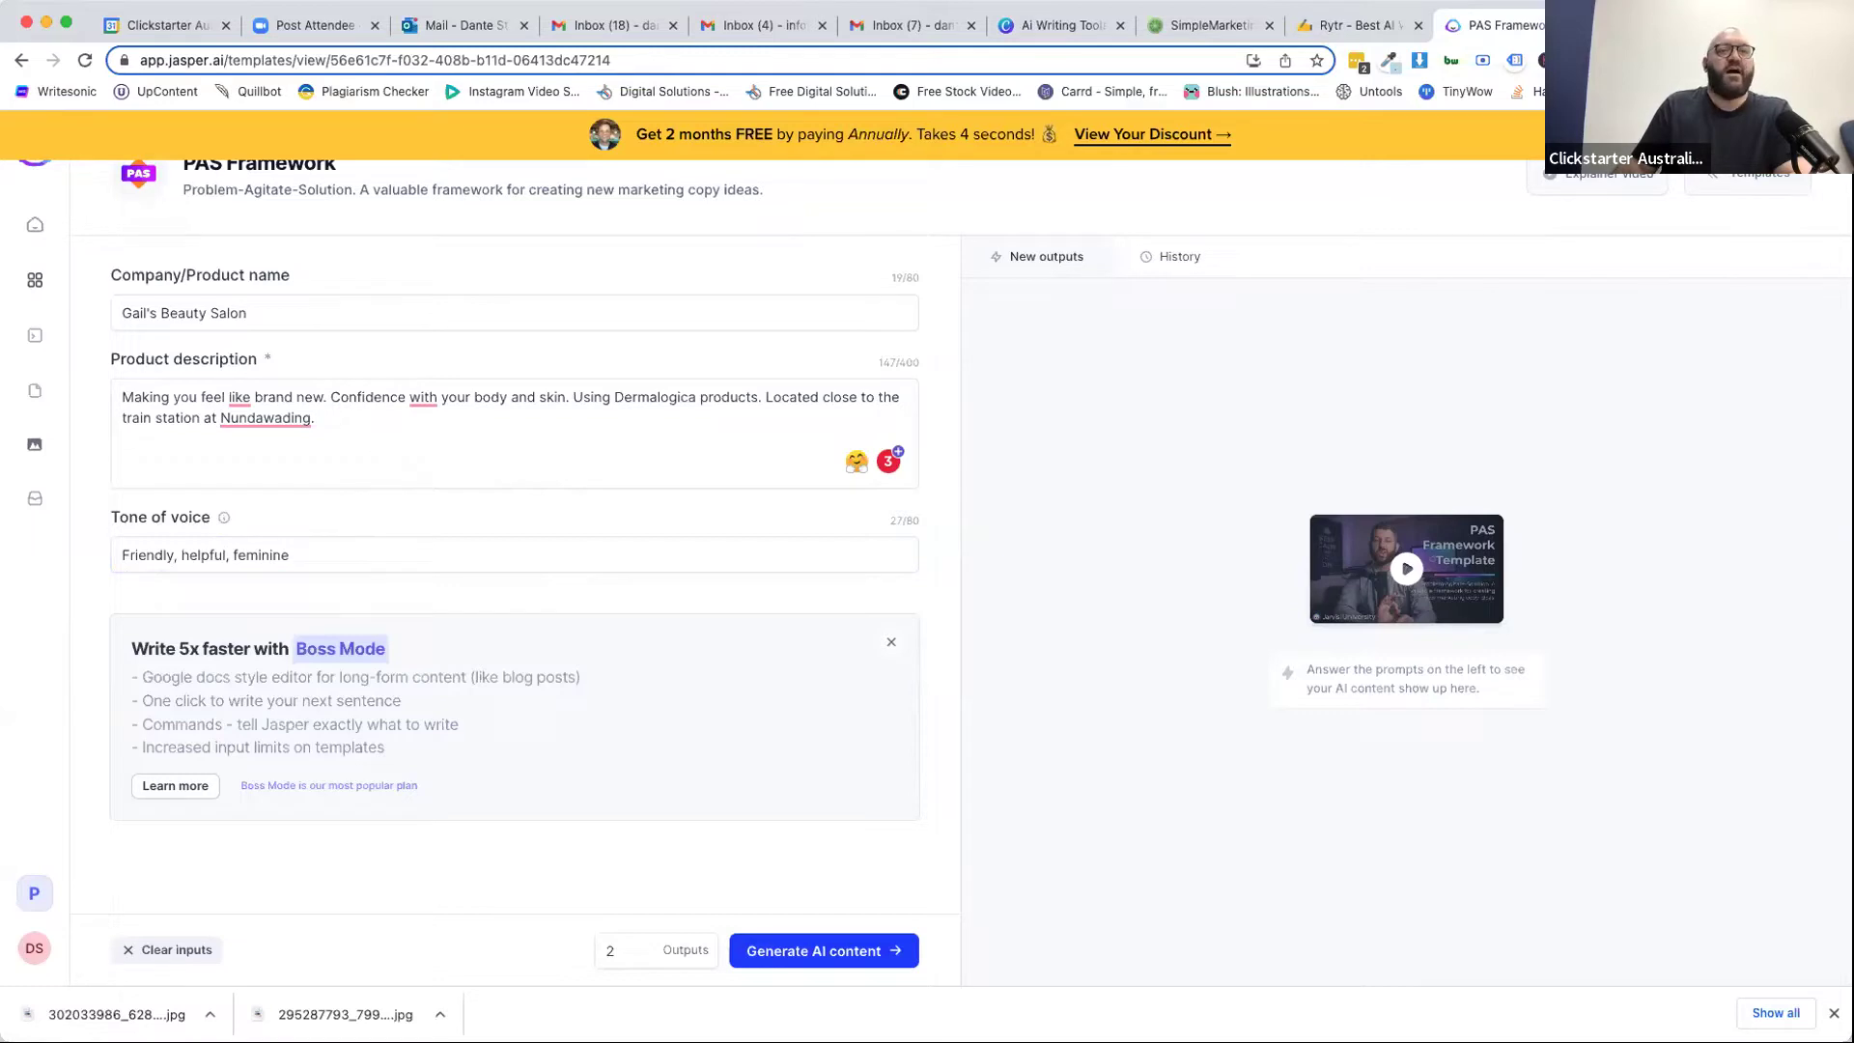
{"action": "left_click", "coordinate": [815, 949]}
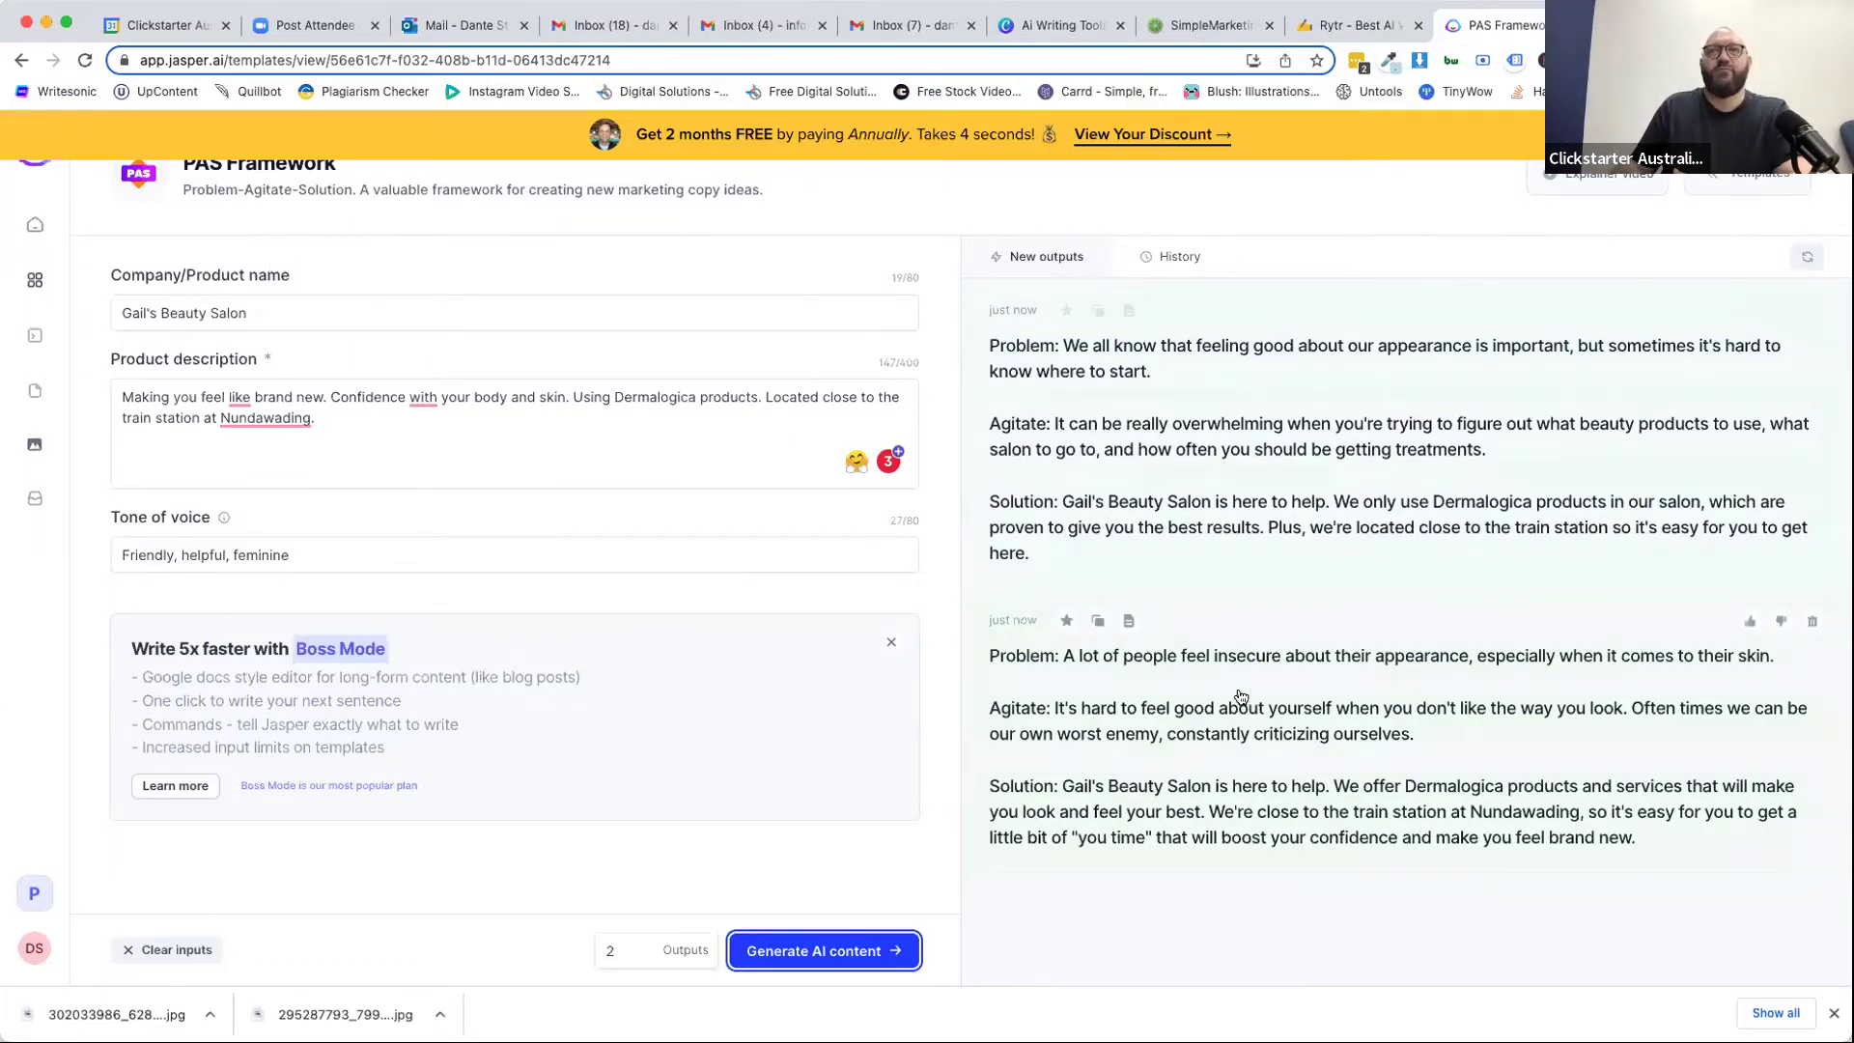
{"action": "scroll", "coordinate": [1243, 757], "scroll_direction": "down", "scroll_amount": 1}
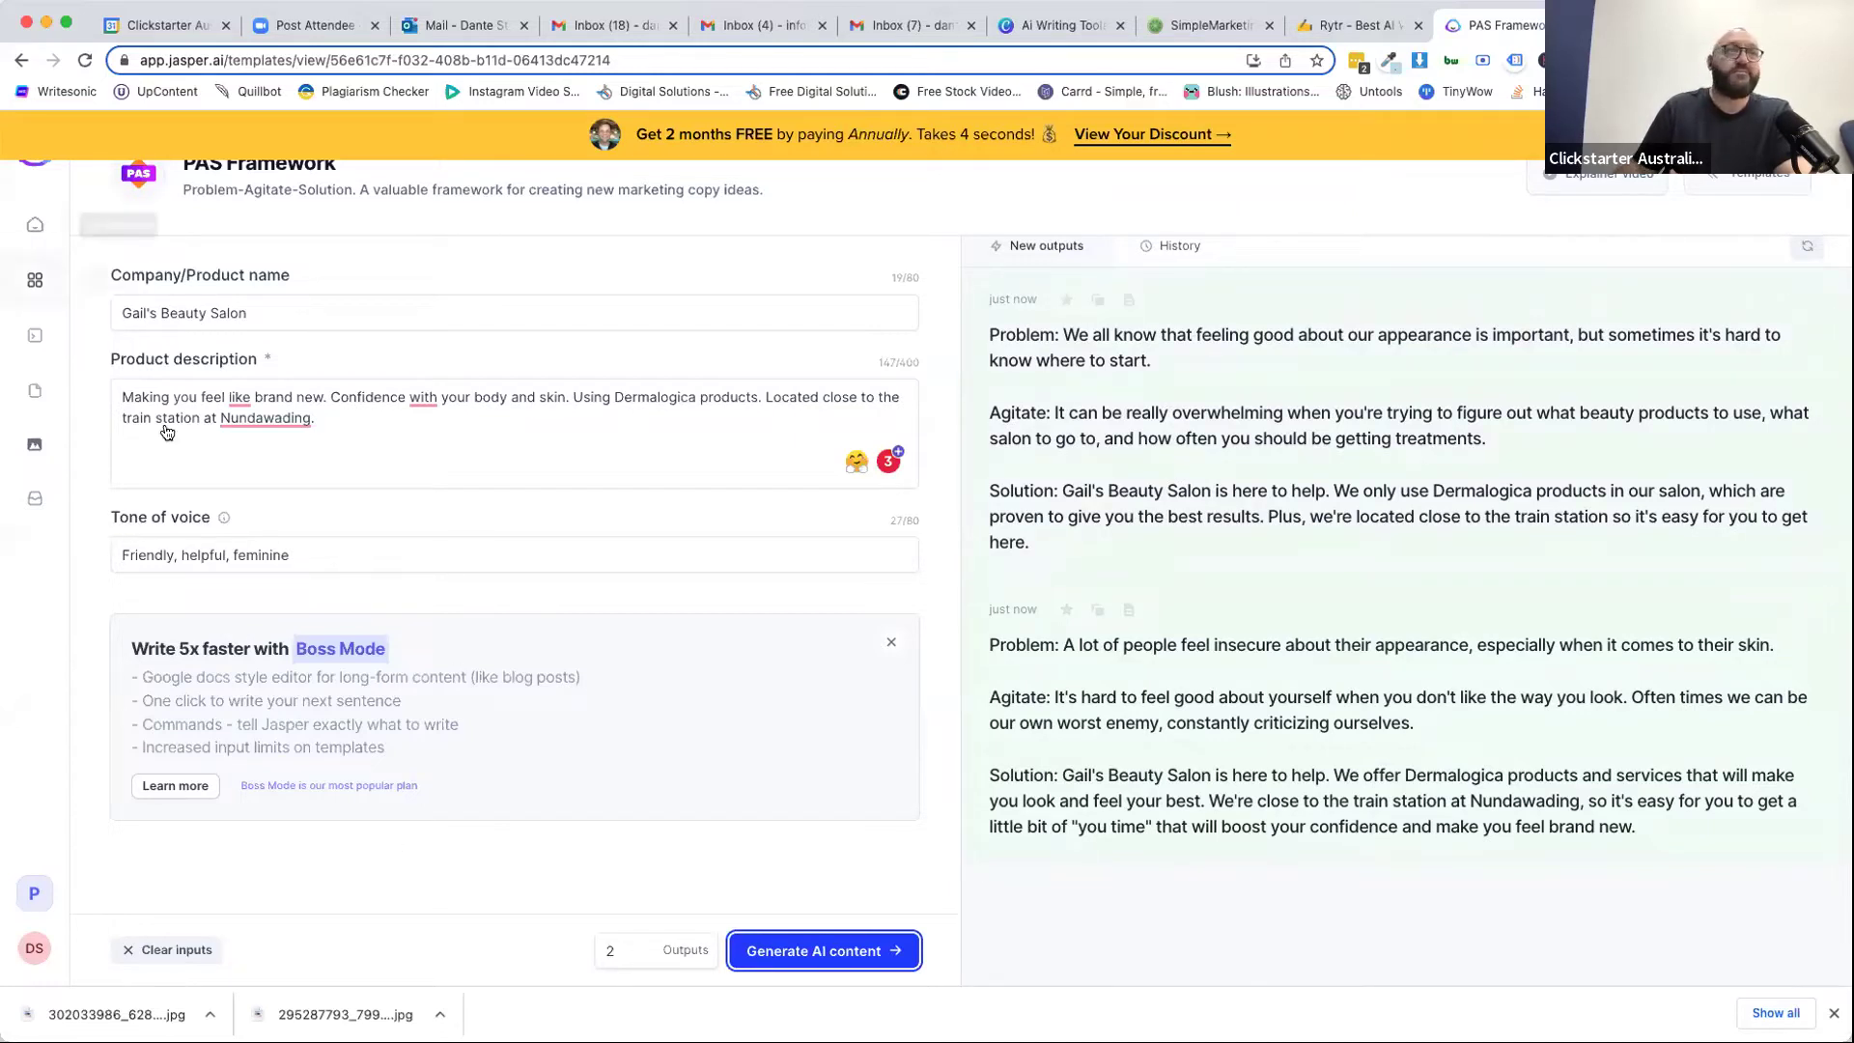
Switch to the Creative Story template and begin the plot with "Carl is a single man living the suburbs.".
{"action": "left_click", "coordinate": [1724, 186]}
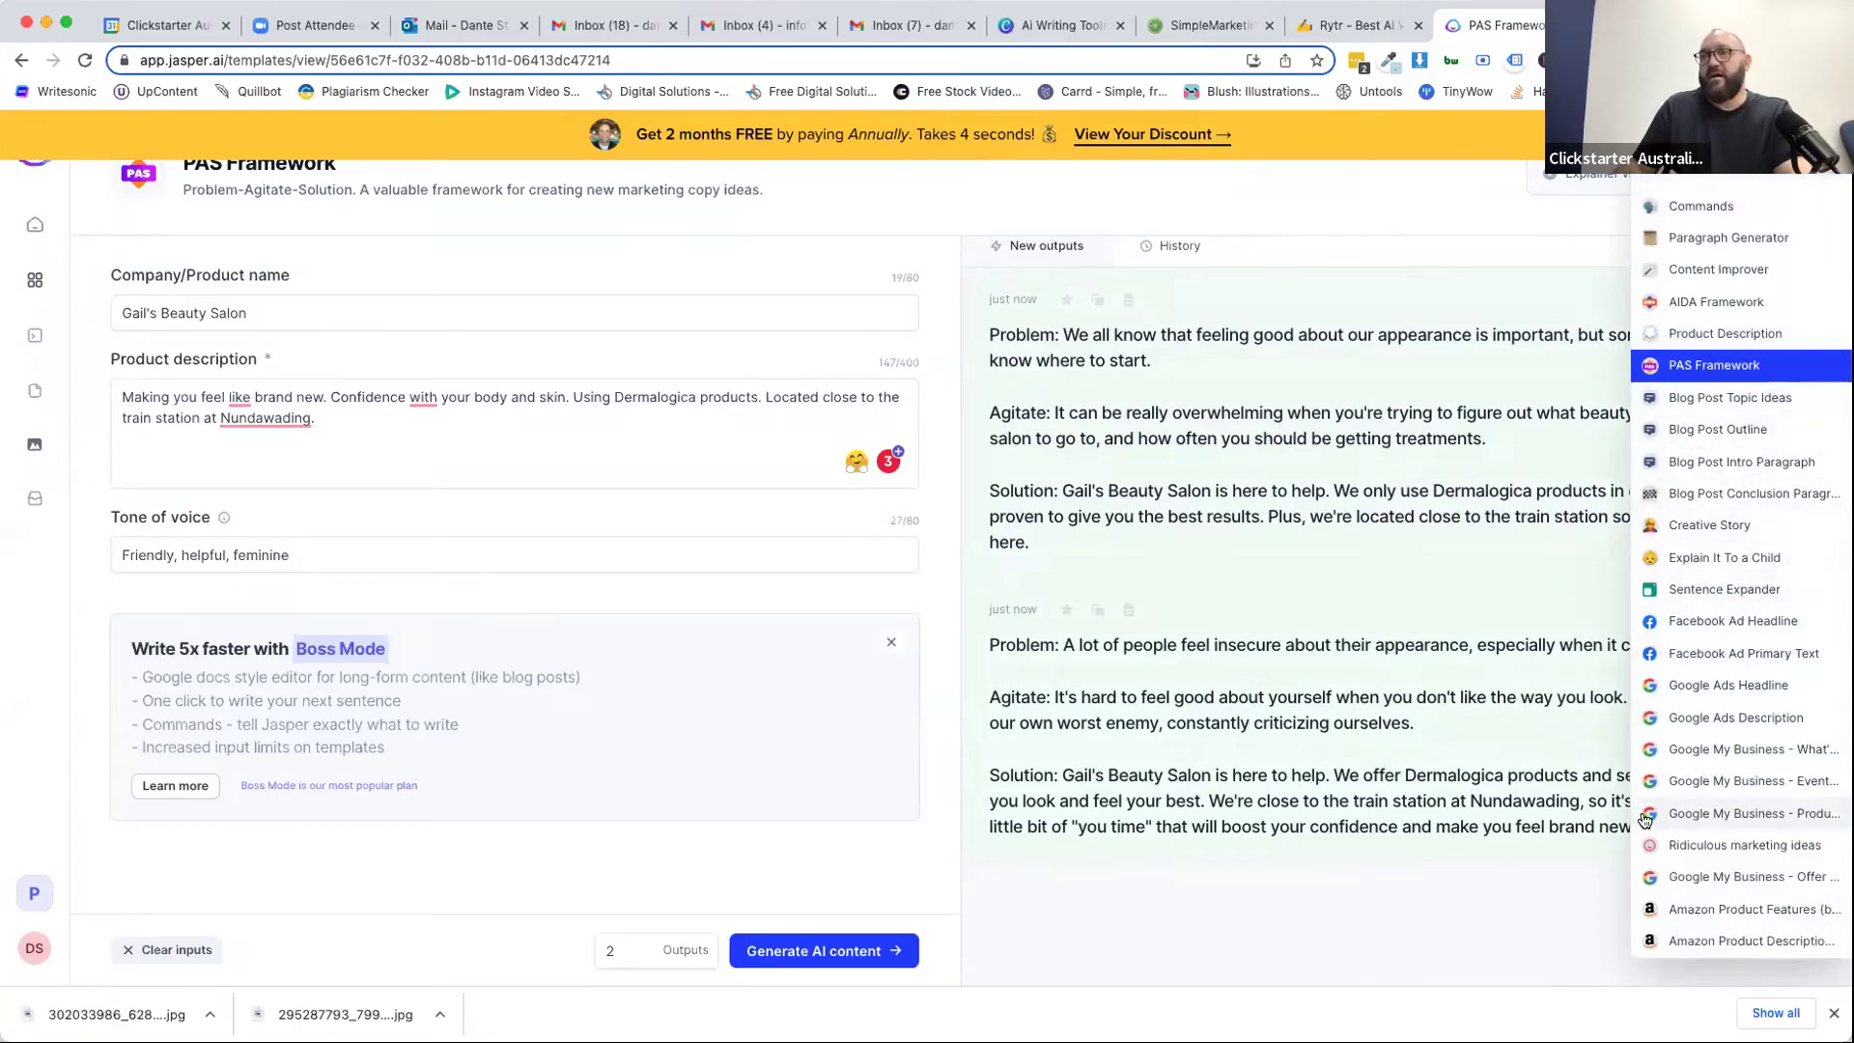
{"action": "left_click", "coordinate": [1681, 526]}
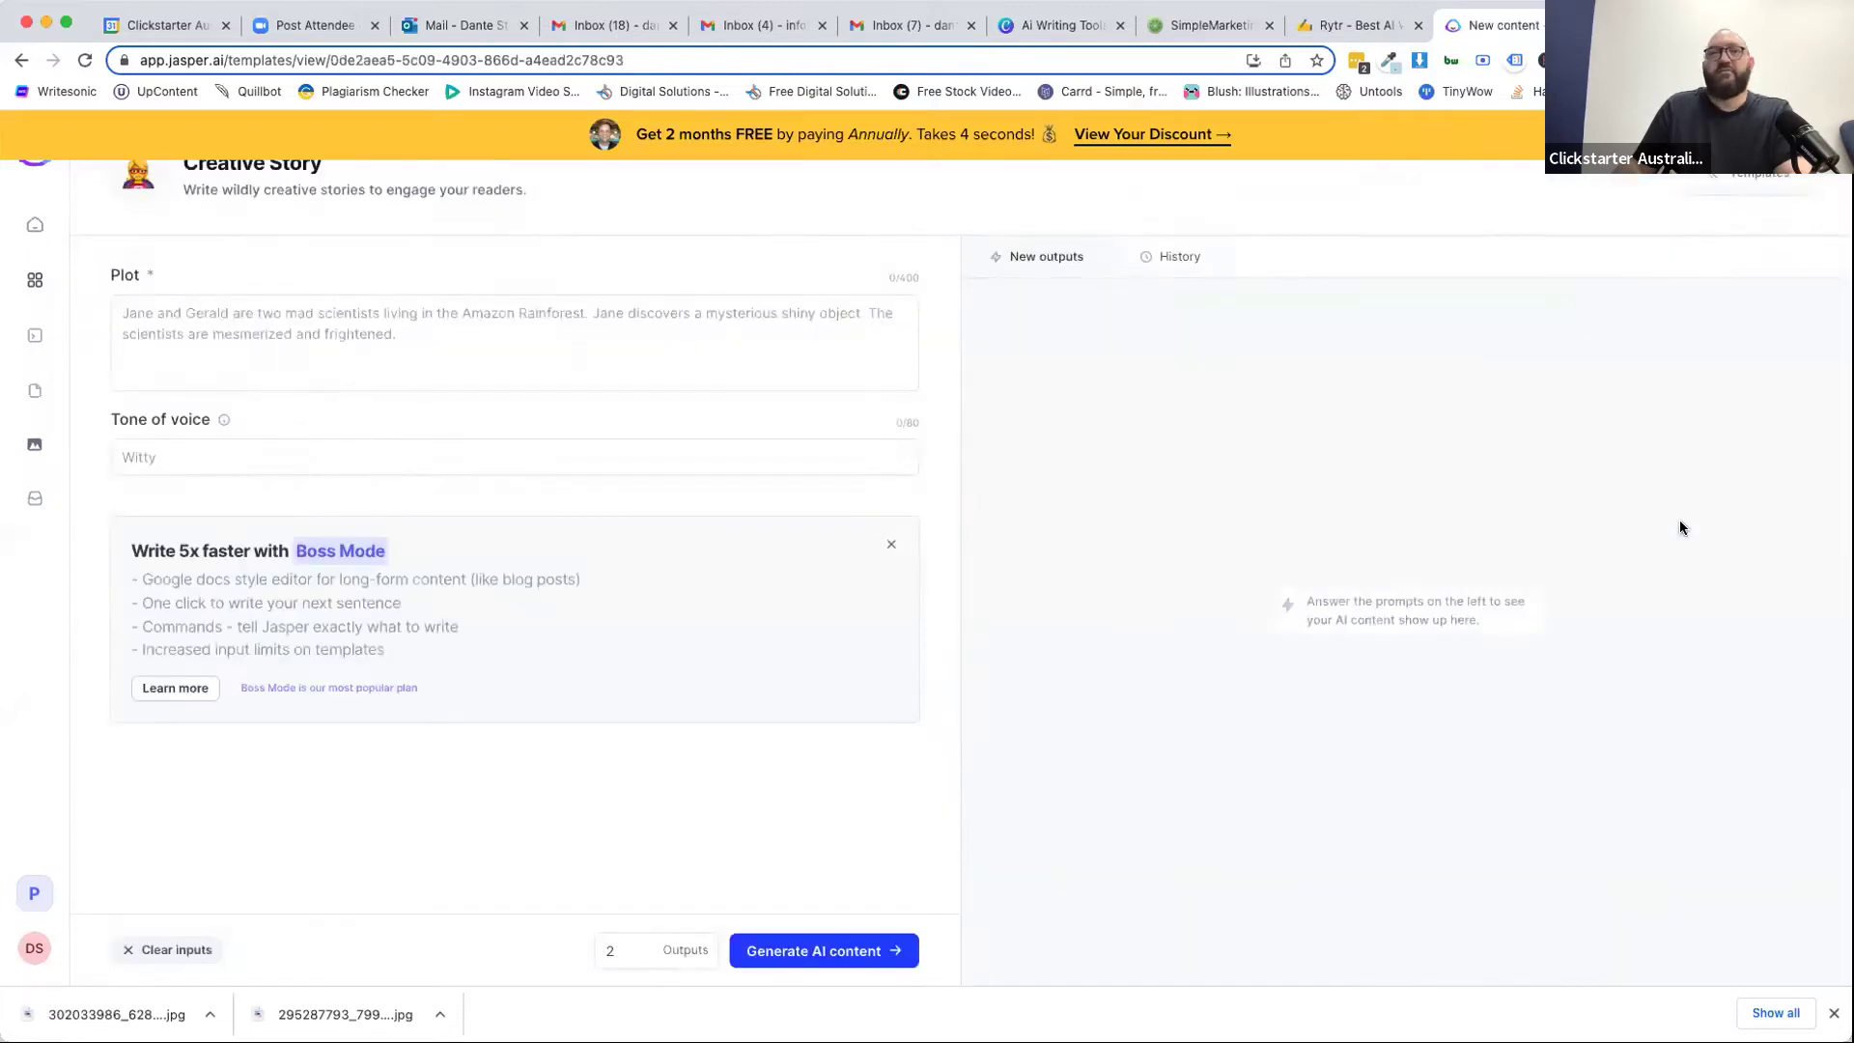
{"action": "left_click", "coordinate": [323, 319]}
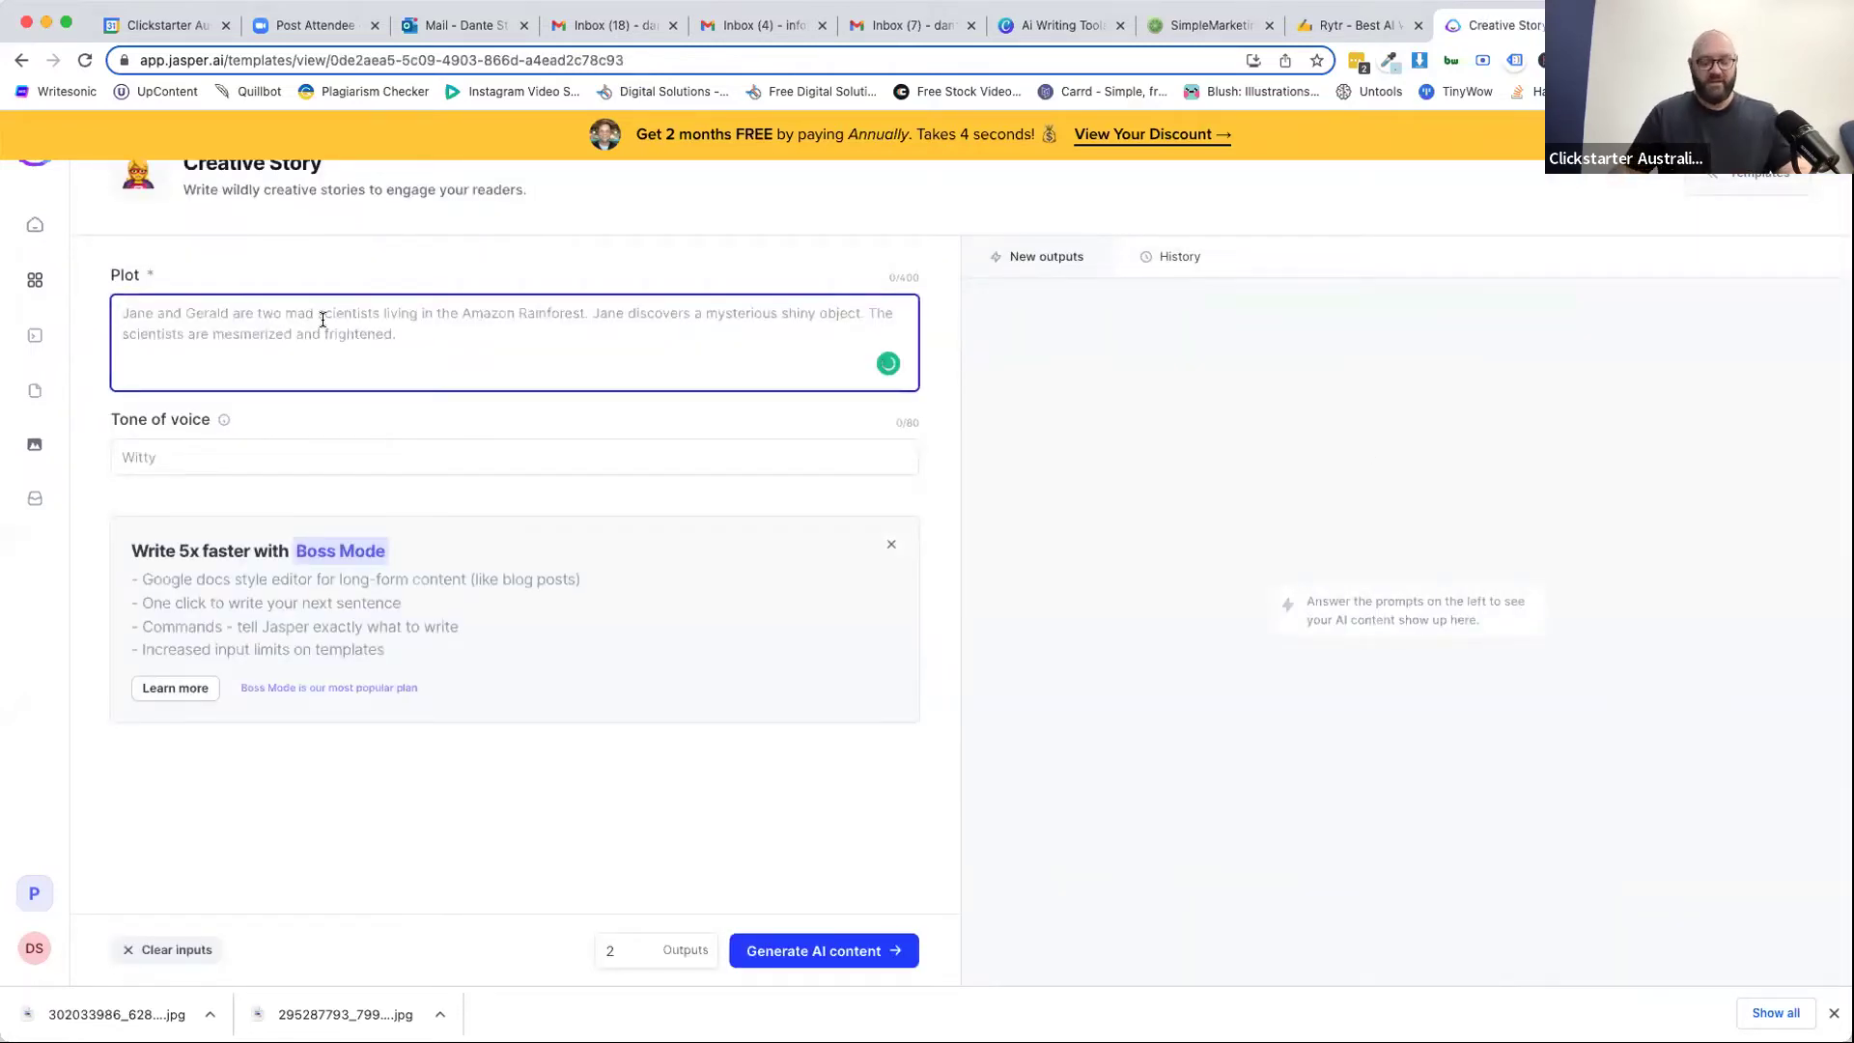
{"action": "type", "text": "Carl is a singel m"}
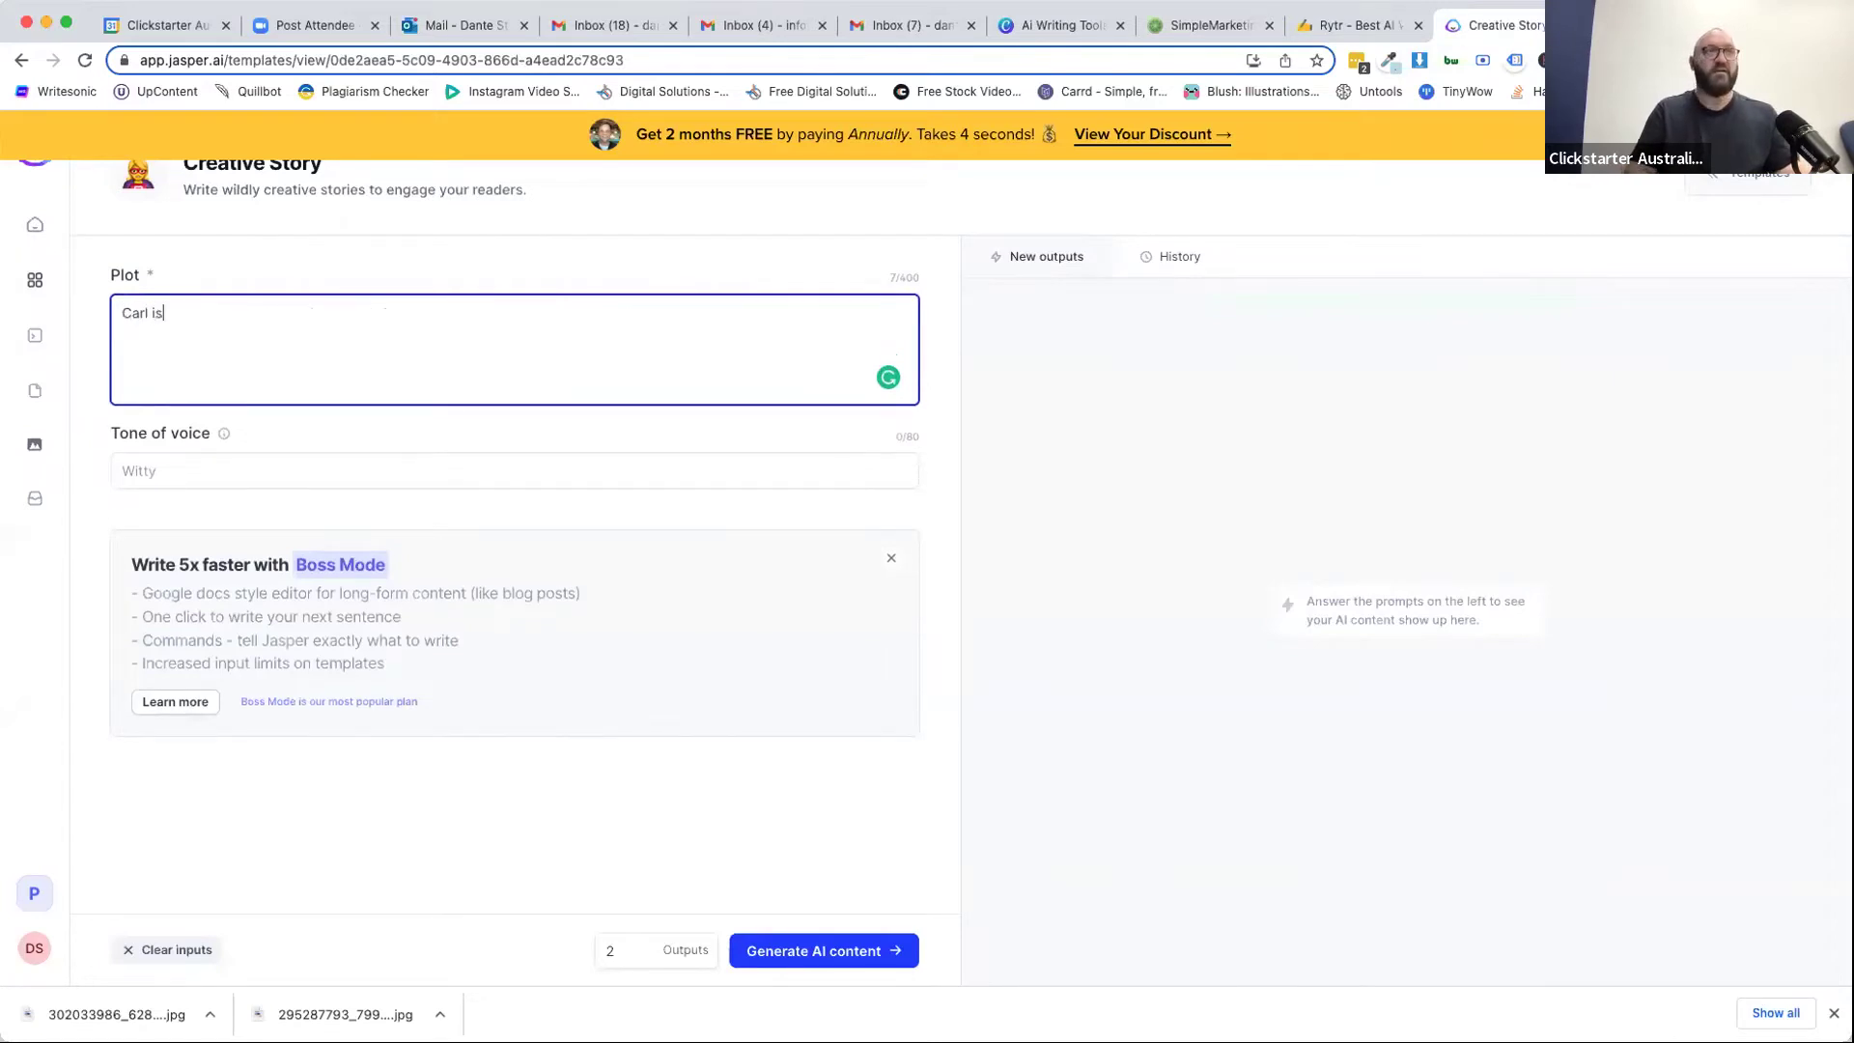
{"action": "key", "text": "BackSpace"}
{"action": "key", "text": "BackSpace"}
{"action": "key", "text": "BackSpace"}
{"action": "key", "text": "BackSpace"}
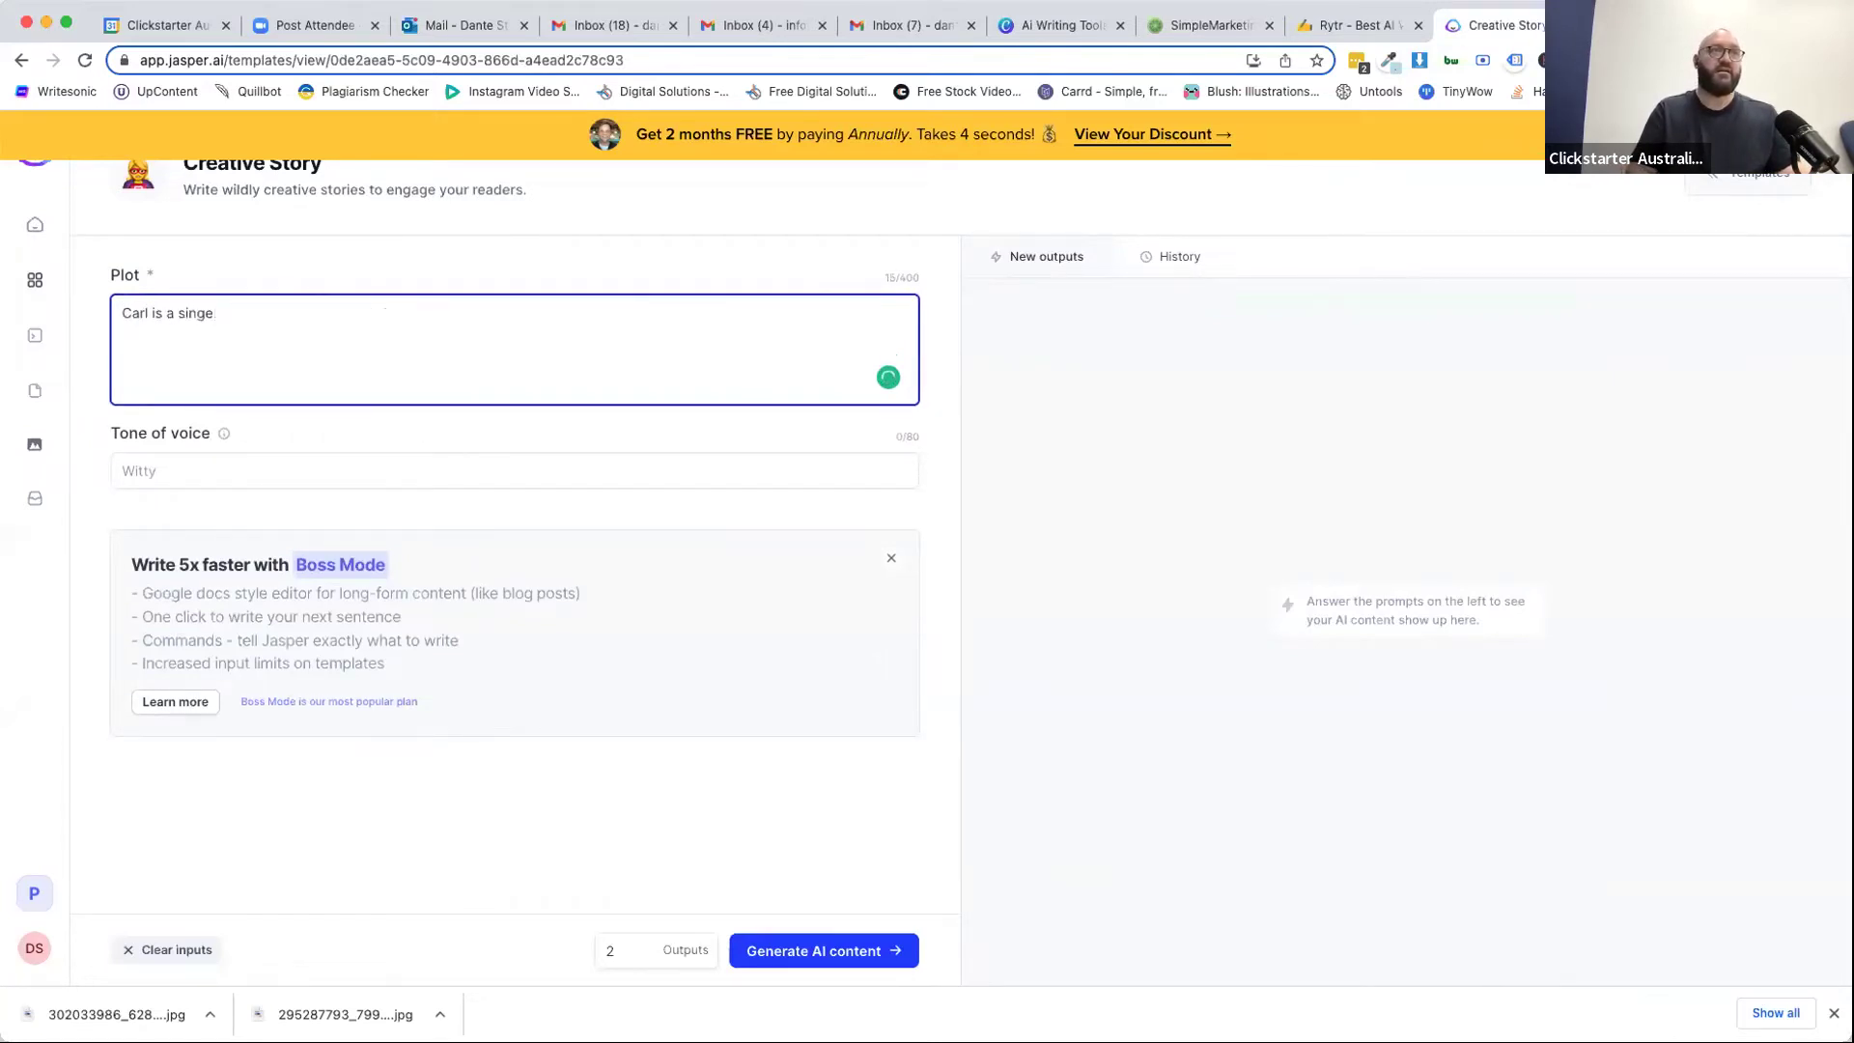
{"action": "type", "text": "le man living the suburbs. He ahs nmo"}
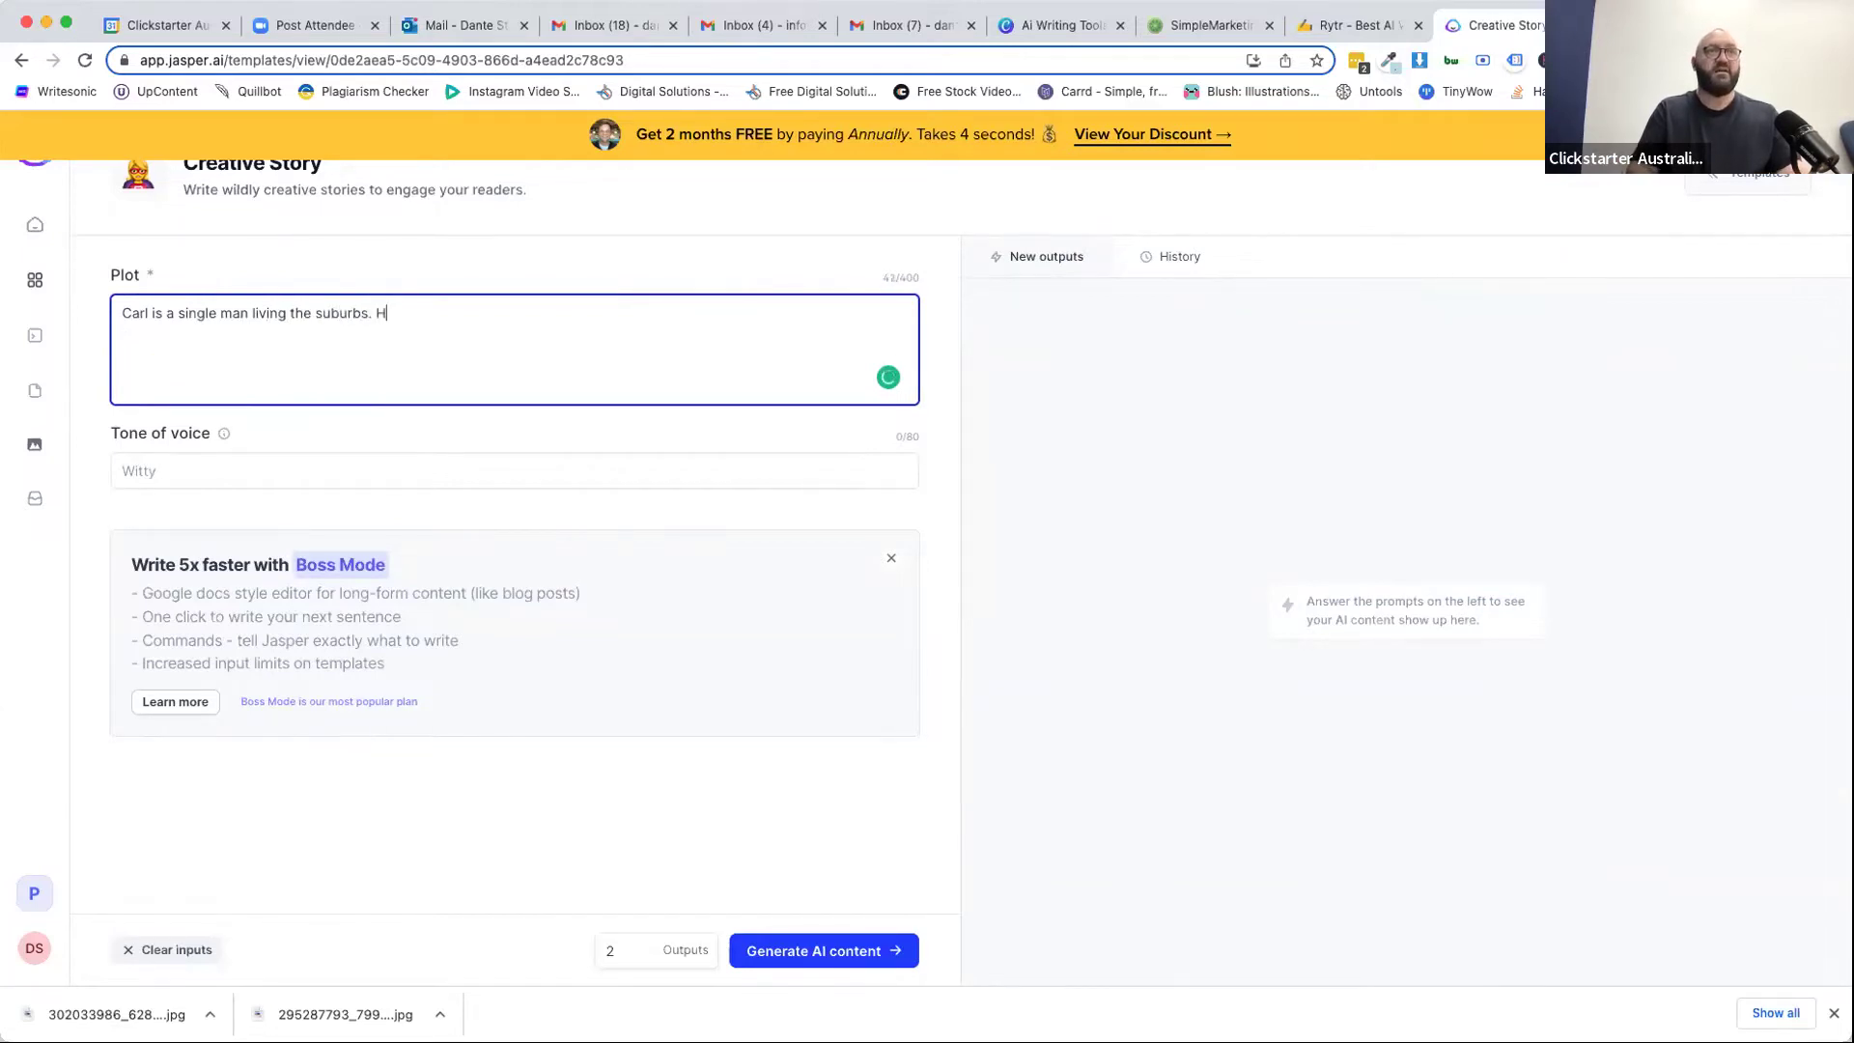
Continue the plot with "He has no partner, but has a dog who is his best friend.".
{"action": "key", "text": "BackSpace"}
{"action": "key", "text": "BackSpace"}
{"action": "key", "text": "BackSpace"}
{"action": "key", "text": "BackSpace"}
{"action": "type", "text": "has no partner,"}
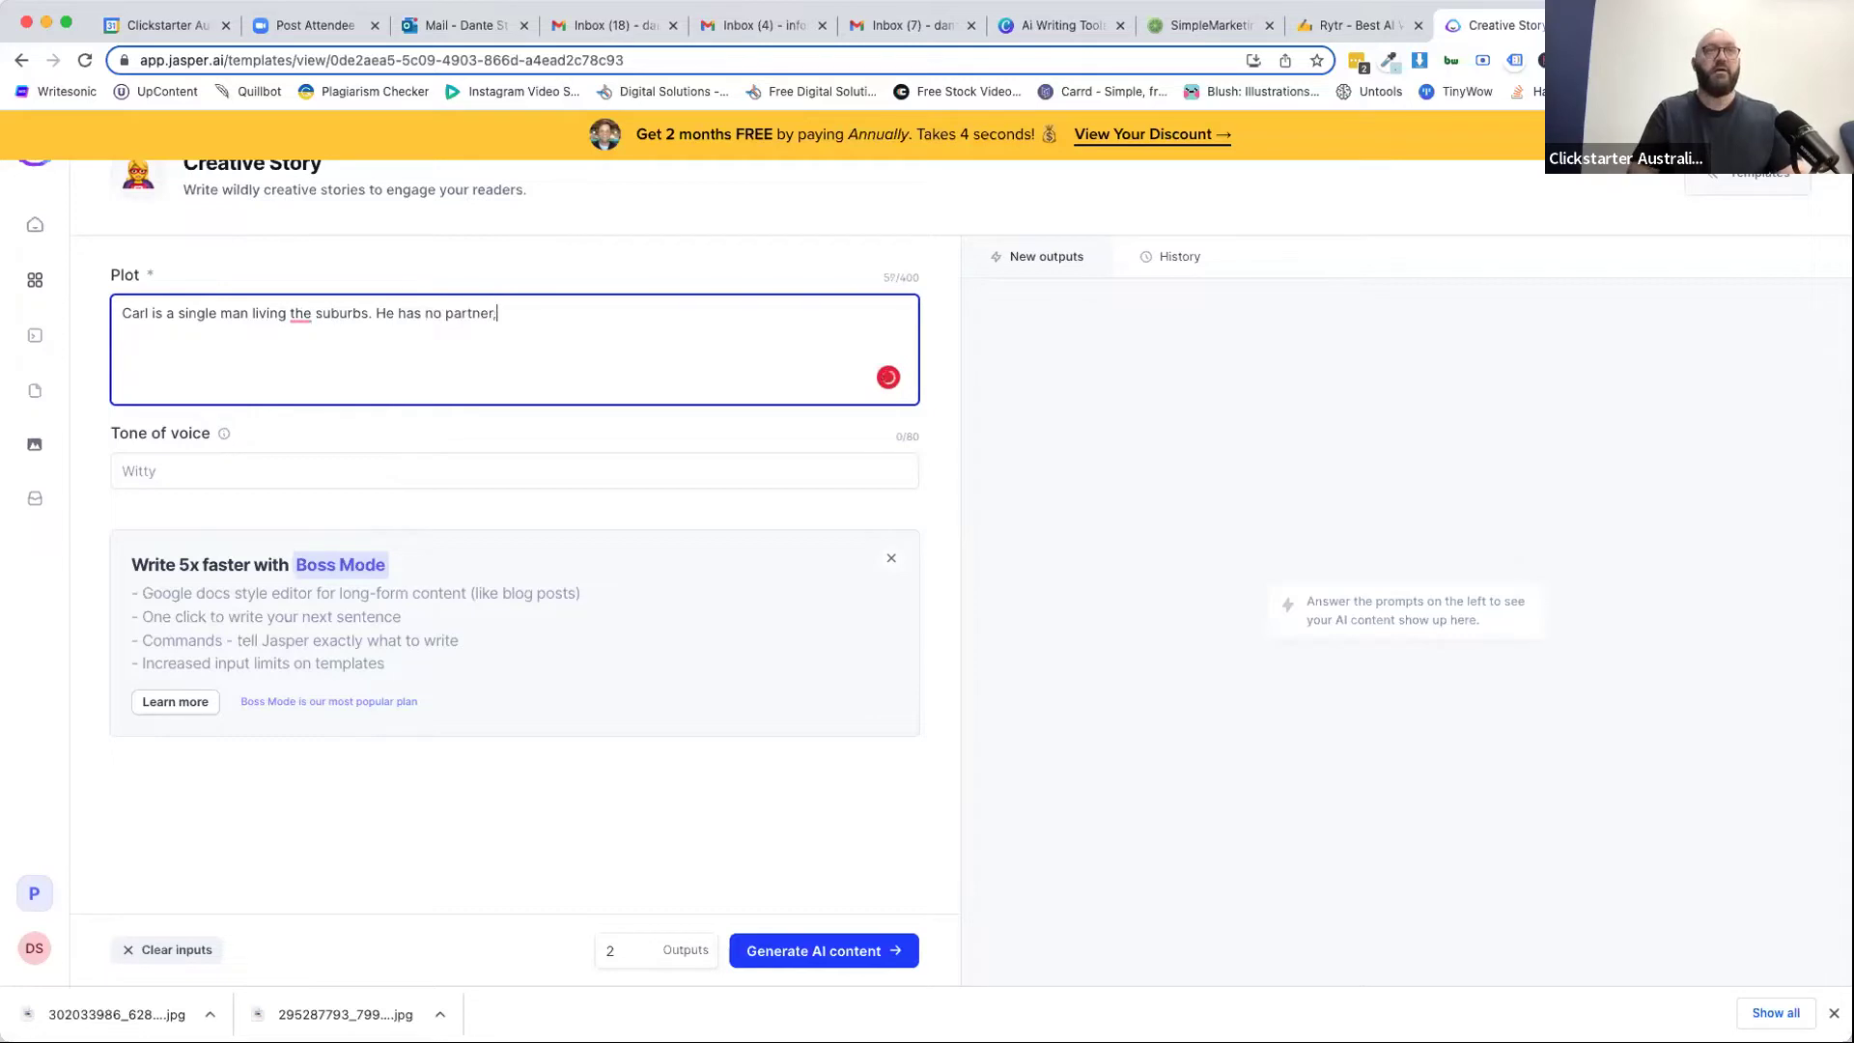
{"action": "type", "text": " but has a fri"}
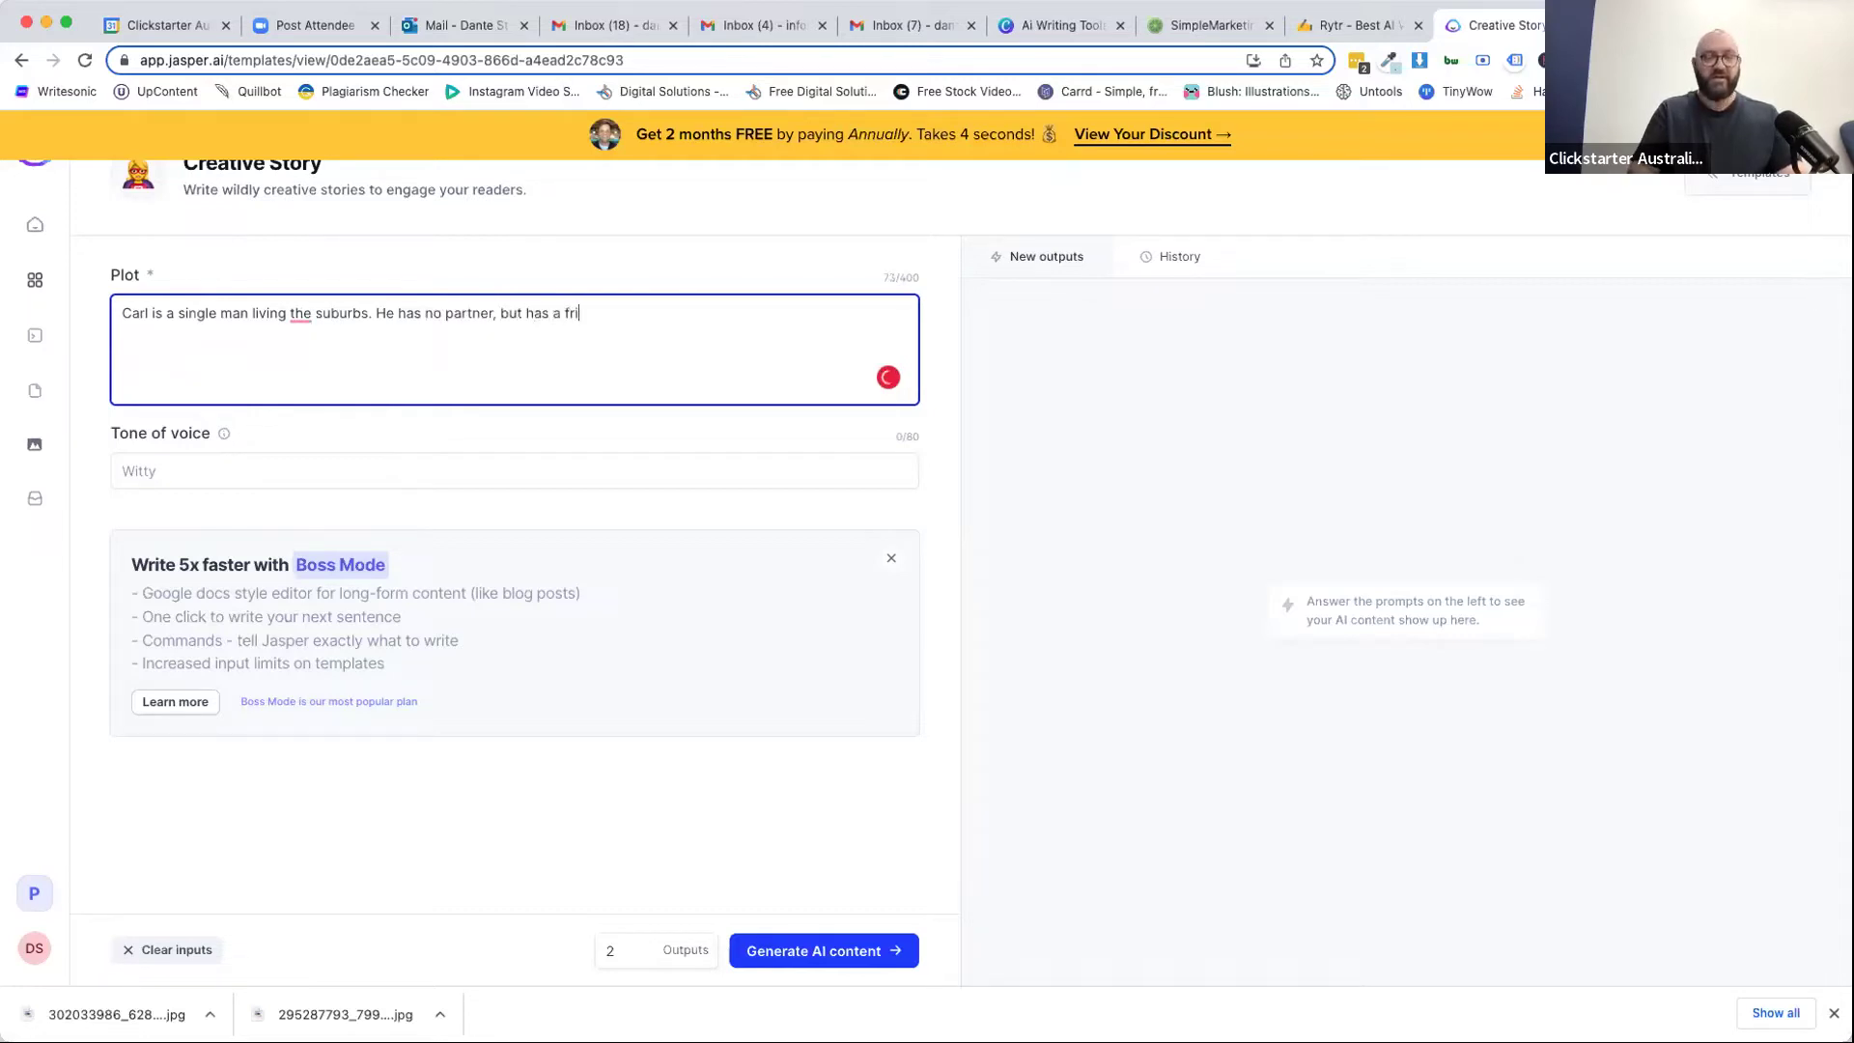
{"action": "type", "text": "ends"}
{"action": "key", "text": "BackSpace"}
{"action": "key", "text": "BackSpace"}
{"action": "key", "text": "BackSpace"}
{"action": "key", "text": "BackSpace"}
{"action": "key", "text": "BackSpace"}
{"action": "key", "text": "BackSpace"}
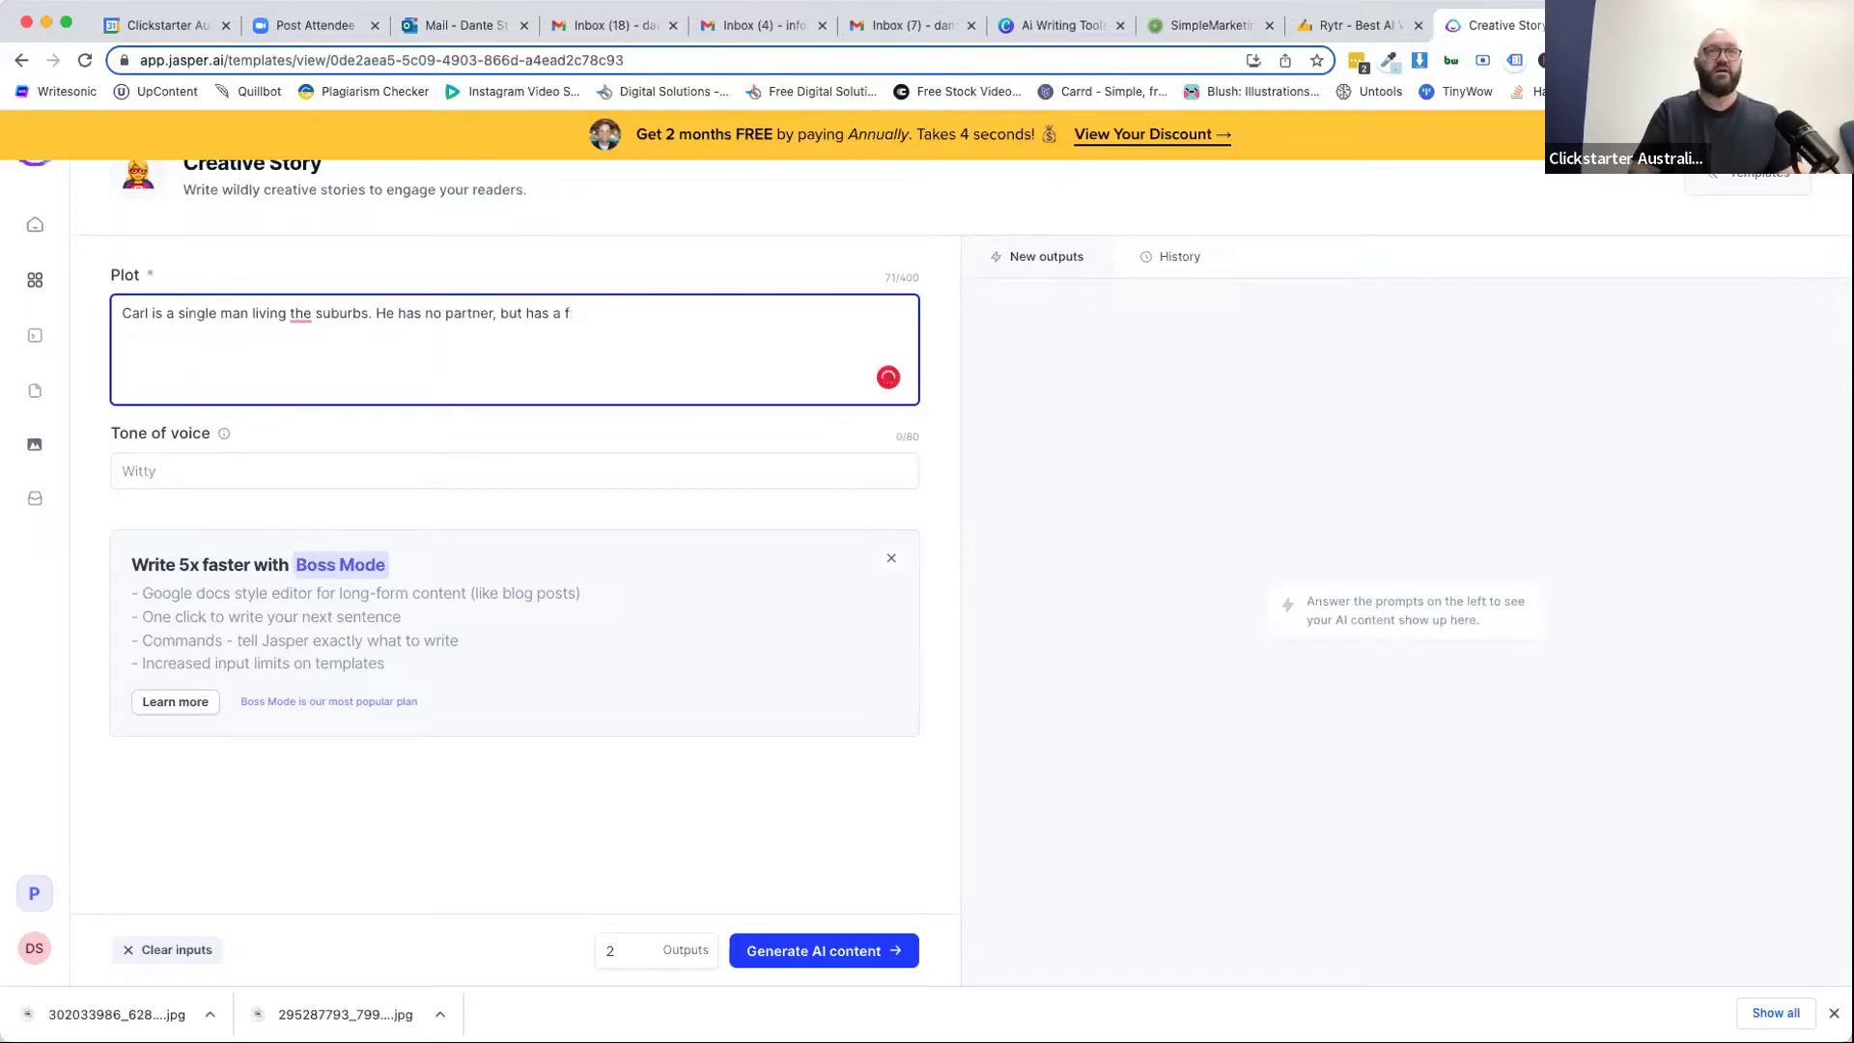
{"action": "type", "text": "dog who is his "}
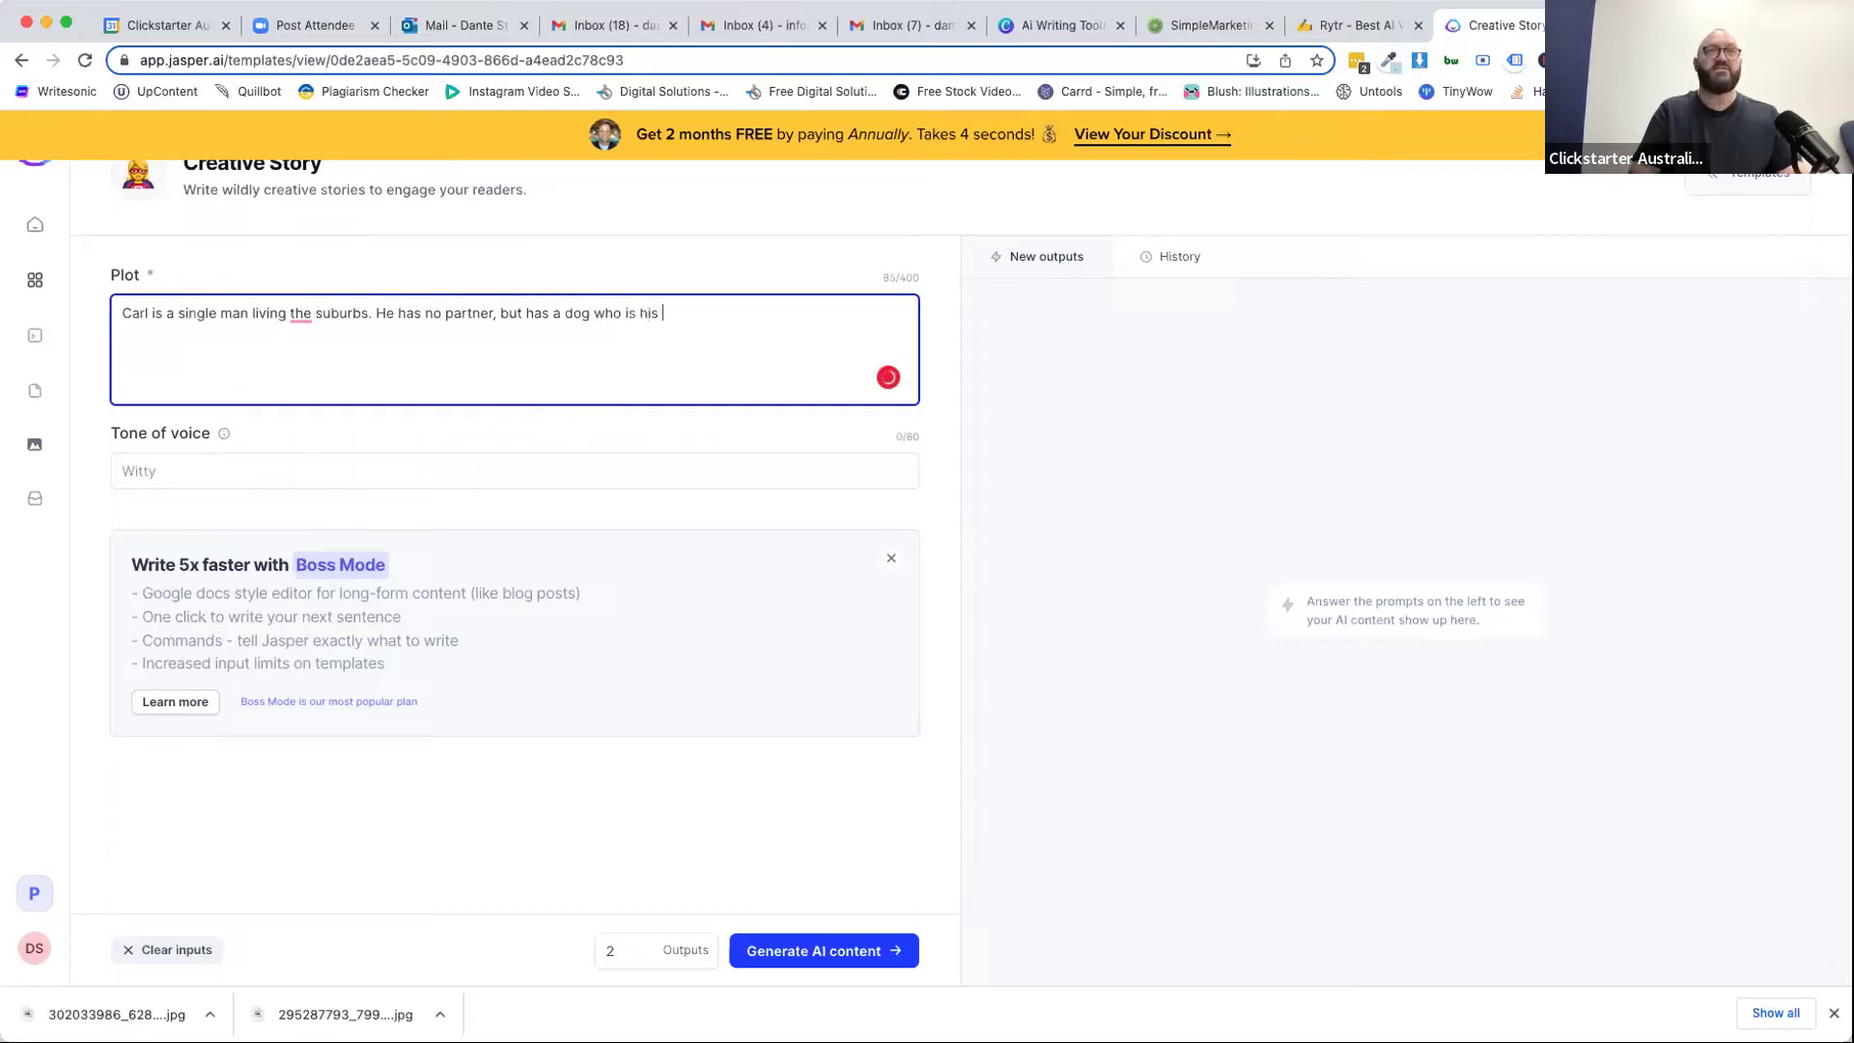
{"action": "type", "text": "best friend. He enjoys playin"}
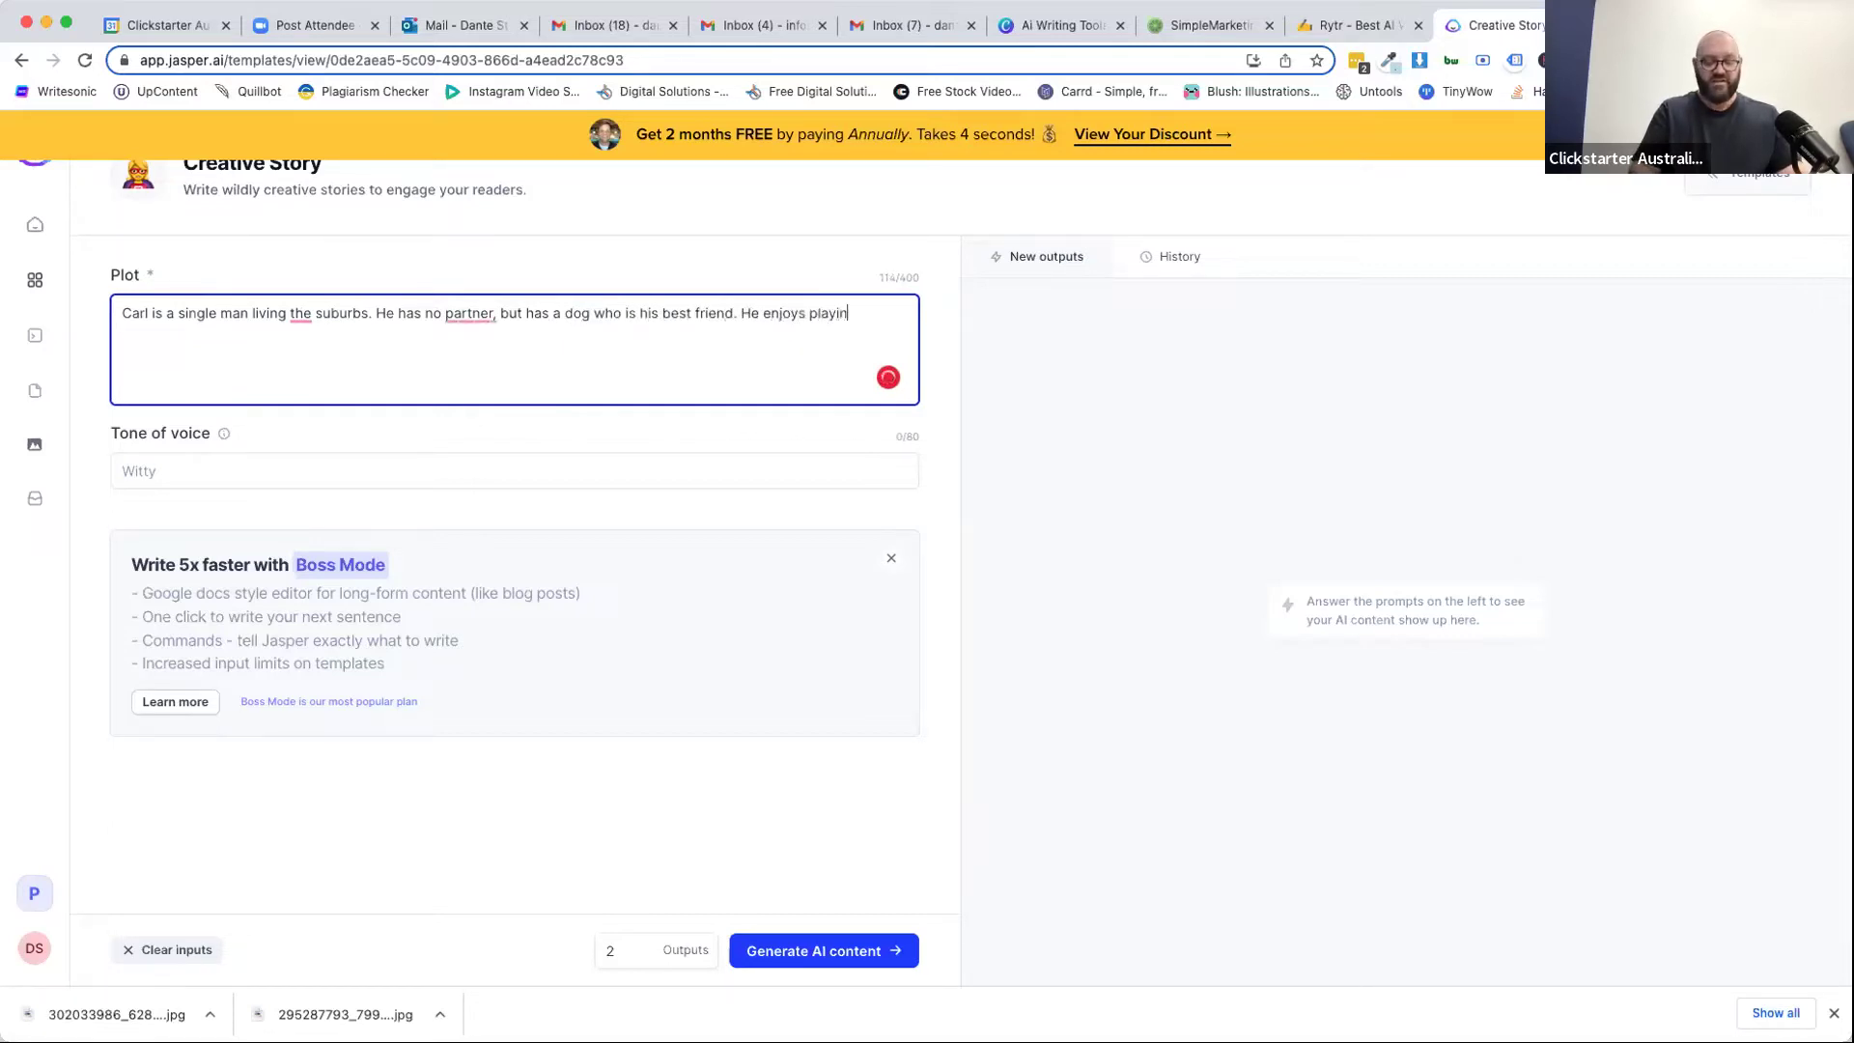
Extend the plot with "He enjoys playing chess but because his vision impaired he struggles to play with others.".
{"action": "type", "text": "g chess"}
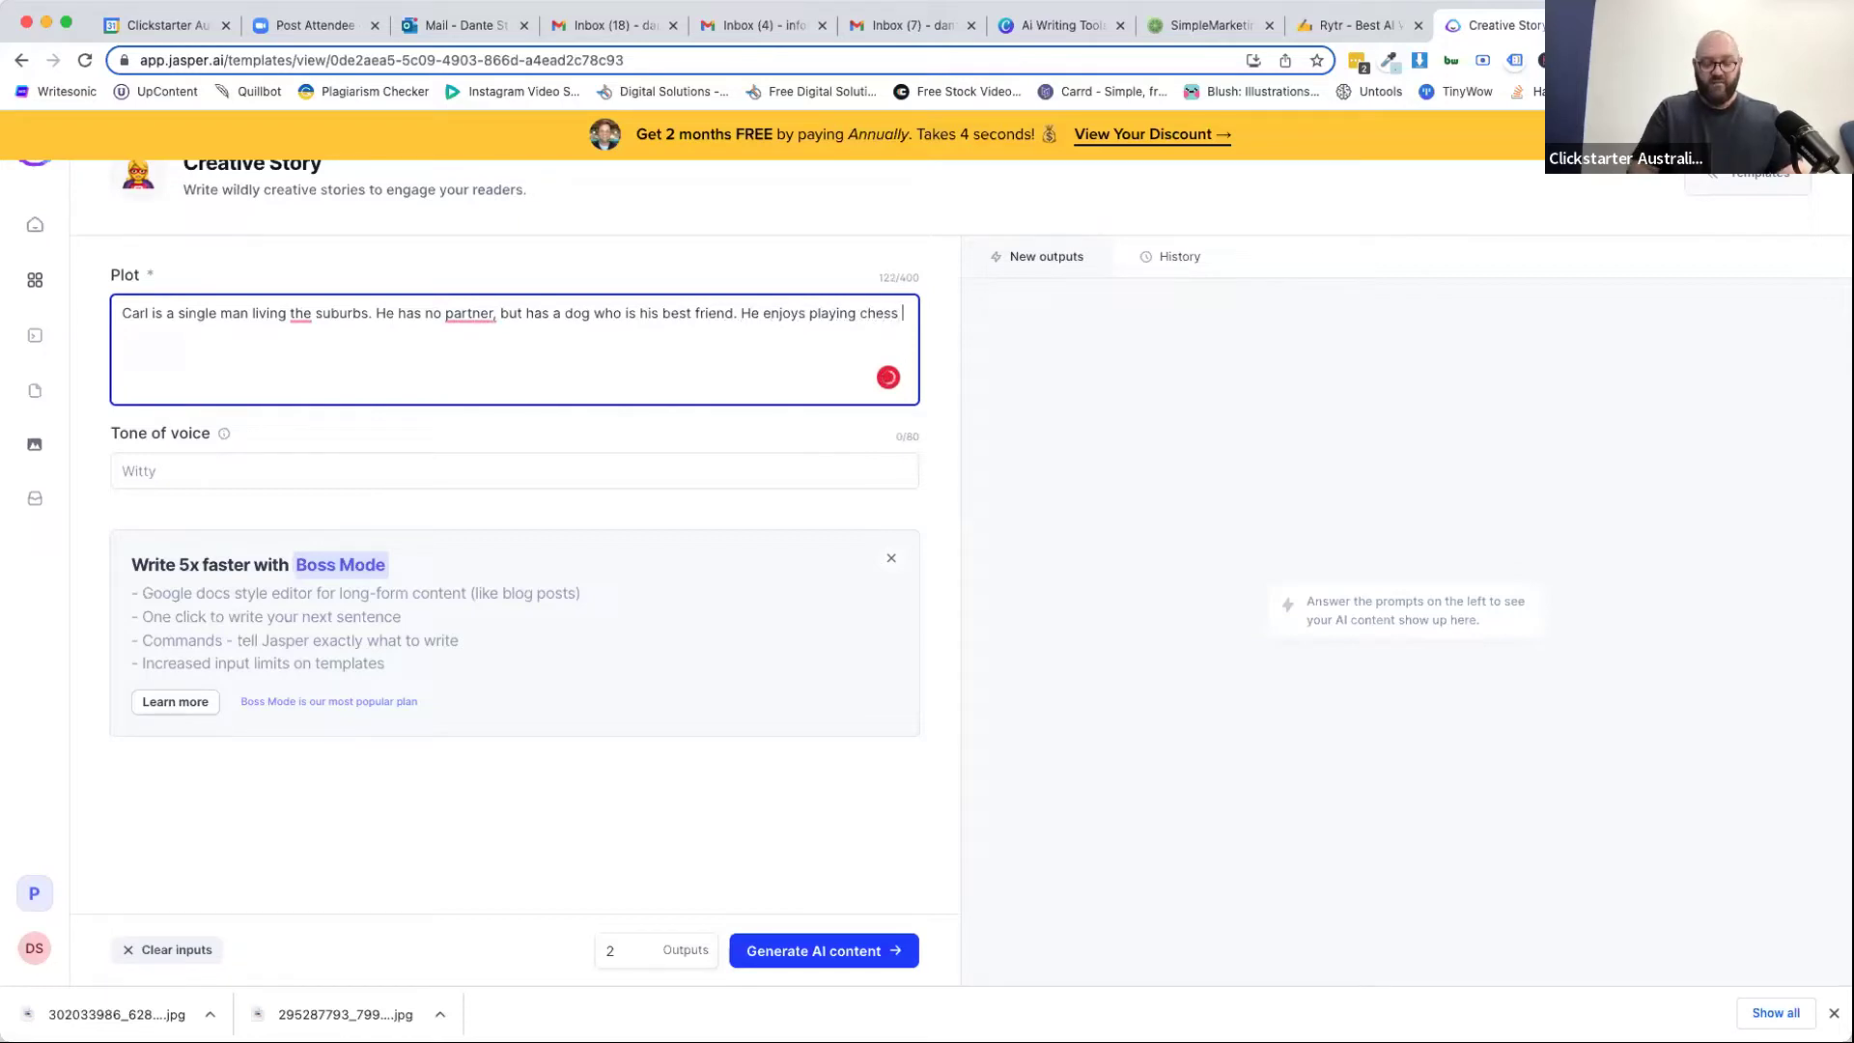
{"action": "type", "text": " but because his v"}
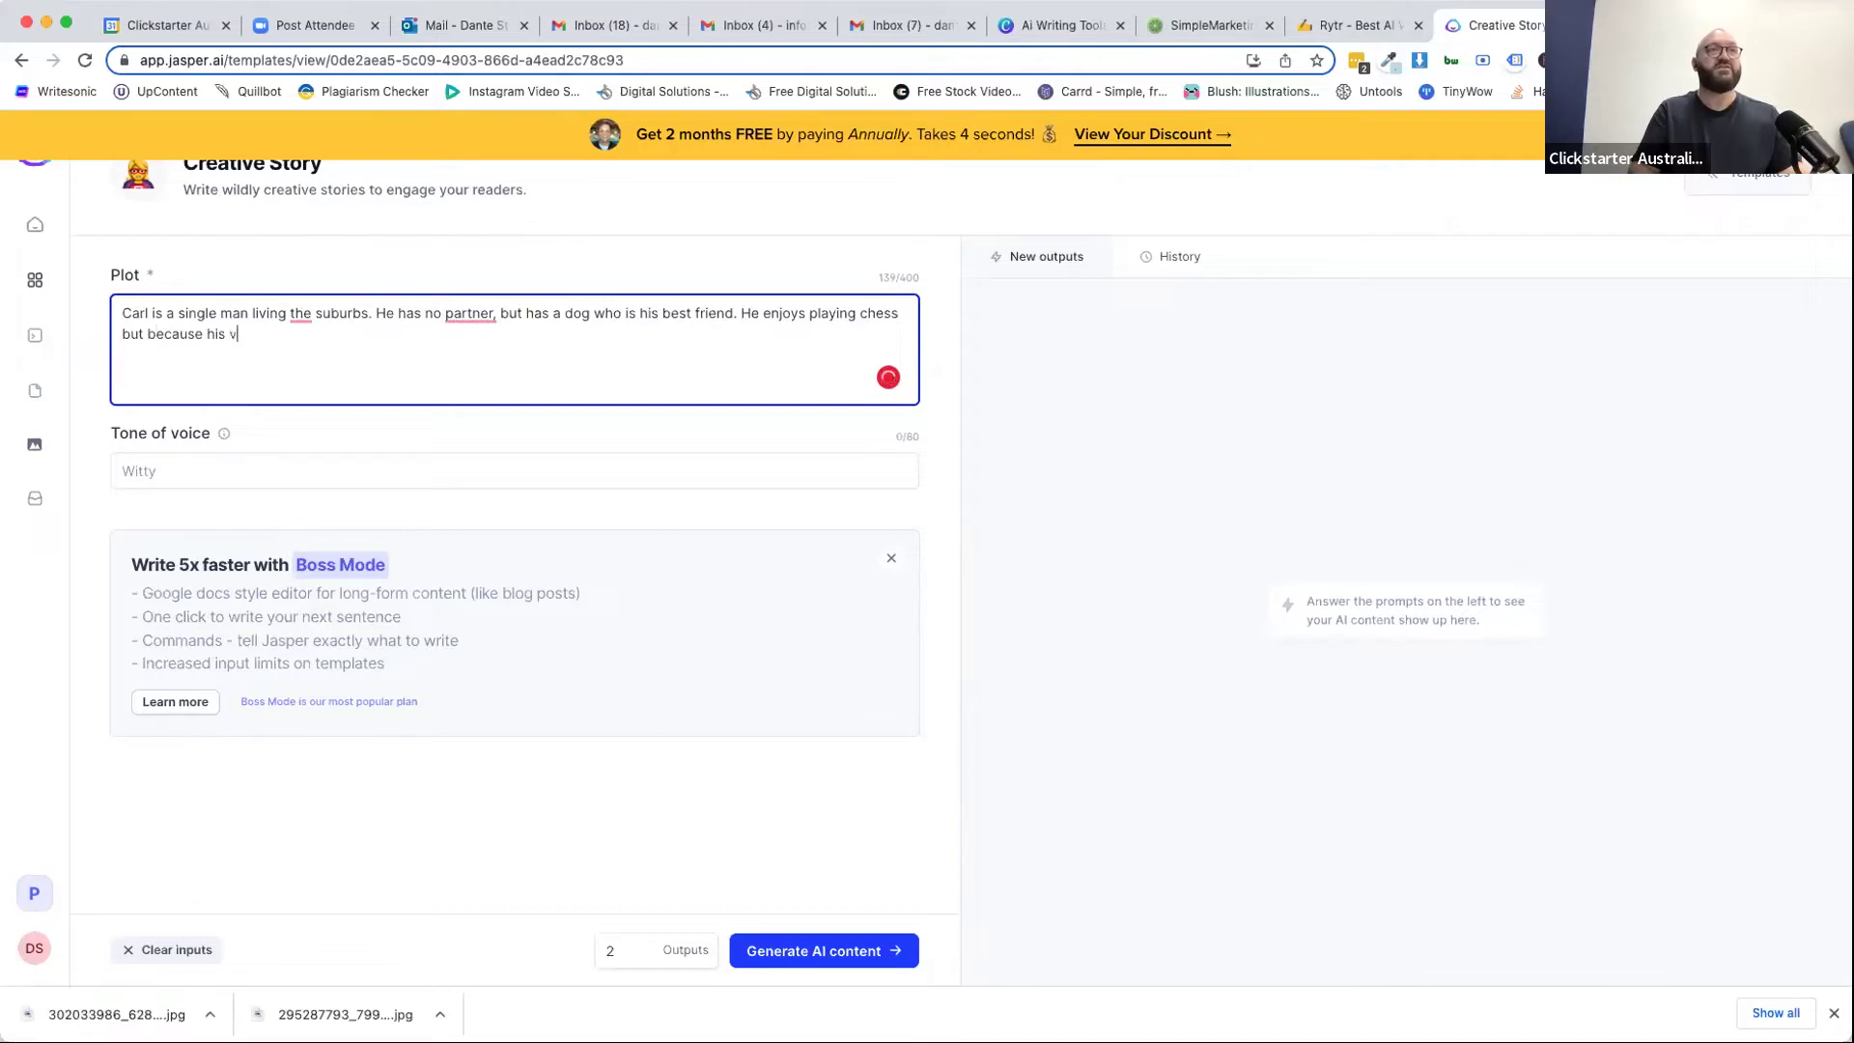
{"action": "type", "text": "ision impaired hw m"}
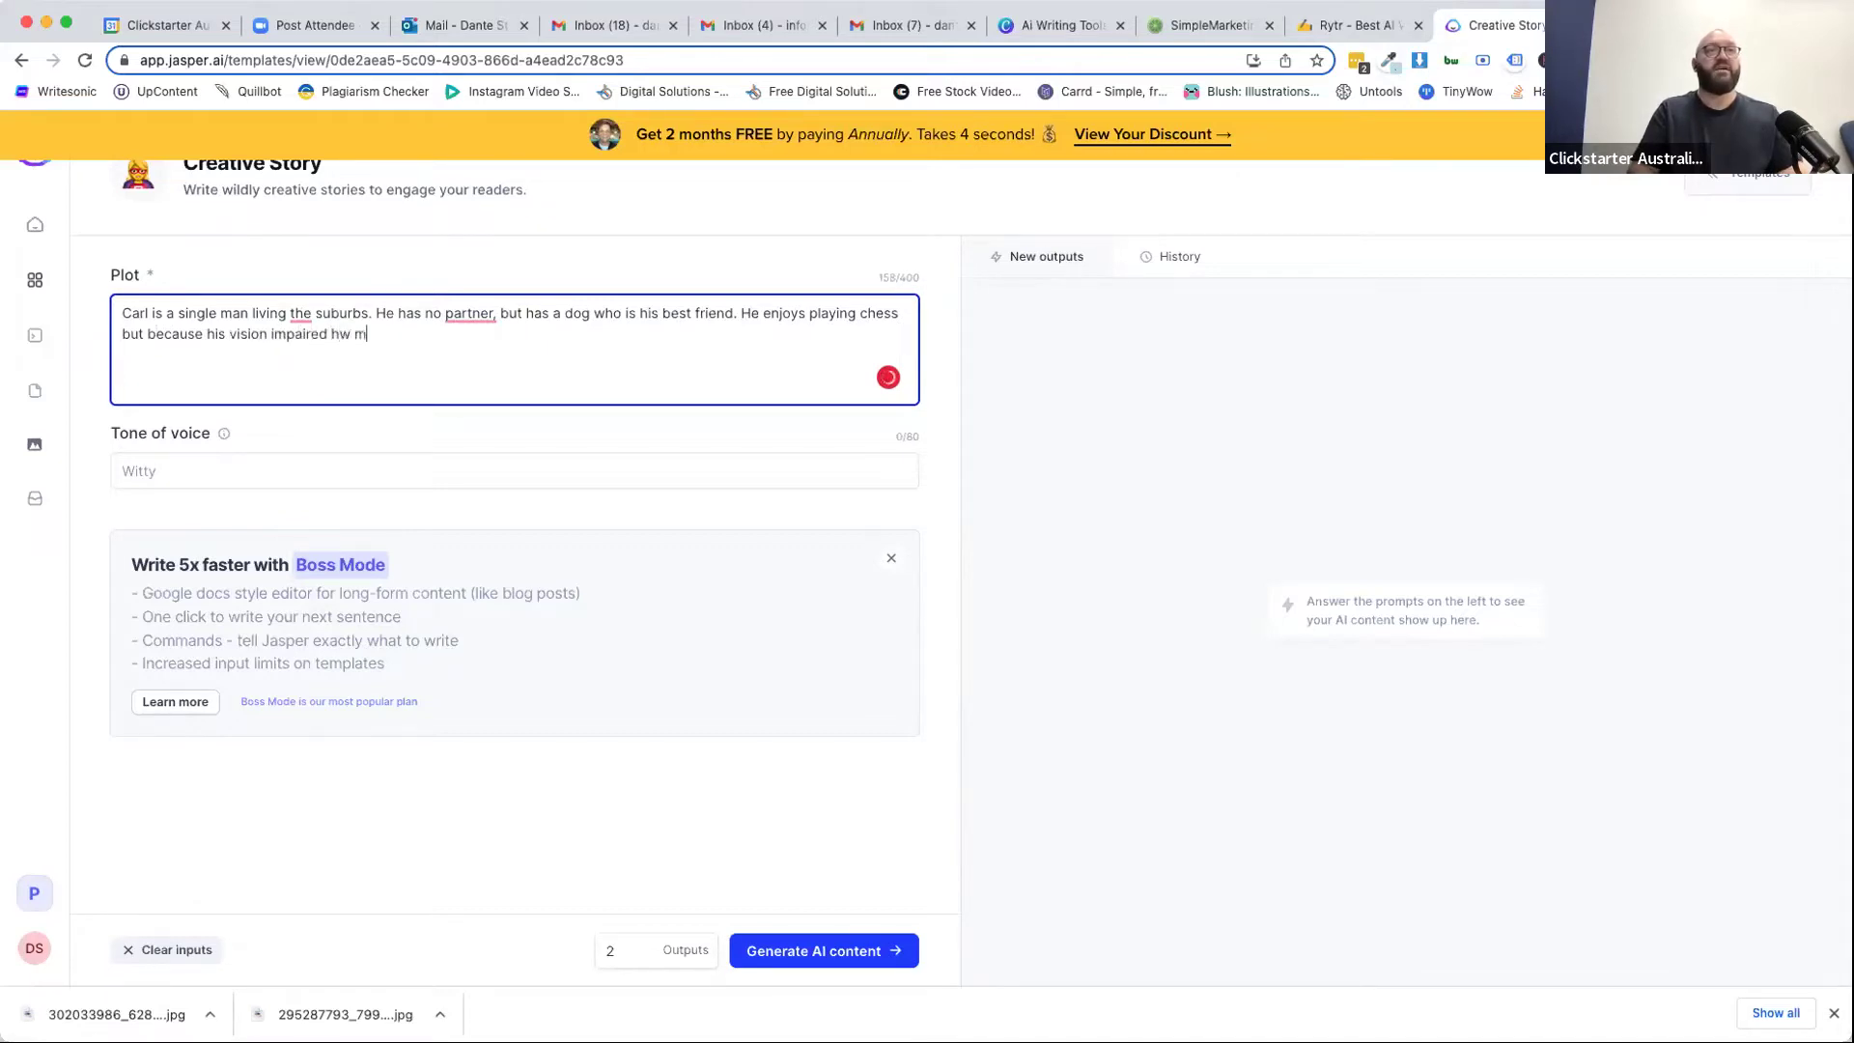
{"action": "key", "text": "BackSpace"}
{"action": "key", "text": "BackSpace"}
{"action": "key", "text": "BackSpace"}
{"action": "type", "text": "e "}
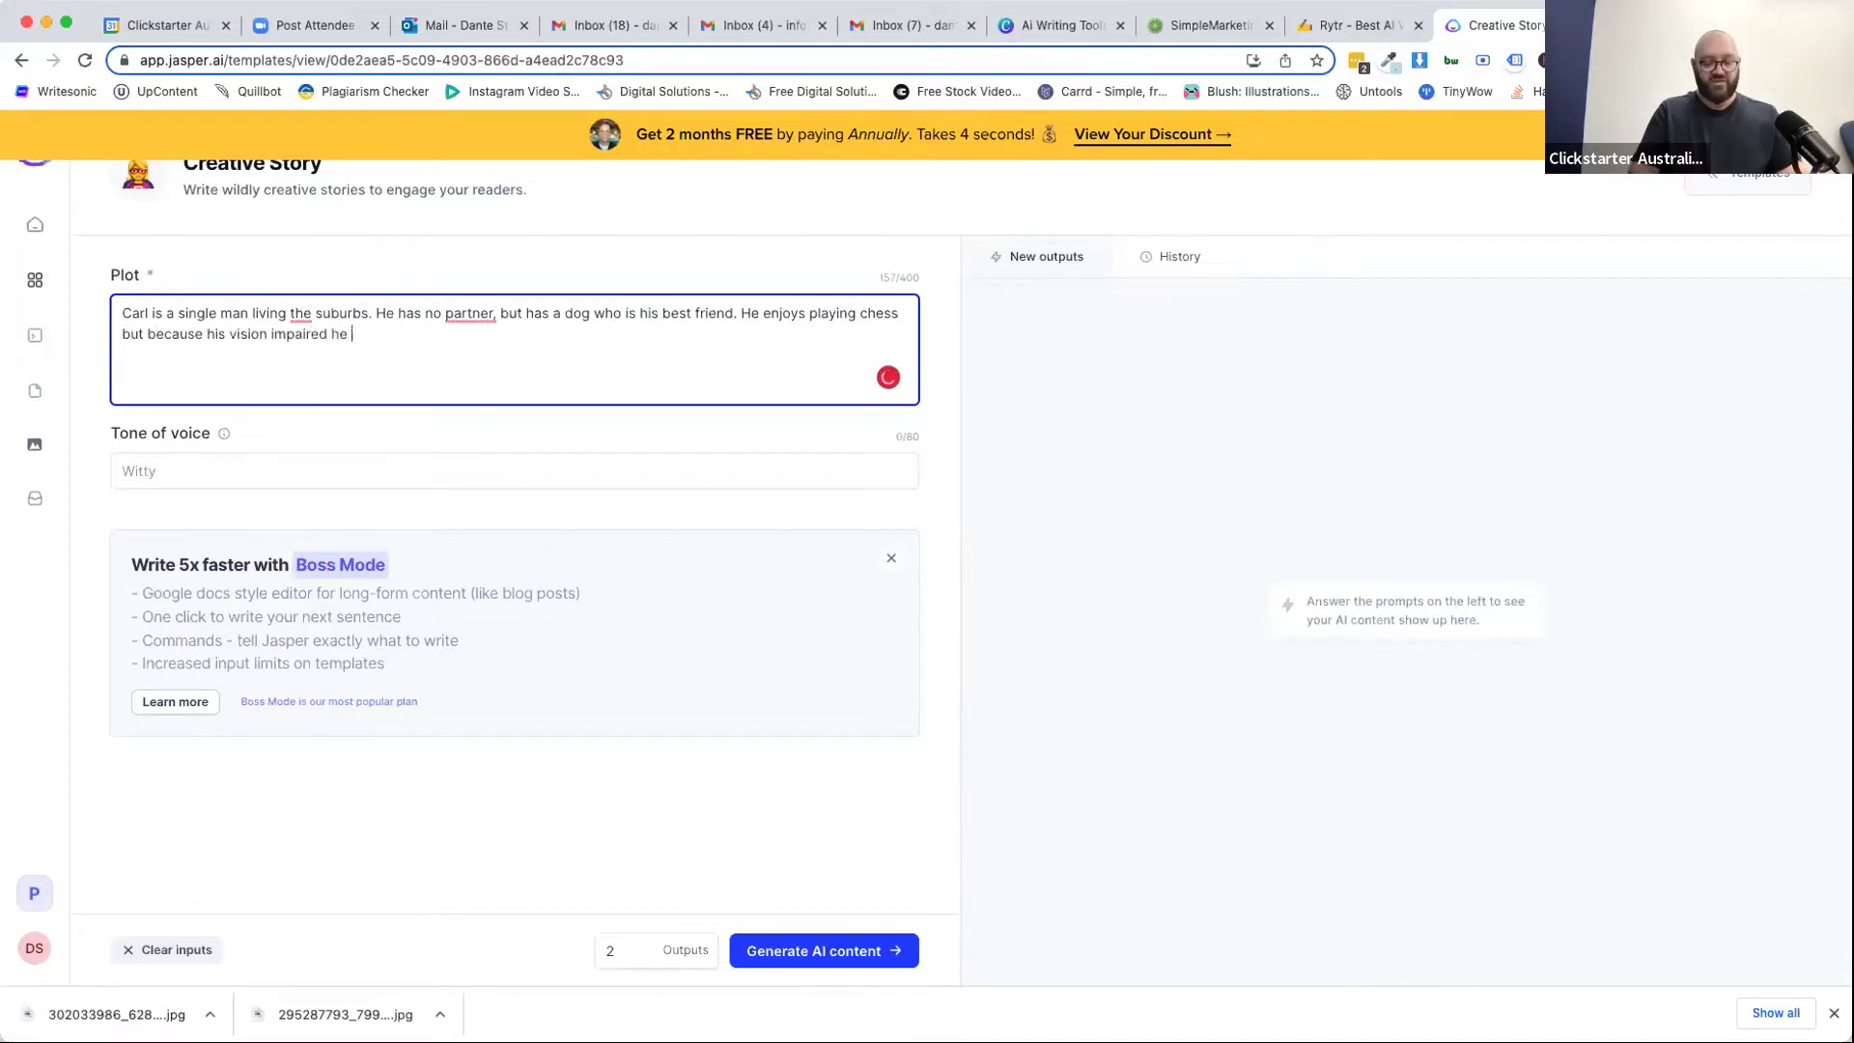
{"action": "type", "text": "struggles to "}
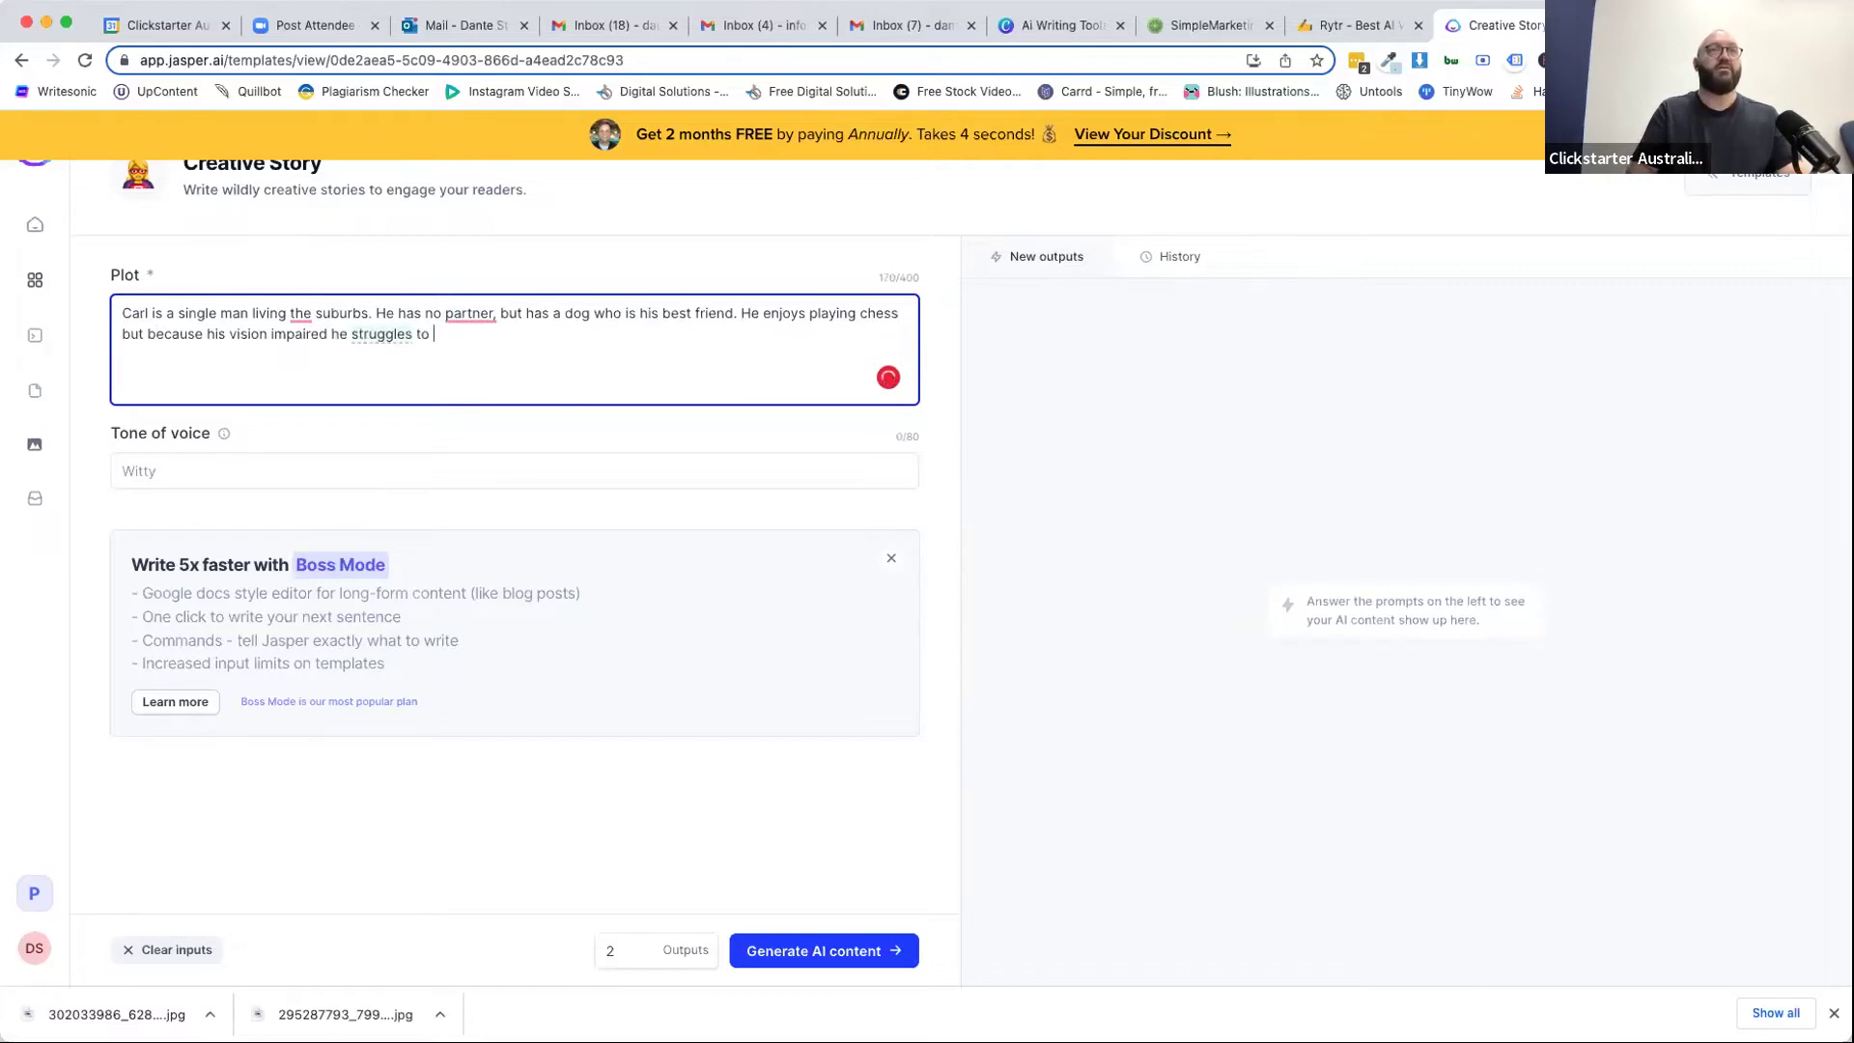
{"action": "type", "text": "play with other"}
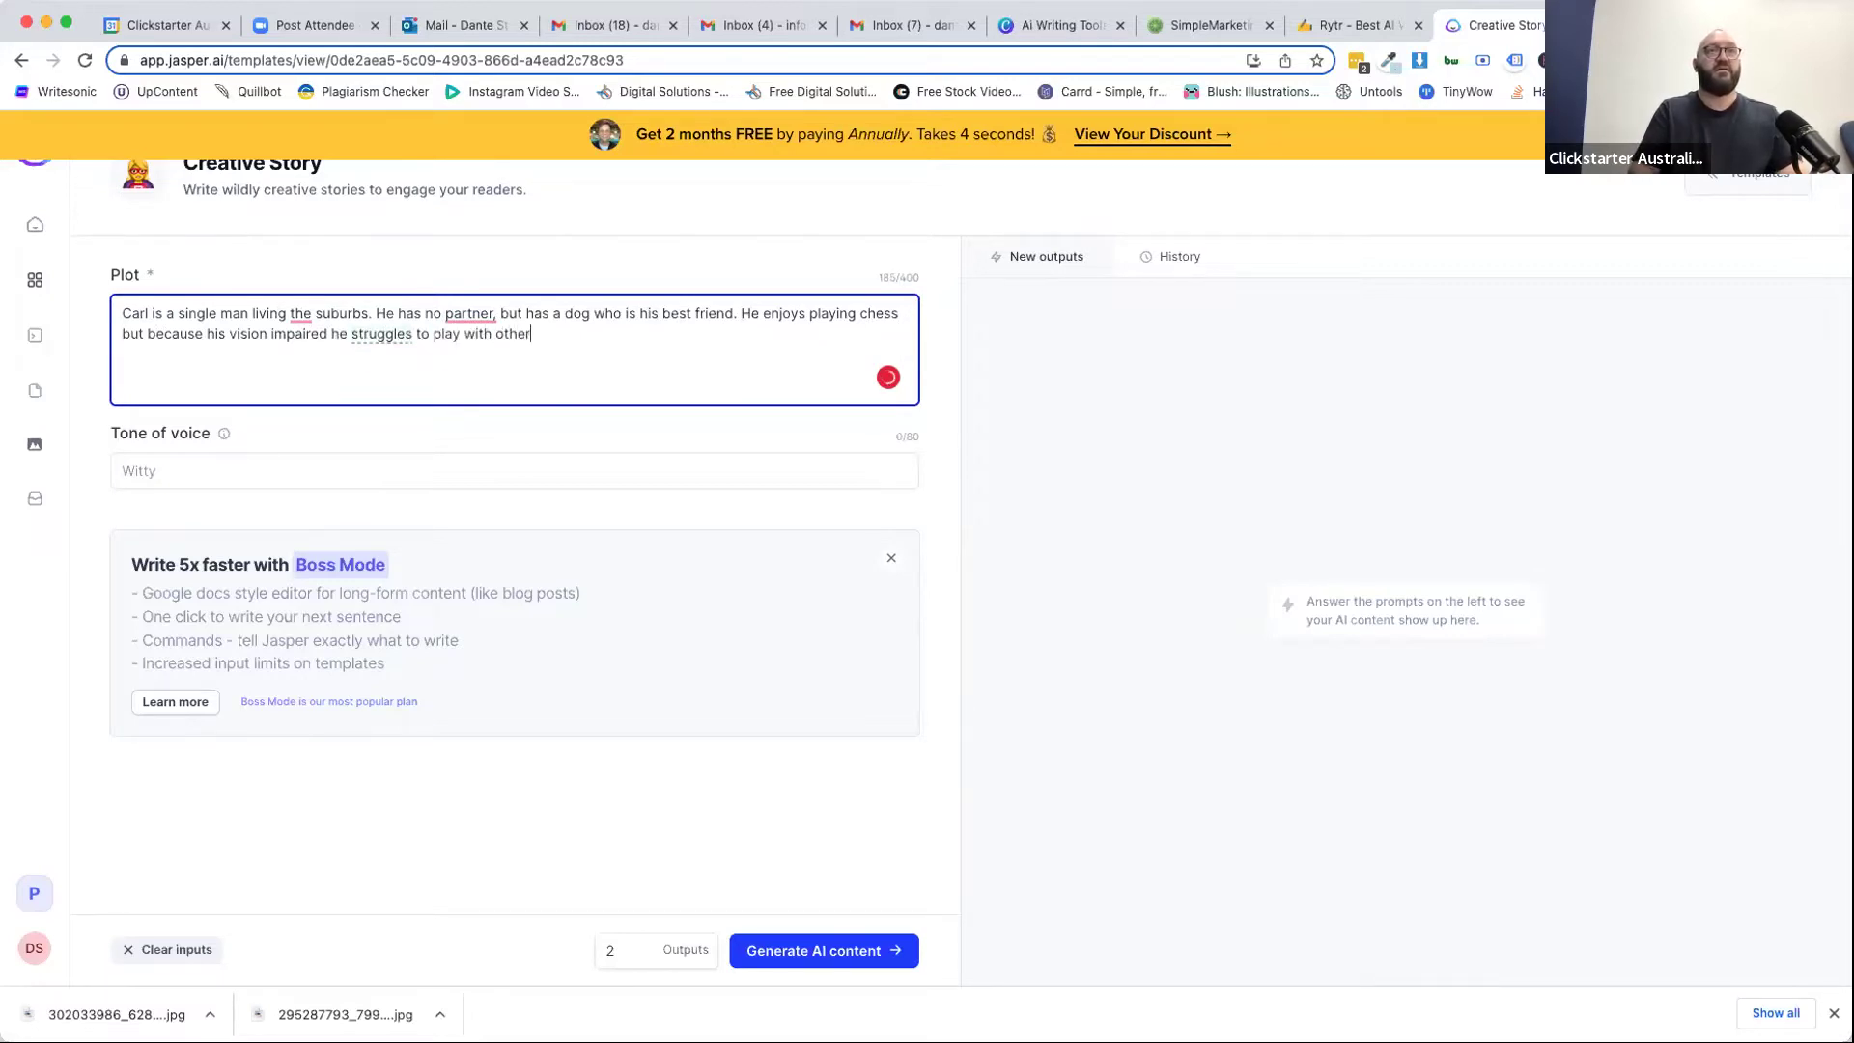
Finish the plot with "One day he meeting someone who completely changes his view on life and his part it in.".
{"action": "type", "text": "s. One day he "}
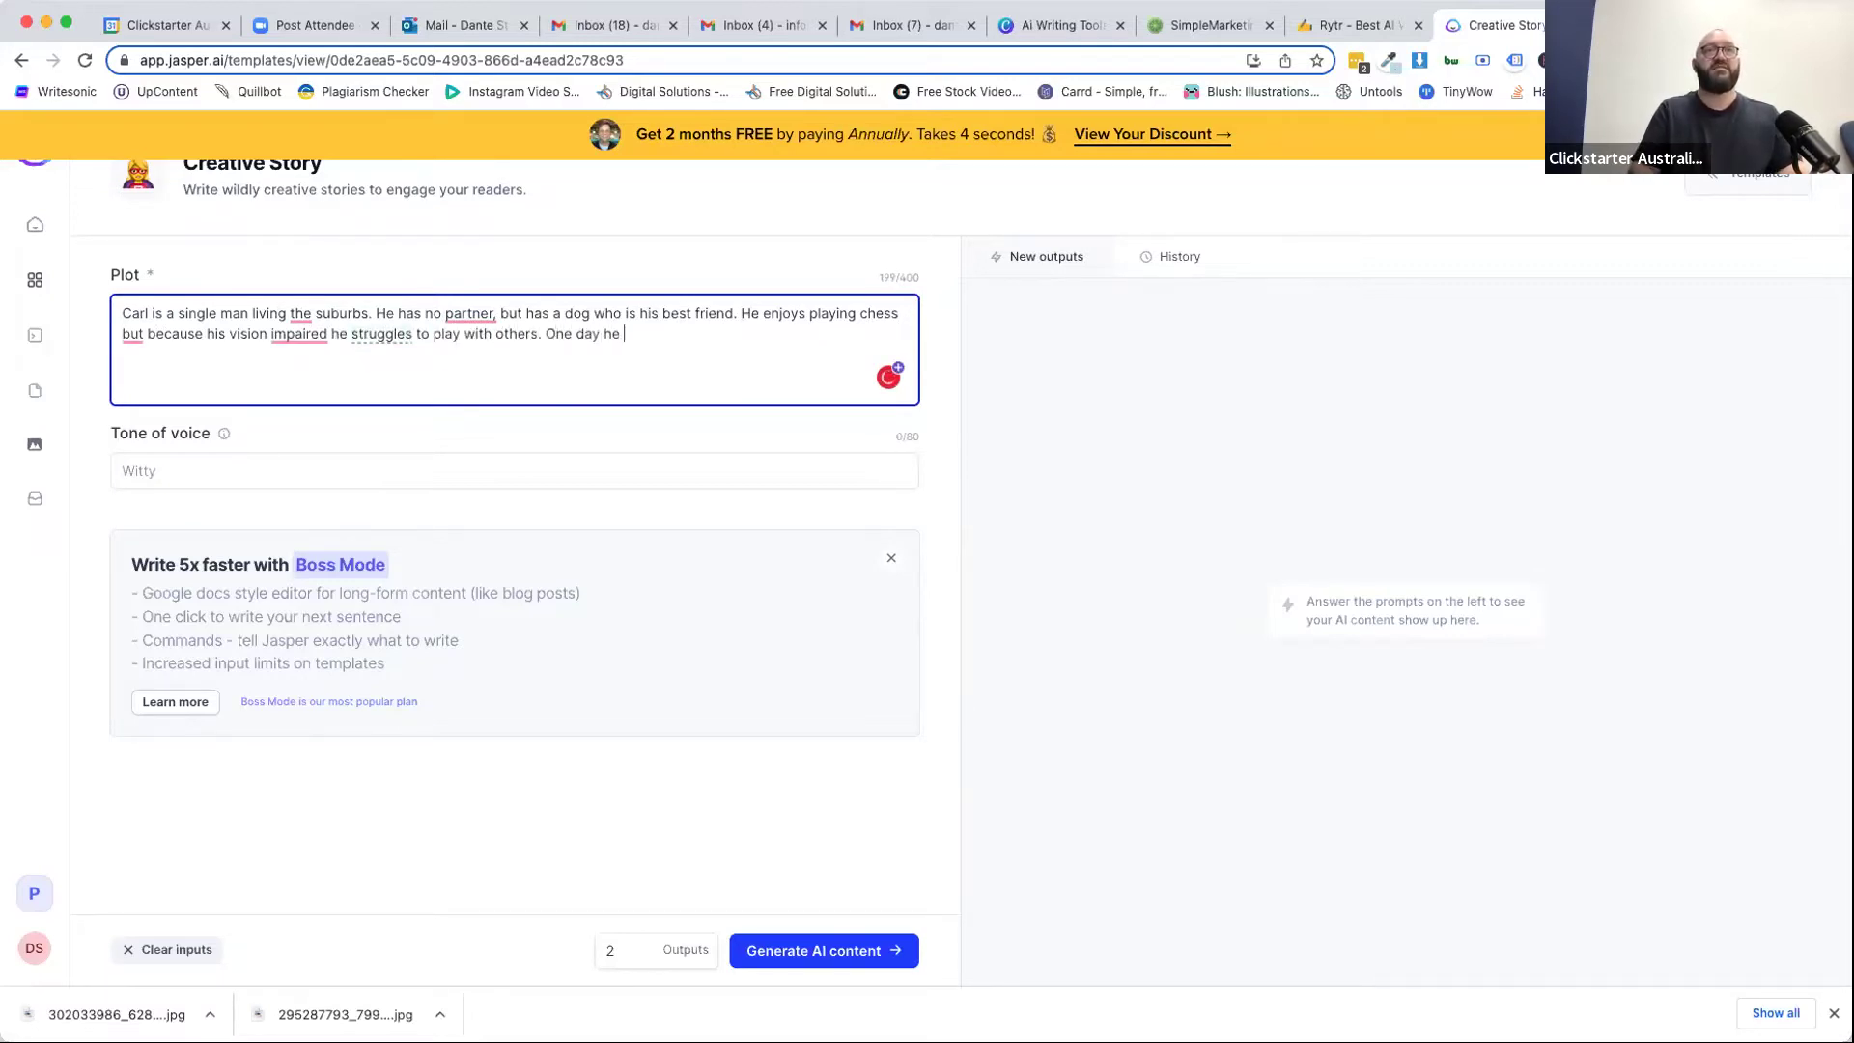
{"action": "type", "text": "meeting someone "}
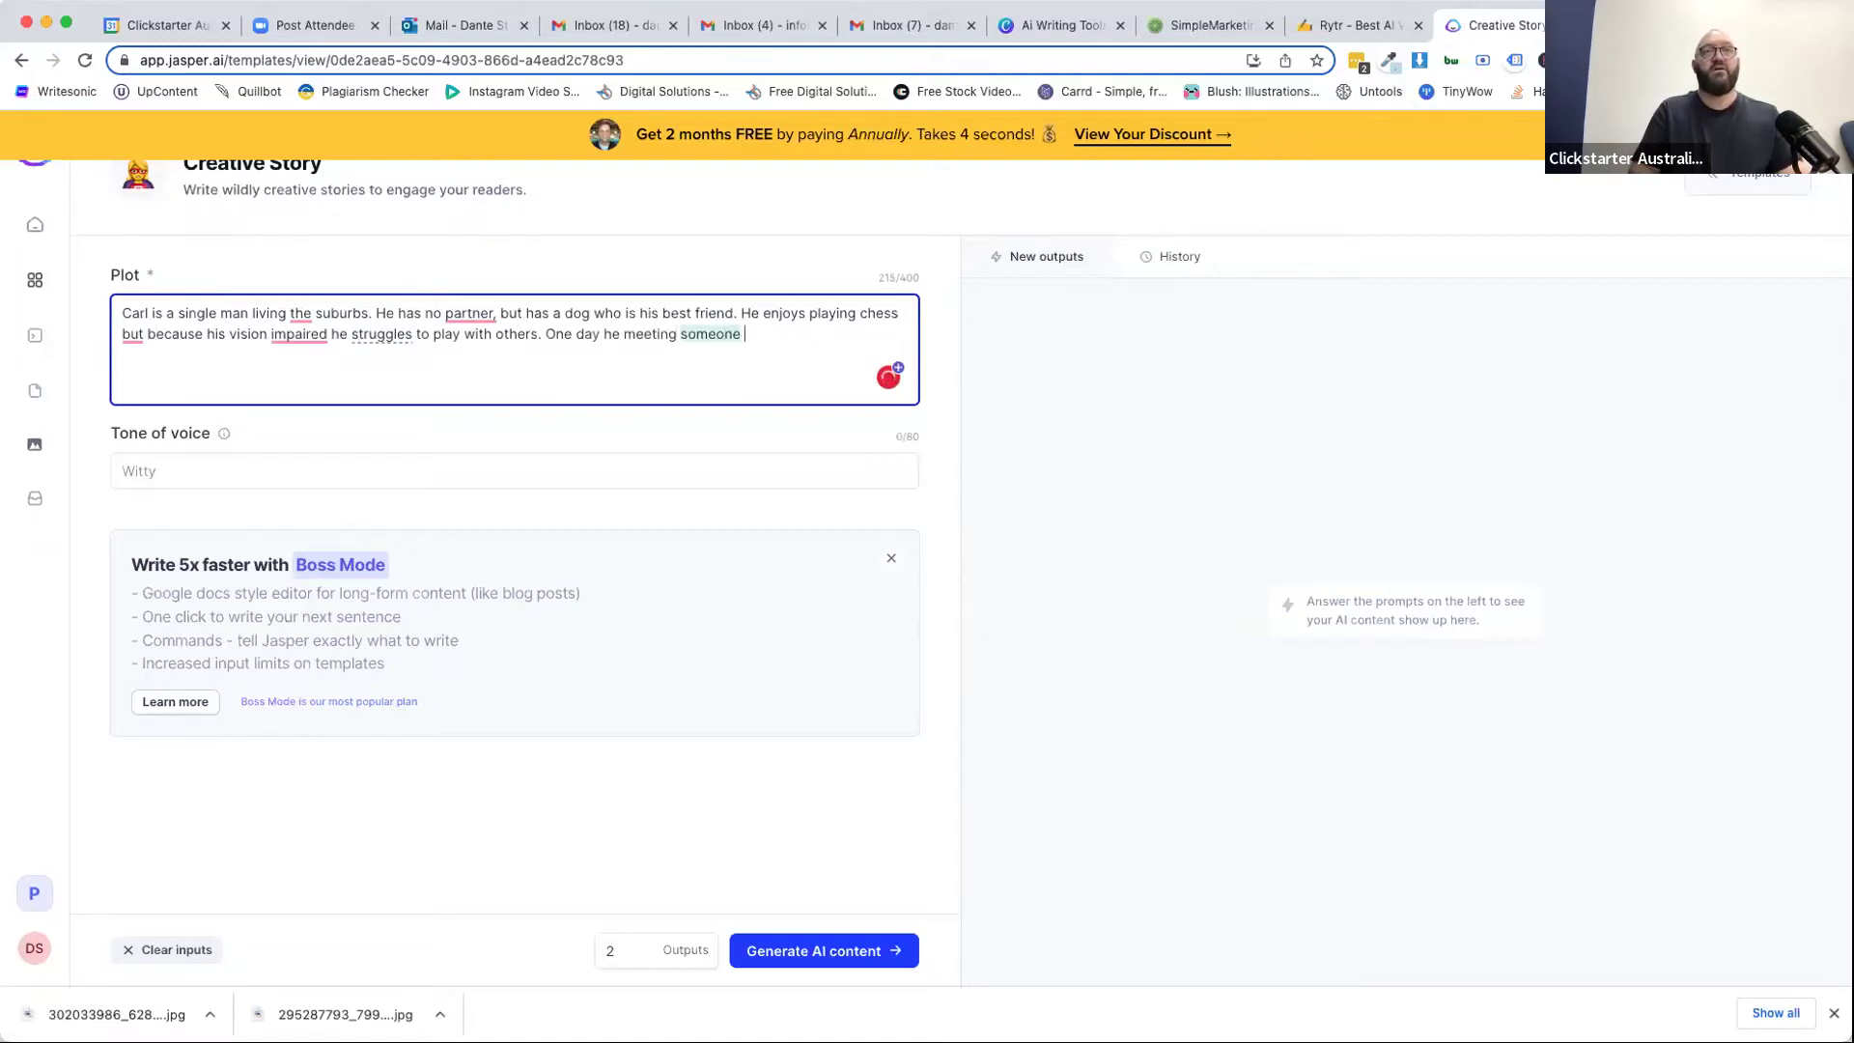
{"action": "type", "text": "who completely ch"}
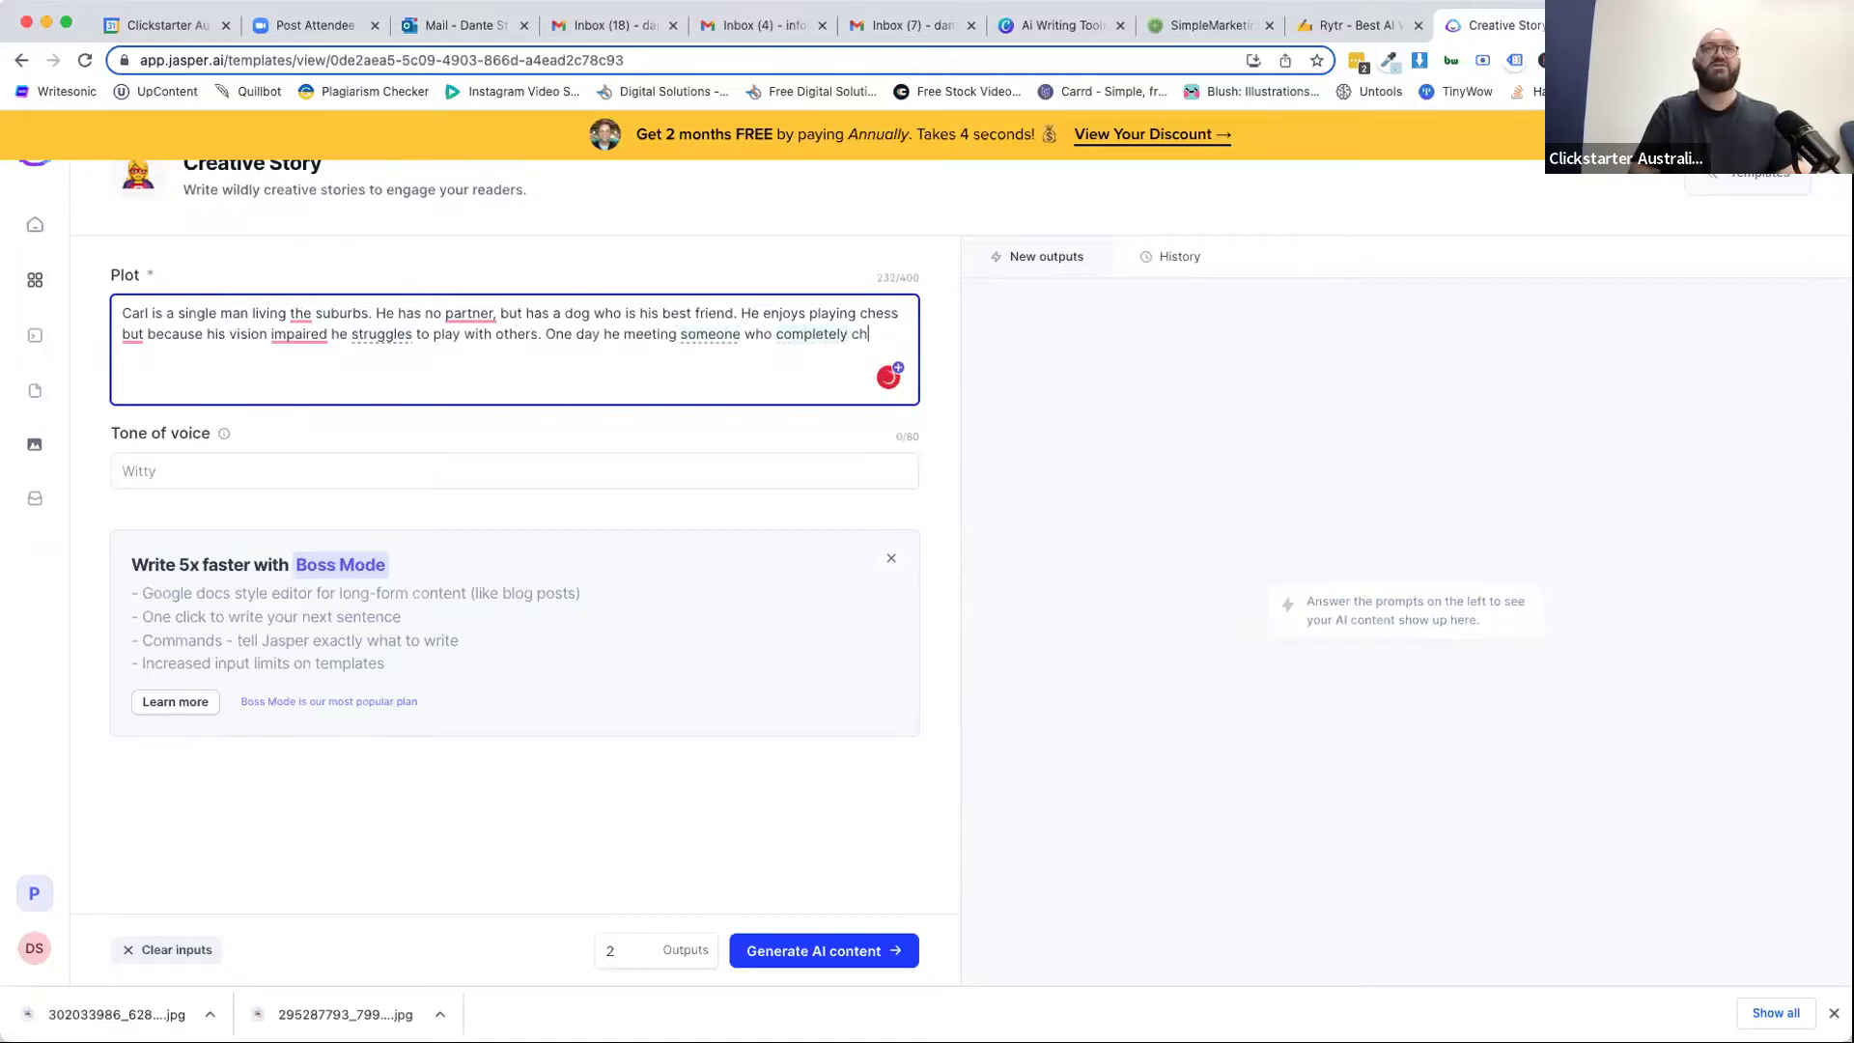
{"action": "type", "text": "anges his"}
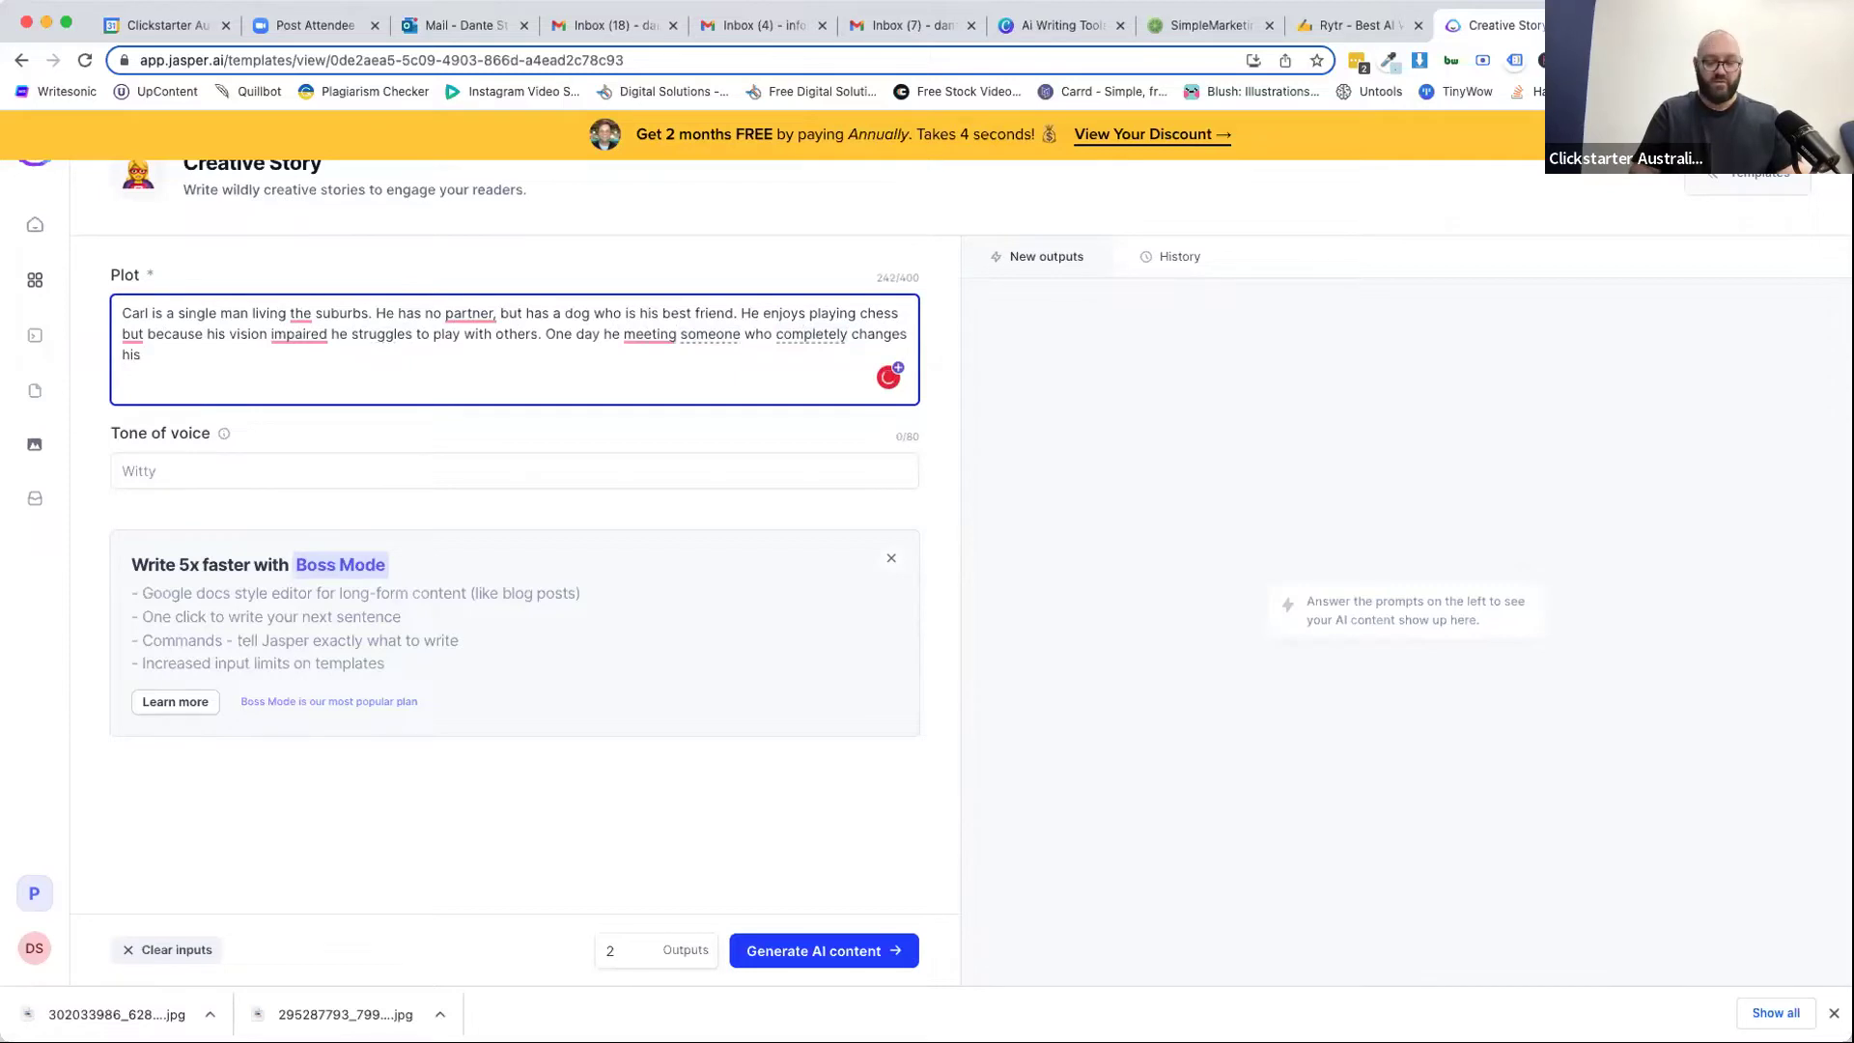
{"action": "type", "text": " view on life and his"}
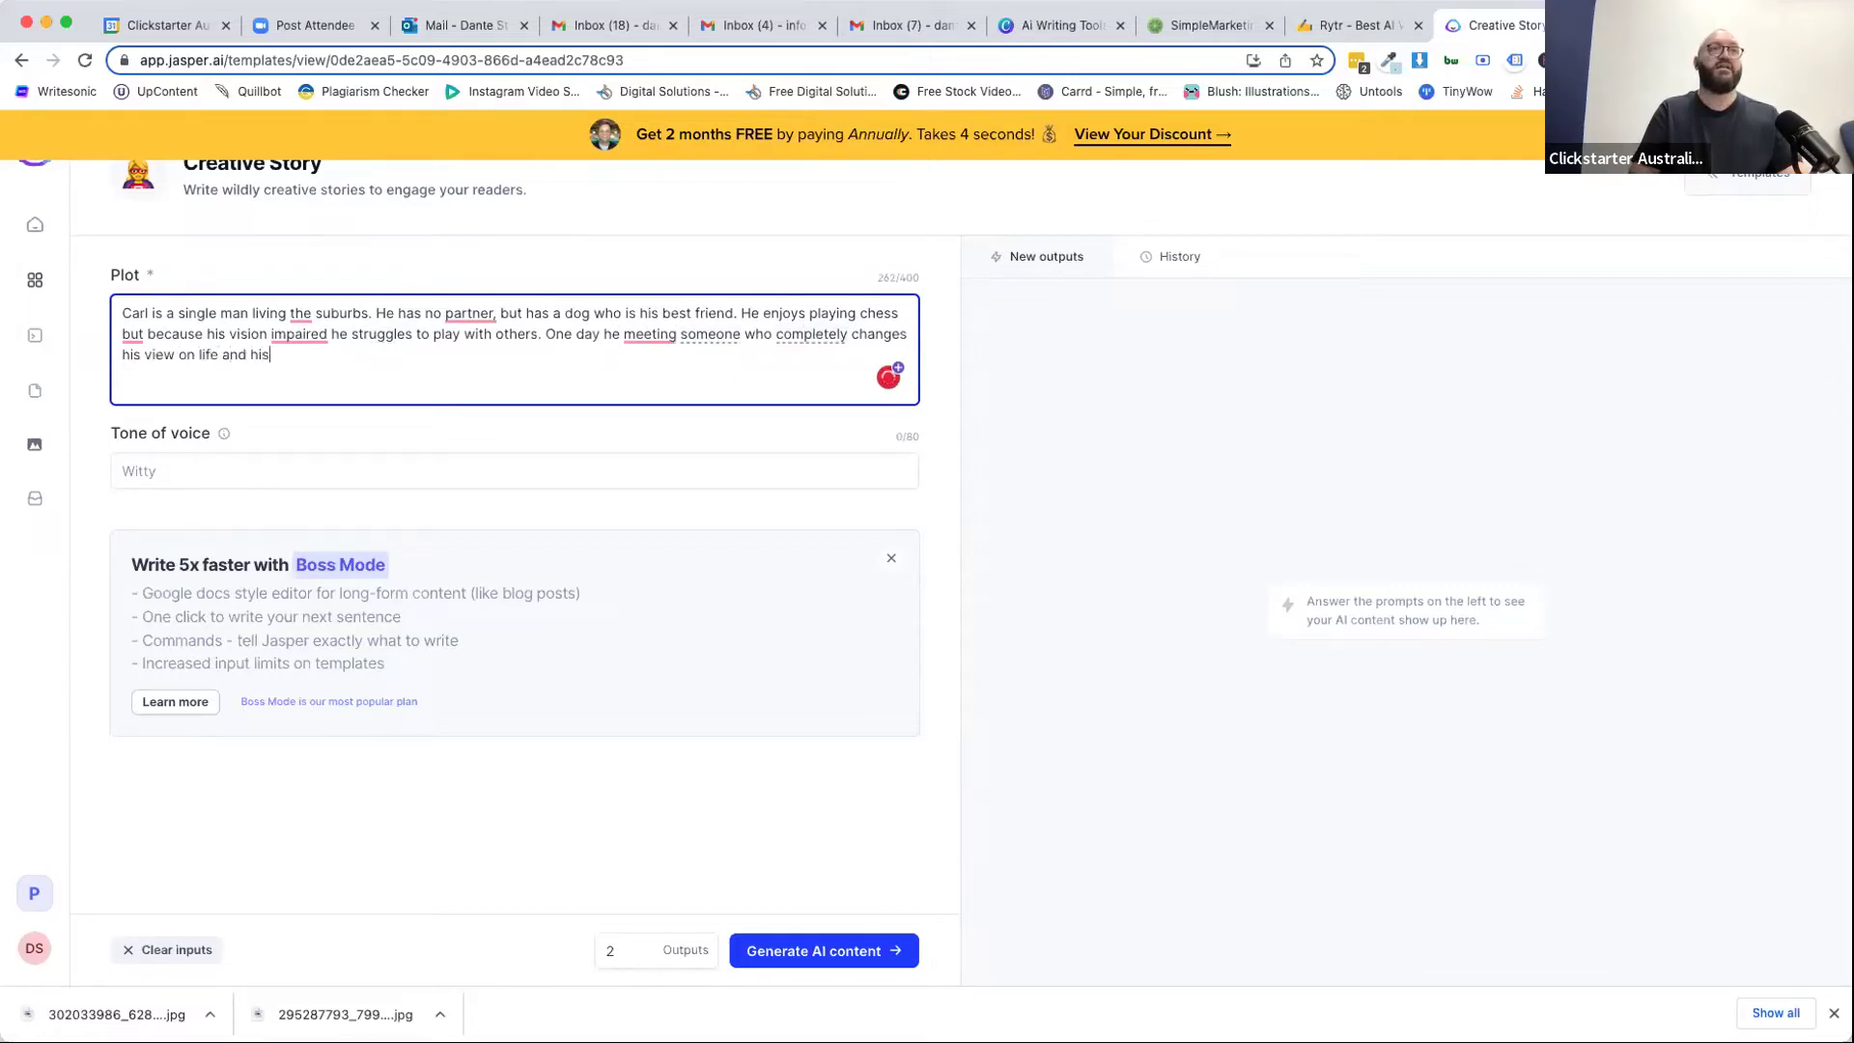
{"action": "type", "text": " part it in."}
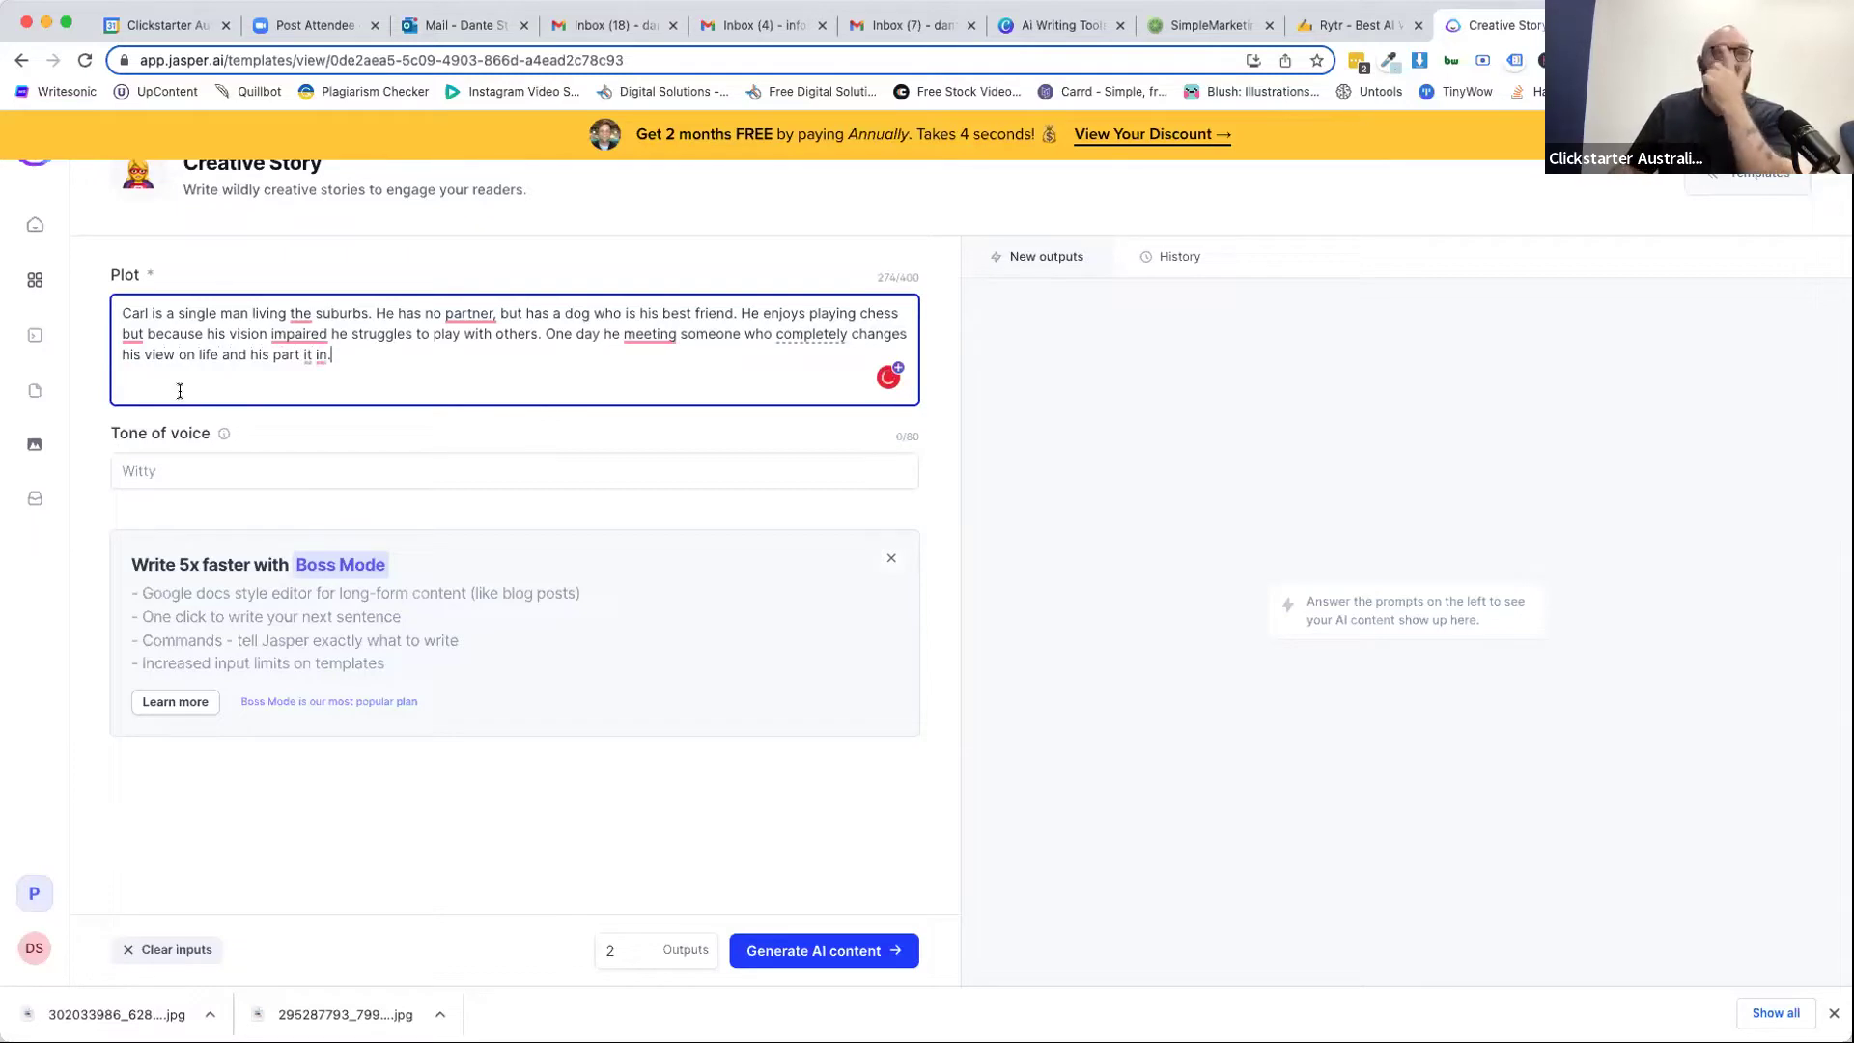
Set the tone of voice to "Dramatic" and correct "meeting" to "meets" in the plot.
{"action": "left_click", "coordinate": [151, 476]}
{"action": "type", "text": "Dramatic"}
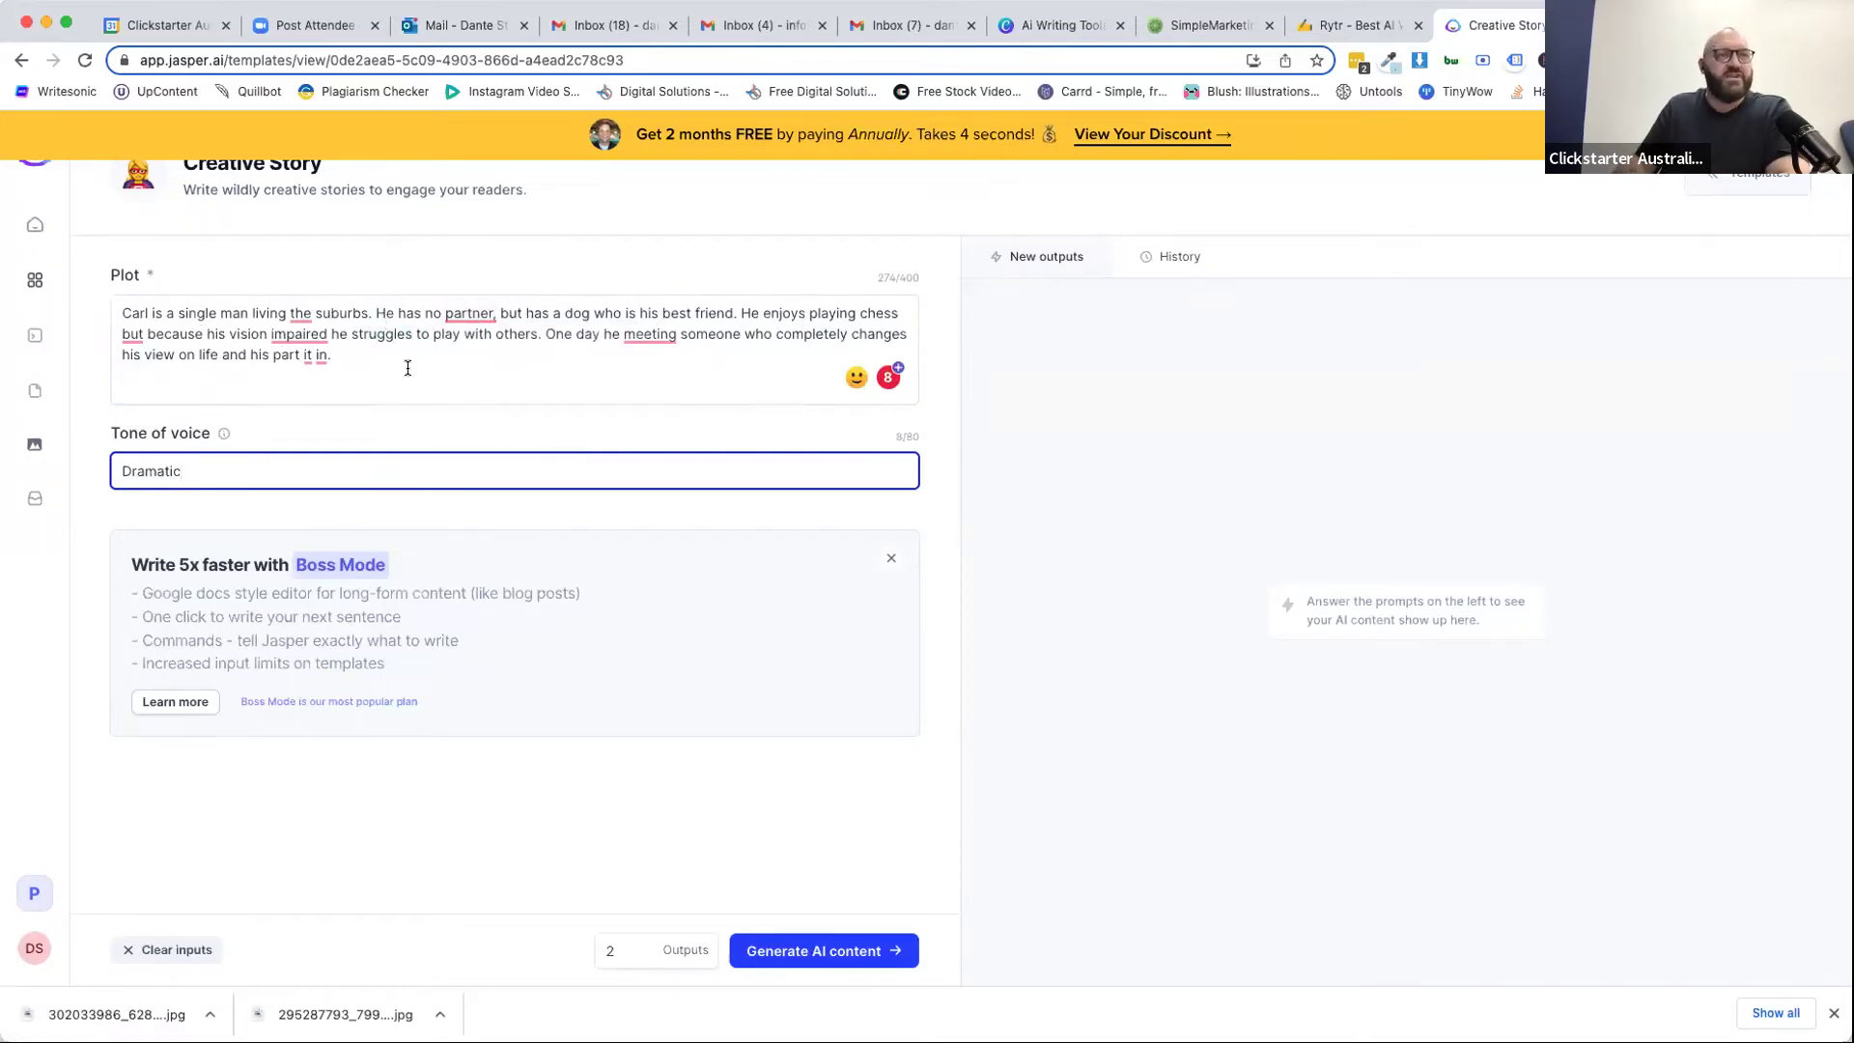
{"action": "mouse_move", "coordinate": [301, 336]}
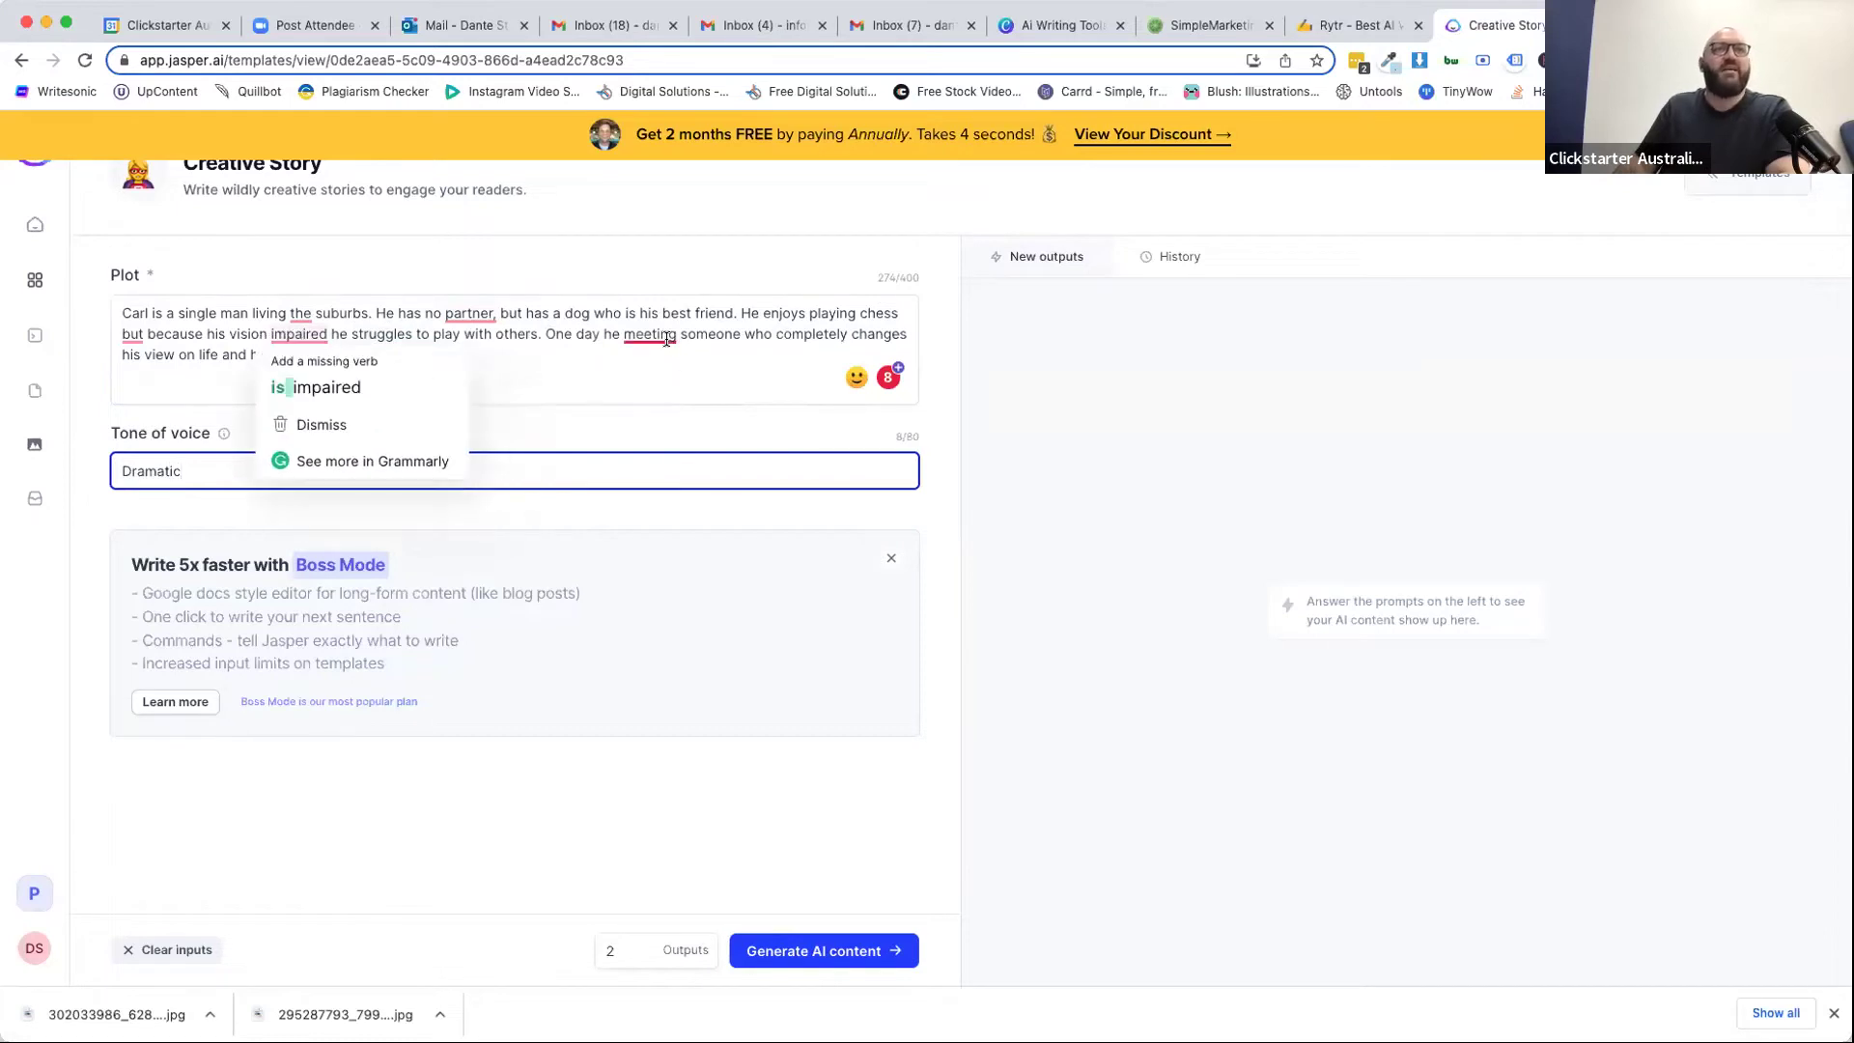
{"action": "mouse_move", "coordinate": [649, 338]}
{"action": "left_click", "coordinate": [671, 387]}
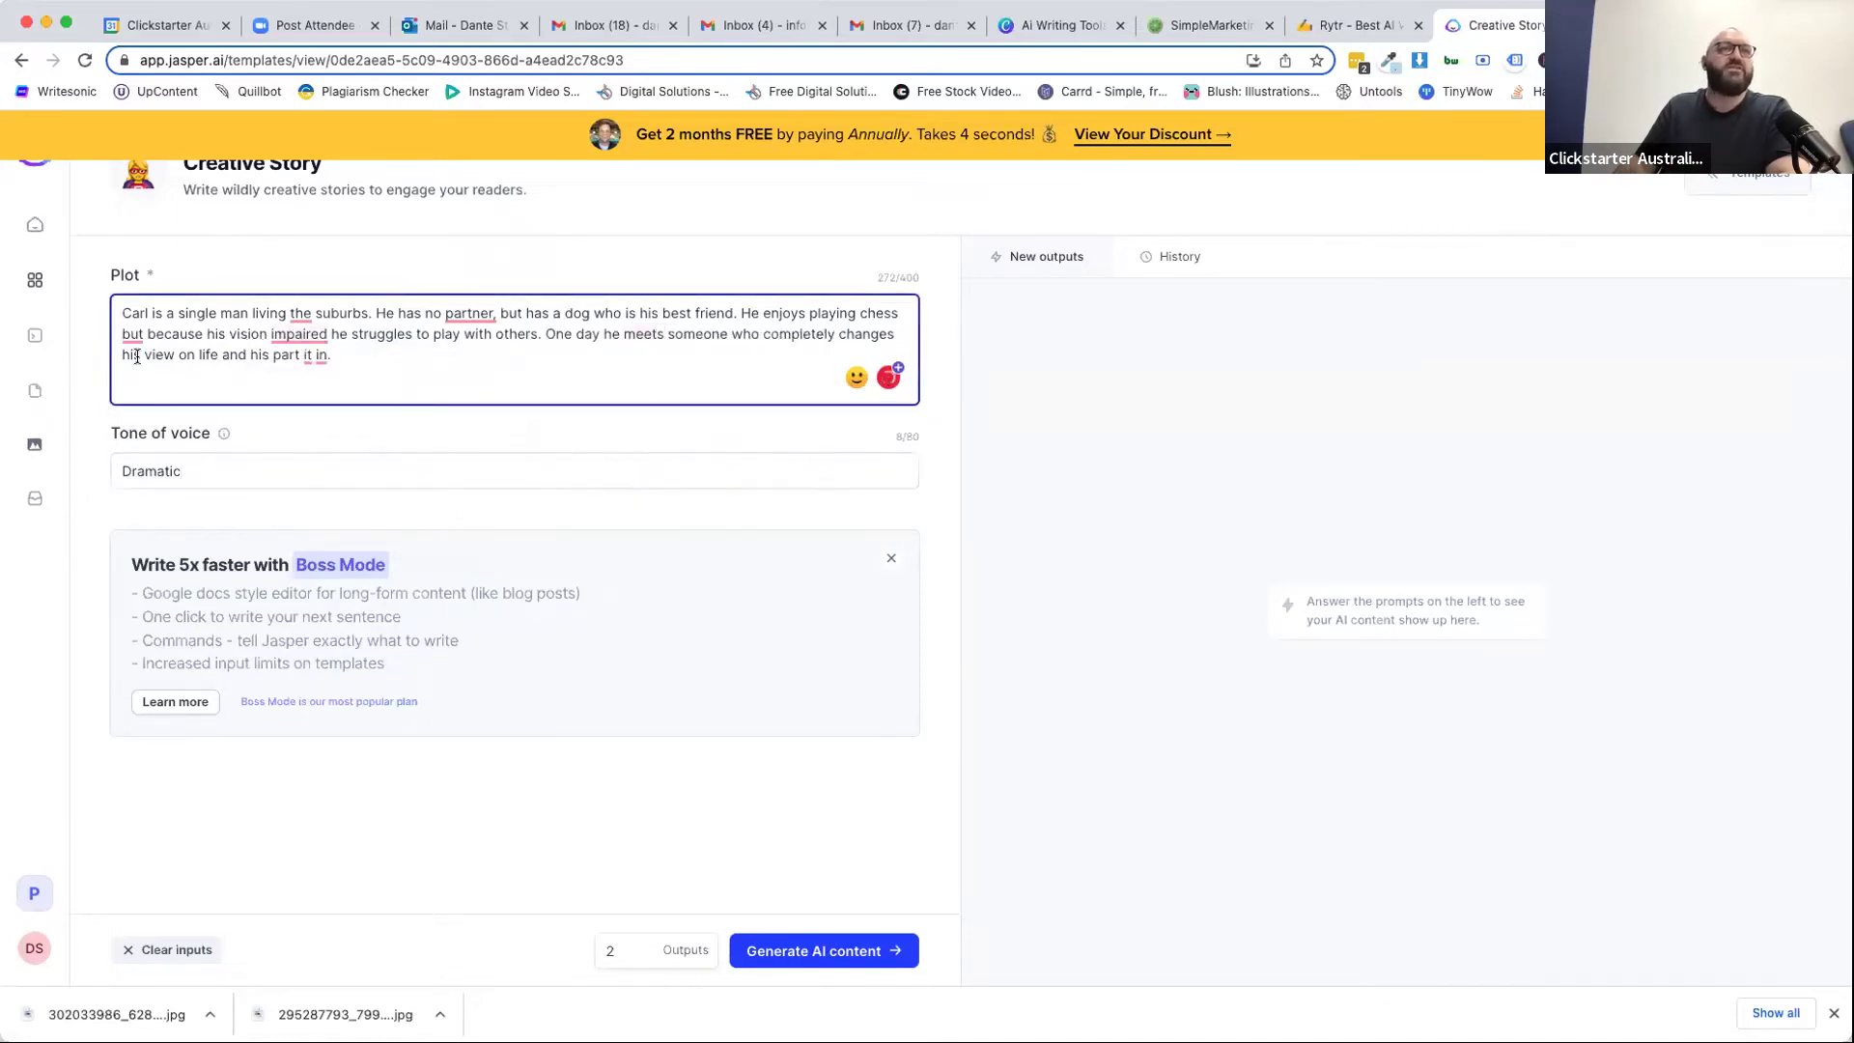
Generate the creative story content and highlight the plot's final sentence, starting with "One day he meets someone".
{"action": "left_click", "coordinate": [773, 950]}
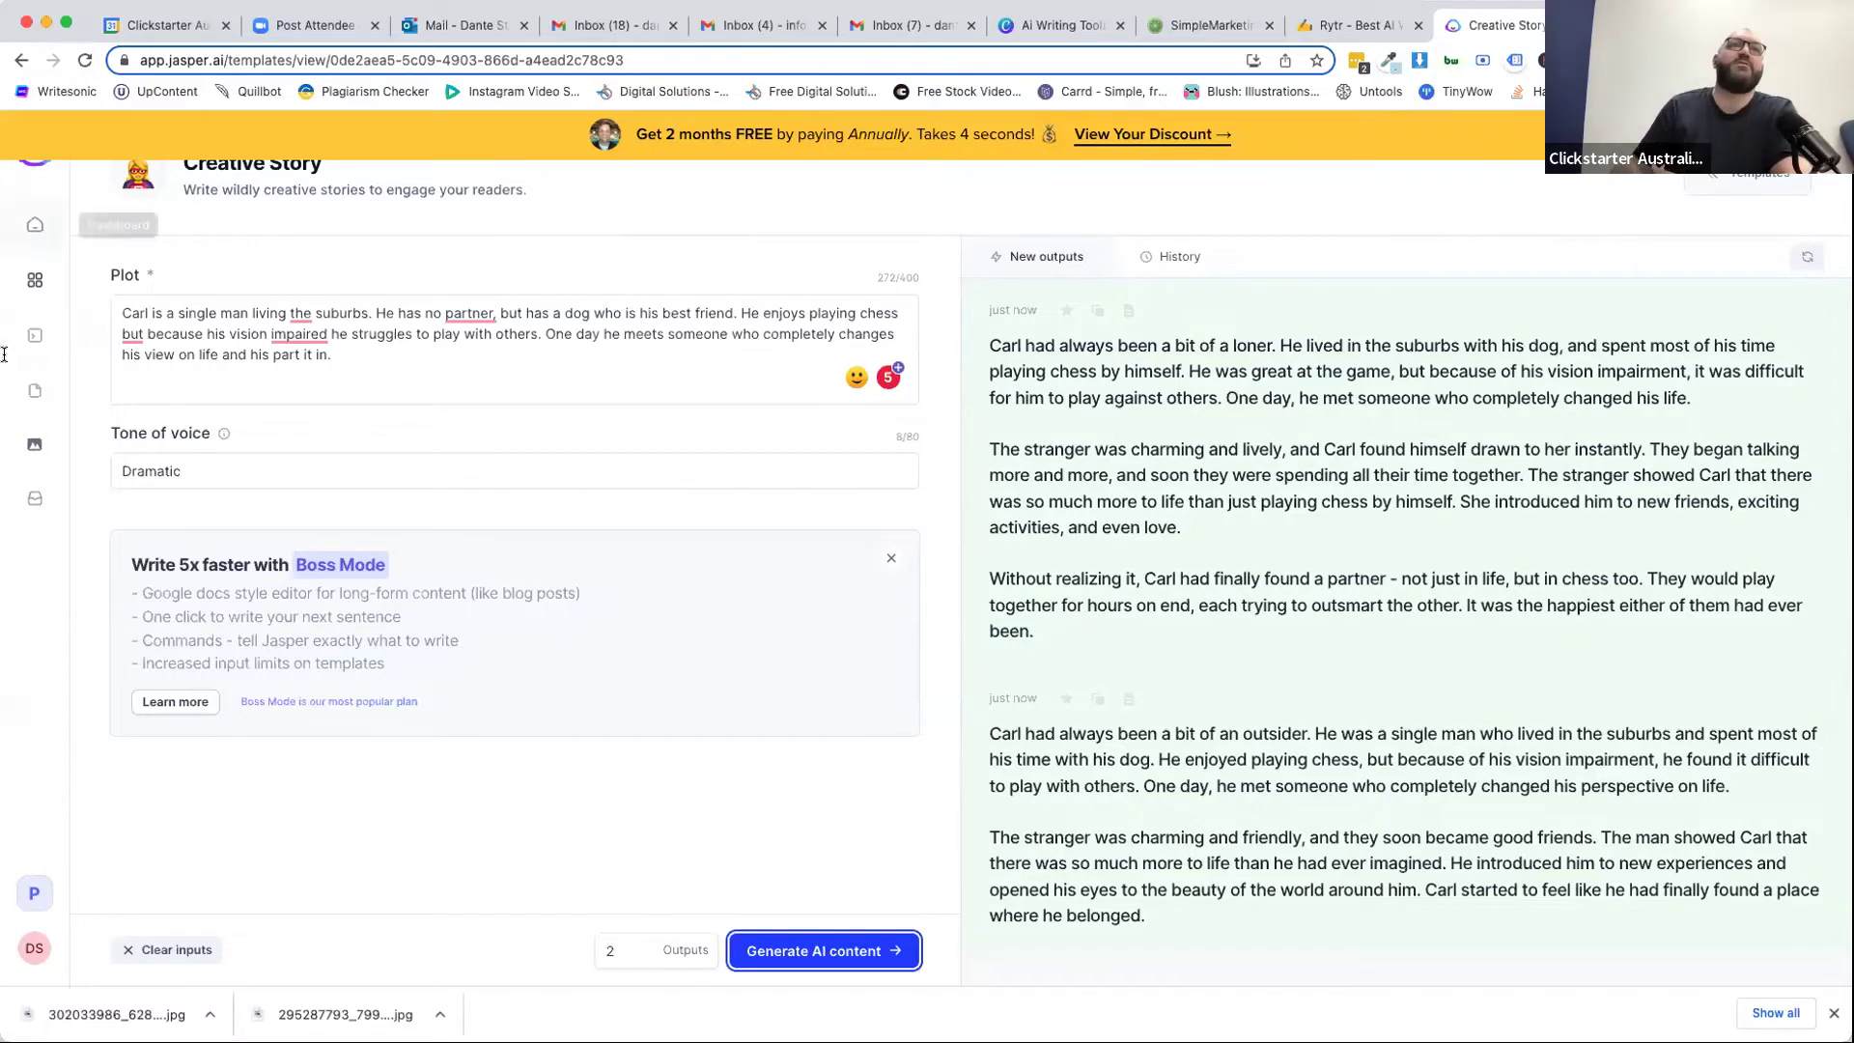
{"action": "mouse_move", "coordinate": [300, 315]}
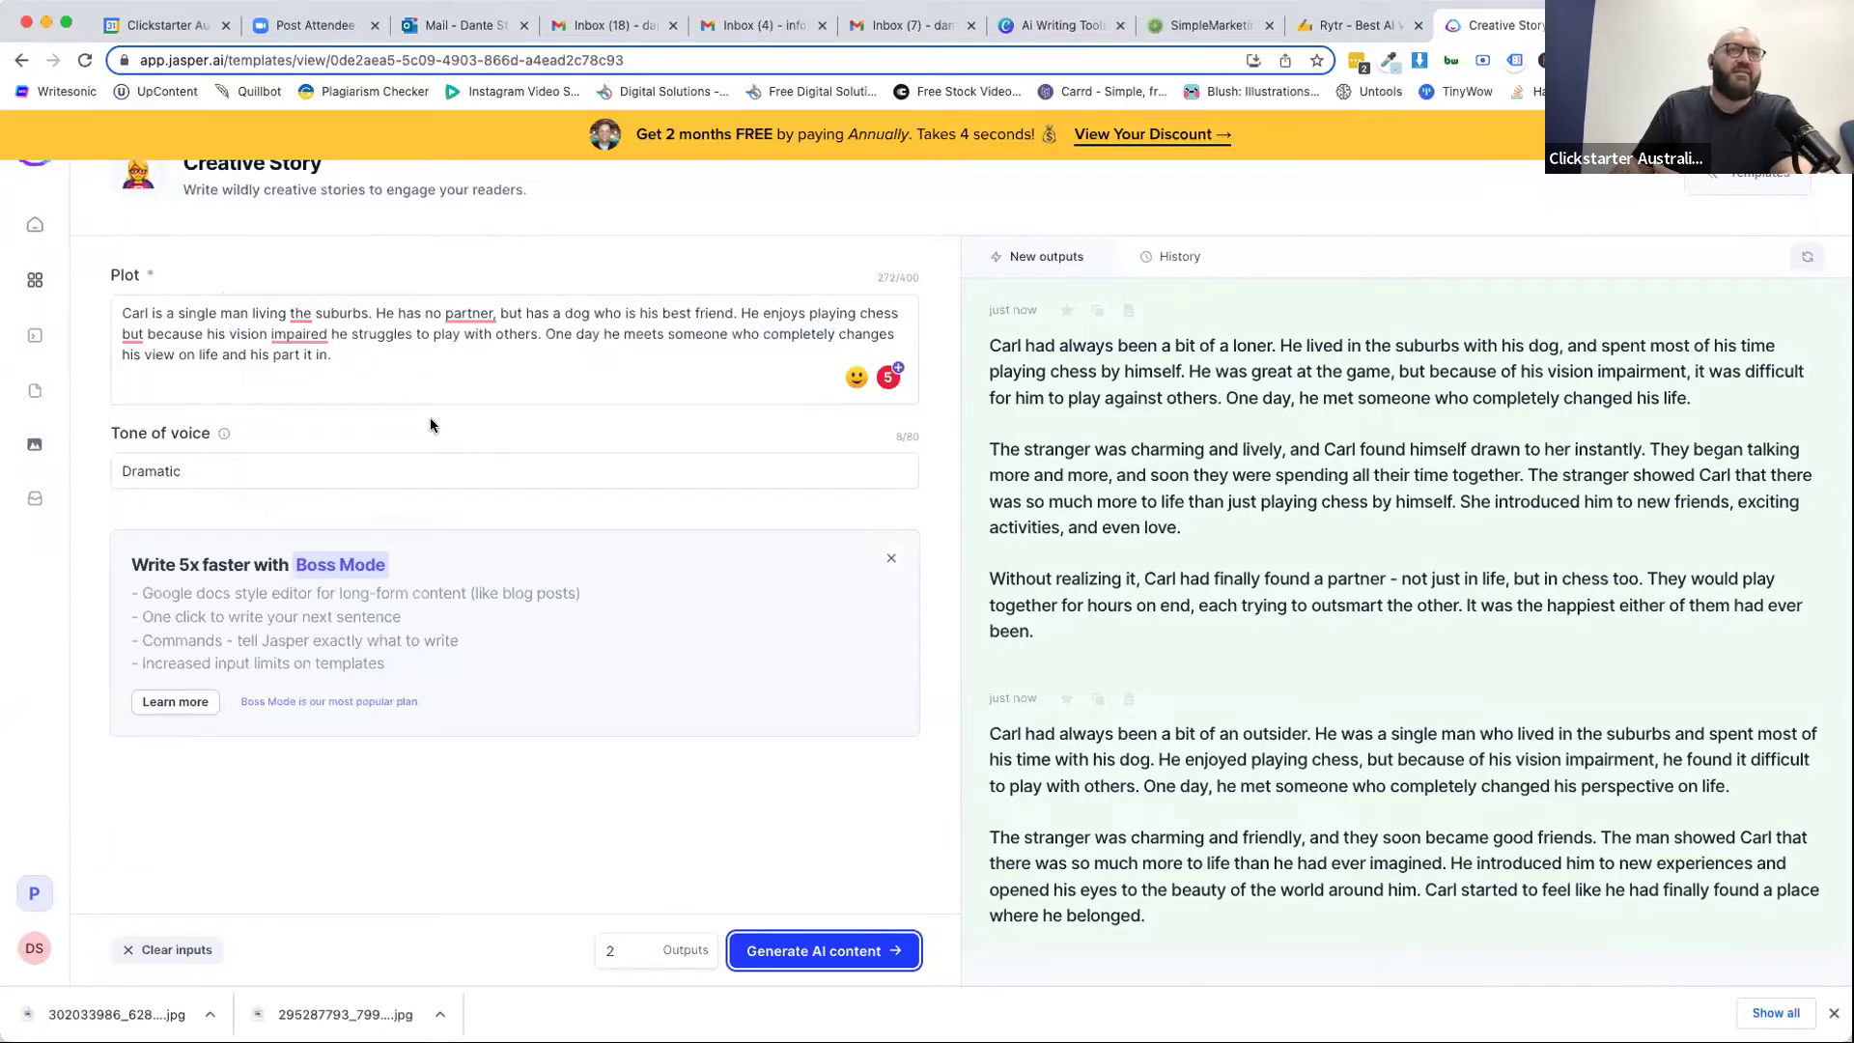
{"action": "left_click_drag", "start_coordinate": [546, 334], "coordinate": [552, 353]}
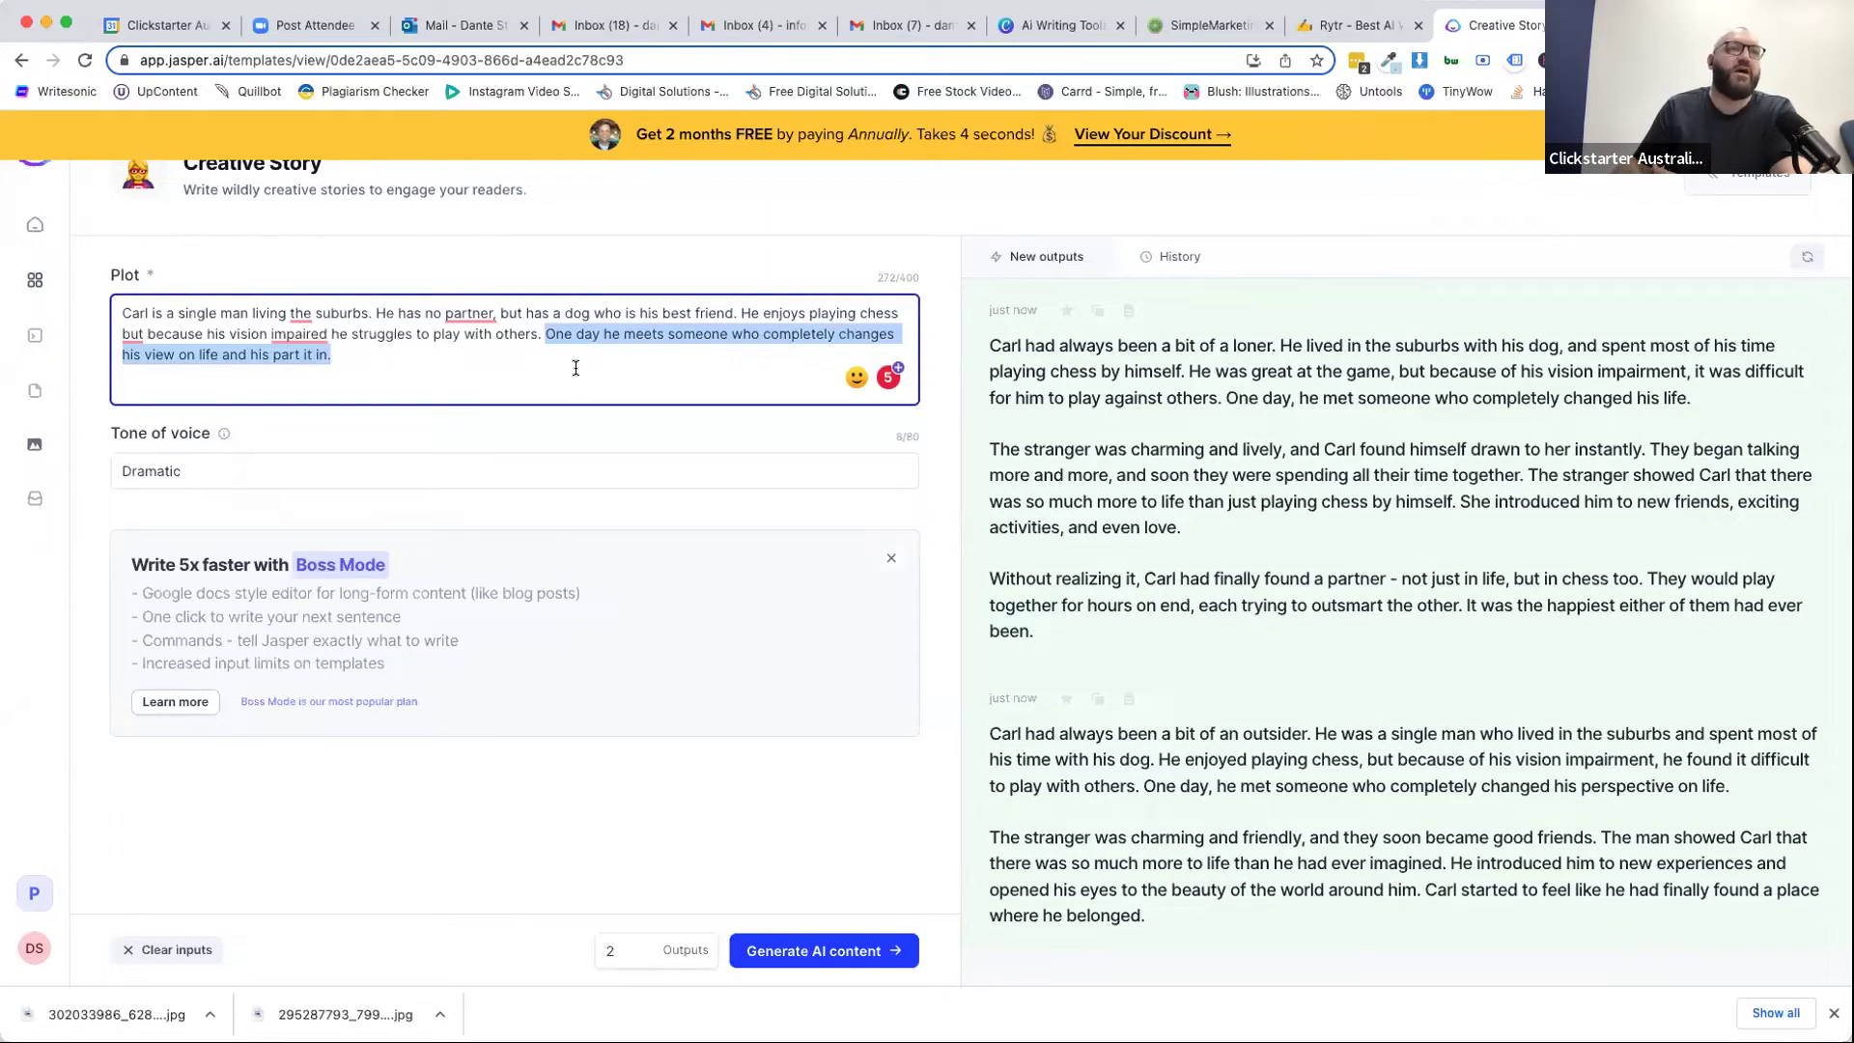
Replace the tone of voice with "Witty" and generate the story content again.
{"action": "double_click", "coordinate": [178, 470]}
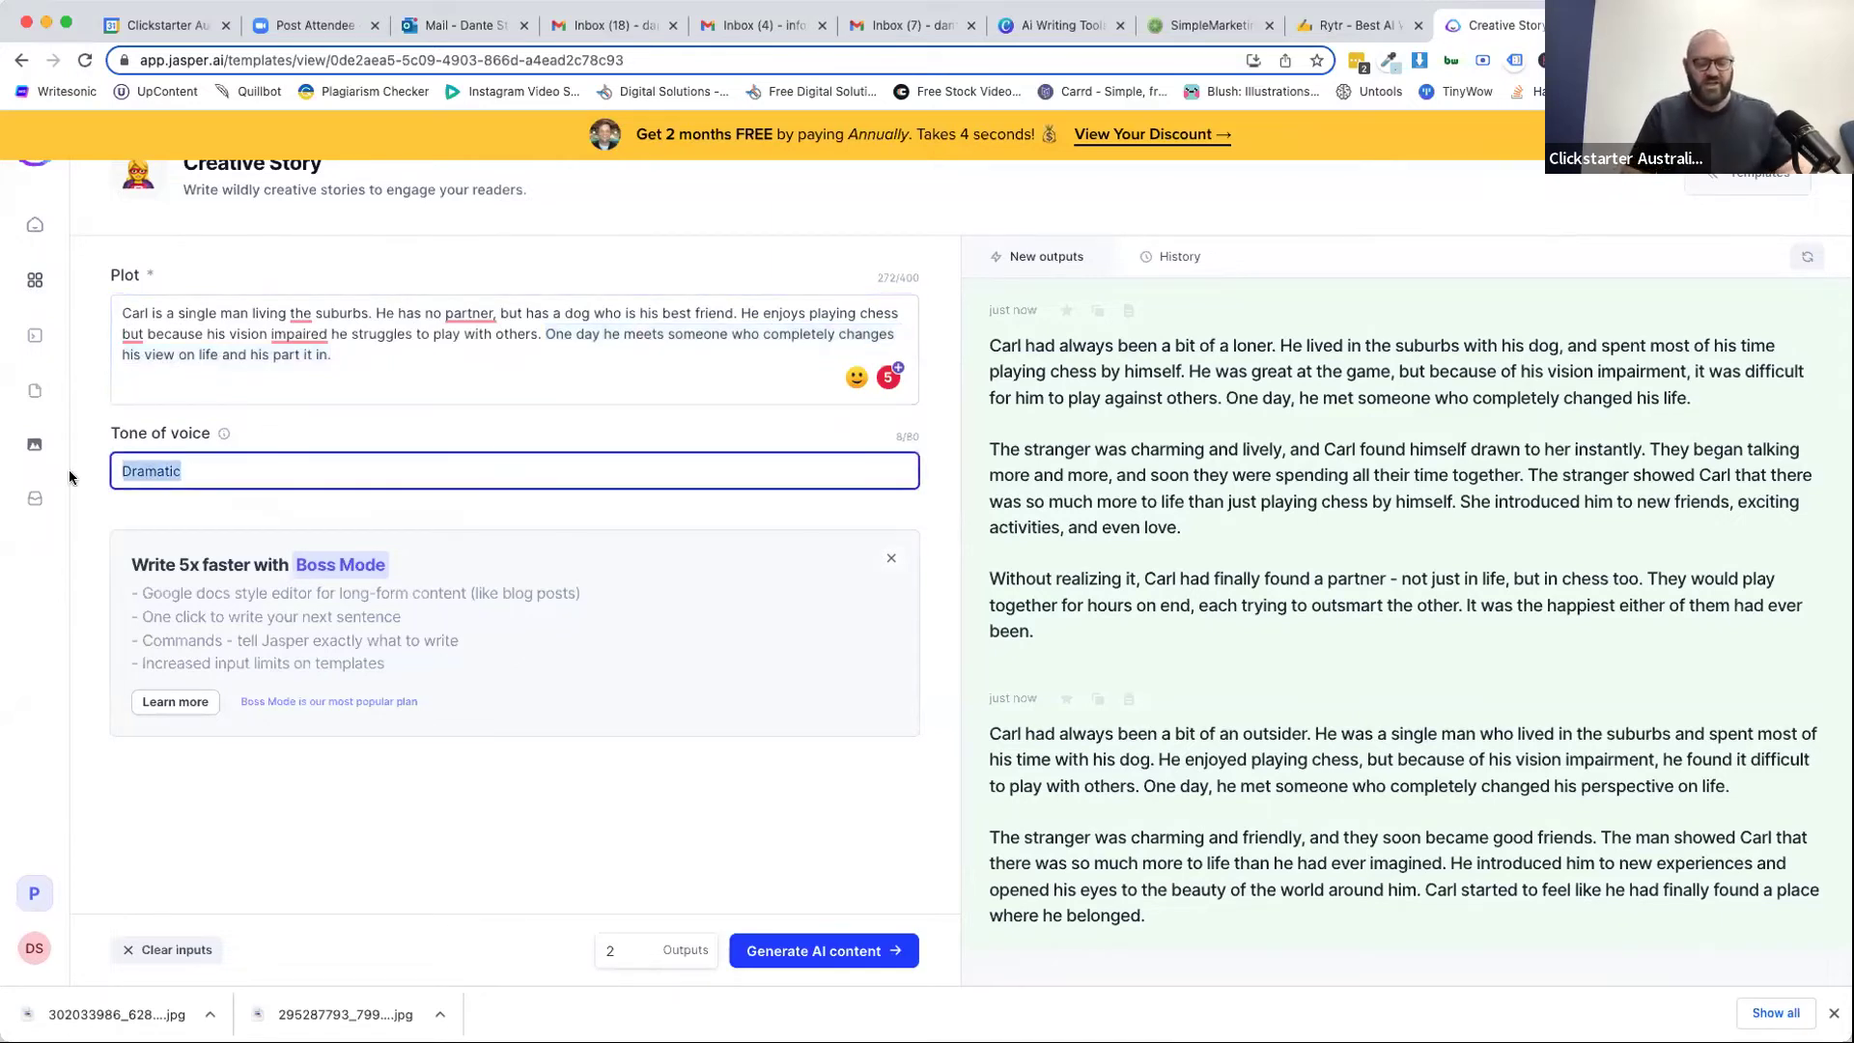
{"action": "type", "text": "Witty"}
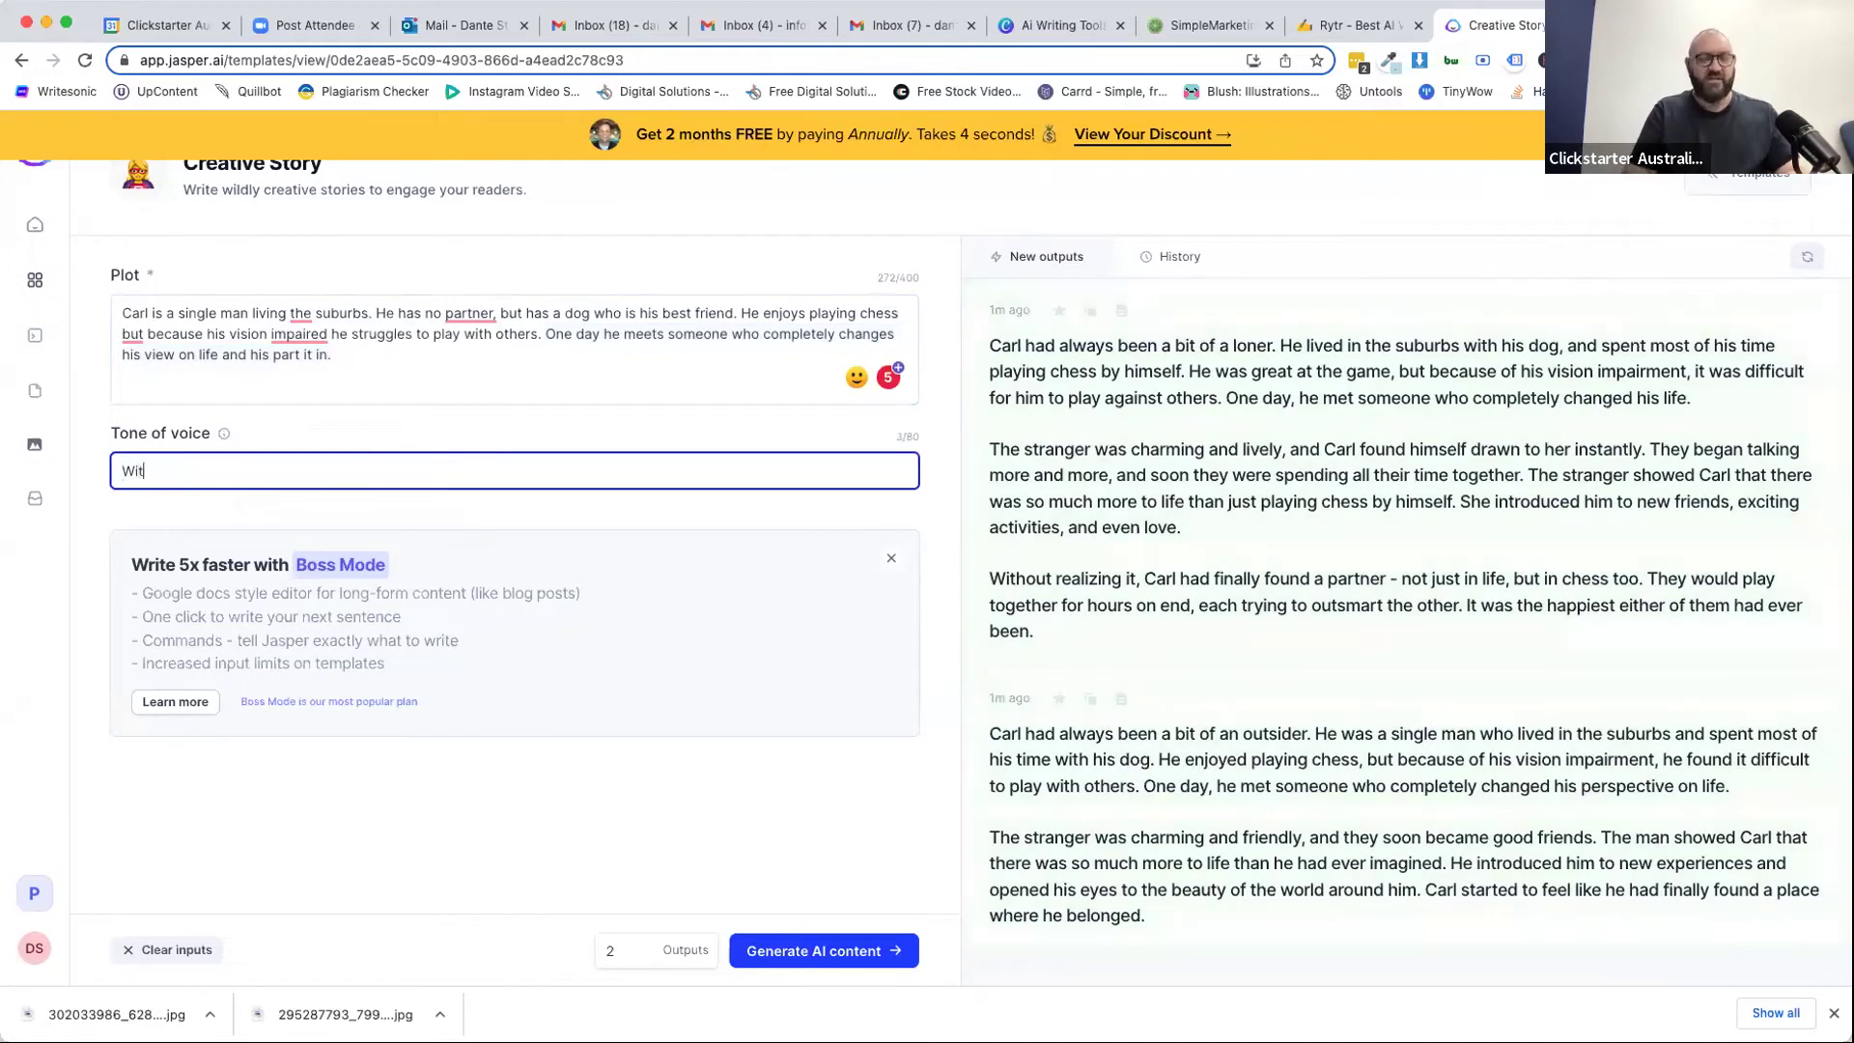
{"action": "left_click", "coordinate": [812, 953]}
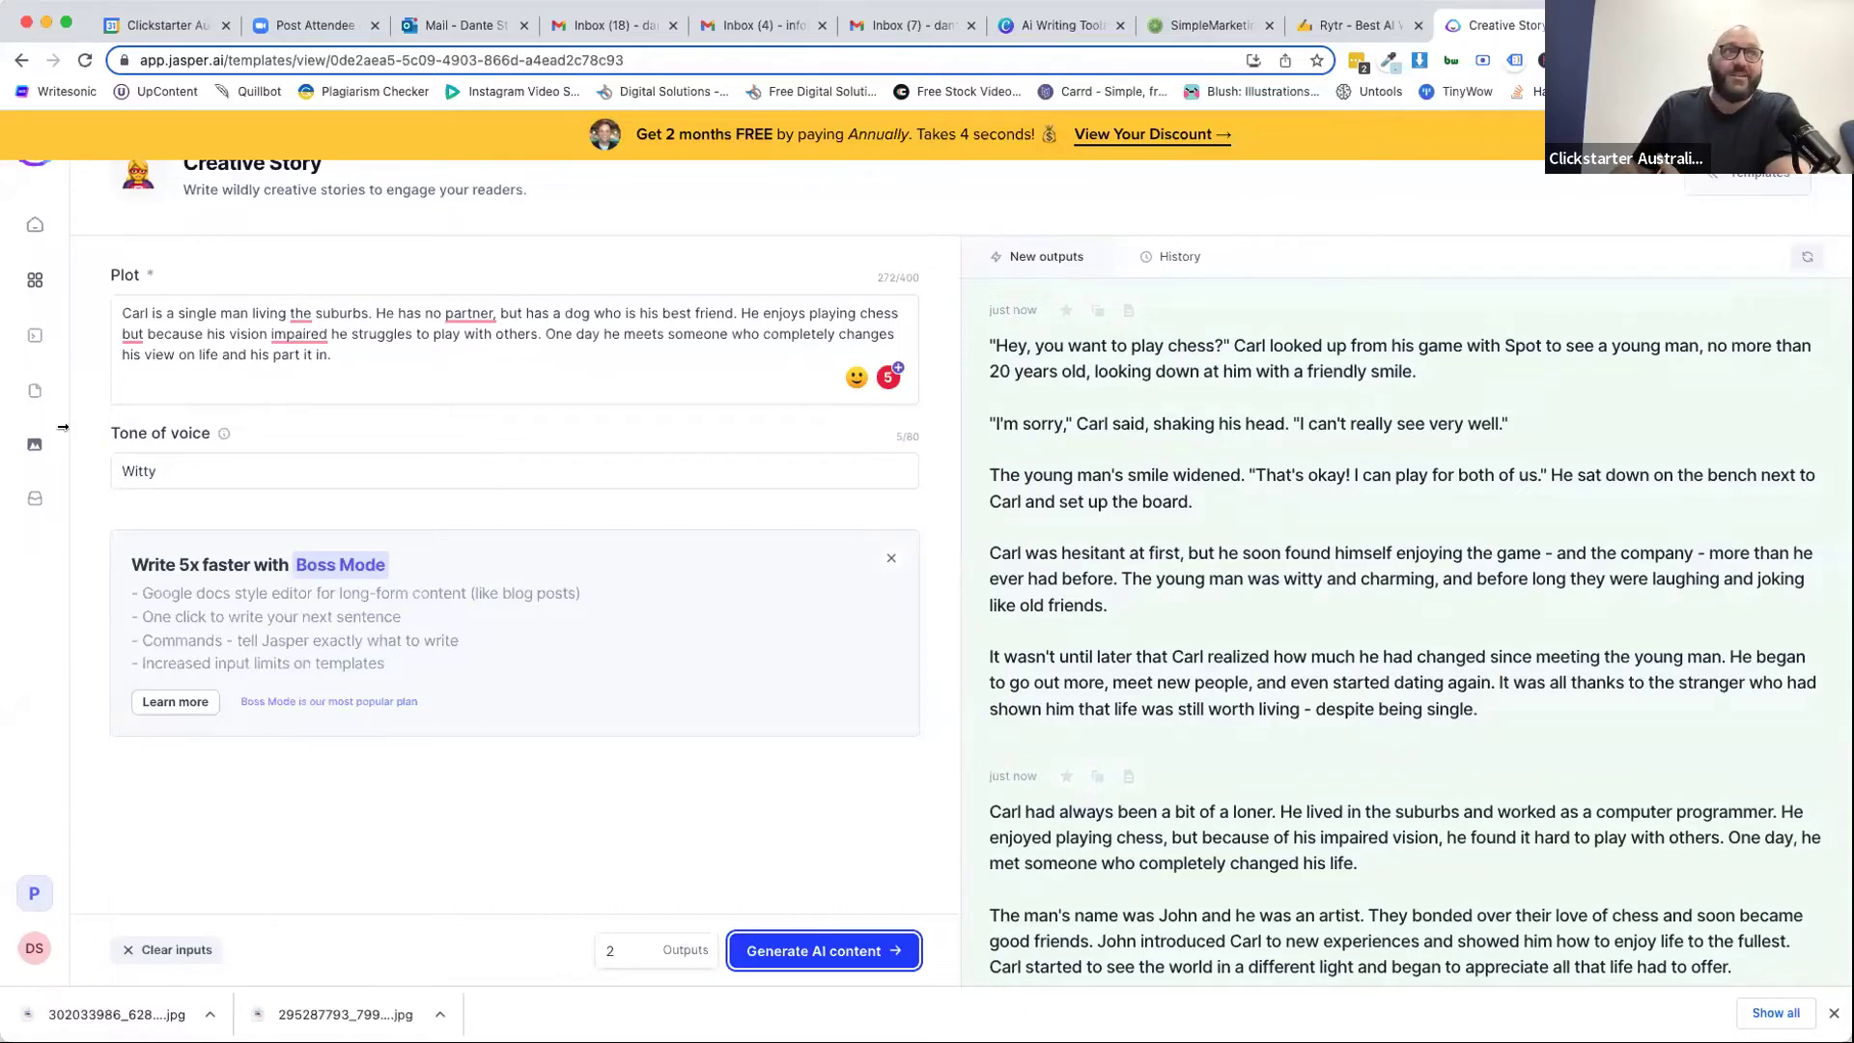
Open the Sentence Expander template and begin the text to expand with "I never thought that".
{"action": "left_click", "coordinate": [1756, 185]}
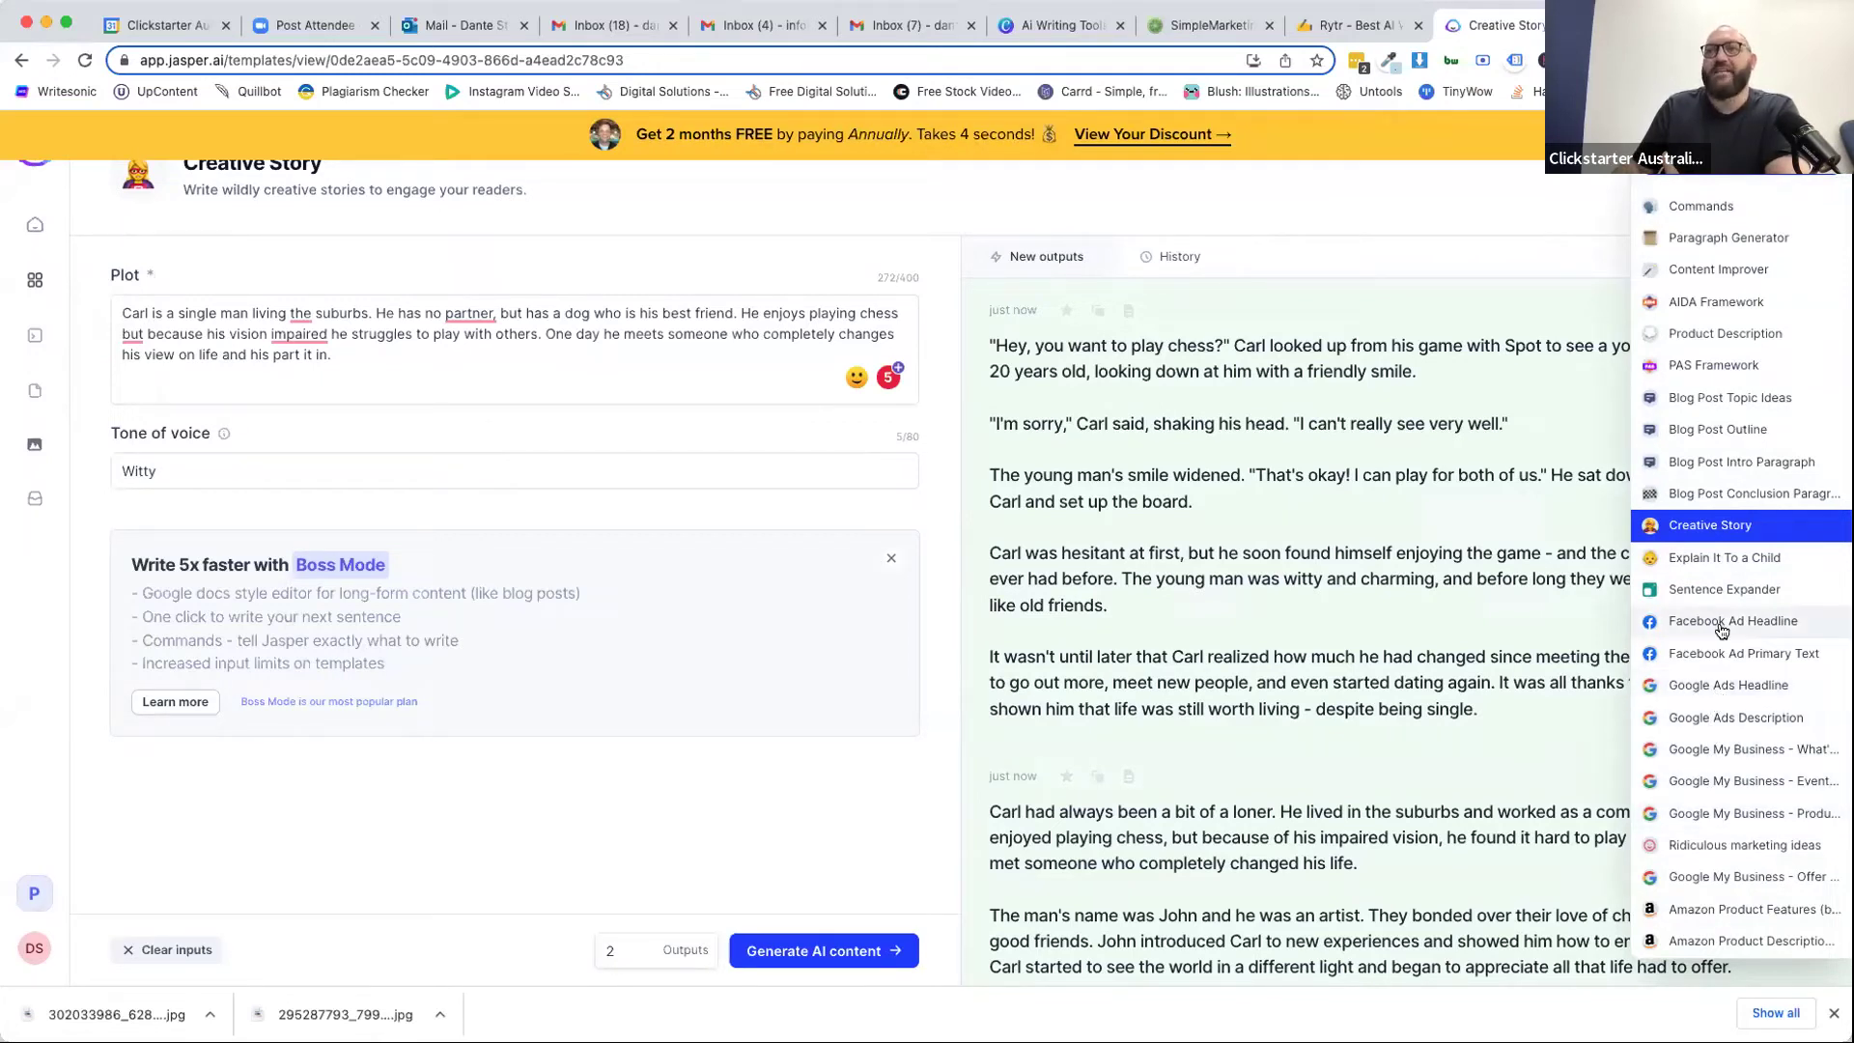
{"action": "left_click", "coordinate": [1715, 590]}
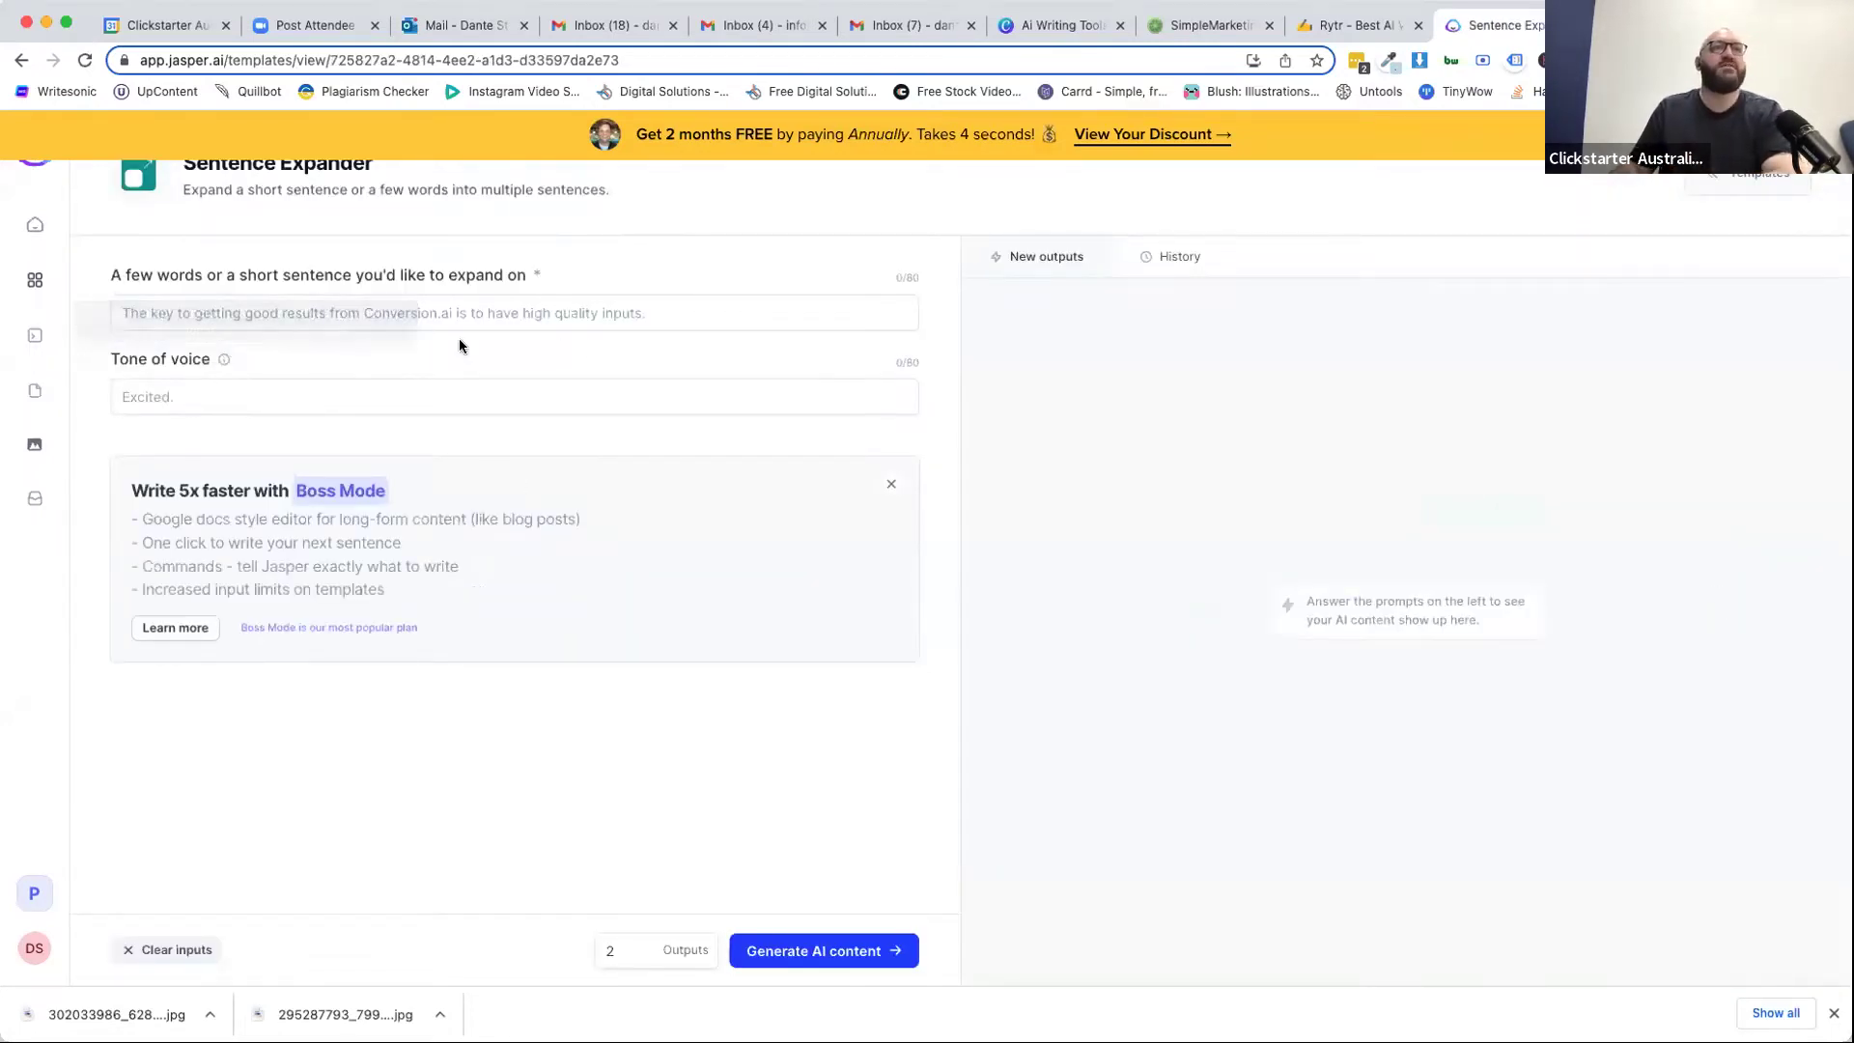
{"action": "left_click", "coordinate": [348, 314]}
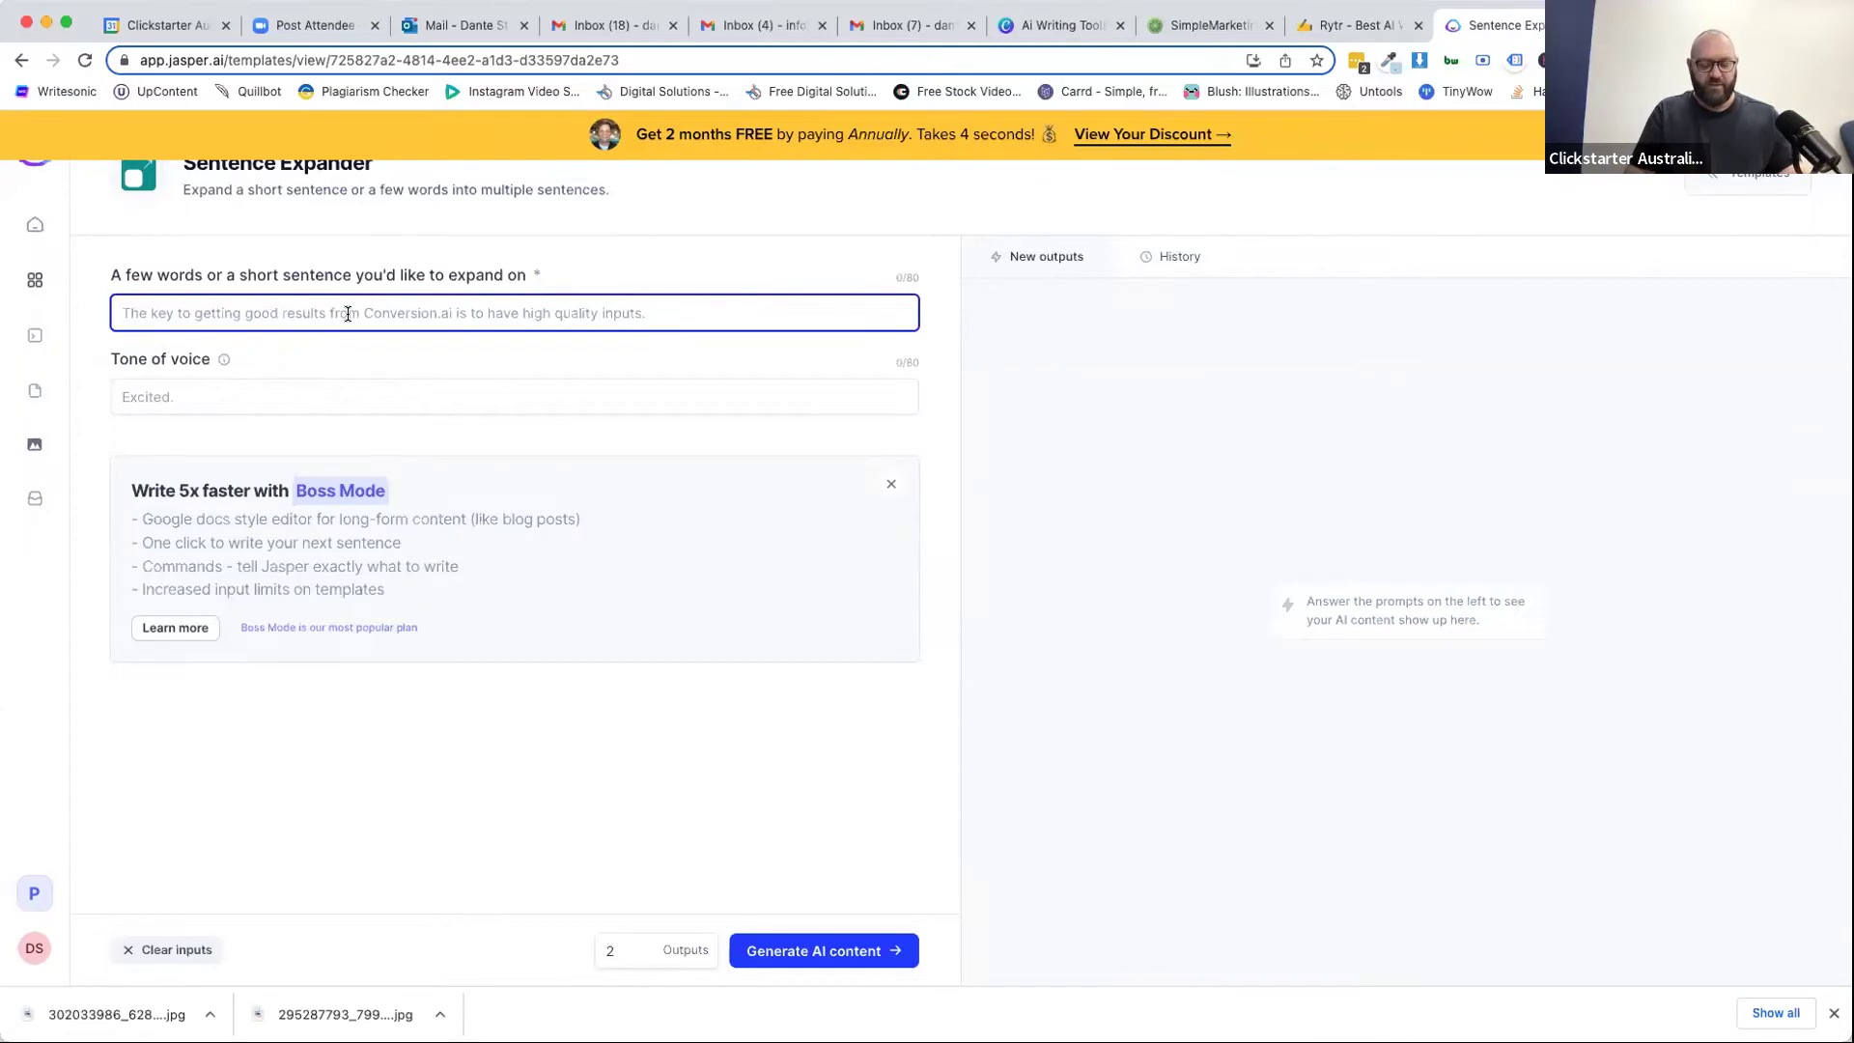
{"action": "type", "text": "I never htoug"}
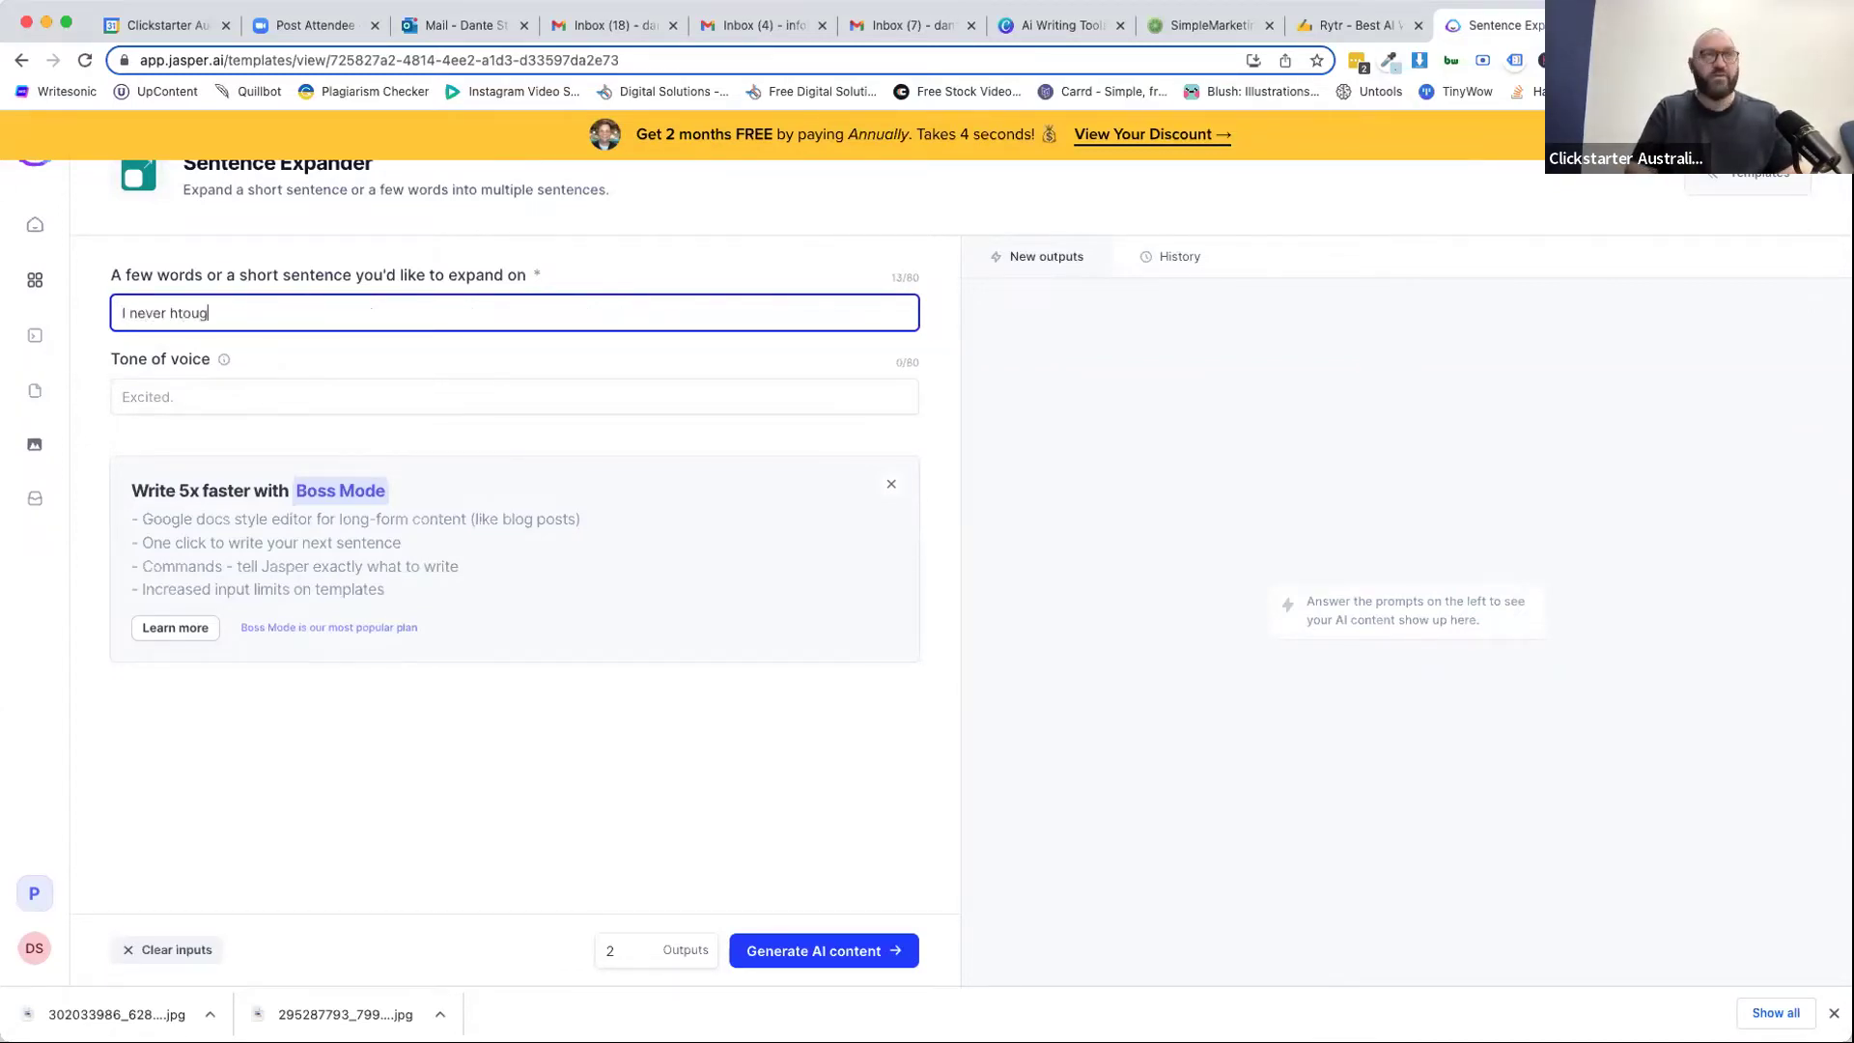
{"action": "type", "text": "ht that"}
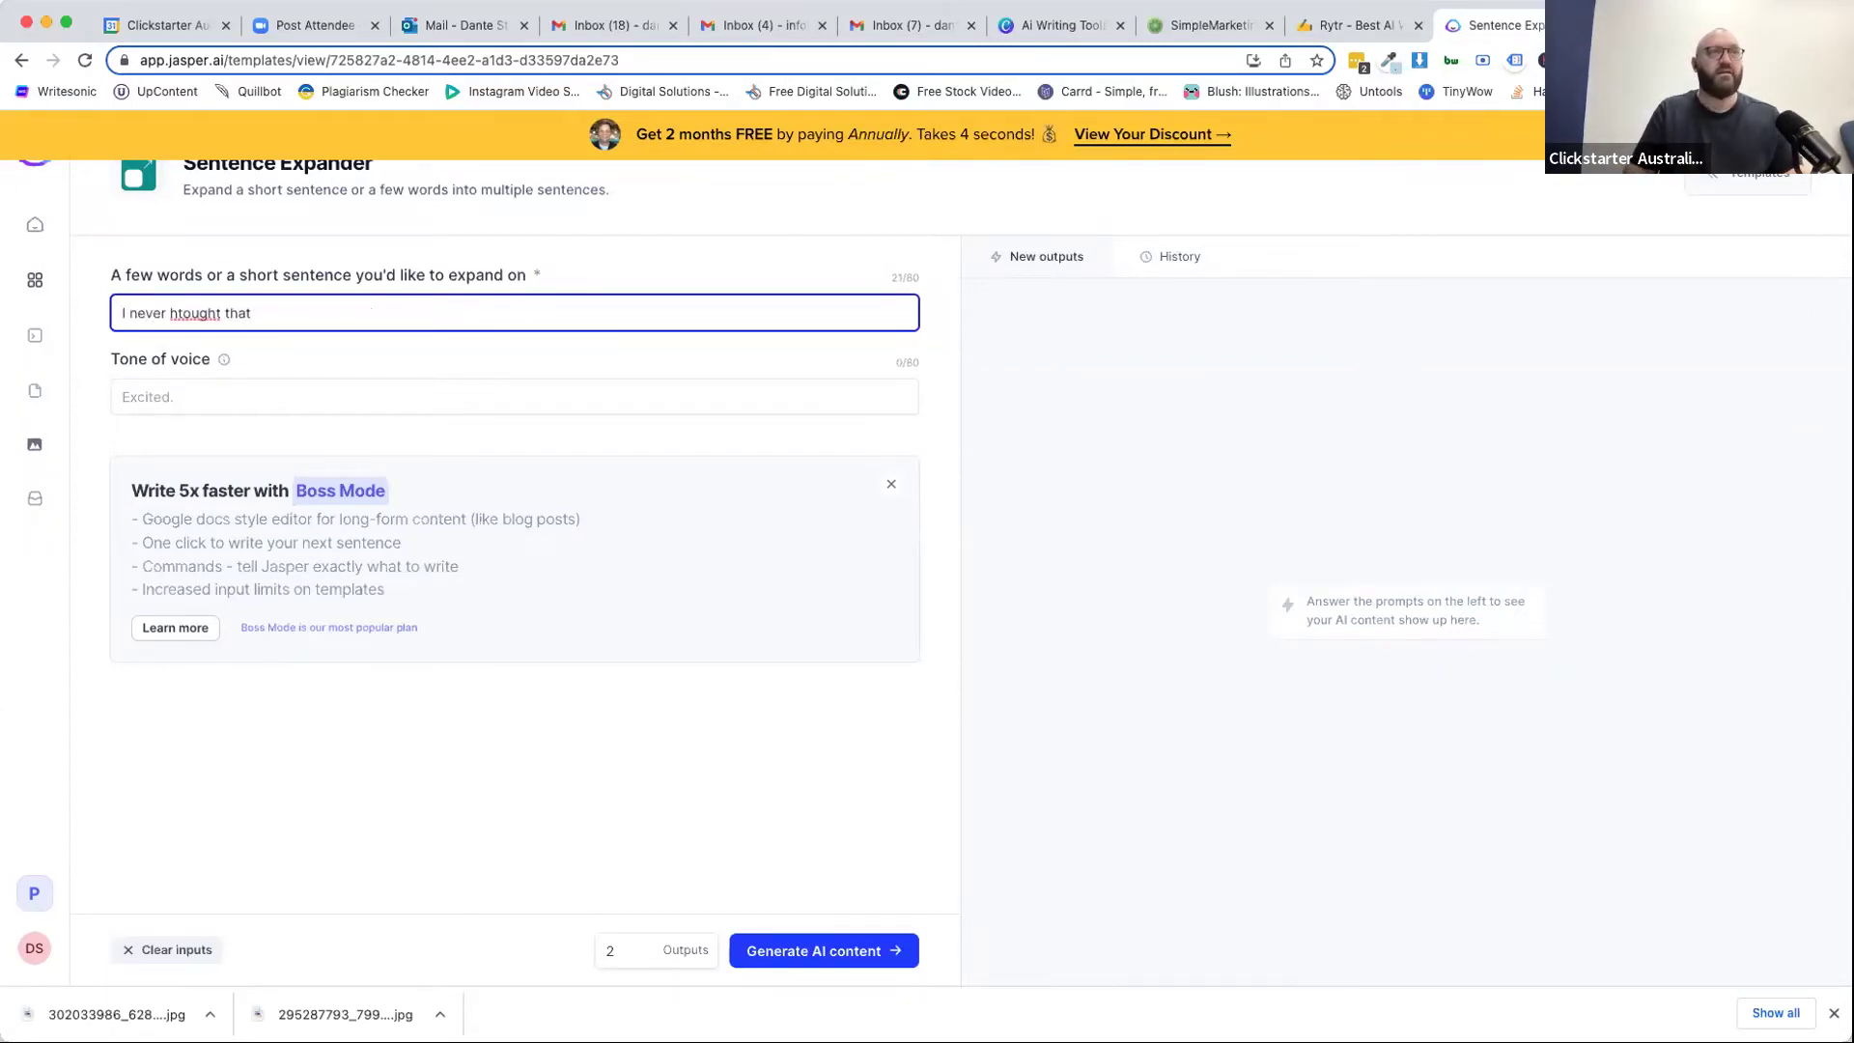
{"action": "double_click", "coordinate": [195, 313]}
{"action": "type", "text": "thogu"}
{"action": "key", "text": "BackSpace"}
{"action": "key", "text": "BackSpace"}
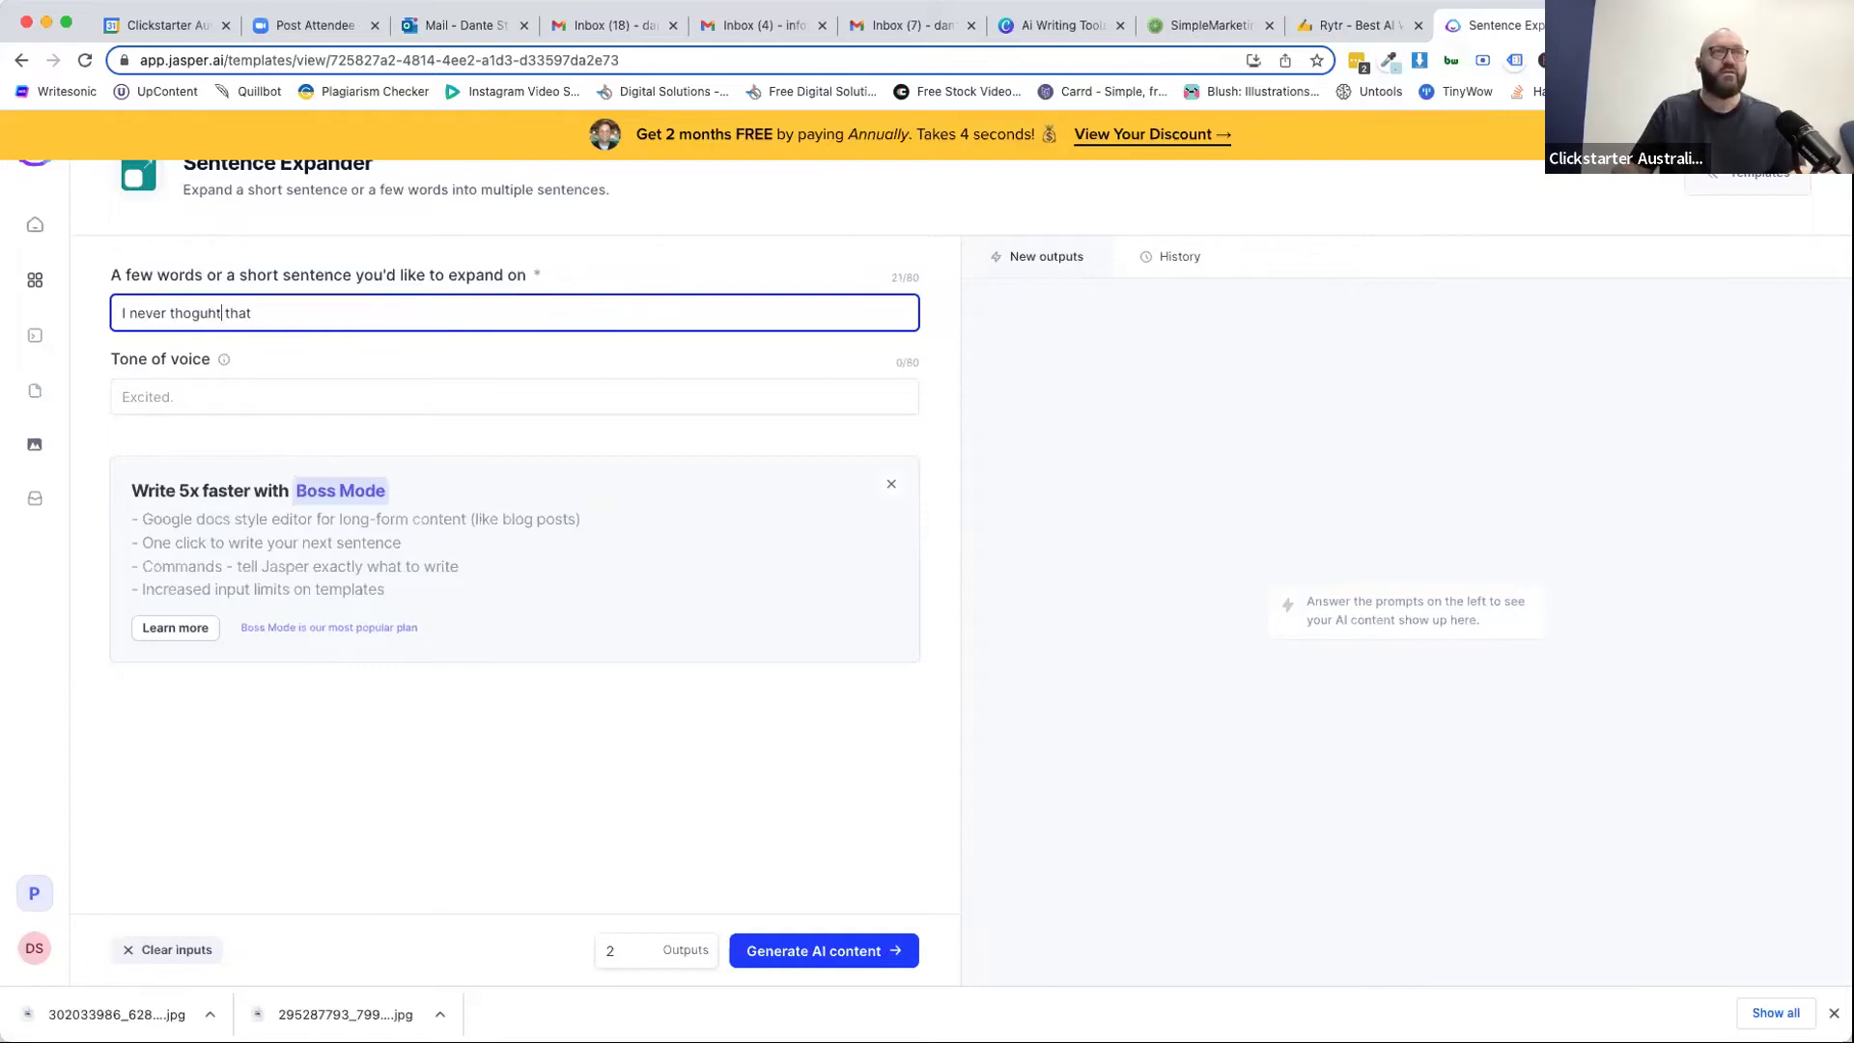
{"action": "type", "text": "ought that "}
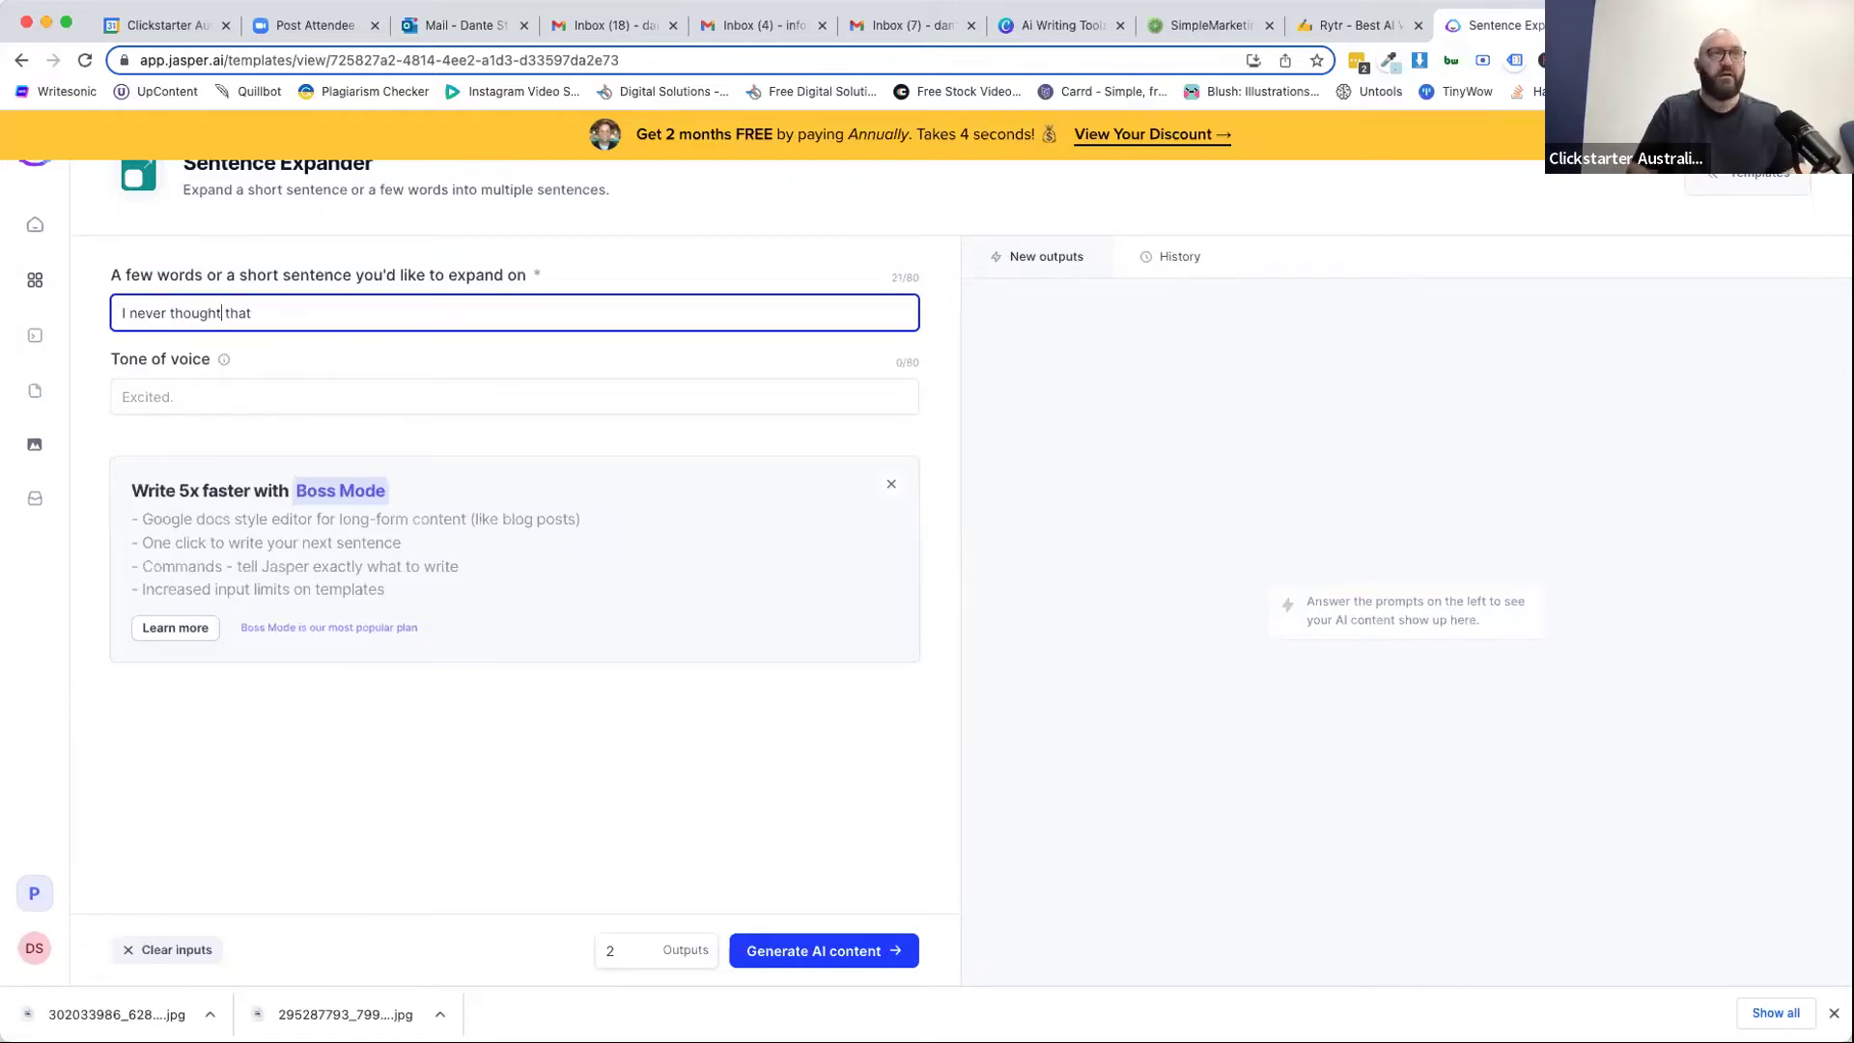
Complete the text to expand with "I would be a writer. I just never thought I had the talent.".
{"action": "type", "text": "I would "}
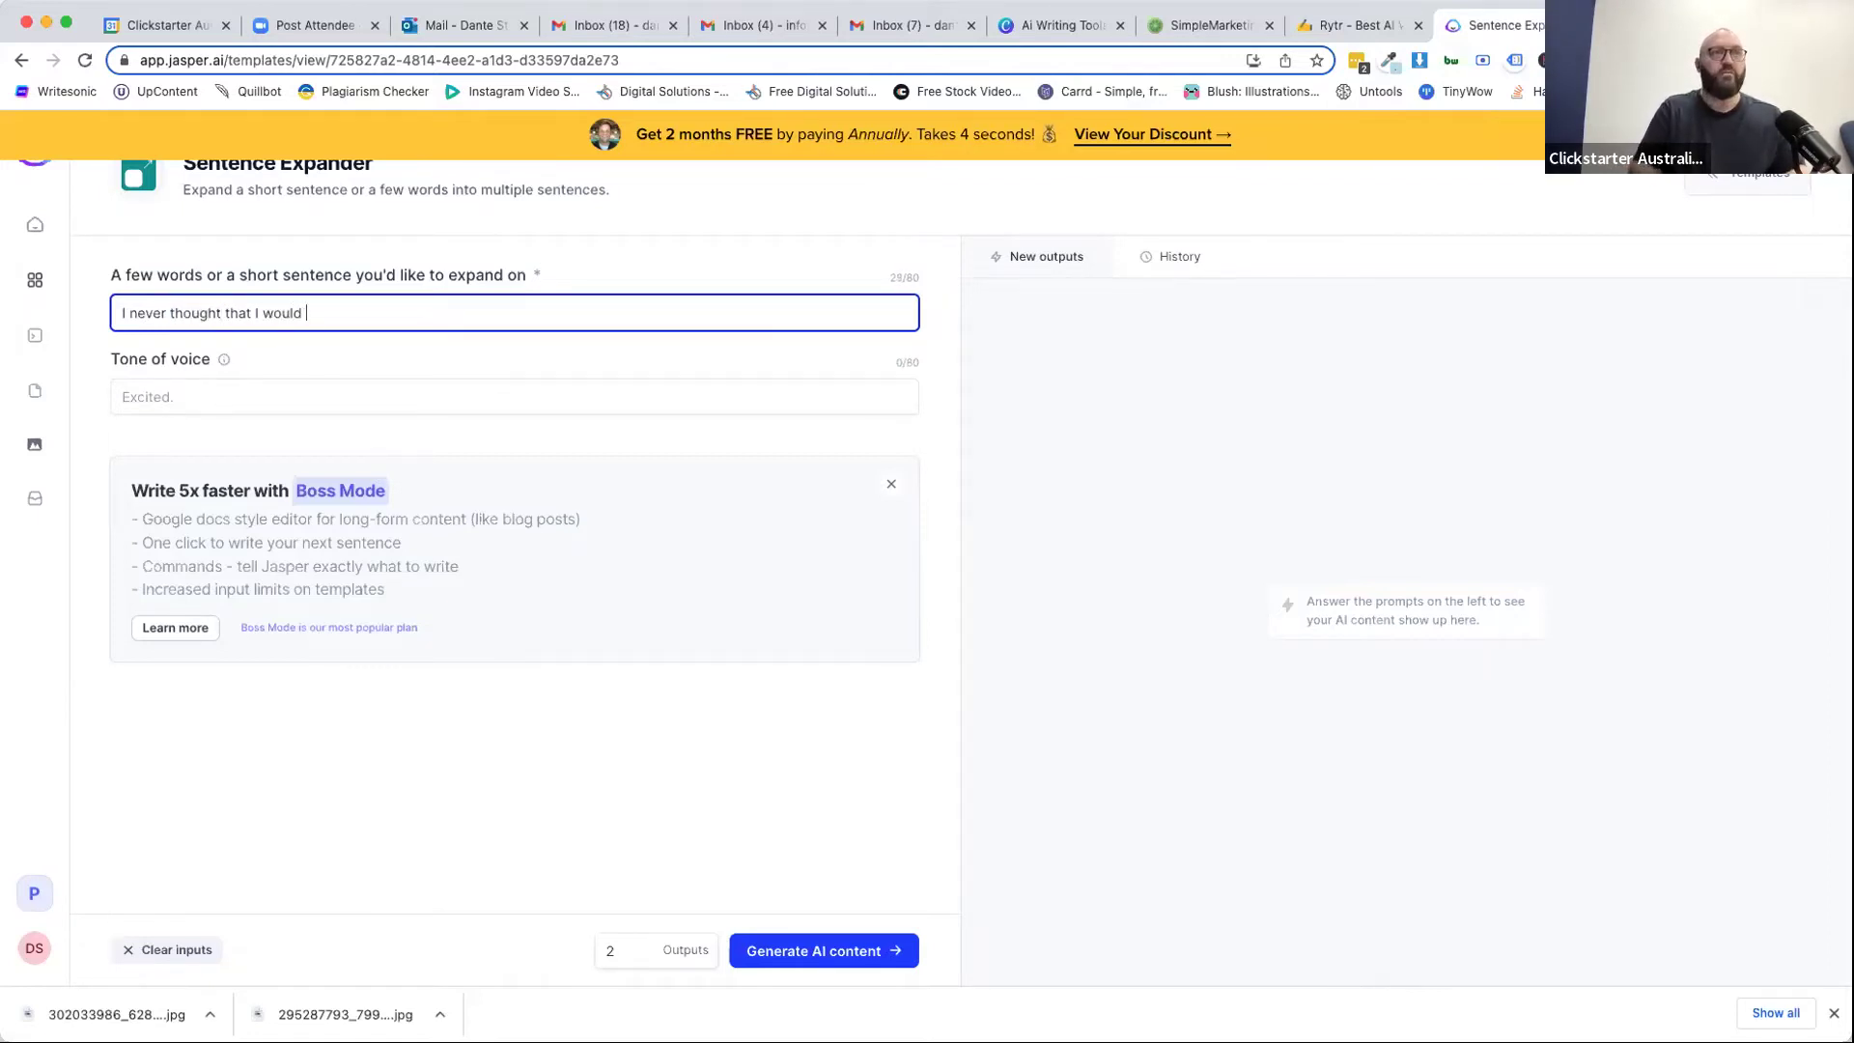
{"action": "type", "text": "be a writer."}
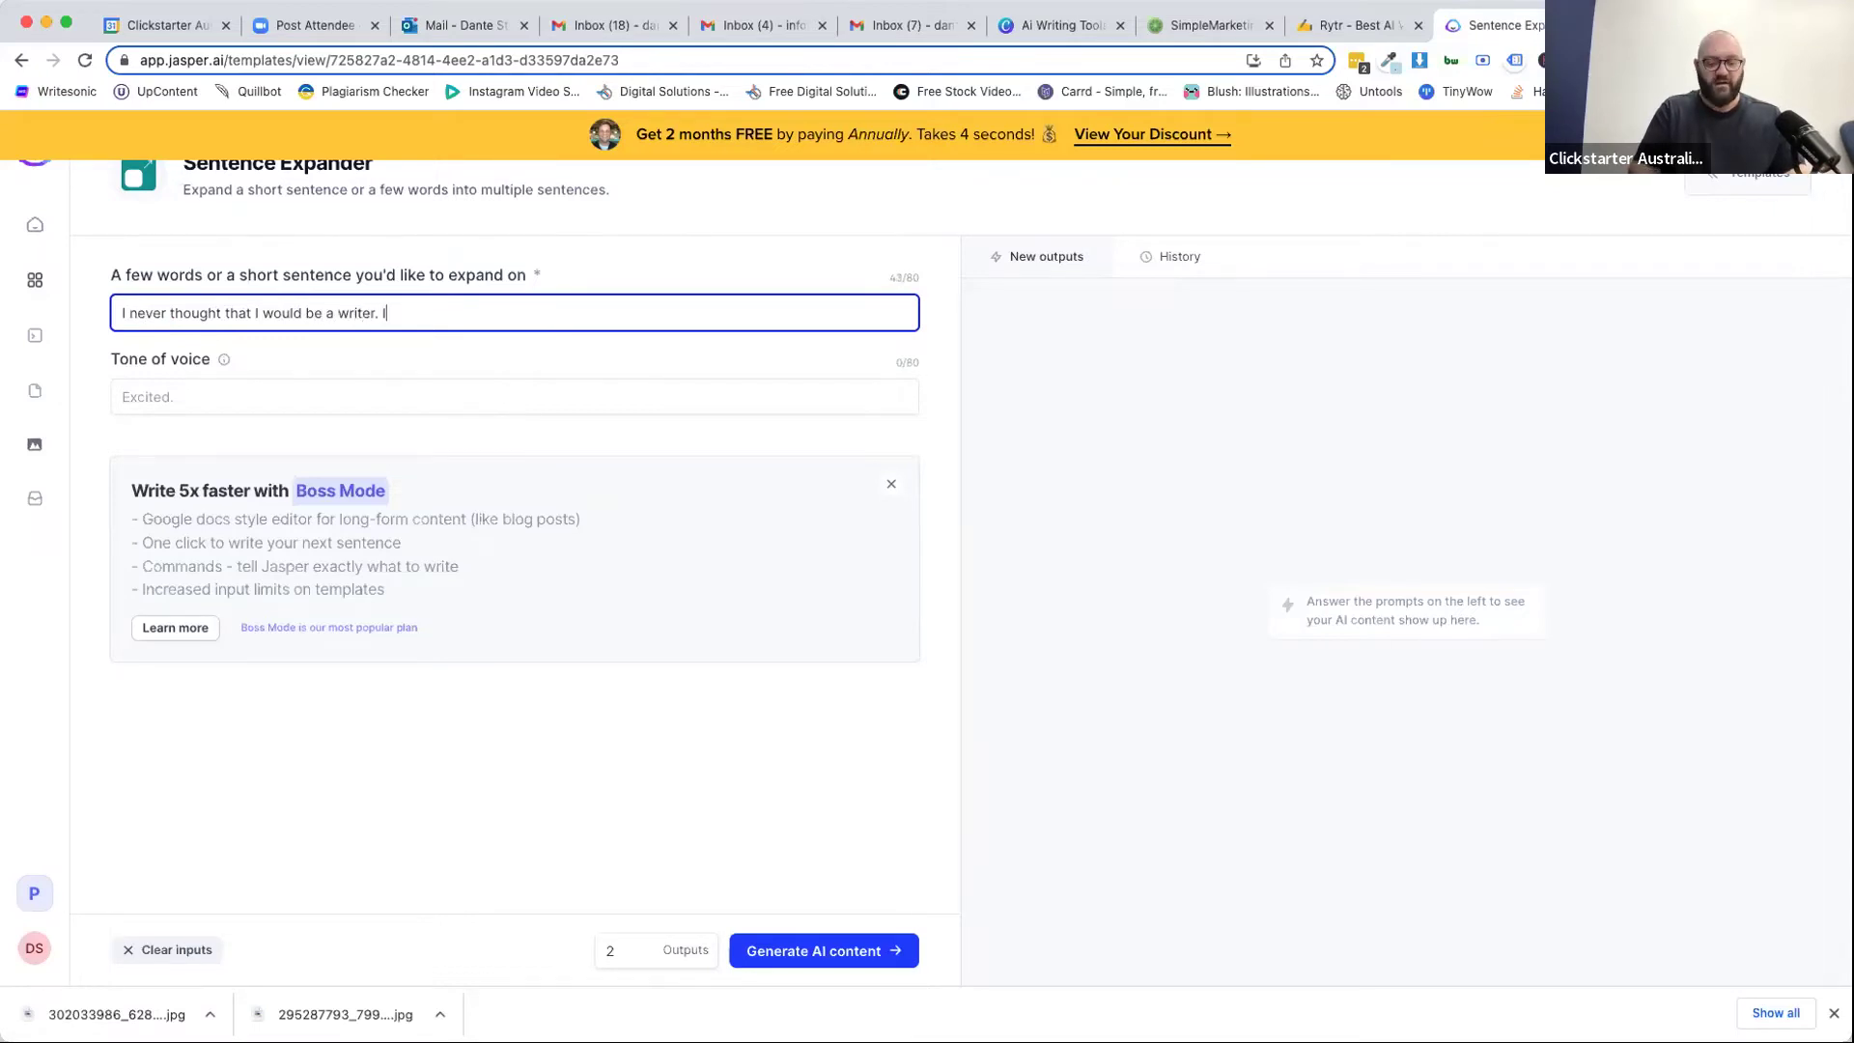
{"action": "type", "text": " I just never thought"}
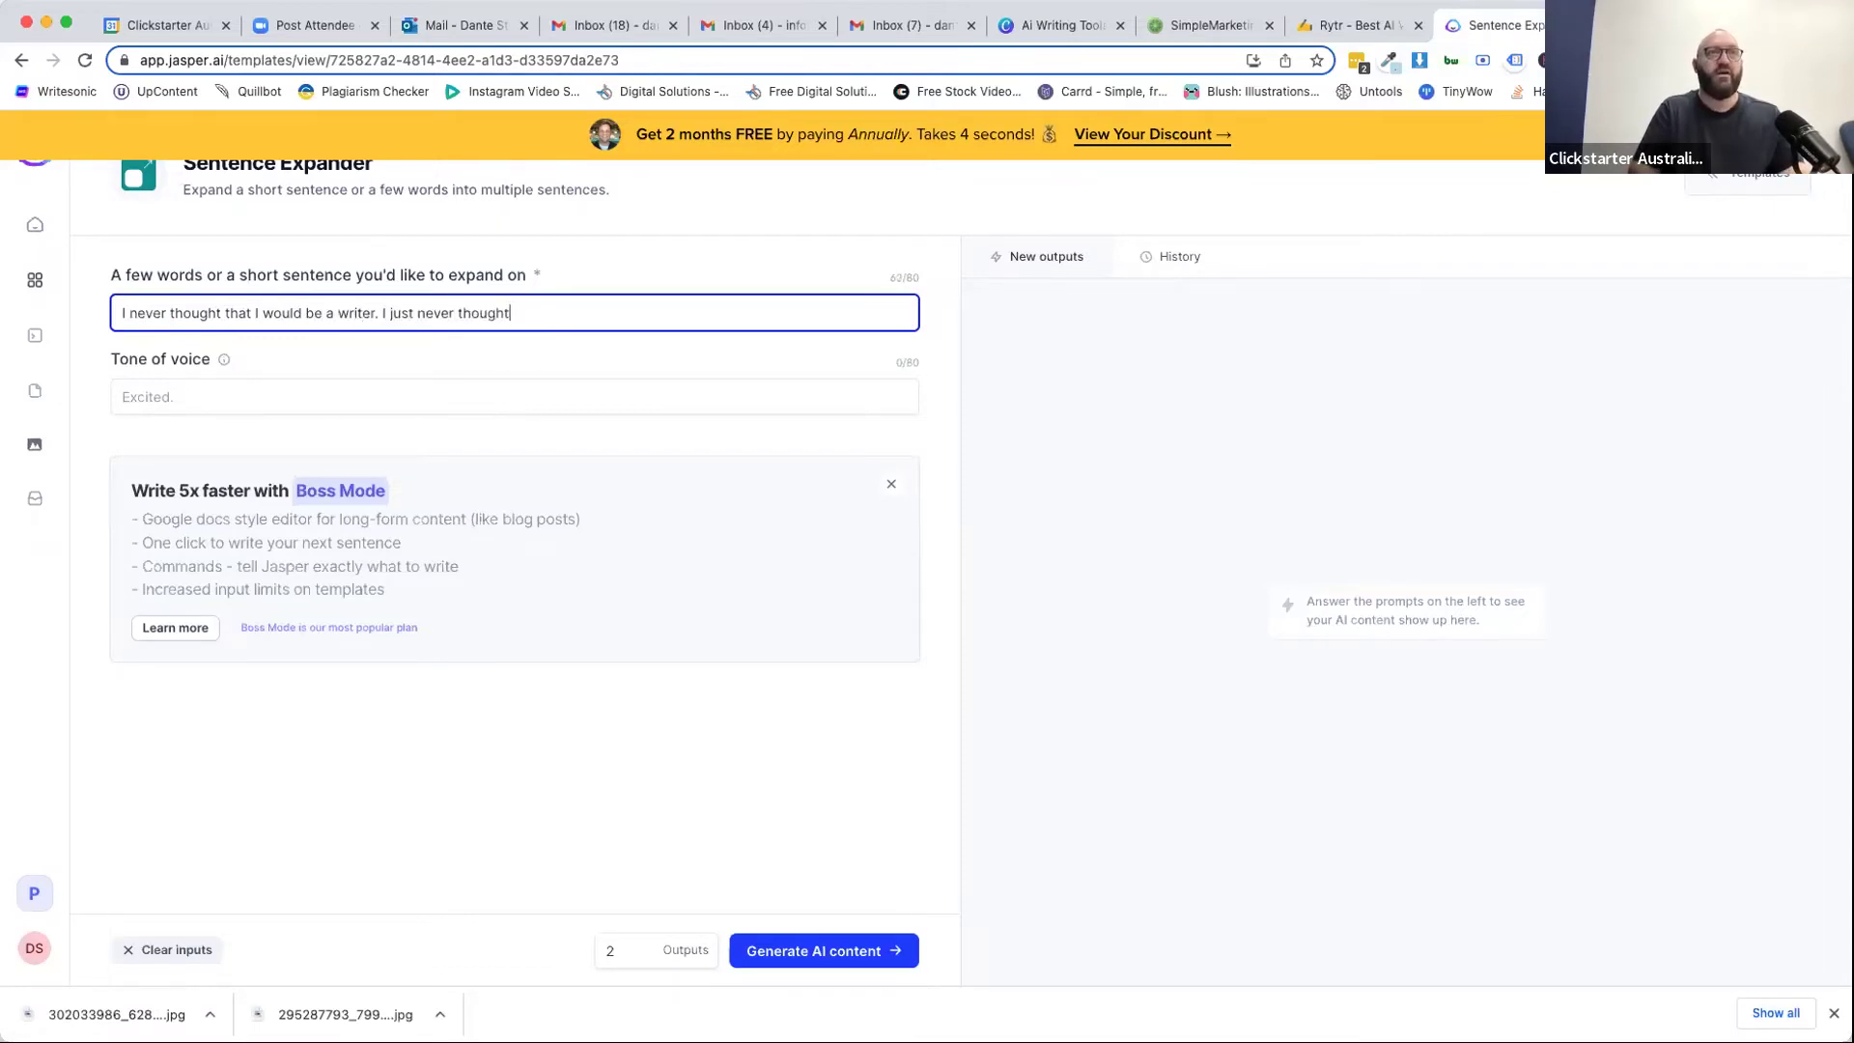
{"action": "type", "text": " I had the talent."}
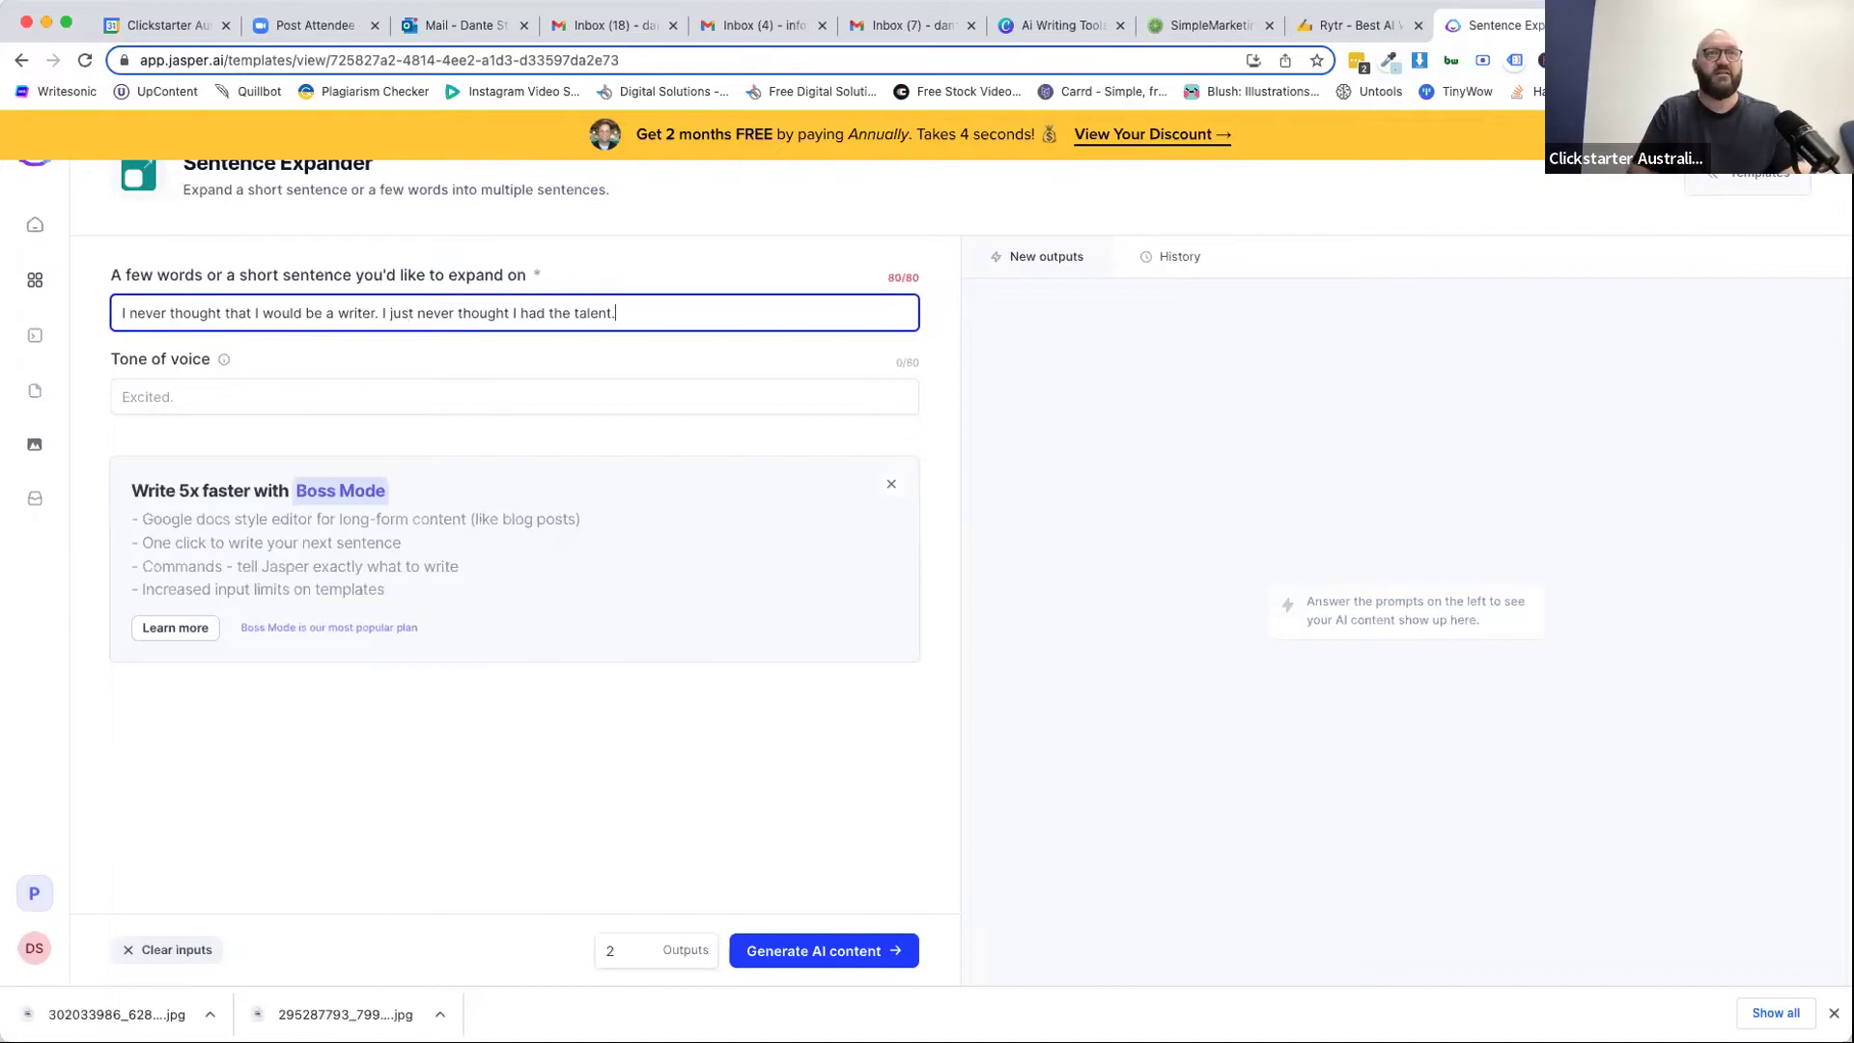
Set the tone of voice to "Excited Hopeful" and generate the expanded sentences.
{"action": "left_click", "coordinate": [175, 391]}
{"action": "type", "text": "E"}
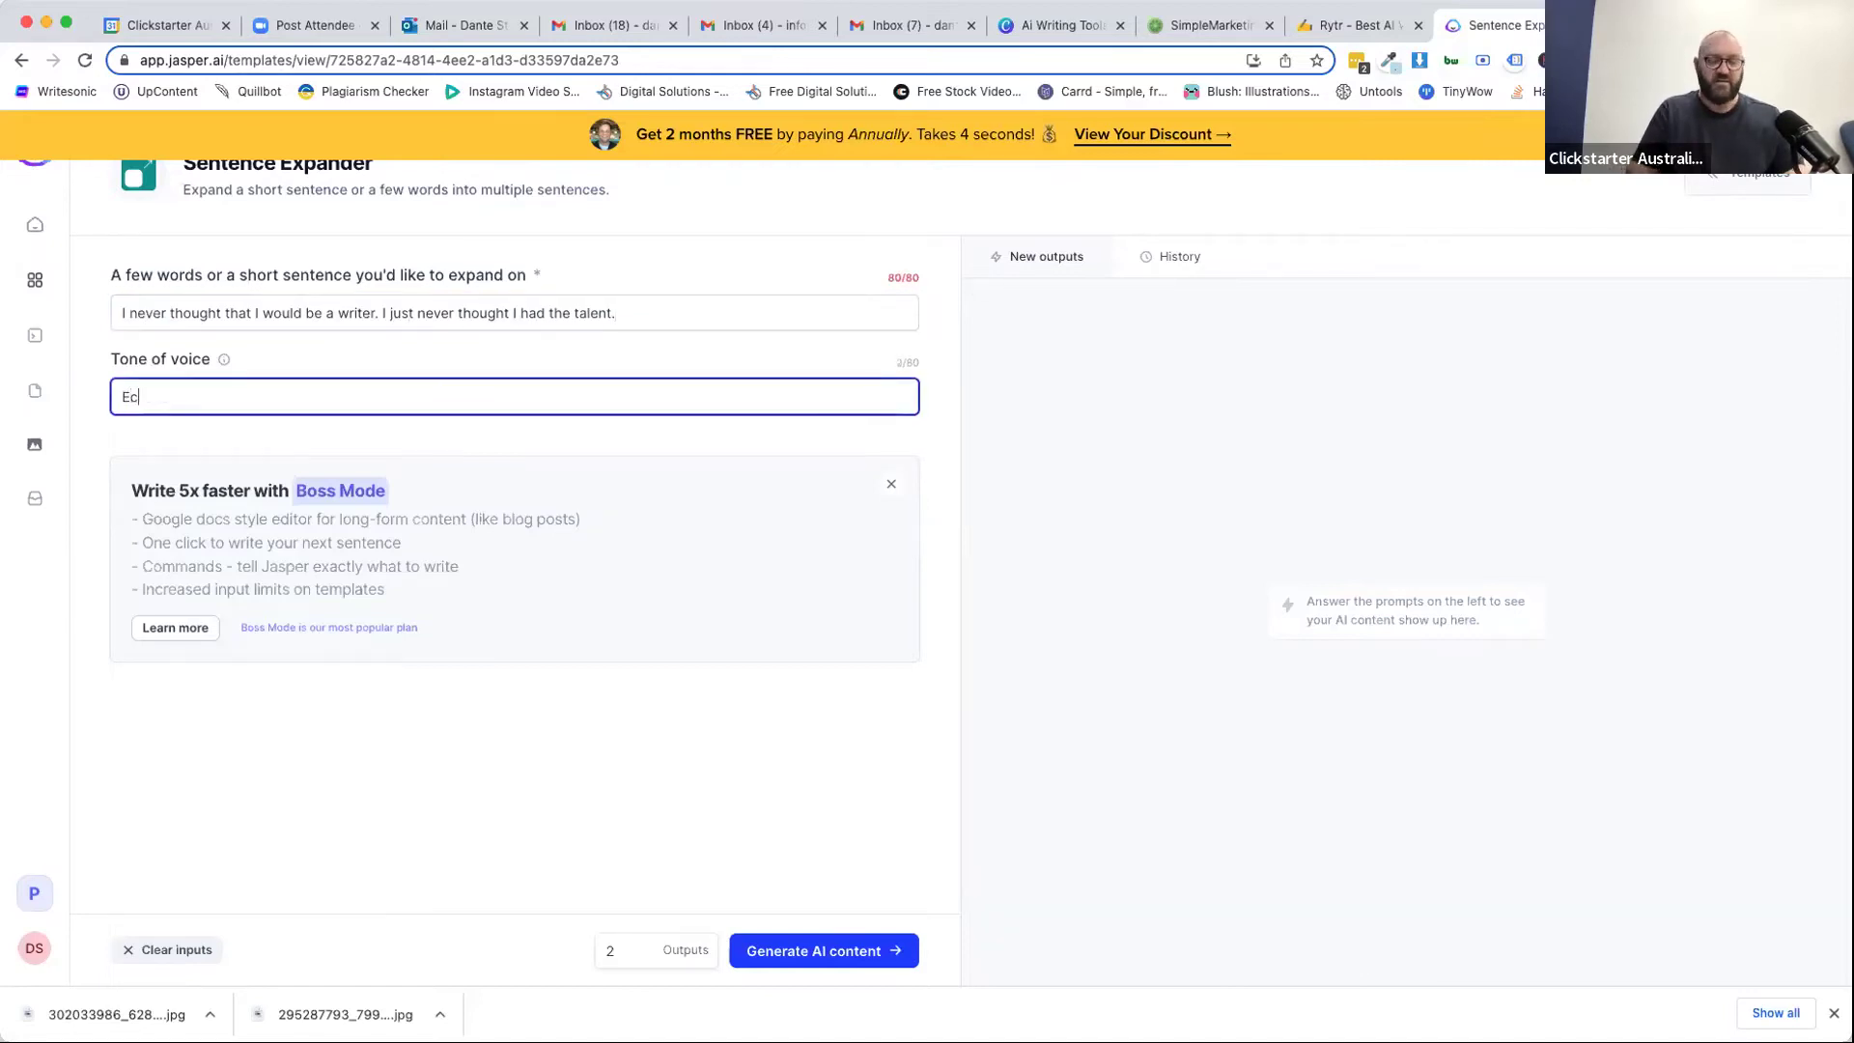
{"action": "type", "text": "xcited"}
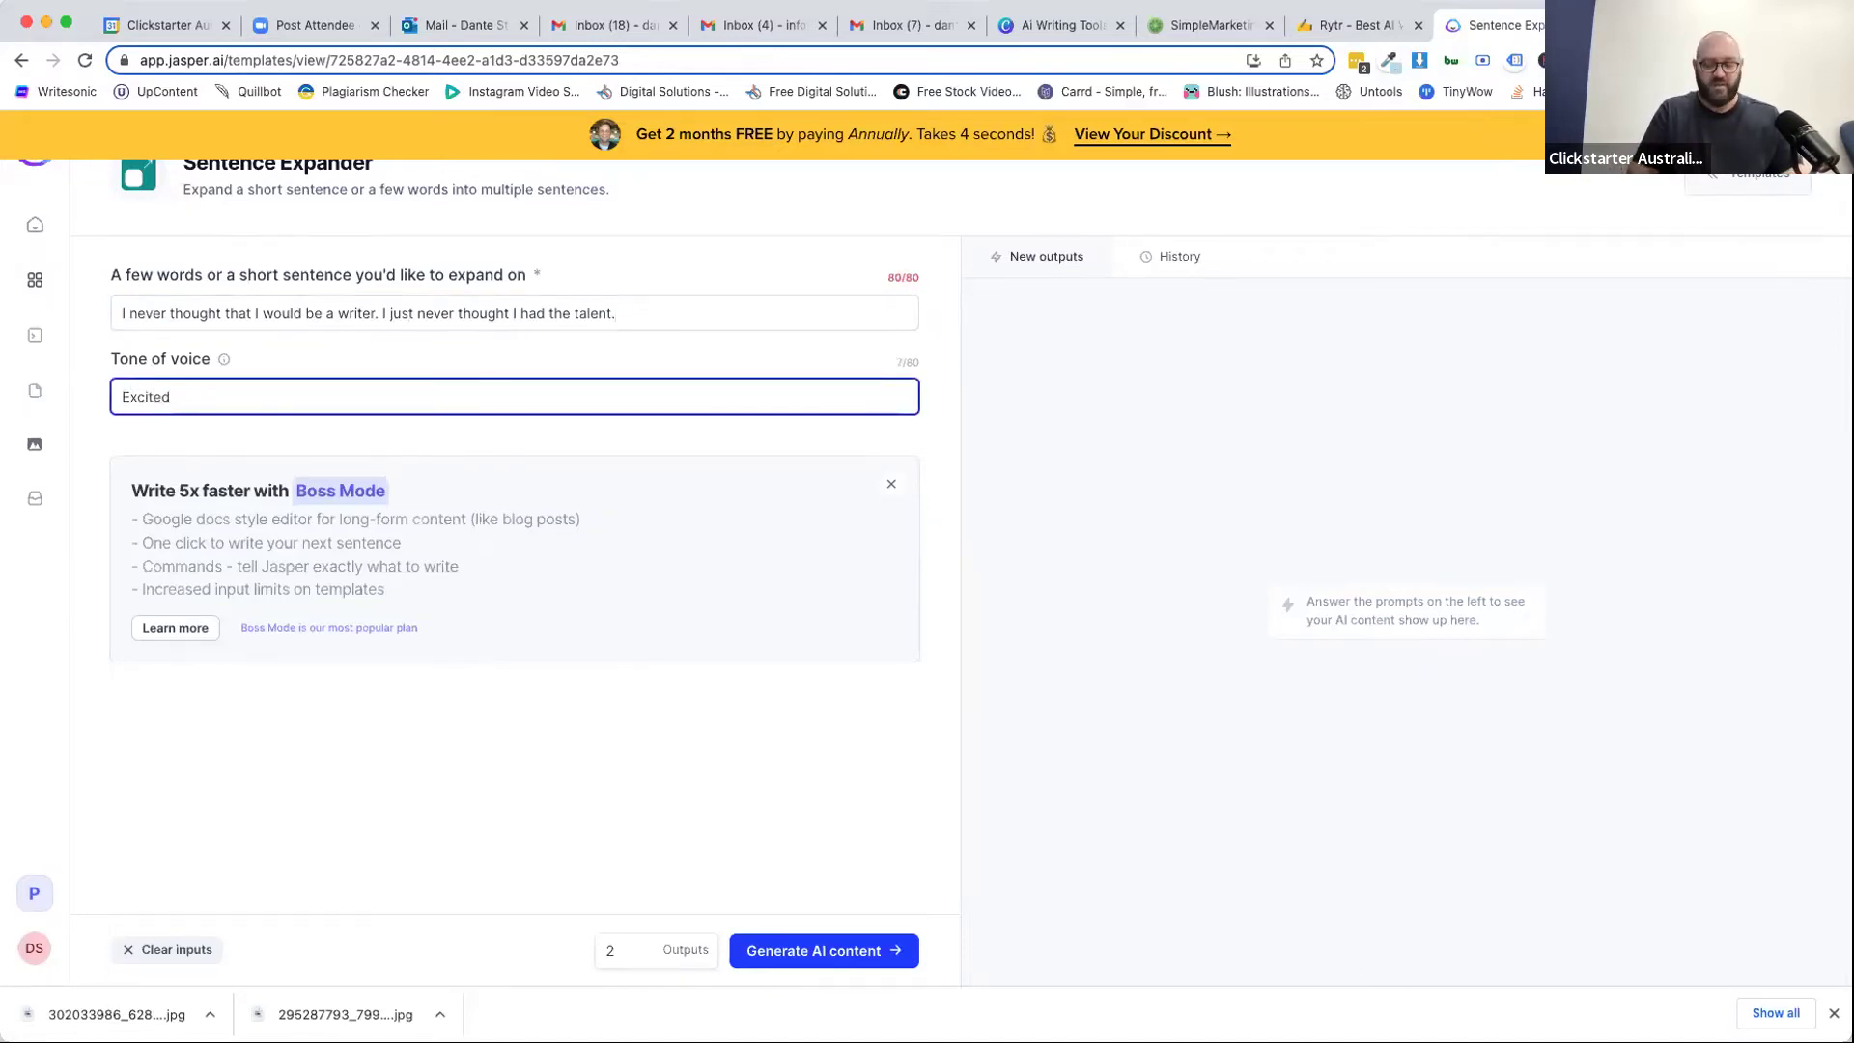
{"action": "type", "text": " Hopeful"}
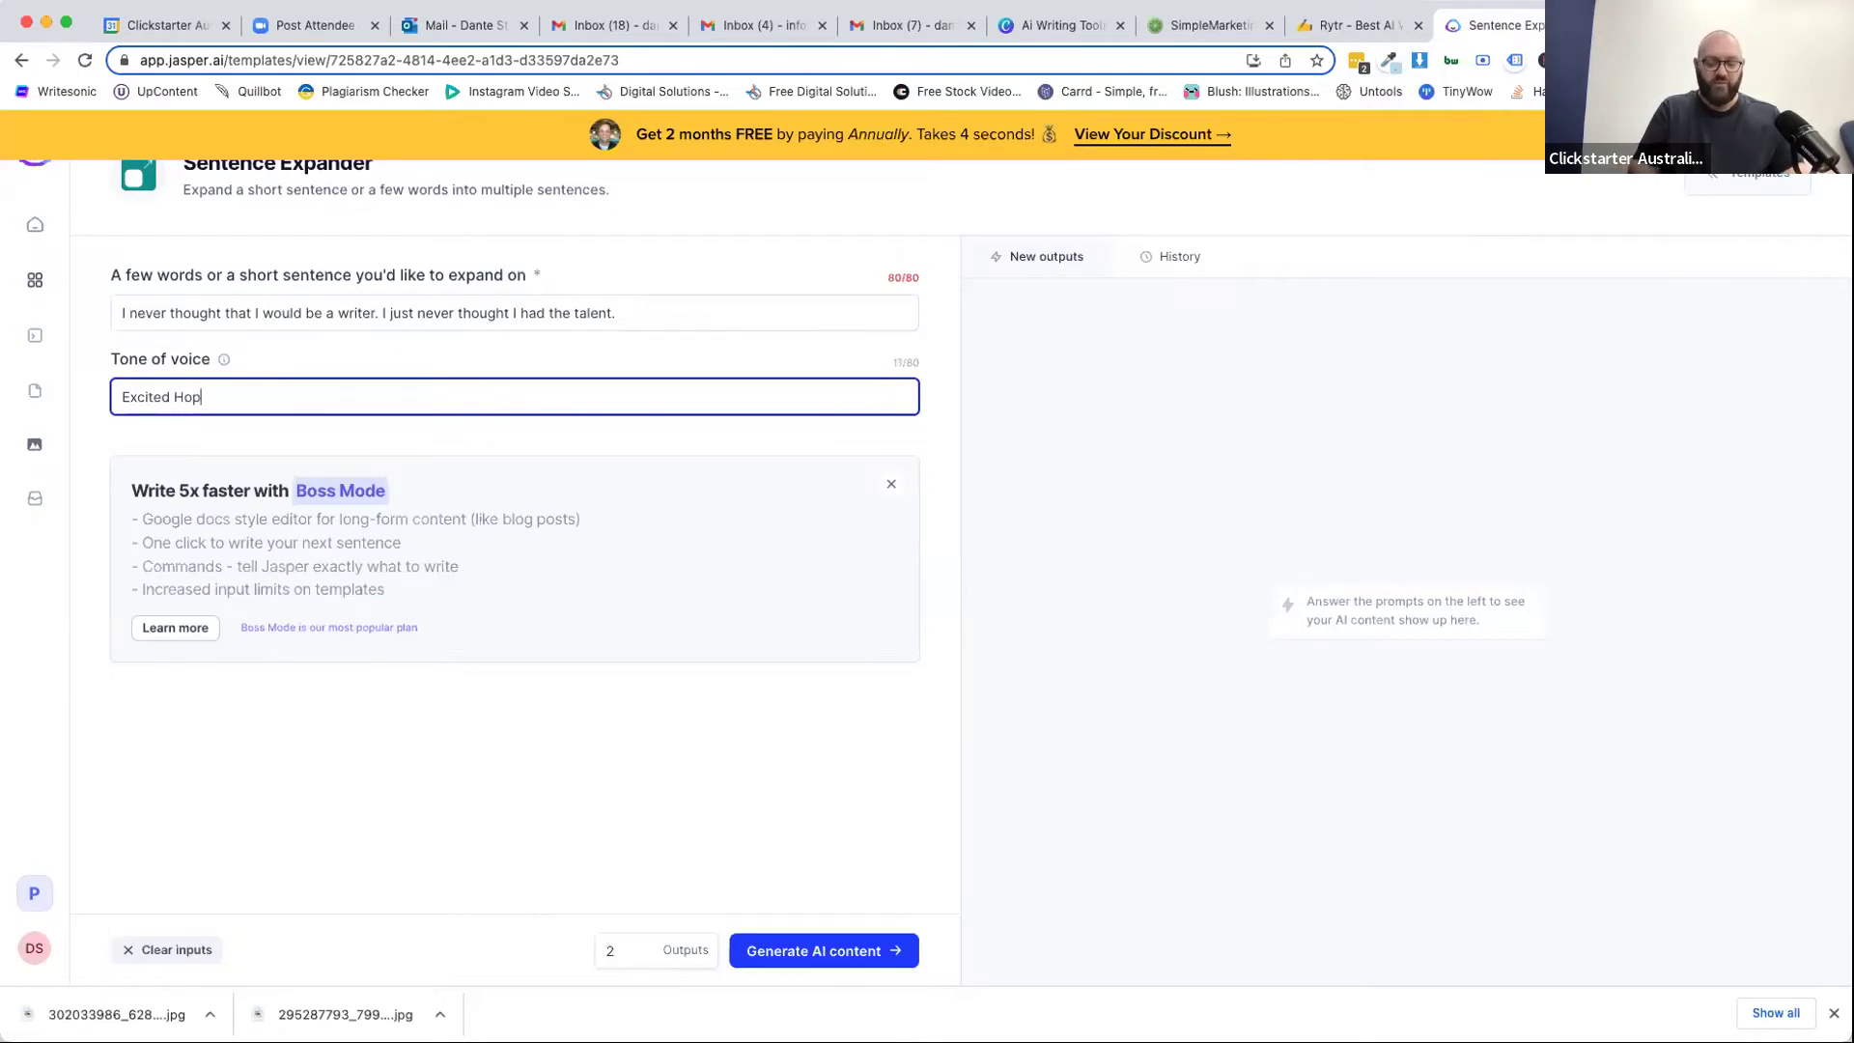
{"action": "left_click", "coordinate": [856, 953]}
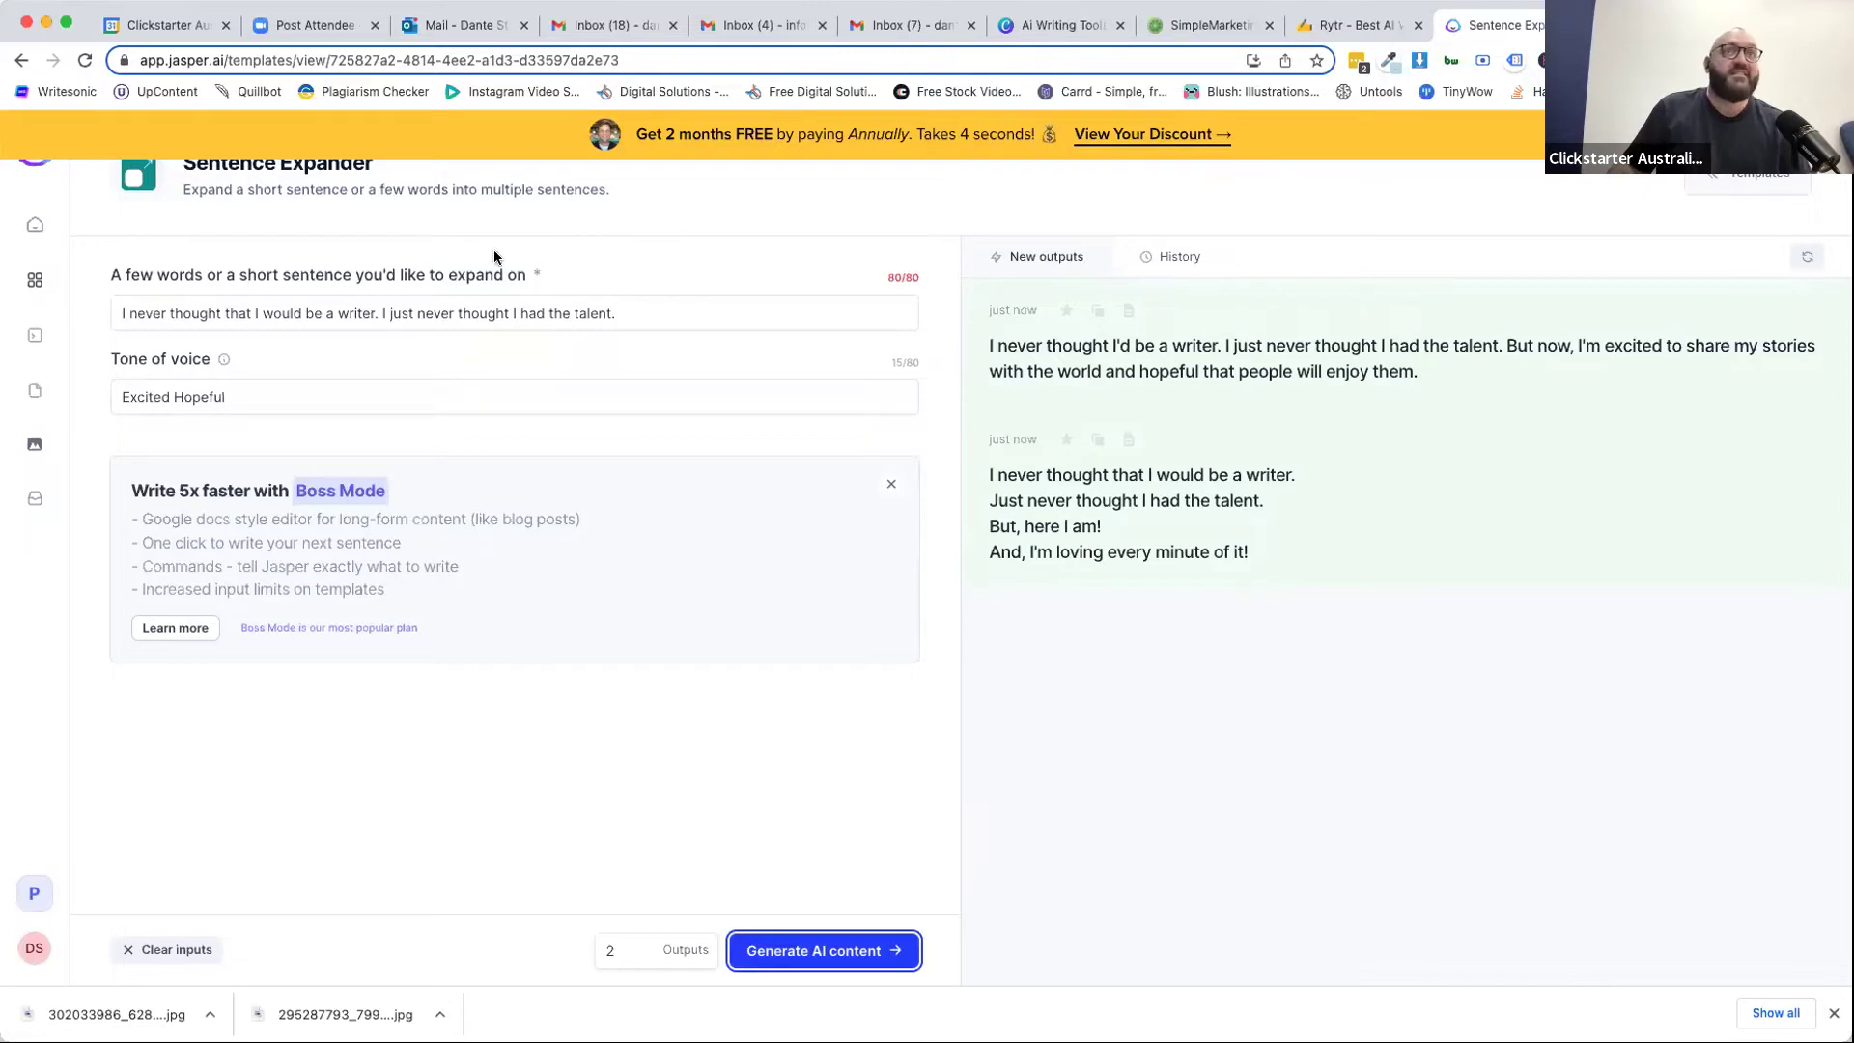
Return to the Jasper dashboard and check the total credits in the credit balance section.
{"action": "scroll", "coordinate": [489, 283], "scroll_direction": "up", "scroll_amount": 1}
{"action": "left_click", "coordinate": [34, 240]}
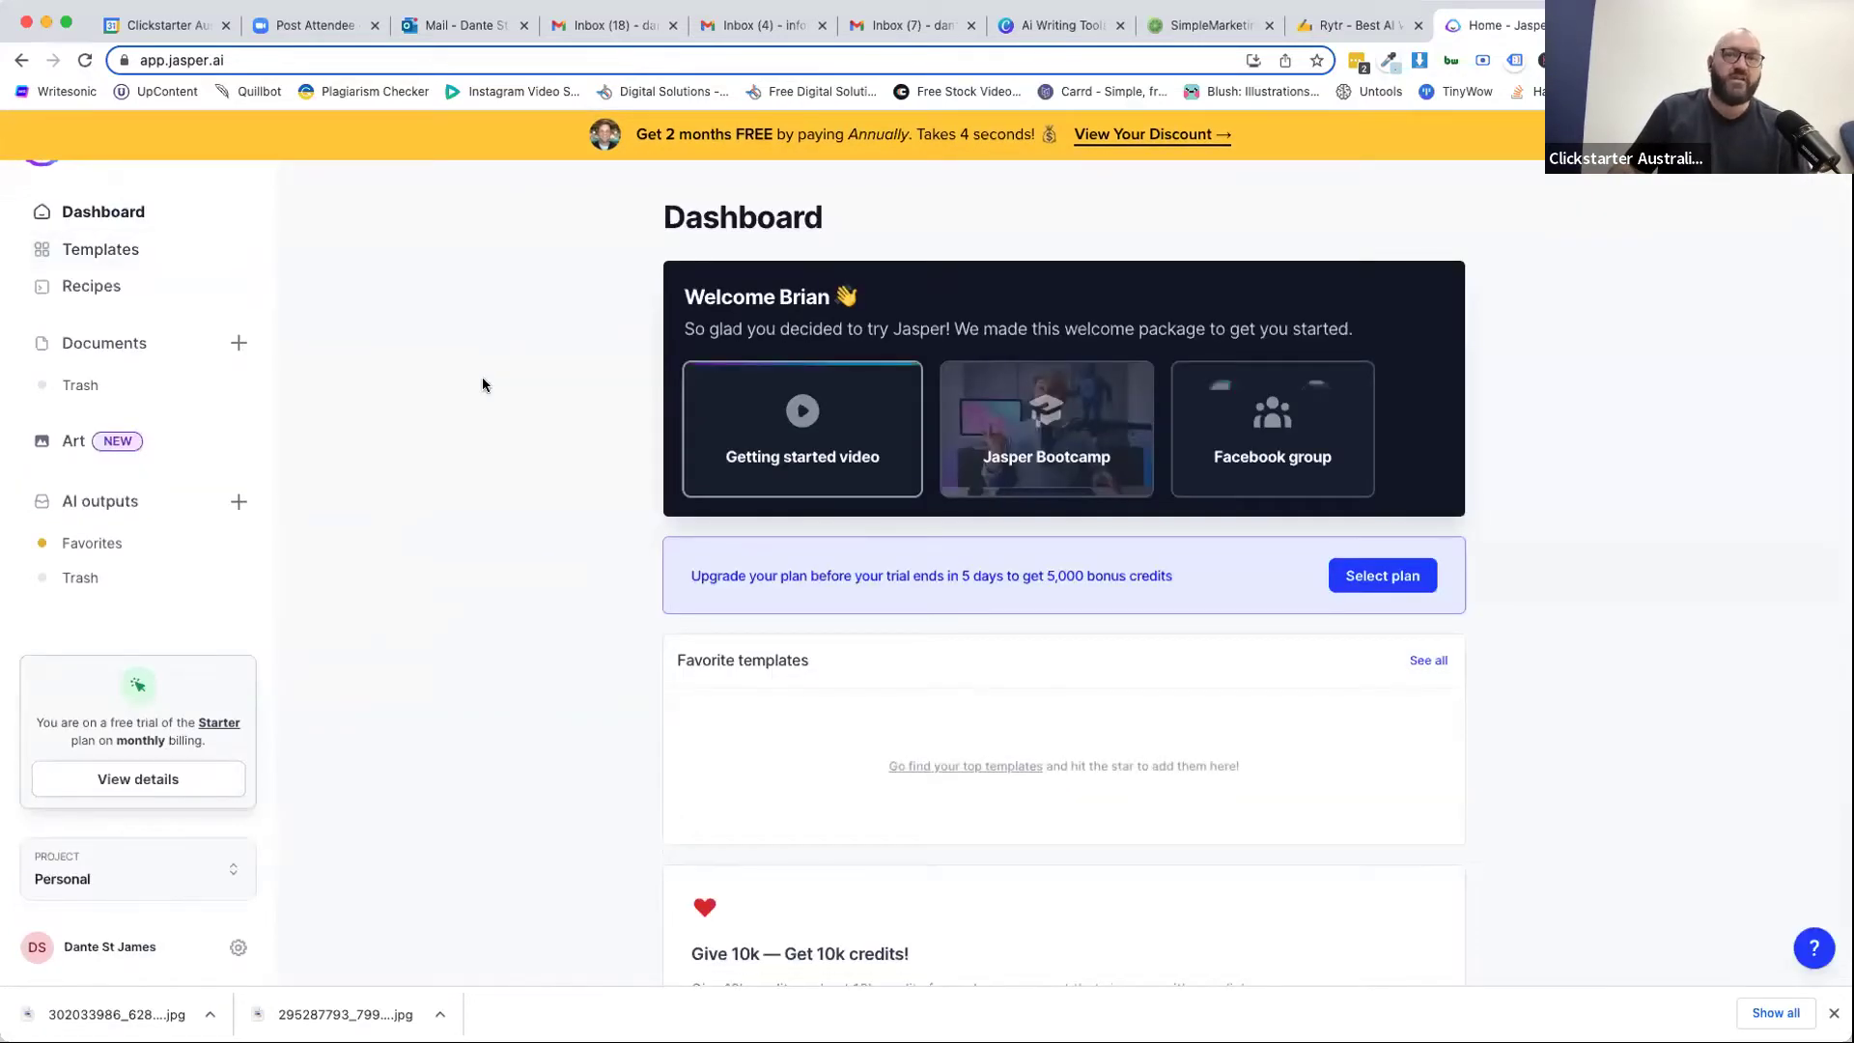
{"action": "scroll", "coordinate": [504, 634], "scroll_direction": "down", "scroll_amount": 5}
{"action": "scroll", "coordinate": [503, 638], "scroll_direction": "down", "scroll_amount": 7}
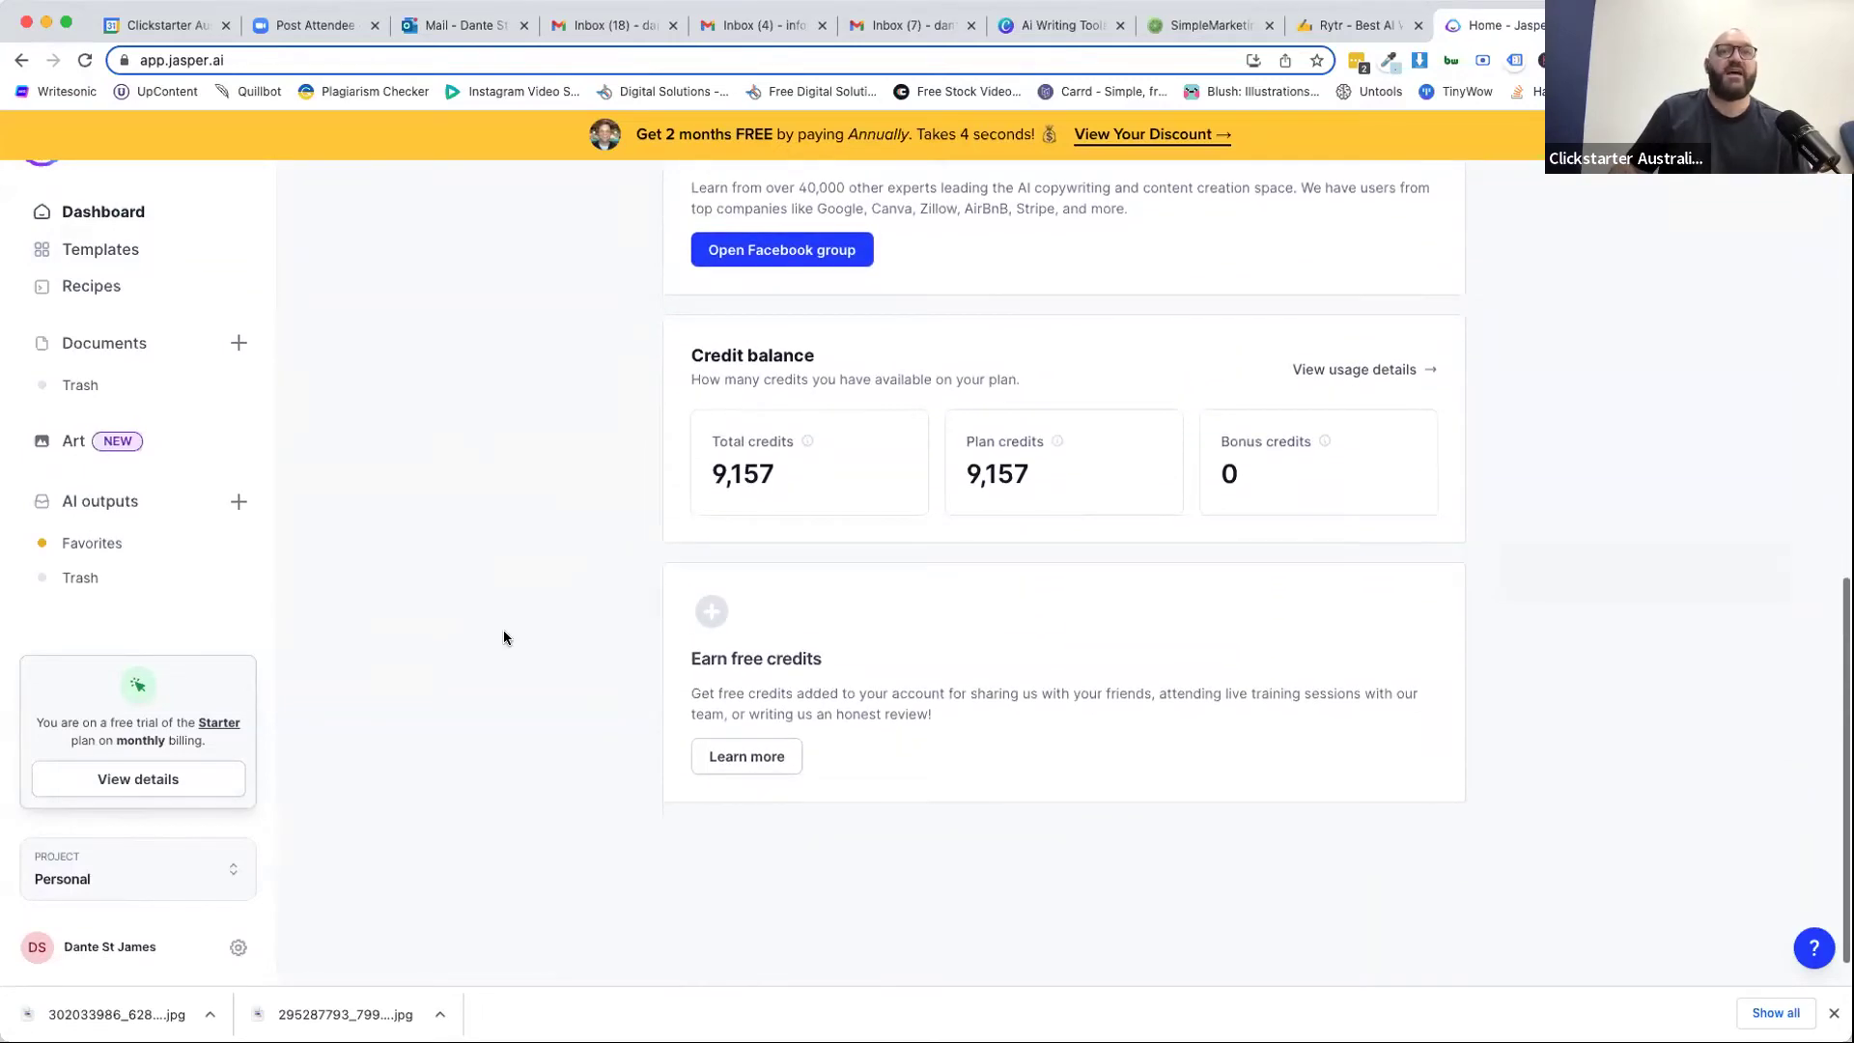
{"action": "double_click", "coordinate": [738, 475]}
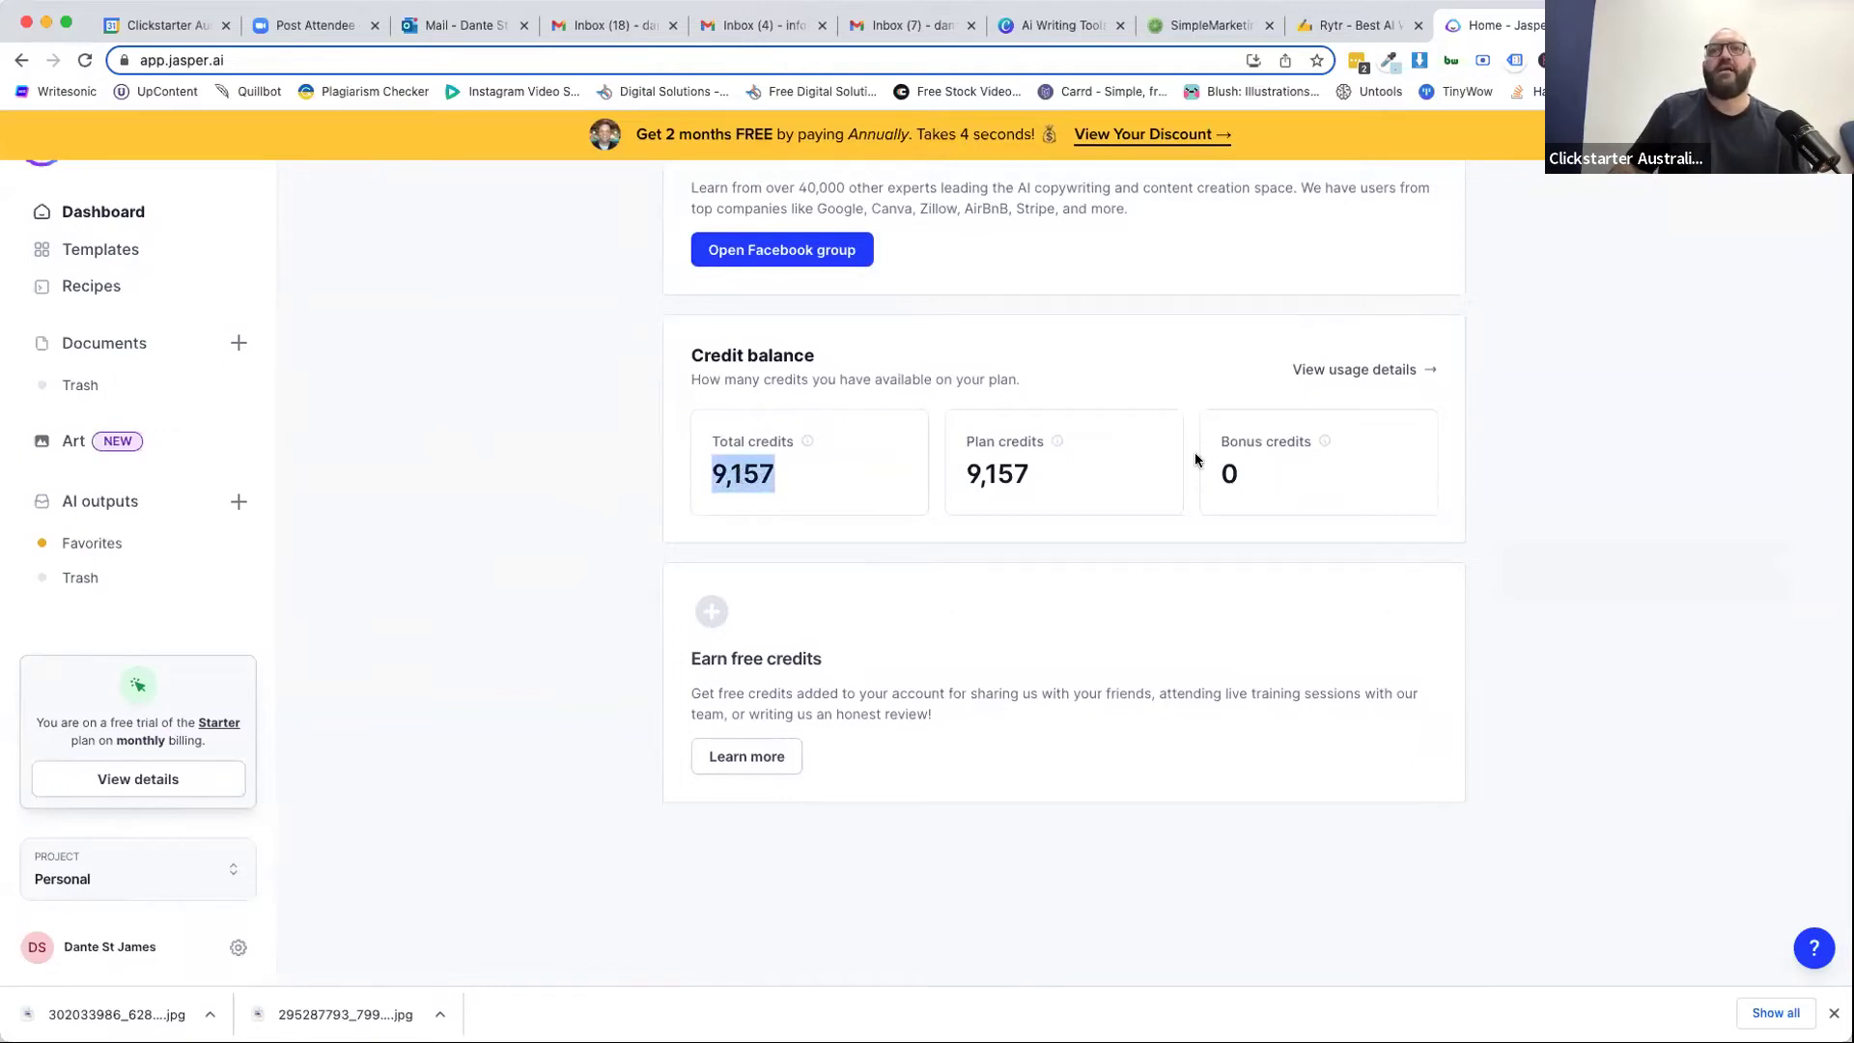
{"action": "scroll", "coordinate": [457, 643], "scroll_direction": "up", "scroll_amount": 10}
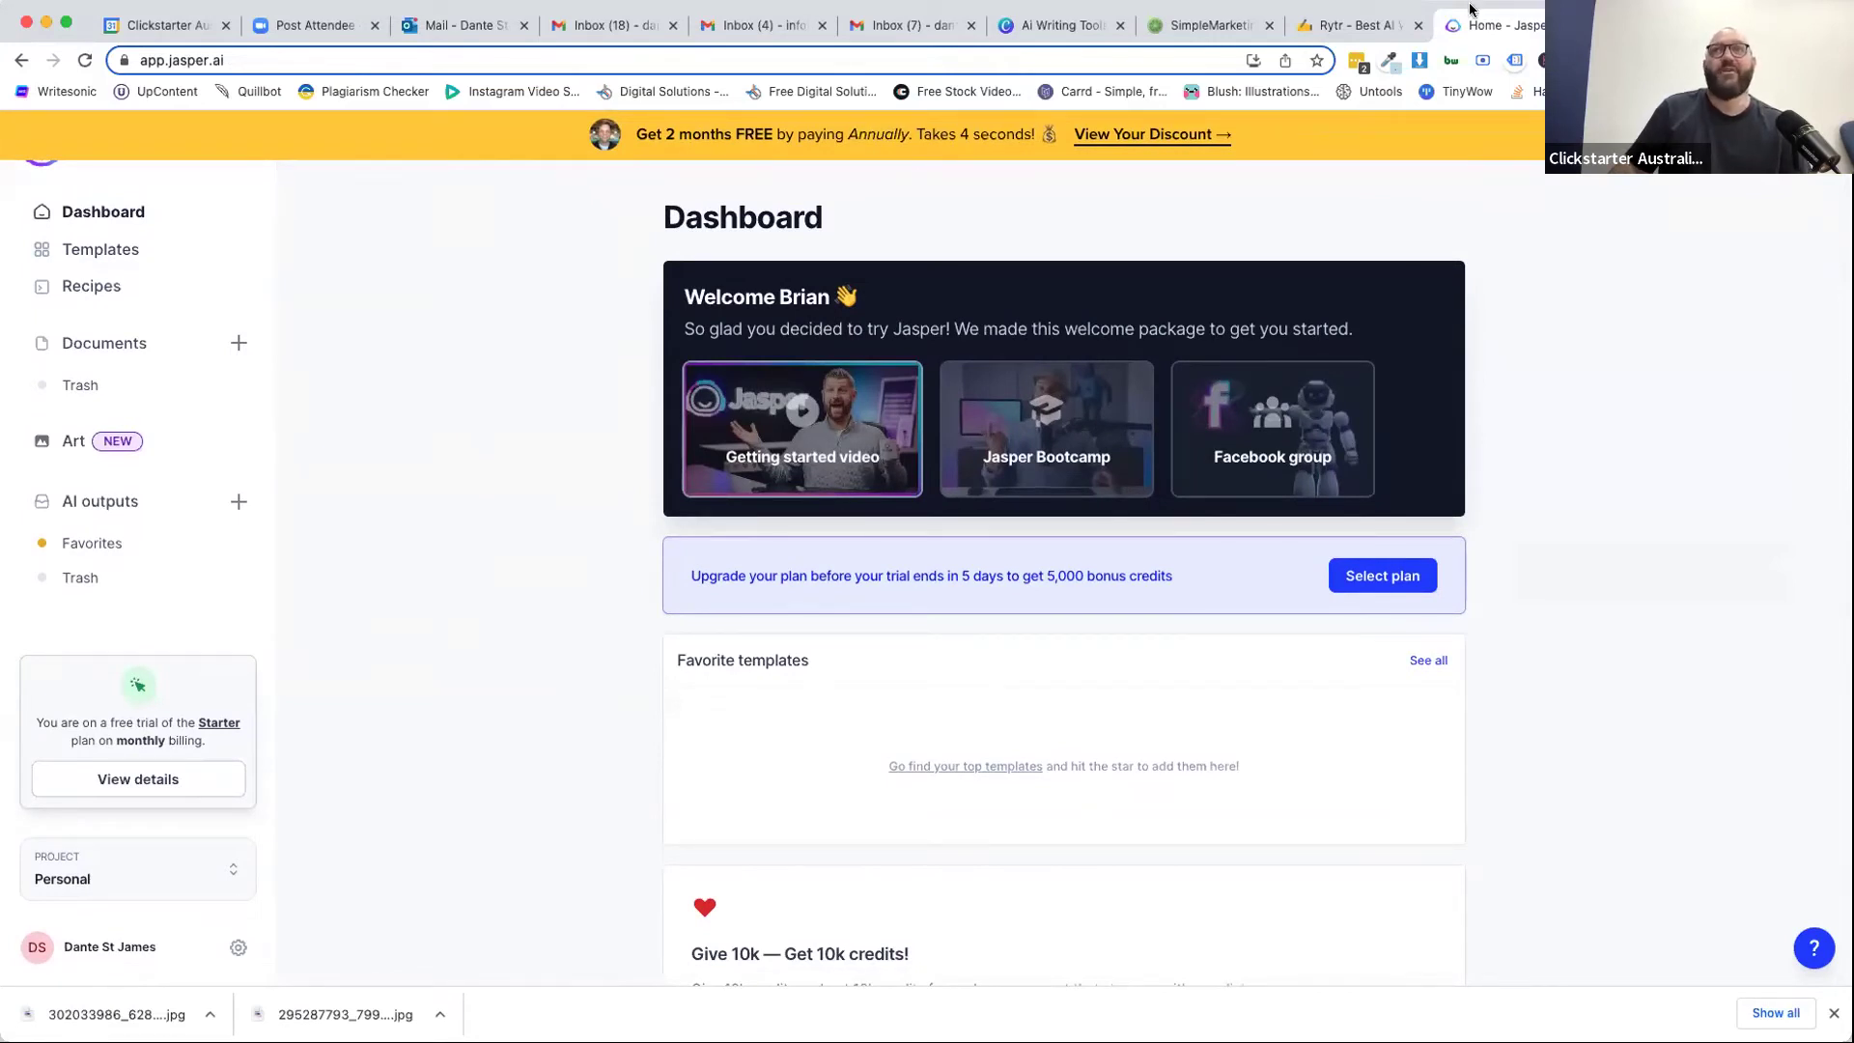
Switch to the Canva presentation, review Jasper's Starter and Boss Mode pricing on page 24, and continue to the Rytr.me slide.
{"action": "left_click", "coordinate": [1053, 26]}
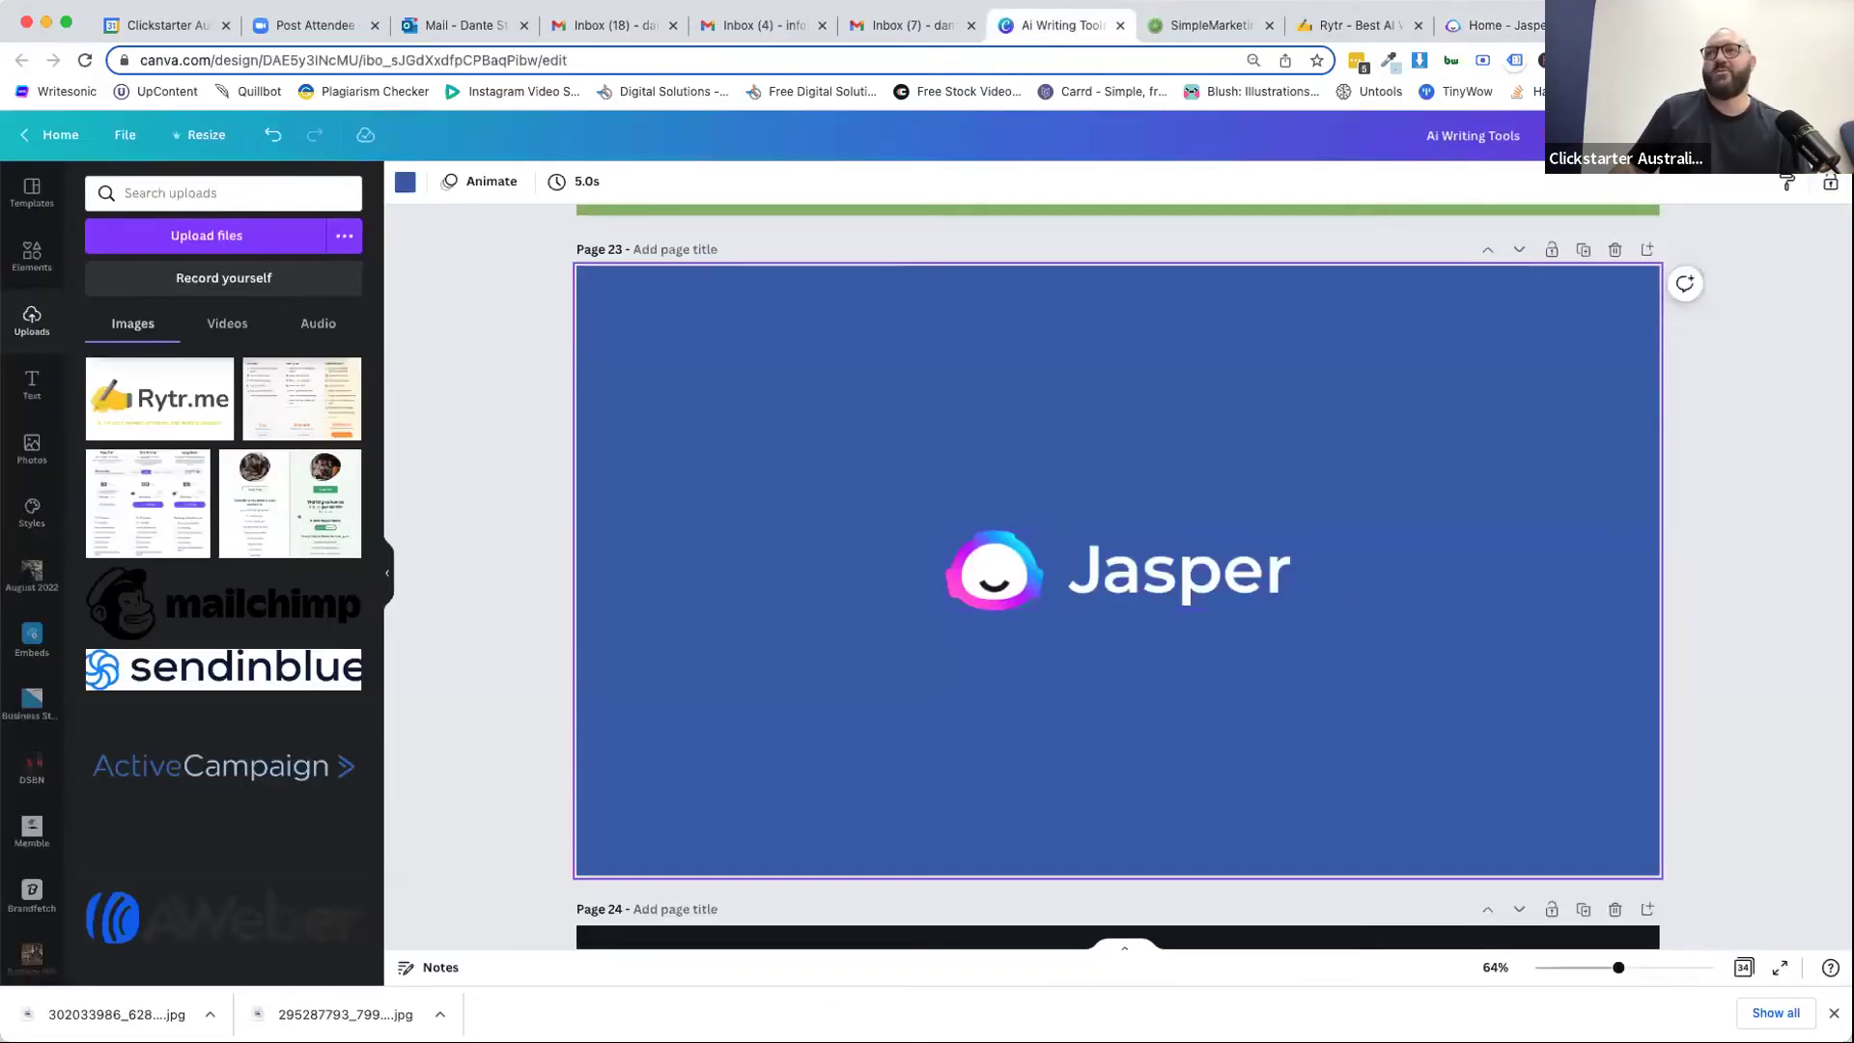
{"action": "scroll", "coordinate": [1543, 722], "scroll_direction": "down", "scroll_amount": 15}
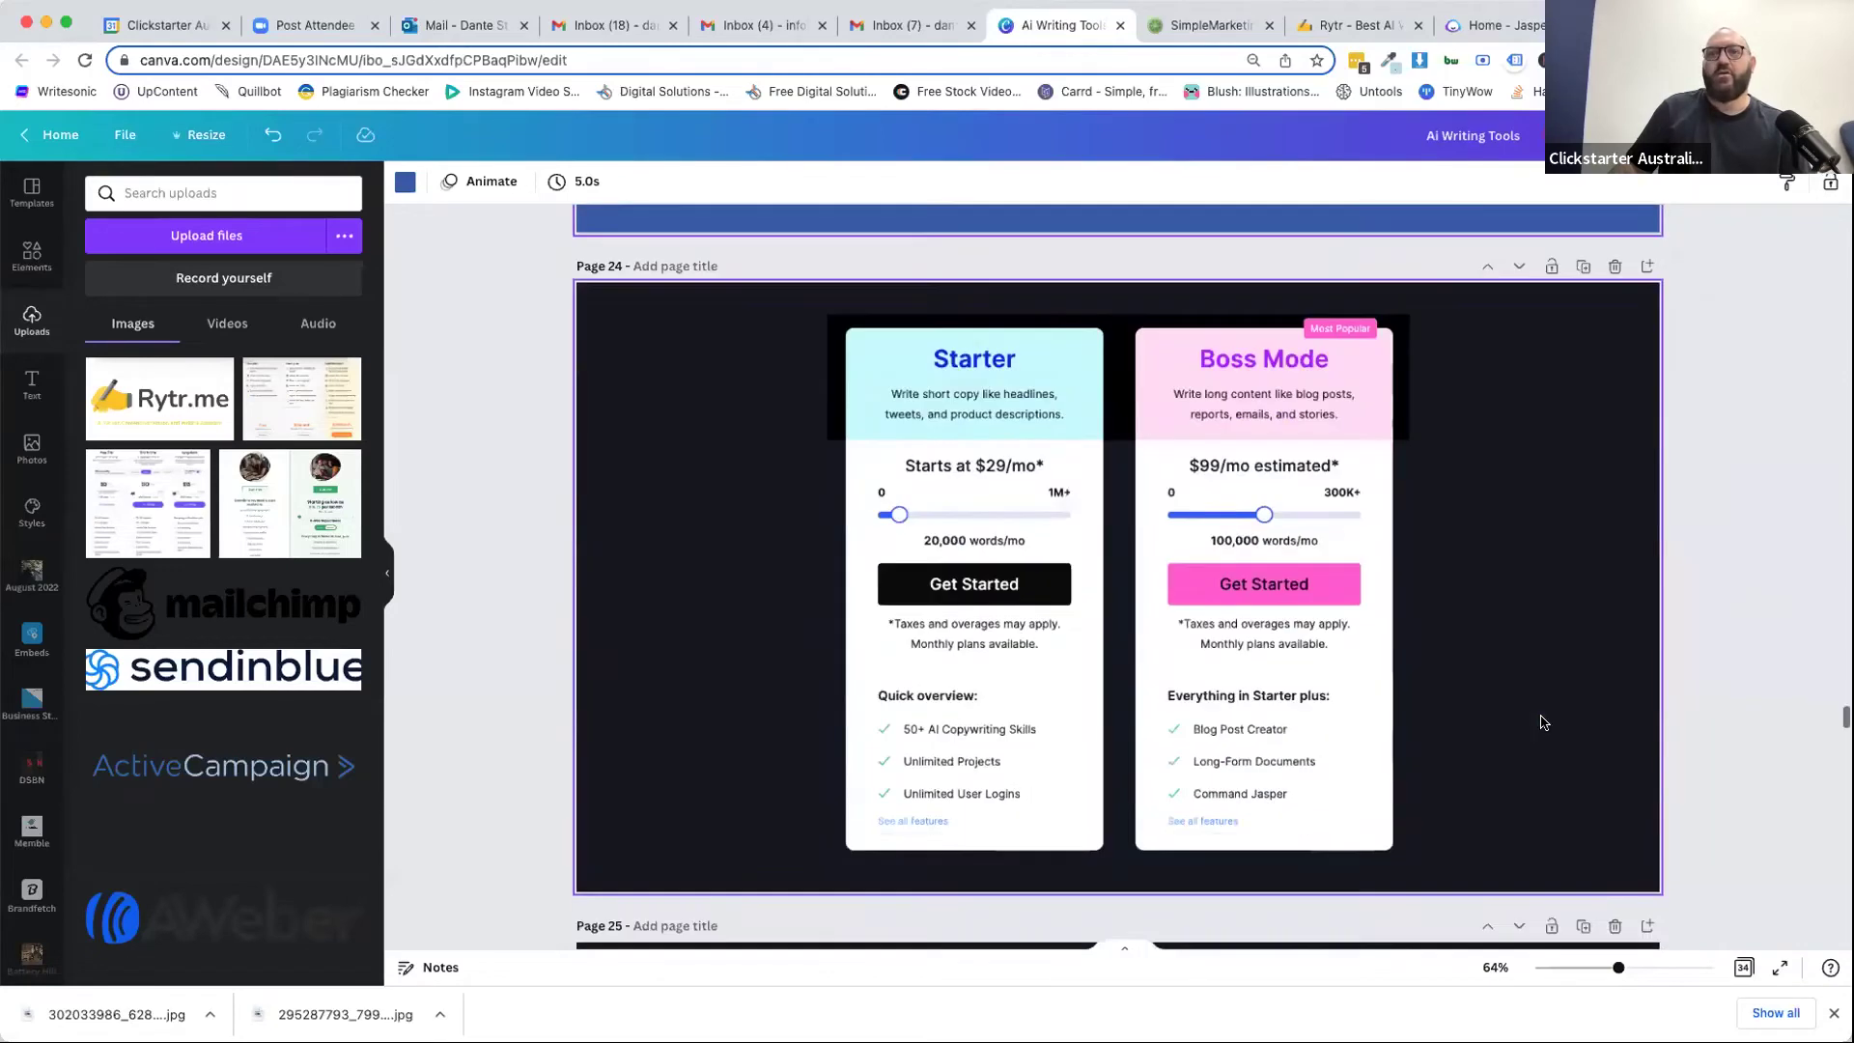
{"action": "scroll", "coordinate": [1544, 723], "scroll_direction": "up", "scroll_amount": 6}
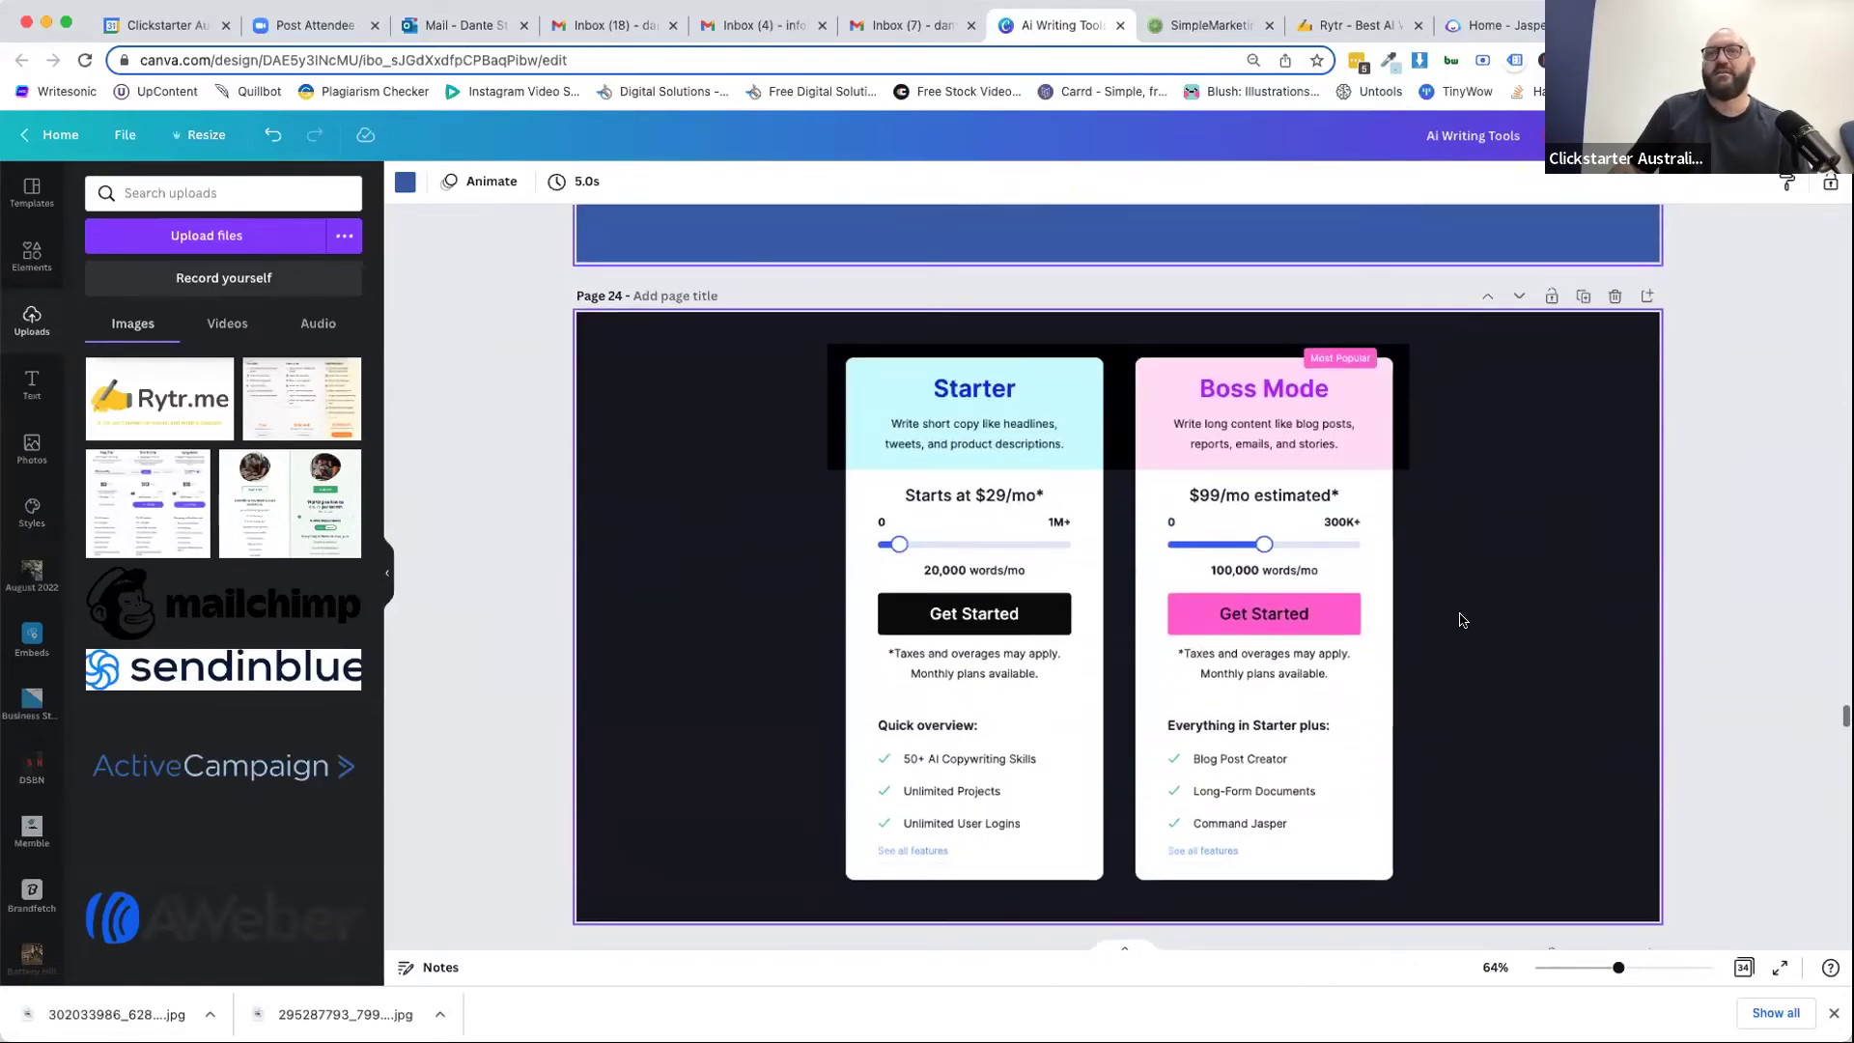
{"action": "scroll", "coordinate": [1460, 620], "scroll_direction": "up", "scroll_amount": 5}
{"action": "scroll", "coordinate": [1461, 620], "scroll_direction": "down", "scroll_amount": 1}
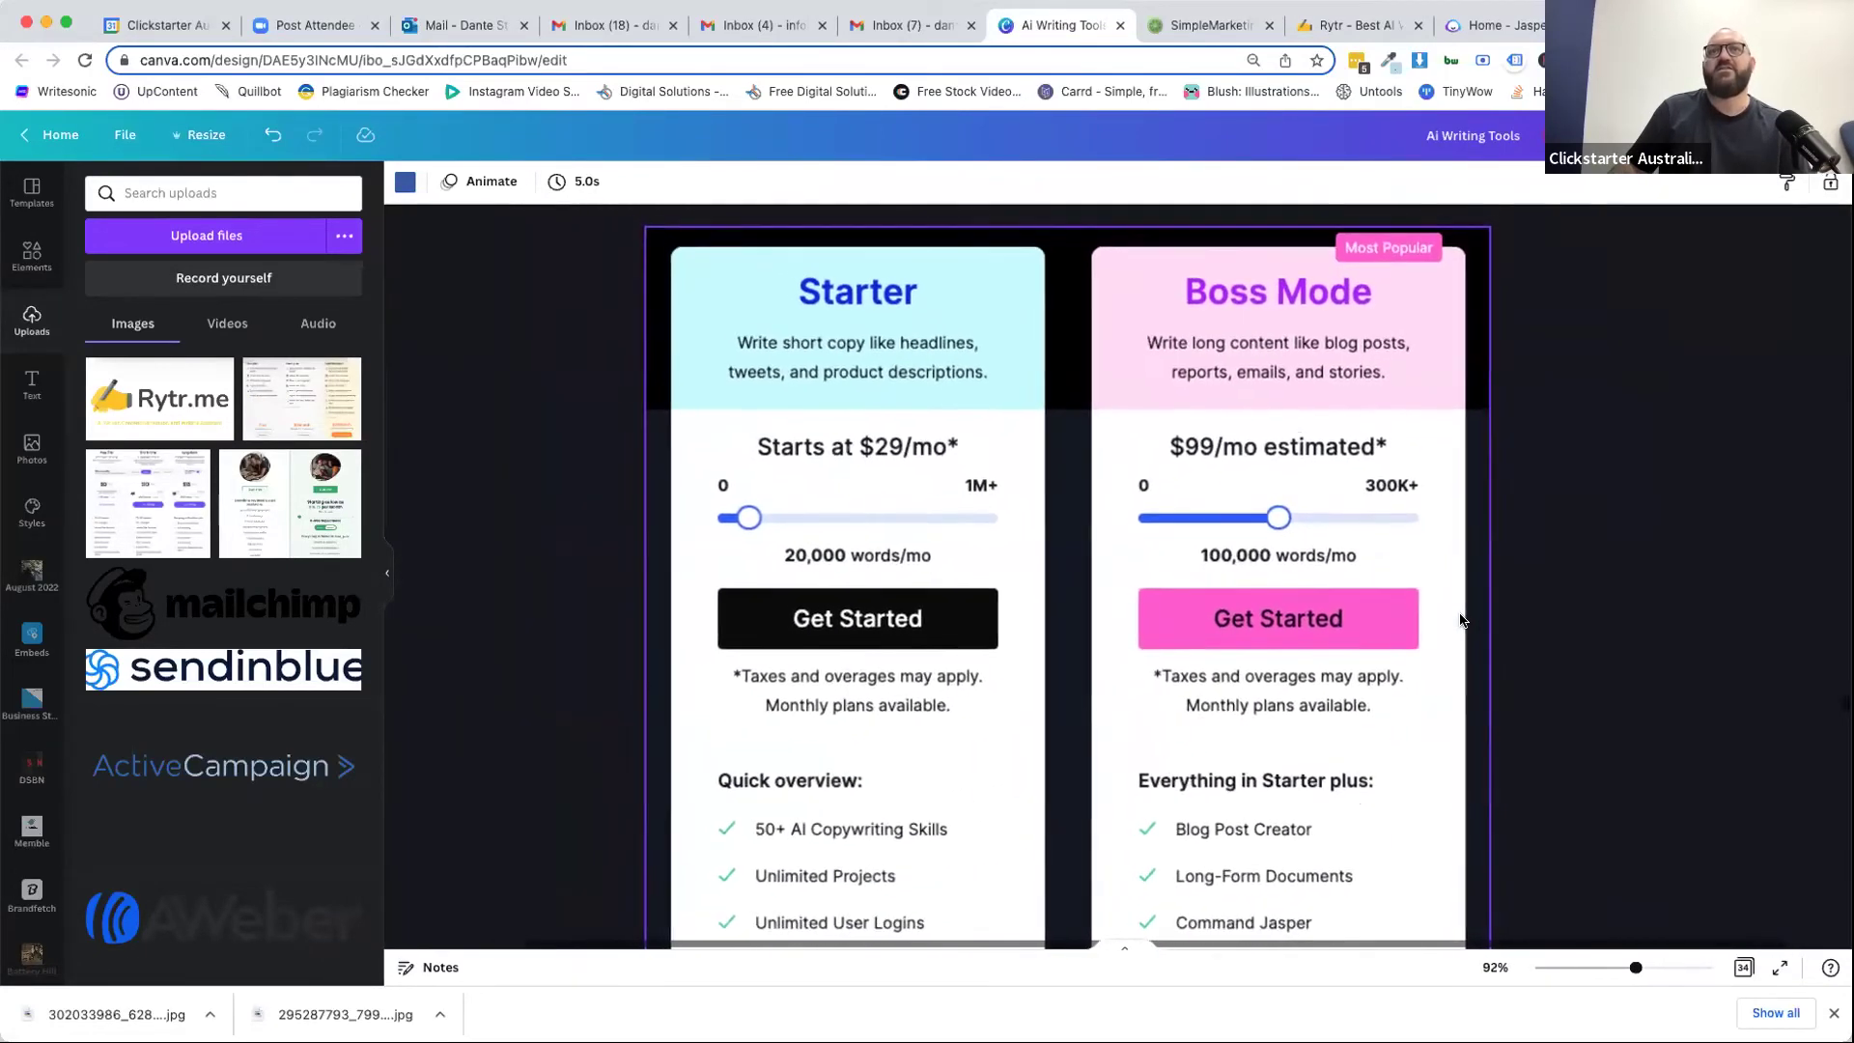
{"action": "scroll", "coordinate": [1458, 619], "scroll_direction": "down", "scroll_amount": 1}
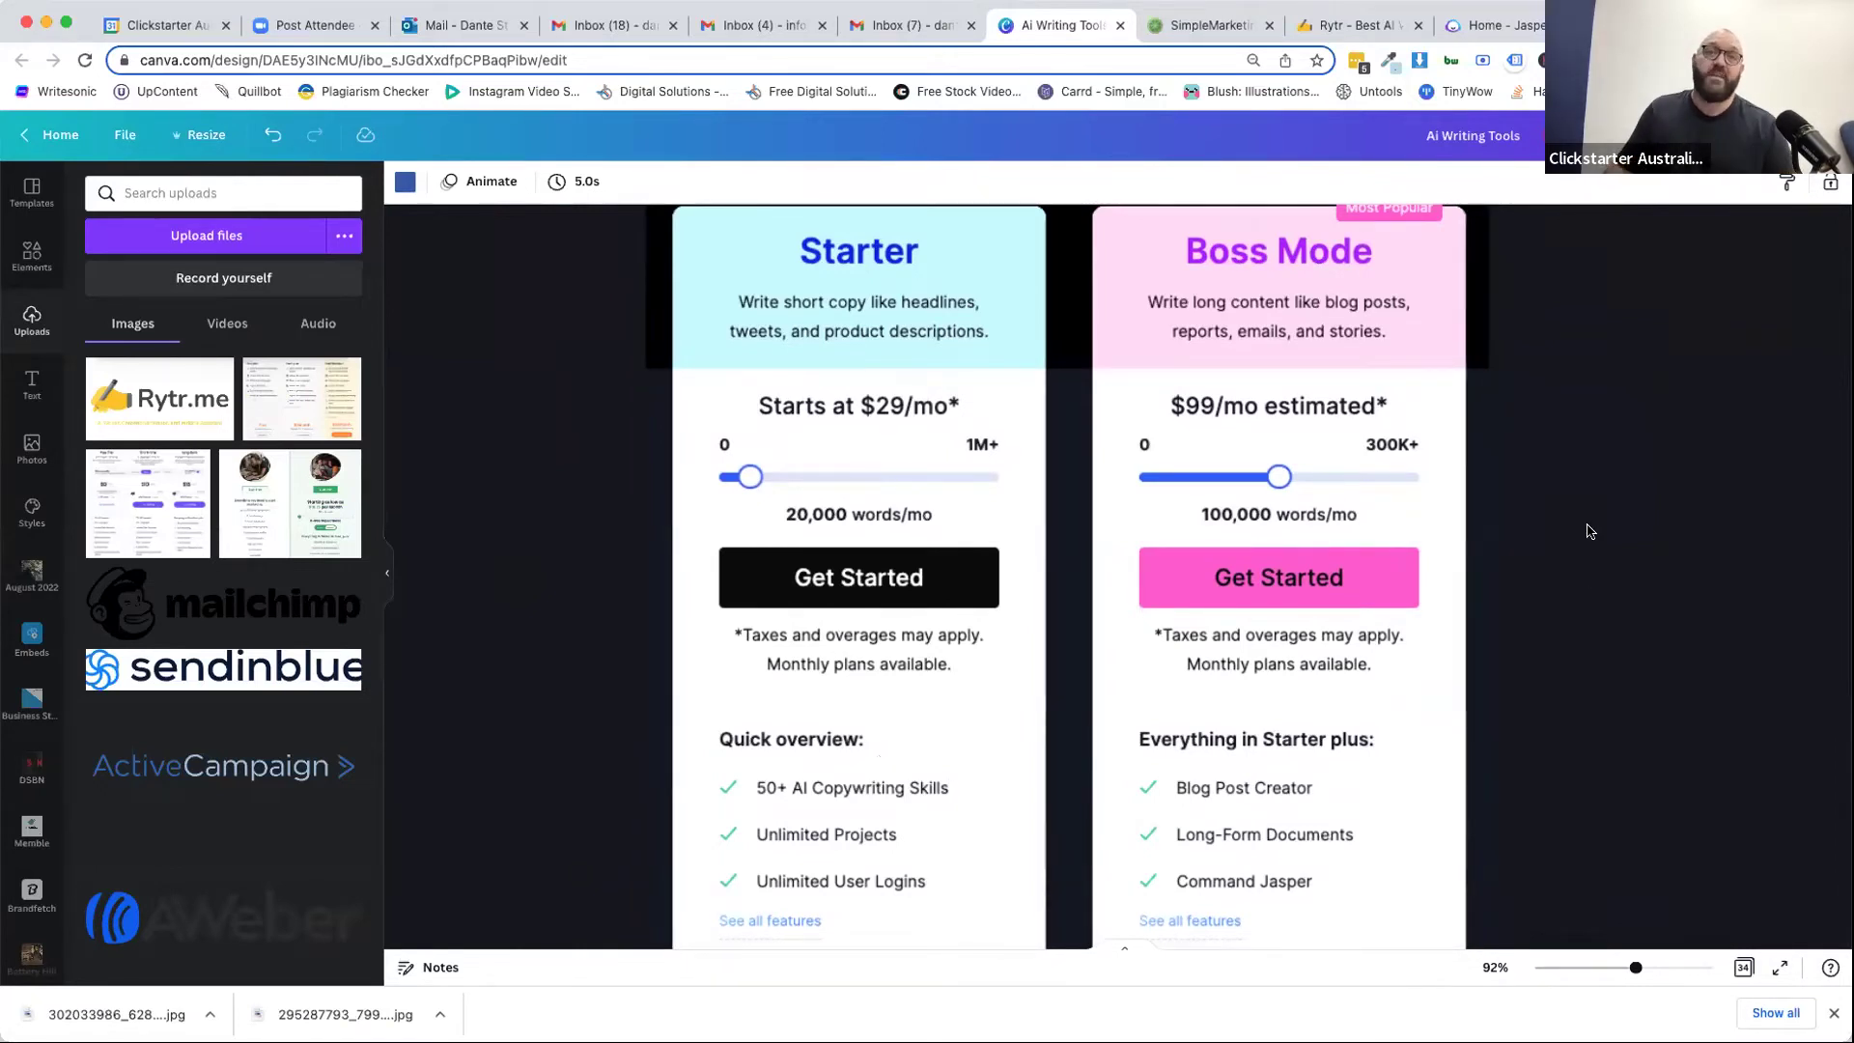
{"action": "scroll", "coordinate": [1589, 531], "scroll_direction": "down", "scroll_amount": 1}
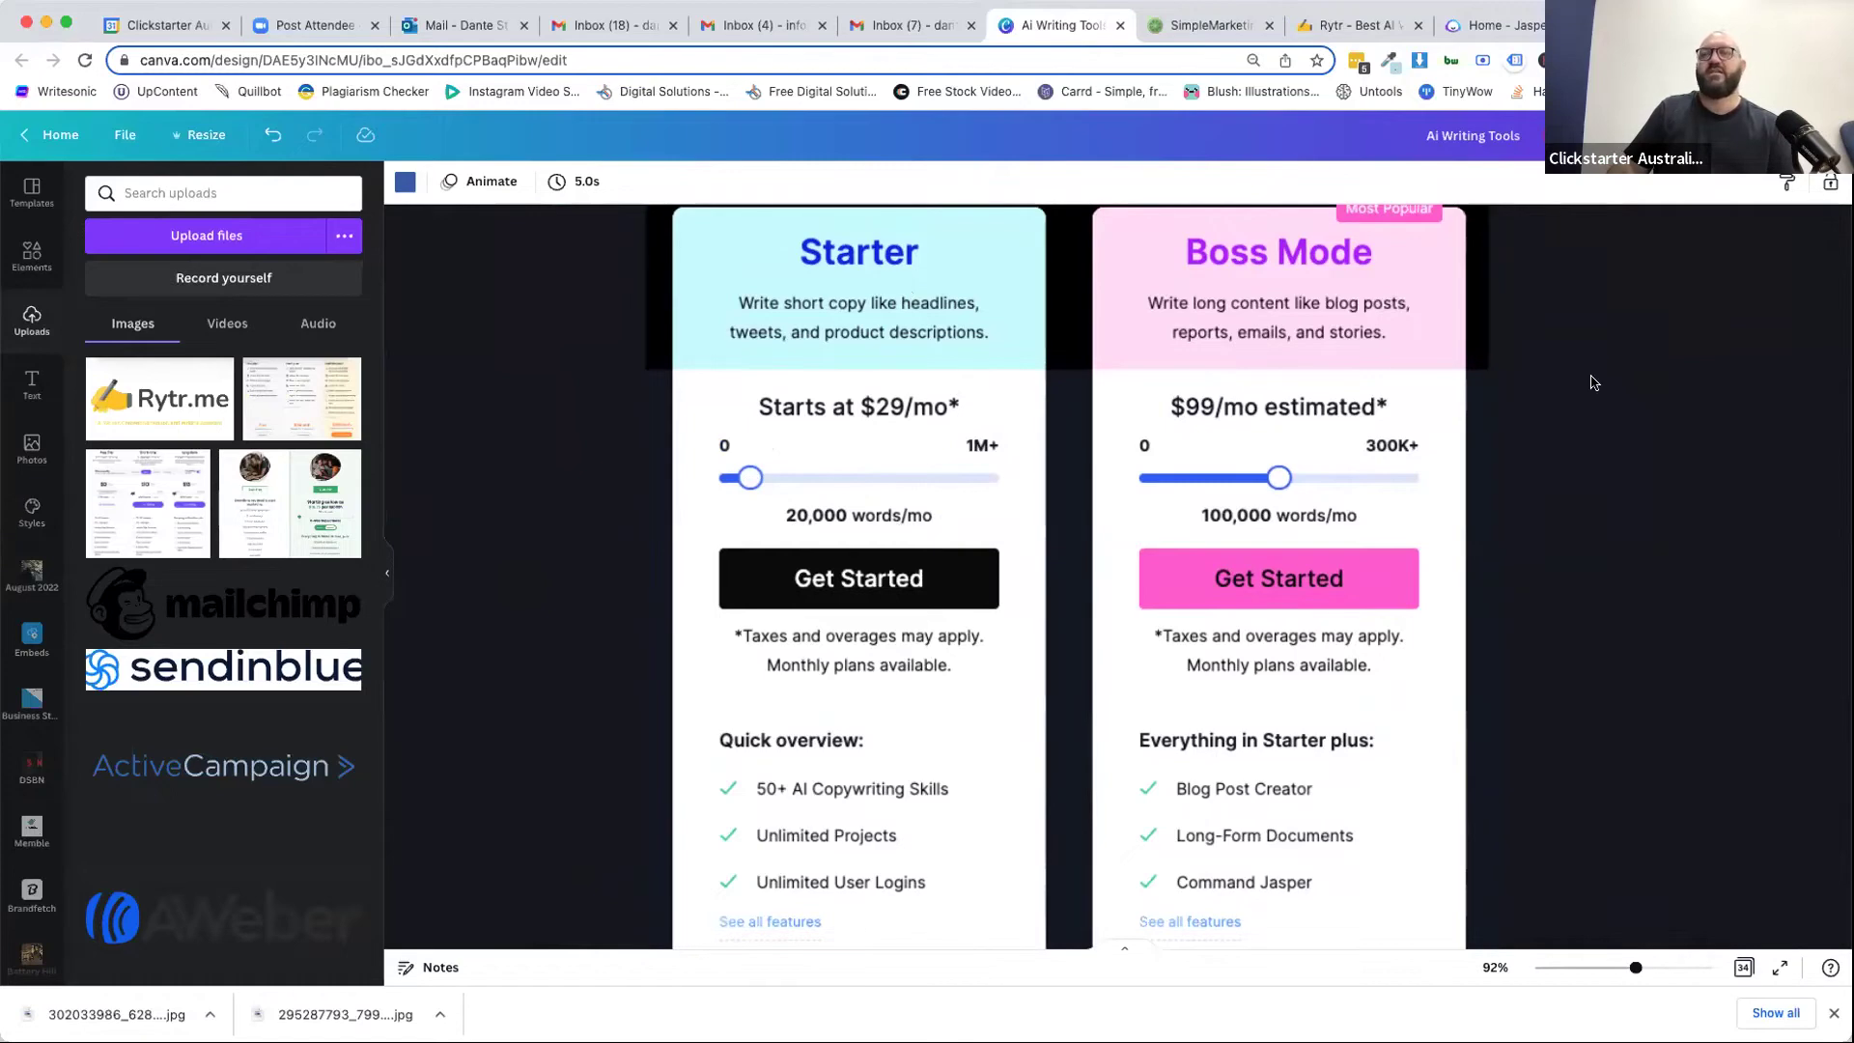
{"action": "scroll", "coordinate": [1555, 489], "scroll_direction": "down", "scroll_amount": 10}
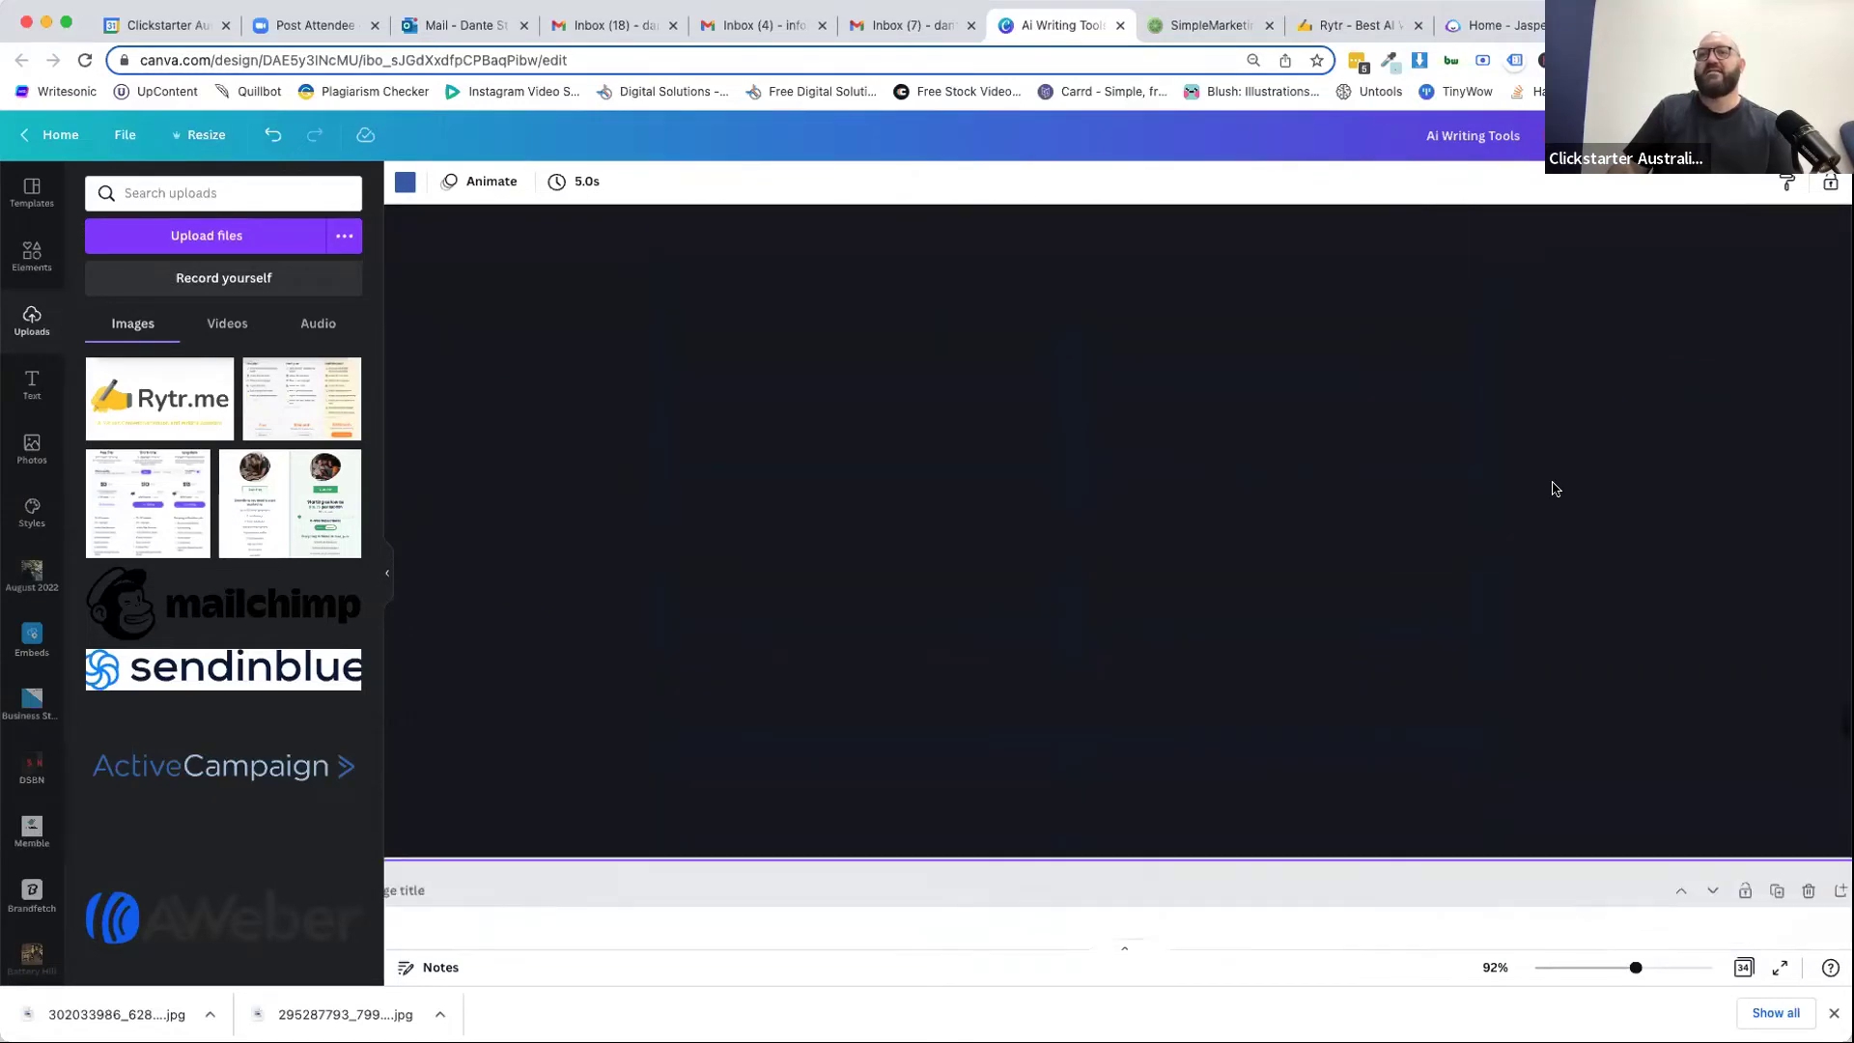
{"action": "scroll", "coordinate": [1550, 489], "scroll_direction": "down", "scroll_amount": 3}
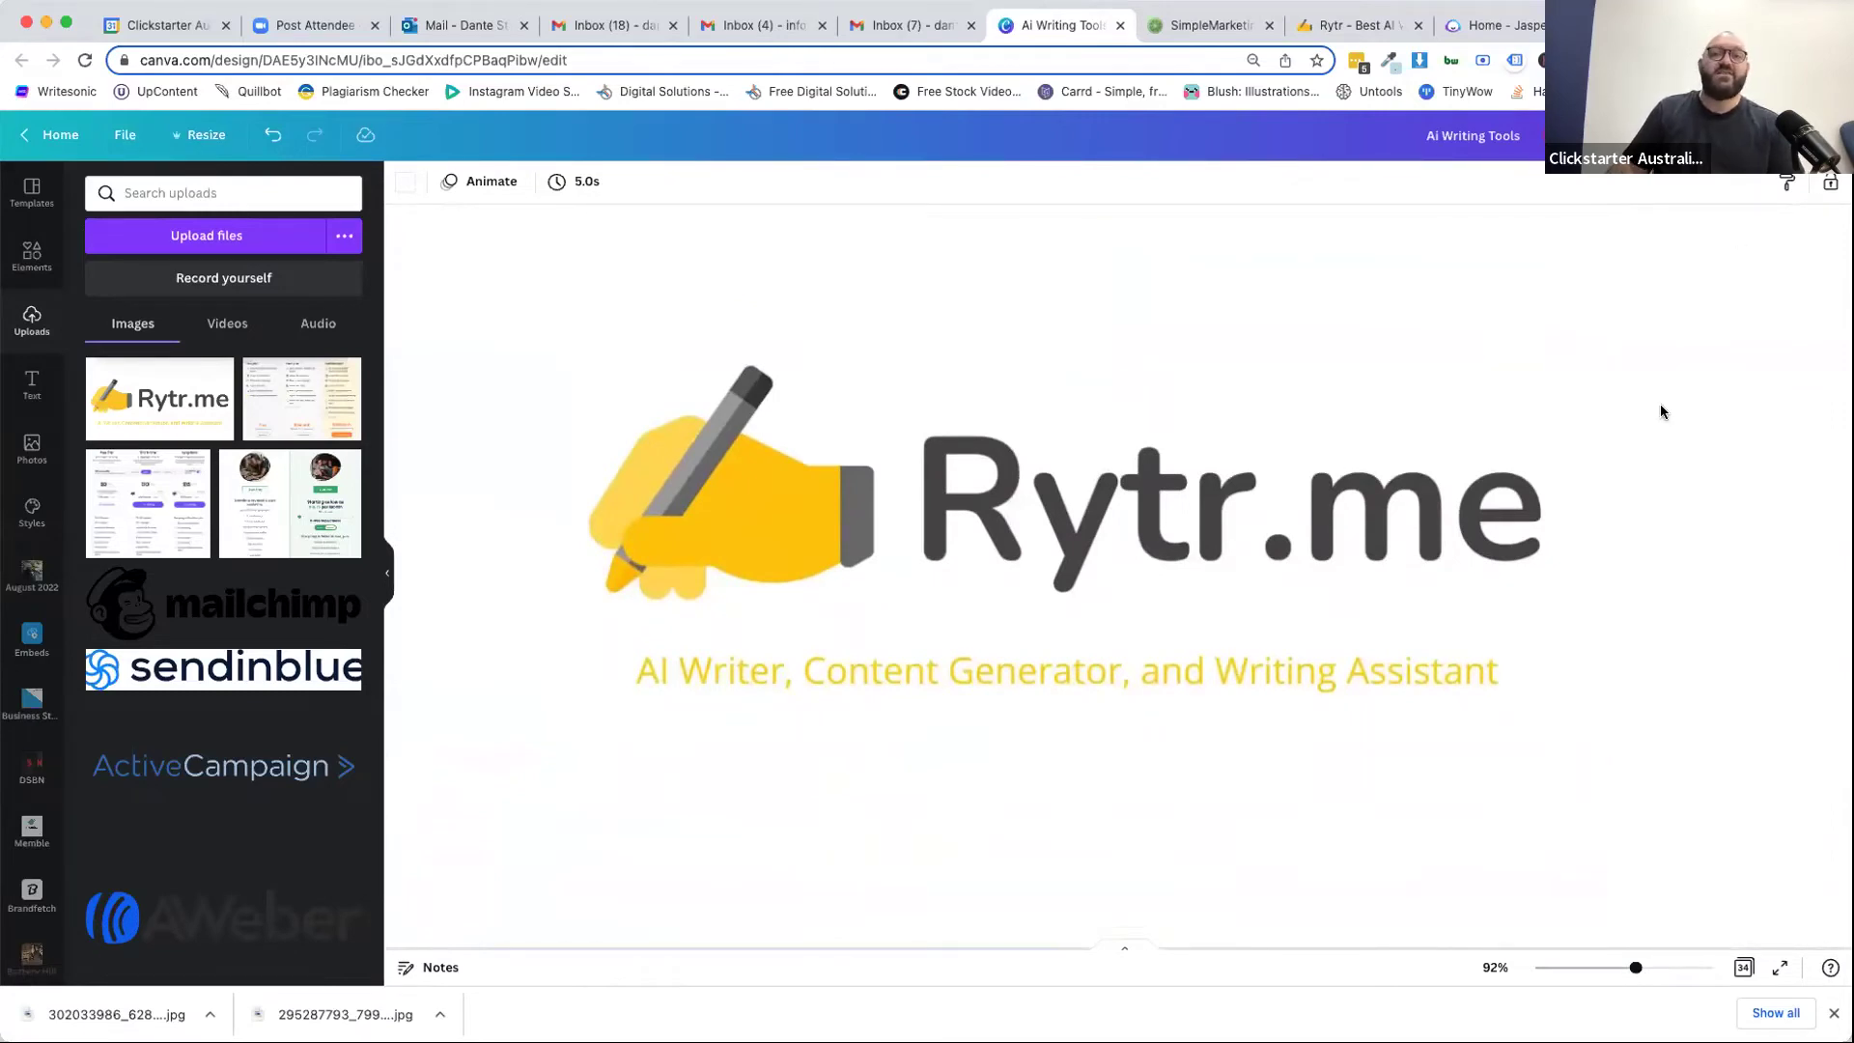
Switch to Rytr and look through the available languages, keeping English selected.
{"action": "left_click", "coordinate": [1350, 23]}
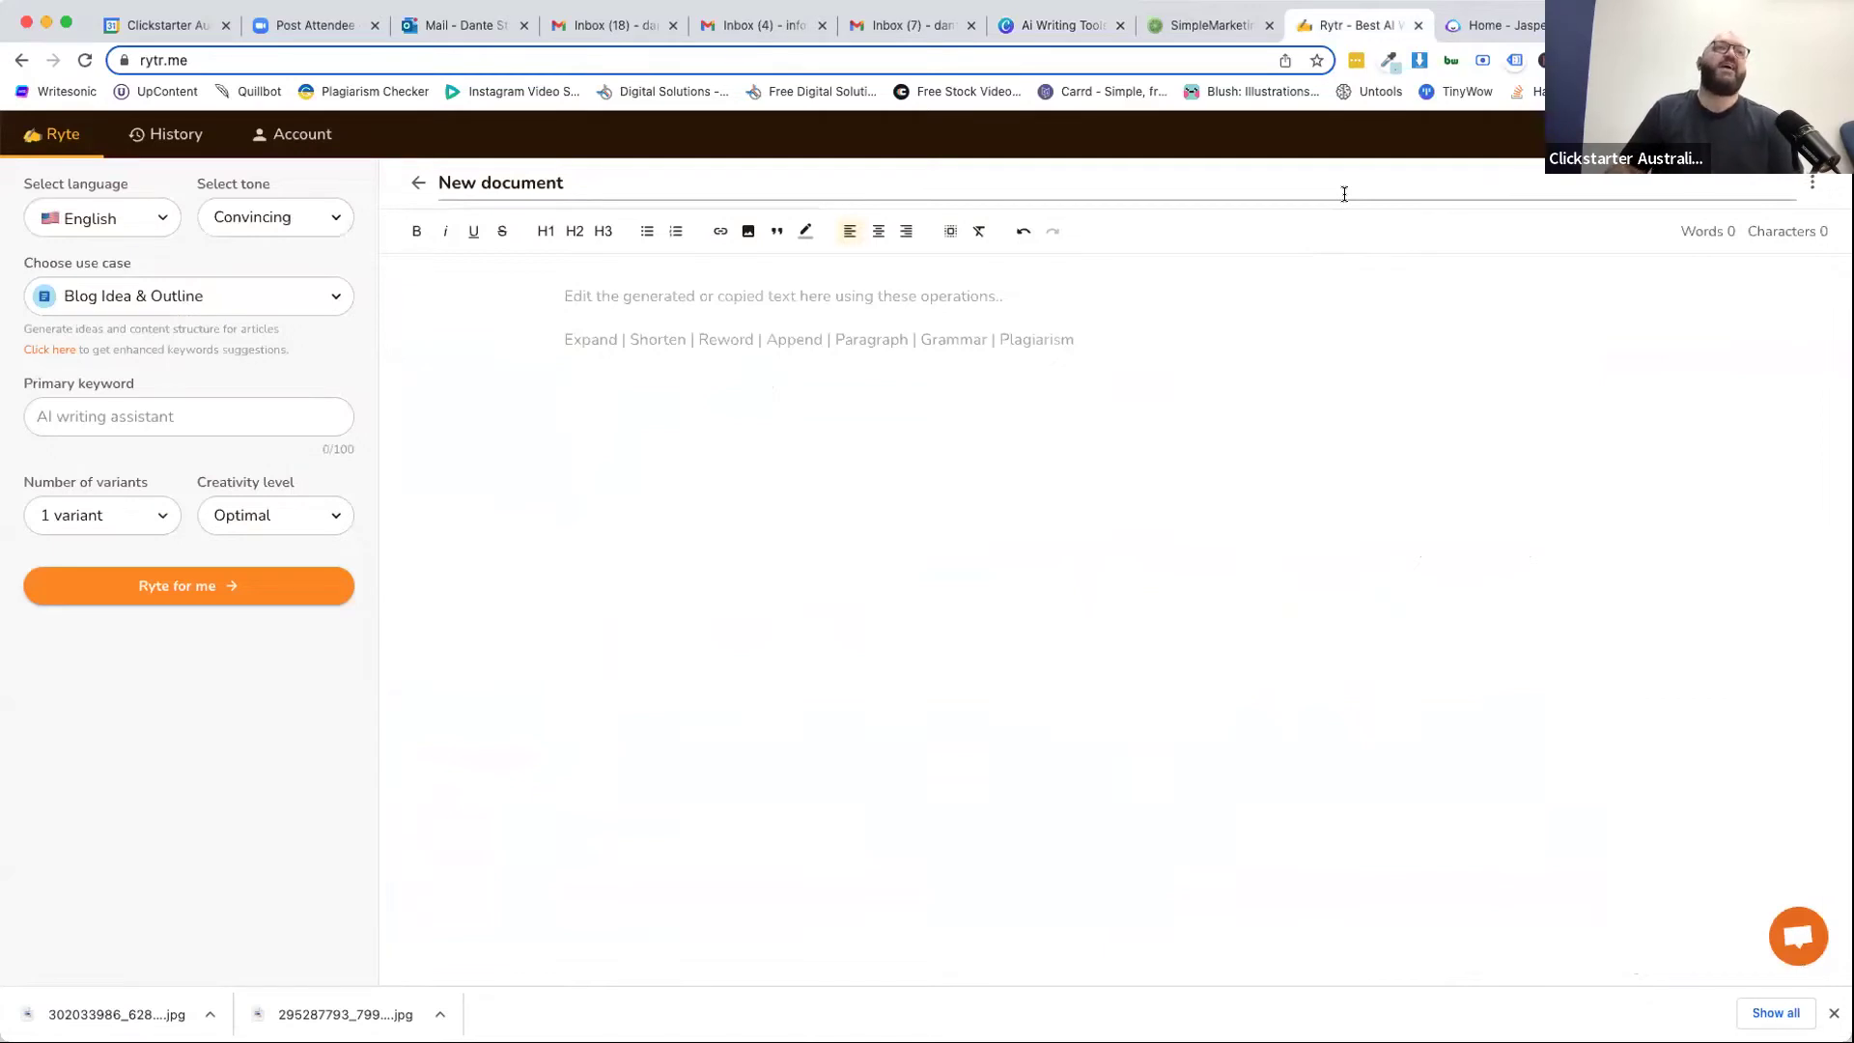
{"action": "left_click", "coordinate": [70, 230]}
{"action": "scroll", "coordinate": [87, 430], "scroll_direction": "down", "scroll_amount": 5}
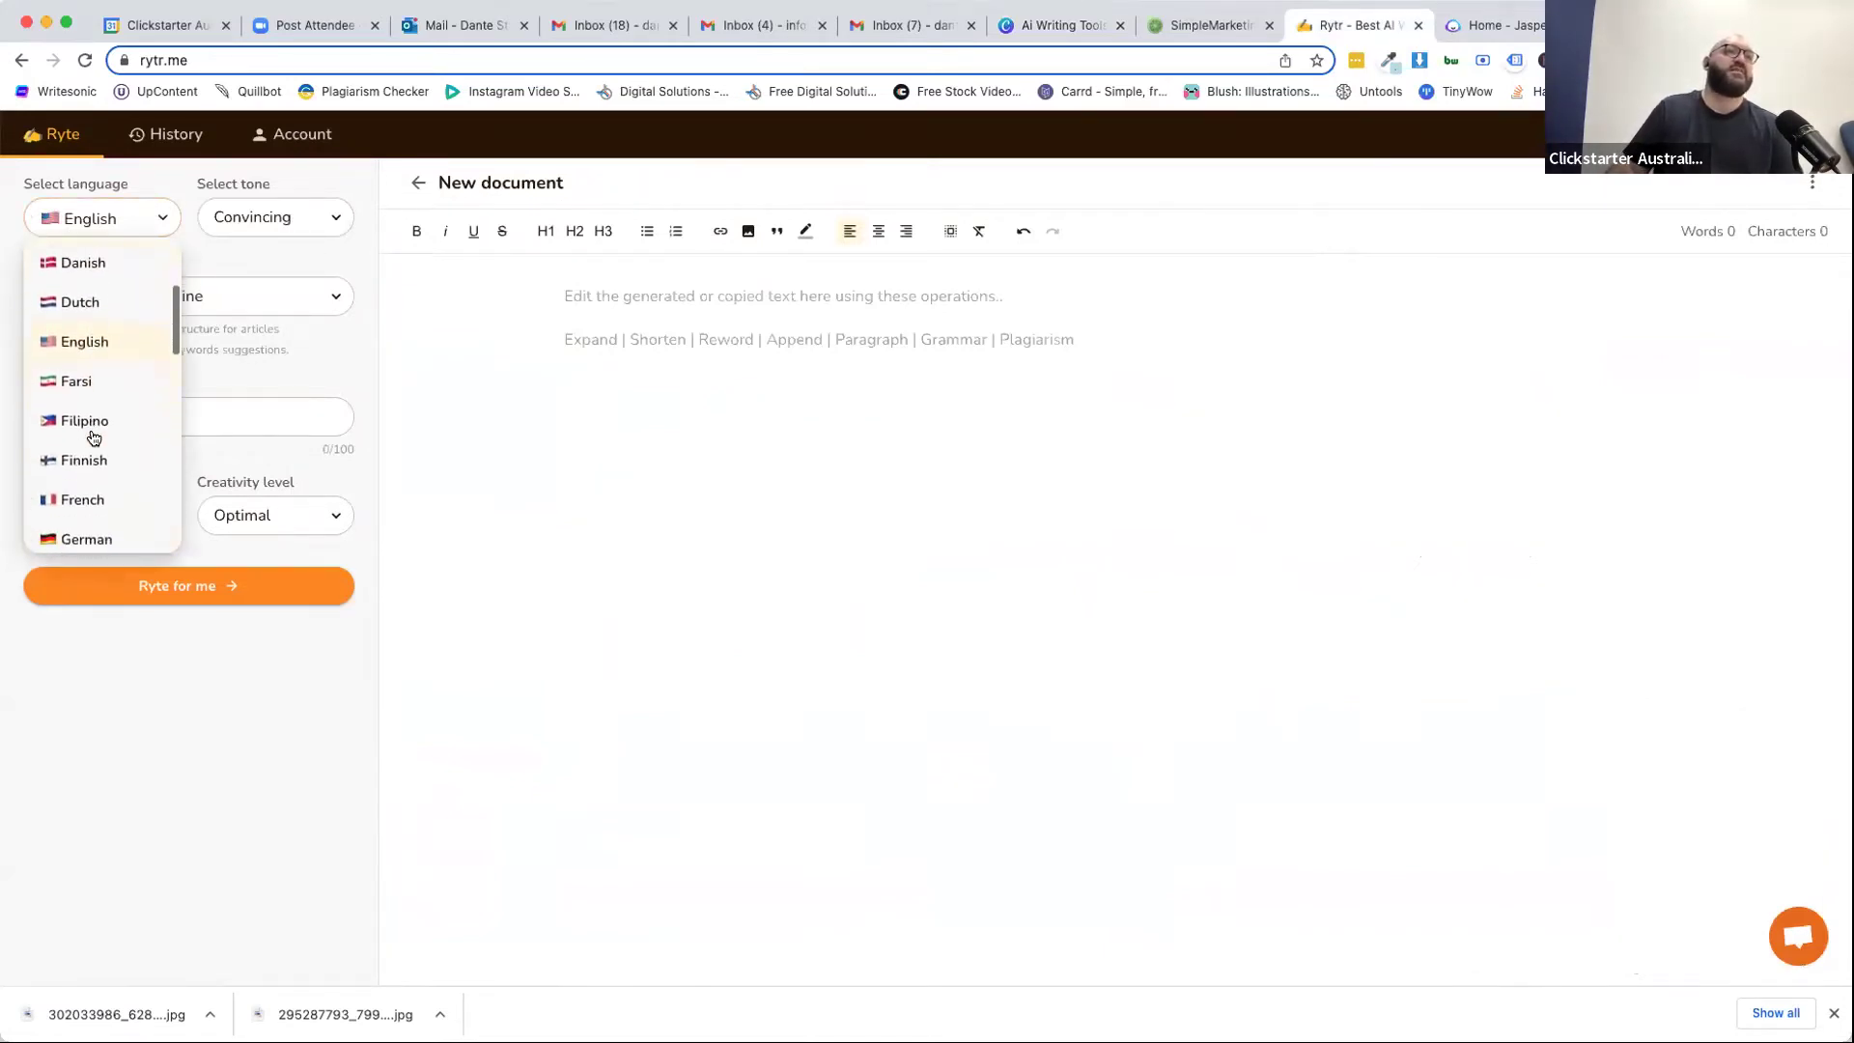
{"action": "scroll", "coordinate": [93, 439], "scroll_direction": "down", "scroll_amount": 2}
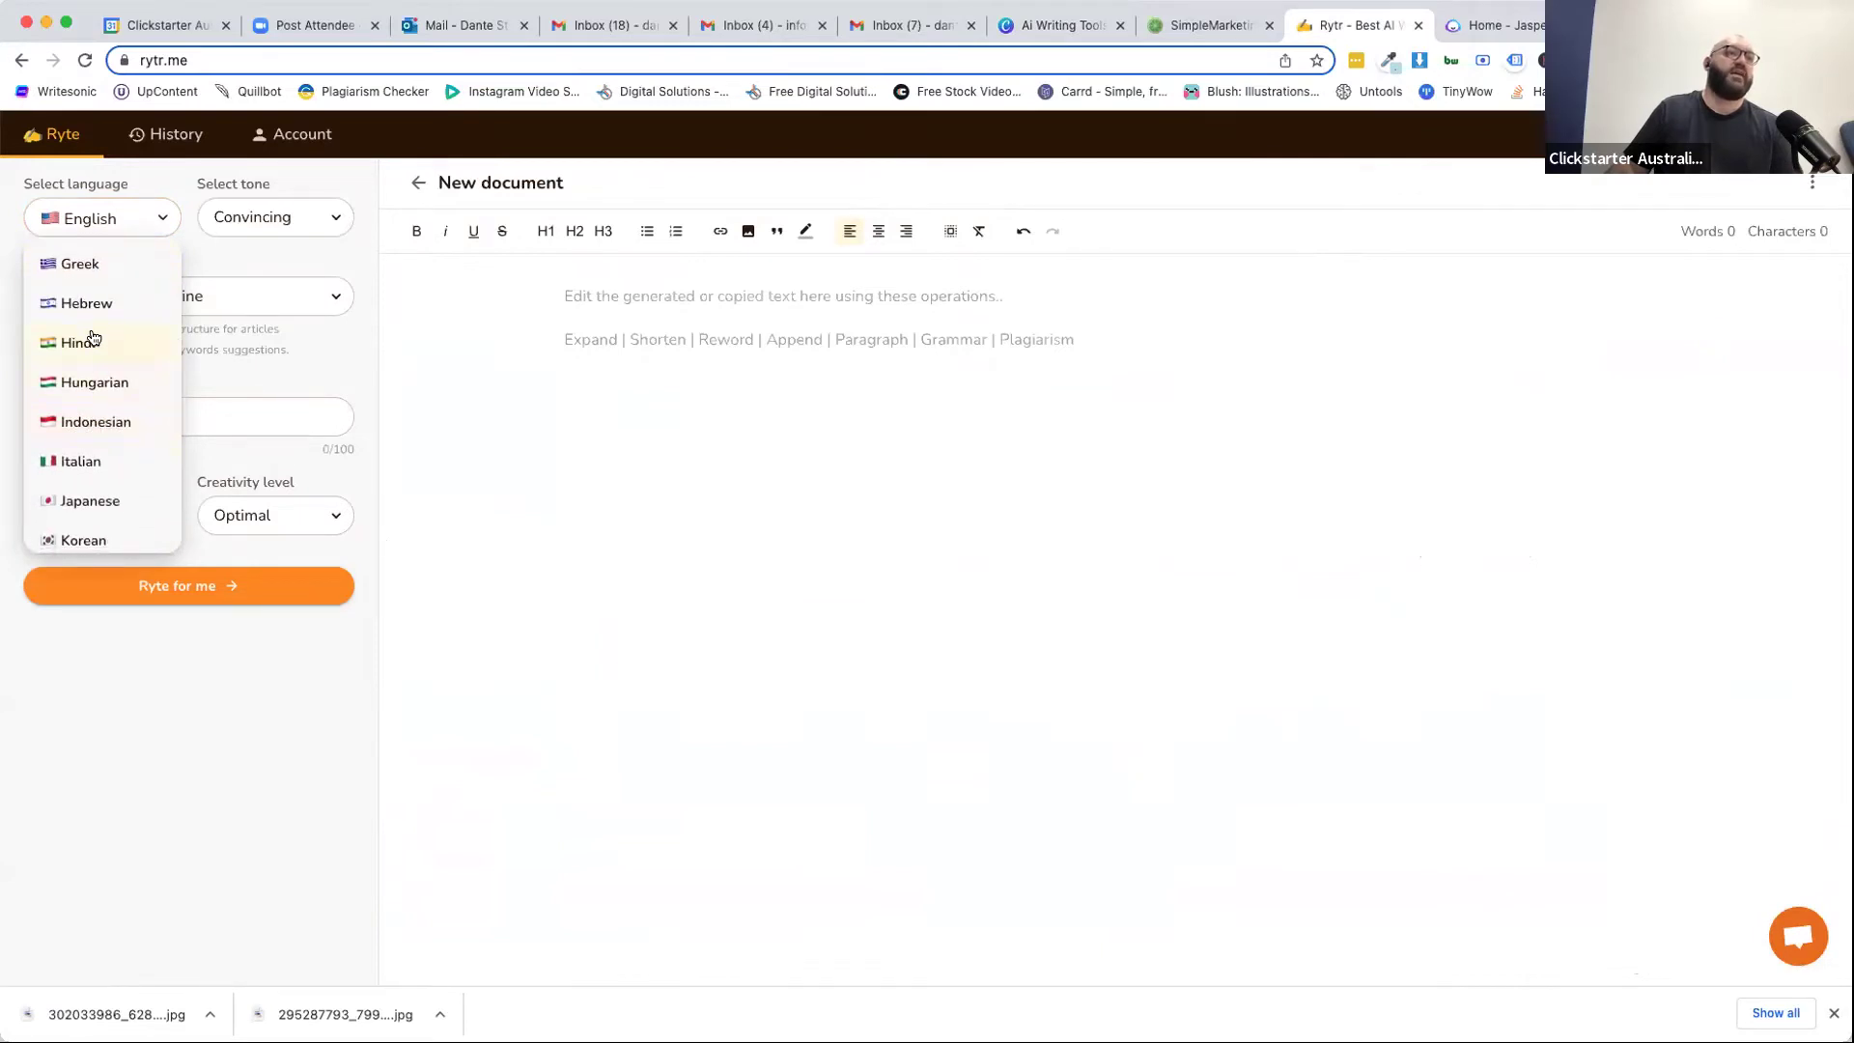
{"action": "scroll", "coordinate": [82, 483], "scroll_direction": "up", "scroll_amount": 6}
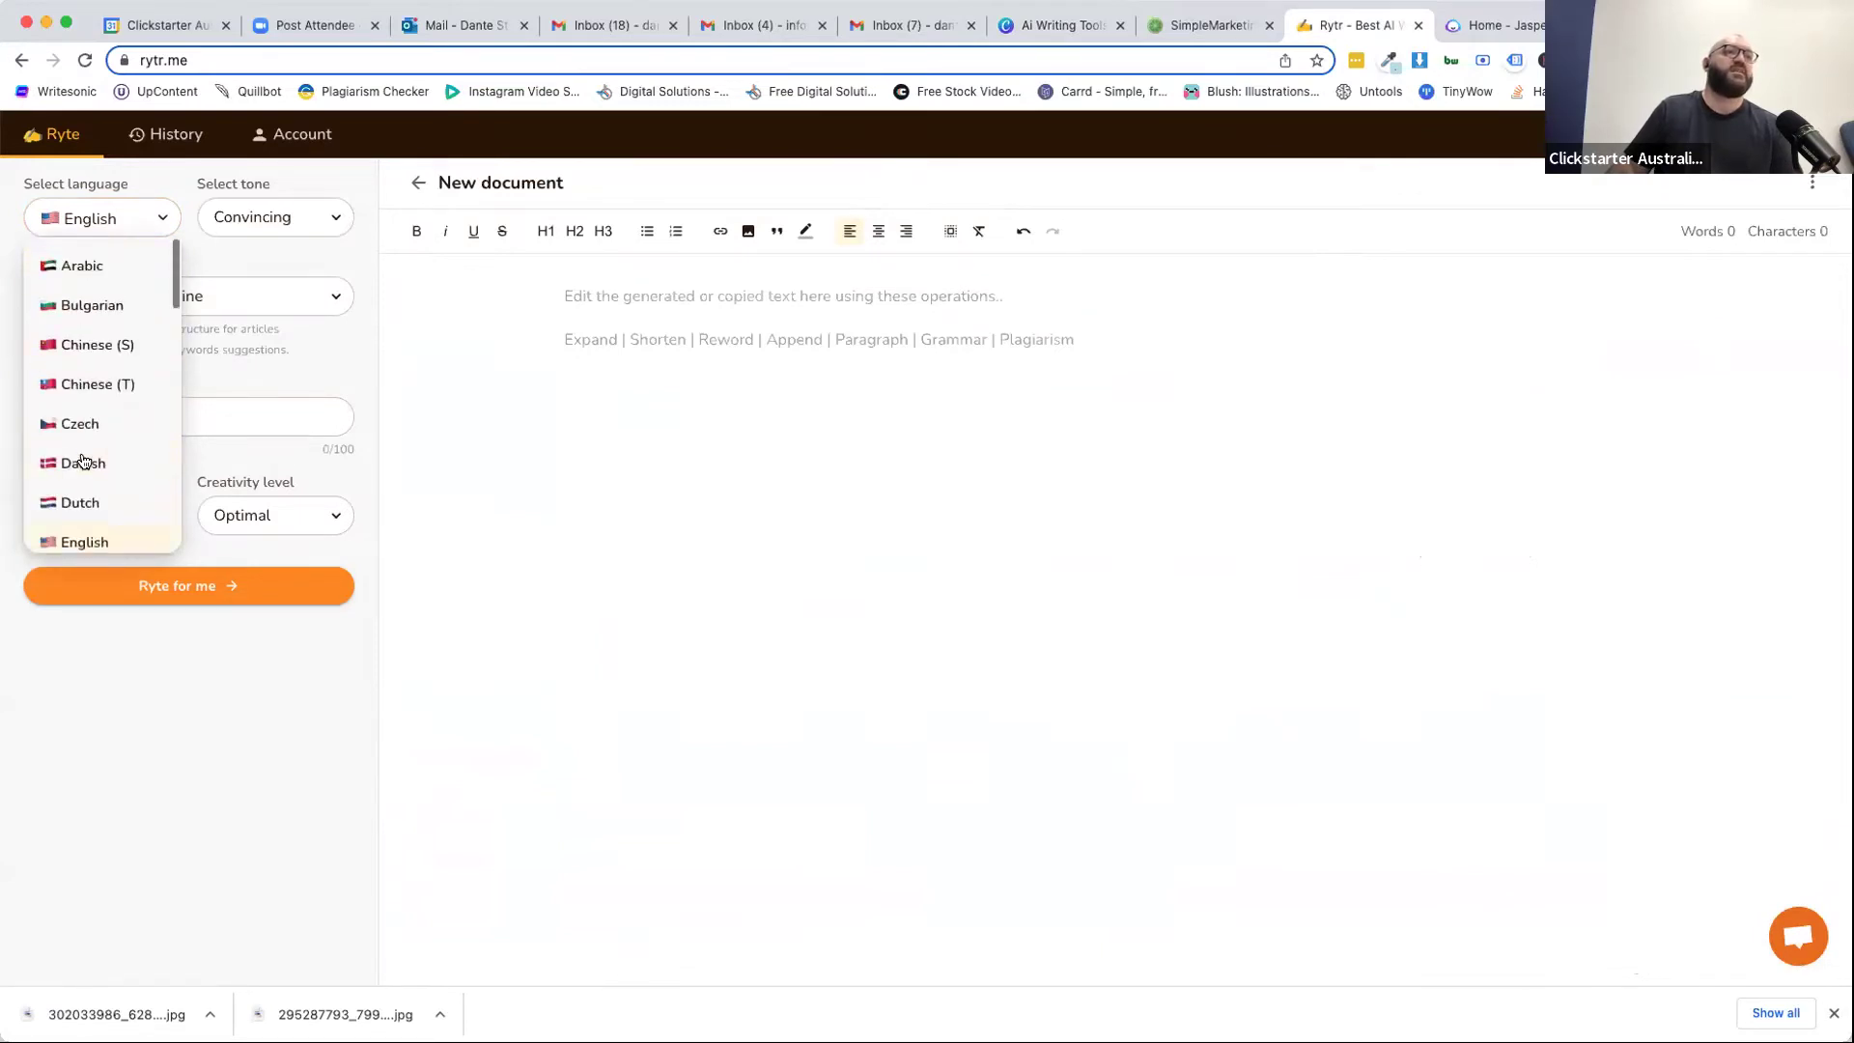
{"action": "left_click", "coordinate": [301, 244]}
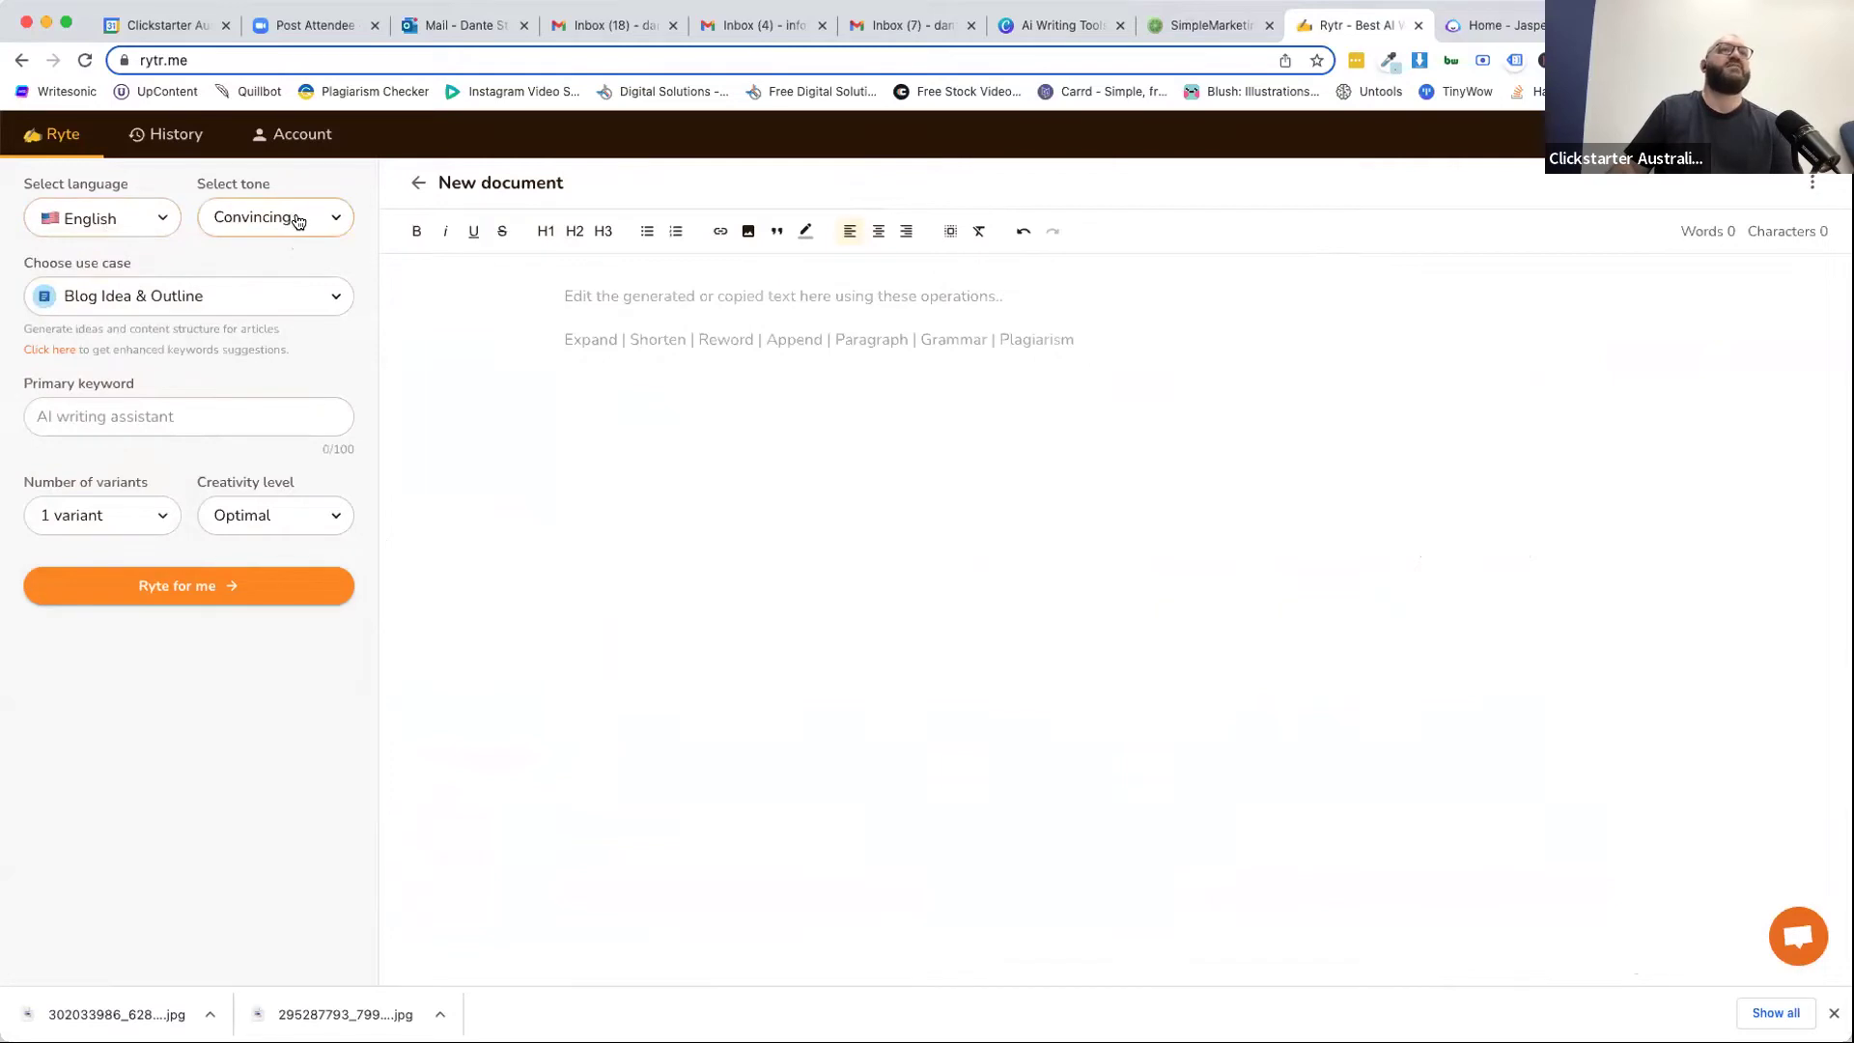
Set the writing tone to Enthusiastic.
{"action": "left_click", "coordinate": [299, 221]}
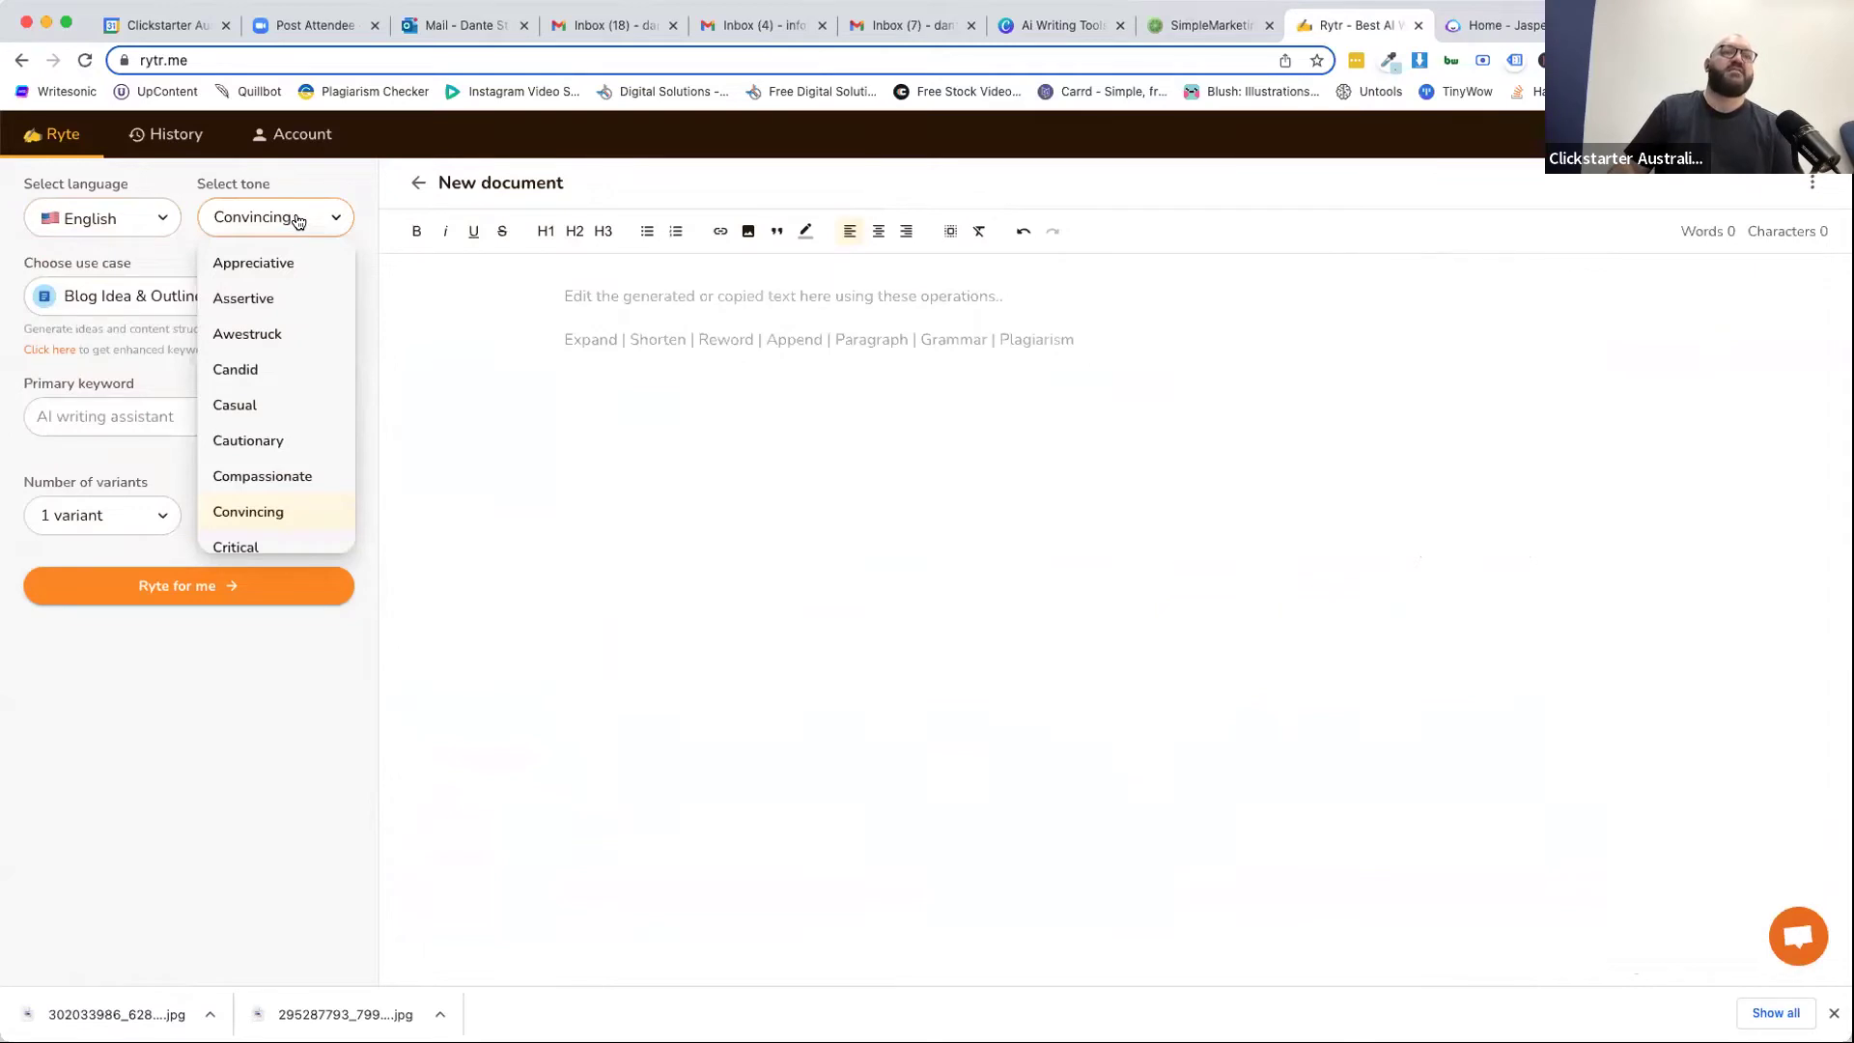
{"action": "scroll", "coordinate": [281, 368], "scroll_direction": "down", "scroll_amount": 5}
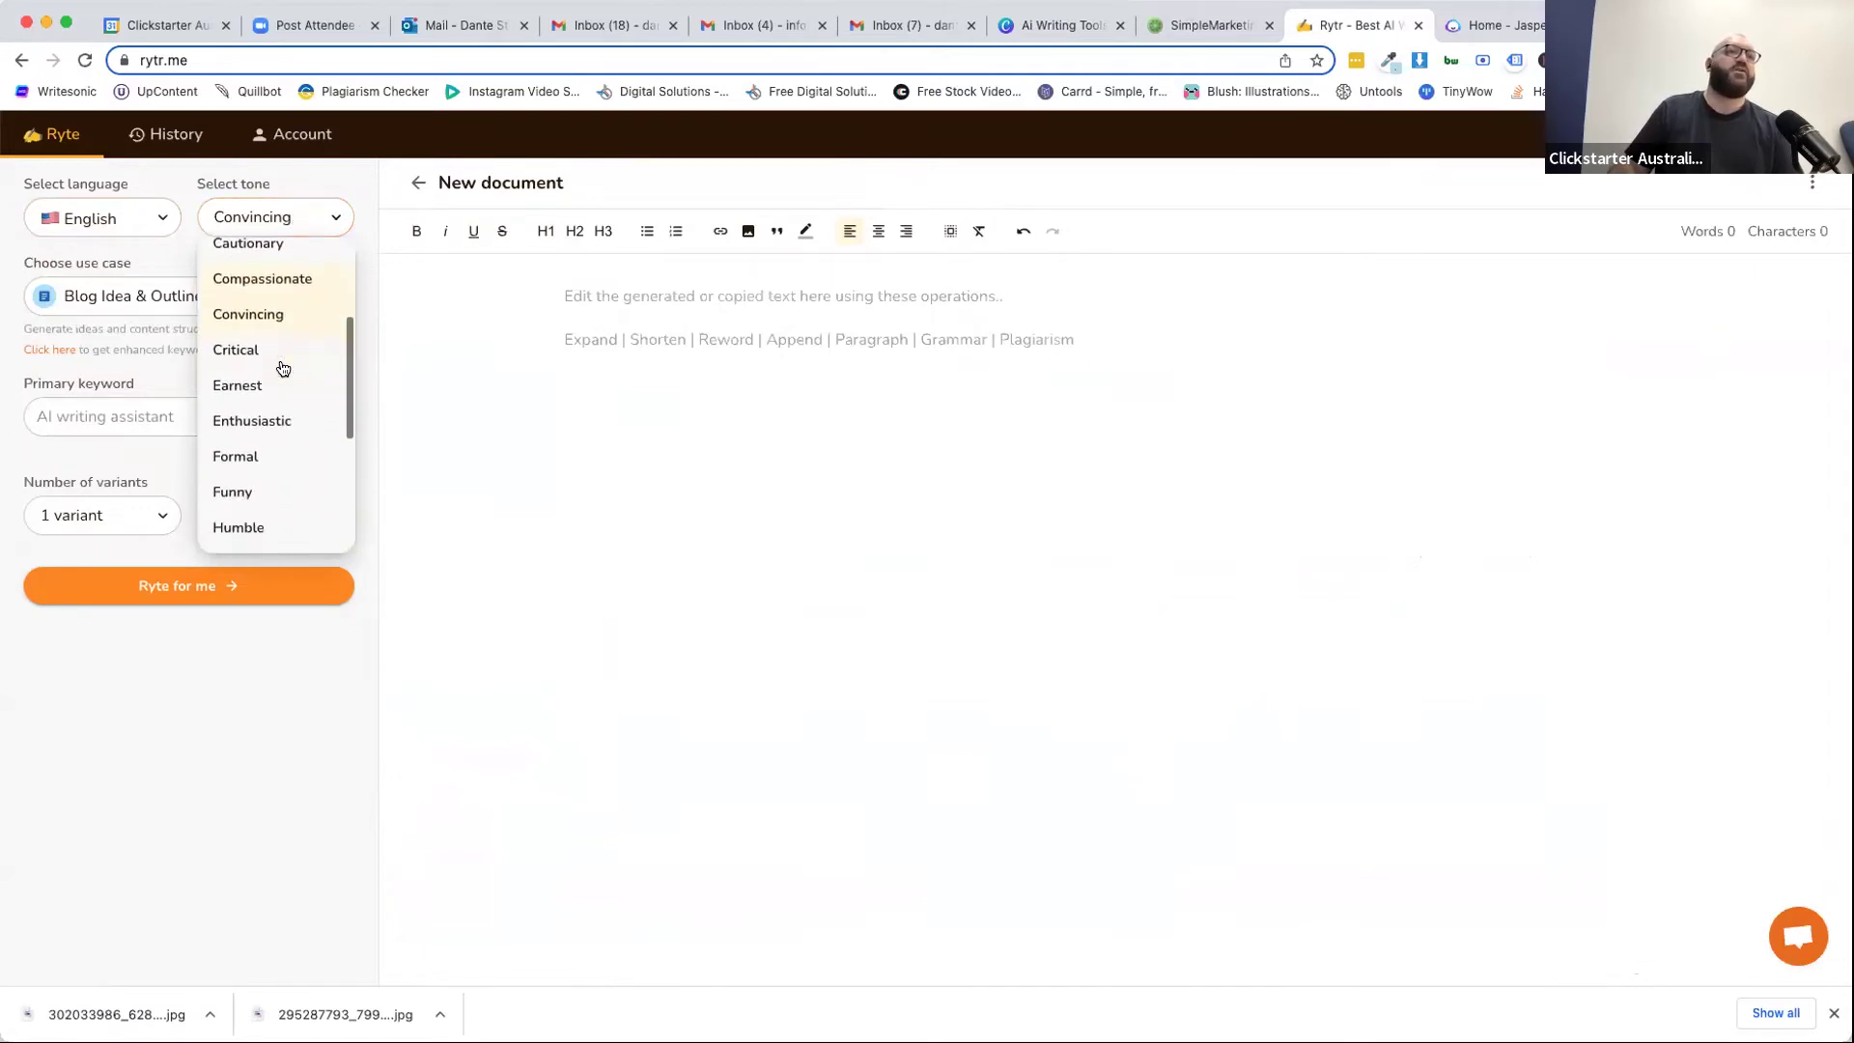
{"action": "left_click", "coordinate": [254, 365]}
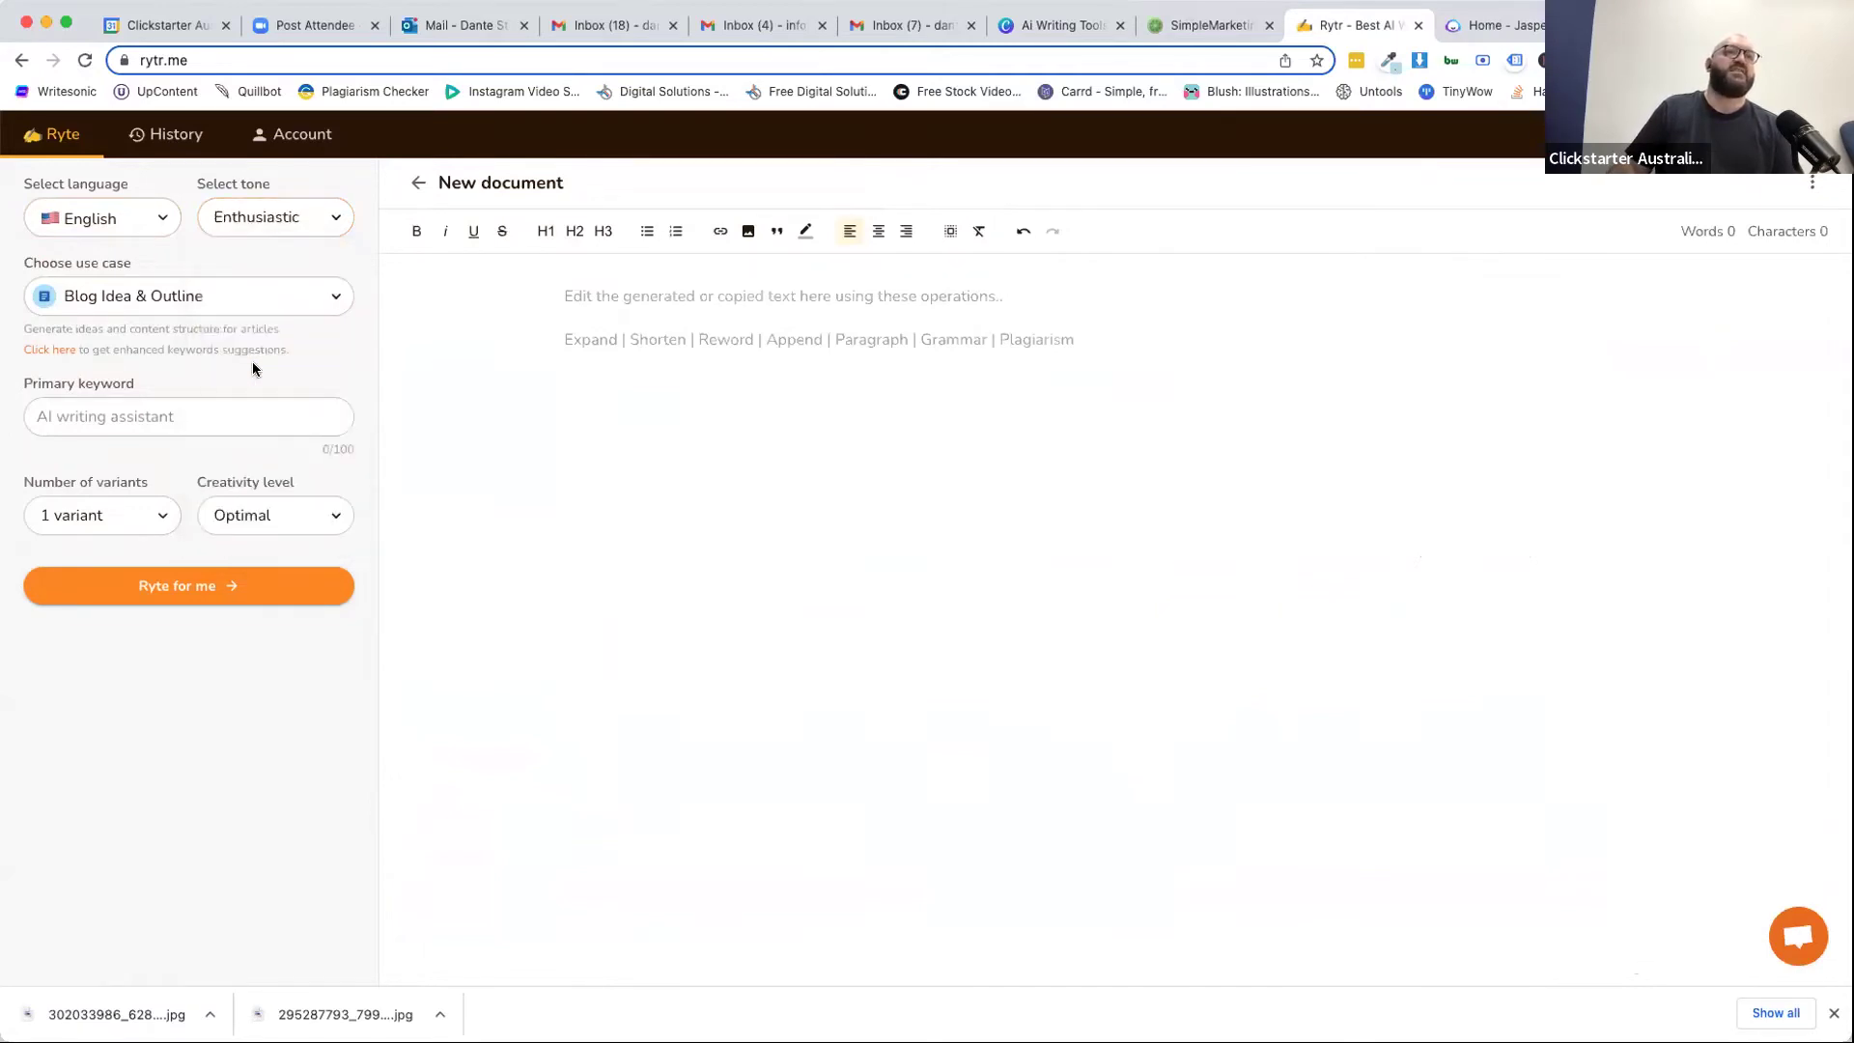
Look through the available use cases and choose Brand Name as the content type.
{"action": "left_click", "coordinate": [168, 311]}
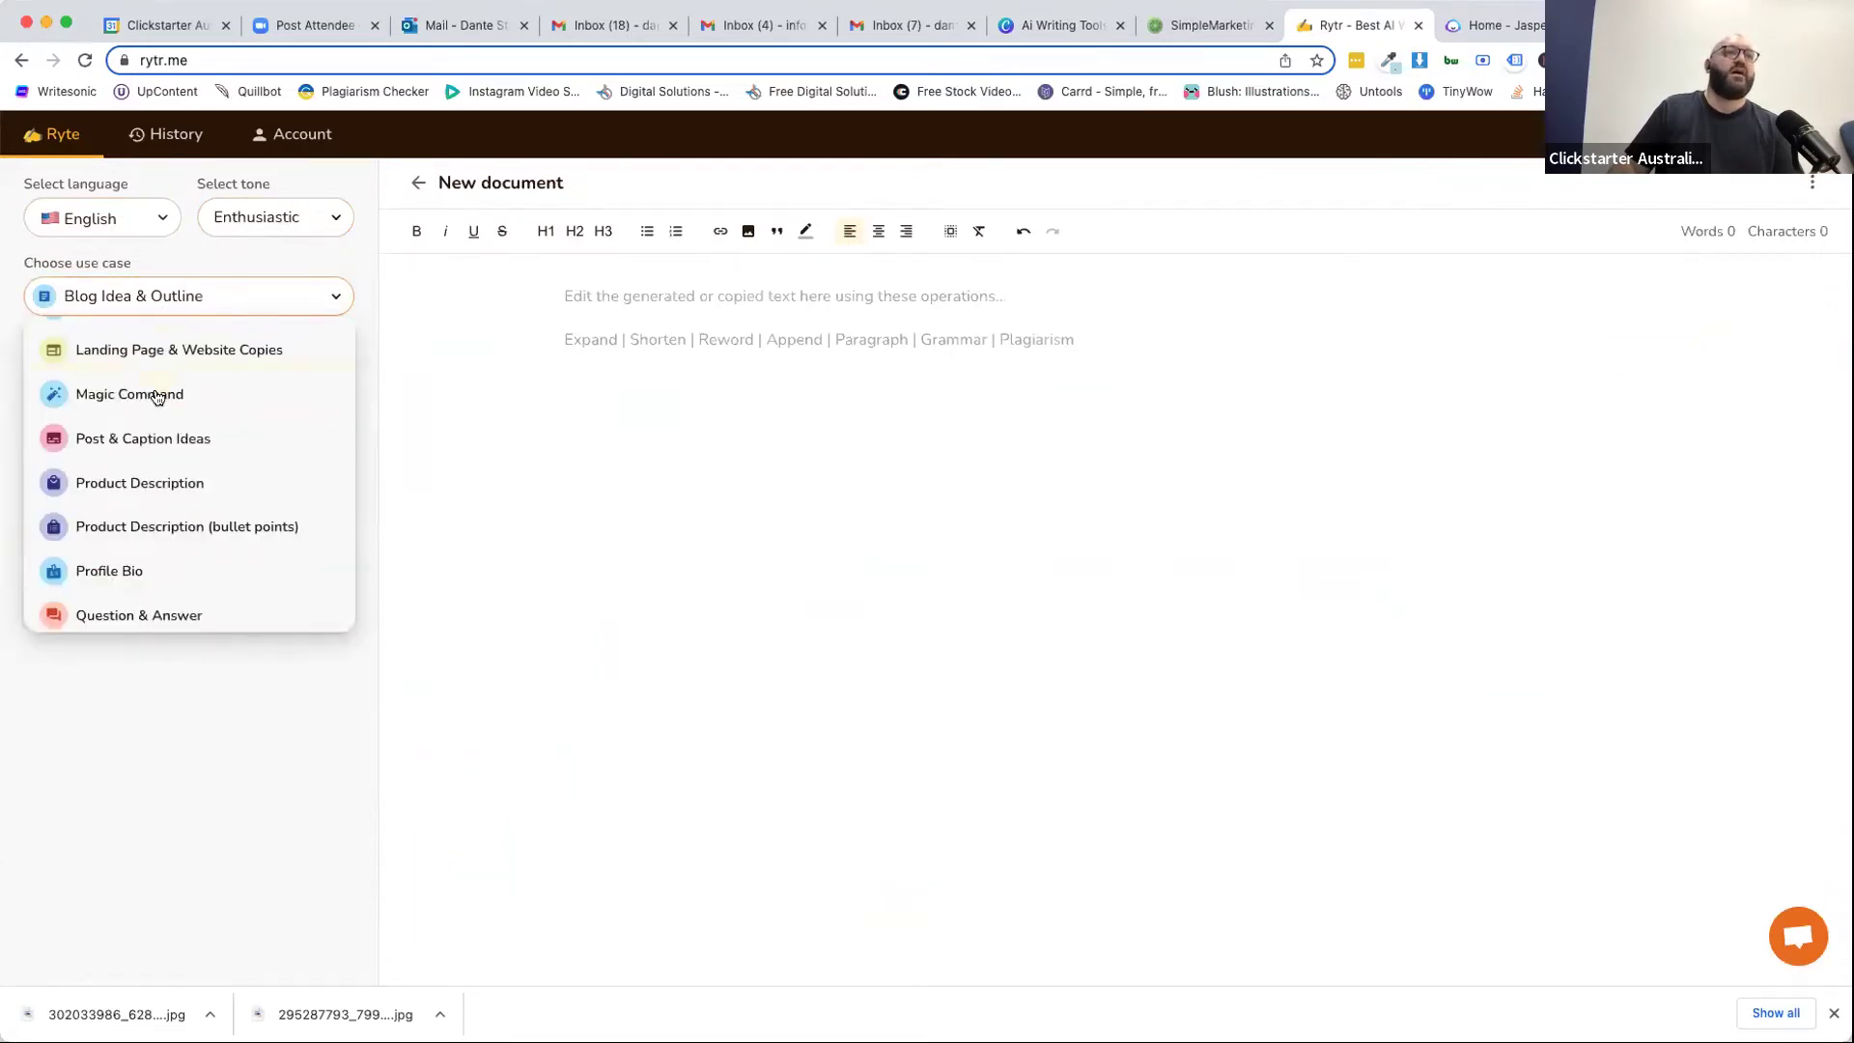
{"action": "scroll", "coordinate": [155, 391], "scroll_direction": "up", "scroll_amount": 5}
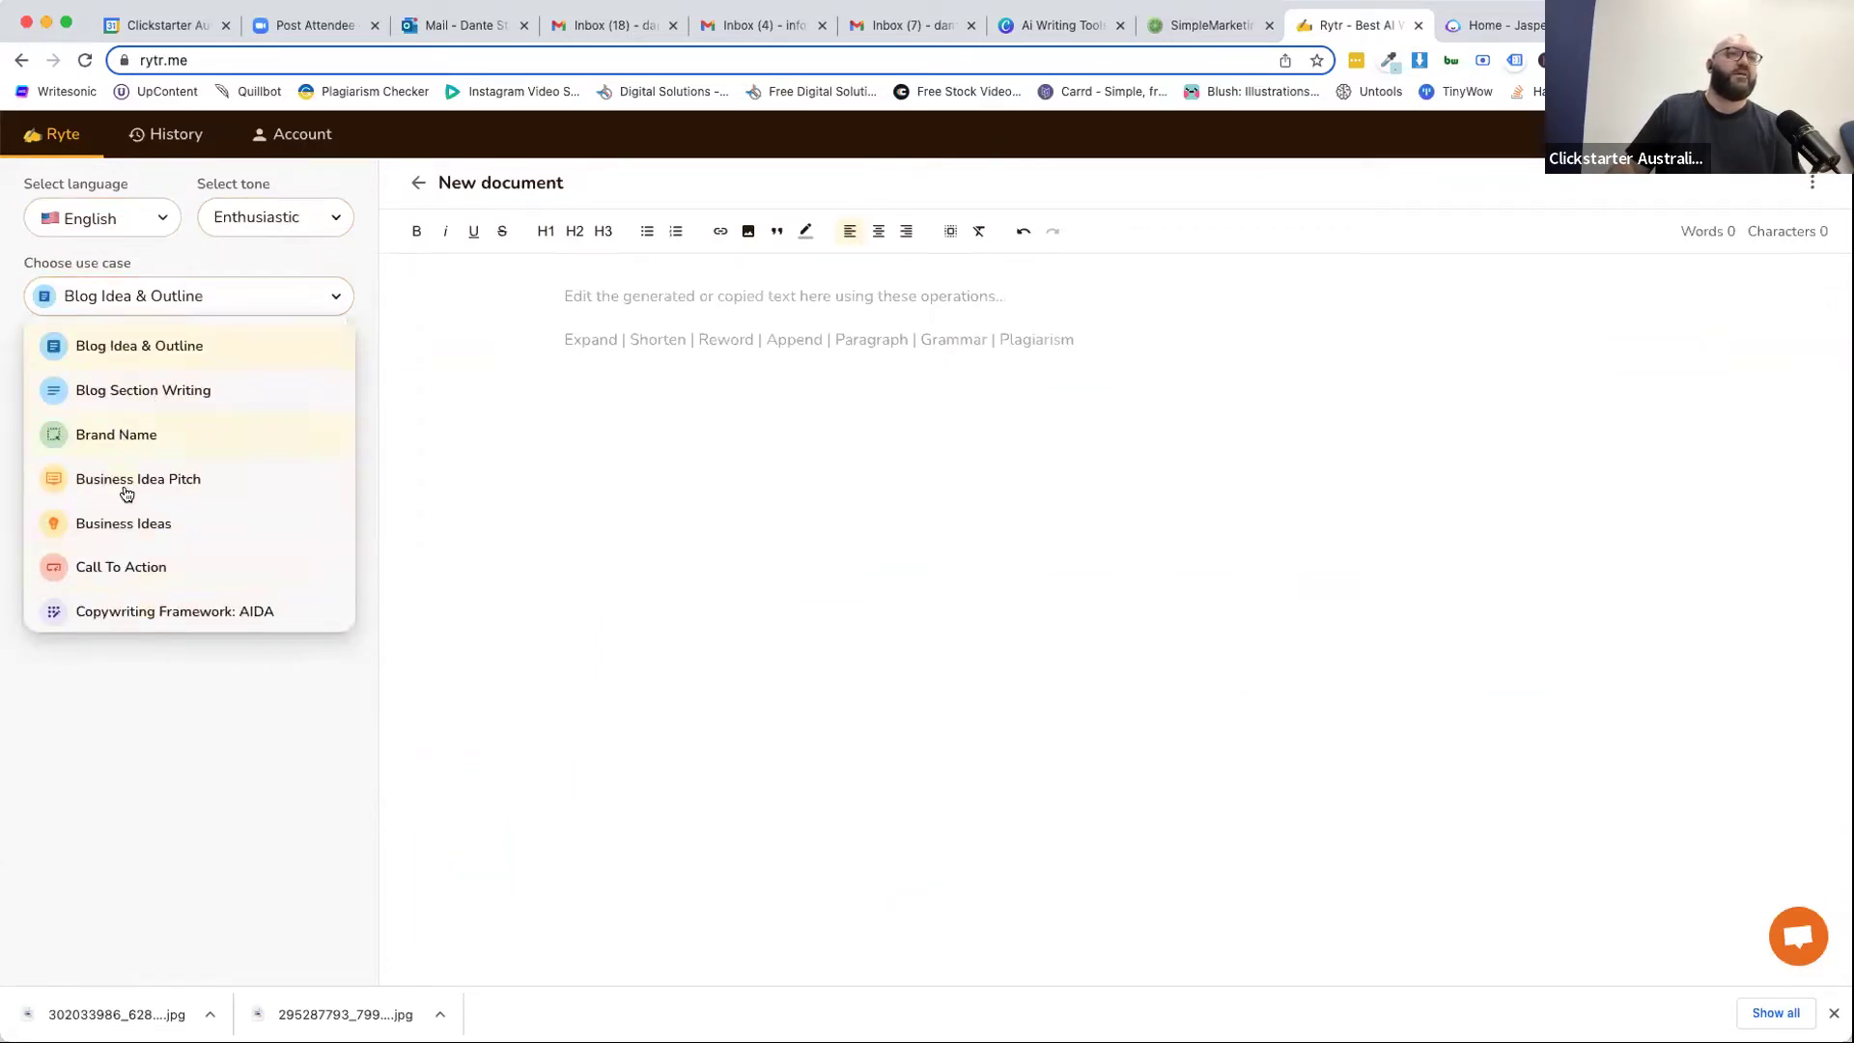
{"action": "left_click", "coordinate": [109, 436]}
Enter the brand description "home made cosmetics made with natural ingredients and organic botanicals".
{"action": "left_click", "coordinate": [110, 430]}
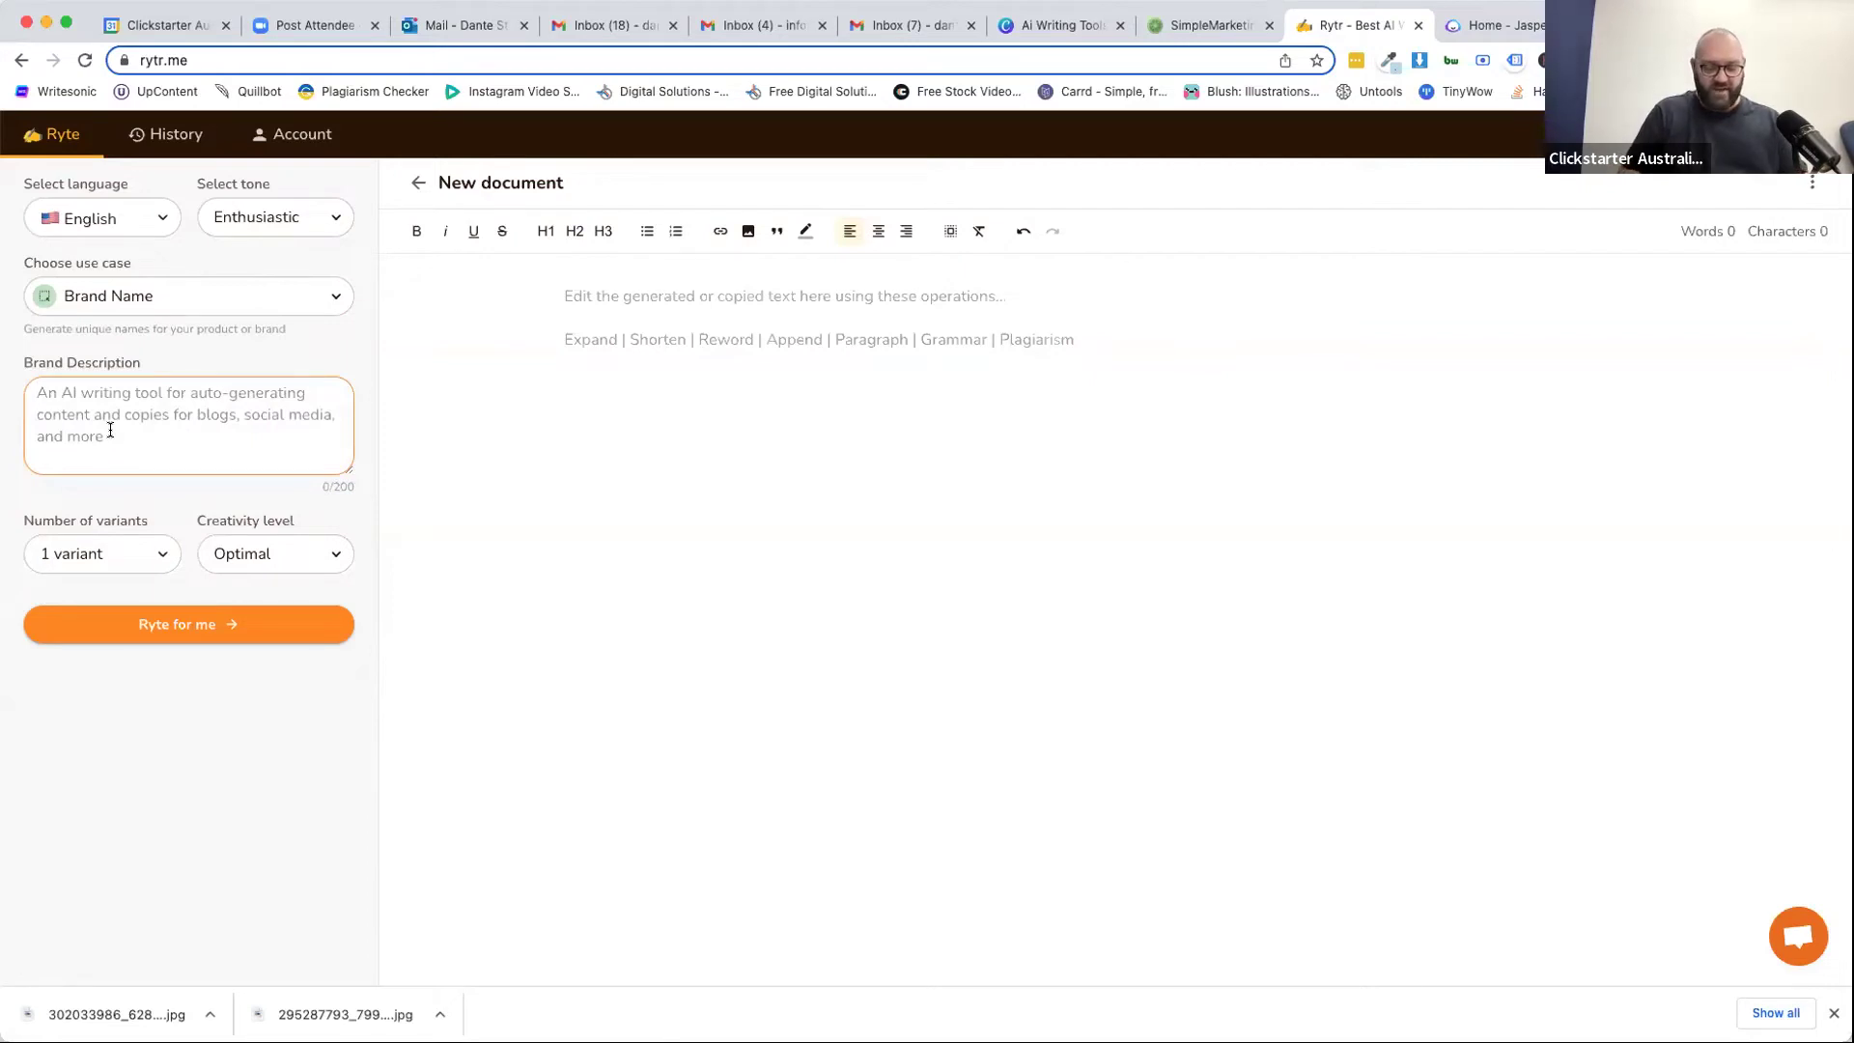
{"action": "type", "text": "home made cost"}
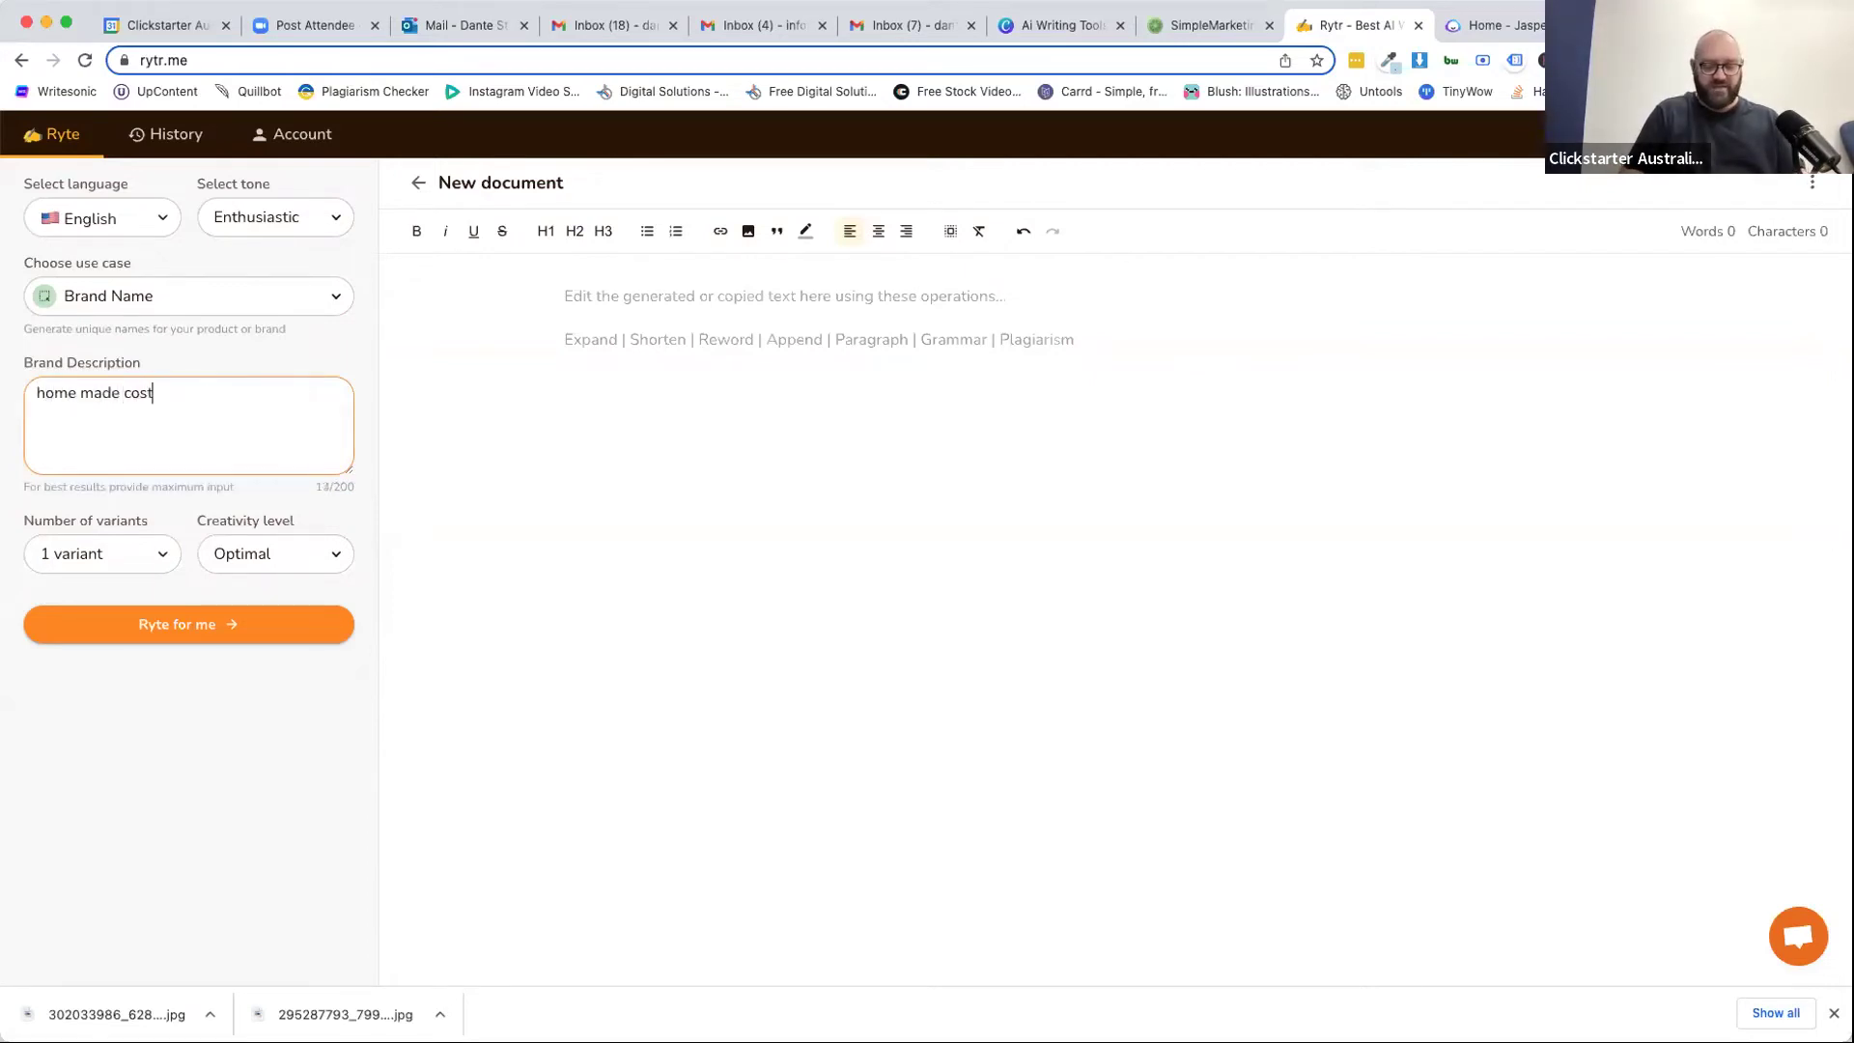
{"action": "key", "text": "BackSpace"}
{"action": "type", "text": "metics made"}
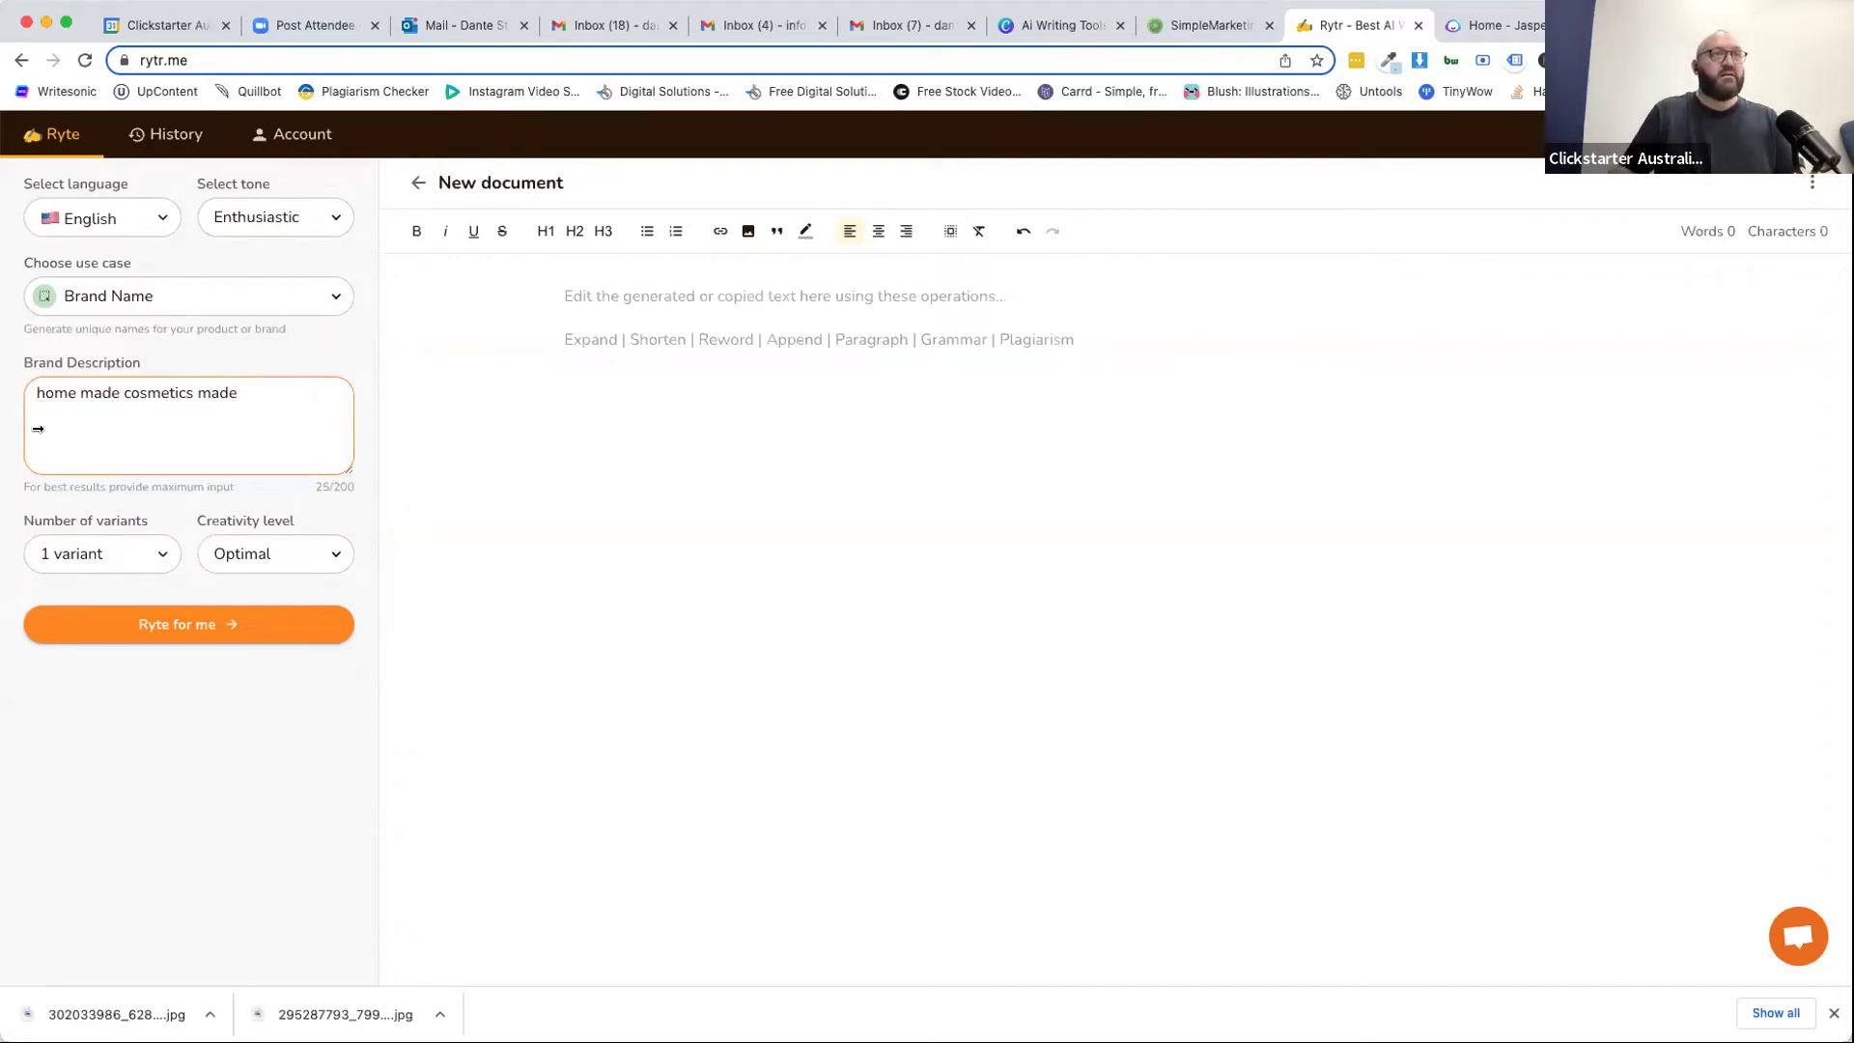
{"action": "double_click", "coordinate": [155, 392]}
{"action": "type", "text": "cos"}
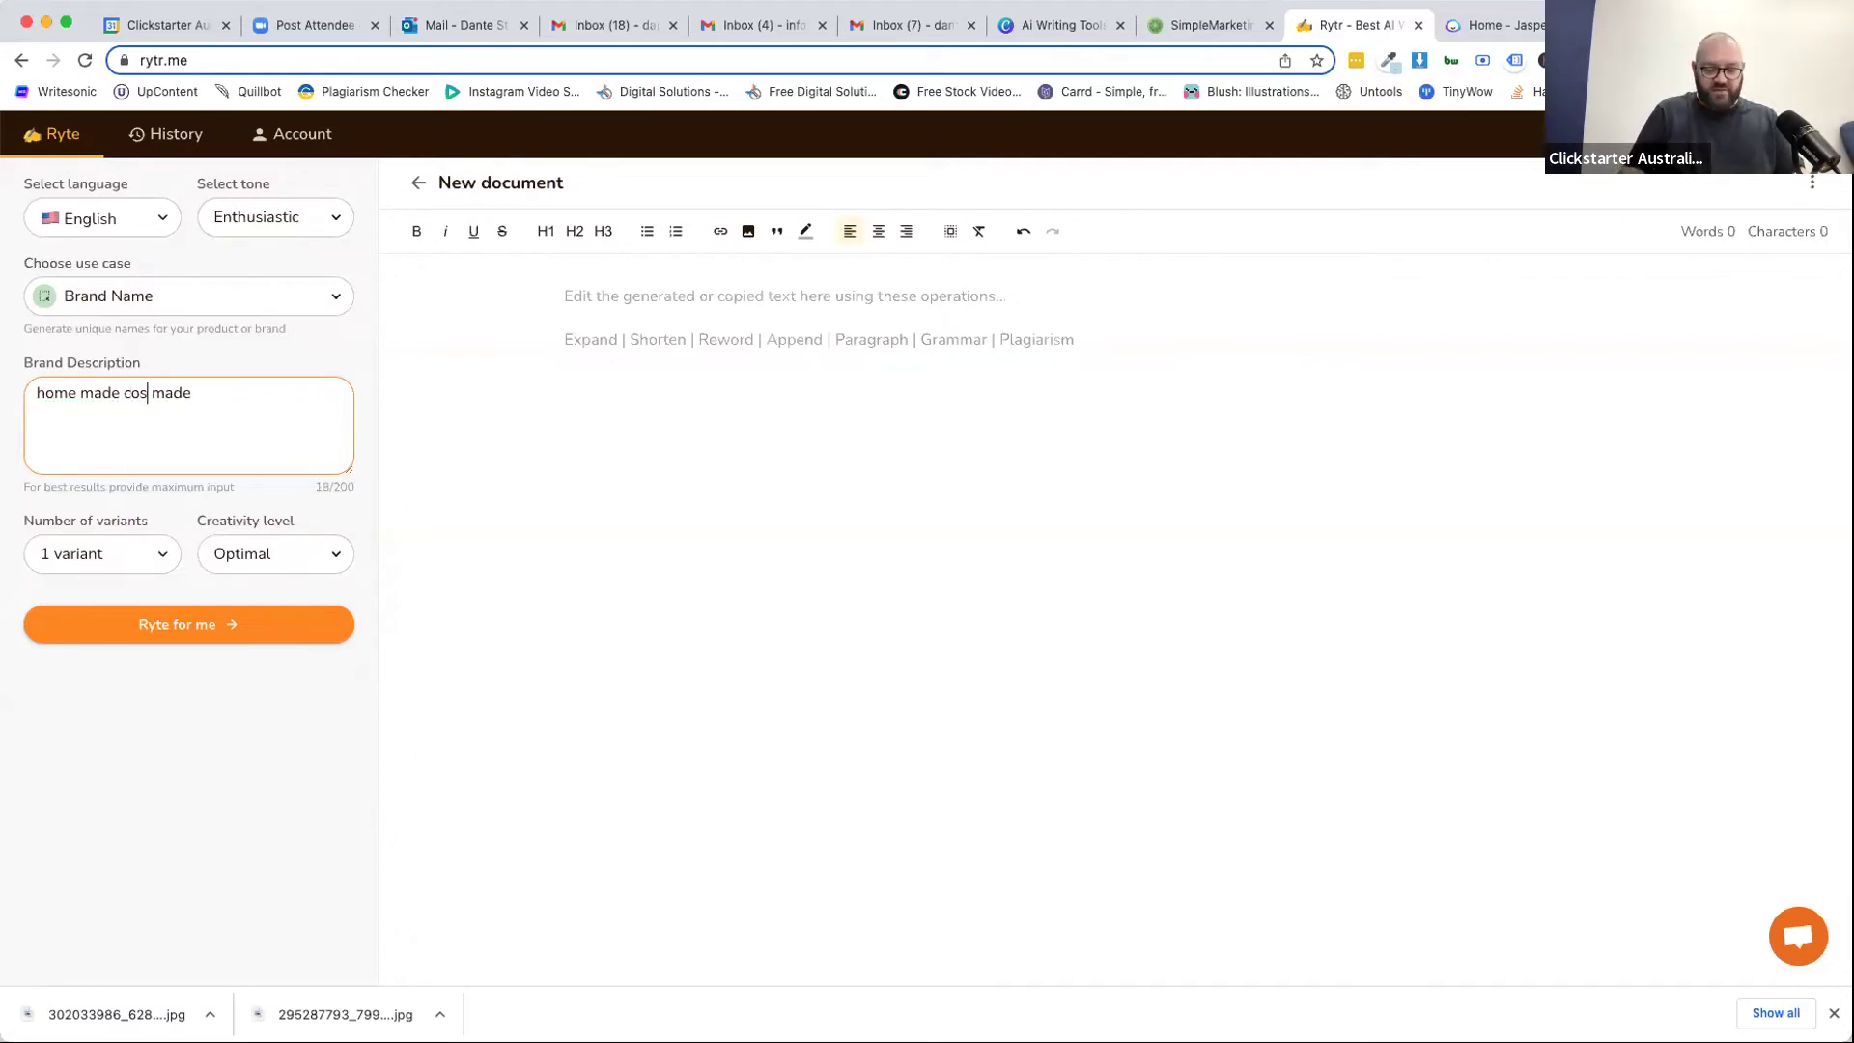
{"action": "type", "text": "metics"}
{"action": "left_click", "coordinate": [276, 395]}
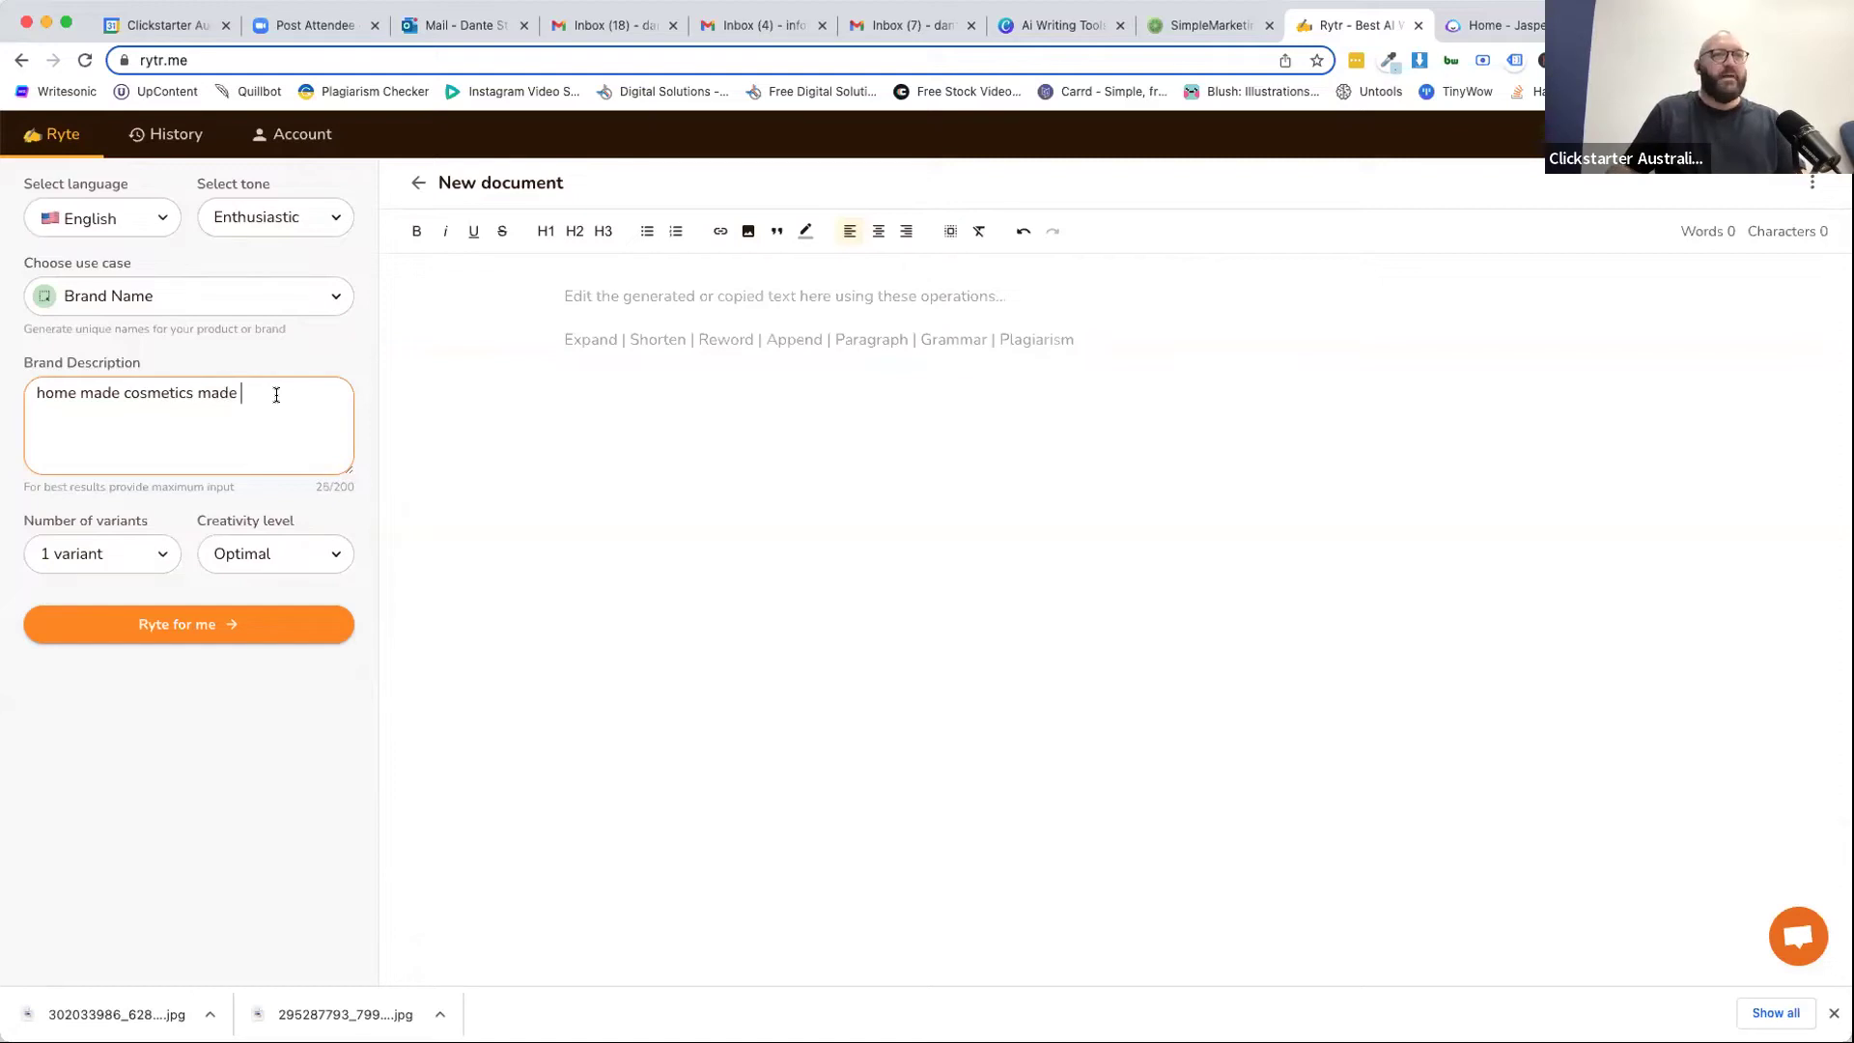
{"action": "type", "text": "with natural in"}
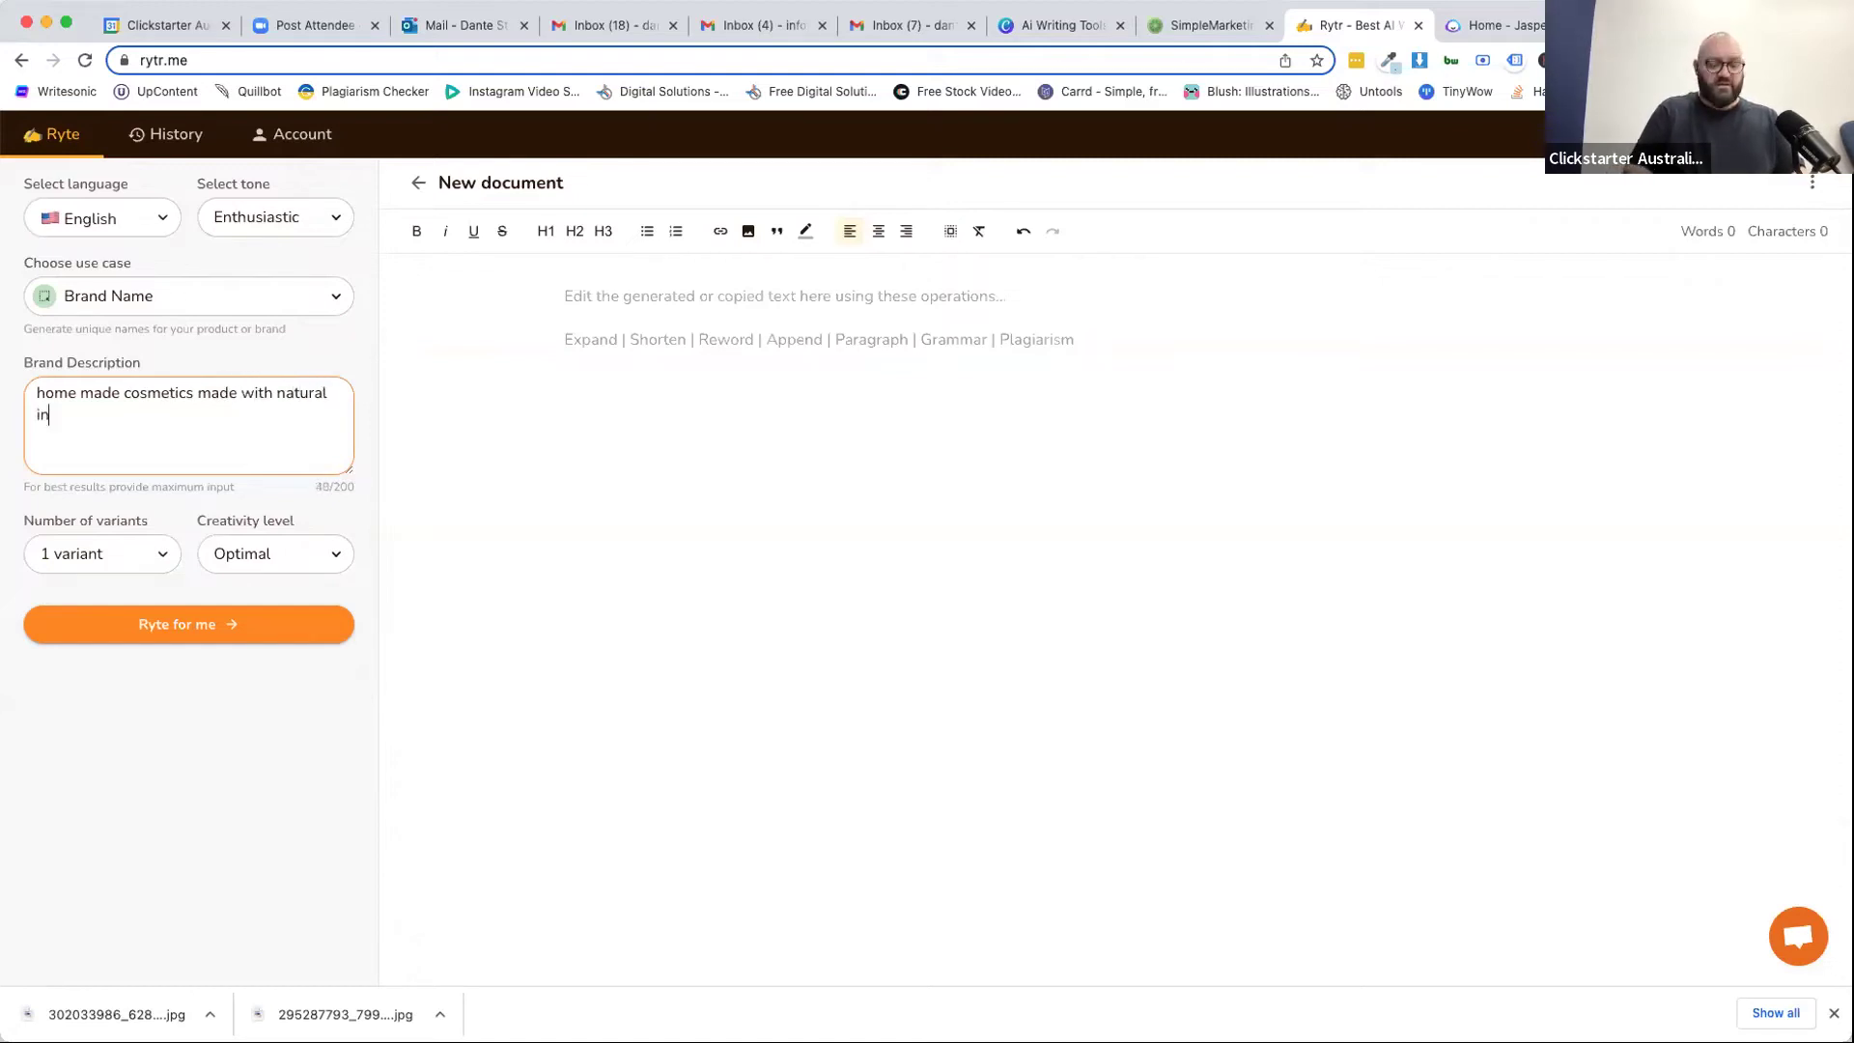
{"action": "type", "text": "gredietns a"}
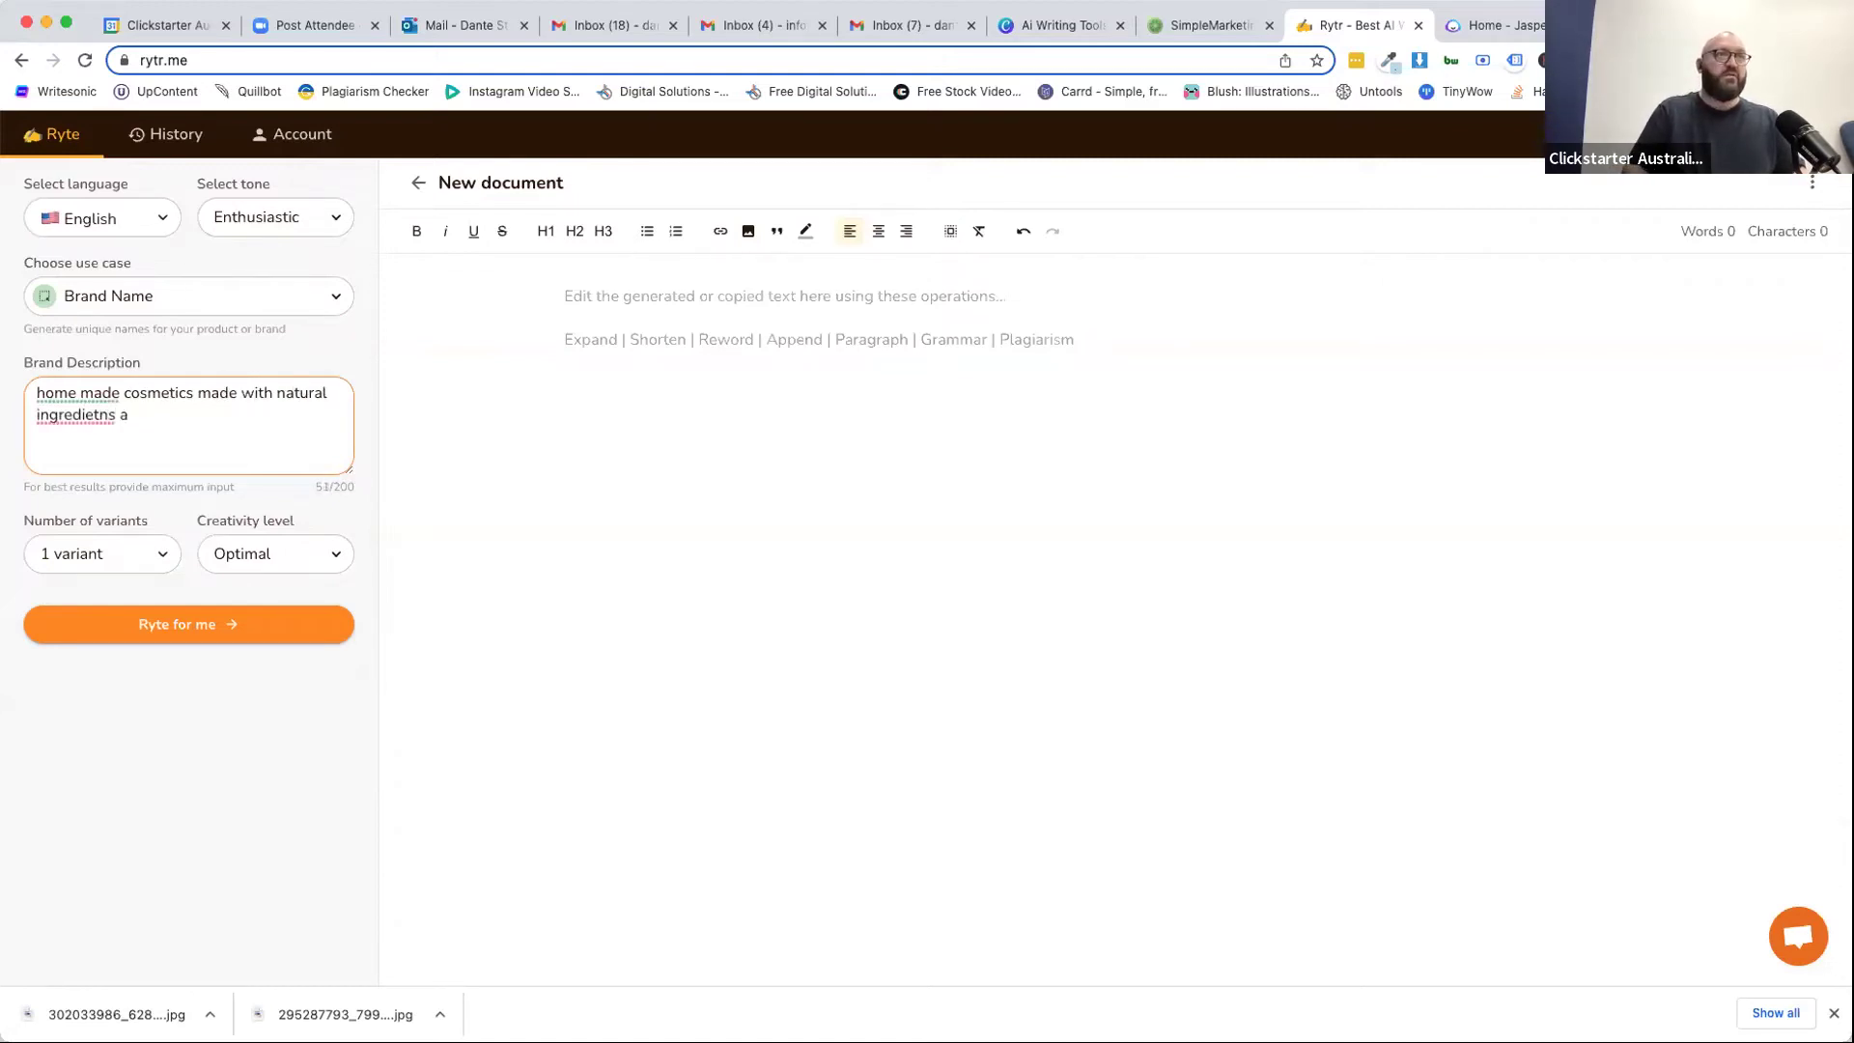
{"action": "key", "text": "BackSpace"}
{"action": "key", "text": "BackSpace"}
{"action": "key", "text": "BackSpace"}
{"action": "key", "text": "BackSpace"}
{"action": "key", "text": "BackSpace"}
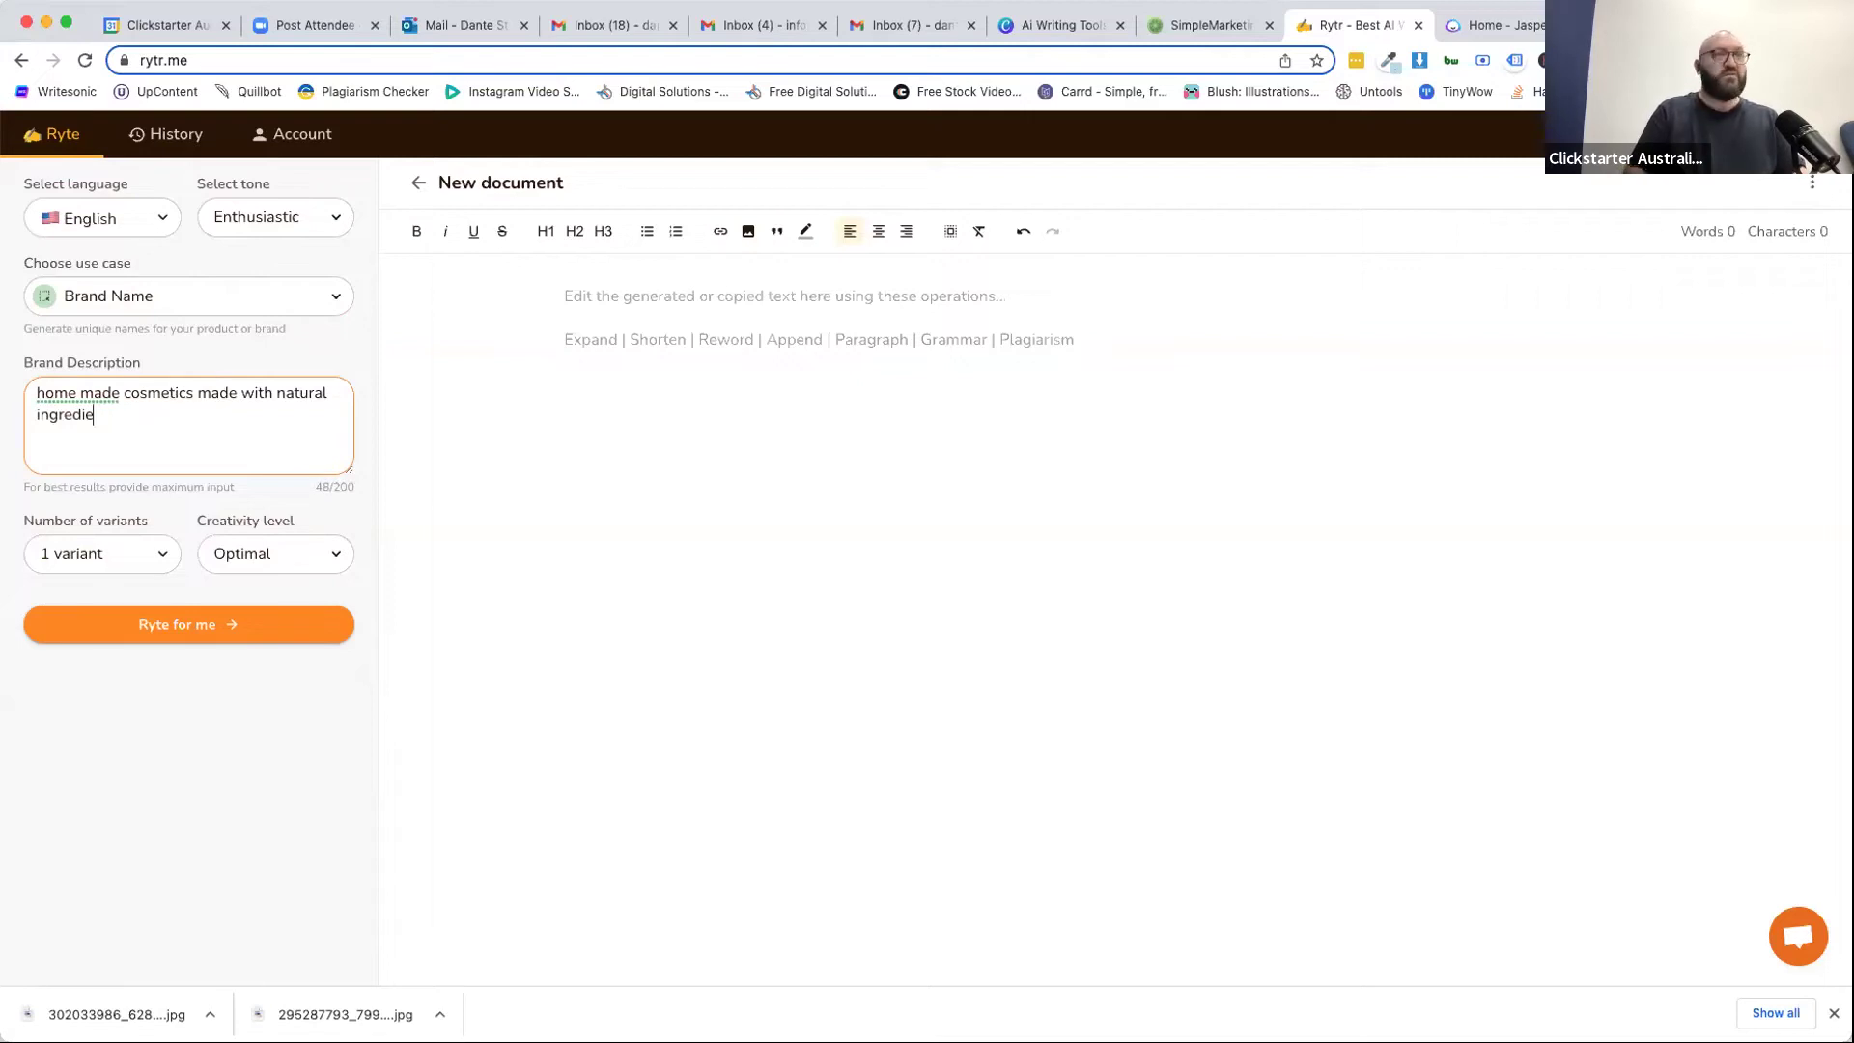
{"action": "type", "text": "nts and orga"}
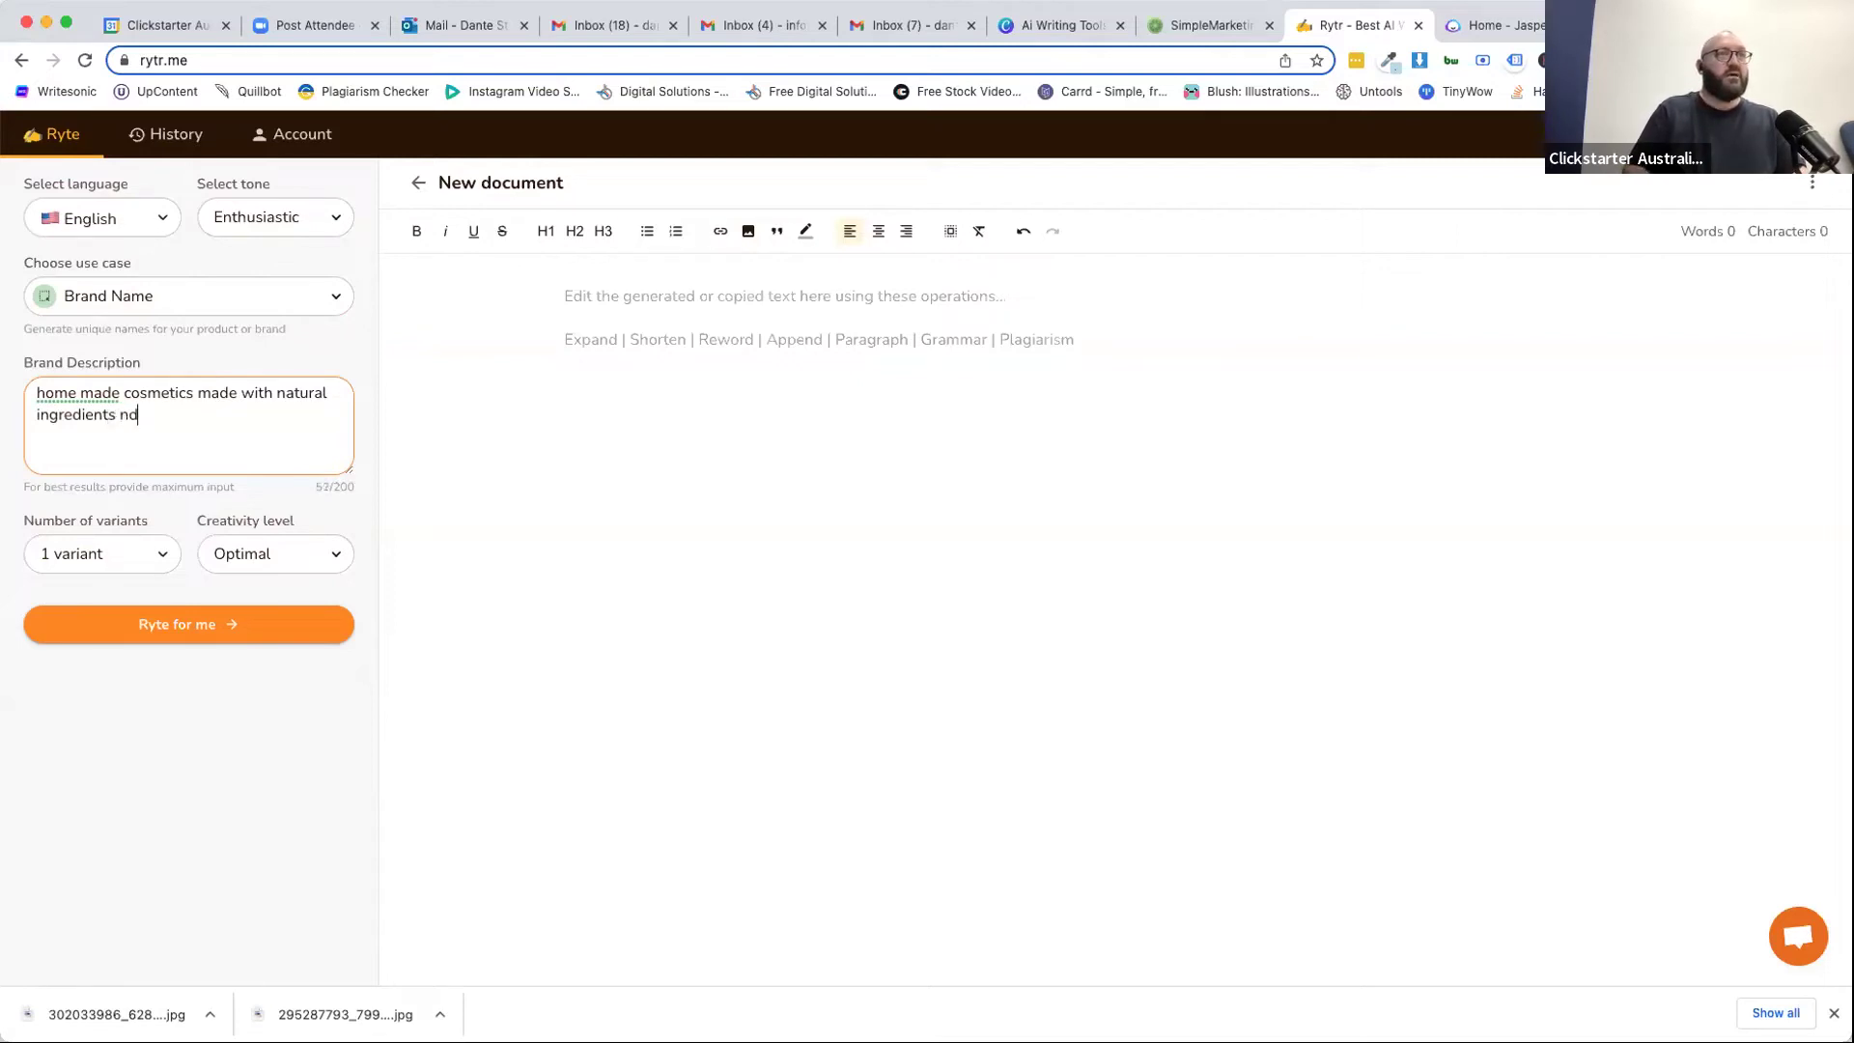
{"action": "type", "text": "ni"}
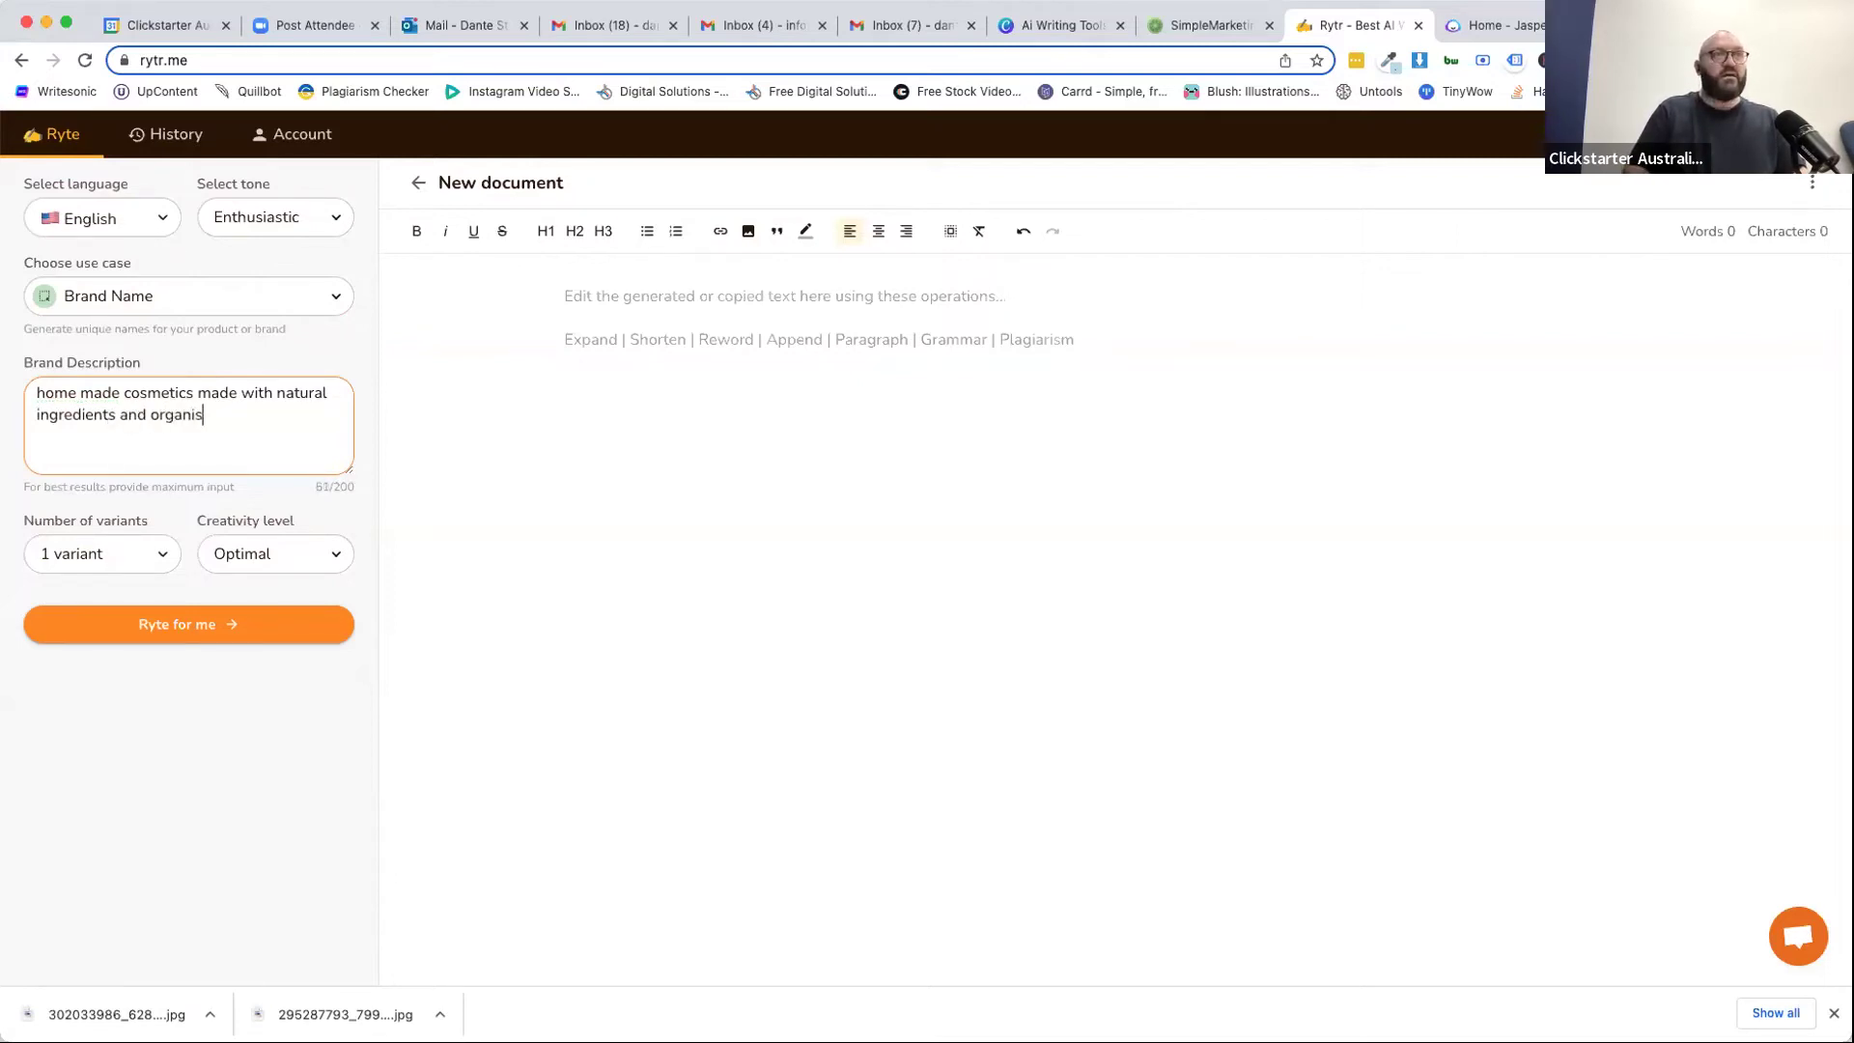
{"action": "type", "text": "c botanicals"}
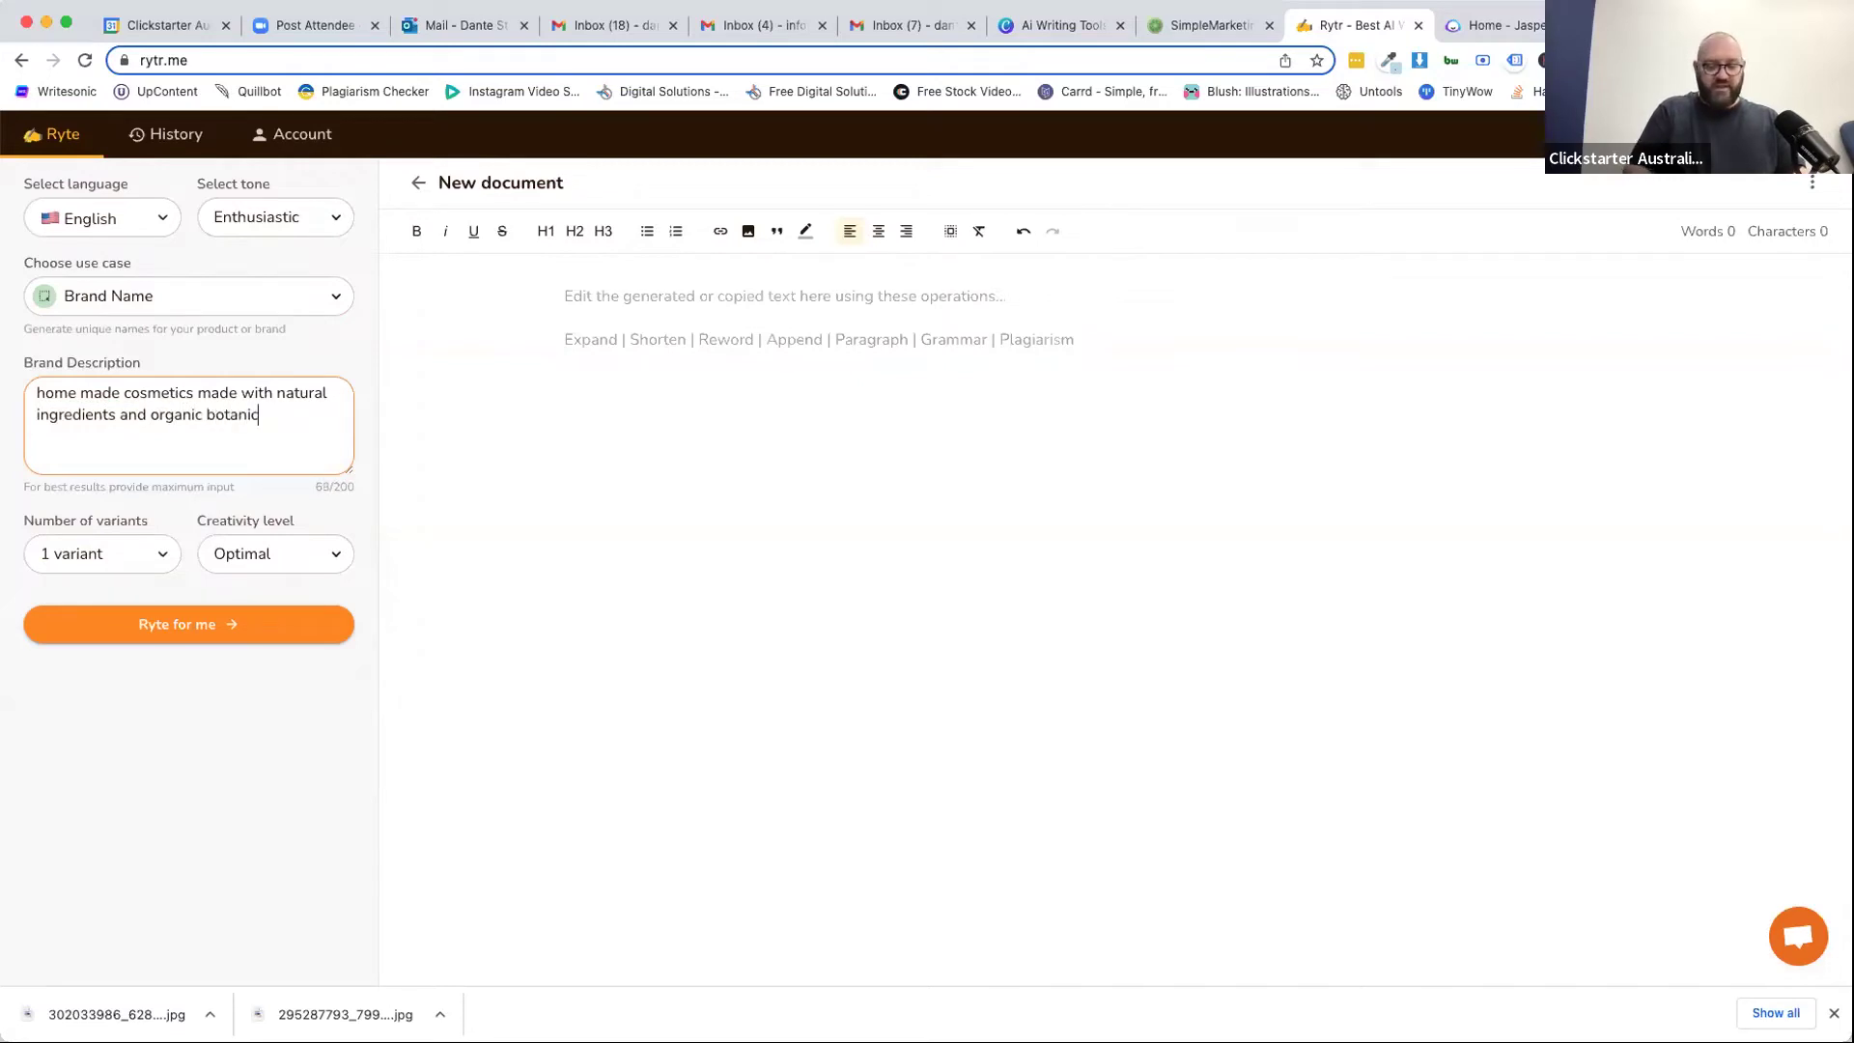
Set the number of variants to 3 and generate brand names from the cosmetics description.
{"action": "left_click", "coordinate": [129, 556]}
{"action": "left_click", "coordinate": [76, 666]}
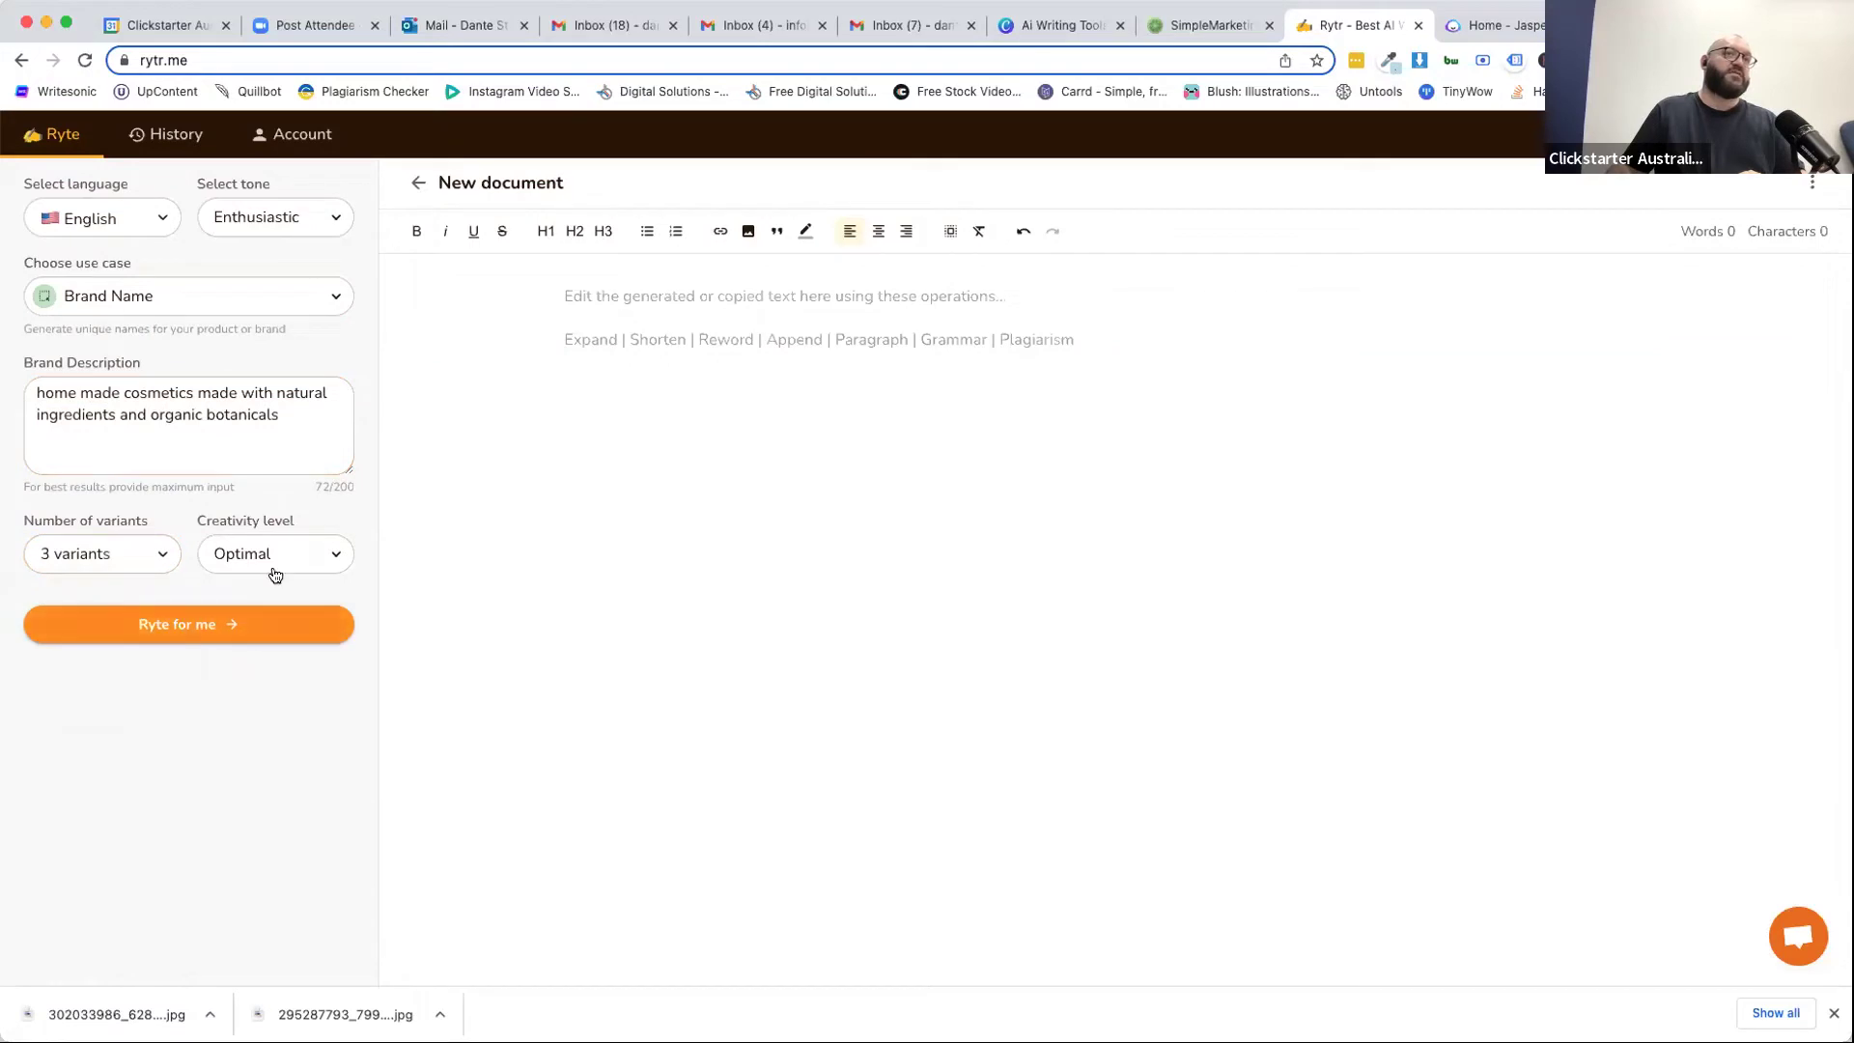
{"action": "left_click", "coordinate": [155, 634]}
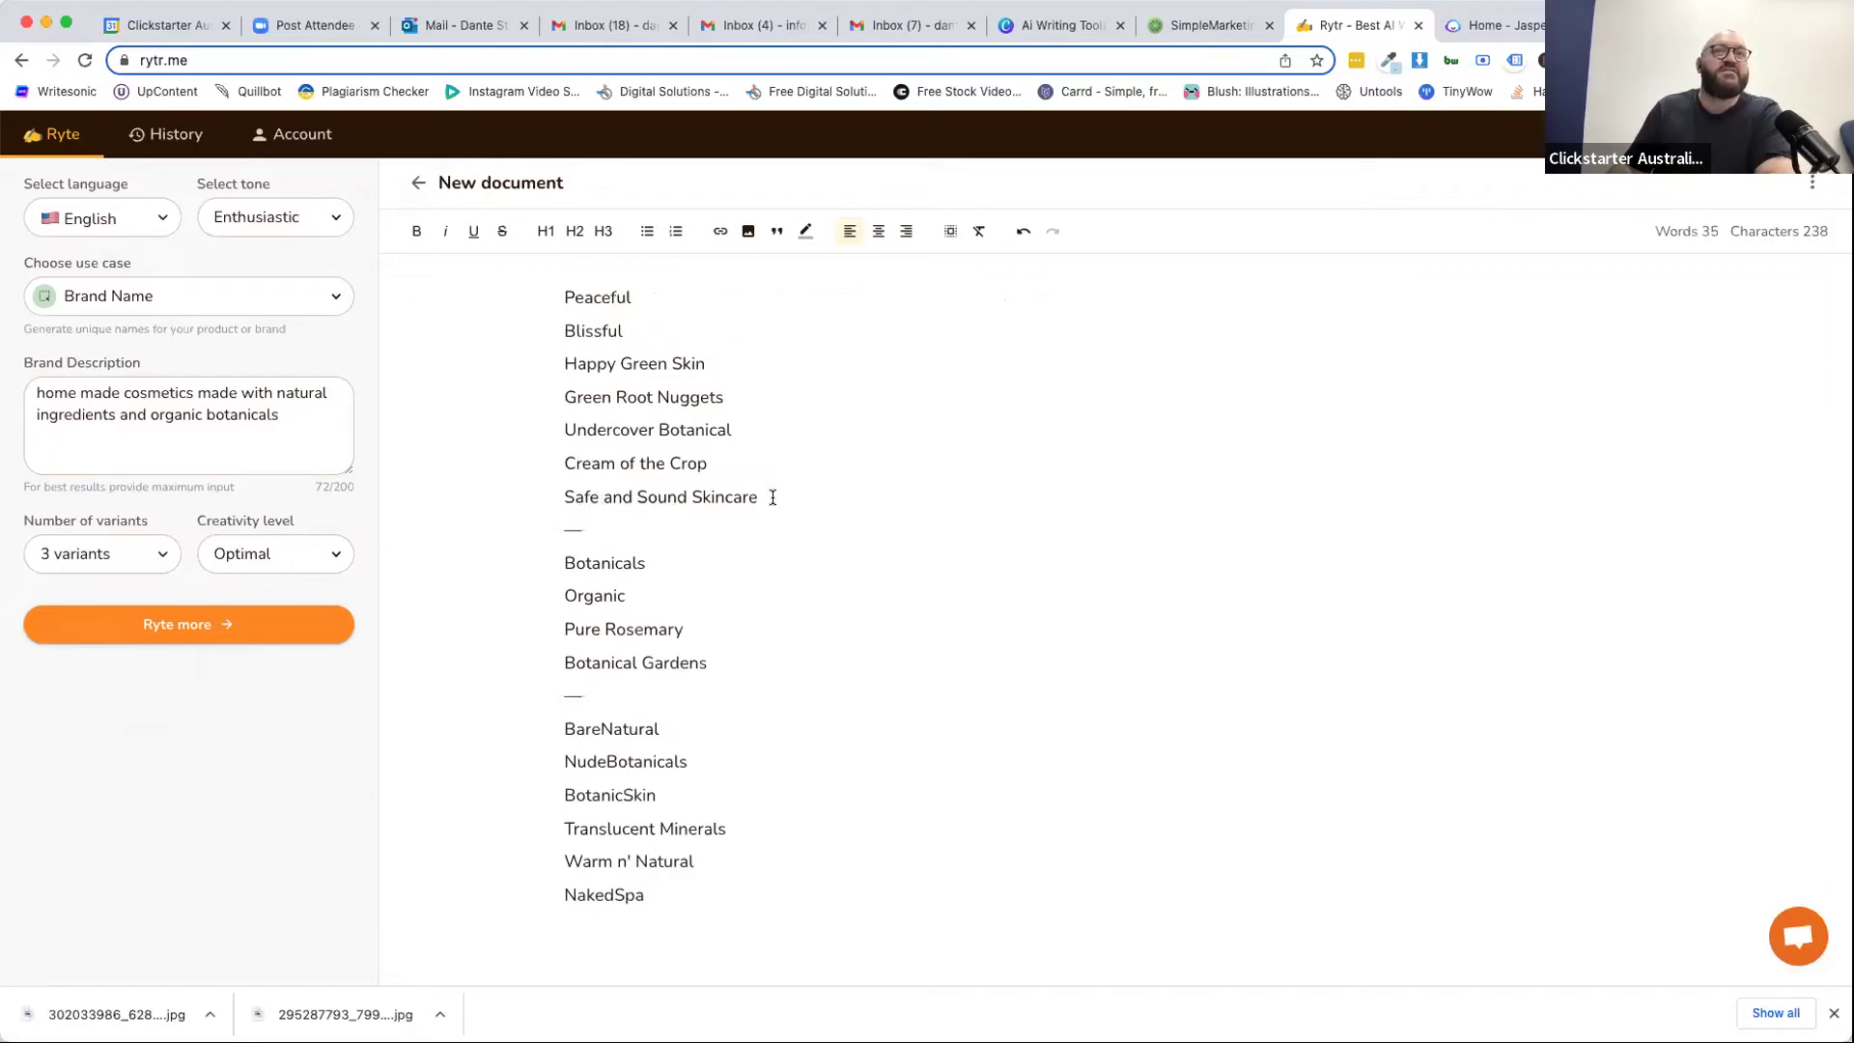
Review the generated brand names, highlighting Undercover Botanical and Pure Rosemary in the document.
{"action": "triple_click", "coordinate": [606, 430]}
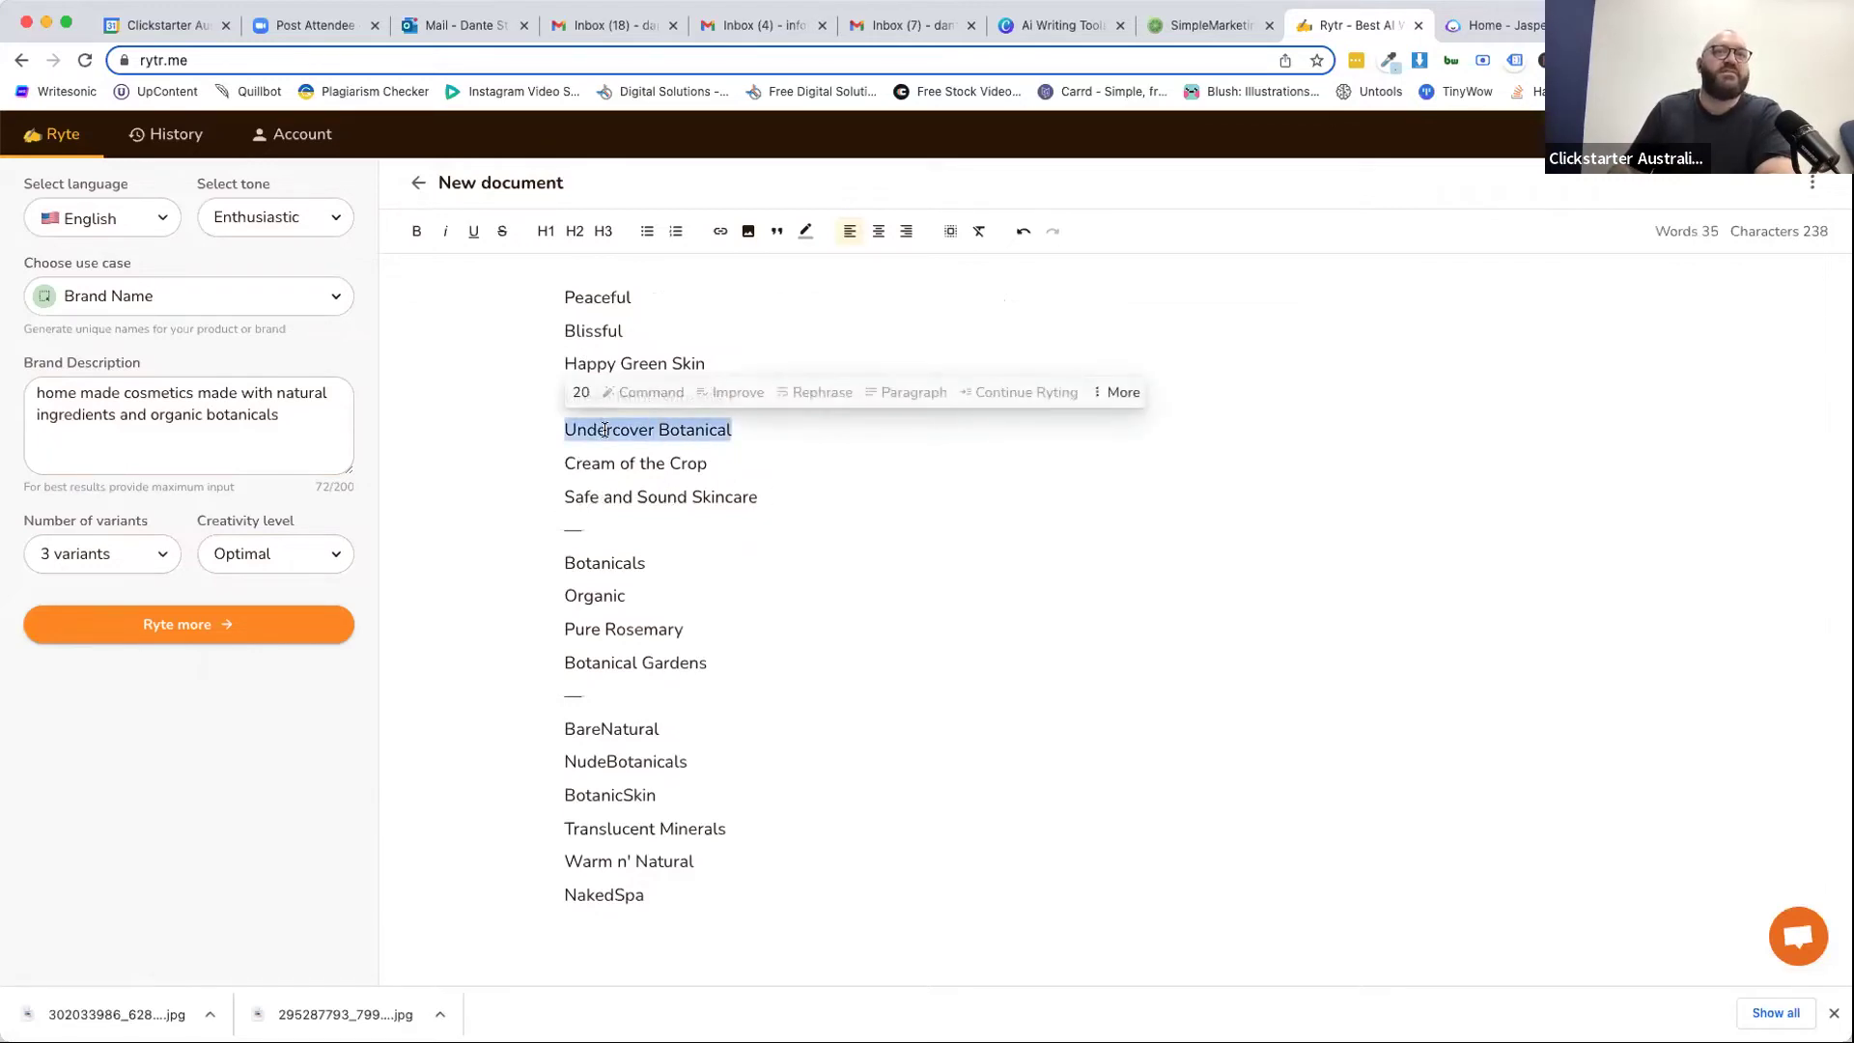
{"action": "left_click", "coordinate": [731, 662]}
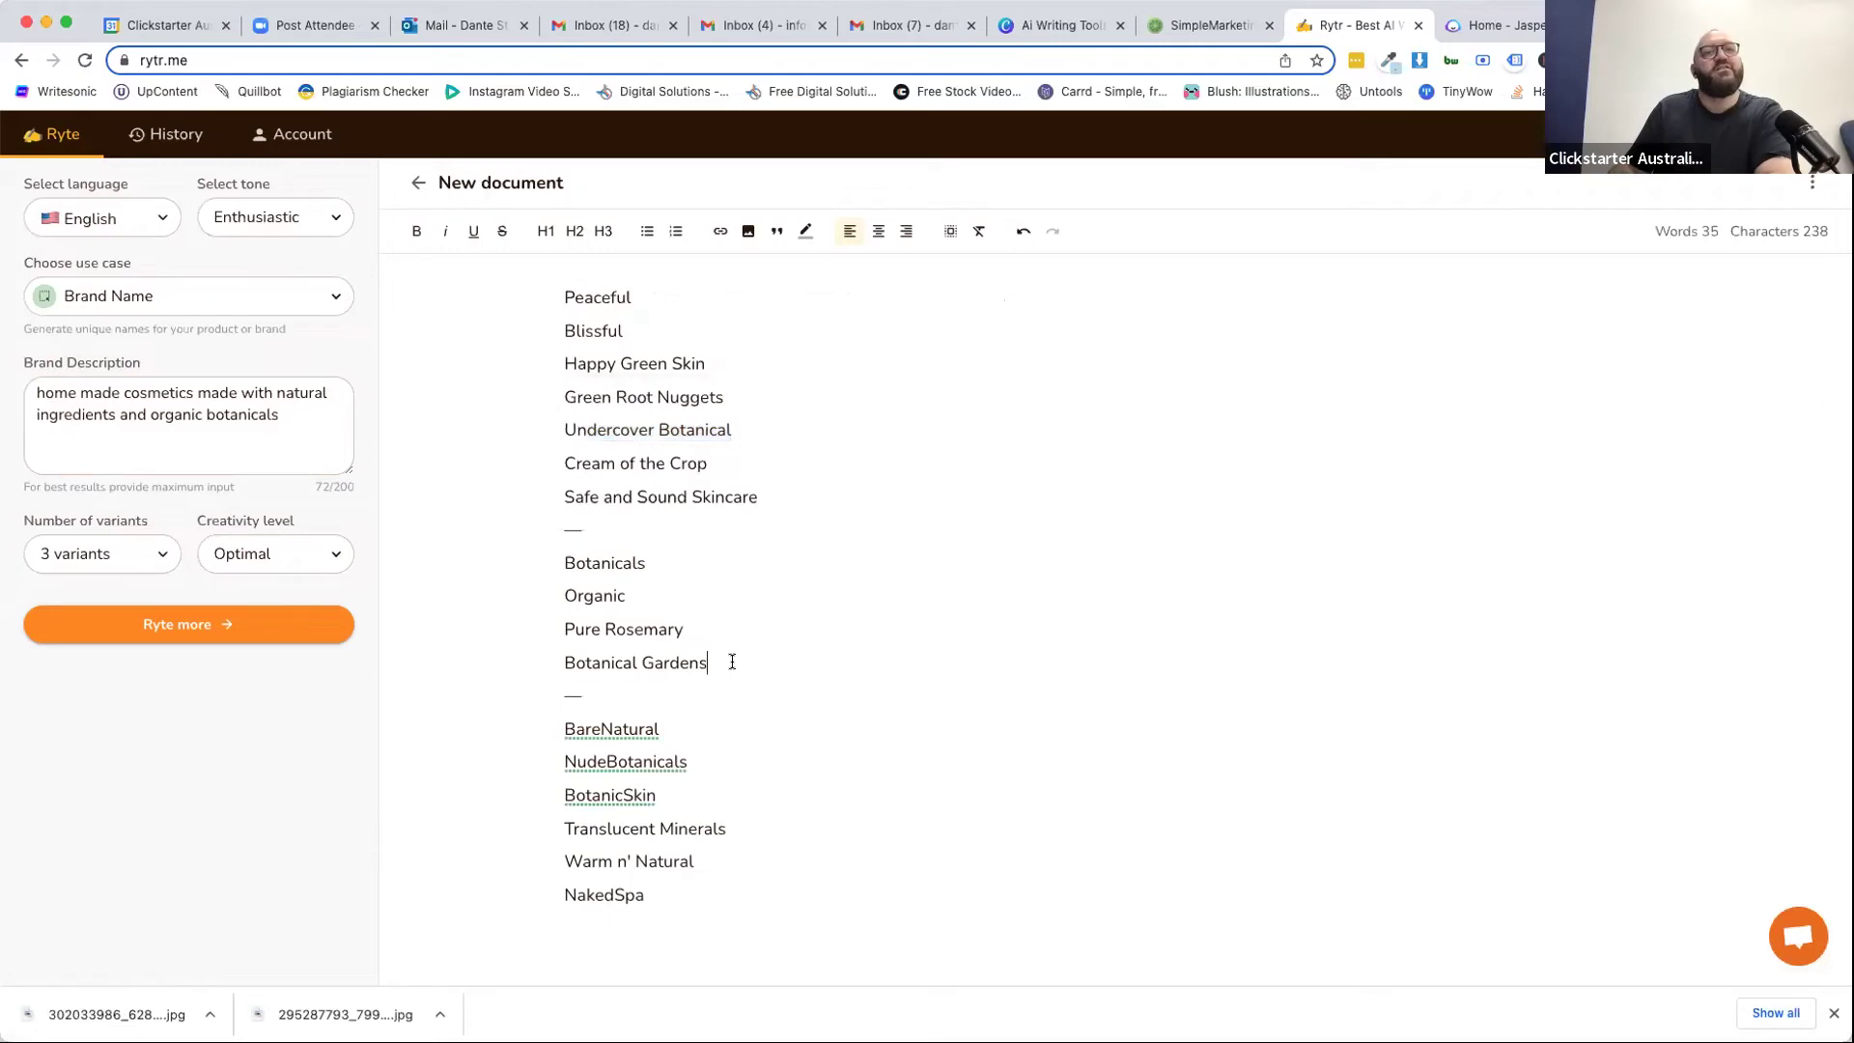
{"action": "triple_click", "coordinate": [577, 629]}
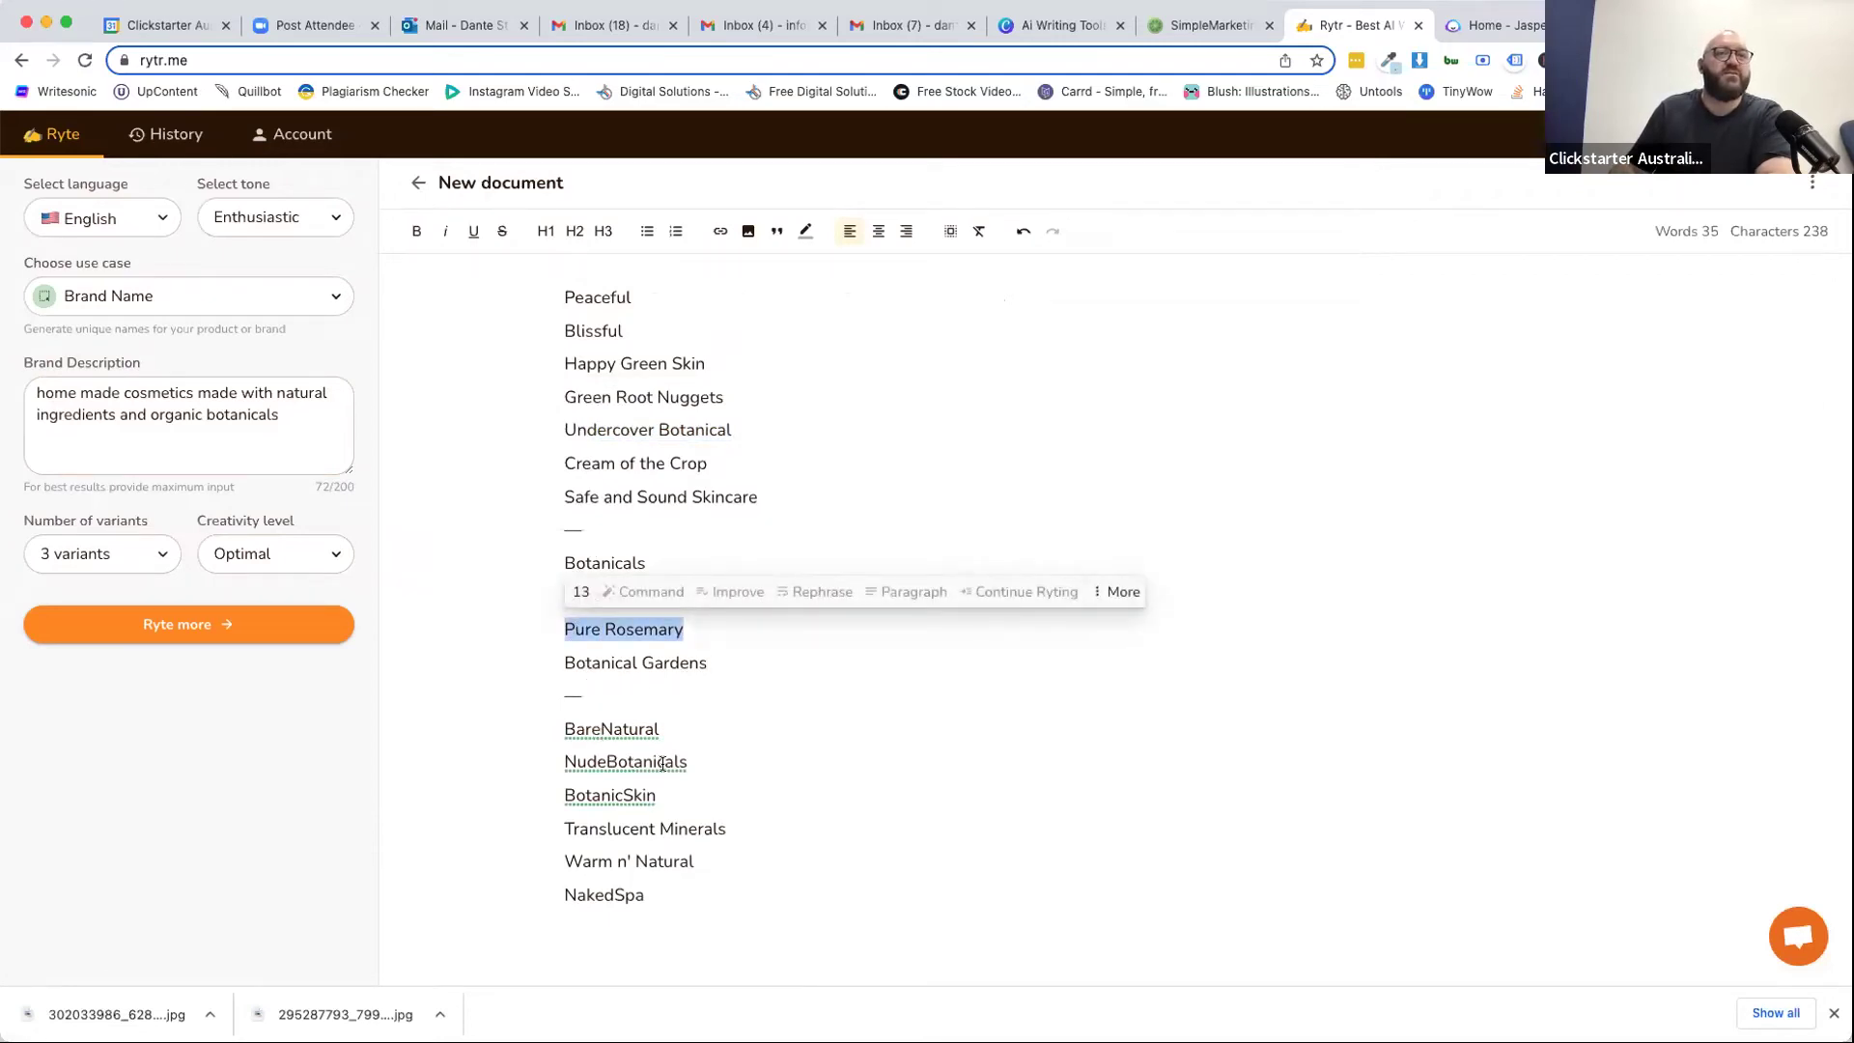
{"action": "left_click", "coordinate": [719, 867]}
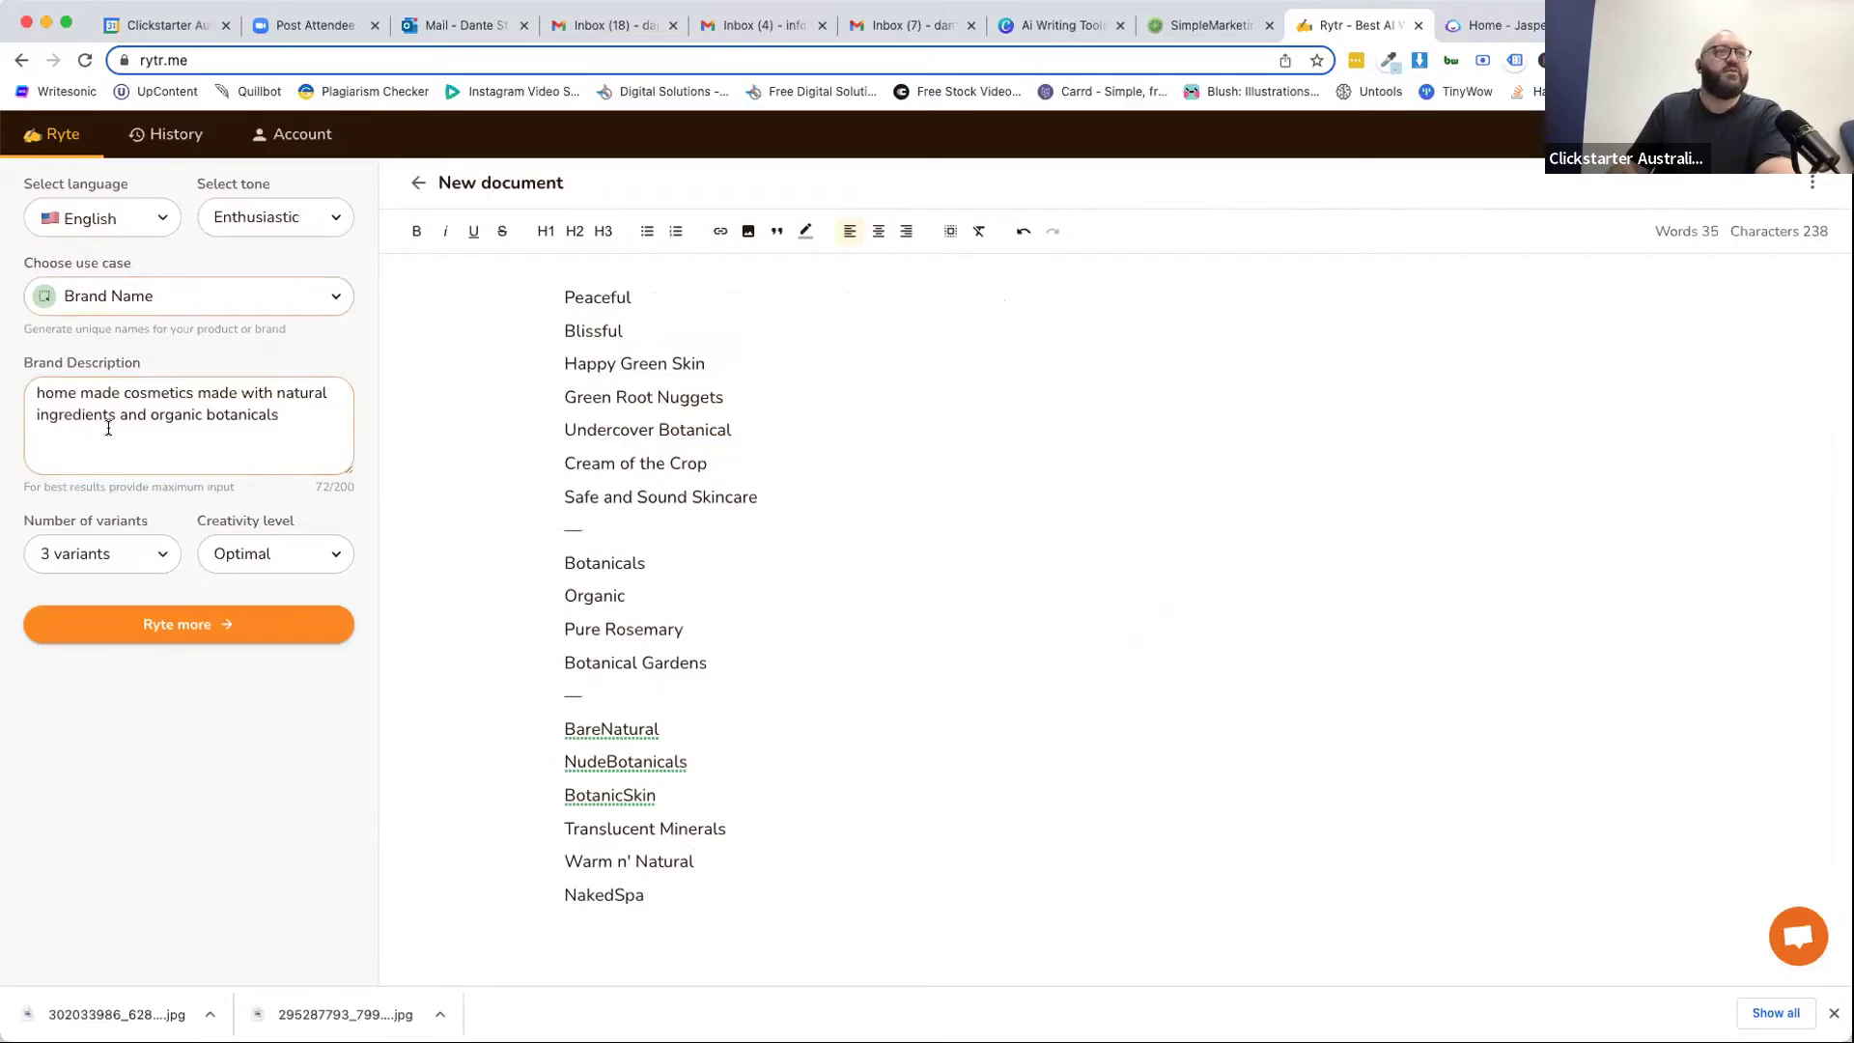
Replace the brand description with "NLP hynotherapy weight losss confidence find a partner".
{"action": "key", "text": "alt+shift+Left"}
{"action": "key", "text": "super+a"}
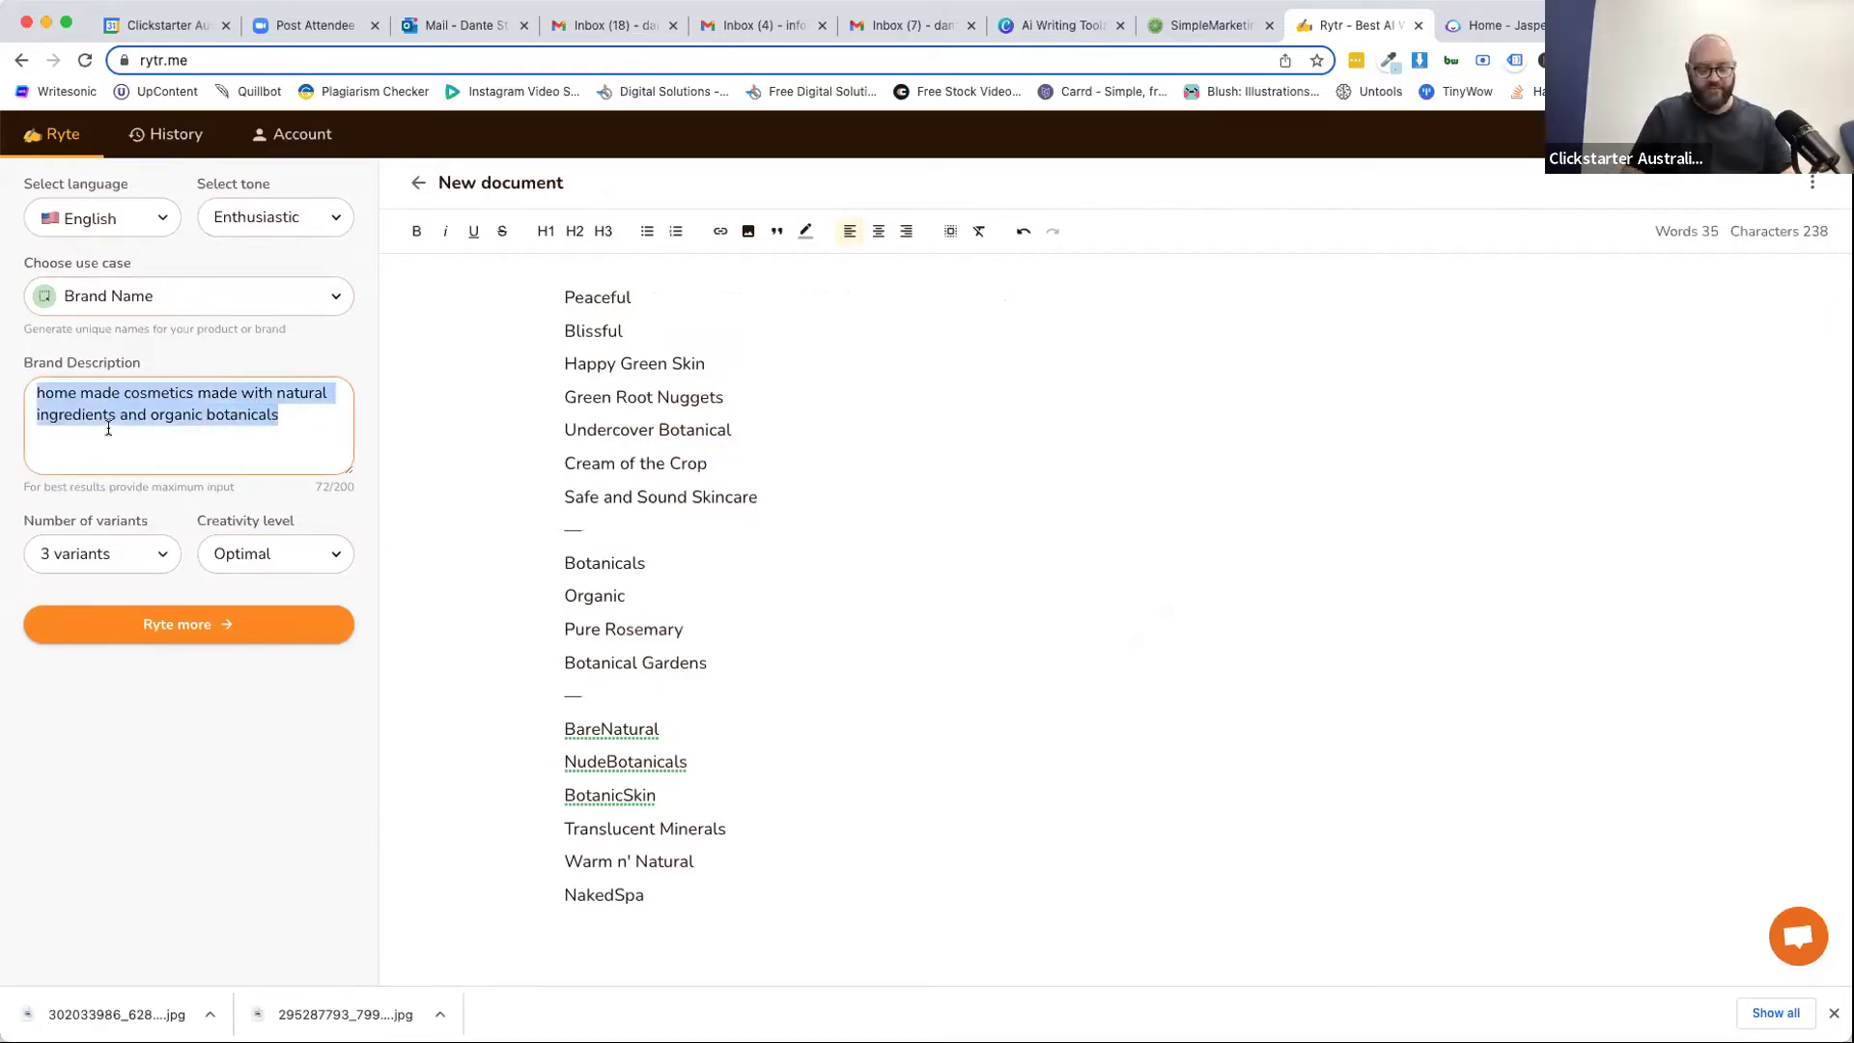
{"action": "type", "text": "NLP"}
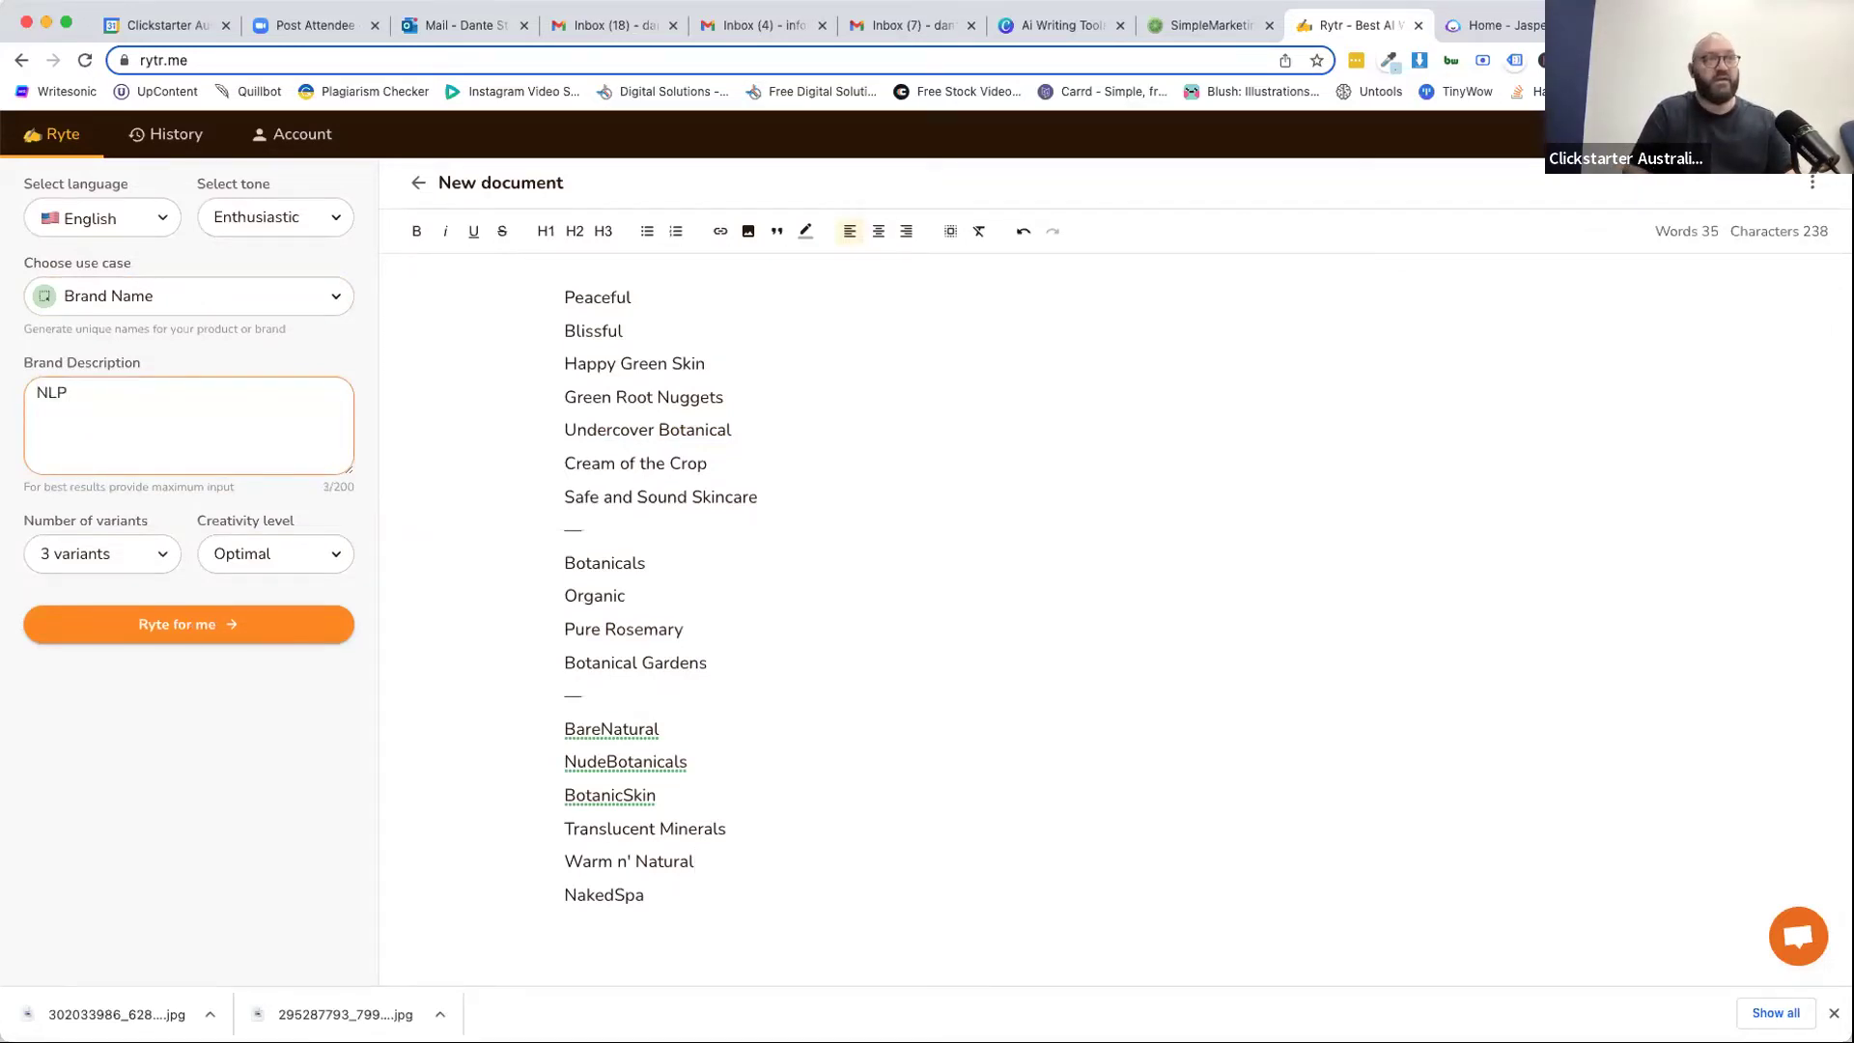
{"action": "type", "text": " hyno"}
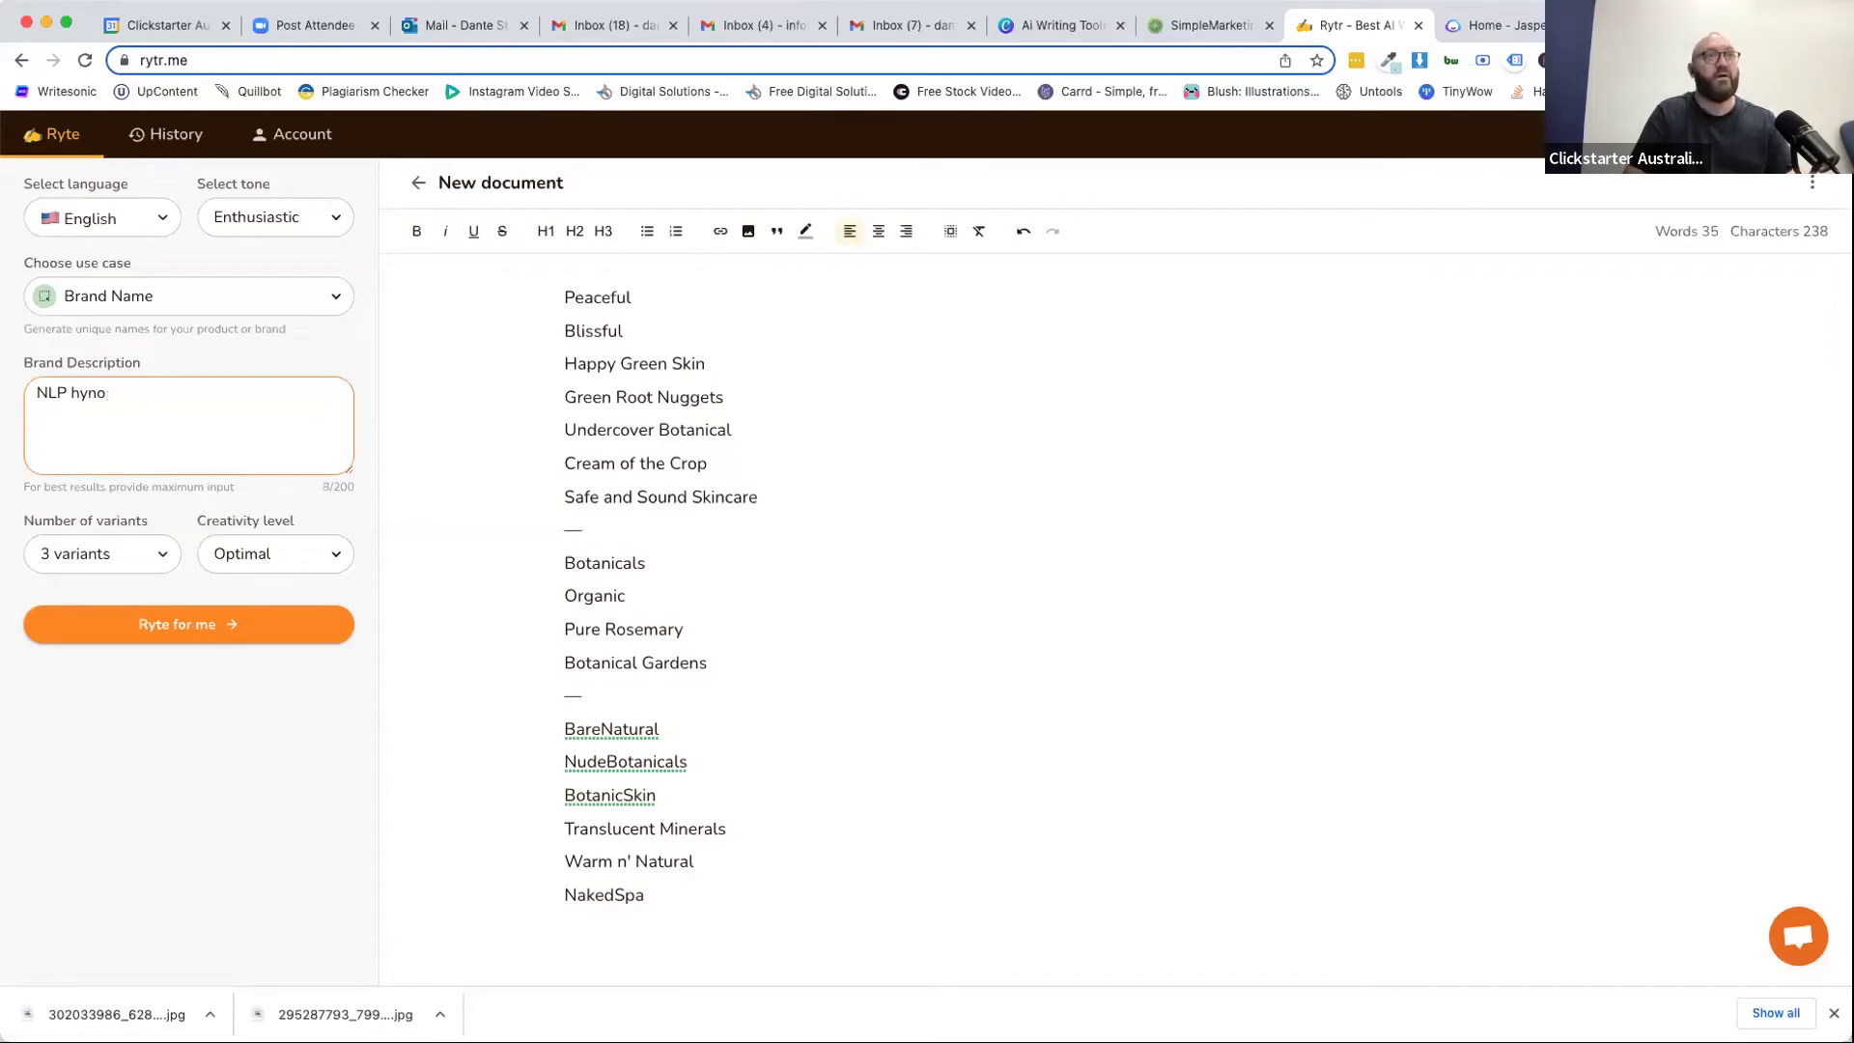
{"action": "type", "text": "ptherpy"}
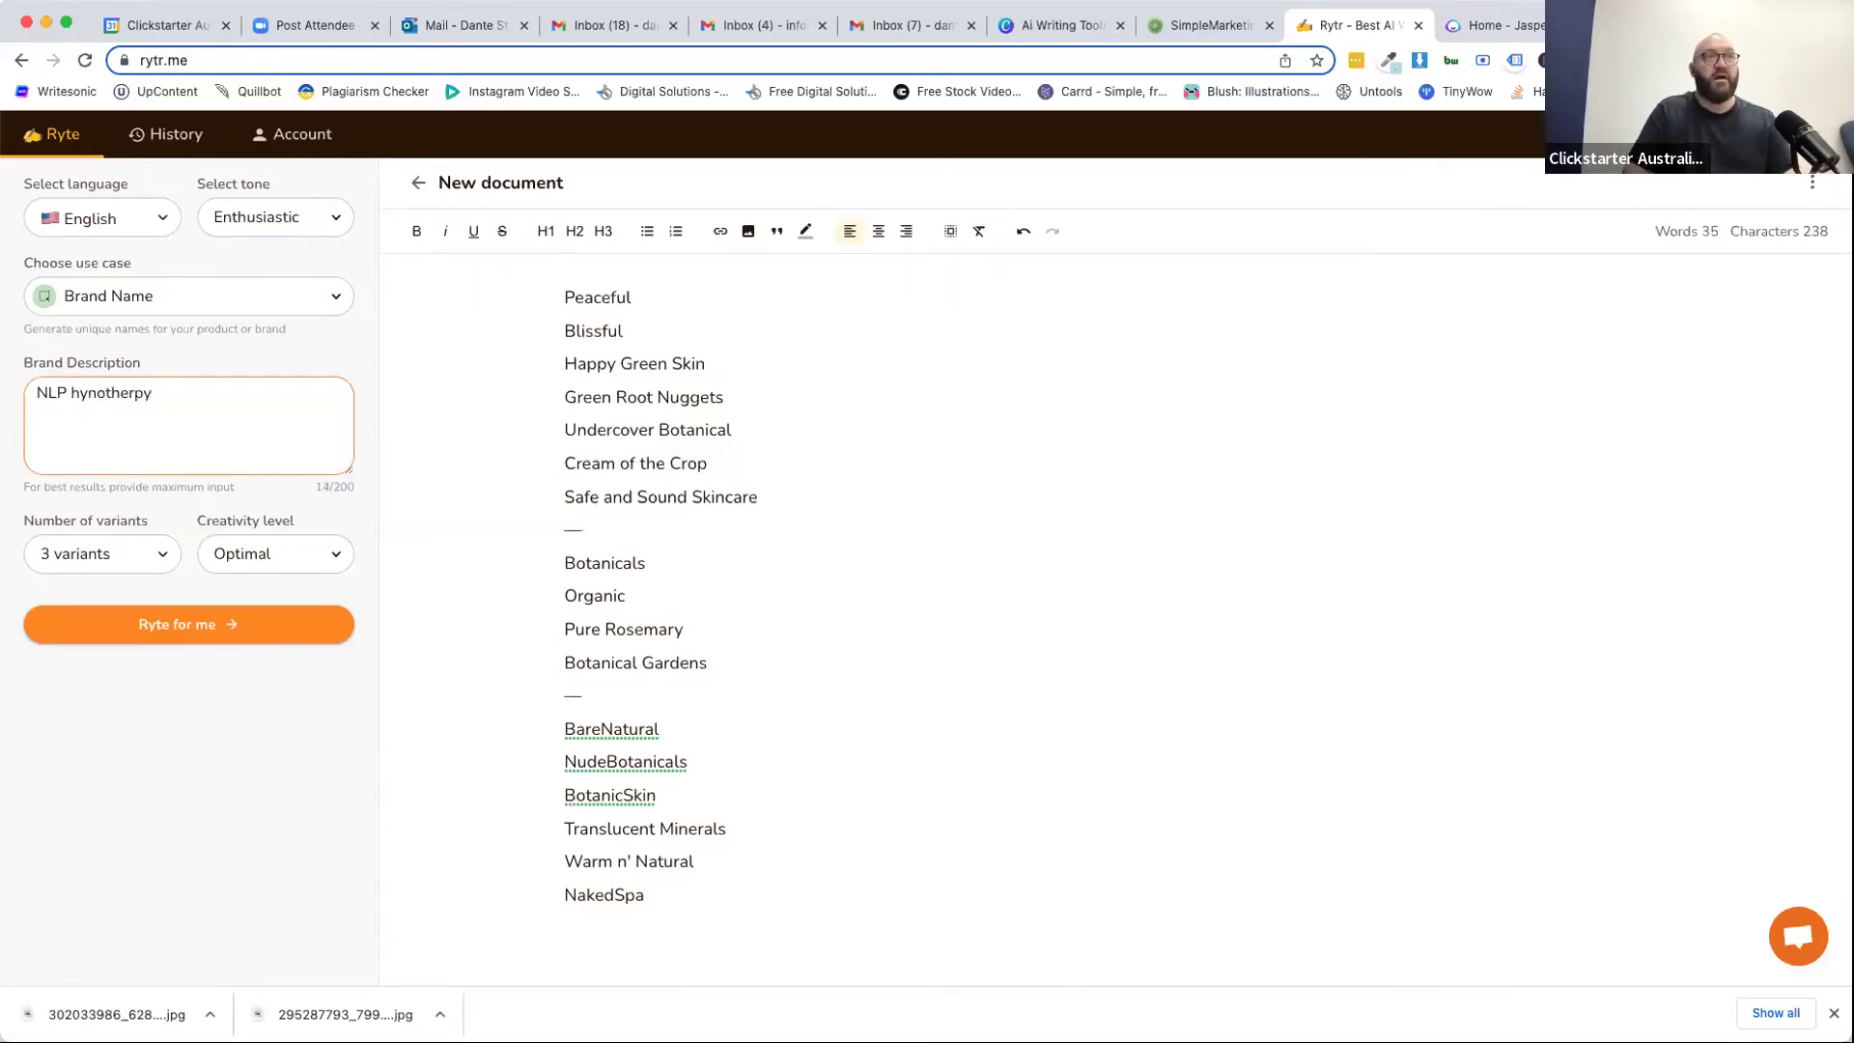
{"action": "key", "text": "BackSpace"}
{"action": "key", "text": "BackSpace"}
{"action": "type", "text": "apy wiegh"}
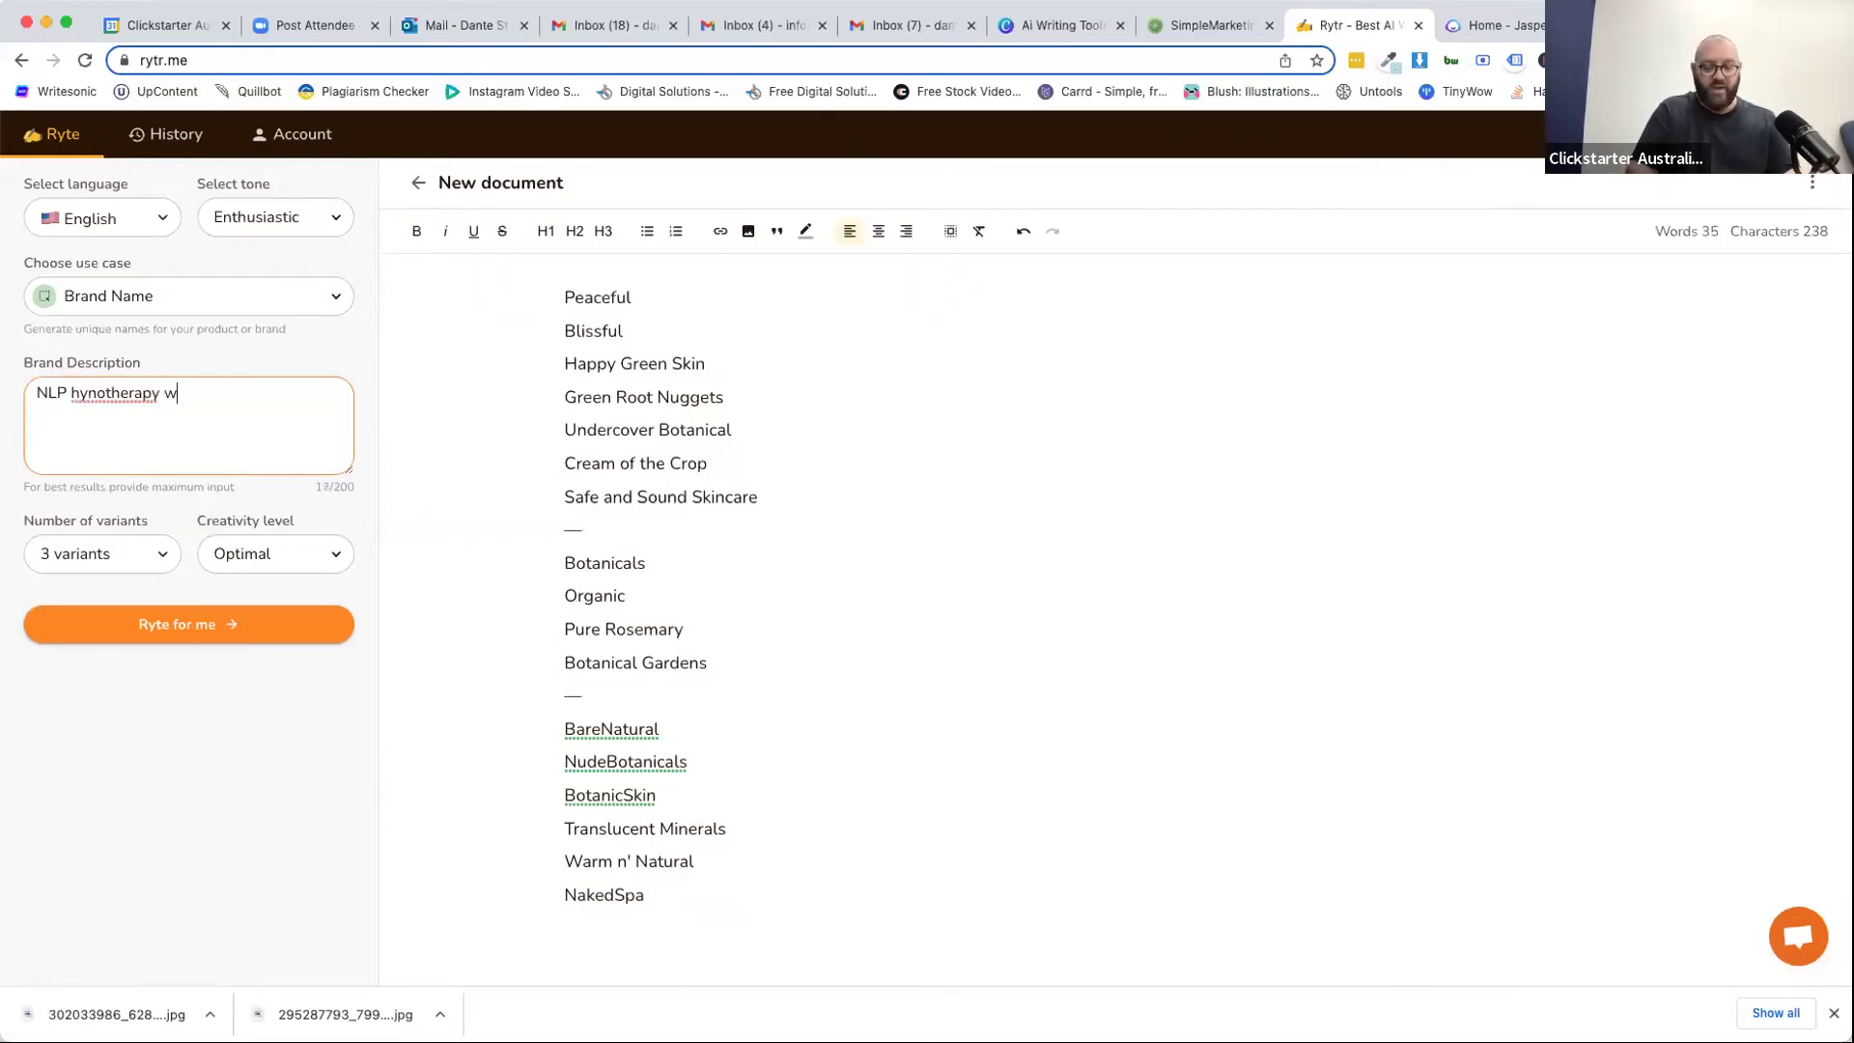
{"action": "key", "text": "BackSpace"}
{"action": "key", "text": "BackSpace"}
{"action": "key", "text": "BackSpace"}
{"action": "type", "text": "eightloss"}
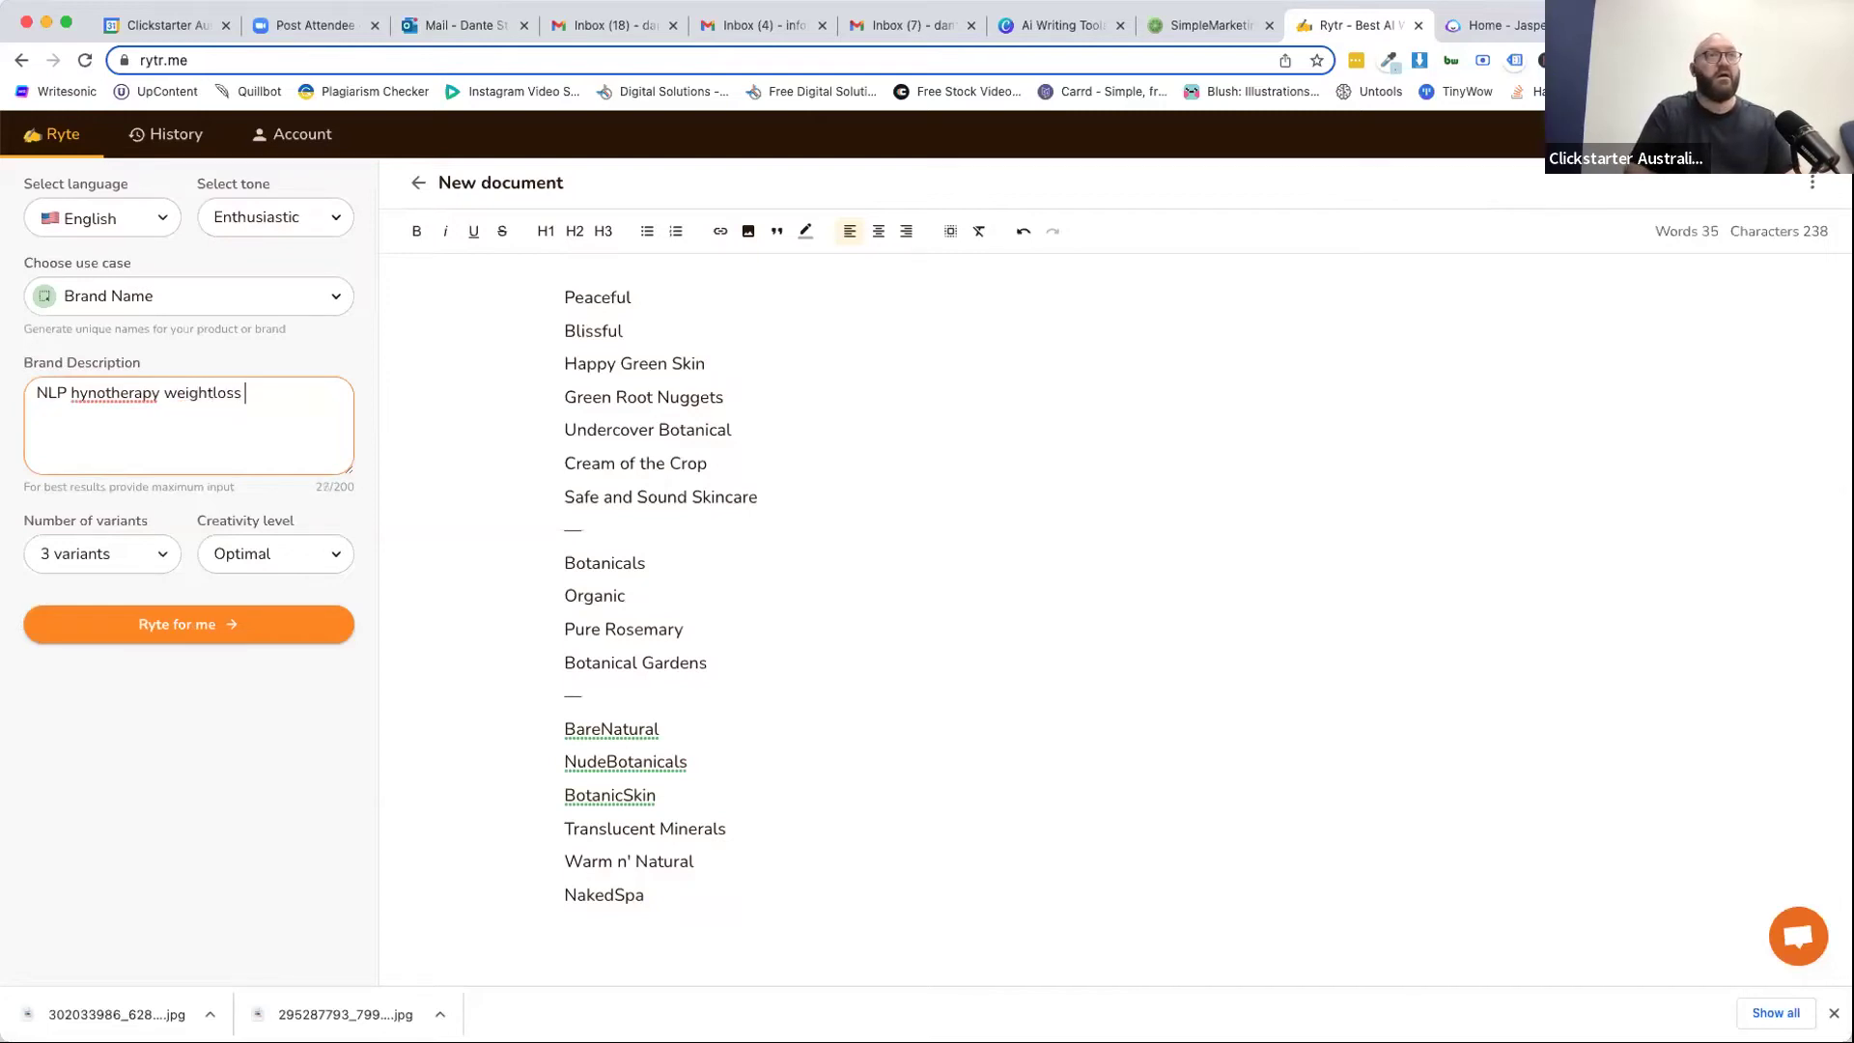
{"action": "key", "text": "BackSpace"}
{"action": "key", "text": "BackSpace"}
{"action": "key", "text": "BackSpace"}
{"action": "key", "text": "BackSpace"}
{"action": "key", "text": "BackSpace"}
{"action": "type", "text": "l"}
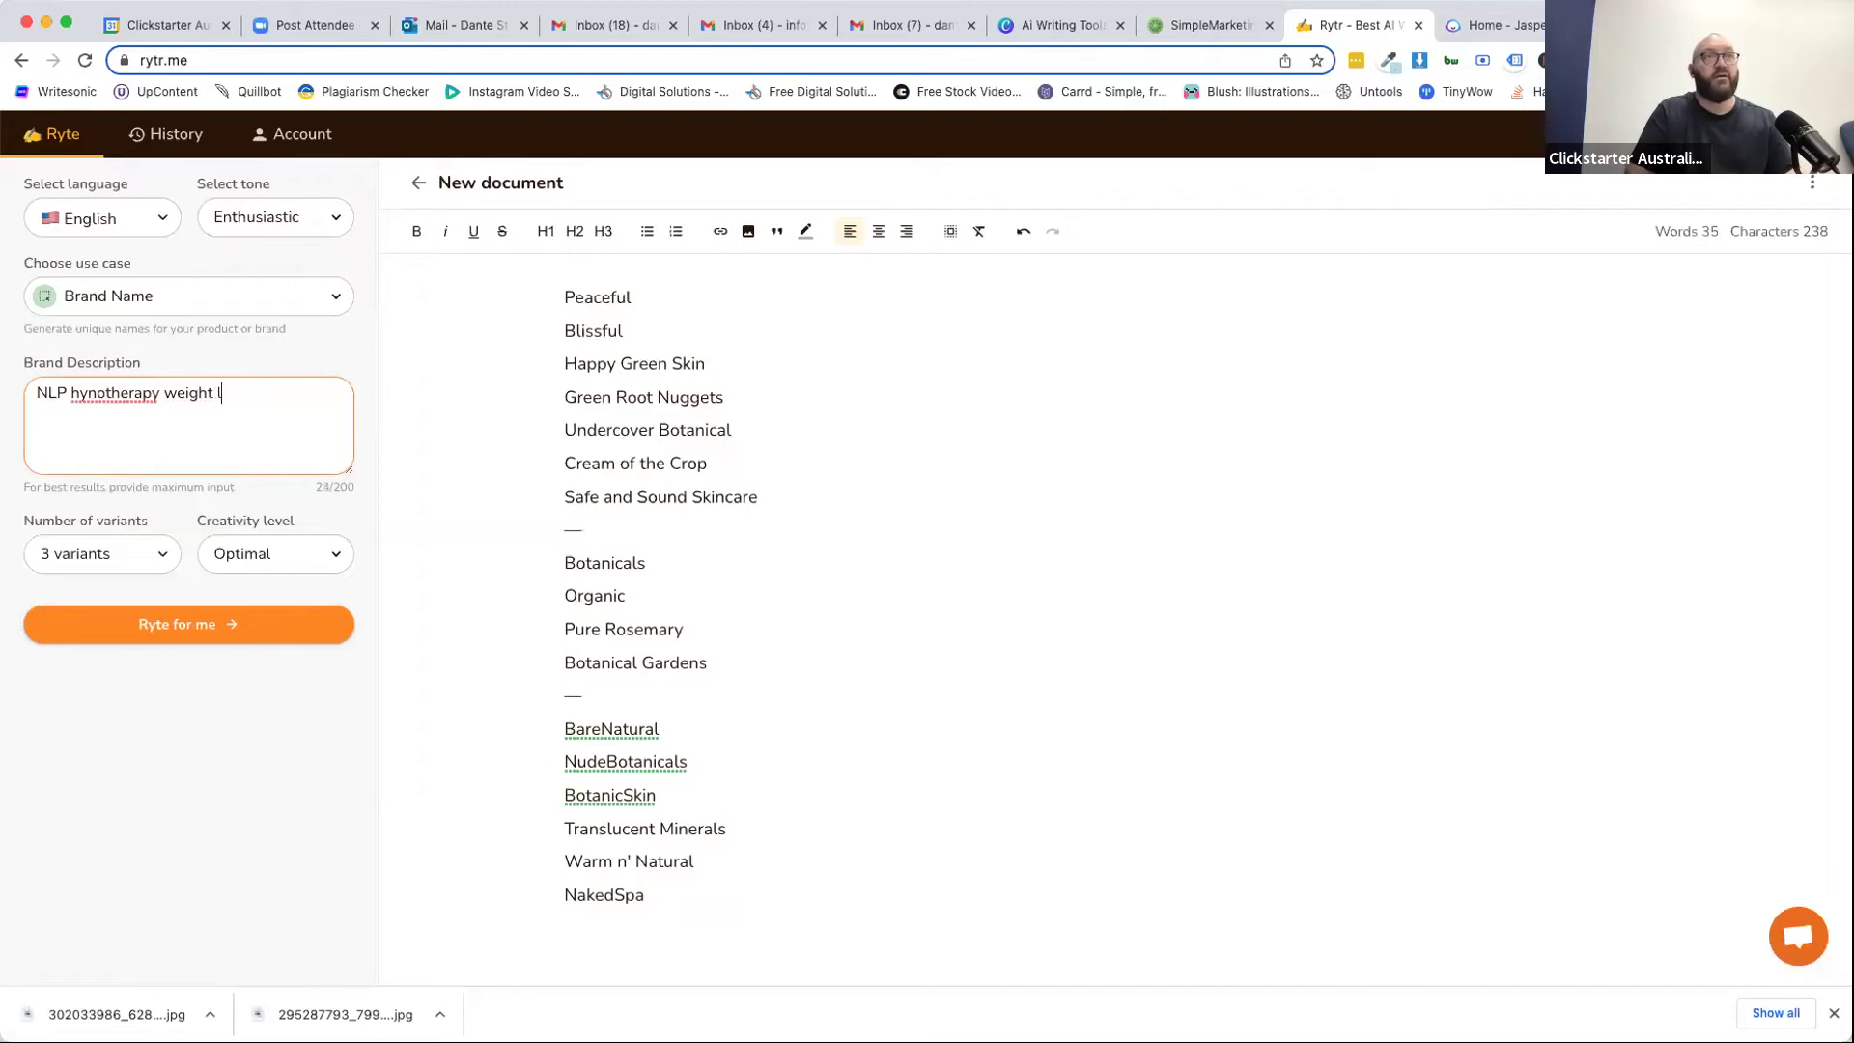
{"action": "type", "text": "osss confidence"}
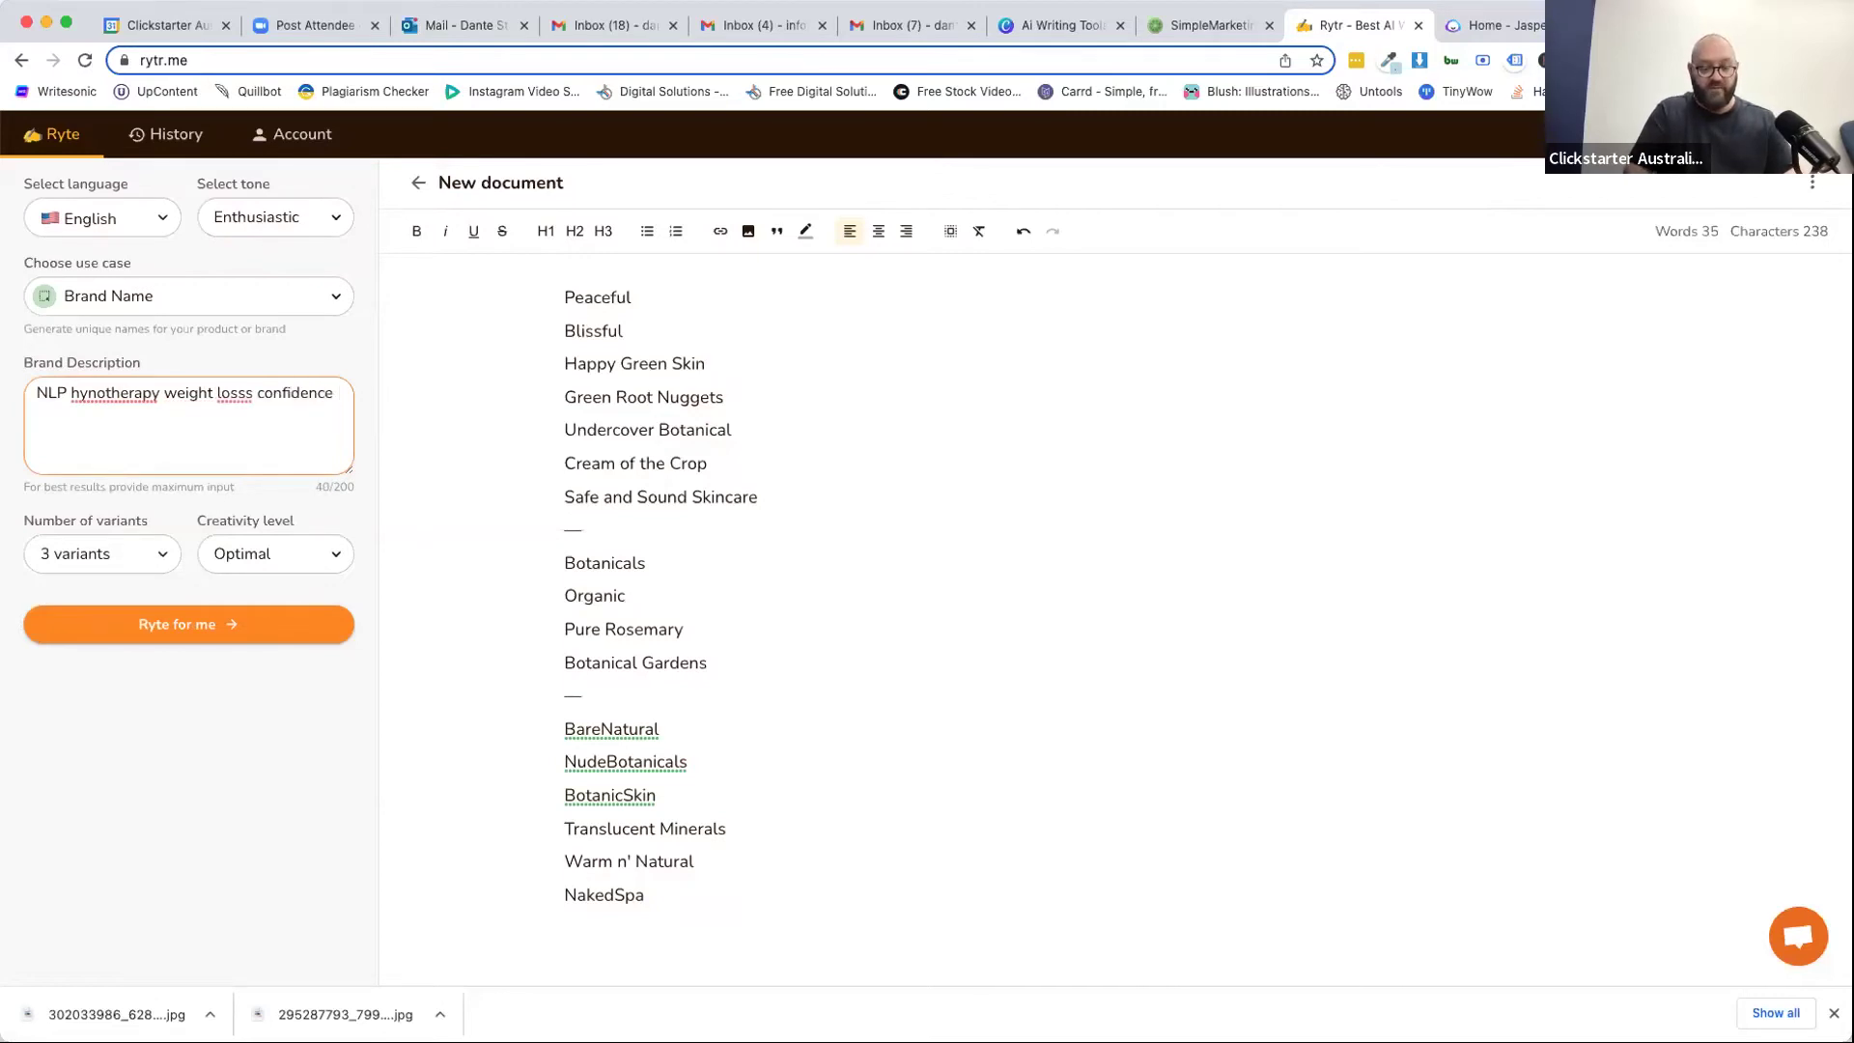
{"action": "type", "text": " find a partner"}
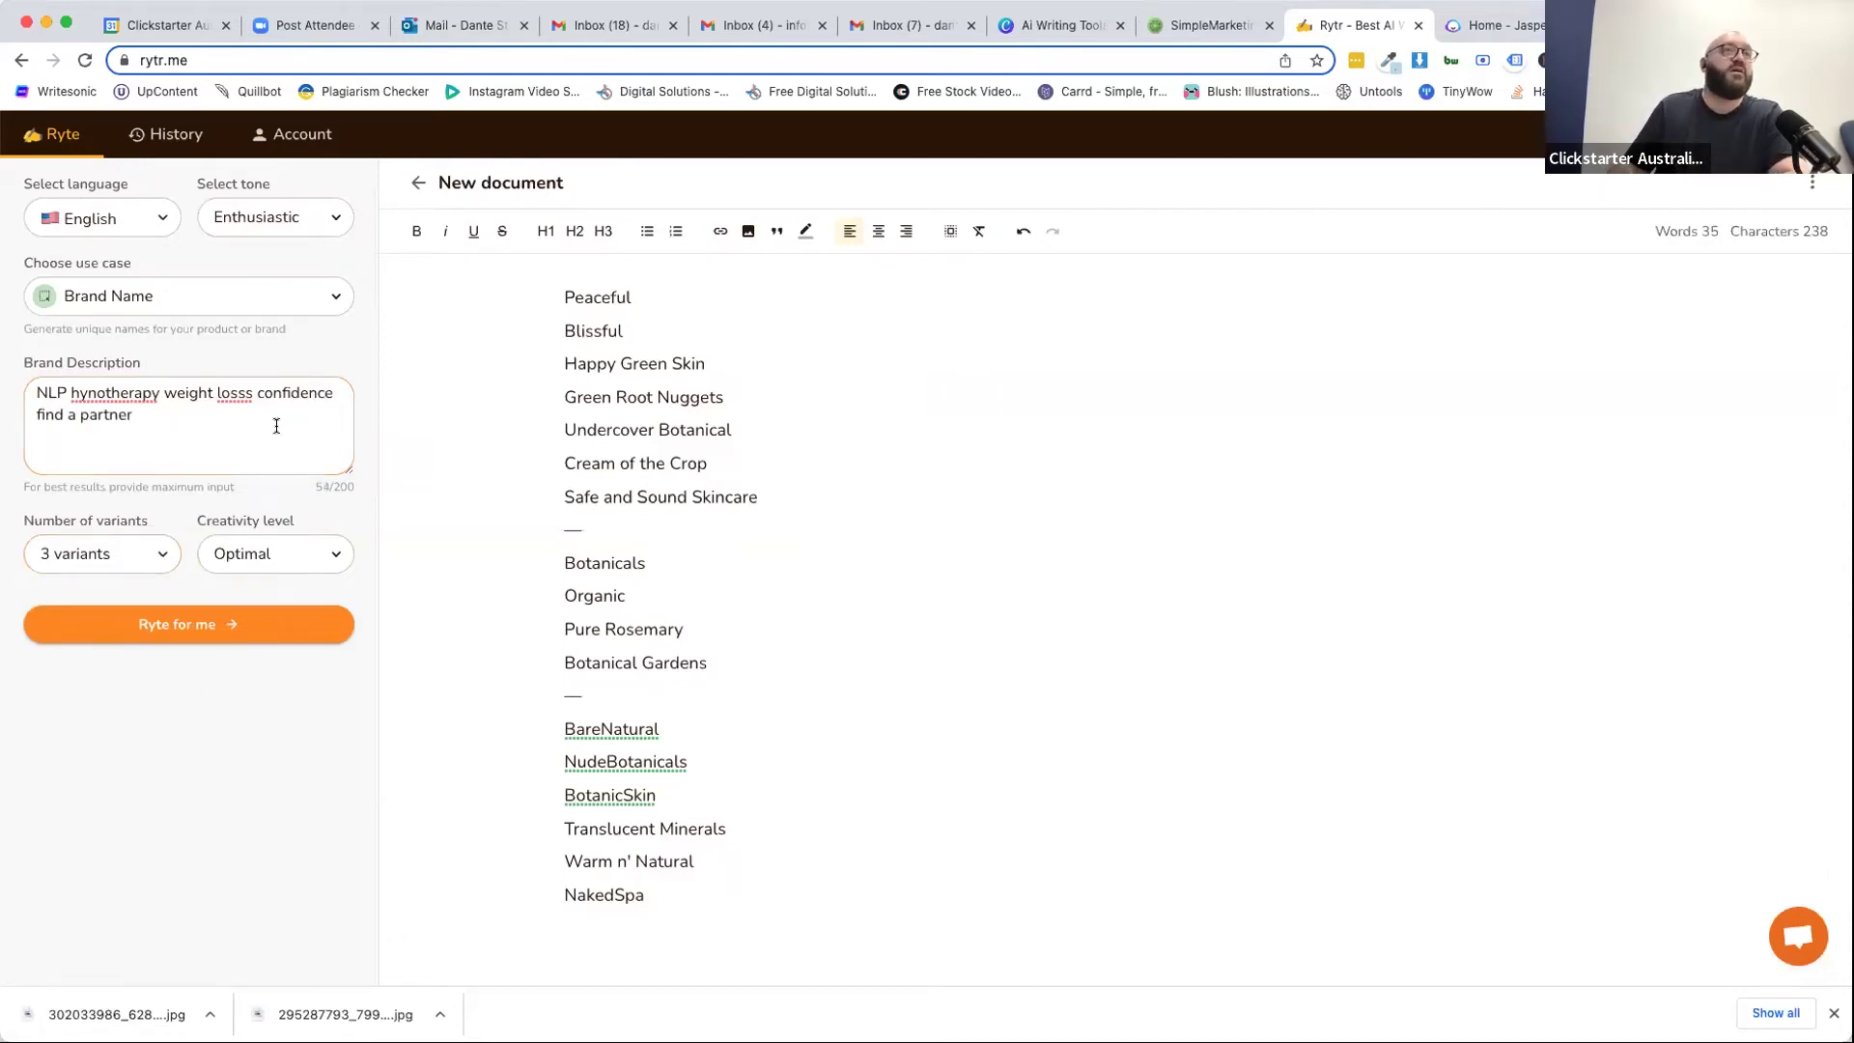
Look through the available writing tones for the new brand description.
{"action": "left_click", "coordinate": [260, 223]}
{"action": "scroll", "coordinate": [257, 439], "scroll_direction": "down", "scroll_amount": 3}
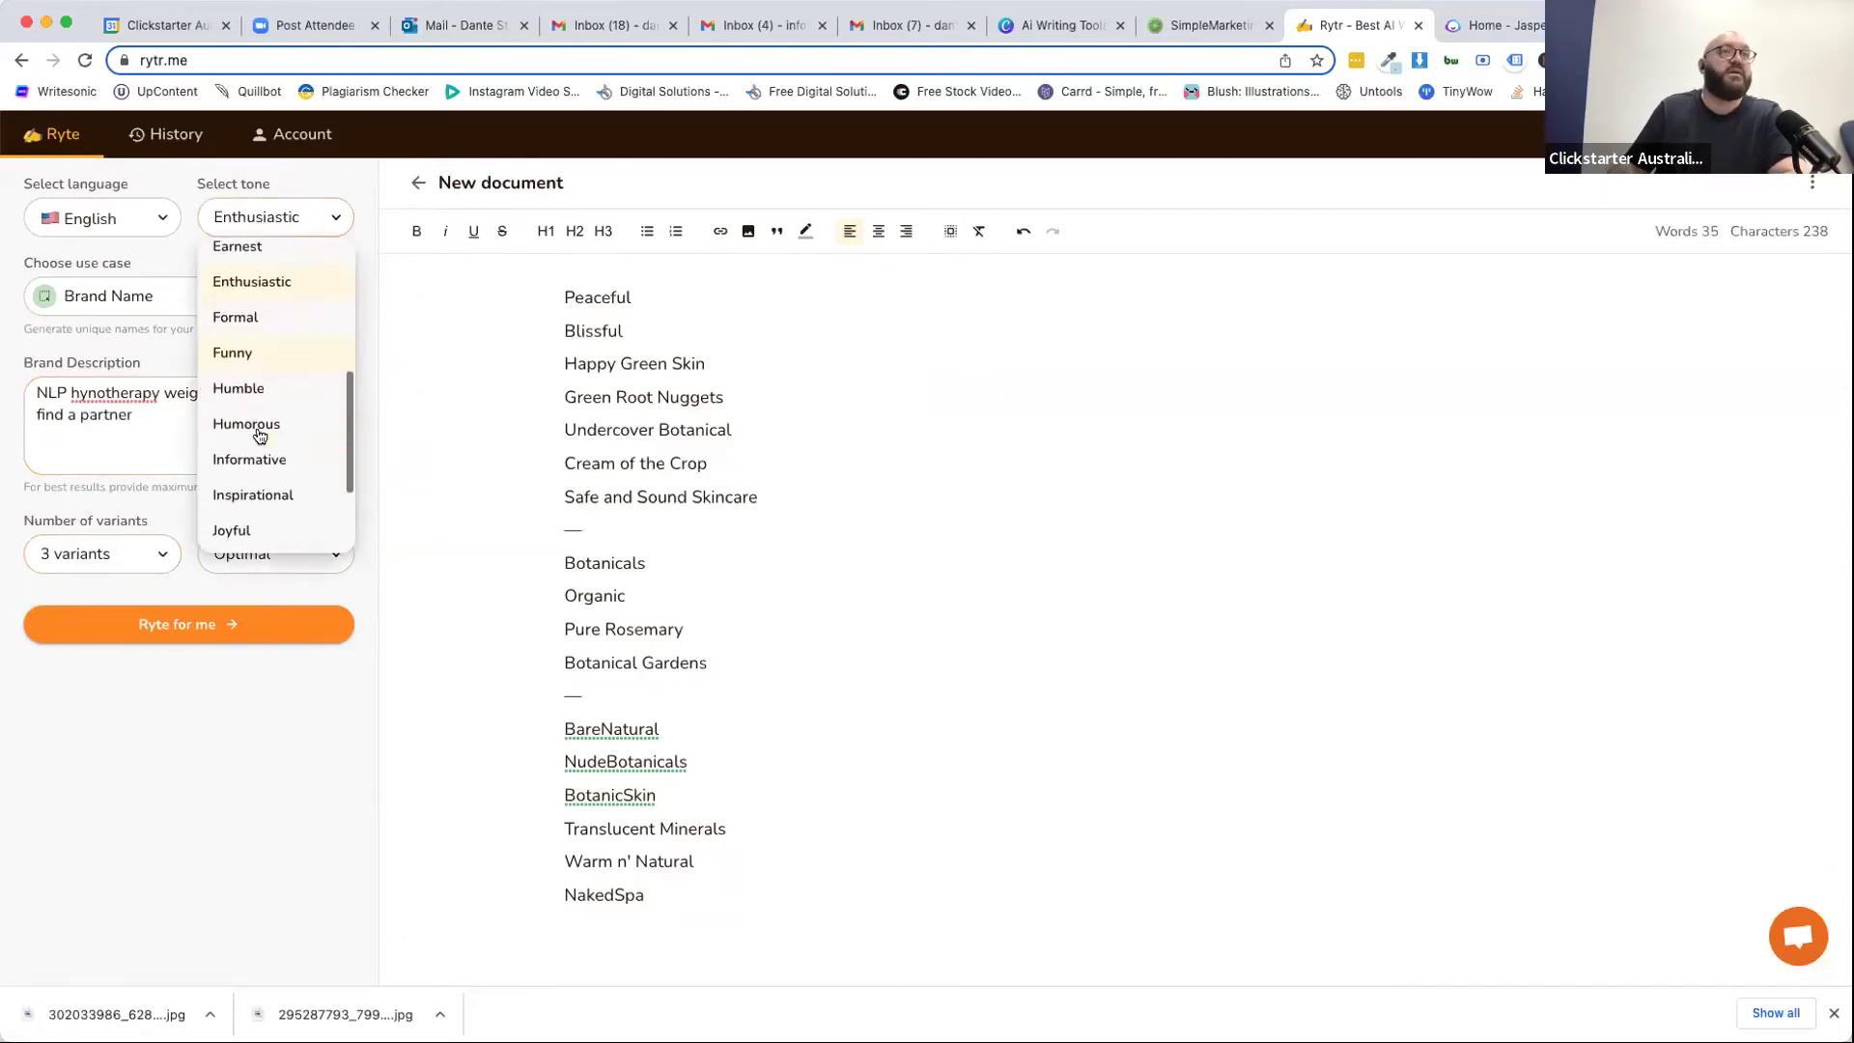
Set the tone to Inspirational, correct "losss" to "loss" in the brand description, and generate the brand names.
{"action": "left_click", "coordinate": [246, 450]}
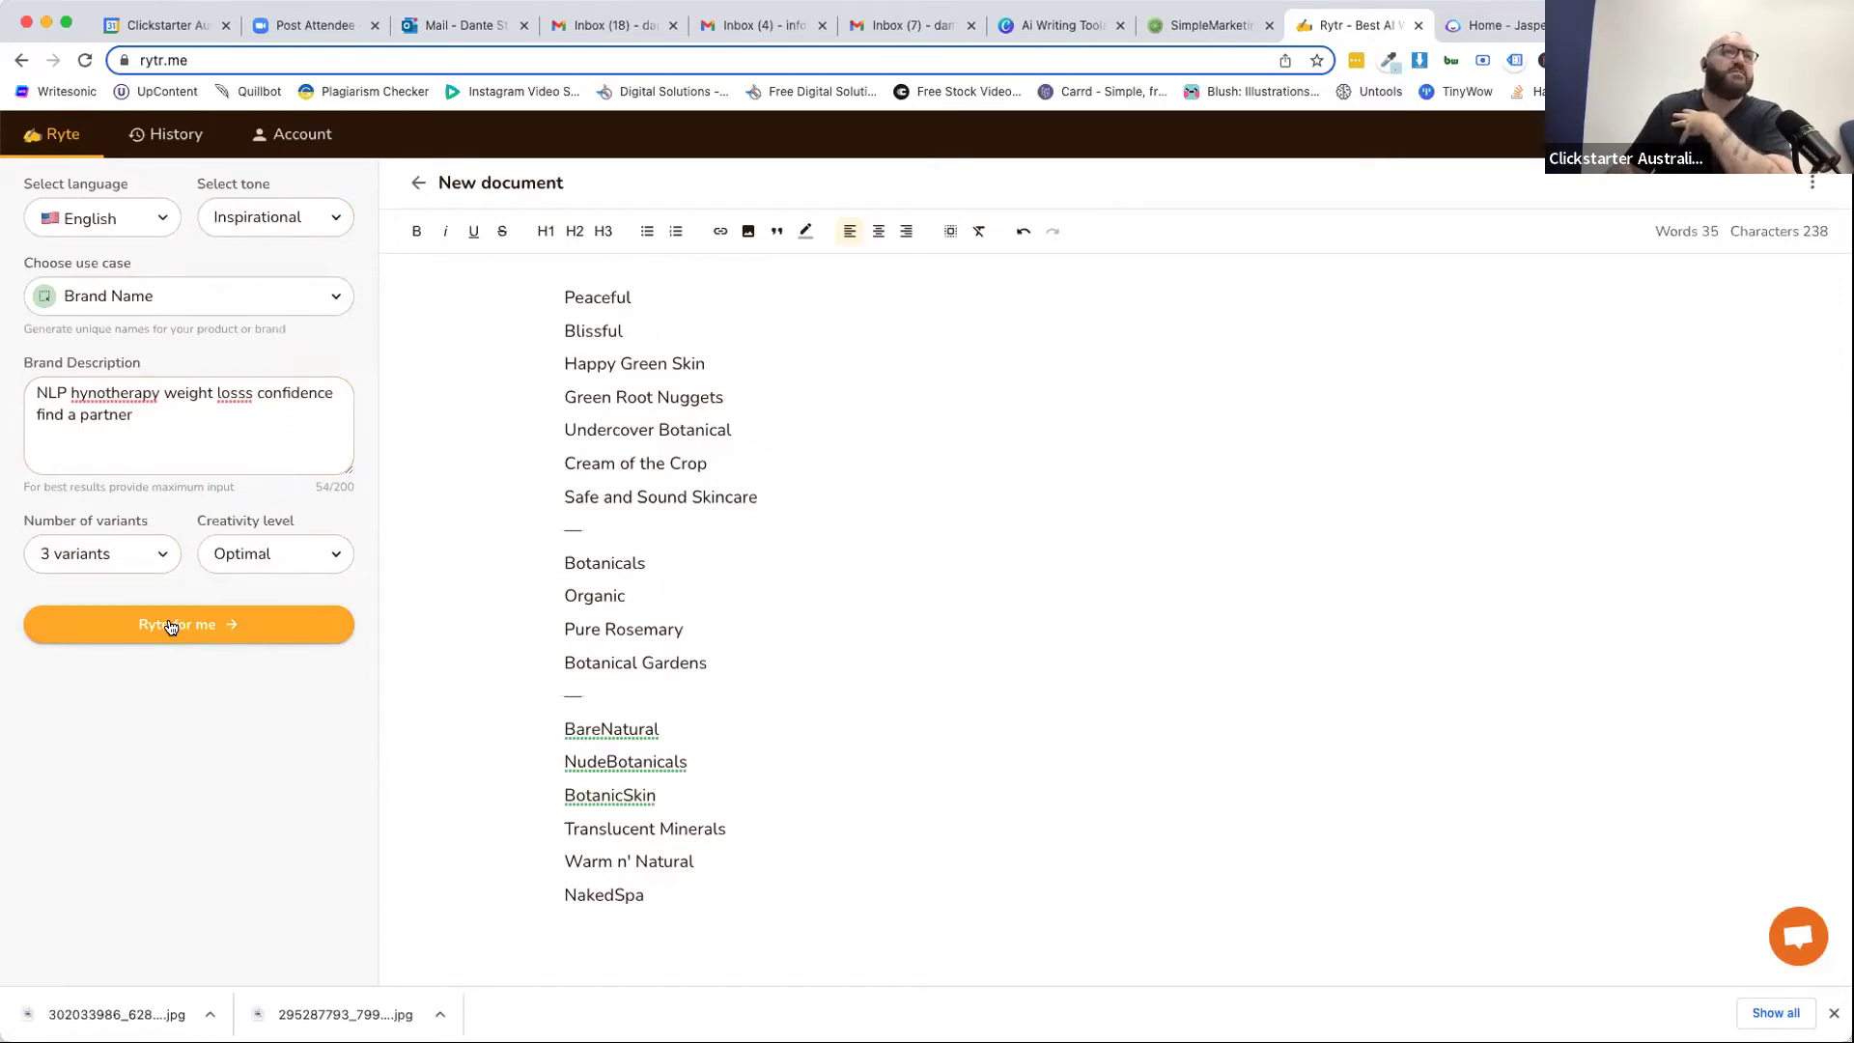
{"action": "left_click", "coordinate": [243, 392]}
{"action": "key", "text": "BackSpace"}
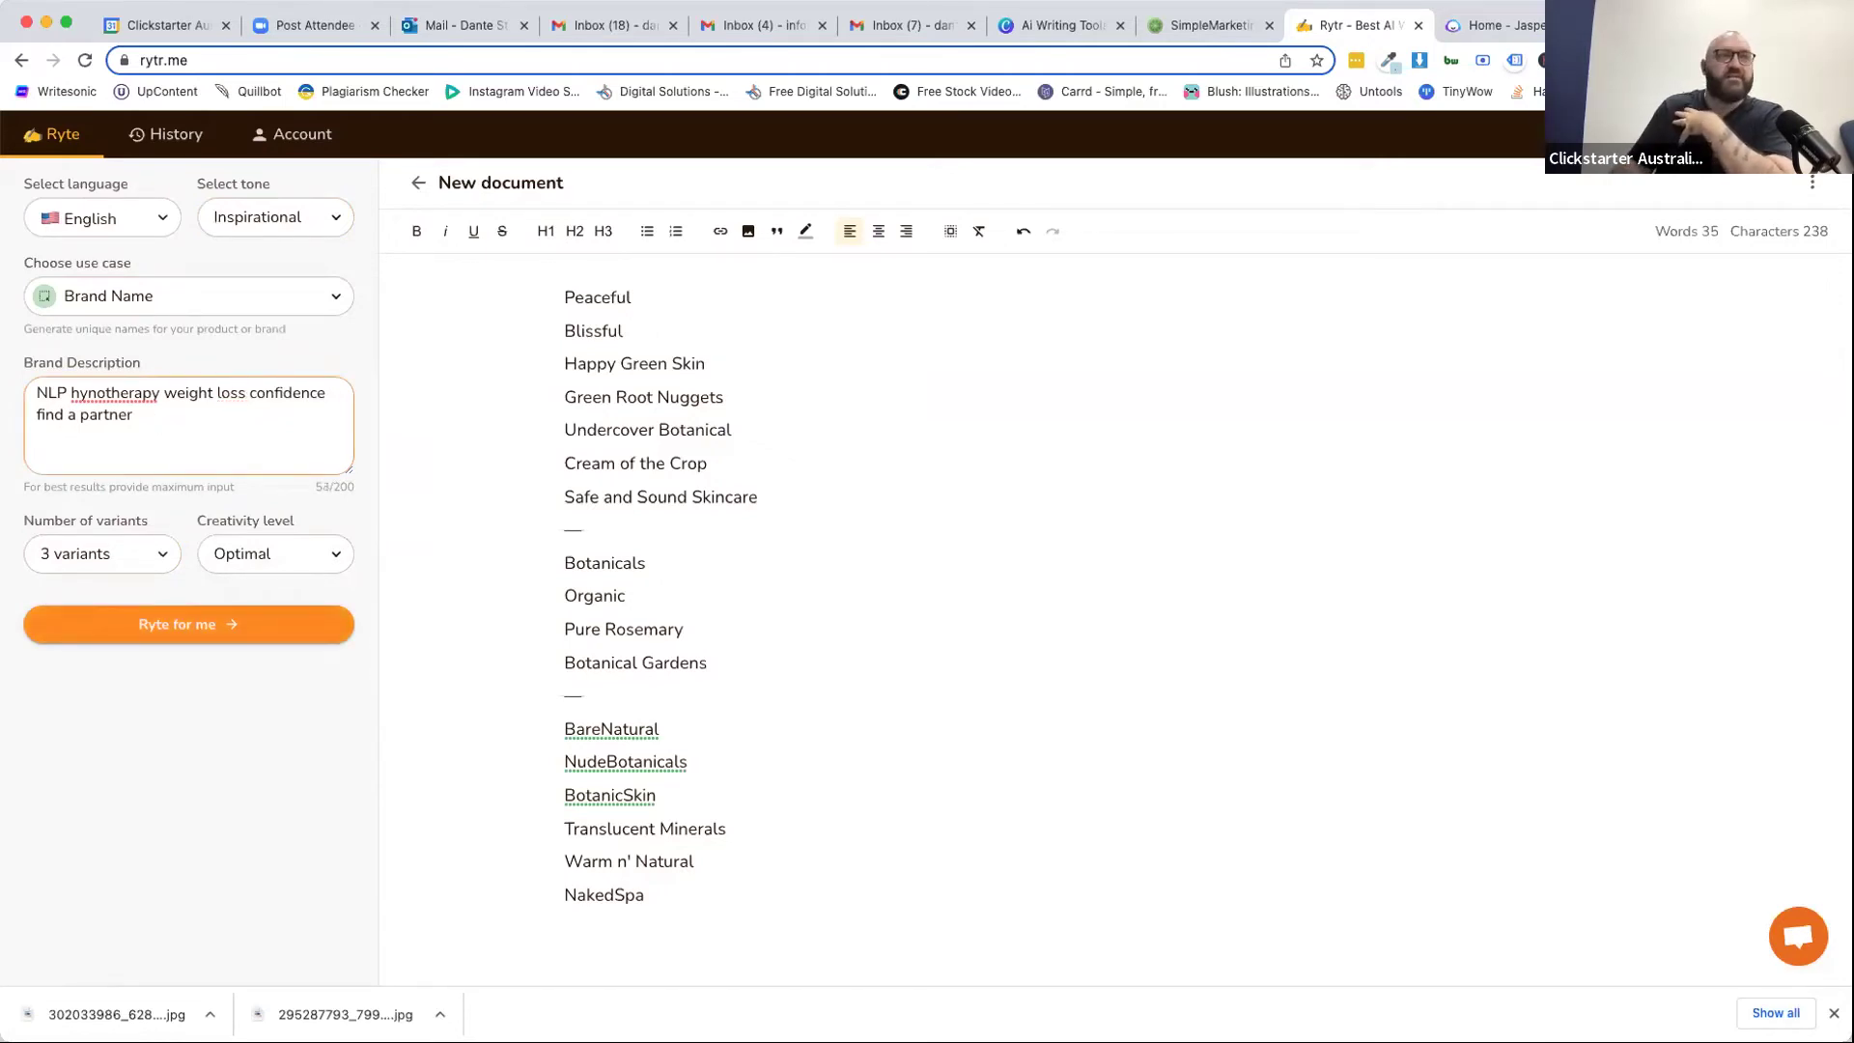
{"action": "left_click", "coordinate": [168, 624]}
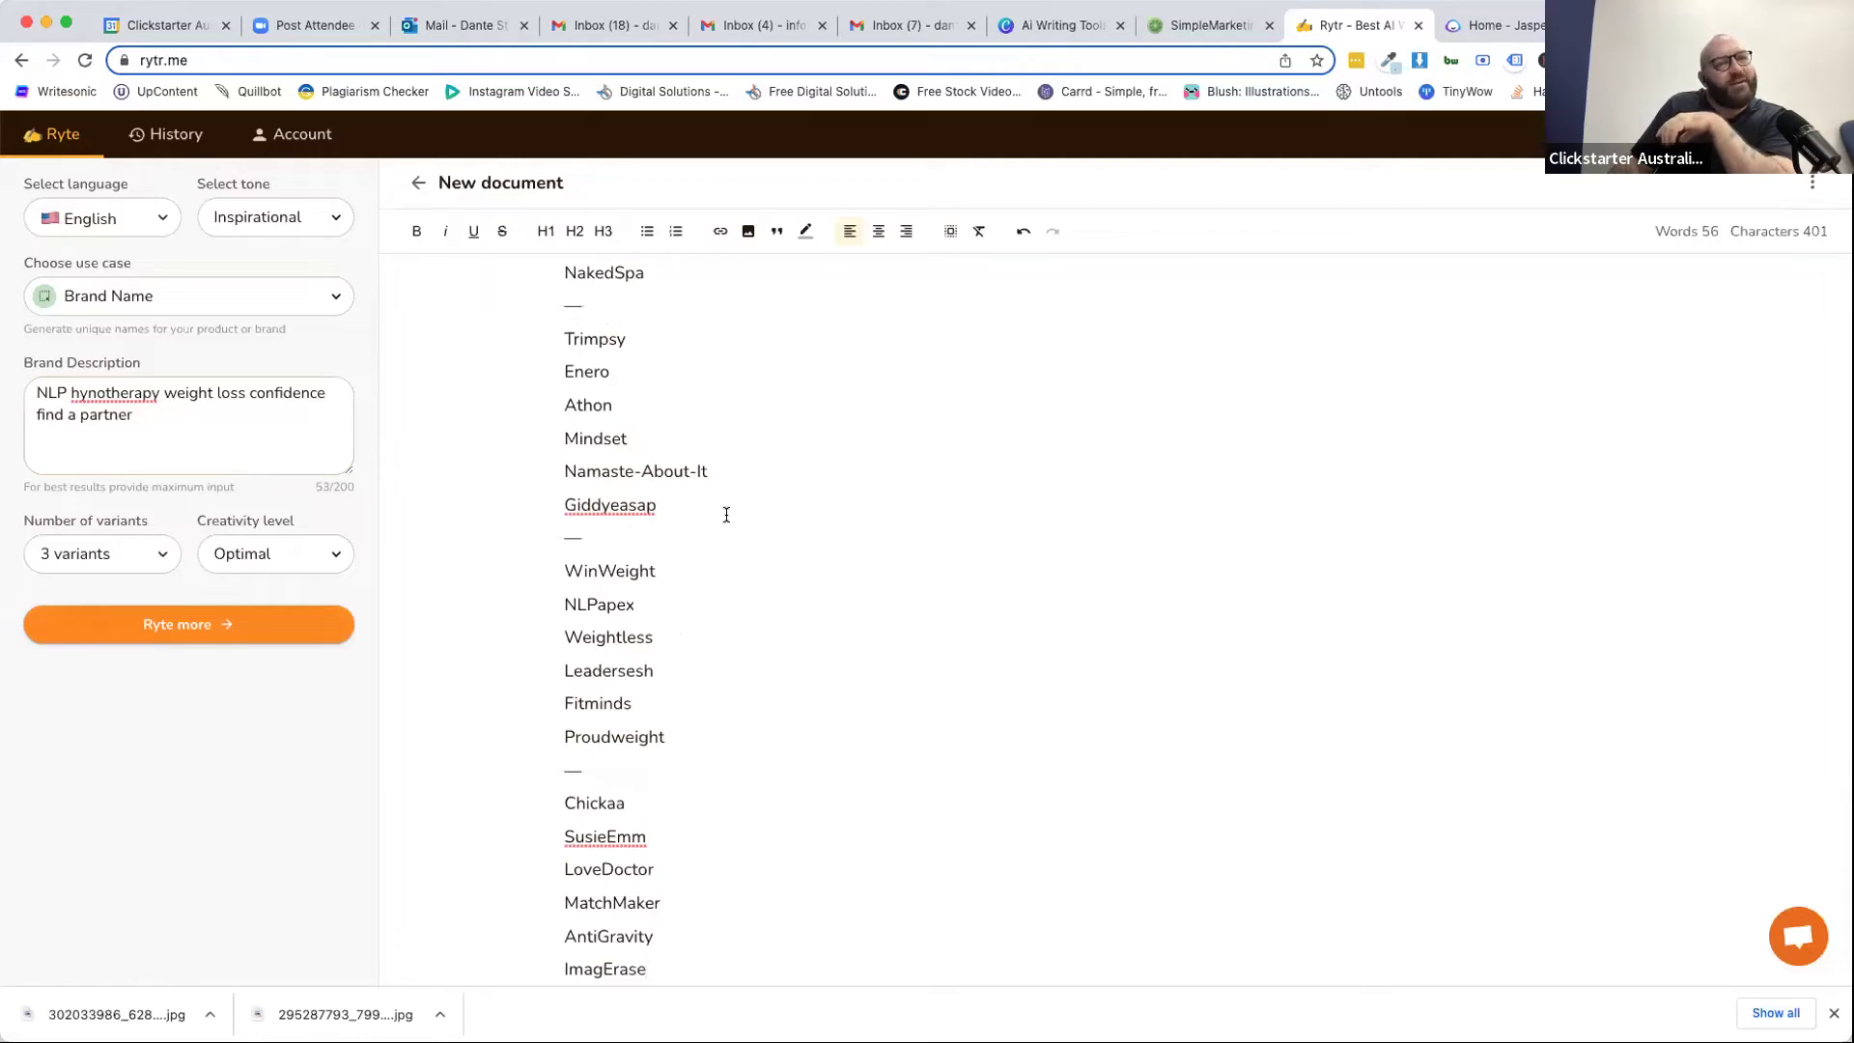
Review the newly generated brand name suggestions in the document, highlighting individual names of interest.
{"action": "scroll", "coordinate": [757, 646], "scroll_direction": "down", "scroll_amount": 1}
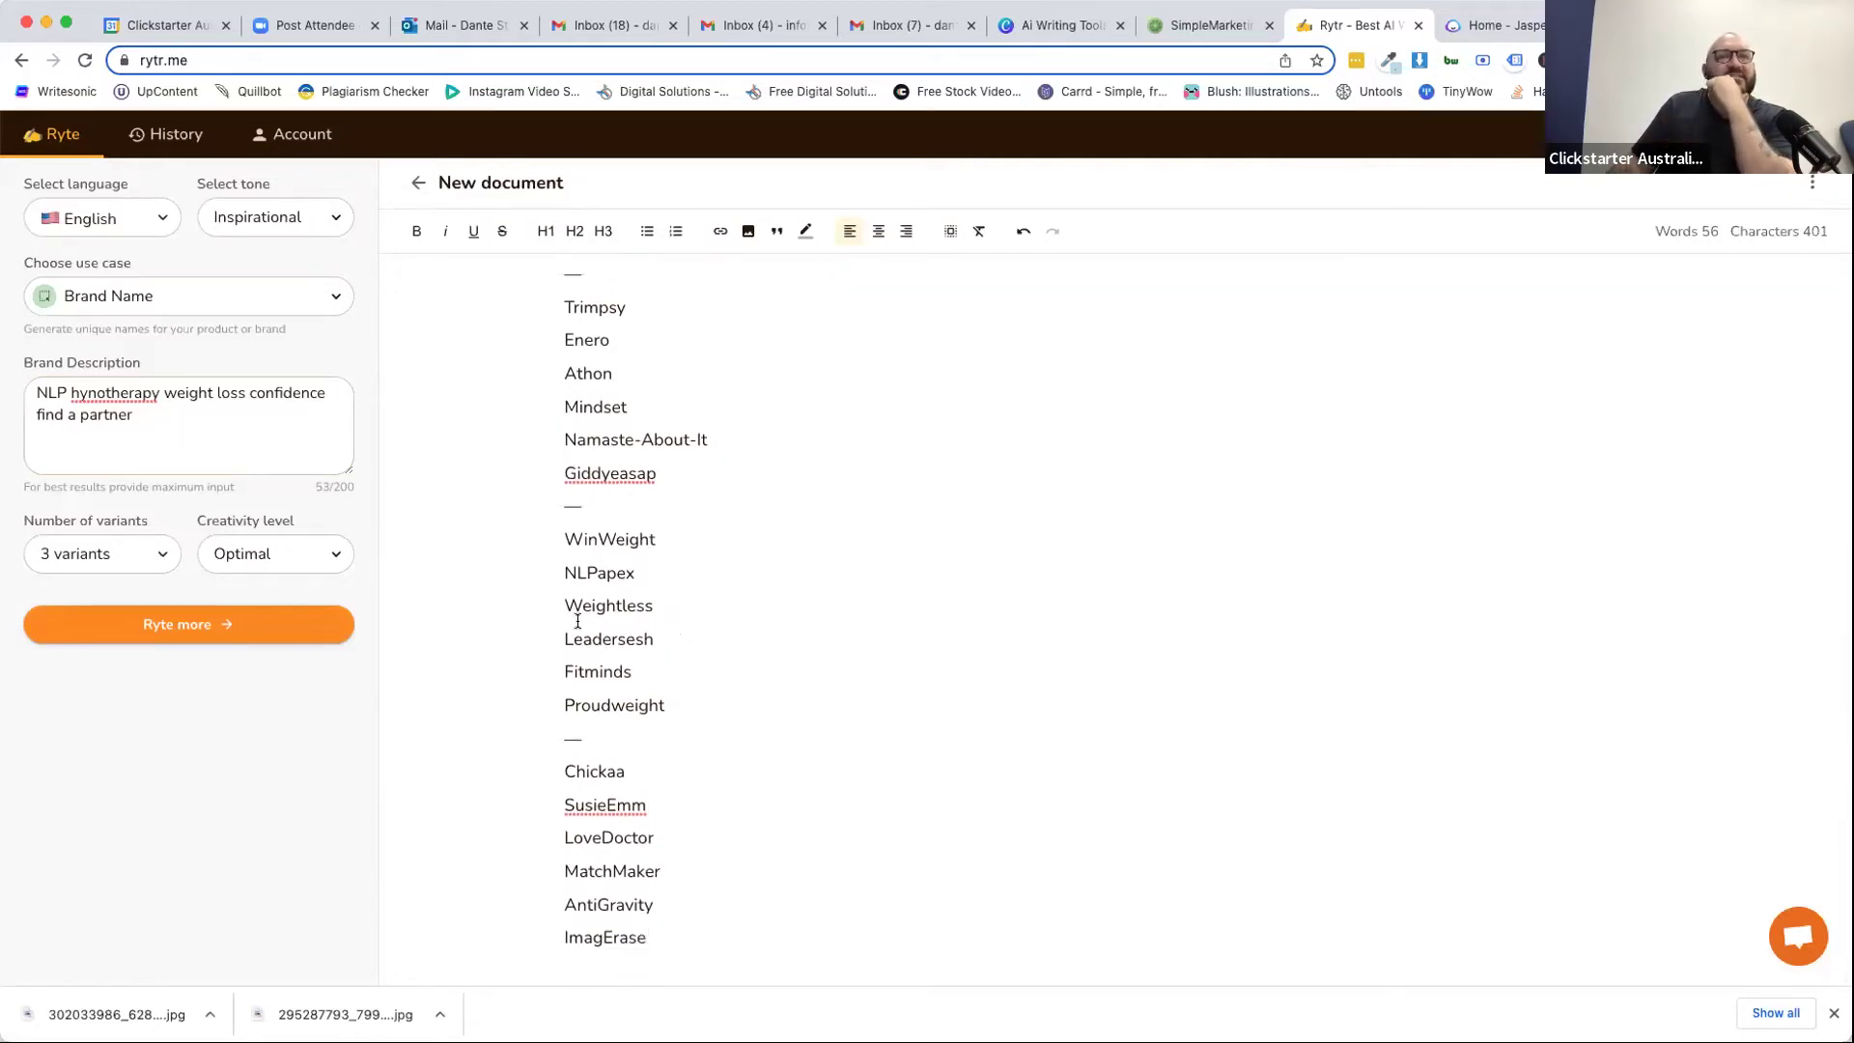
{"action": "double_click", "coordinate": [597, 671]}
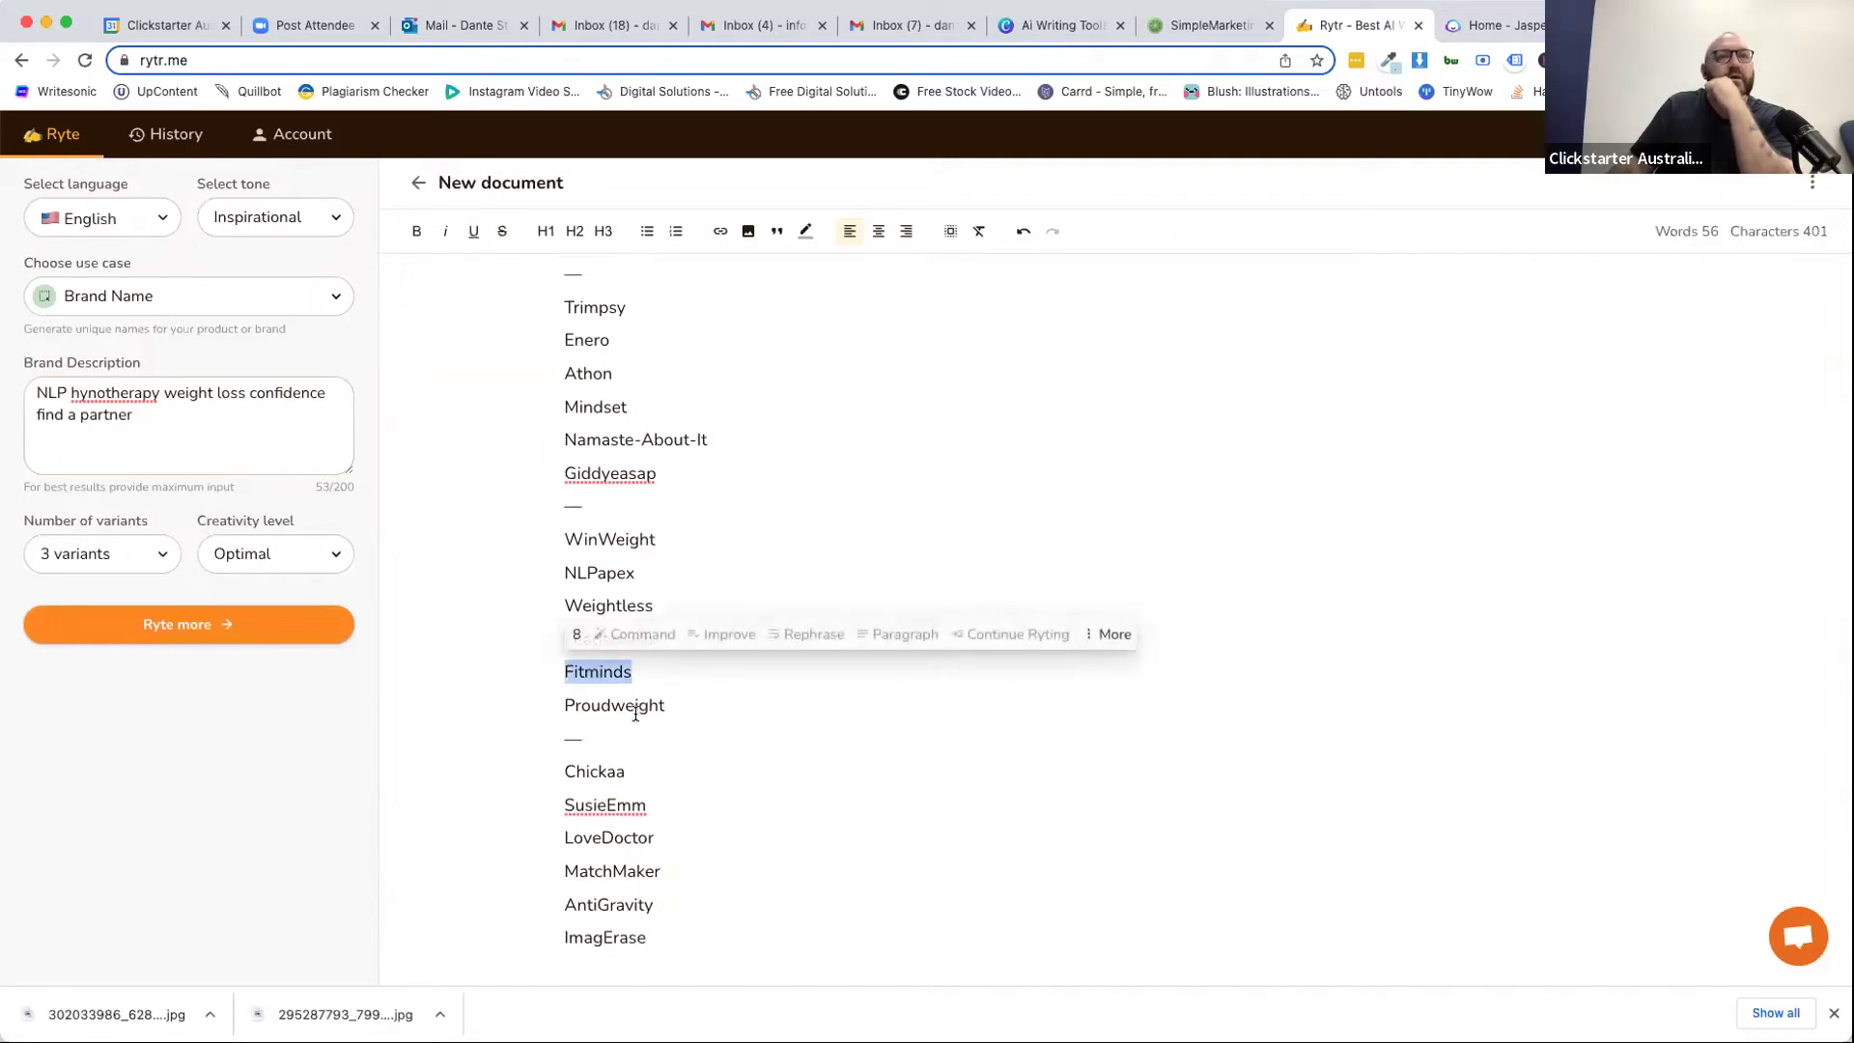
{"action": "double_click", "coordinate": [593, 839]}
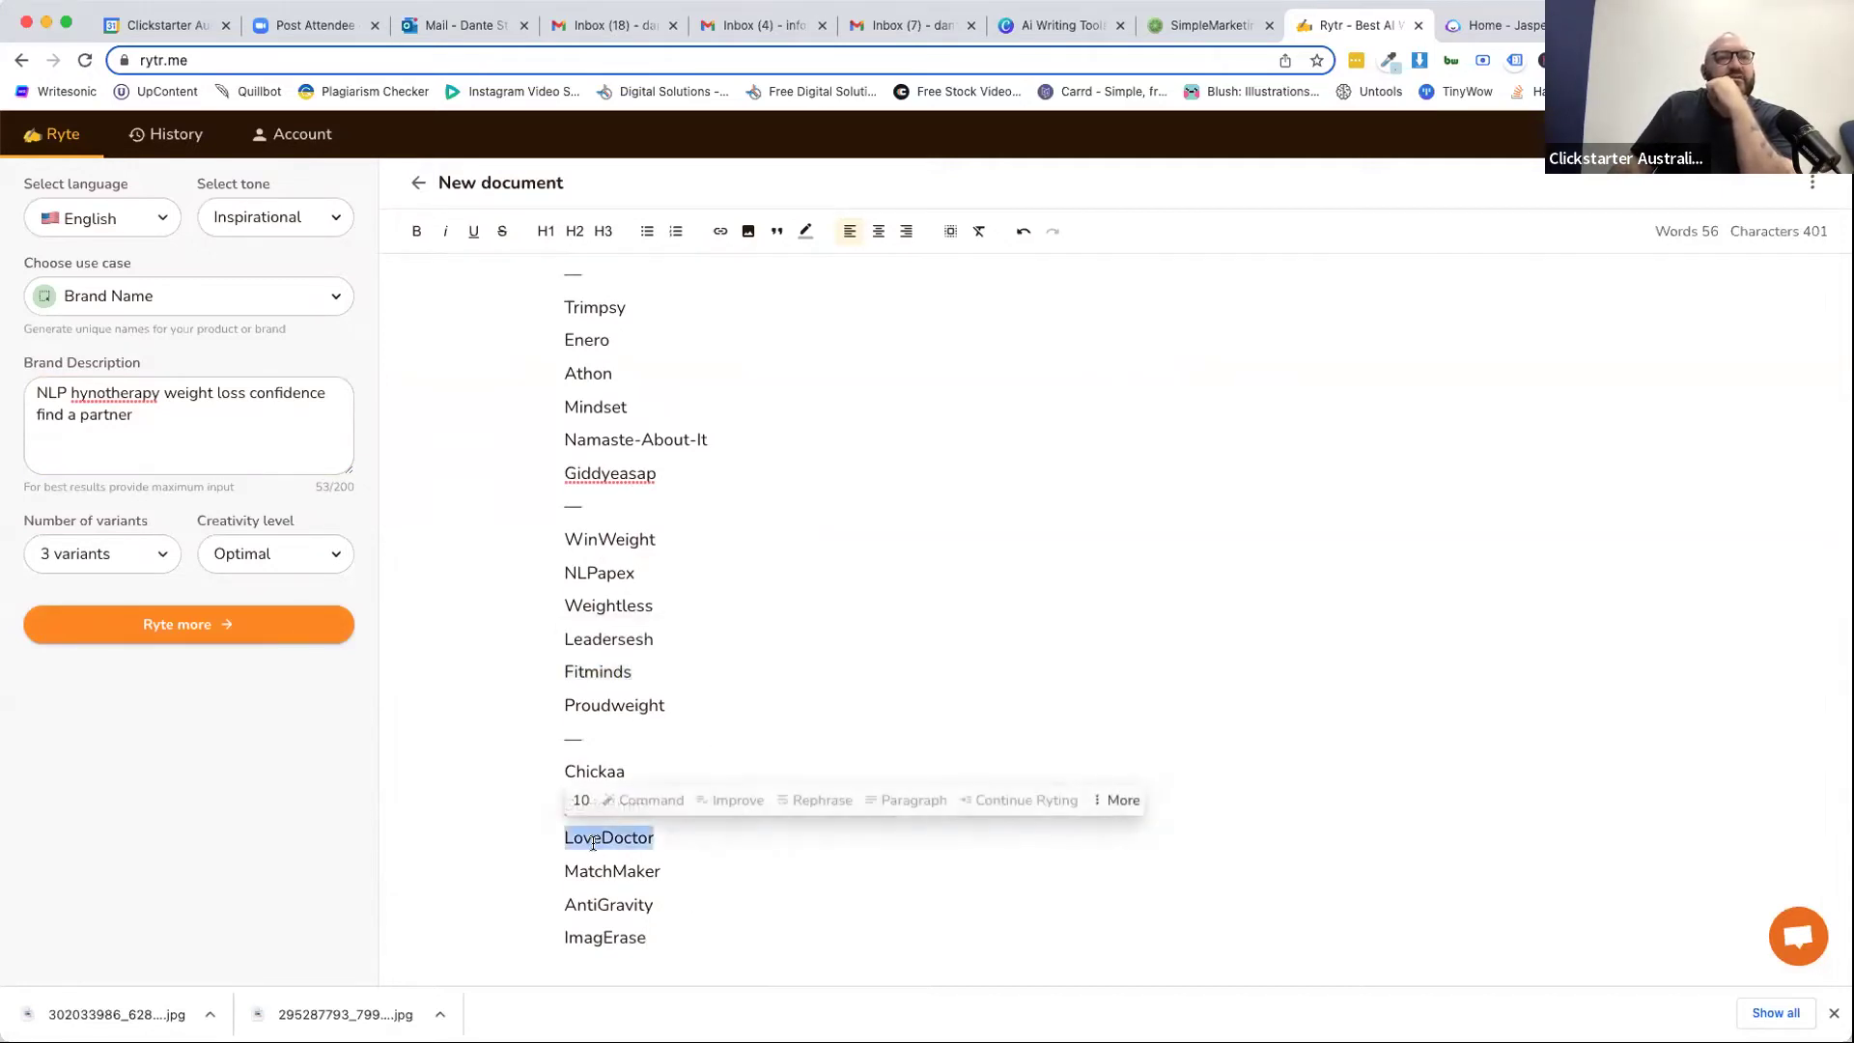
{"action": "double_click", "coordinate": [593, 905]}
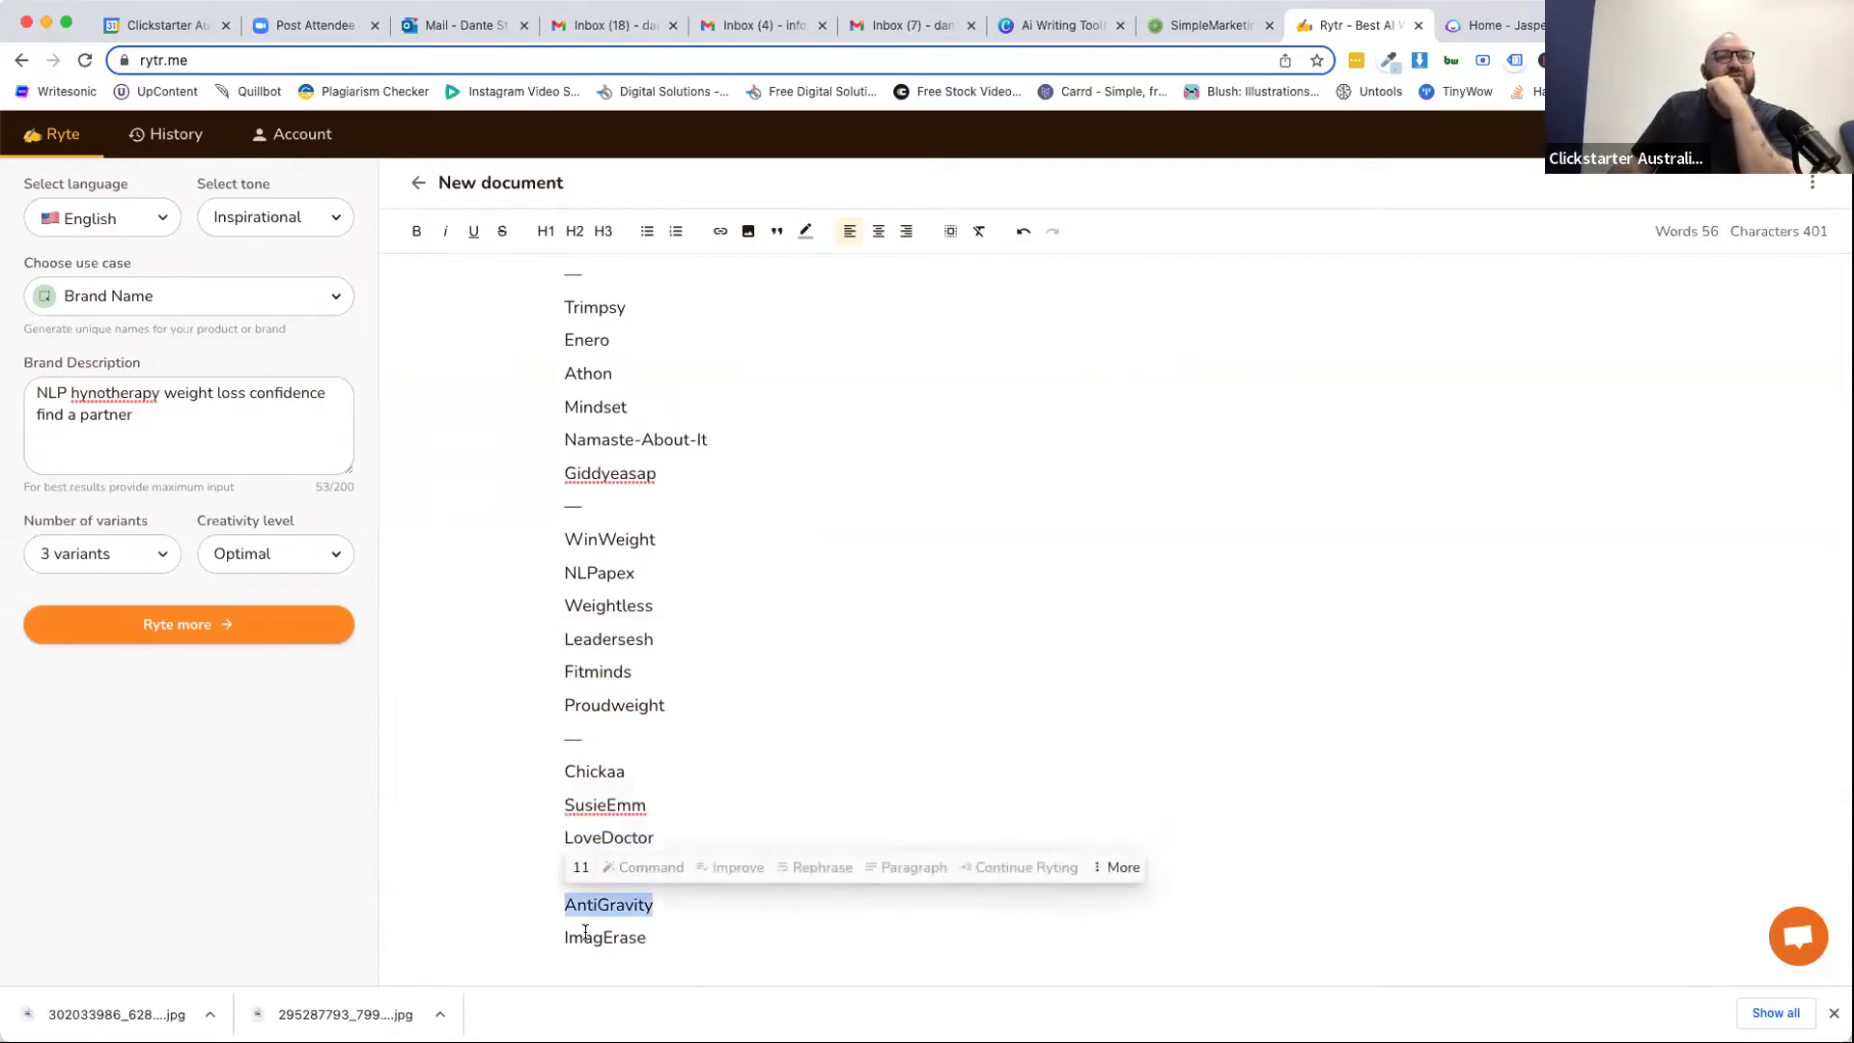
{"action": "left_click", "coordinate": [585, 932]}
{"action": "double_click", "coordinate": [604, 933]}
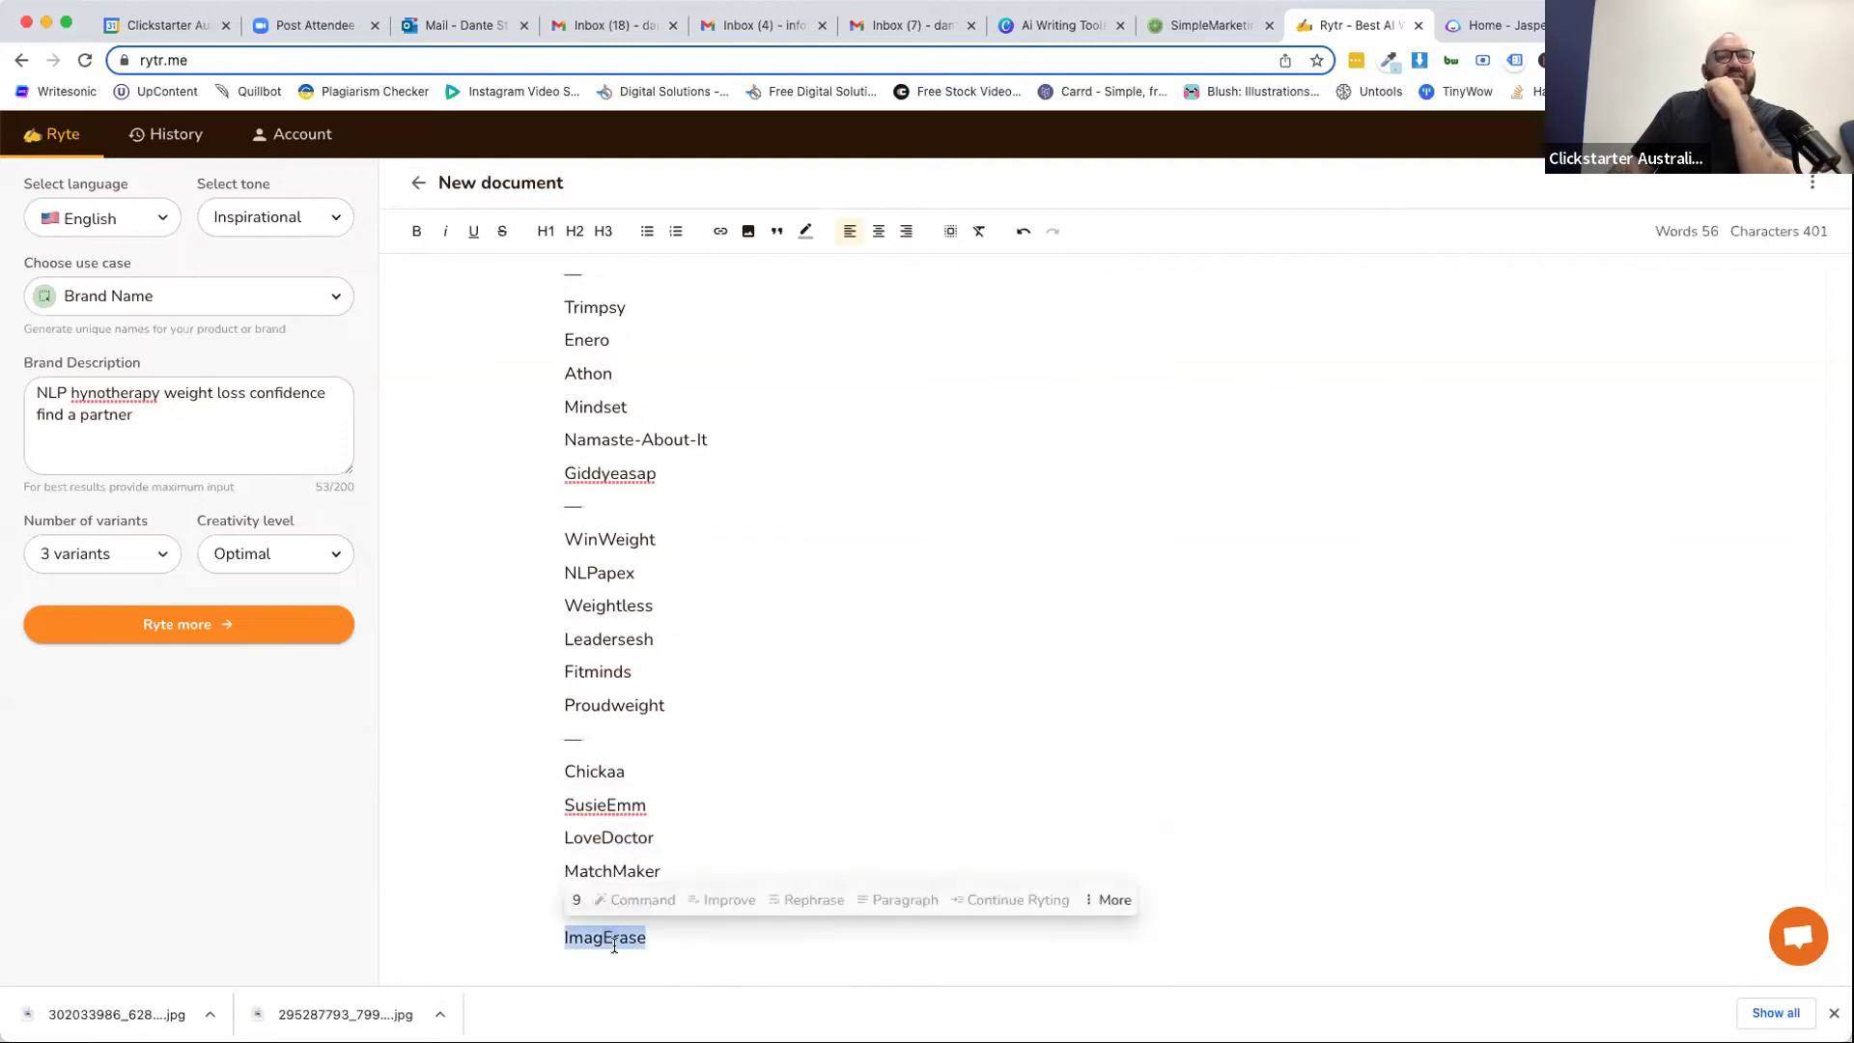
{"action": "left_click", "coordinate": [678, 915]}
{"action": "scroll", "coordinate": [739, 811], "scroll_direction": "up", "scroll_amount": 1}
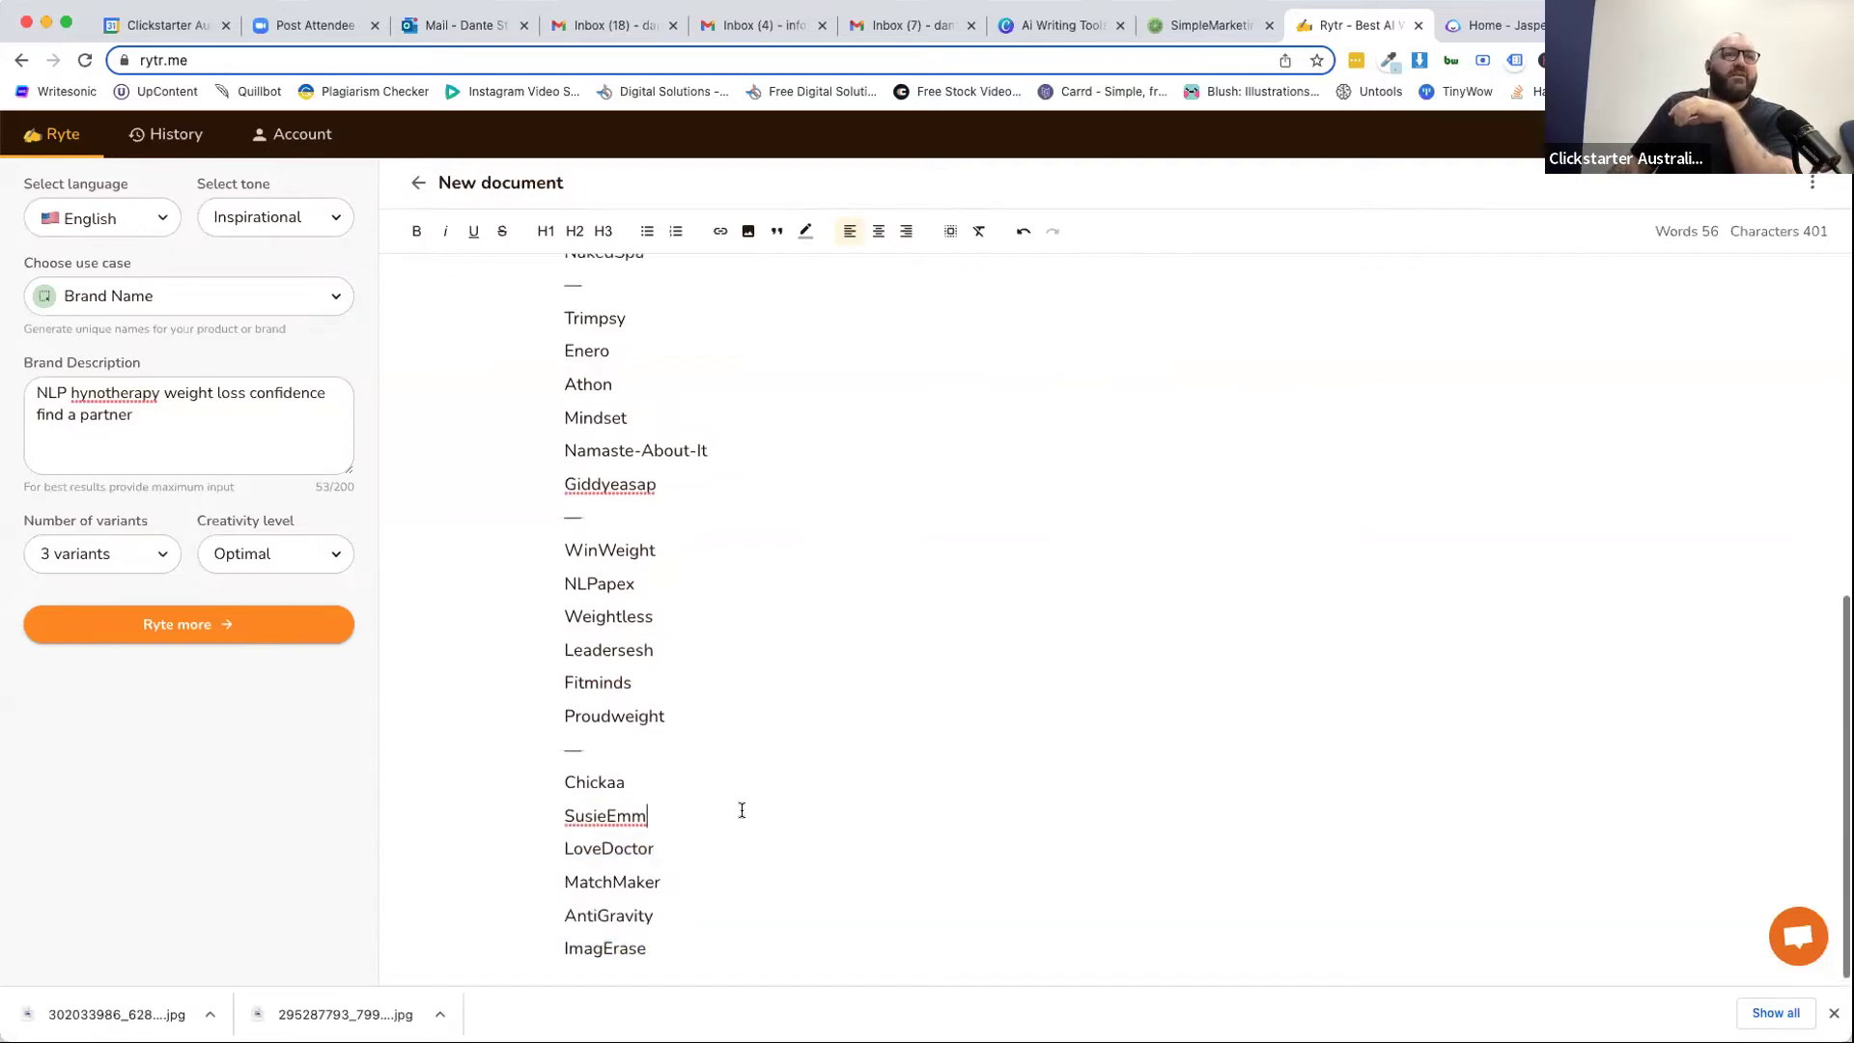
{"action": "scroll", "coordinate": [691, 416], "scroll_direction": "up", "scroll_amount": 1}
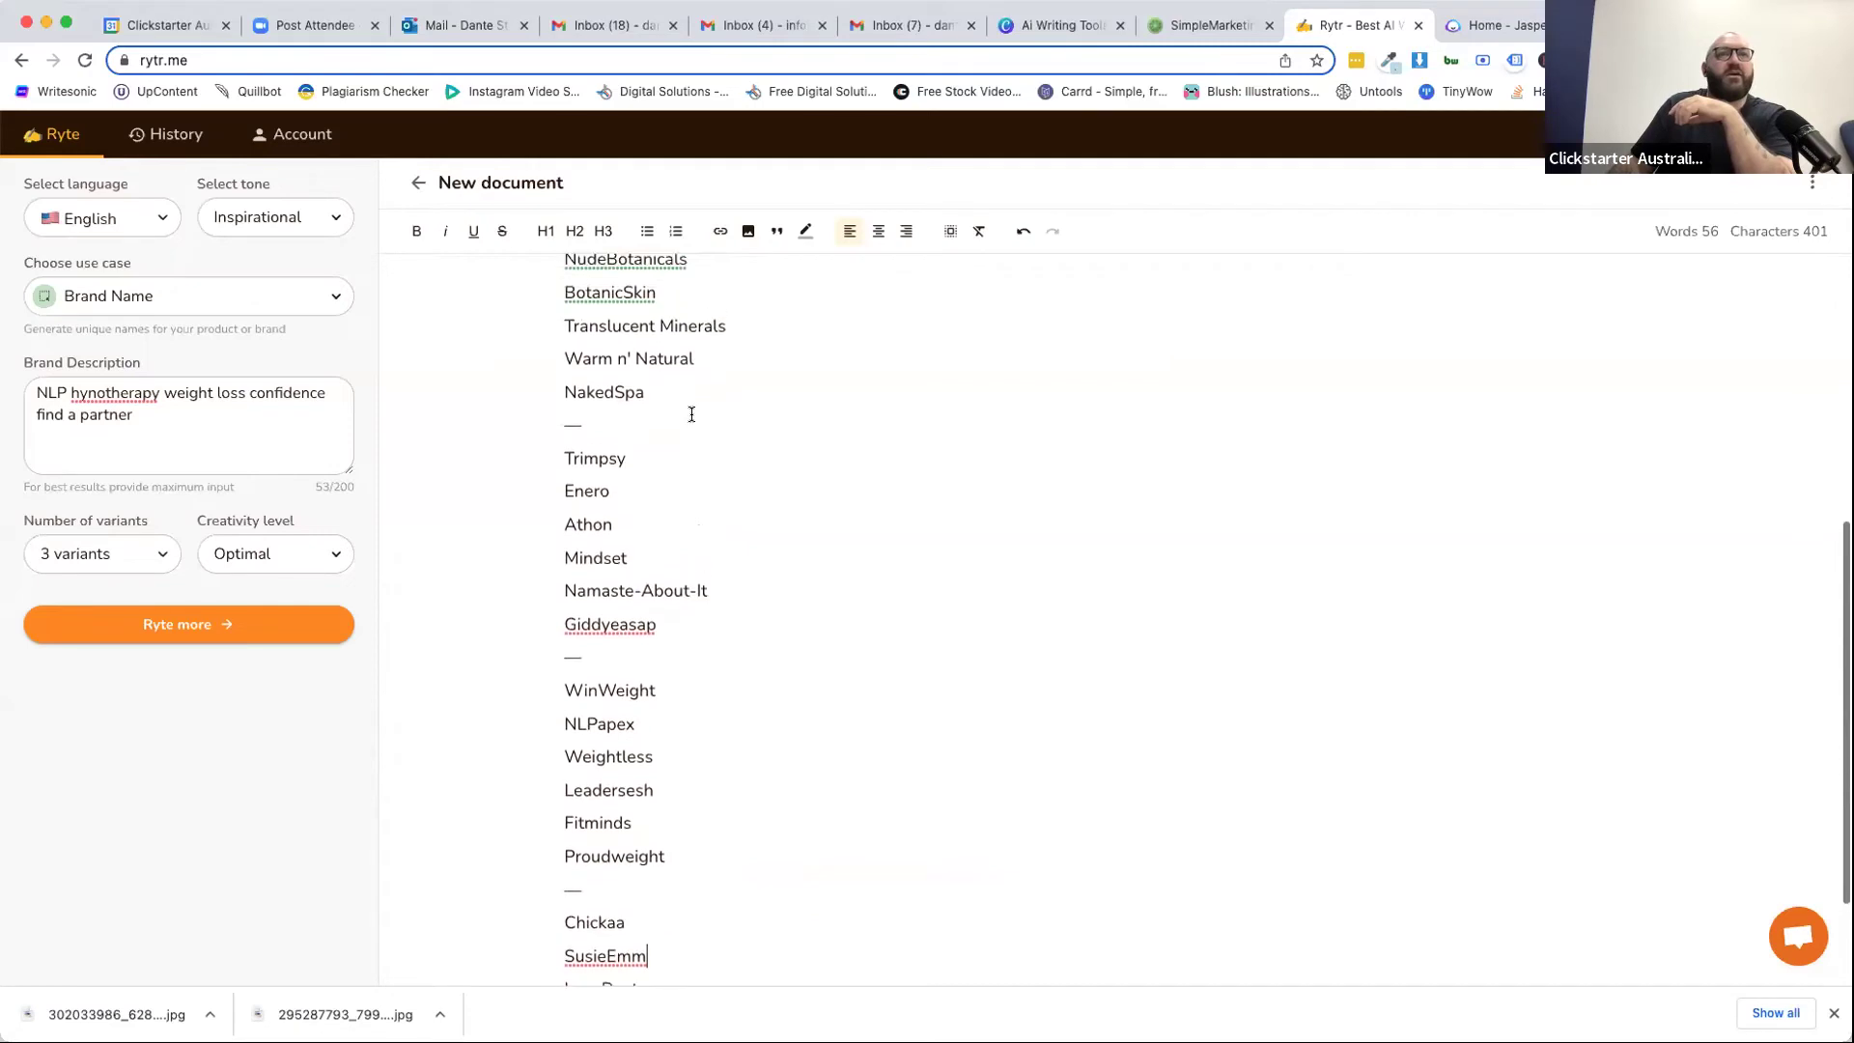
{"action": "double_click", "coordinate": [584, 507]}
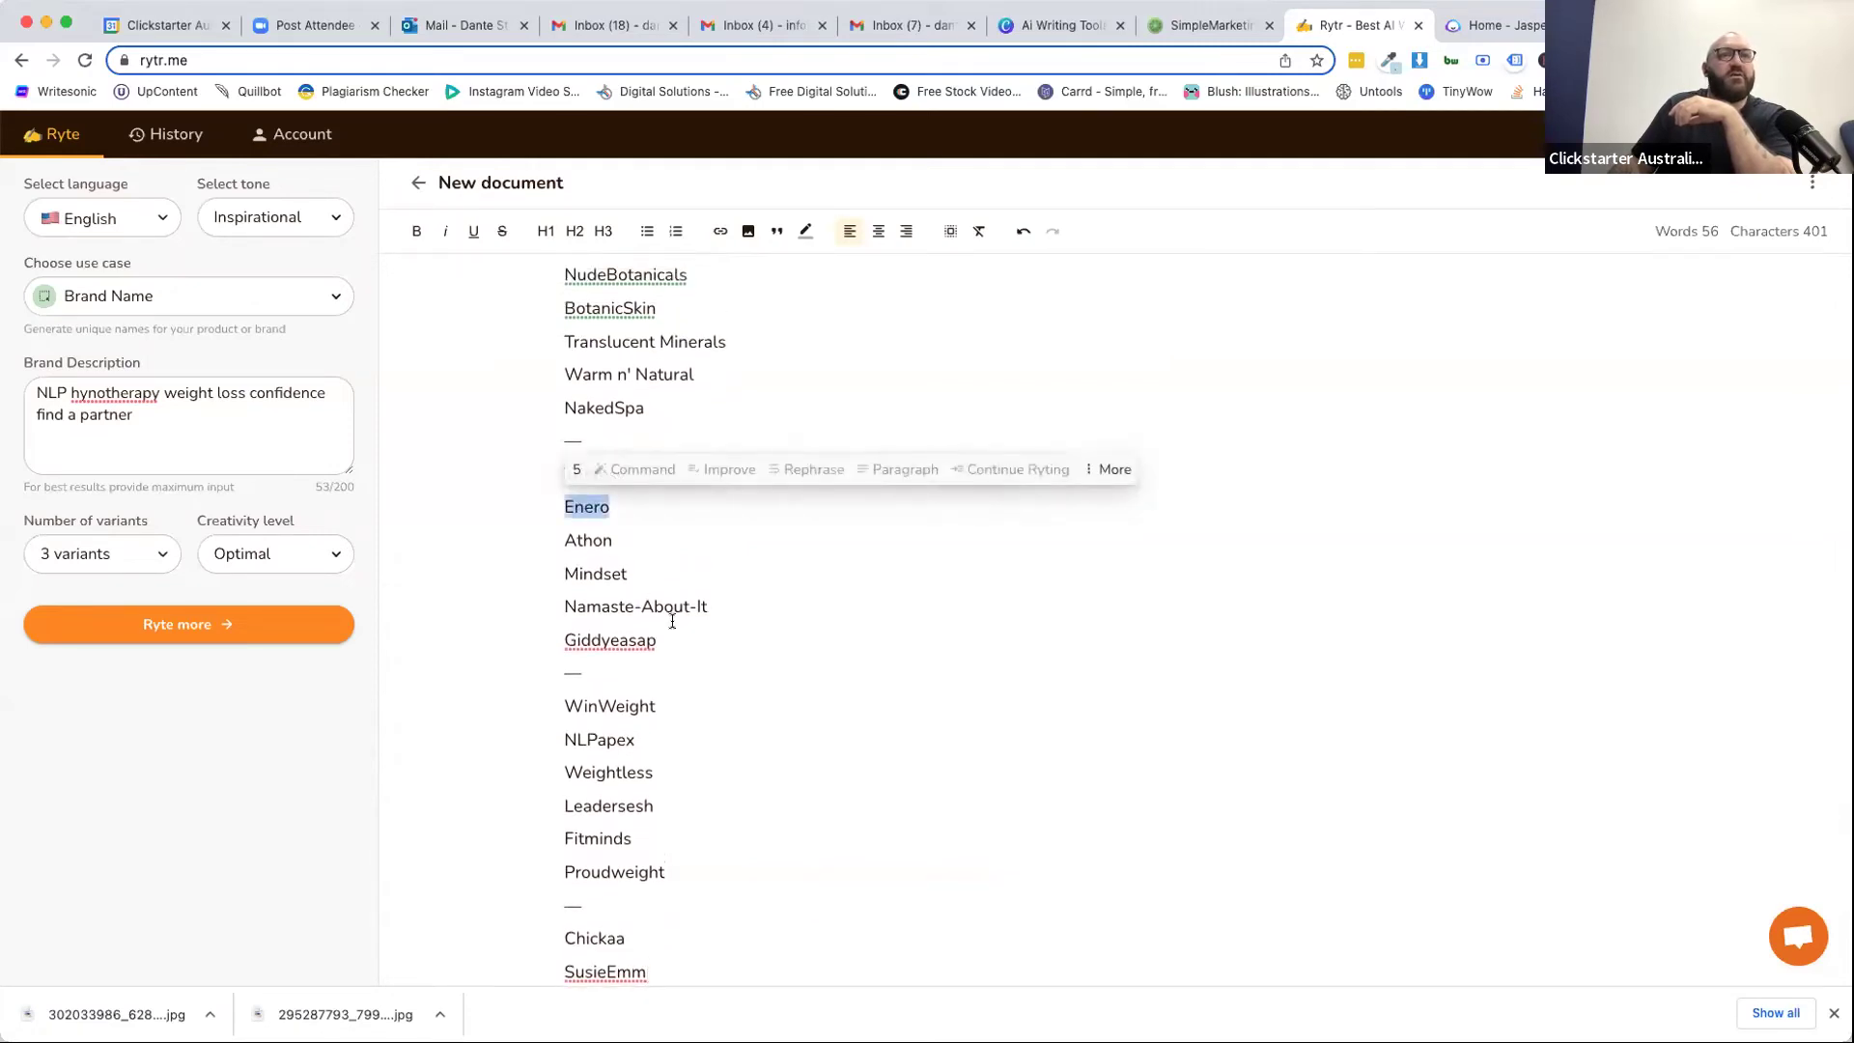
{"action": "double_click", "coordinate": [598, 607]}
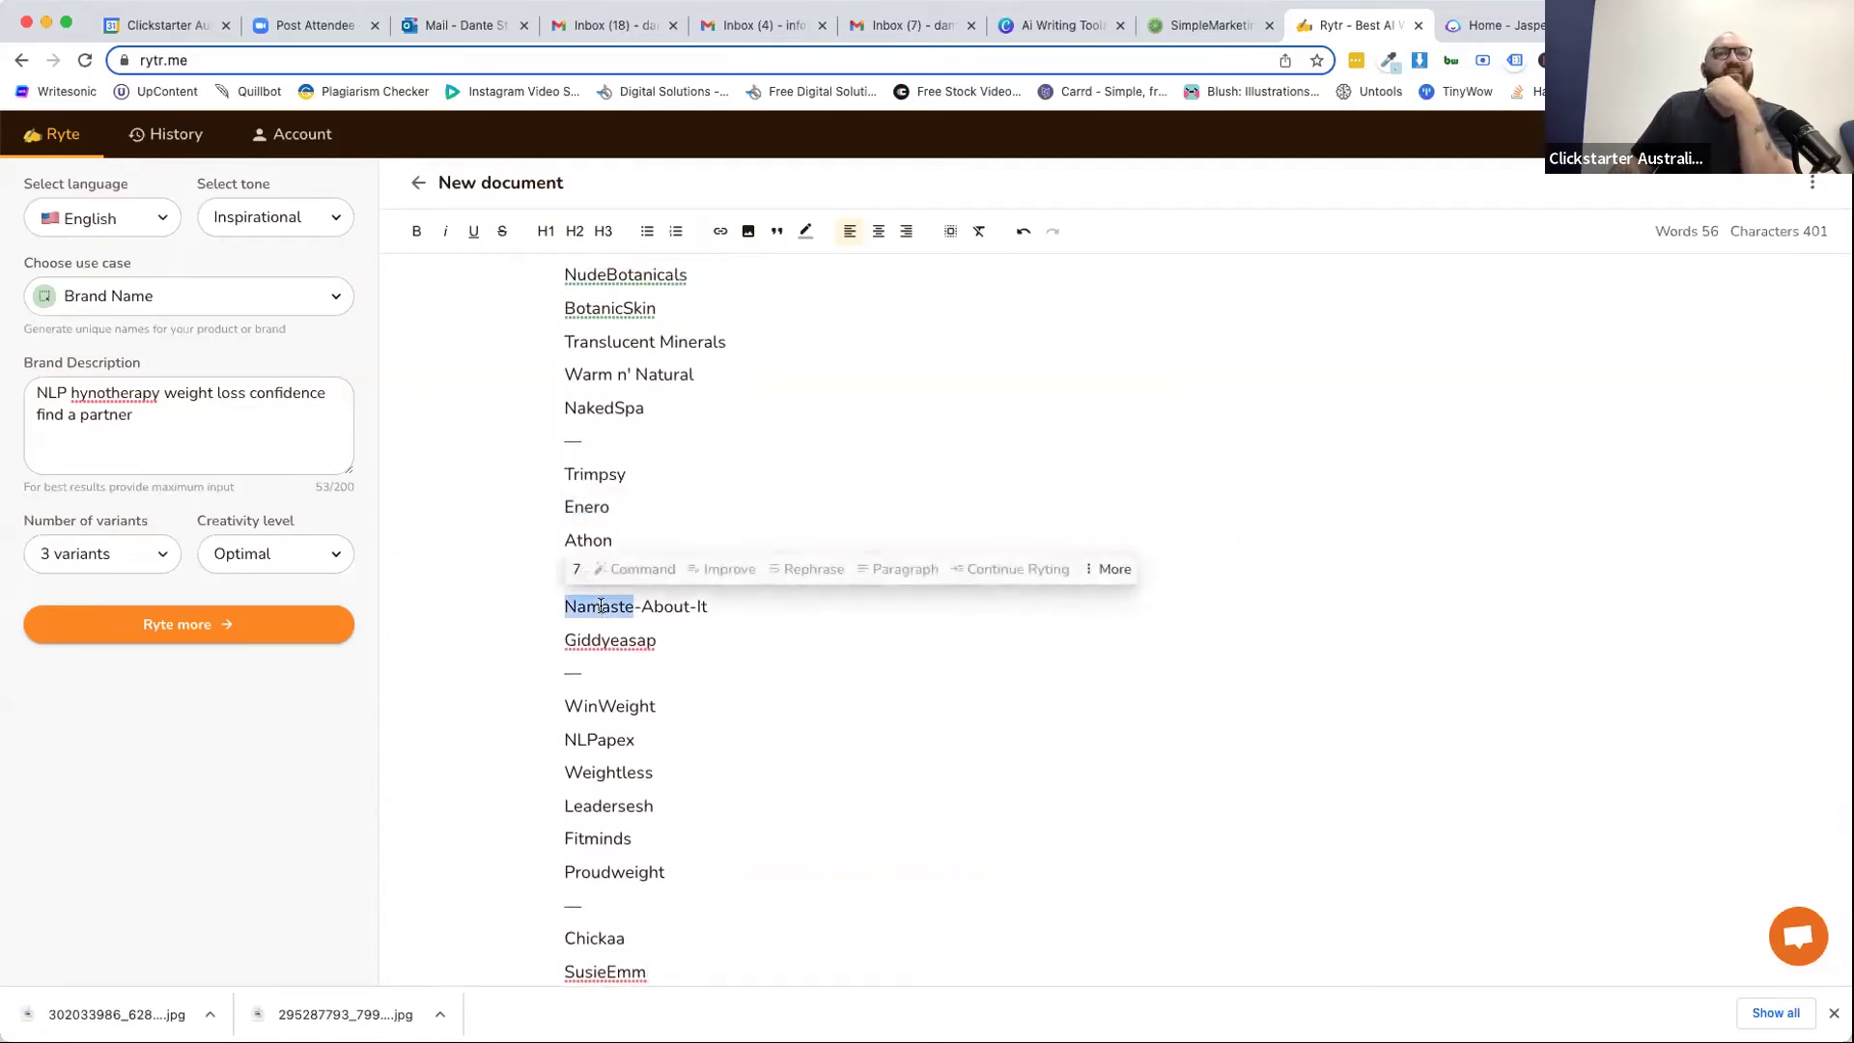
{"action": "scroll", "coordinate": [800, 753], "scroll_direction": "down", "scroll_amount": 2}
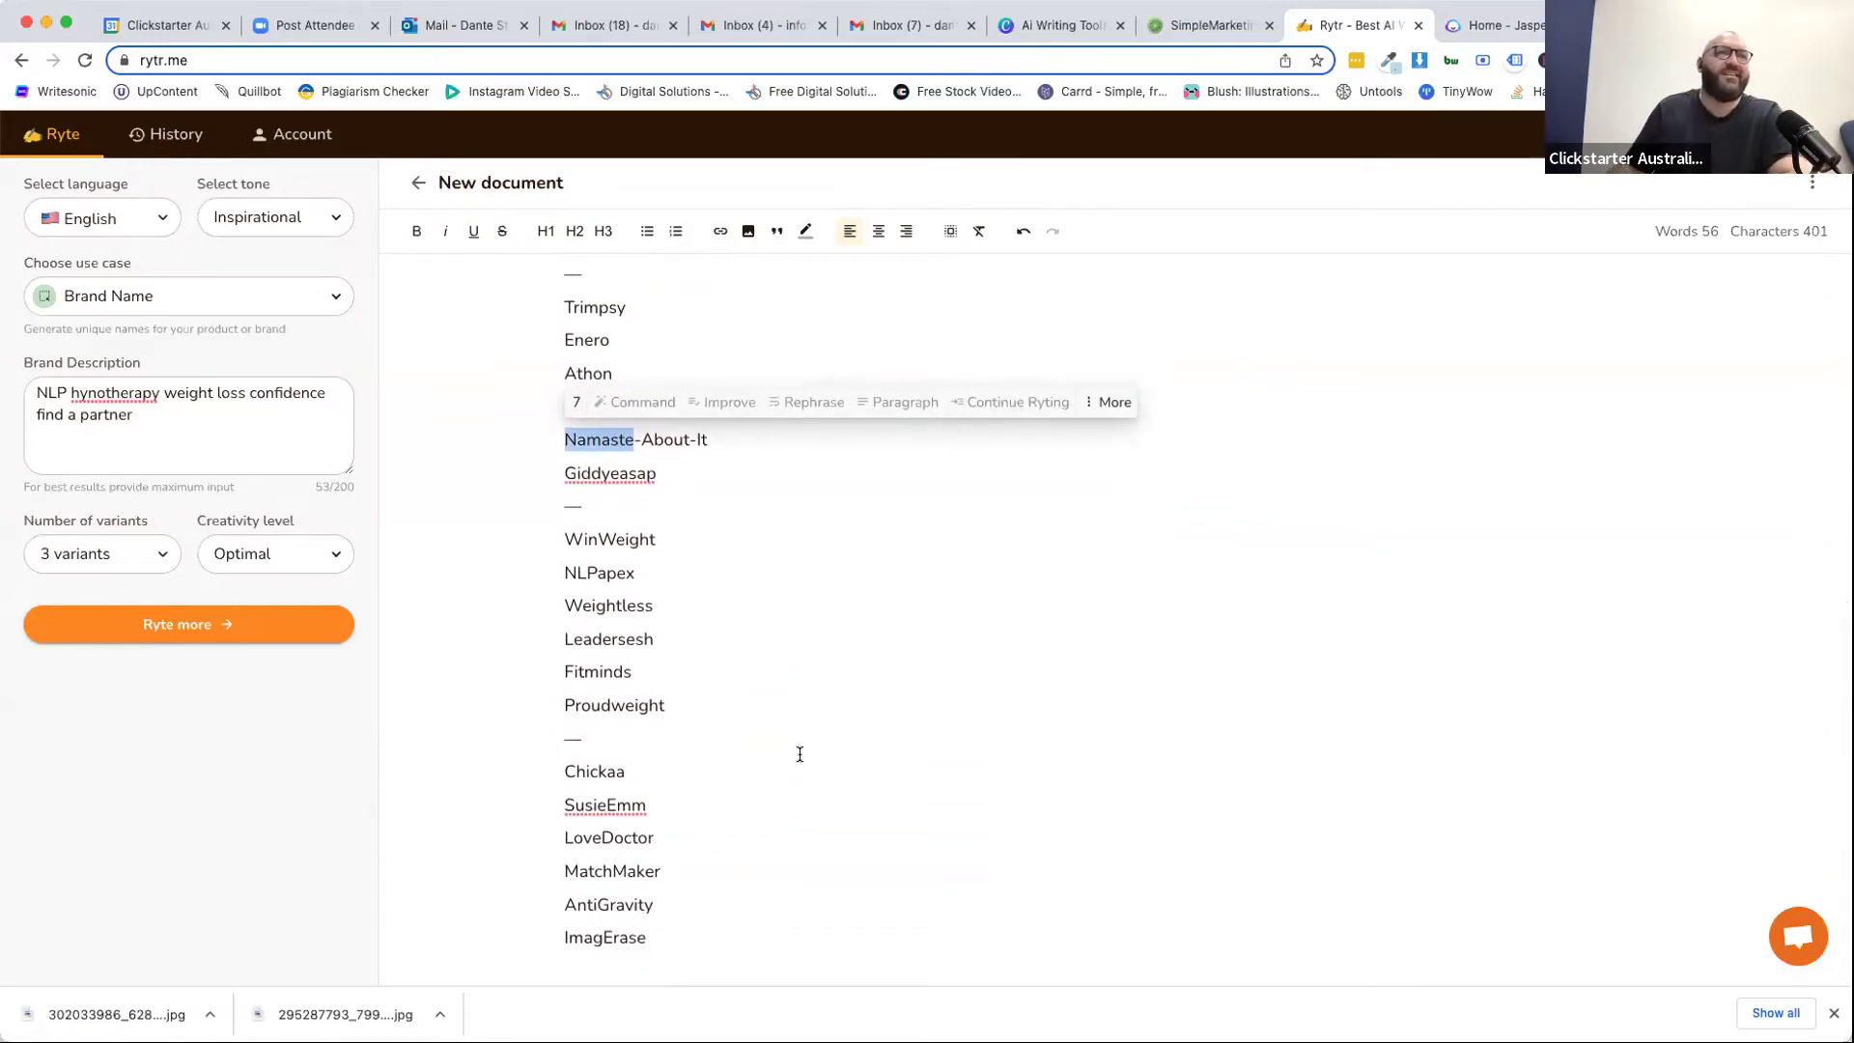
Return to the document list and choose the Blog Idea & Outline use case.
{"action": "left_click", "coordinate": [60, 143]}
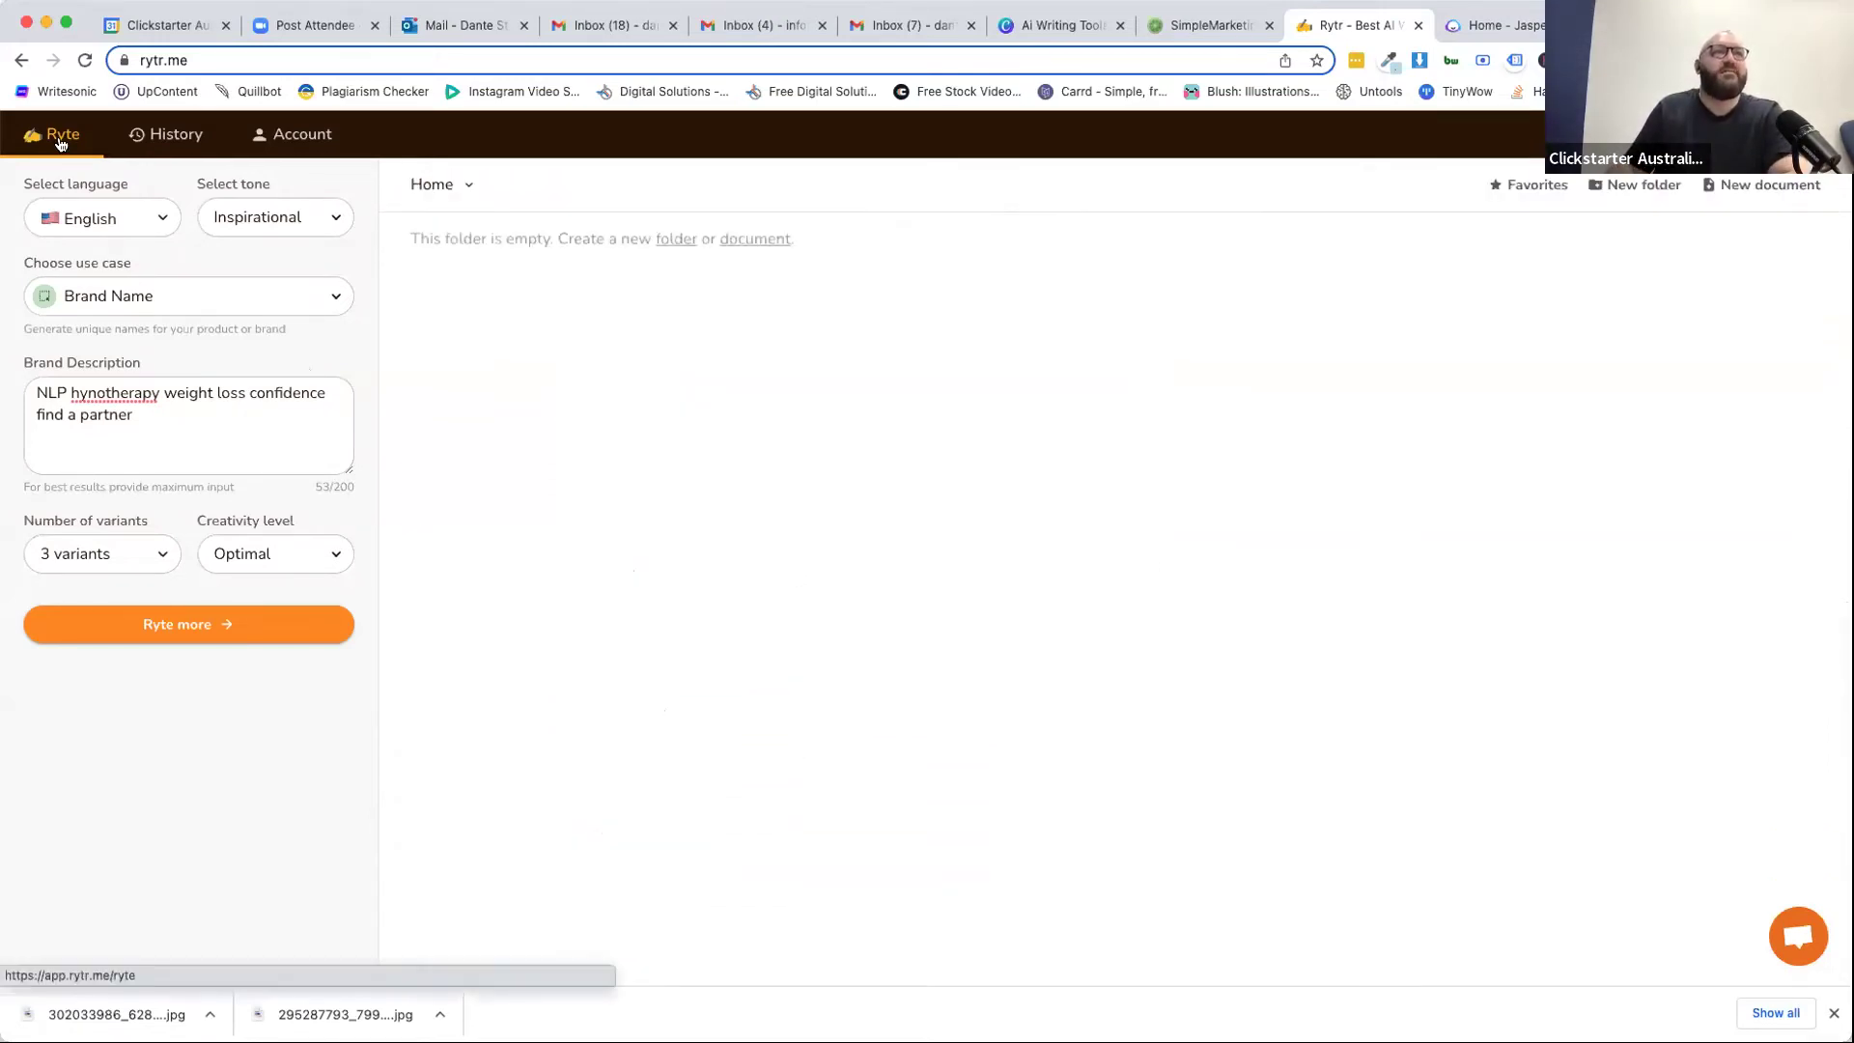
{"action": "left_click", "coordinate": [174, 296]}
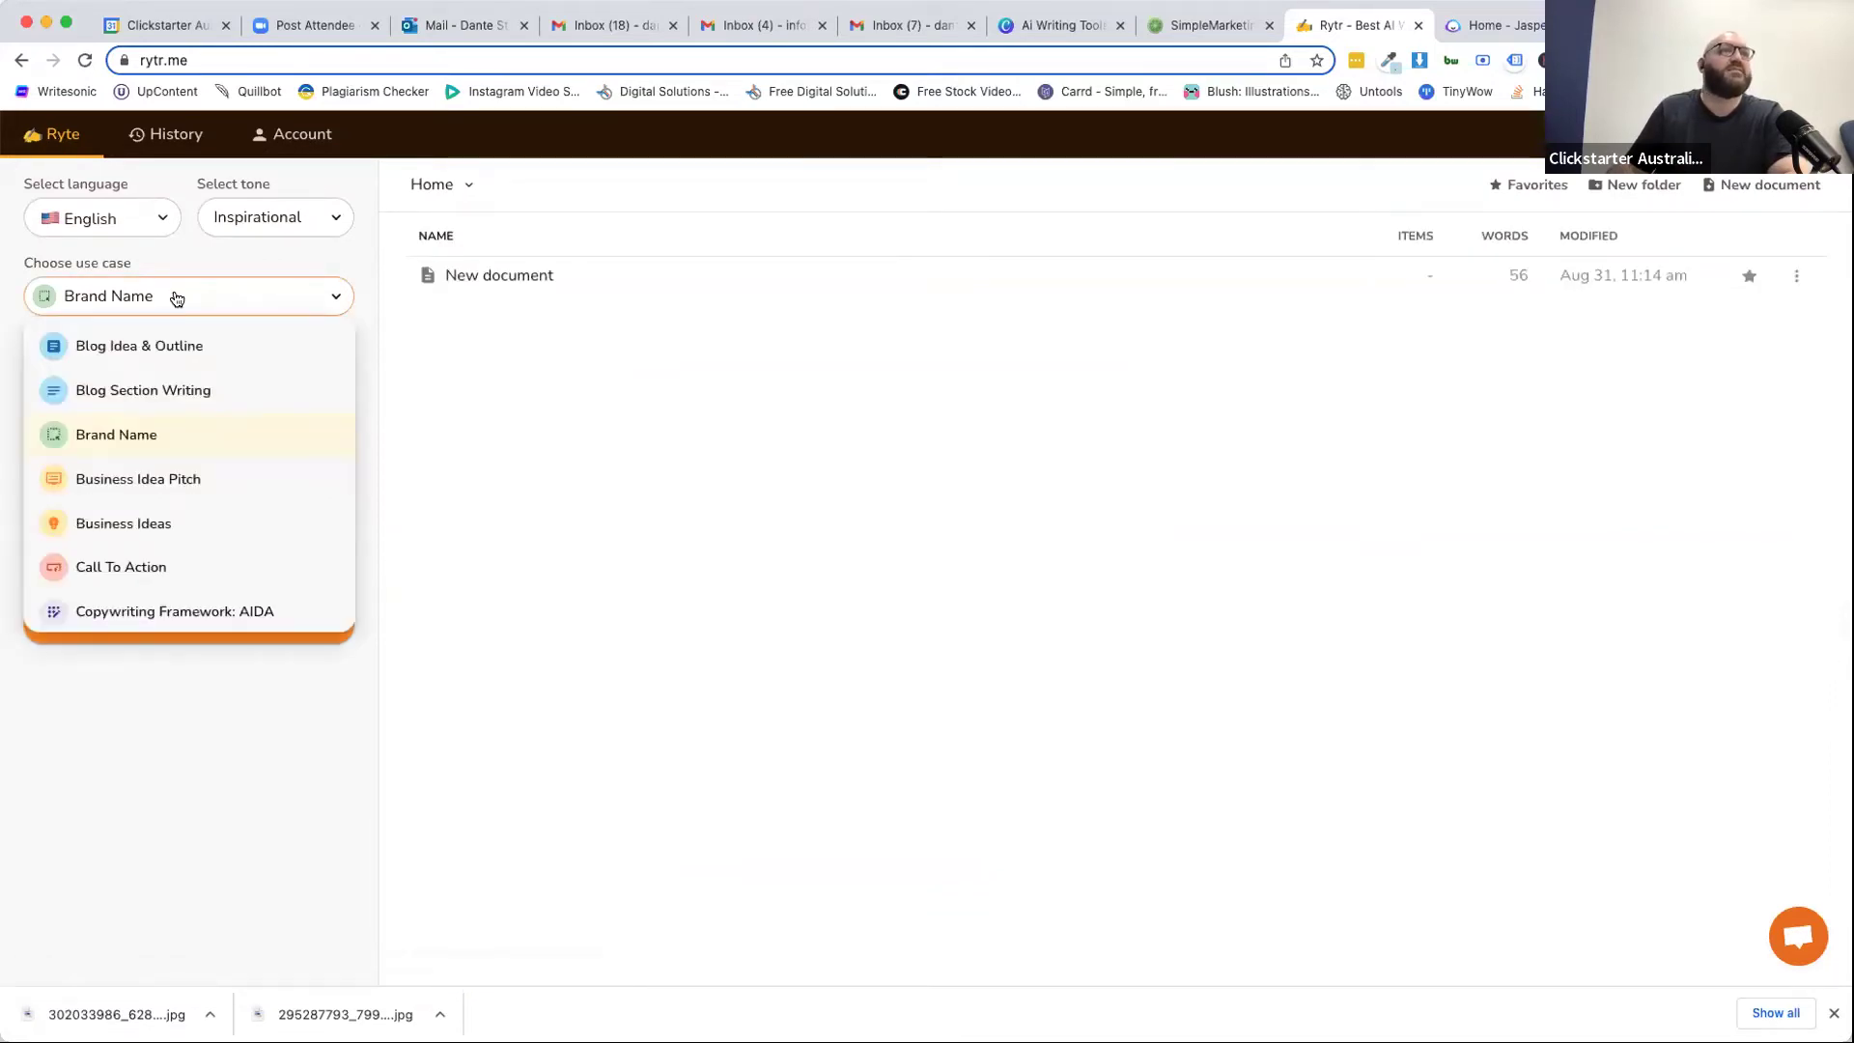
{"action": "left_click", "coordinate": [166, 345]}
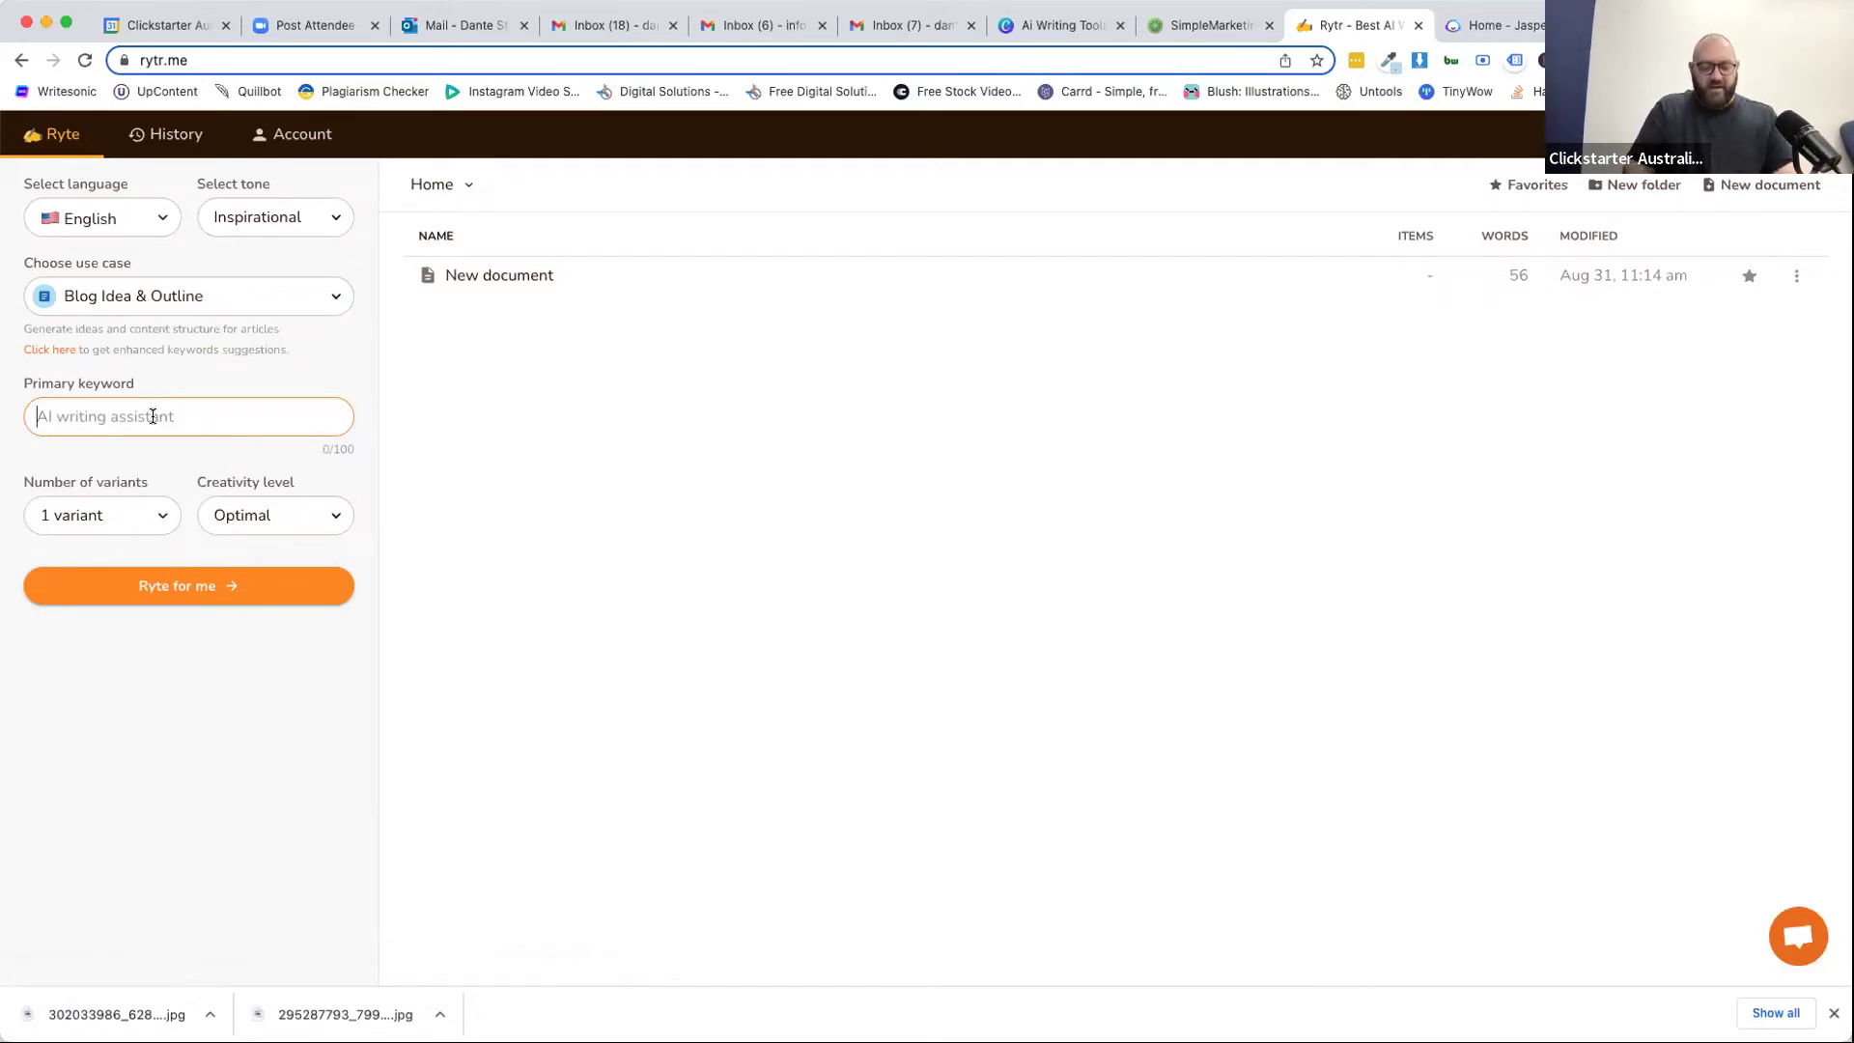
Enter "speech therapy for children" as the primary keyword and set the number of variants to 3.
{"action": "type", "text": "speech therpy"}
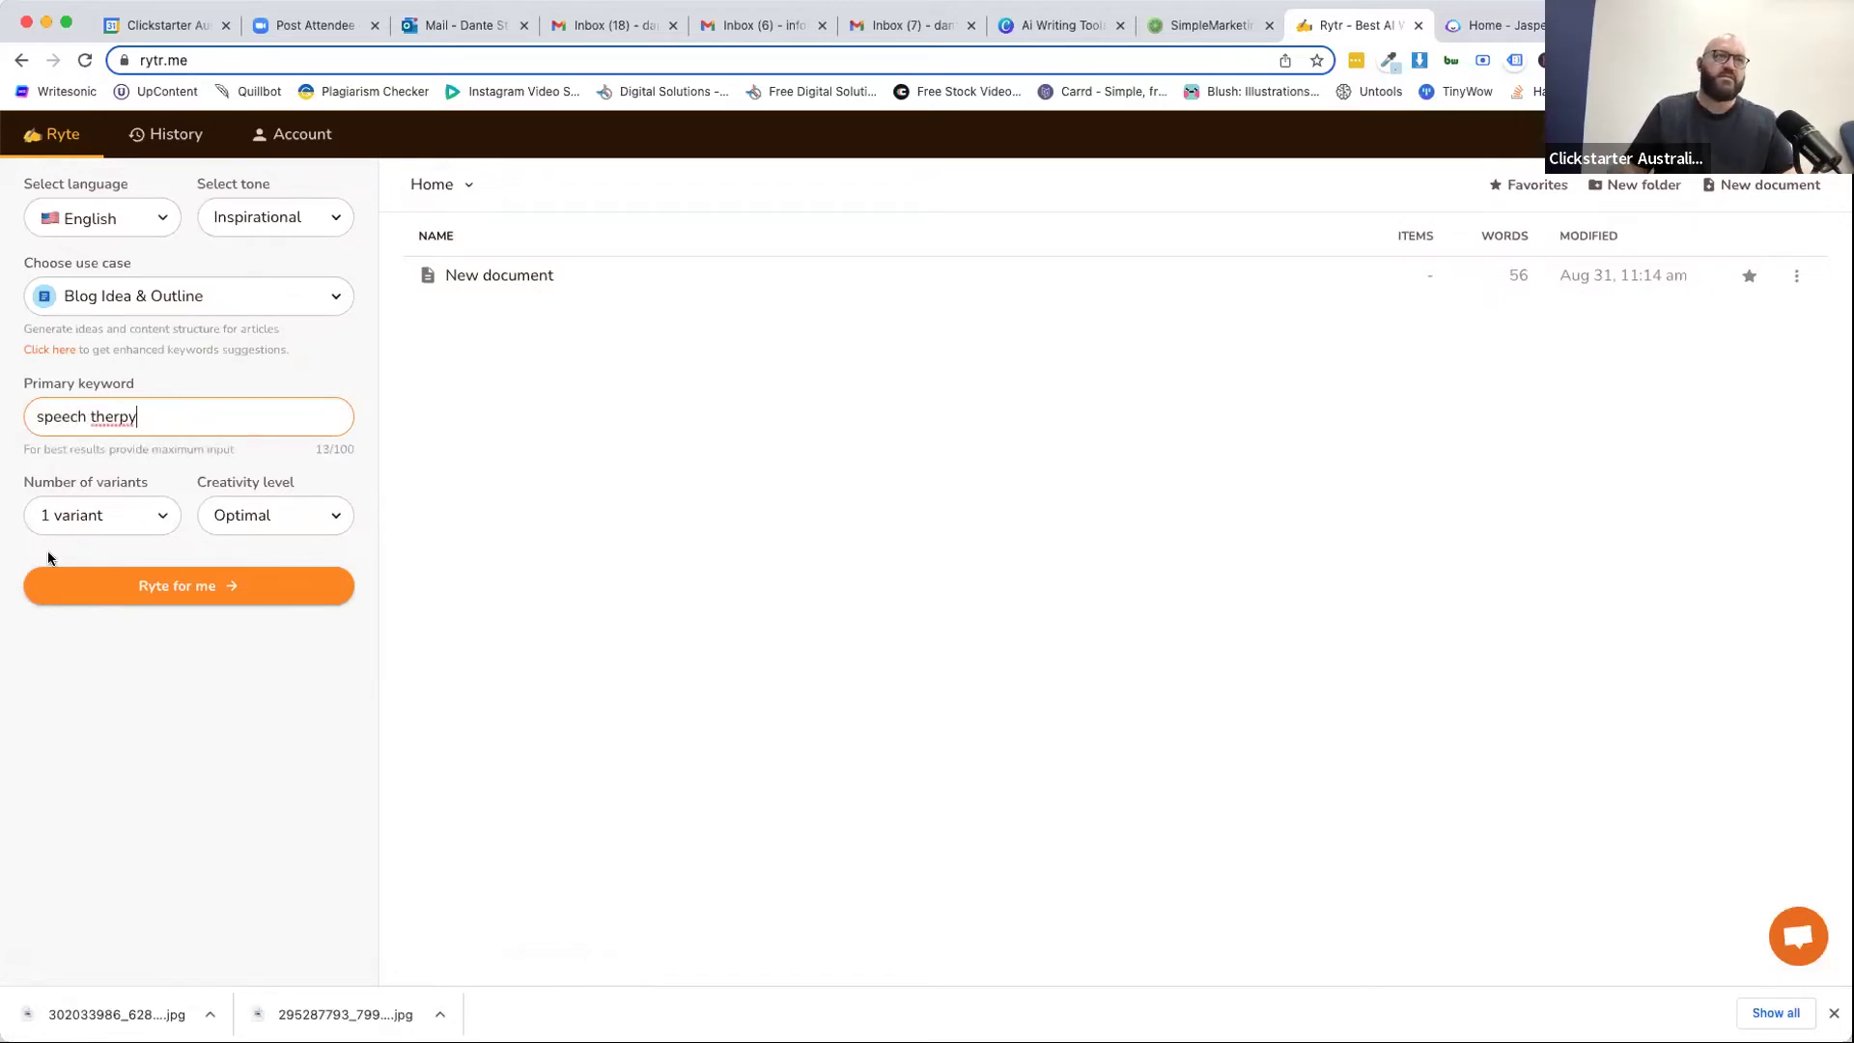
{"action": "left_click", "coordinate": [83, 513]}
{"action": "left_click", "coordinate": [71, 637]}
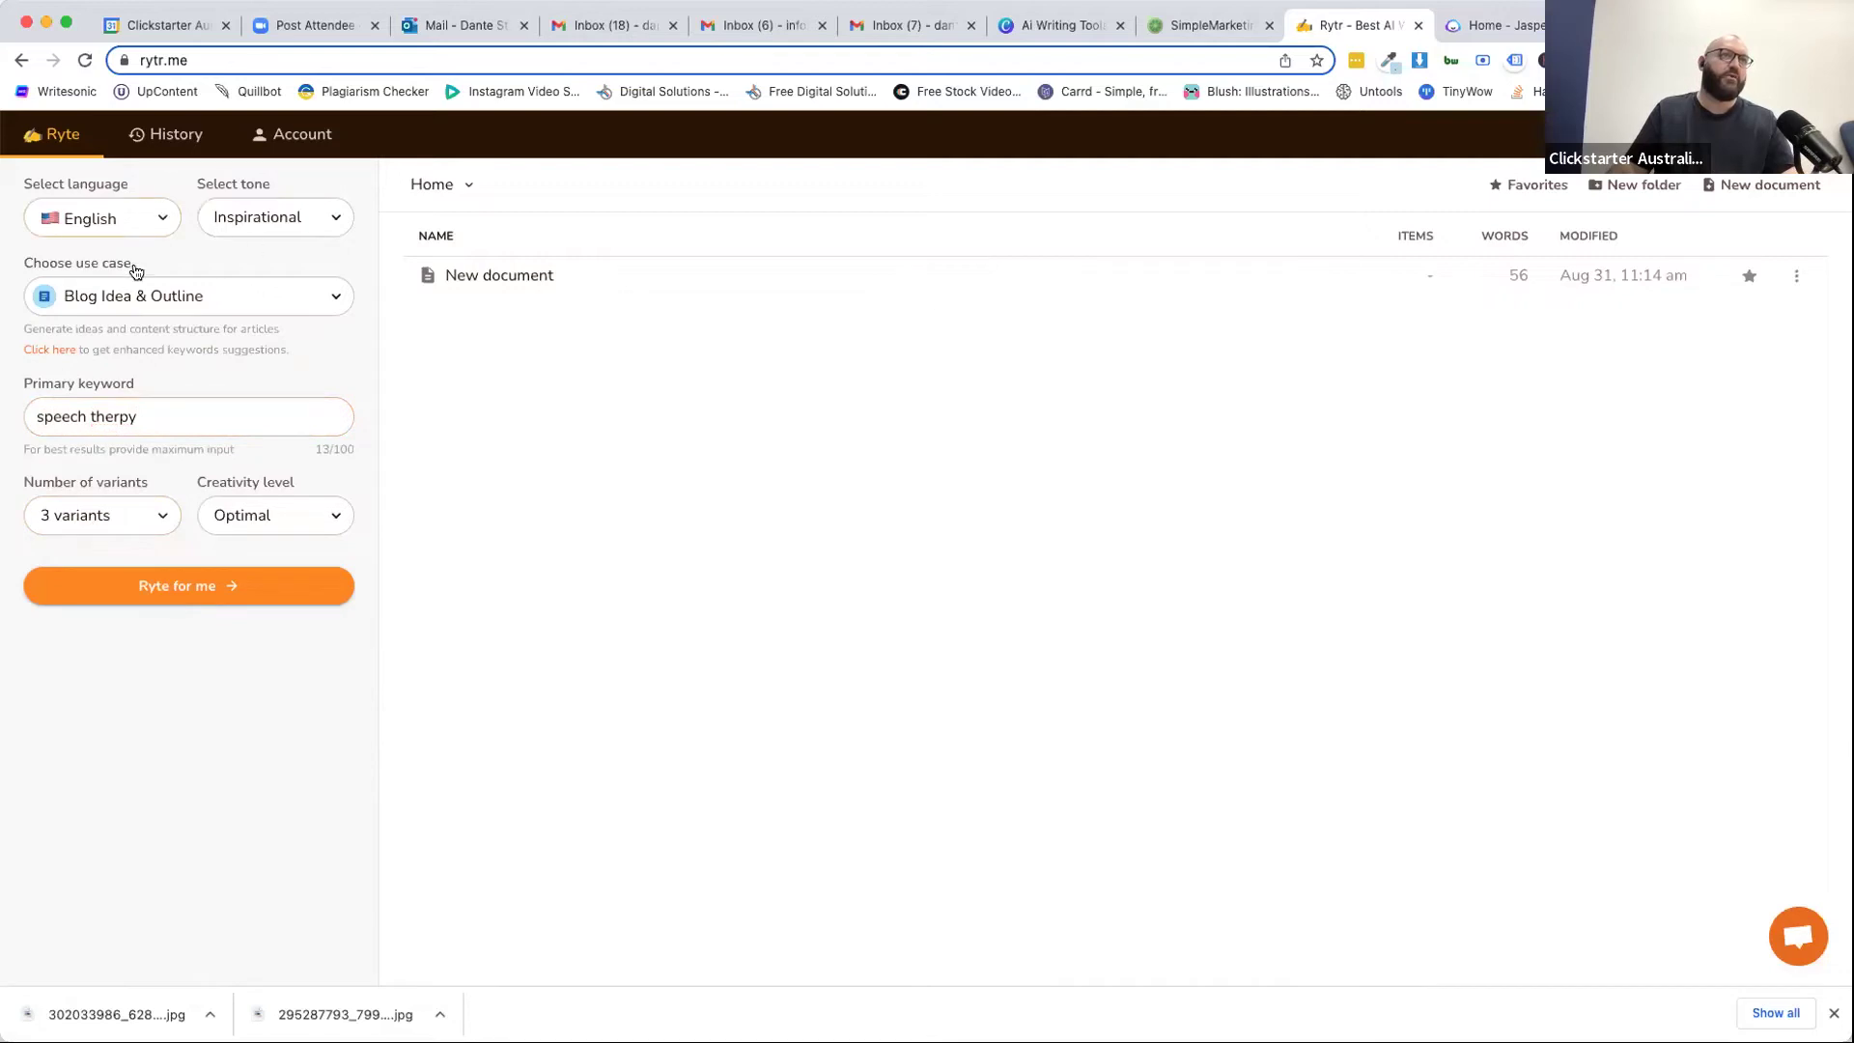
{"action": "left_click", "coordinate": [171, 418]}
{"action": "key", "text": "BackSpace"}
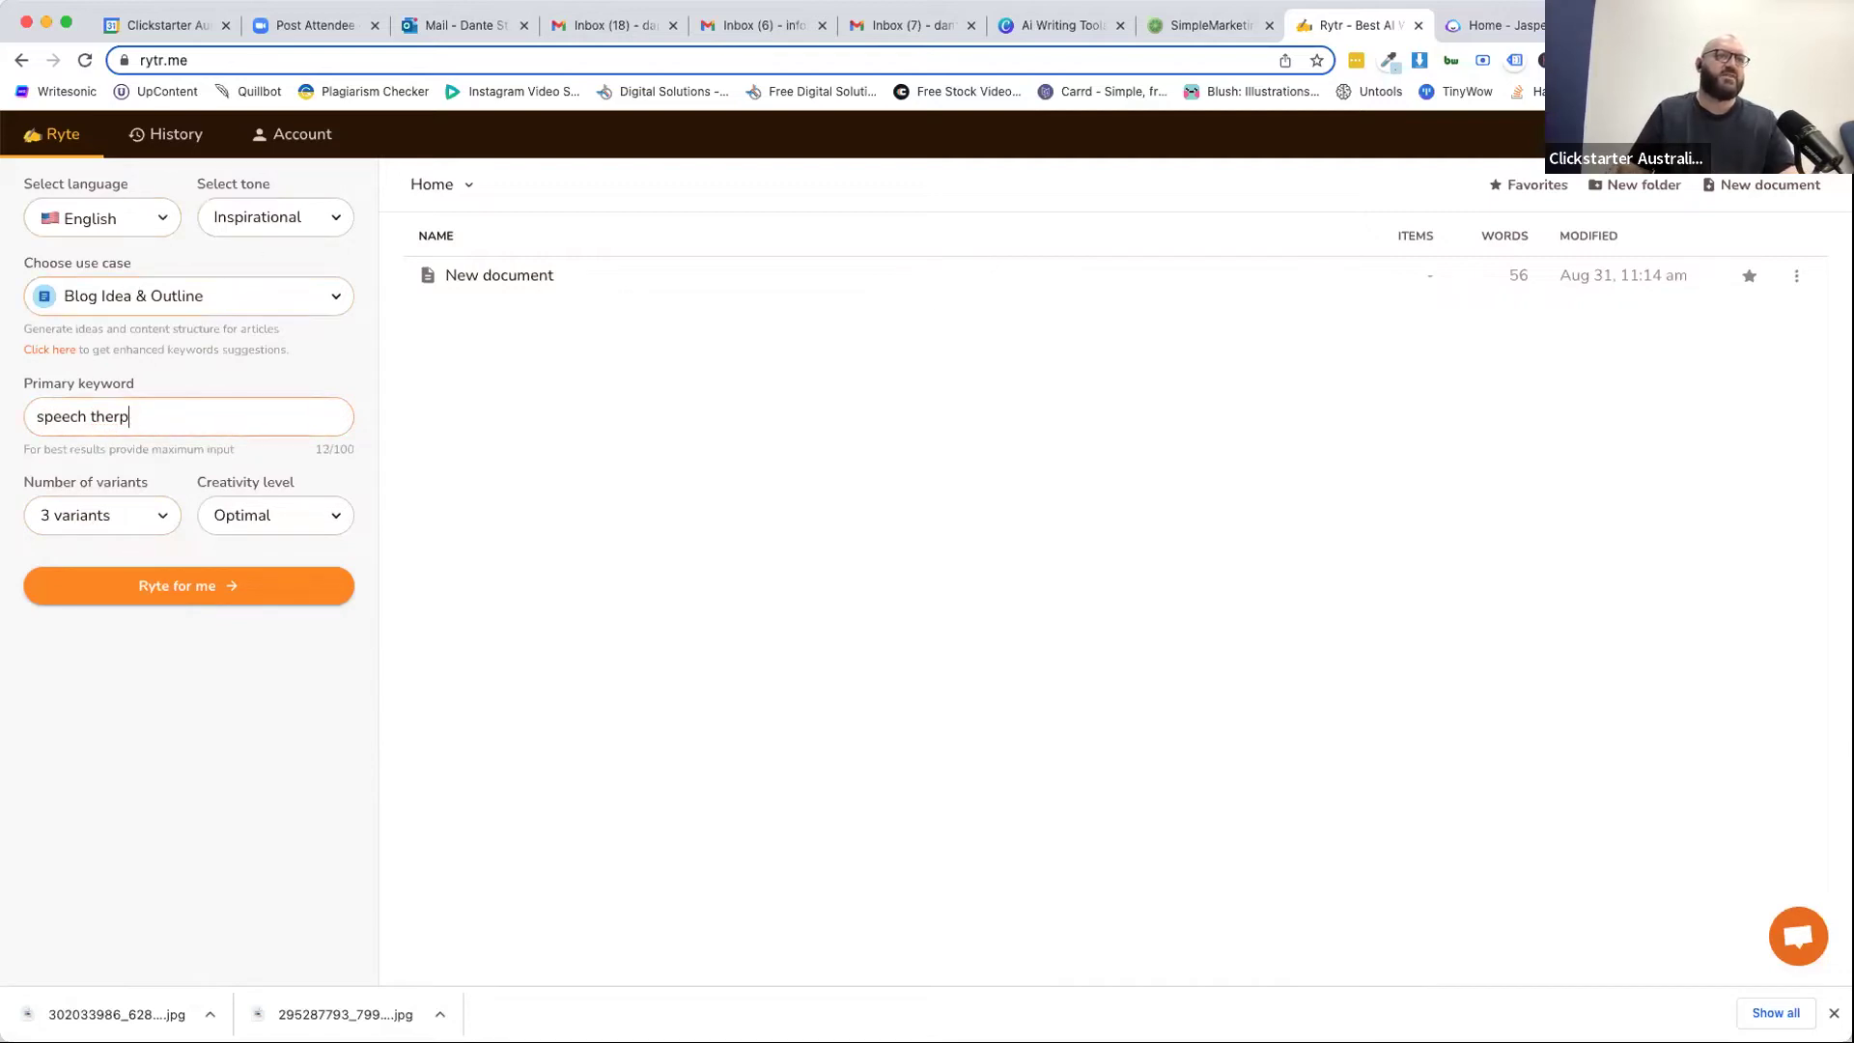
{"action": "type", "text": "apy for children"}
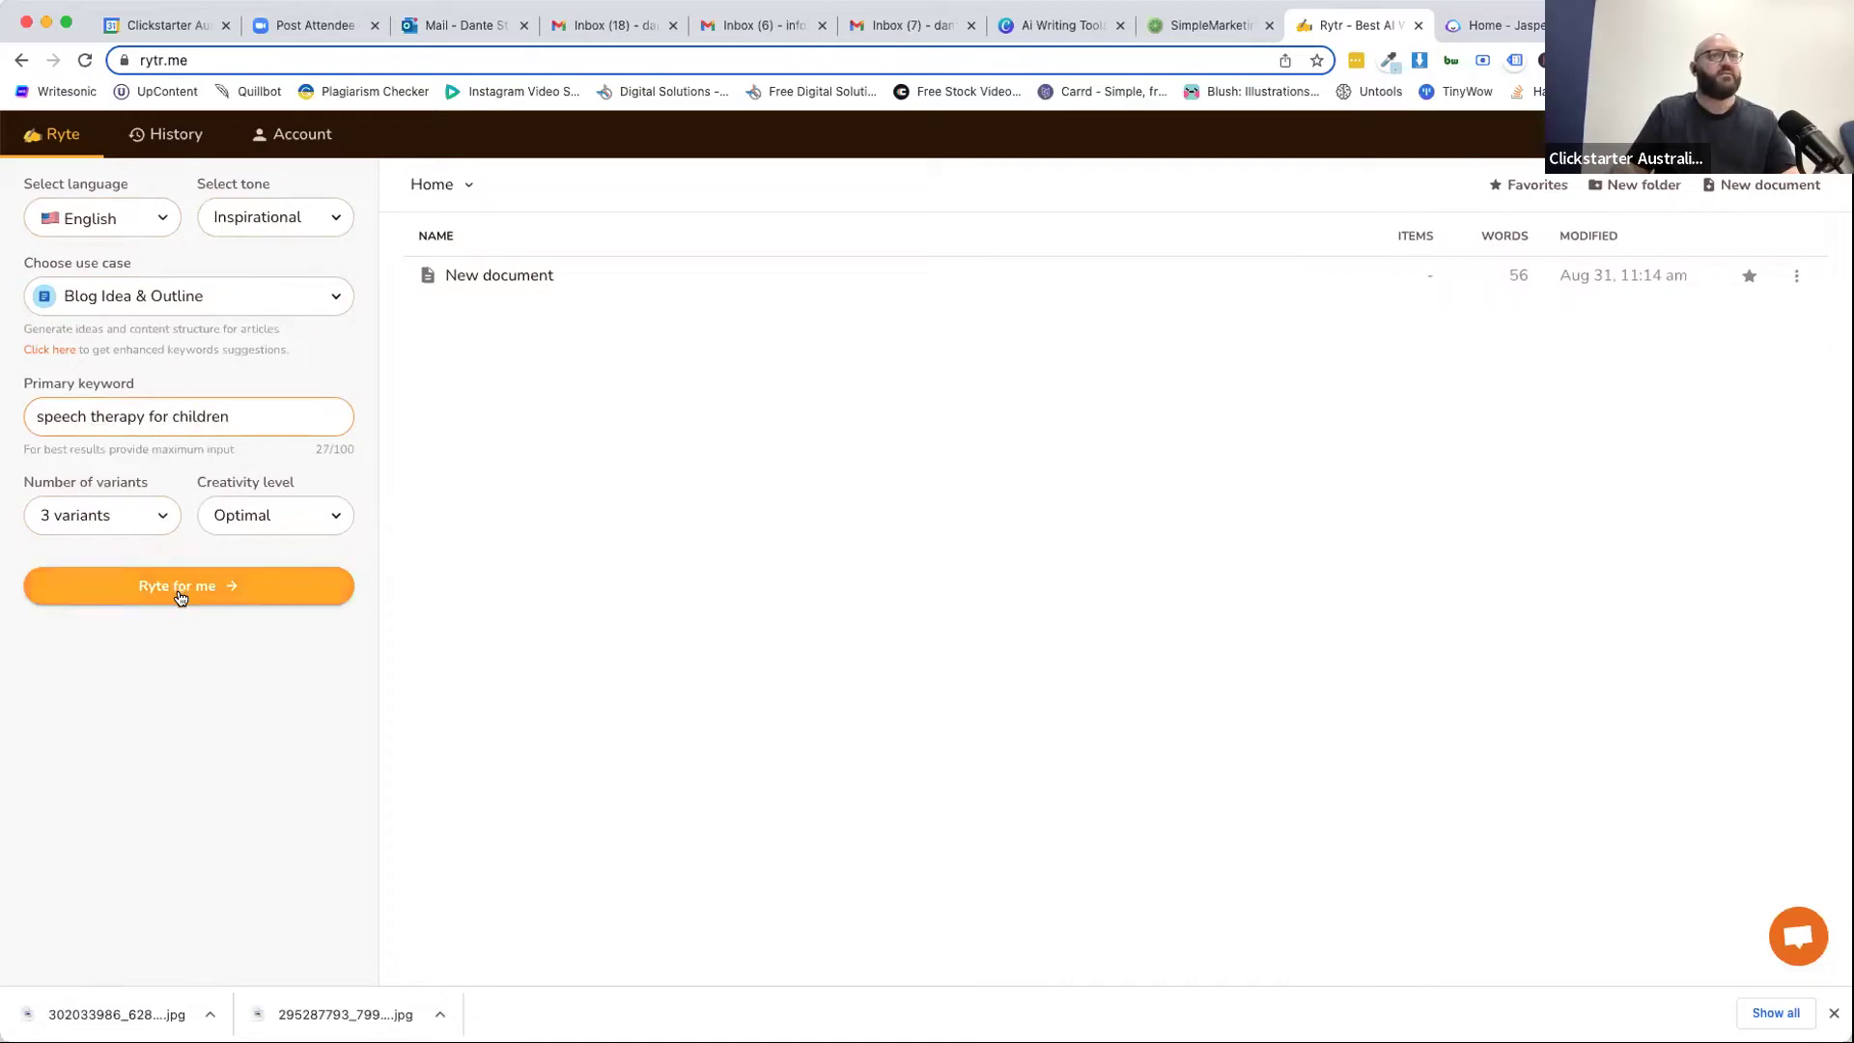
Change the tone to Informative and generate the blog ideas and outlines.
{"action": "left_click", "coordinate": [265, 220]}
{"action": "scroll", "coordinate": [264, 380], "scroll_direction": "up", "scroll_amount": 2}
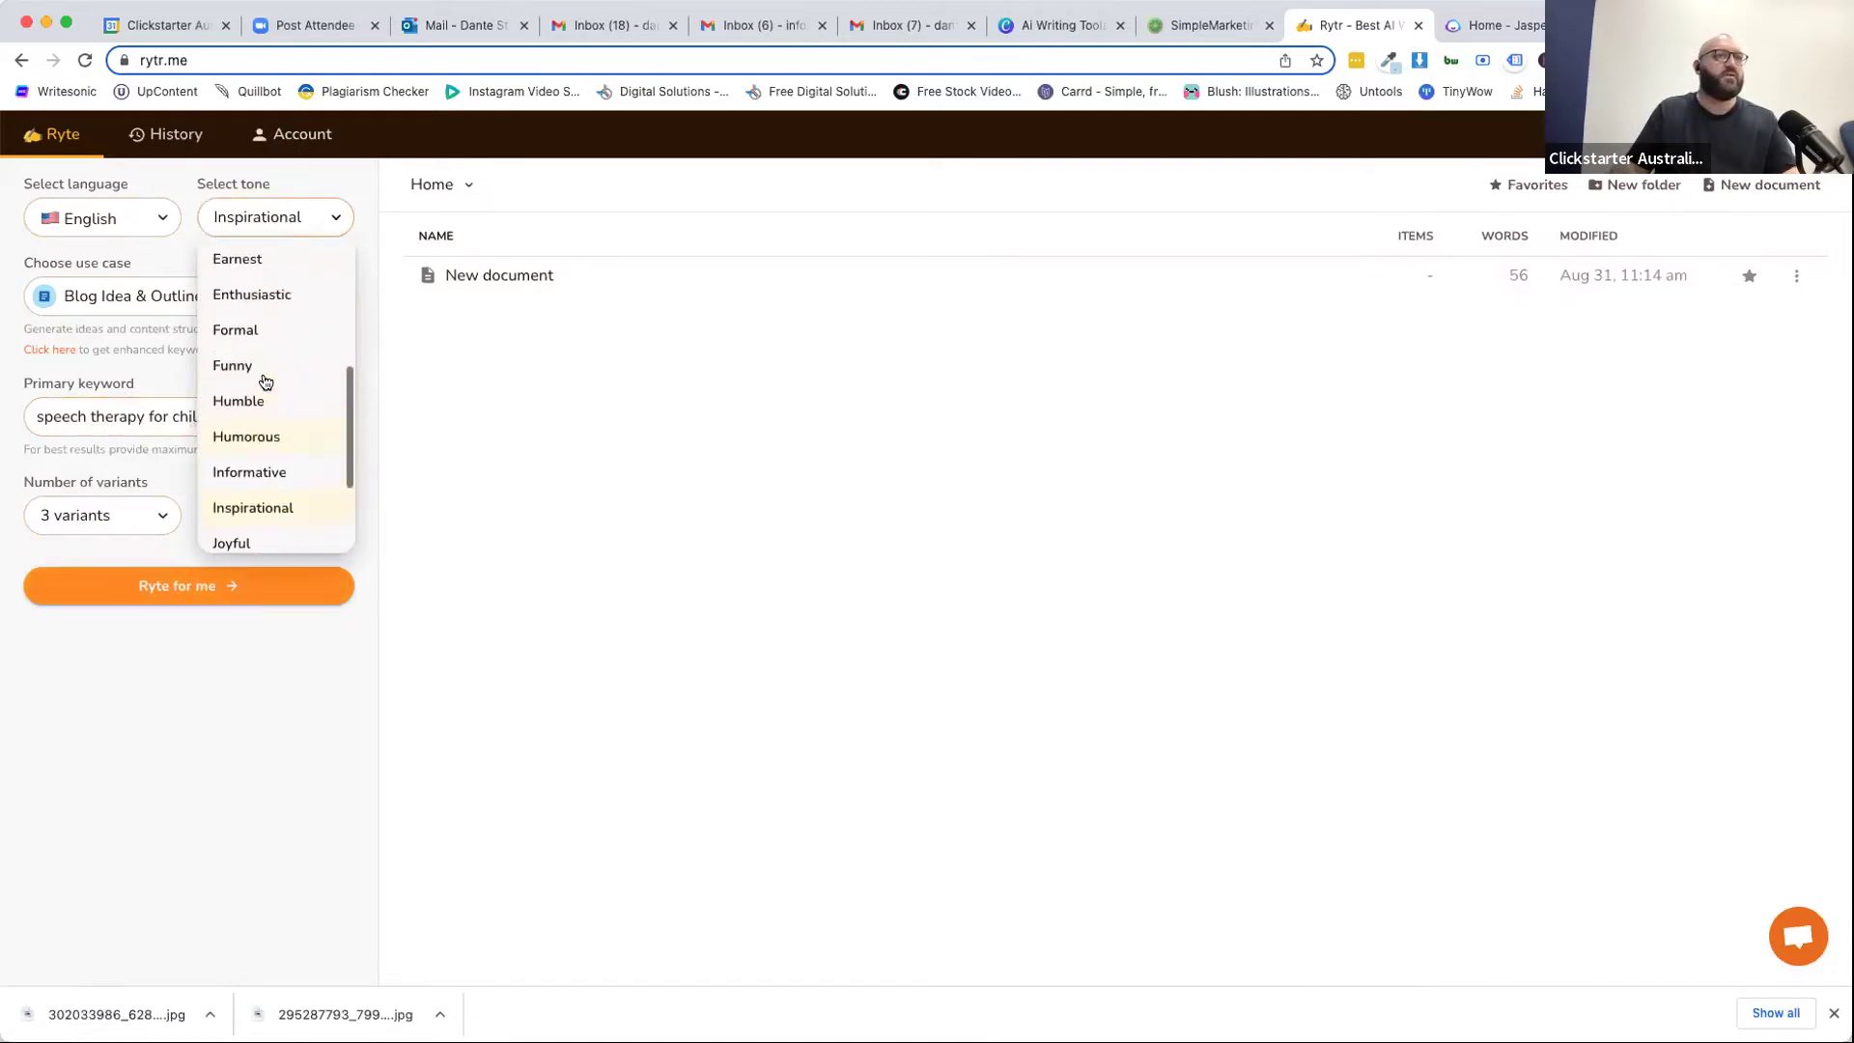
{"action": "left_click", "coordinate": [249, 509]}
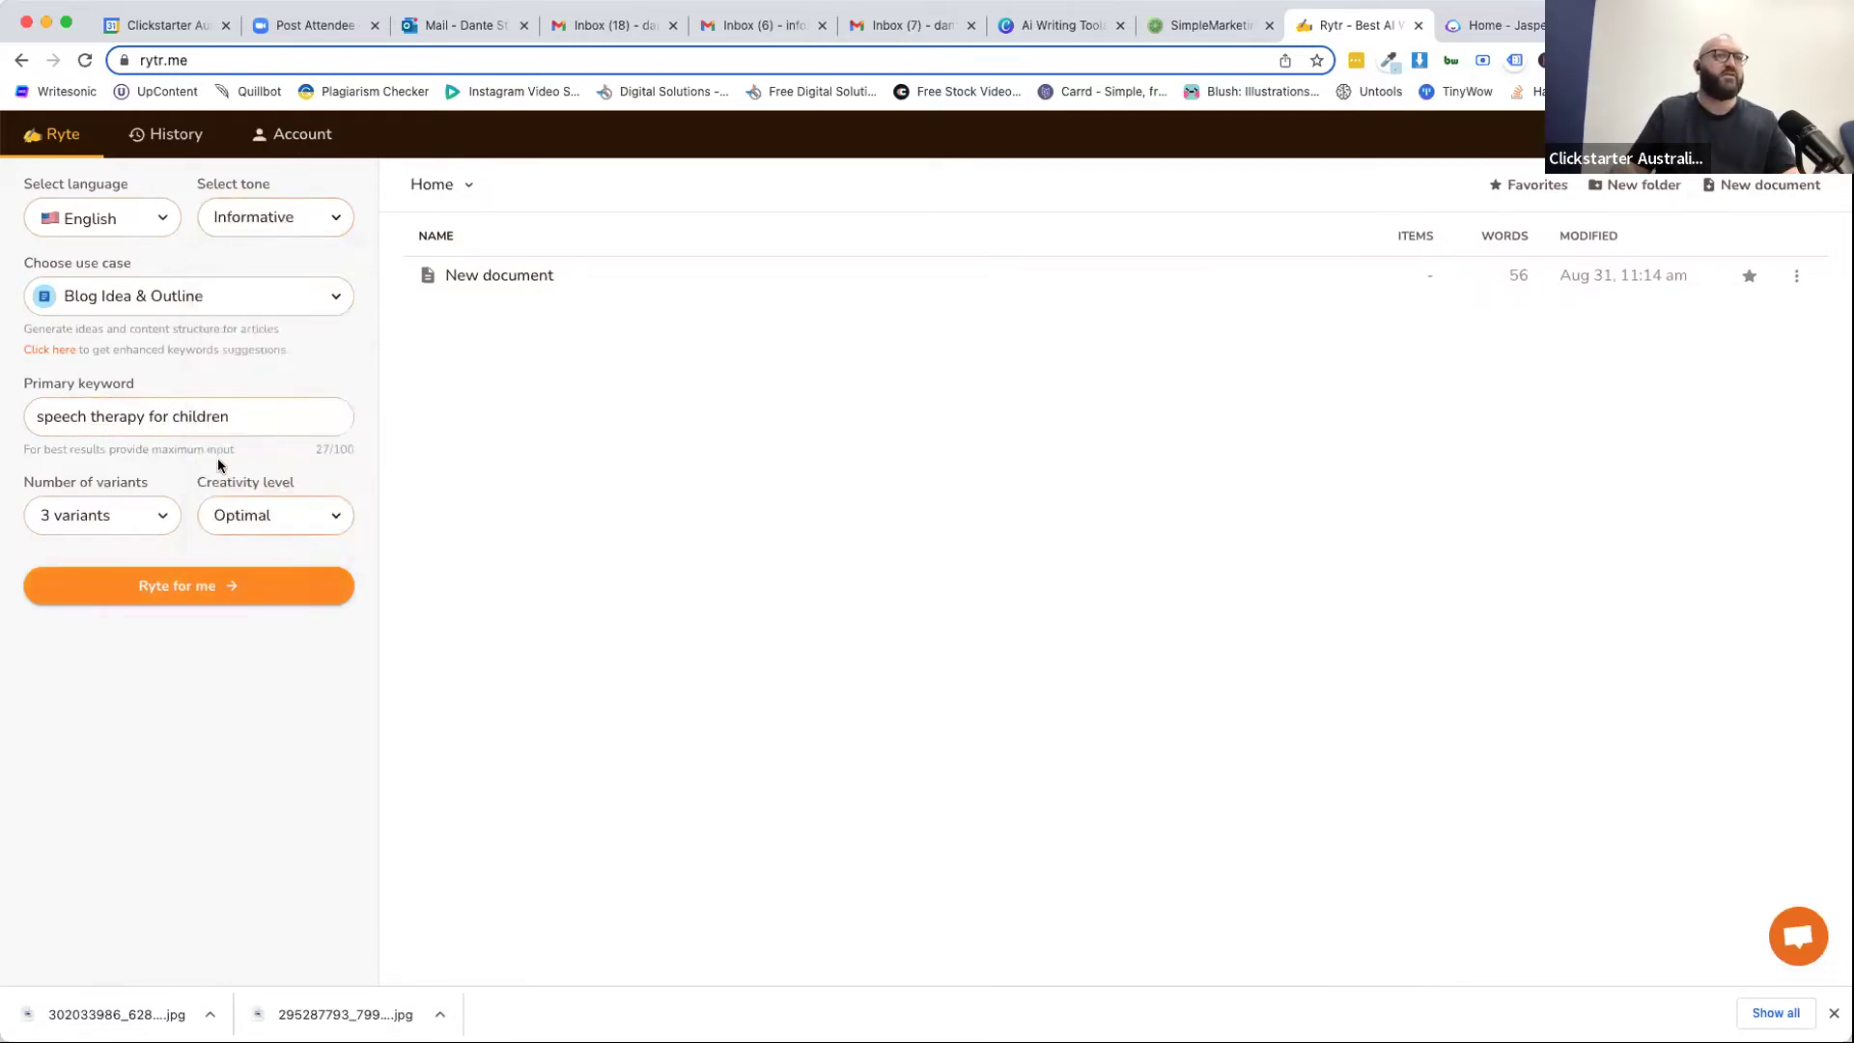
{"action": "left_click", "coordinate": [169, 586]}
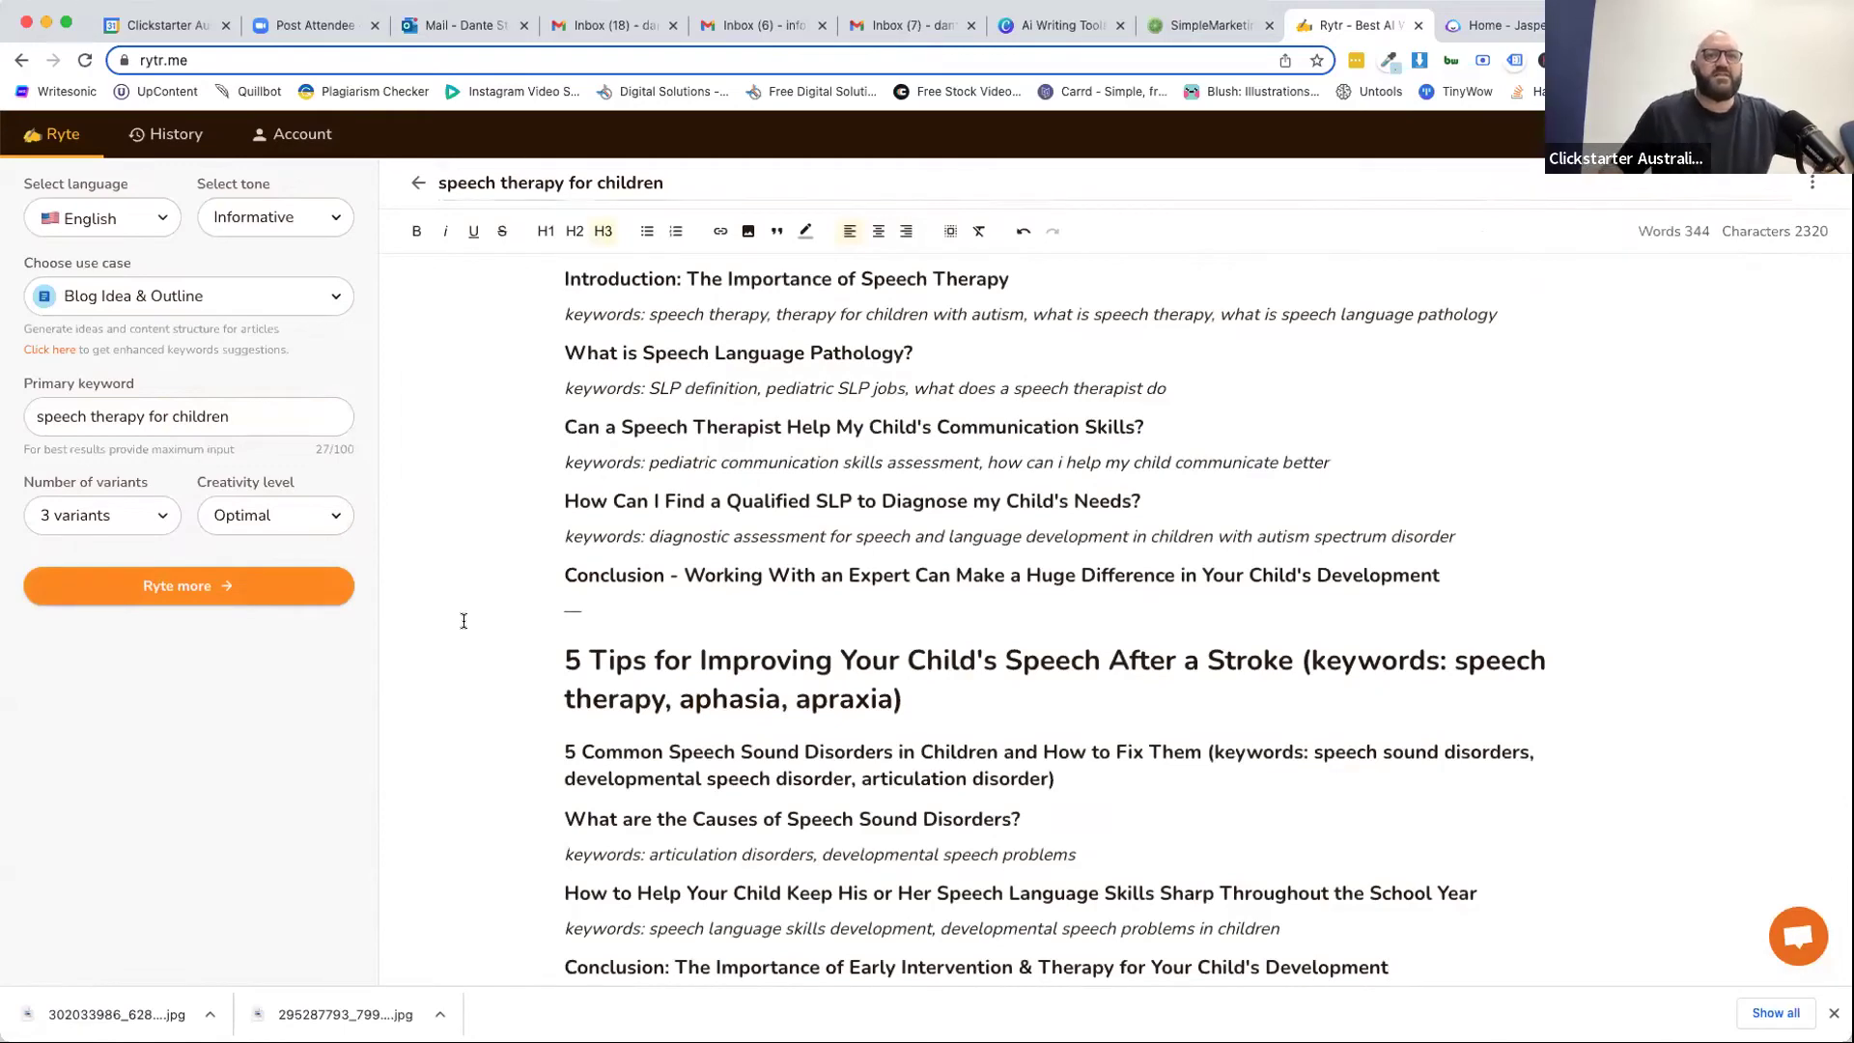
Review the generated speech therapy blog outlines, examining their titles, section headings and the keywords listed under each heading.
{"action": "scroll", "coordinate": [680, 455], "scroll_direction": "up", "scroll_amount": 1}
{"action": "scroll", "coordinate": [680, 455], "scroll_direction": "up", "scroll_amount": 3}
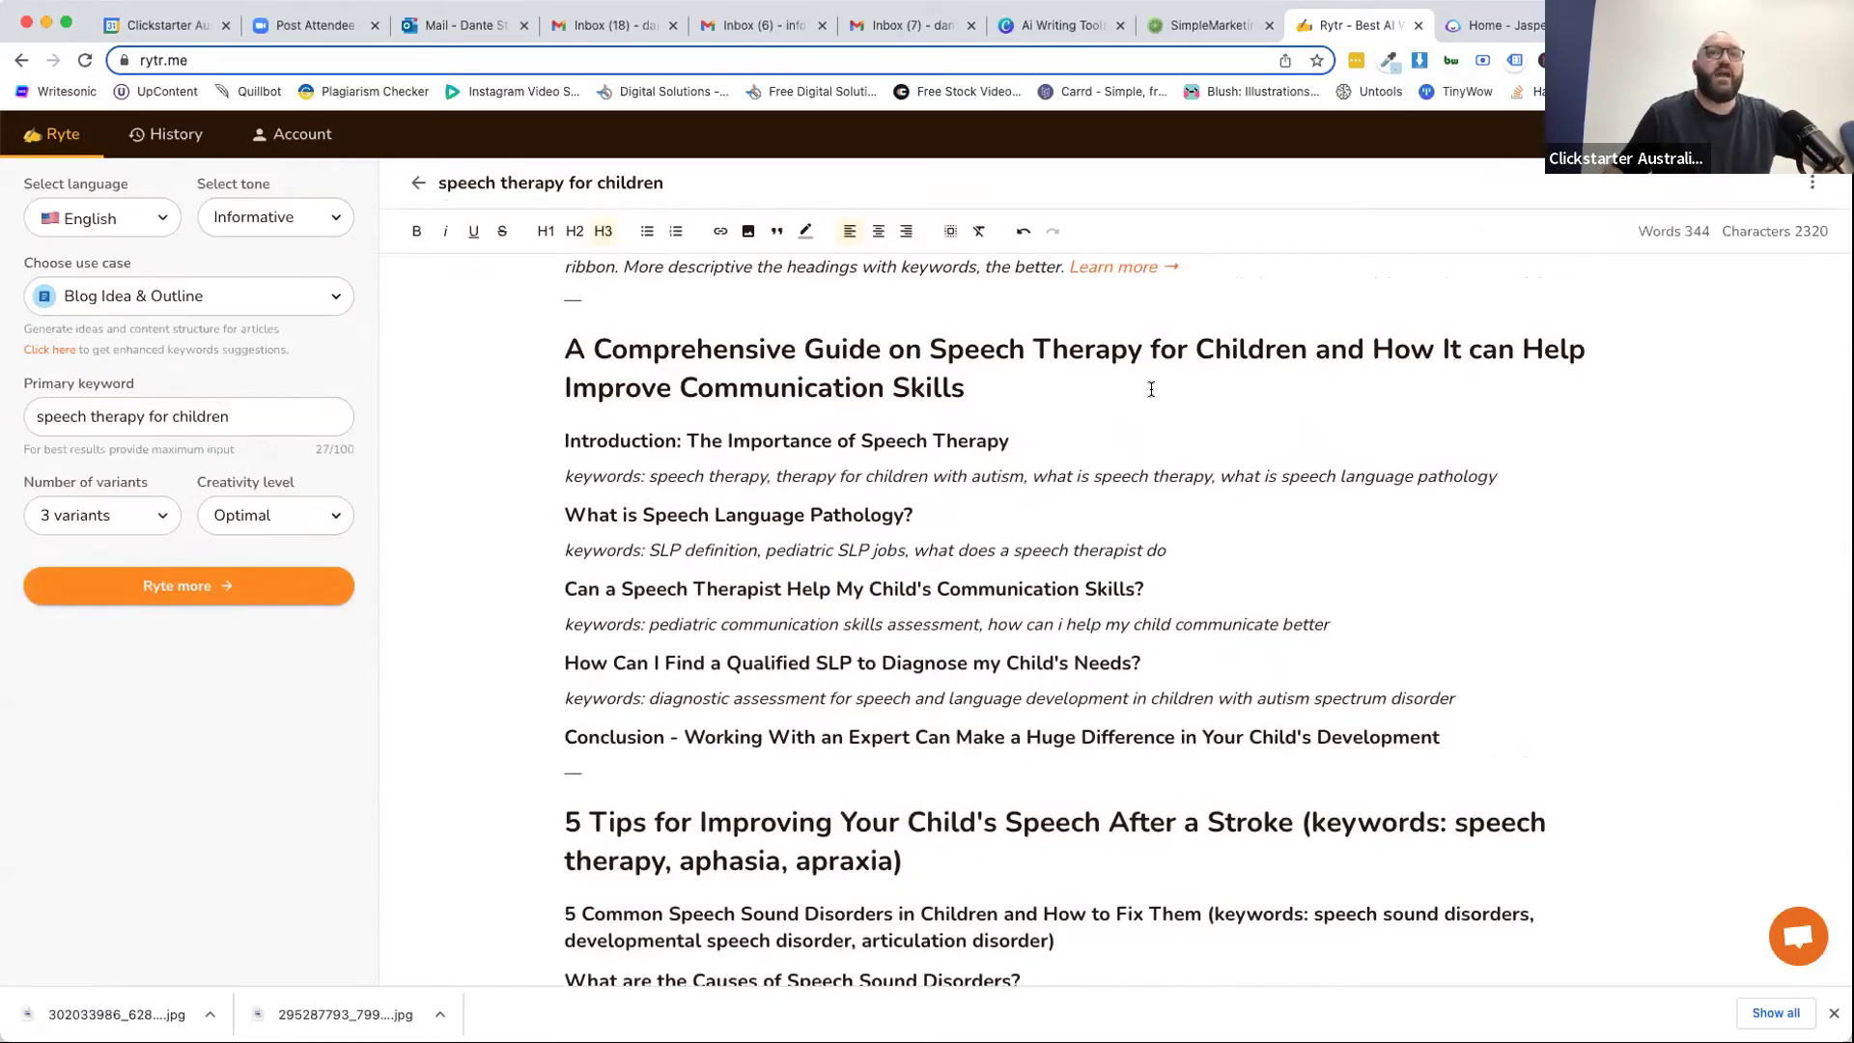
{"action": "left_click_drag", "start_coordinate": [565, 442], "coordinate": [1487, 734]}
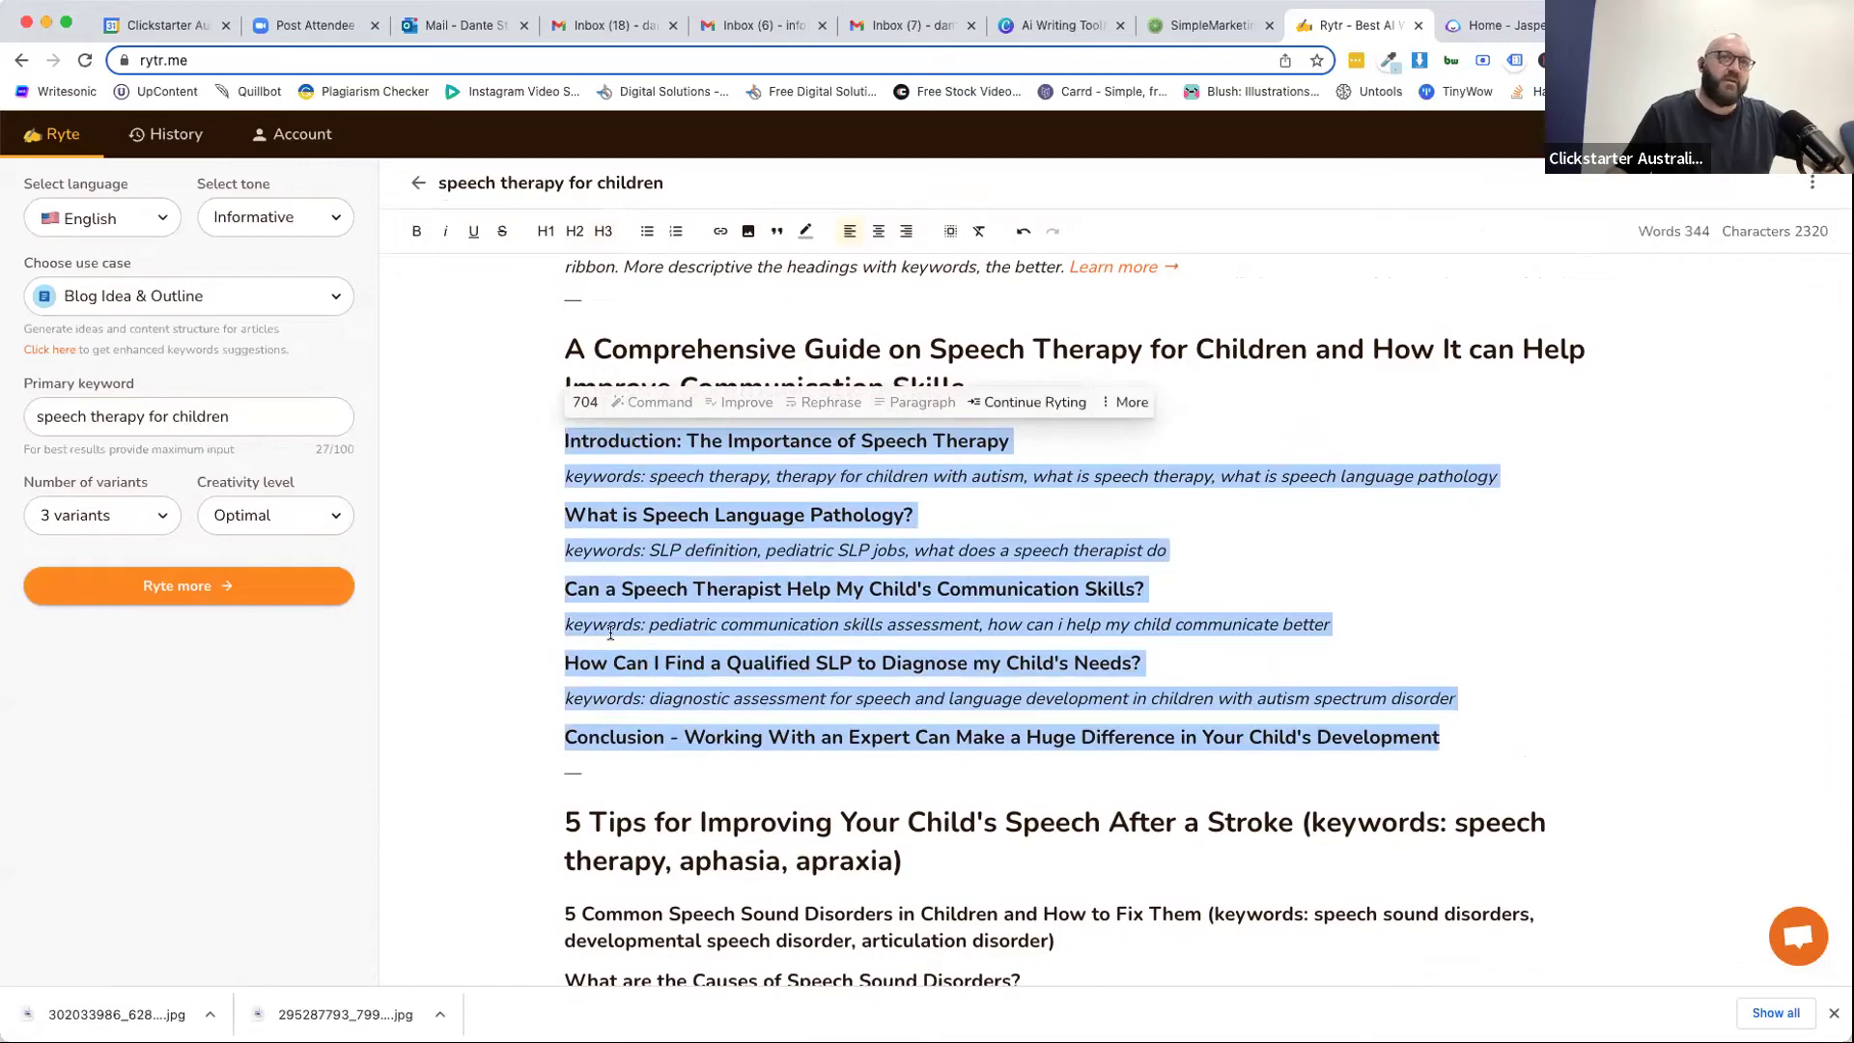
{"action": "left_click", "coordinate": [527, 624]}
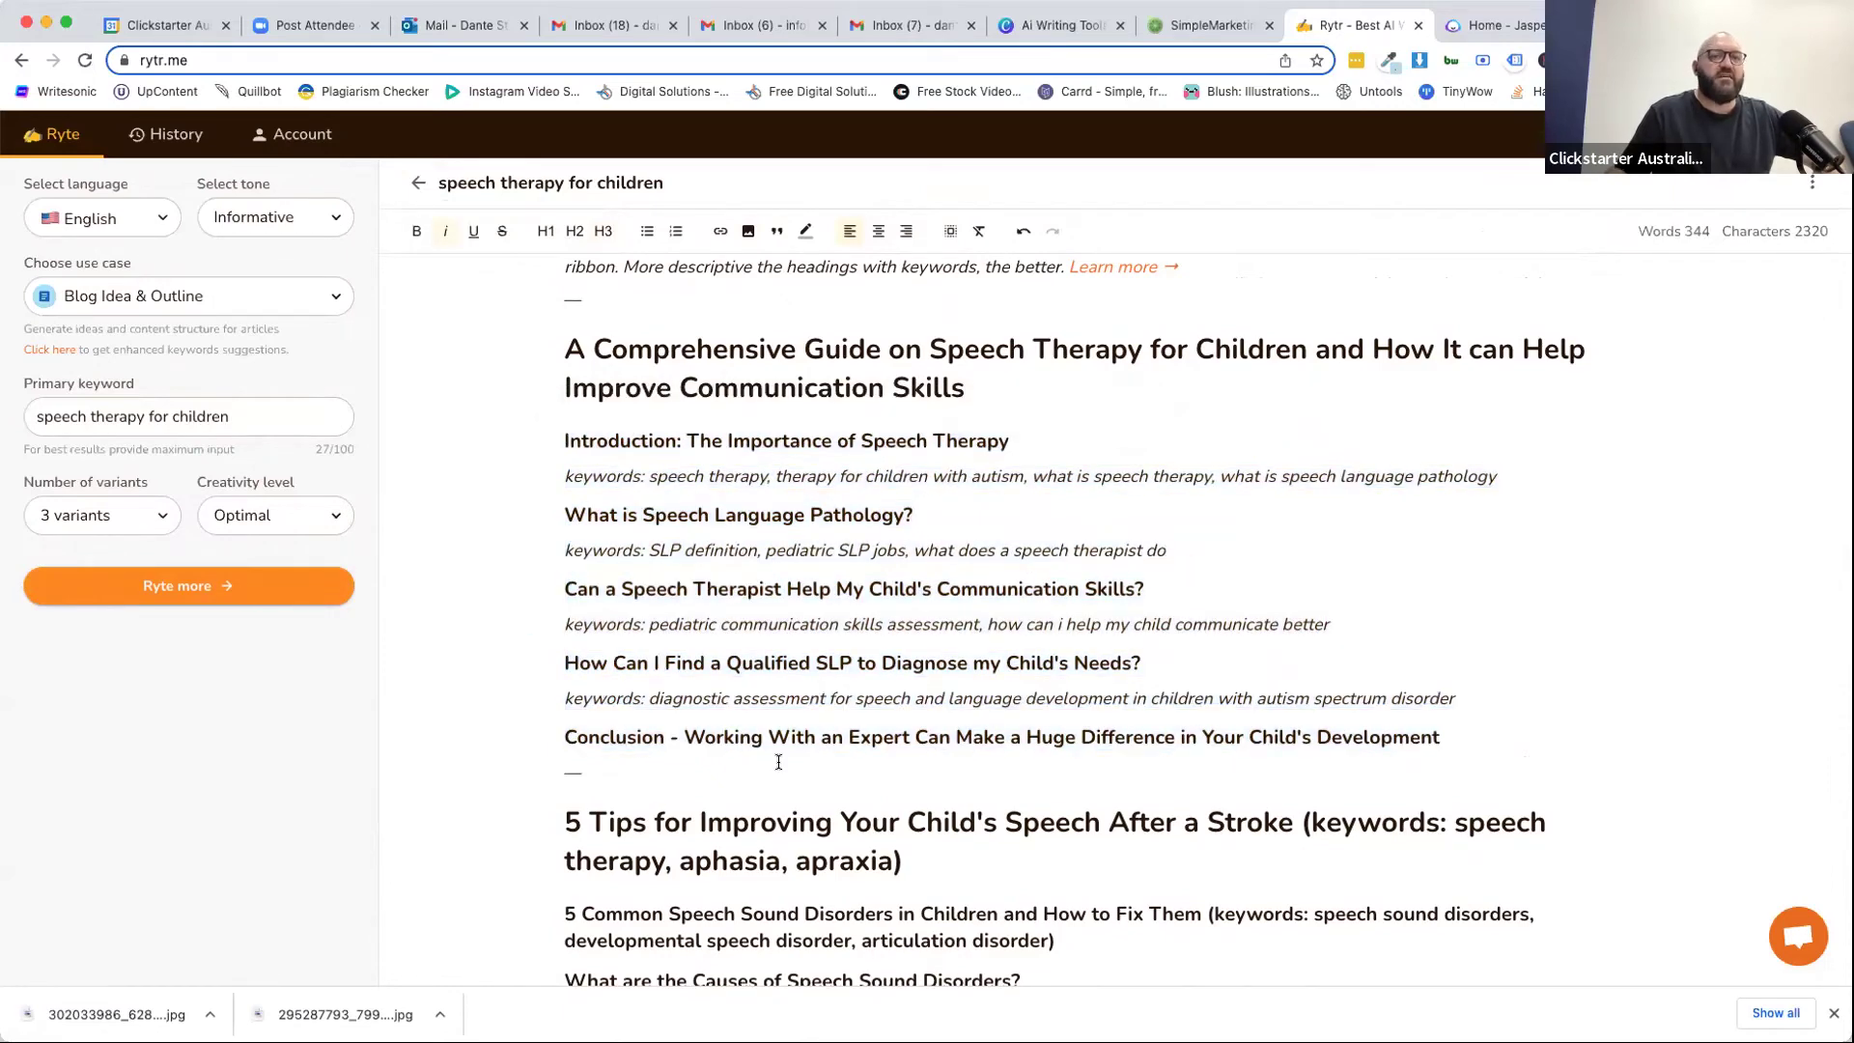
{"action": "scroll", "coordinate": [779, 762], "scroll_direction": "down", "scroll_amount": 3}
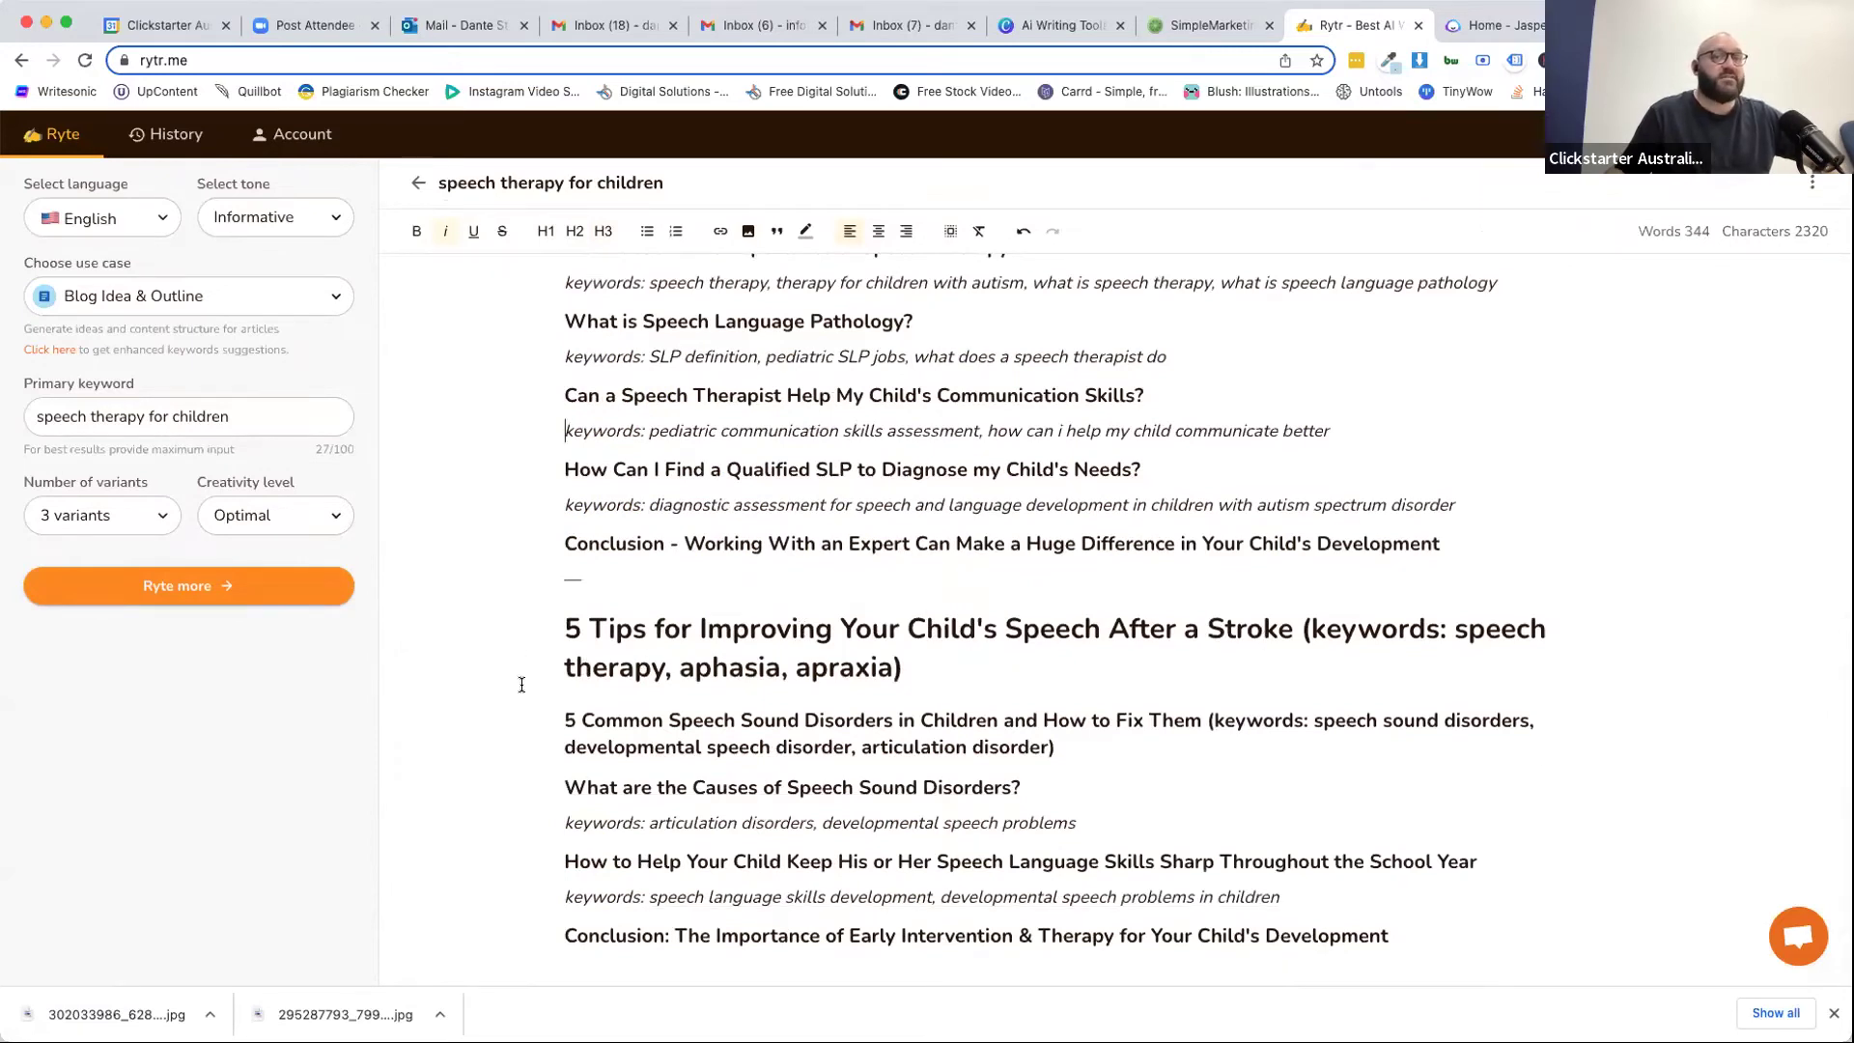
{"action": "scroll", "coordinate": [521, 684], "scroll_direction": "up", "scroll_amount": 7}
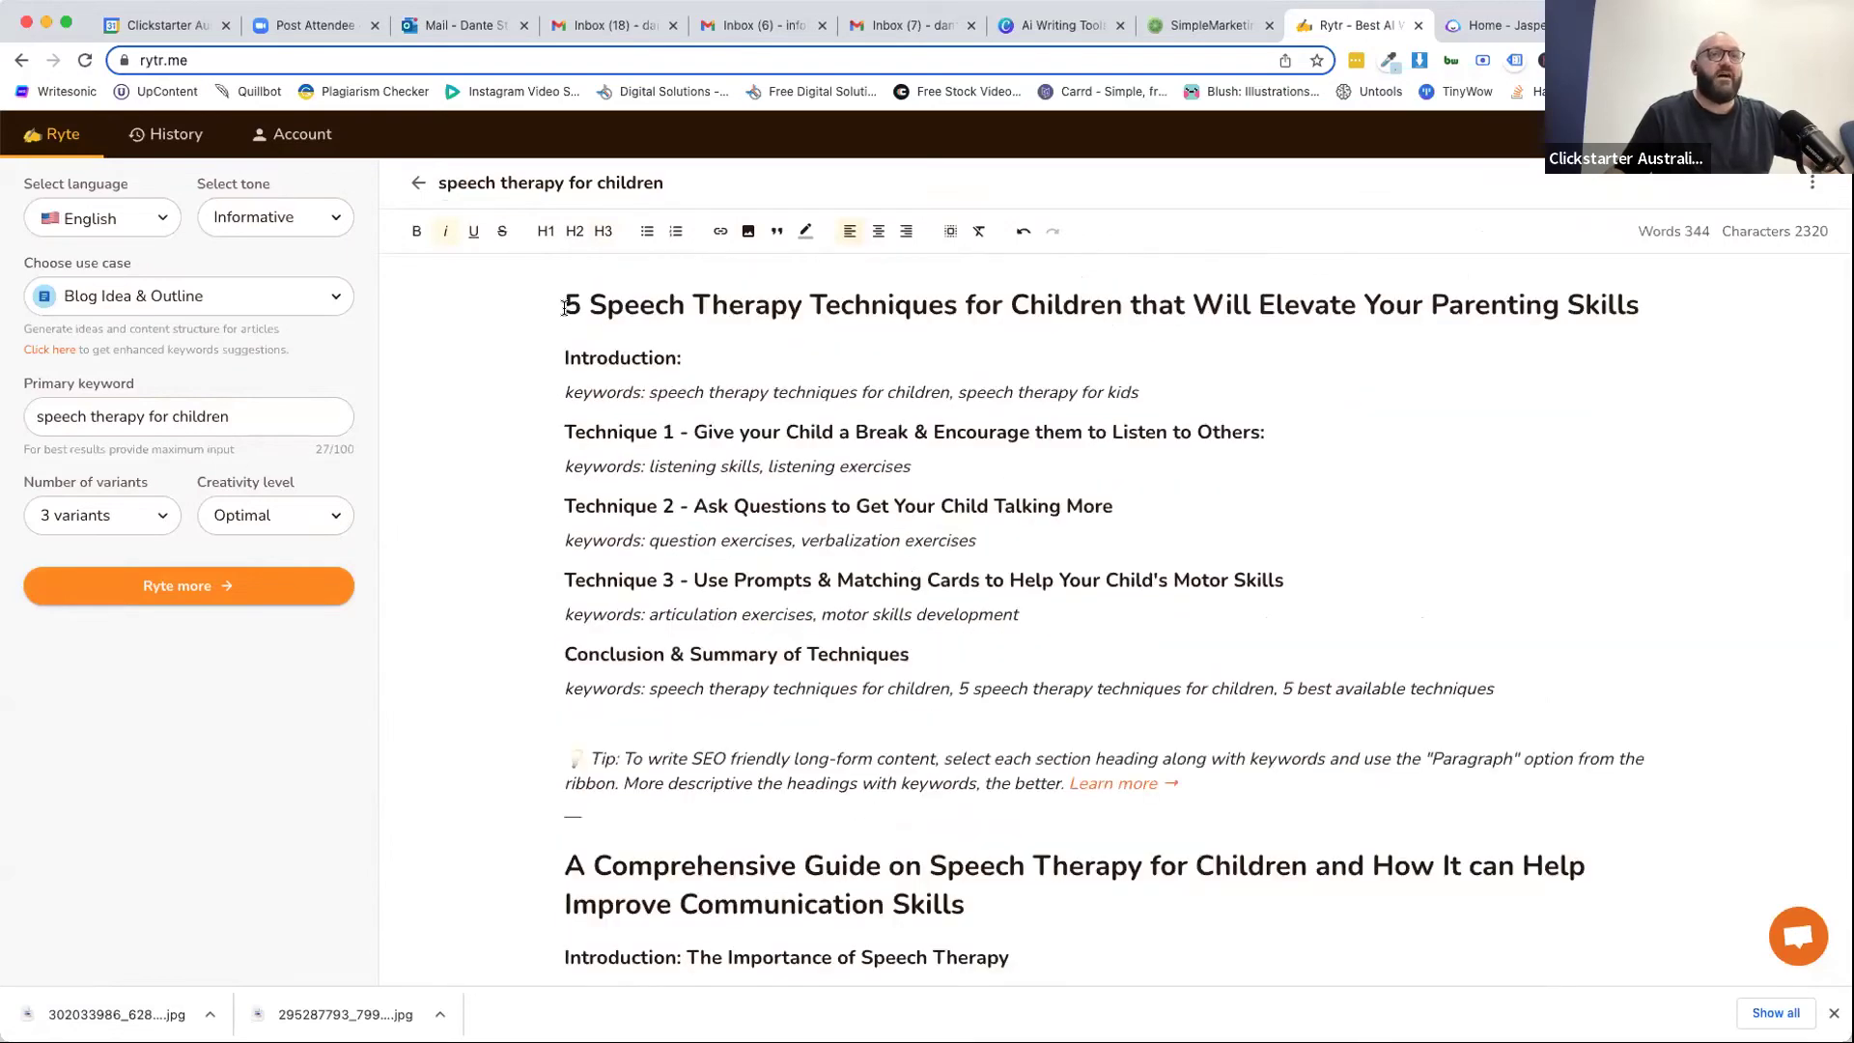
{"action": "left_click_drag", "start_coordinate": [565, 307], "coordinate": [1468, 326]}
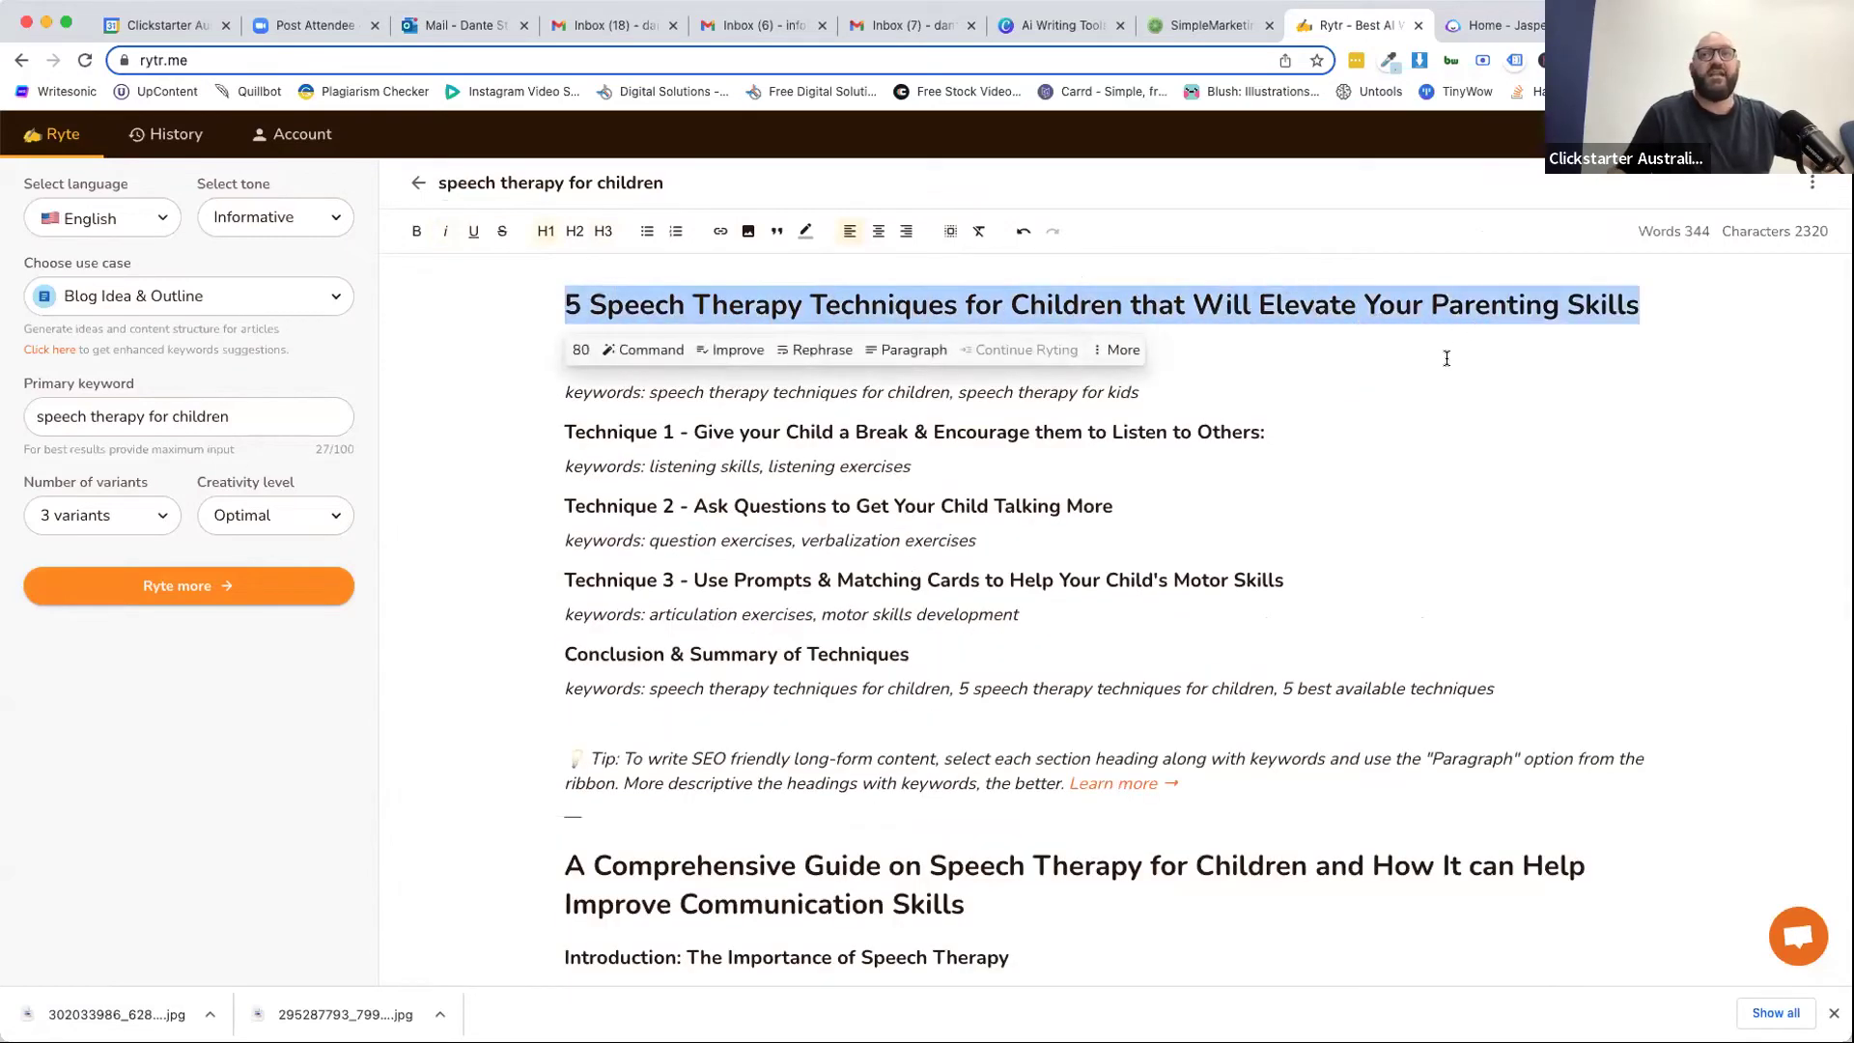
{"action": "left_click", "coordinate": [1351, 377]}
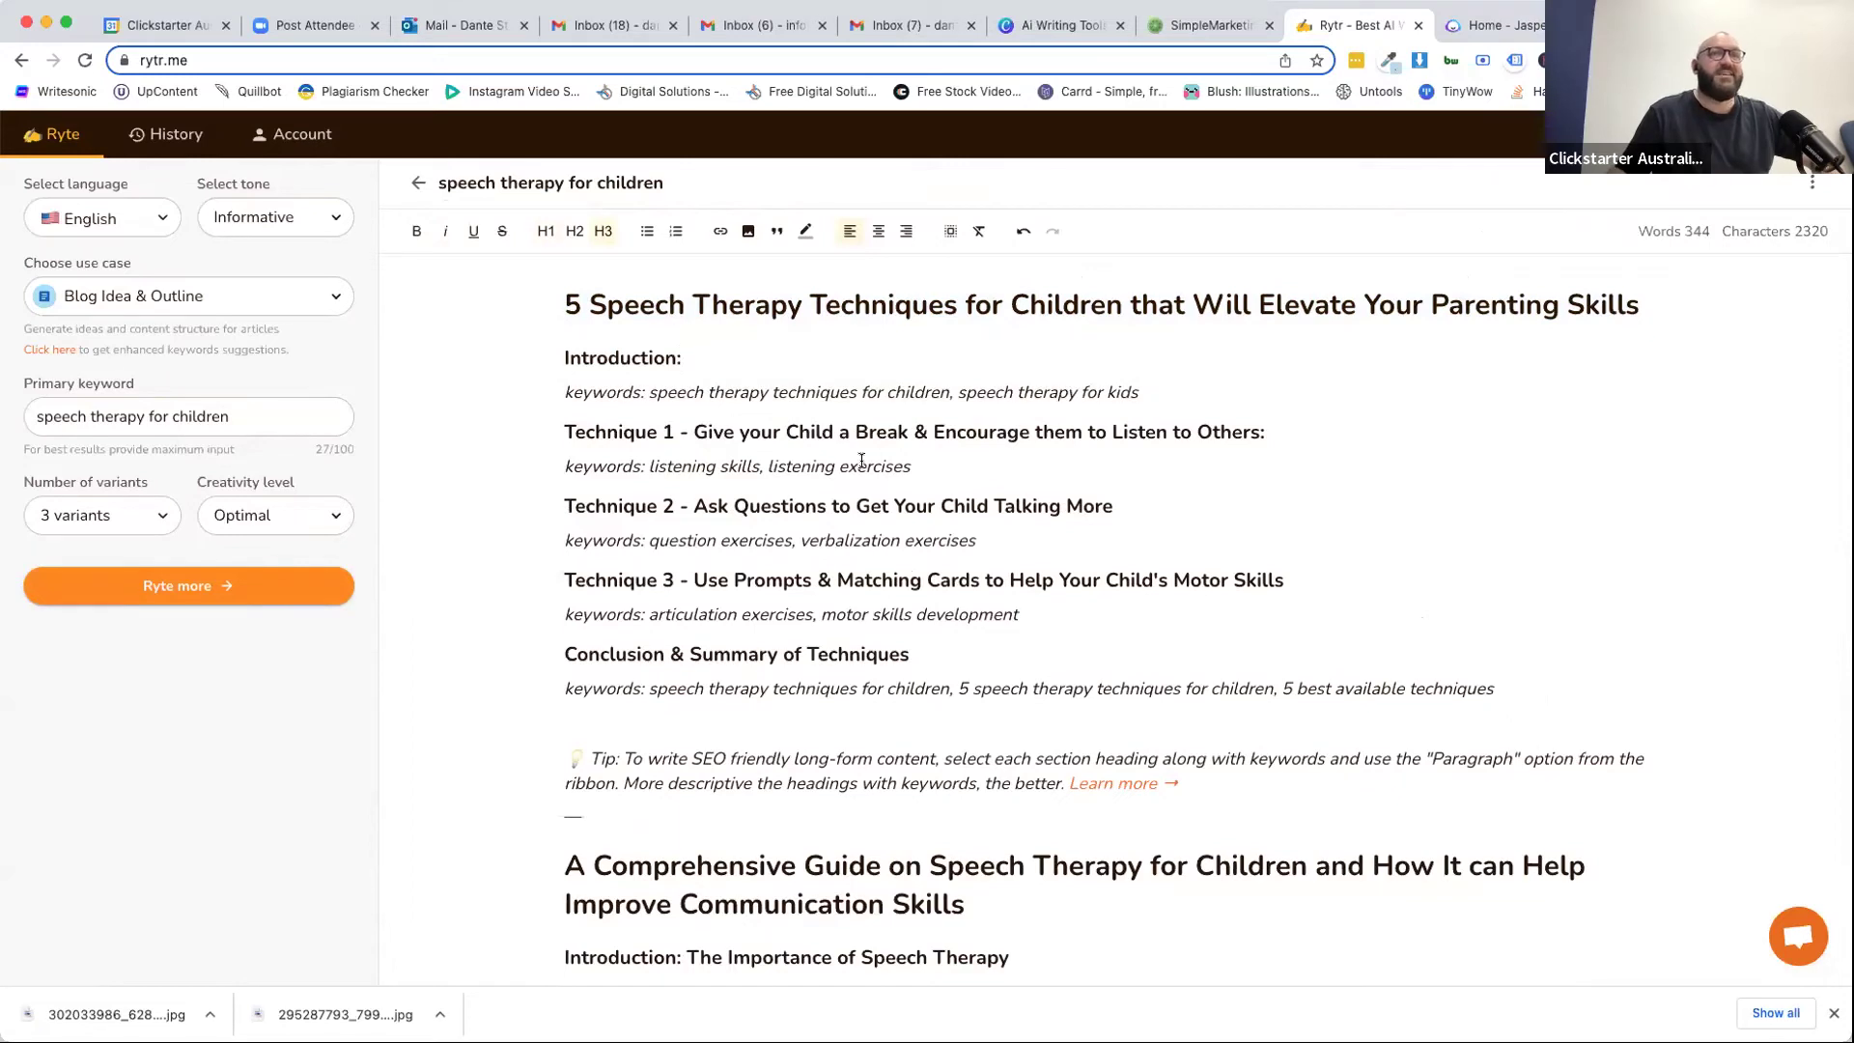
{"action": "left_click_drag", "start_coordinate": [853, 390], "coordinate": [860, 390]}
{"action": "triple_click", "coordinate": [854, 390]}
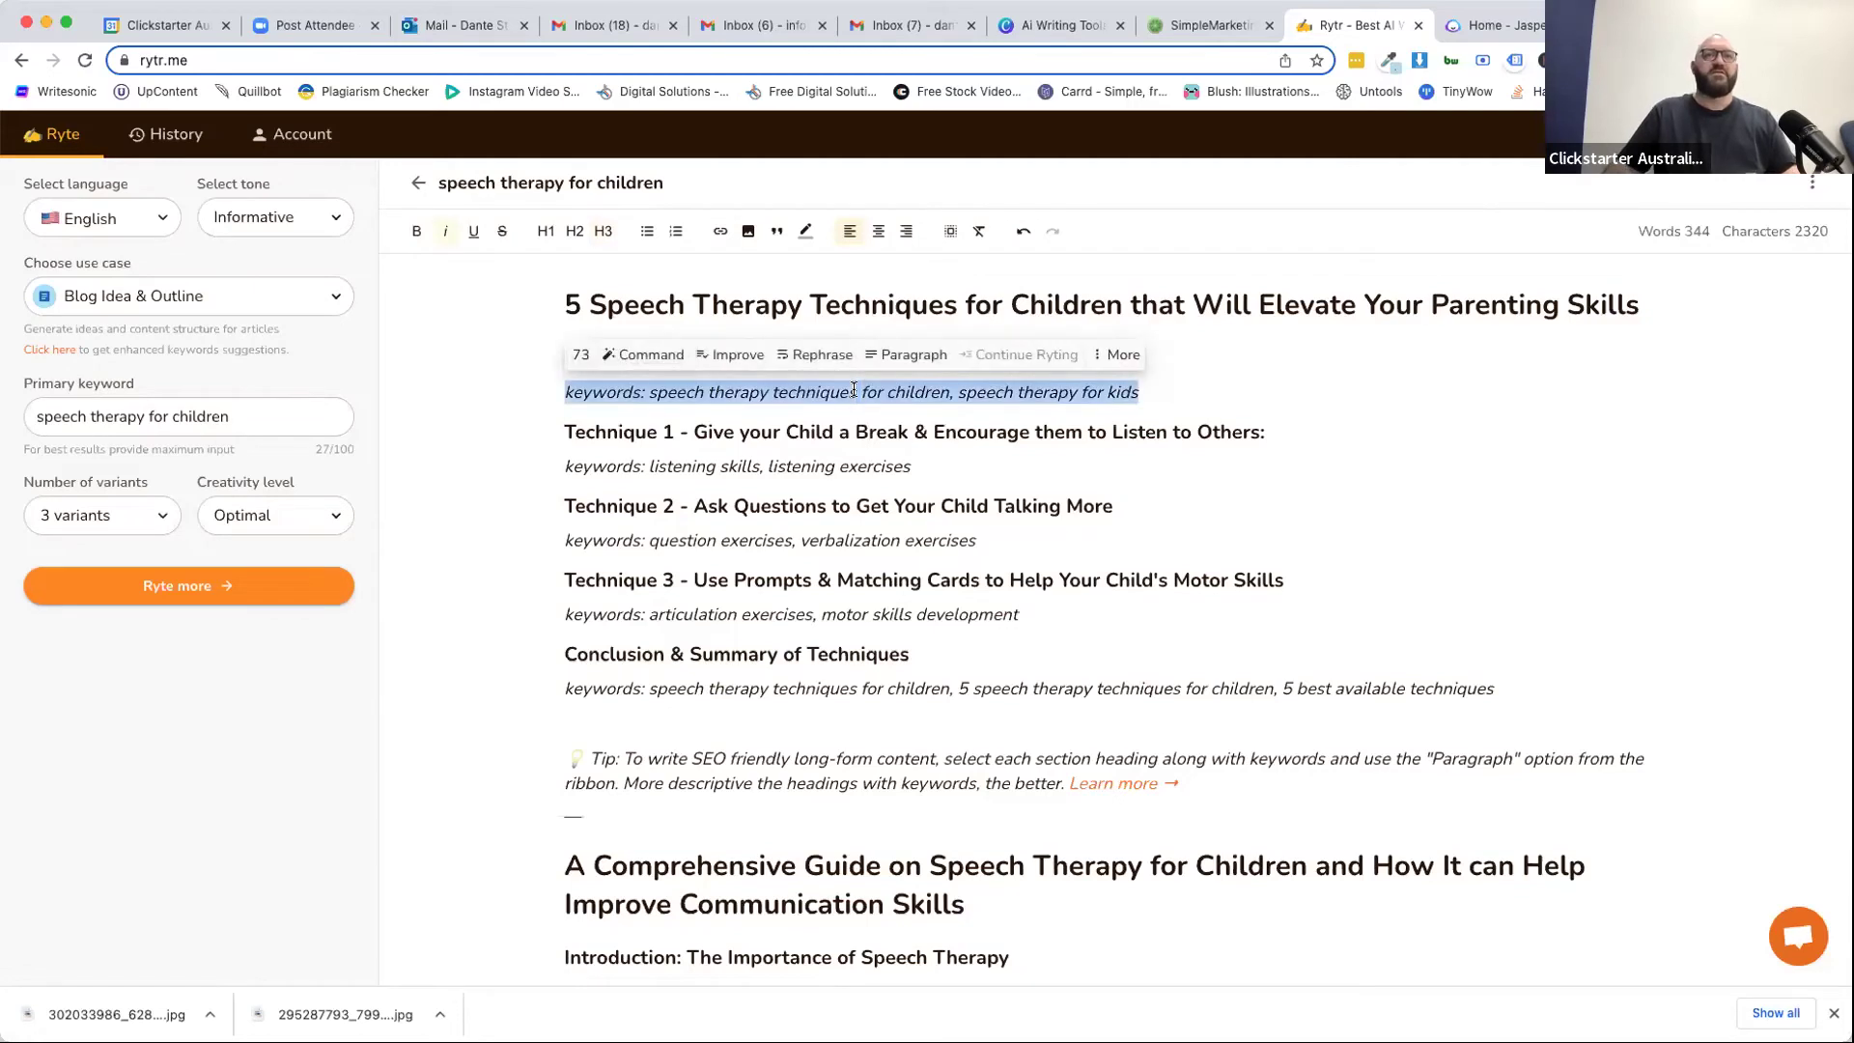
{"action": "triple_click", "coordinate": [668, 466]}
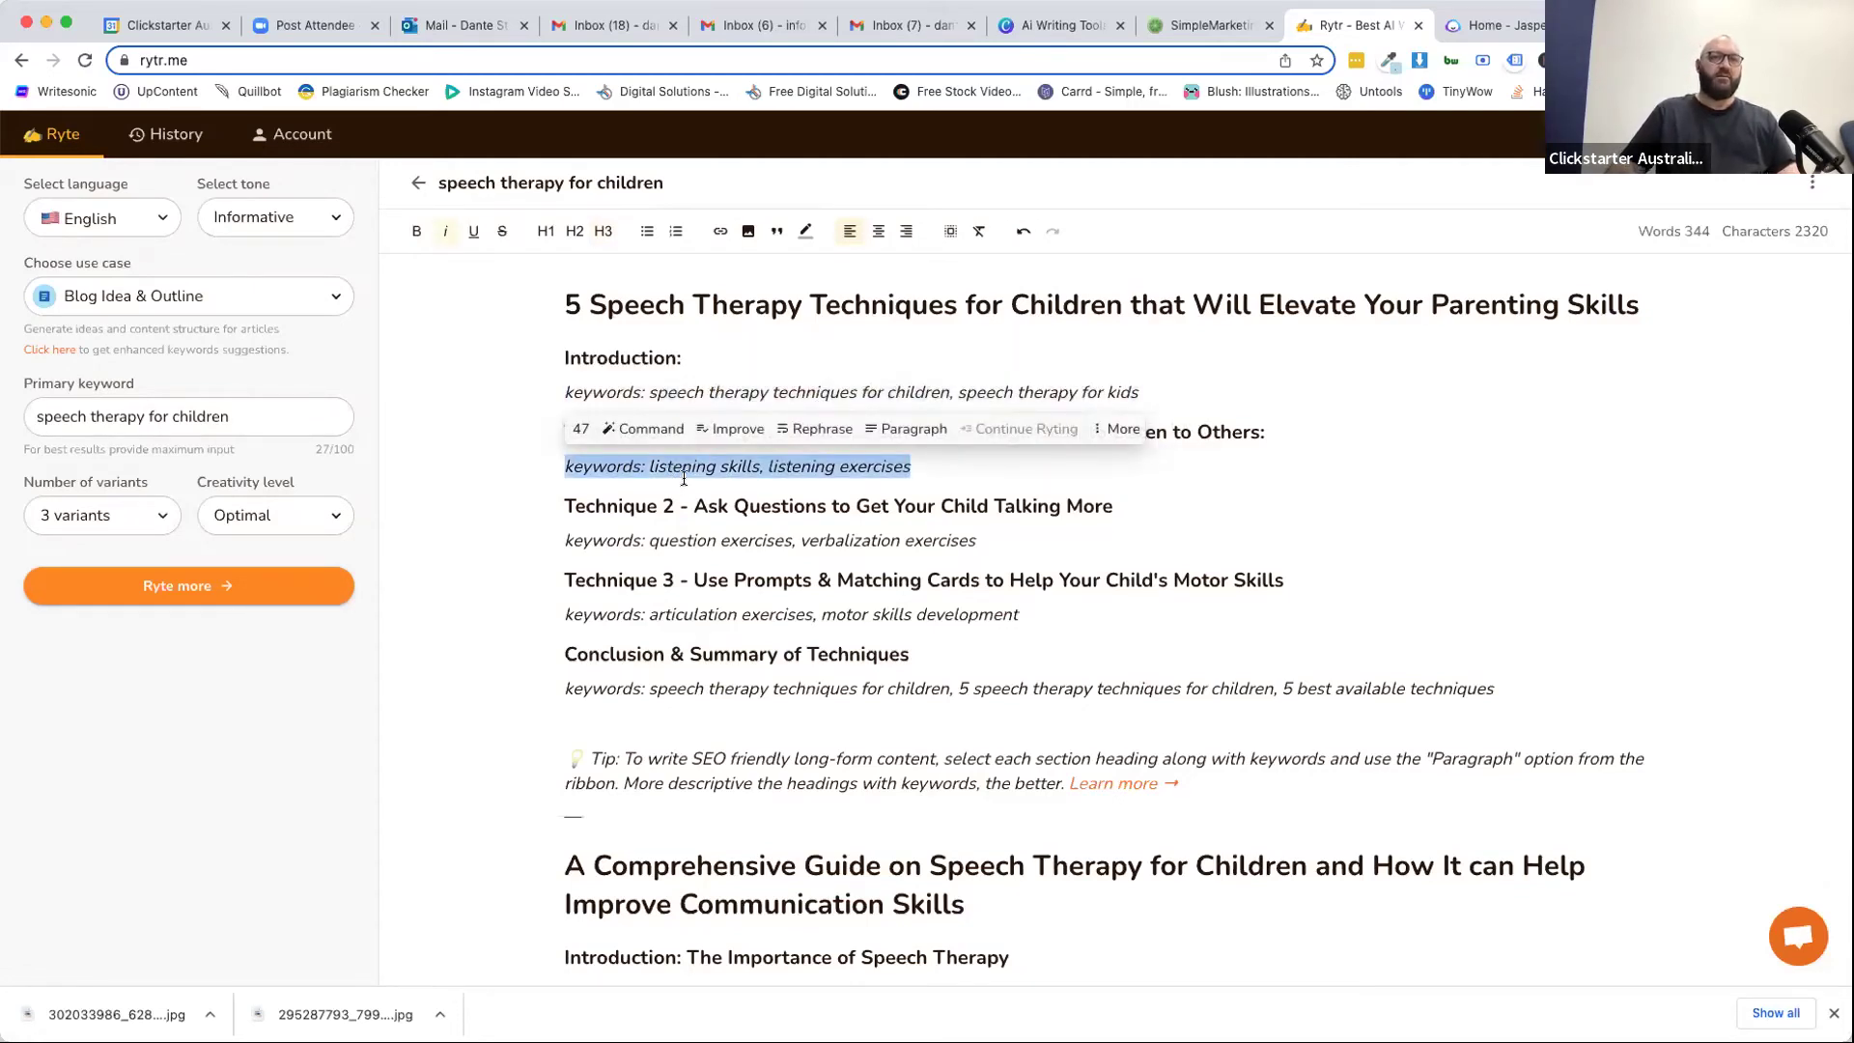
{"action": "left_click", "coordinate": [935, 469]}
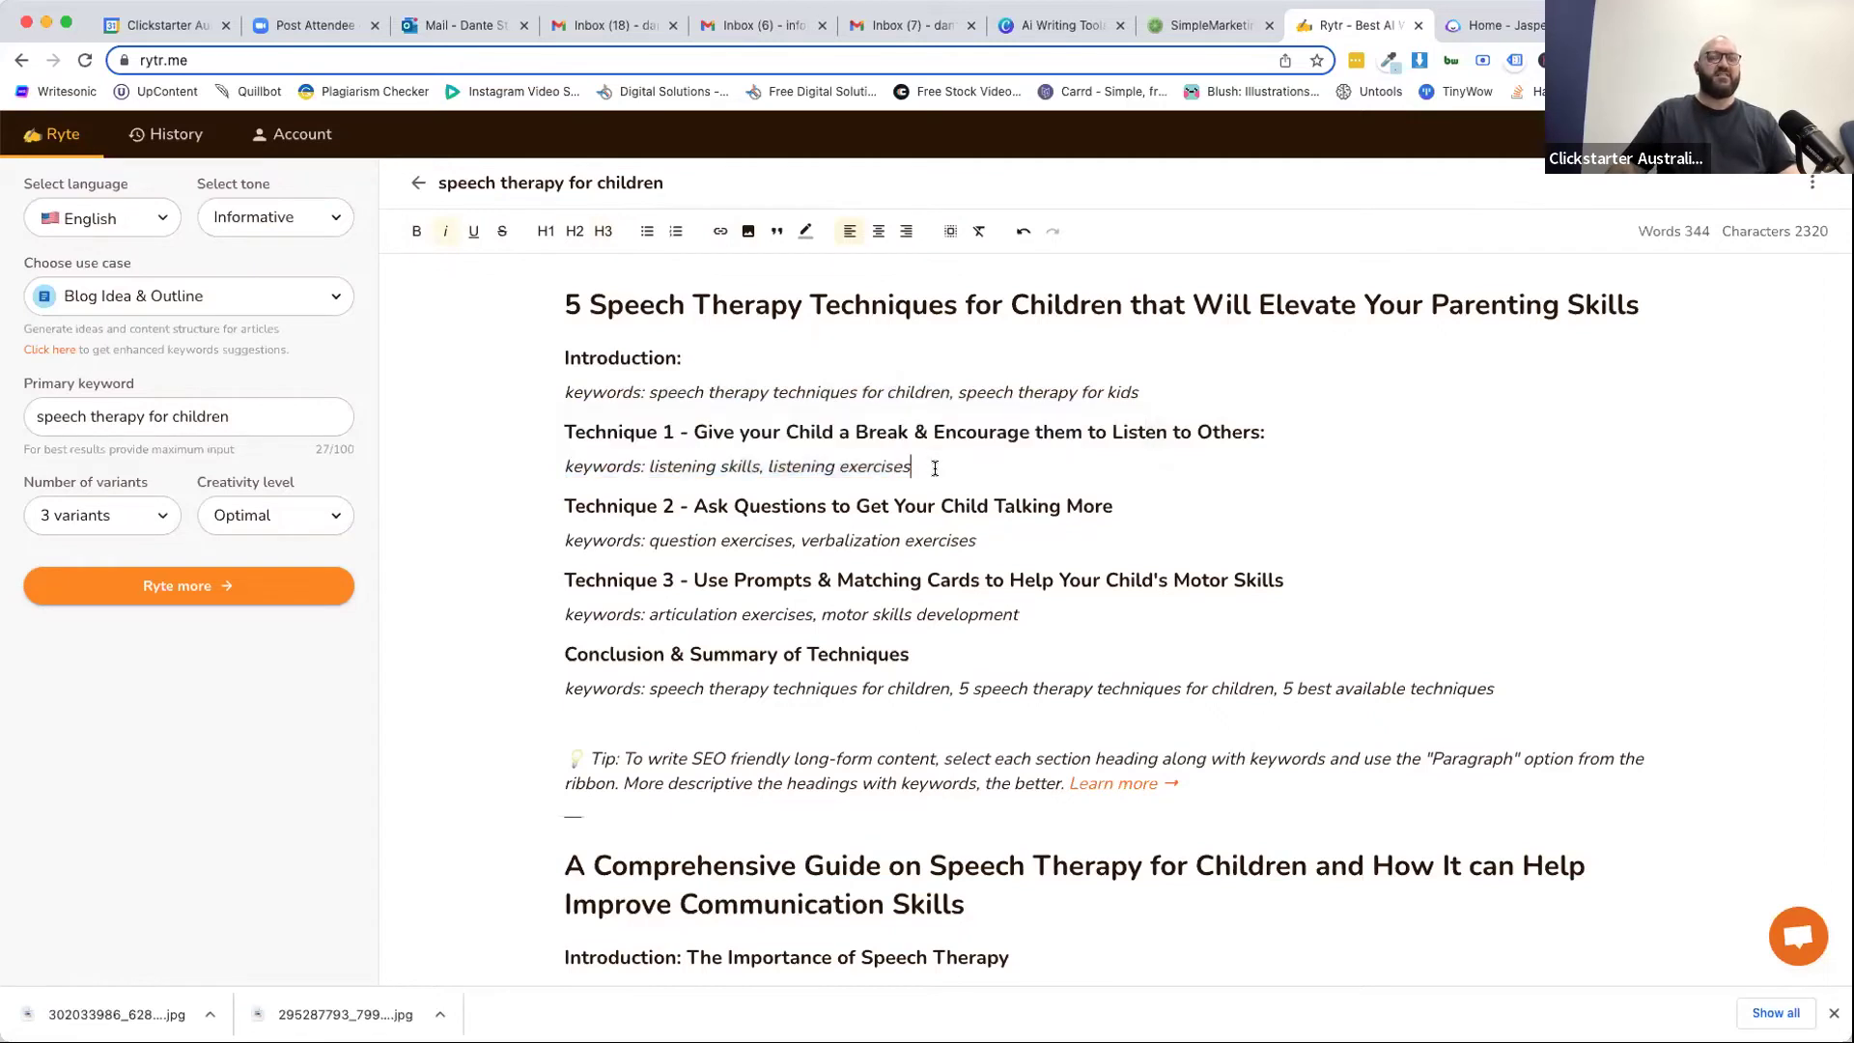
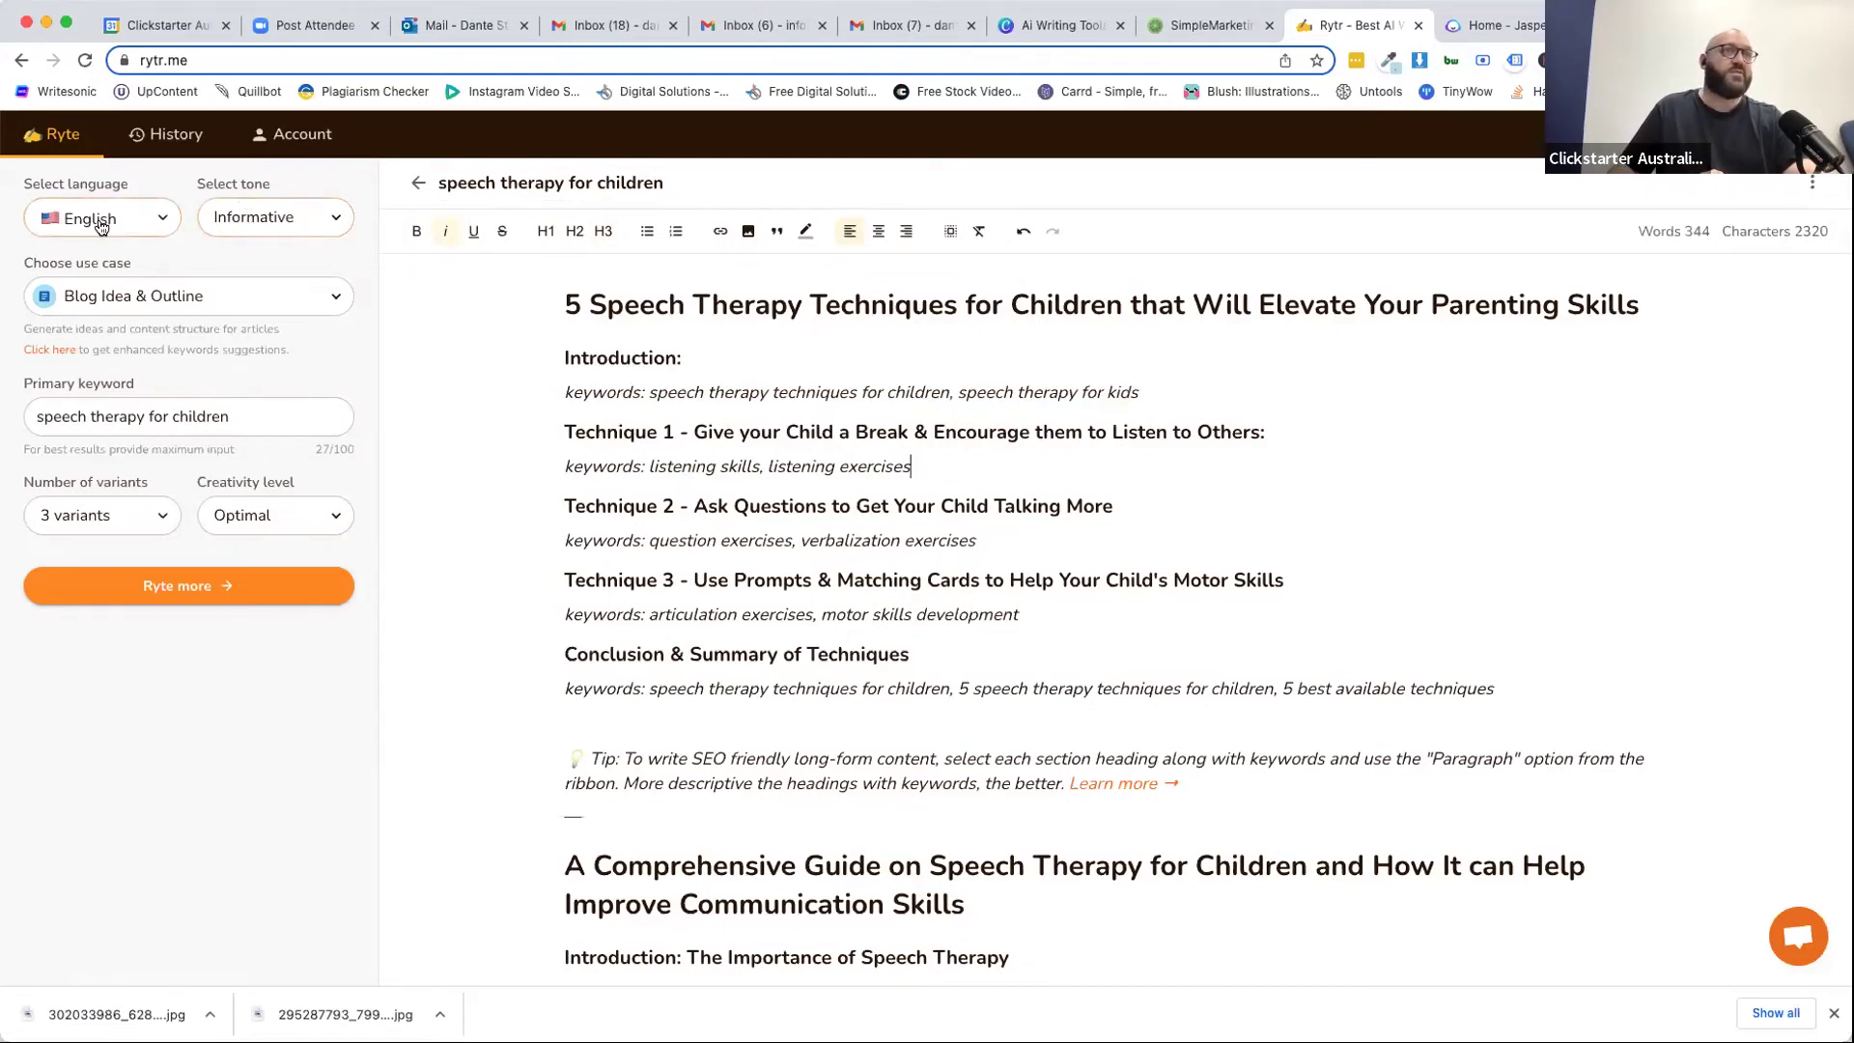
Browse the list of available use cases, from the blog and brand options through to the SEO and song options.
{"action": "left_click", "coordinate": [104, 297]}
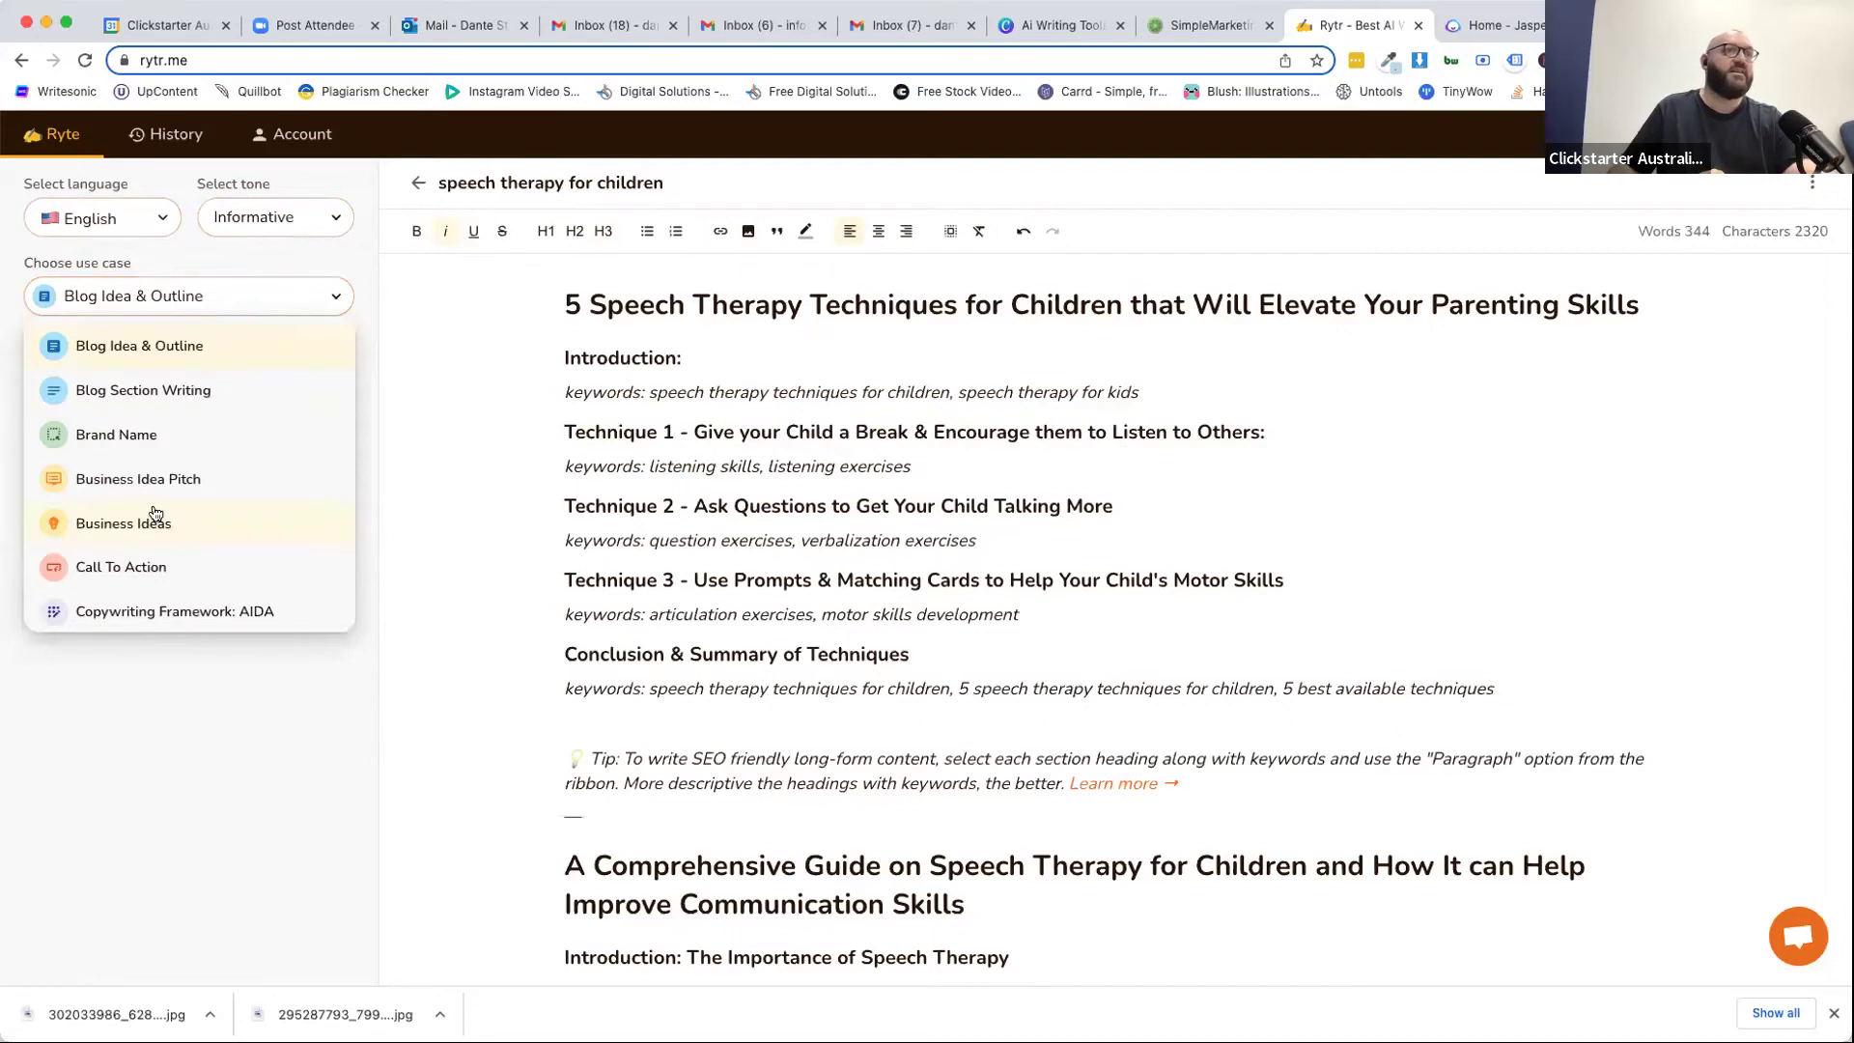
{"action": "scroll", "coordinate": [155, 513], "scroll_direction": "down", "scroll_amount": 6}
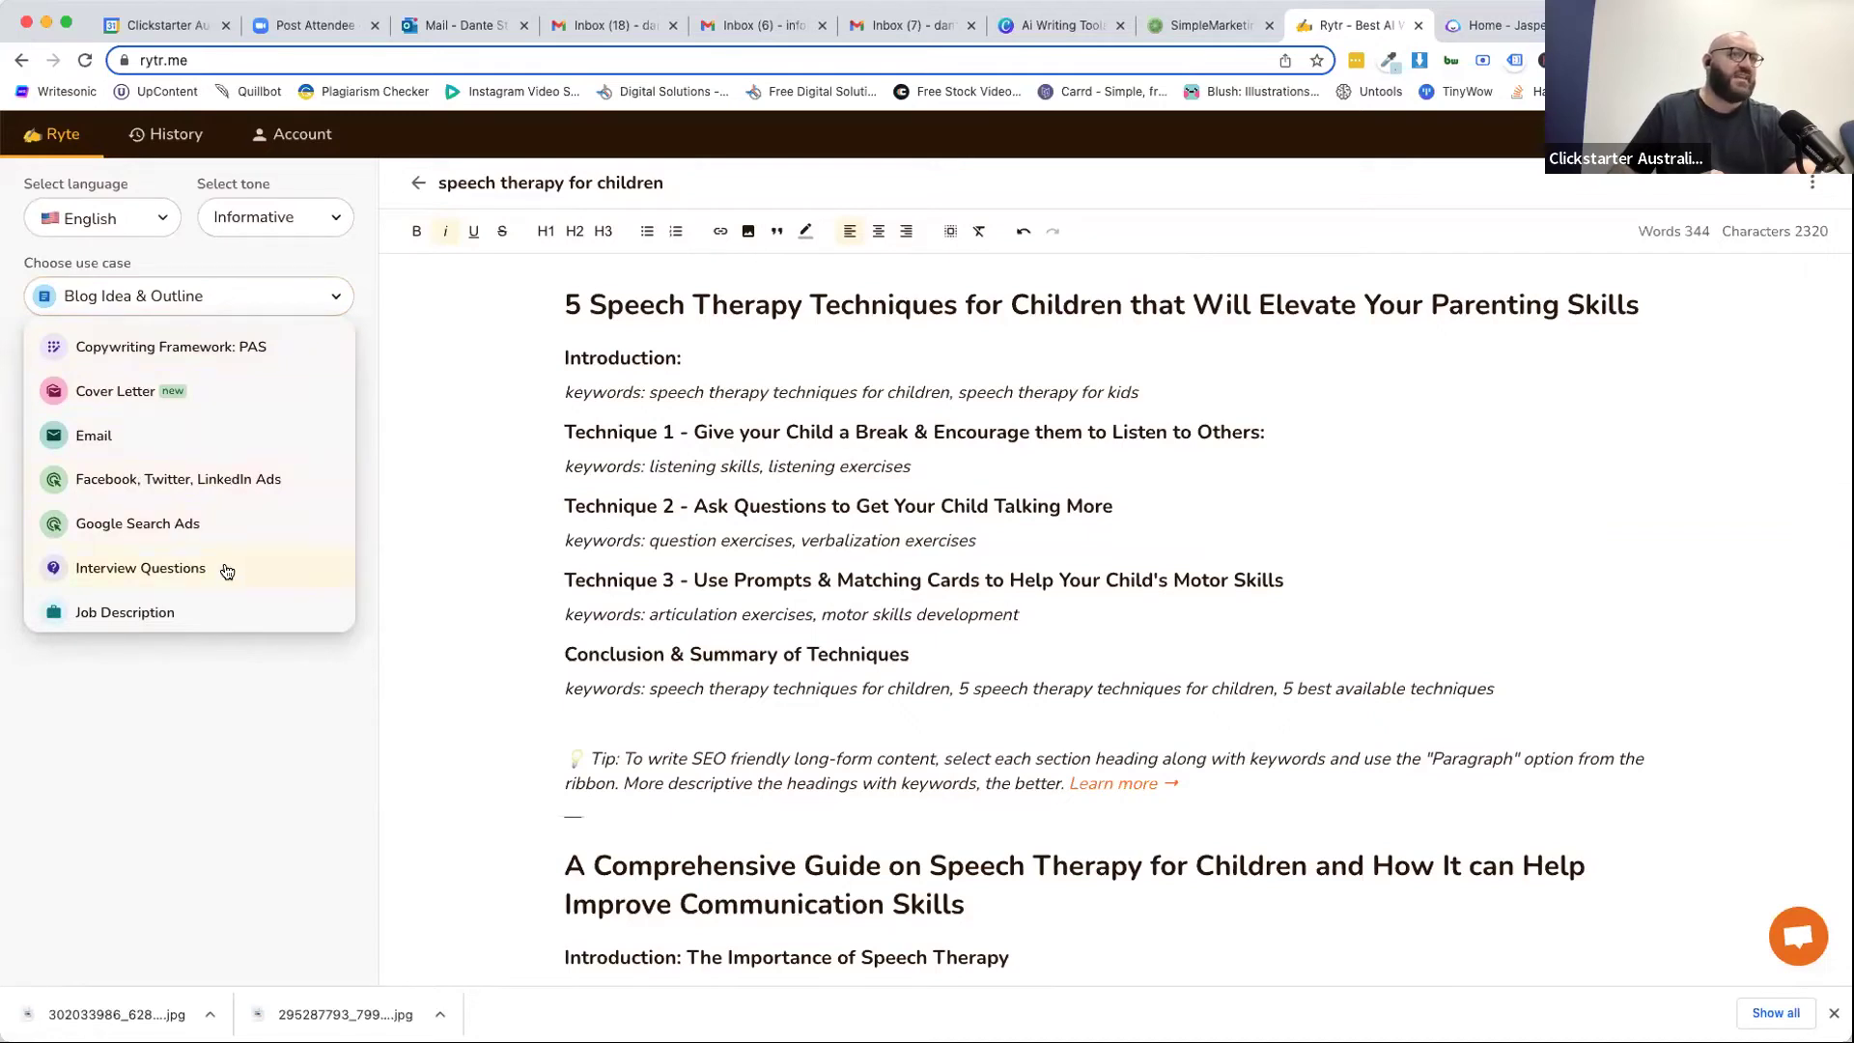
{"action": "scroll", "coordinate": [222, 570], "scroll_direction": "down", "scroll_amount": 1}
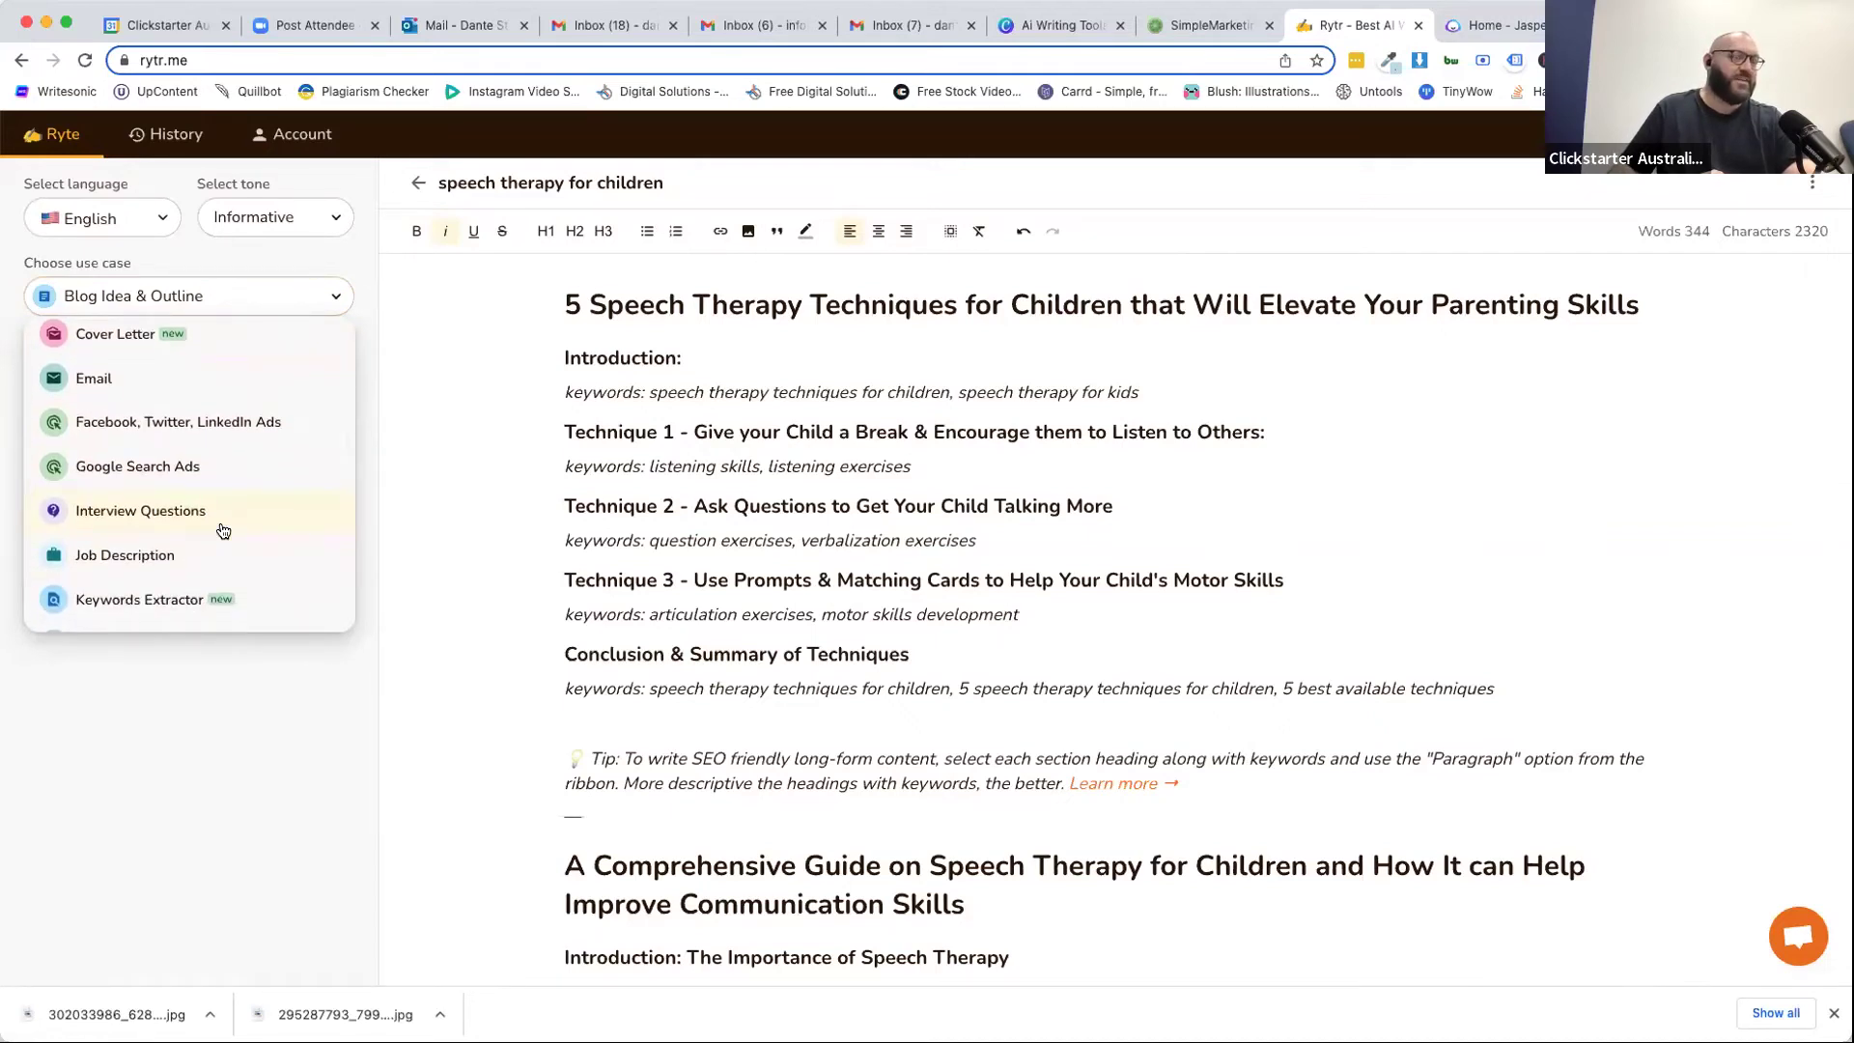
{"action": "scroll", "coordinate": [183, 483], "scroll_direction": "down", "scroll_amount": 2}
{"action": "scroll", "coordinate": [289, 492], "scroll_direction": "down", "scroll_amount": 3}
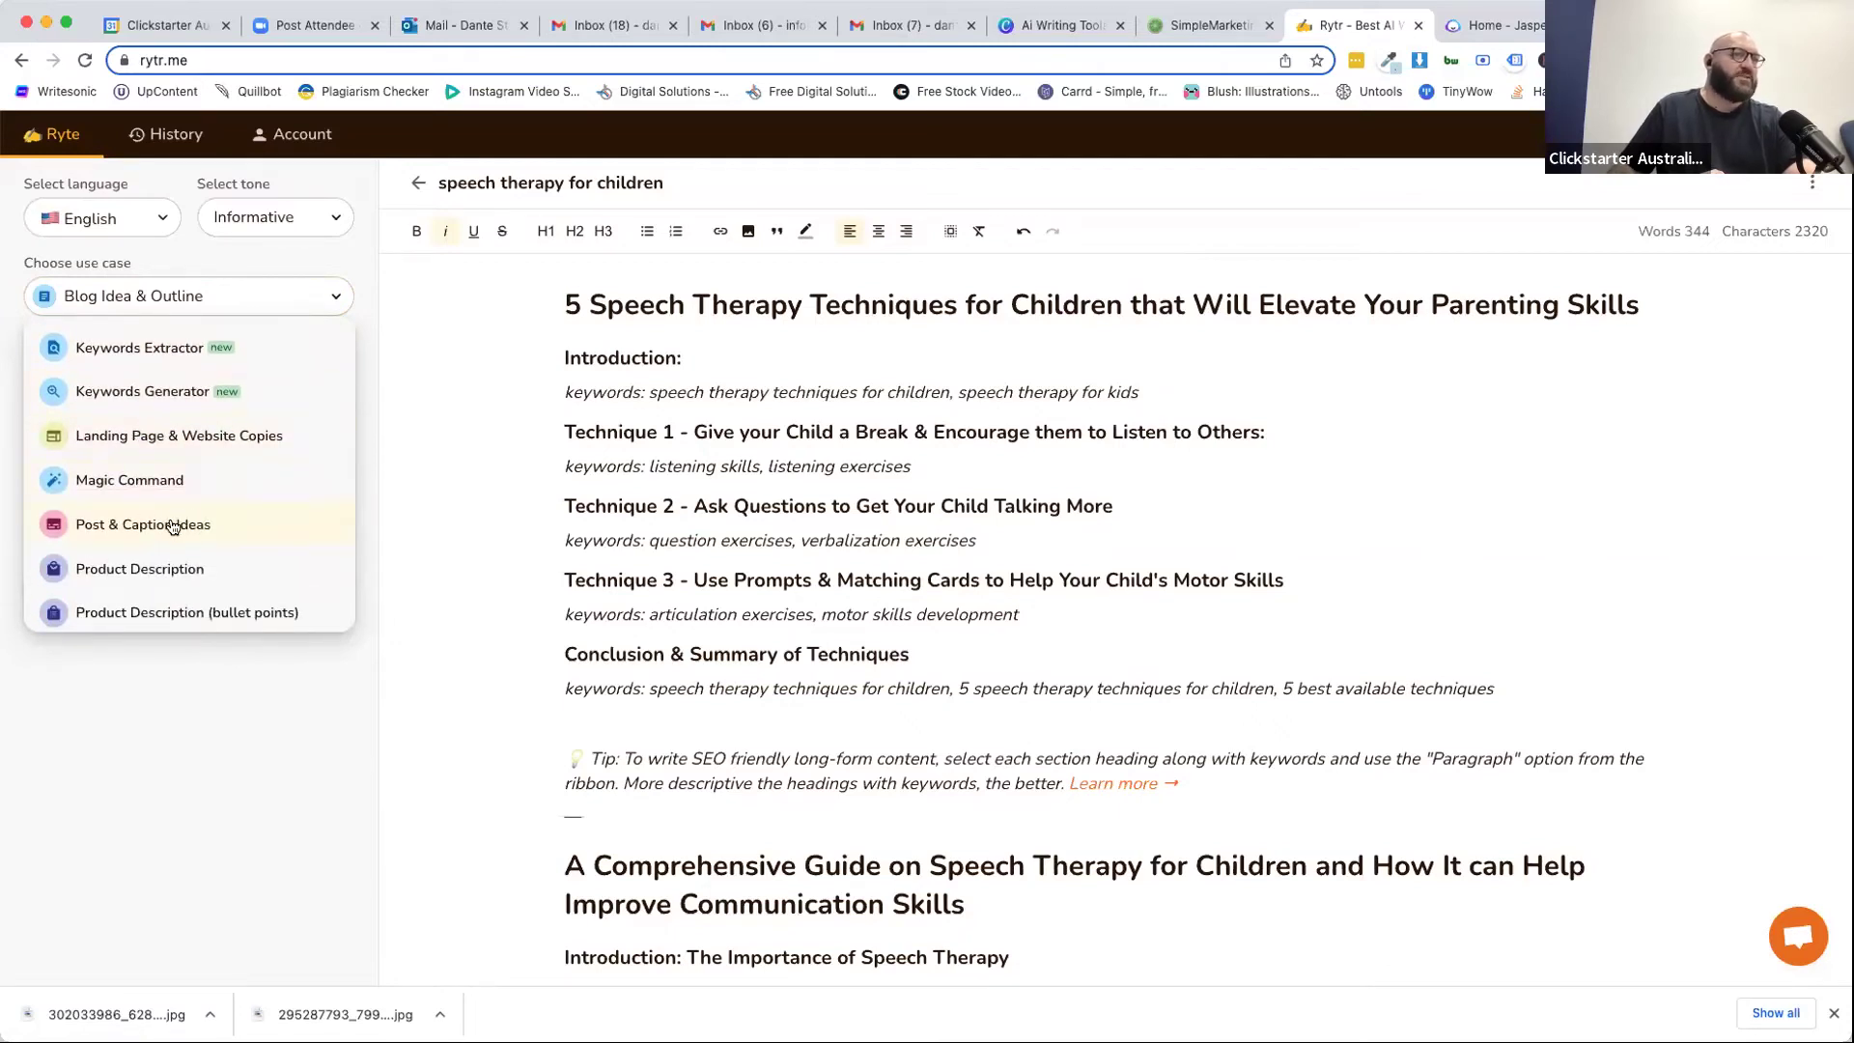
{"action": "scroll", "coordinate": [172, 527], "scroll_direction": "down", "scroll_amount": 1}
{"action": "scroll", "coordinate": [172, 527], "scroll_direction": "down", "scroll_amount": 6}
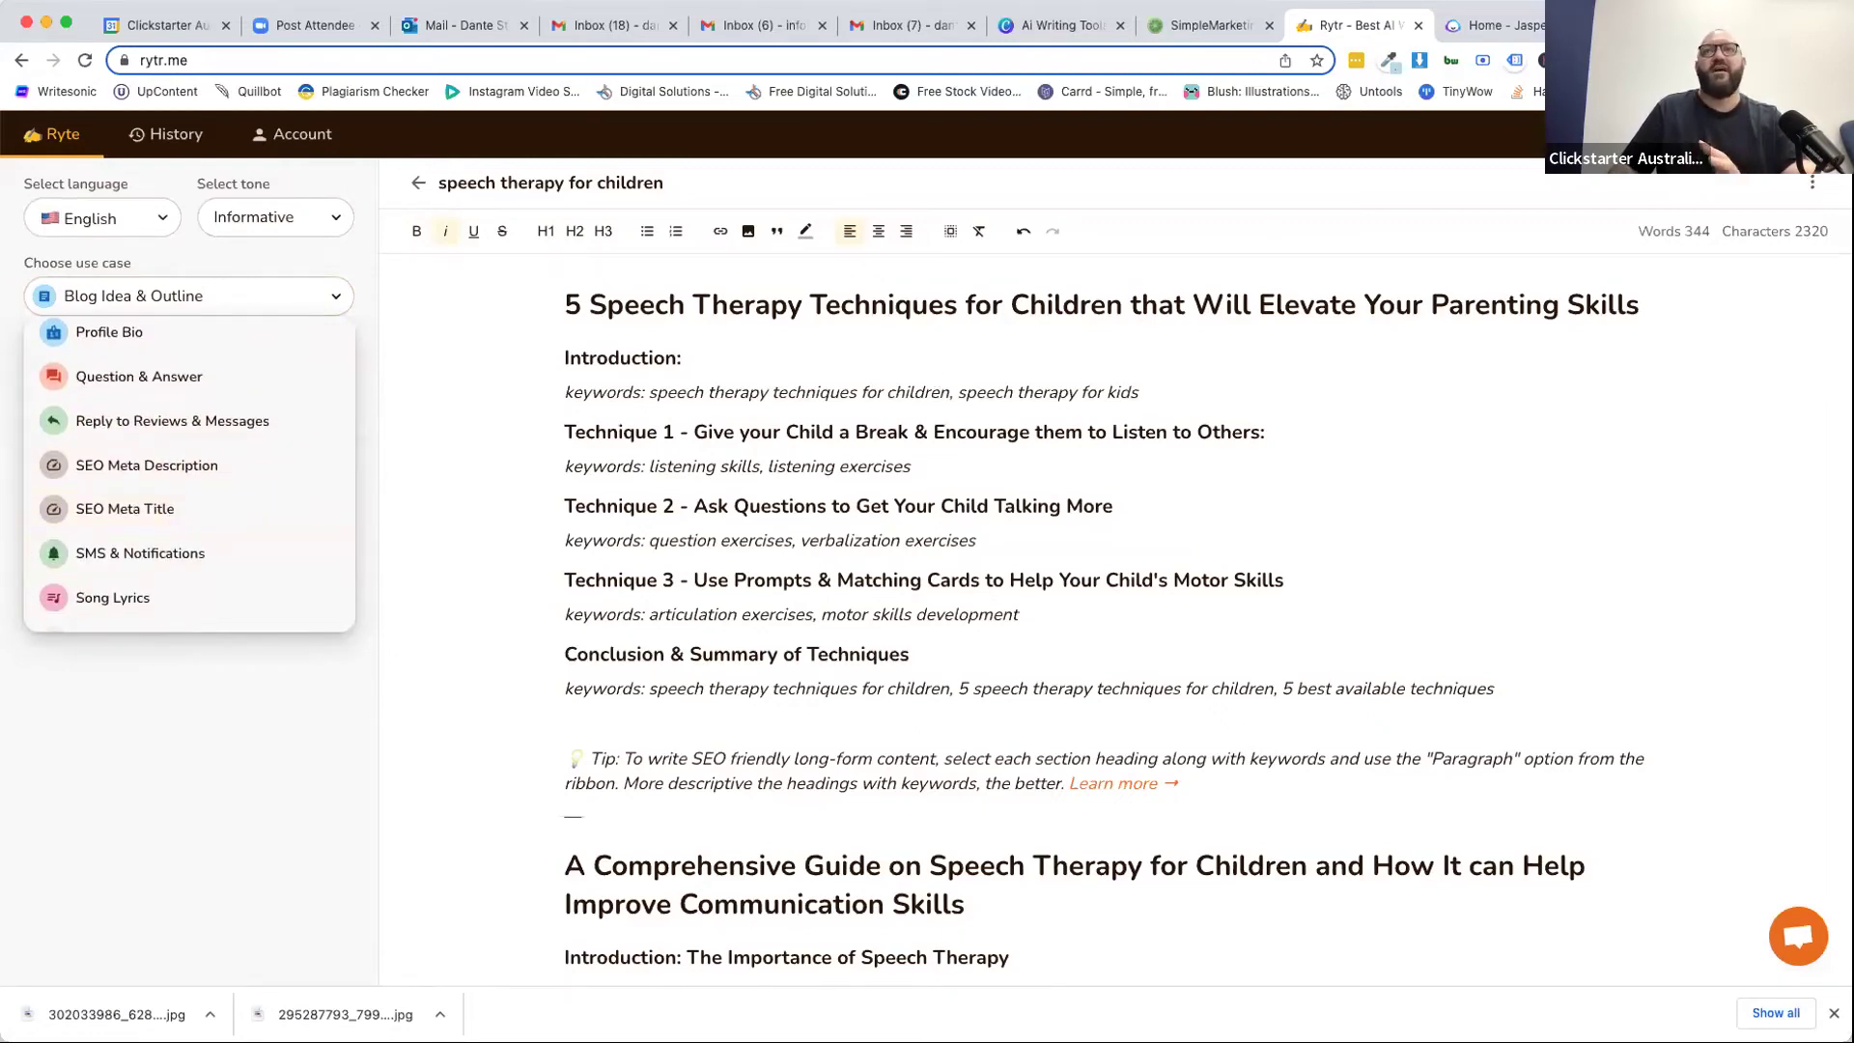
Switch to the AI Writing Tools presentation in Canva and examine the Free, Saver and Unlimited plans on the Rytr pricing slide.
{"action": "left_click", "coordinate": [1062, 25]}
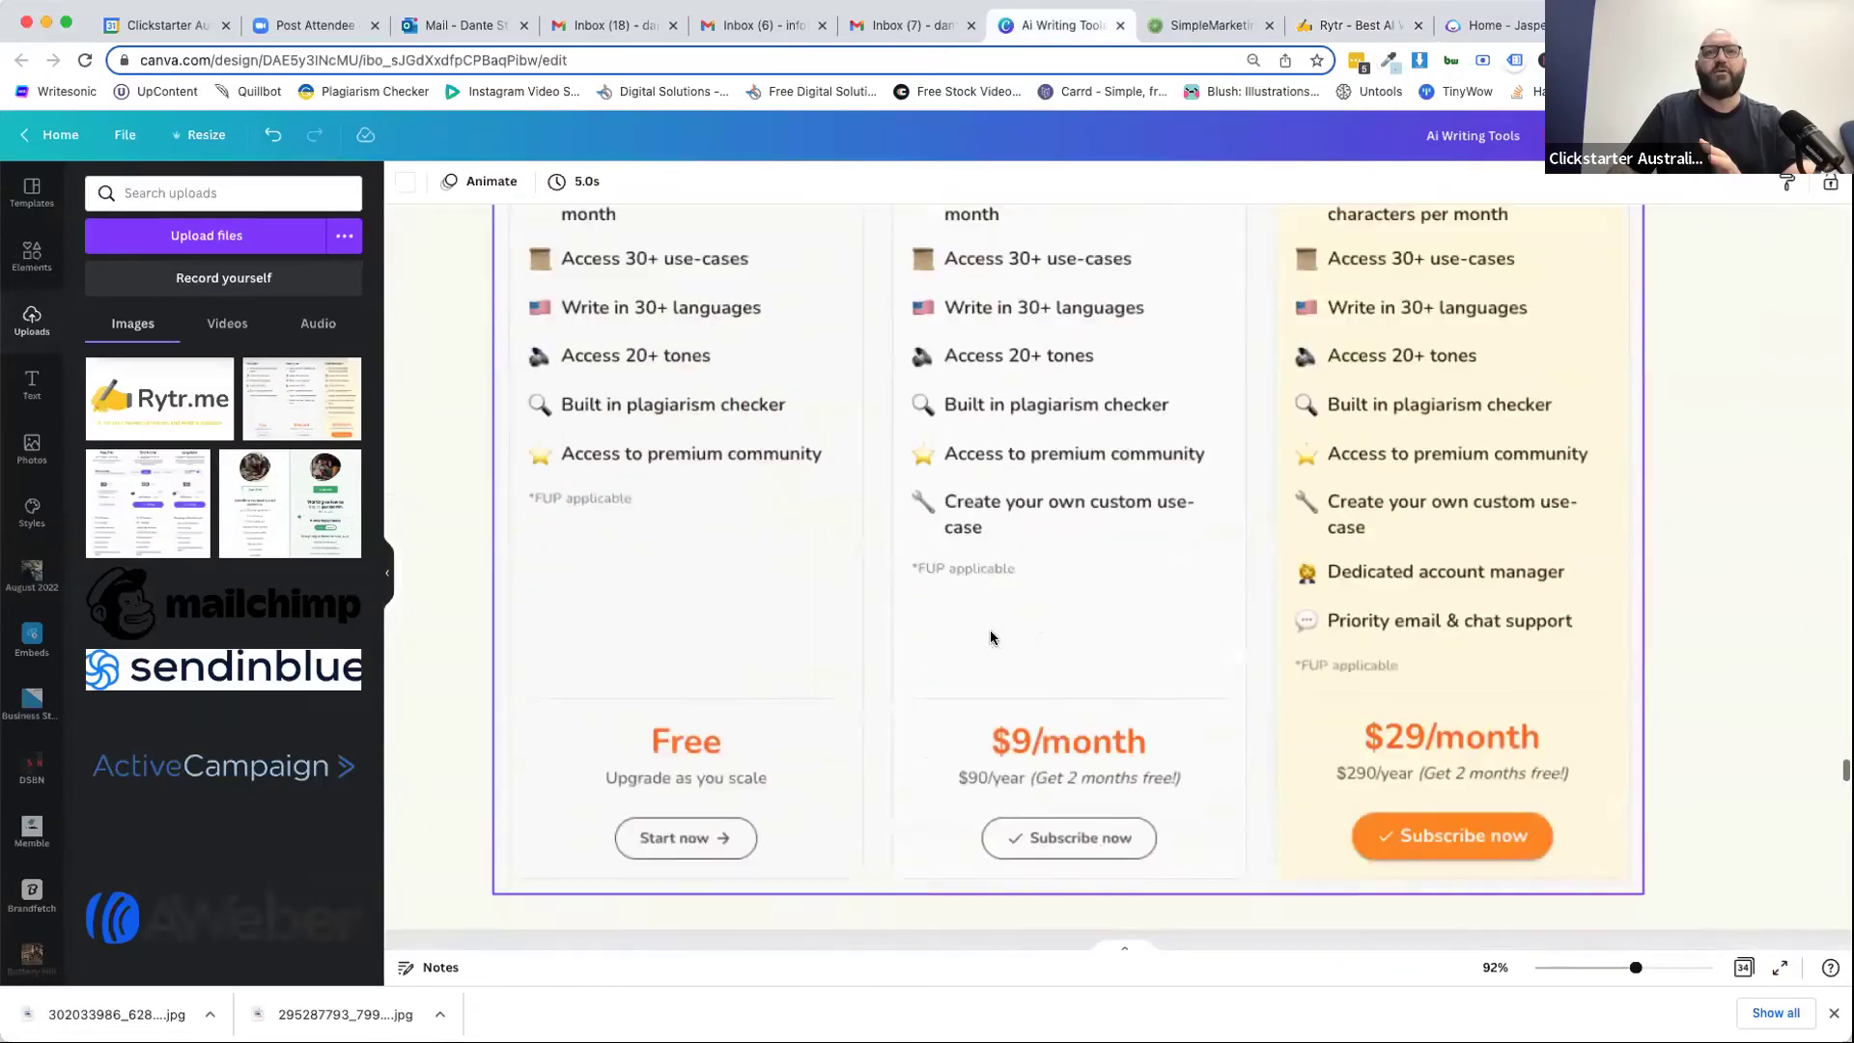
{"action": "scroll", "coordinate": [990, 638], "scroll_direction": "up", "scroll_amount": 2}
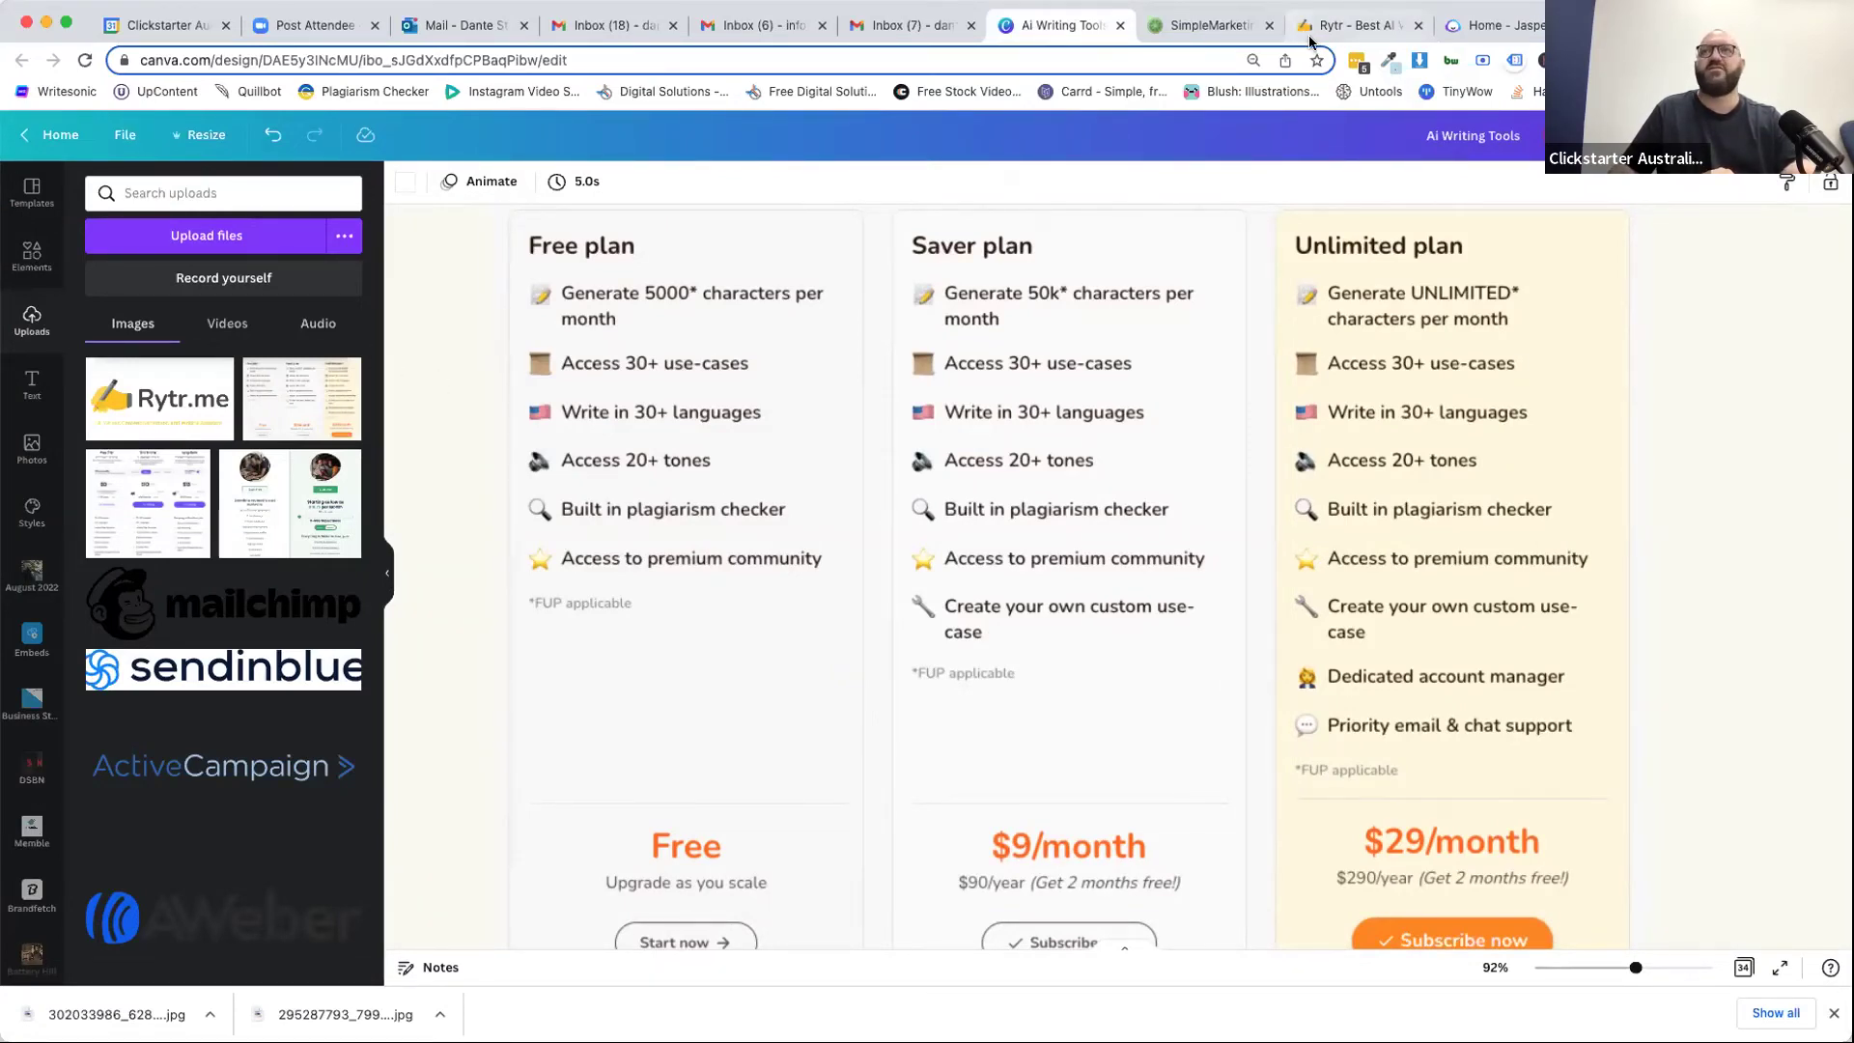
Switch back to Rytr and choose the Song Lyrics use case.
{"action": "left_click", "coordinate": [1347, 25]}
{"action": "left_click", "coordinate": [125, 301]}
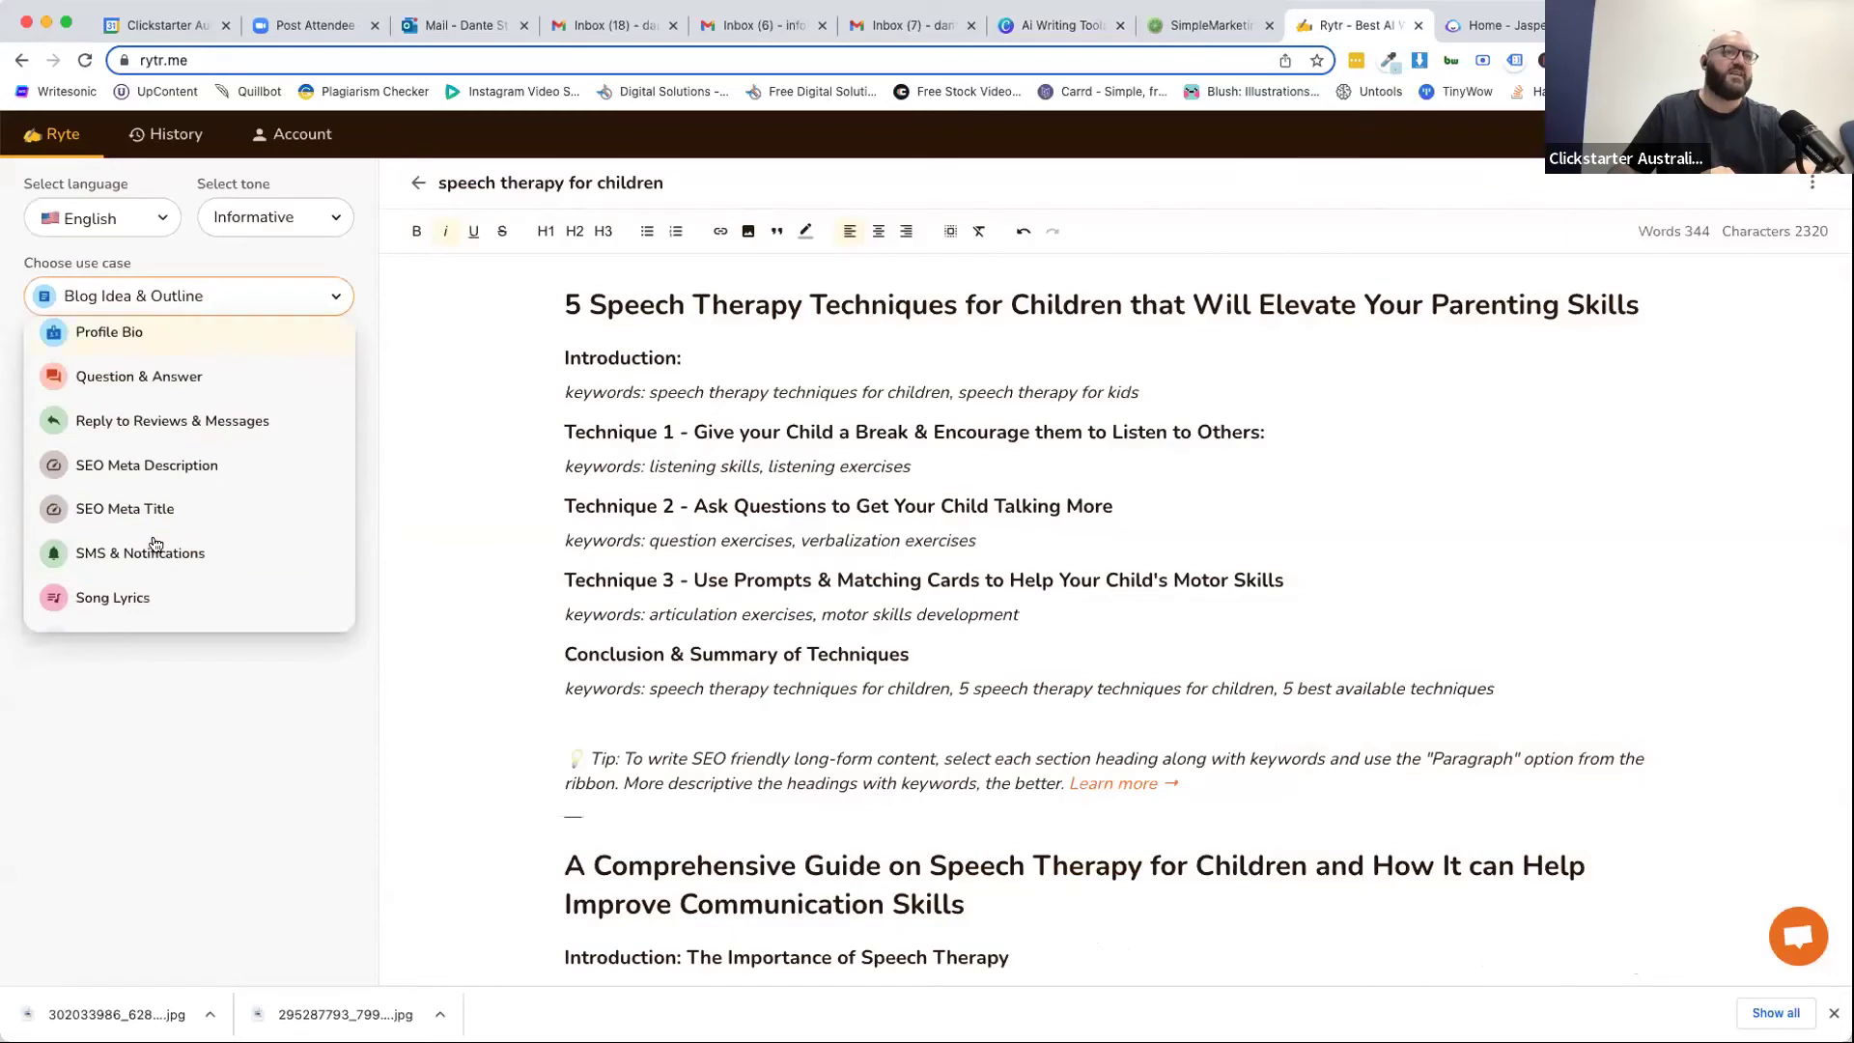
{"action": "scroll", "coordinate": [155, 544], "scroll_direction": "down", "scroll_amount": 5}
{"action": "scroll", "coordinate": [169, 478], "scroll_direction": "up", "scroll_amount": 3}
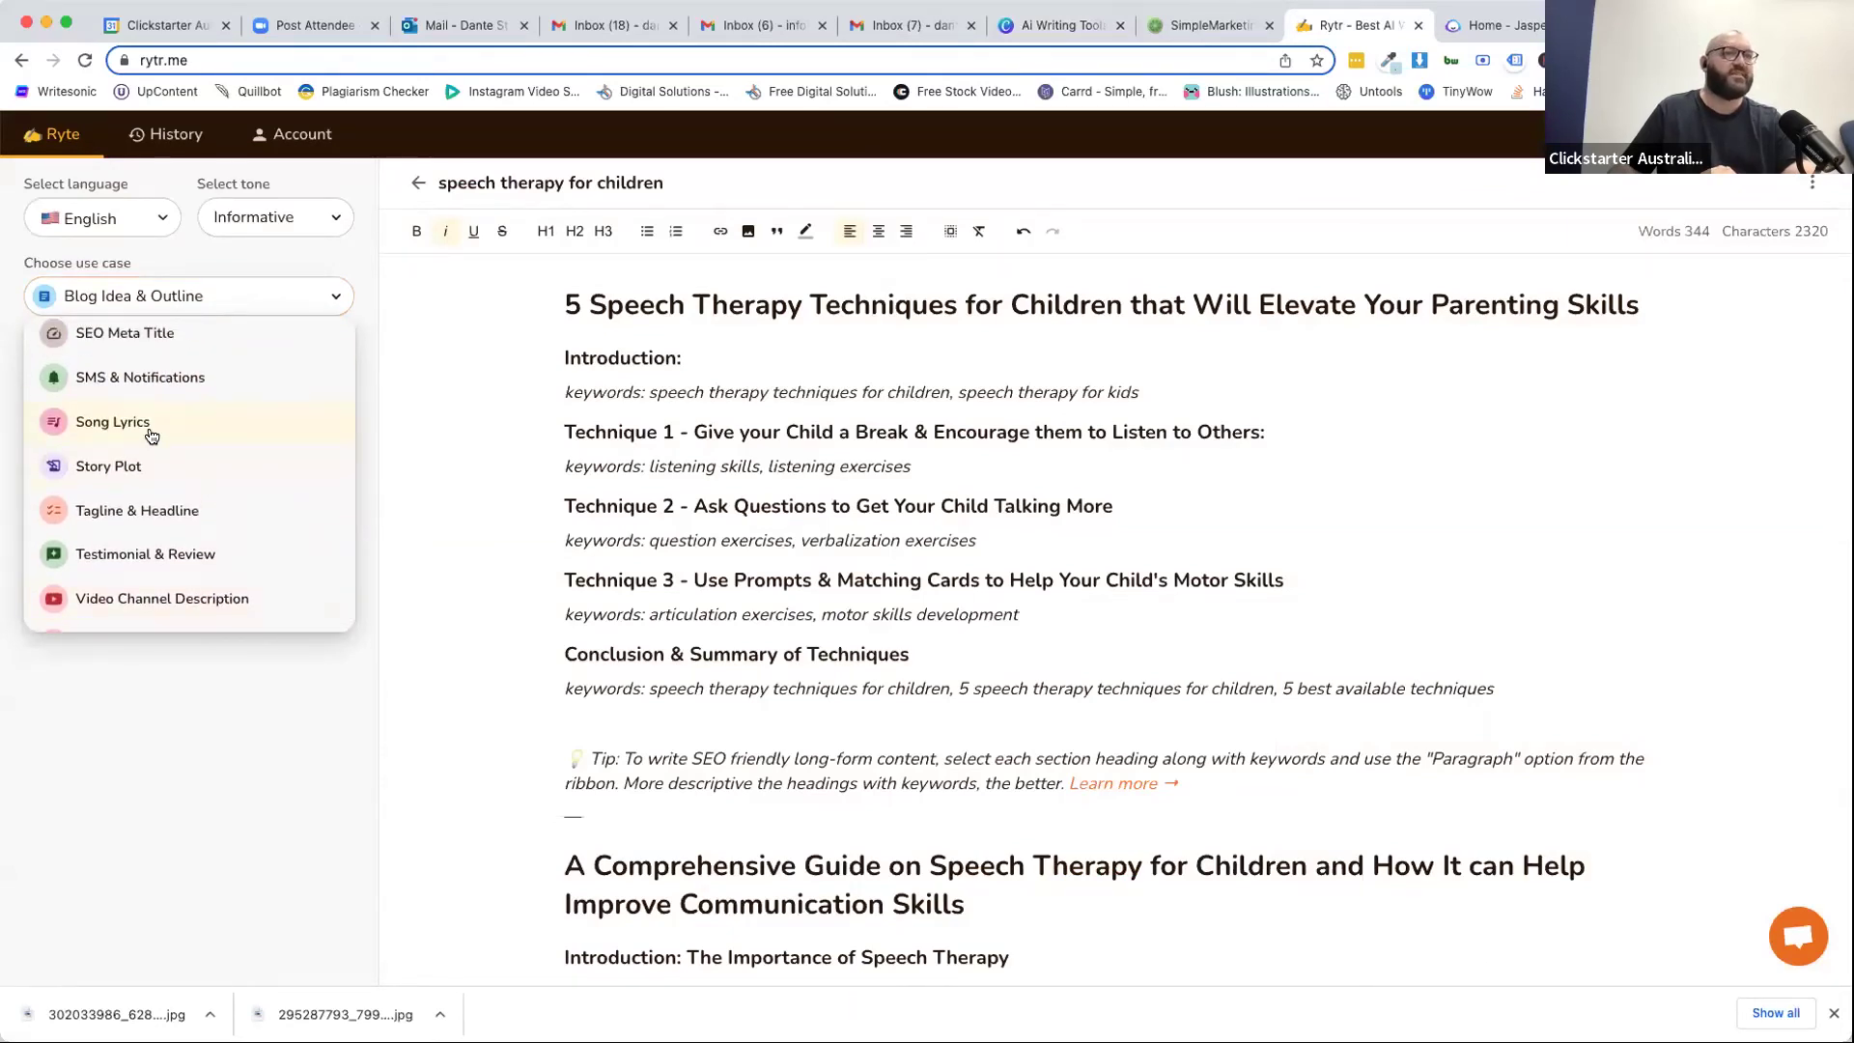
{"action": "left_click", "coordinate": [148, 425]}
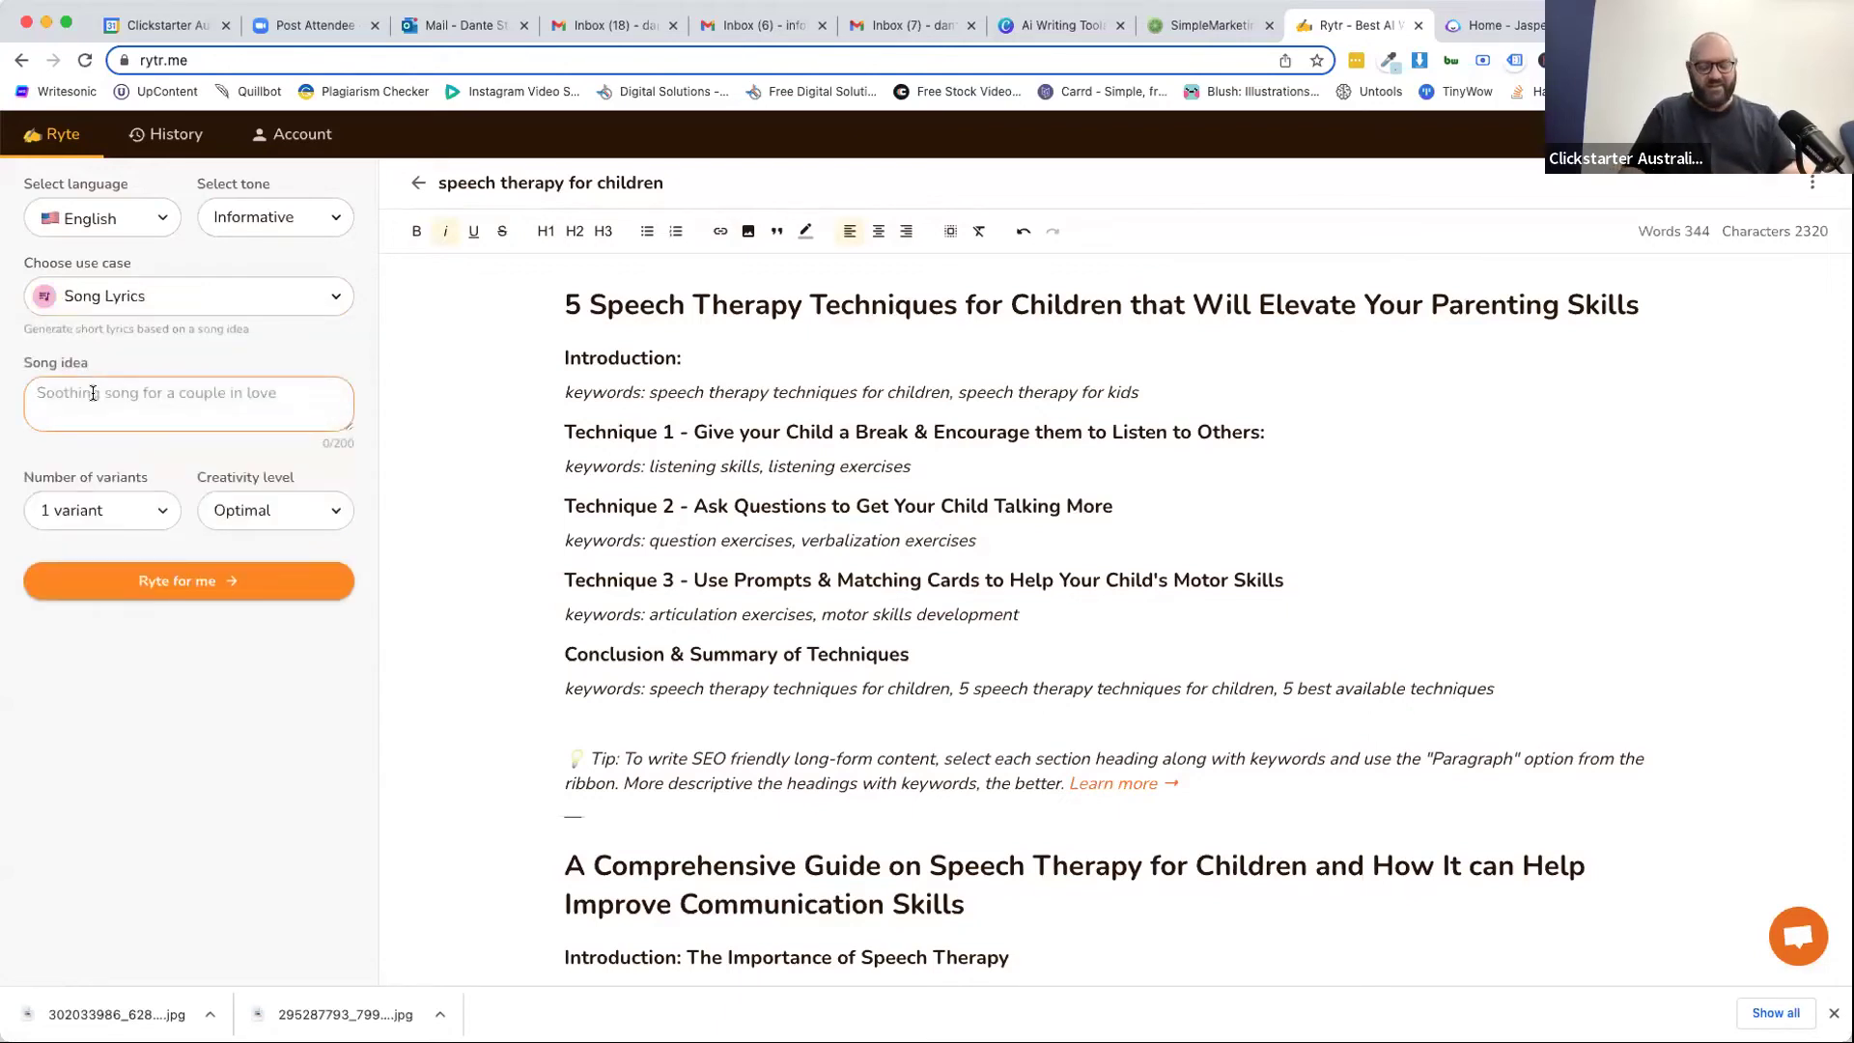
Enter "Hopefully song about love in a rural area where people don't really know each other" as the song idea.
{"action": "type", "text": "Hopefully son"}
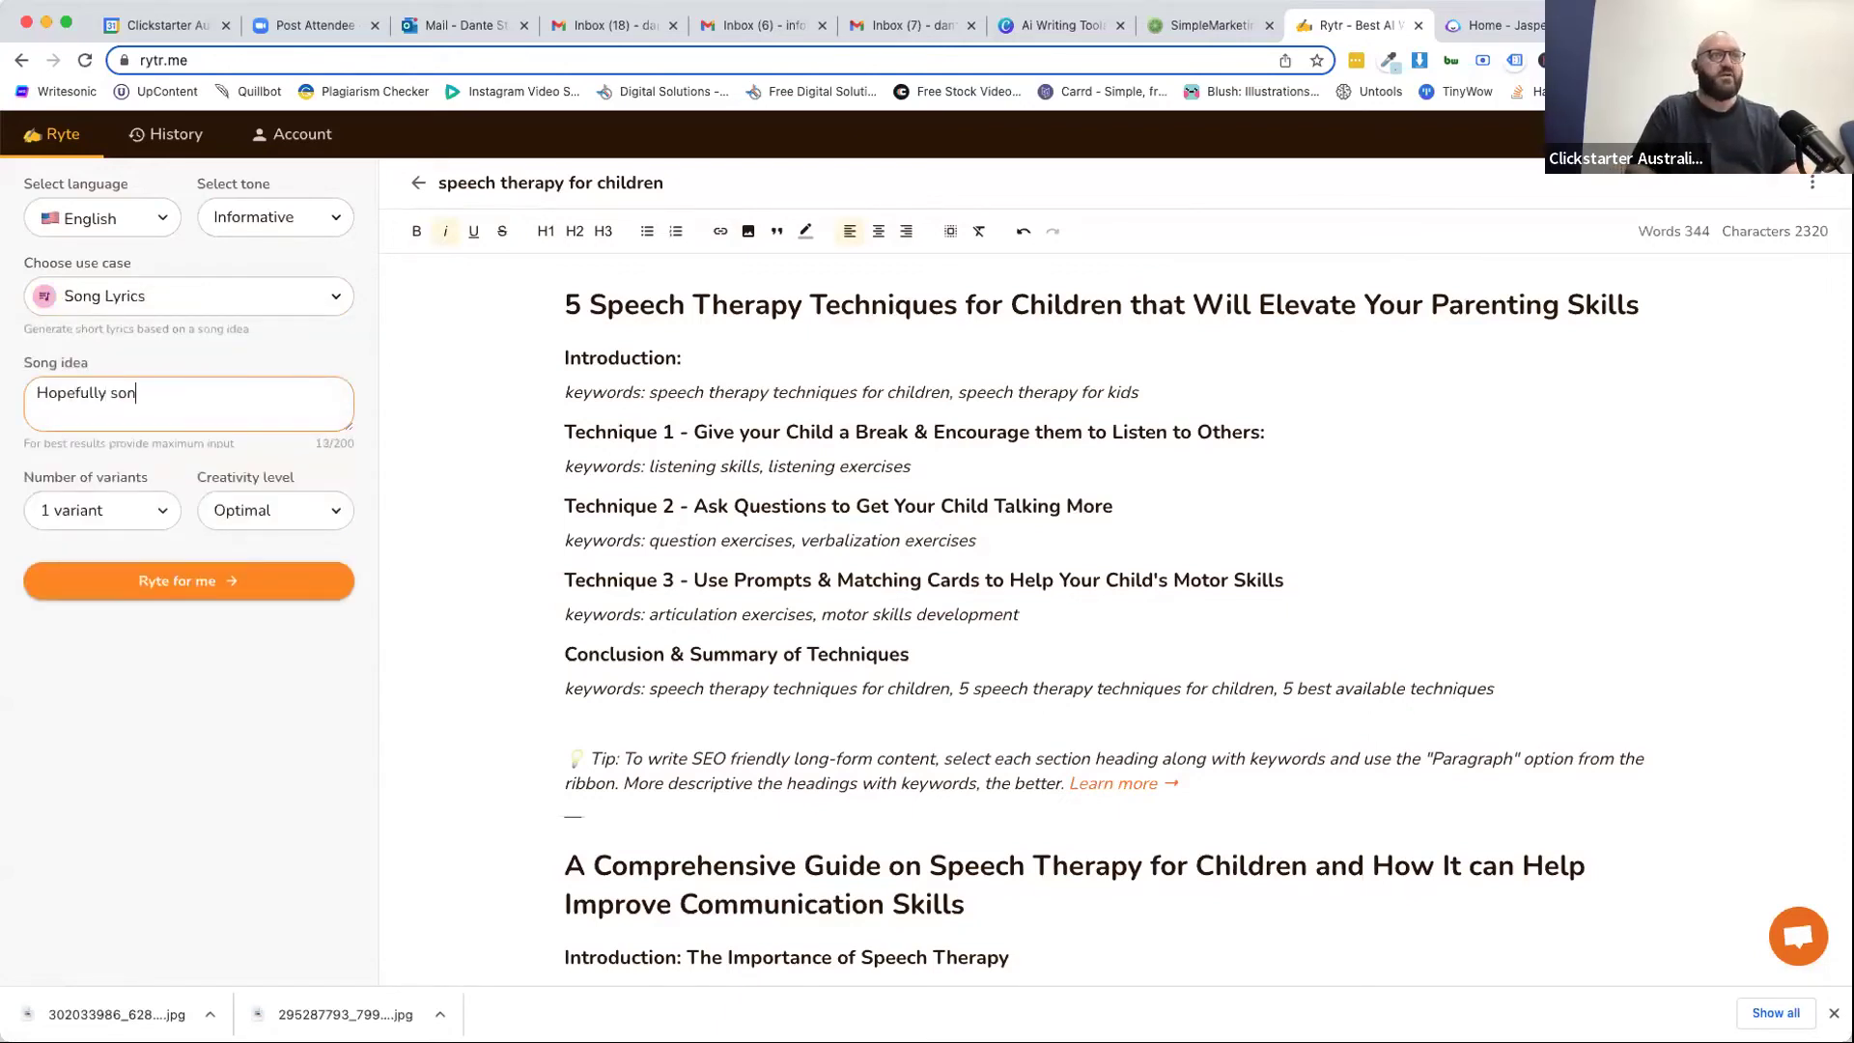
{"action": "type", "text": "gsabout love"}
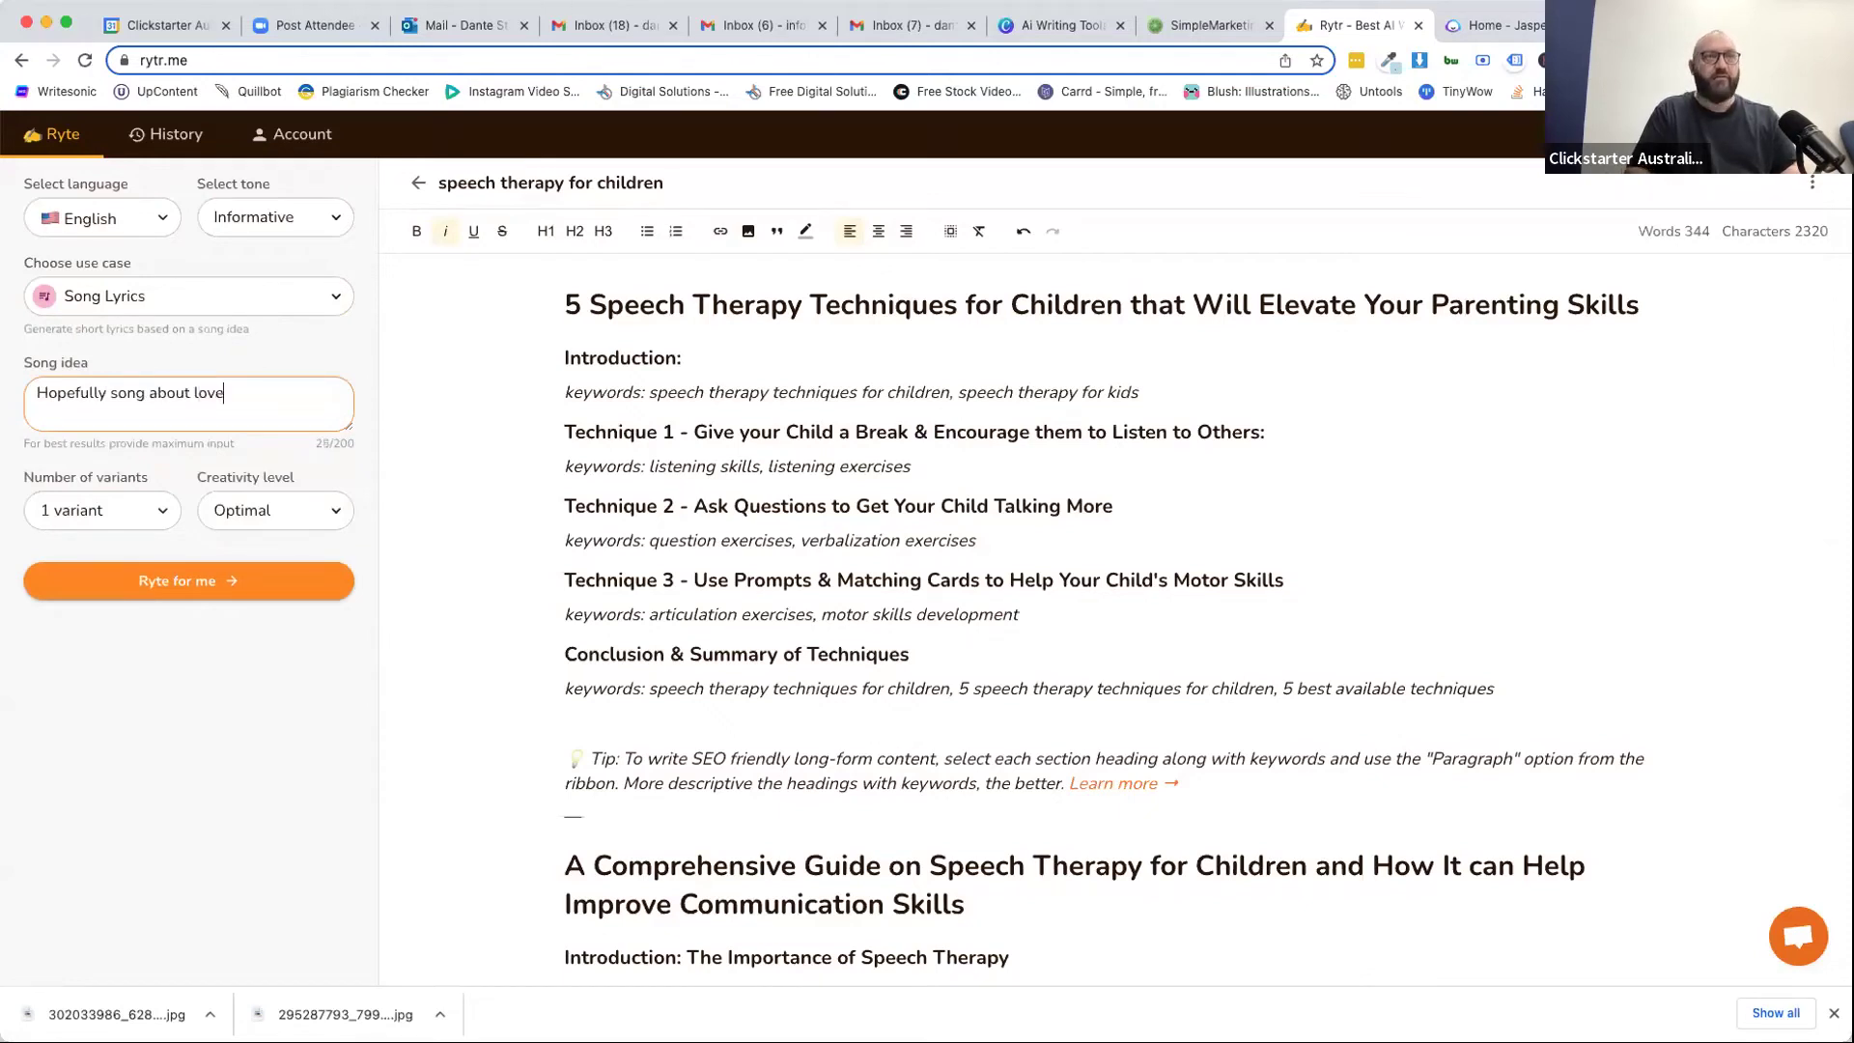
{"action": "type", "text": "ural ne"}
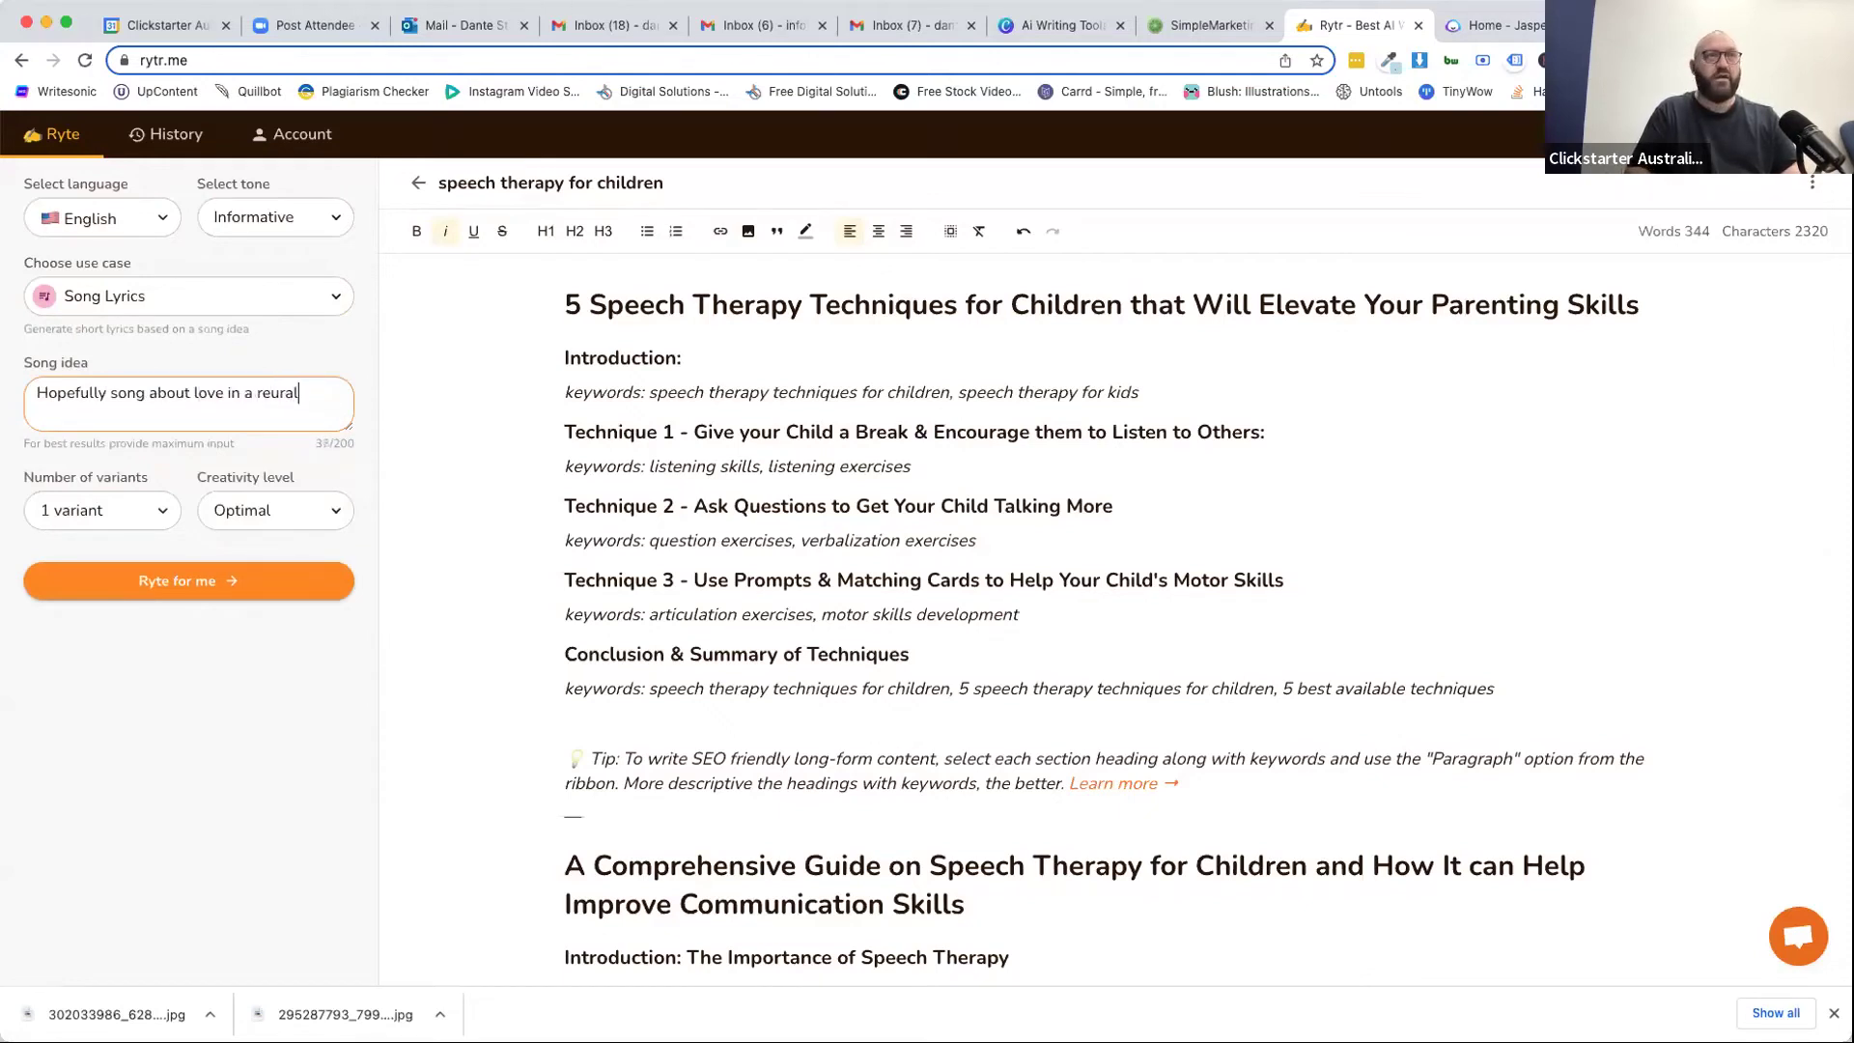
{"action": "key", "text": "BackSpace"}
{"action": "key", "text": "BackSpace"}
{"action": "key", "text": "BackSpace"}
{"action": "key", "text": "BackSpace"}
{"action": "key", "text": "BackSpace"}
{"action": "key", "text": "BackSpace"}
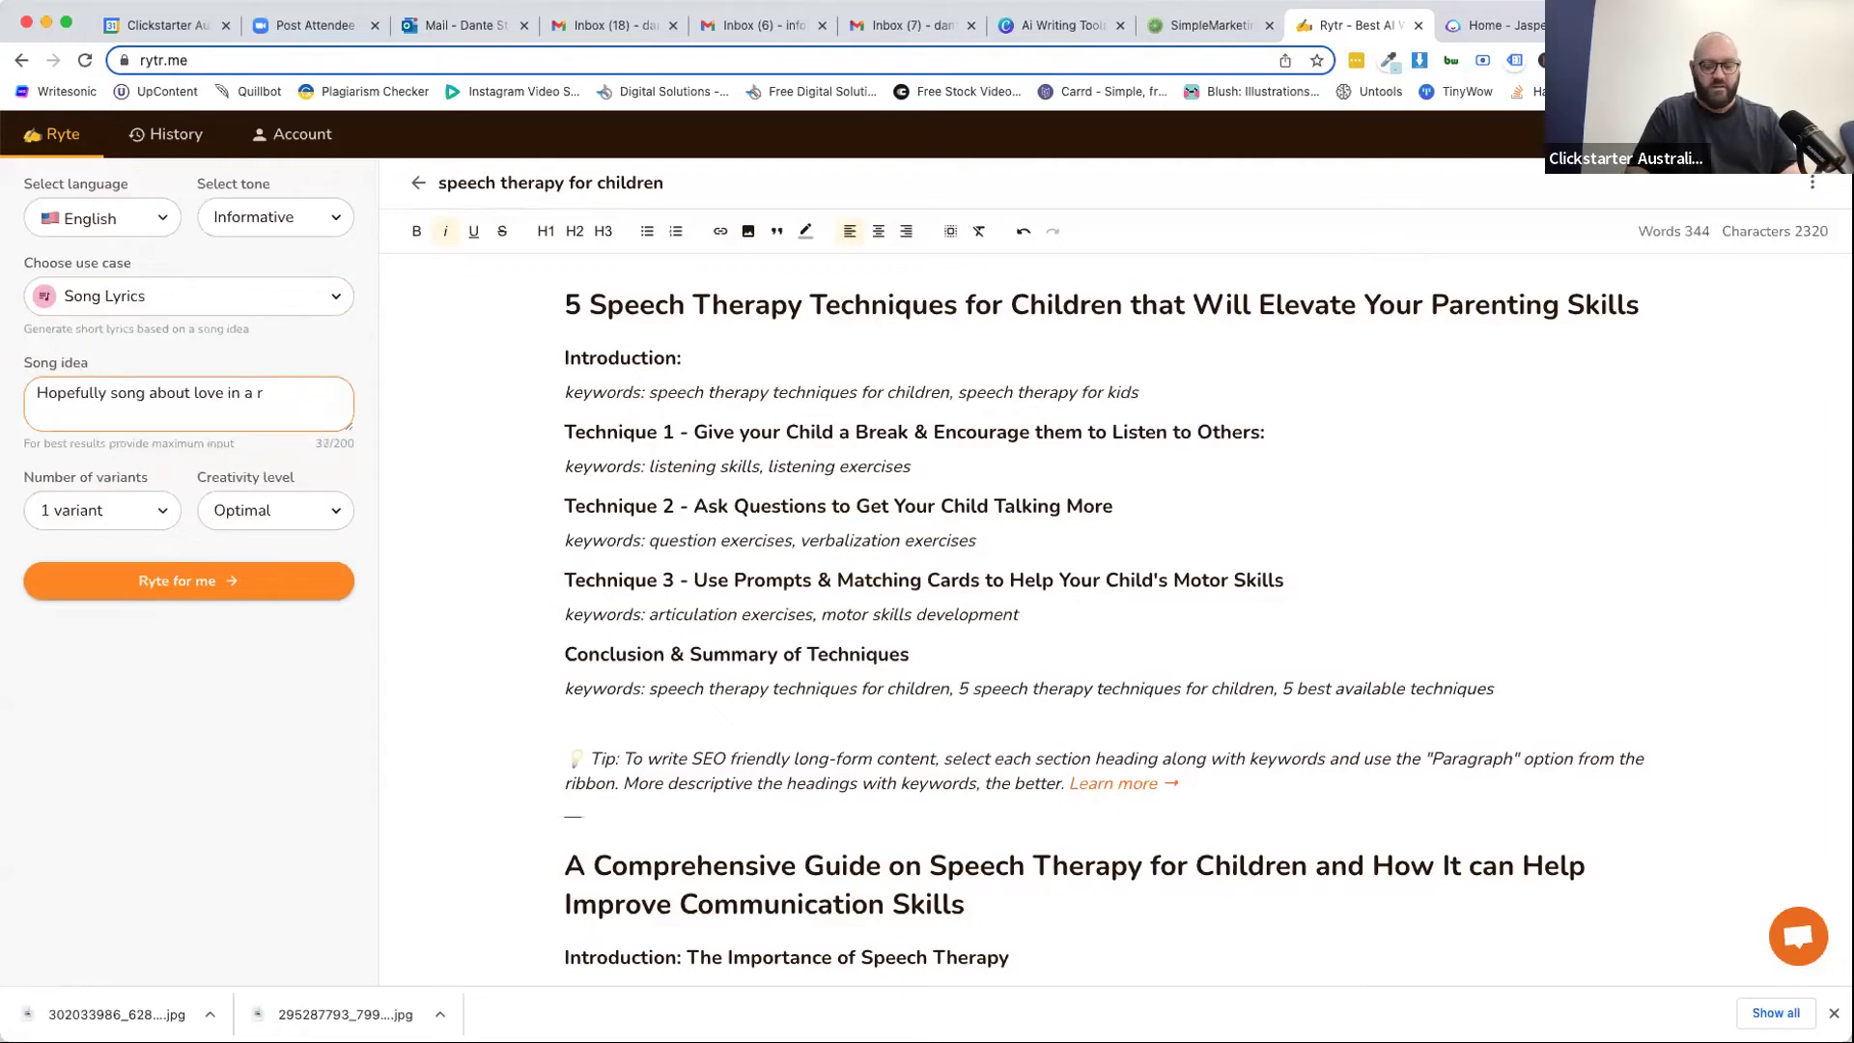
{"action": "type", "text": "ural area"}
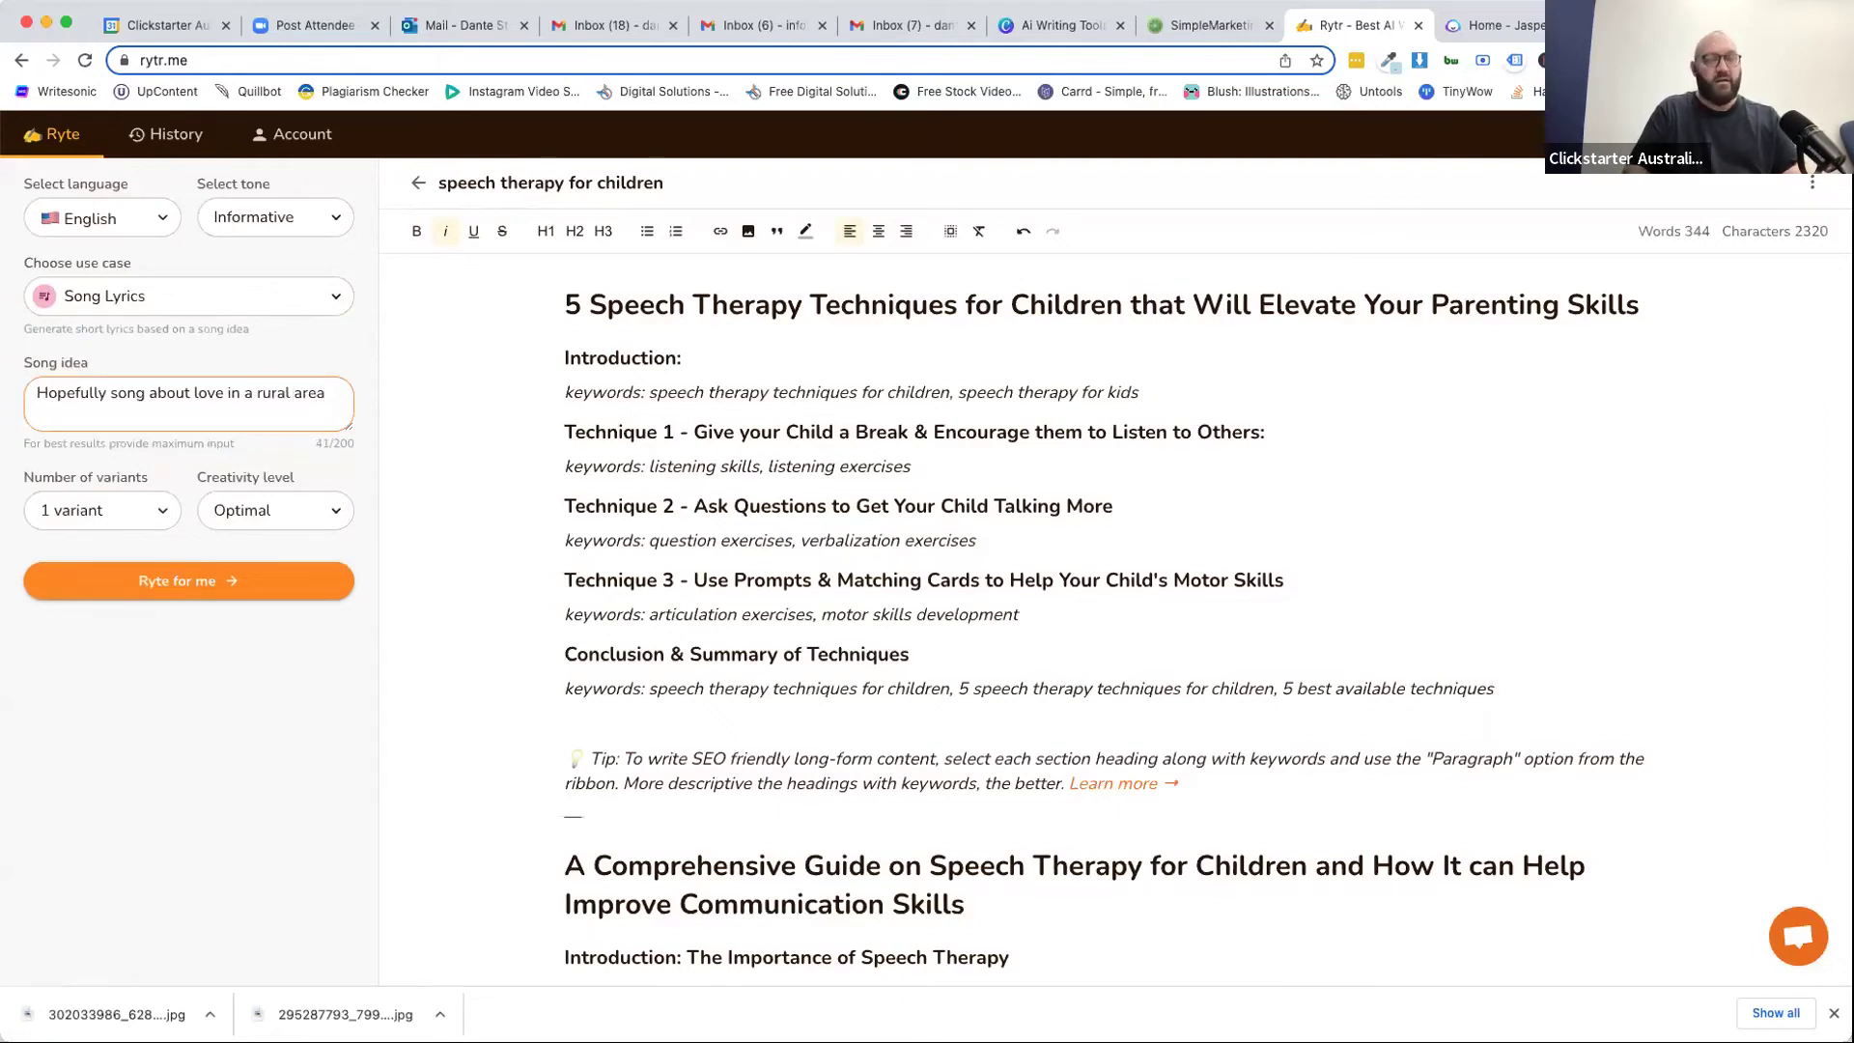
{"action": "type", "text": " where people w"}
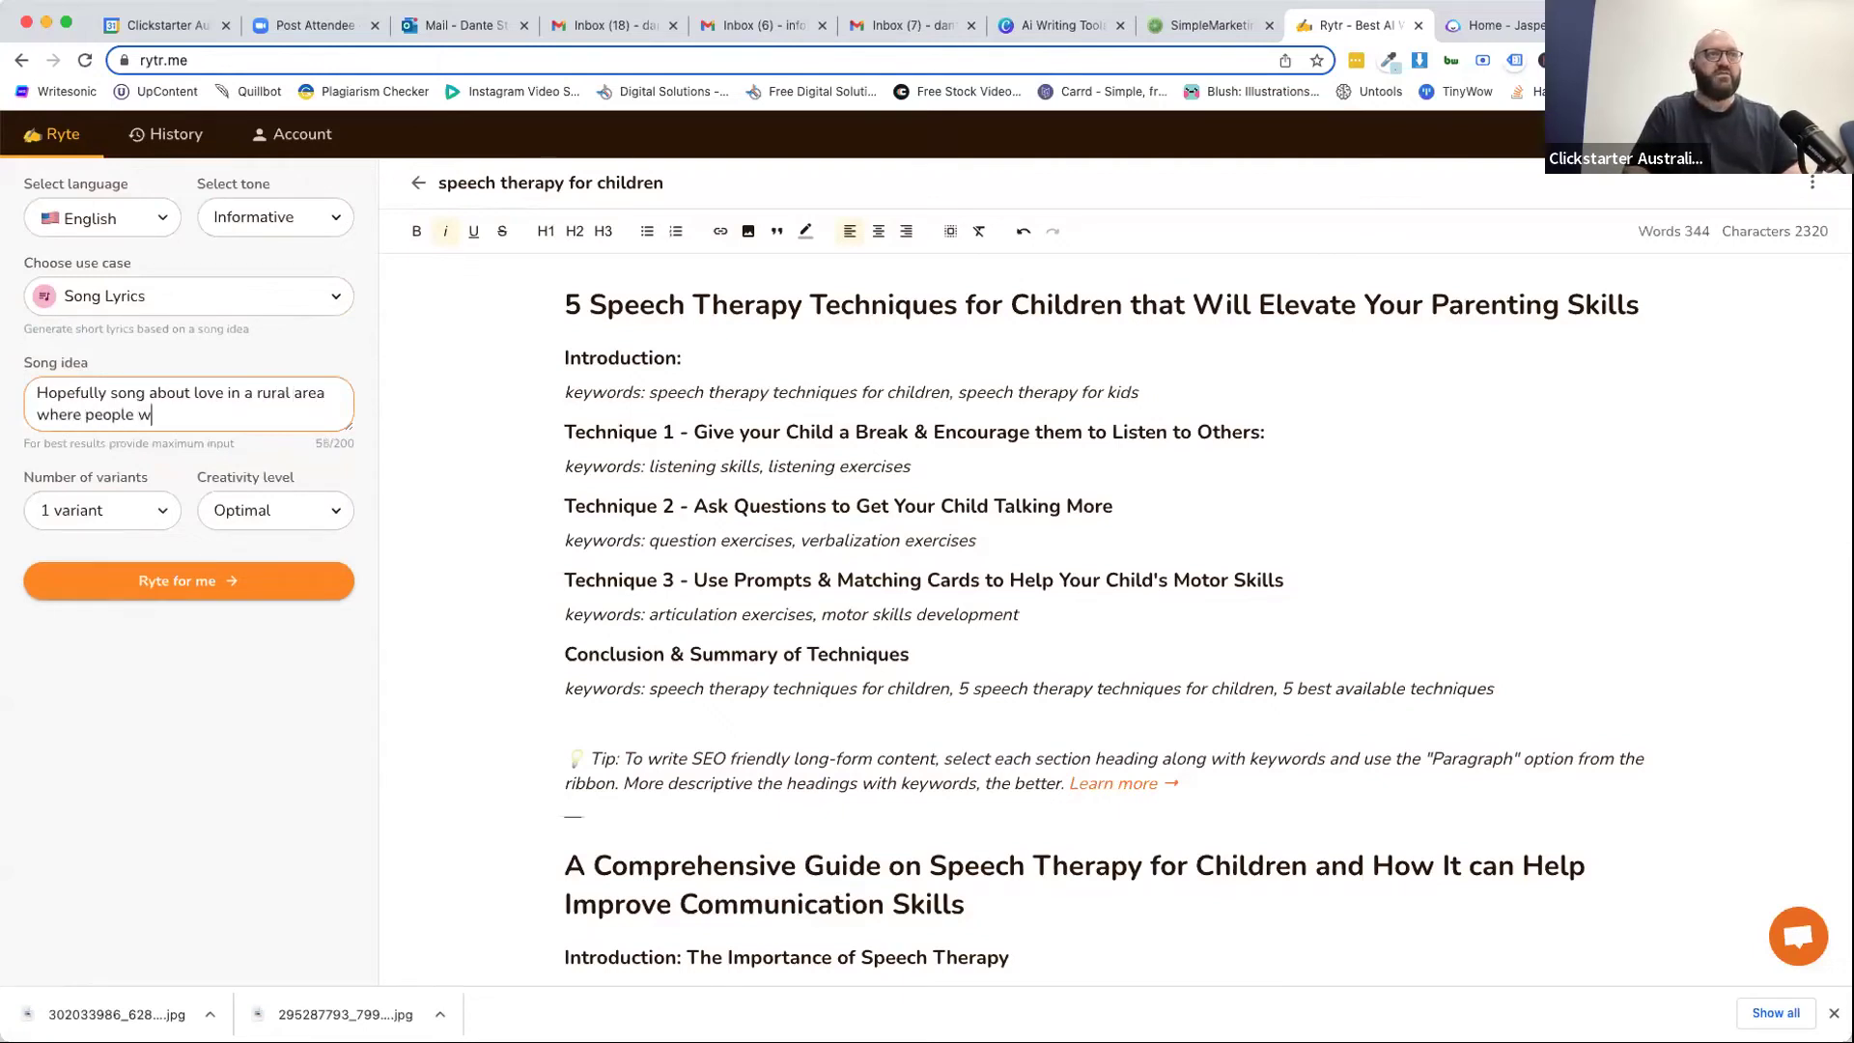
{"action": "type", "text": "ontdon't rela"}
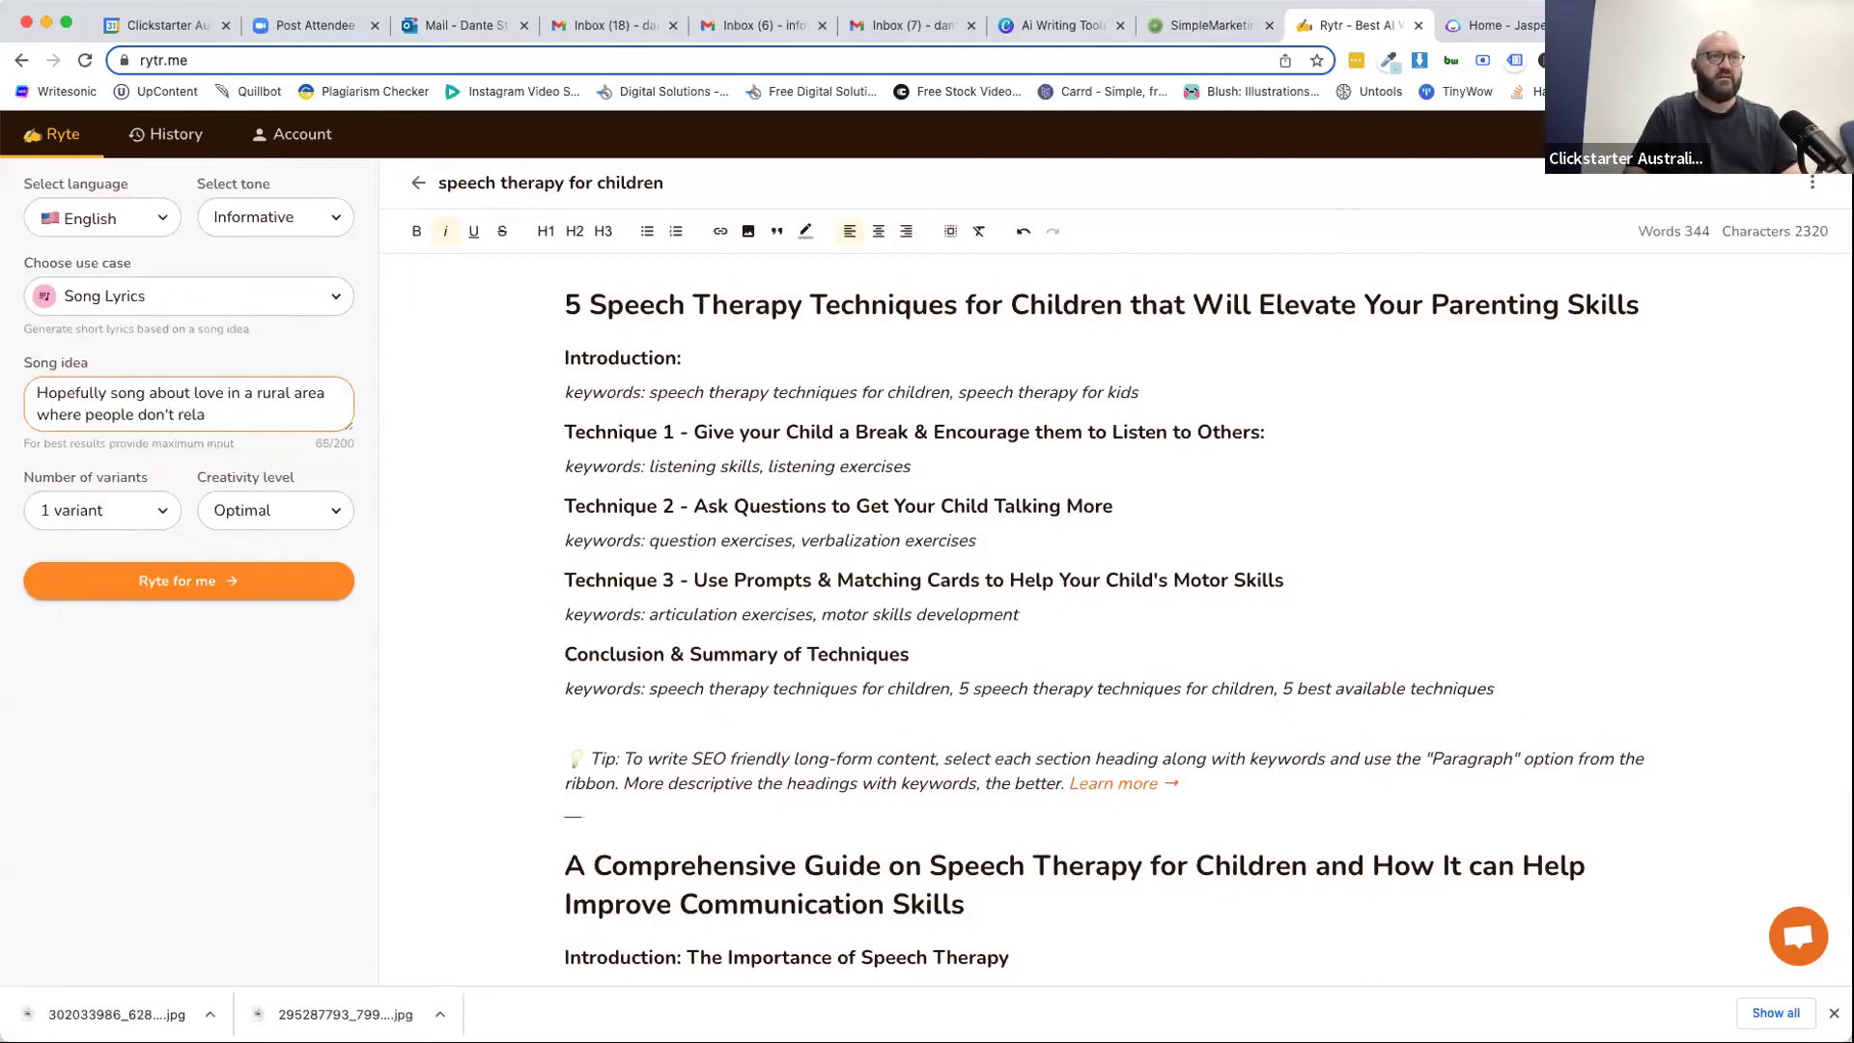
{"action": "key", "text": "BackSpace"}
{"action": "key", "text": "BackSpace"}
{"action": "type", "text": "ally know each other"}
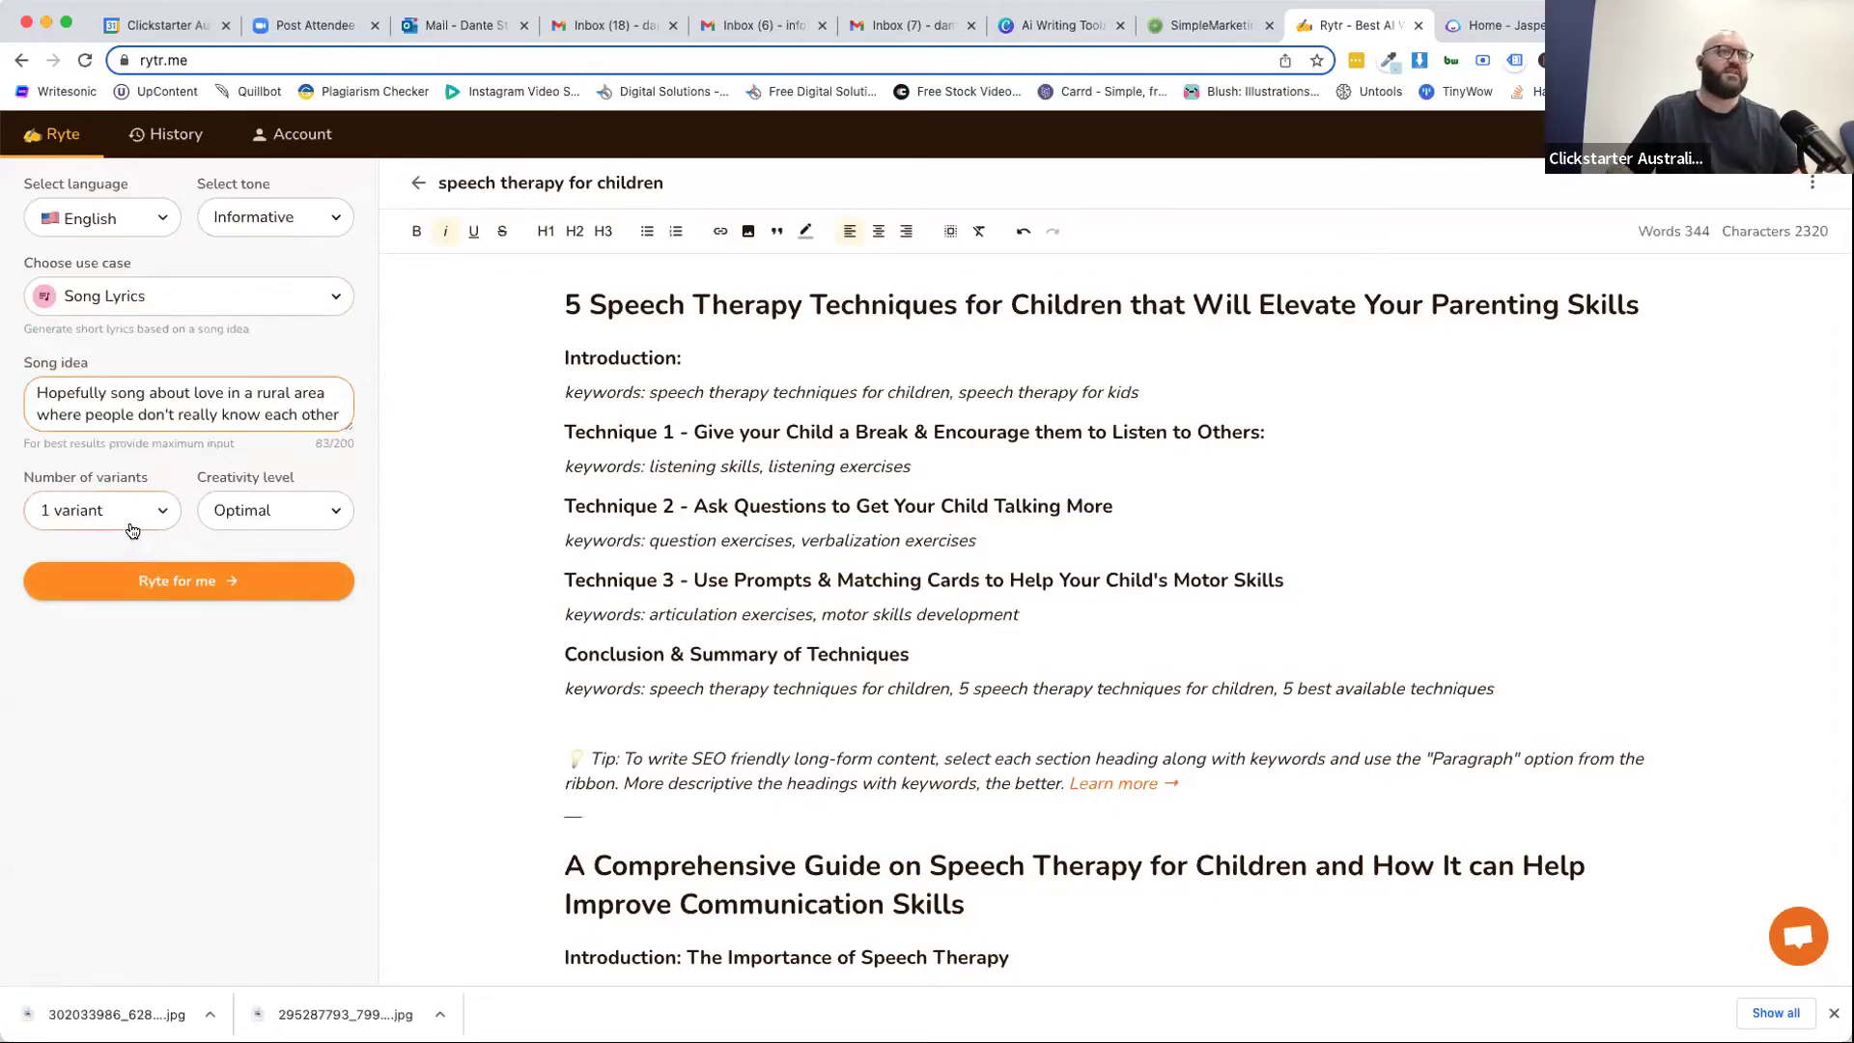
Change the tone to Earnest and generate the song lyrics.
{"action": "left_click", "coordinate": [249, 521]}
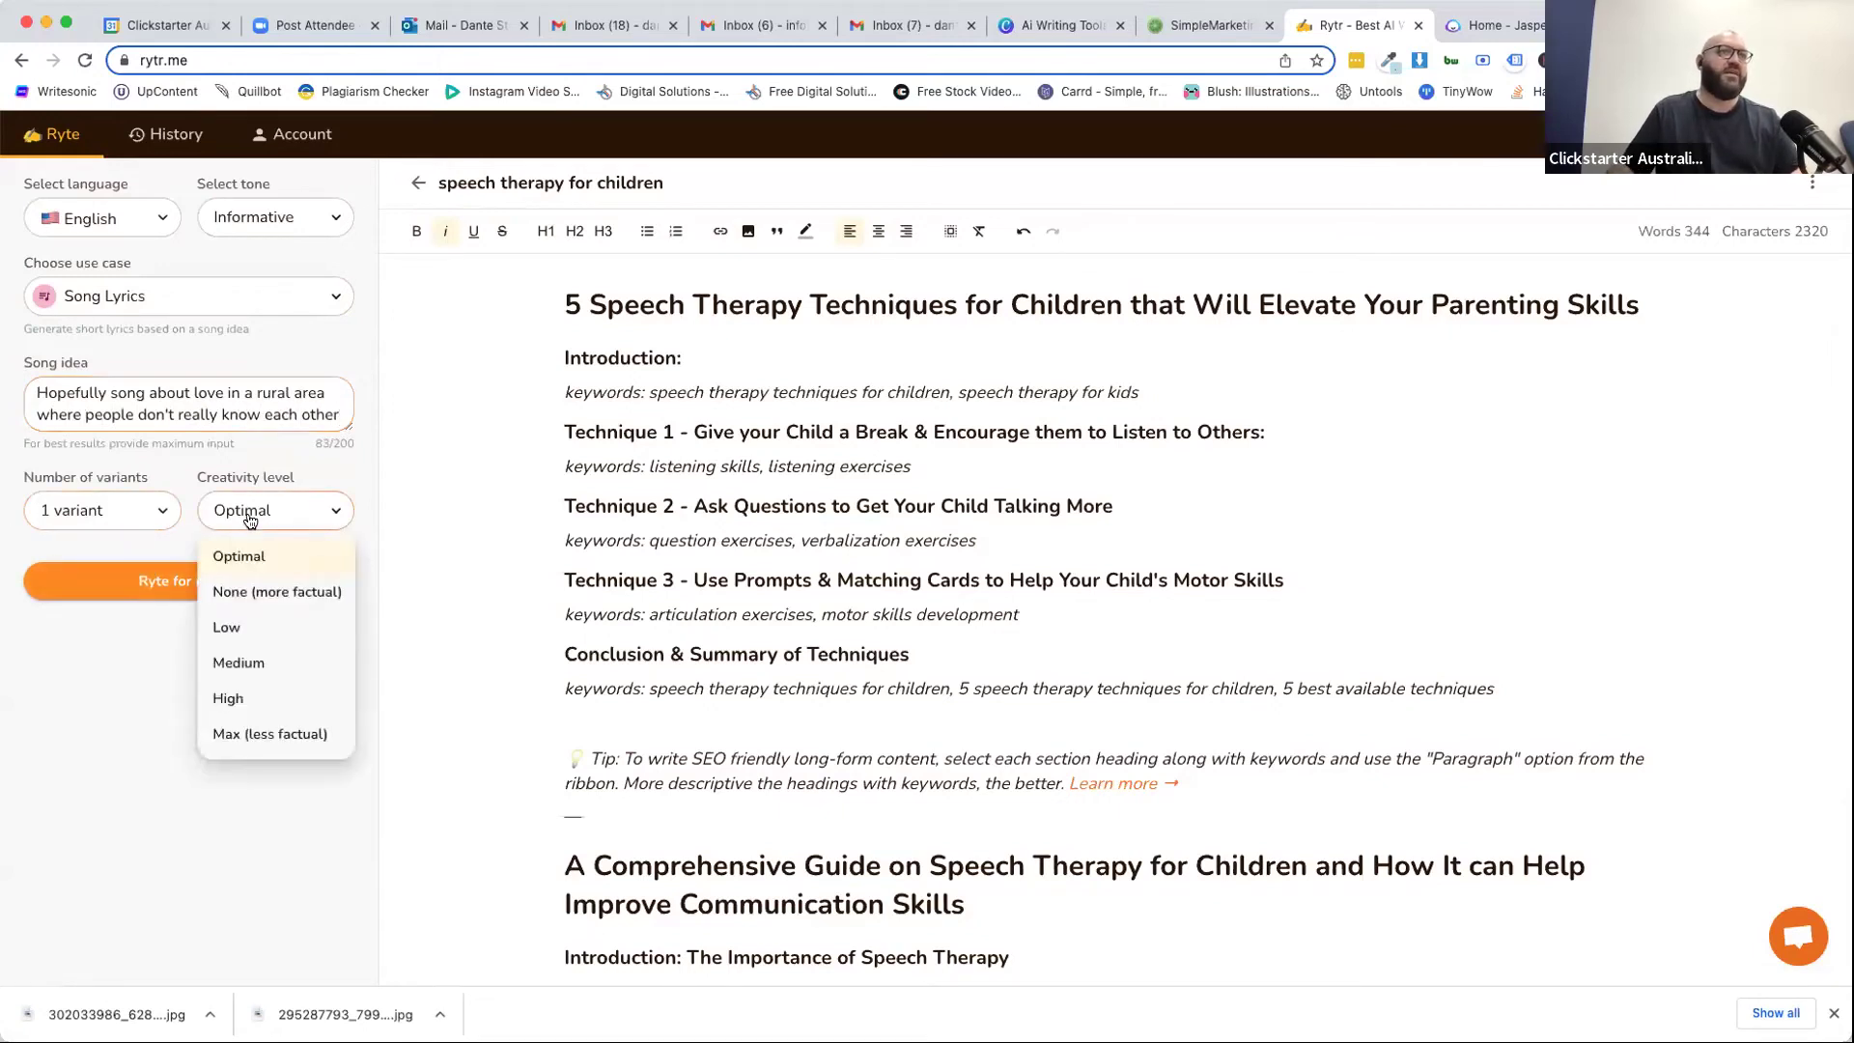
{"action": "left_click", "coordinate": [259, 217]}
{"action": "left_click", "coordinate": [249, 302]}
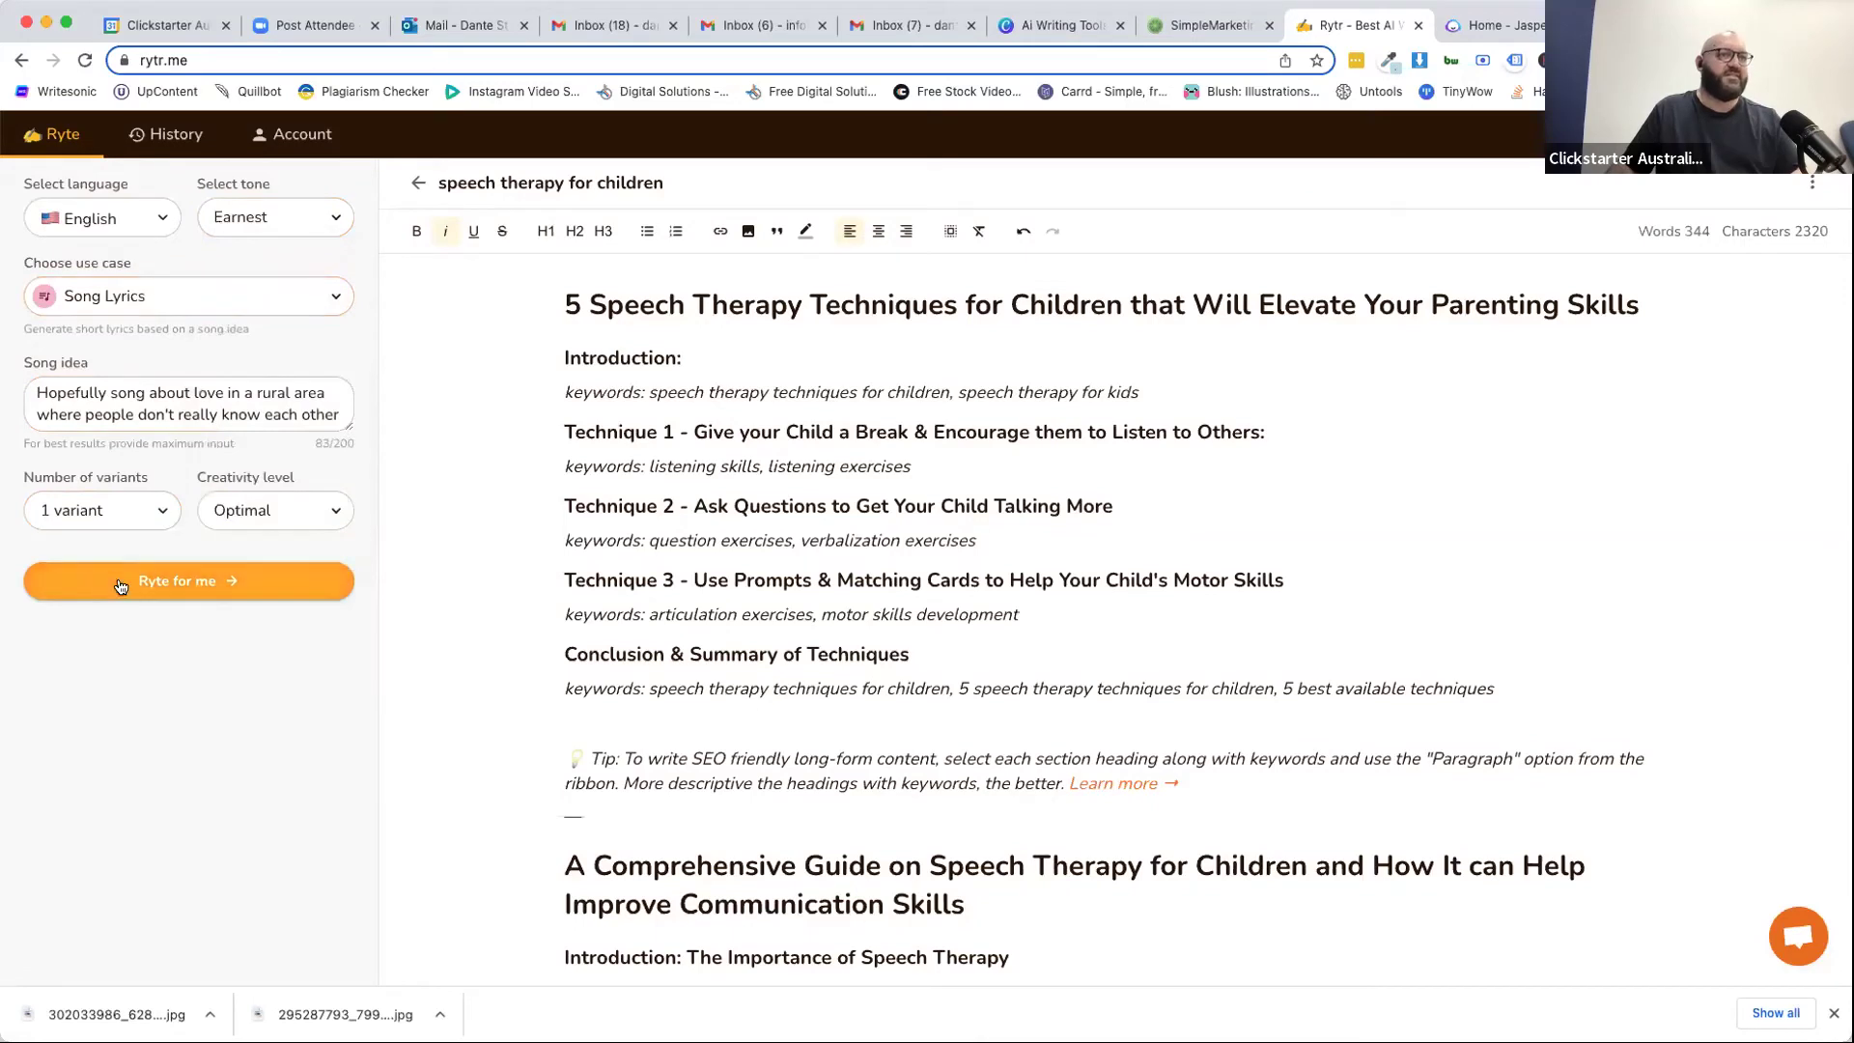
{"action": "left_click", "coordinate": [163, 584]}
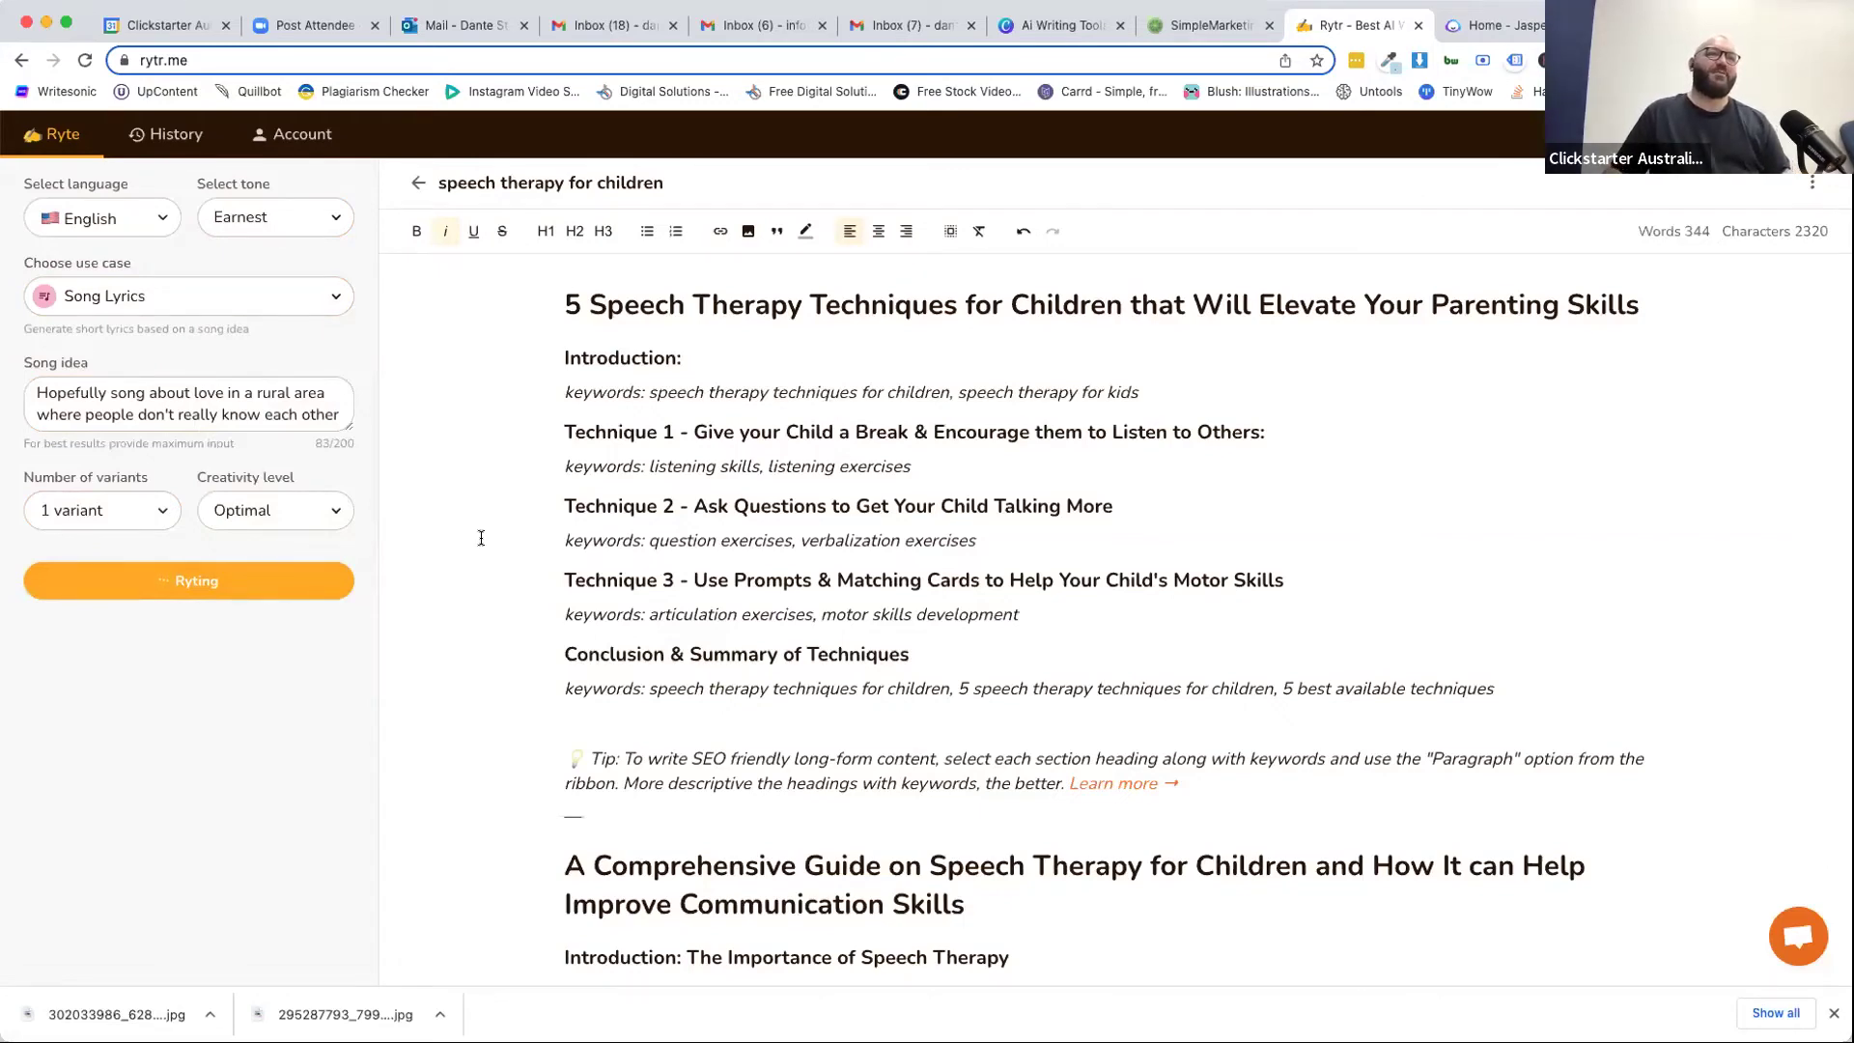
Review the generated song lyrics, examining the intro, verse and chorus.
{"action": "scroll", "coordinate": [481, 538], "scroll_direction": "down", "scroll_amount": 1}
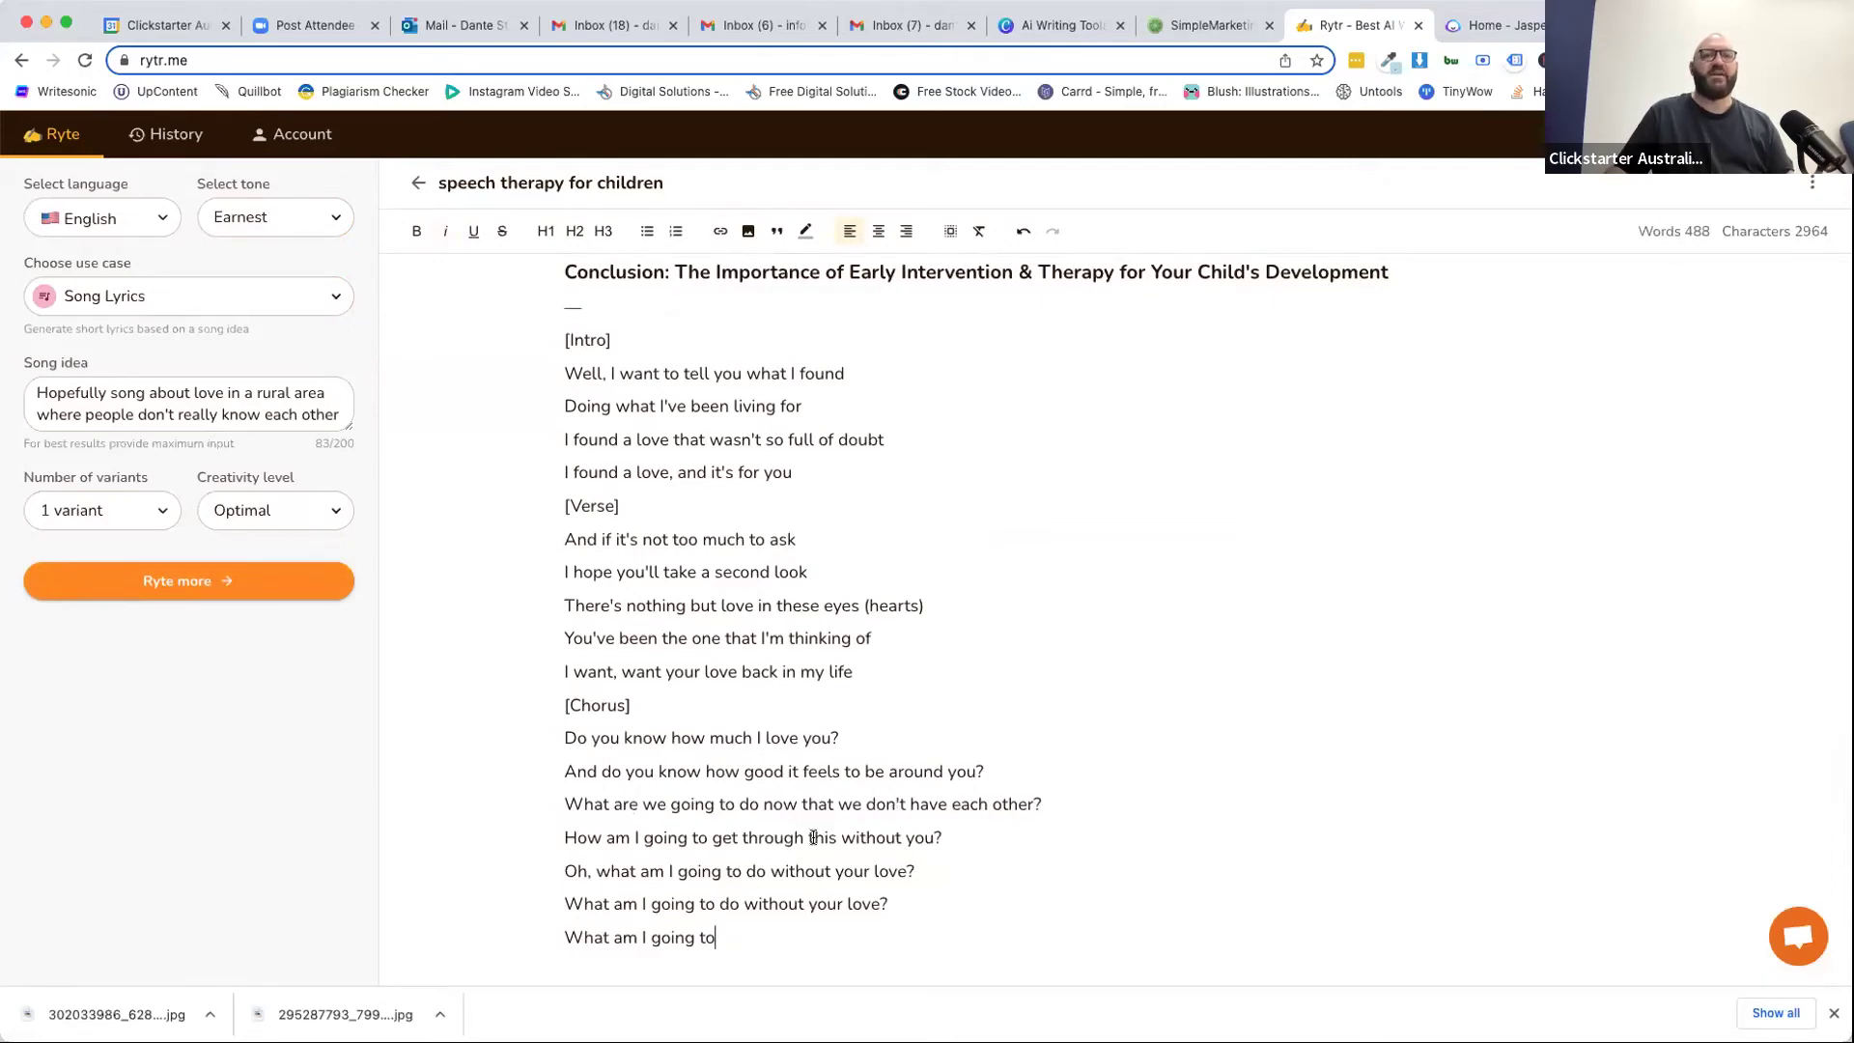
{"action": "left_click_drag", "start_coordinate": [718, 937], "coordinate": [564, 736]}
{"action": "left_click", "coordinate": [417, 666]}
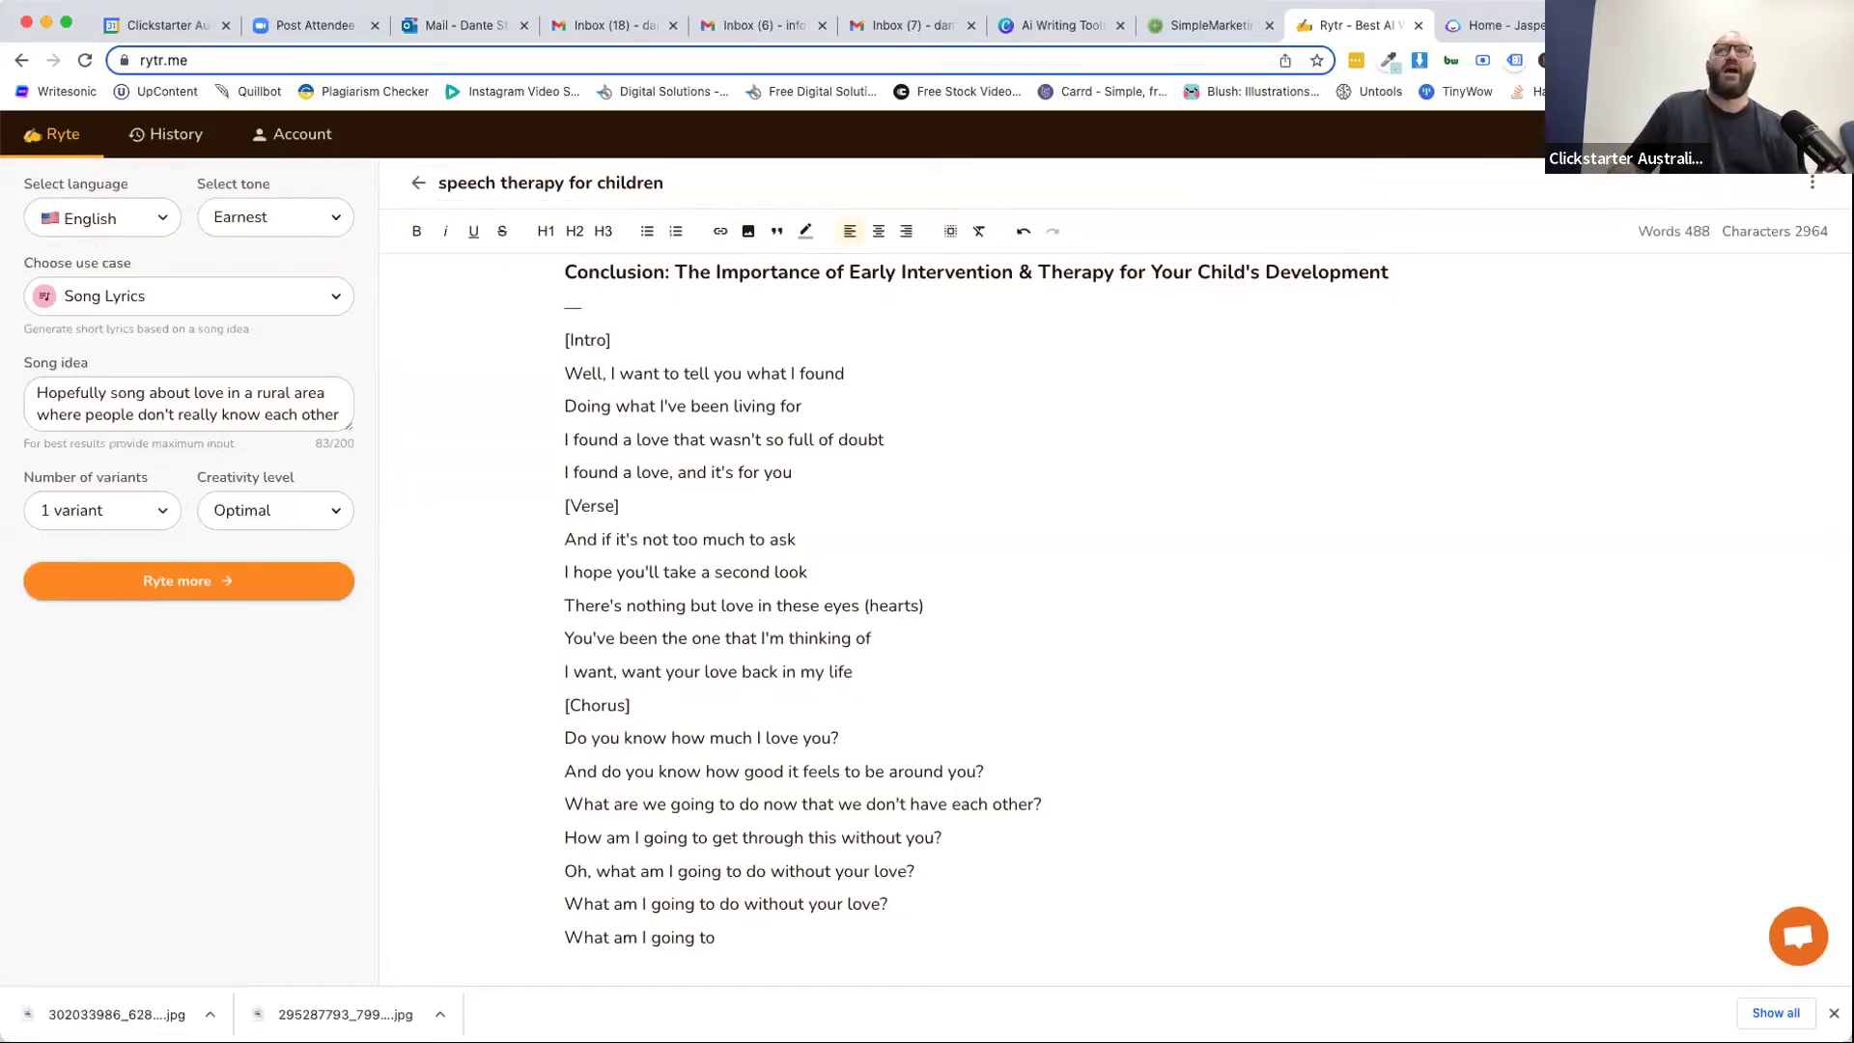
Switch to the AI Writing Tools presentation in Canva and move past the Rytr pricing slide to the Writesonic slides.
{"action": "left_click", "coordinate": [1603, 25]}
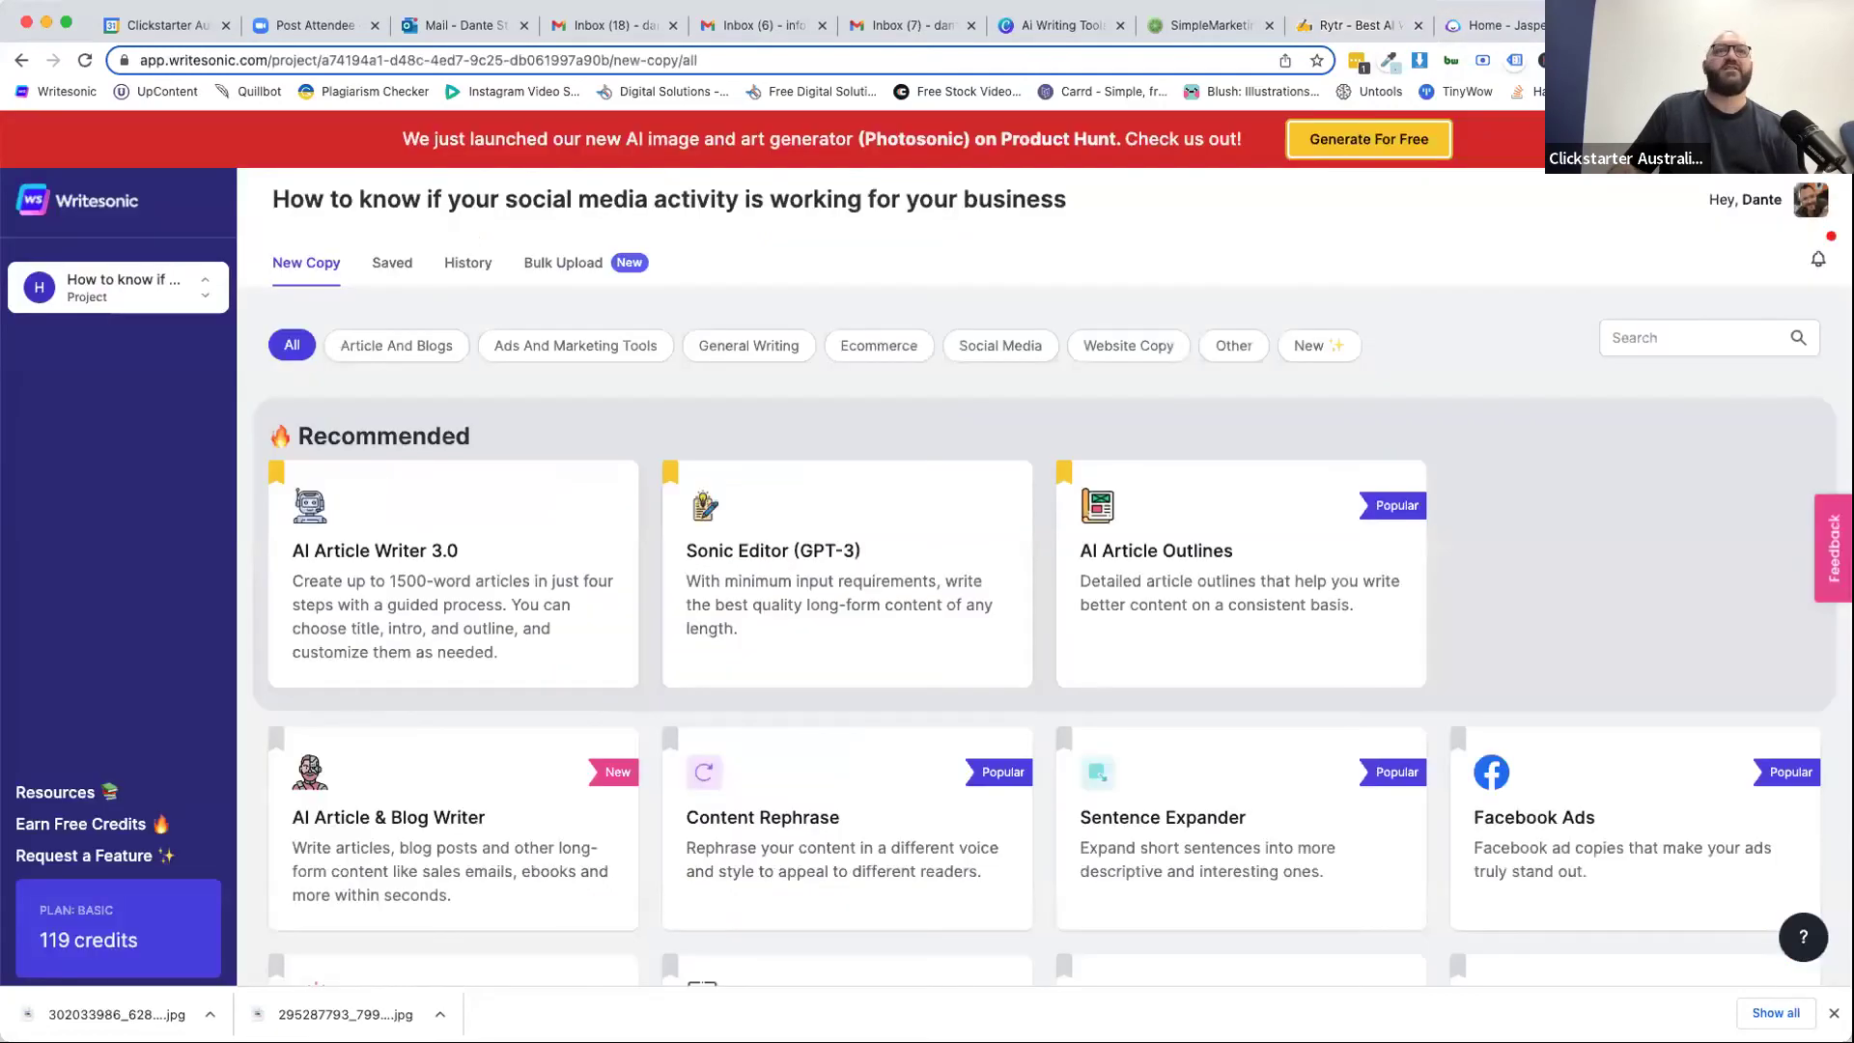
{"action": "left_click", "coordinate": [1060, 25]}
{"action": "scroll", "coordinate": [1016, 736], "scroll_direction": "down", "scroll_amount": 3}
{"action": "scroll", "coordinate": [1016, 736], "scroll_direction": "up", "scroll_amount": 4}
{"action": "scroll", "coordinate": [985, 705], "scroll_direction": "down", "scroll_amount": 1}
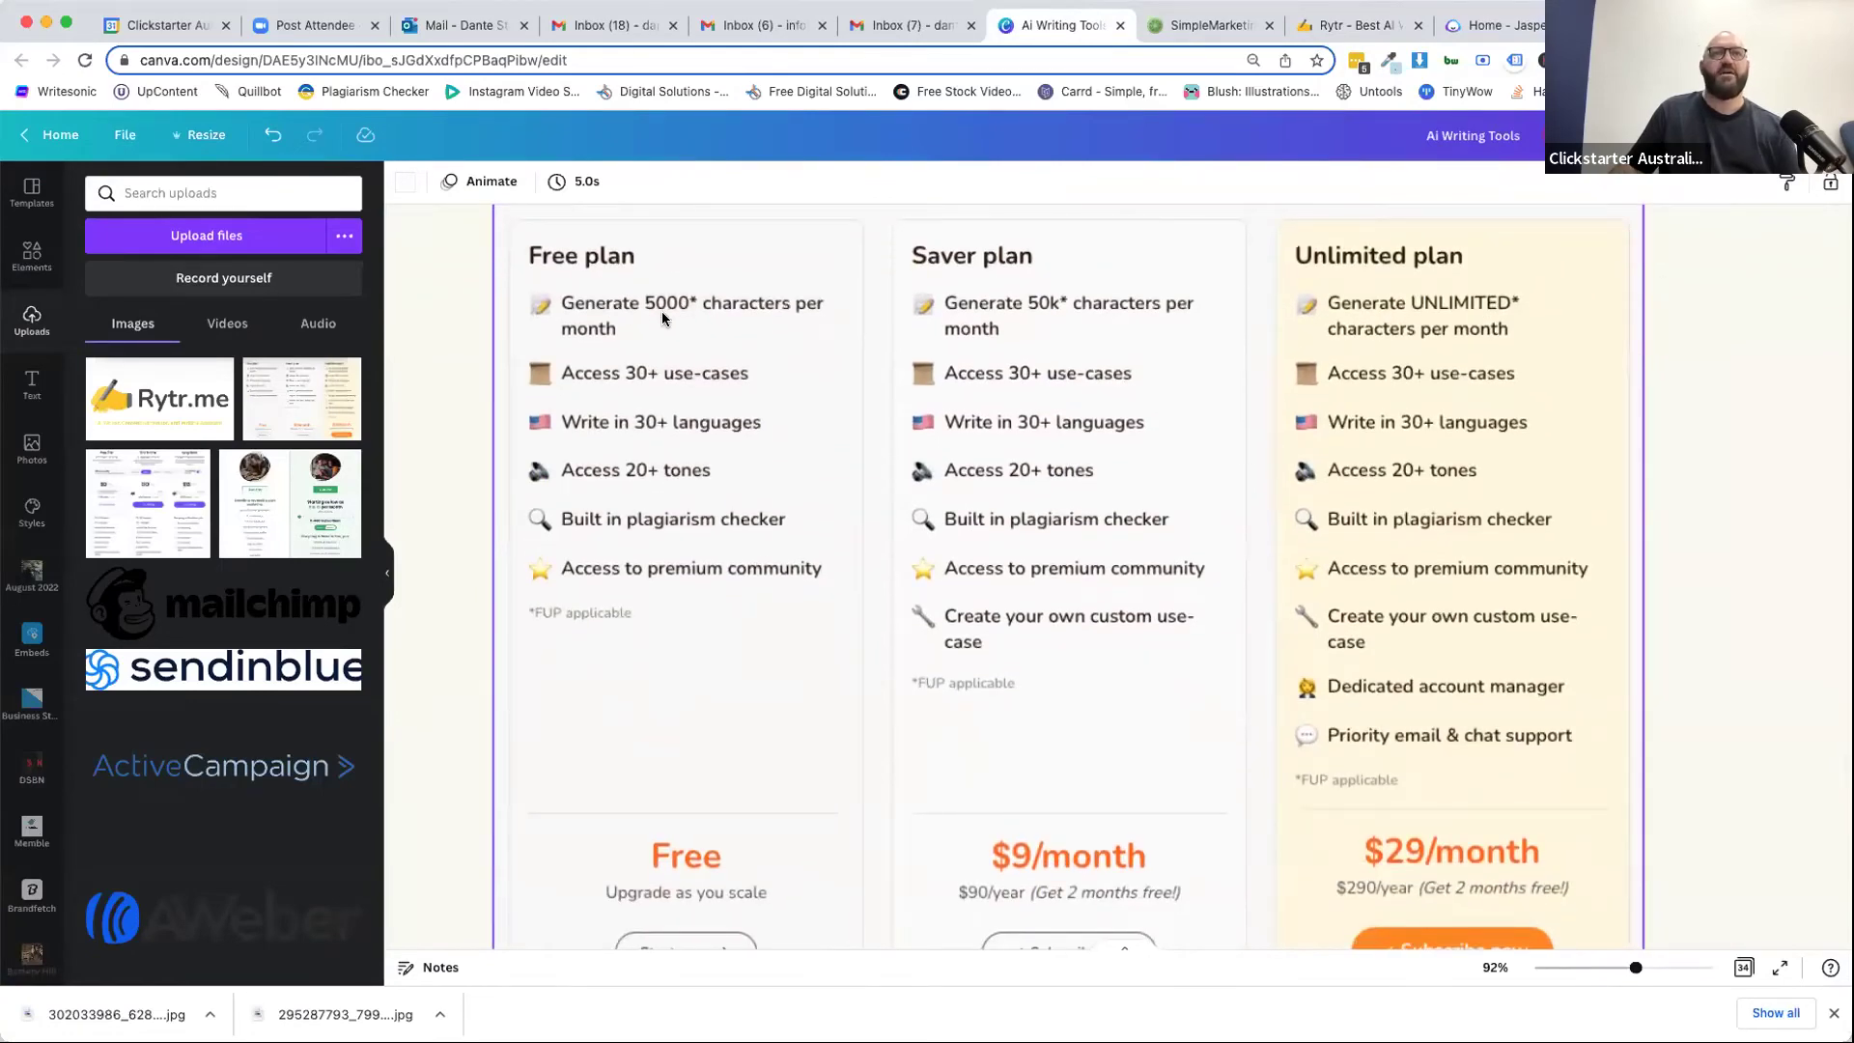
{"action": "scroll", "coordinate": [431, 742], "scroll_direction": "down", "scroll_amount": 10}
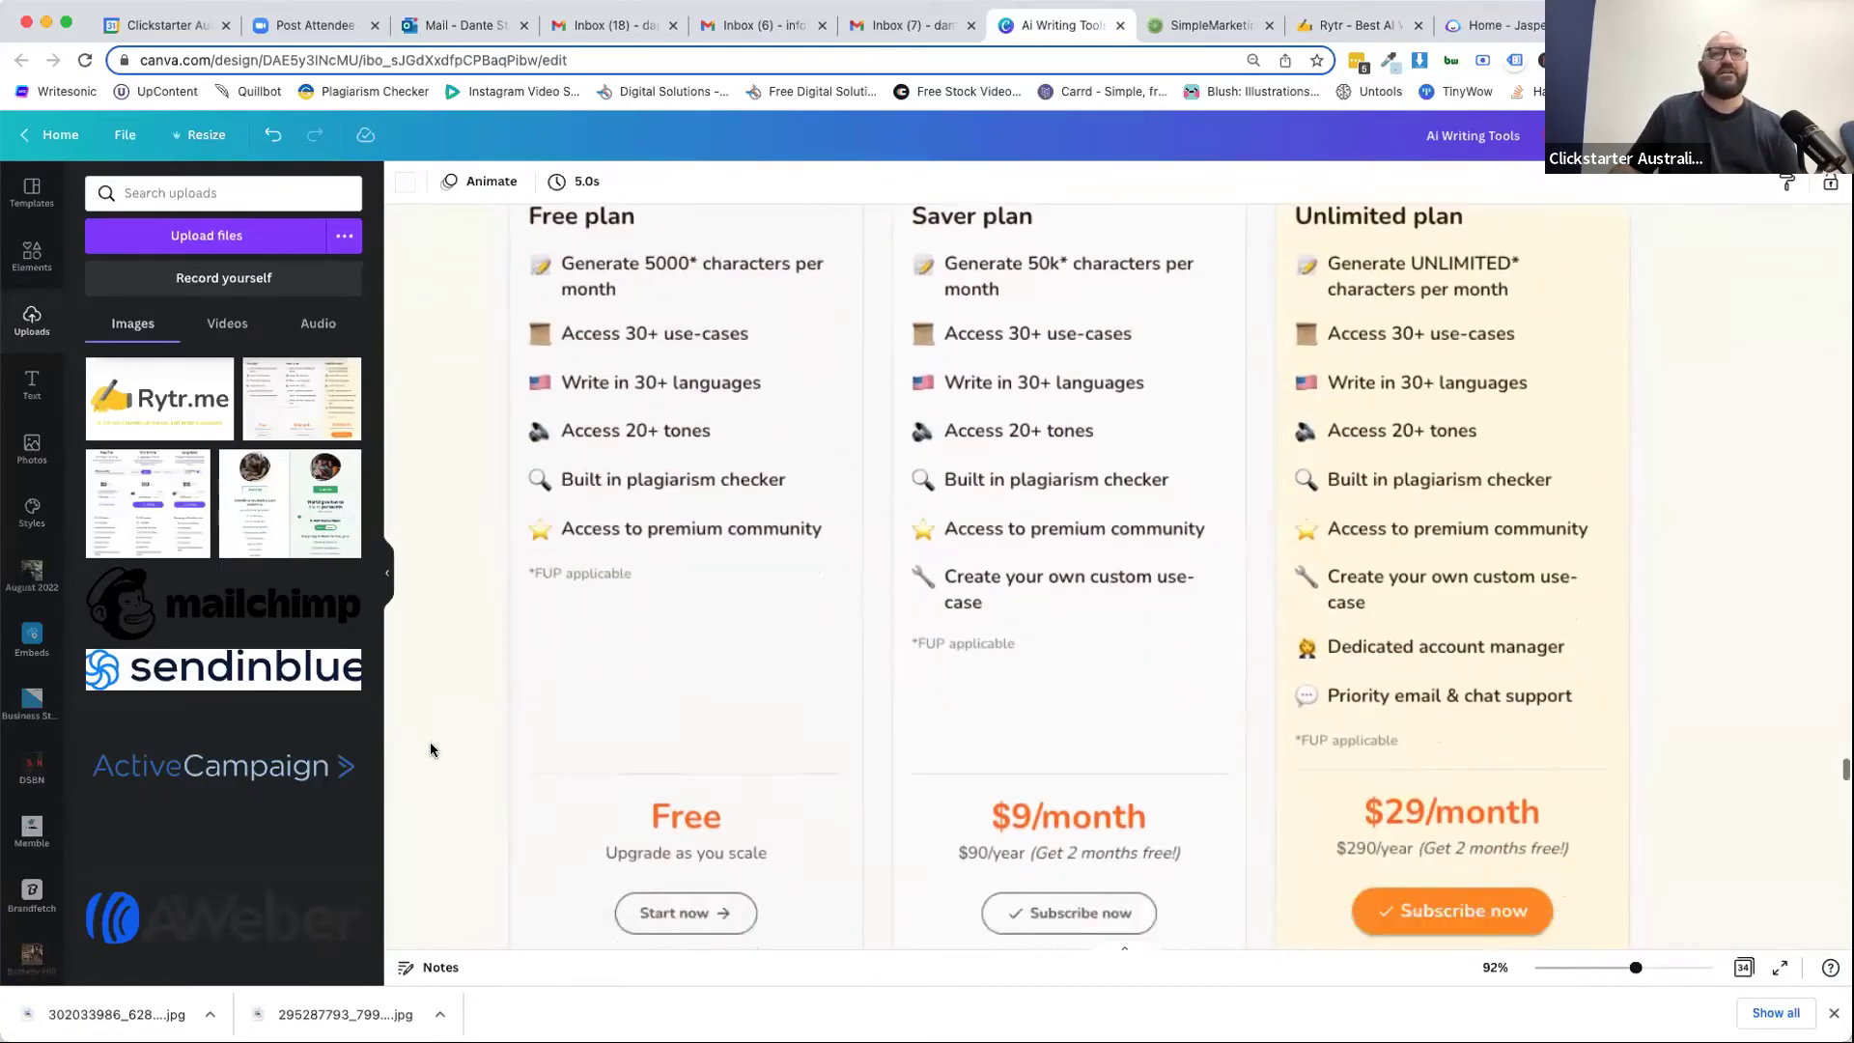
{"action": "scroll", "coordinate": [430, 742], "scroll_direction": "down", "scroll_amount": 5}
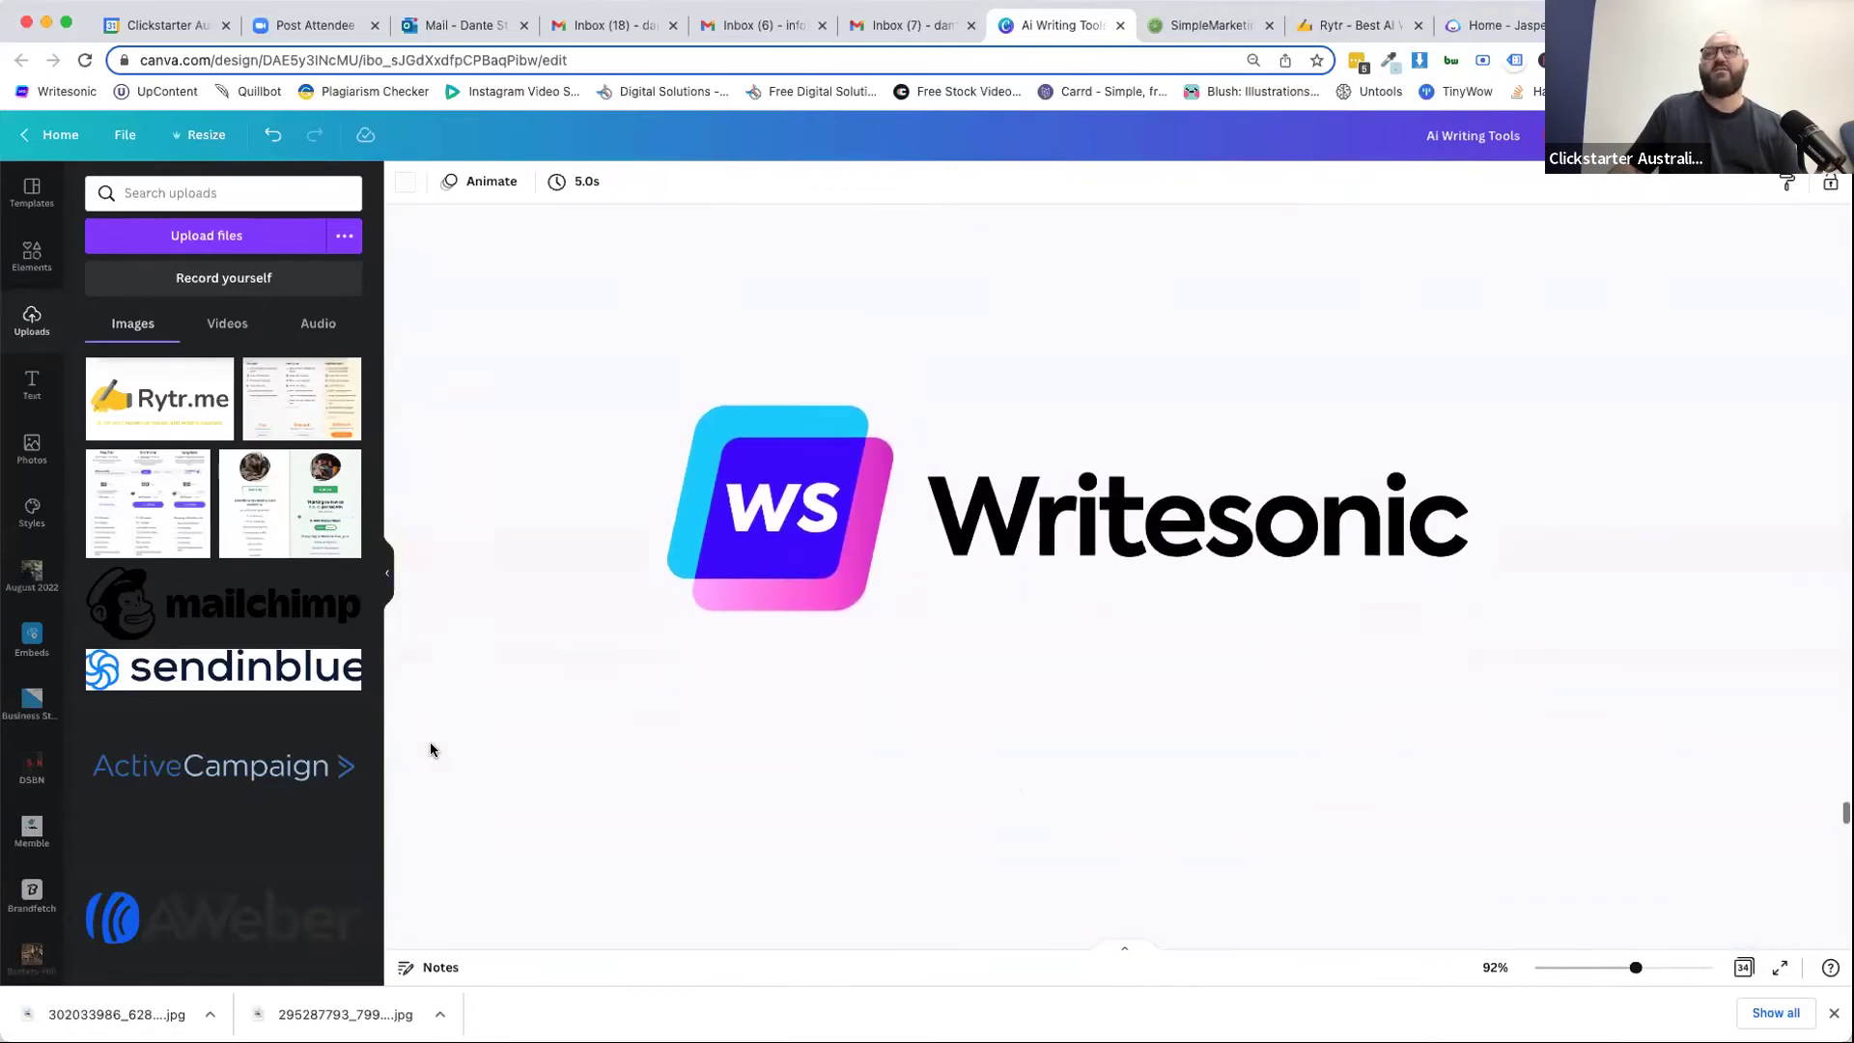
{"action": "scroll", "coordinate": [431, 750], "scroll_direction": "down", "scroll_amount": 6}
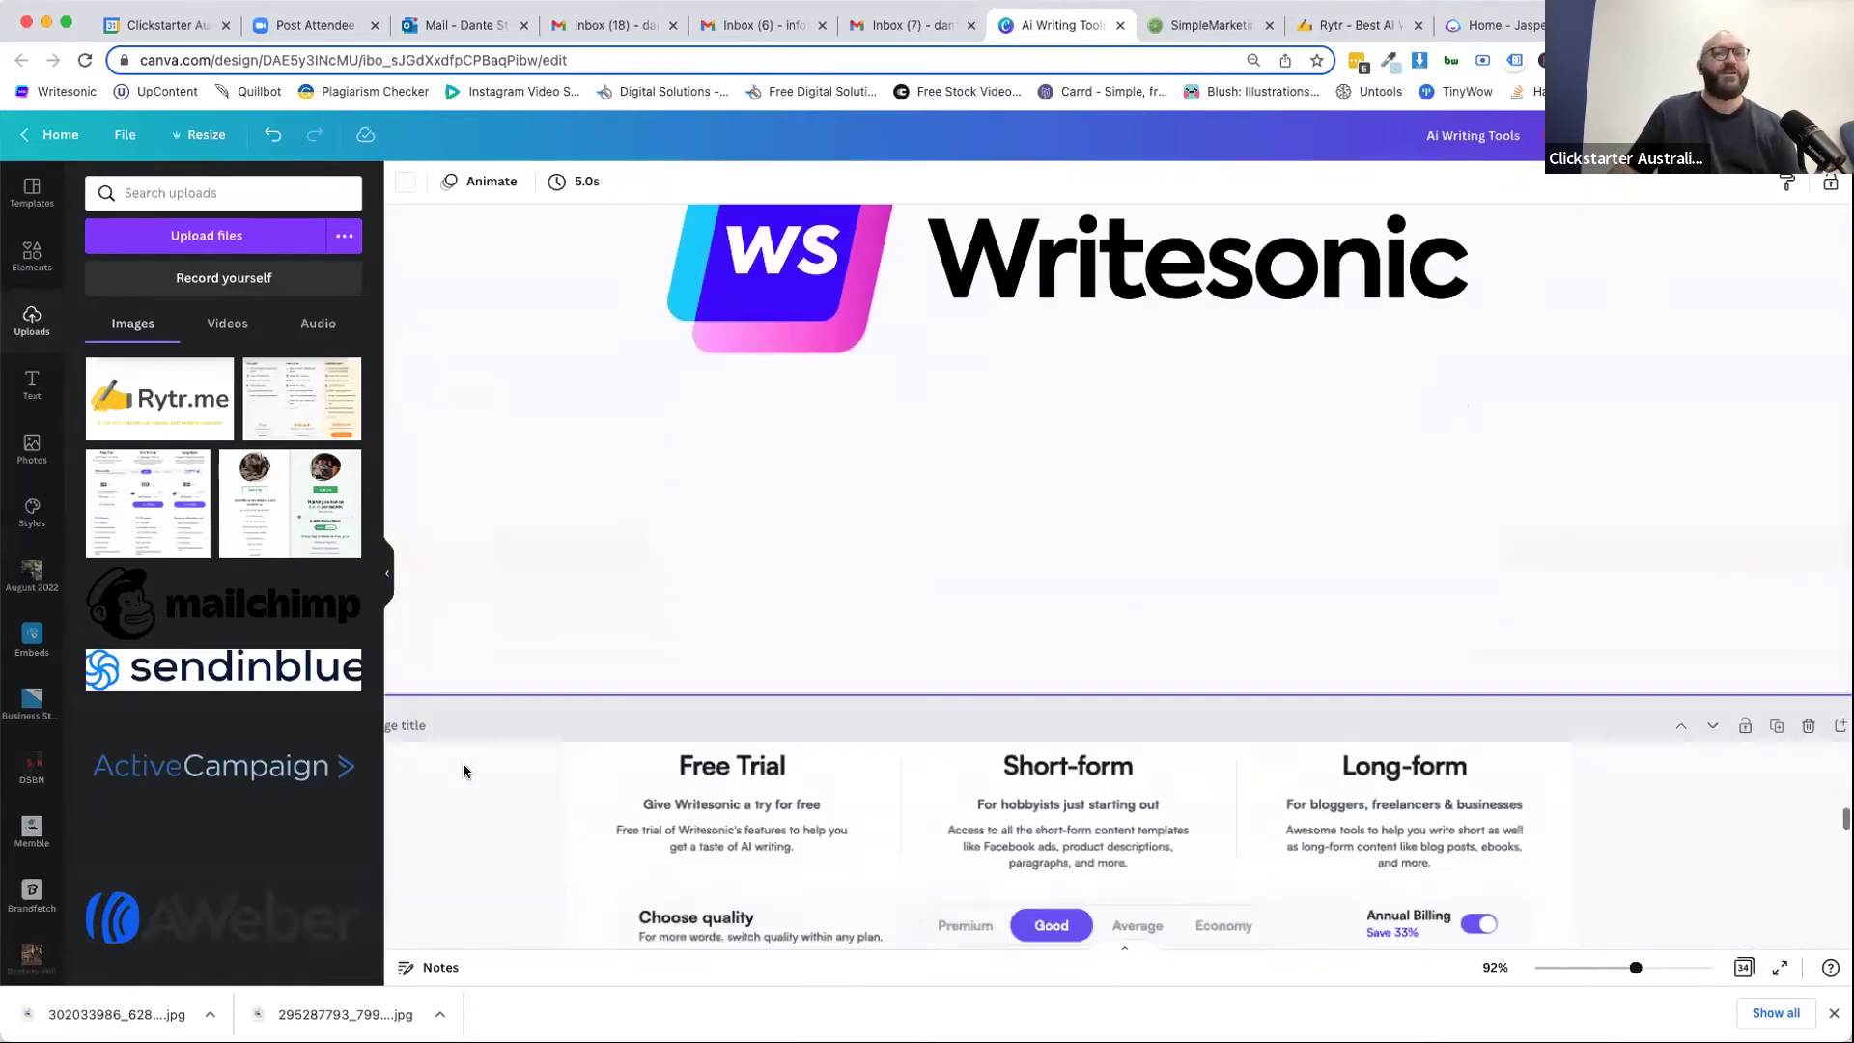
Examine the Writesonic pricing slide, comparing the prices, word allowances and features of the Free Trial, Short-form and Long-form plans.
{"action": "scroll", "coordinate": [463, 771], "scroll_direction": "down", "scroll_amount": 2}
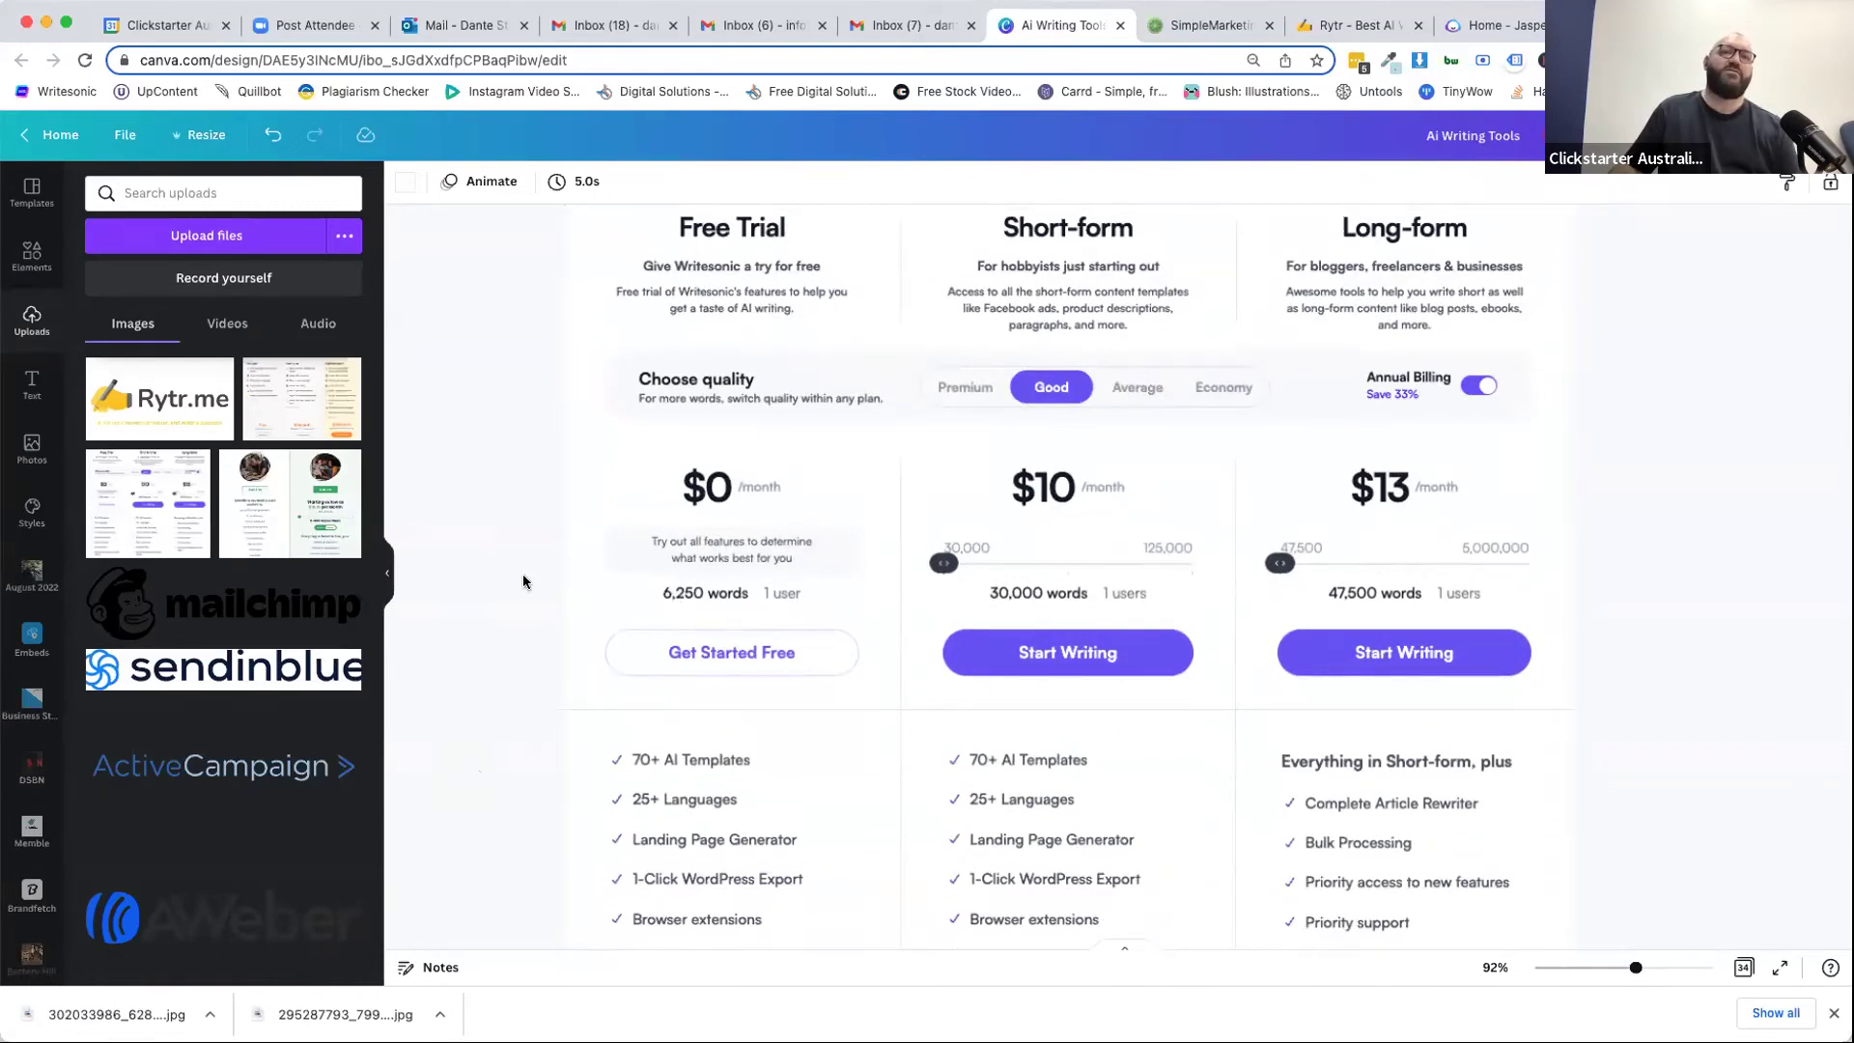
{"action": "scroll", "coordinate": [519, 608], "scroll_direction": "down", "scroll_amount": 10}
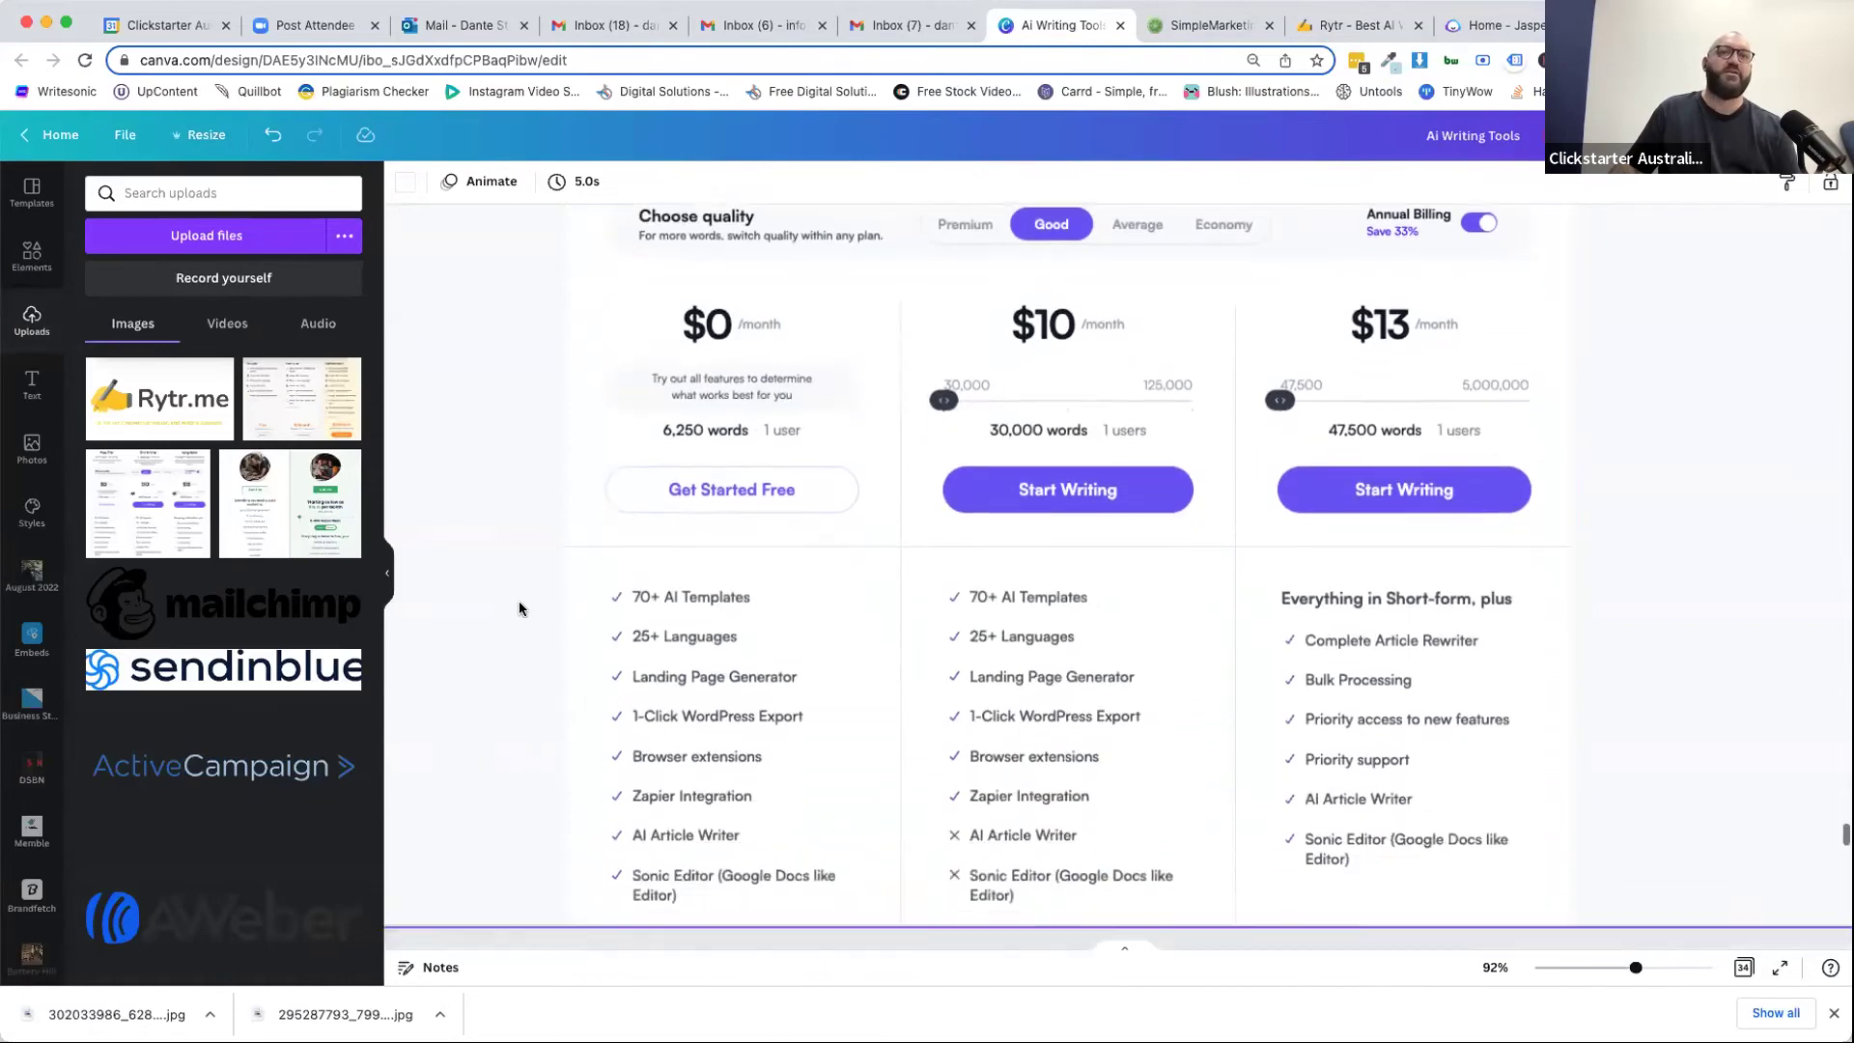
{"action": "scroll", "coordinate": [518, 609], "scroll_direction": "up", "scroll_amount": 7}
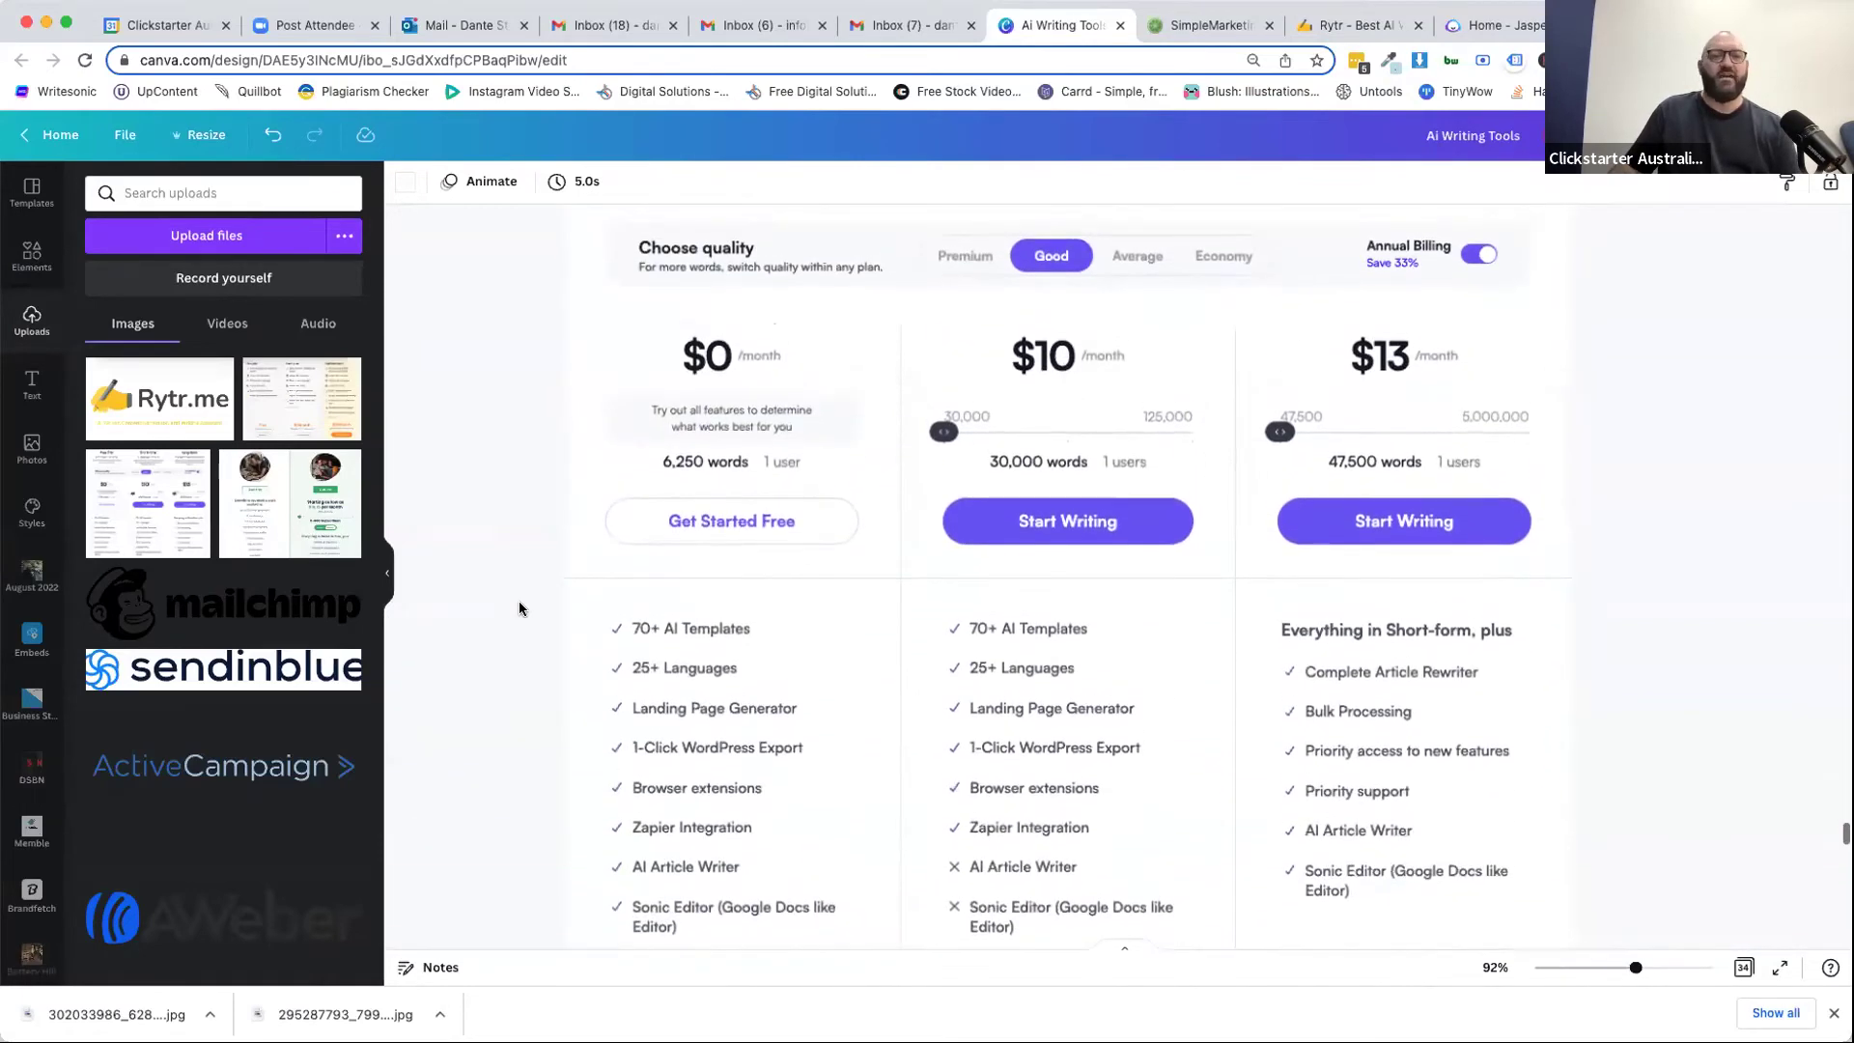
{"action": "scroll", "coordinate": [519, 608], "scroll_direction": "up", "scroll_amount": 3}
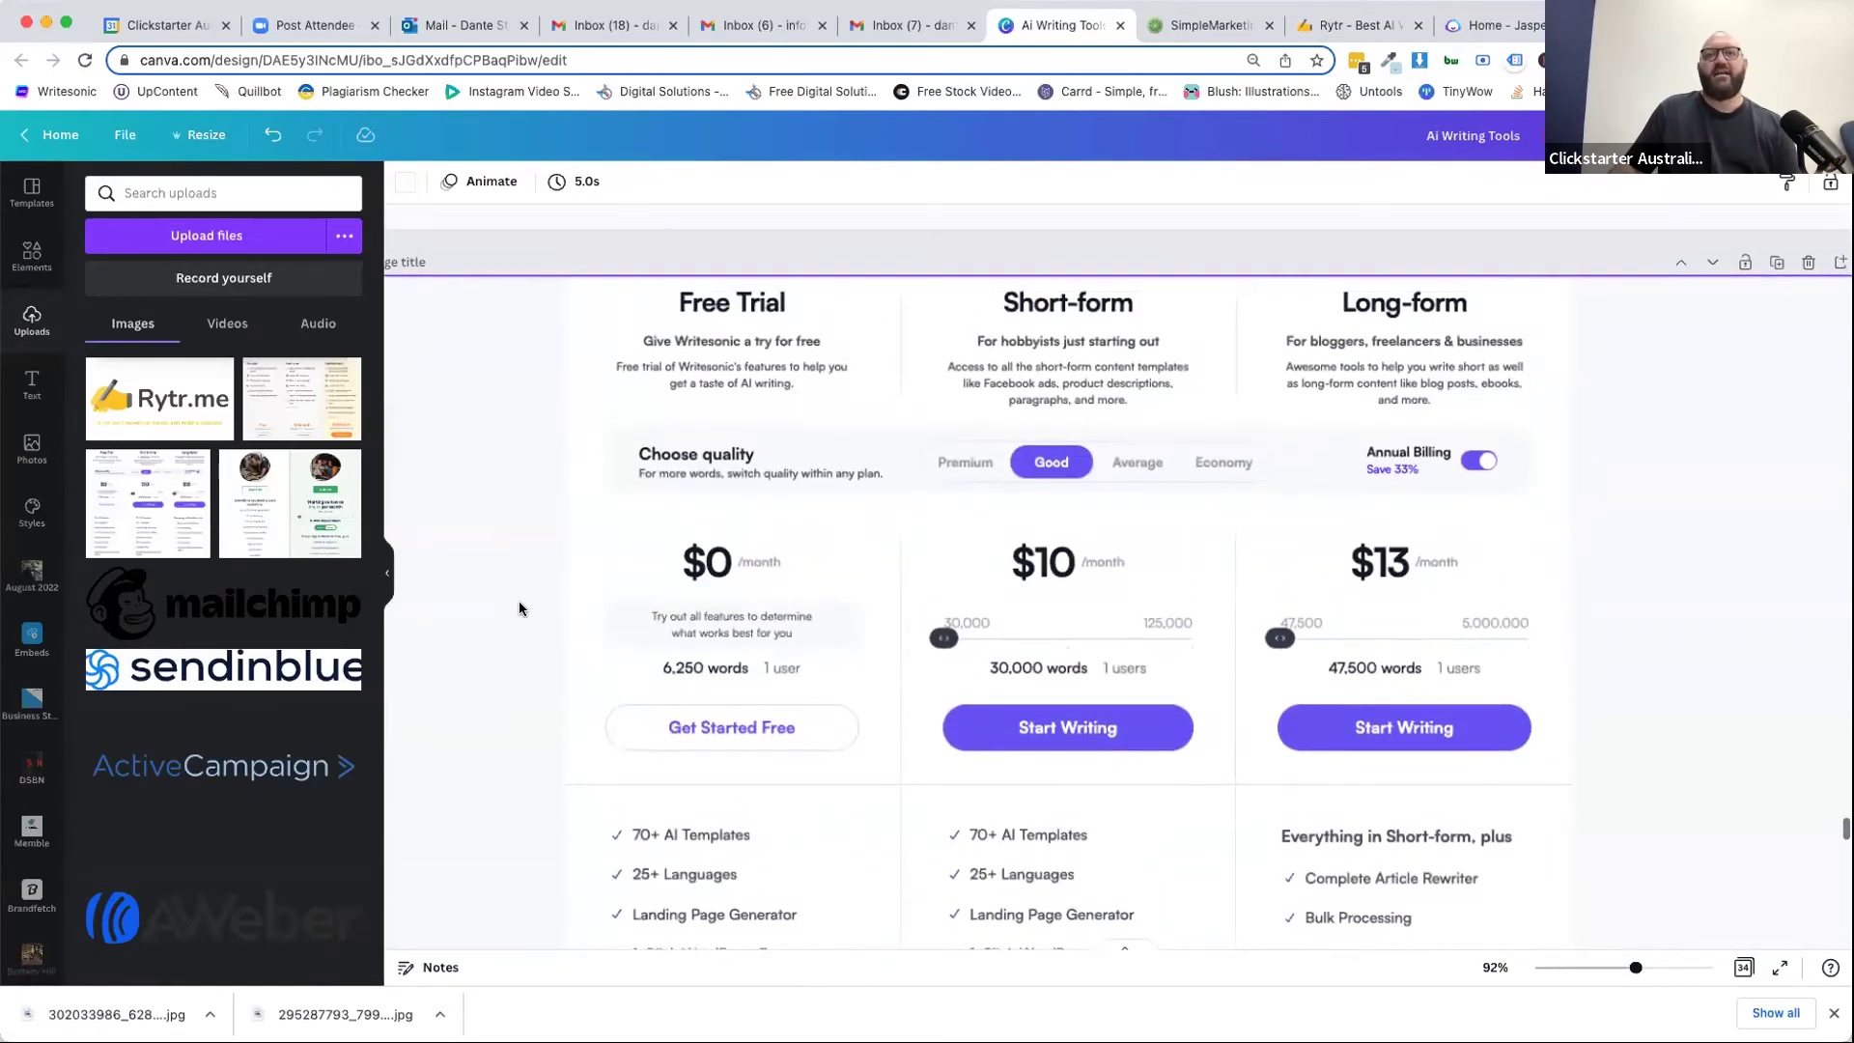
{"action": "scroll", "coordinate": [1242, 455], "scroll_direction": "down", "scroll_amount": 2}
{"action": "scroll", "coordinate": [1120, 473], "scroll_direction": "down", "scroll_amount": 1}
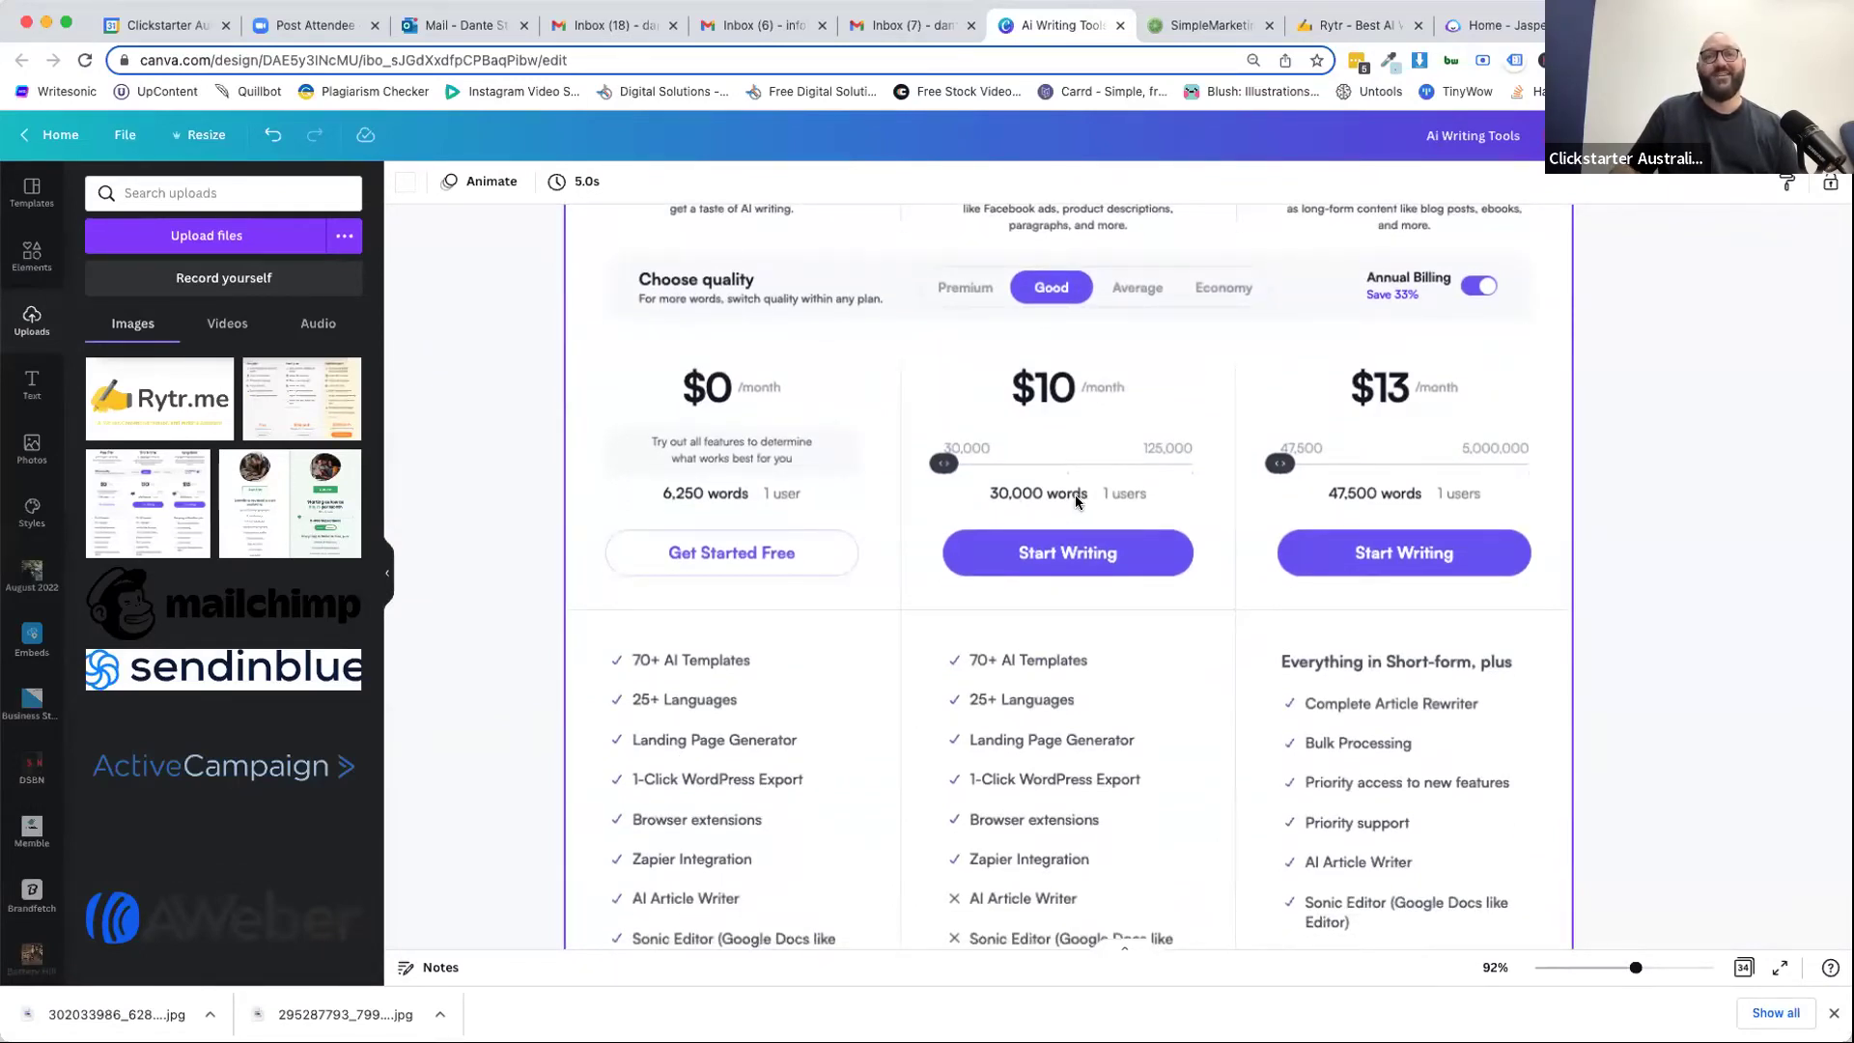
{"action": "scroll", "coordinate": [1091, 441], "scroll_direction": "up", "scroll_amount": 2}
{"action": "scroll", "coordinate": [1052, 454], "scroll_direction": "up", "scroll_amount": 1}
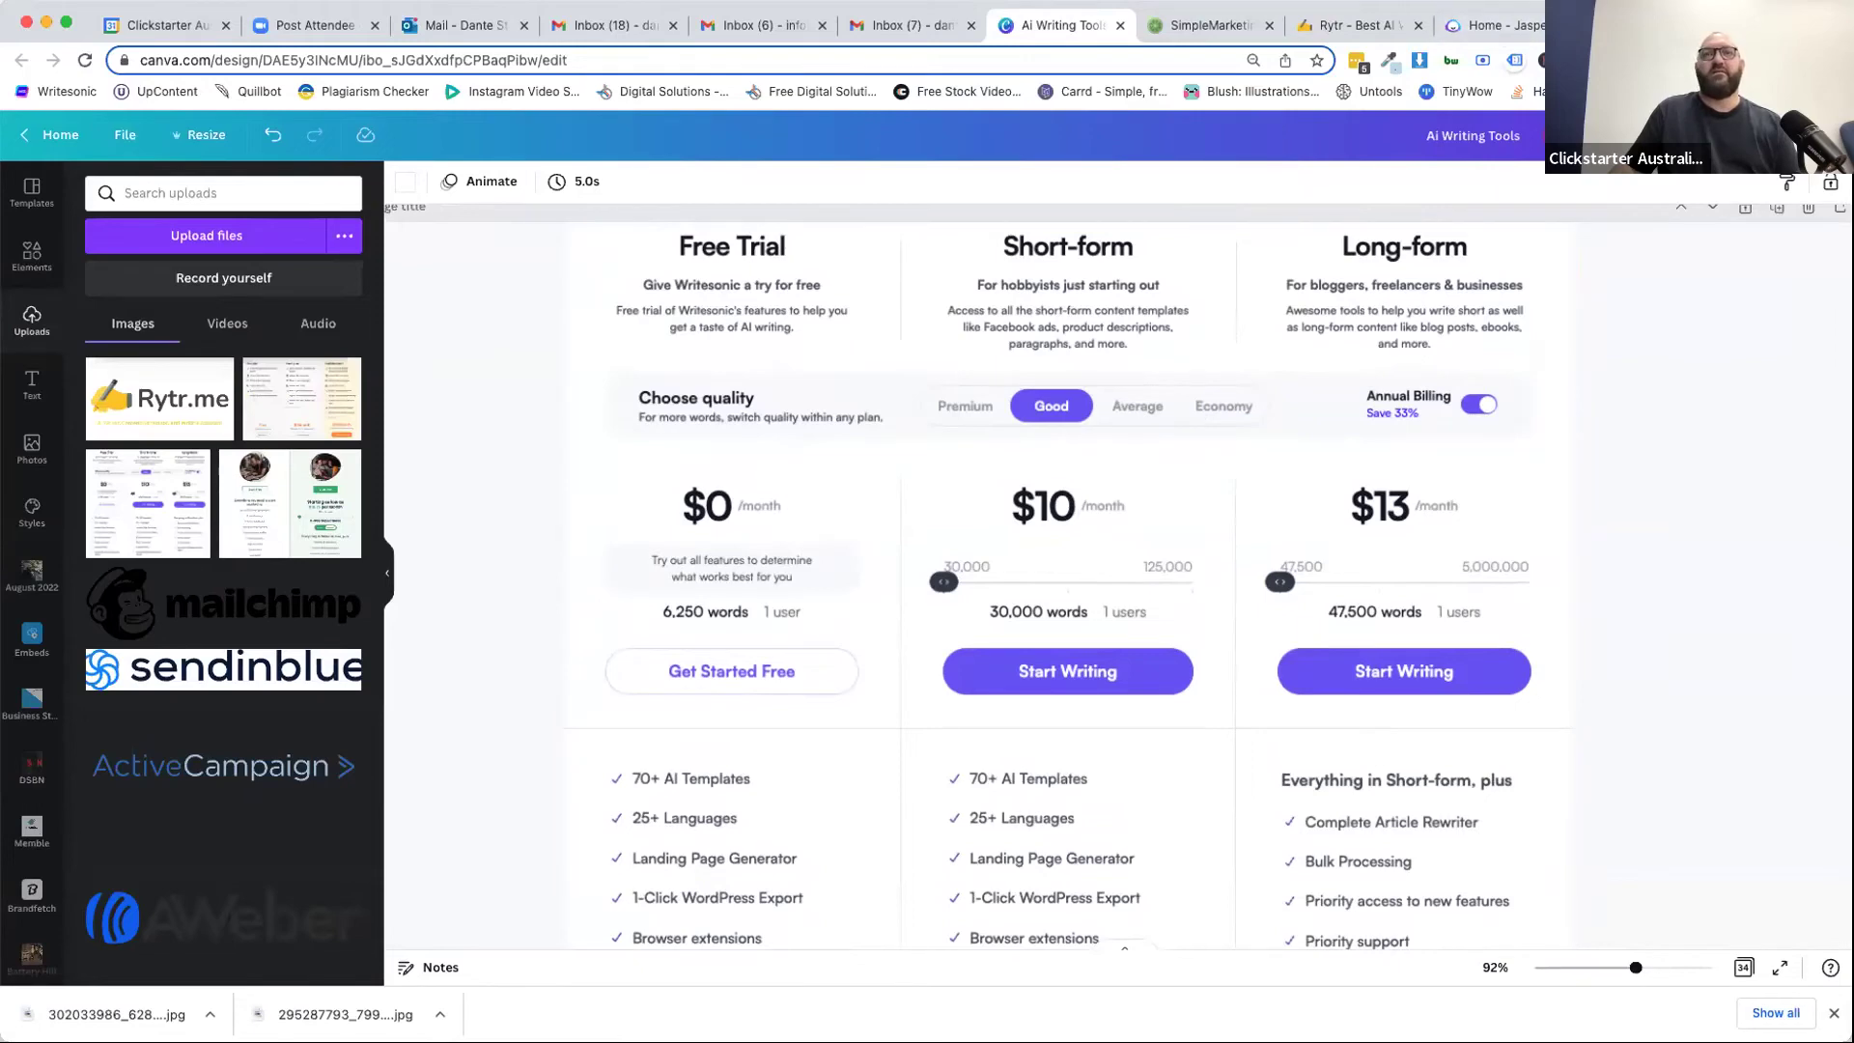
Switch to the Writesonic project page with its copy templates.
{"action": "left_click", "coordinate": [1603, 26]}
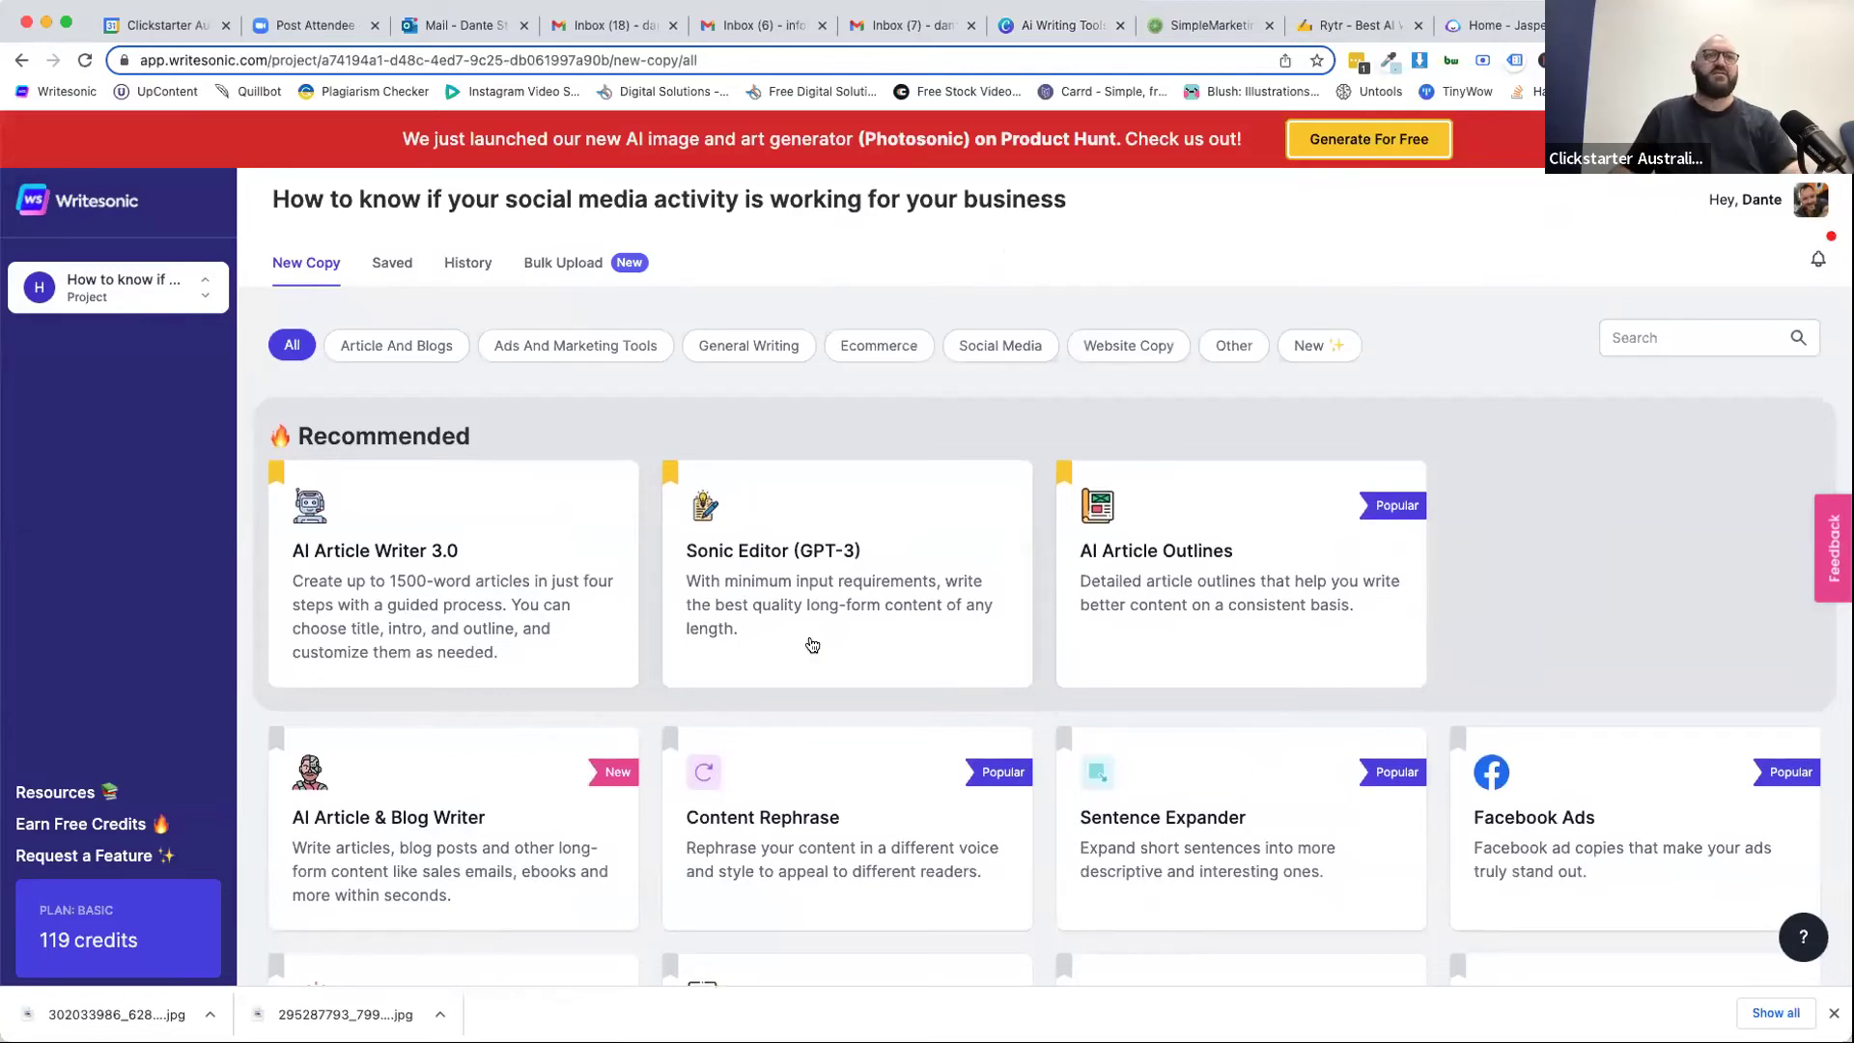
Start AI Article Writer 3.0 and generate ideas for the topic "Growing a small business with no cash and just a good idea".
{"action": "left_click", "coordinate": [412, 582]}
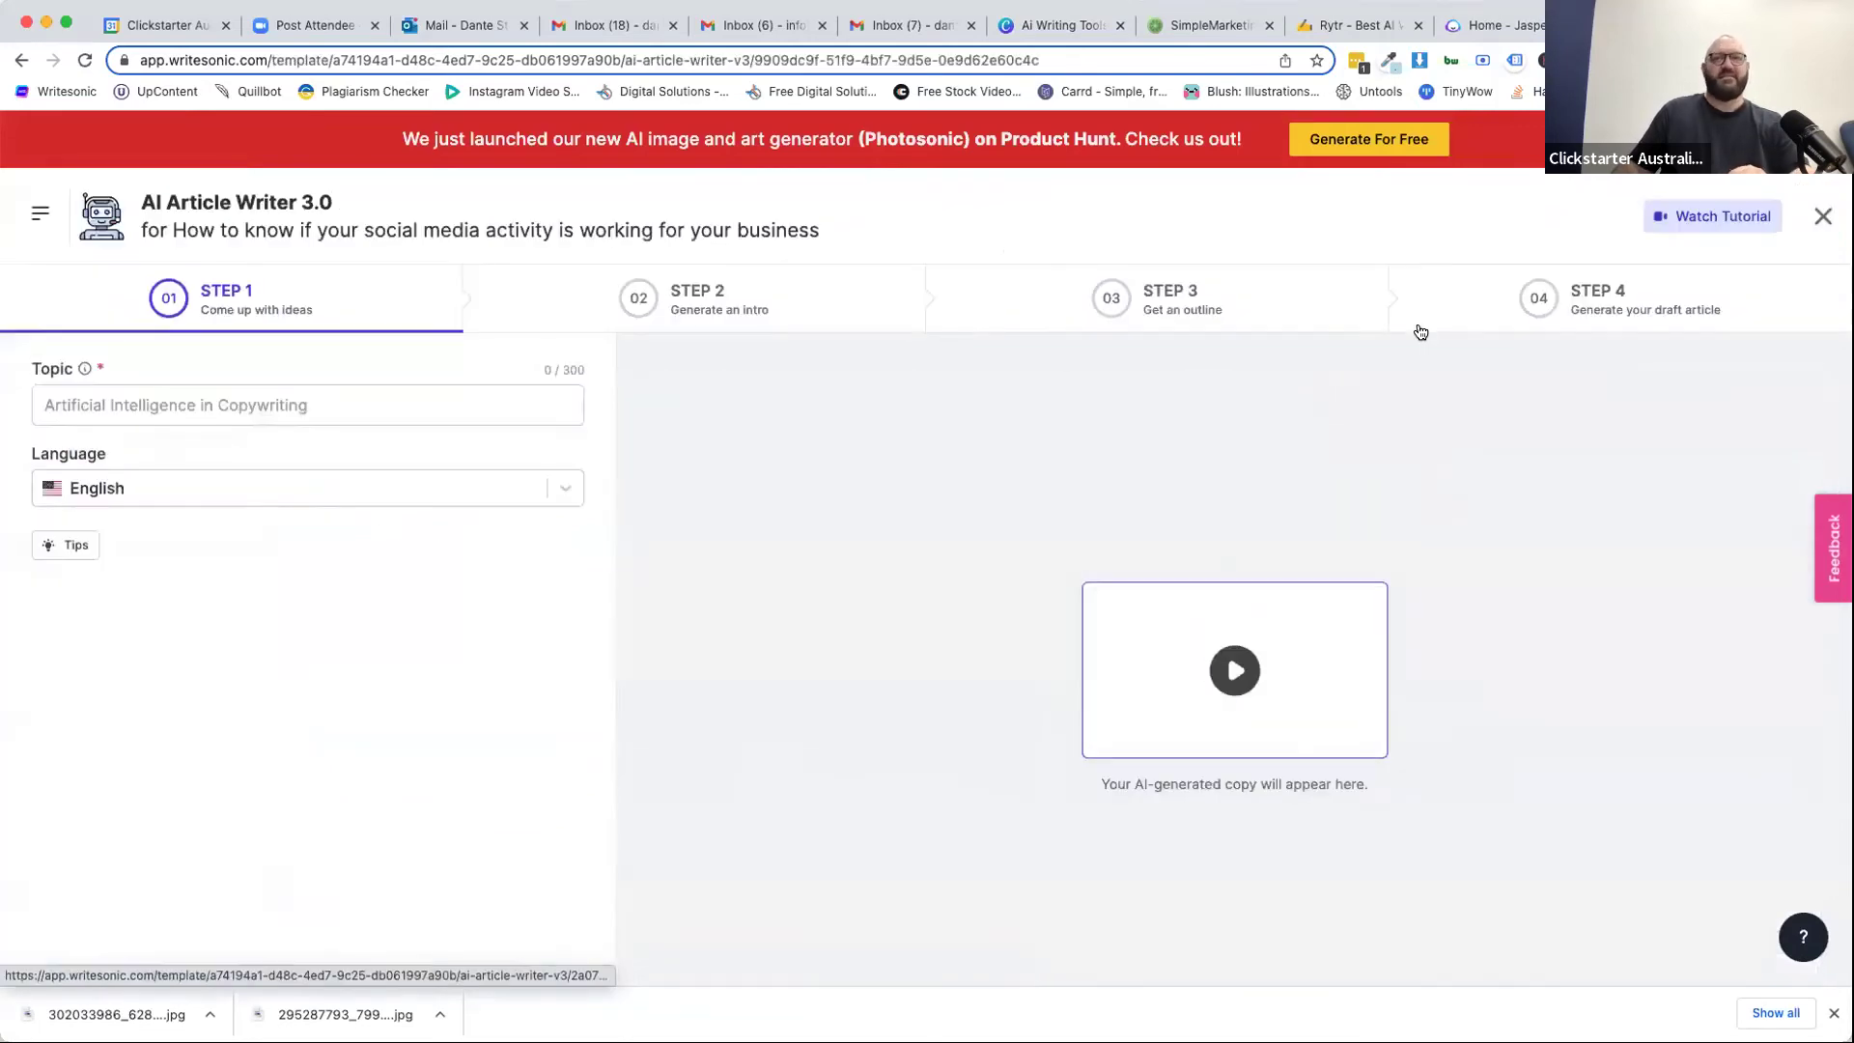
{"action": "left_click", "coordinate": [244, 401]}
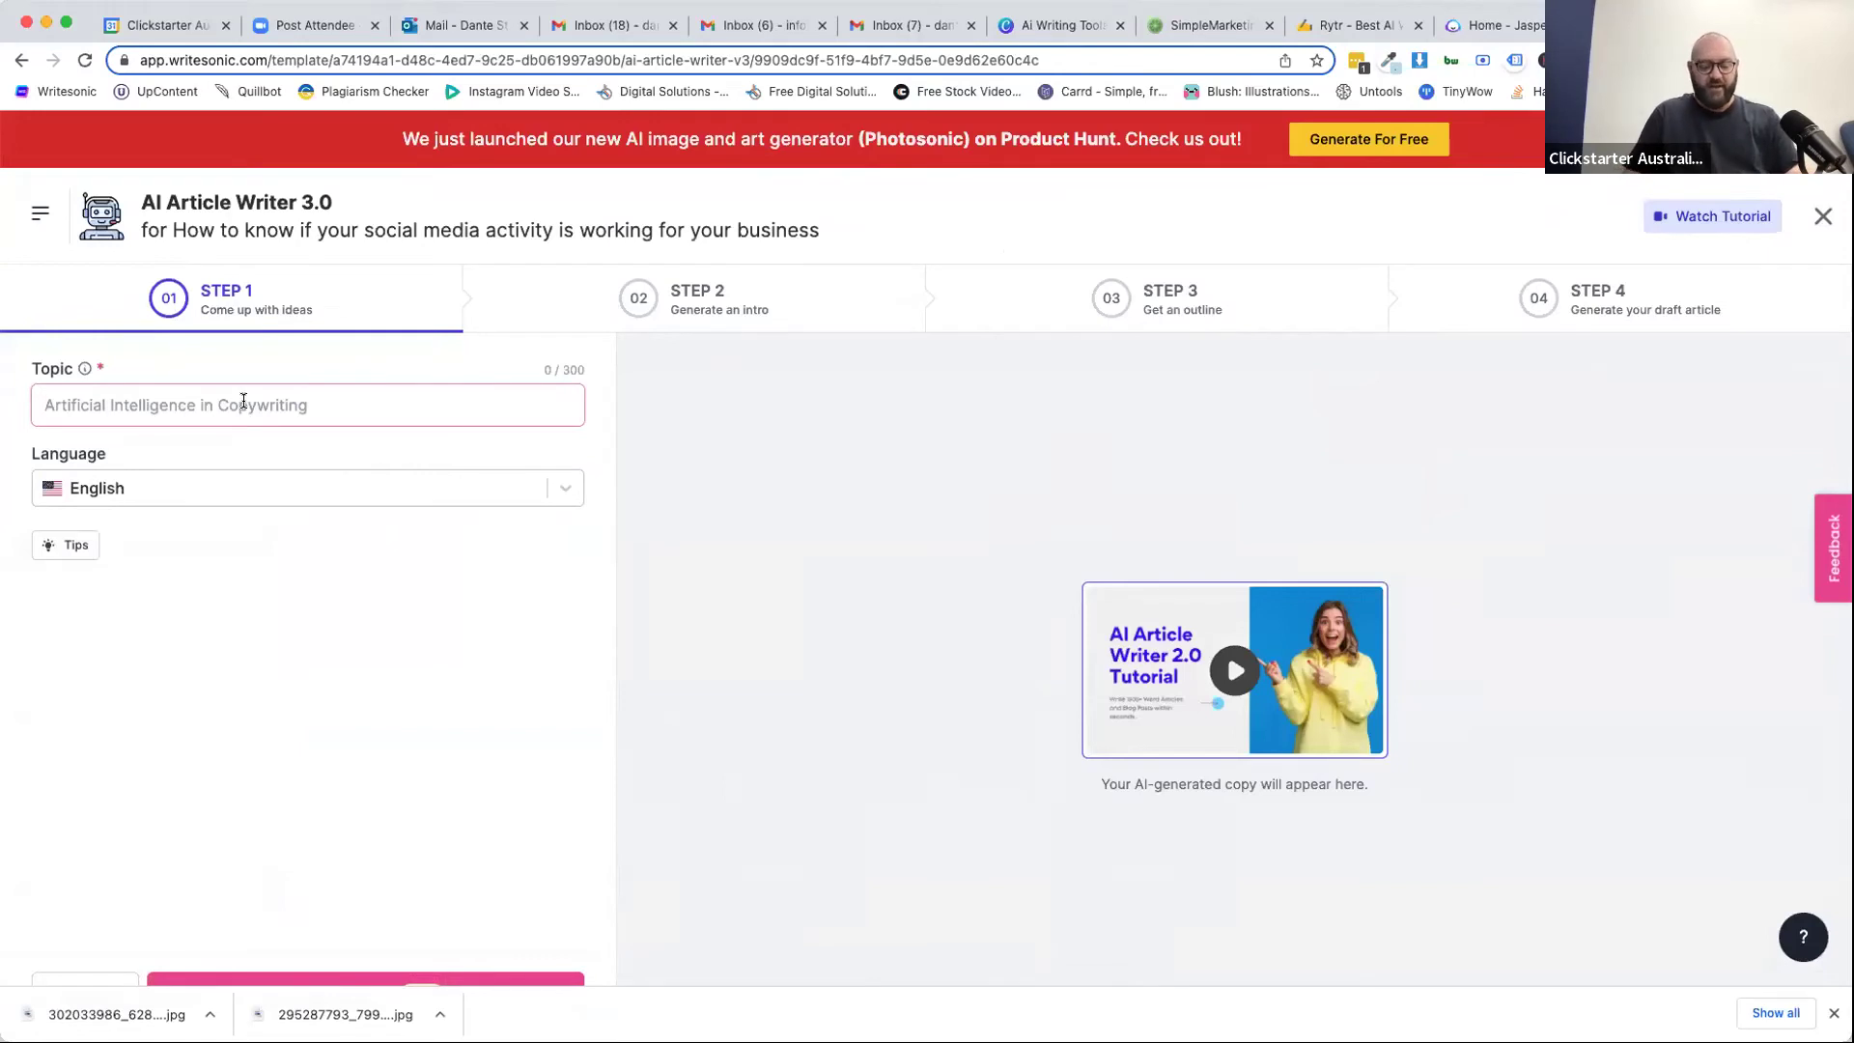
{"action": "type", "text": "Growing a "}
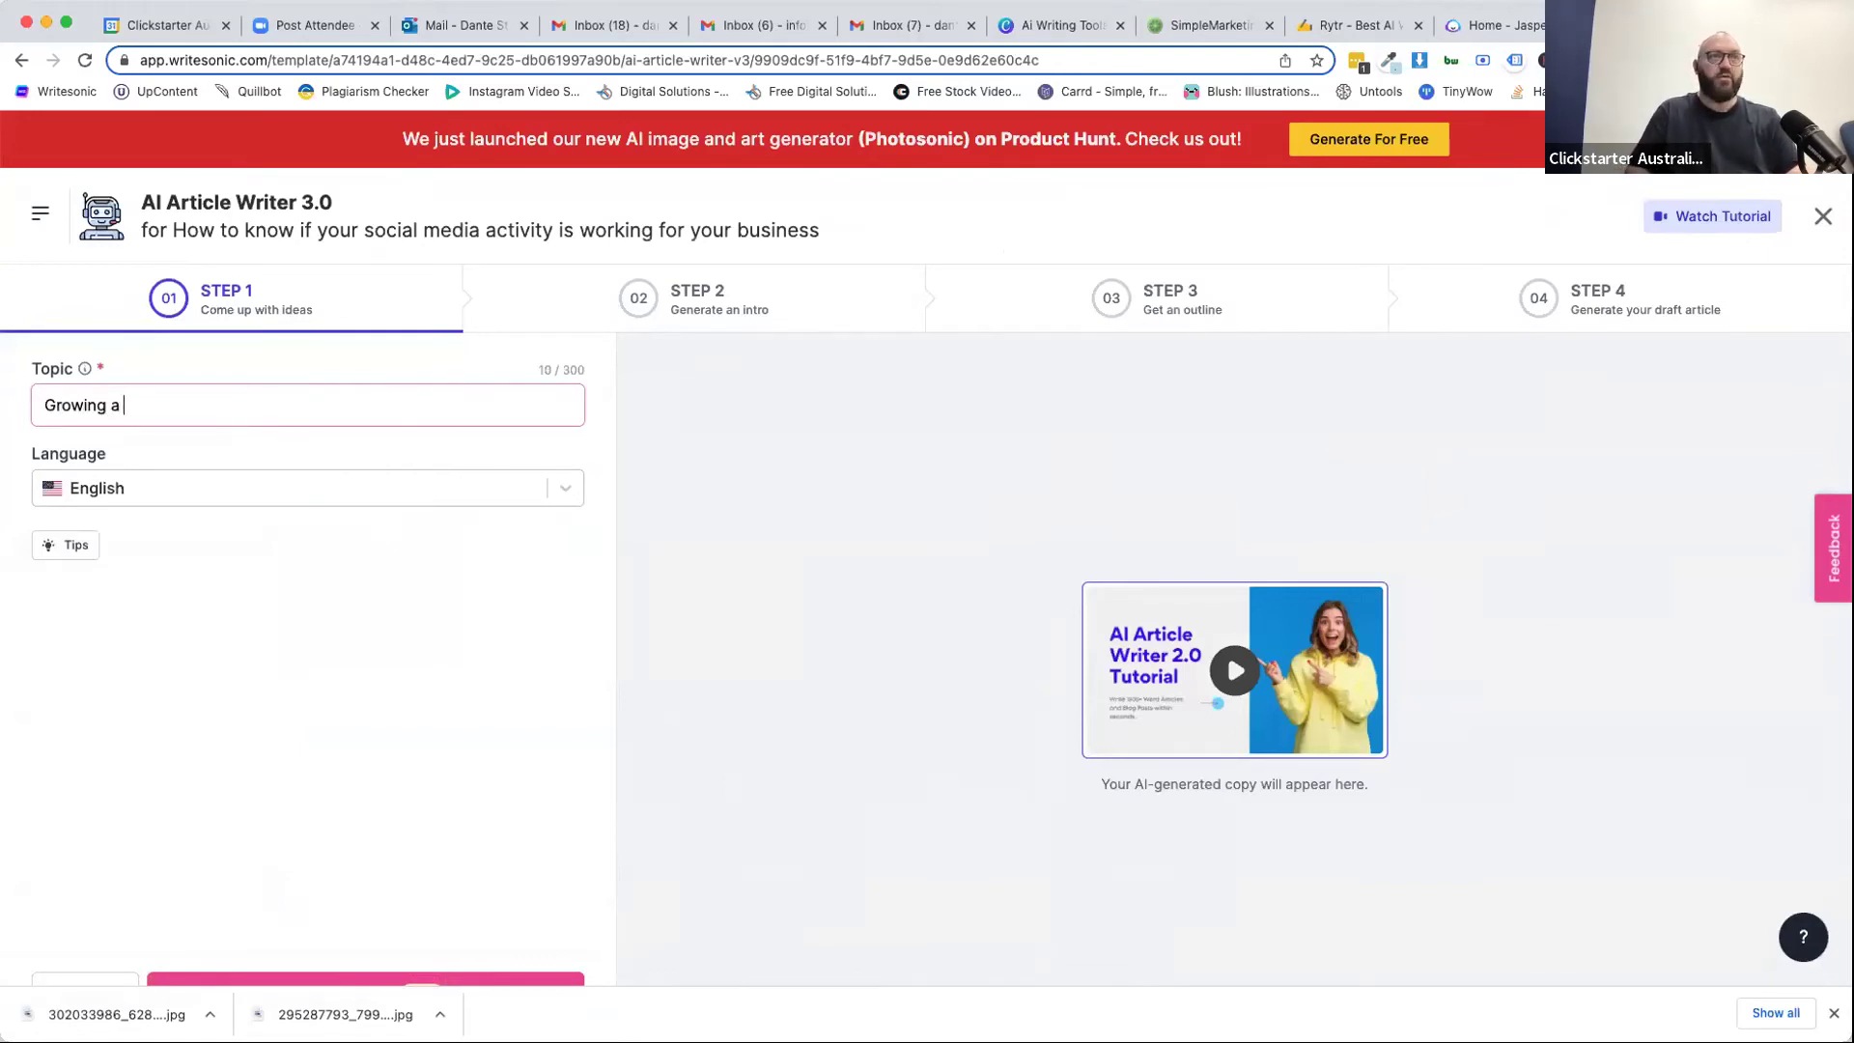
{"action": "type", "text": "small business with"}
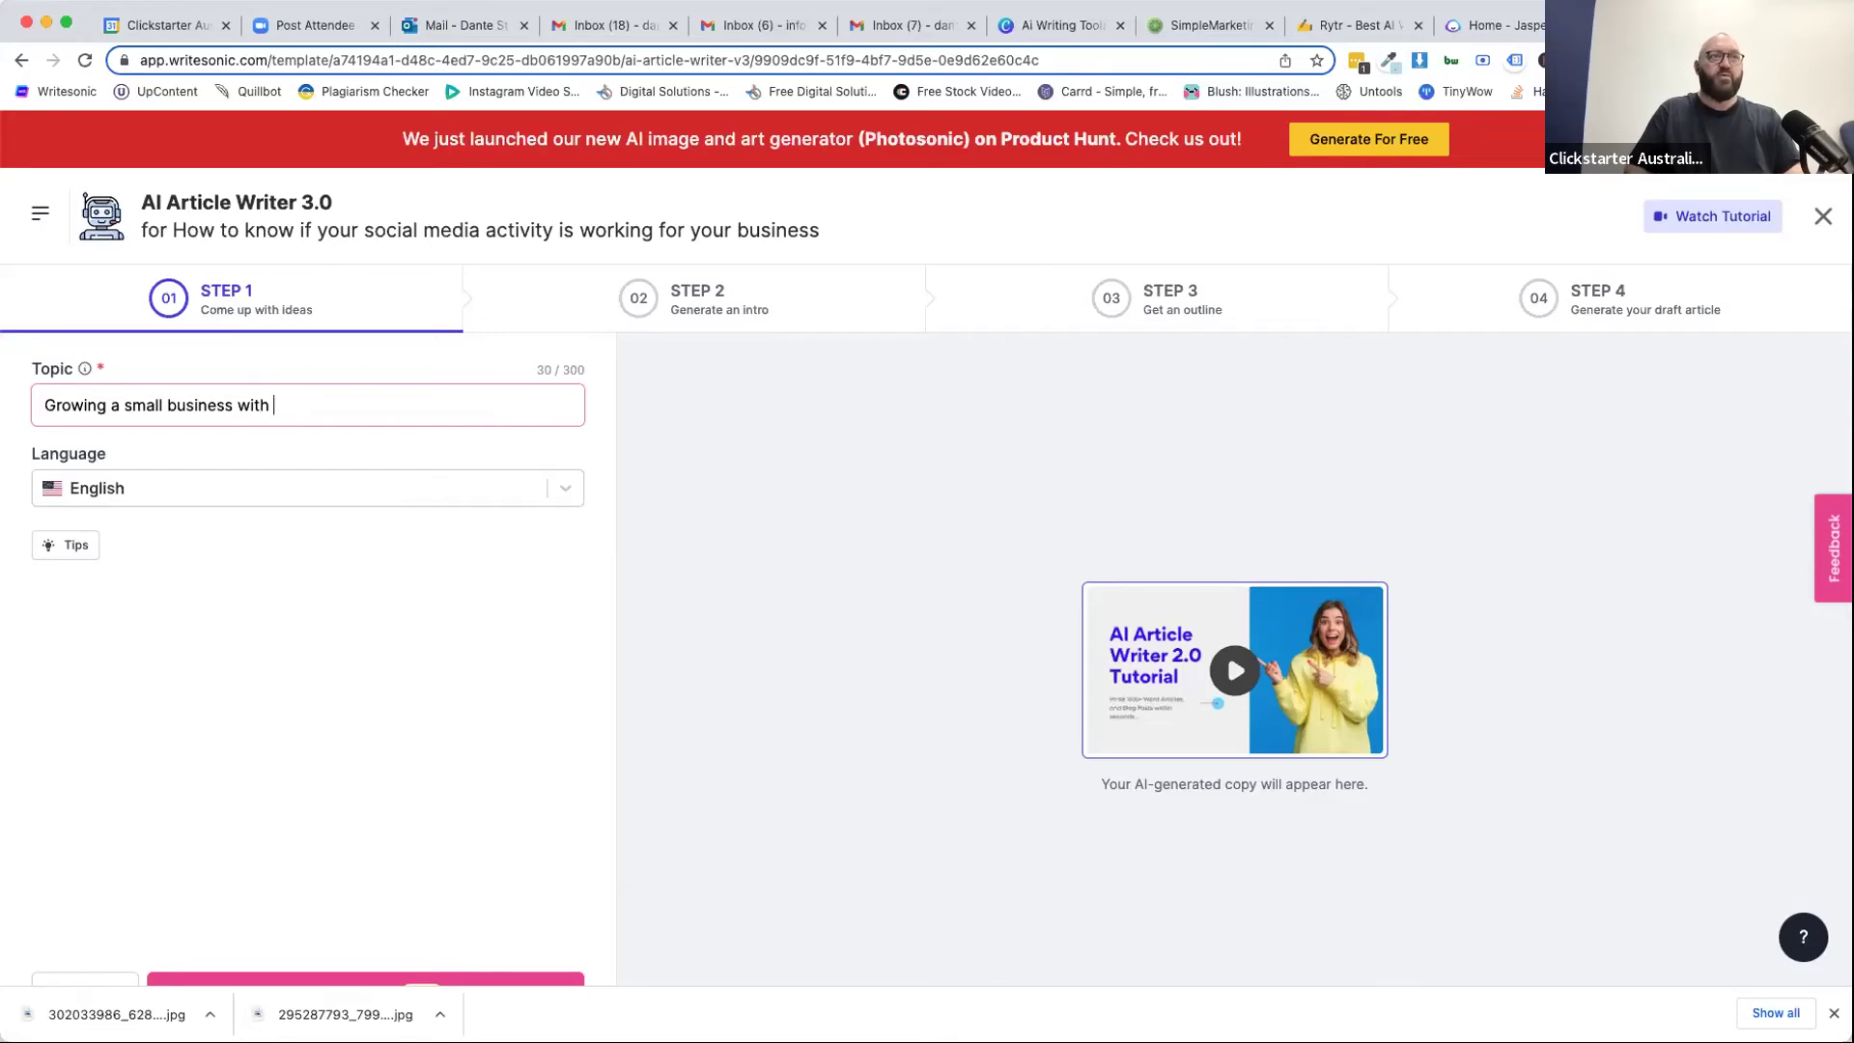
{"action": "type", "text": "no sol"}
{"action": "key", "text": "BackSpace"}
{"action": "key", "text": "BackSpace"}
{"action": "key", "text": "BackSpace"}
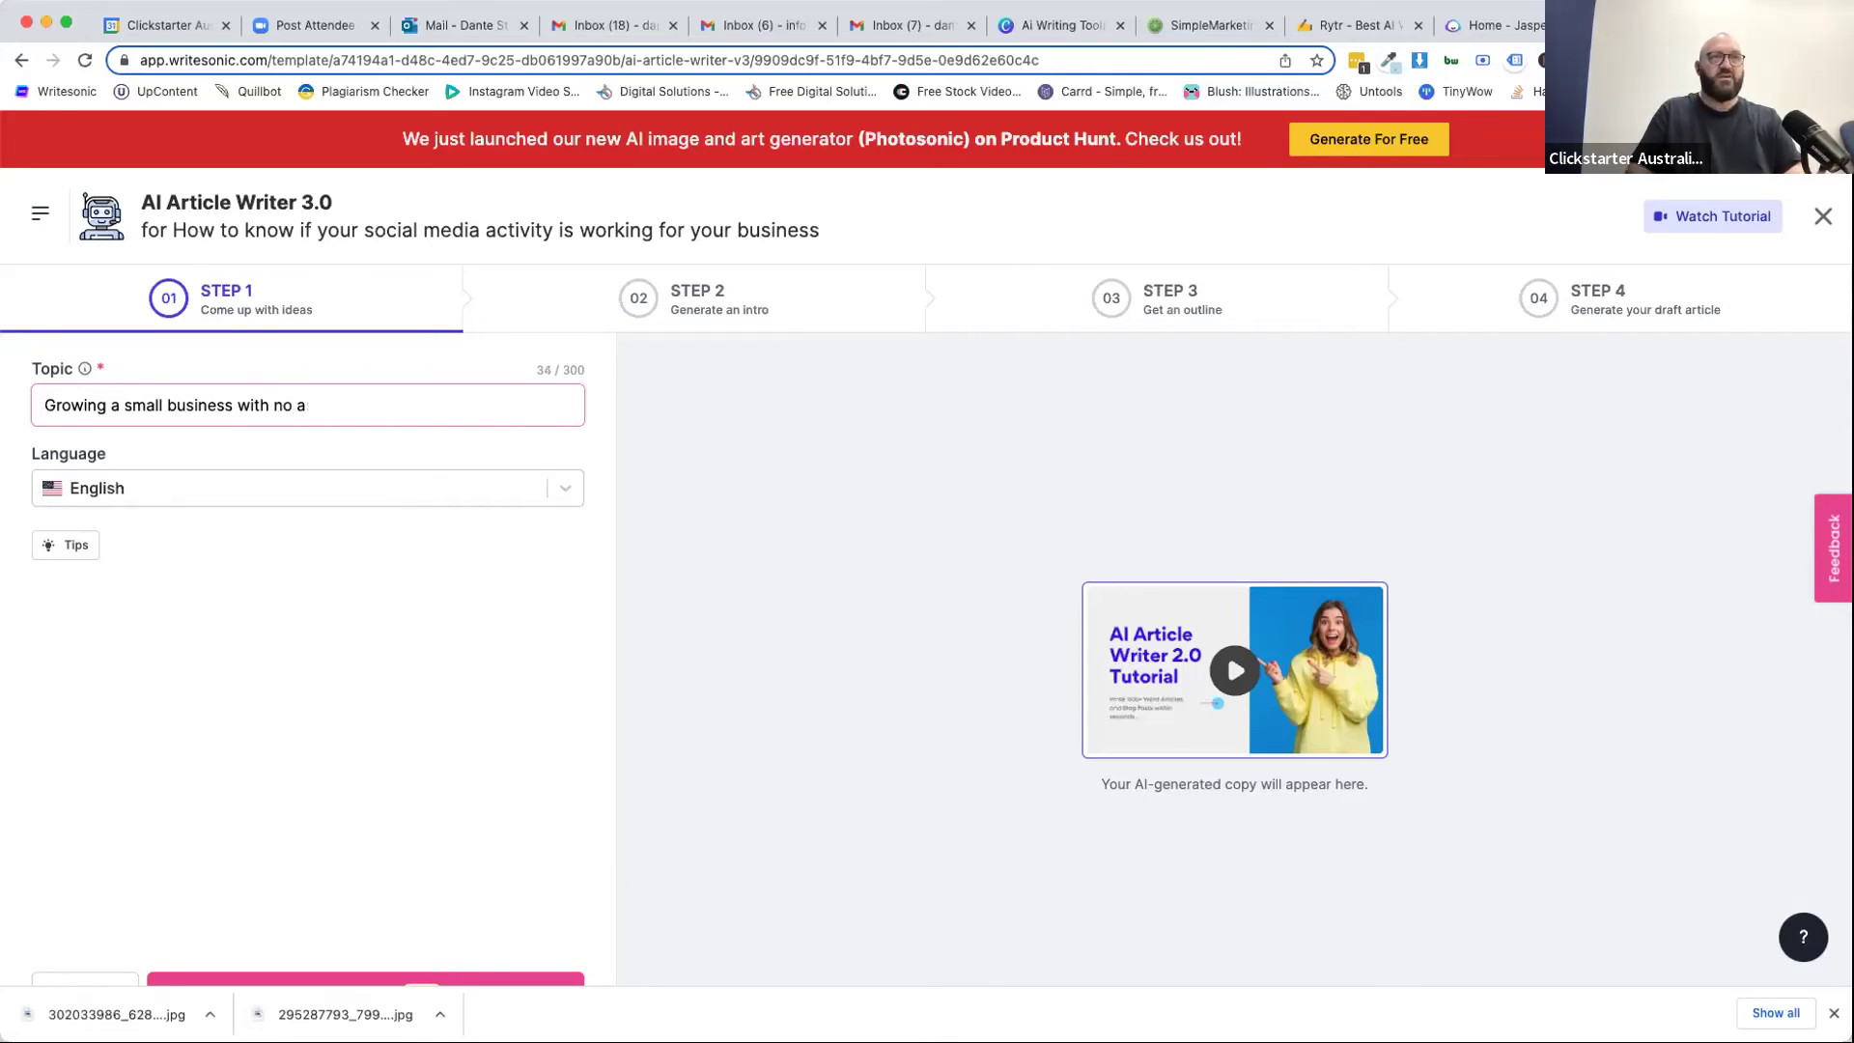
{"action": "type", "text": "chas and"}
{"action": "key", "text": "BackSpace"}
{"action": "key", "text": "BackSpace"}
{"action": "key", "text": "BackSpace"}
{"action": "key", "text": "BackSpace"}
{"action": "key", "text": "BackSpace"}
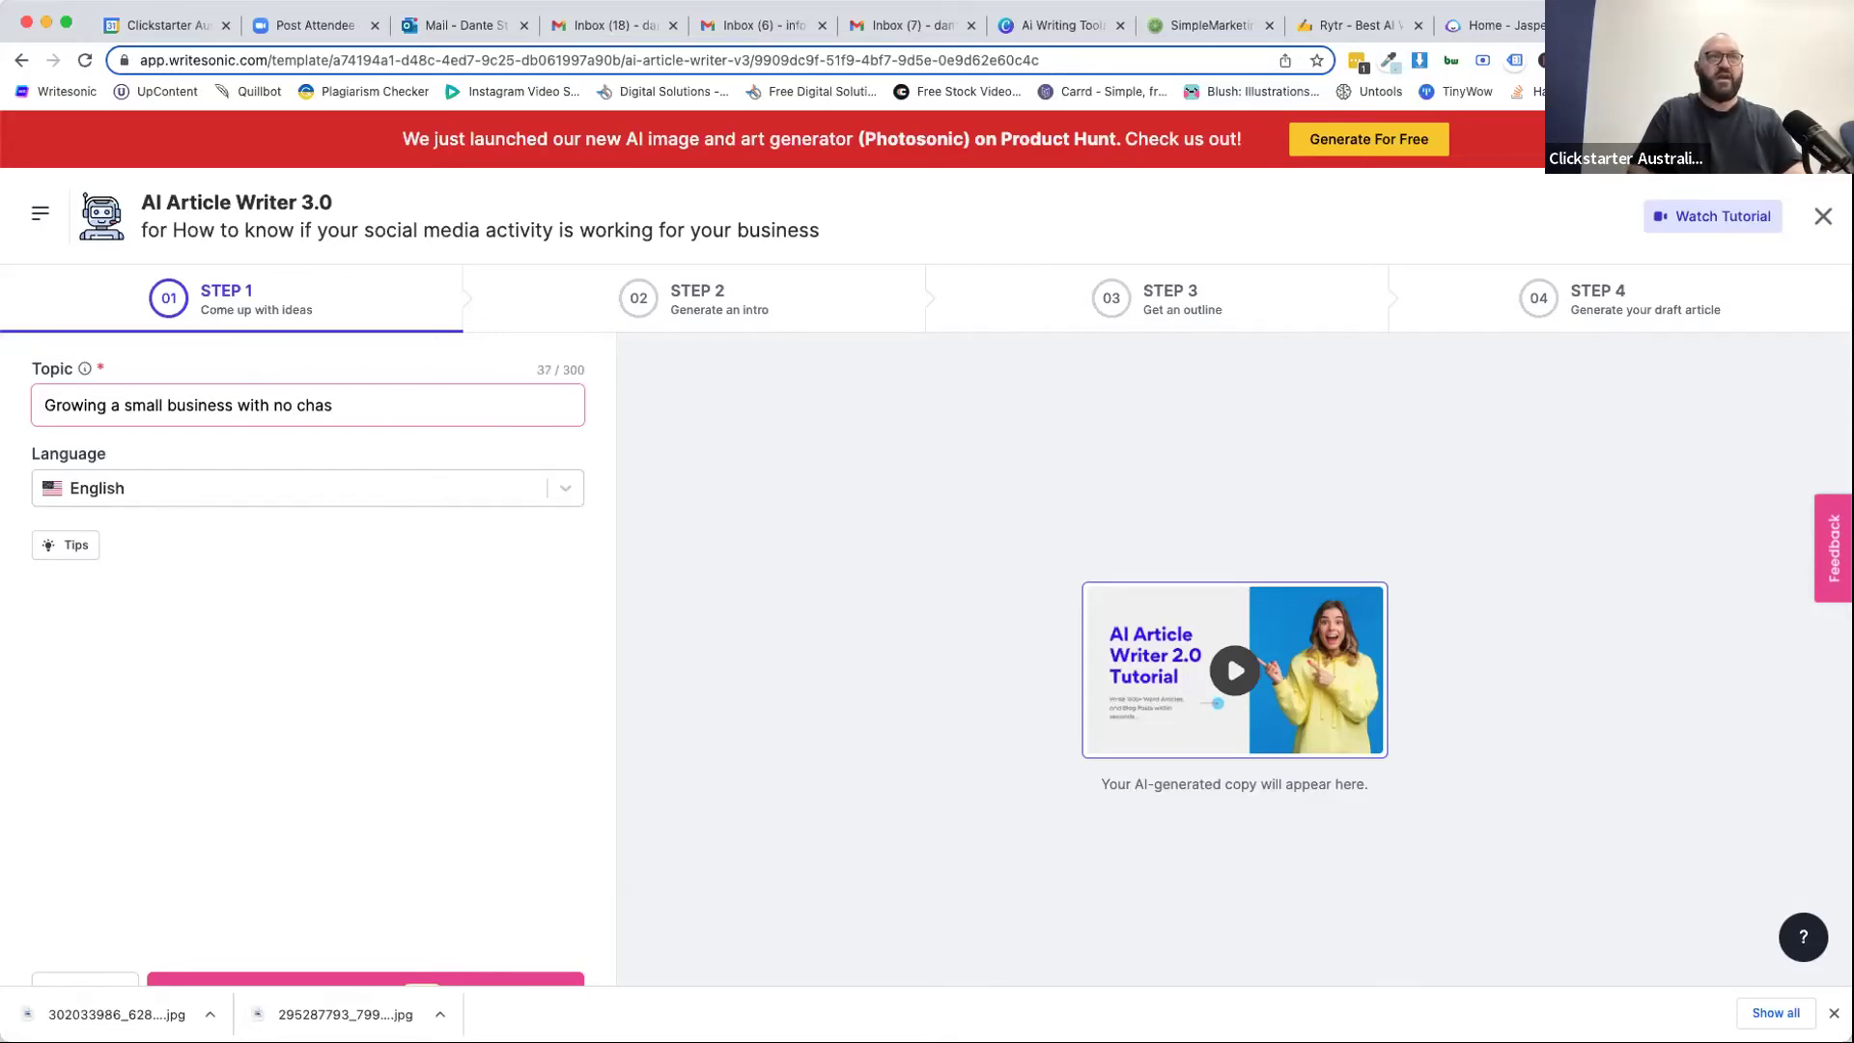
{"action": "type", "text": "ash and ju"}
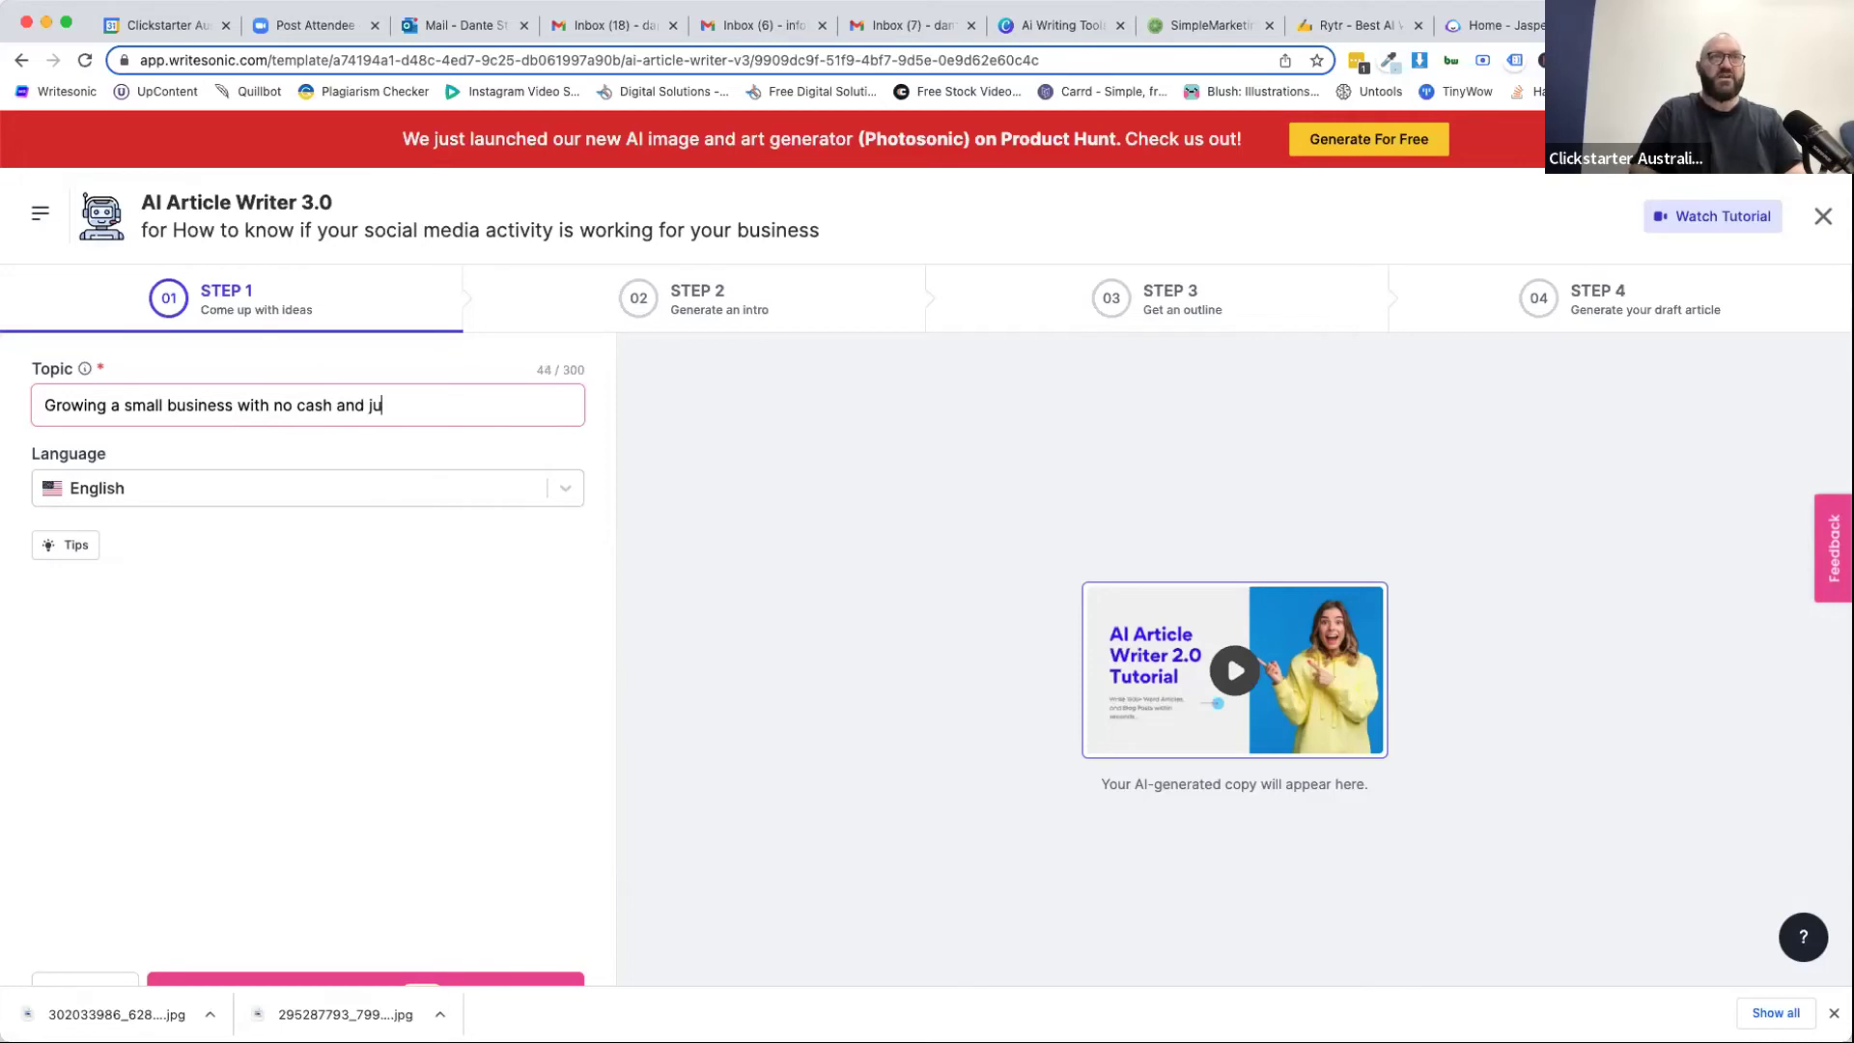
{"action": "type", "text": "st a good idea"}
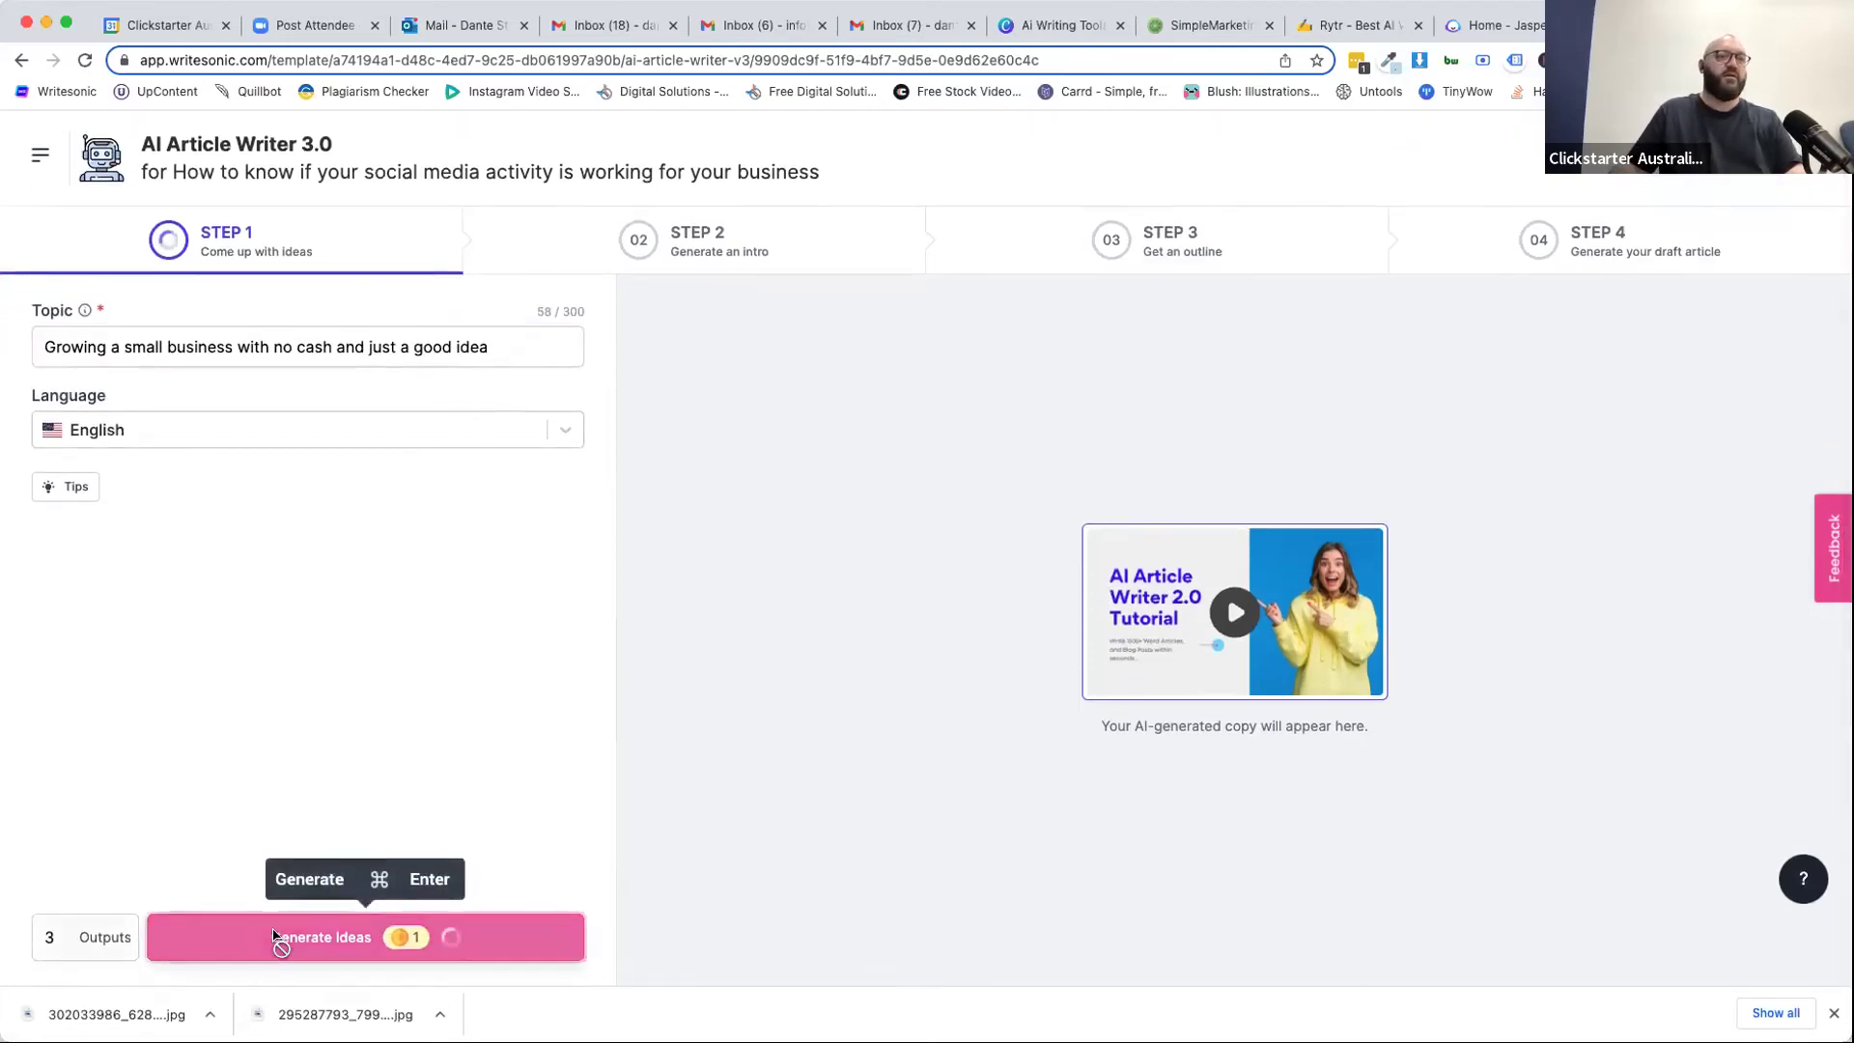
{"action": "left_click", "coordinate": [277, 935]}
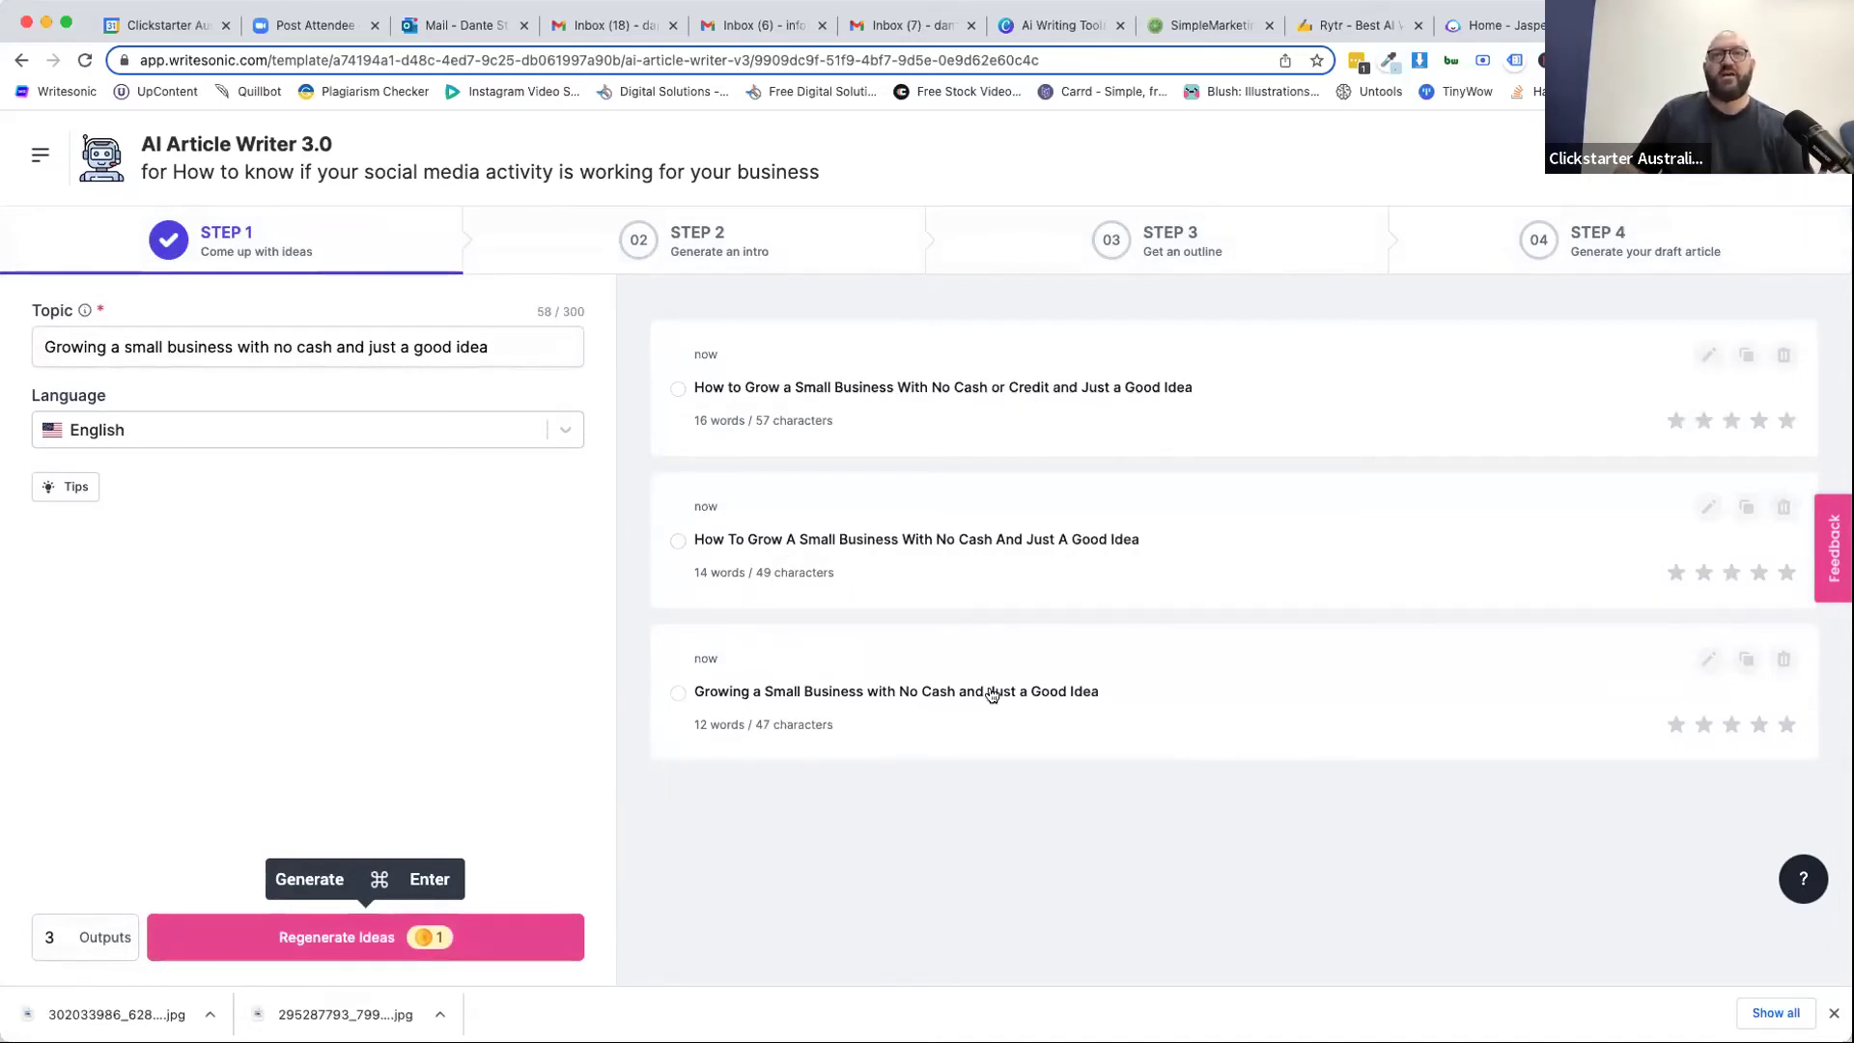
Generate intros for the title "How to Grow a Small Business With No Cash or Credit and Just a Good Idea" and choose the "game of chicken" intro.
{"action": "left_click", "coordinate": [838, 389]}
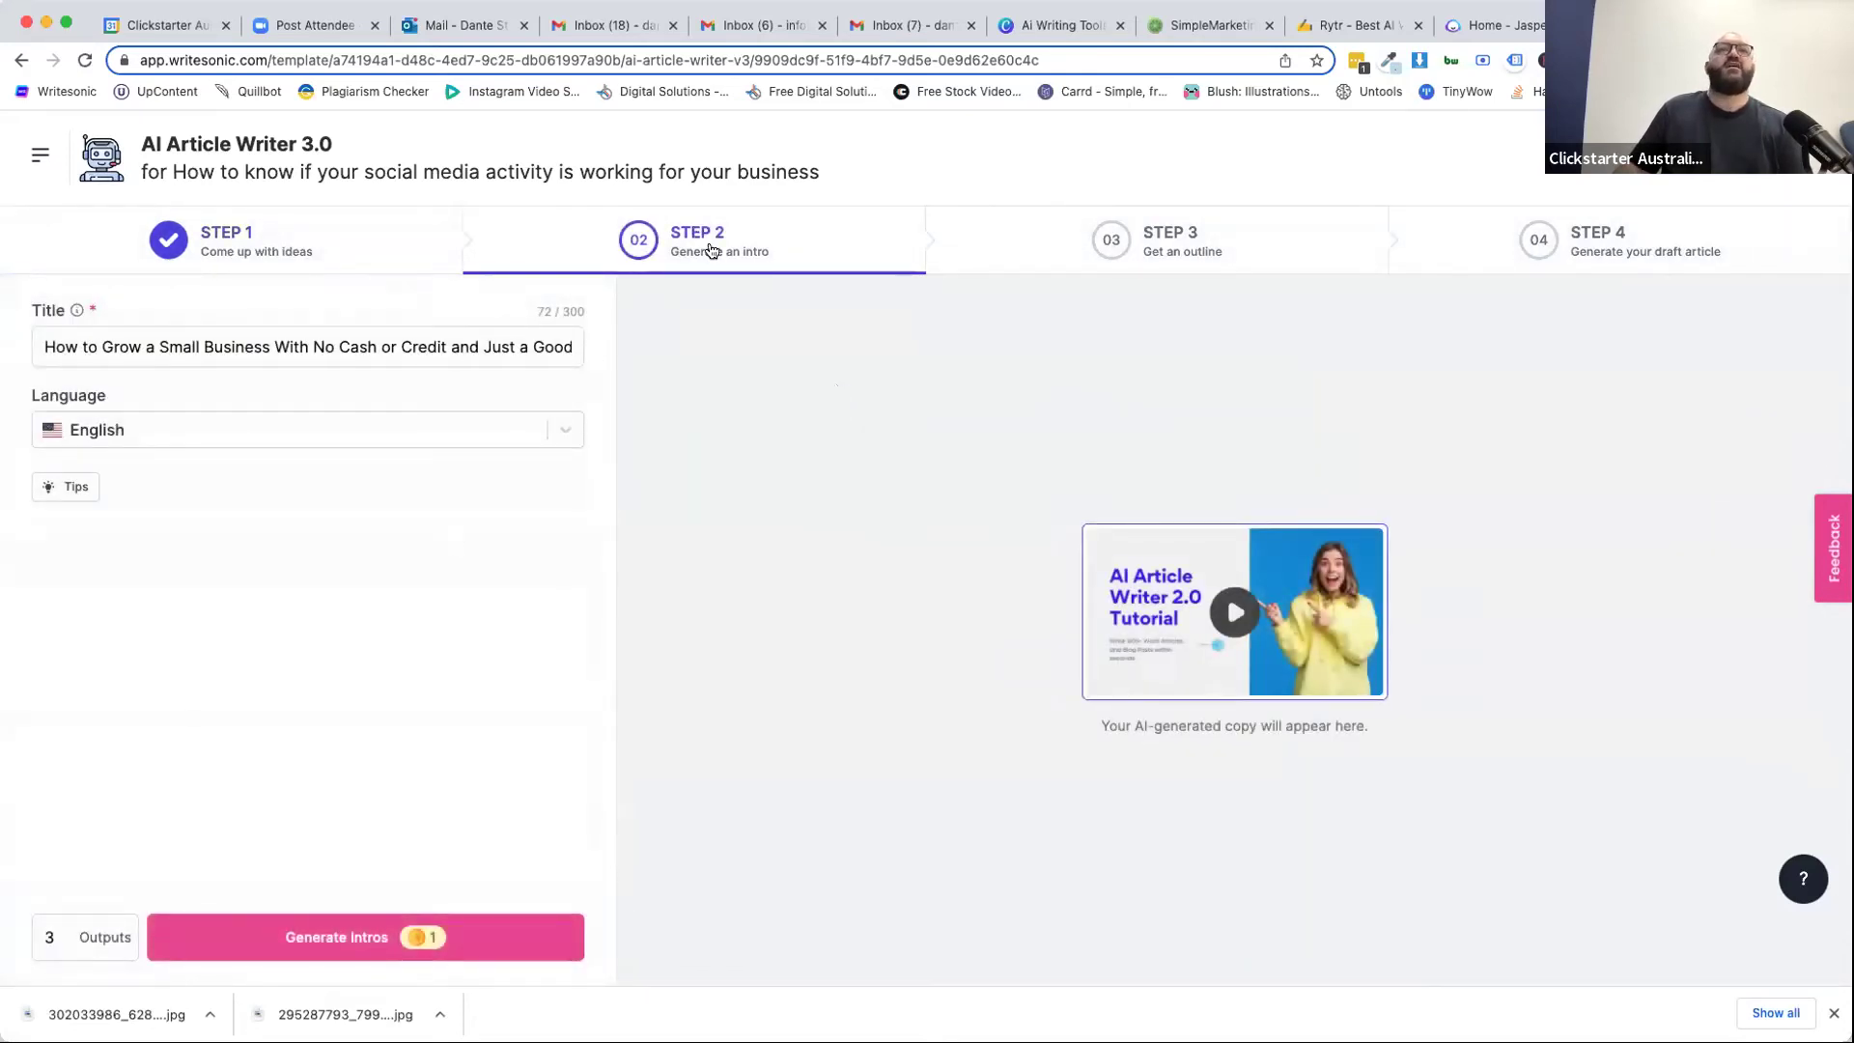
{"action": "left_click", "coordinate": [328, 941]}
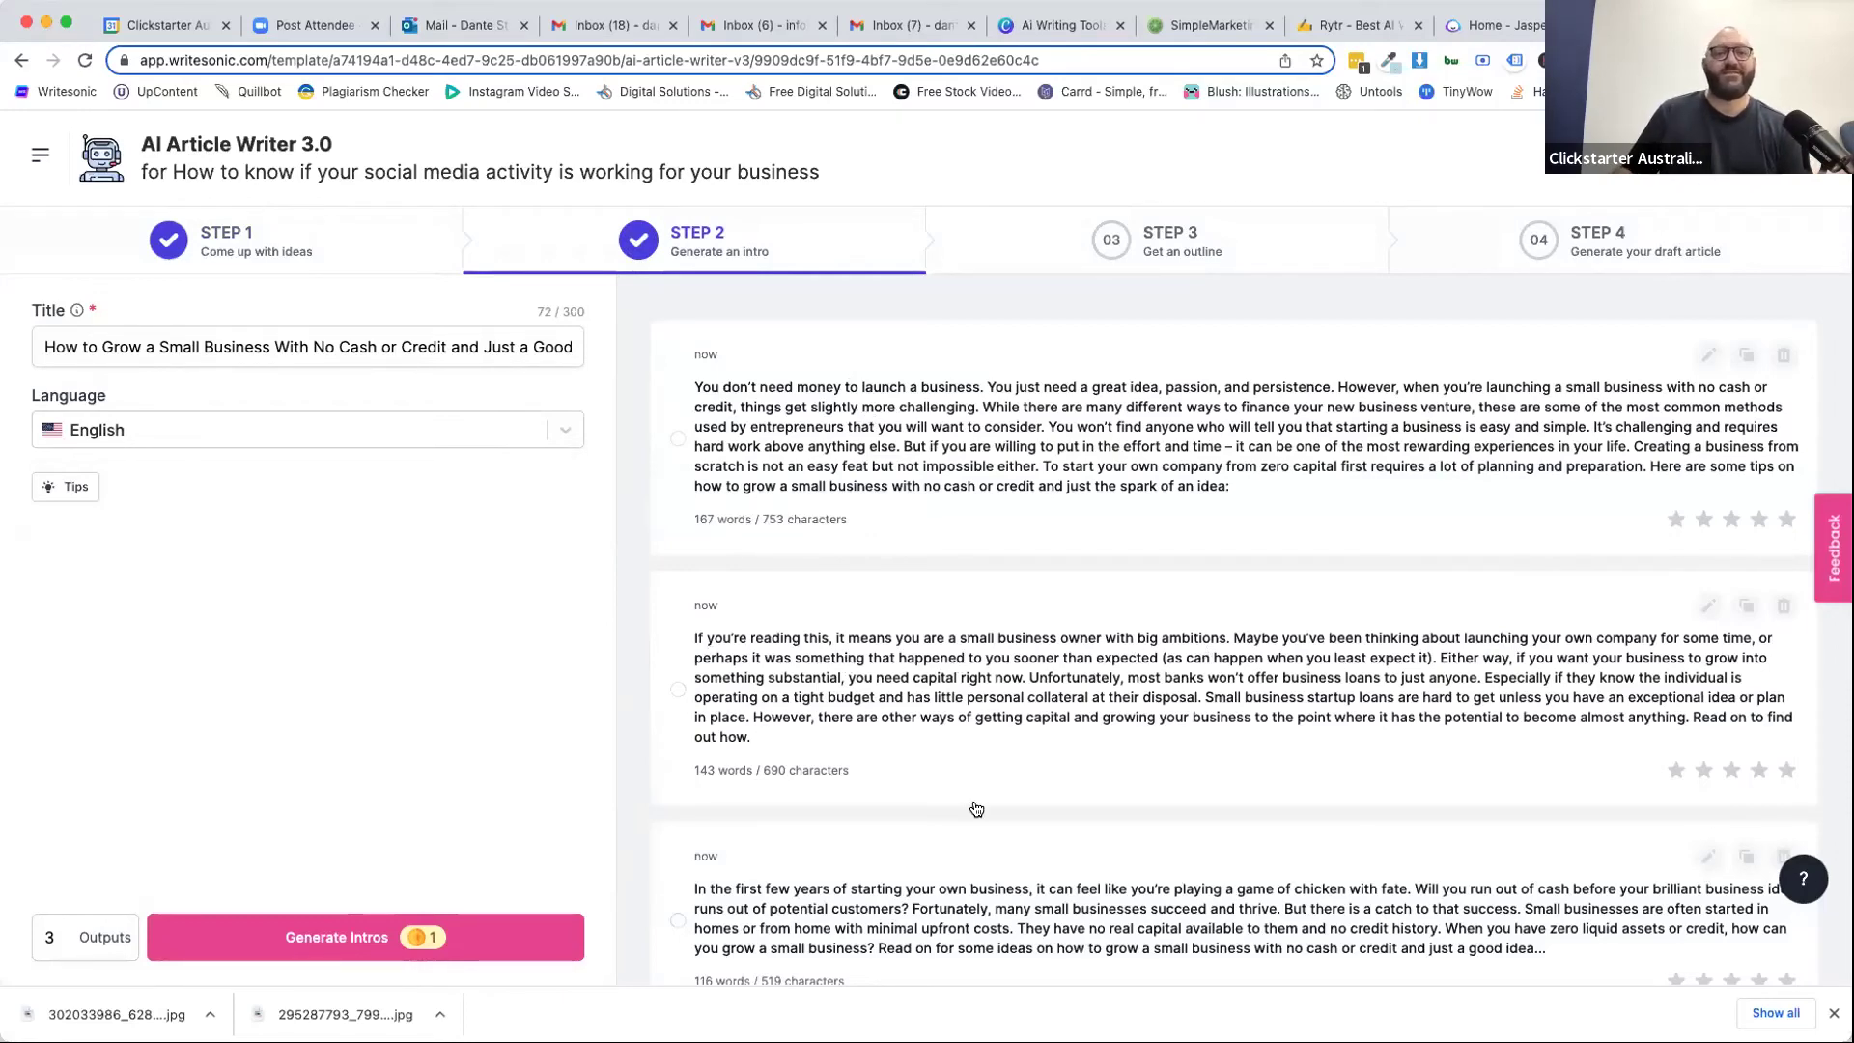
{"action": "scroll", "coordinate": [977, 809], "scroll_direction": "down", "scroll_amount": 2}
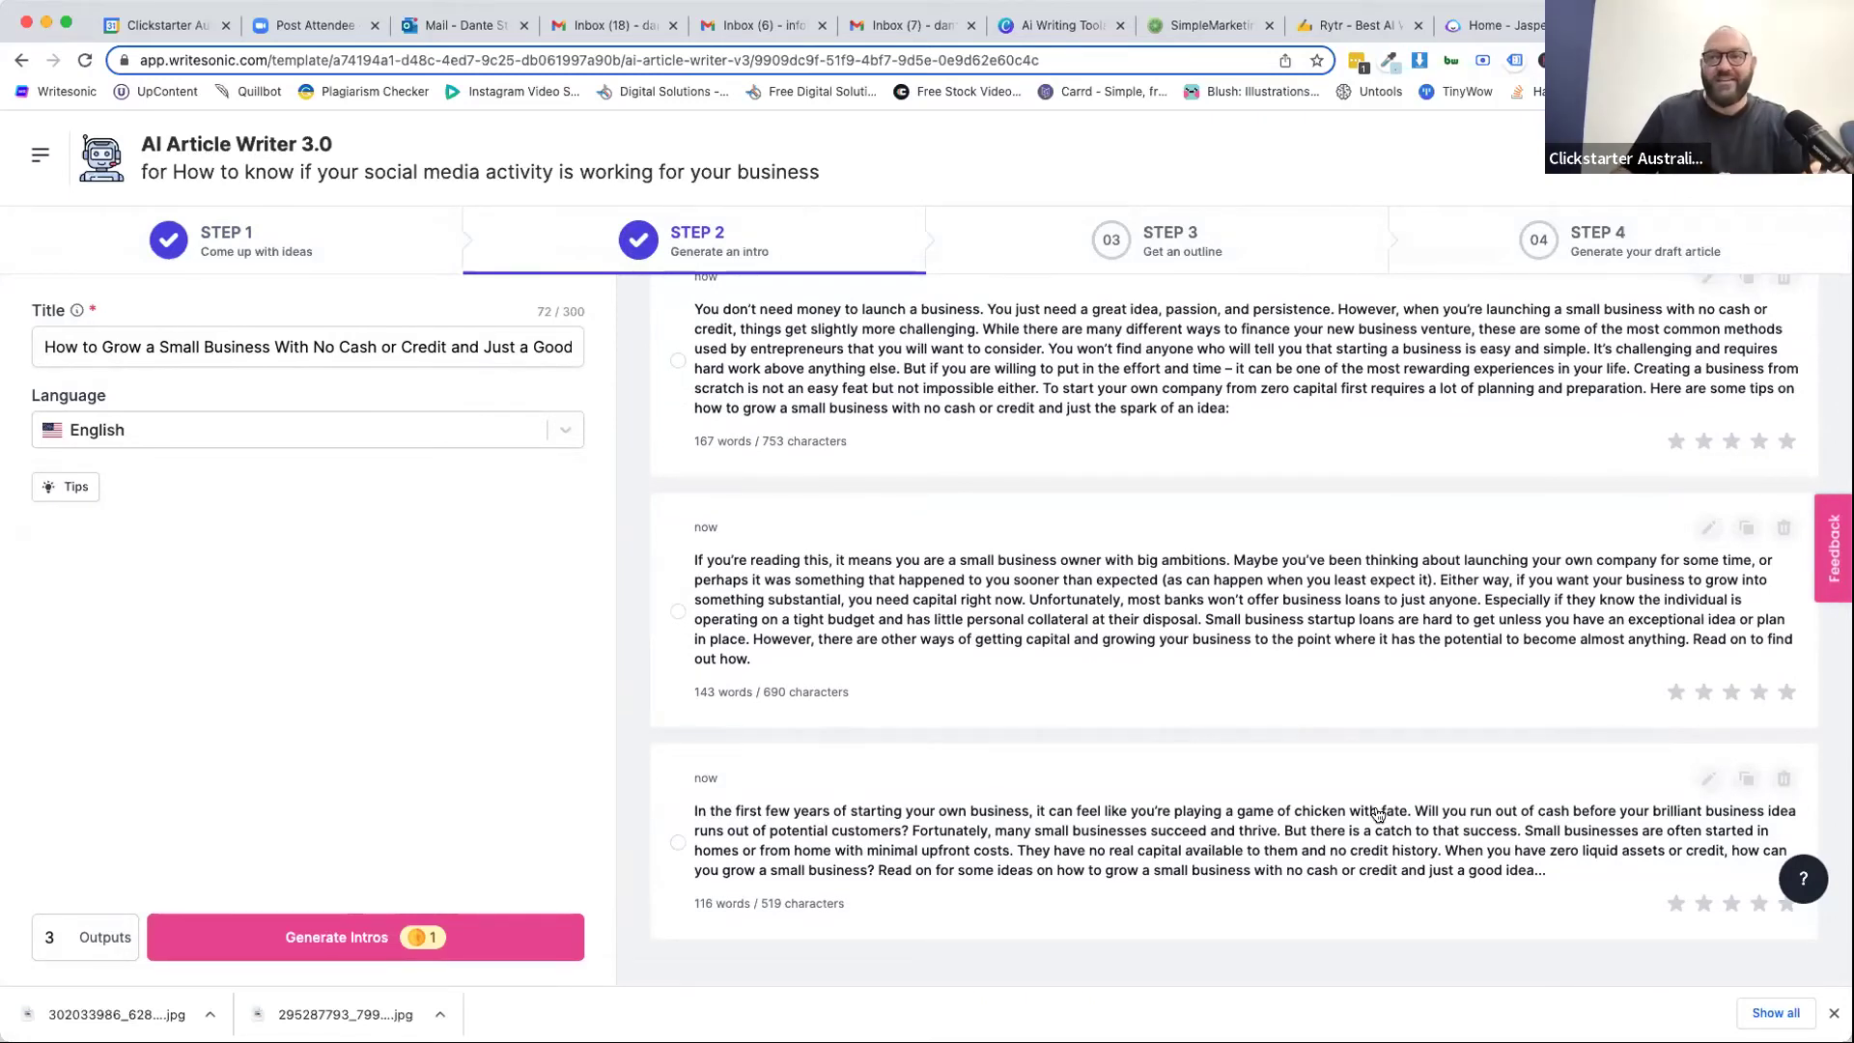
{"action": "left_click", "coordinate": [783, 817]}
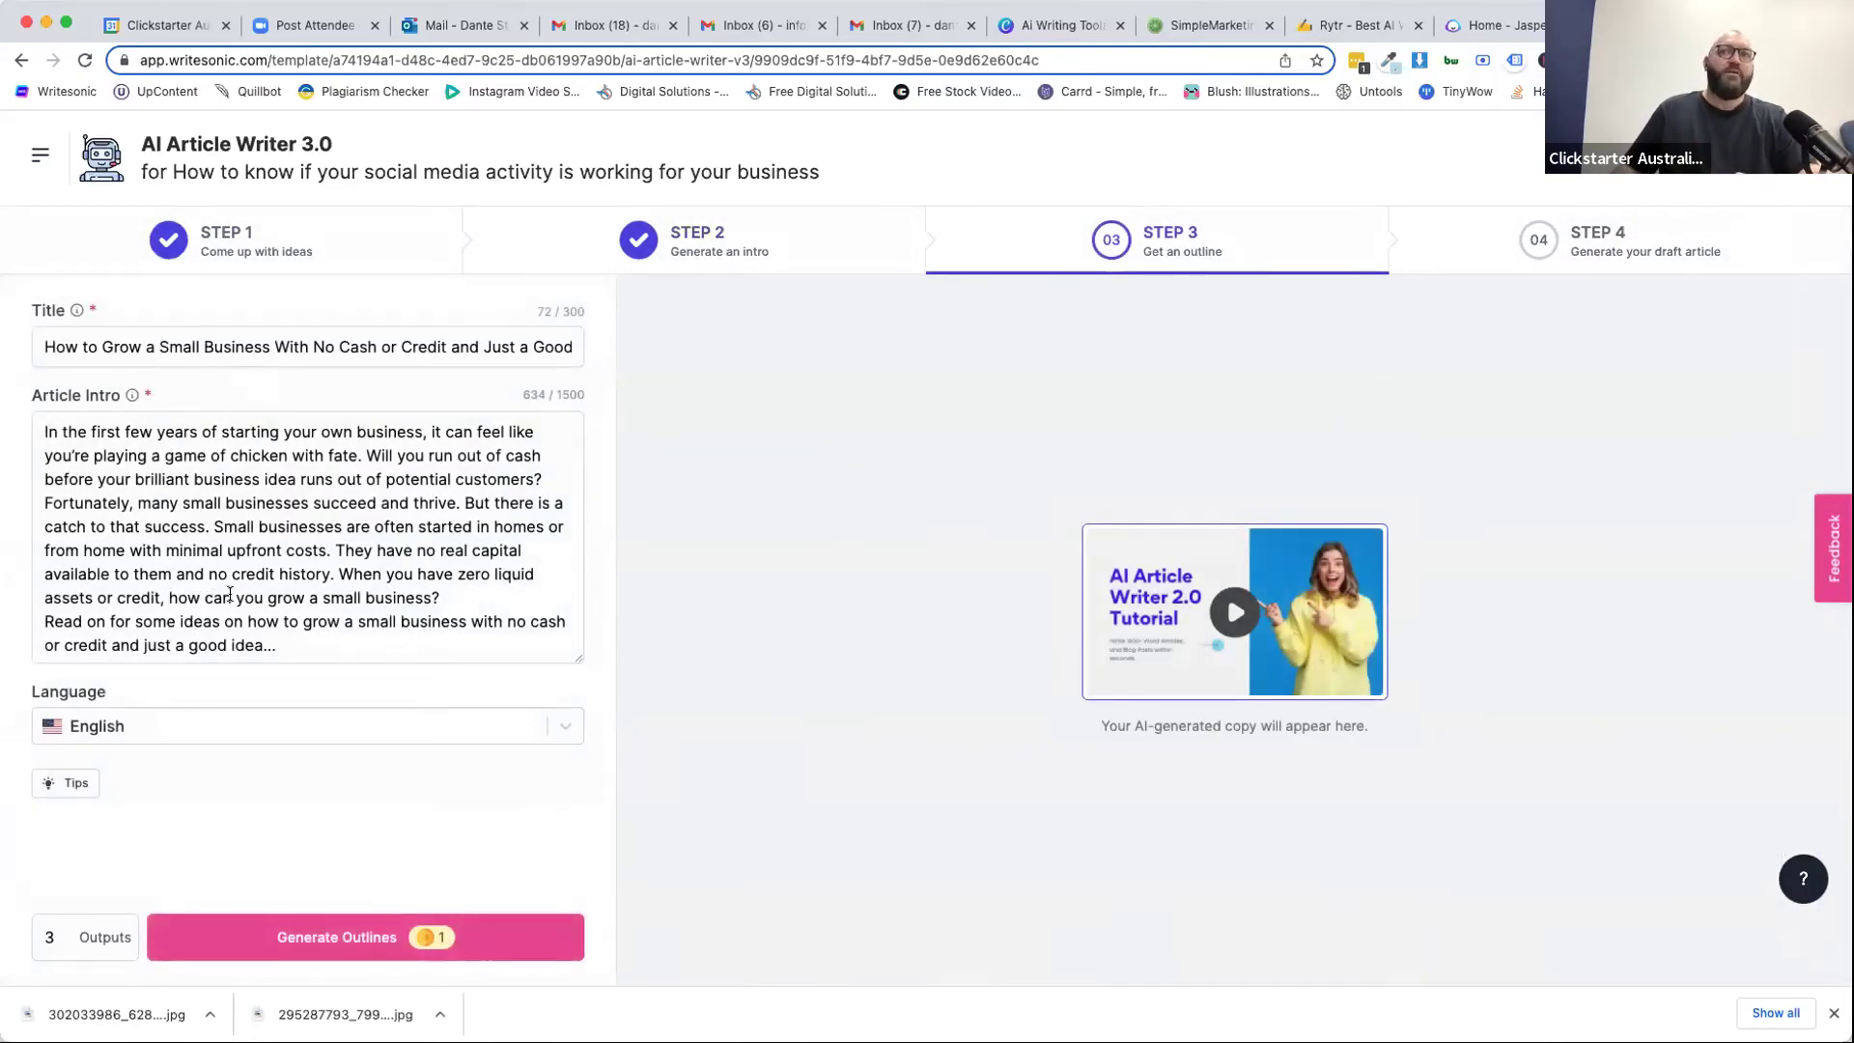
Generate article outlines and choose the one whose first section is "Build your audience before you launch".
{"action": "left_click", "coordinate": [320, 942]}
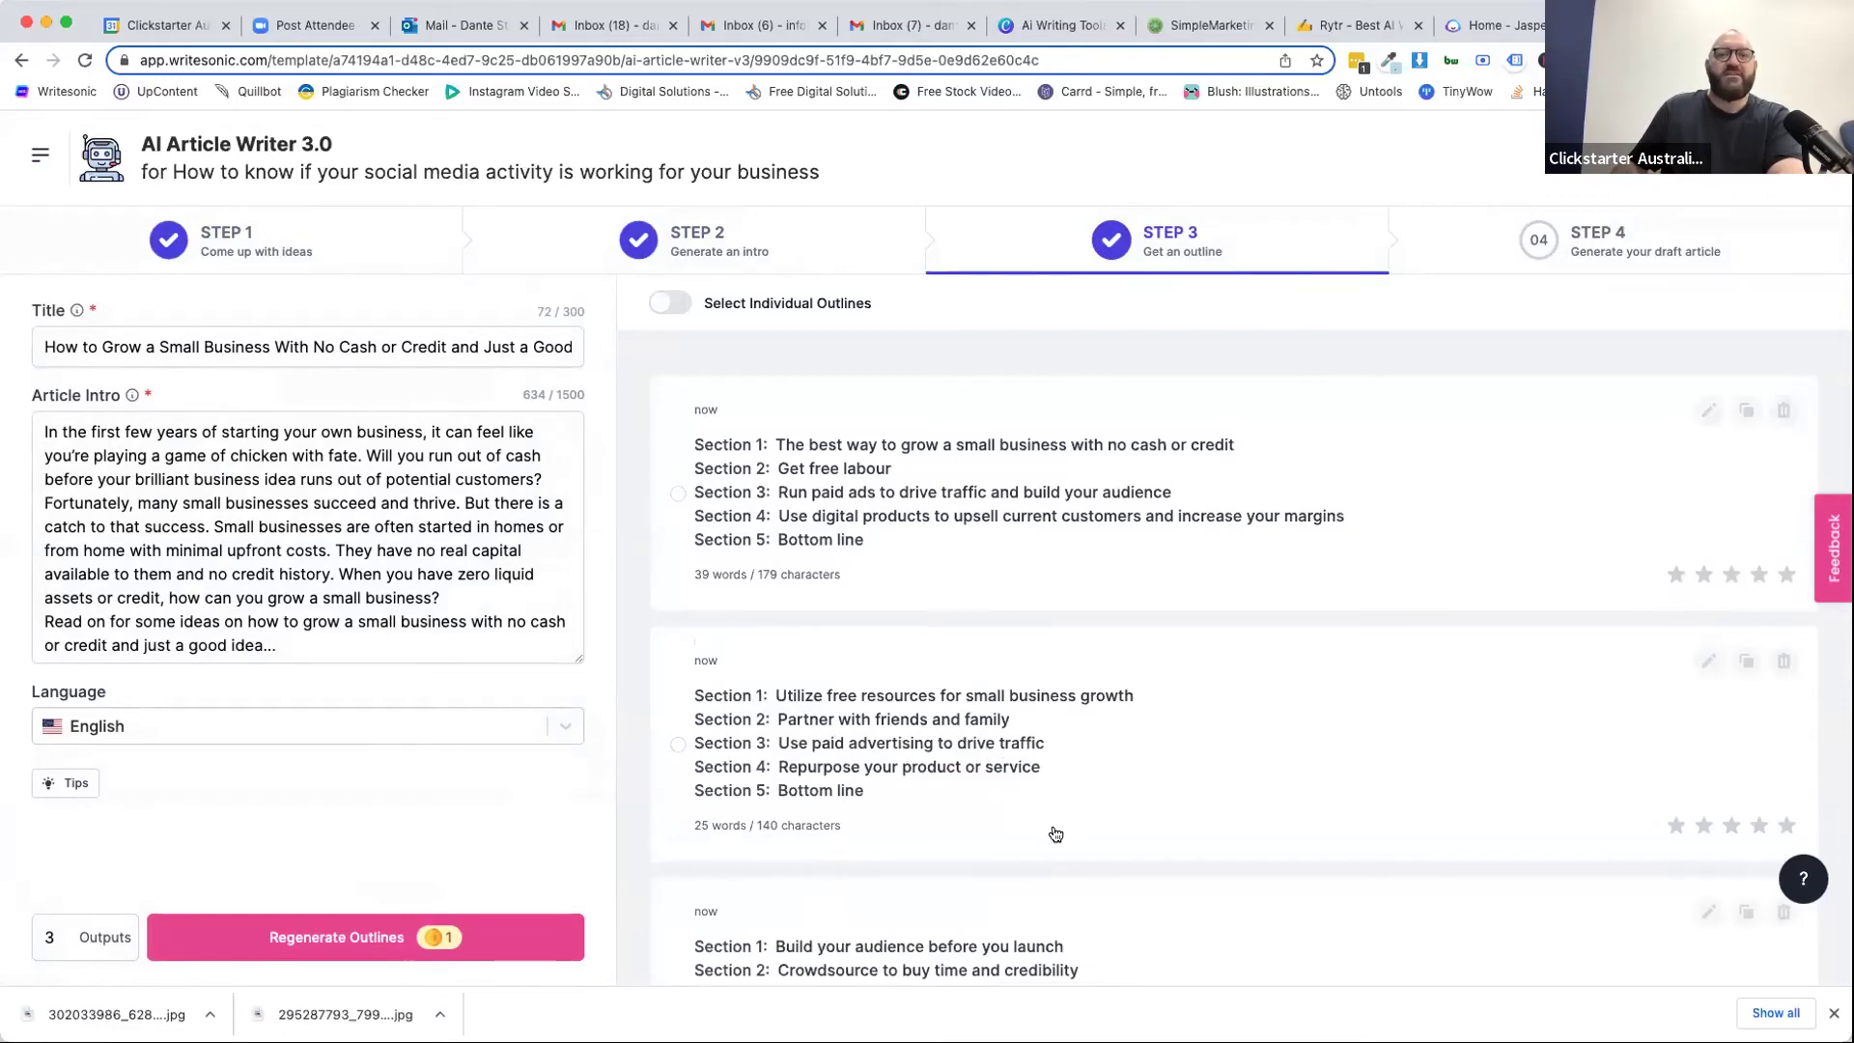
{"action": "scroll", "coordinate": [1055, 833], "scroll_direction": "down", "scroll_amount": 2}
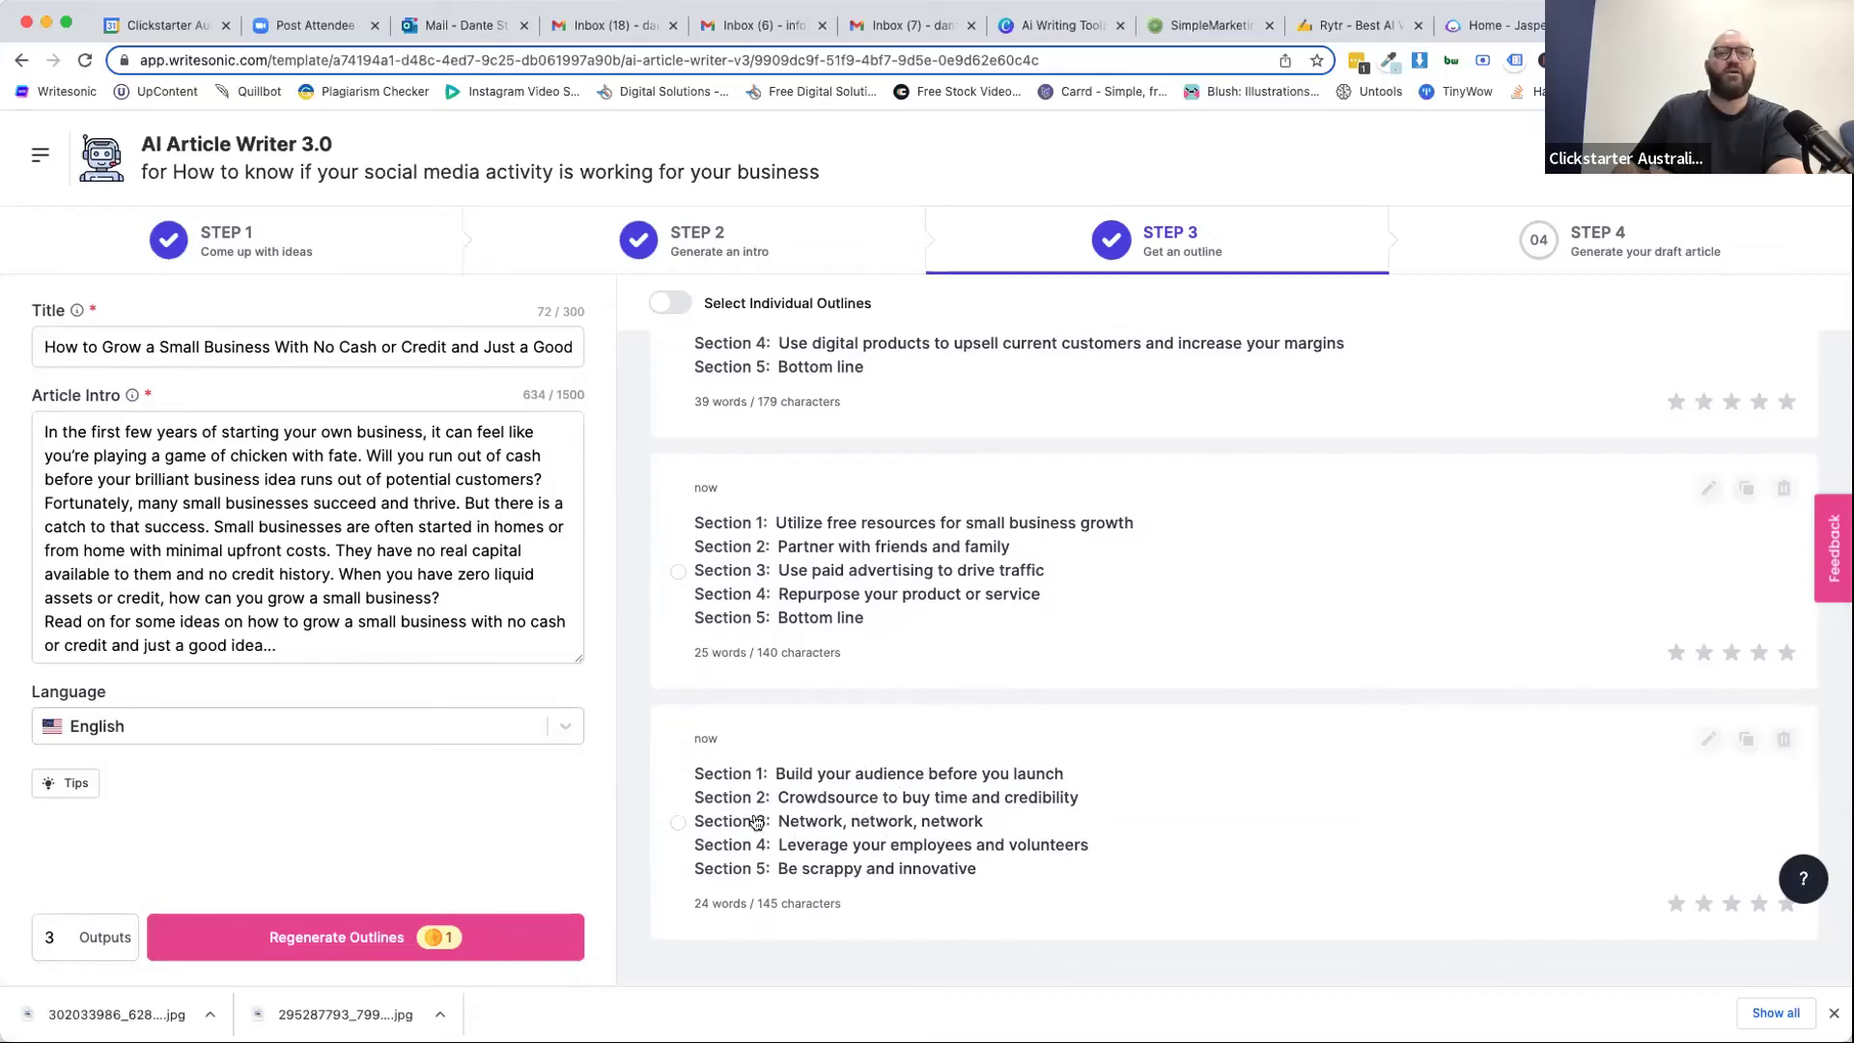
{"action": "left_click", "coordinate": [678, 821]}
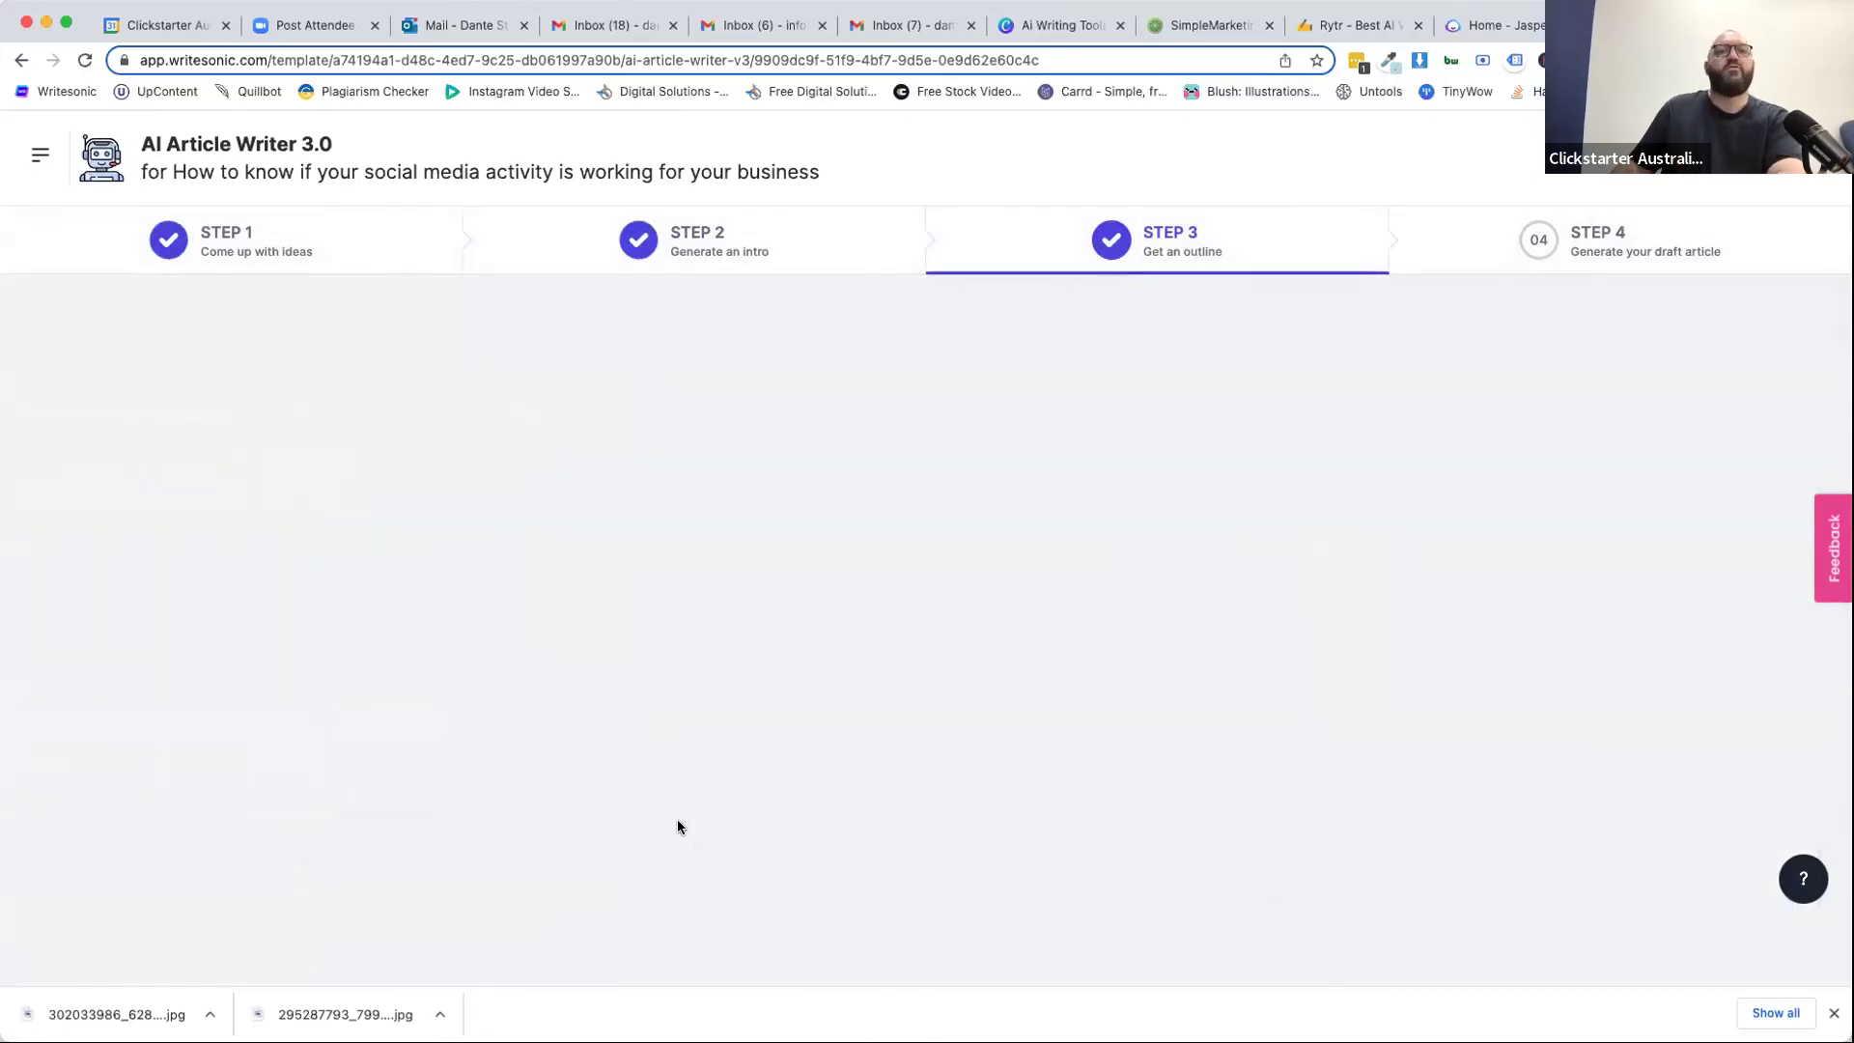
Check the five outline sections and have the full article draft written in English.
{"action": "scroll", "coordinate": [443, 699], "scroll_direction": "down", "scroll_amount": 2}
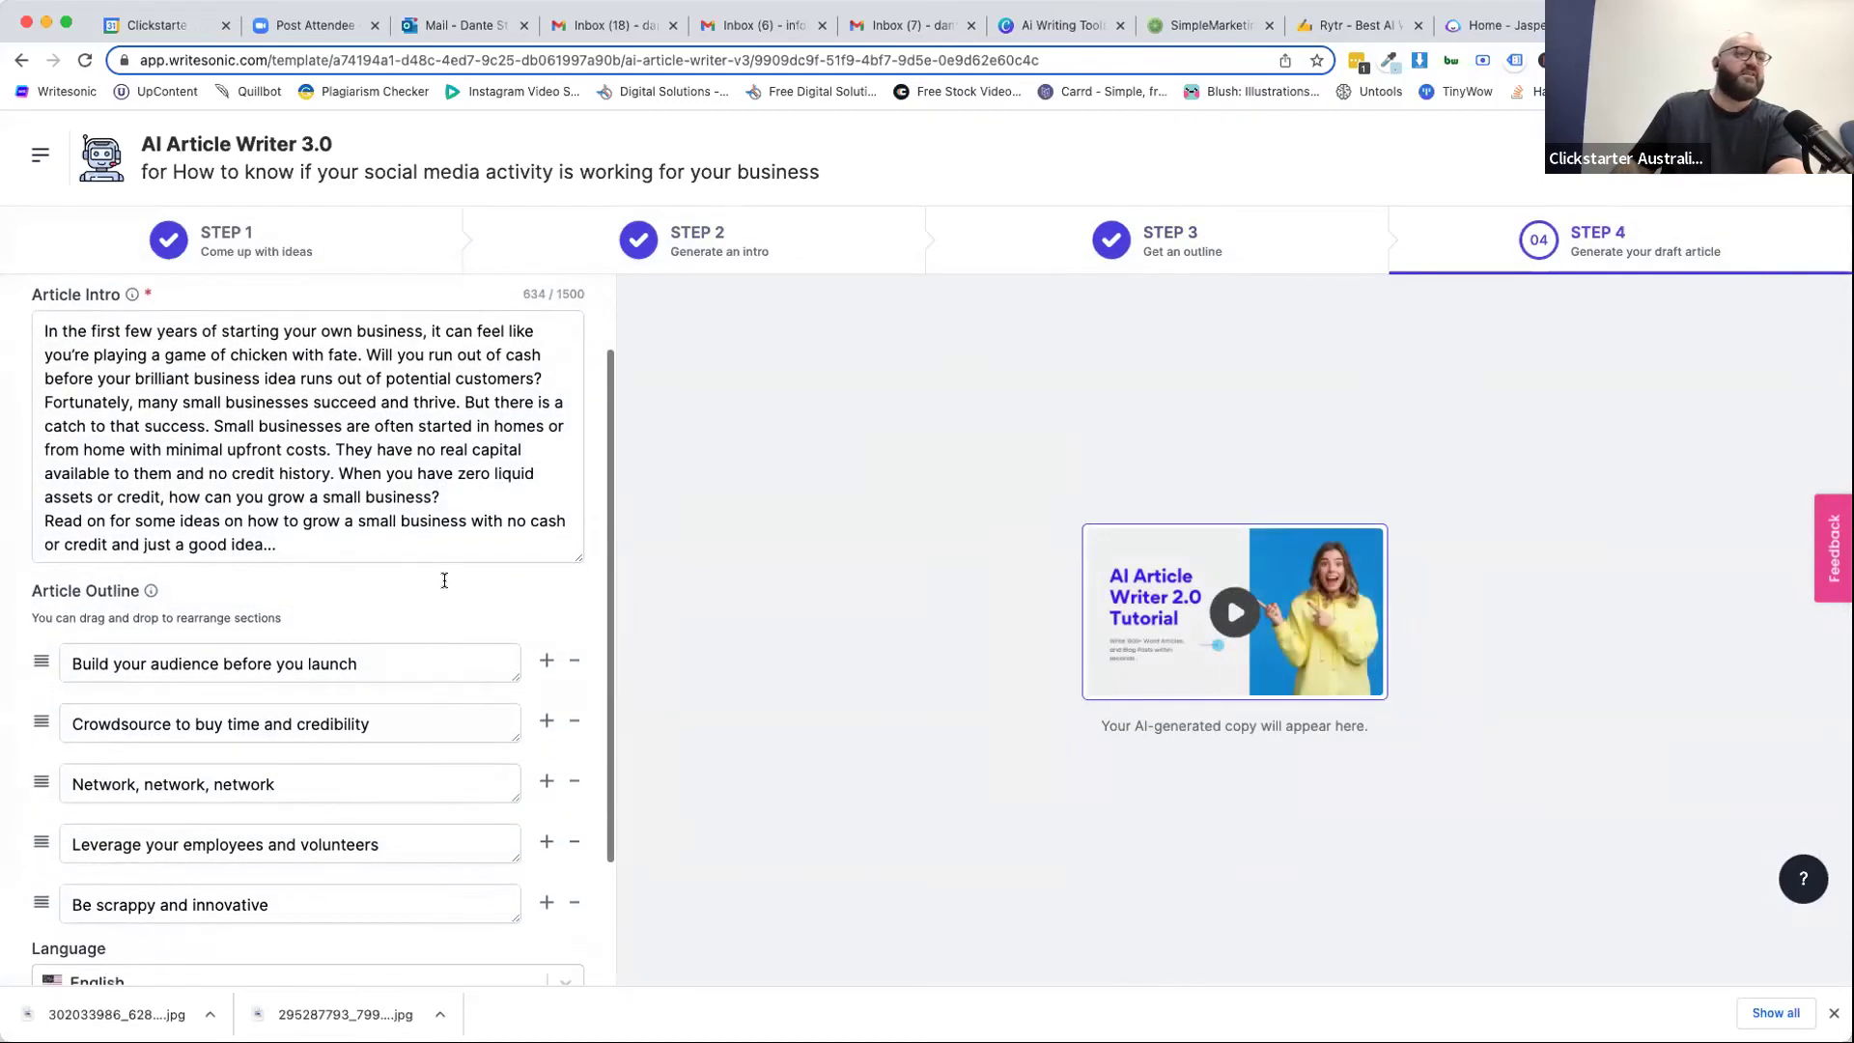
{"action": "scroll", "coordinate": [400, 920], "scroll_direction": "down", "scroll_amount": 1}
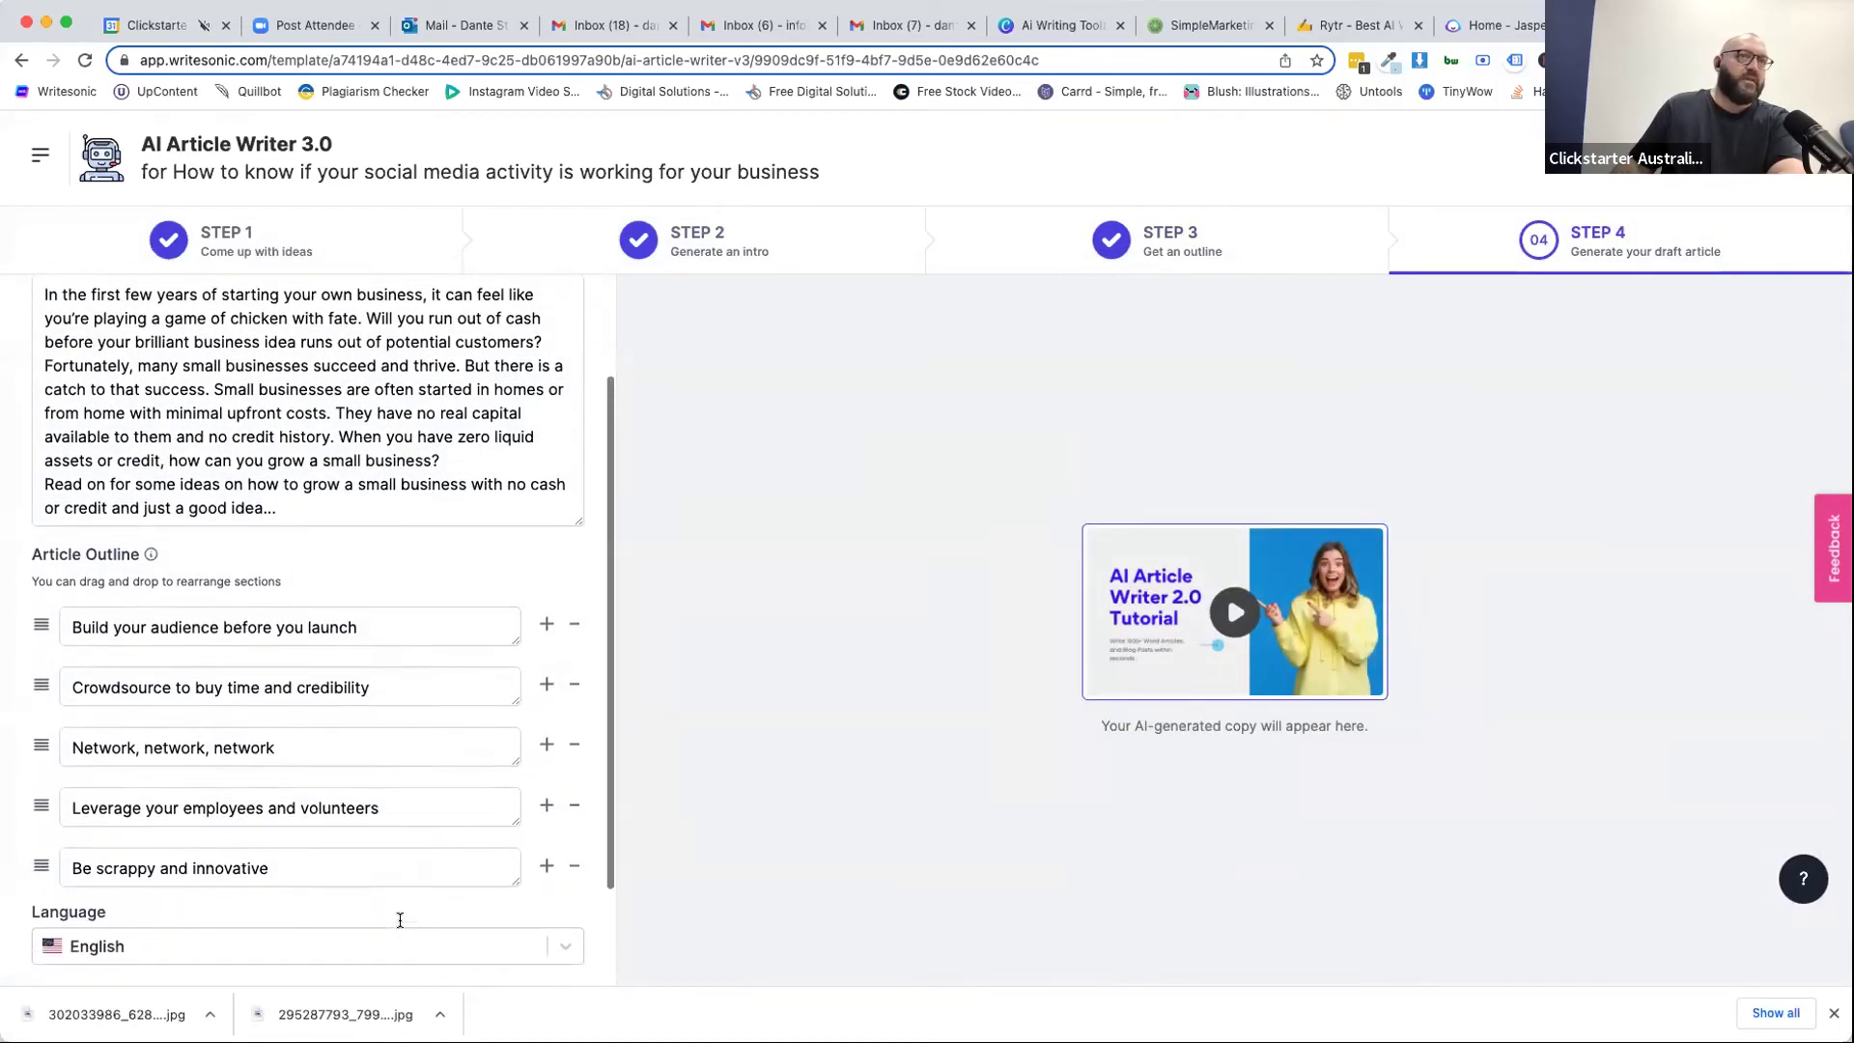
{"action": "scroll", "coordinate": [427, 535], "scroll_direction": "up", "scroll_amount": 1}
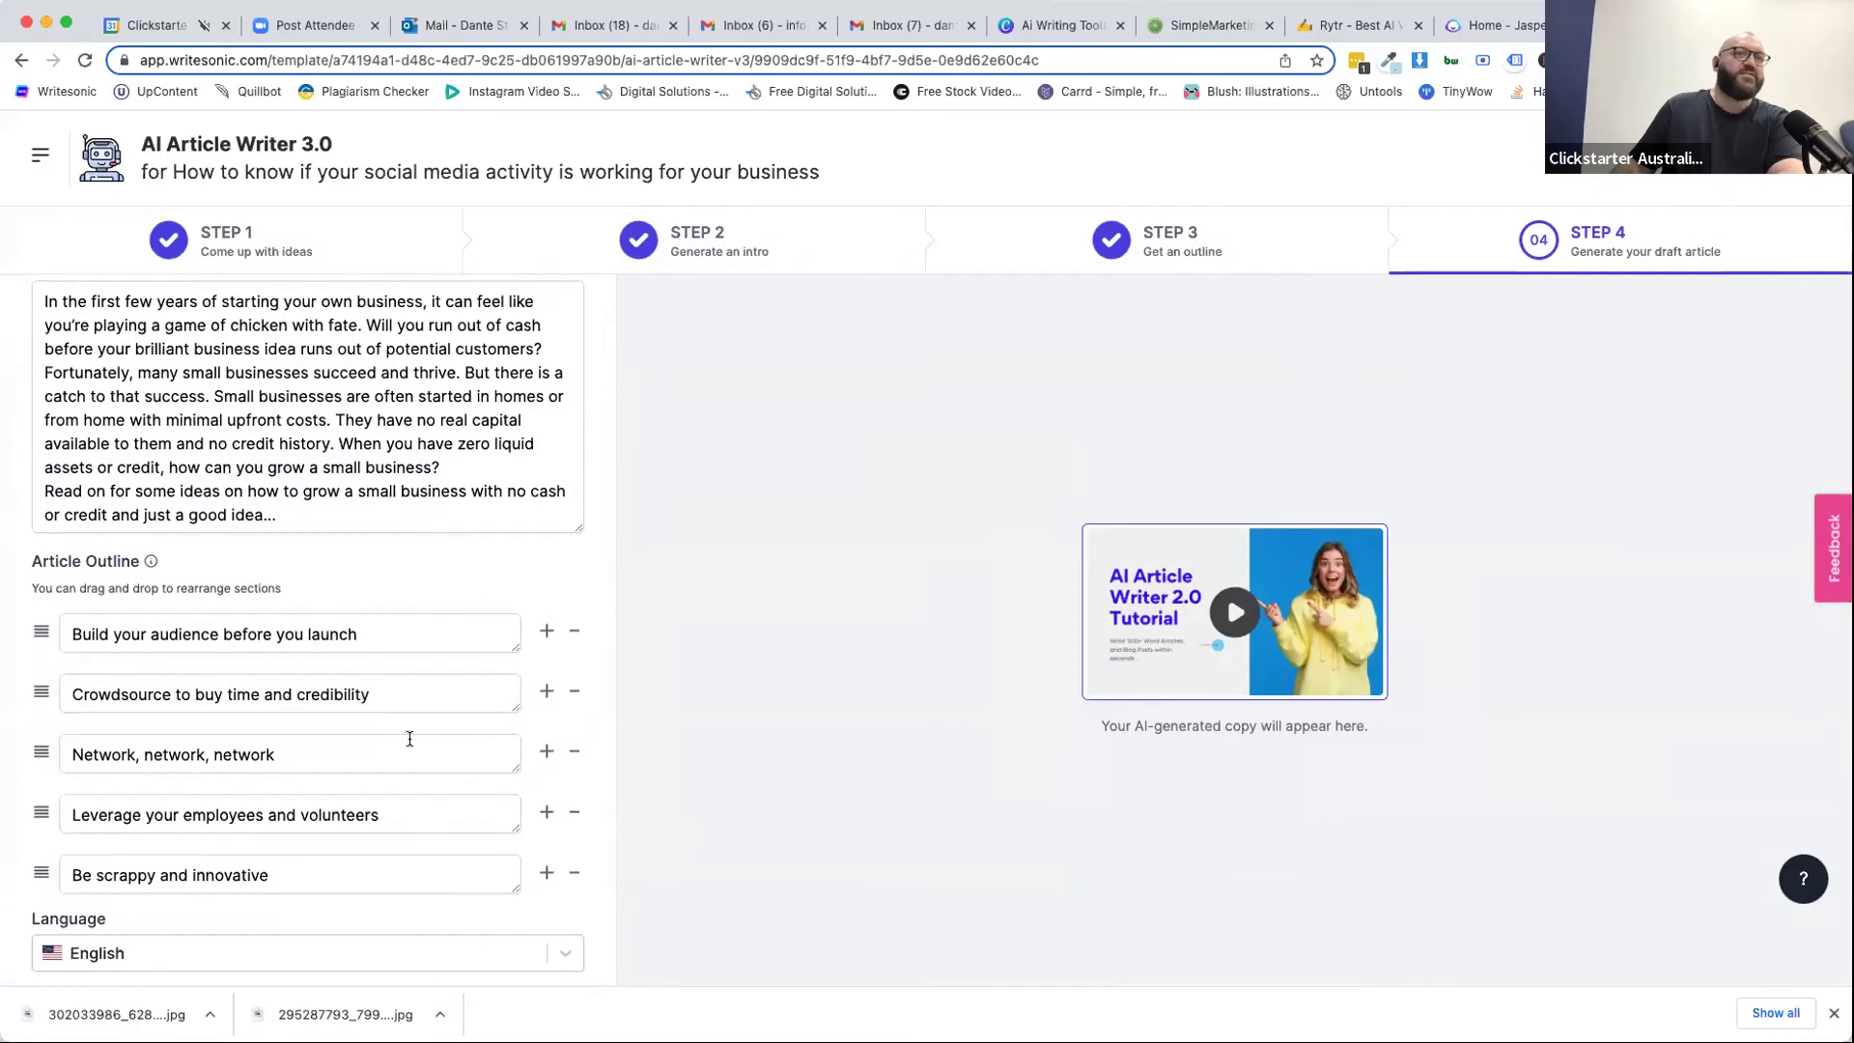
{"action": "scroll", "coordinate": [513, 869], "scroll_direction": "down", "scroll_amount": 3}
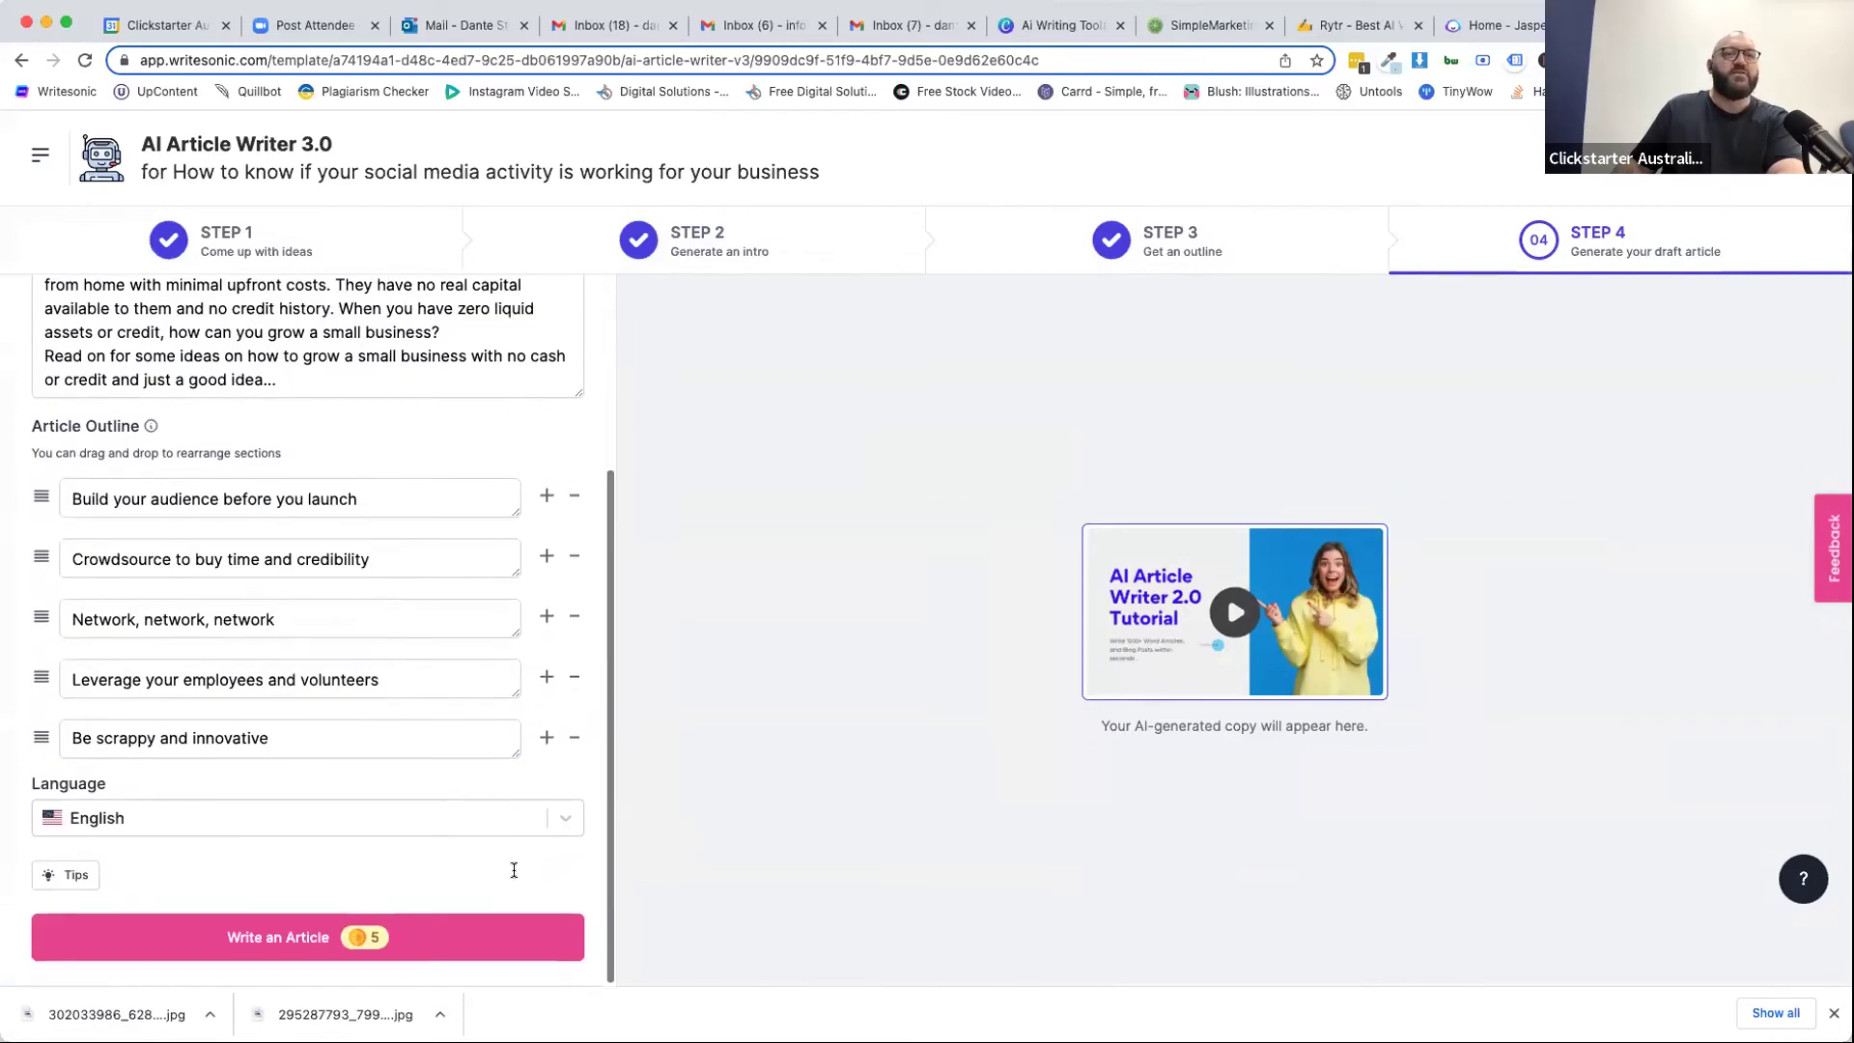
{"action": "left_click", "coordinate": [293, 940]}
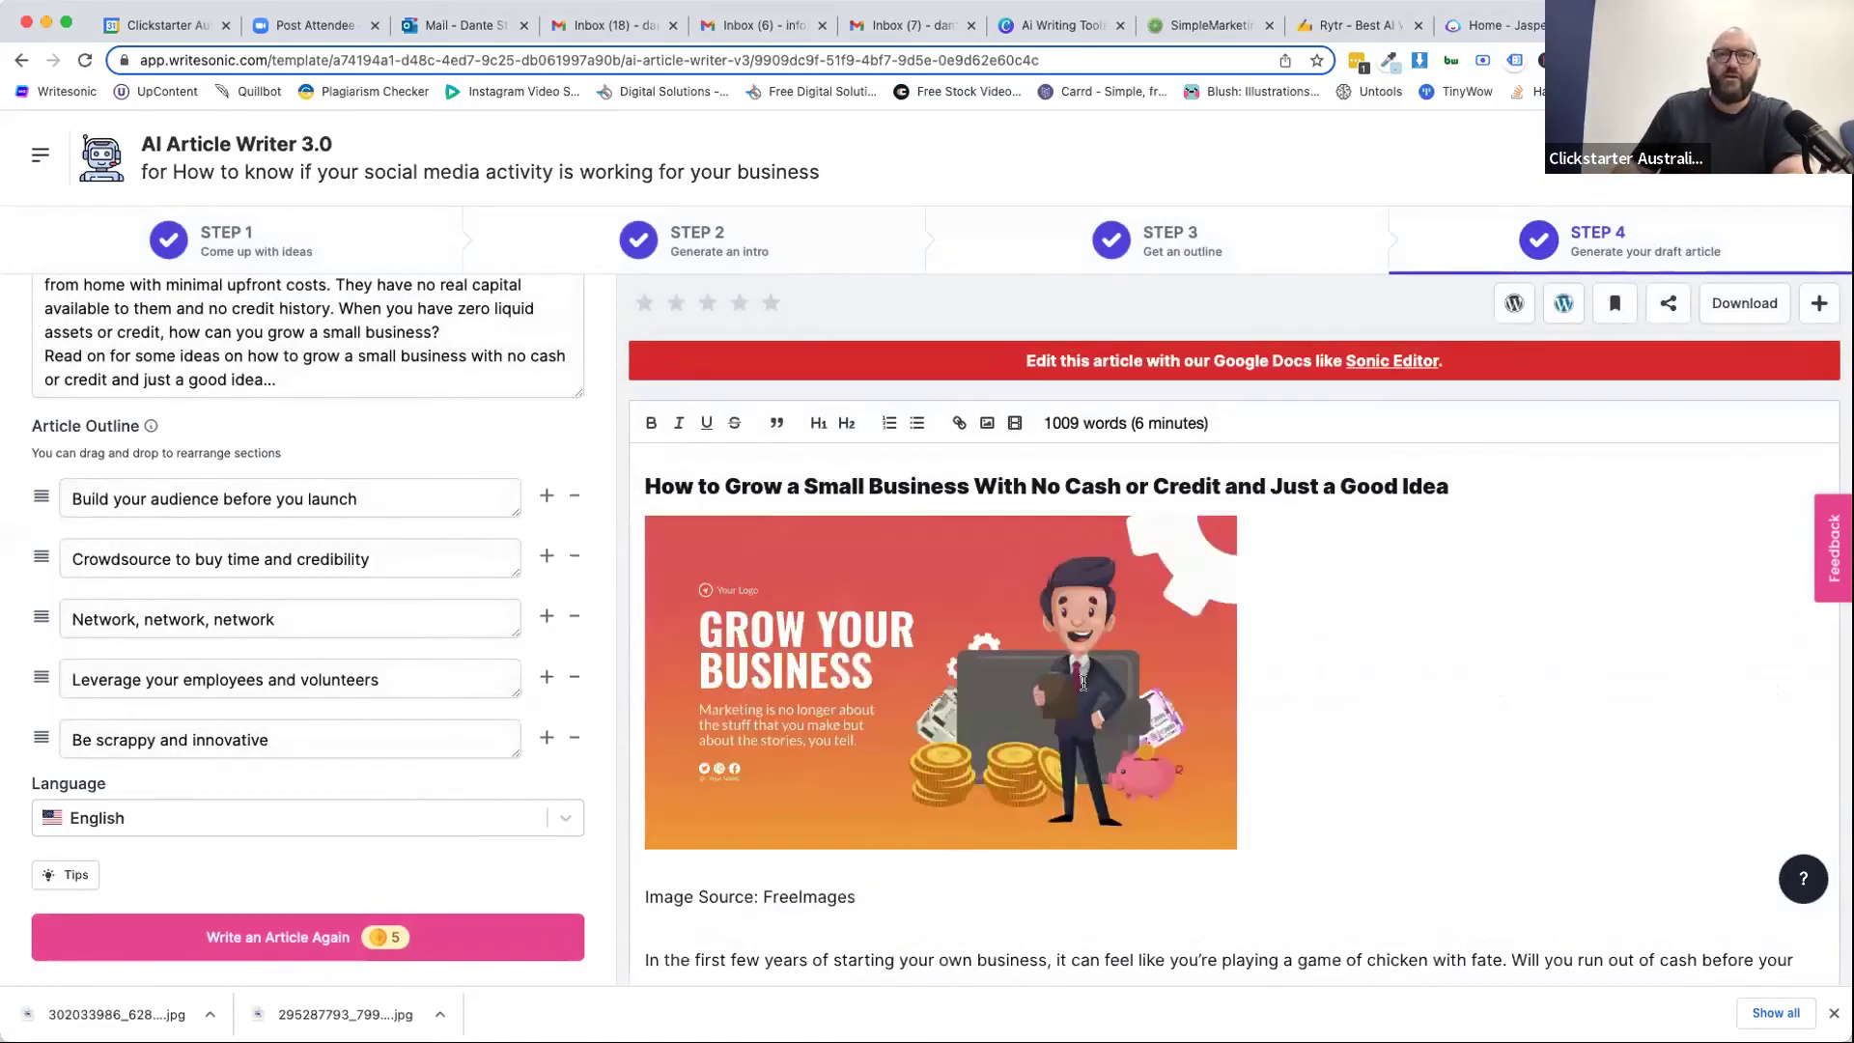
Review the generated article, examining its image, intro paragraph and the opening and closing sentences of the "Build your audience before you launch" section.
{"action": "scroll", "coordinate": [906, 697], "scroll_direction": "down", "scroll_amount": 4}
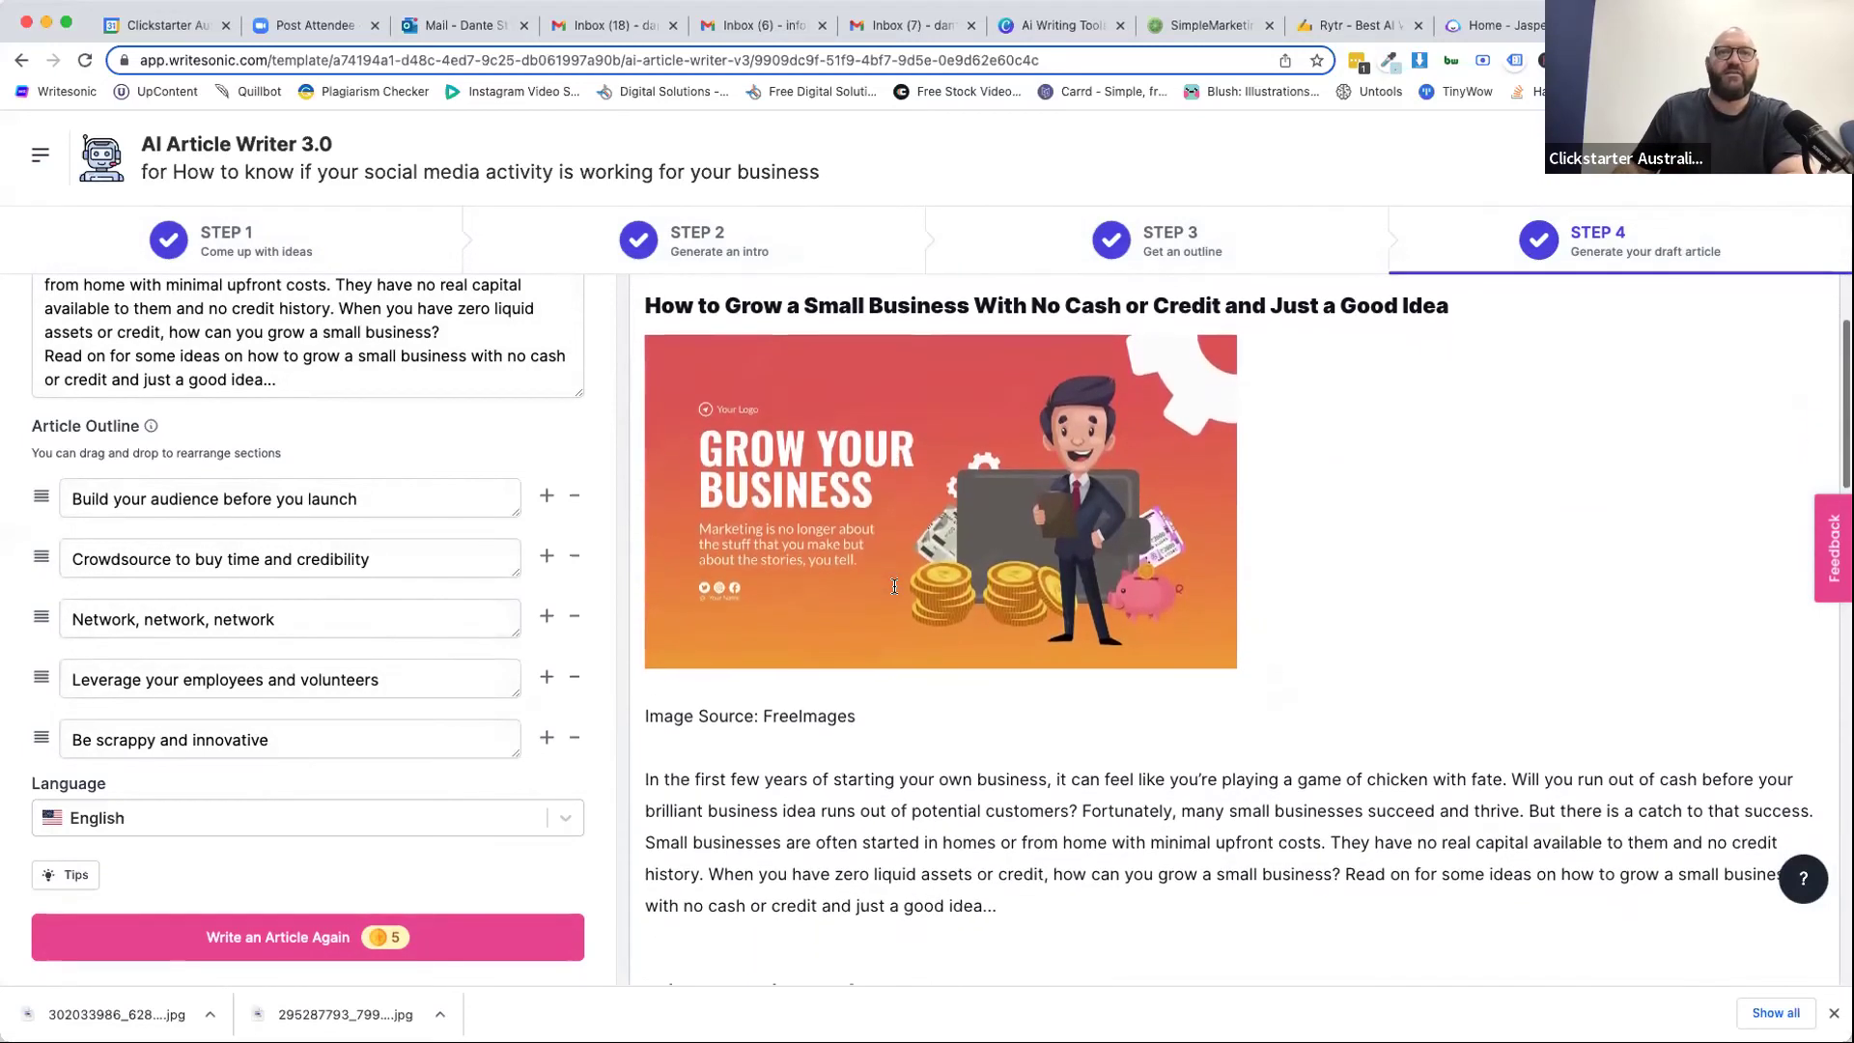
{"action": "scroll", "coordinate": [894, 587], "scroll_direction": "down", "scroll_amount": 7}
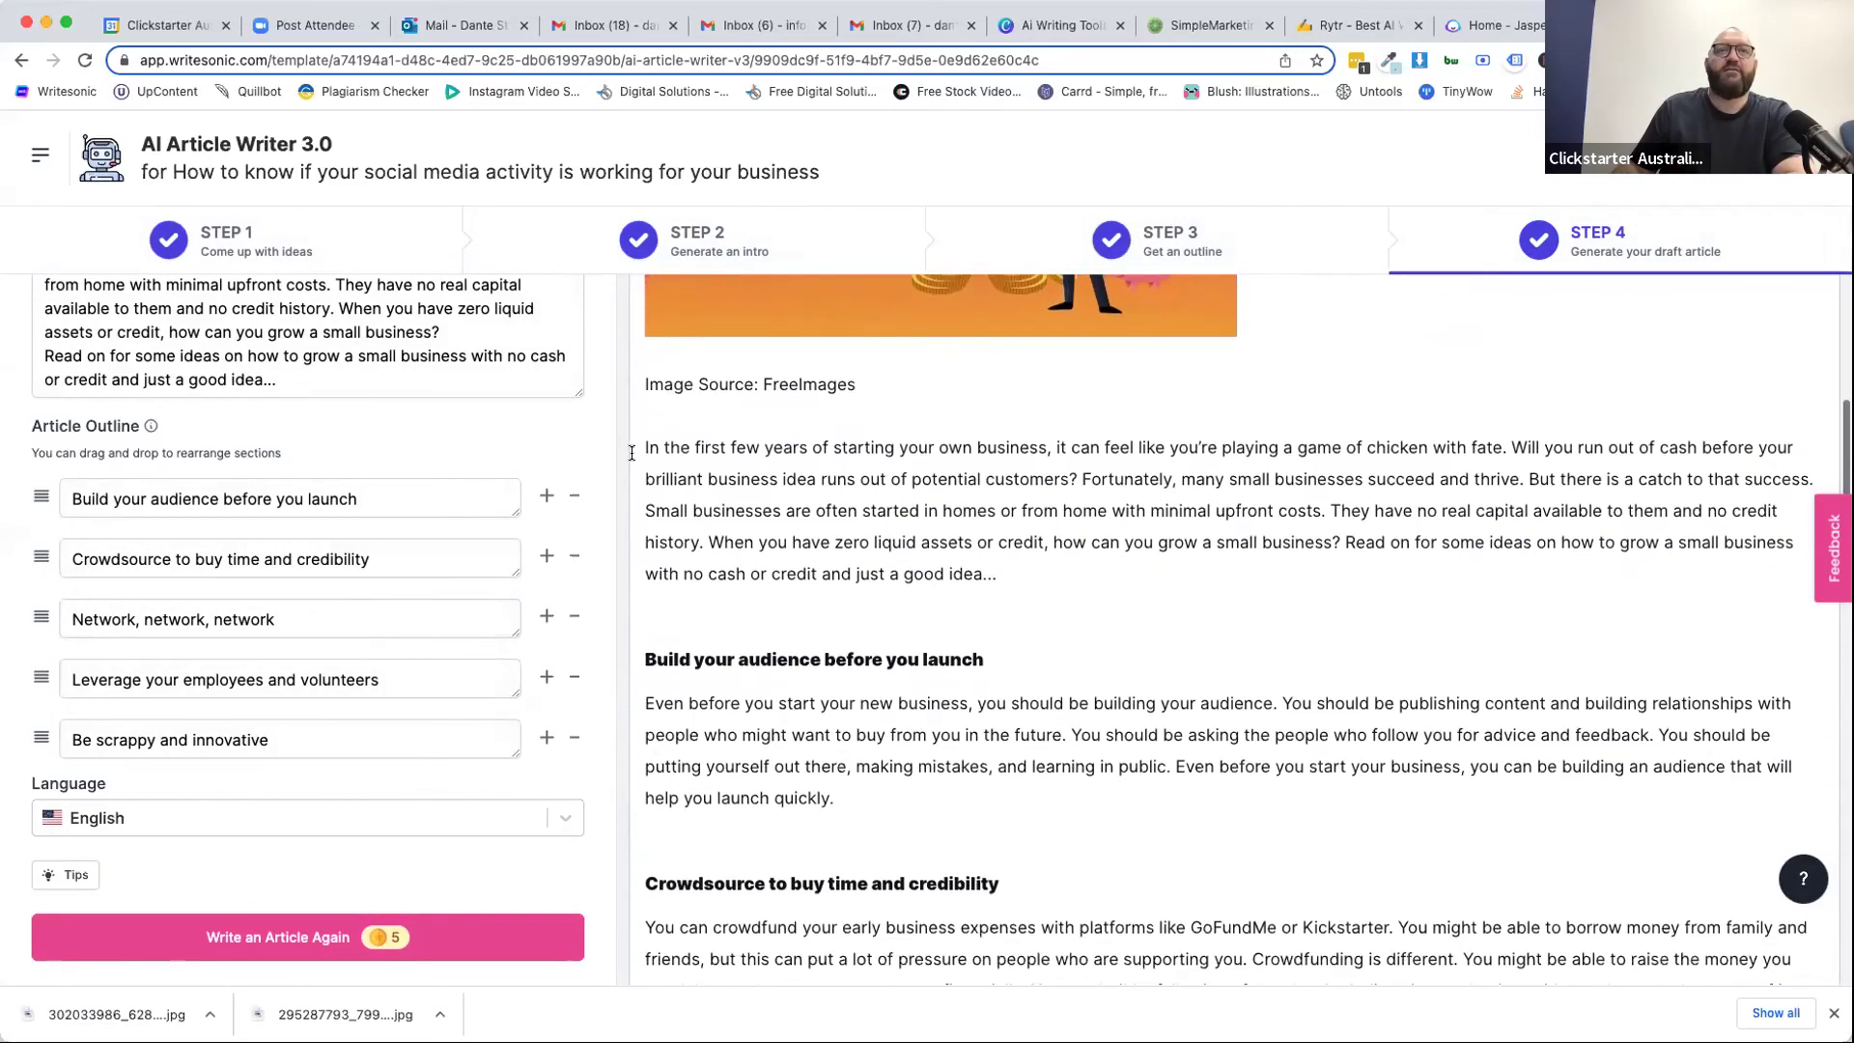
{"action": "left_click_drag", "start_coordinate": [642, 446], "coordinate": [1014, 587]}
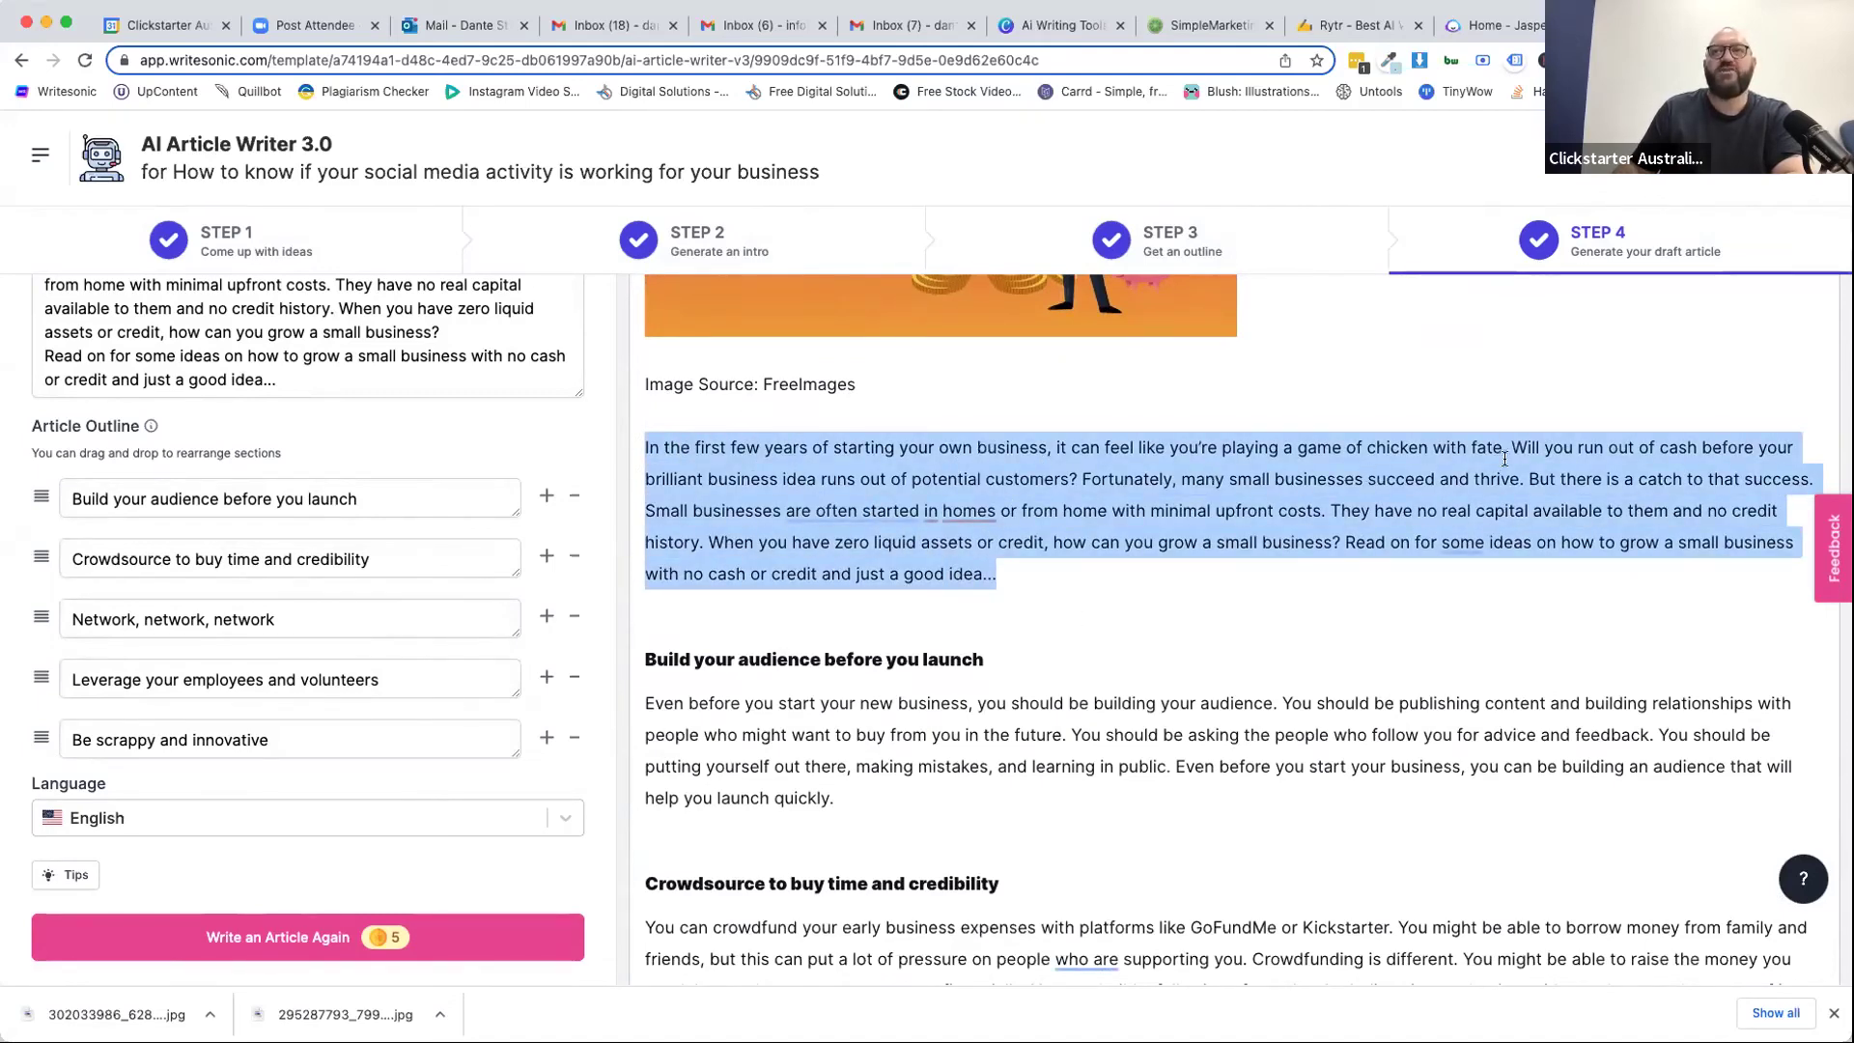
{"action": "left_click", "coordinate": [1068, 629]}
{"action": "scroll", "coordinate": [959, 679], "scroll_direction": "down", "scroll_amount": 3}
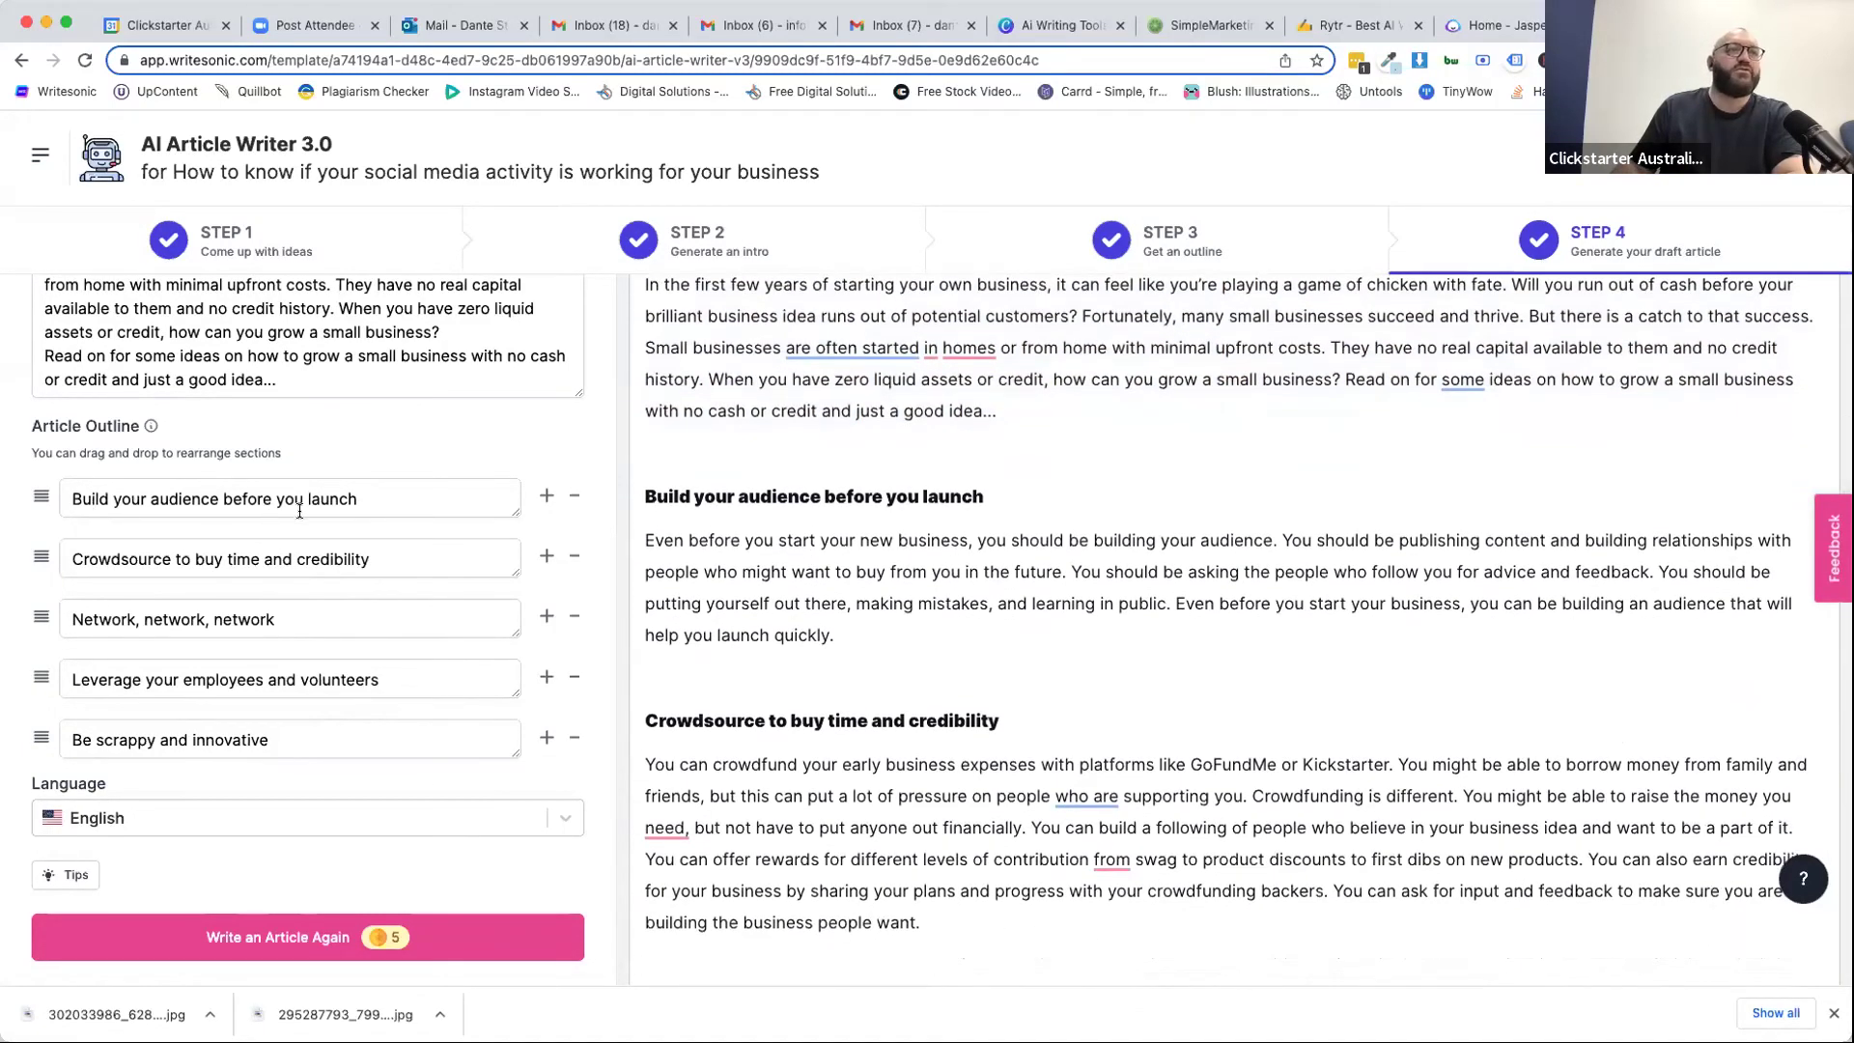
{"action": "scroll", "coordinate": [986, 599], "scroll_direction": "down", "scroll_amount": 1}
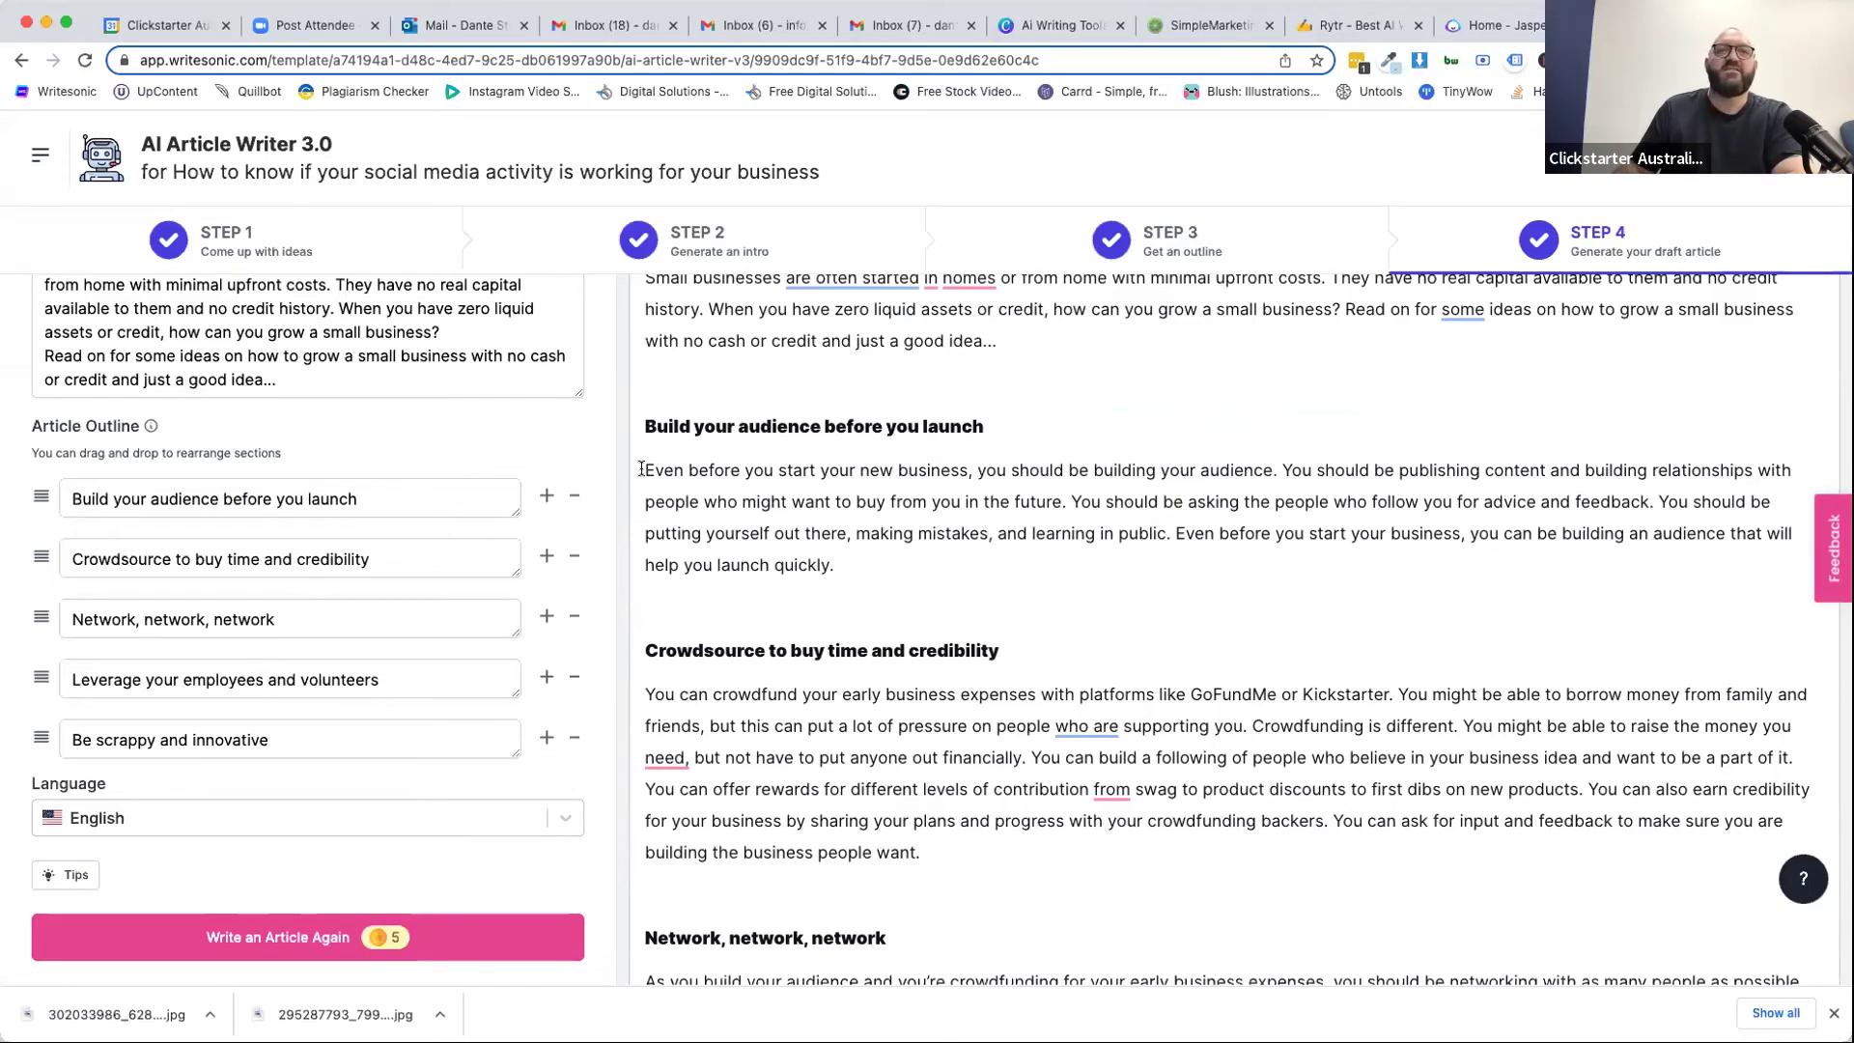
{"action": "left_click_drag", "start_coordinate": [645, 469], "coordinate": [1268, 466]}
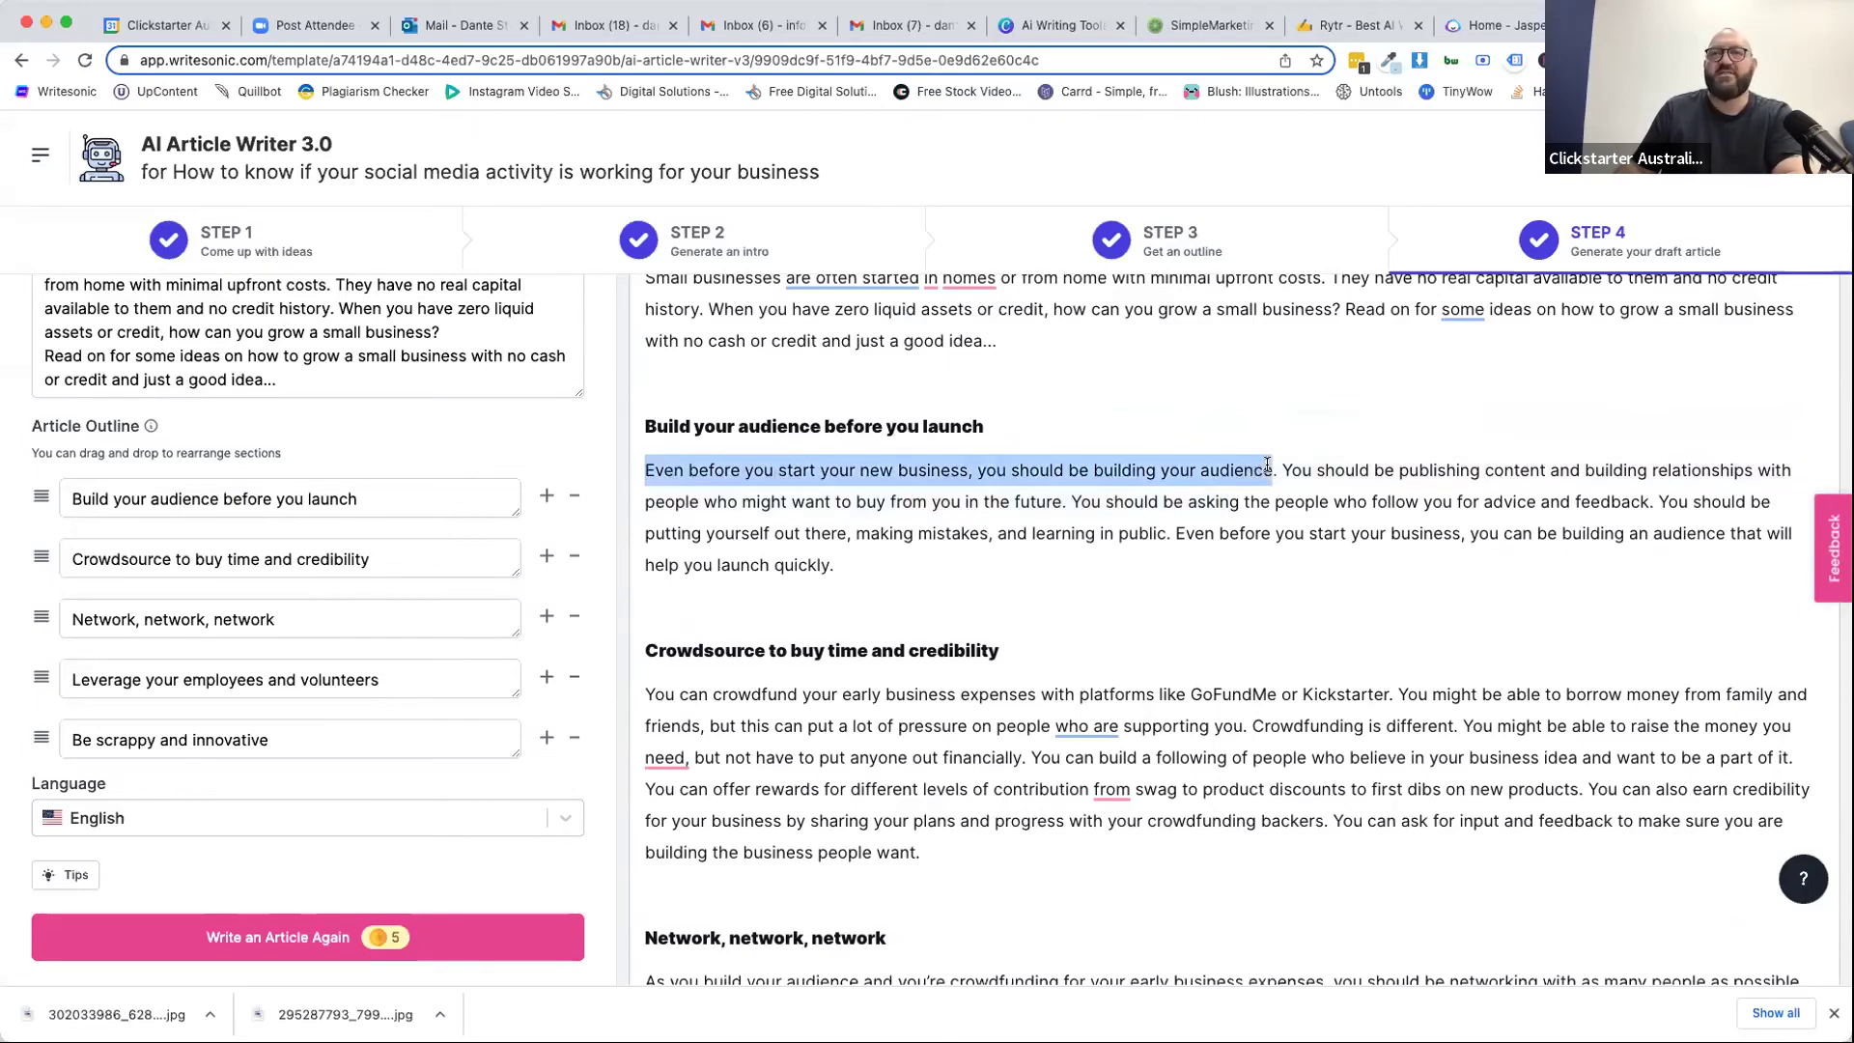
{"action": "left_click_drag", "start_coordinate": [1174, 533], "coordinate": [1200, 563]}
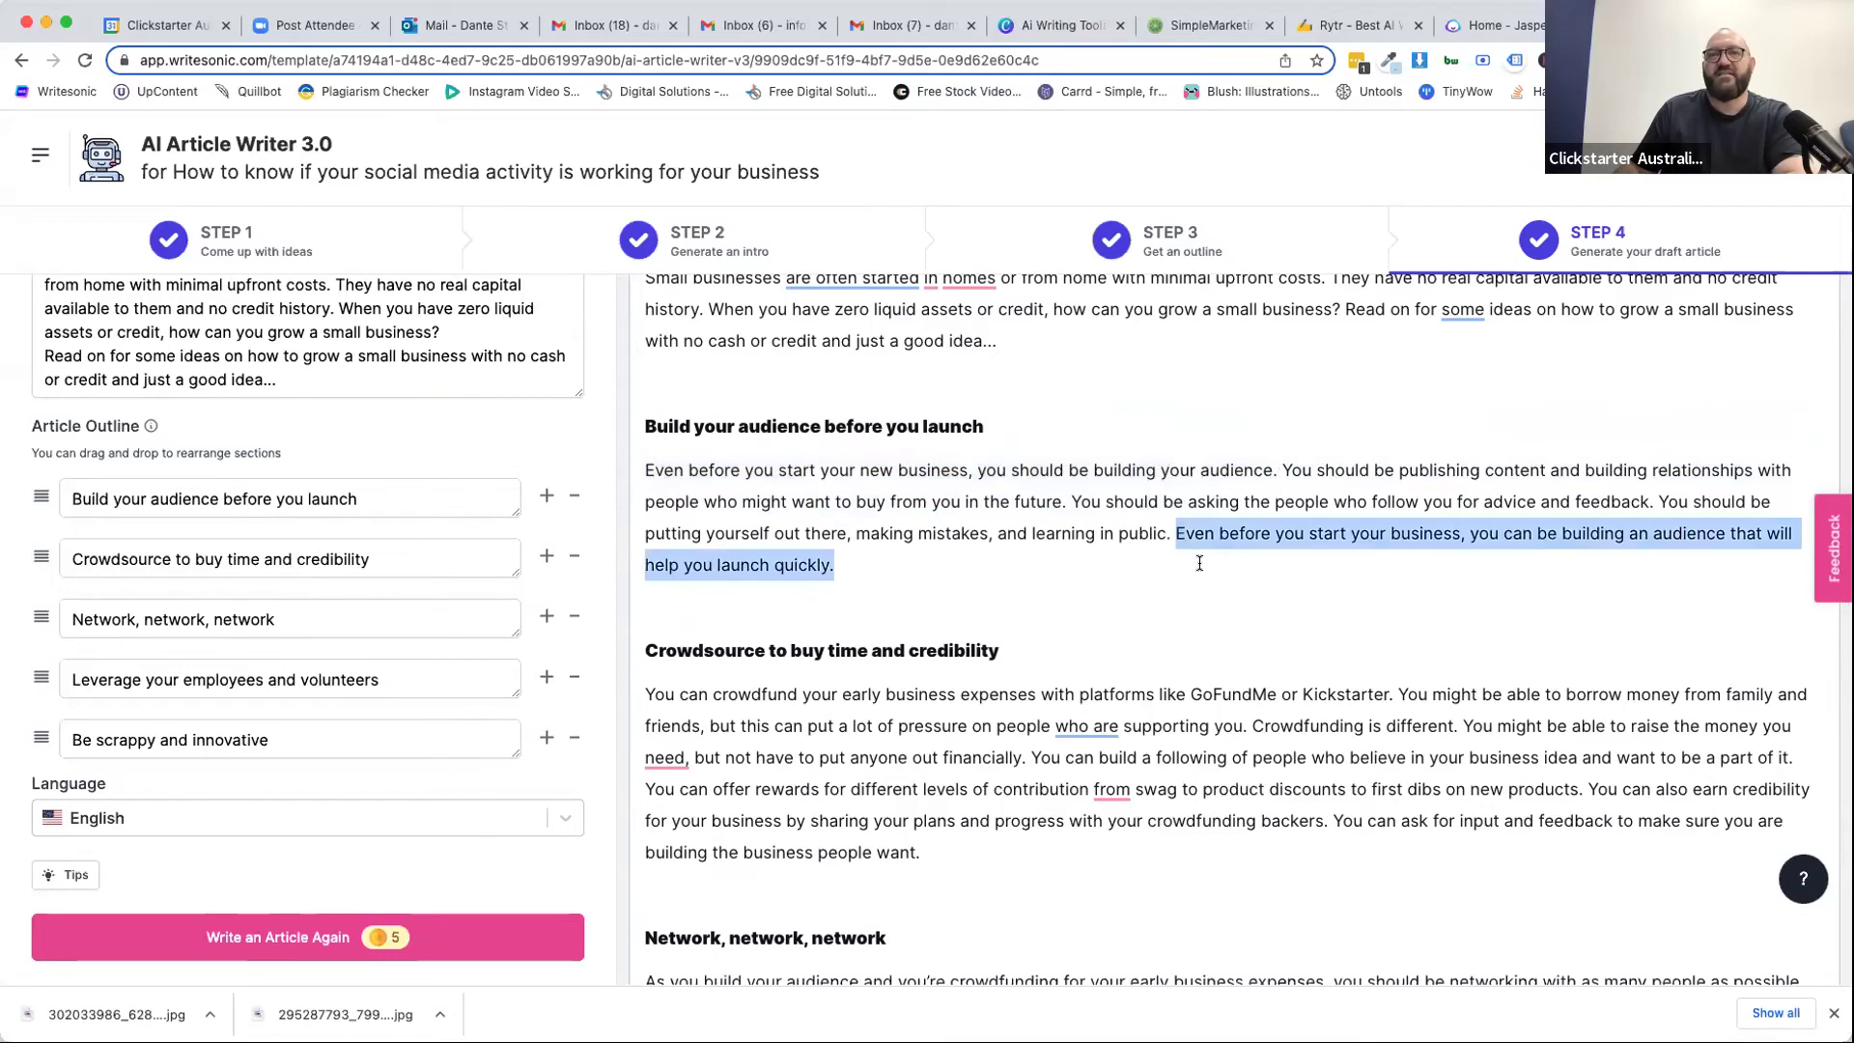
Delete the last sentence of the "Build your audience before you launch" section and start a new paragraph below the remaining text.
{"action": "left_click", "coordinate": [871, 561]}
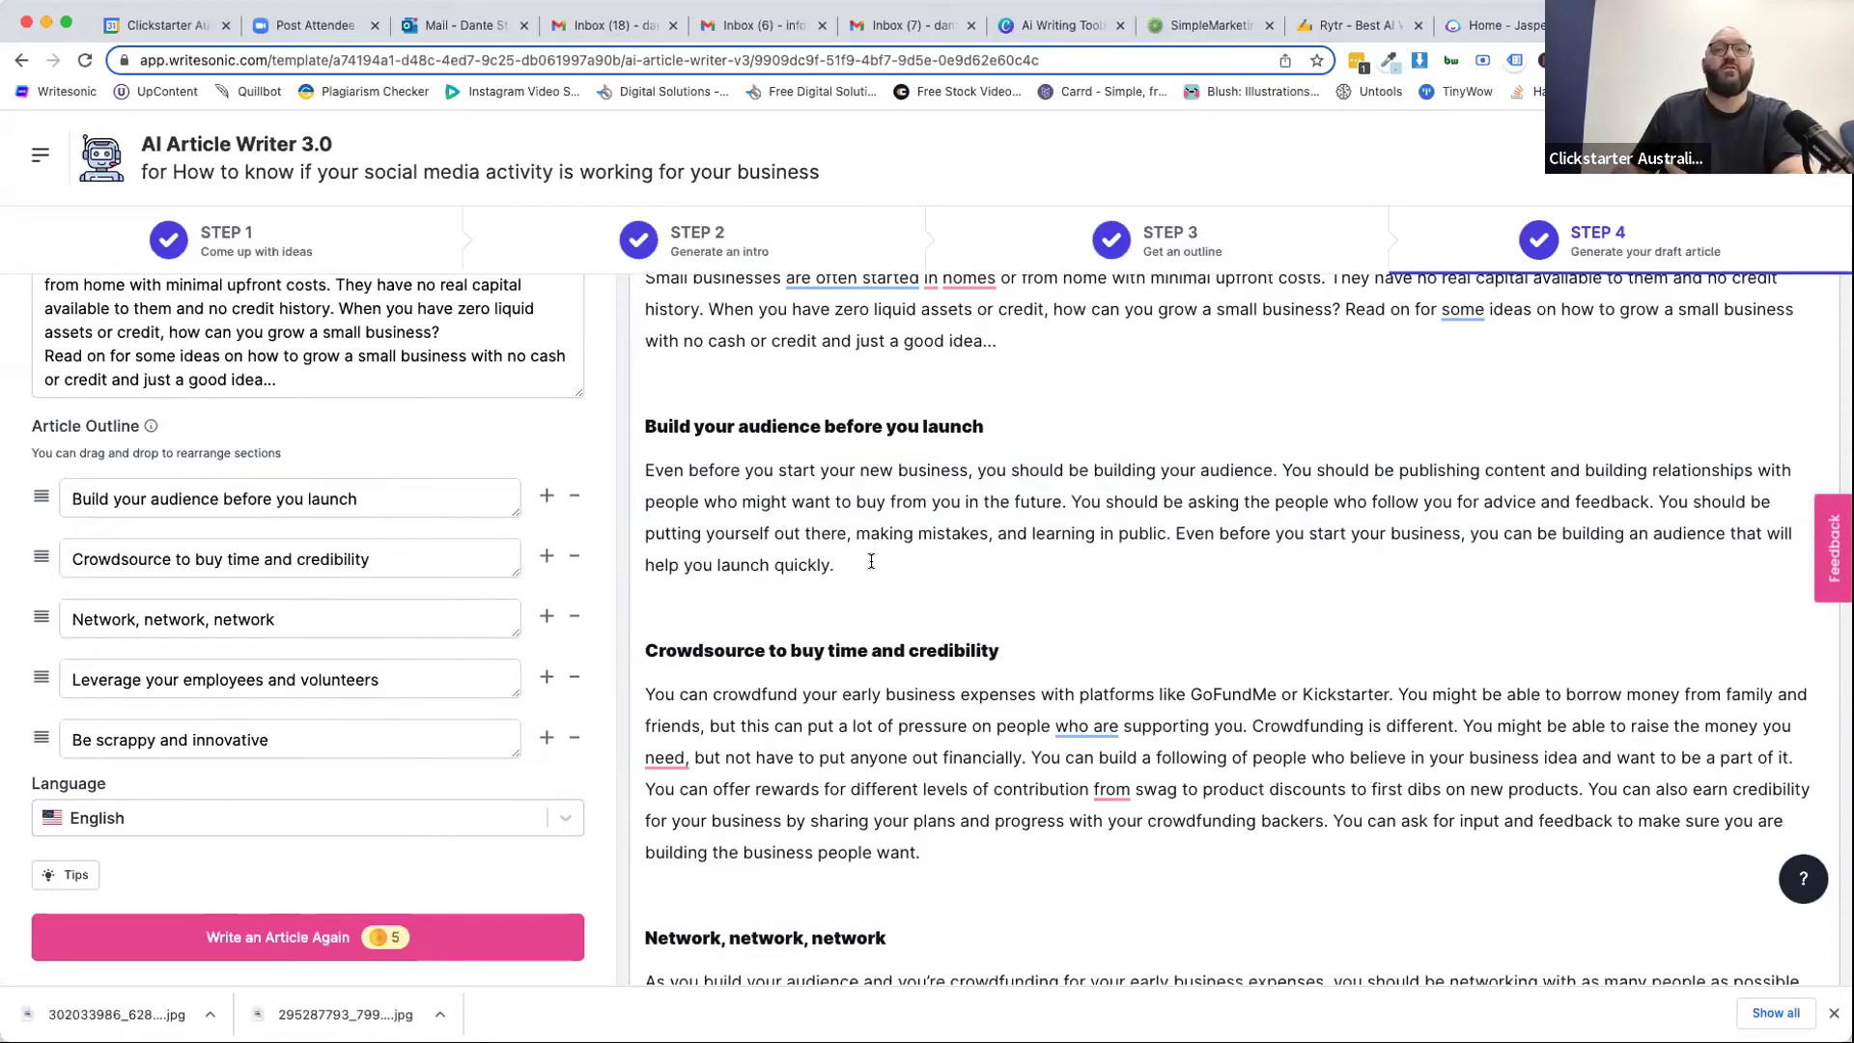
{"action": "left_click", "coordinate": [1178, 537], "text": "shift"}
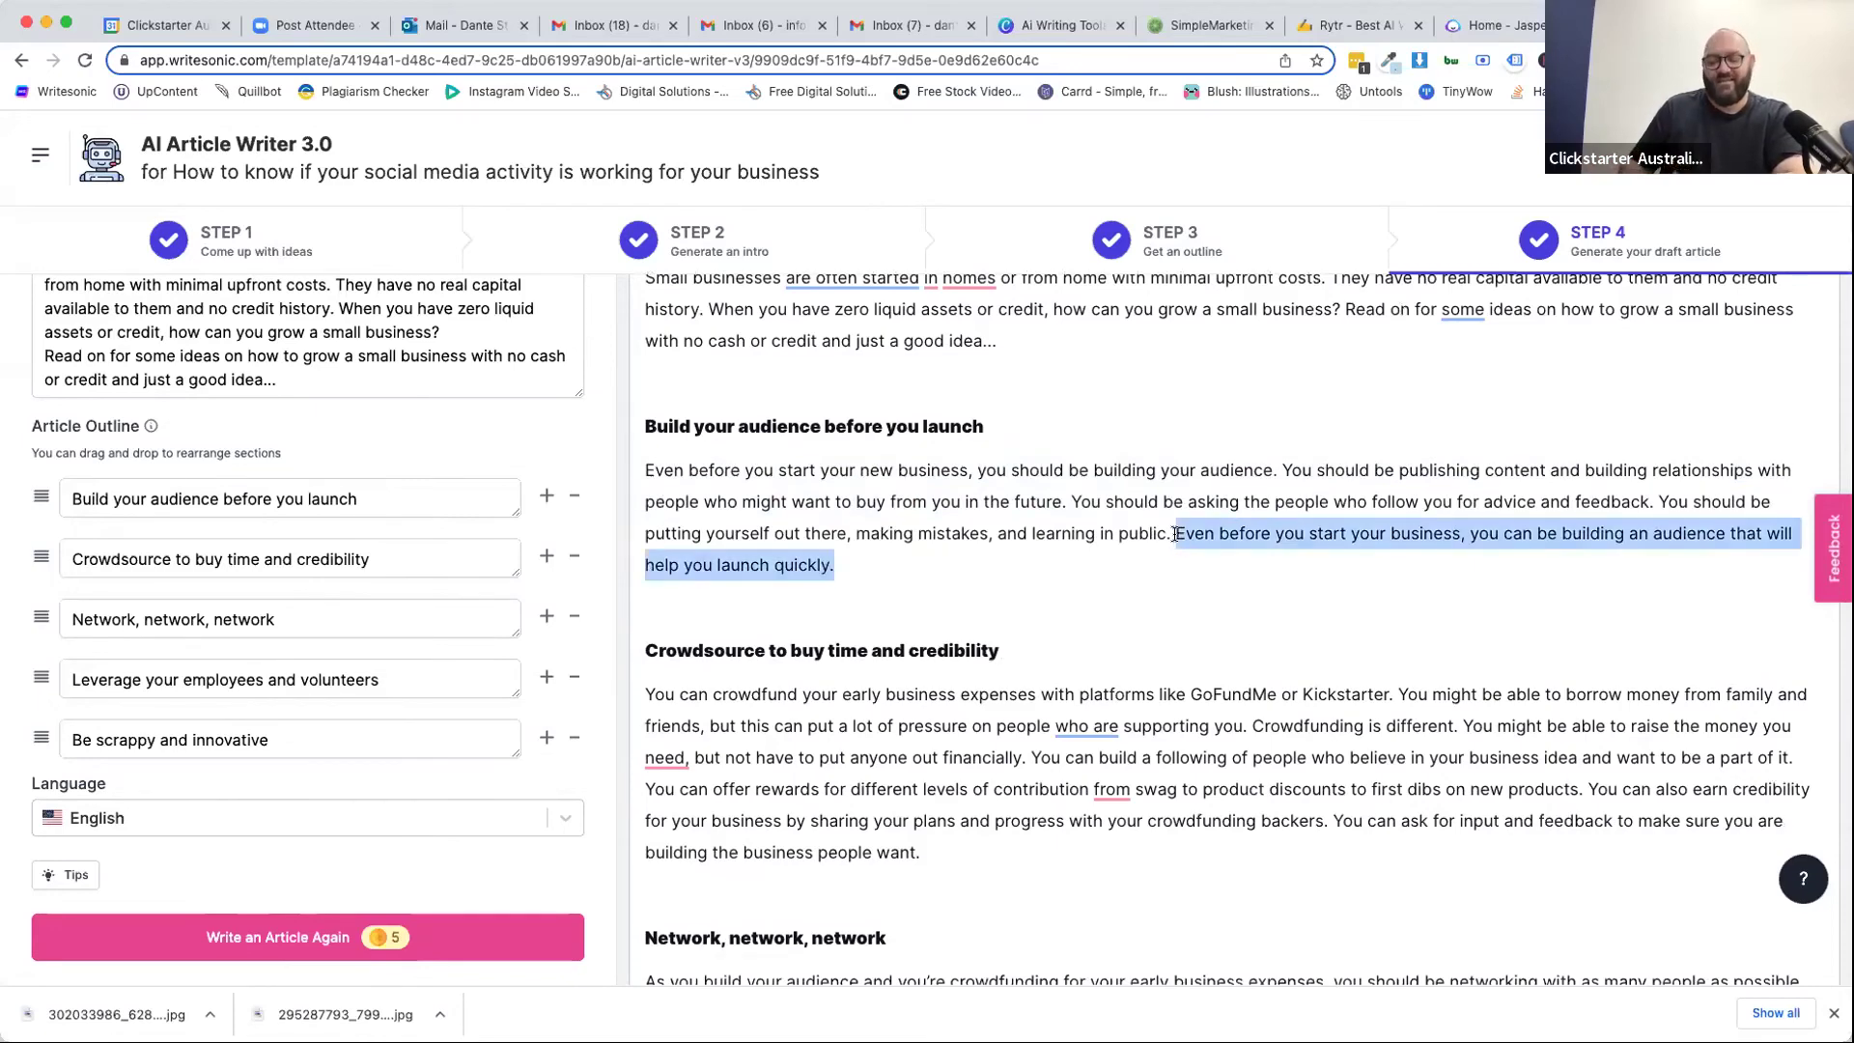
{"action": "key", "text": "BackSpace"}
{"action": "key", "text": "Return"}
{"action": "key", "text": "Return"}
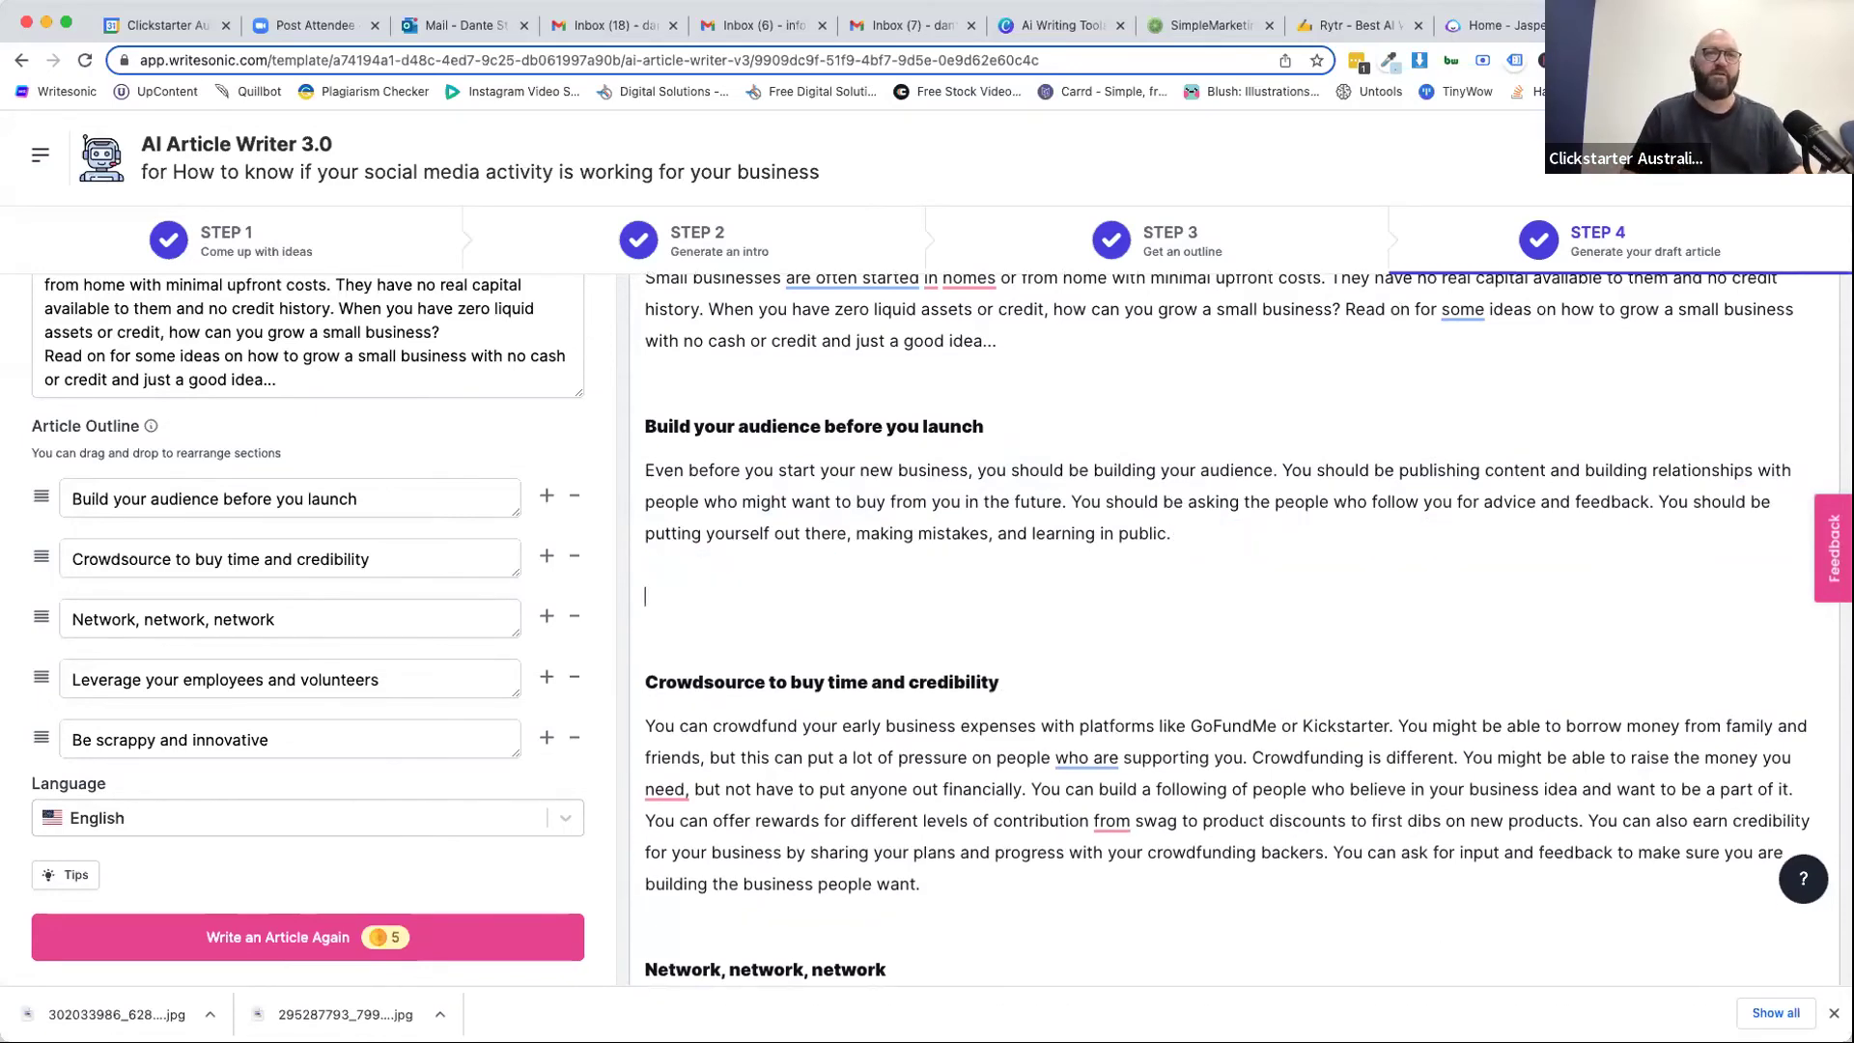
Begin the new paragraph under "Build your audience before you launch" with "For example, when I sat down on January 1 2022".
{"action": "type", "text": "Fo example"}
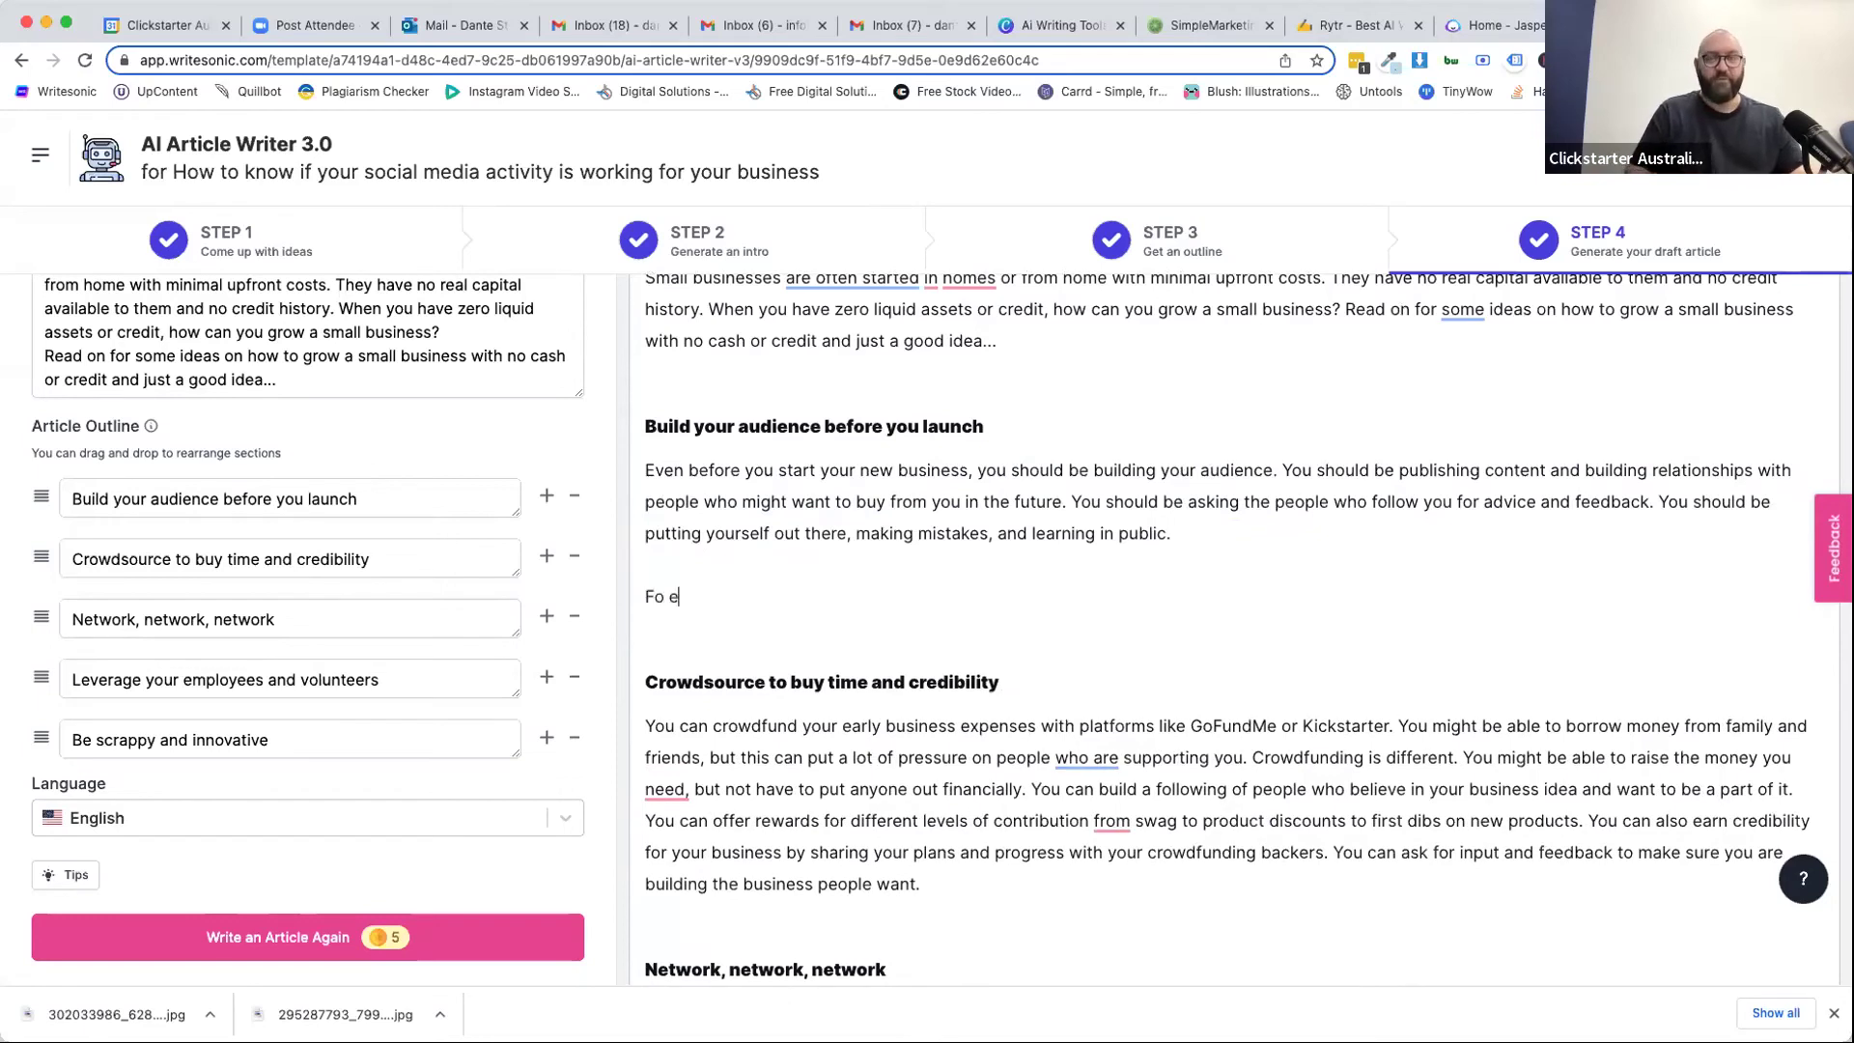
{"action": "key", "text": "BackSpace"}
{"action": "key", "text": "BackSpace"}
{"action": "key", "text": "BackSpace"}
{"action": "key", "text": "BackSpace"}
{"action": "key", "text": "BackSpace"}
{"action": "key", "text": "BackSpace"}
{"action": "key", "text": "BackSpace"}
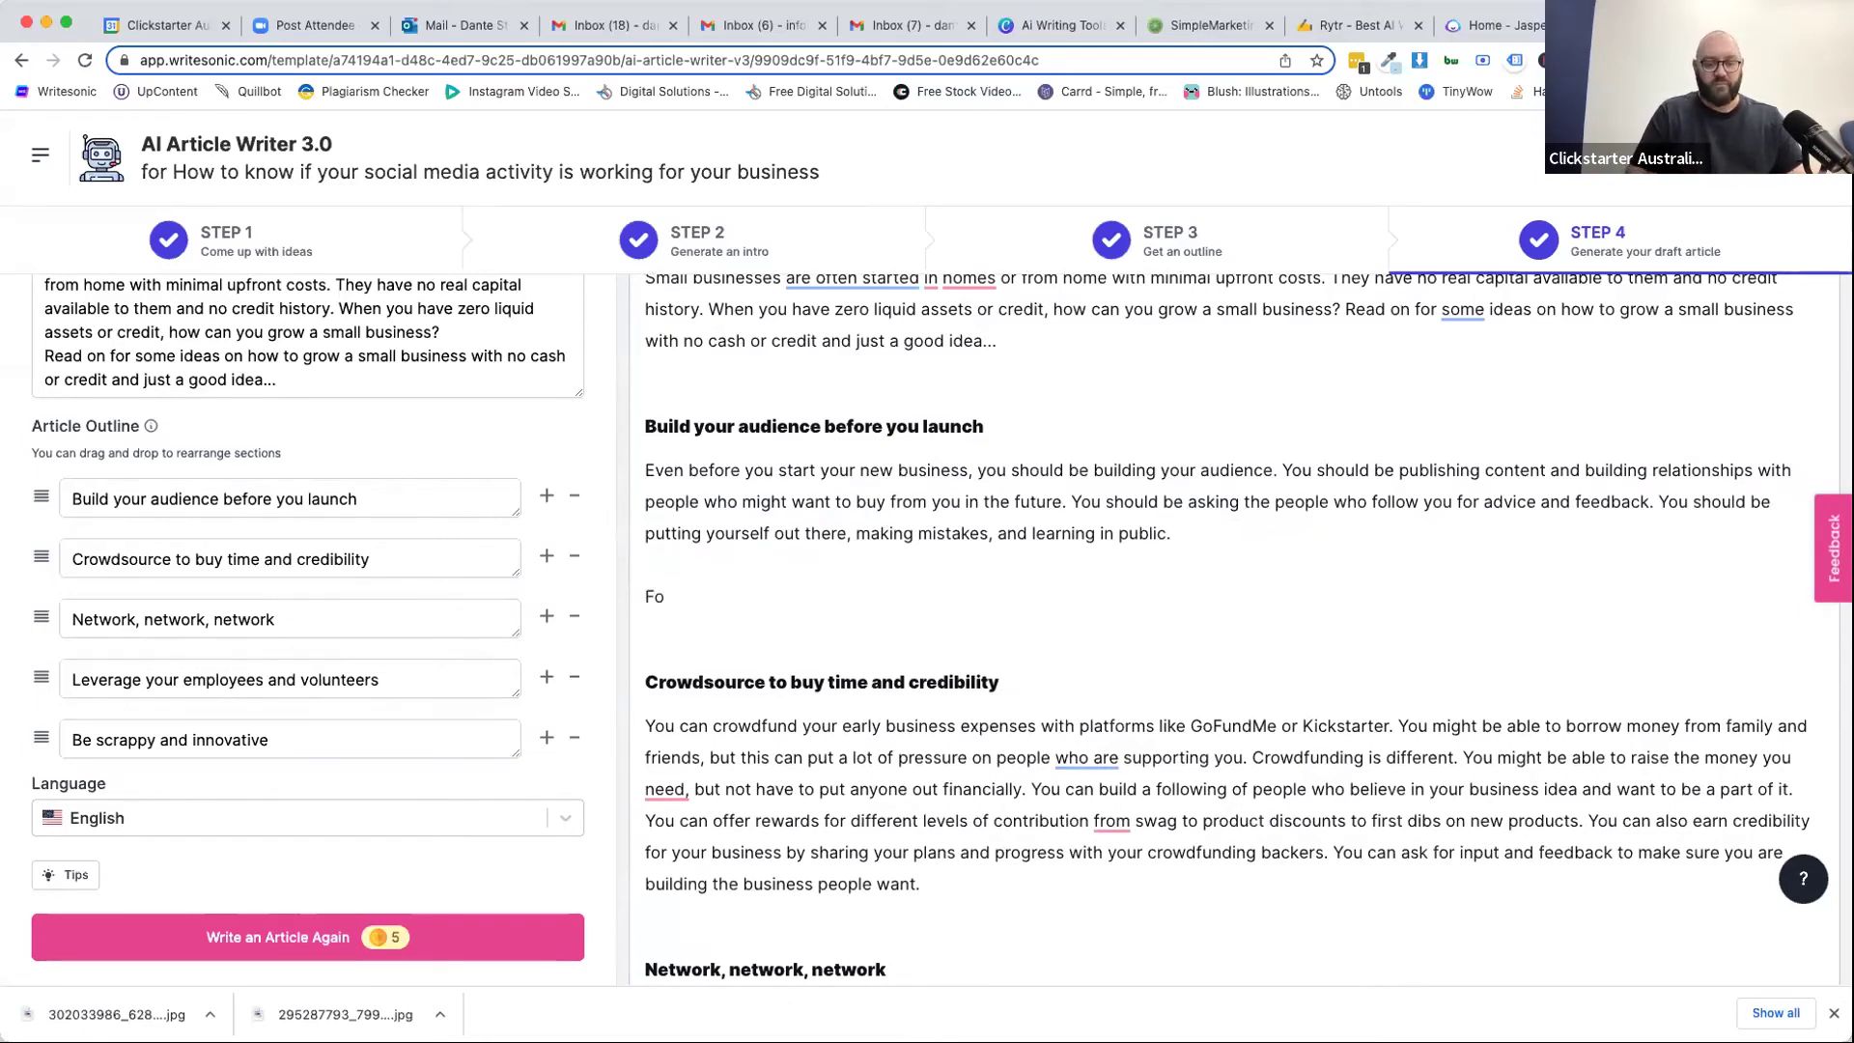
{"action": "type", "text": "r example, when I"}
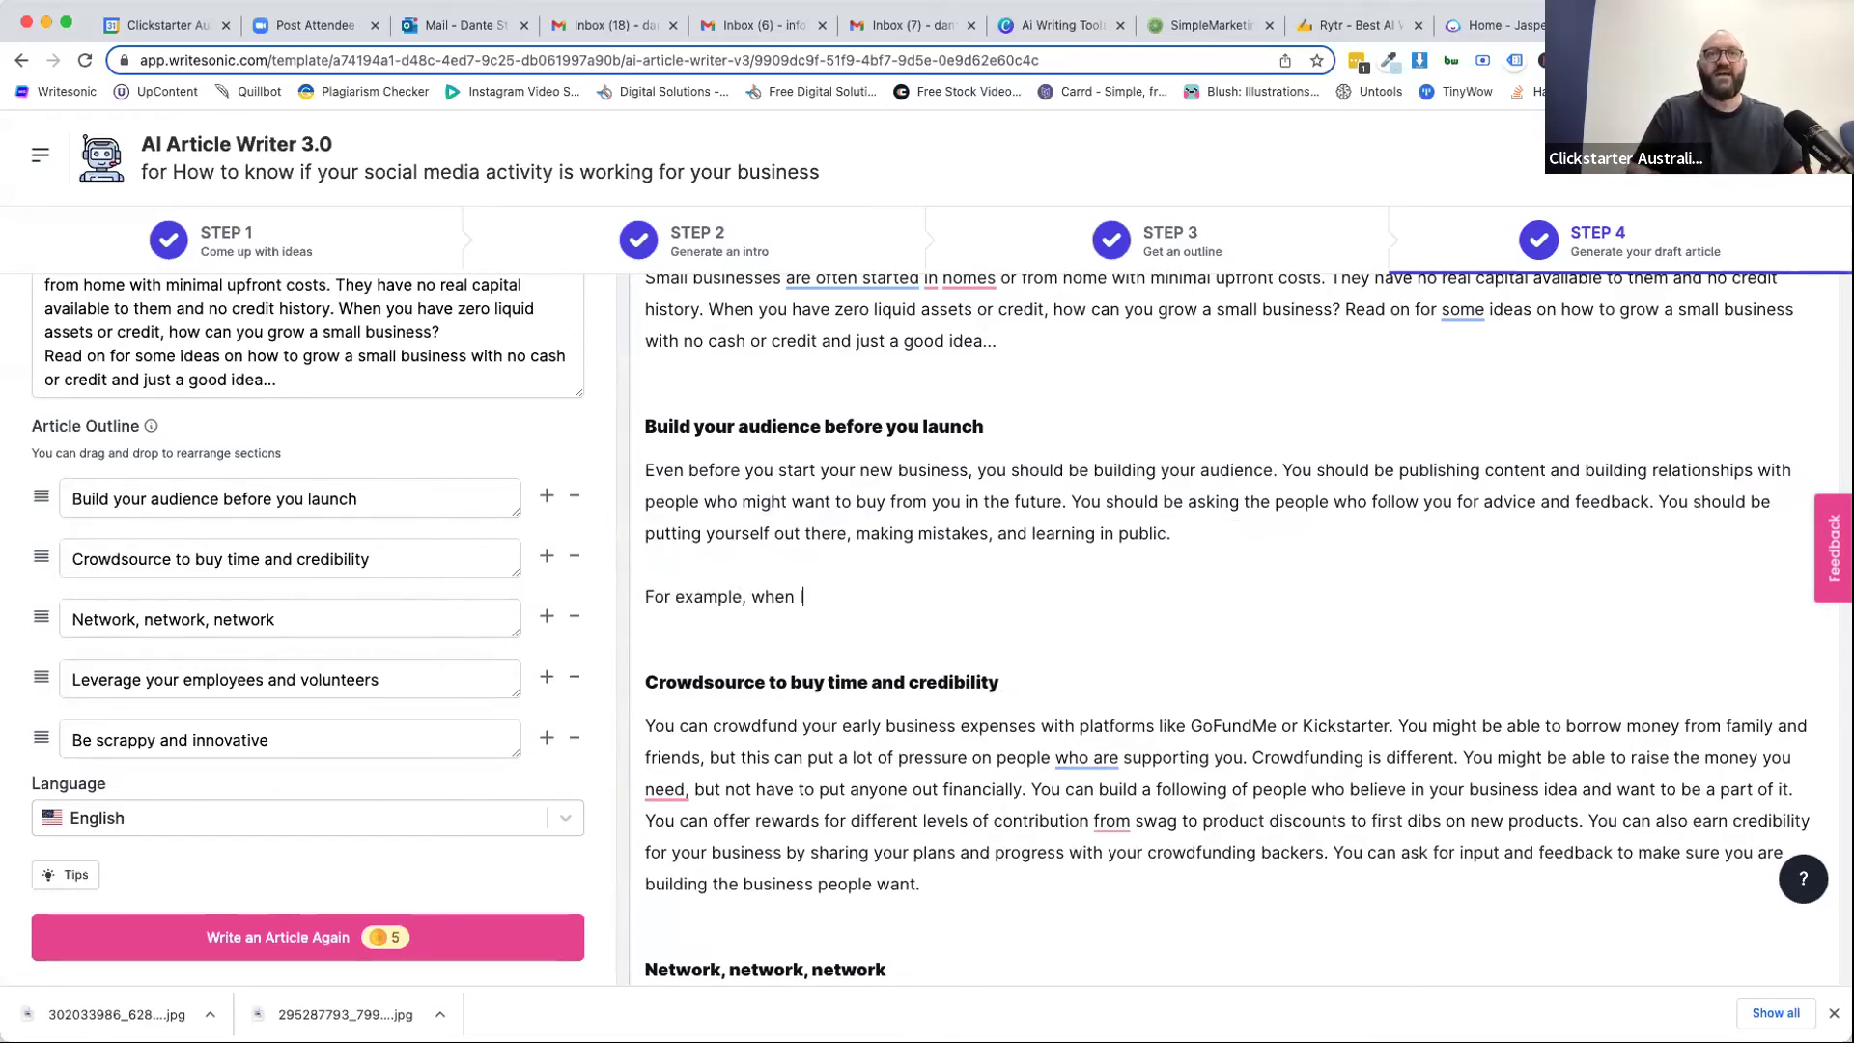
{"action": "type", "text": " sat down on "}
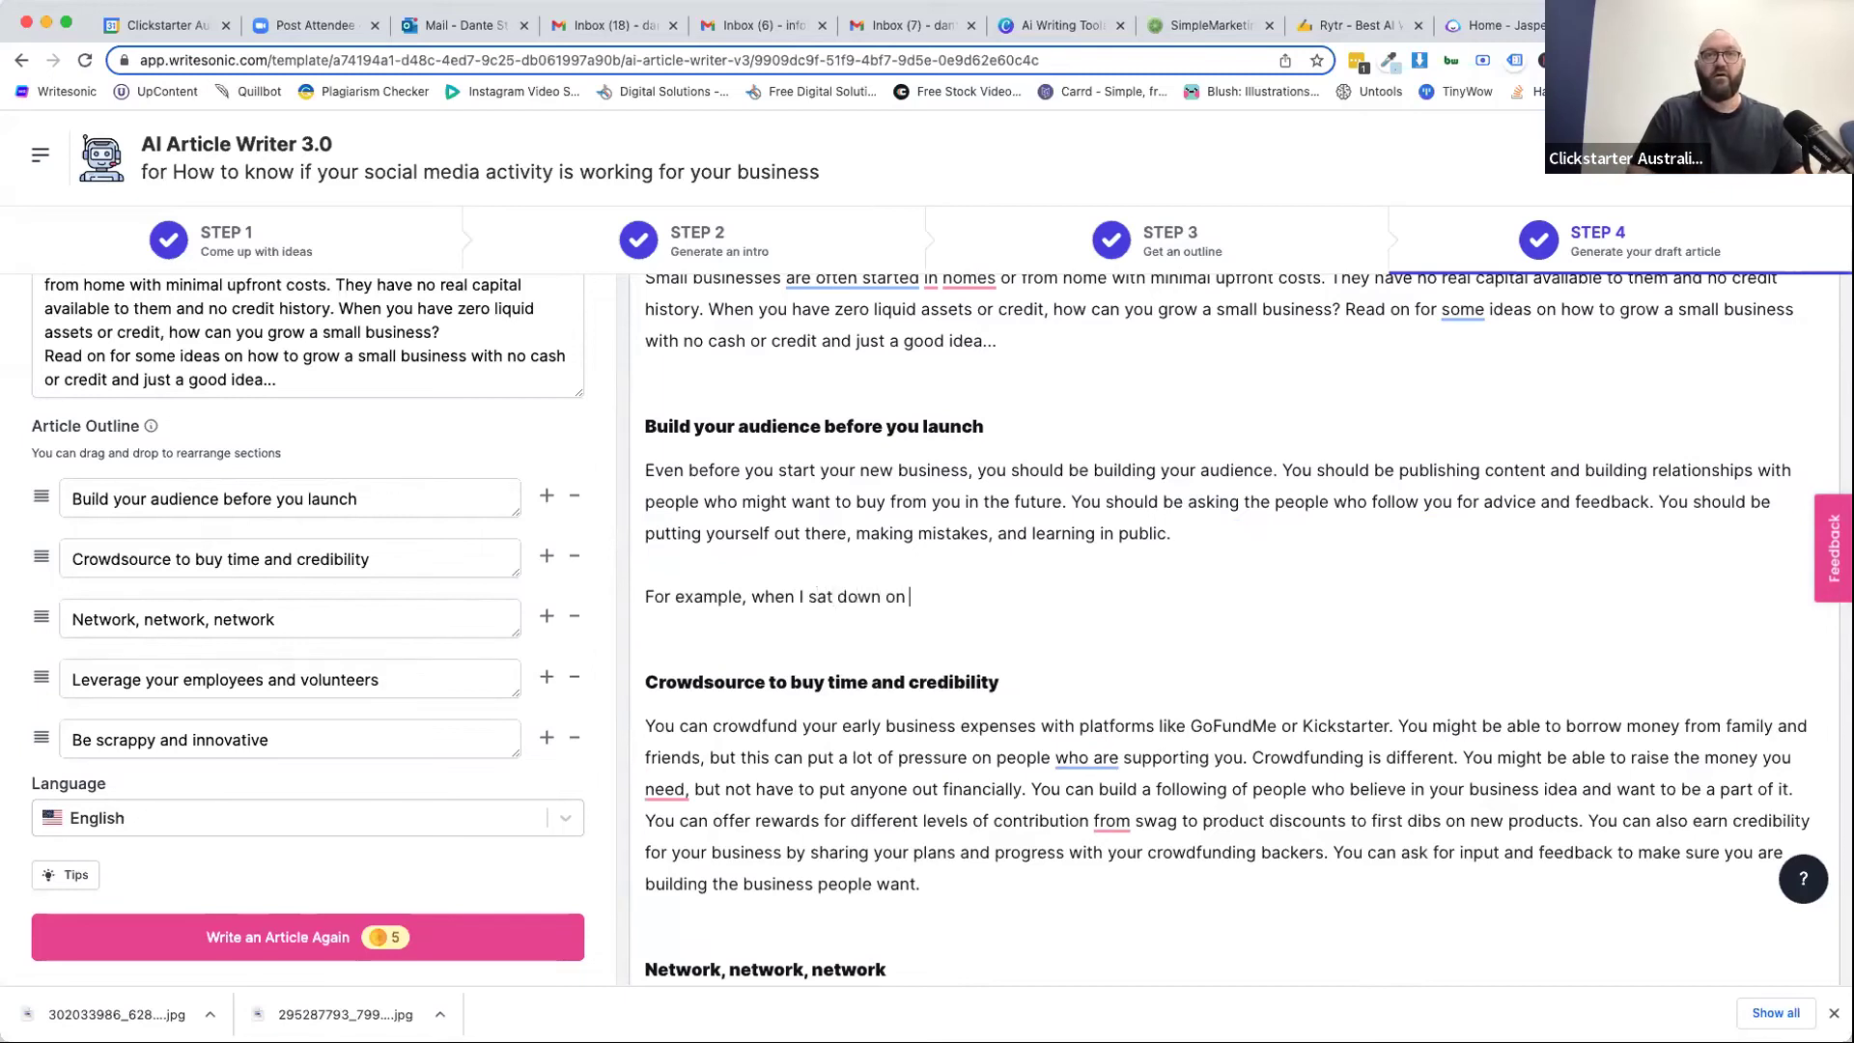
{"action": "type", "text": "KJanuary 1 202"}
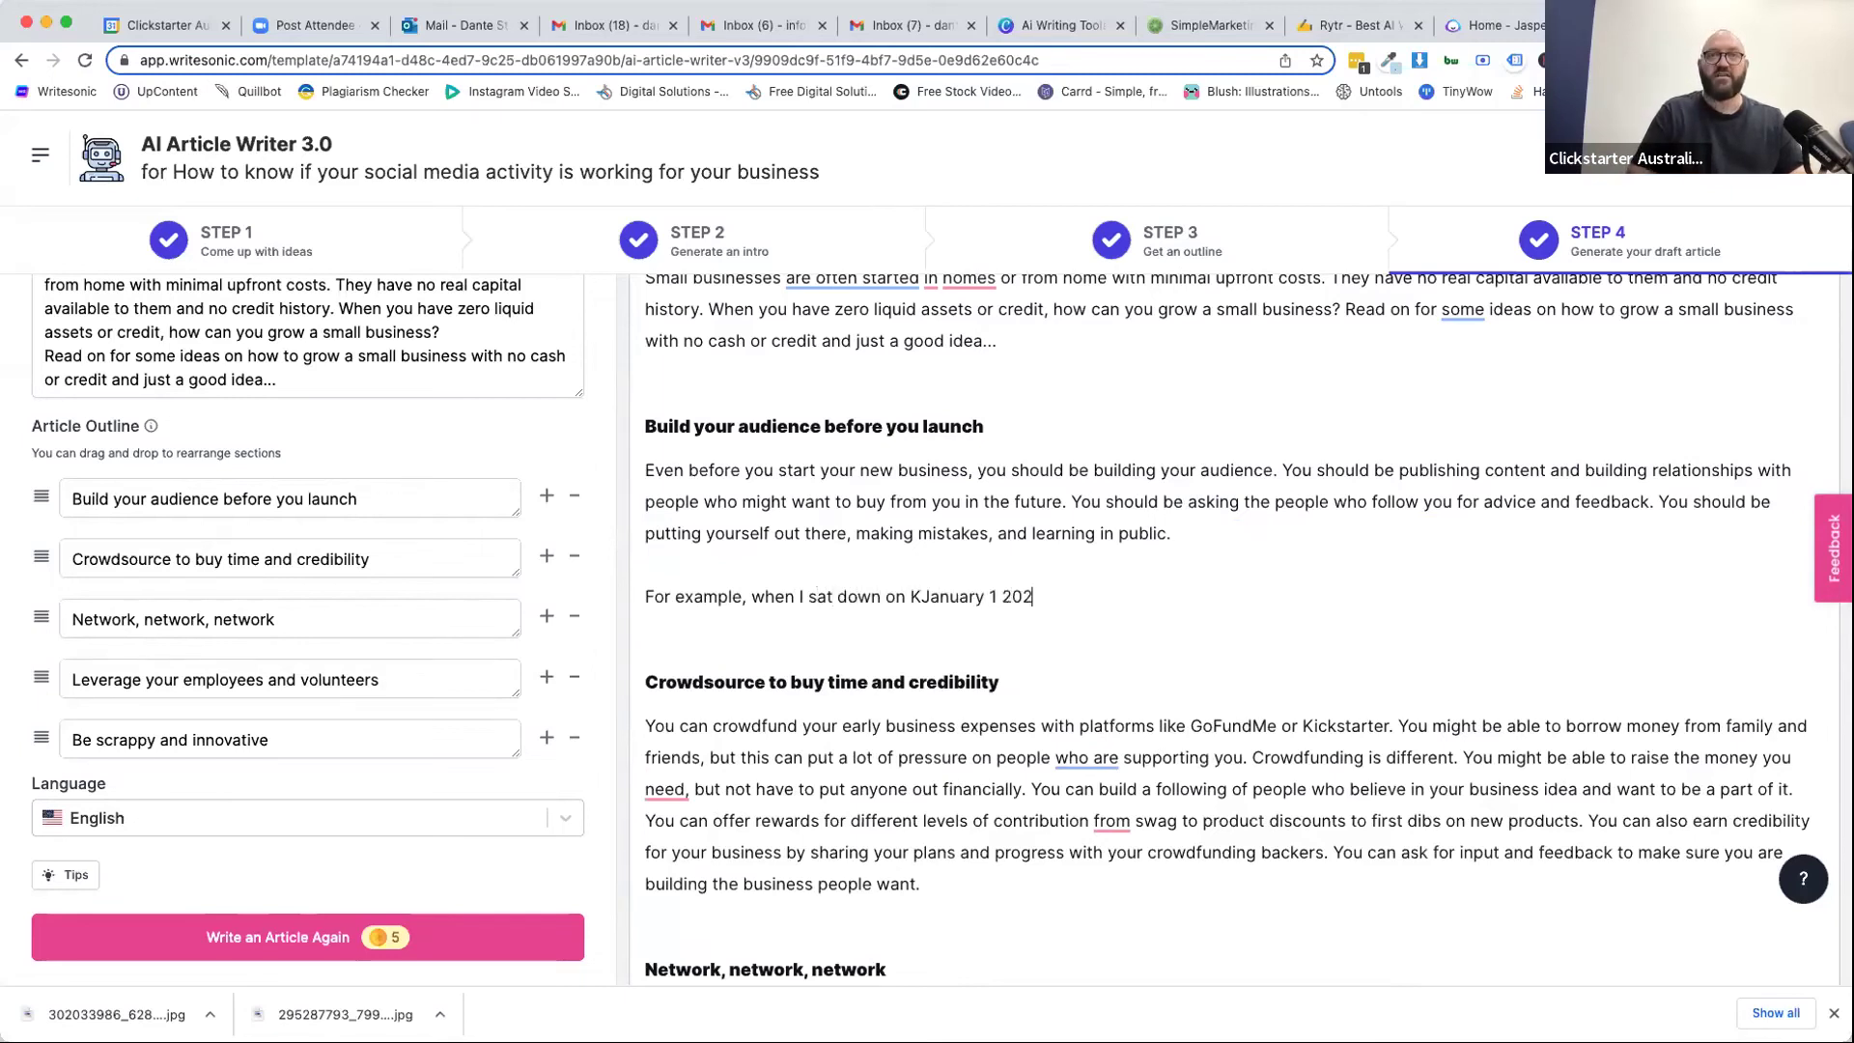
{"action": "type", "text": "2"}
{"action": "left_click", "coordinate": [947, 597]}
{"action": "left_click", "coordinate": [956, 633]}
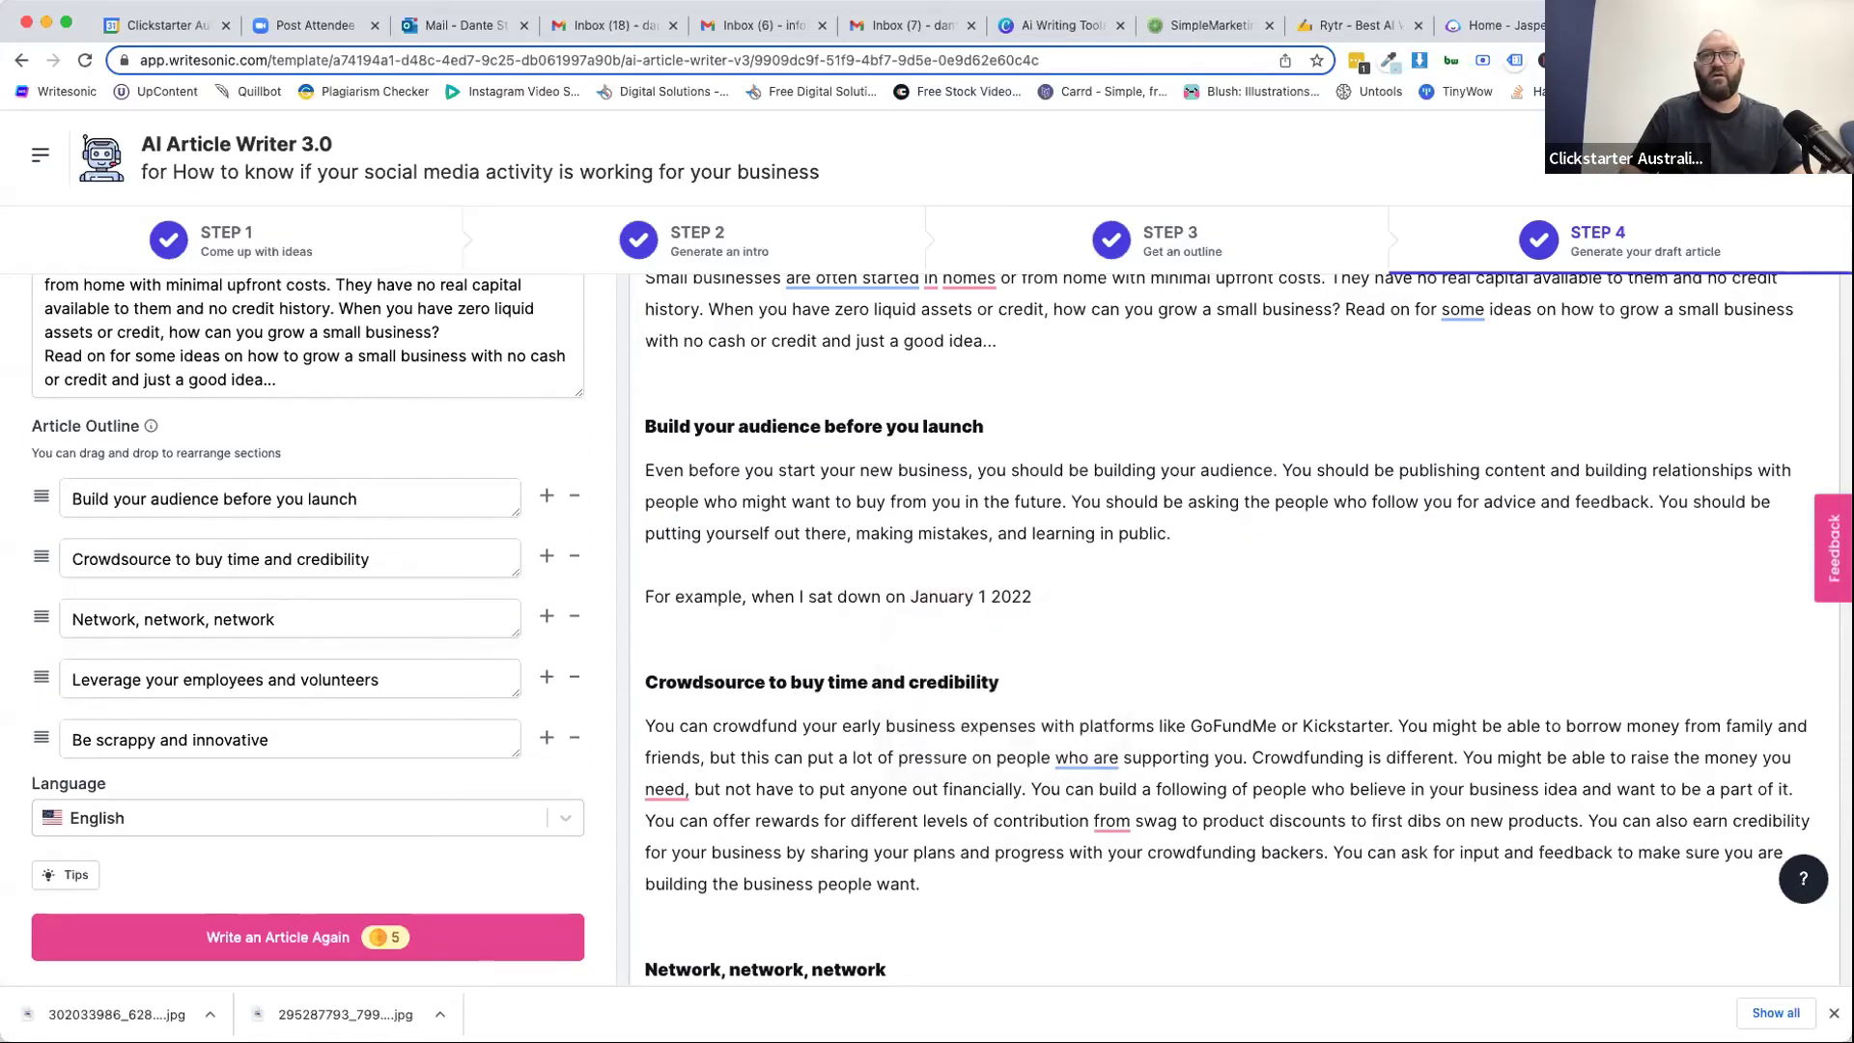
Continue the January 1 2022 sentence with "and decided that I wanted to stop paying so much ads" and highlight the whole paragraph.
{"action": "left_click", "coordinate": [1050, 599]}
{"action": "type", "text": "and decided"}
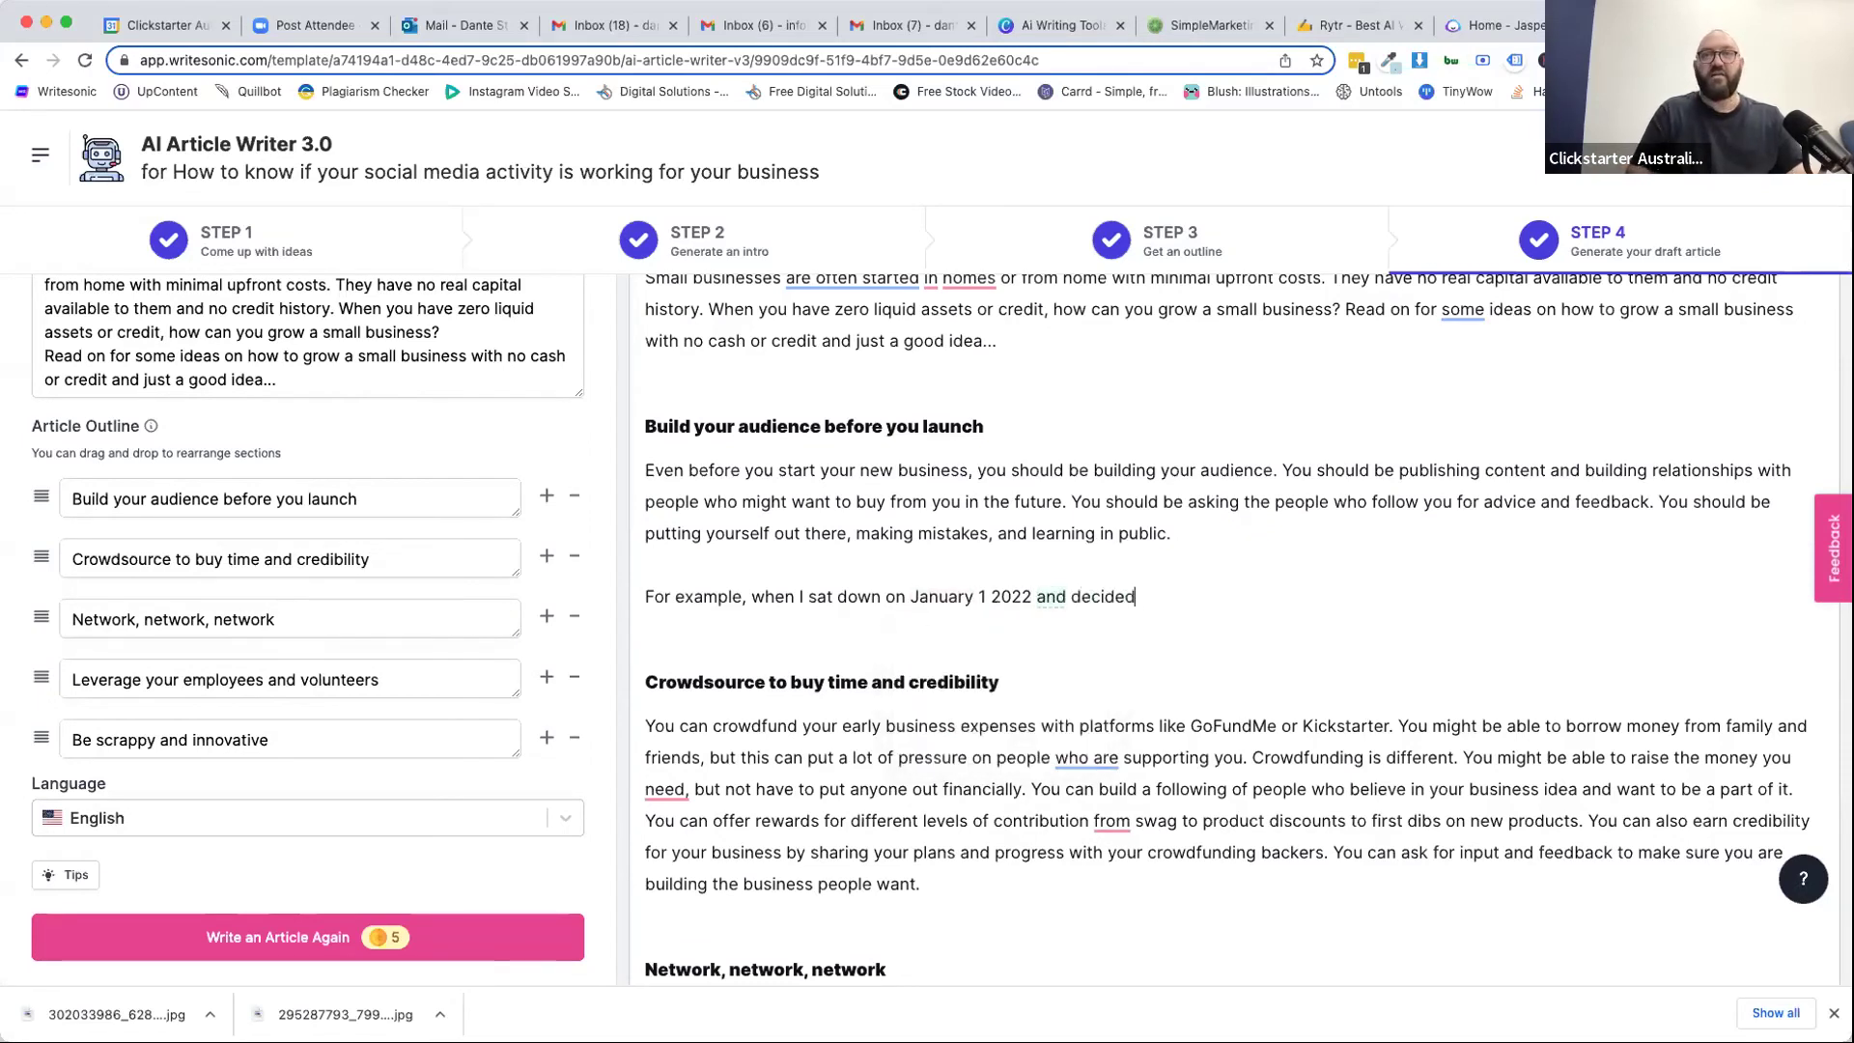
{"action": "type", "text": " that I want e"}
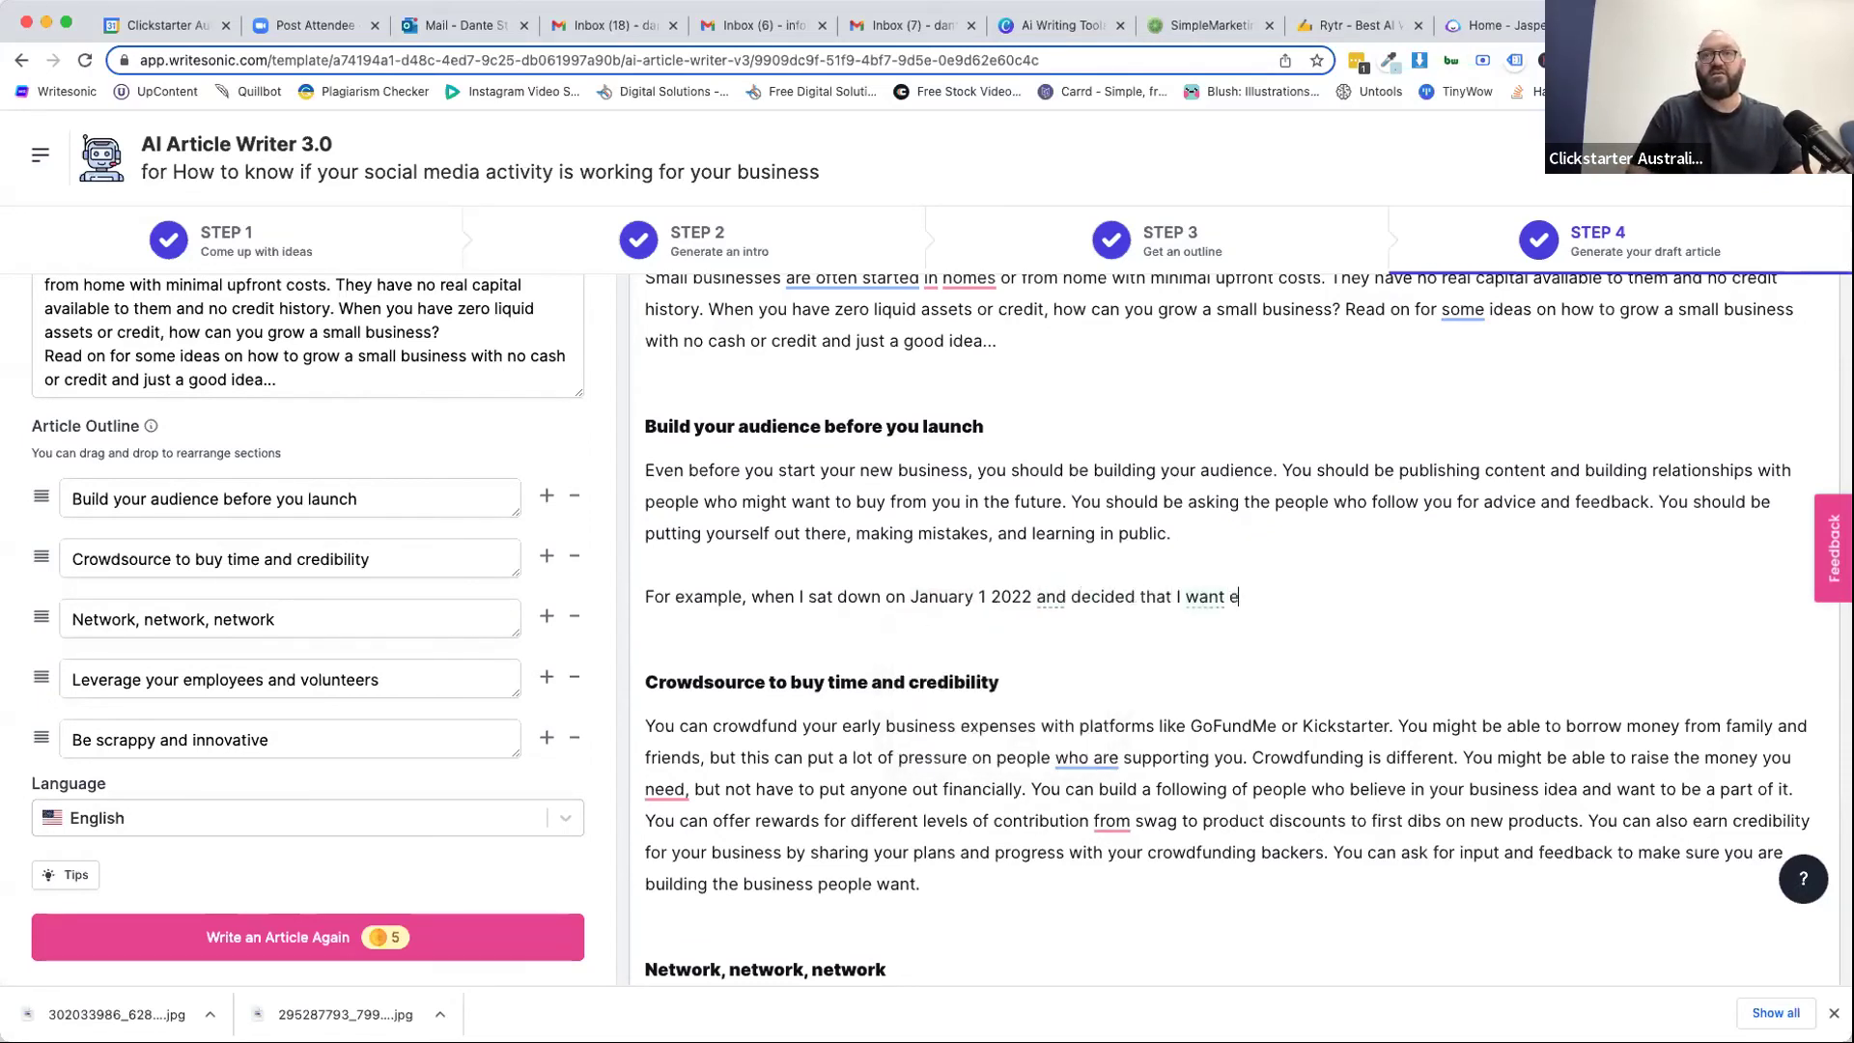
{"action": "type", "text": "d to stop paying "}
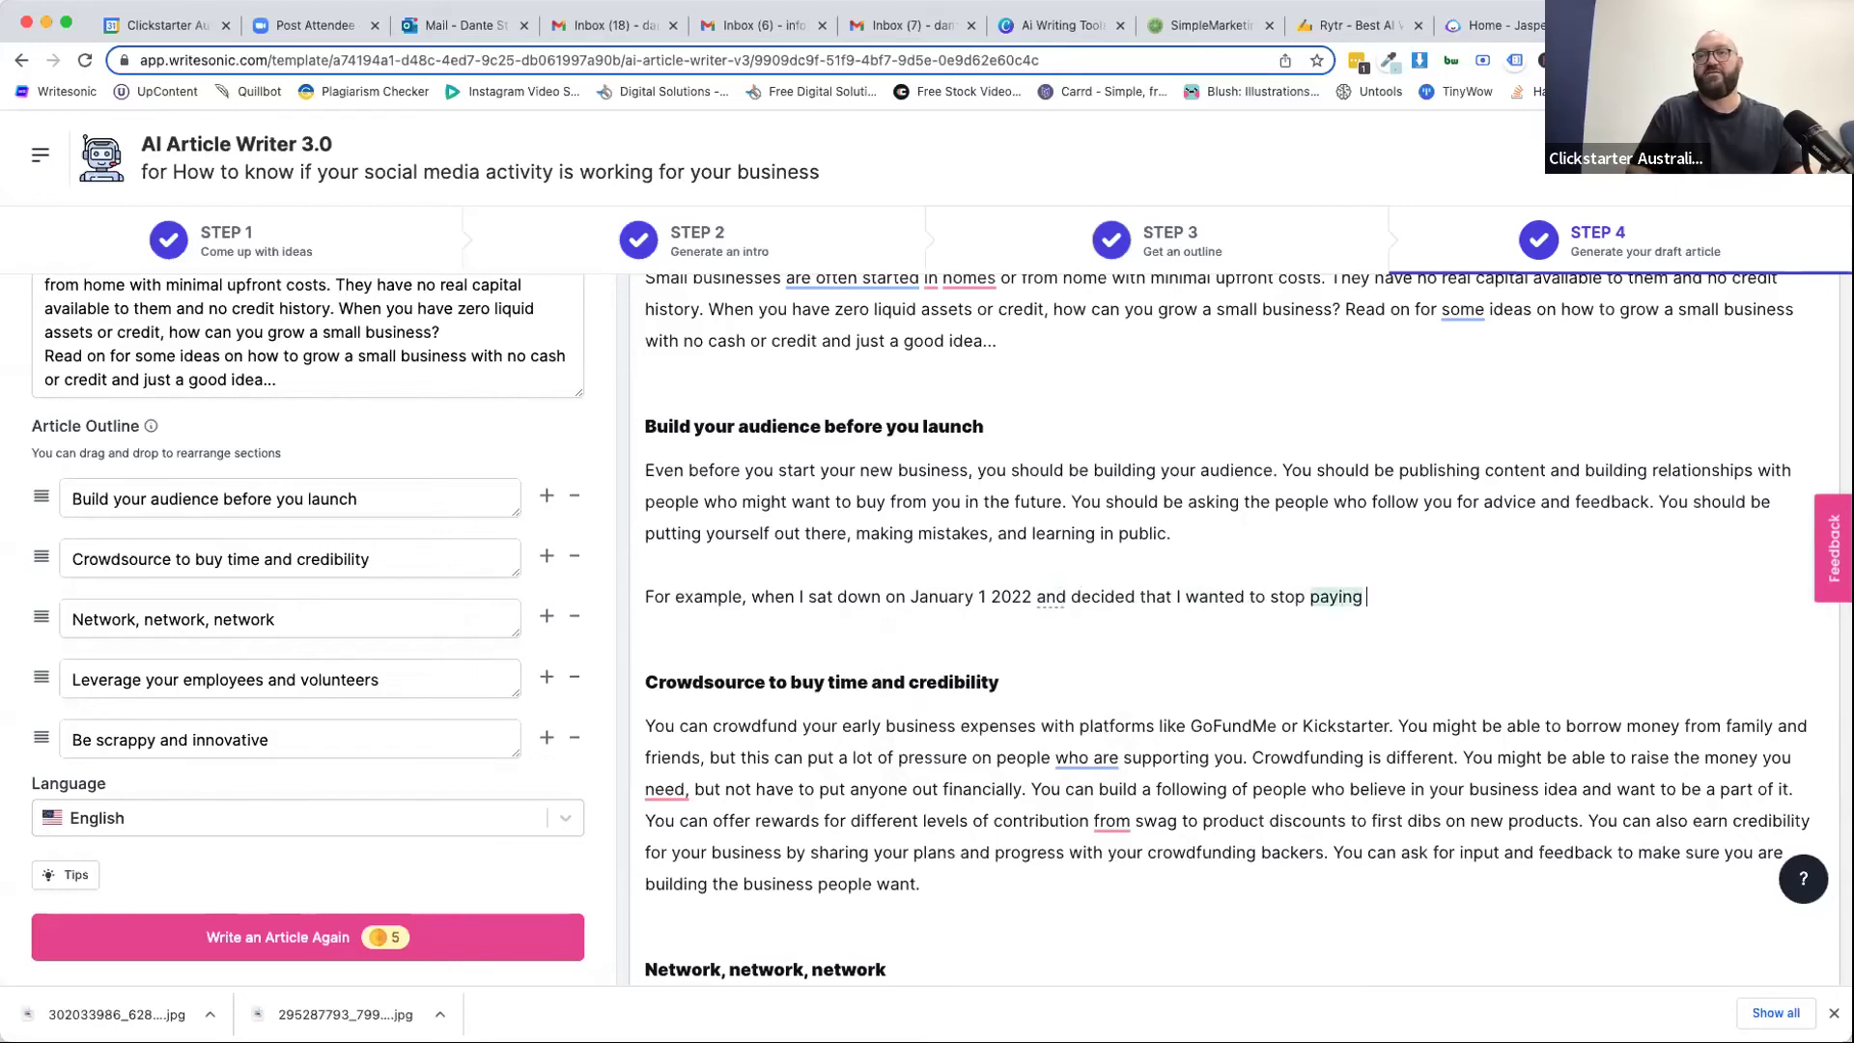
{"action": "type", "text": "so much ads"}
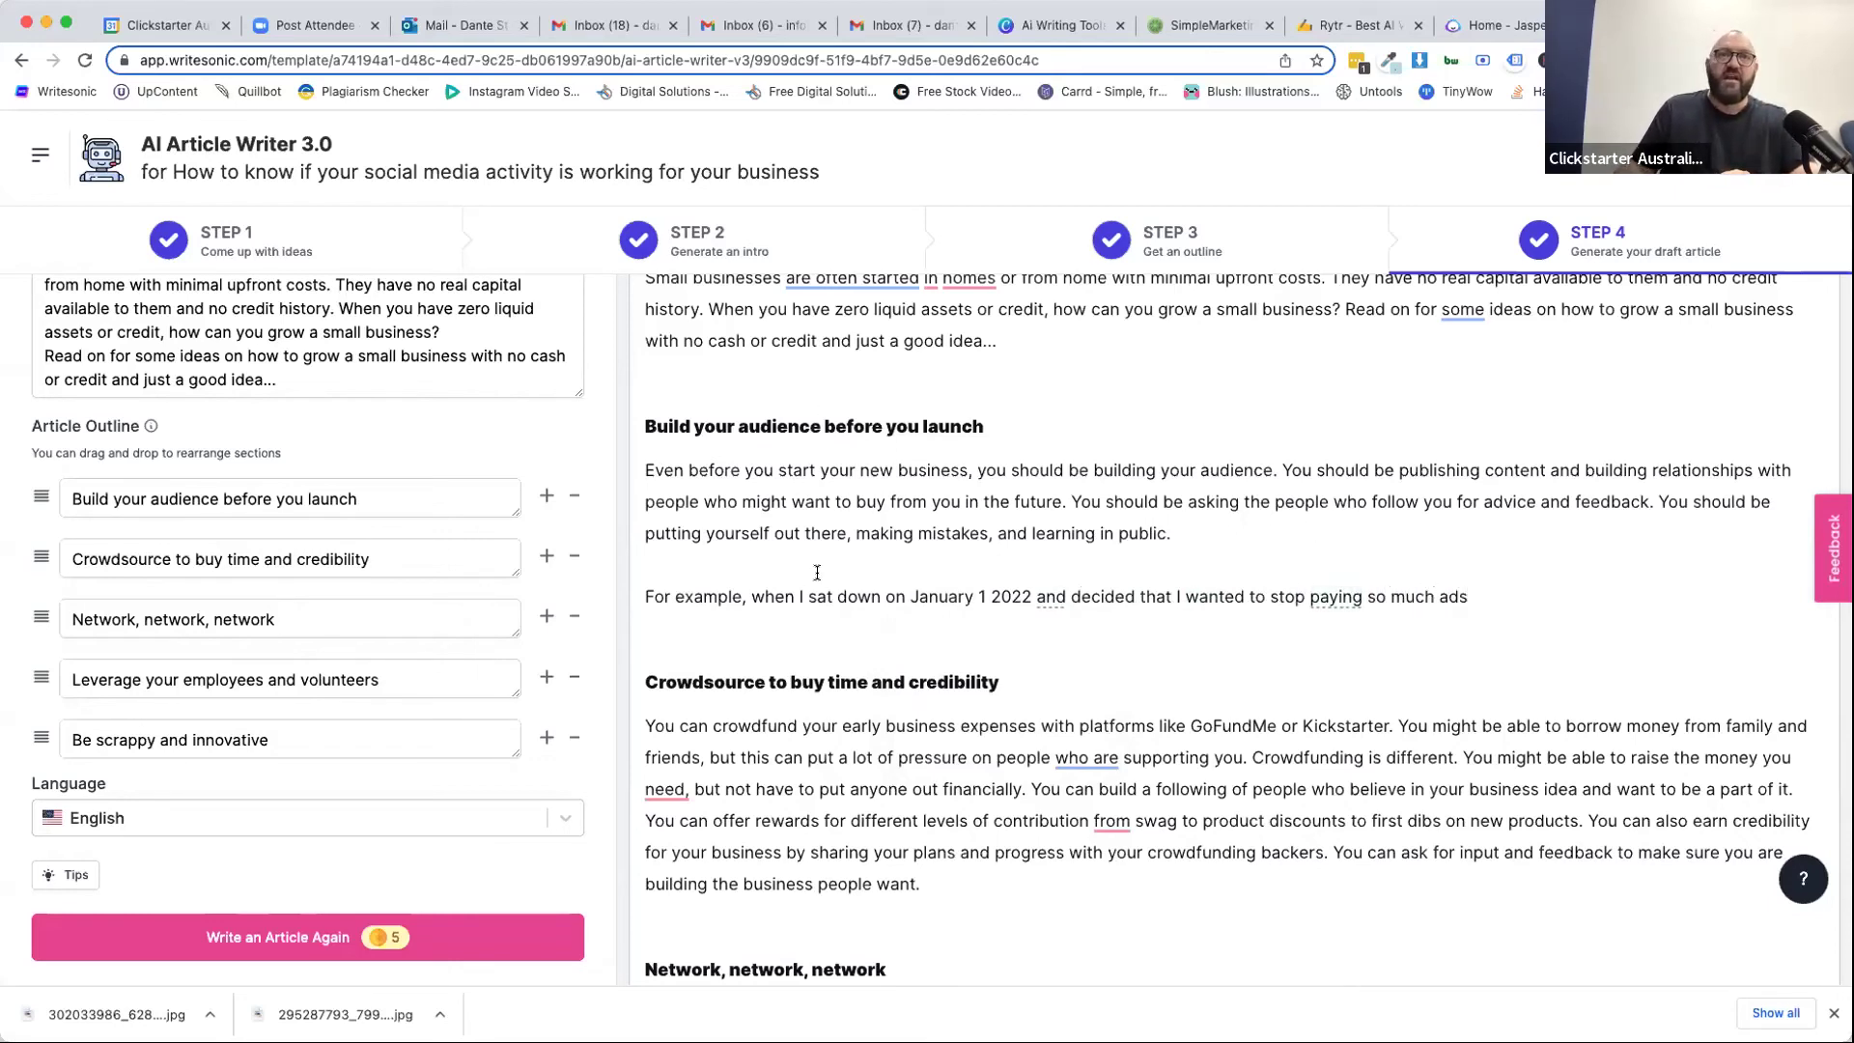
{"action": "triple_click", "coordinate": [695, 591]}
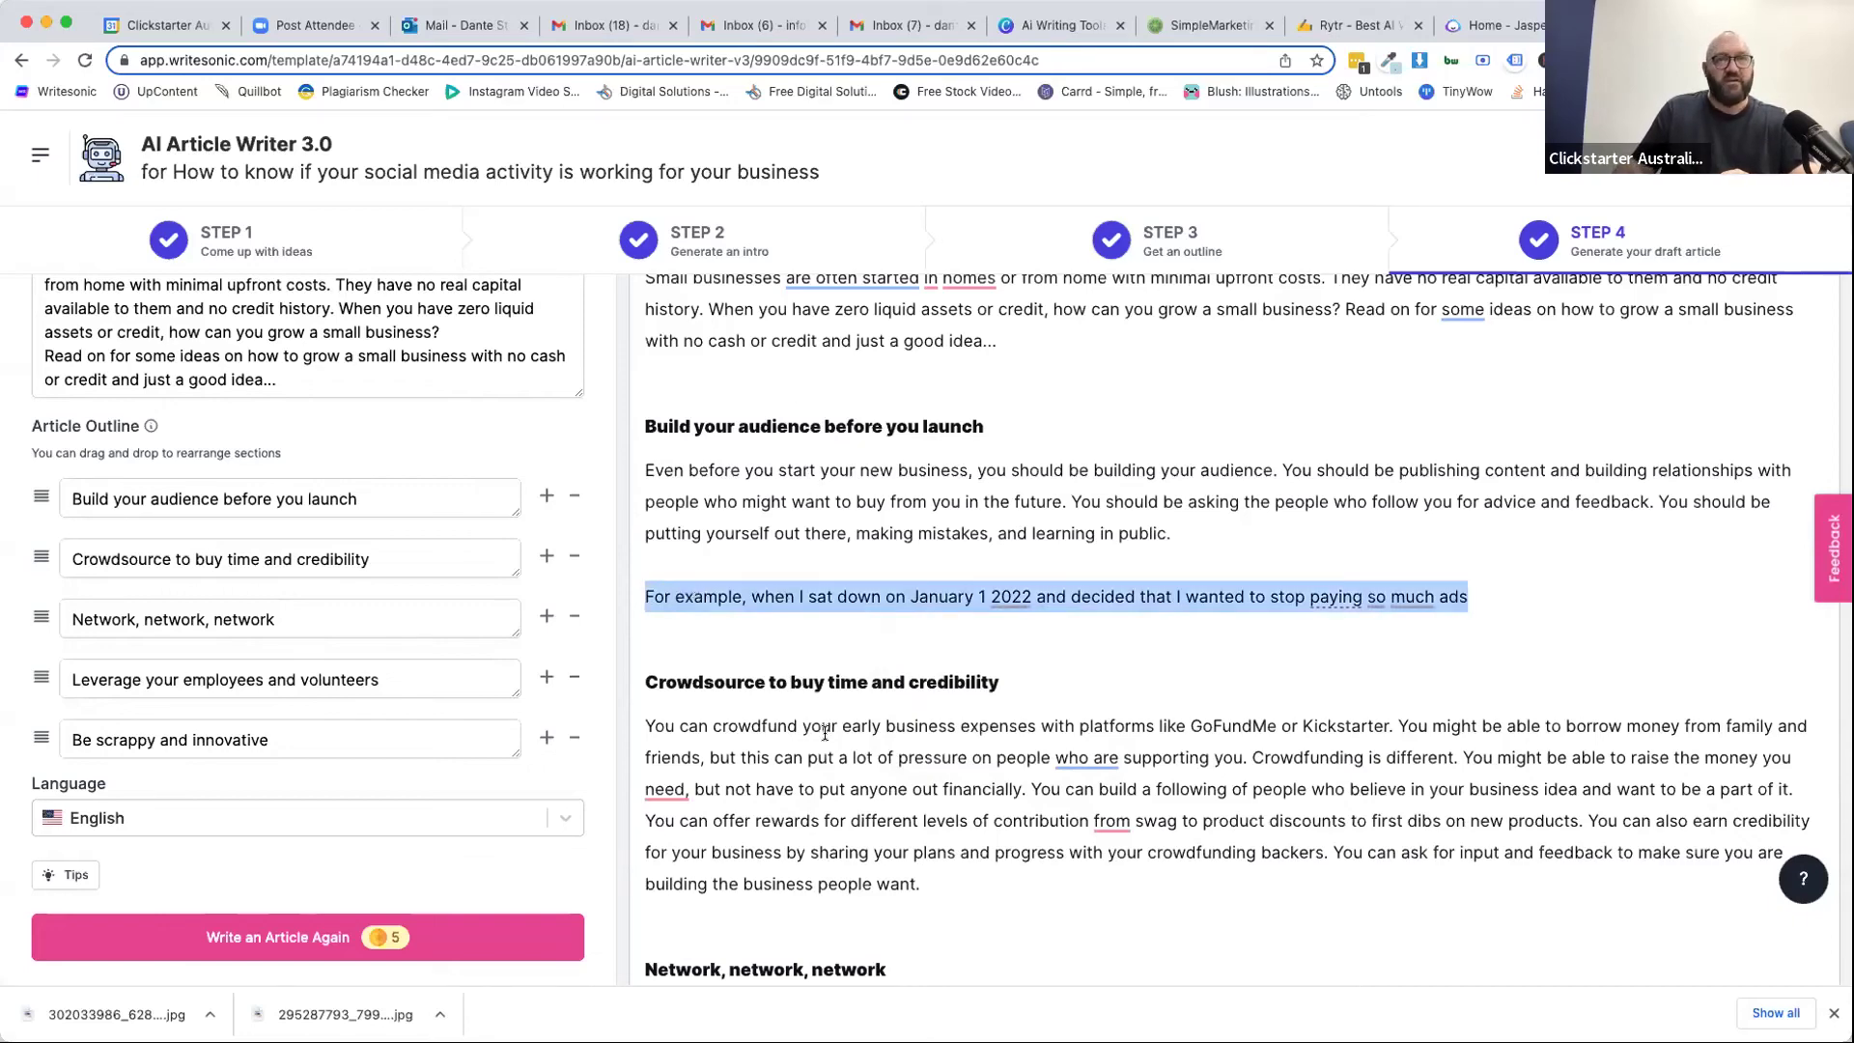
Add a paragraph at the end of "Crowdsource to buy time and credibility" reading "I worked with a client who used Kickstarter to get going.".
{"action": "scroll", "coordinate": [825, 734], "scroll_direction": "down", "scroll_amount": 2}
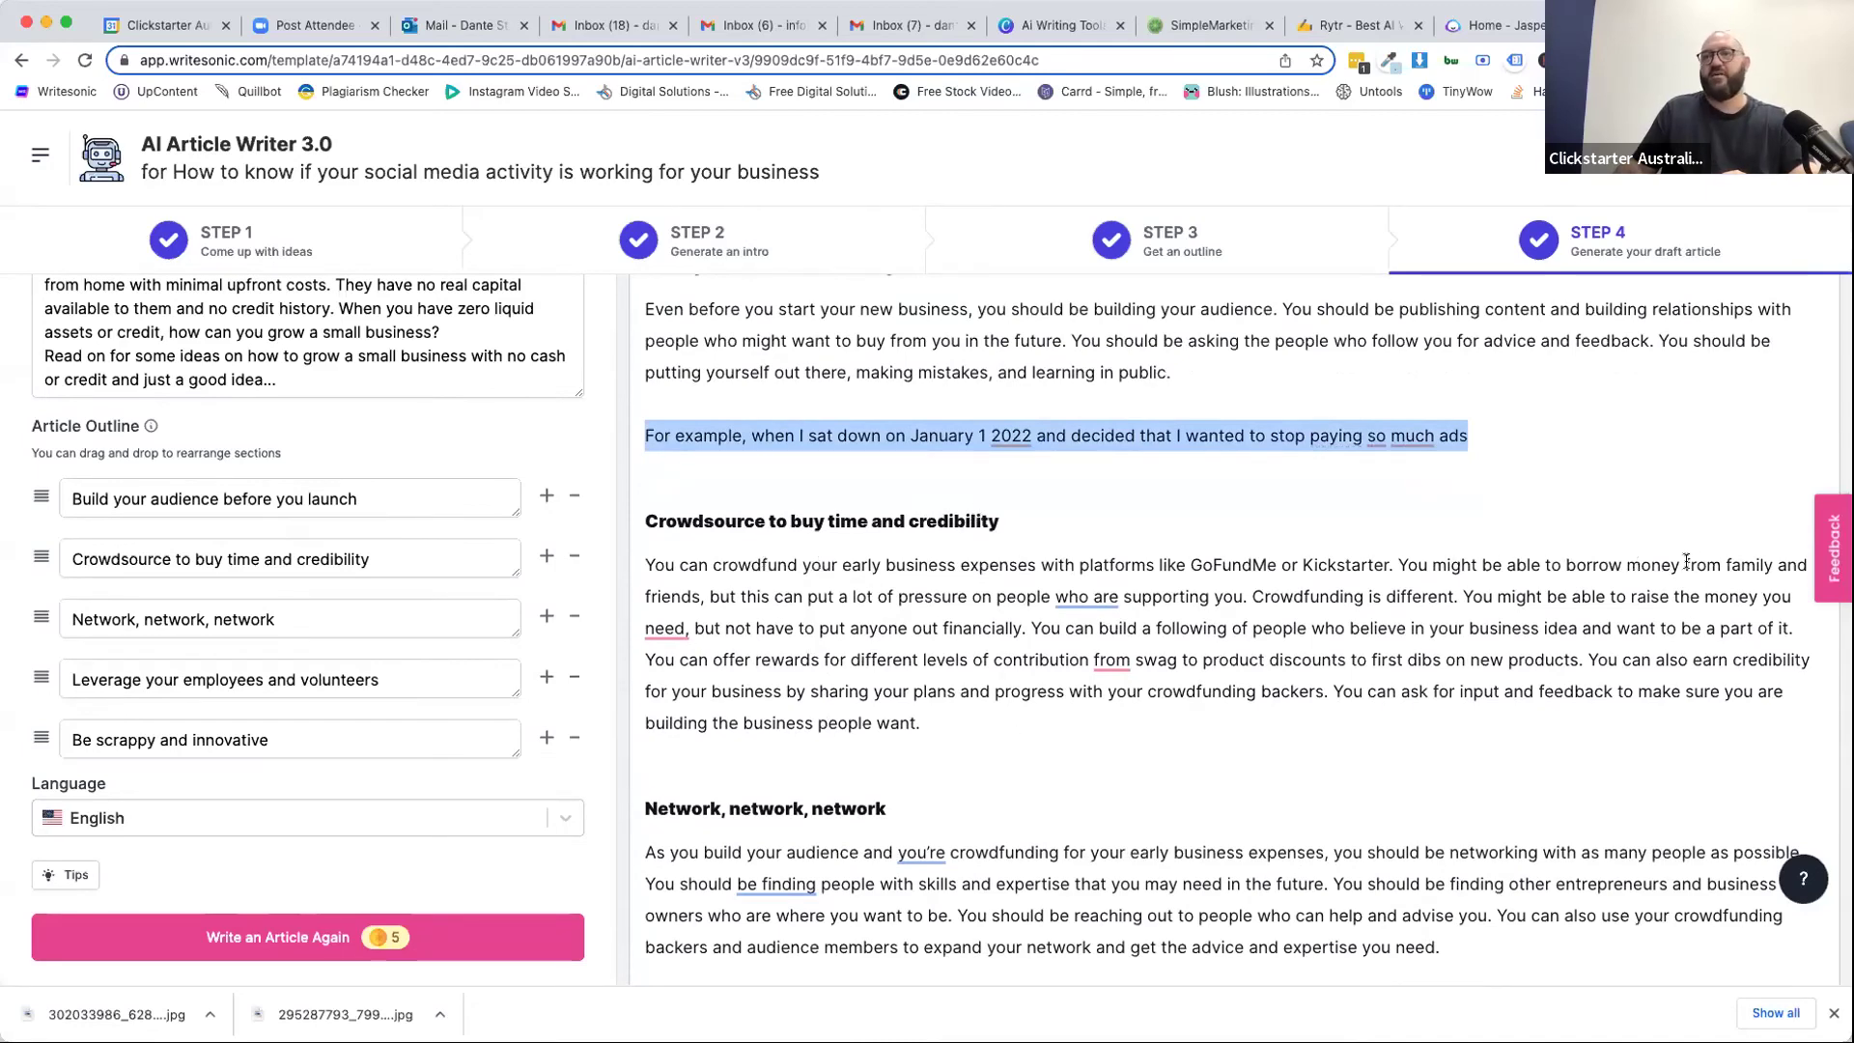
{"action": "left_click", "coordinate": [929, 724]}
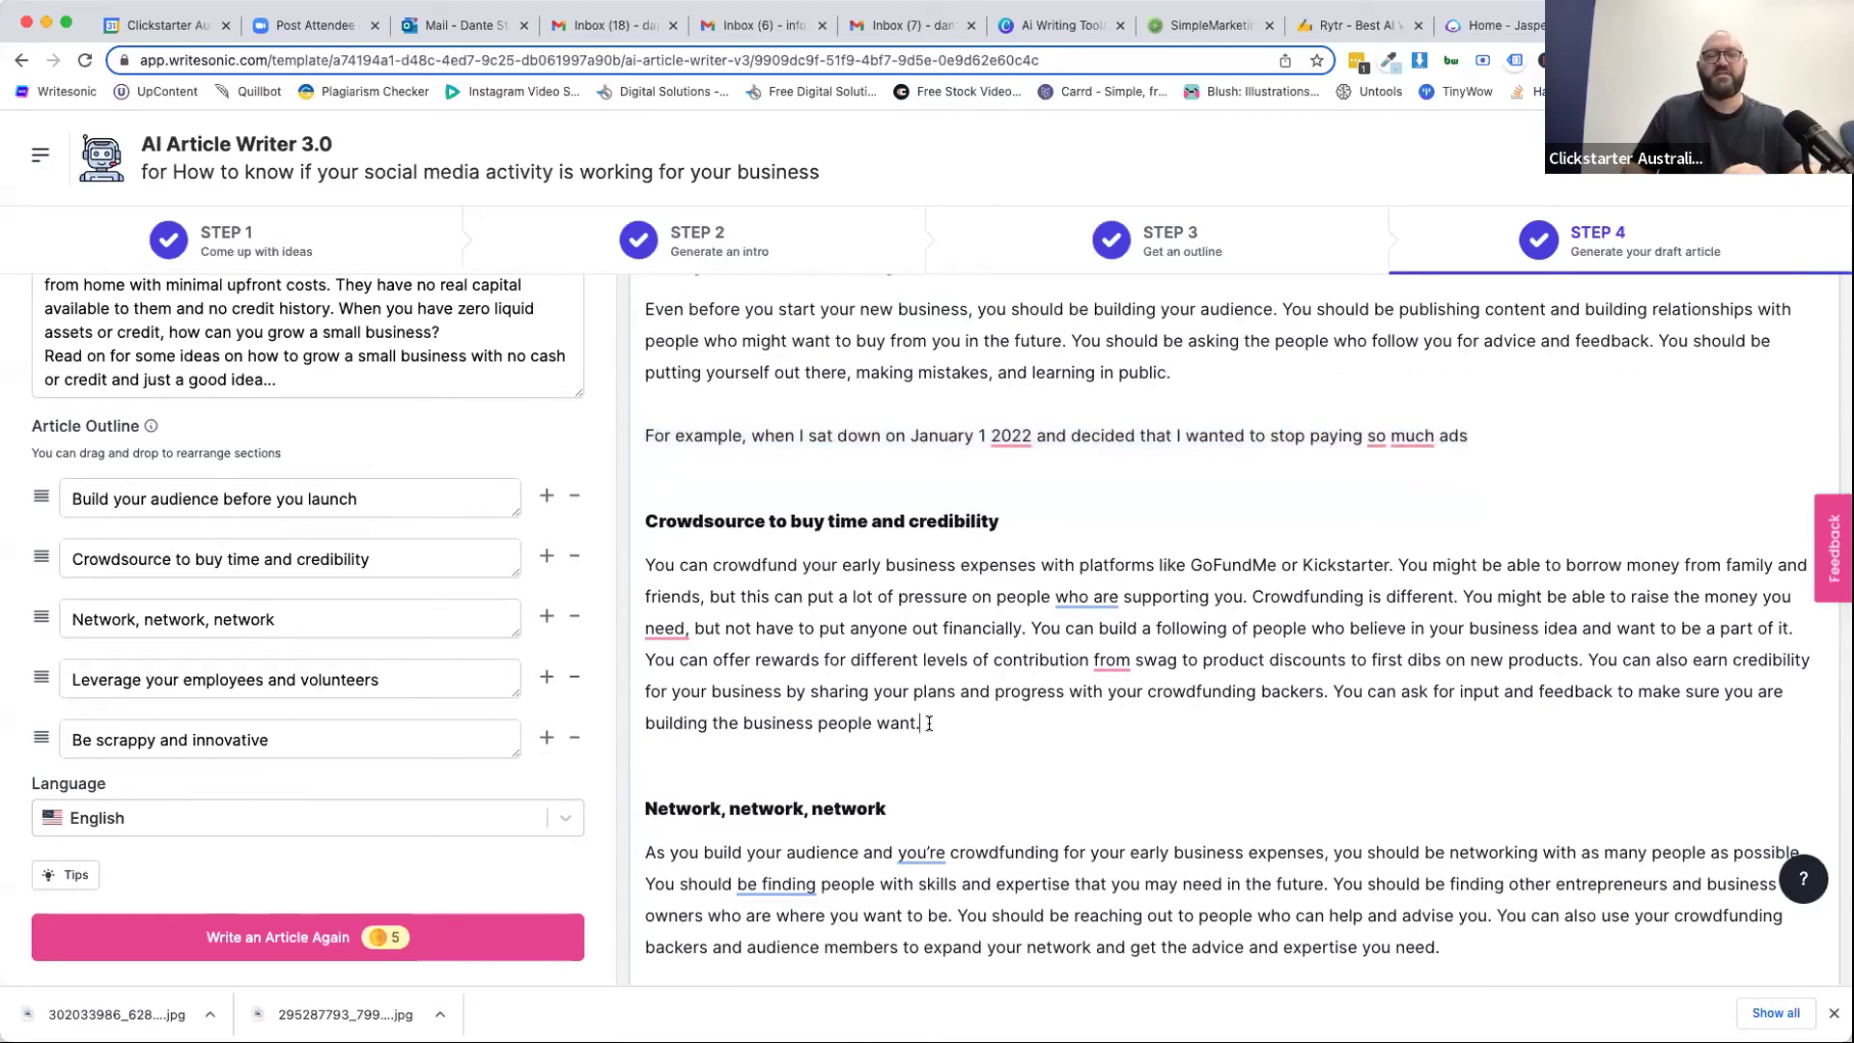
{"action": "key", "text": "Return"}
{"action": "key", "text": "Return"}
{"action": "type", "text": "I worked wi"}
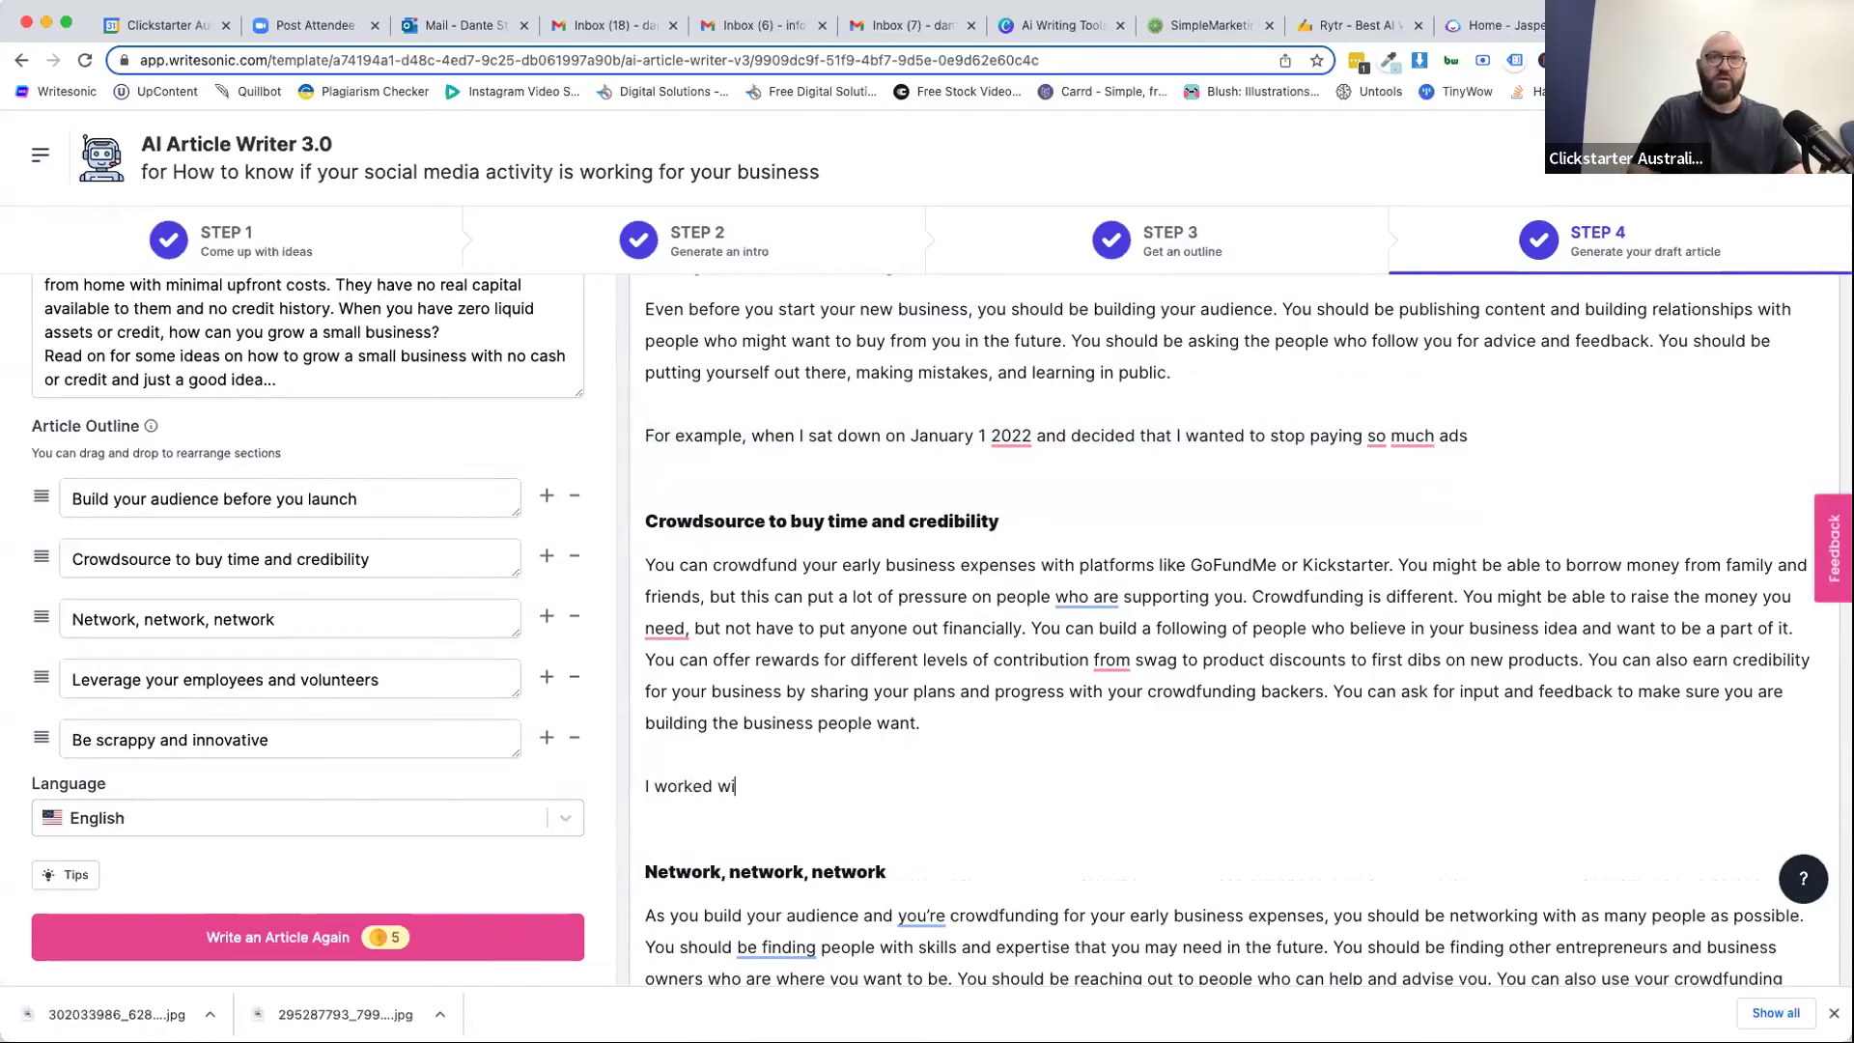
{"action": "type", "text": "th a client who"}
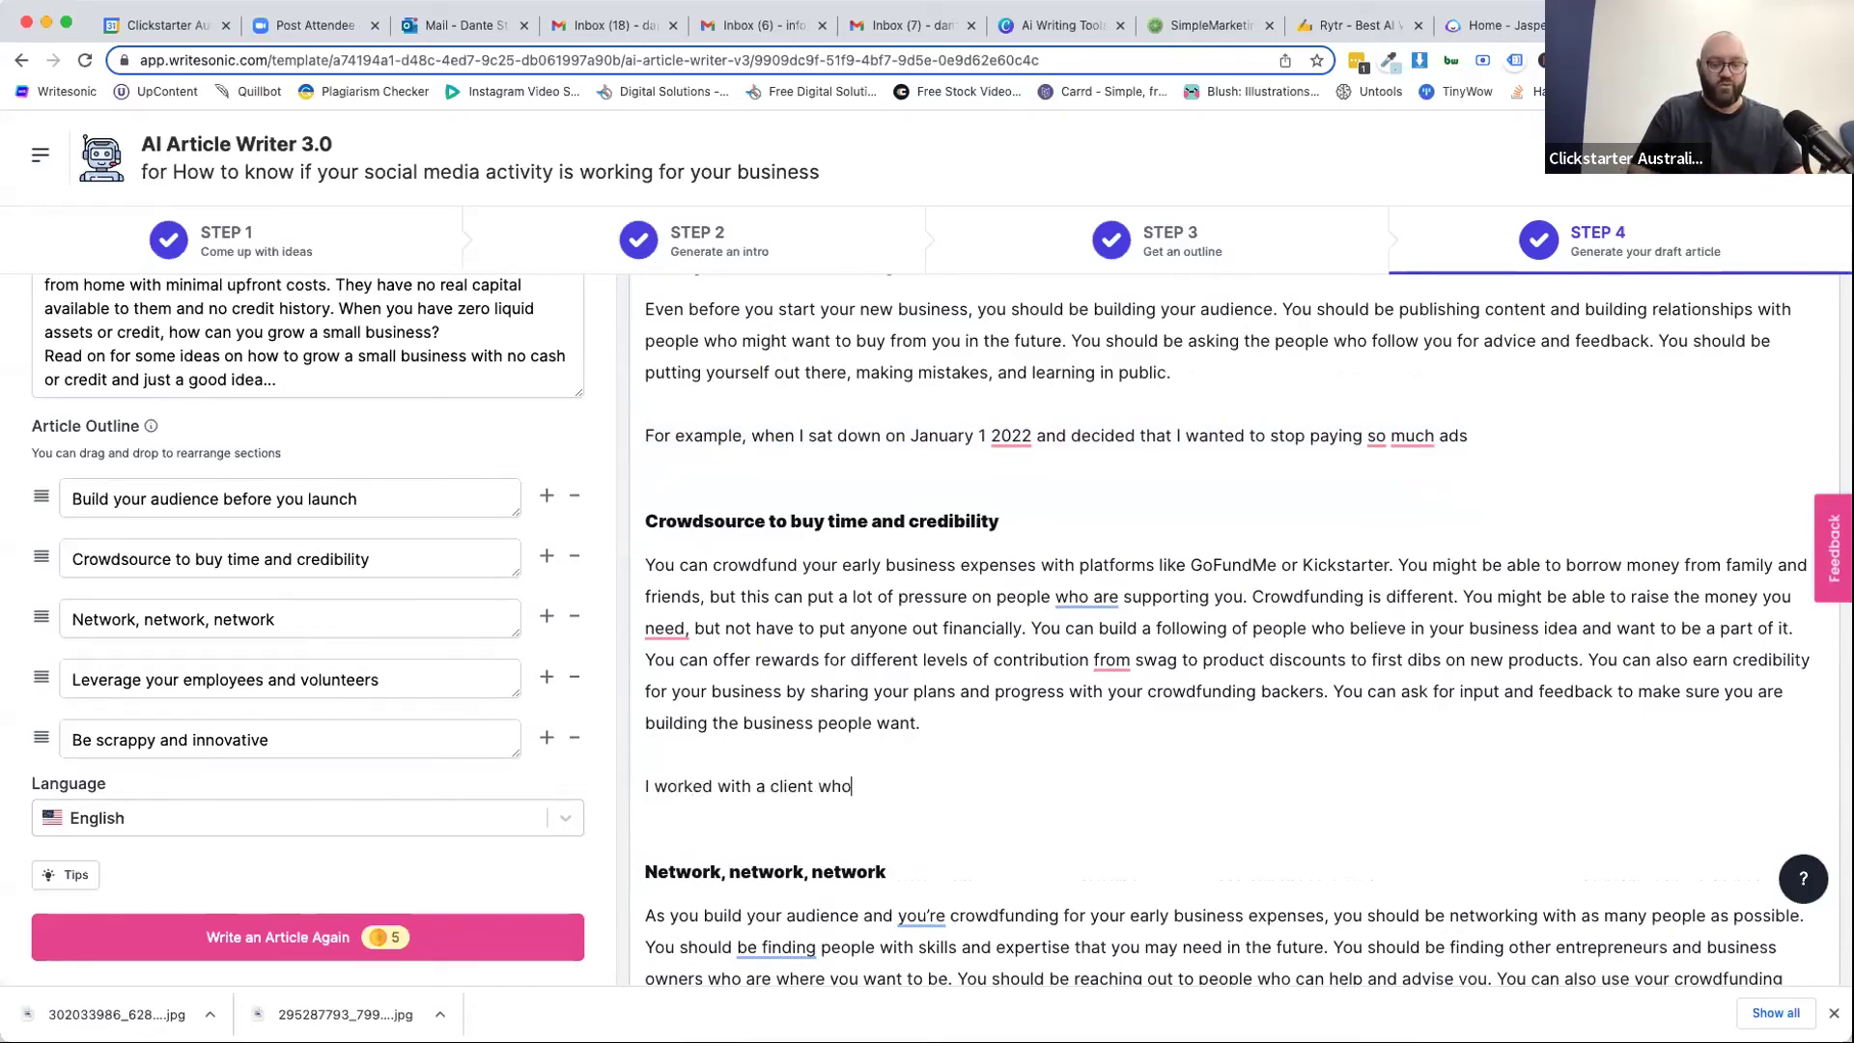
{"action": "type", "text": " used Kickstarter"}
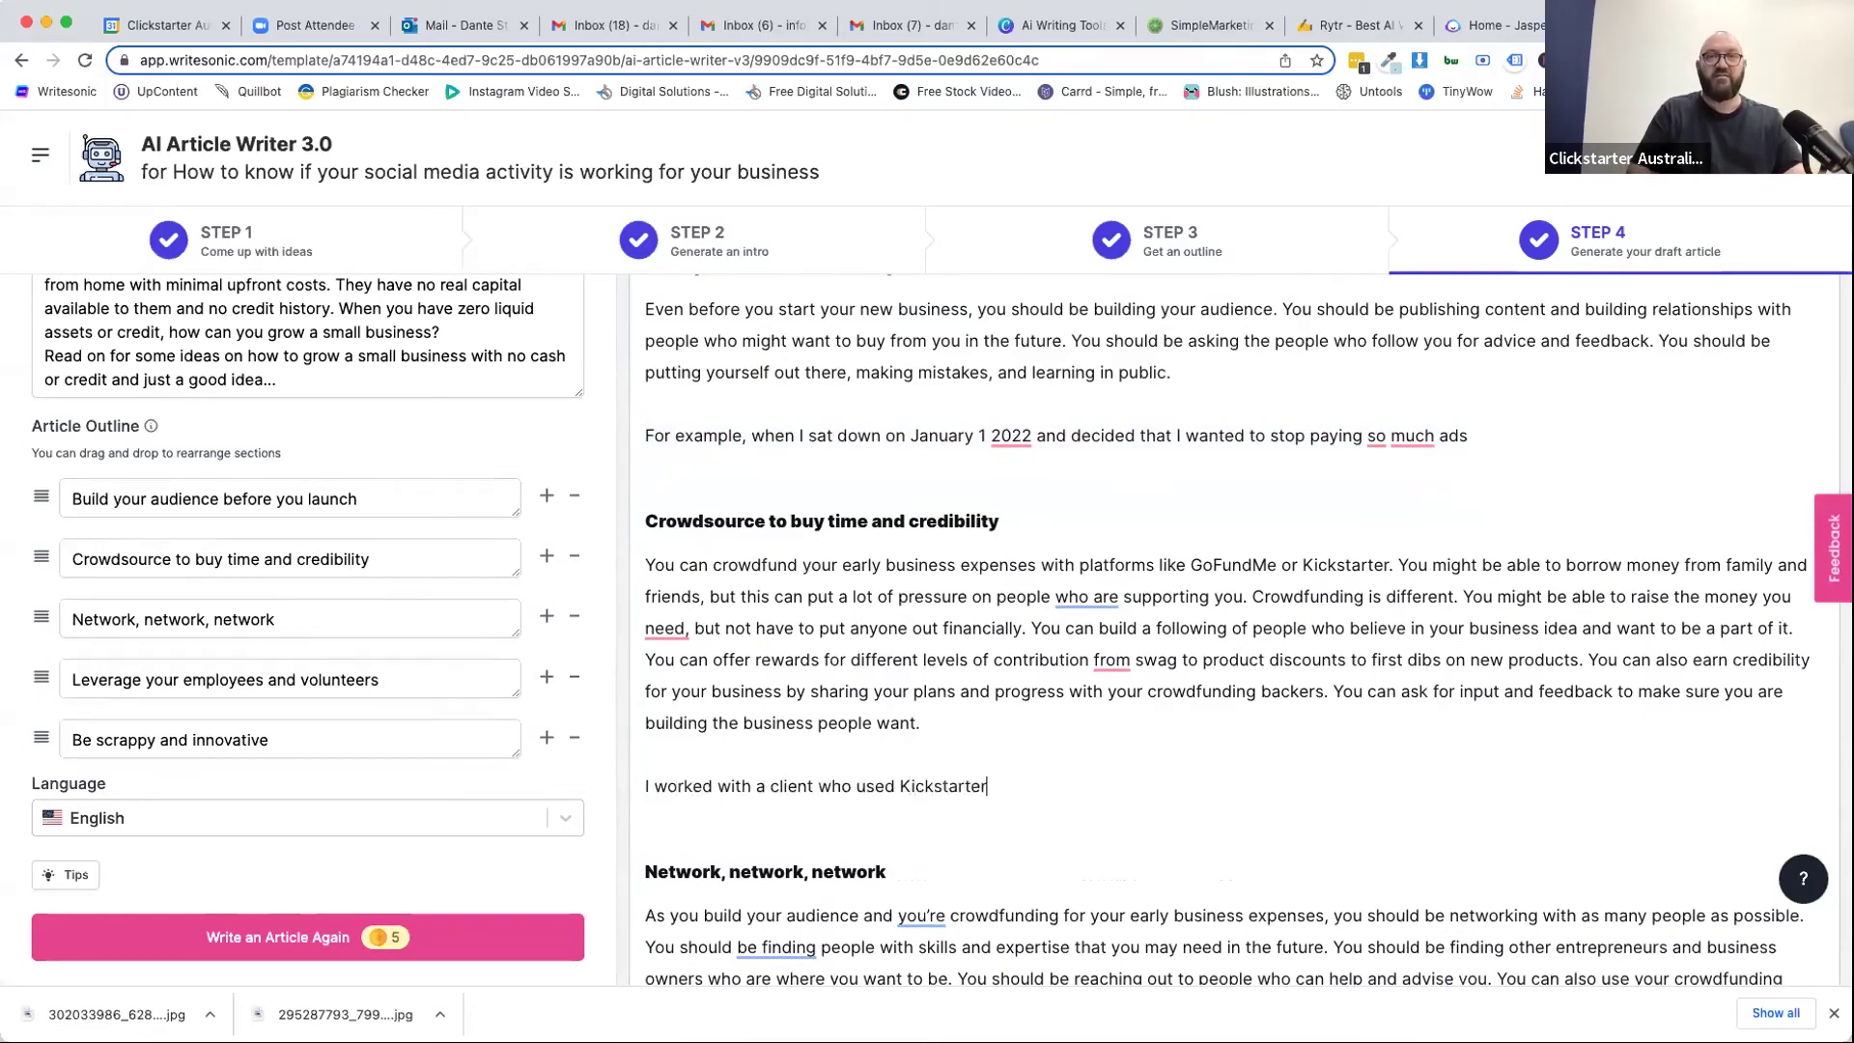
{"action": "type", "text": " to get going. It"}
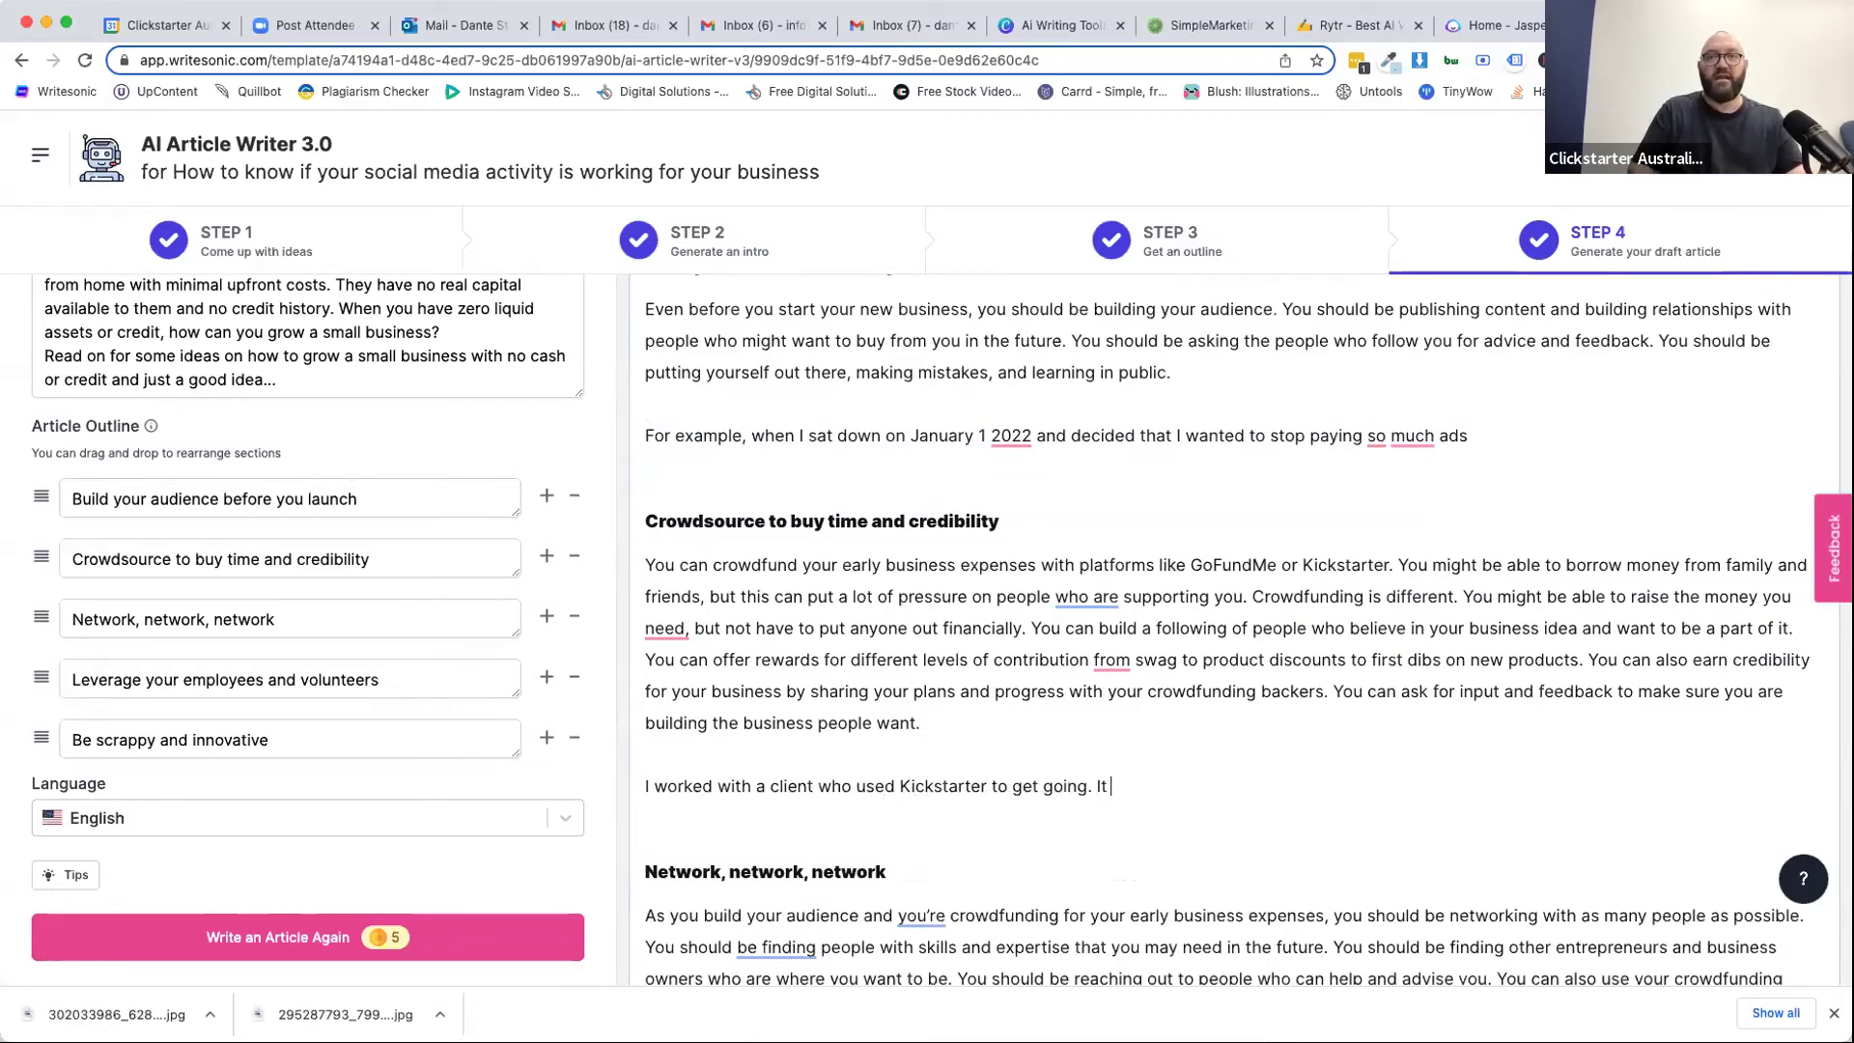
Extend the Kickstarter client paragraph with "It enabled them to get a load of cash to develop their idea in to a prototype.".
{"action": "type", "text": " enabled th"}
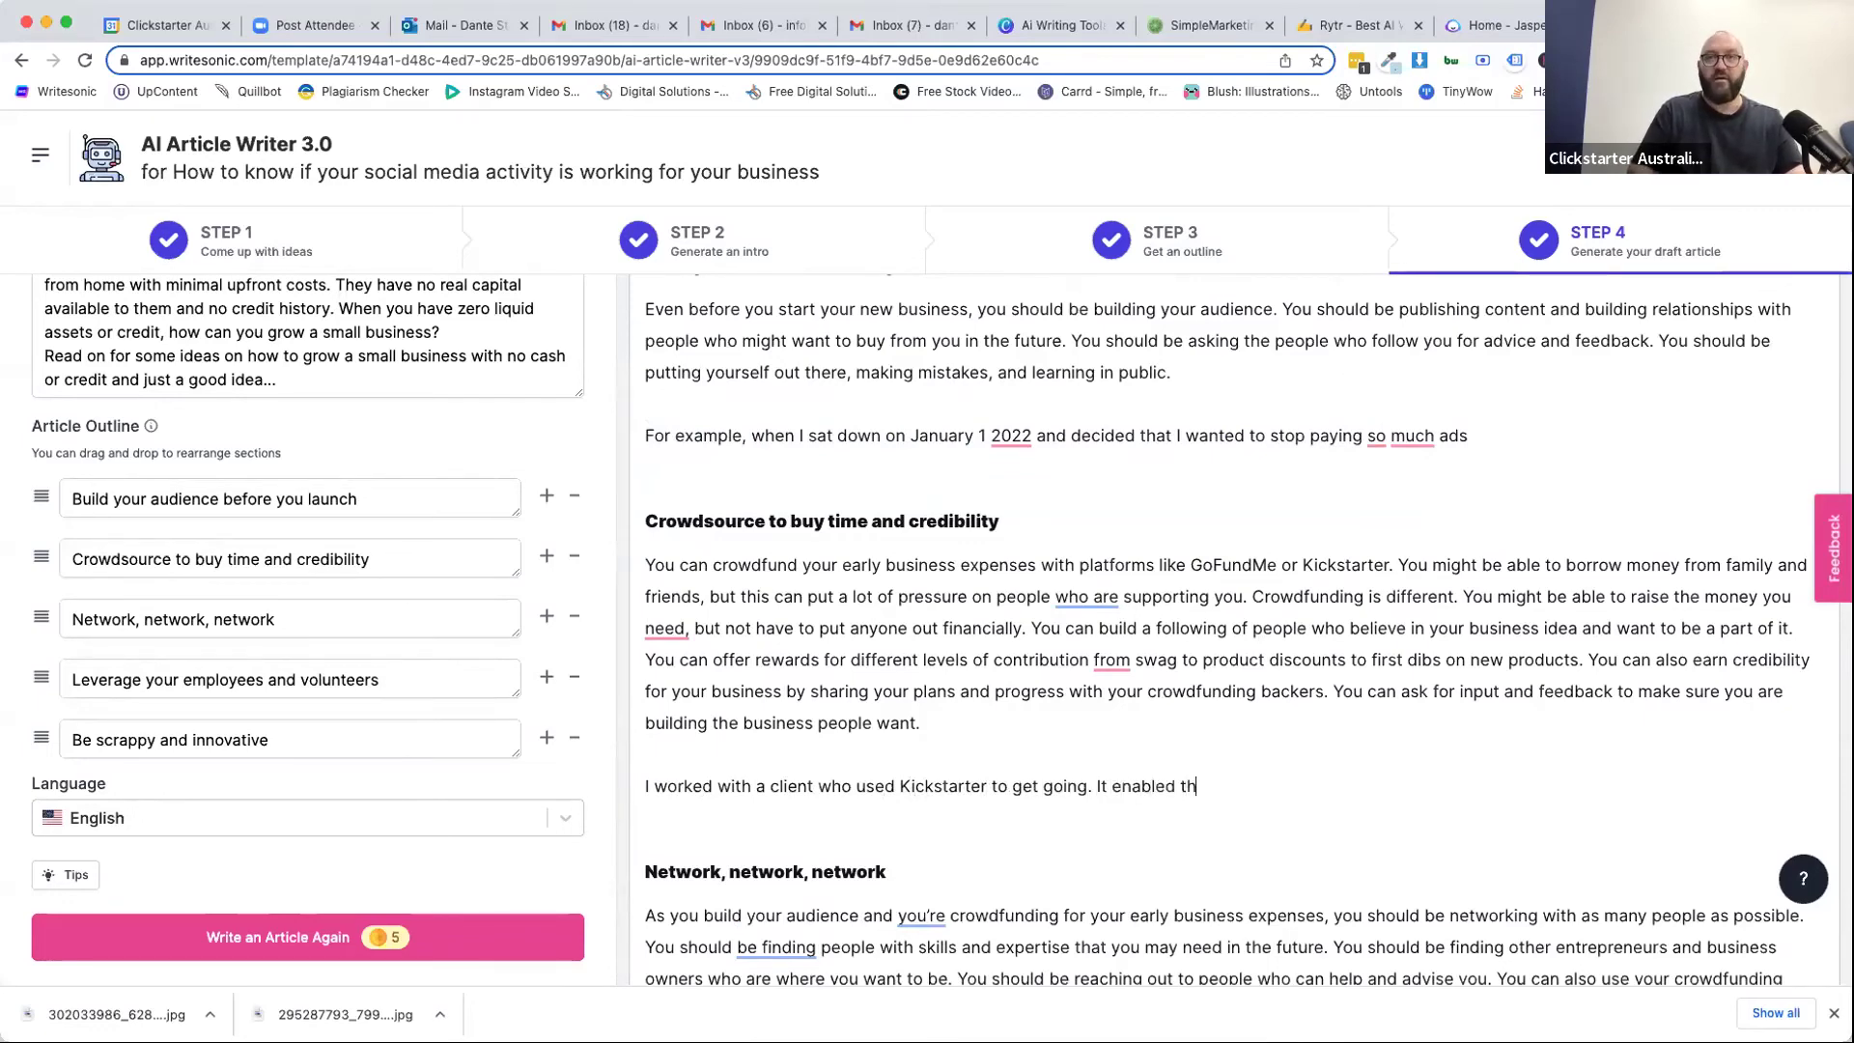
{"action": "type", "text": "em to get a lo"}
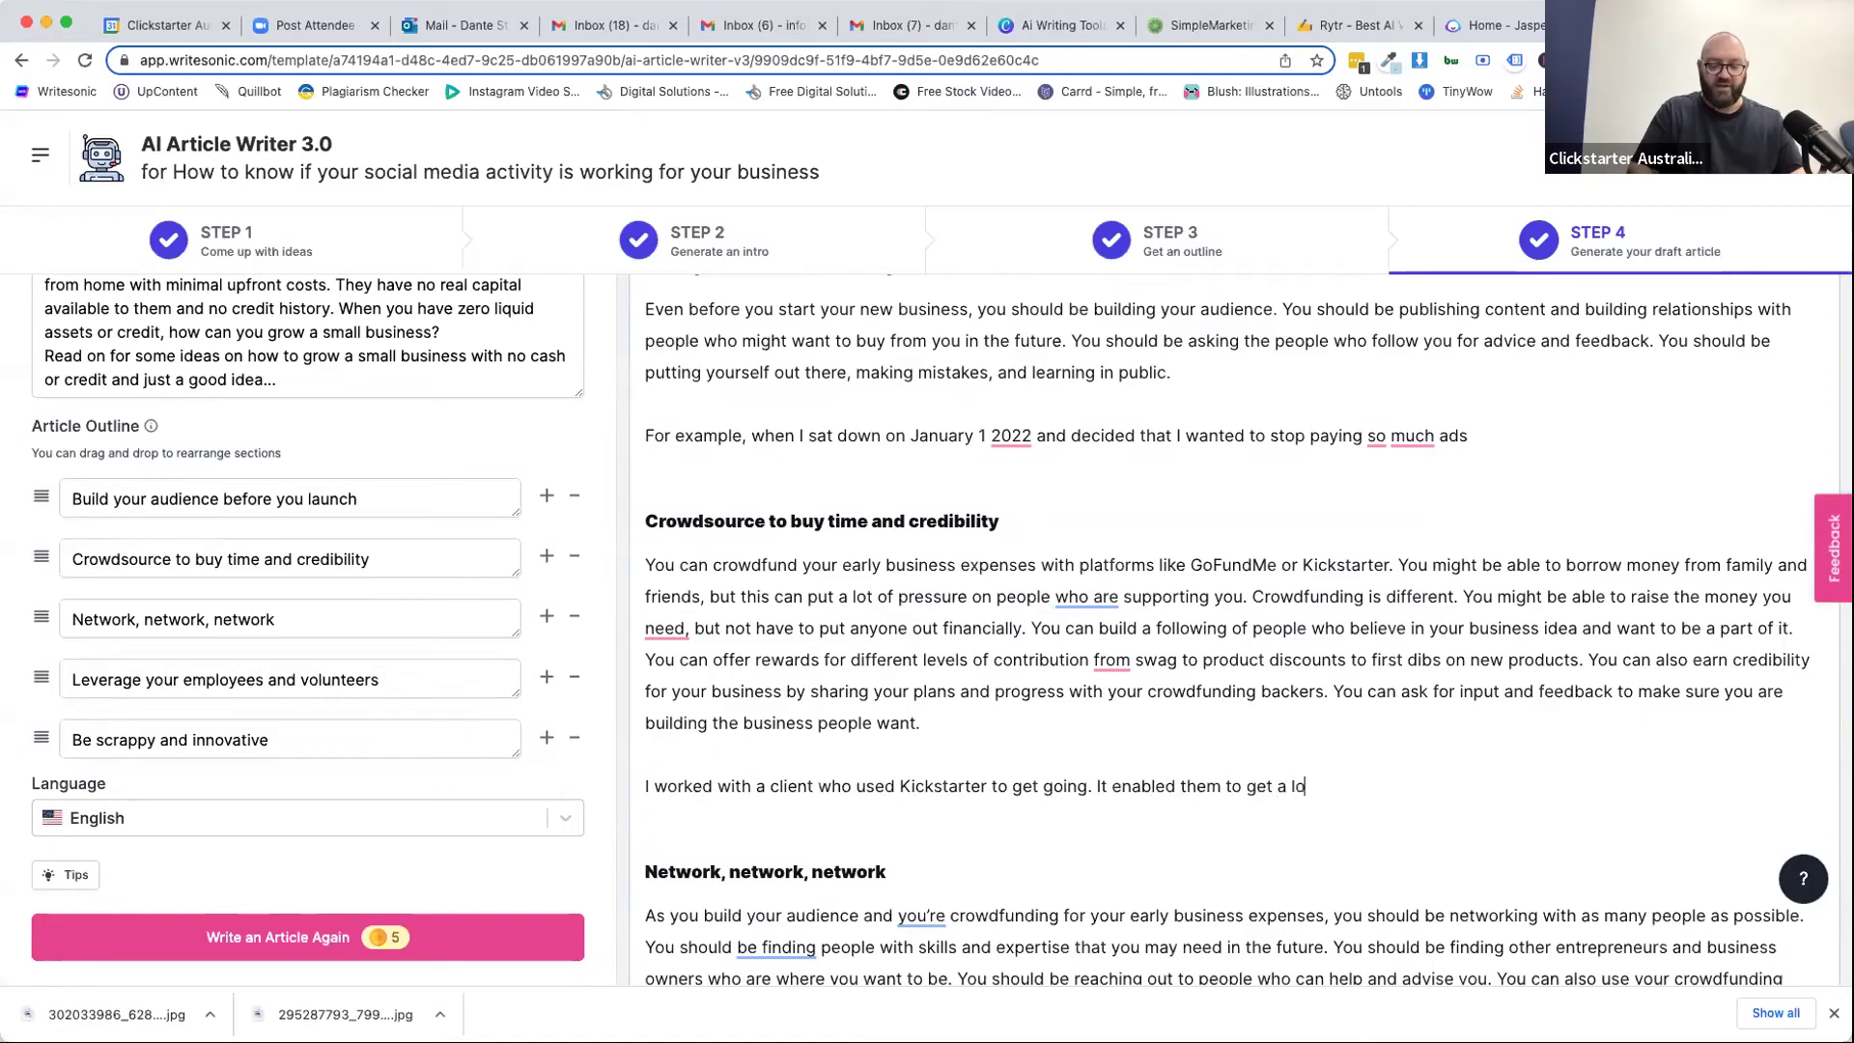
{"action": "type", "text": "ad of cash to develop"}
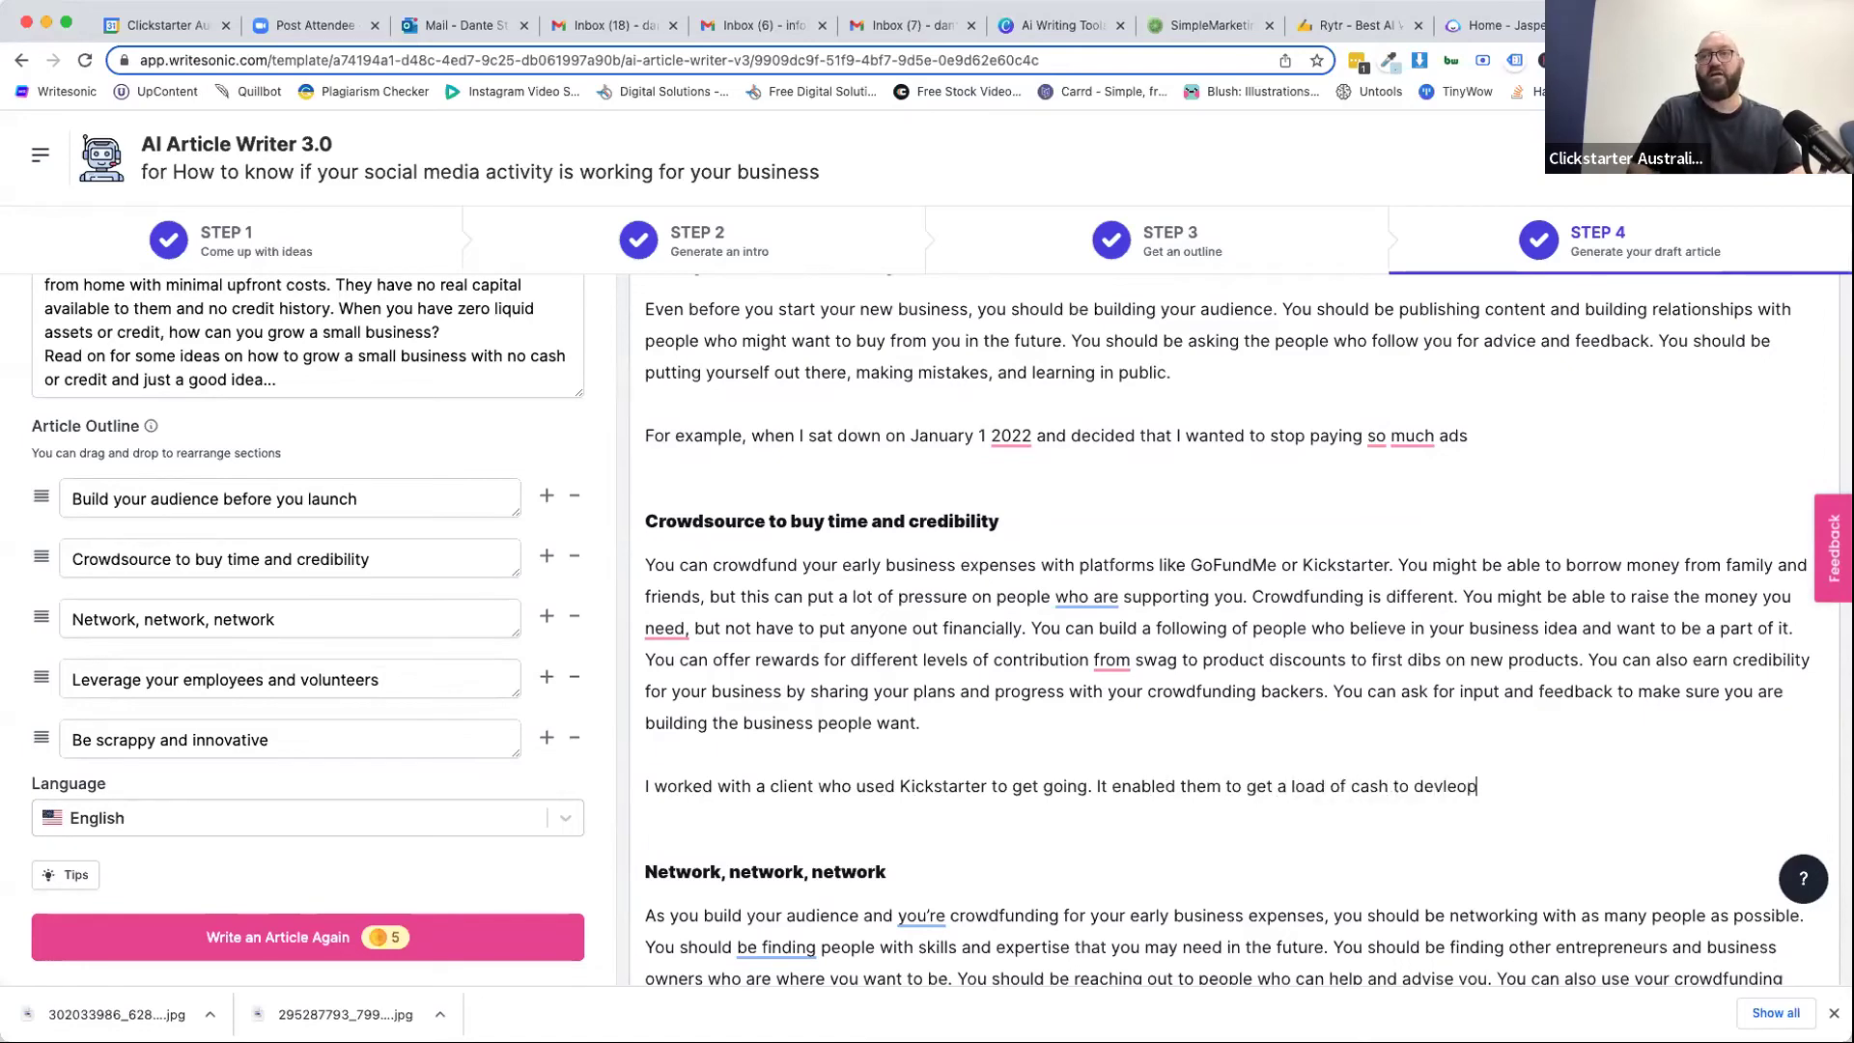
{"action": "type", "text": " their"}
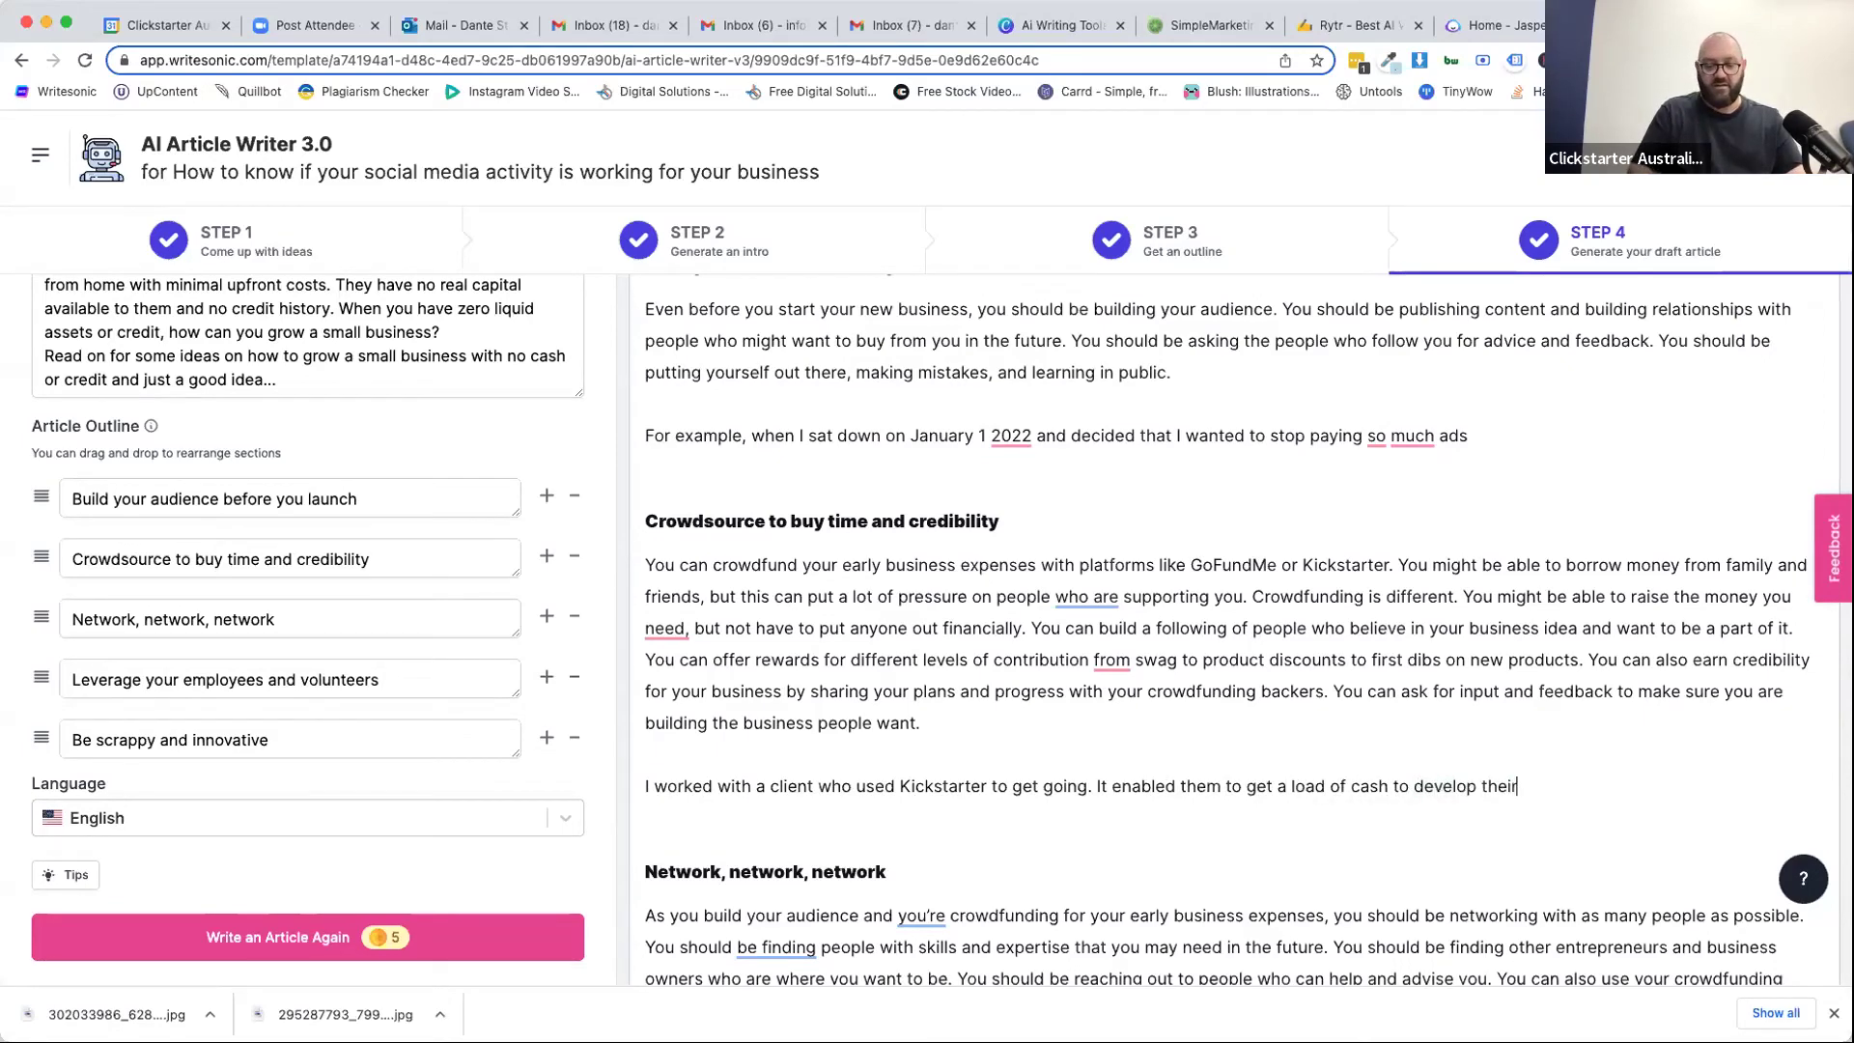
{"action": "type", "text": " idea in to a "}
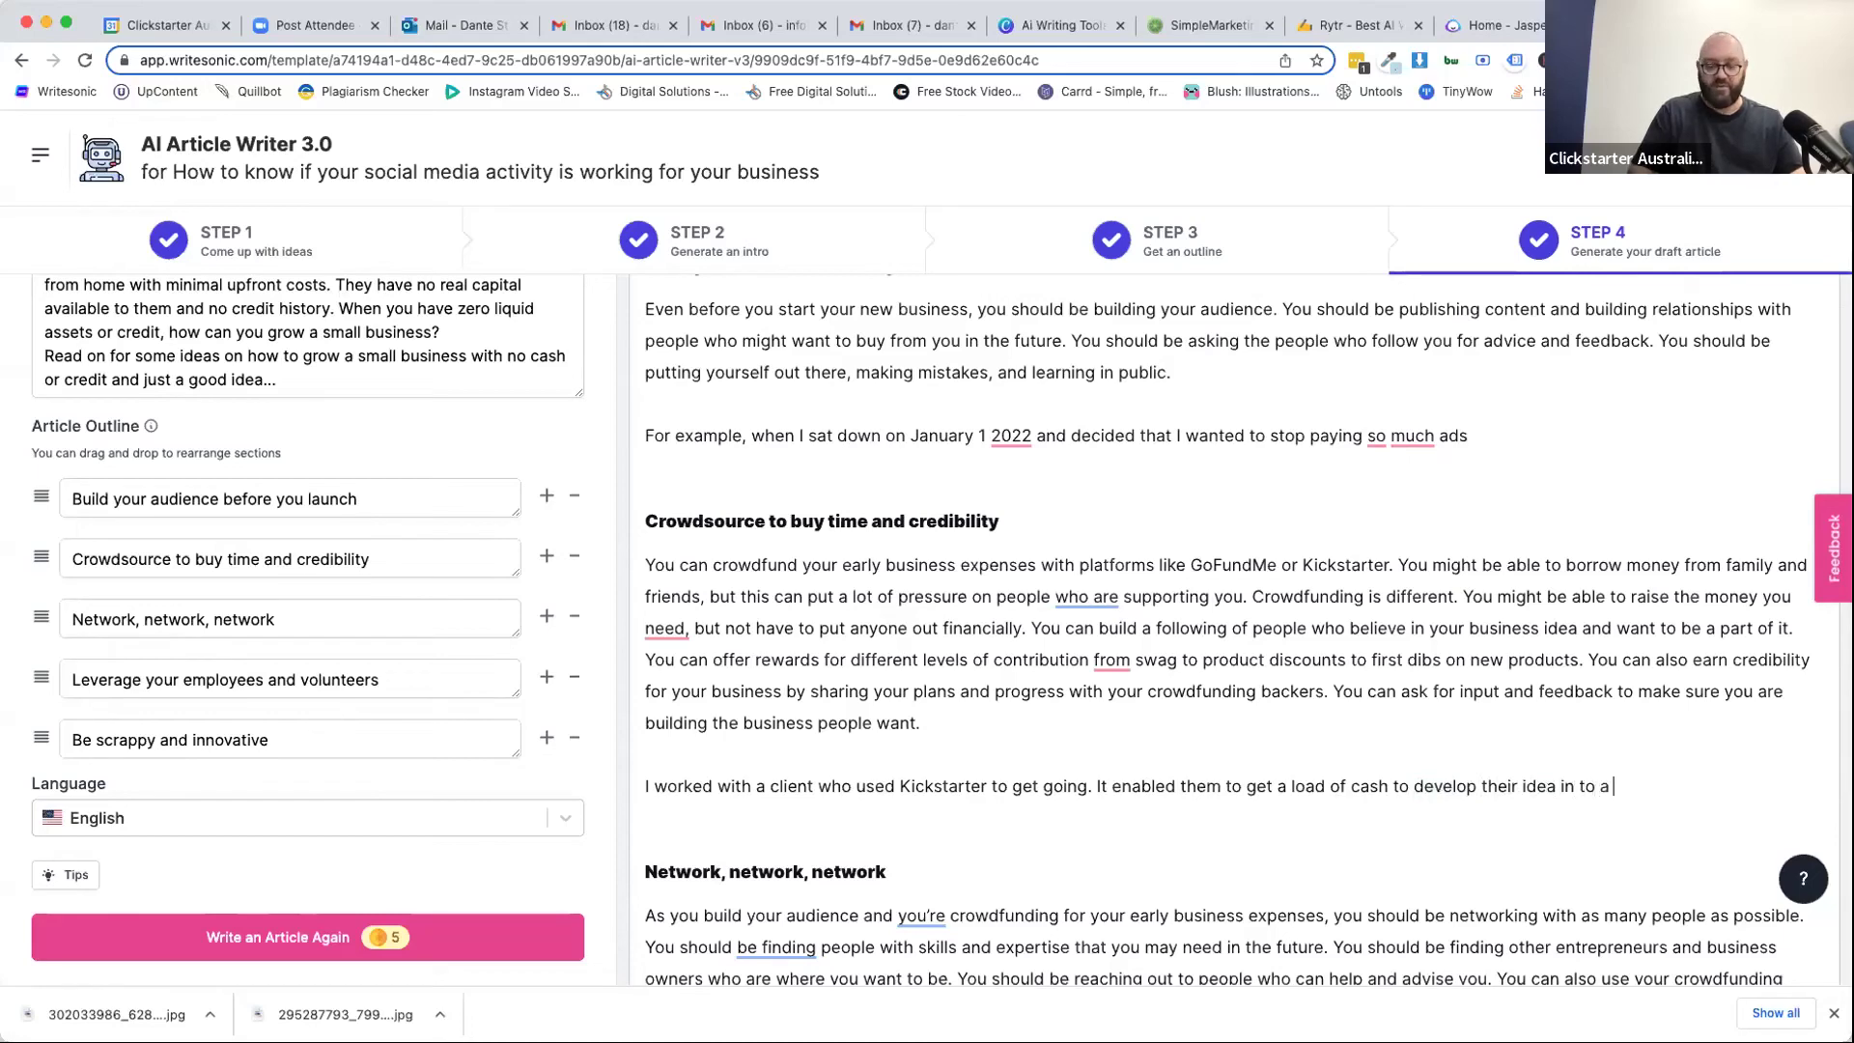
{"action": "type", "text": "prototype."}
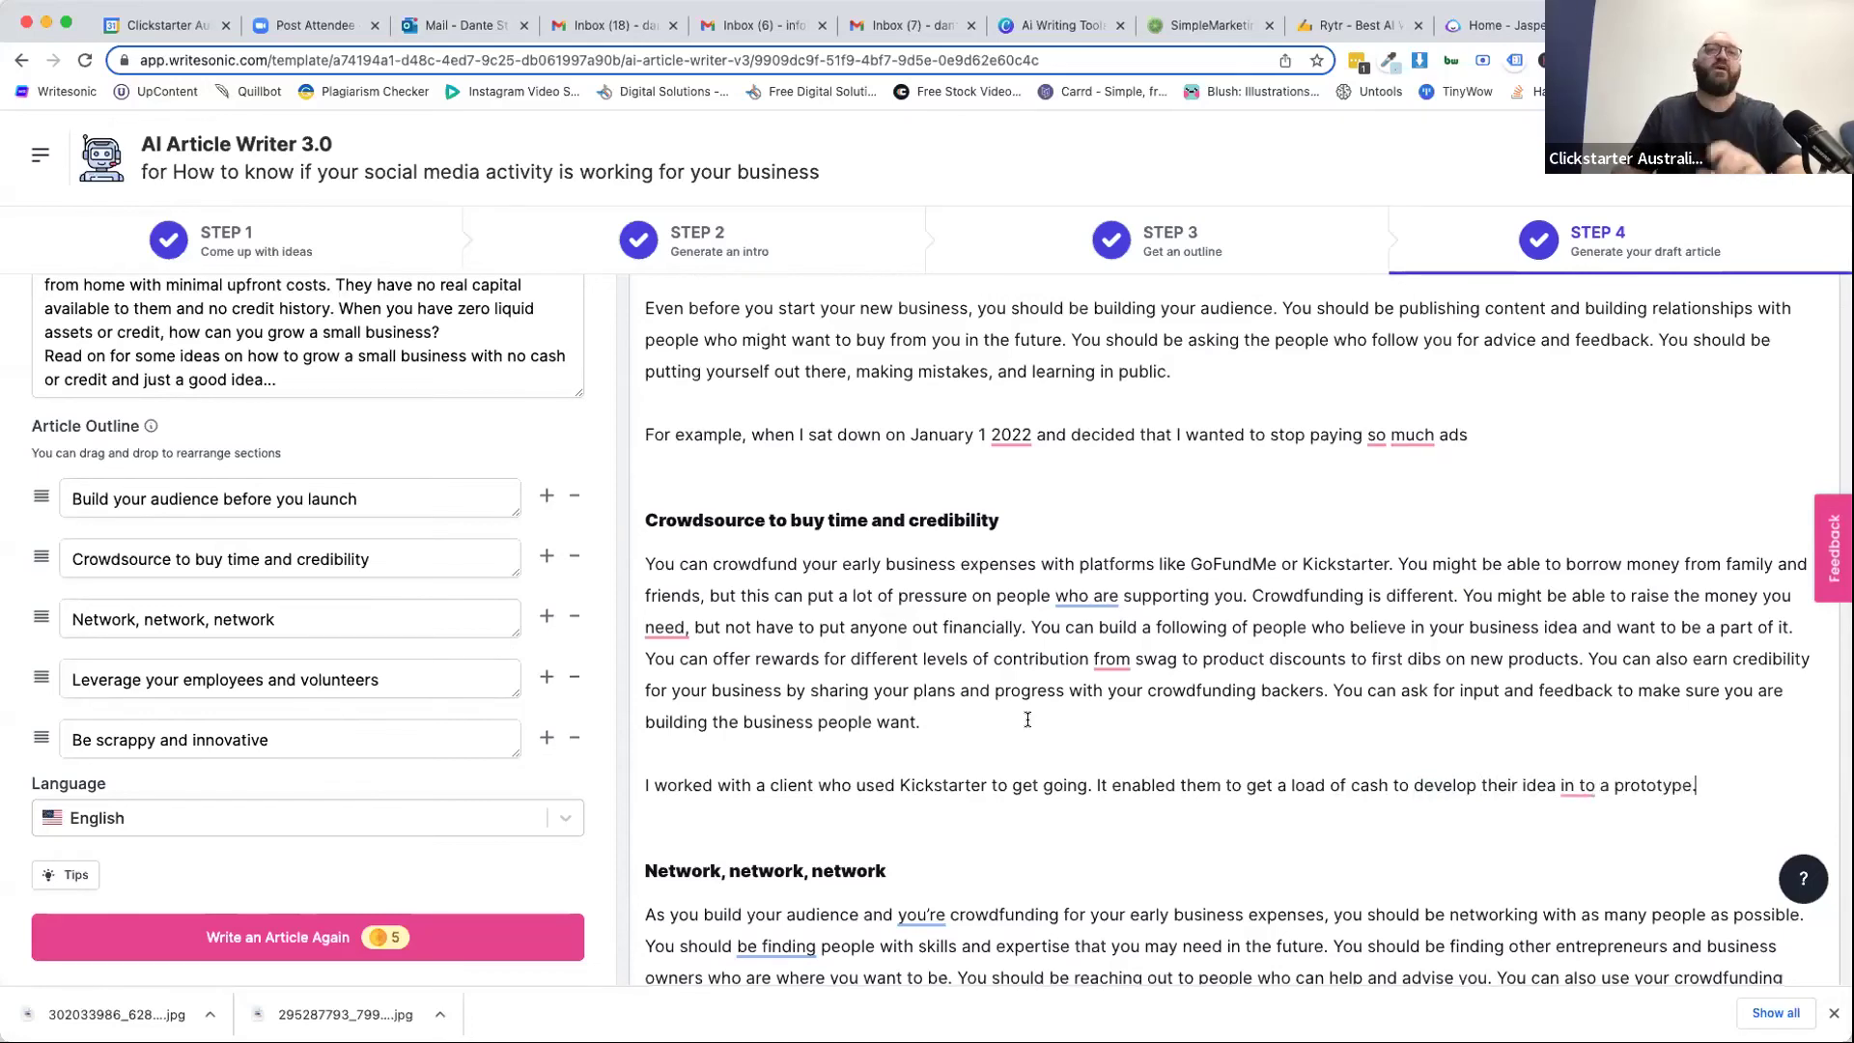
Add a paragraph at the end of the "Network, network, network" section starting with "I began my networking experience with BNI".
{"action": "scroll", "coordinate": [1031, 724], "scroll_direction": "down", "scroll_amount": 5}
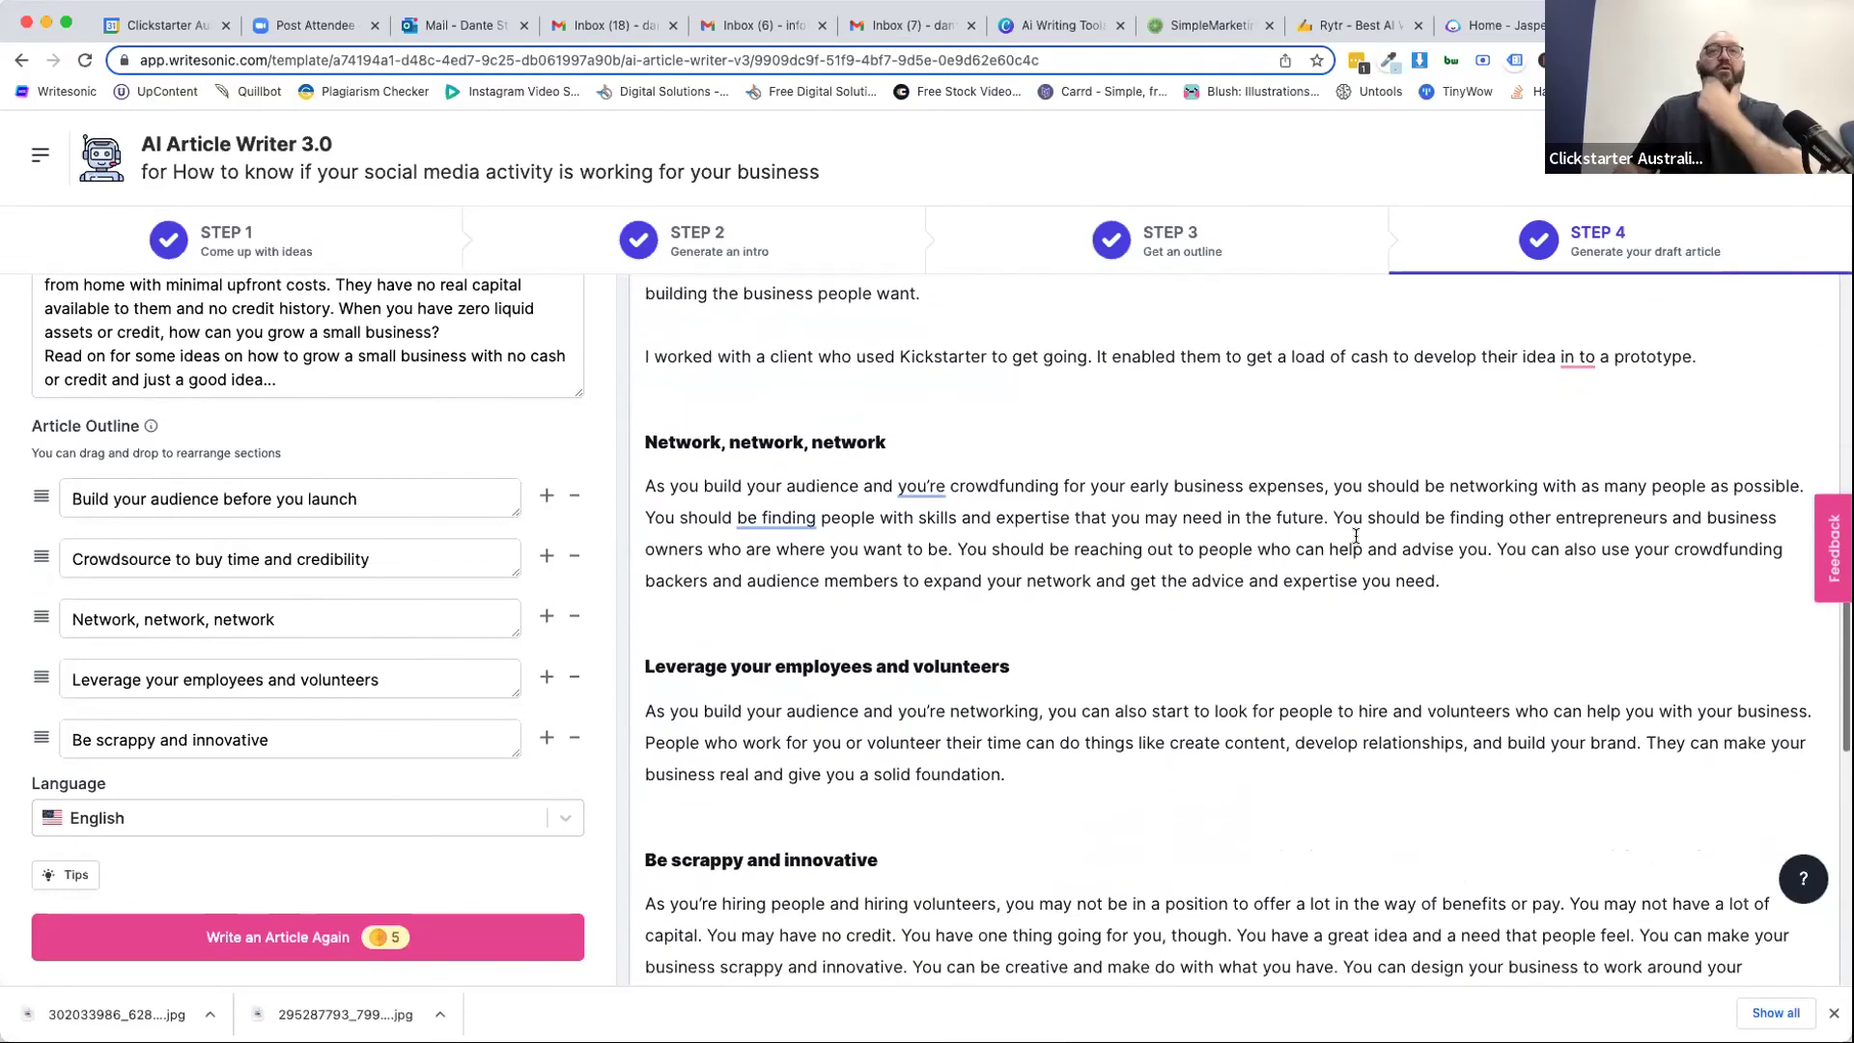
{"action": "left_click", "coordinate": [1483, 581]}
{"action": "key", "text": "Return"}
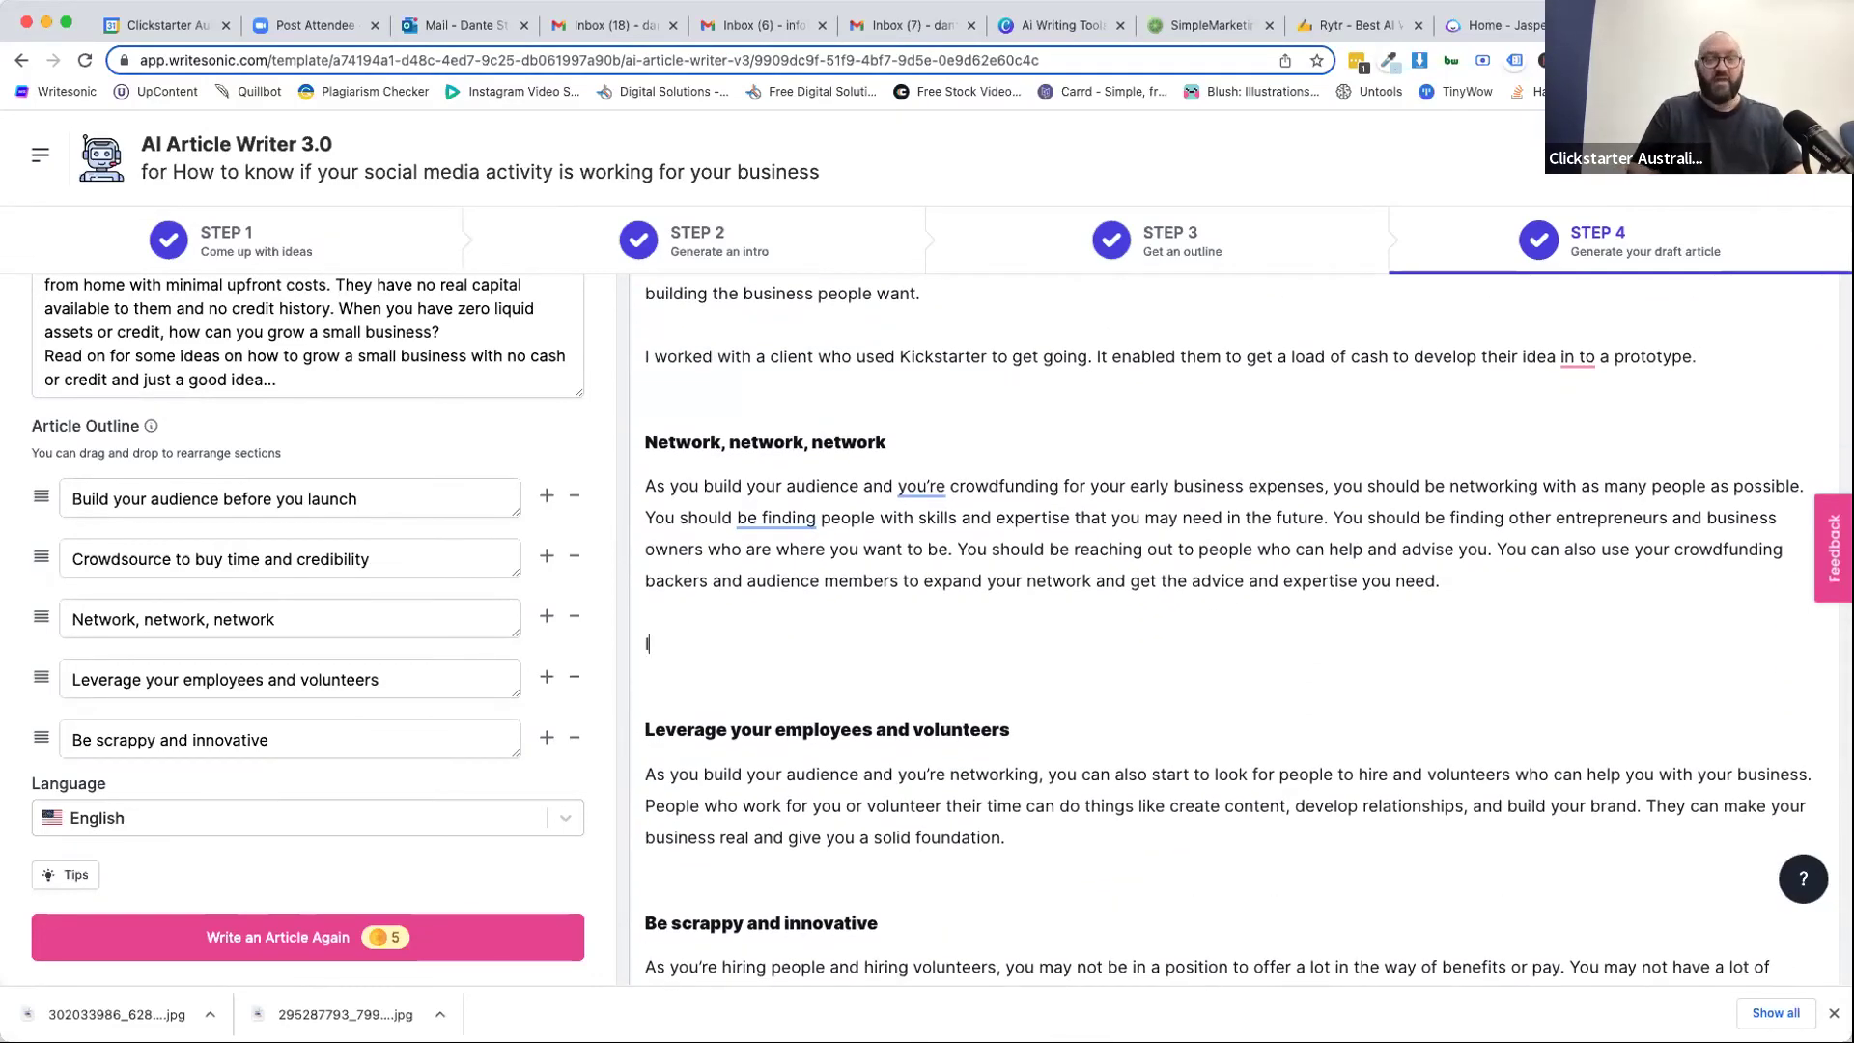
{"action": "type", "text": "I began"}
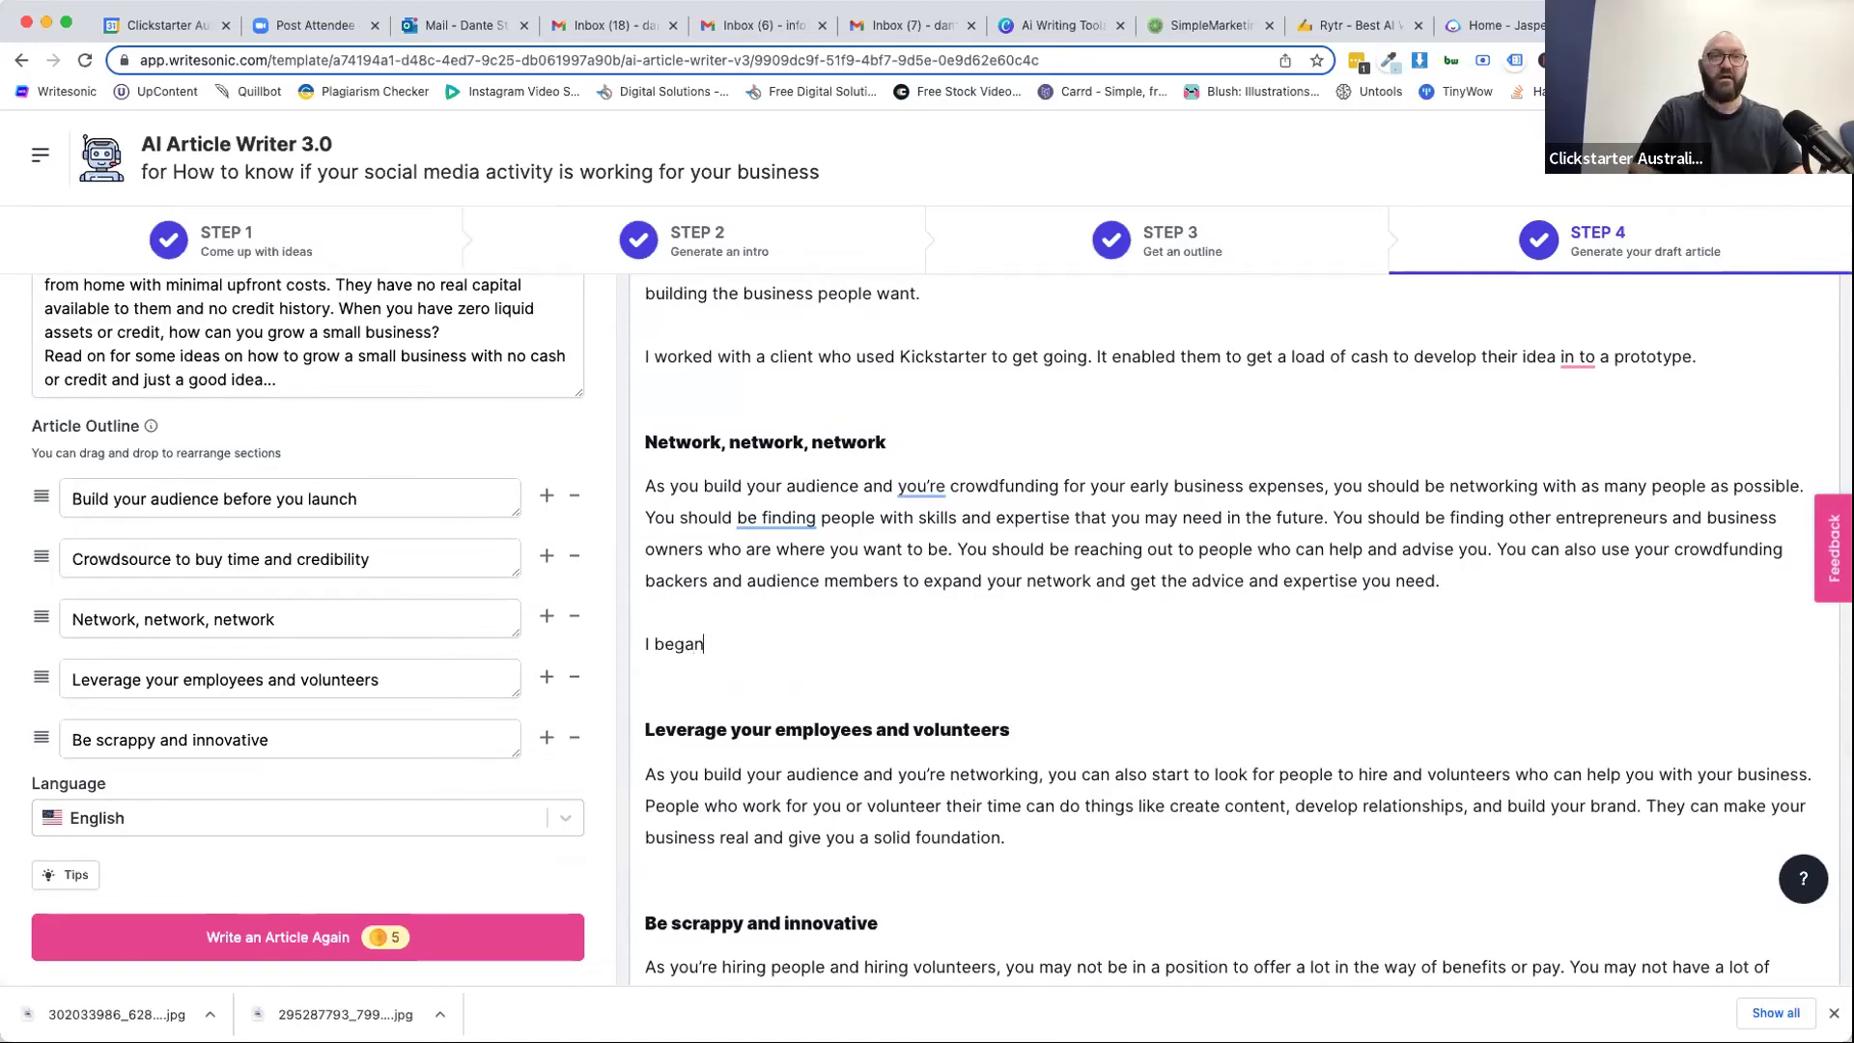
{"action": "type", "text": " my networking ecxperi"}
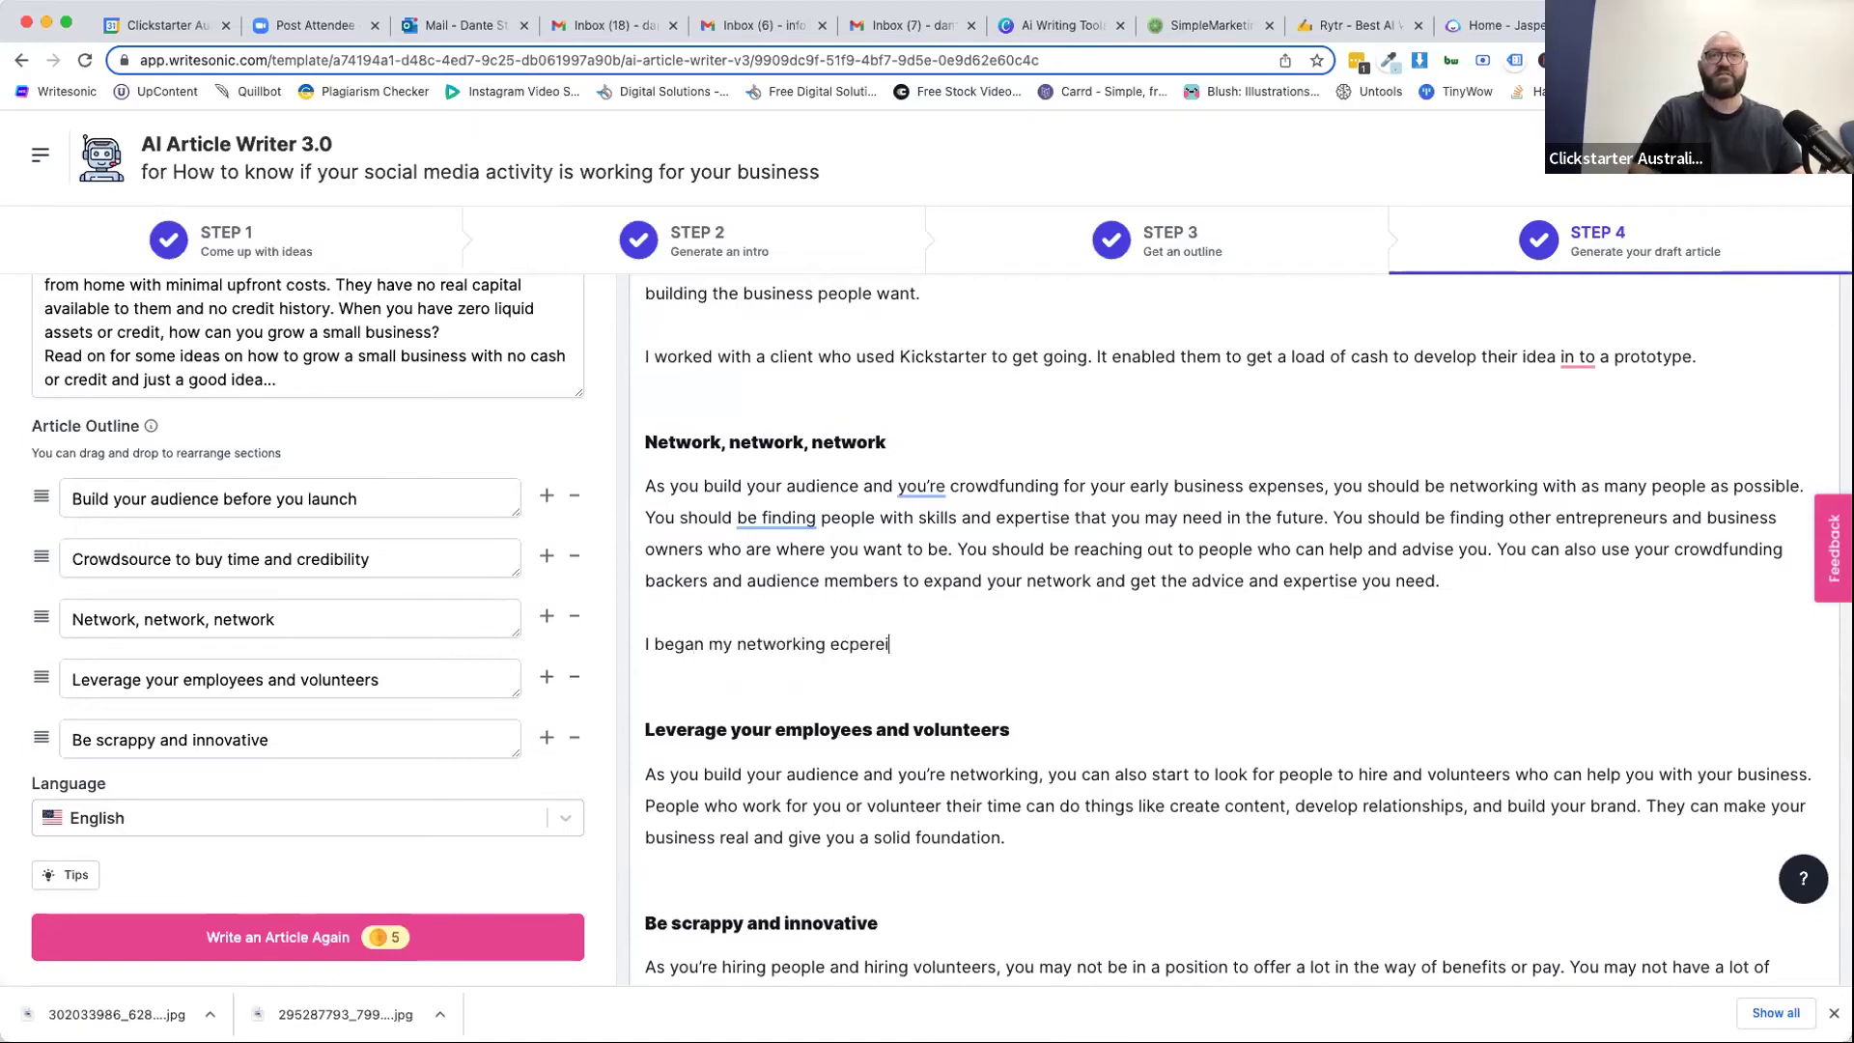
{"action": "key", "text": "BackSpace"}
{"action": "key", "text": "BackSpace"}
{"action": "key", "text": "BackSpace"}
{"action": "key", "text": "BackSpace"}
{"action": "key", "text": "BackSpace"}
{"action": "key", "text": "BackSpace"}
{"action": "type", "text": "x"}
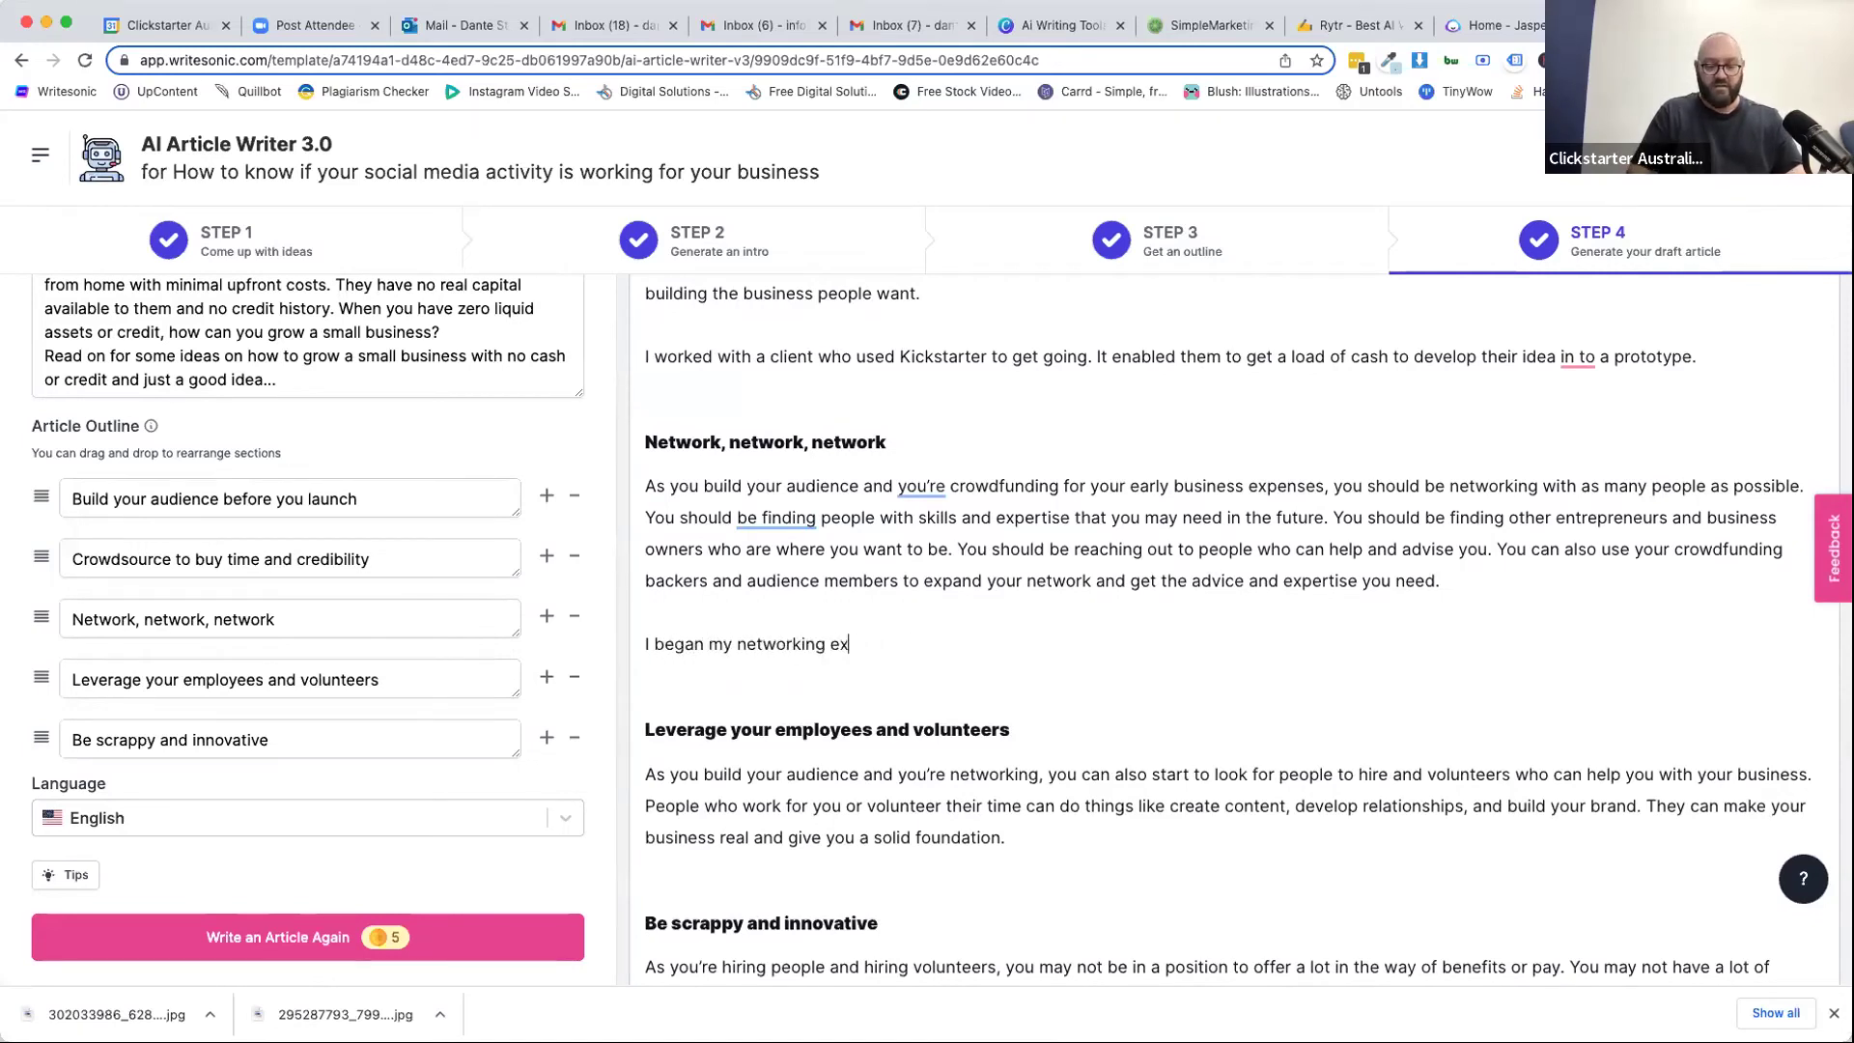
{"action": "type", "text": "perience with BN"}
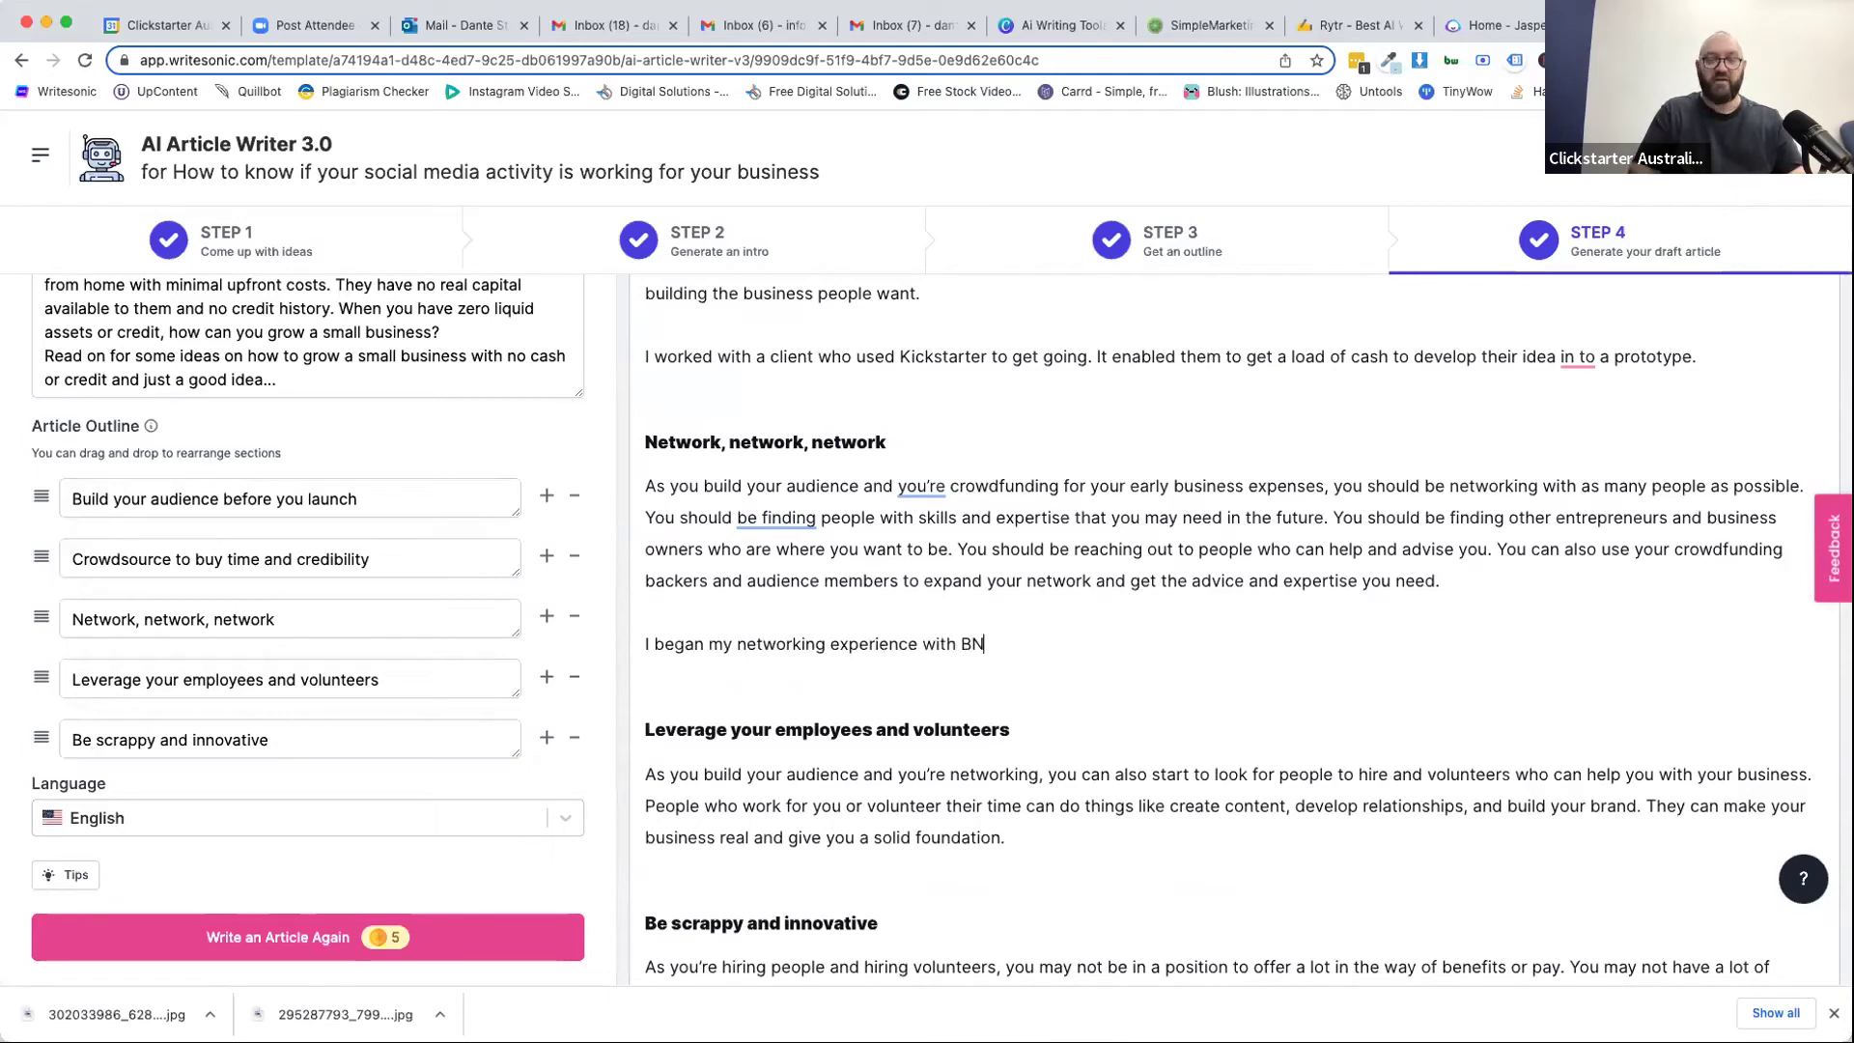
Continue the BNI sentence in the "Network, network, network" section with "on the Gold Coast way back in 2017 when I was new to business".
{"action": "type", "text": "I on the"}
{"action": "type", "text": "Coas"}
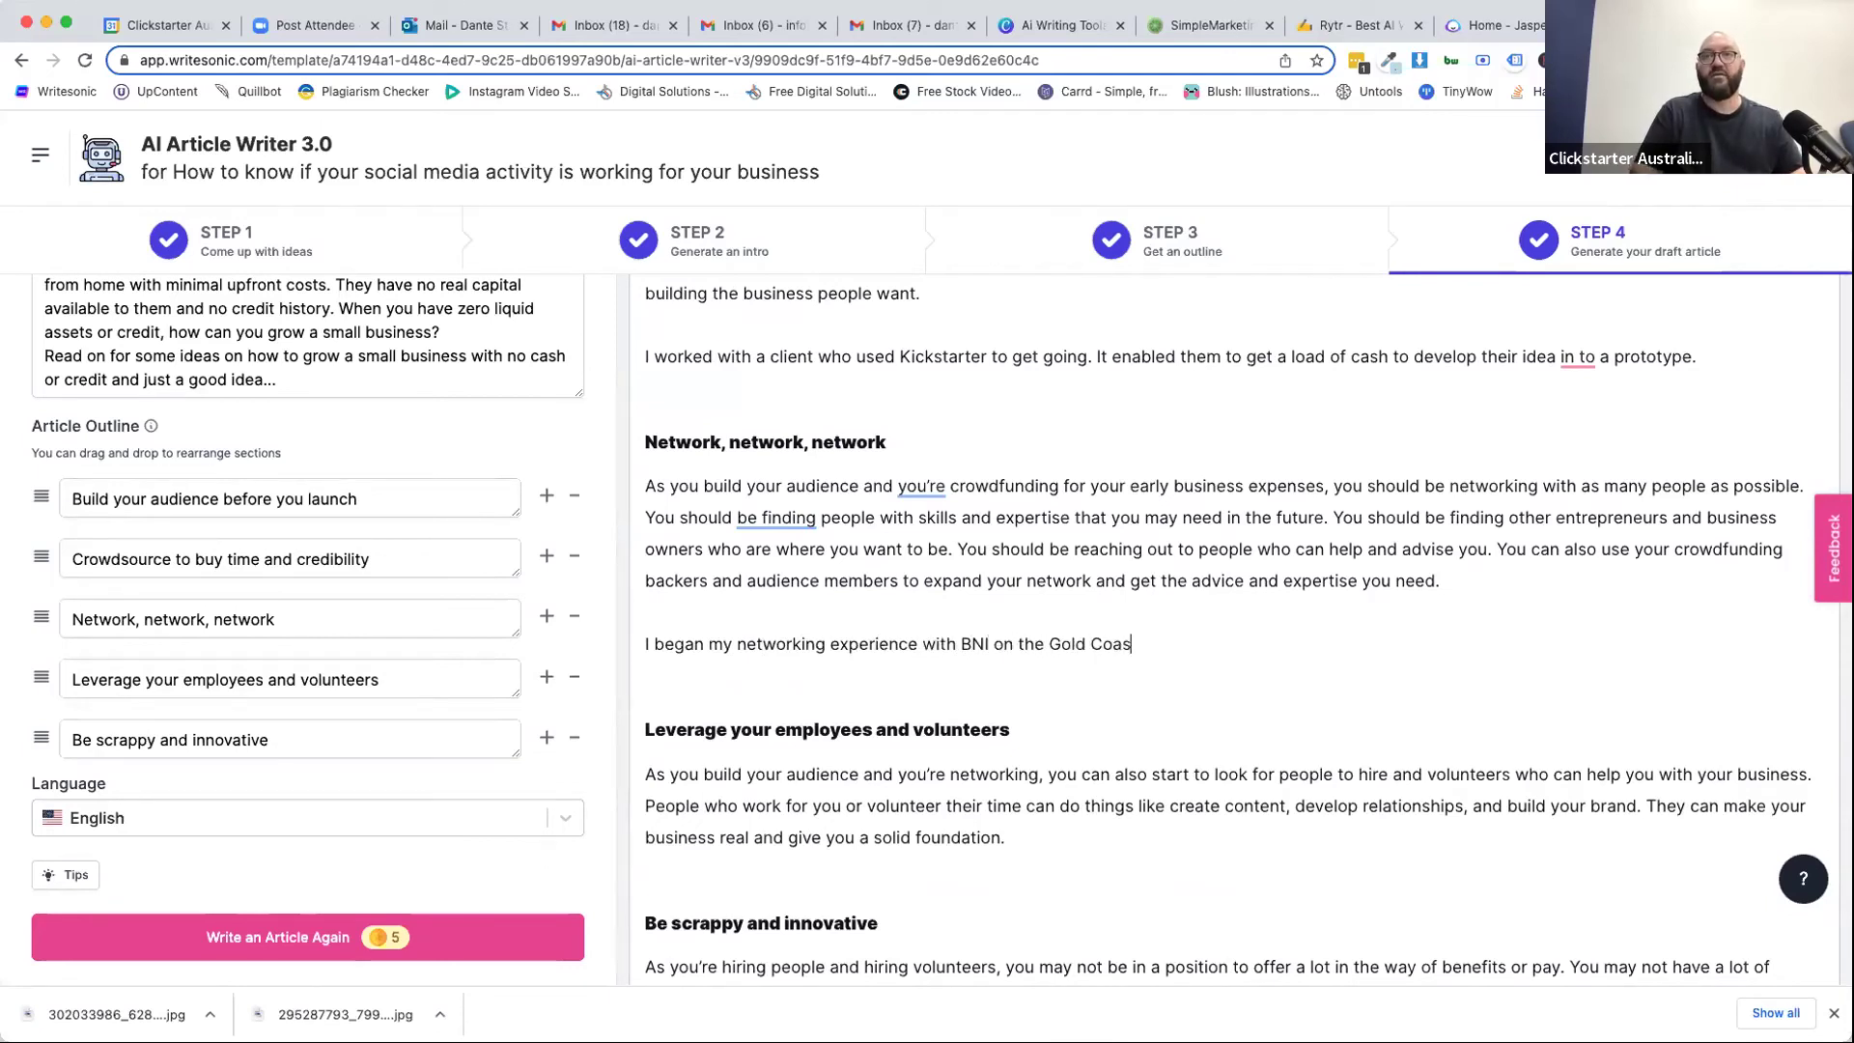
{"action": "type", "text": "t way back in 201"}
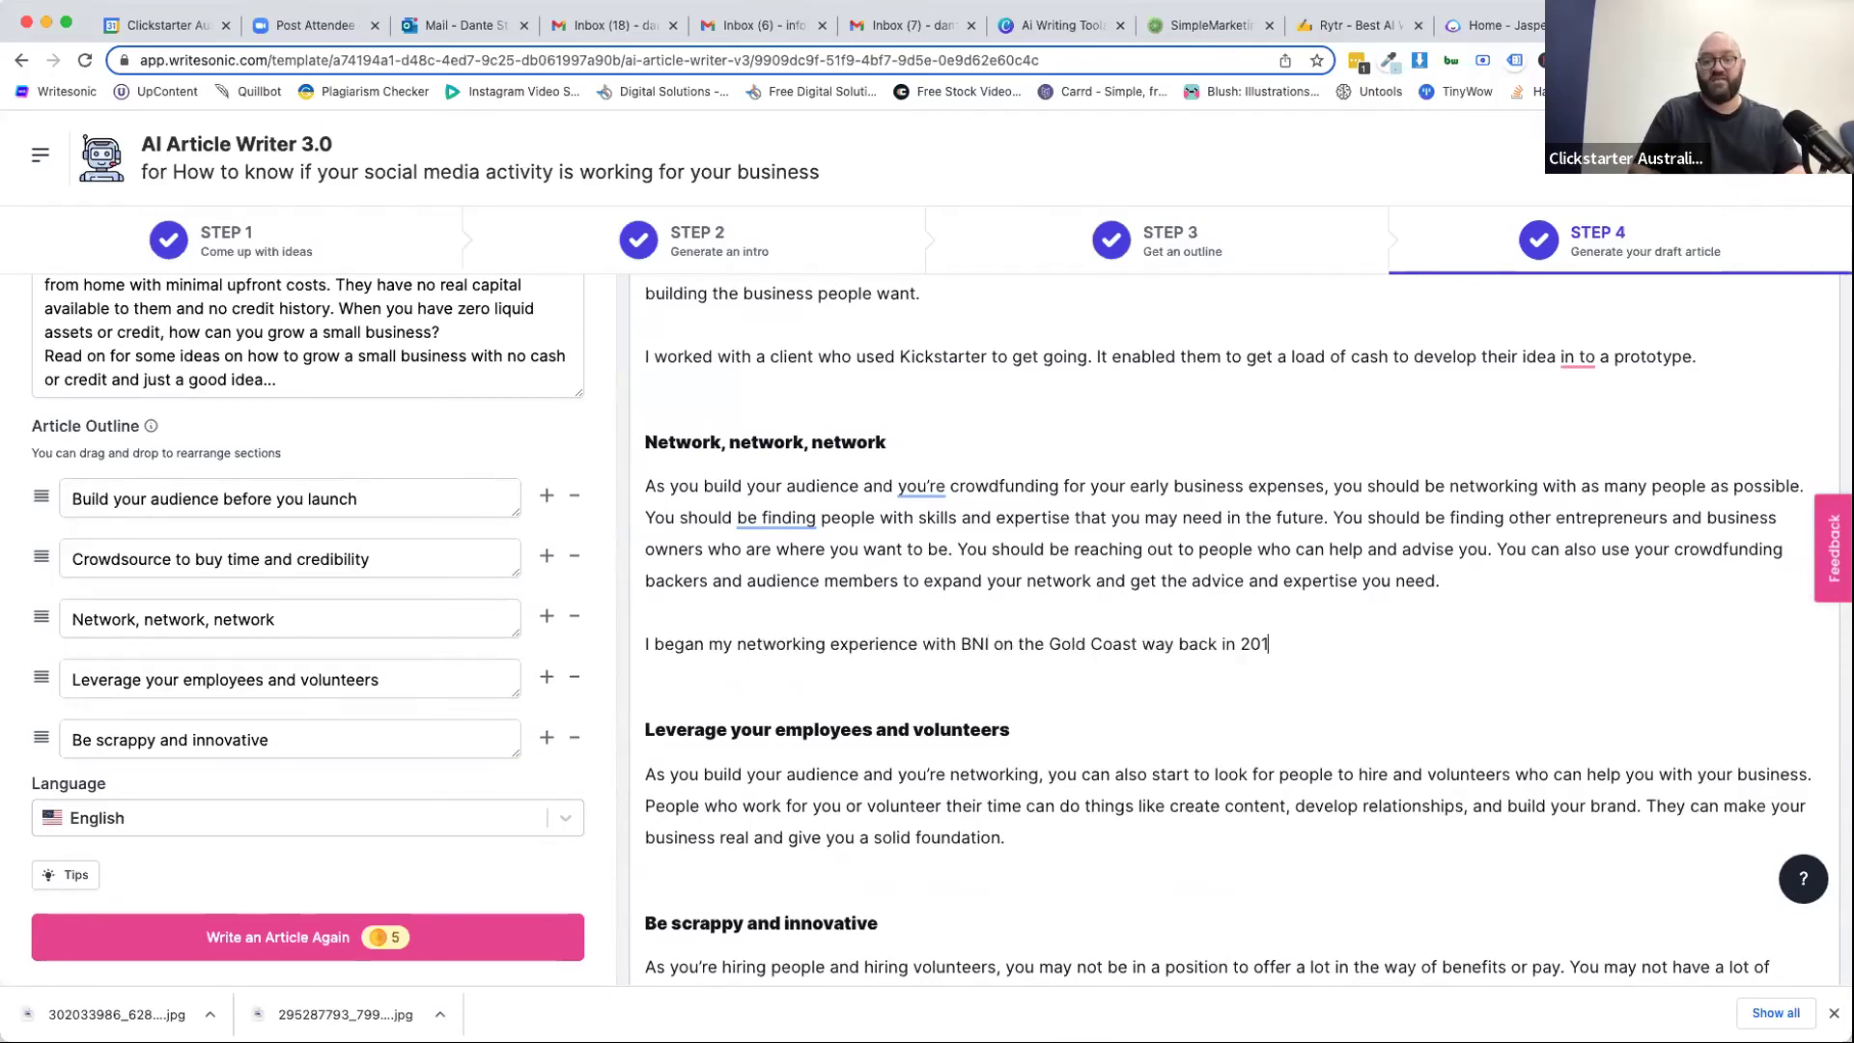
{"action": "type", "text": "7 when I was n"}
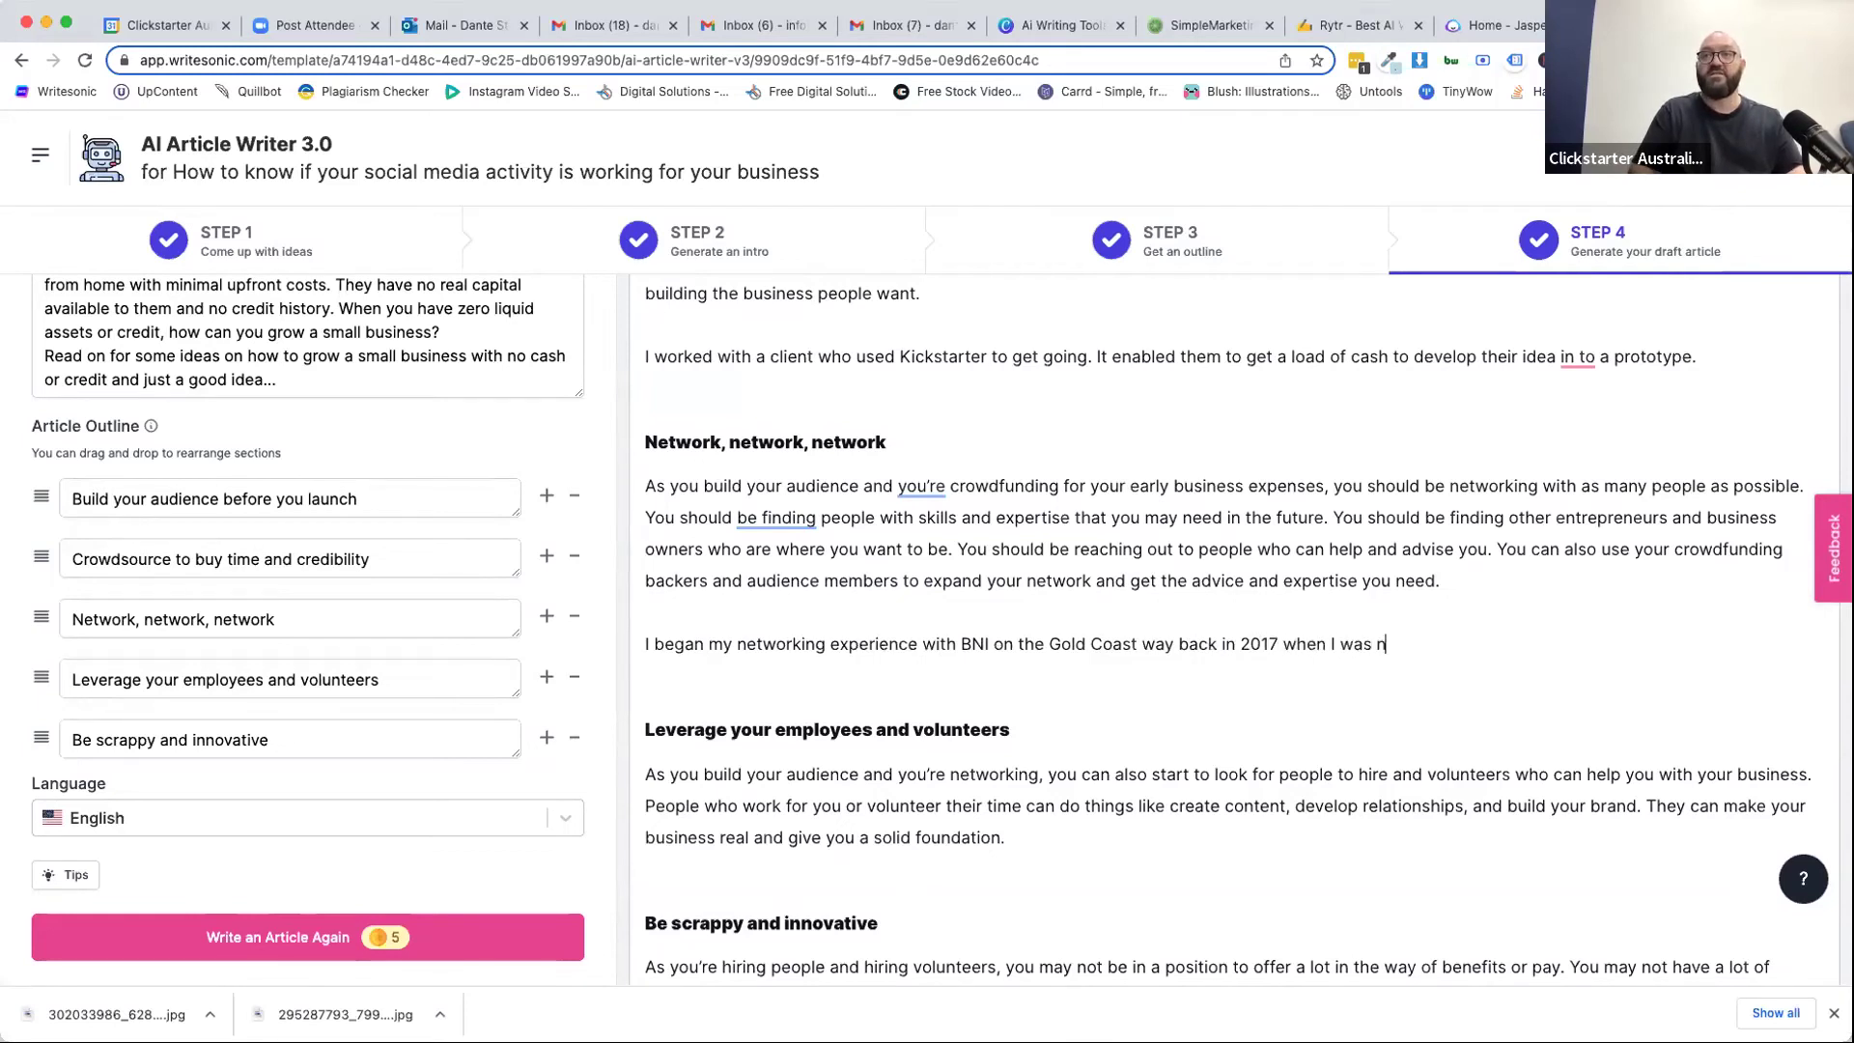
{"action": "type", "text": "ew to business "}
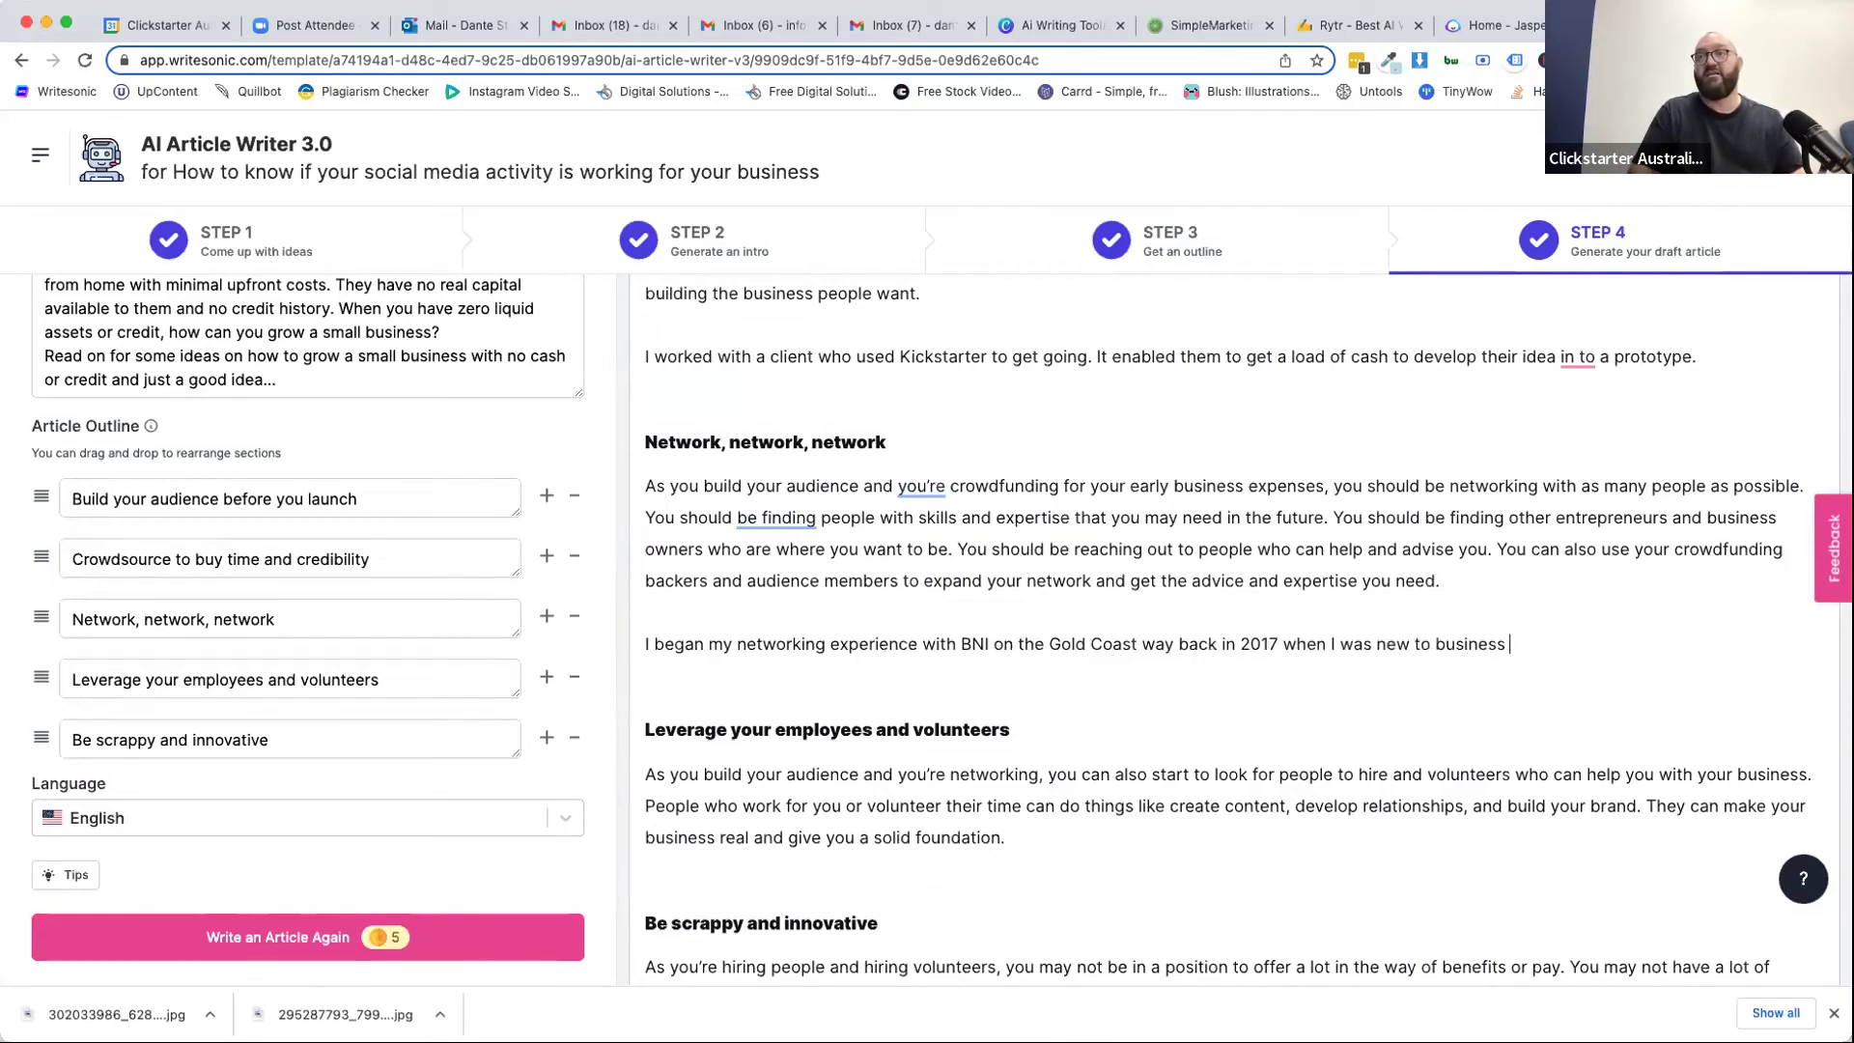
Finish the BNI sentence with "and new to my particular industry".
{"action": "type", "text": "and new to m"}
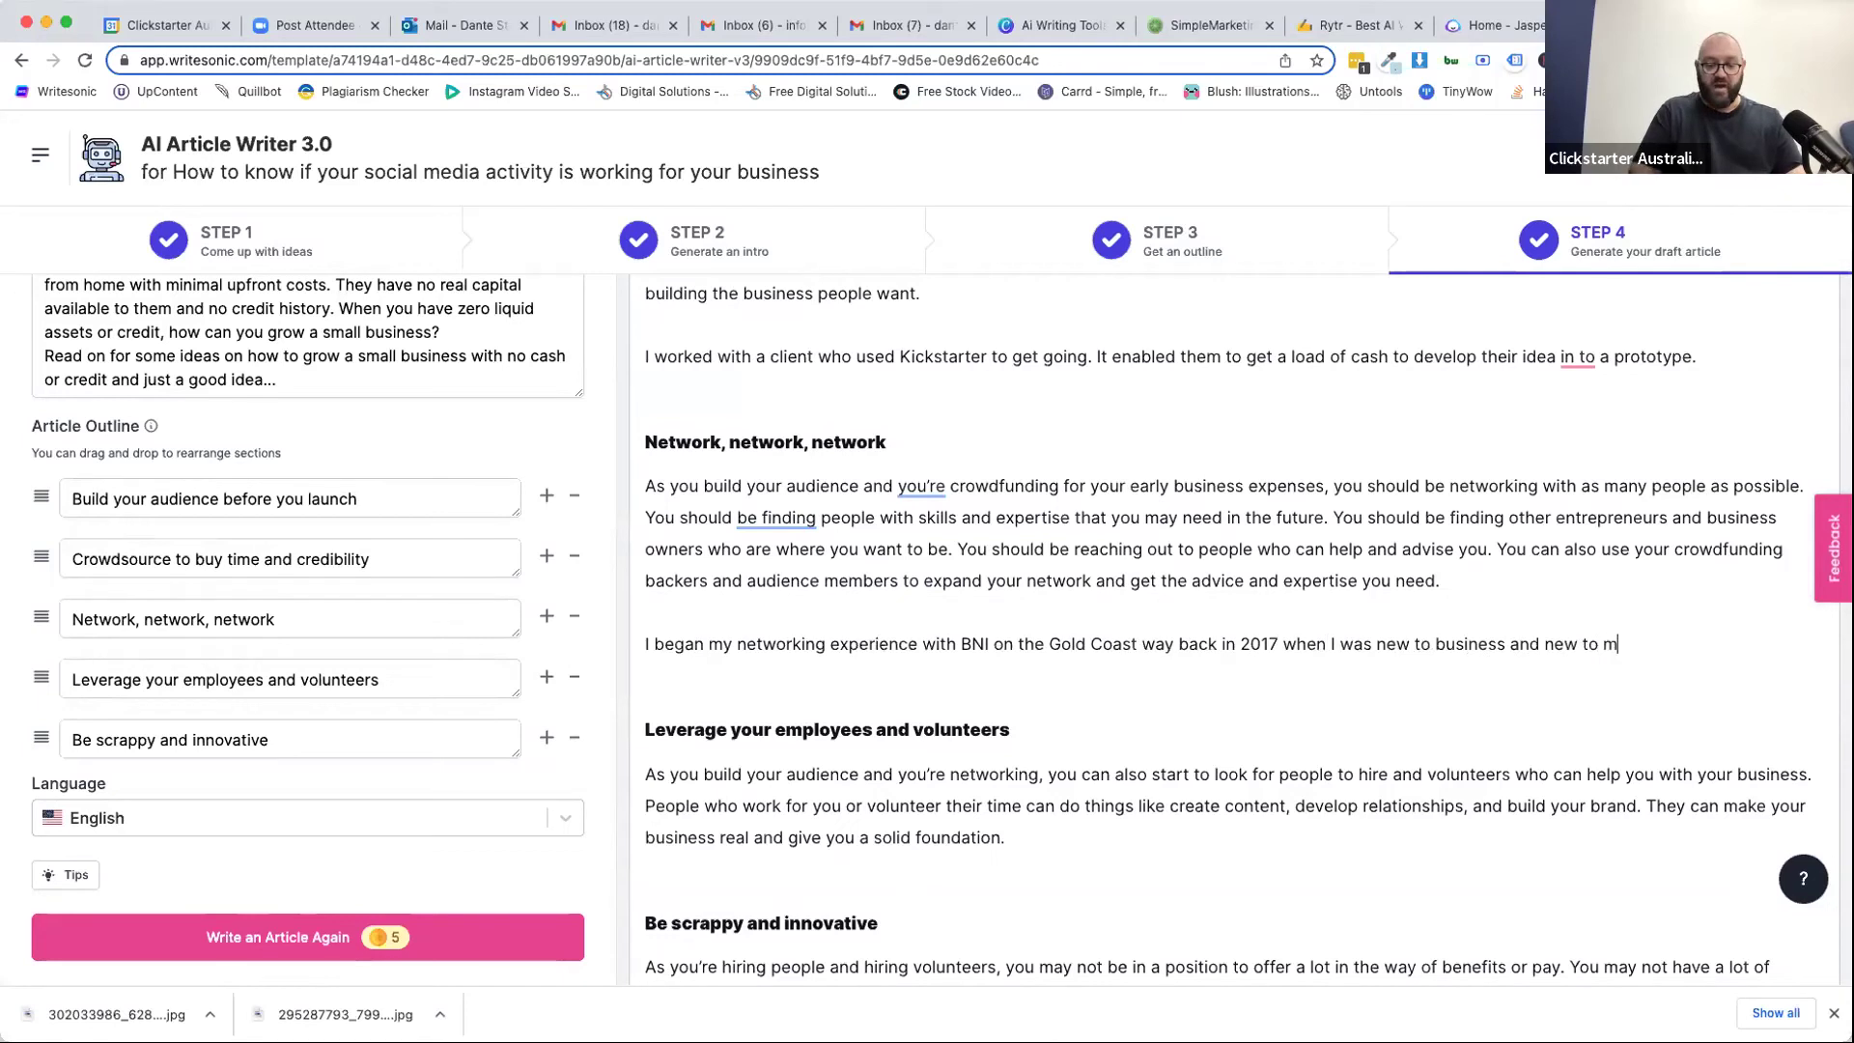
{"action": "type", "text": "y particular in"}
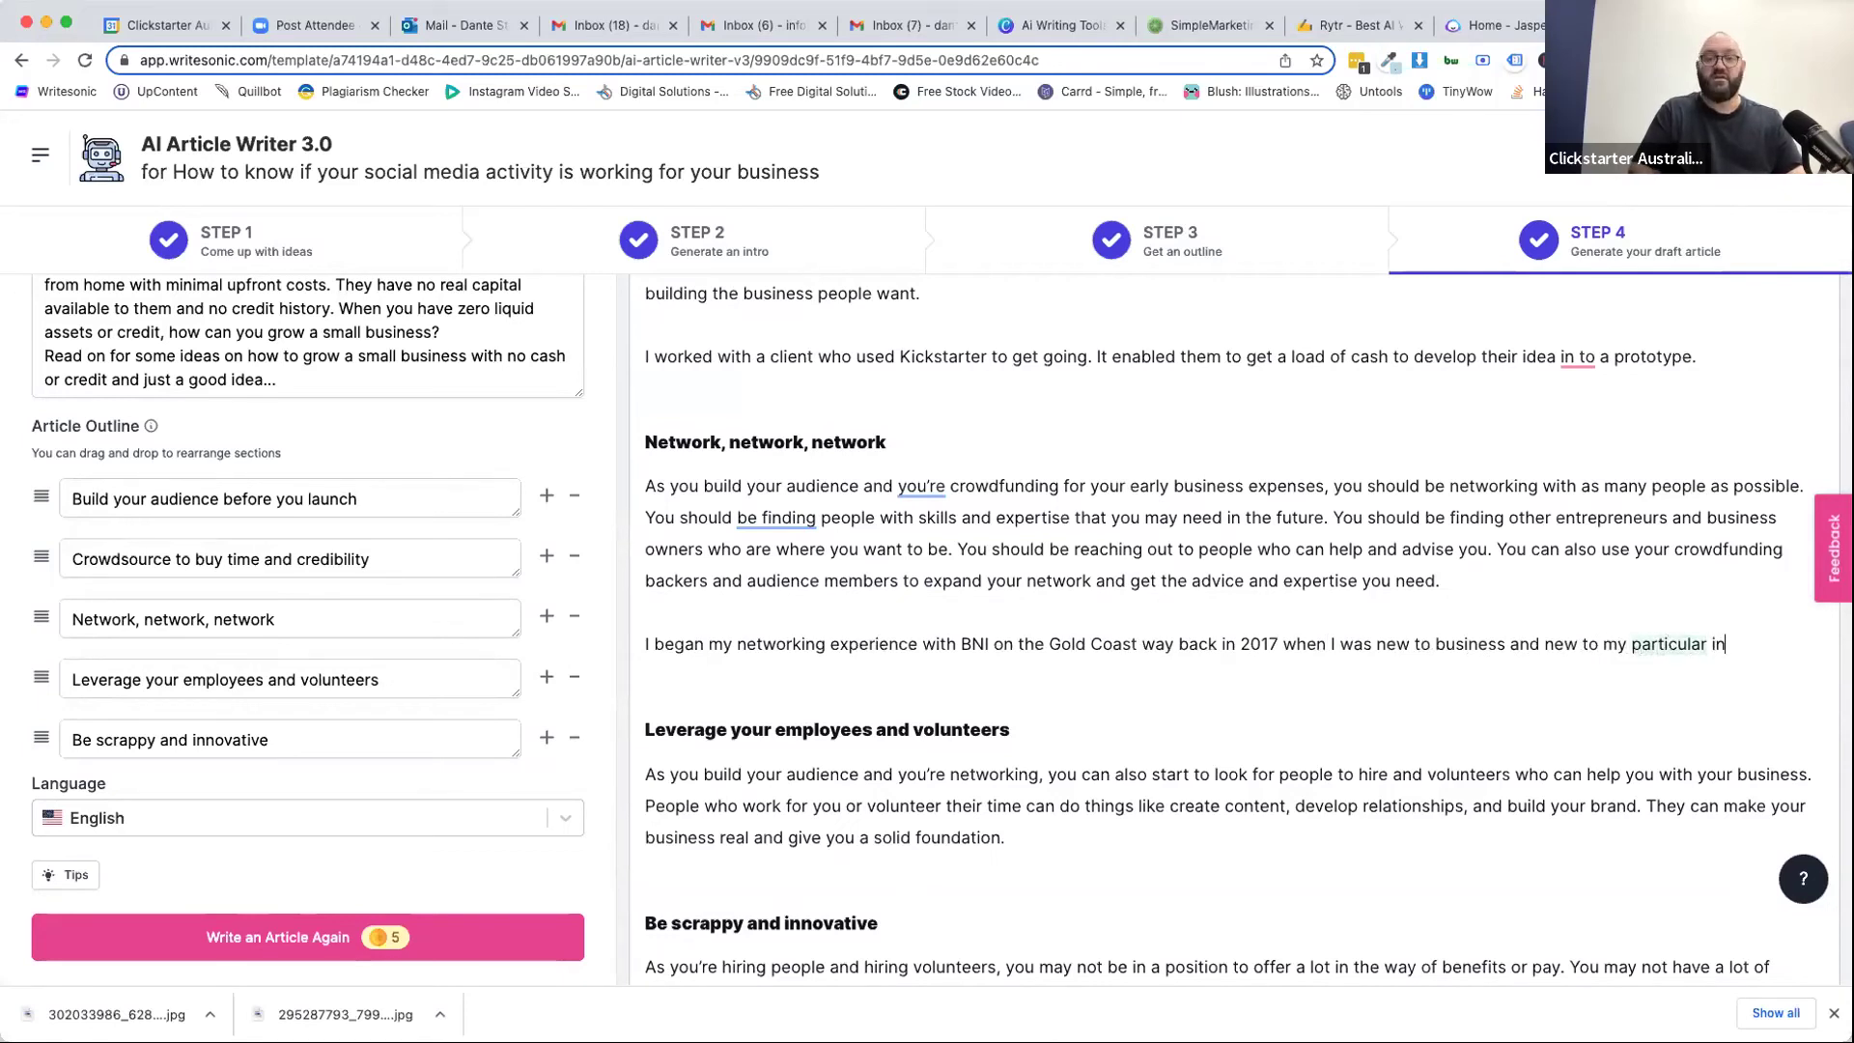
{"action": "type", "text": "ustru."}
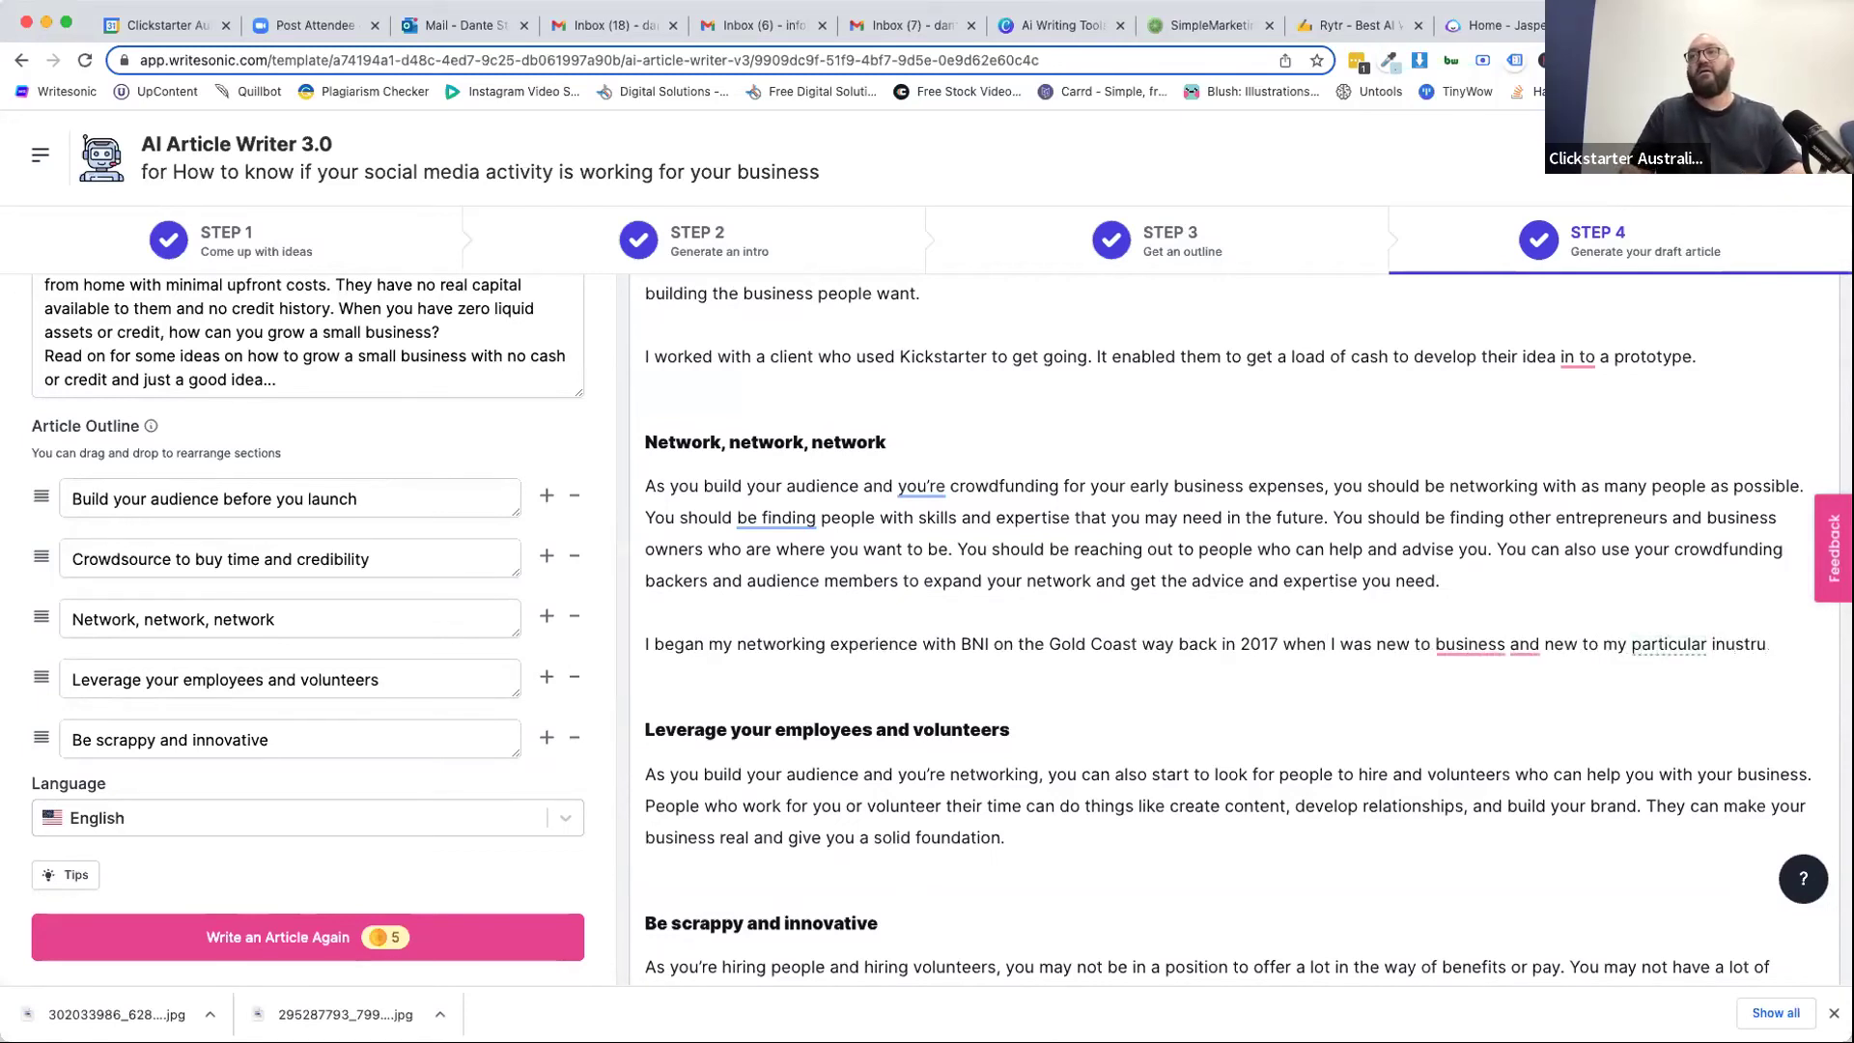
{"action": "key", "text": "BackSpace"}
{"action": "key", "text": "BackSpace"}
{"action": "key", "text": "BackSpace"}
{"action": "key", "text": "BackSpace"}
{"action": "key", "text": "BackSpace"}
{"action": "type", "text": "dustry"}
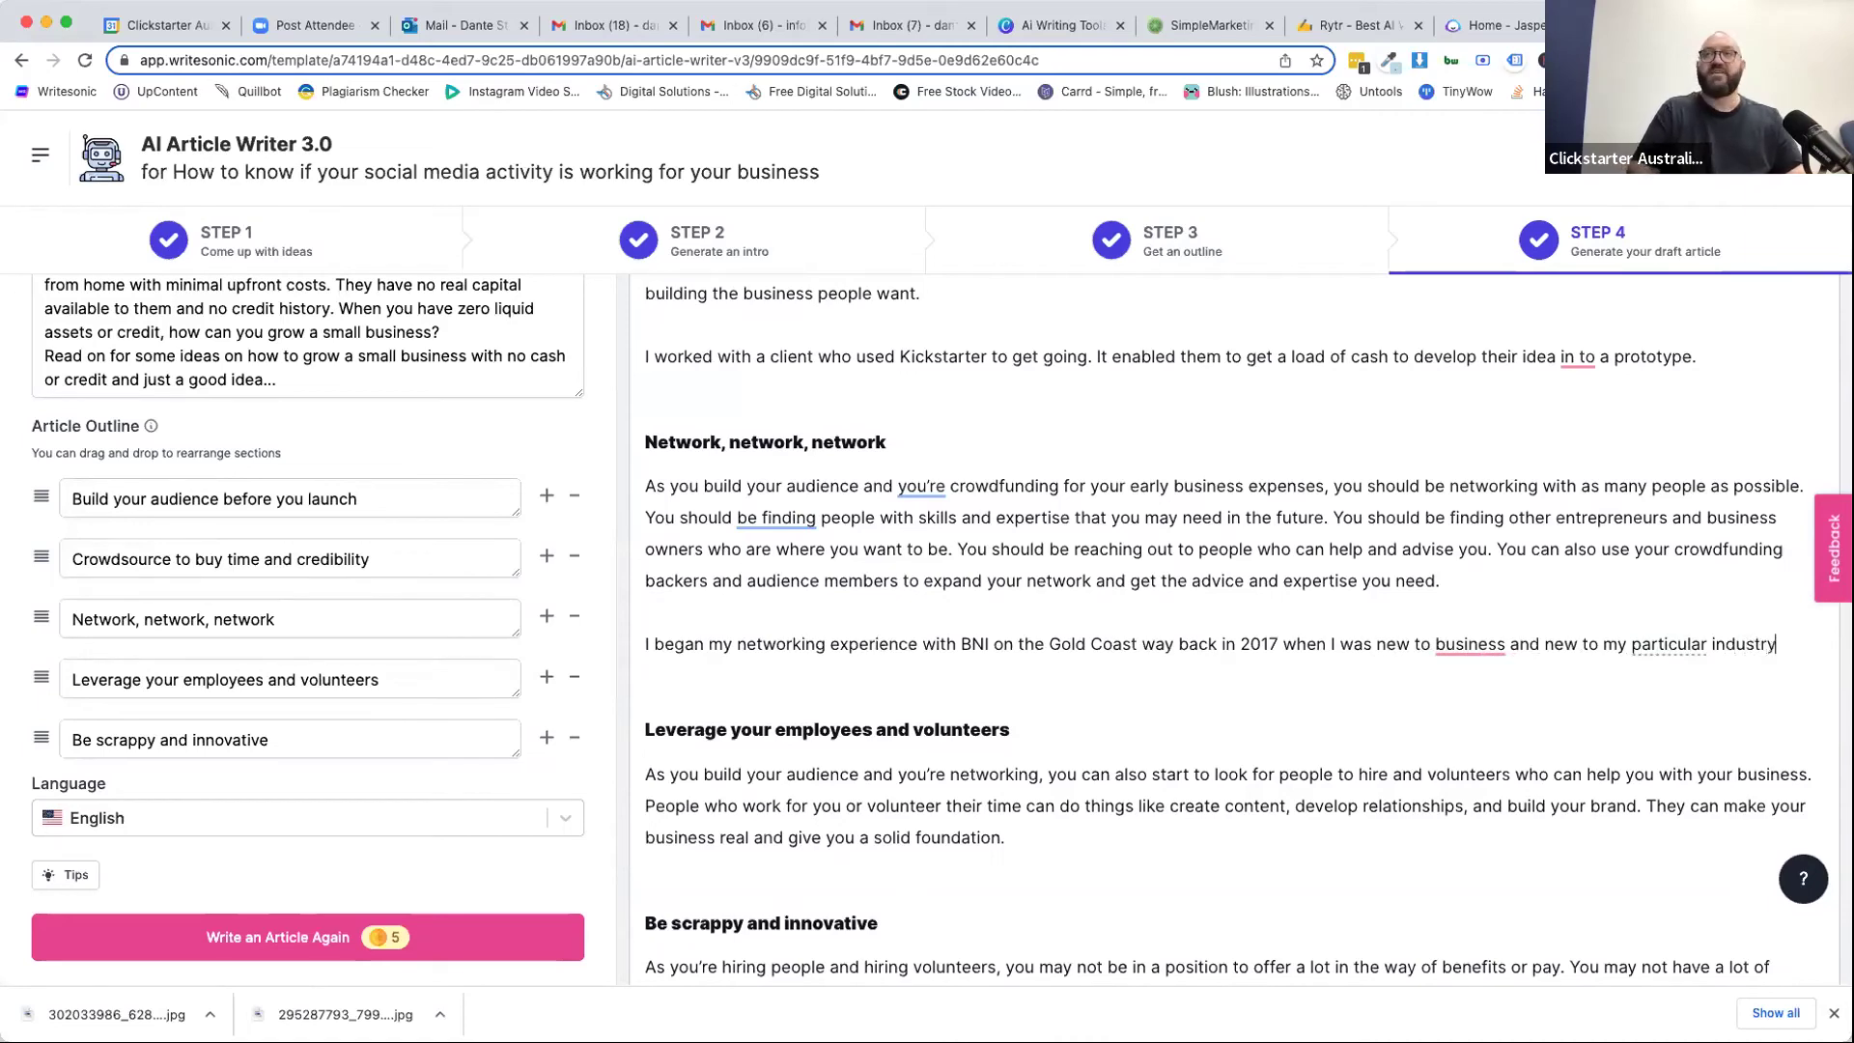
Highlight the generated networking paragraph and the added BNI sentence, and review the personal examples added to the earlier sections.
{"action": "triple_click", "coordinate": [759, 473]}
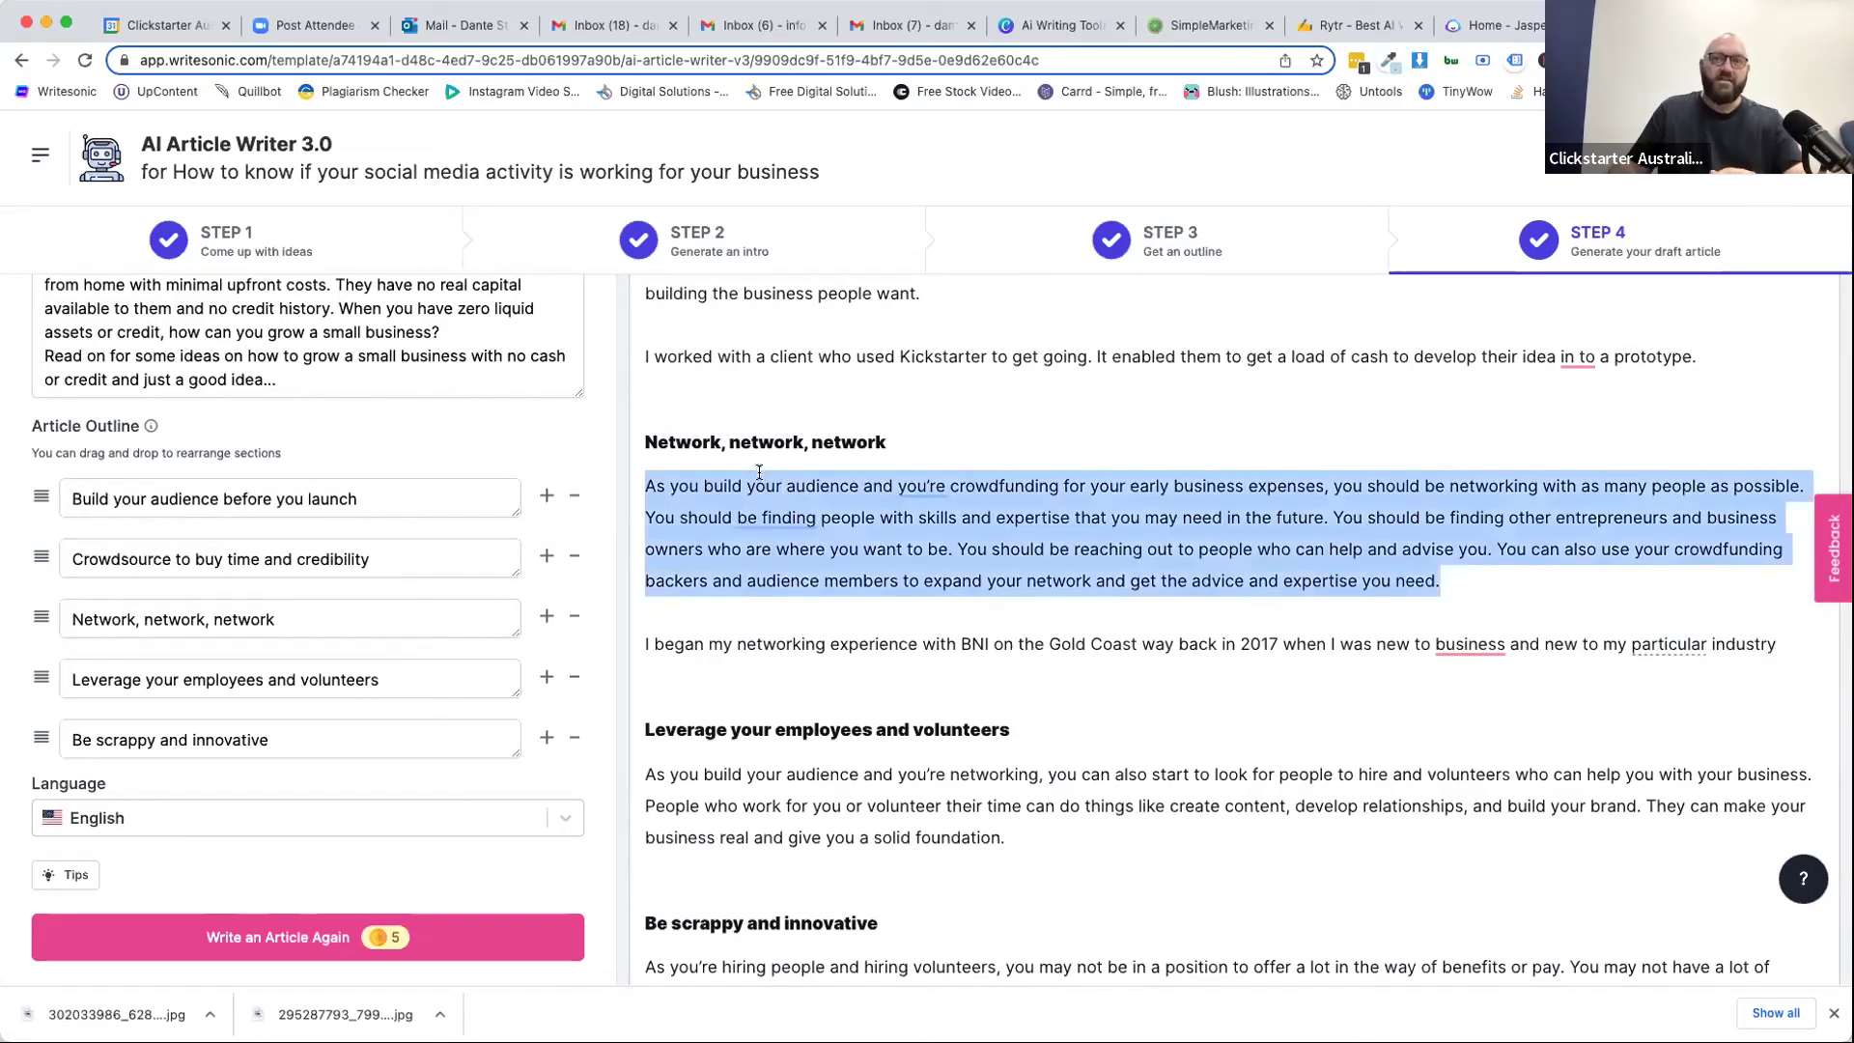
{"action": "triple_click", "coordinate": [797, 647]}
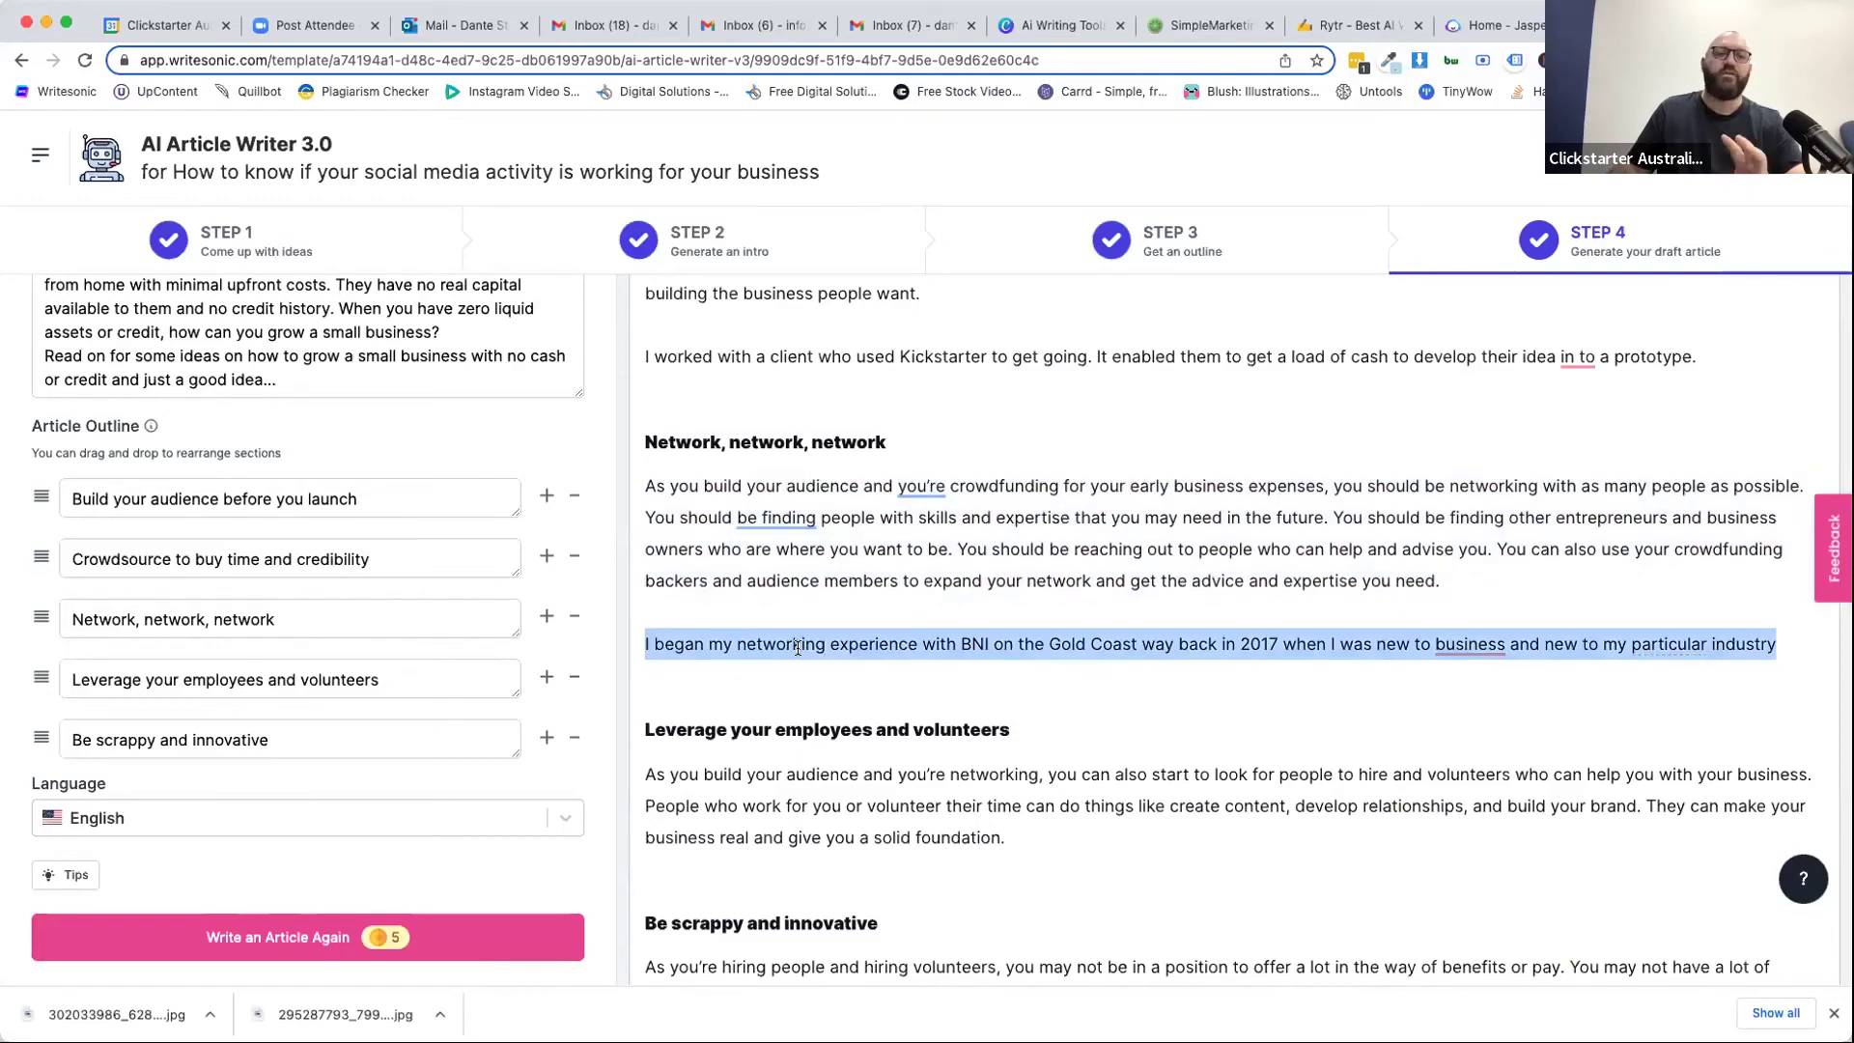
{"action": "scroll", "coordinate": [798, 647], "scroll_direction": "up", "scroll_amount": 15}
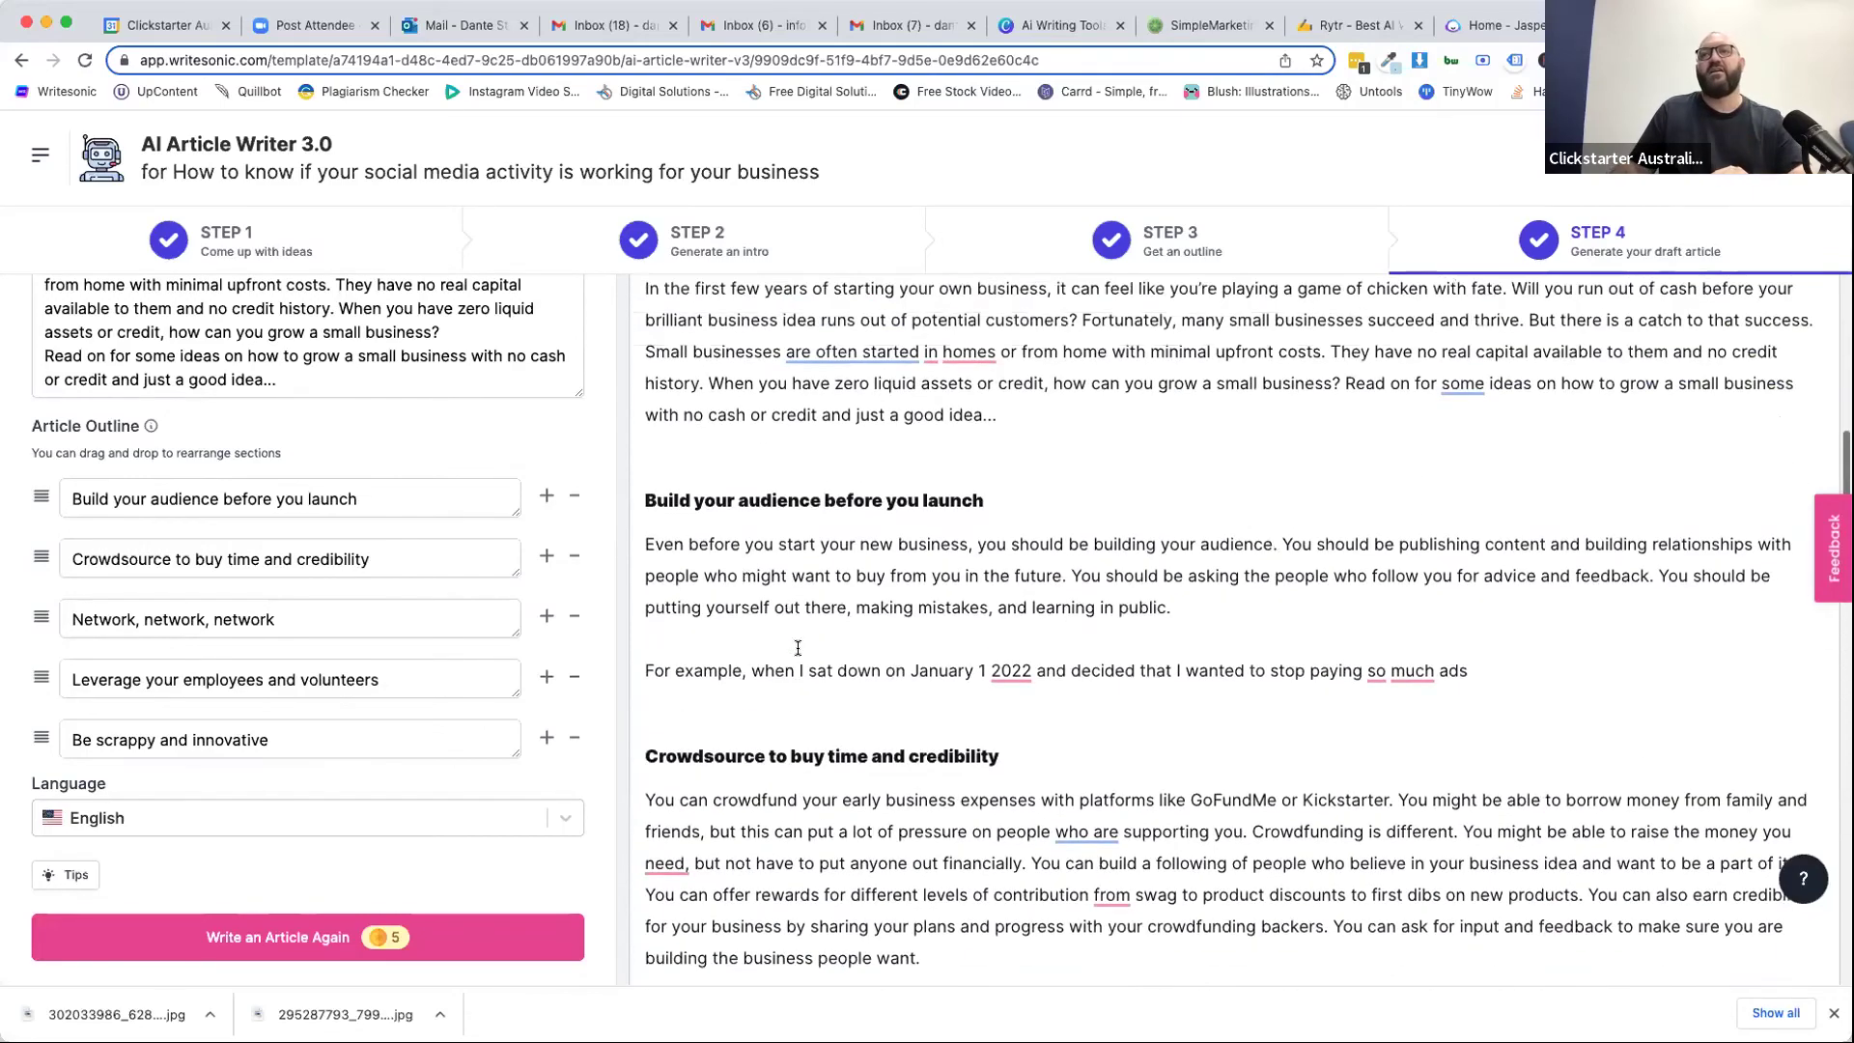
{"action": "scroll", "coordinate": [798, 647], "scroll_direction": "down", "scroll_amount": 15}
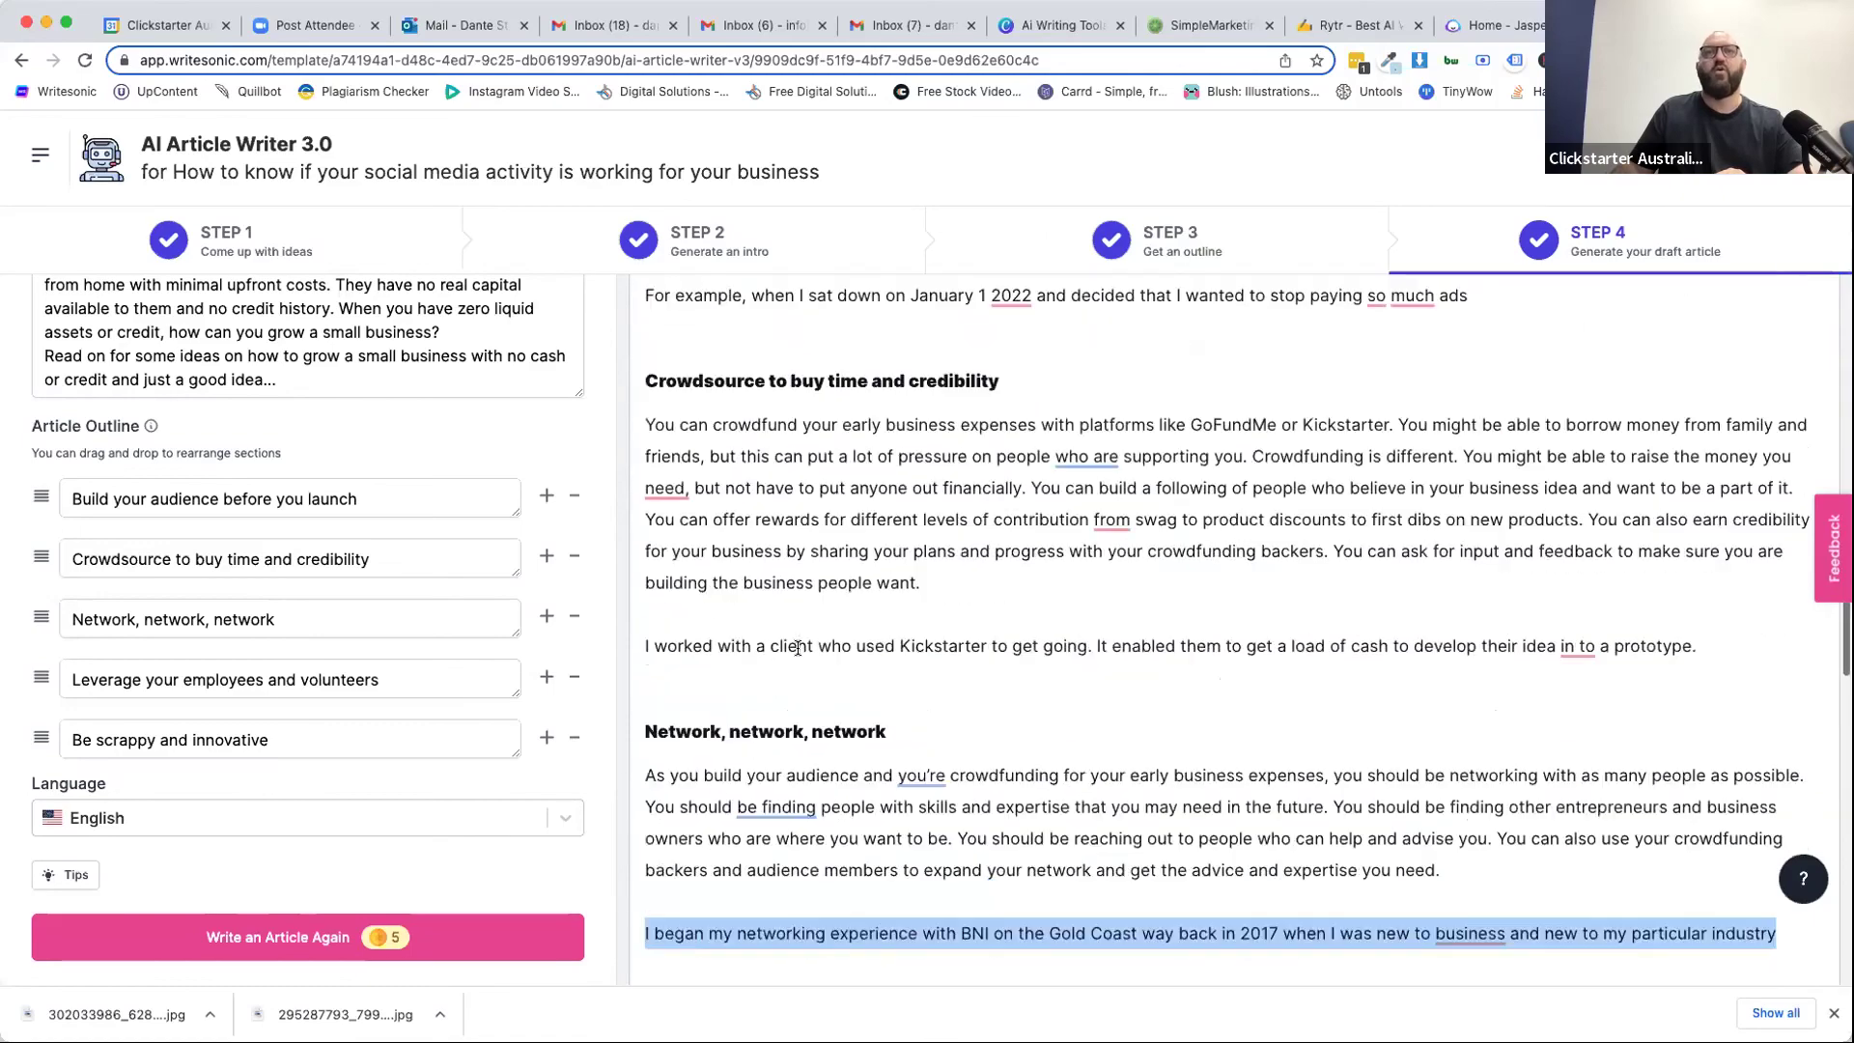
{"action": "scroll", "coordinate": [798, 647], "scroll_direction": "down", "scroll_amount": 10}
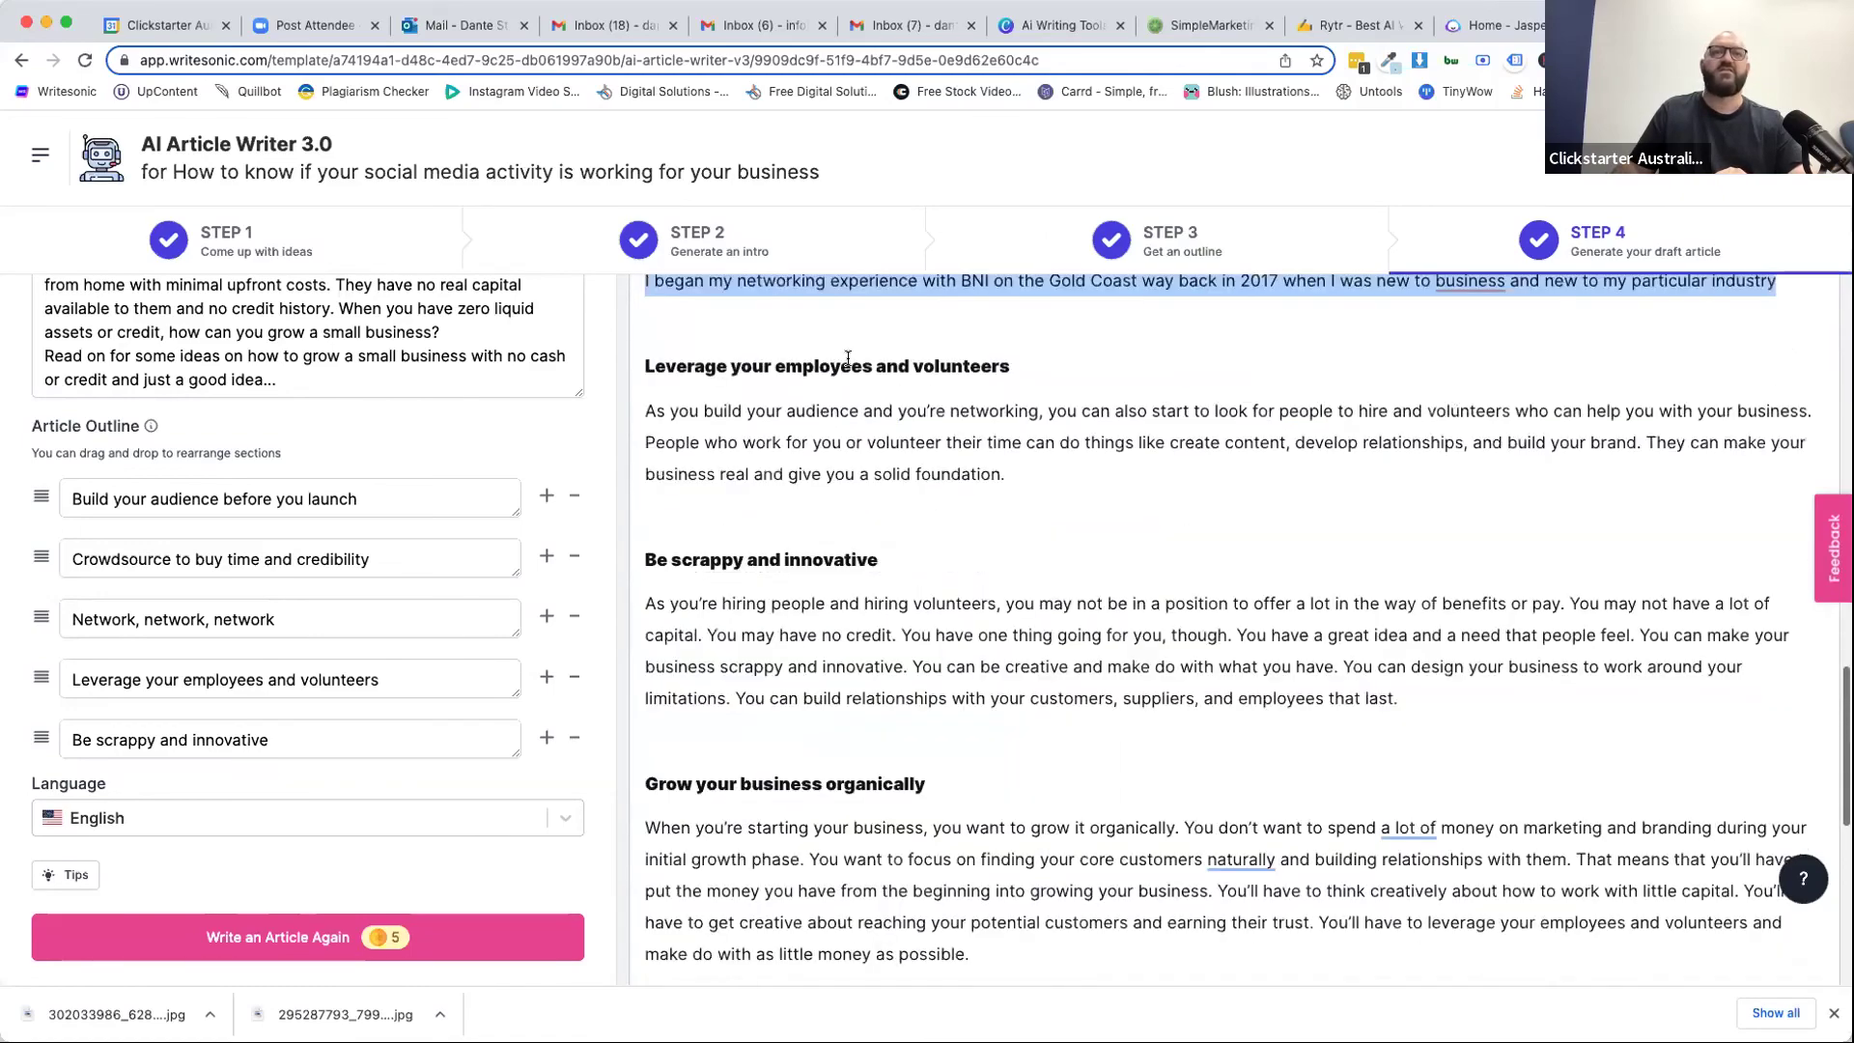
Add a paragraph reading "Add your own perspective" at the end of the "Be scrappy and innovative" section.
{"action": "scroll", "coordinate": [853, 574], "scroll_direction": "down", "scroll_amount": 2}
{"action": "scroll", "coordinate": [1226, 637], "scroll_direction": "up", "scroll_amount": 5}
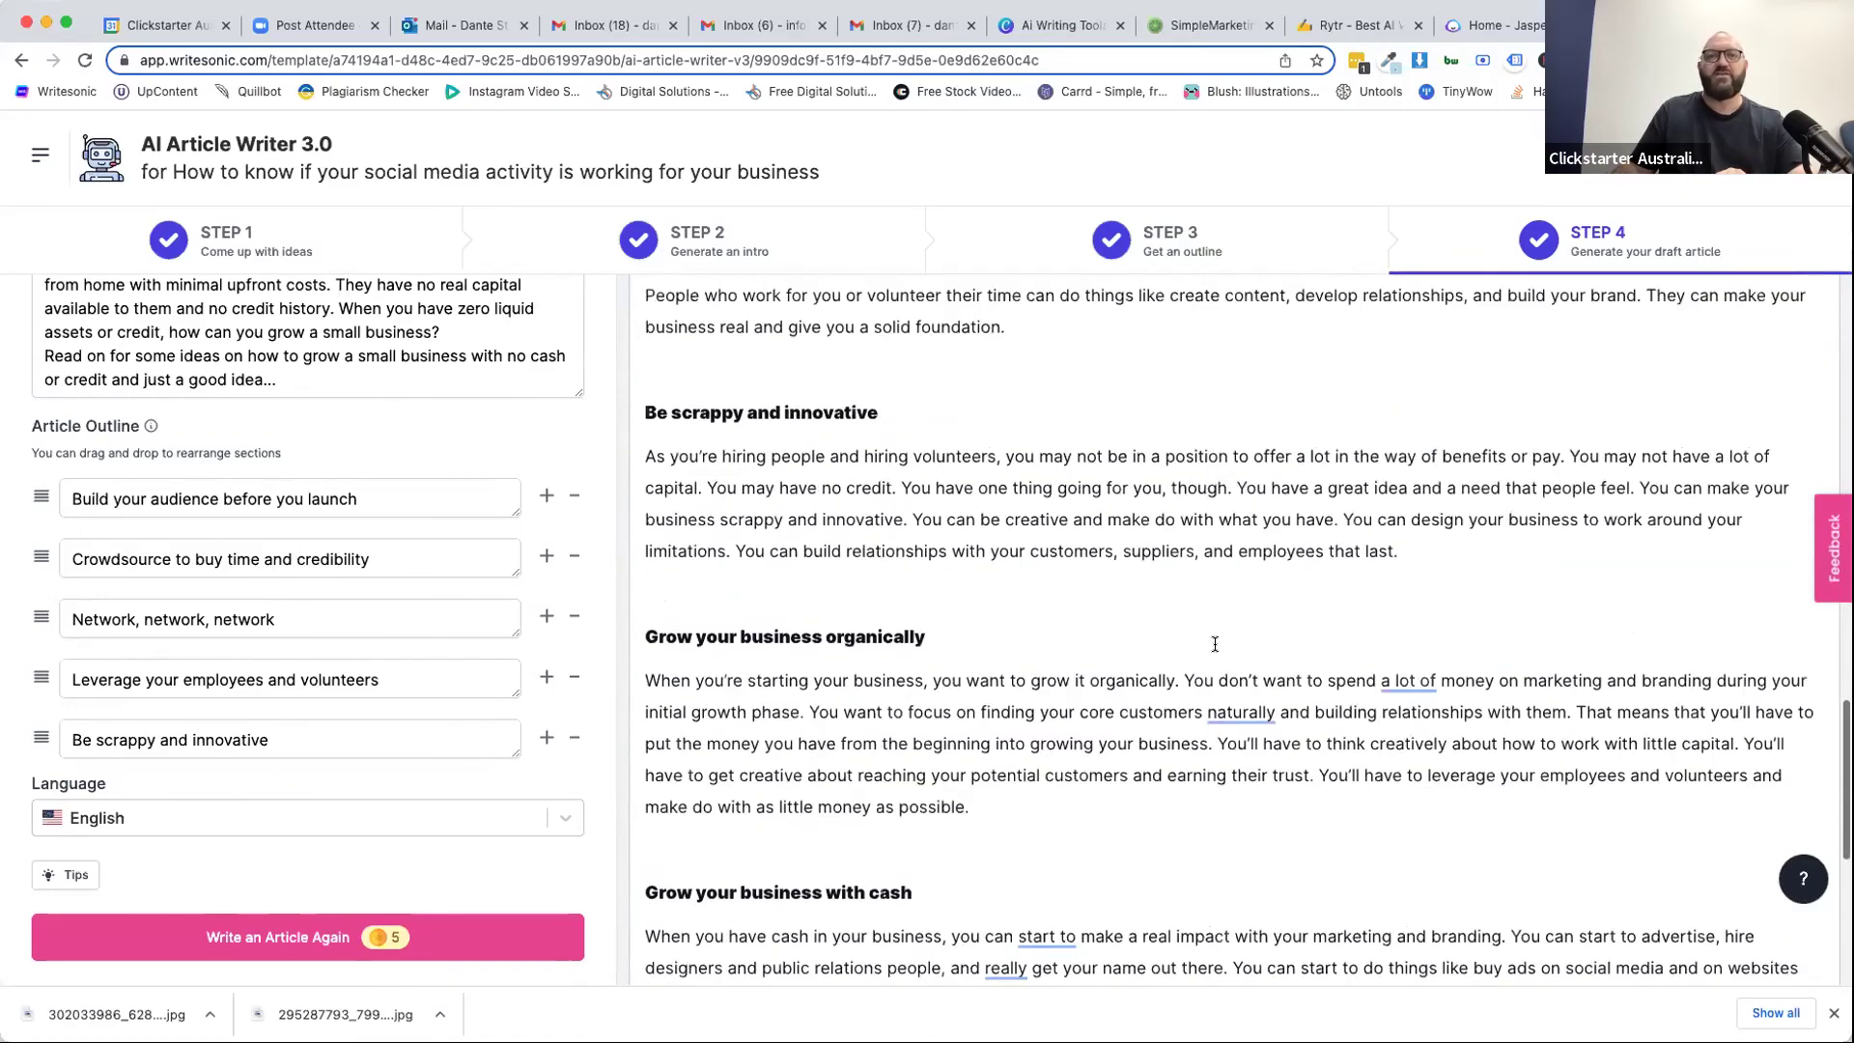
{"action": "left_click", "coordinate": [1439, 640]}
{"action": "key", "text": "Return"}
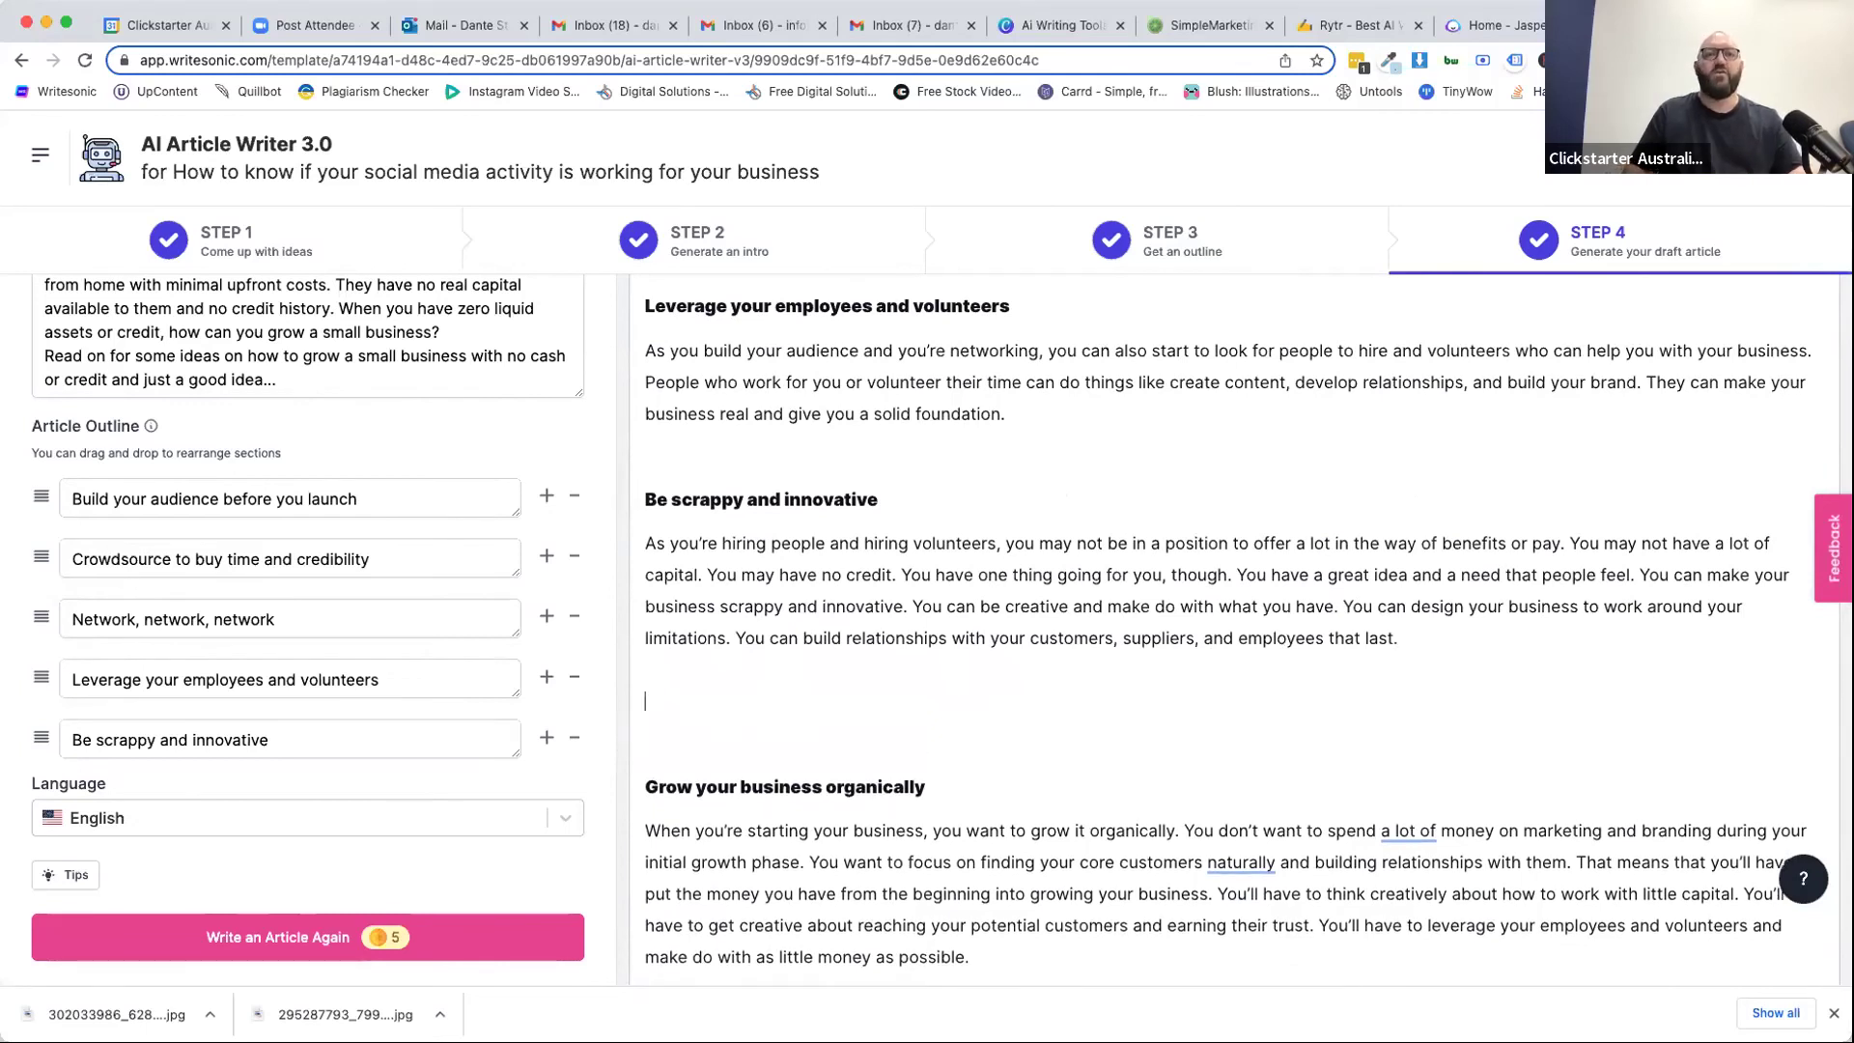
{"action": "type", "text": "Adn"}
{"action": "key", "text": "BackSpace"}
{"action": "key", "text": "BackSpace"}
{"action": "key", "text": "BackSpace"}
{"action": "key", "text": "BackSpace"}
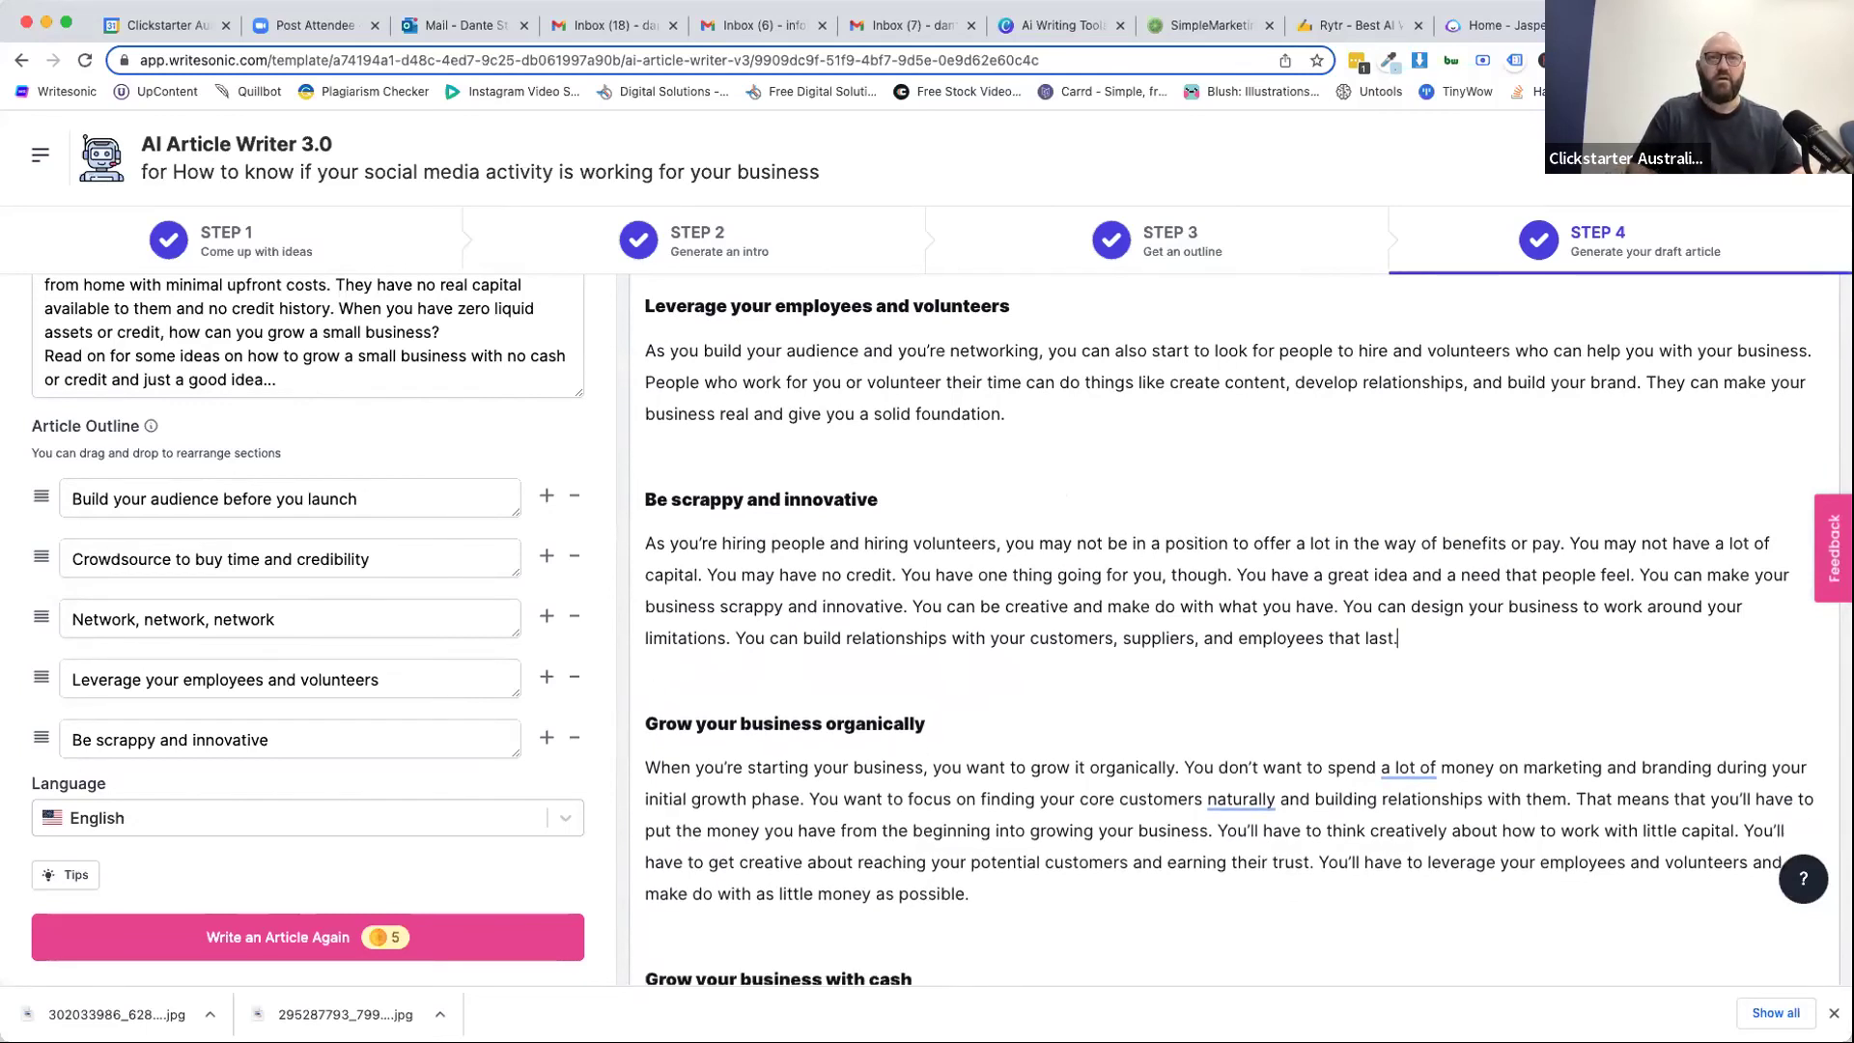
{"action": "key", "text": "Return"}
{"action": "key", "text": "Return"}
{"action": "type", "text": "Add y"}
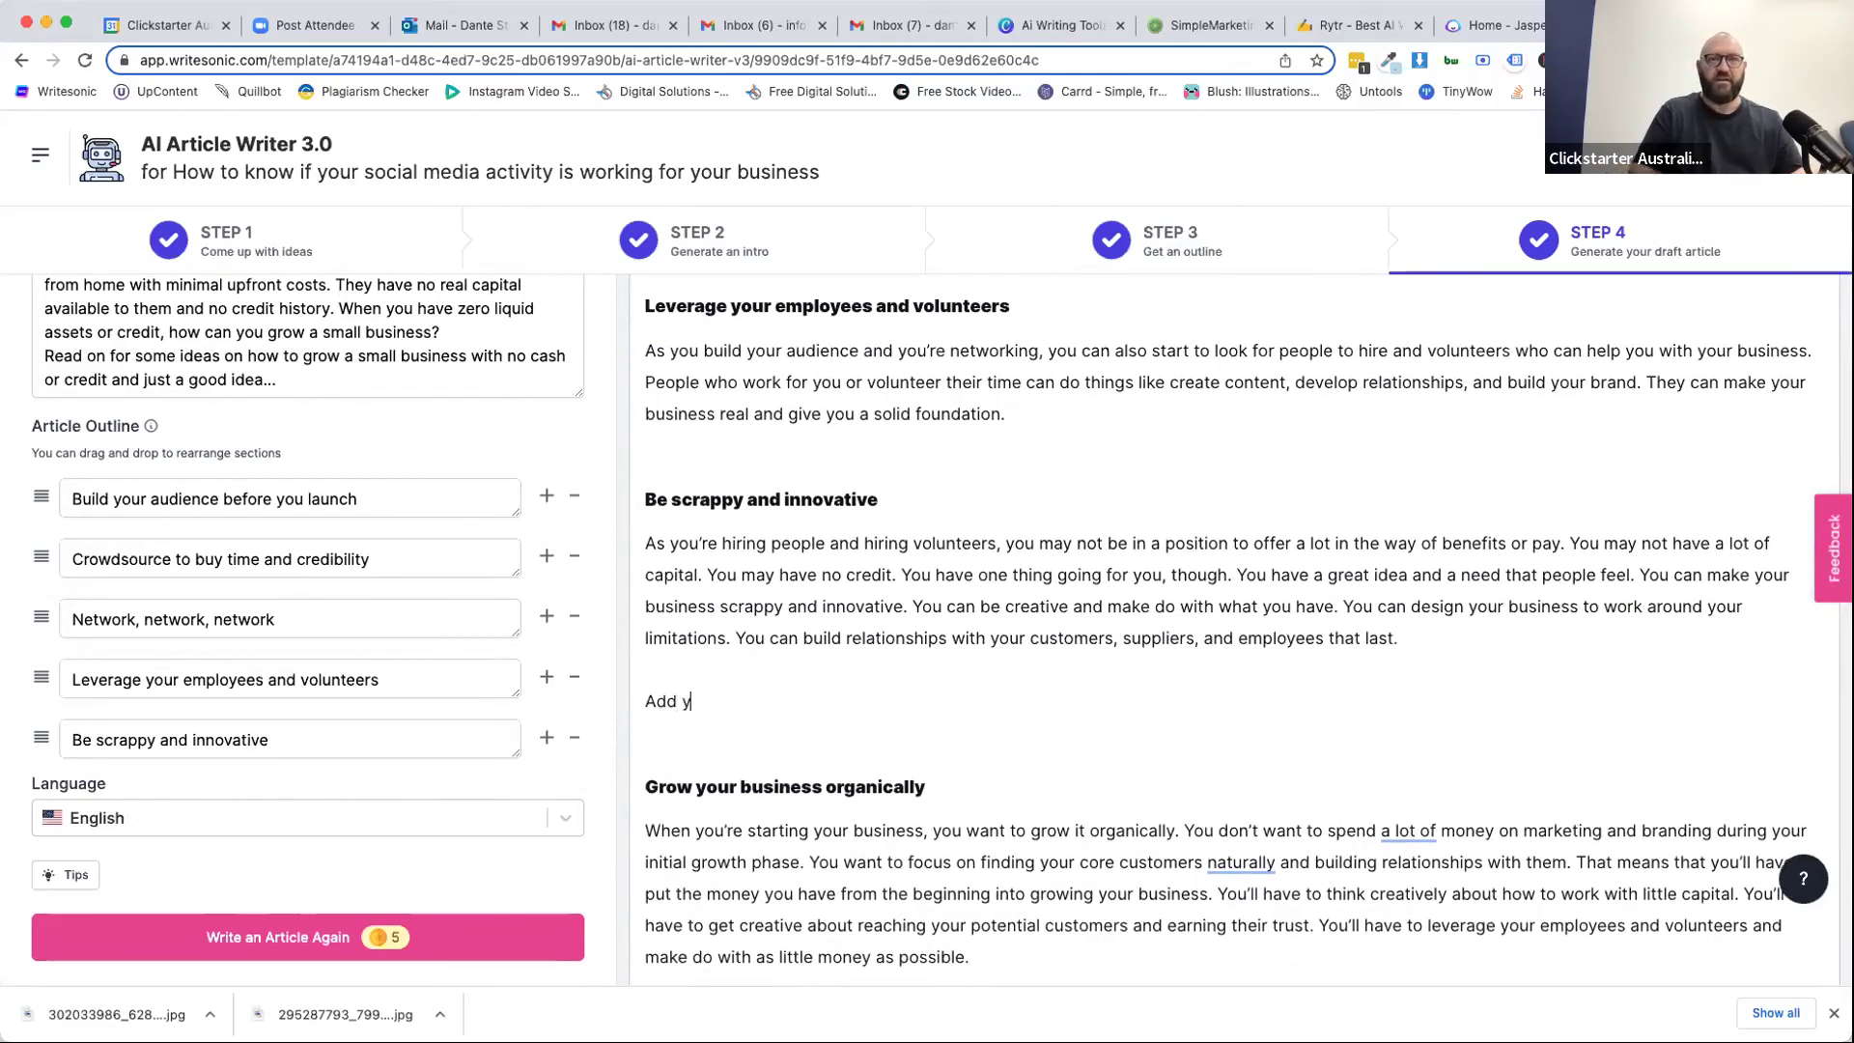
{"action": "type", "text": "our own perspect"}
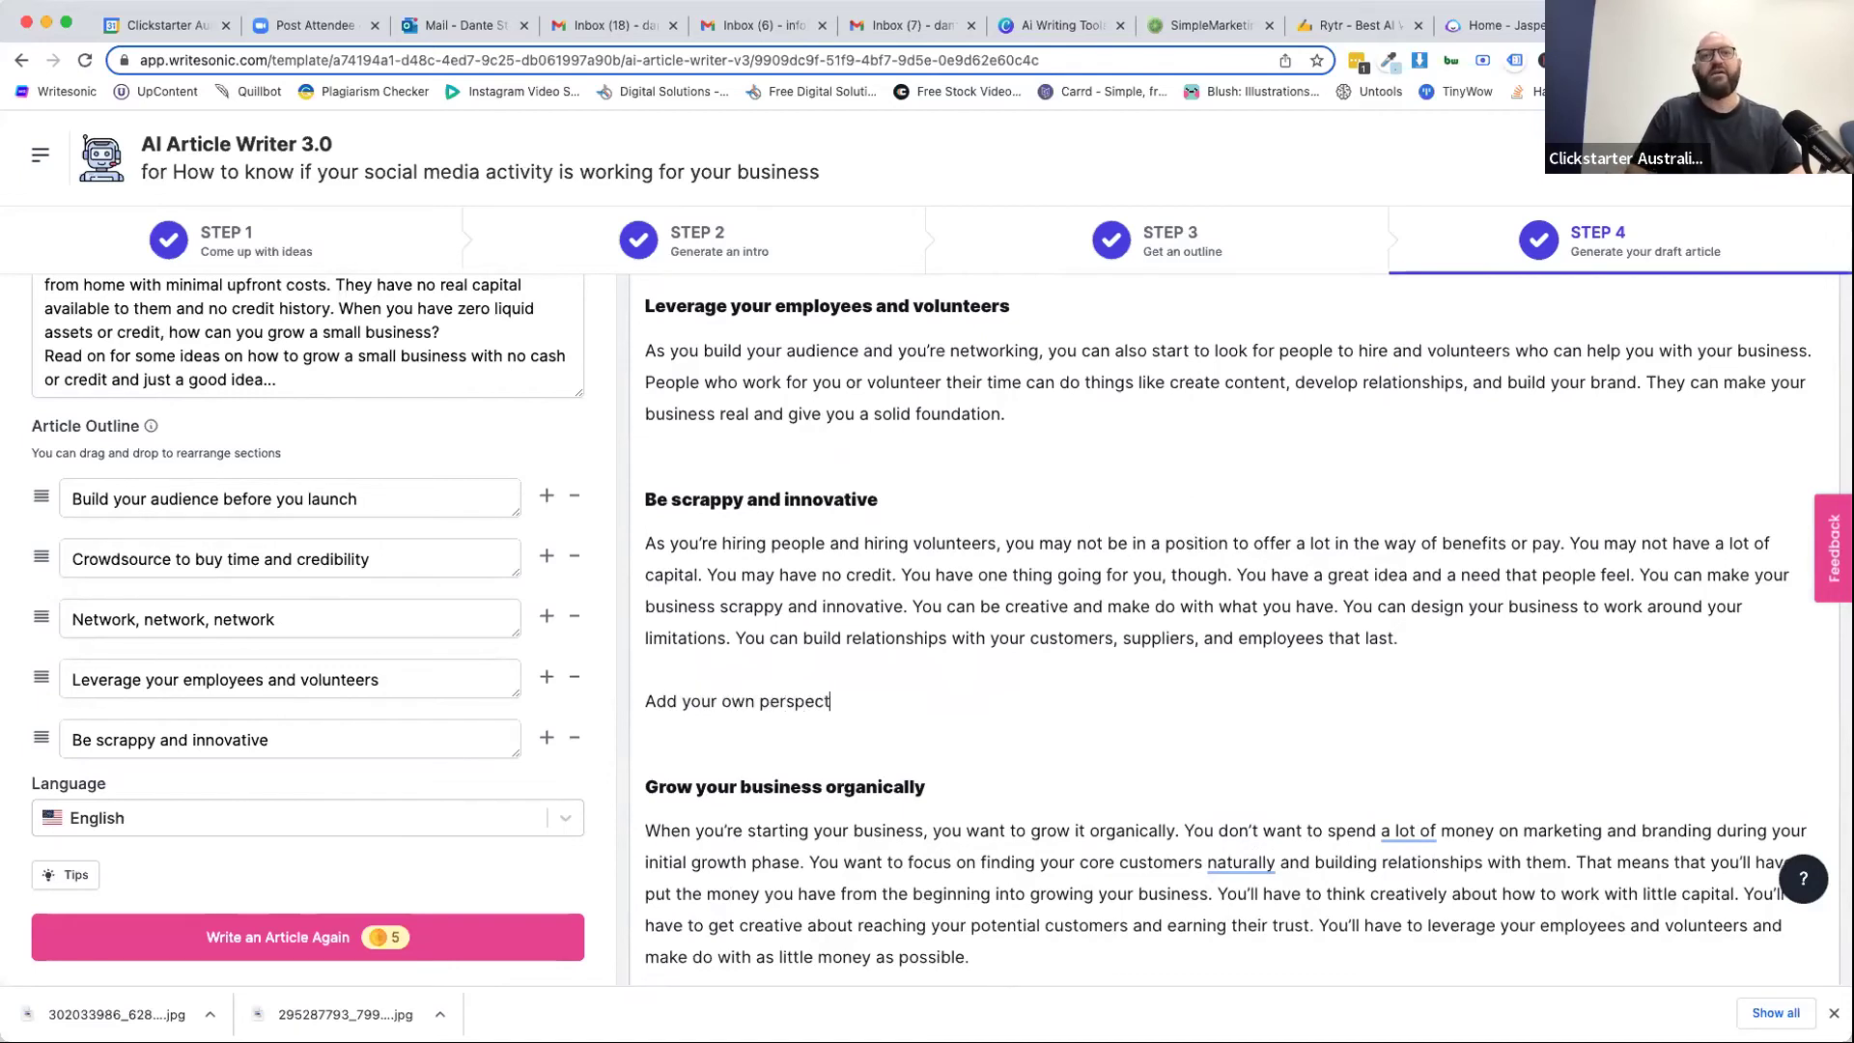
{"action": "type", "text": "ive e."}
{"action": "key", "text": "BackSpace"}
{"action": "key", "text": "BackSpace"}
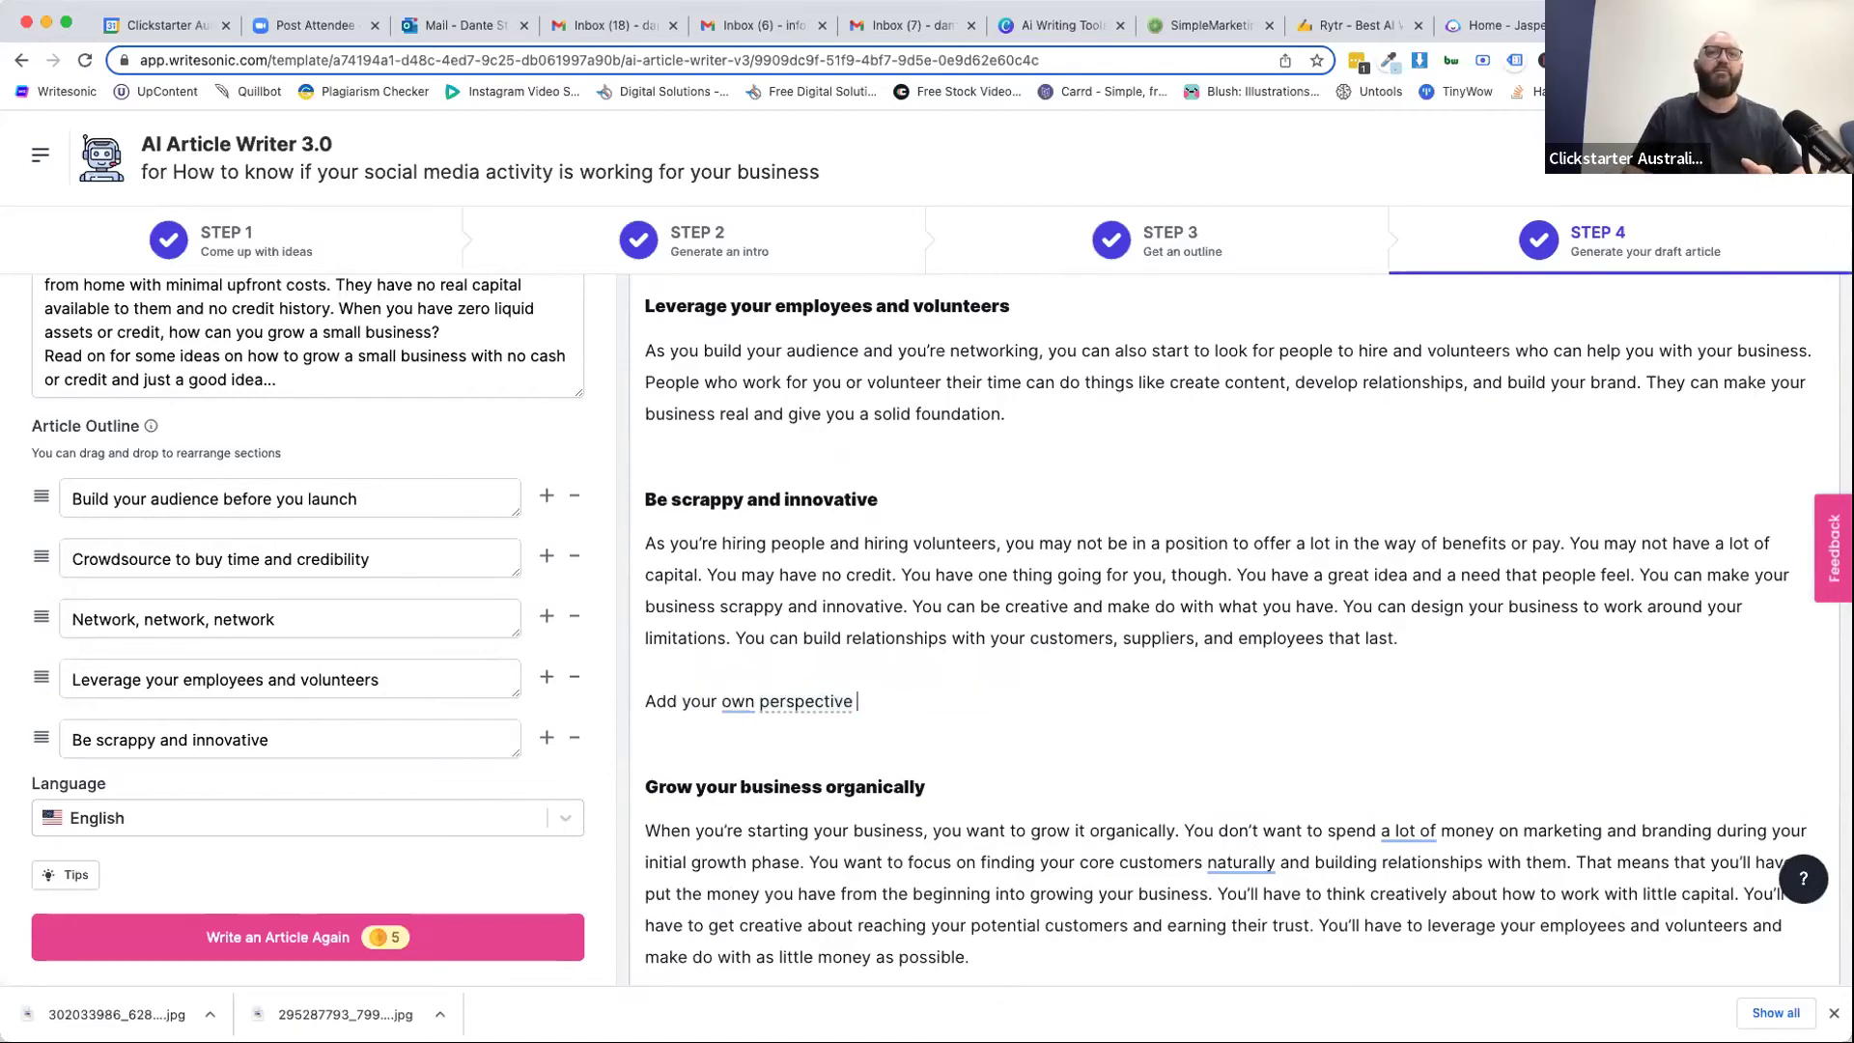
{"action": "key", "text": "BackSpace"}
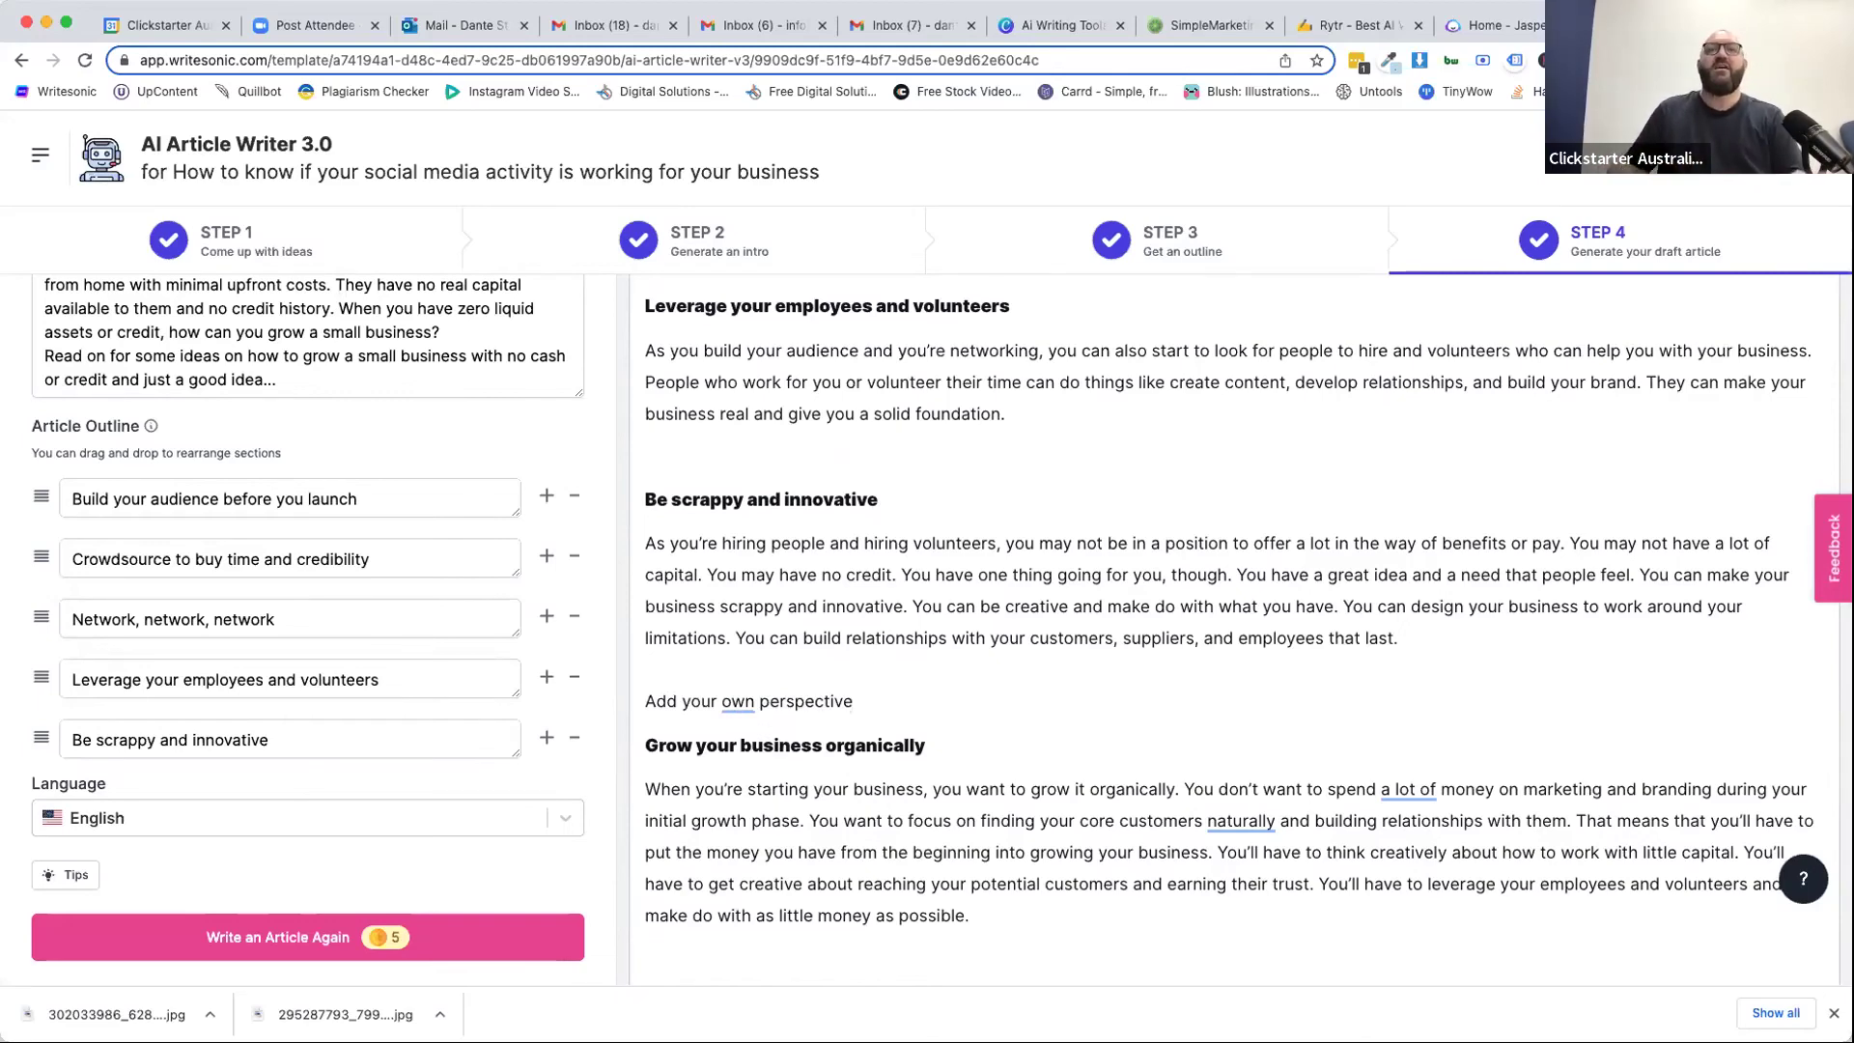
Compare the BNI sentence with the generated paragraph in the "Network, network, network" section by highlighting each one.
{"action": "scroll", "coordinate": [941, 627], "scroll_direction": "up", "scroll_amount": 5}
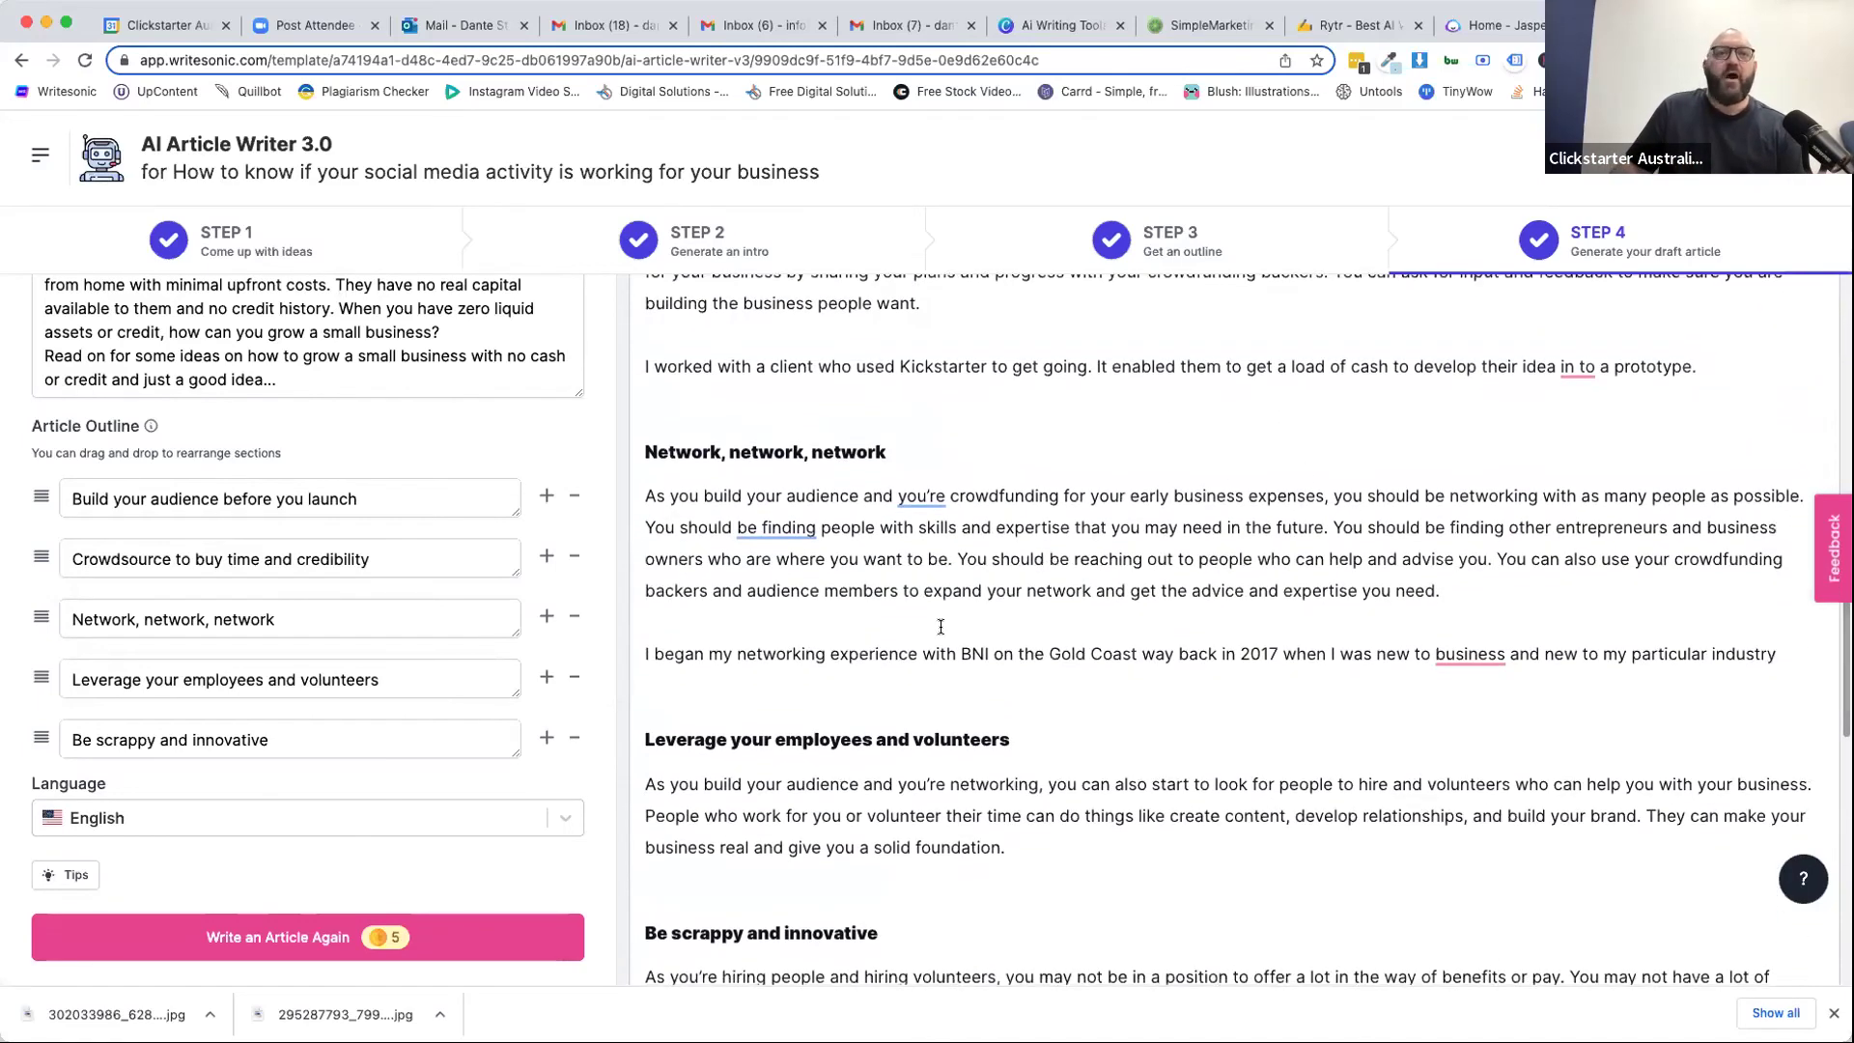
{"action": "triple_click", "coordinate": [882, 654]}
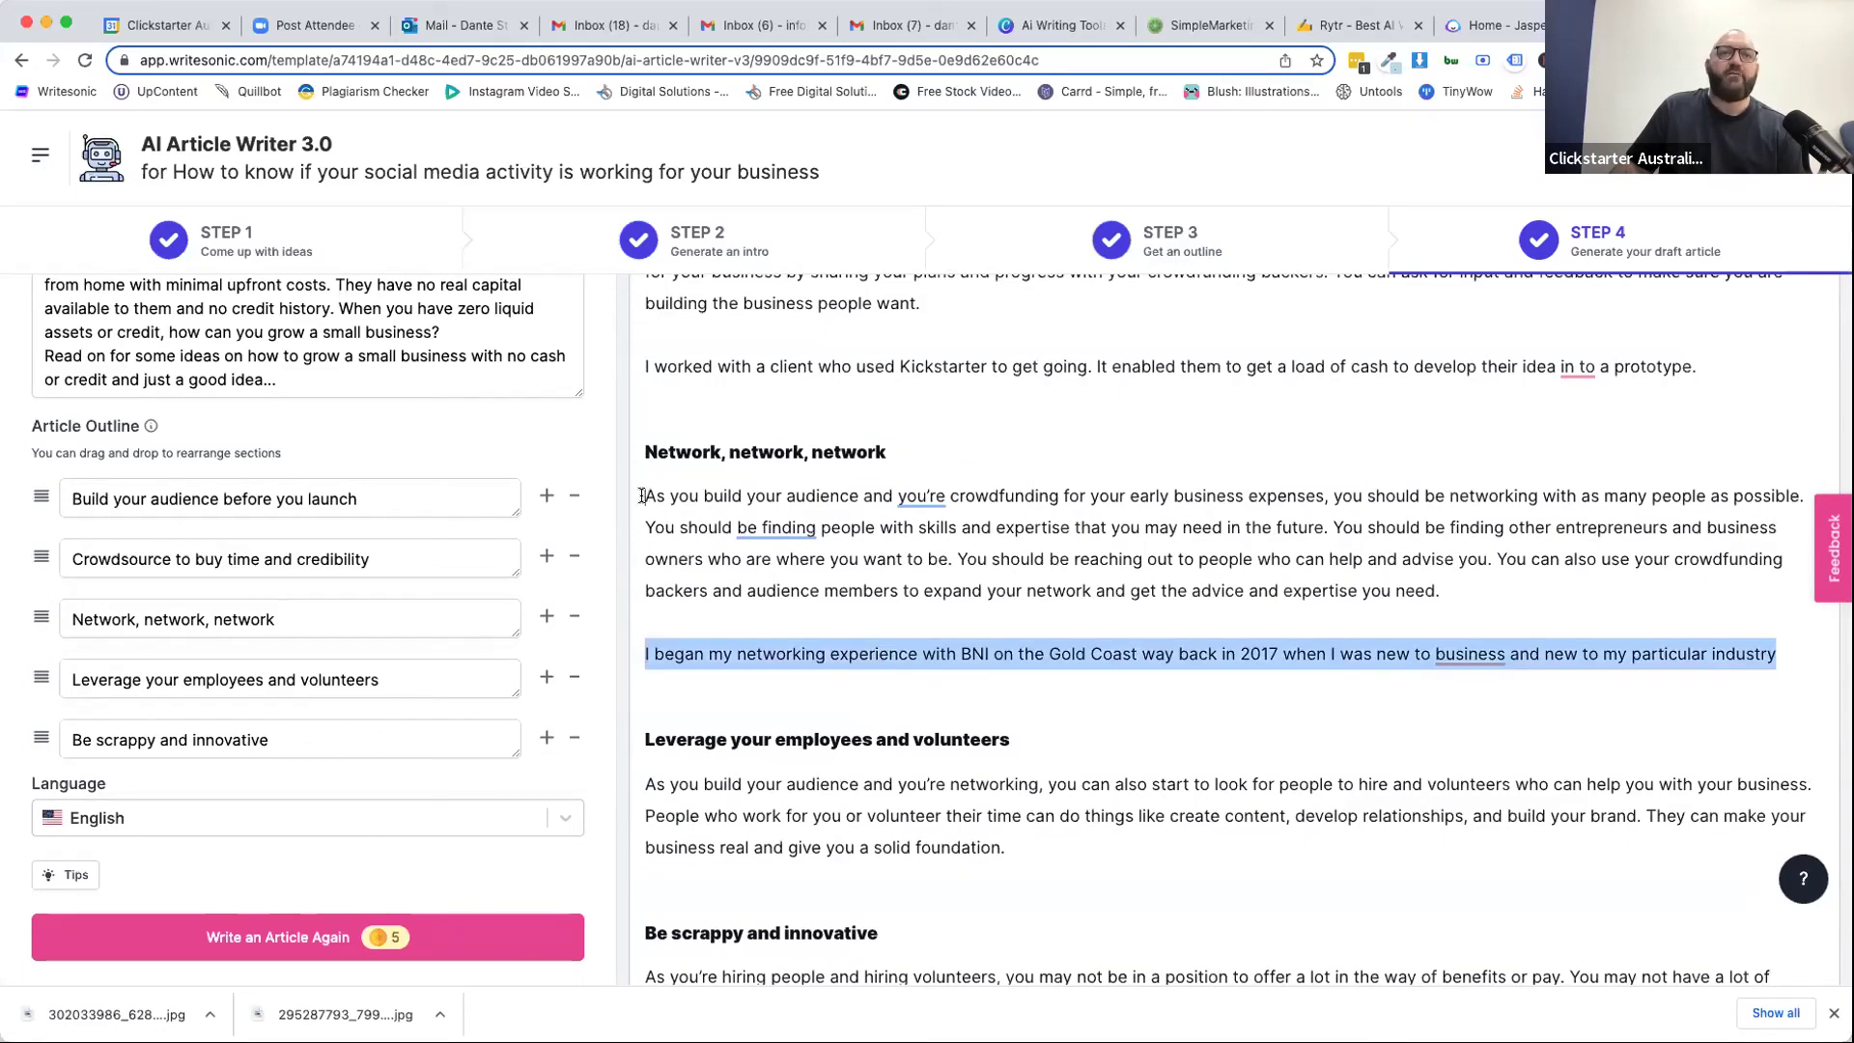
{"action": "left_click_drag", "start_coordinate": [642, 495], "coordinate": [1265, 609]}
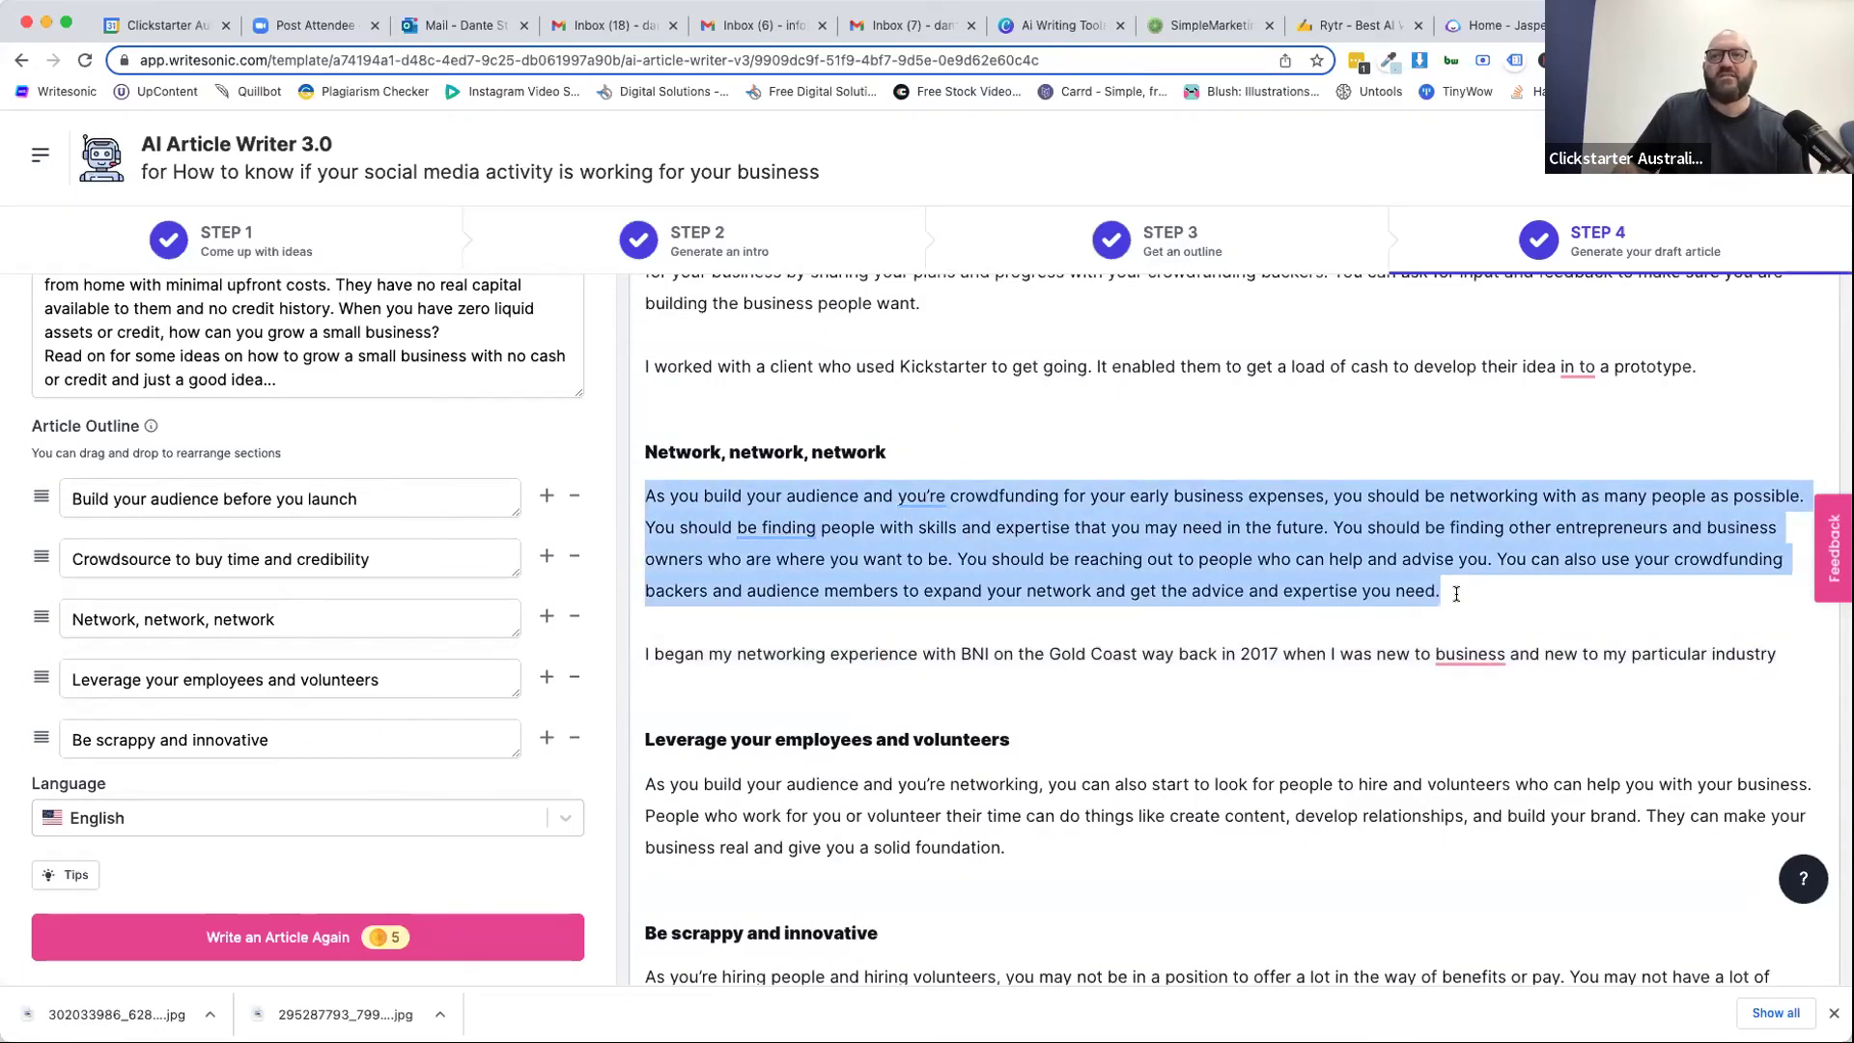
{"action": "triple_click", "coordinate": [811, 654]}
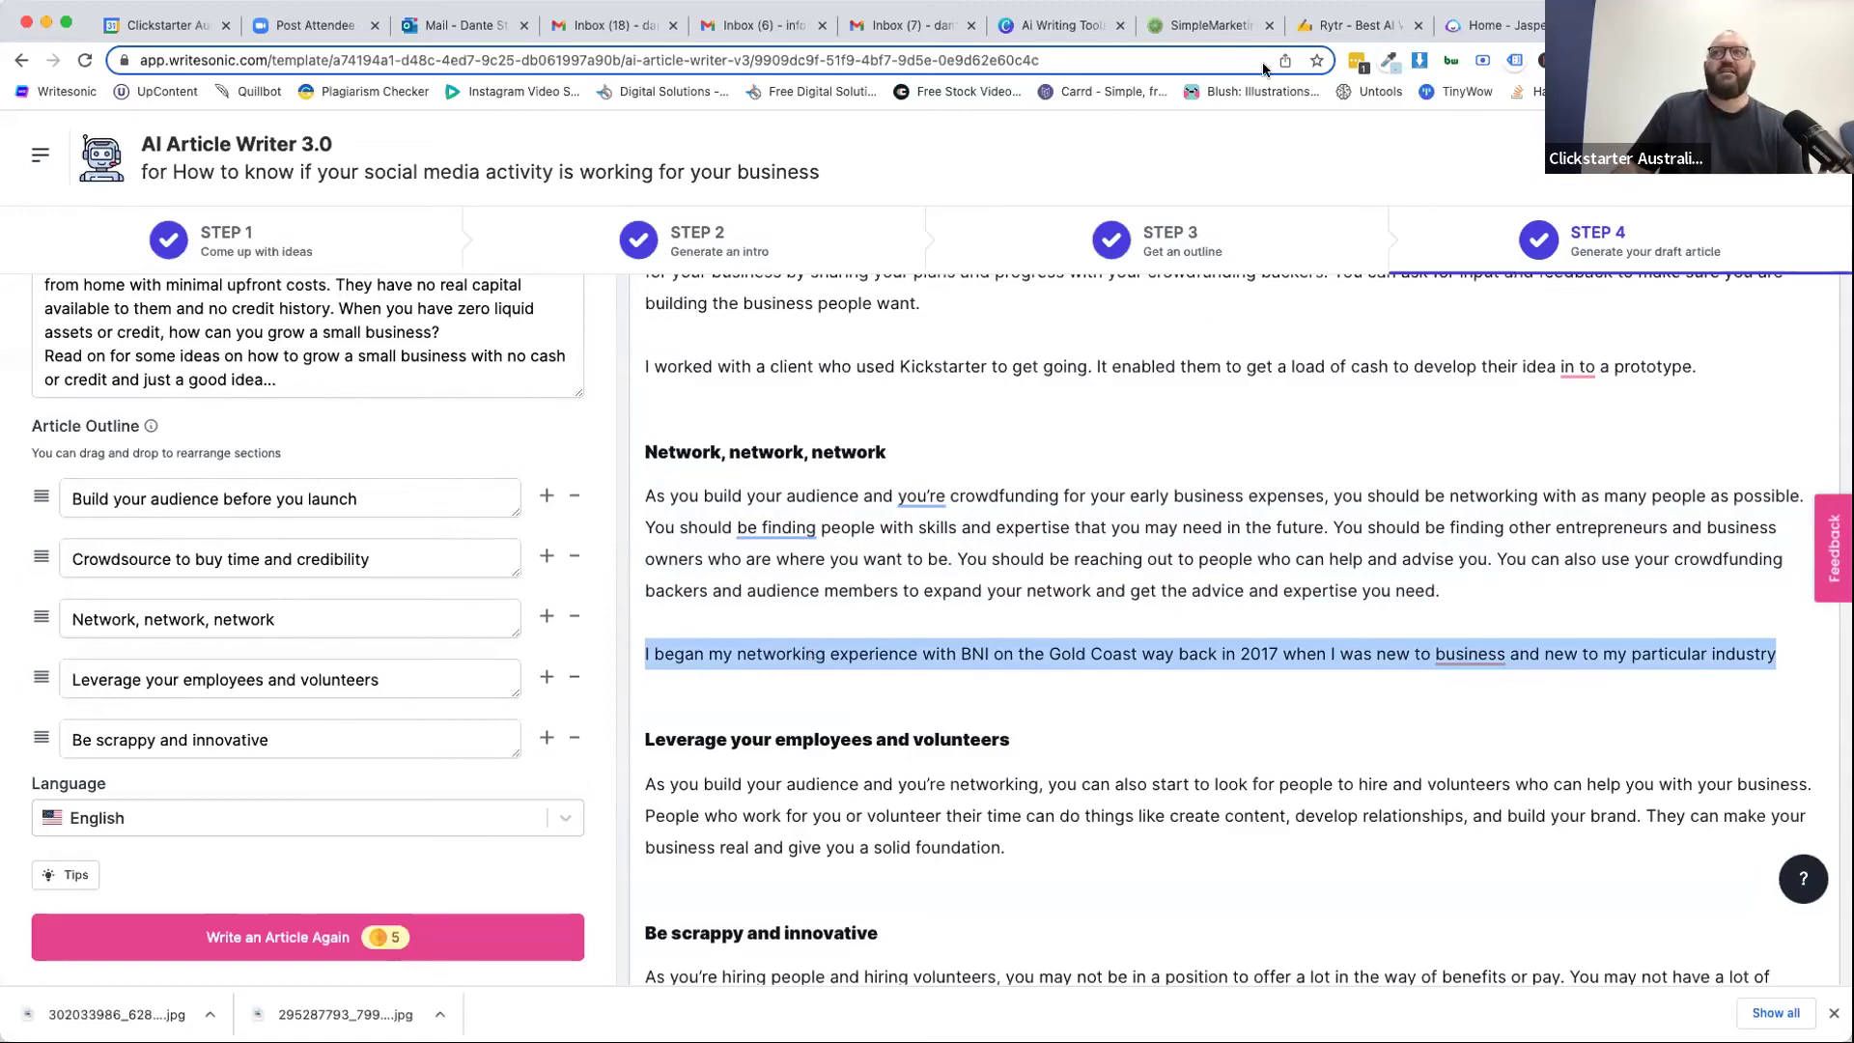
Return to the Writesonic project's template list and open the Product Hunt page for the Photosonic image generator.
{"action": "left_click", "coordinate": [1446, 128]}
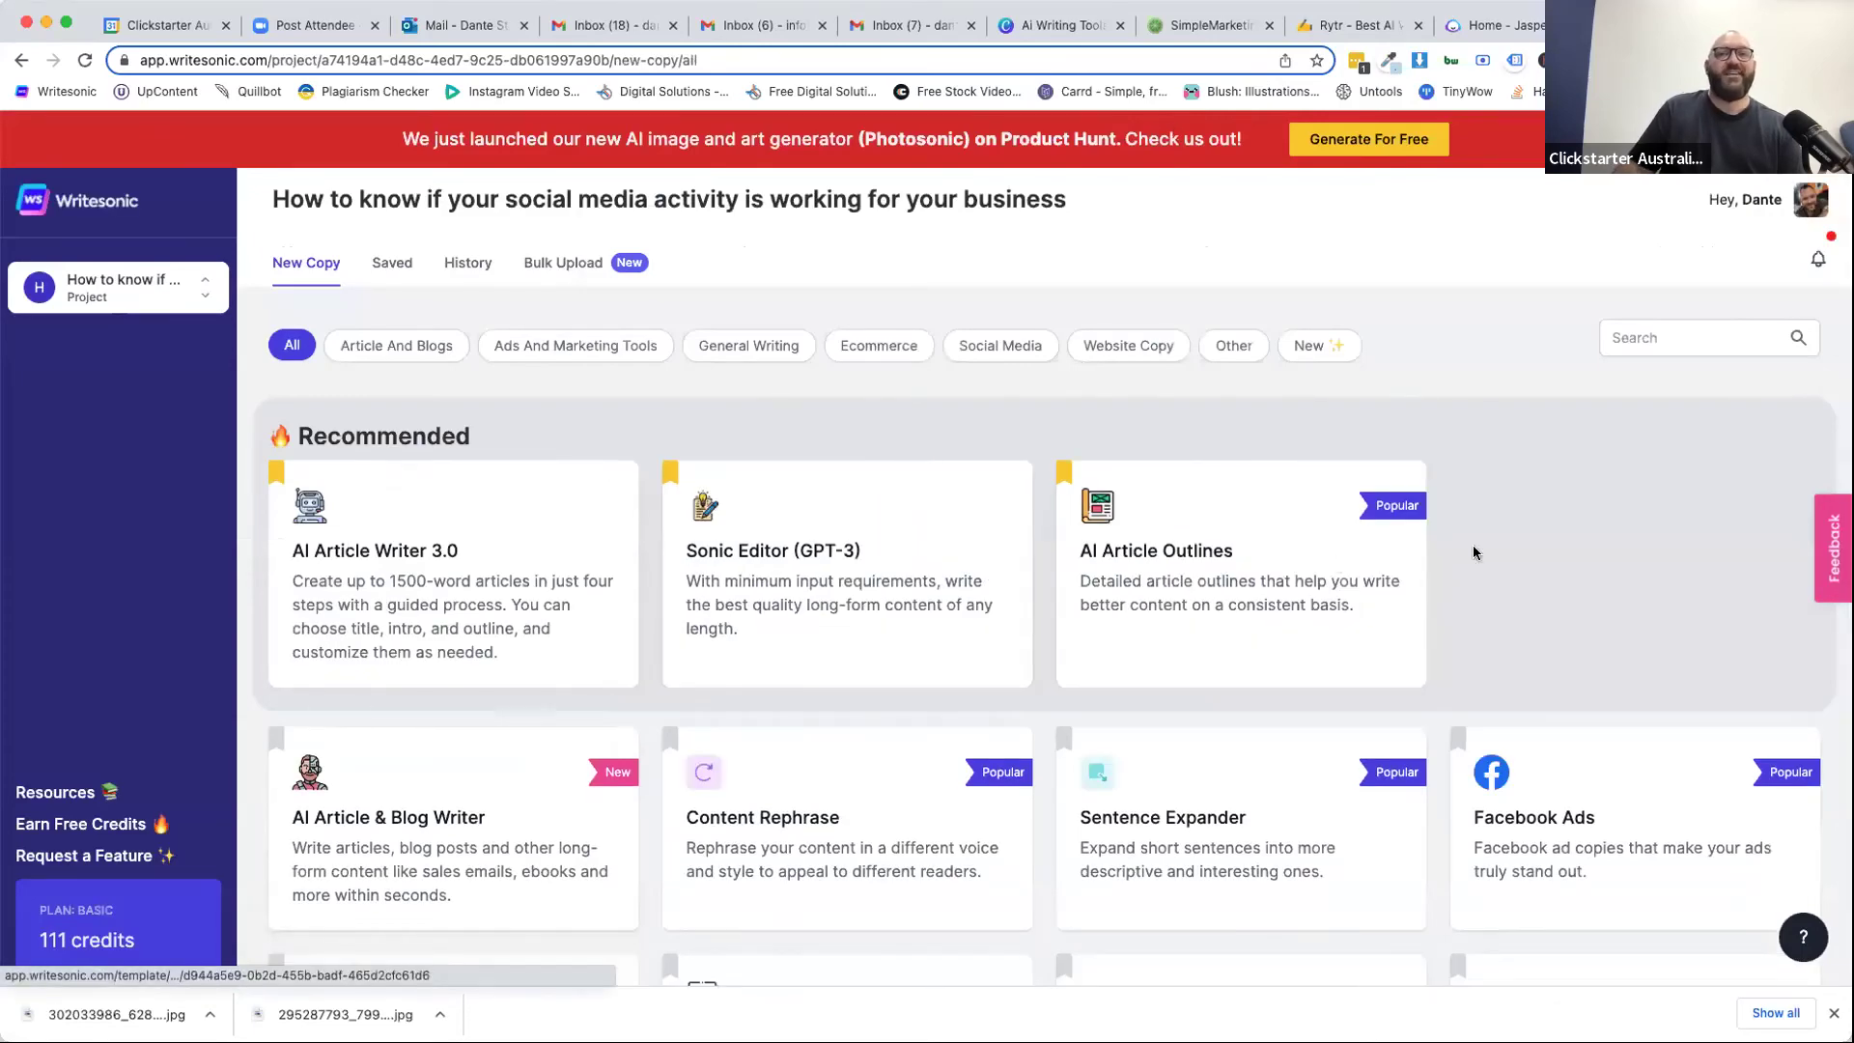
{"action": "scroll", "coordinate": [1429, 589], "scroll_direction": "down", "scroll_amount": 2}
{"action": "scroll", "coordinate": [1417, 621], "scroll_direction": "up", "scroll_amount": 2}
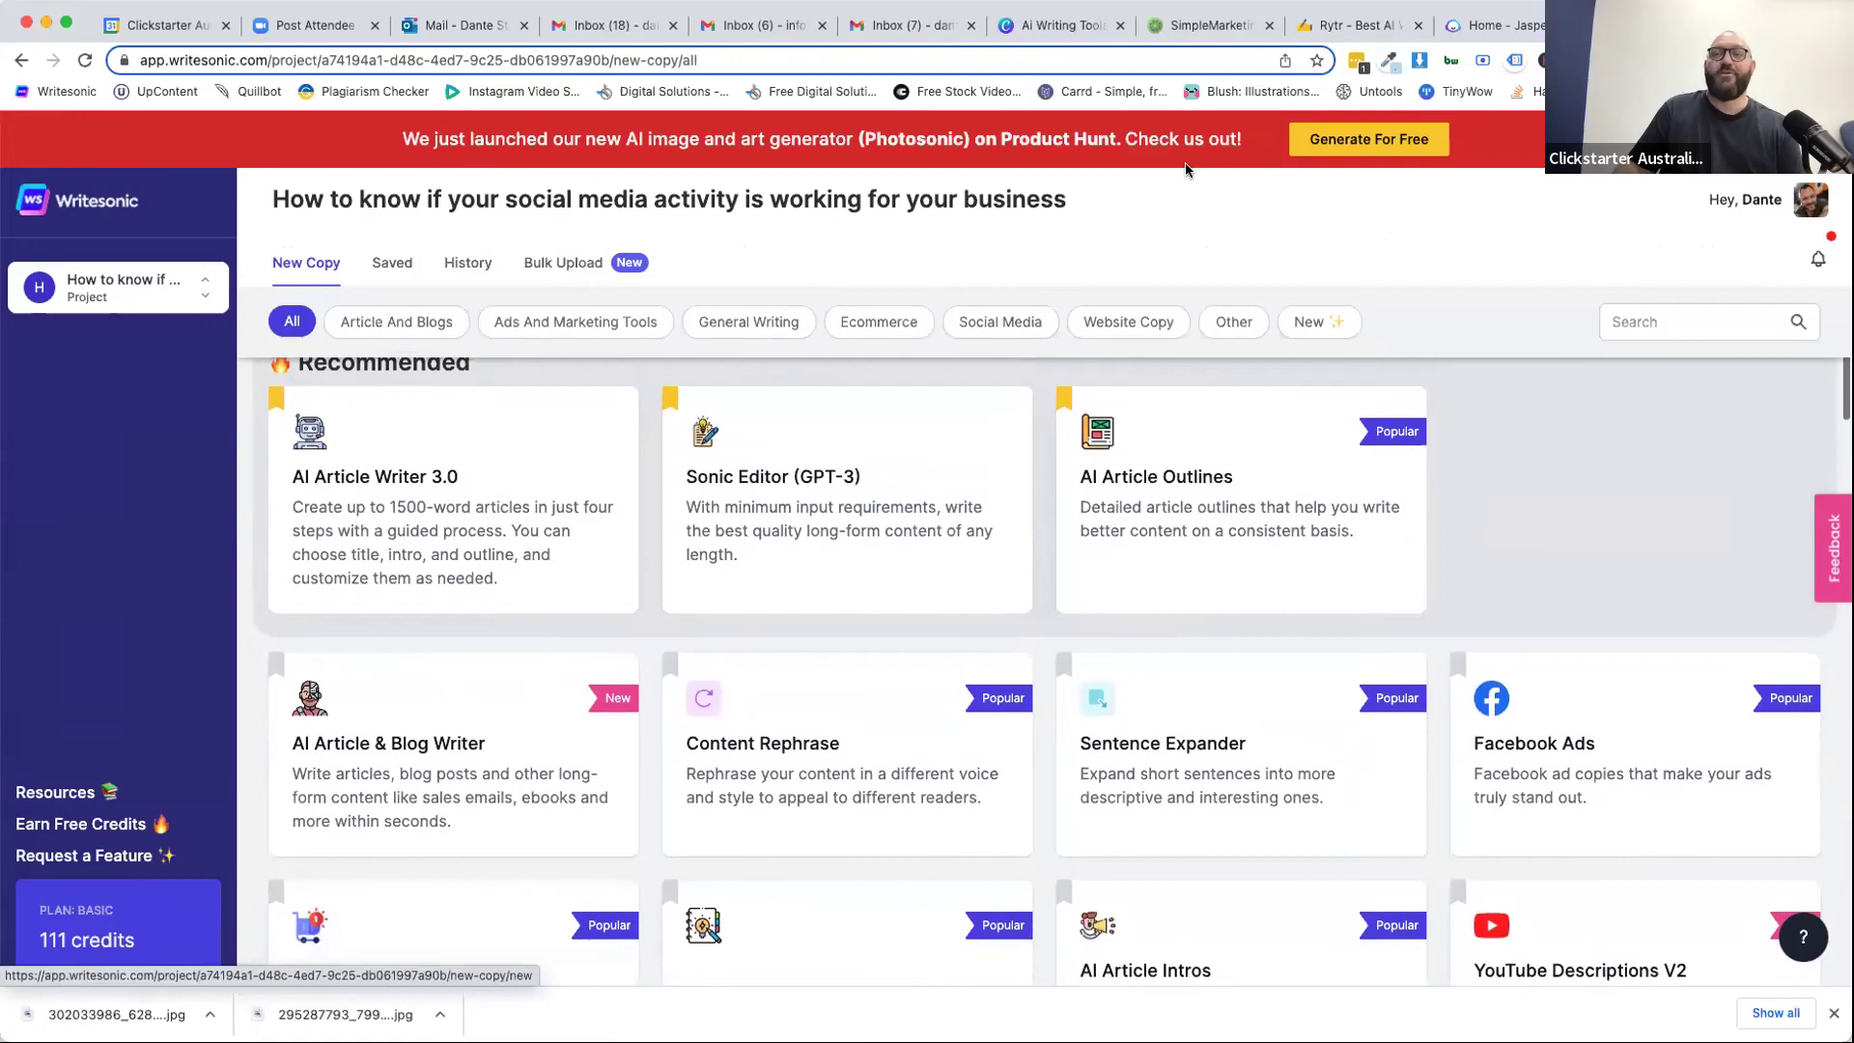
{"action": "left_click", "coordinate": [1353, 140]}
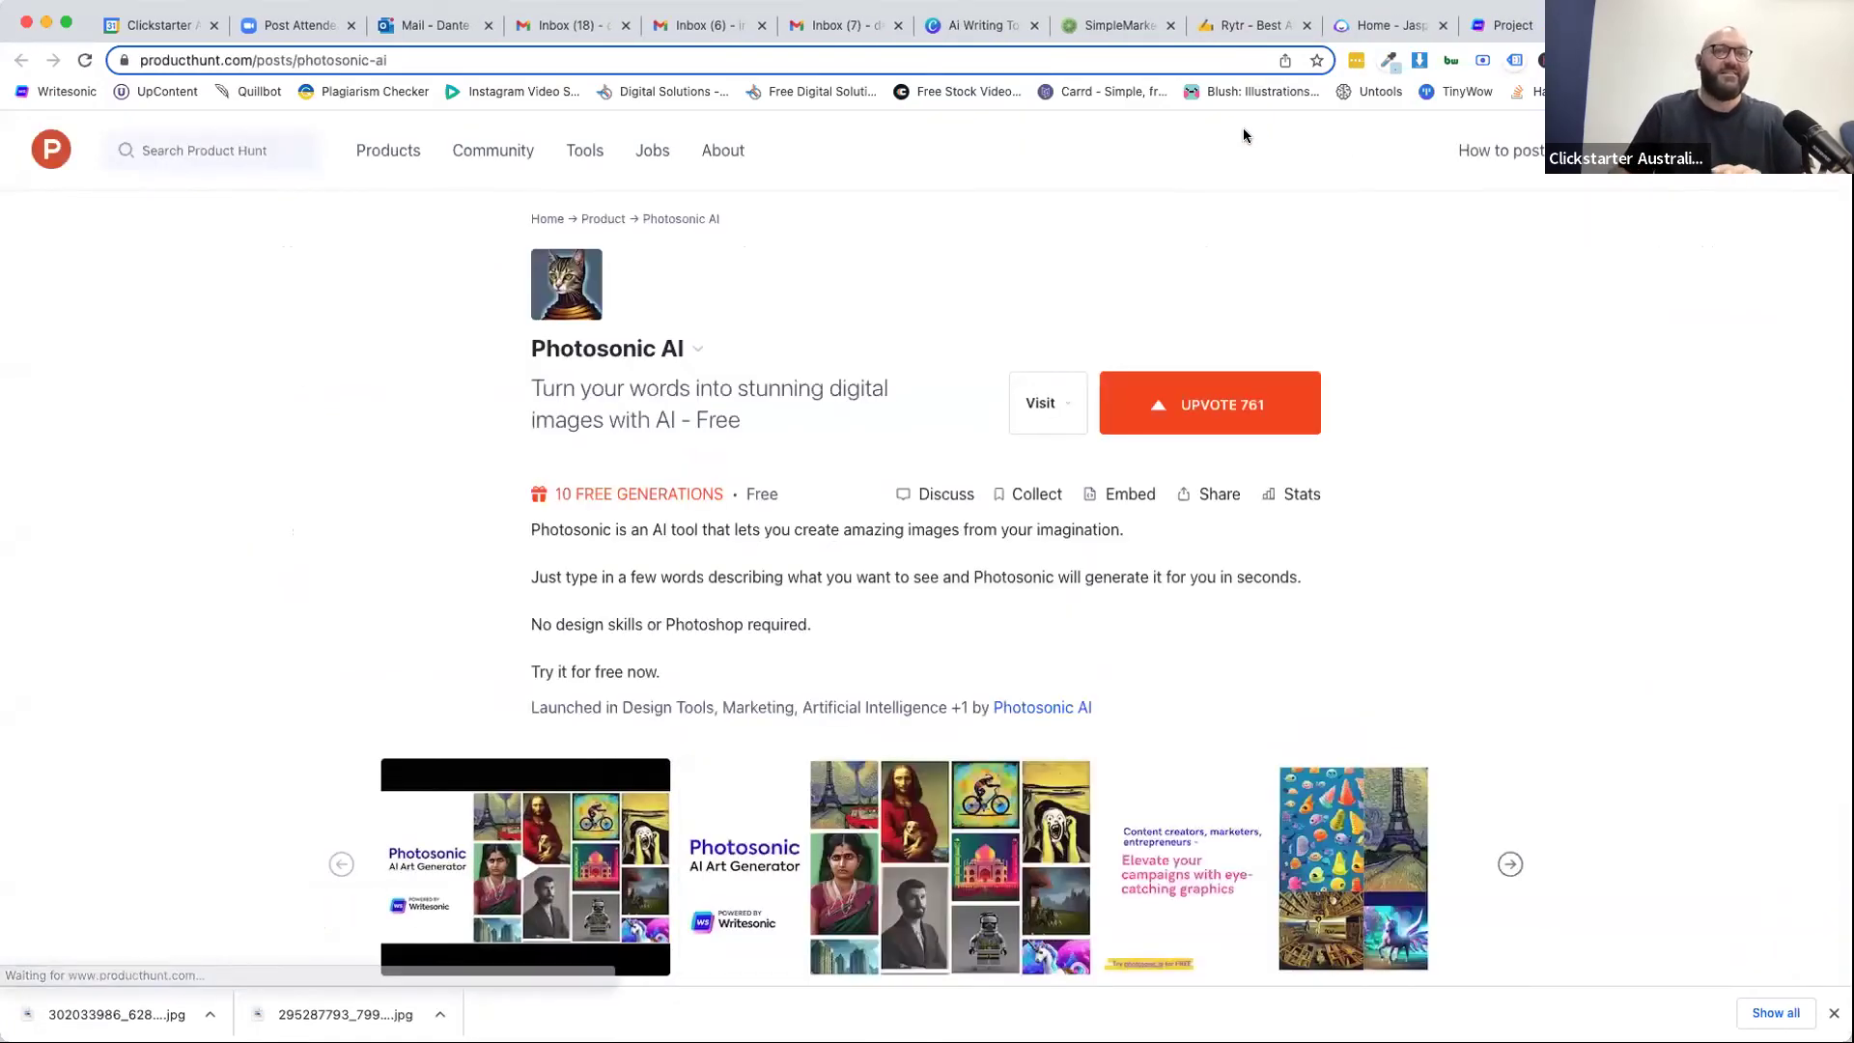
Examine Photosonic's preview images and the maker's introduction on its Product Hunt page.
{"action": "left_click", "coordinate": [1514, 25]}
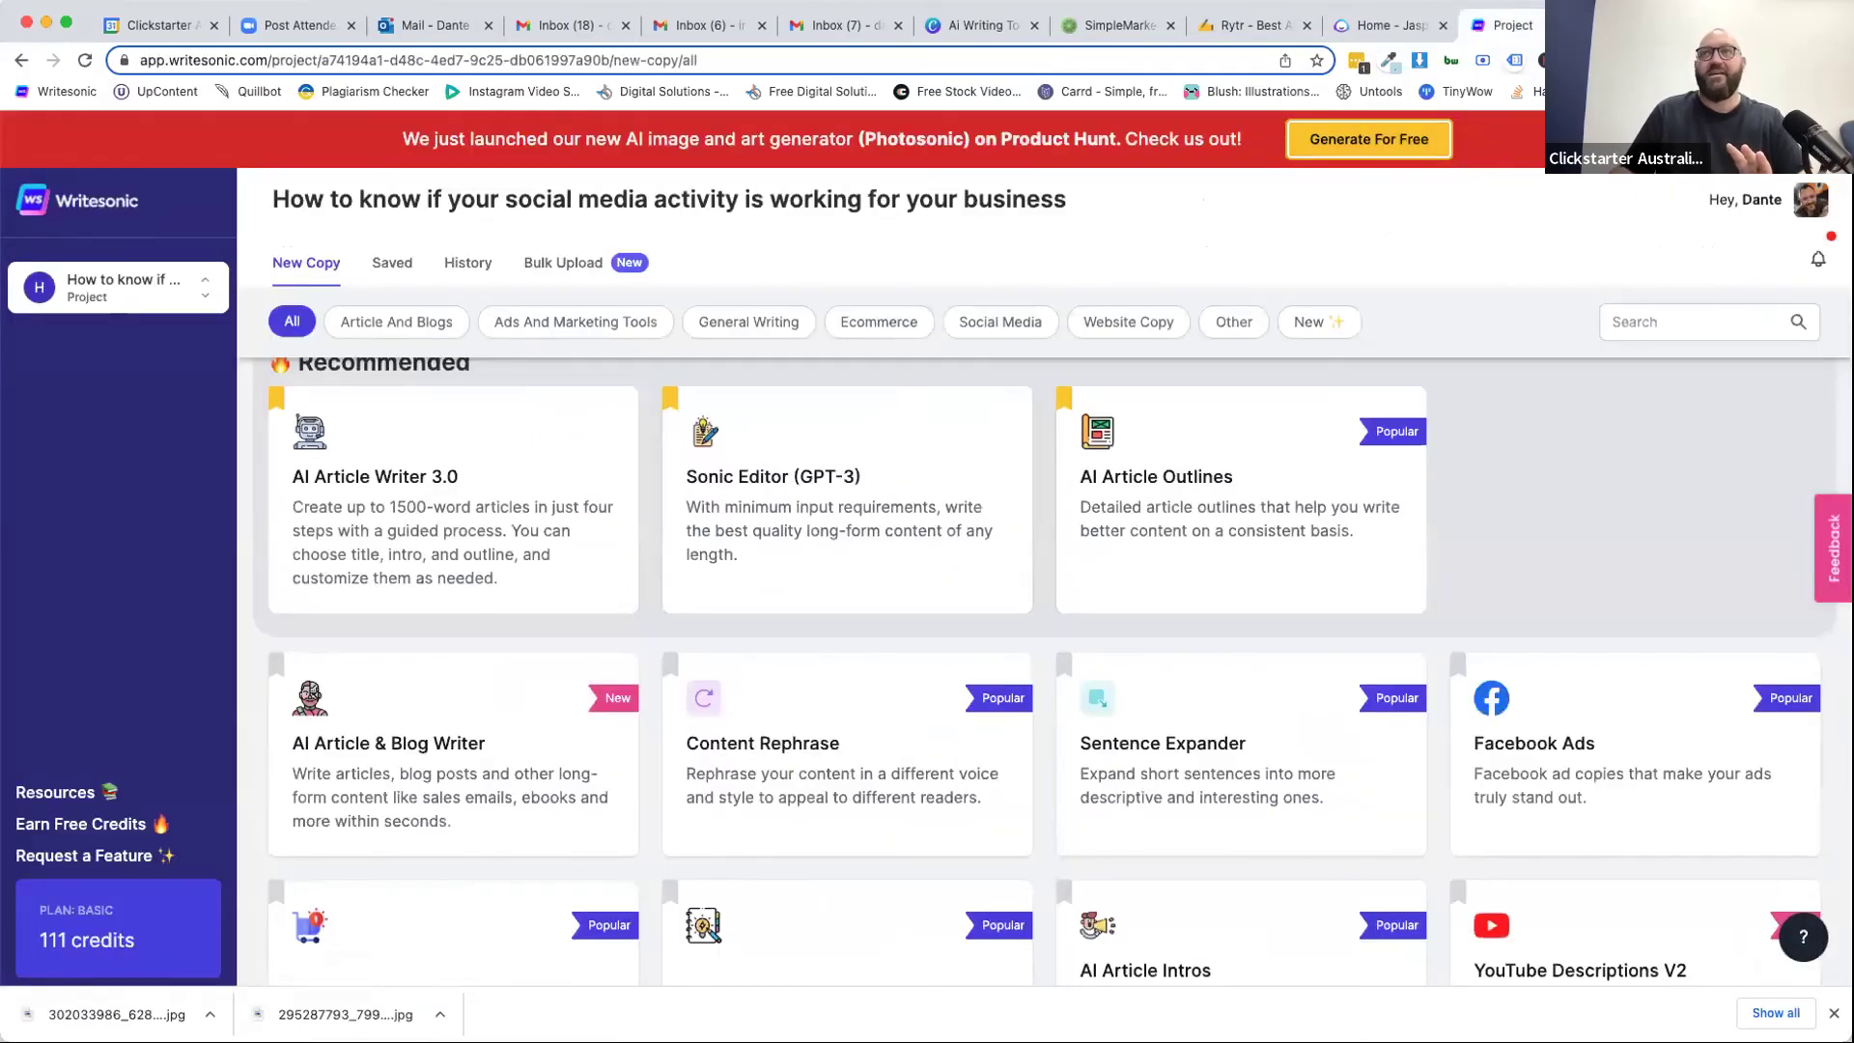
{"action": "key", "text": "ctrl+Tab"}
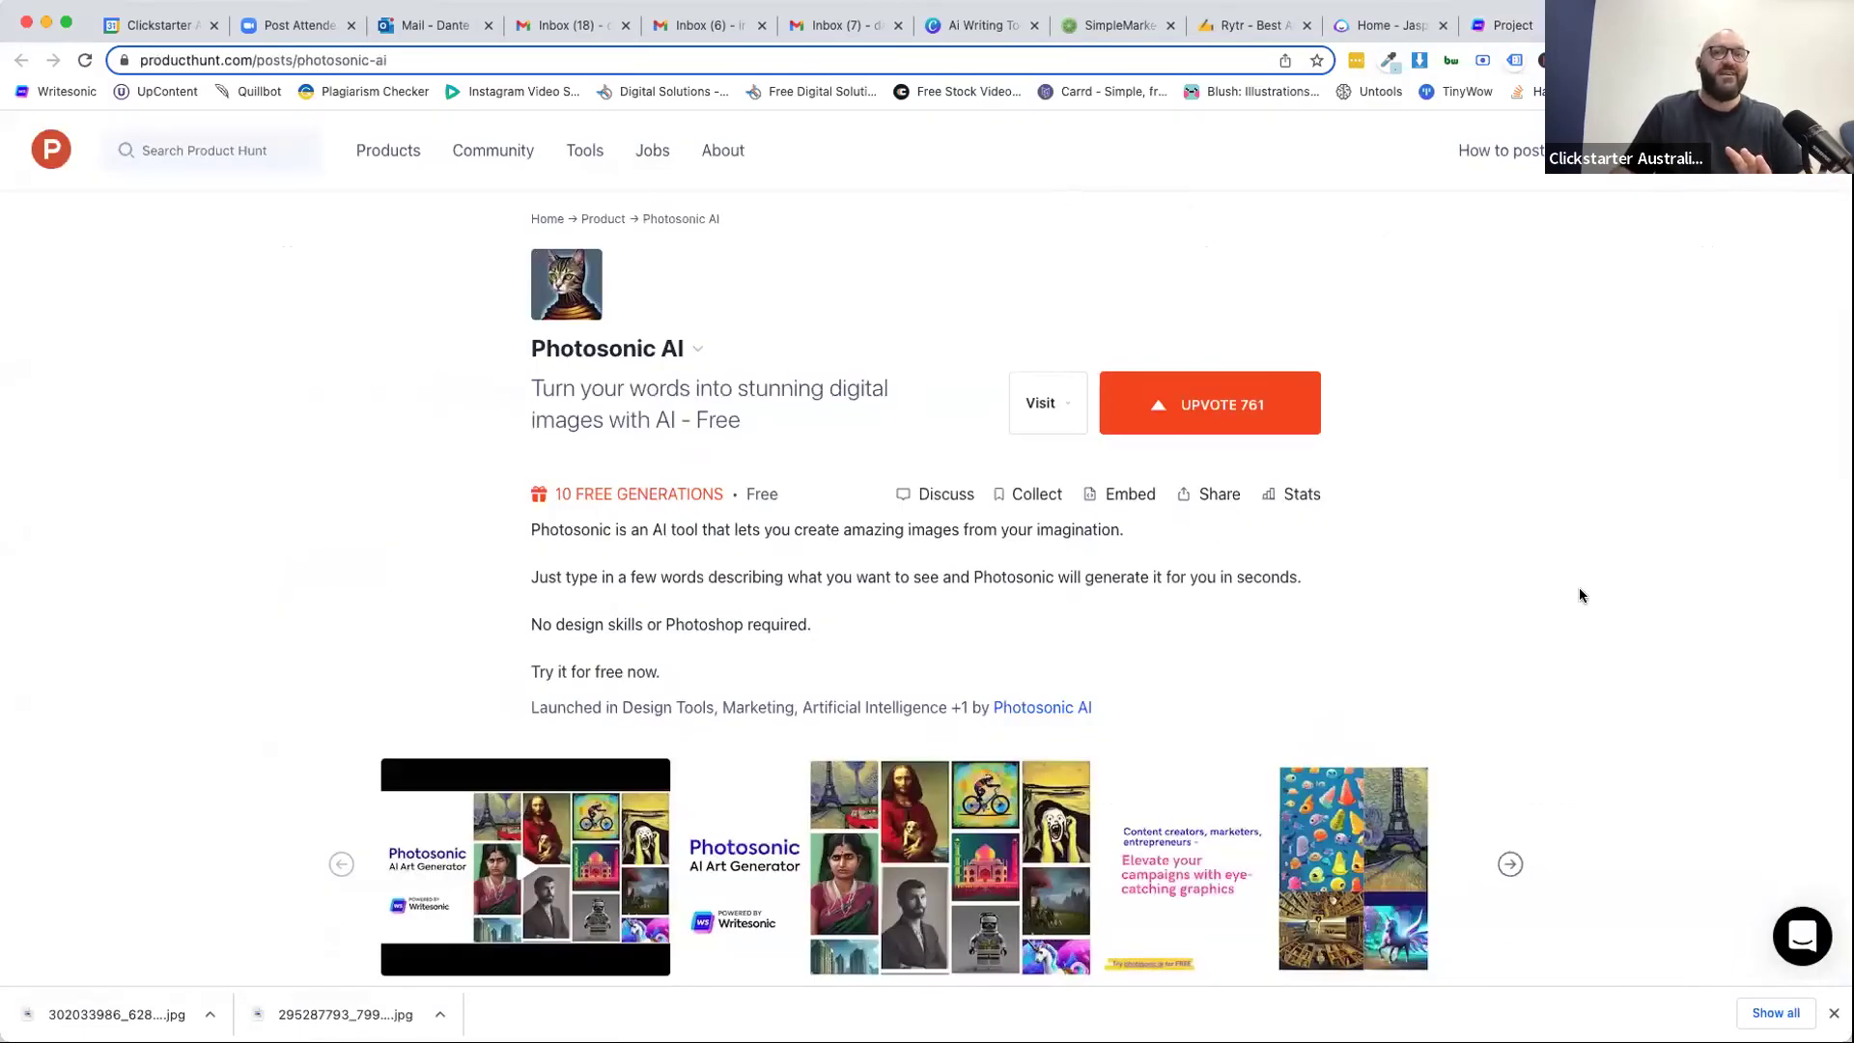
{"action": "scroll", "coordinate": [676, 570], "scroll_direction": "down", "scroll_amount": 4}
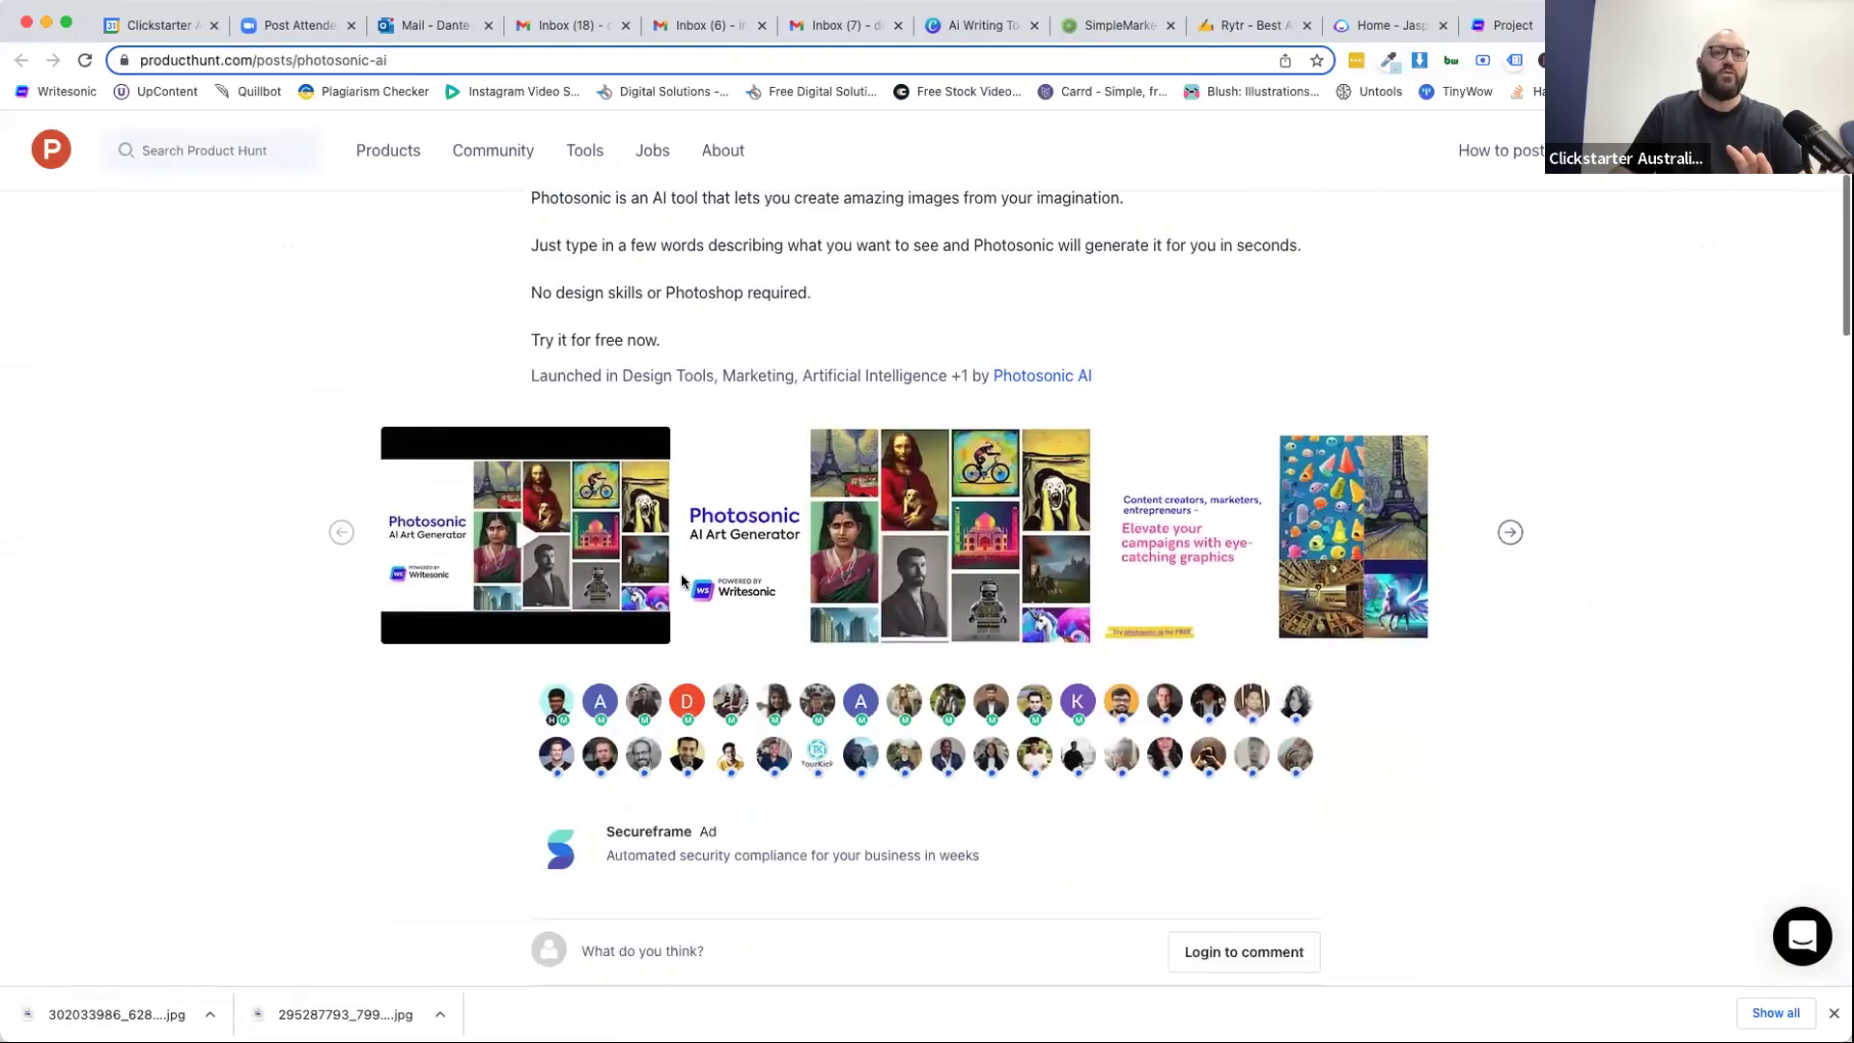
{"action": "scroll", "coordinate": [682, 579], "scroll_direction": "down", "scroll_amount": 9}
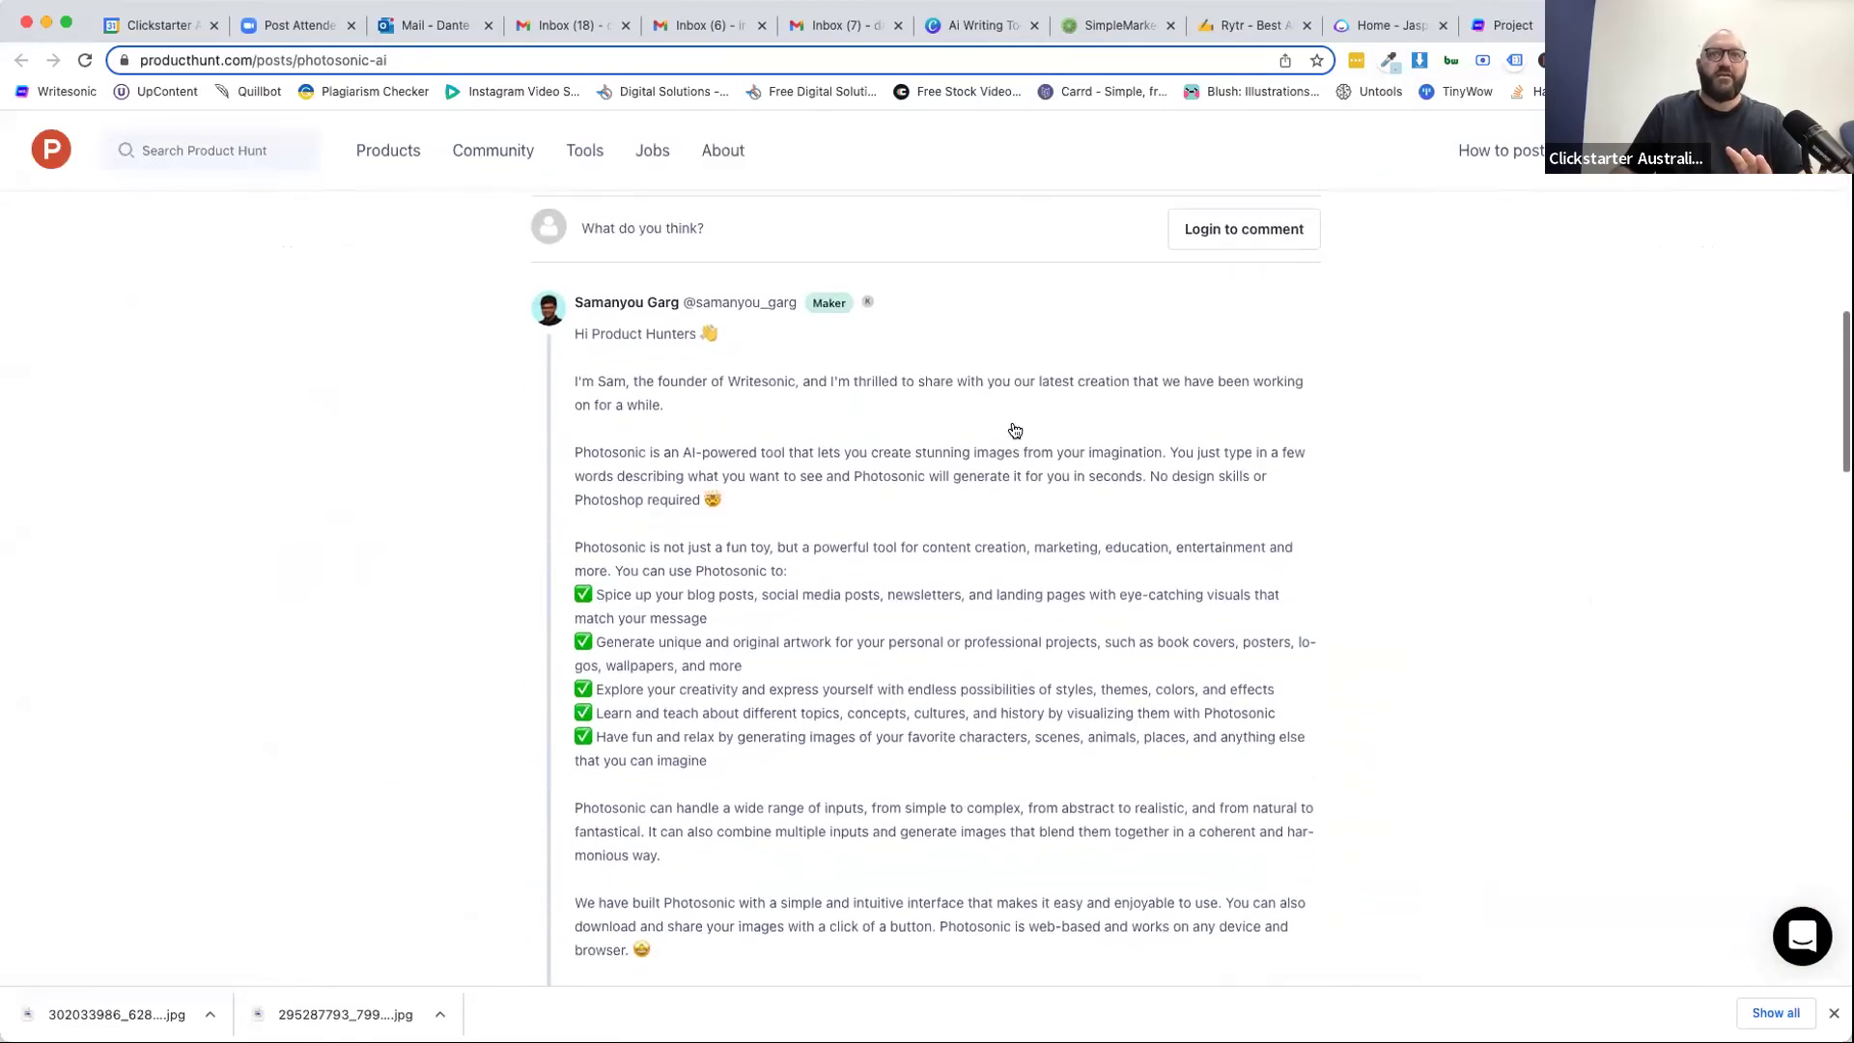
{"action": "scroll", "coordinate": [1015, 429], "scroll_direction": "up", "scroll_amount": 12}
{"action": "scroll", "coordinate": [1043, 454], "scroll_direction": "down", "scroll_amount": 1}
Visit the Photosonic website from Product Hunt and look through its Best Generations gallery and the description field.
{"action": "left_click", "coordinate": [1041, 404]}
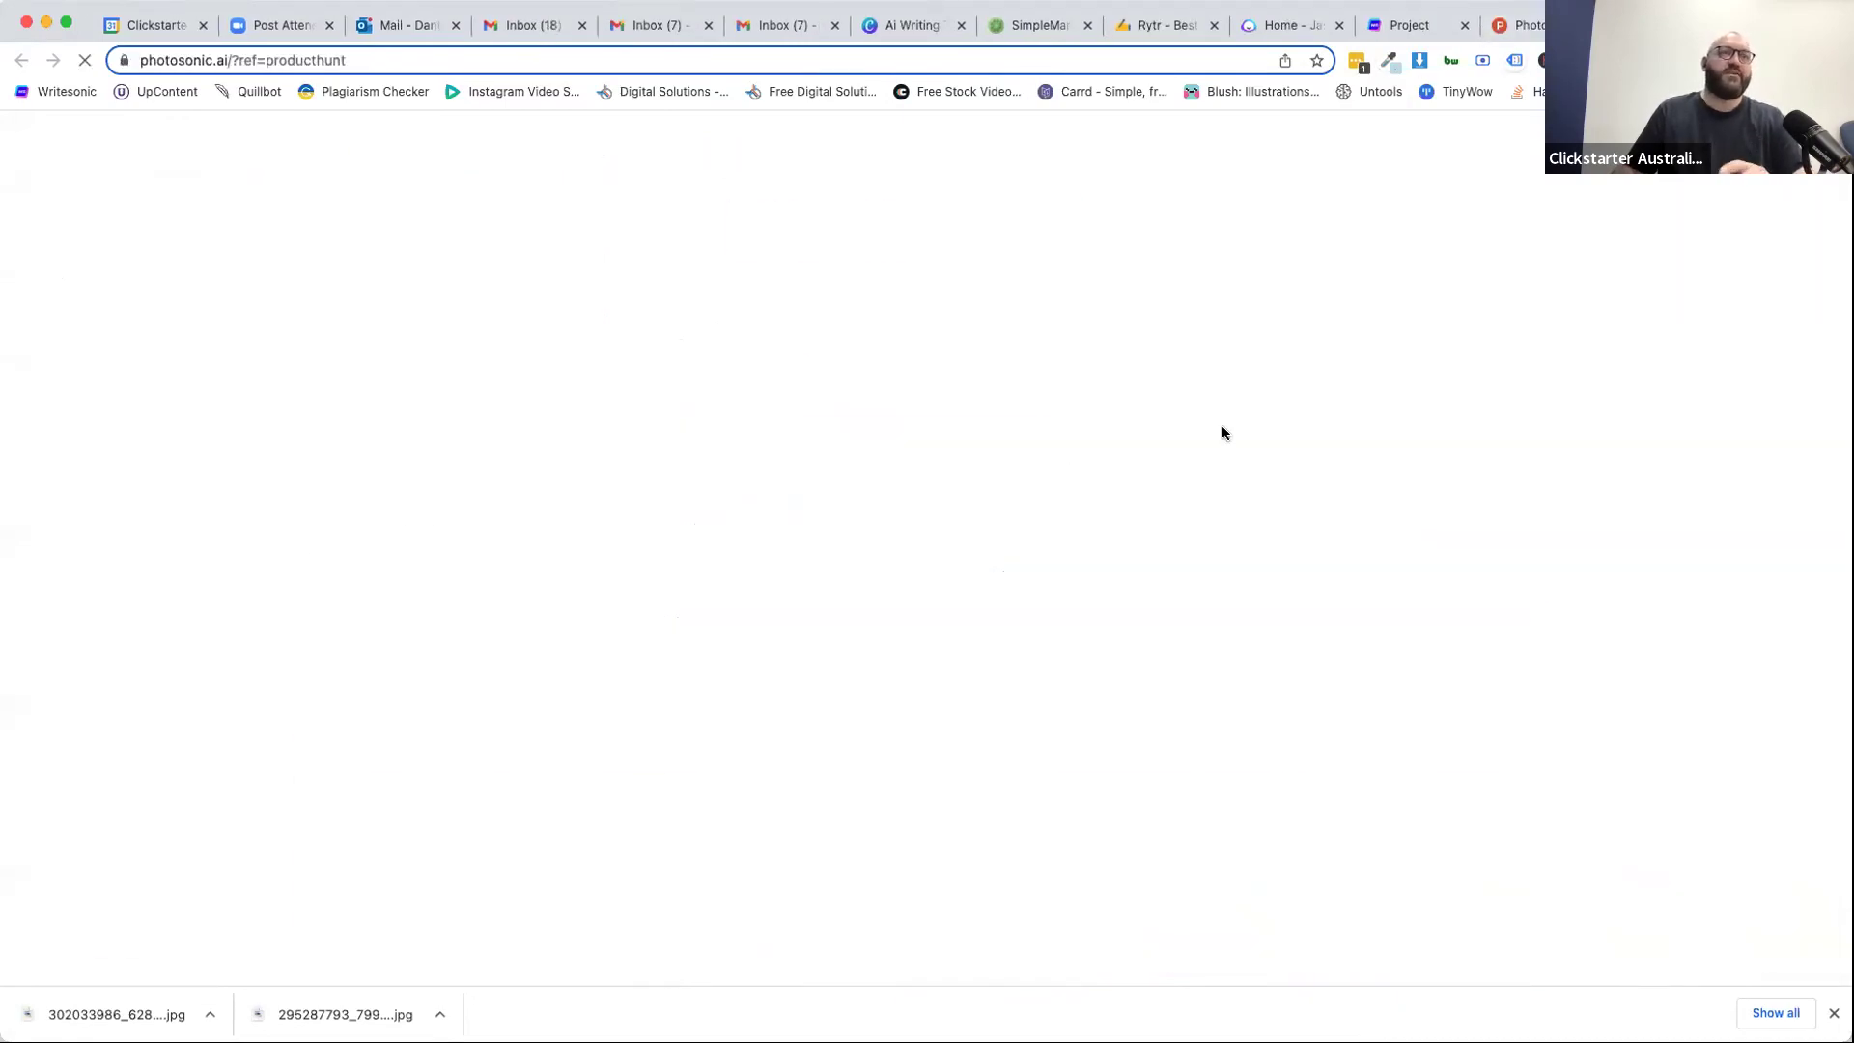
{"action": "scroll", "coordinate": [455, 572], "scroll_direction": "down", "scroll_amount": 5}
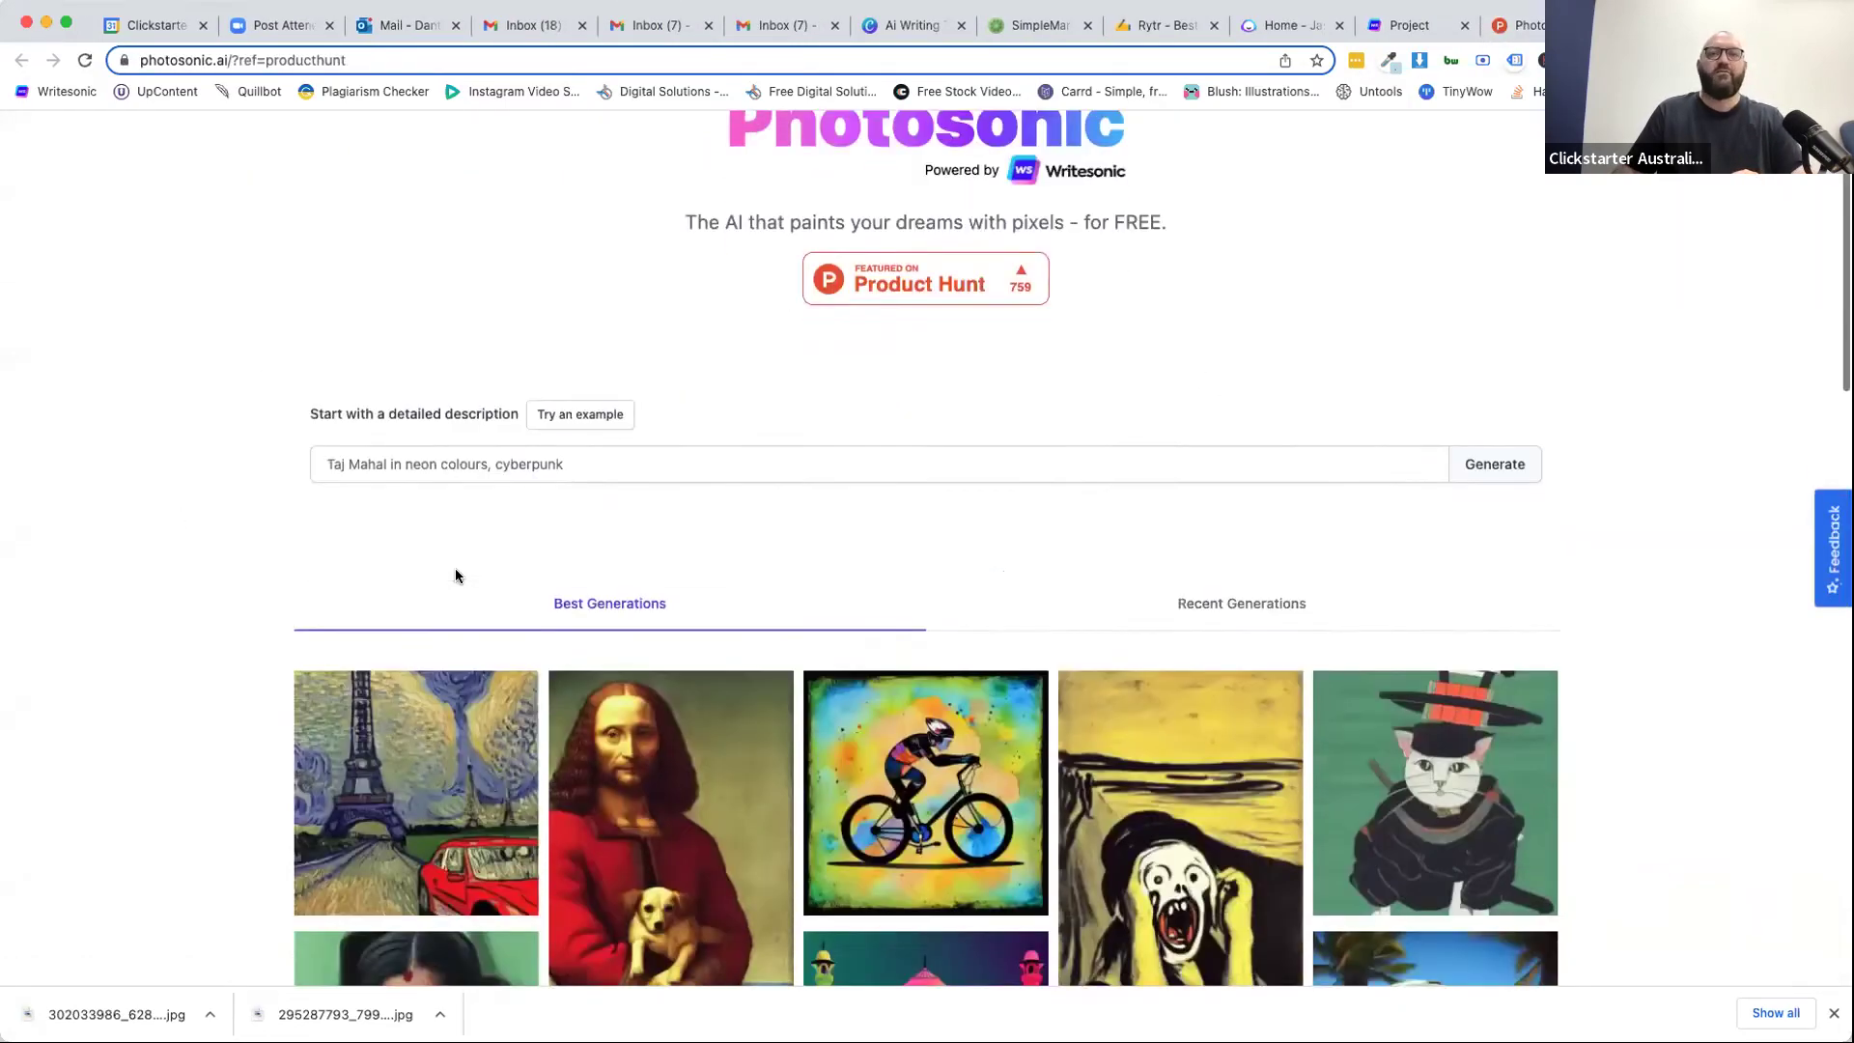
{"action": "scroll", "coordinate": [800, 918], "scroll_direction": "down", "scroll_amount": 3}
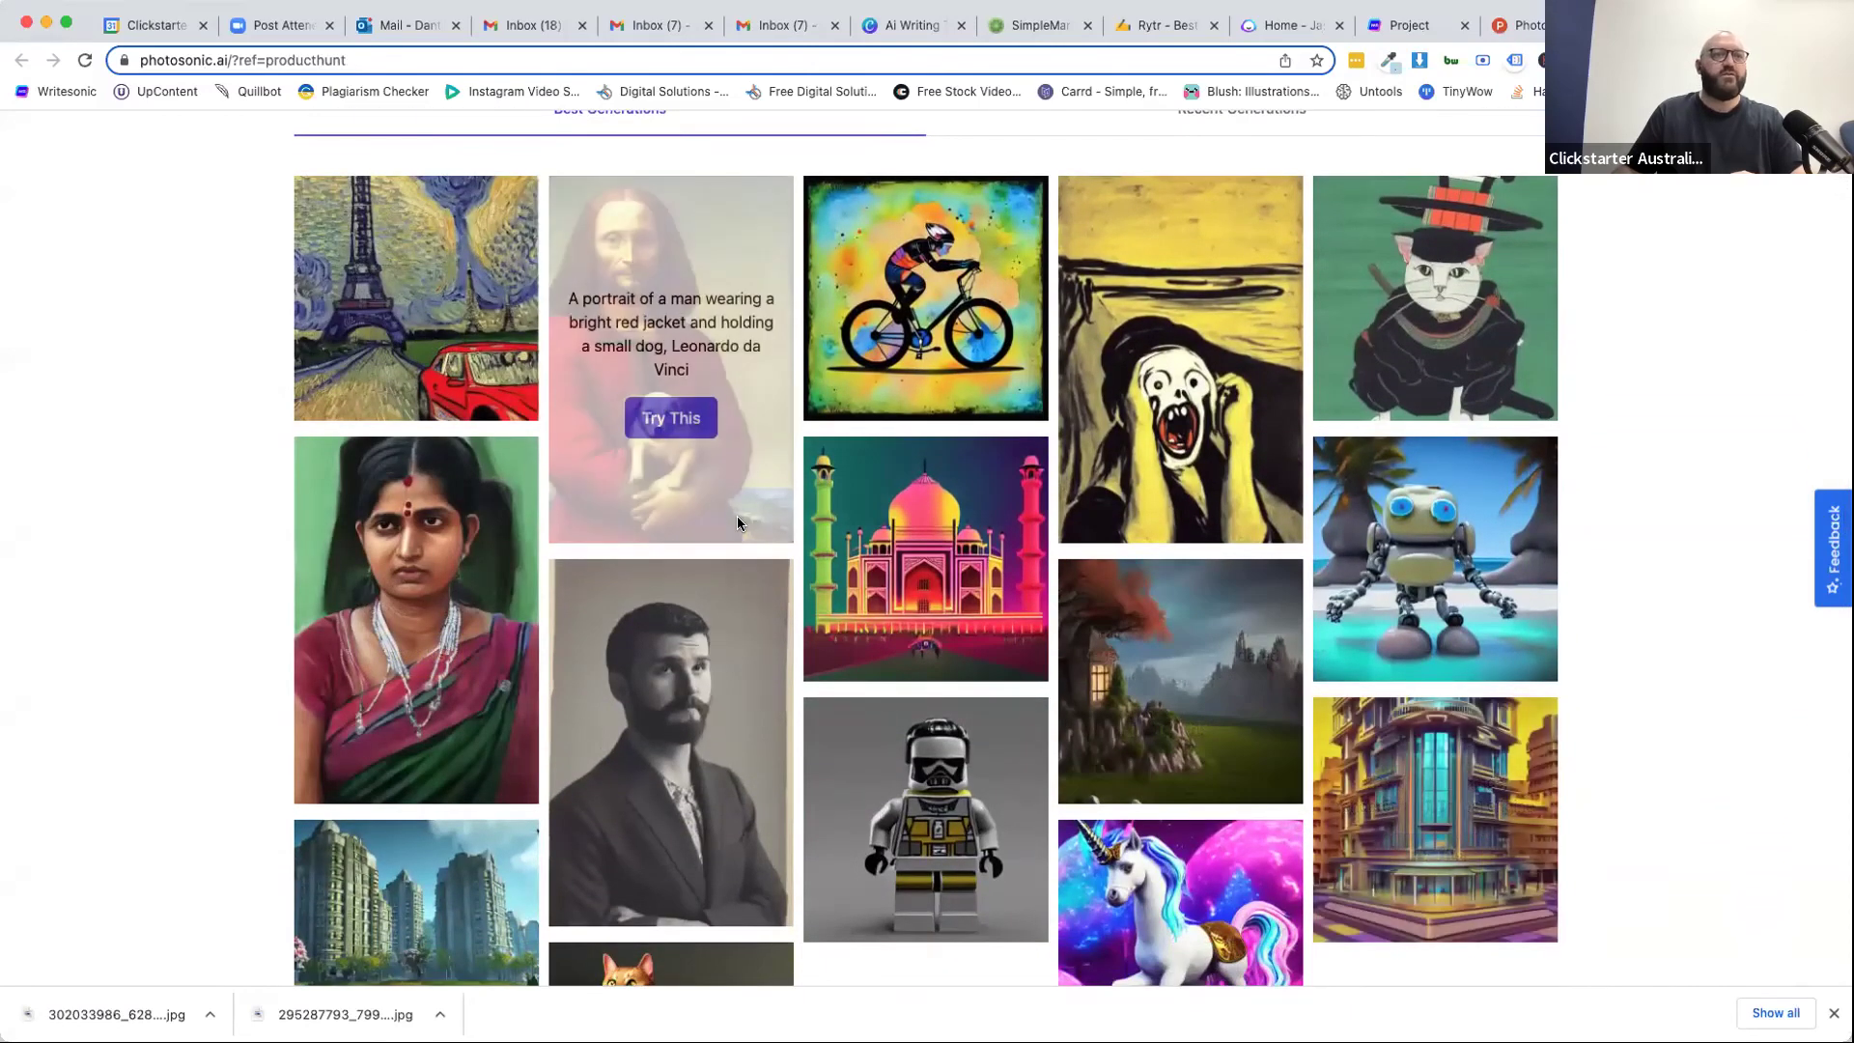
{"action": "scroll", "coordinate": [737, 516], "scroll_direction": "up", "scroll_amount": 8}
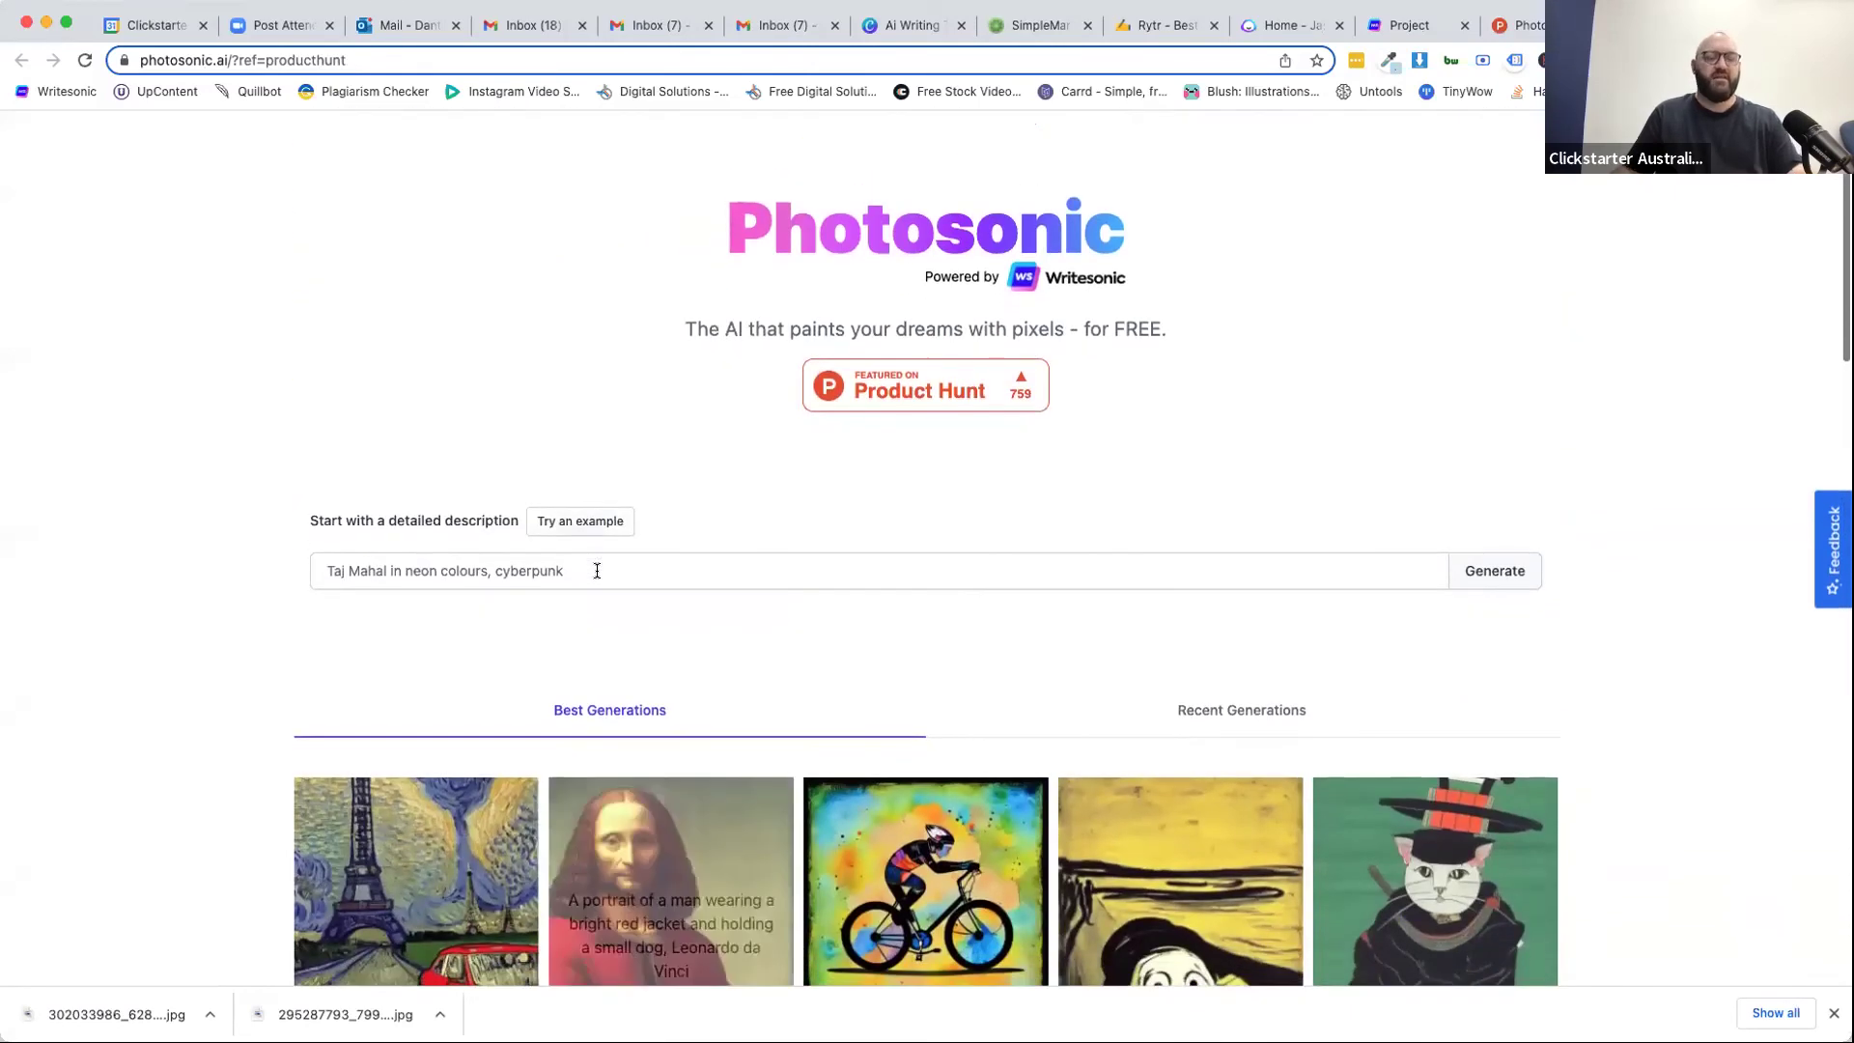
Generate images from the description "Woman at a networking function laughing with a glass of champagne in her hand".
{"action": "left_click", "coordinate": [597, 570]}
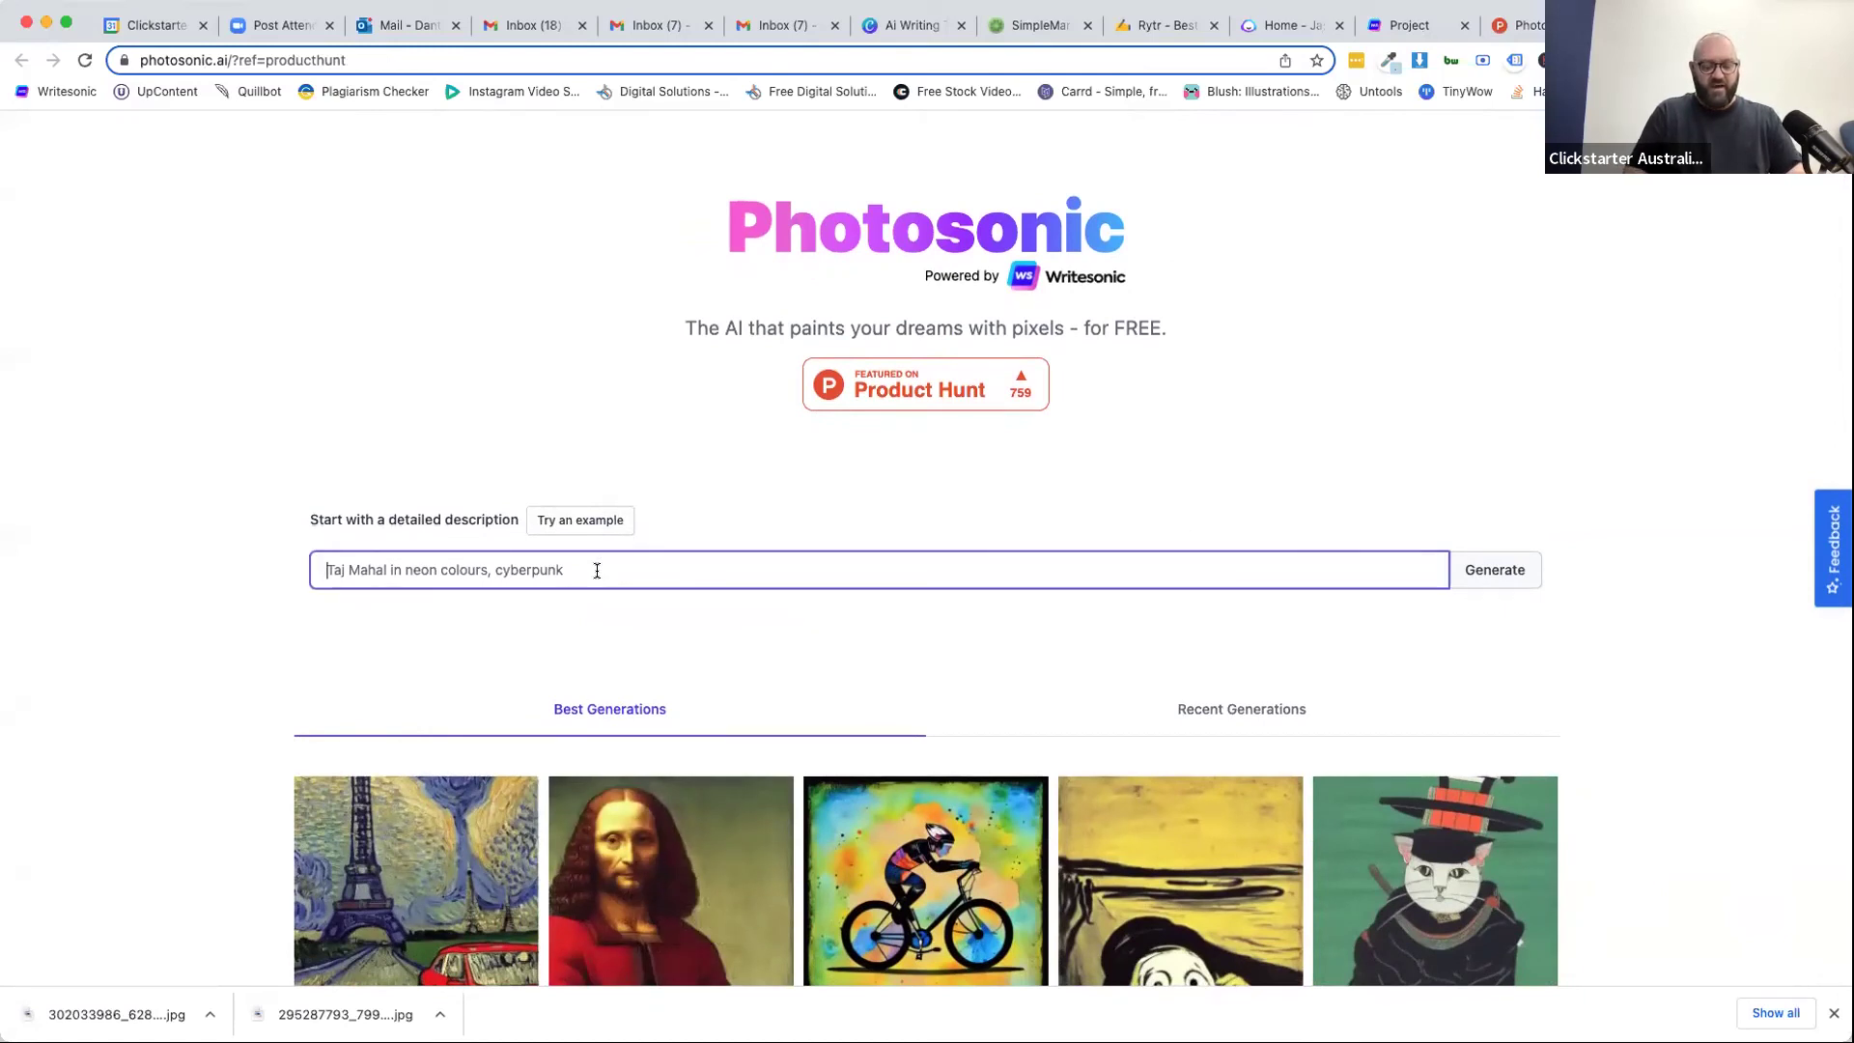
{"action": "type", "text": "Wom"}
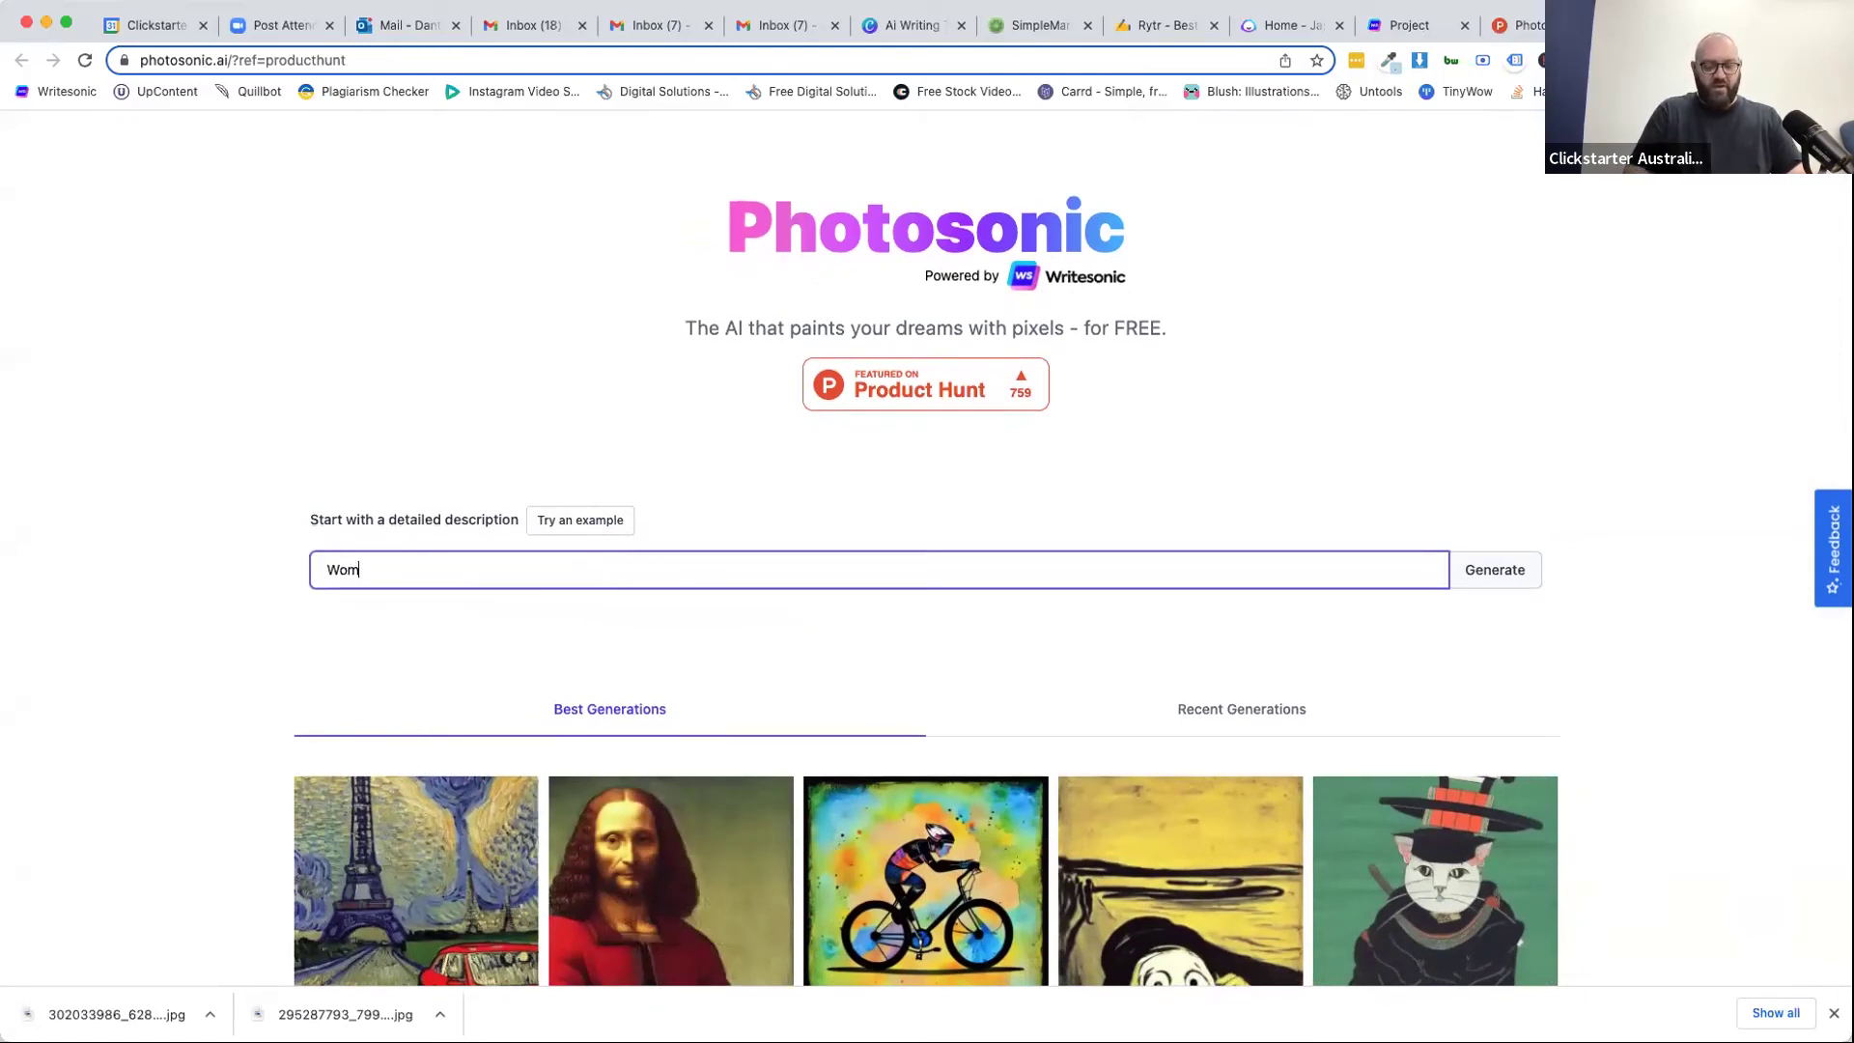
{"action": "type", "text": "an at a netwo"}
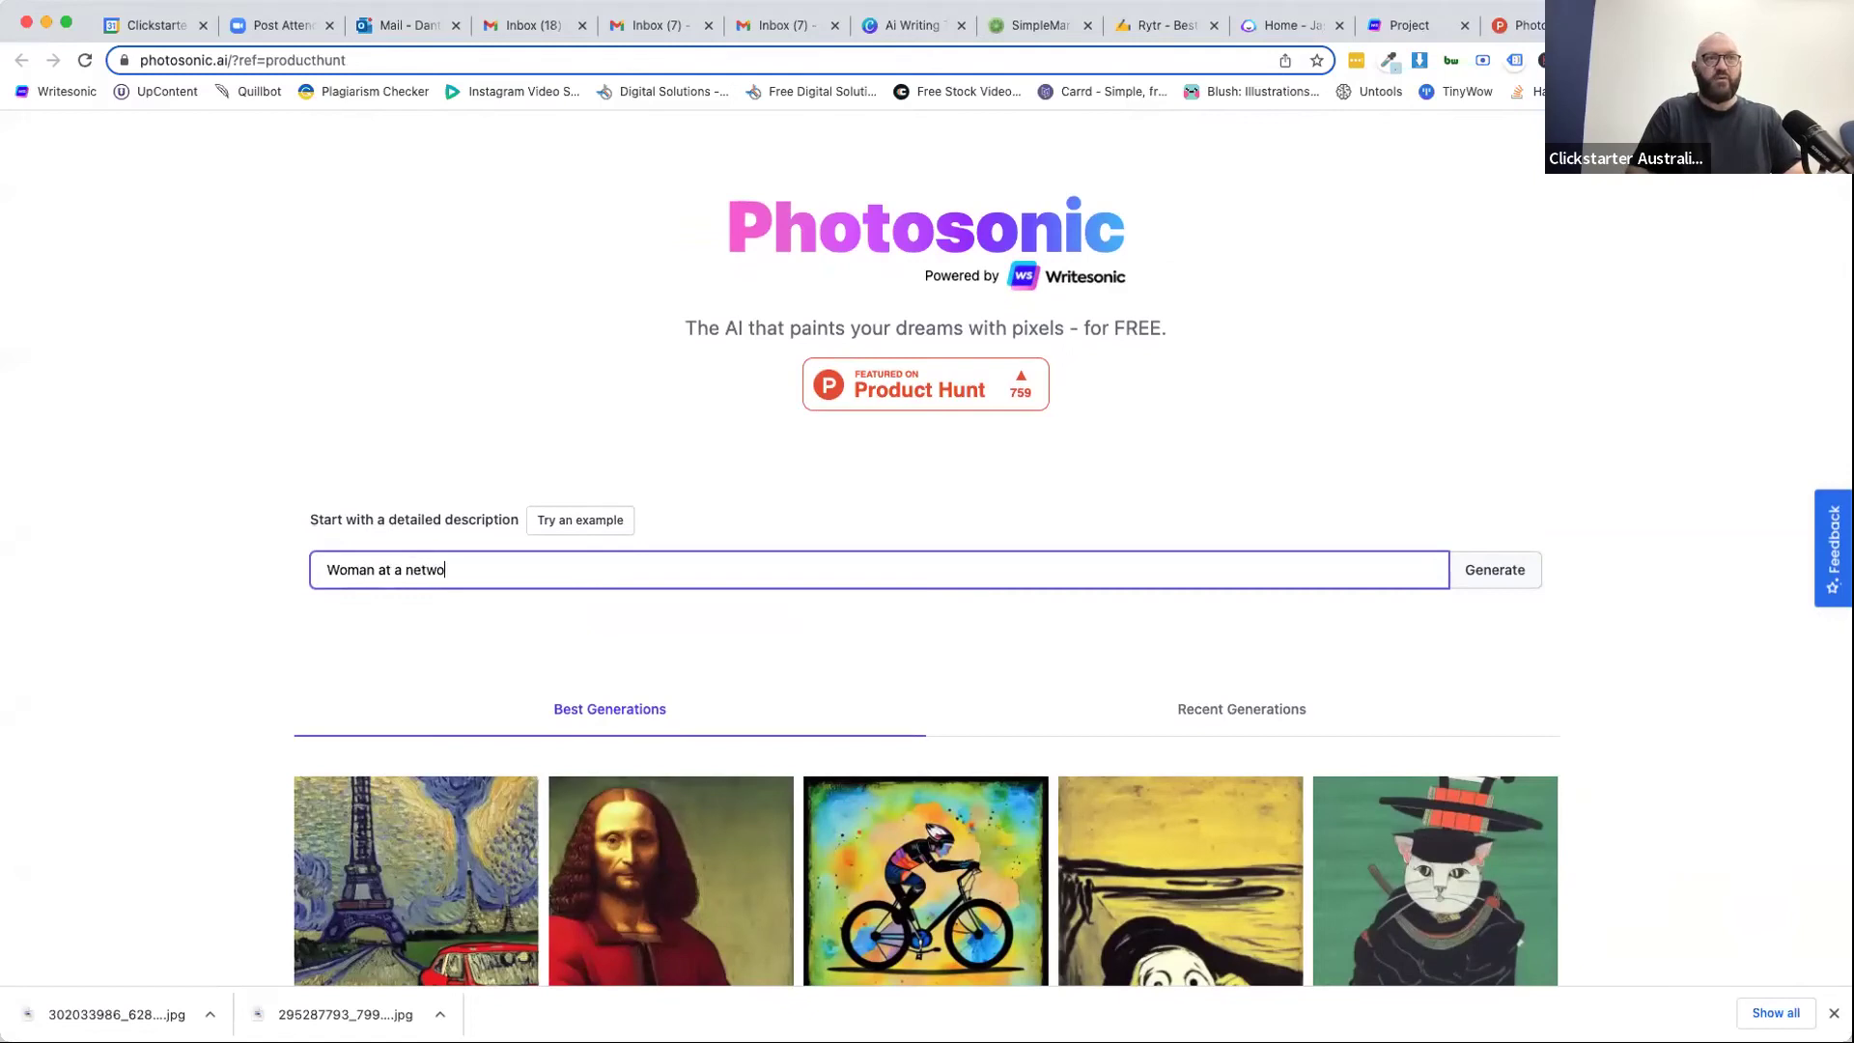
{"action": "type", "text": "rkjing ing "}
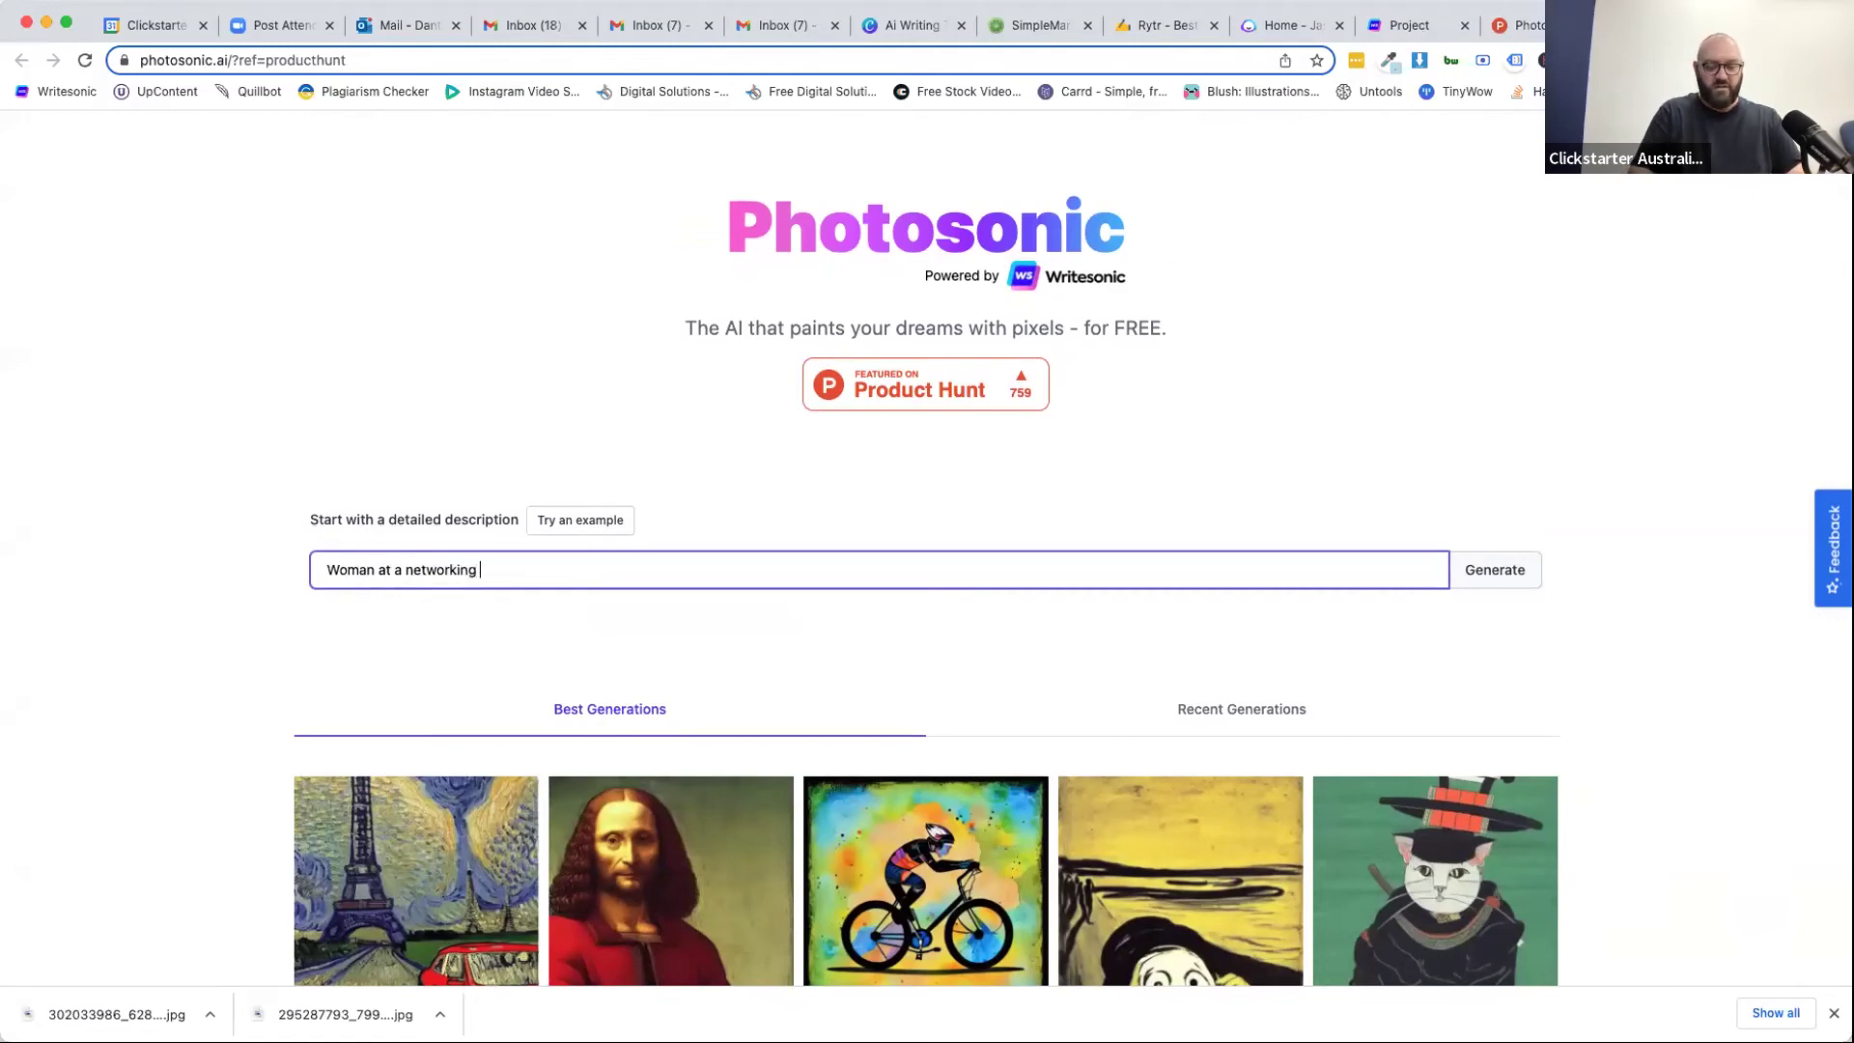
{"action": "type", "text": "function laug"}
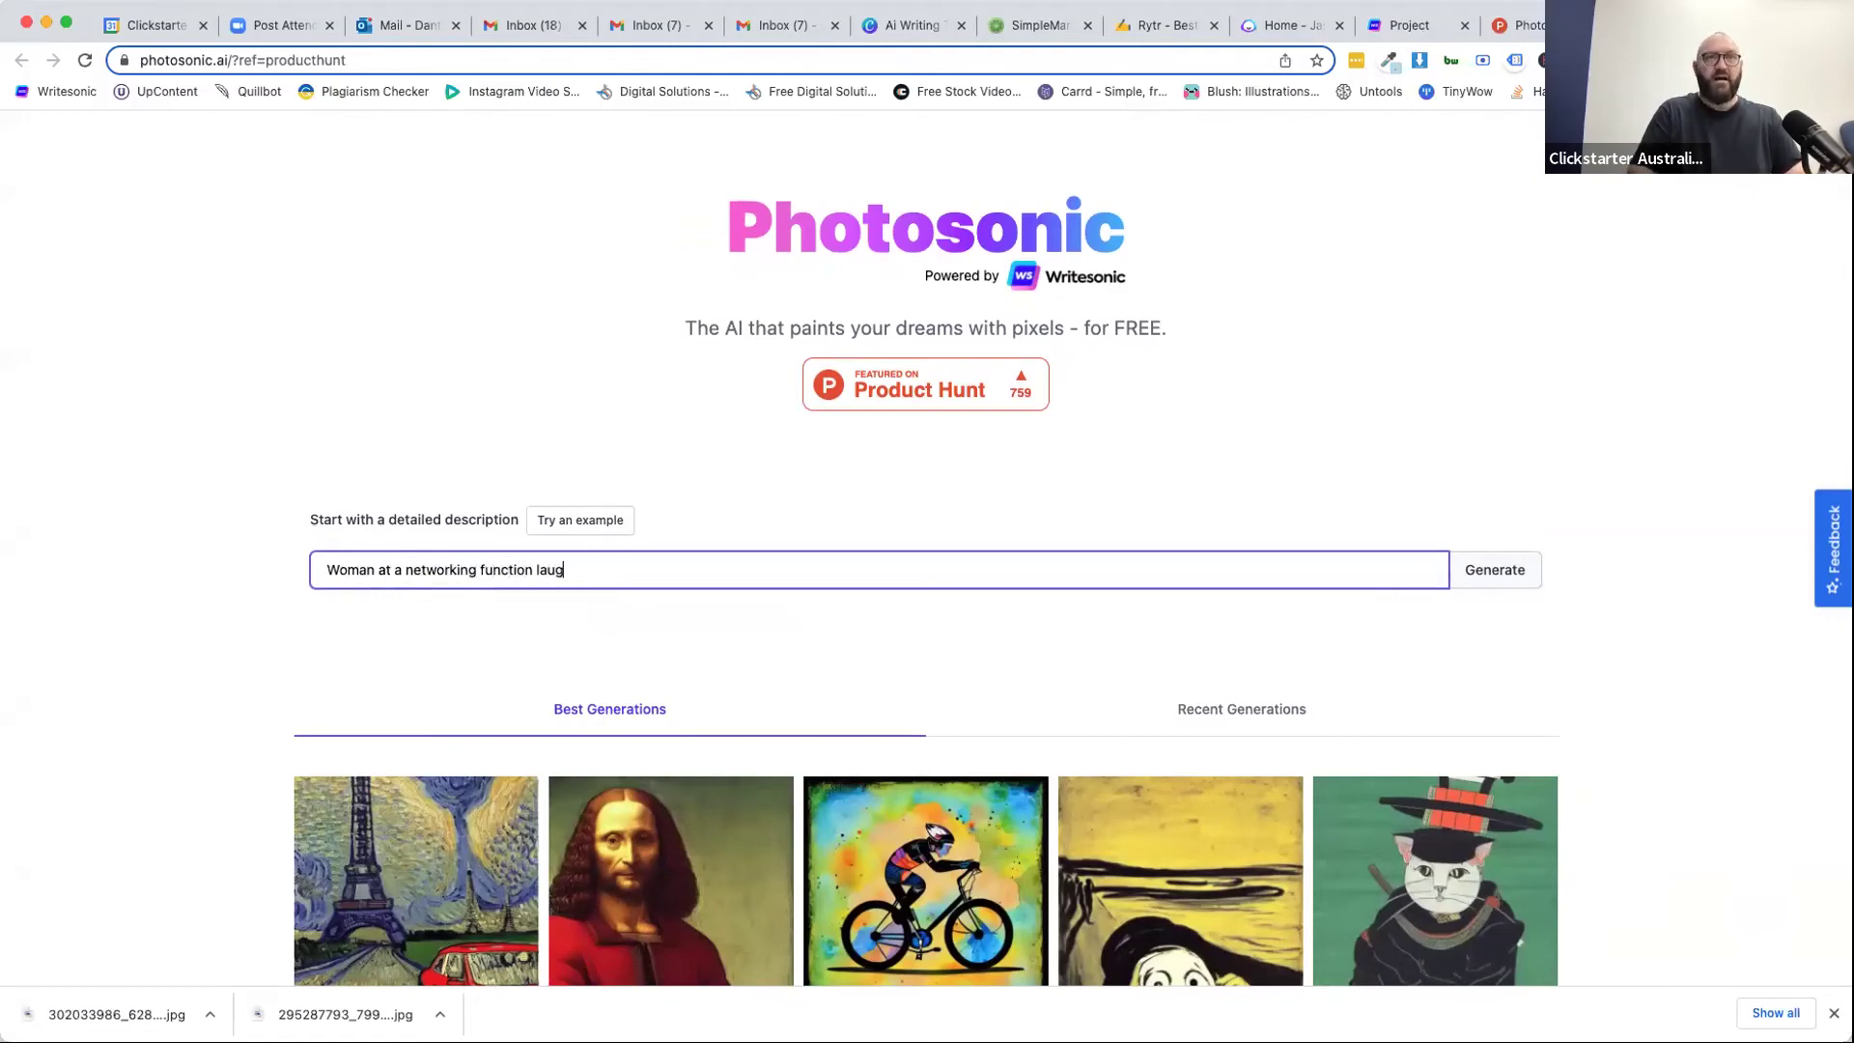
{"action": "type", "text": "hing with "}
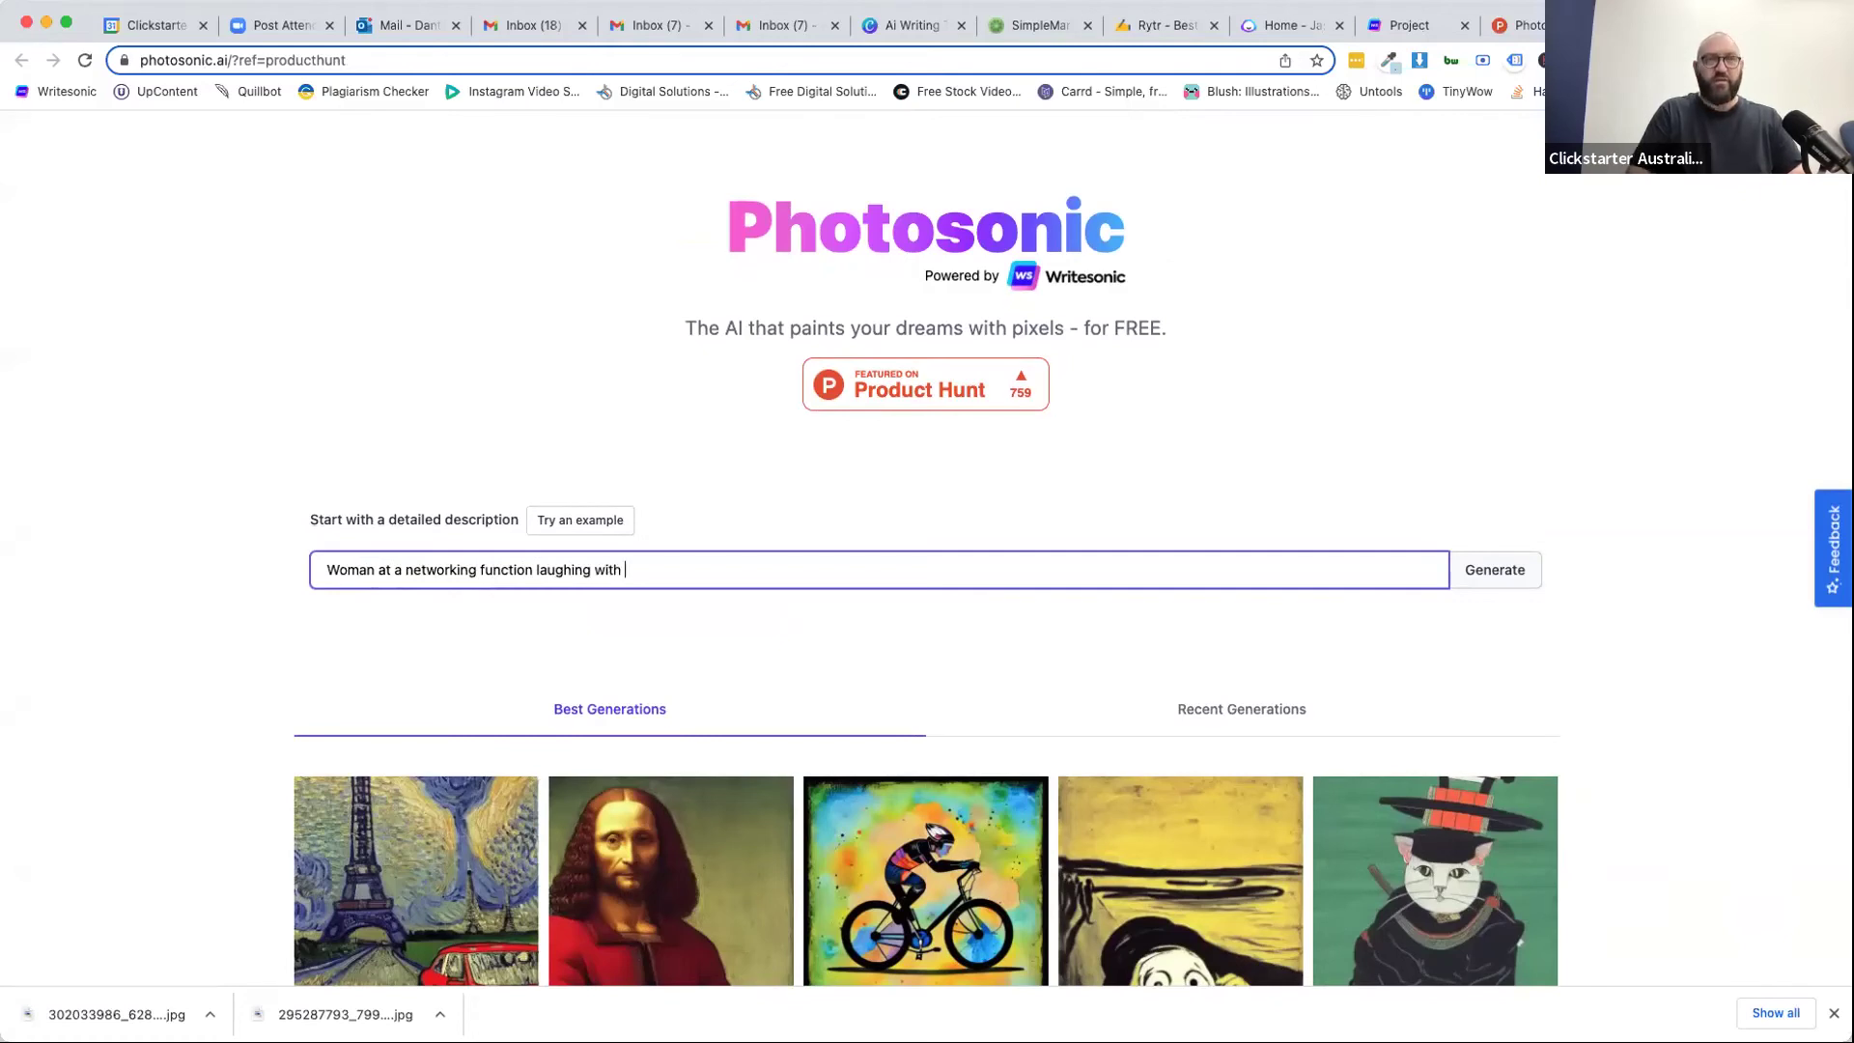
{"action": "type", "text": "a g"}
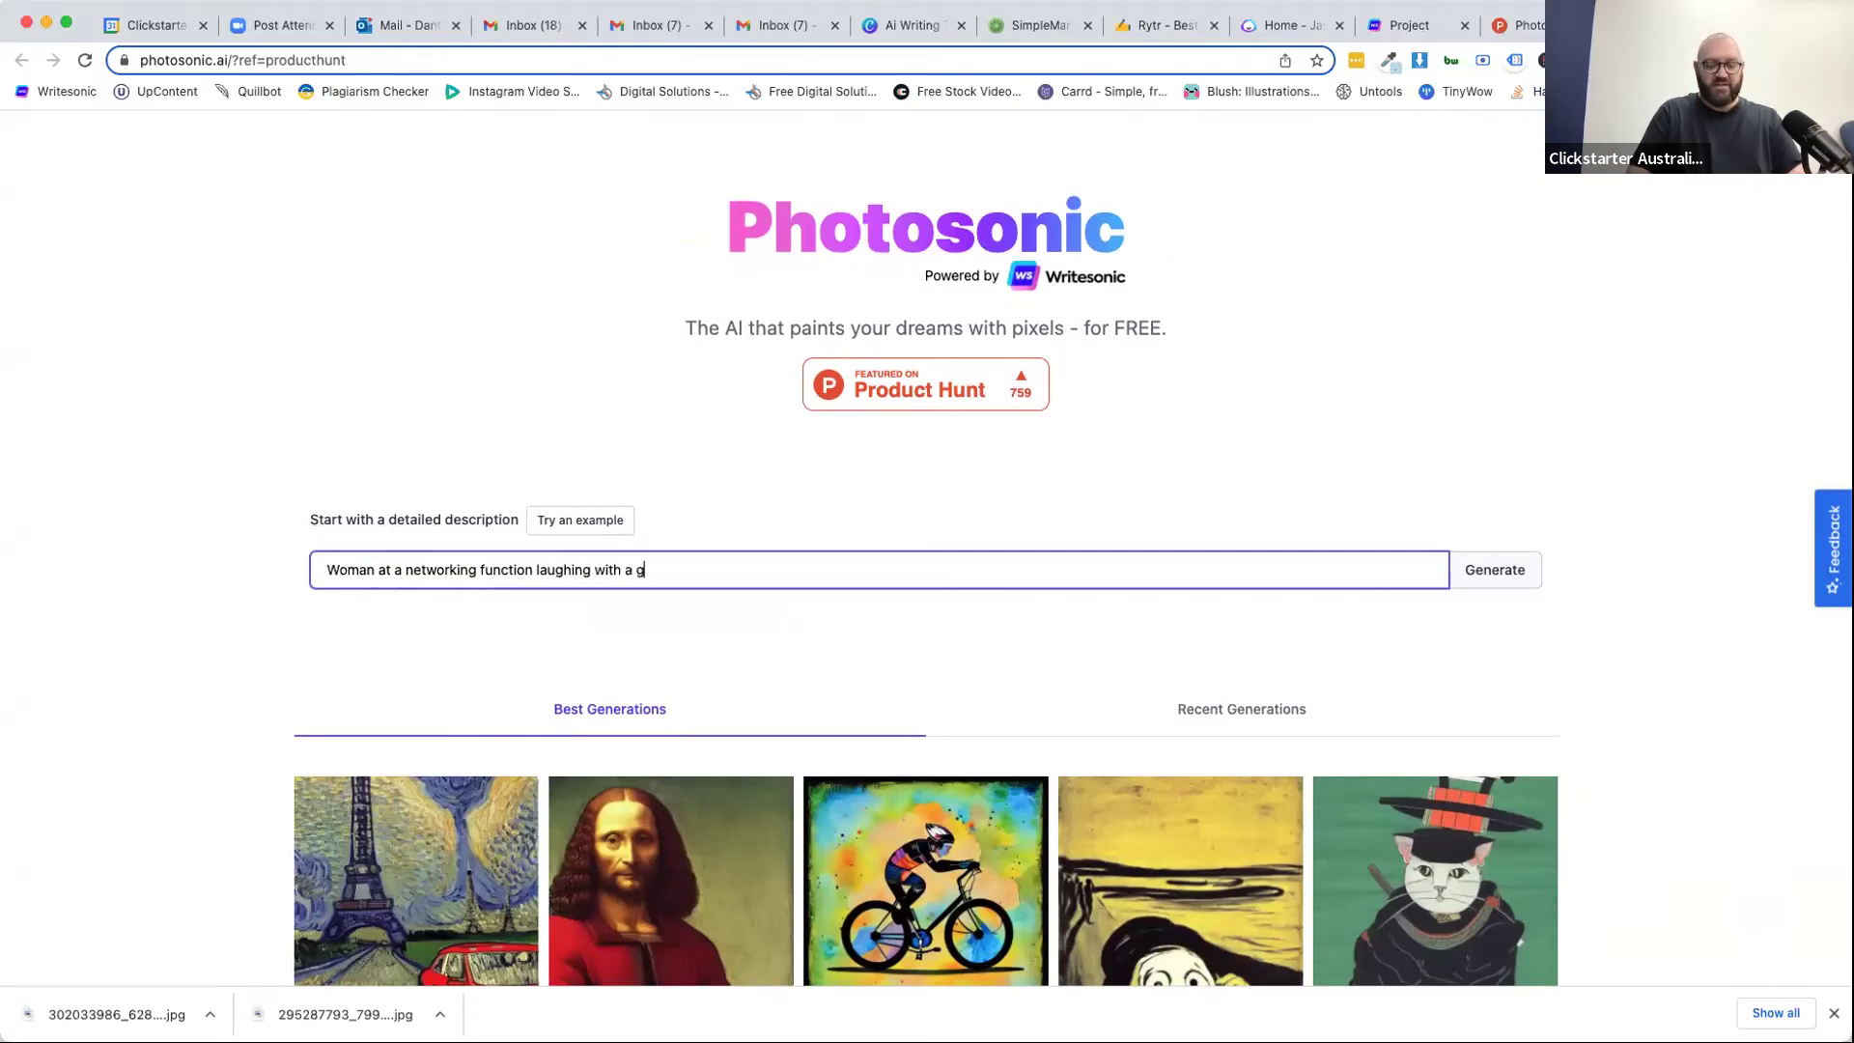
{"action": "type", "text": "lass of champag"}
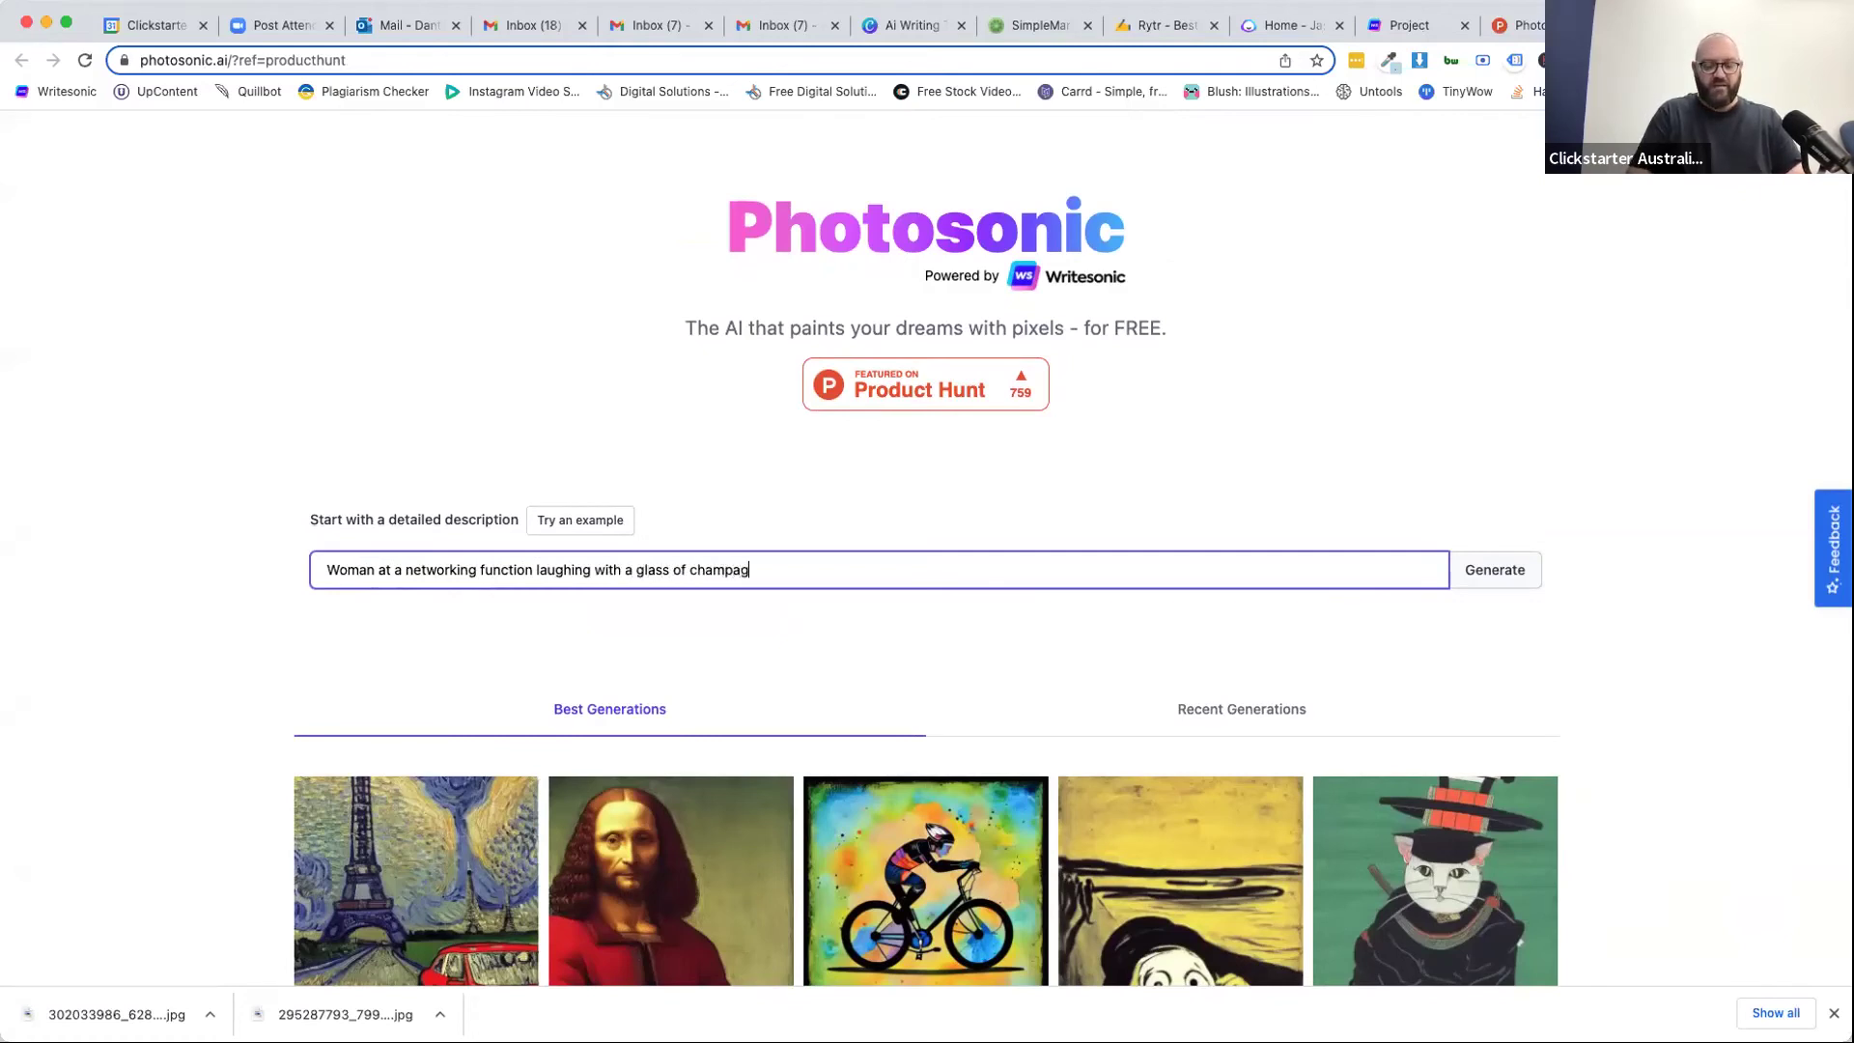
{"action": "type", "text": "ne in her hand"}
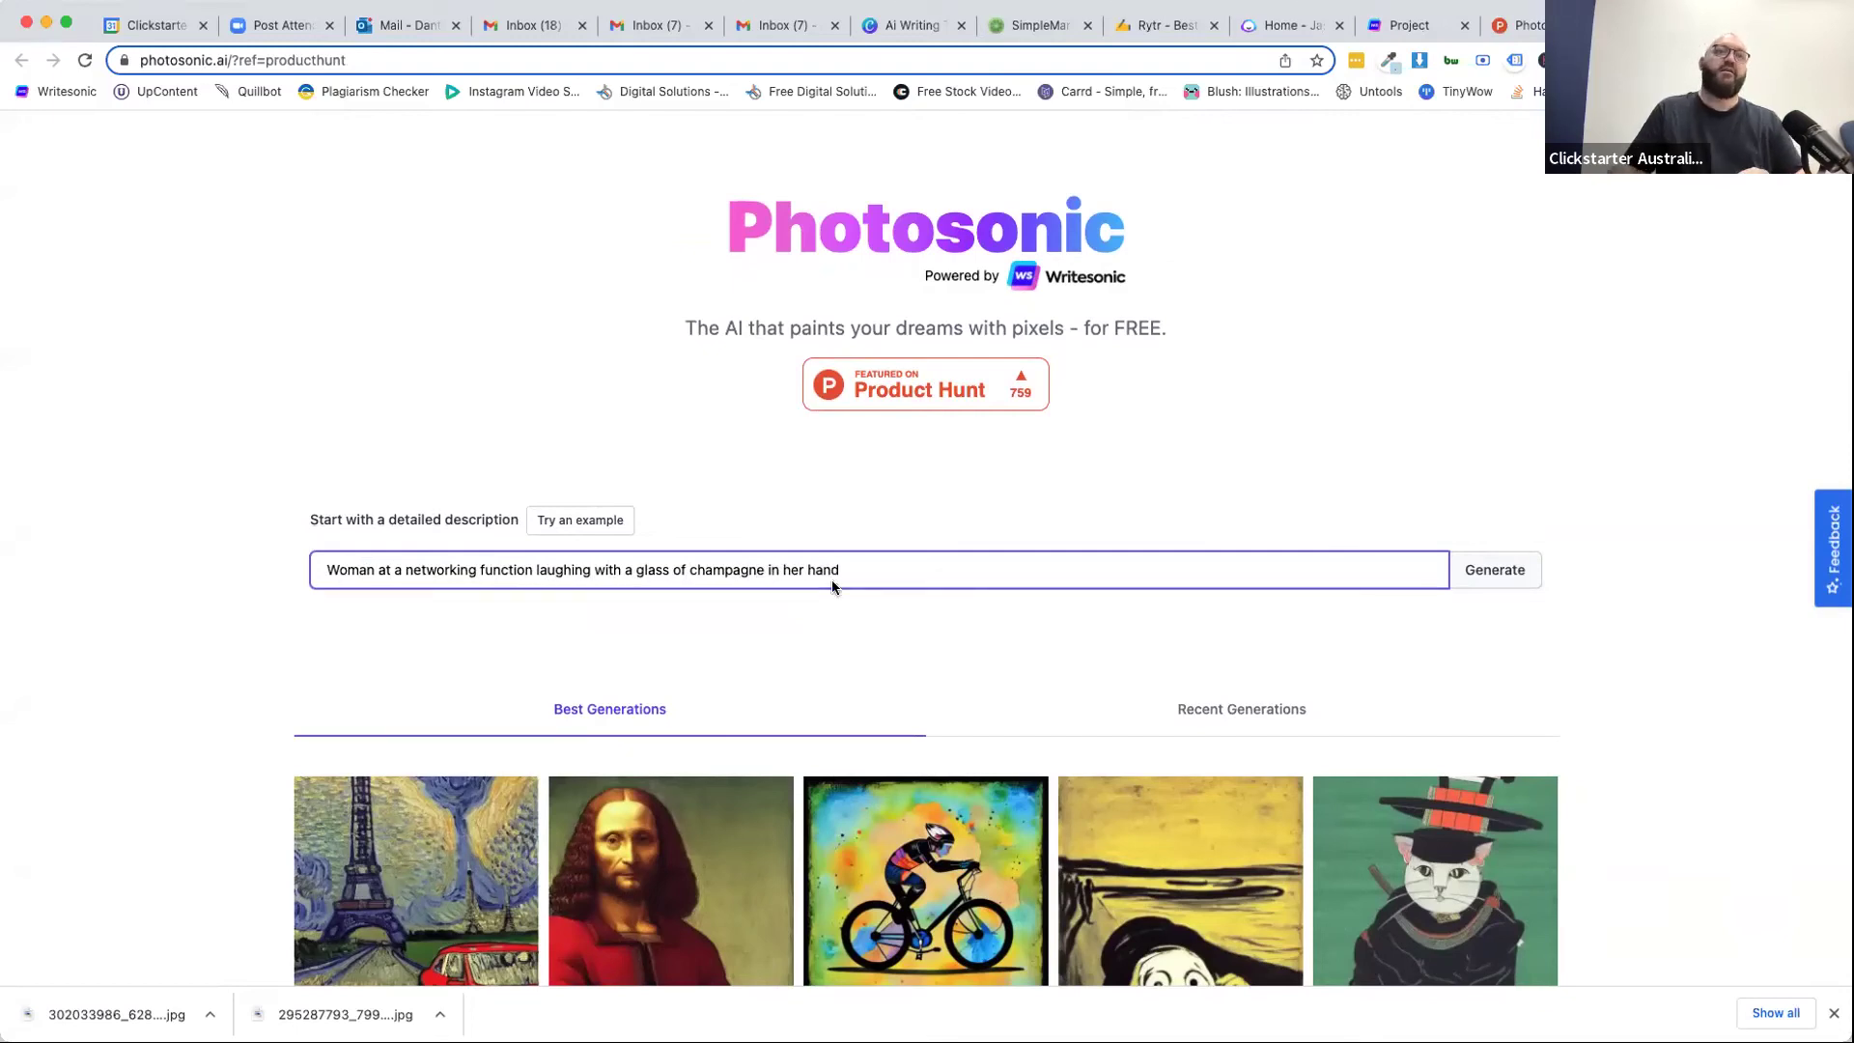
{"action": "left_click", "coordinate": [1512, 575]}
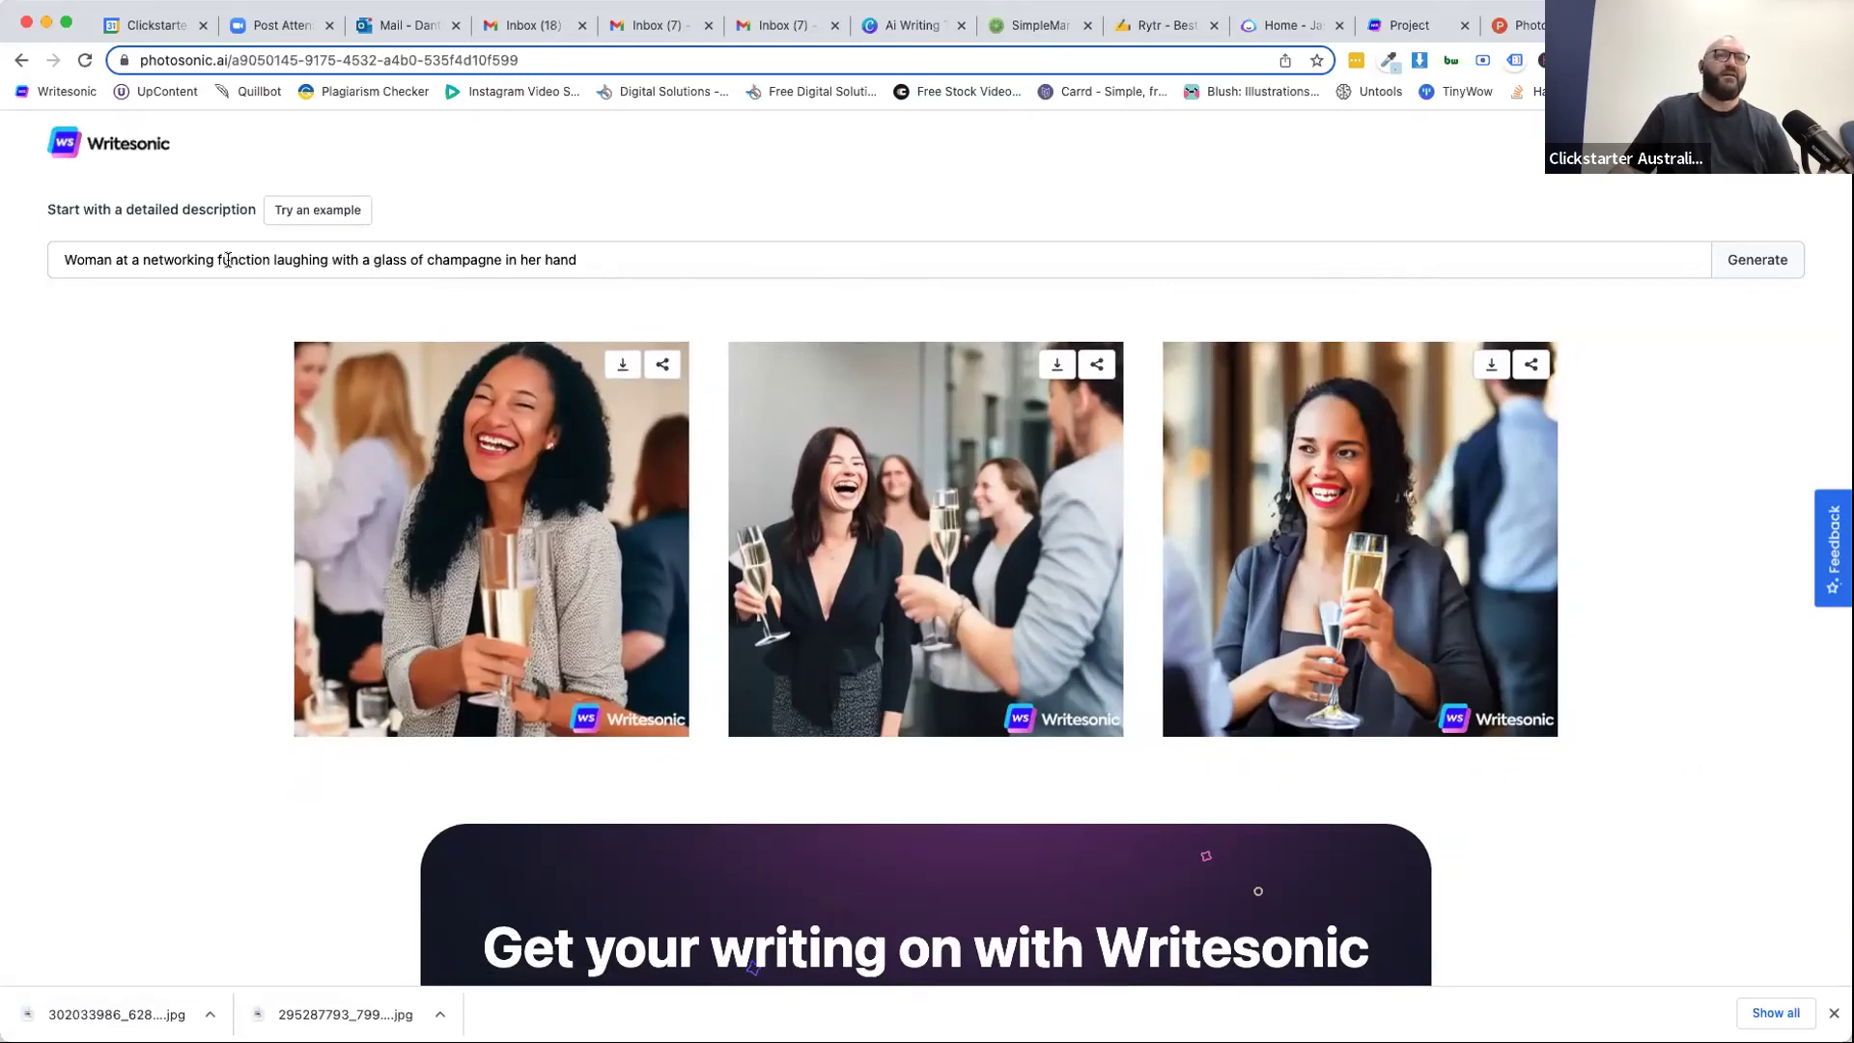
Shorten the image description to "Woman at a networking function" and generate new images.
{"action": "left_click_drag", "start_coordinate": [270, 260], "coordinate": [853, 257]}
{"action": "key", "text": "BackSpace"}
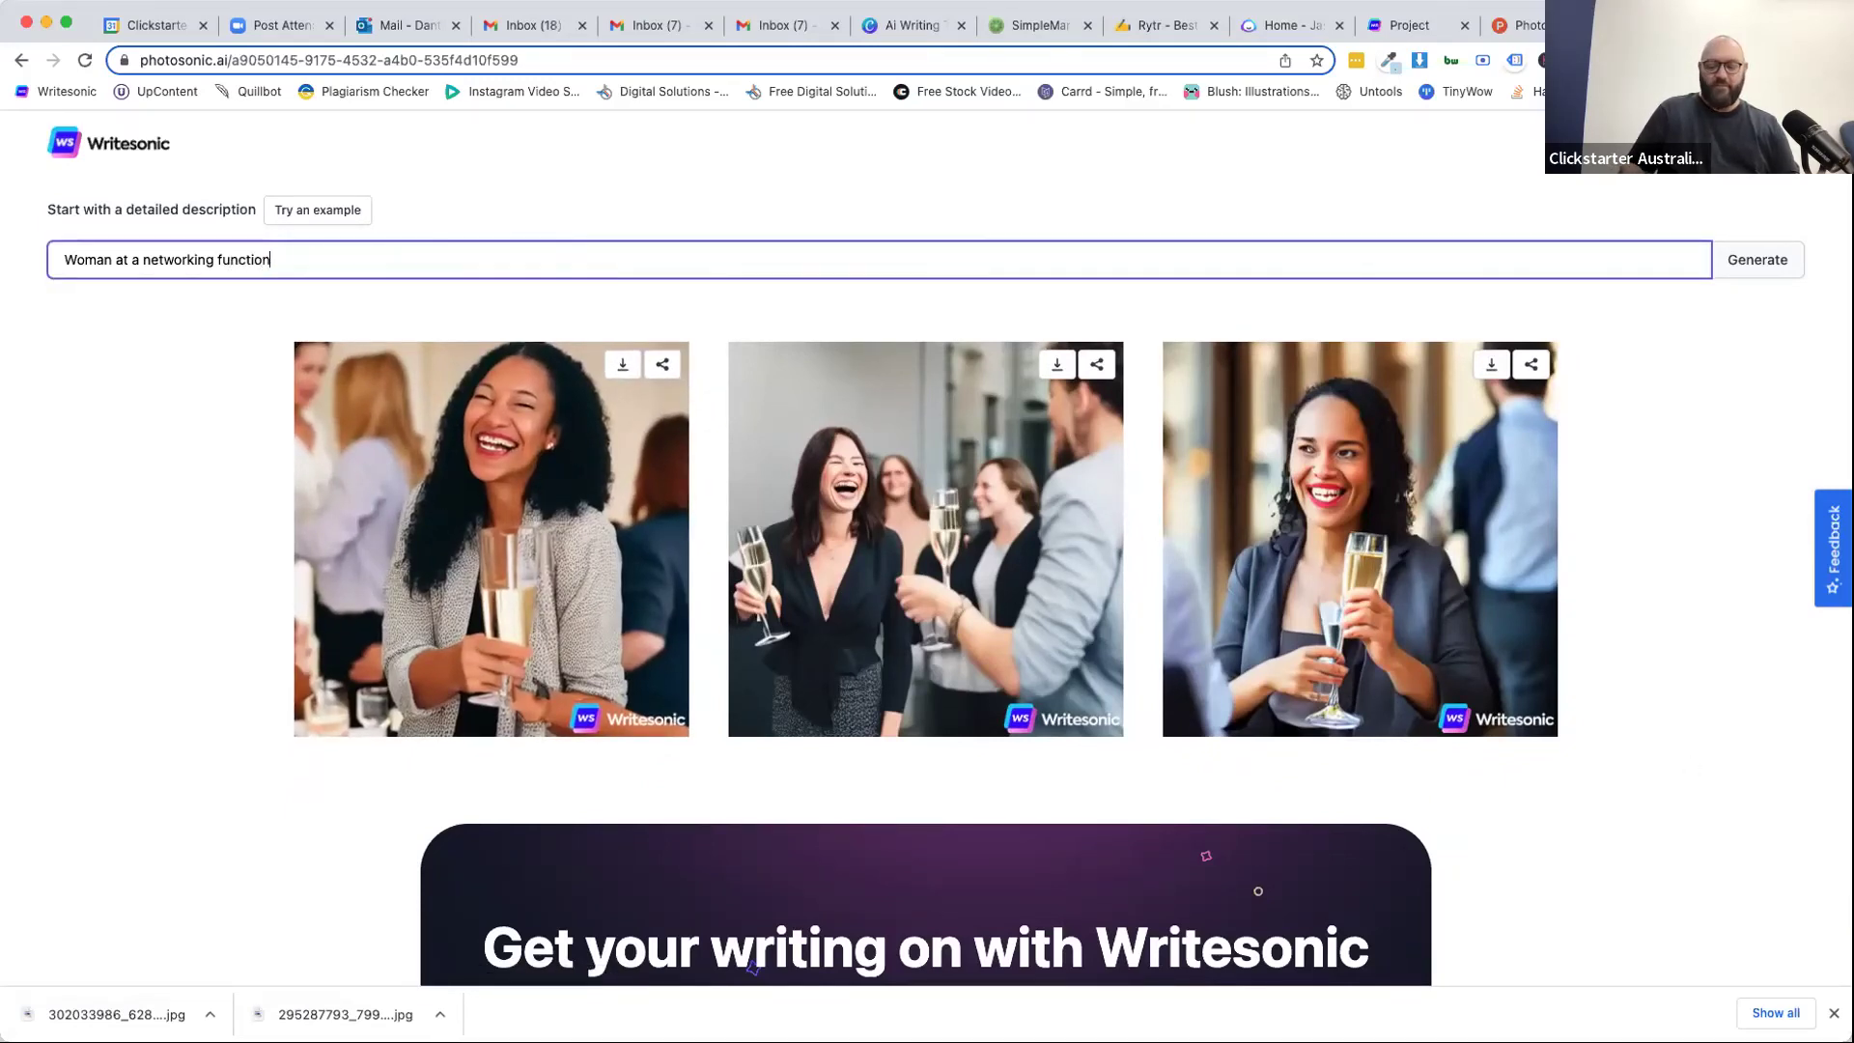
{"action": "key", "text": "Return"}
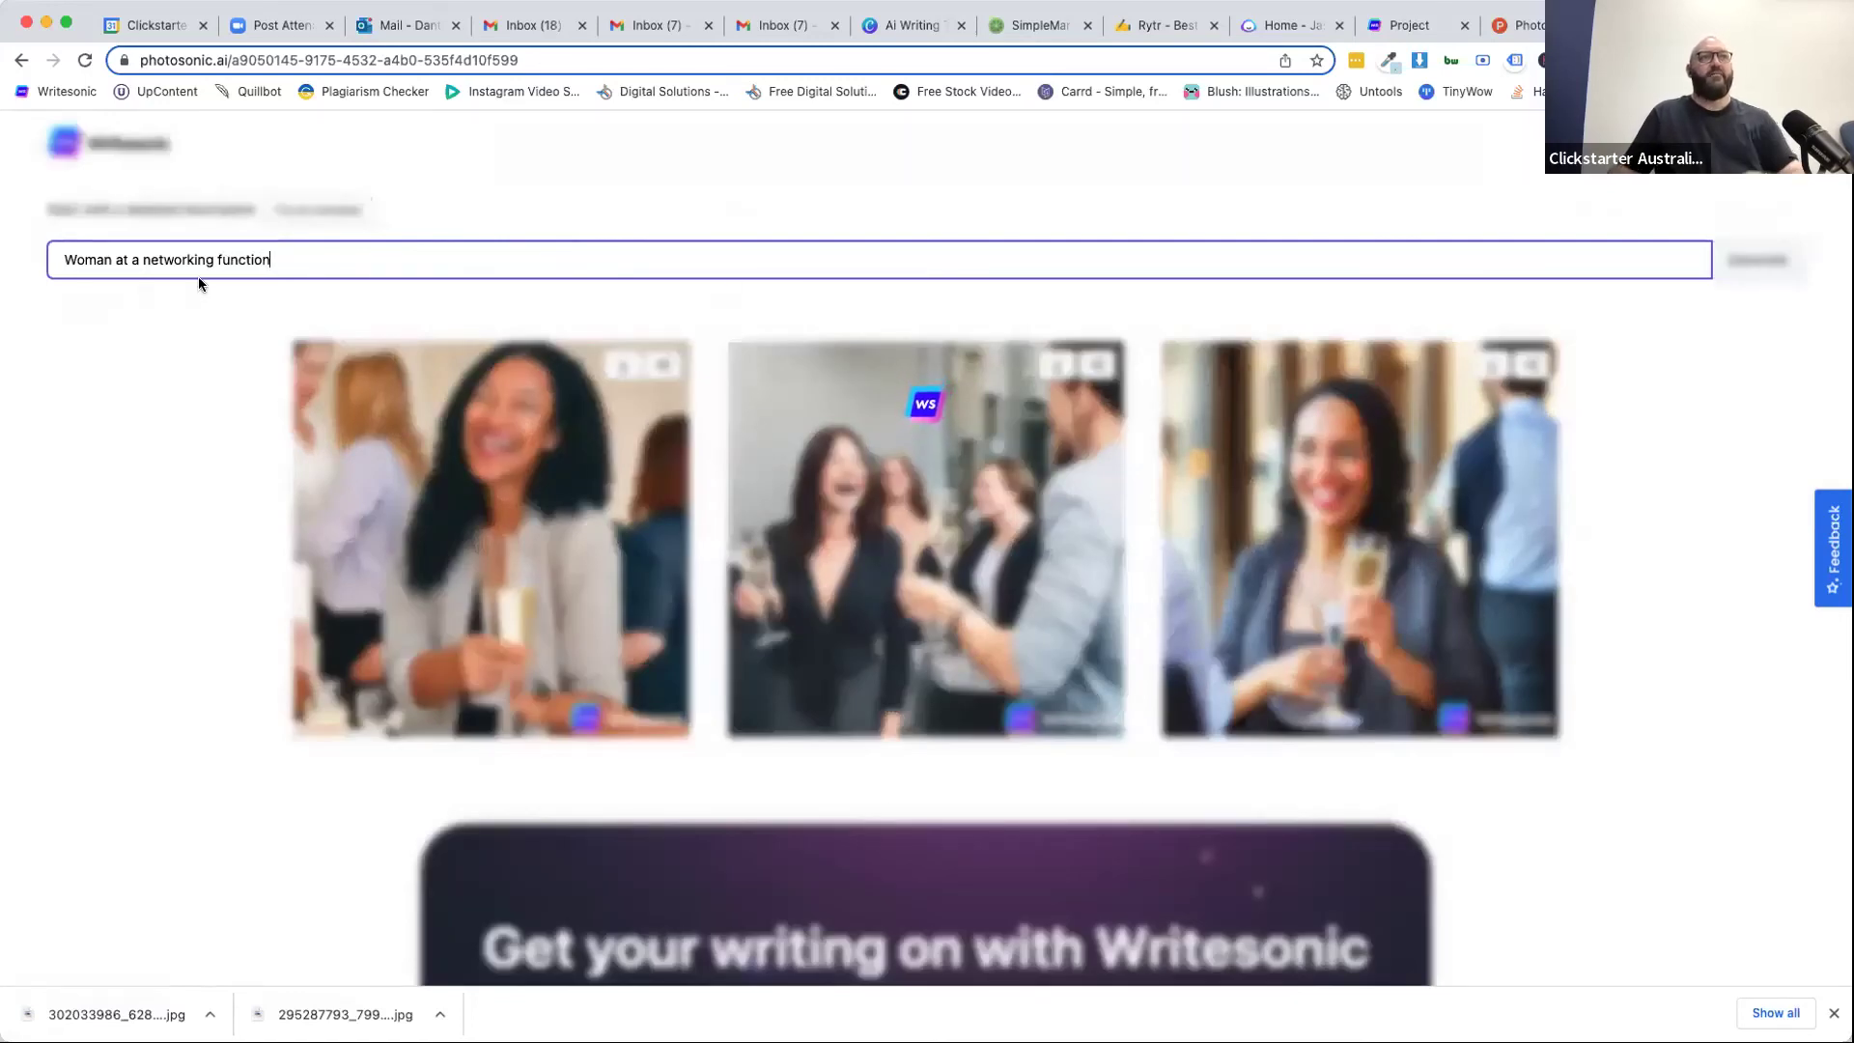
Try to generate images from the description "Behind a Woman at a networking function".
{"action": "left_click", "coordinate": [62, 259]}
{"action": "type", "text": "Behind a"}
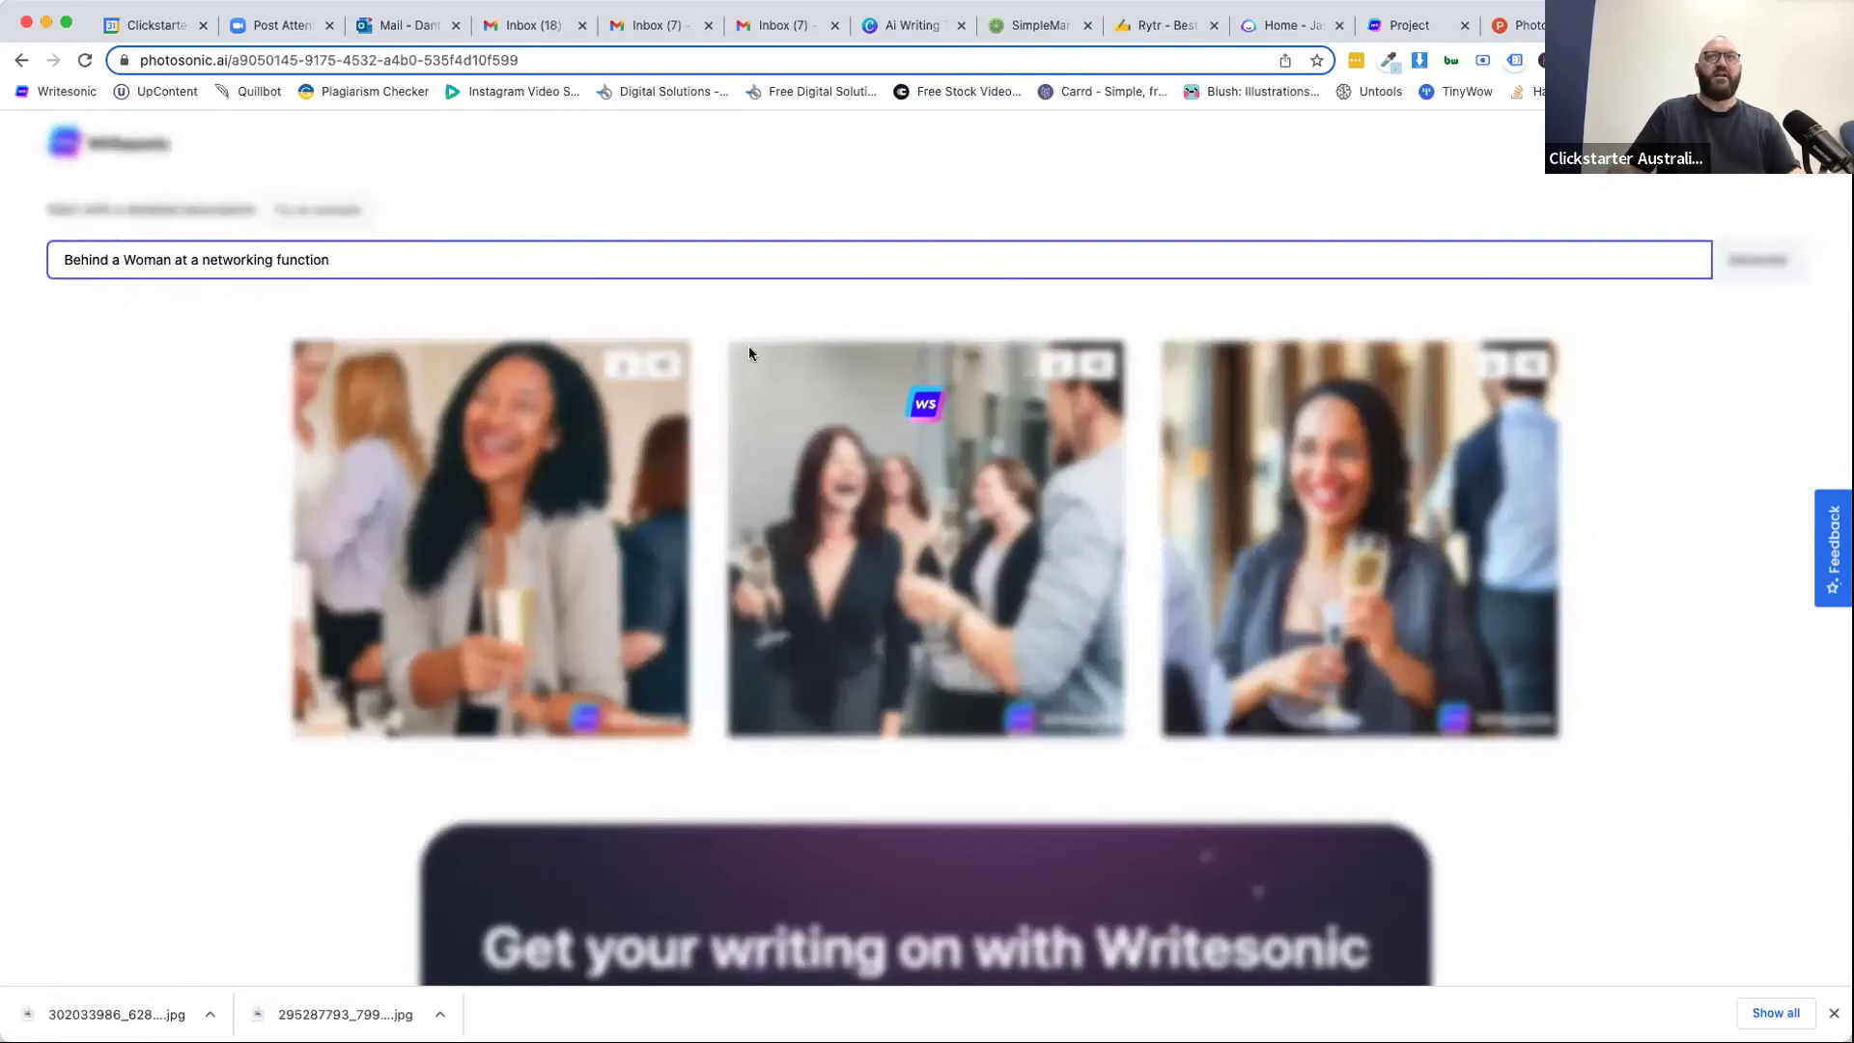
{"action": "left_click", "coordinate": [1753, 261]}
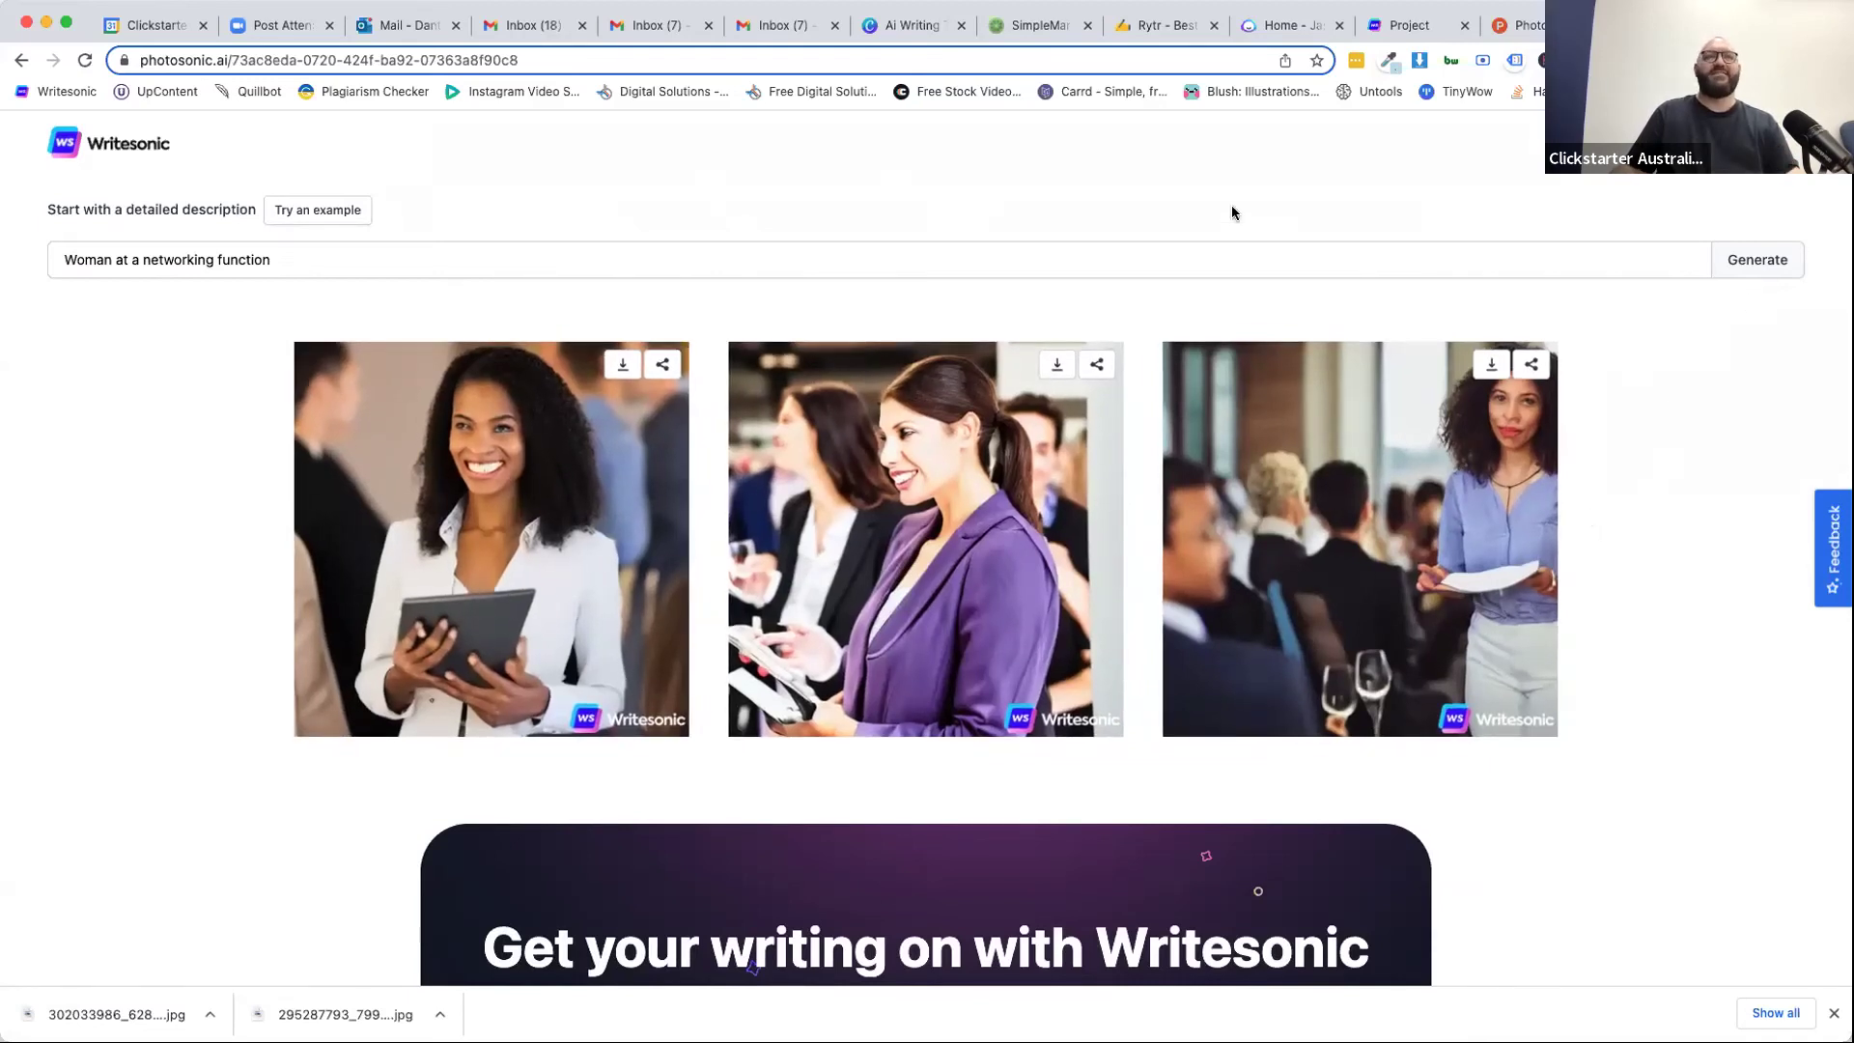
Change the image description to "Sitting behind a Woman at a networking function" and generate new images.
{"action": "left_click", "coordinate": [62, 260]}
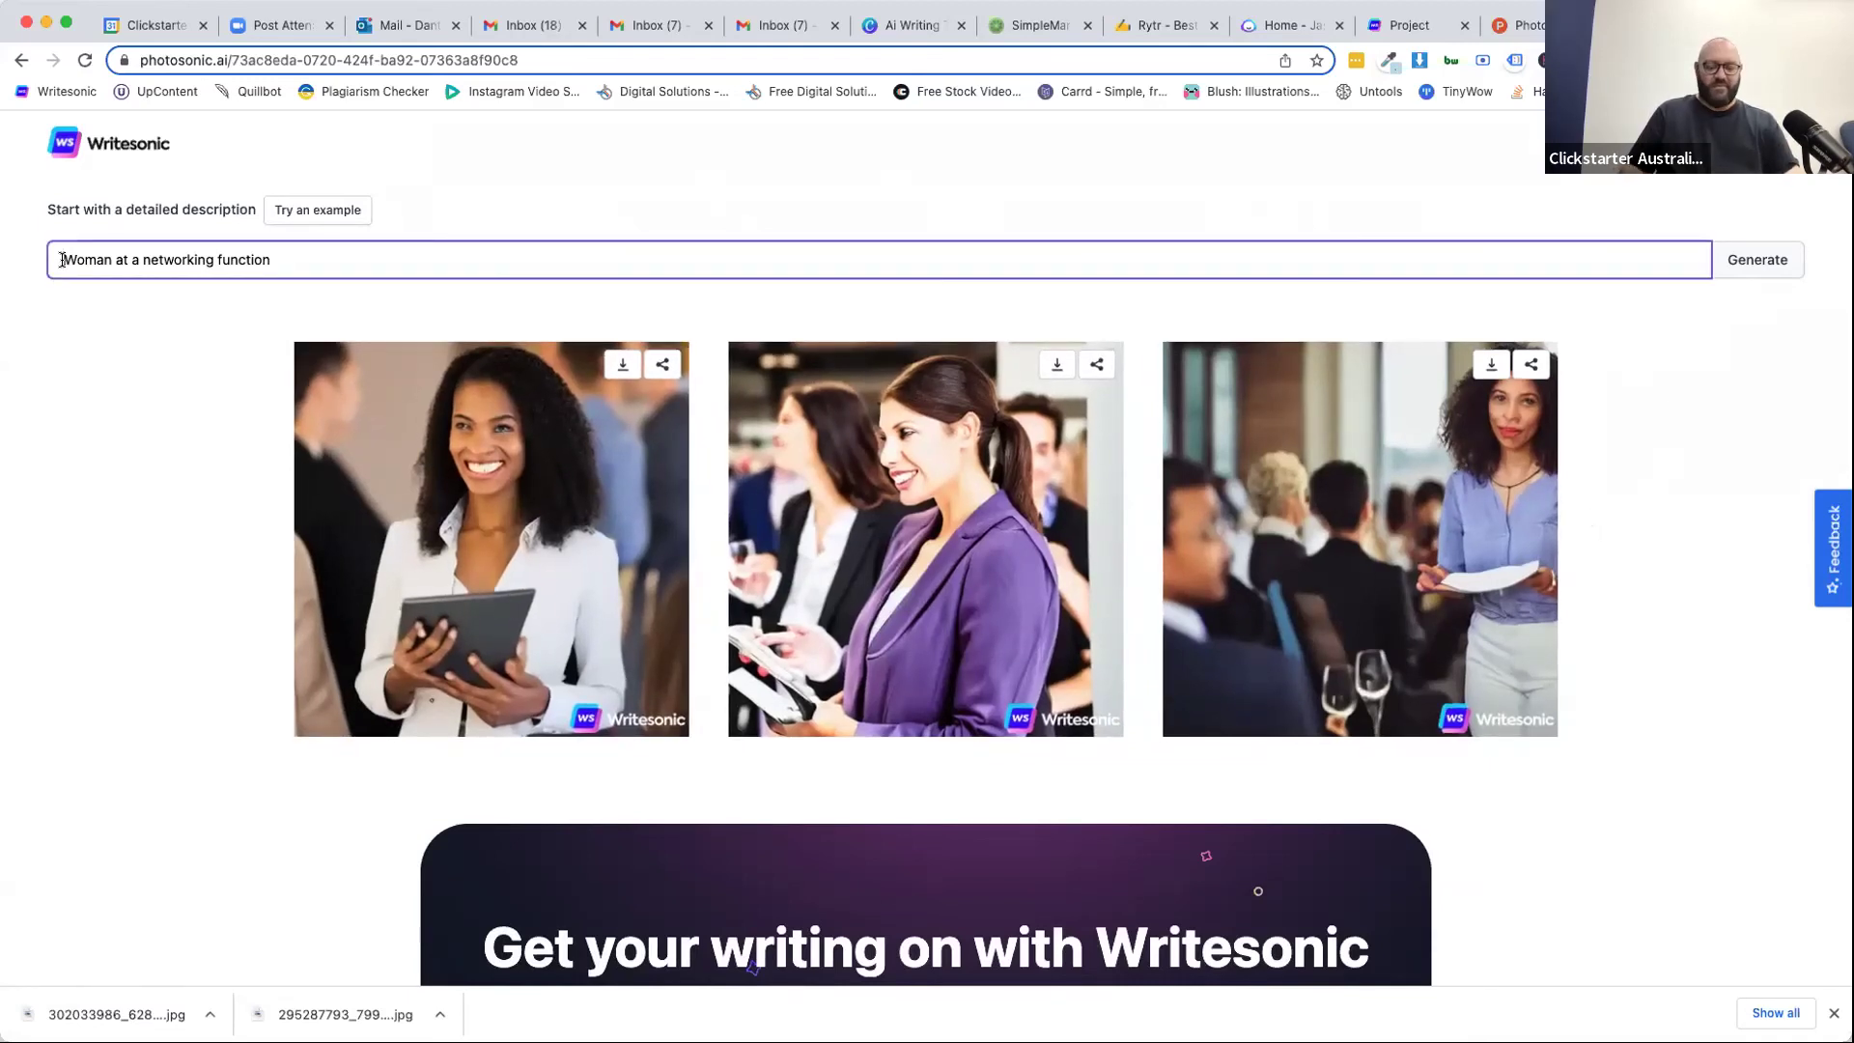
{"action": "type", "text": "Sitting b"}
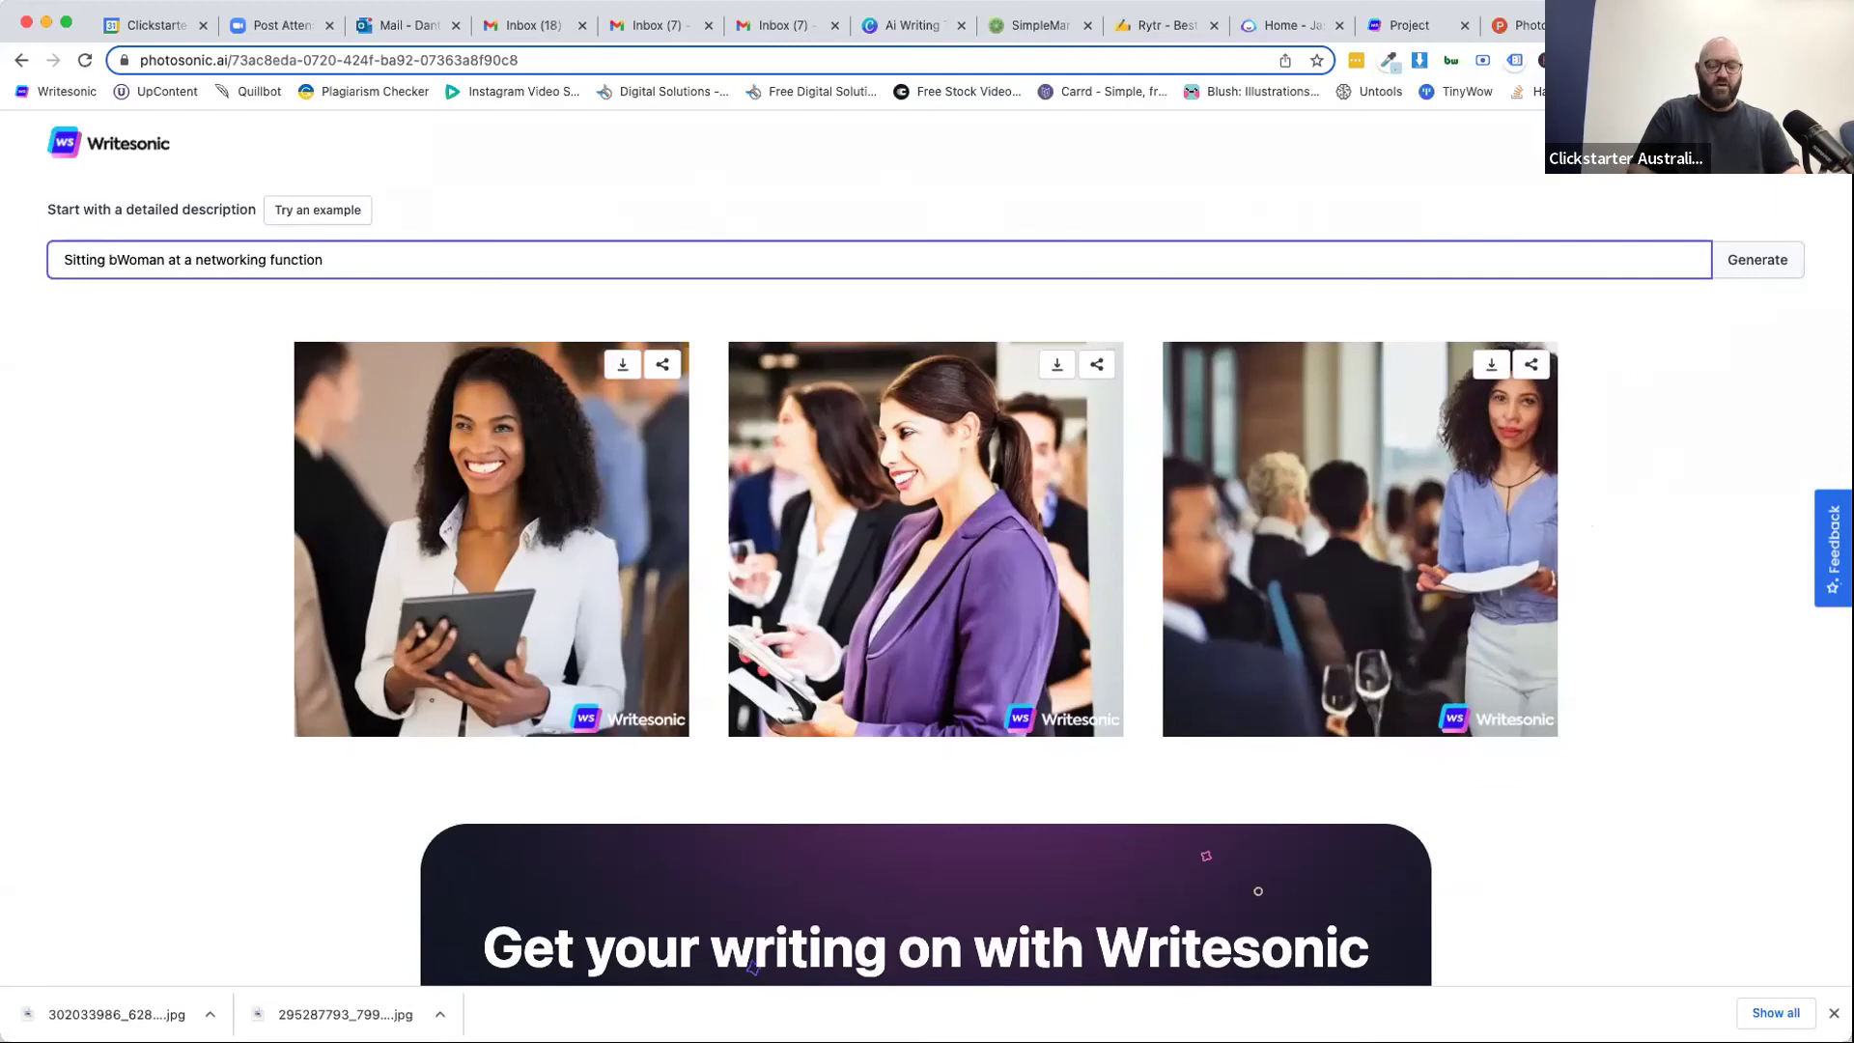
{"action": "type", "text": "ehind a"}
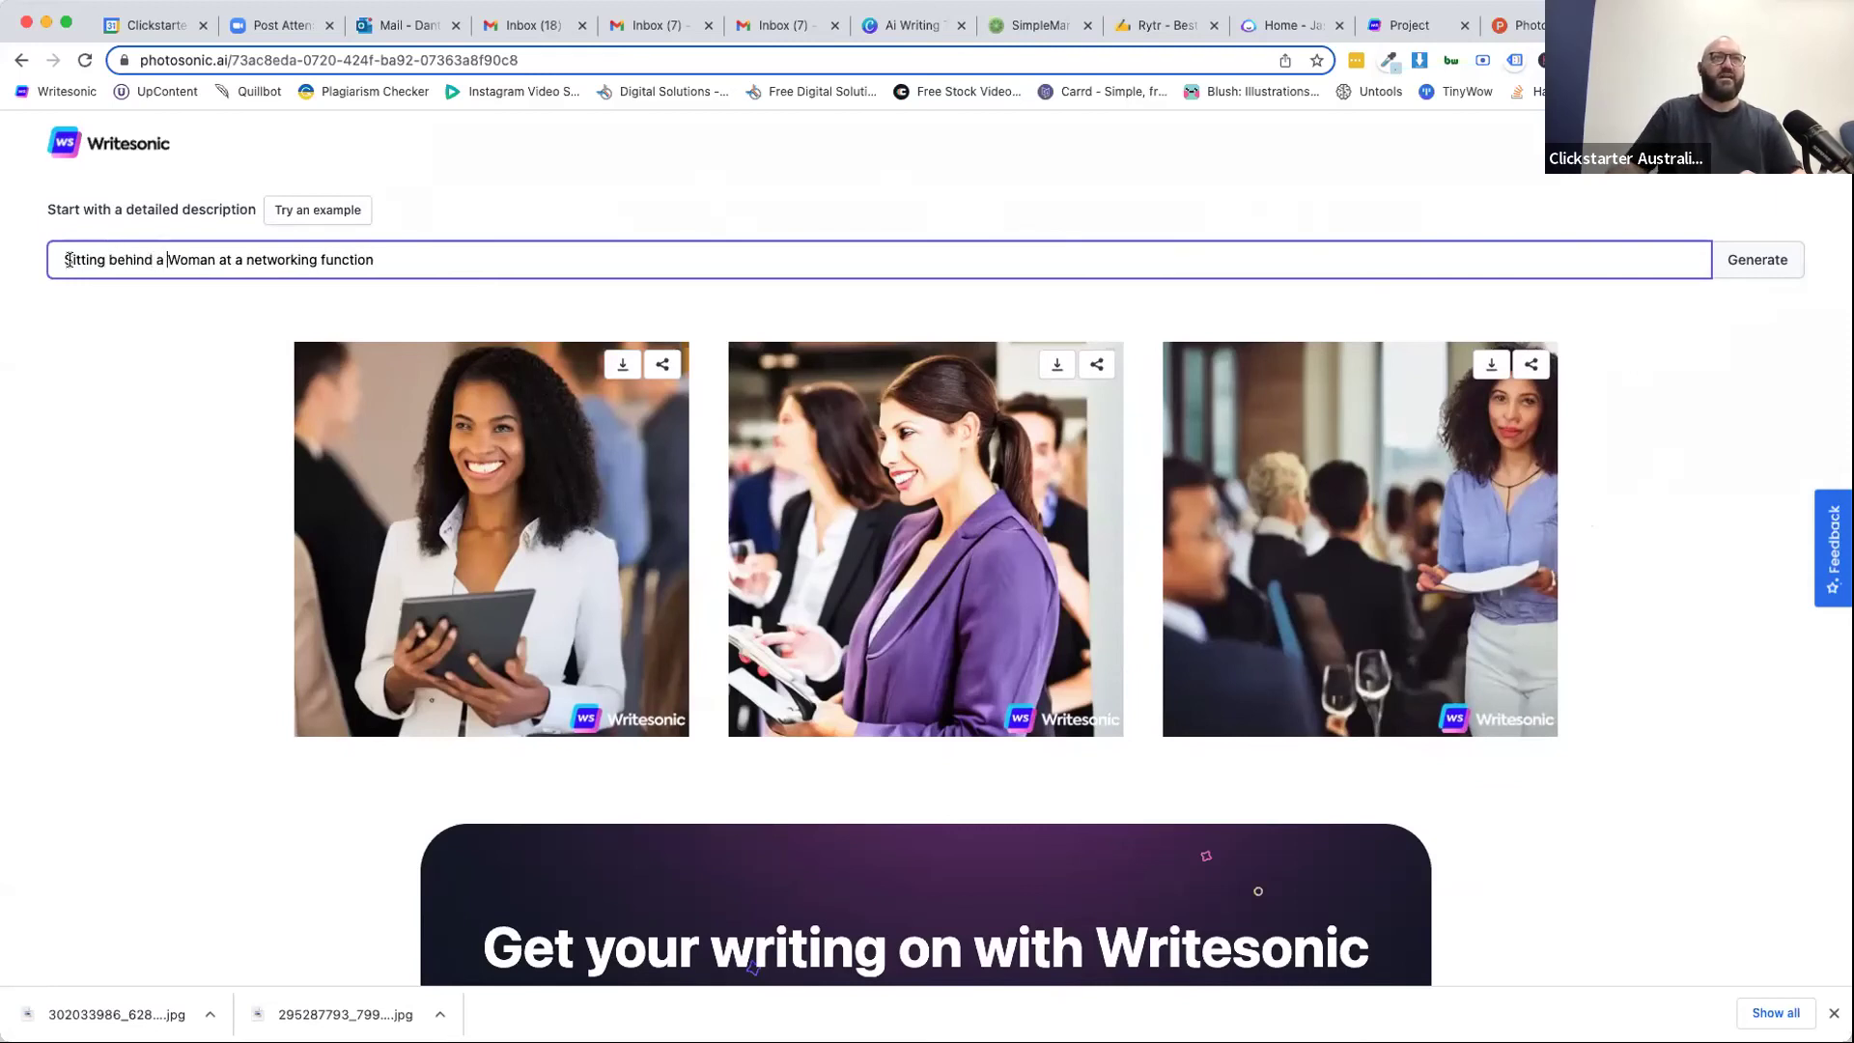
{"action": "left_click", "coordinate": [1725, 273]}
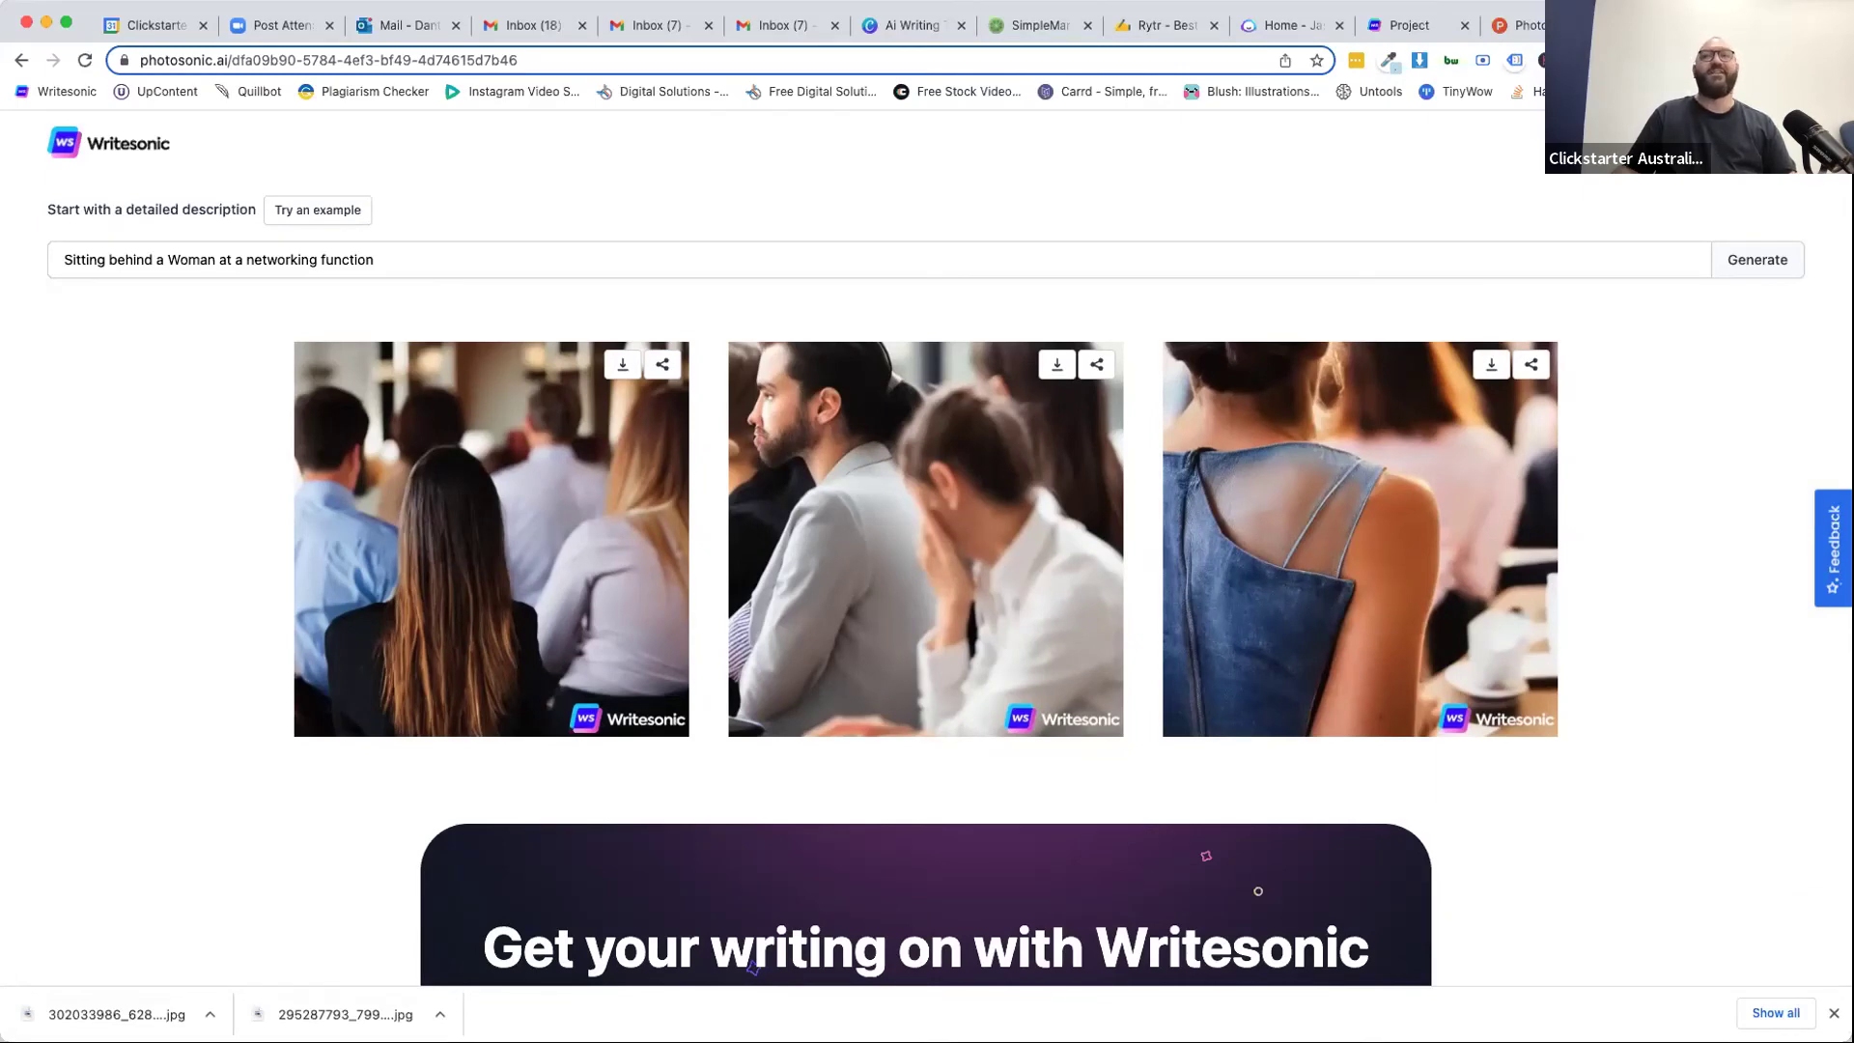
Return to the Writesonic project's template list and open the Product Descriptions template from the Ecommerce category.
{"action": "left_click", "coordinate": [1412, 27]}
{"action": "scroll", "coordinate": [939, 884], "scroll_direction": "down", "scroll_amount": 5}
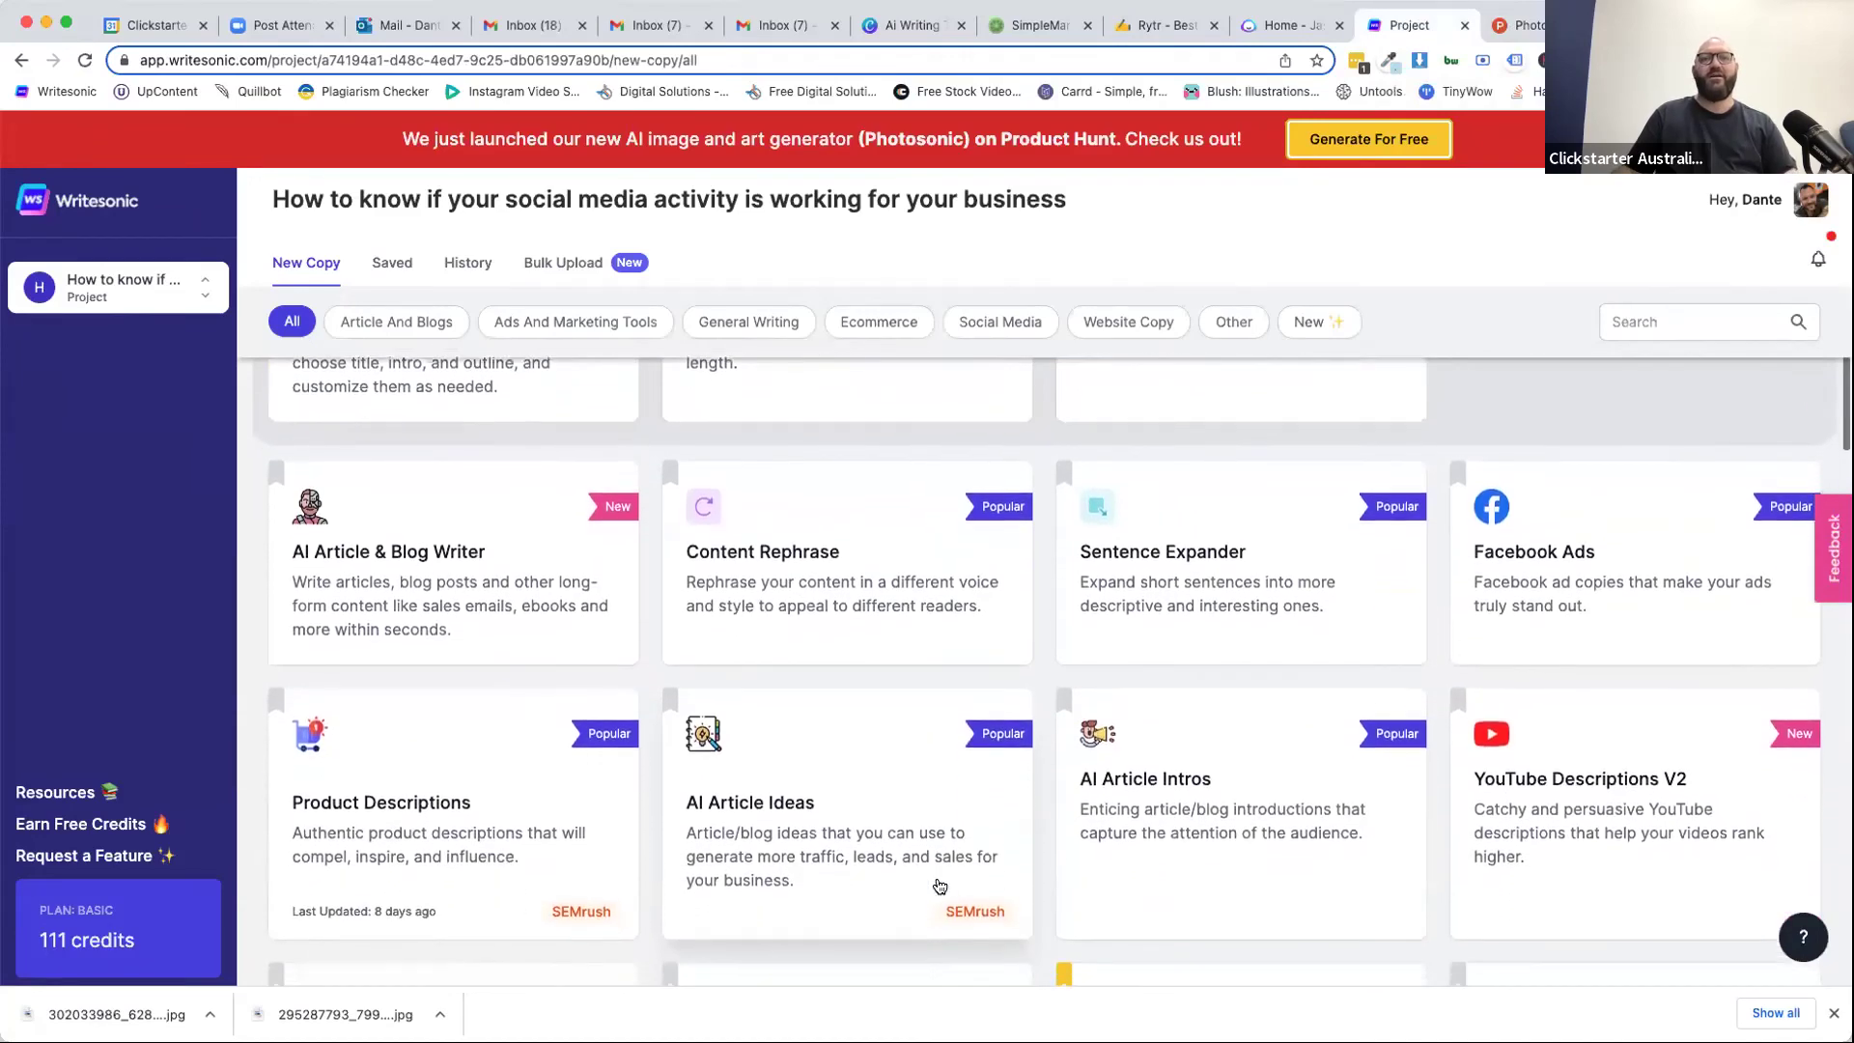
{"action": "scroll", "coordinate": [940, 885], "scroll_direction": "down", "scroll_amount": 5}
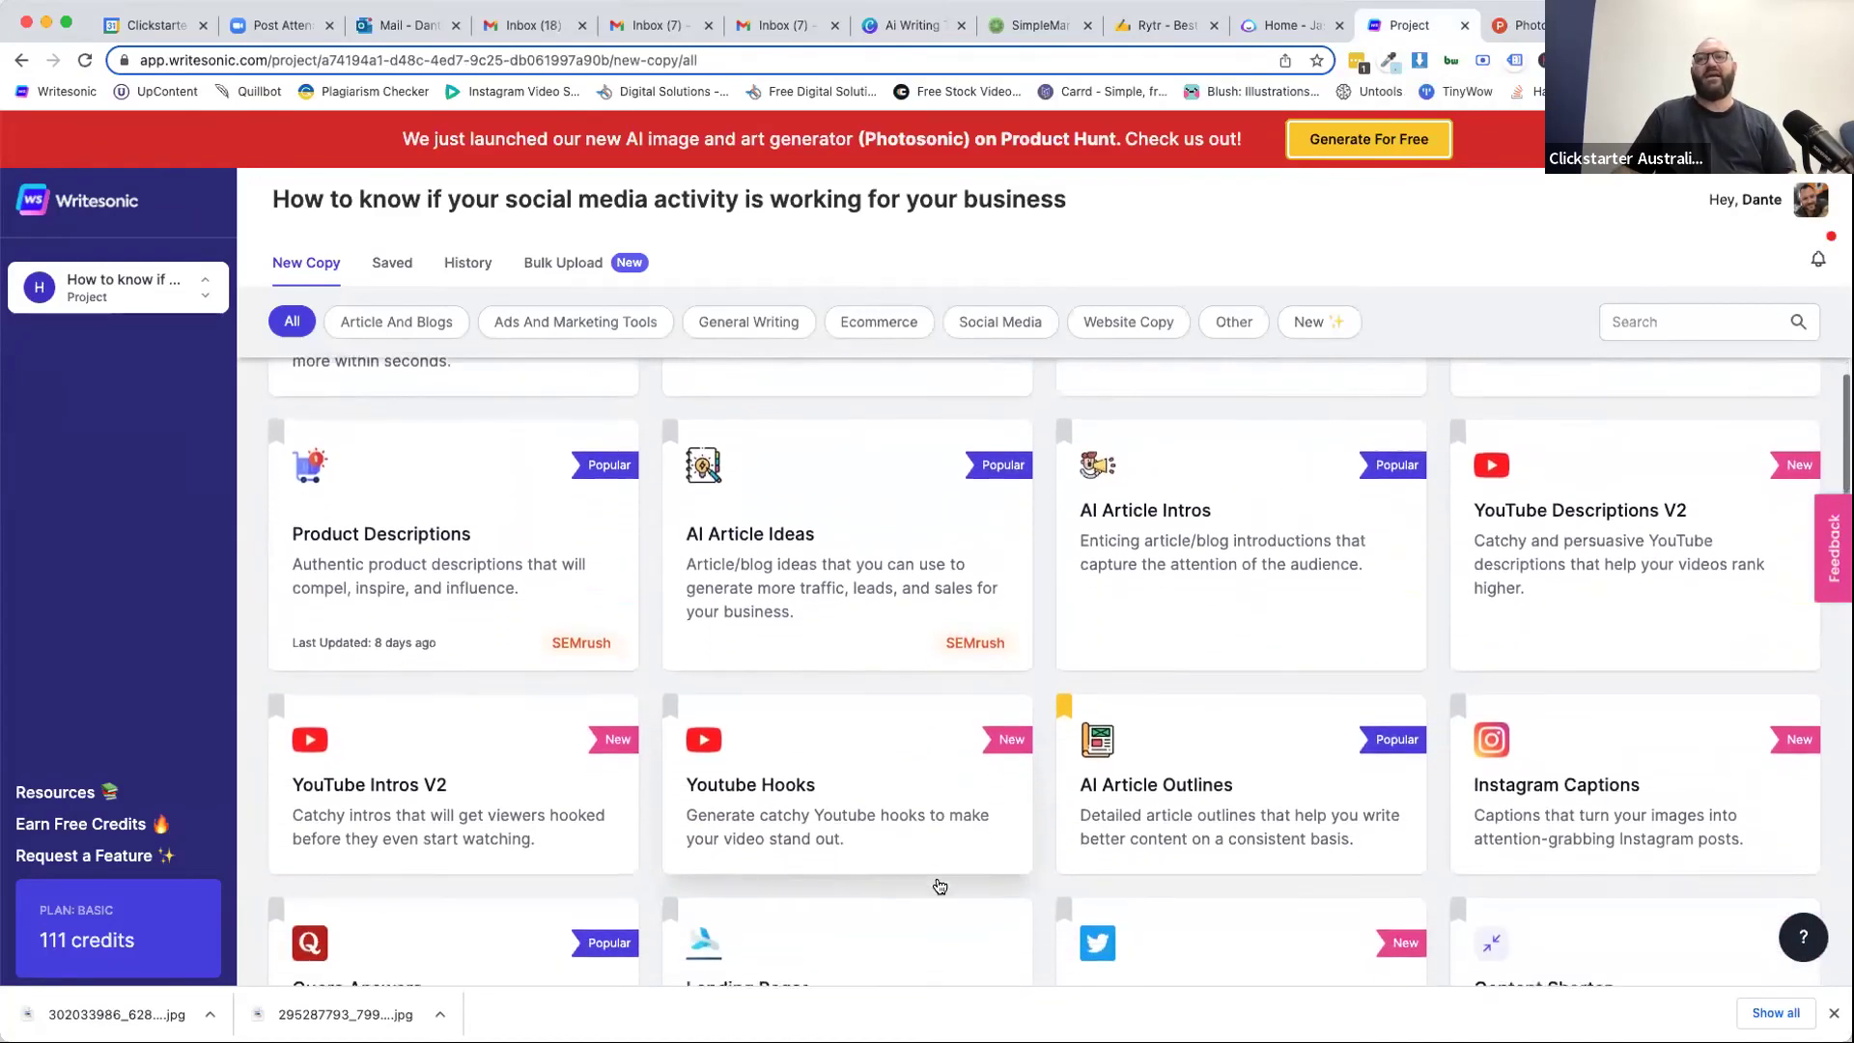
{"action": "scroll", "coordinate": [940, 885], "scroll_direction": "down", "scroll_amount": 3}
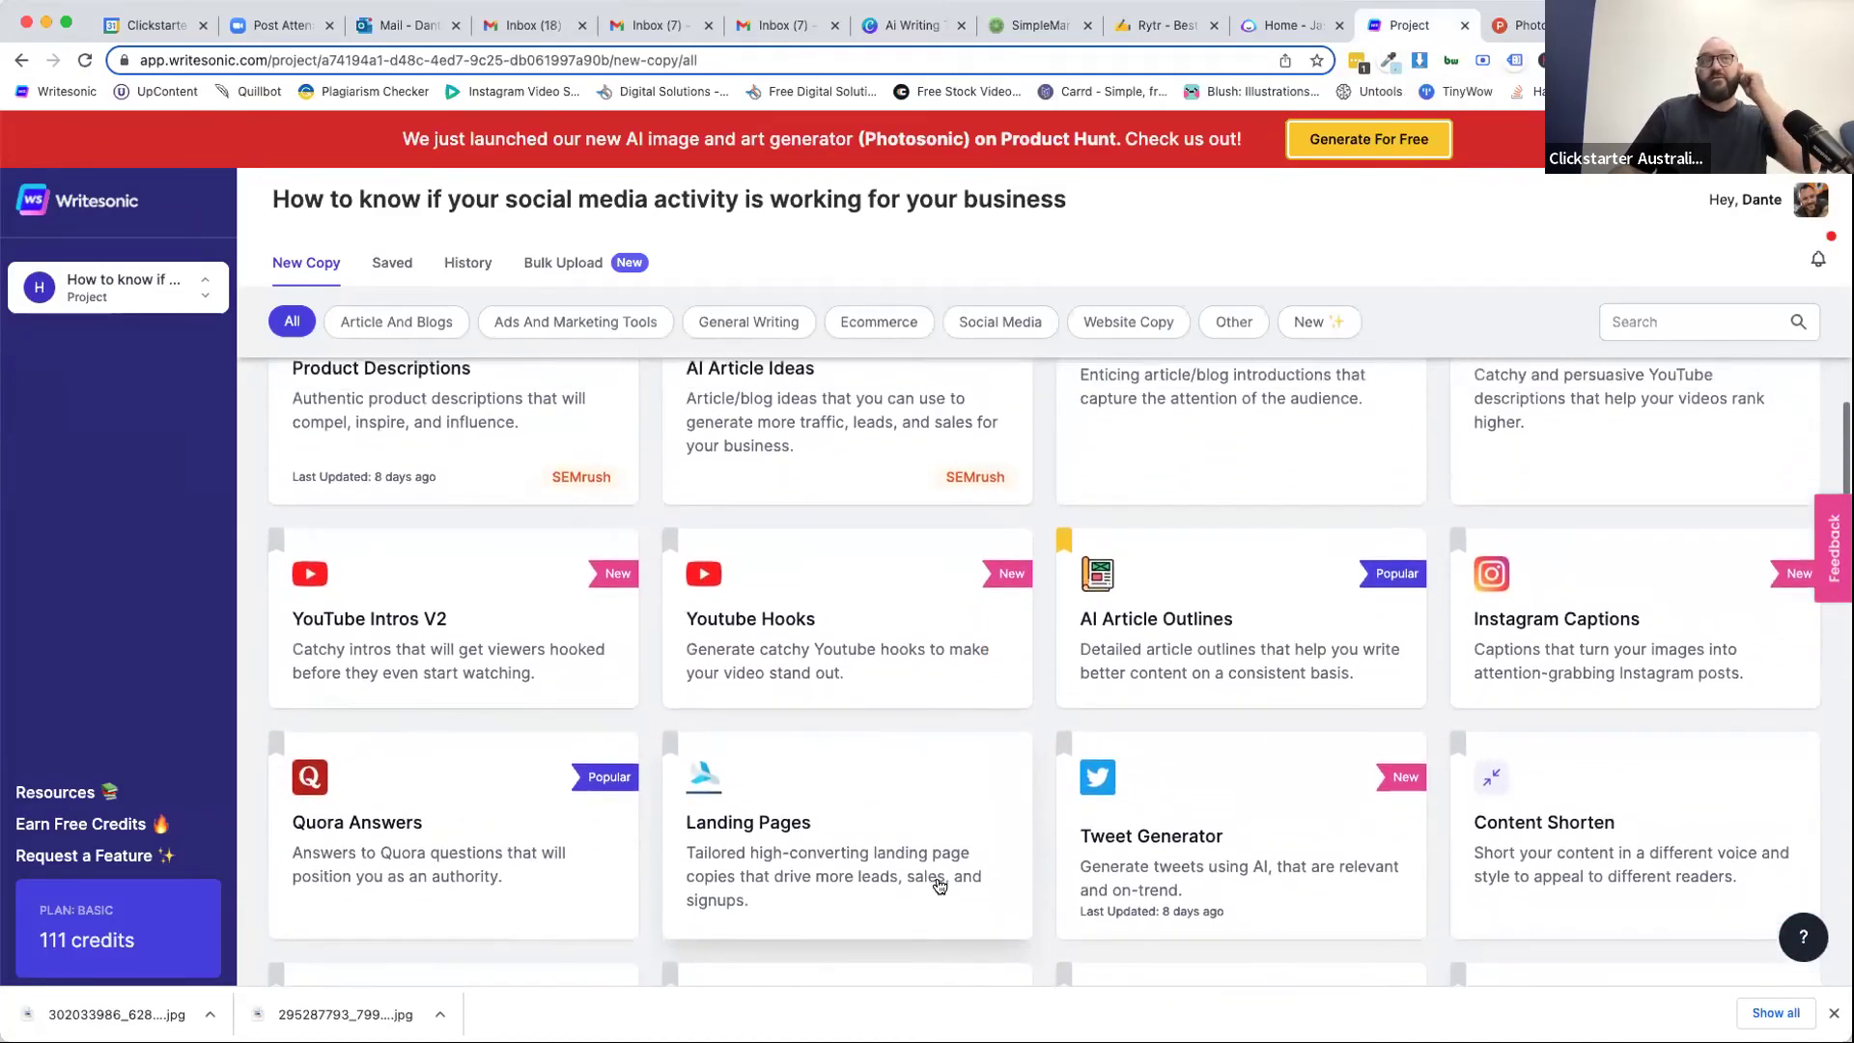
{"action": "scroll", "coordinate": [939, 884], "scroll_direction": "up", "scroll_amount": 1}
{"action": "left_click", "coordinate": [880, 331]}
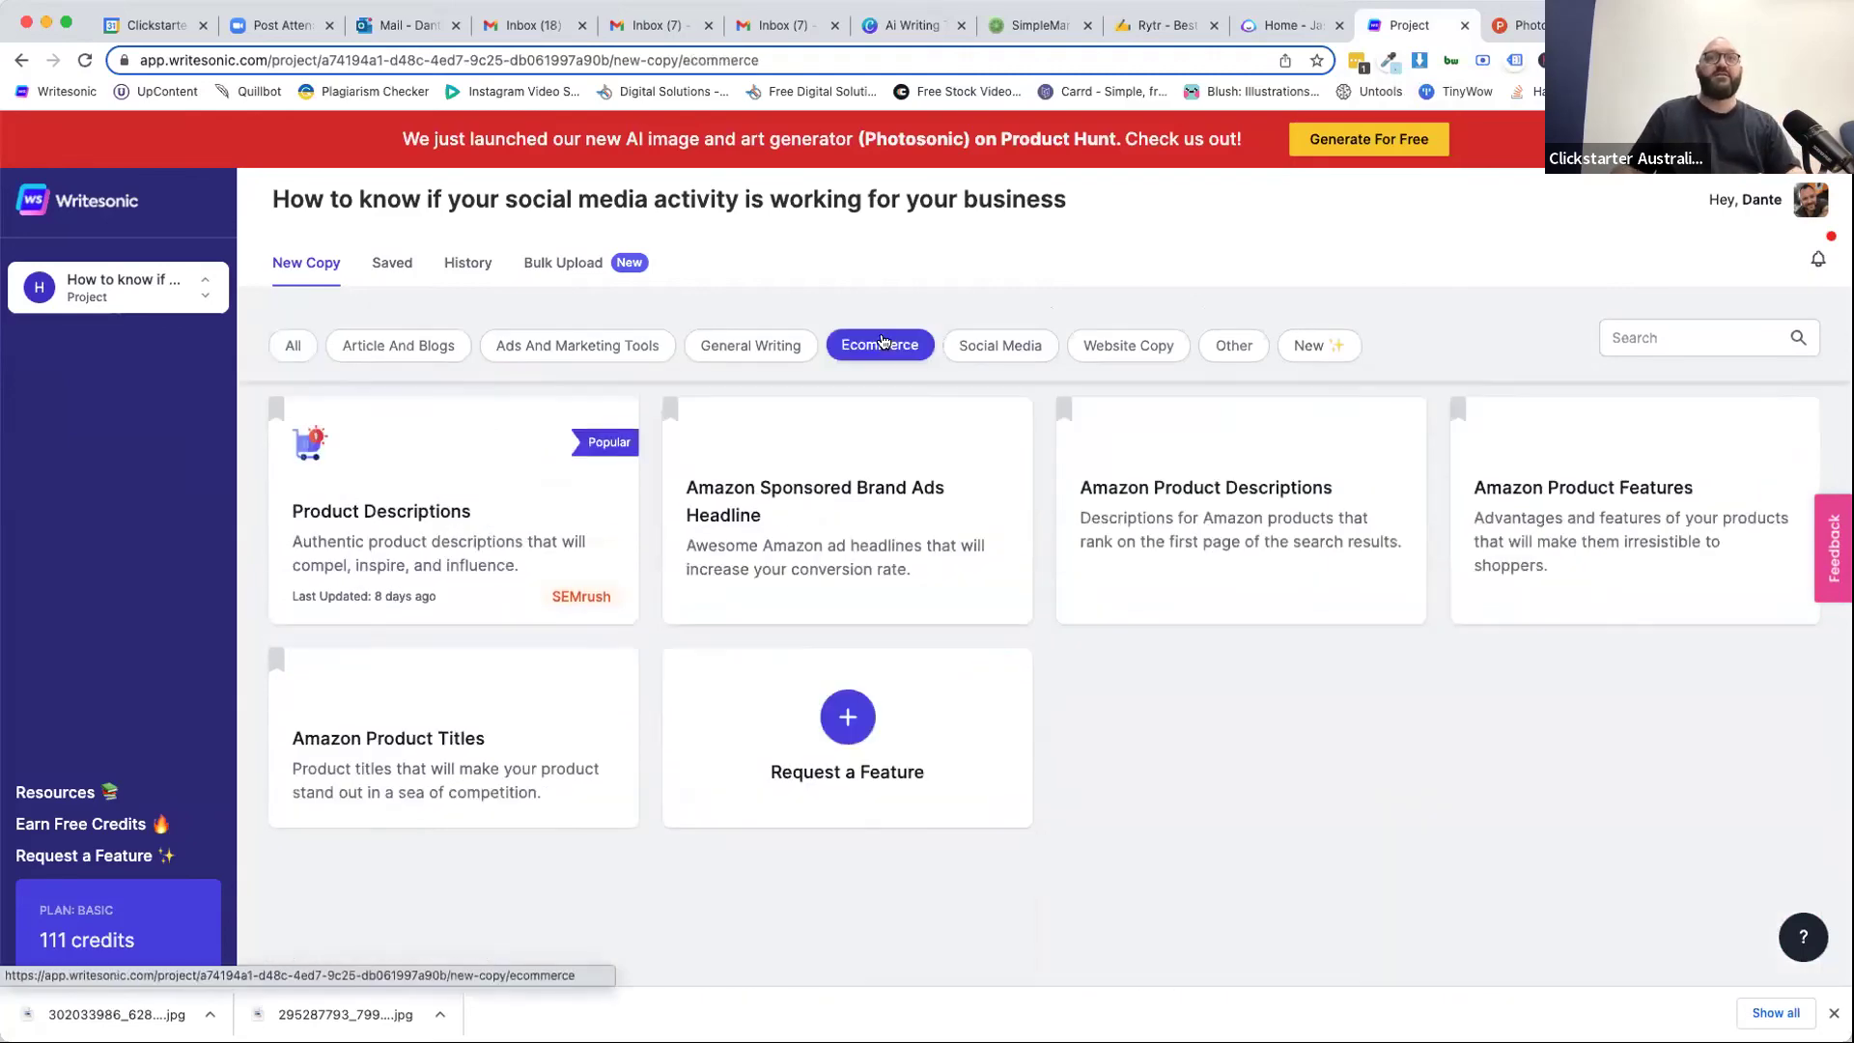
{"action": "left_click", "coordinate": [364, 521]}
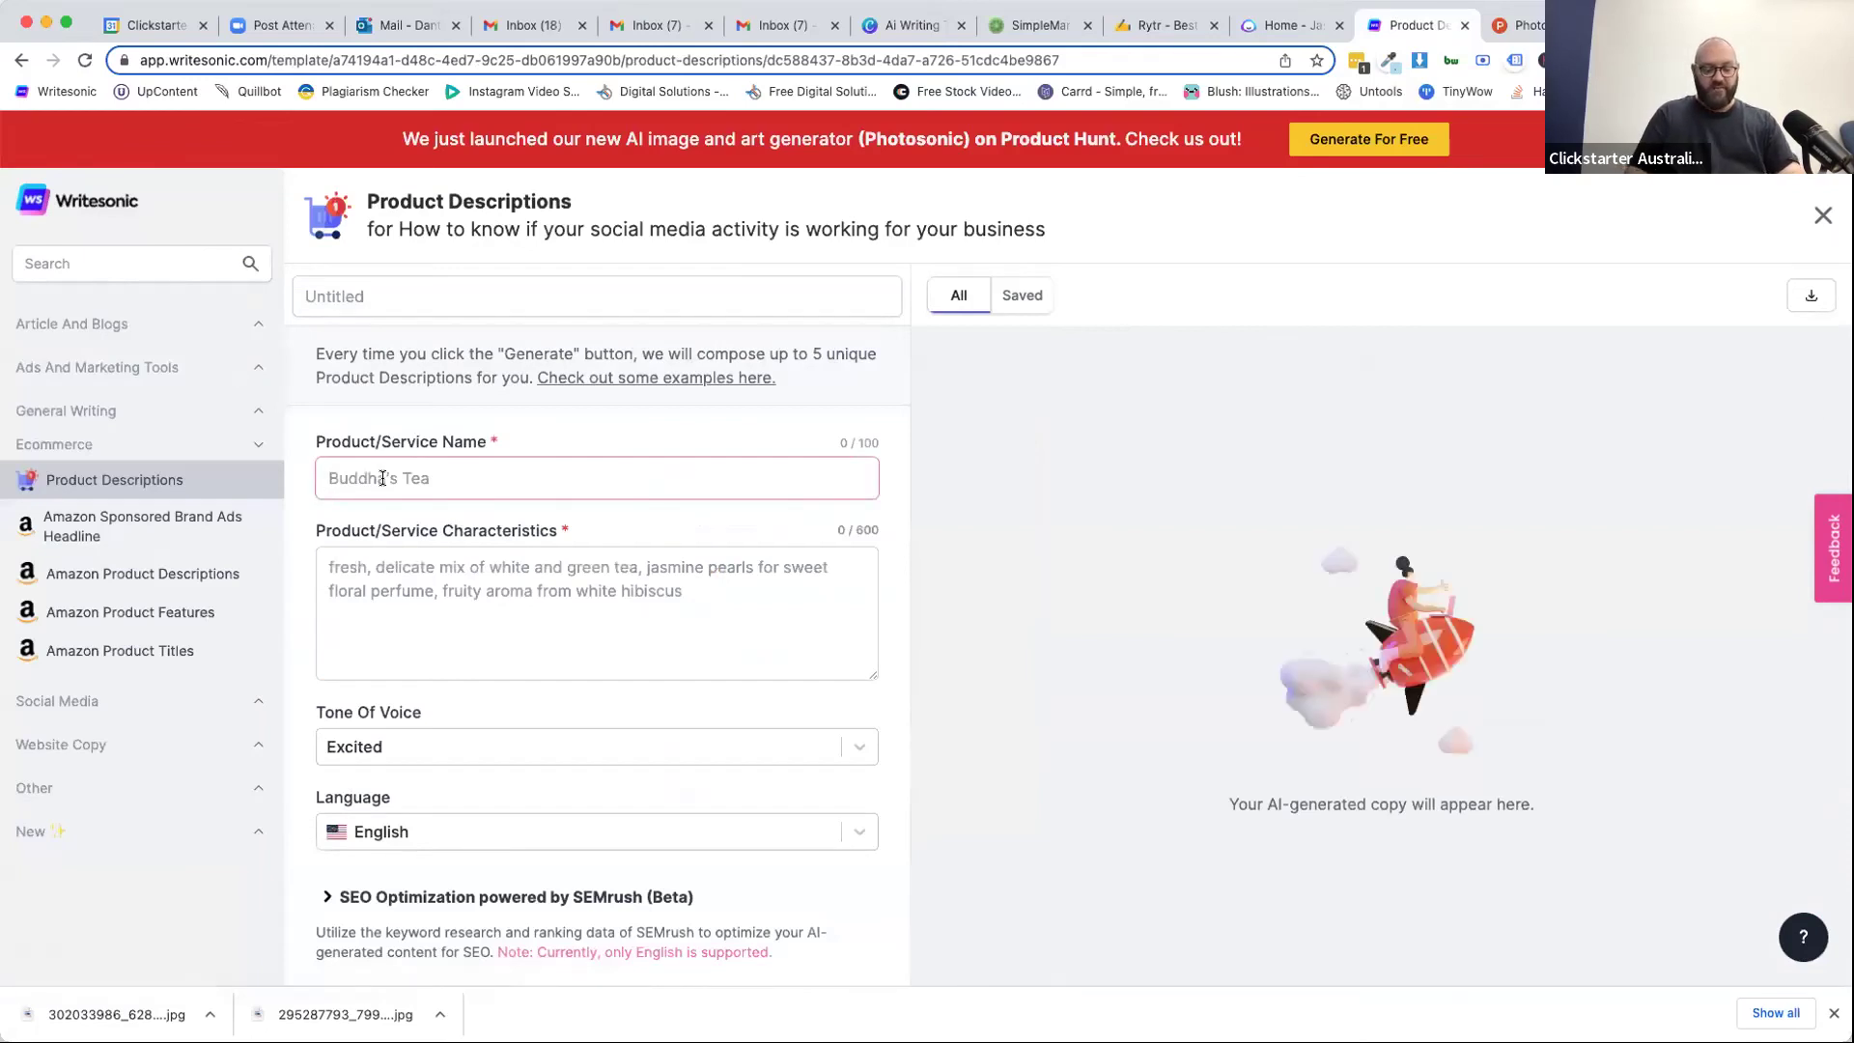
Name the product "Green Tea Powder" and enter "Full of antioxidants" as its first characteristic.
{"action": "type", "text": "Green "}
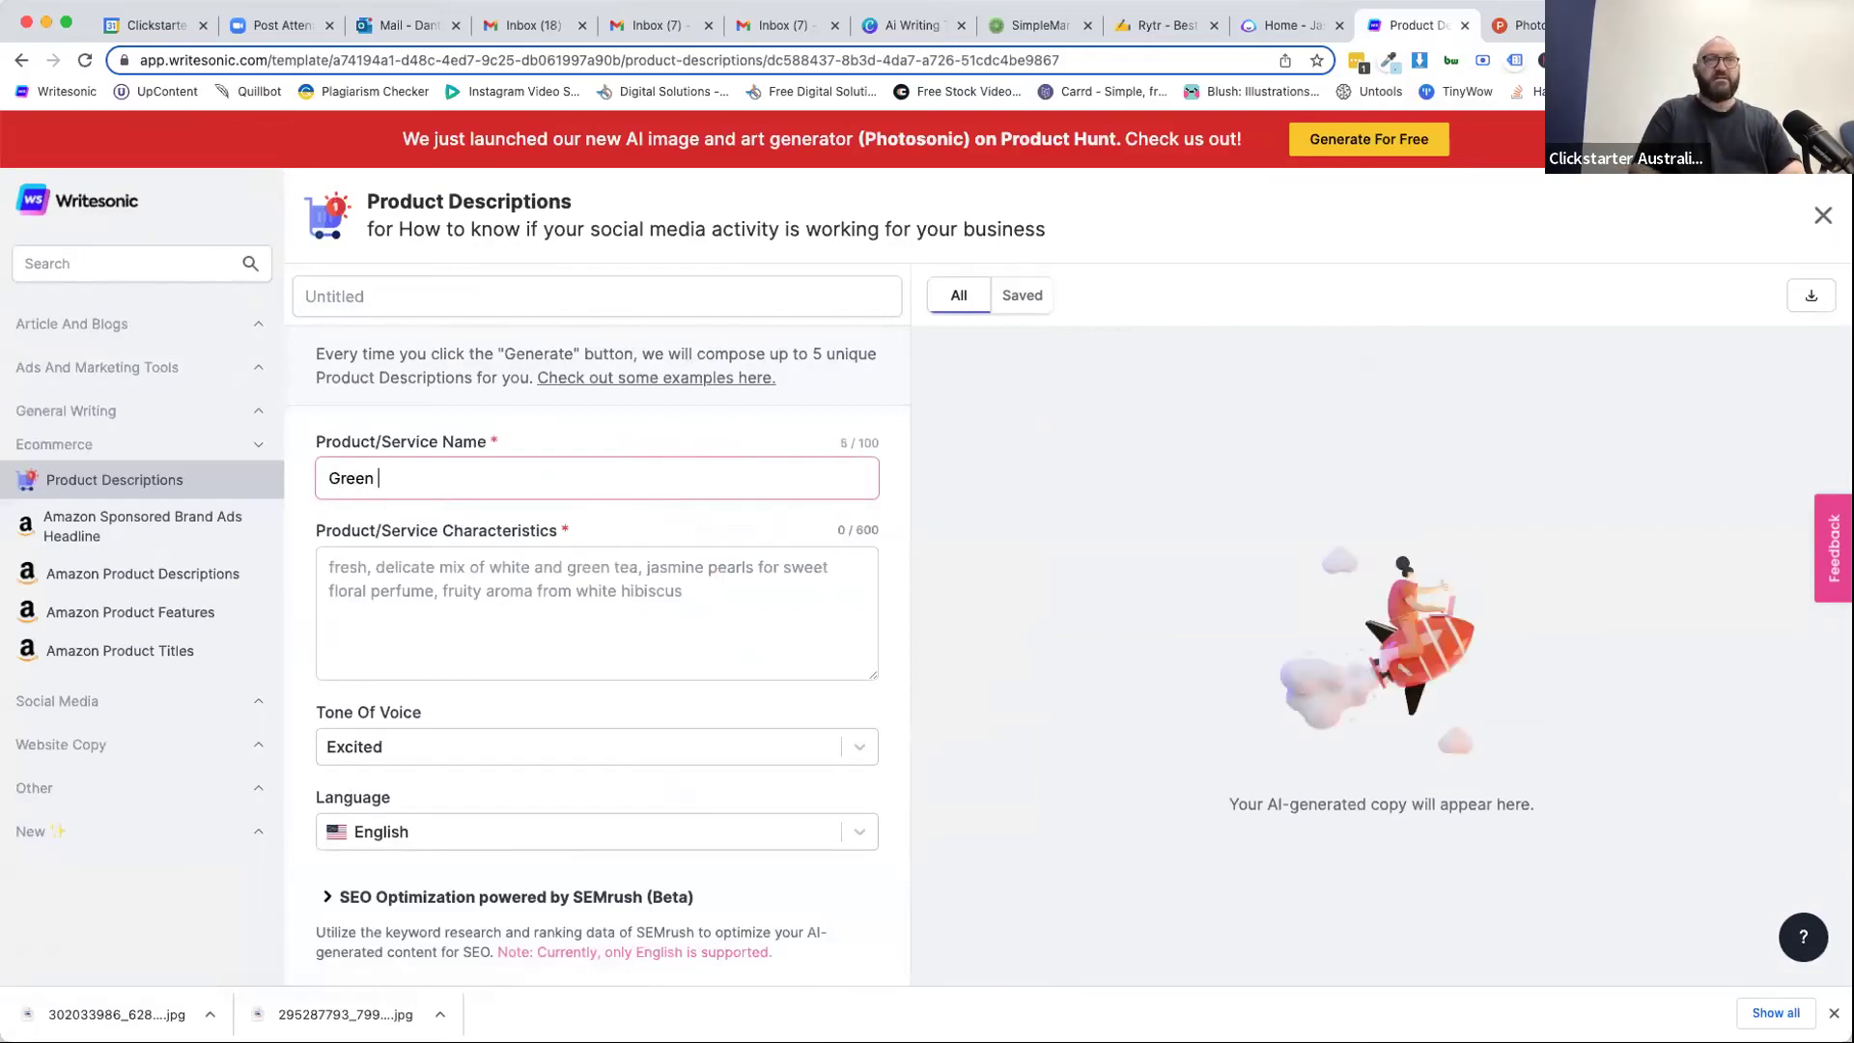
{"action": "type", "text": "Tea Powder"}
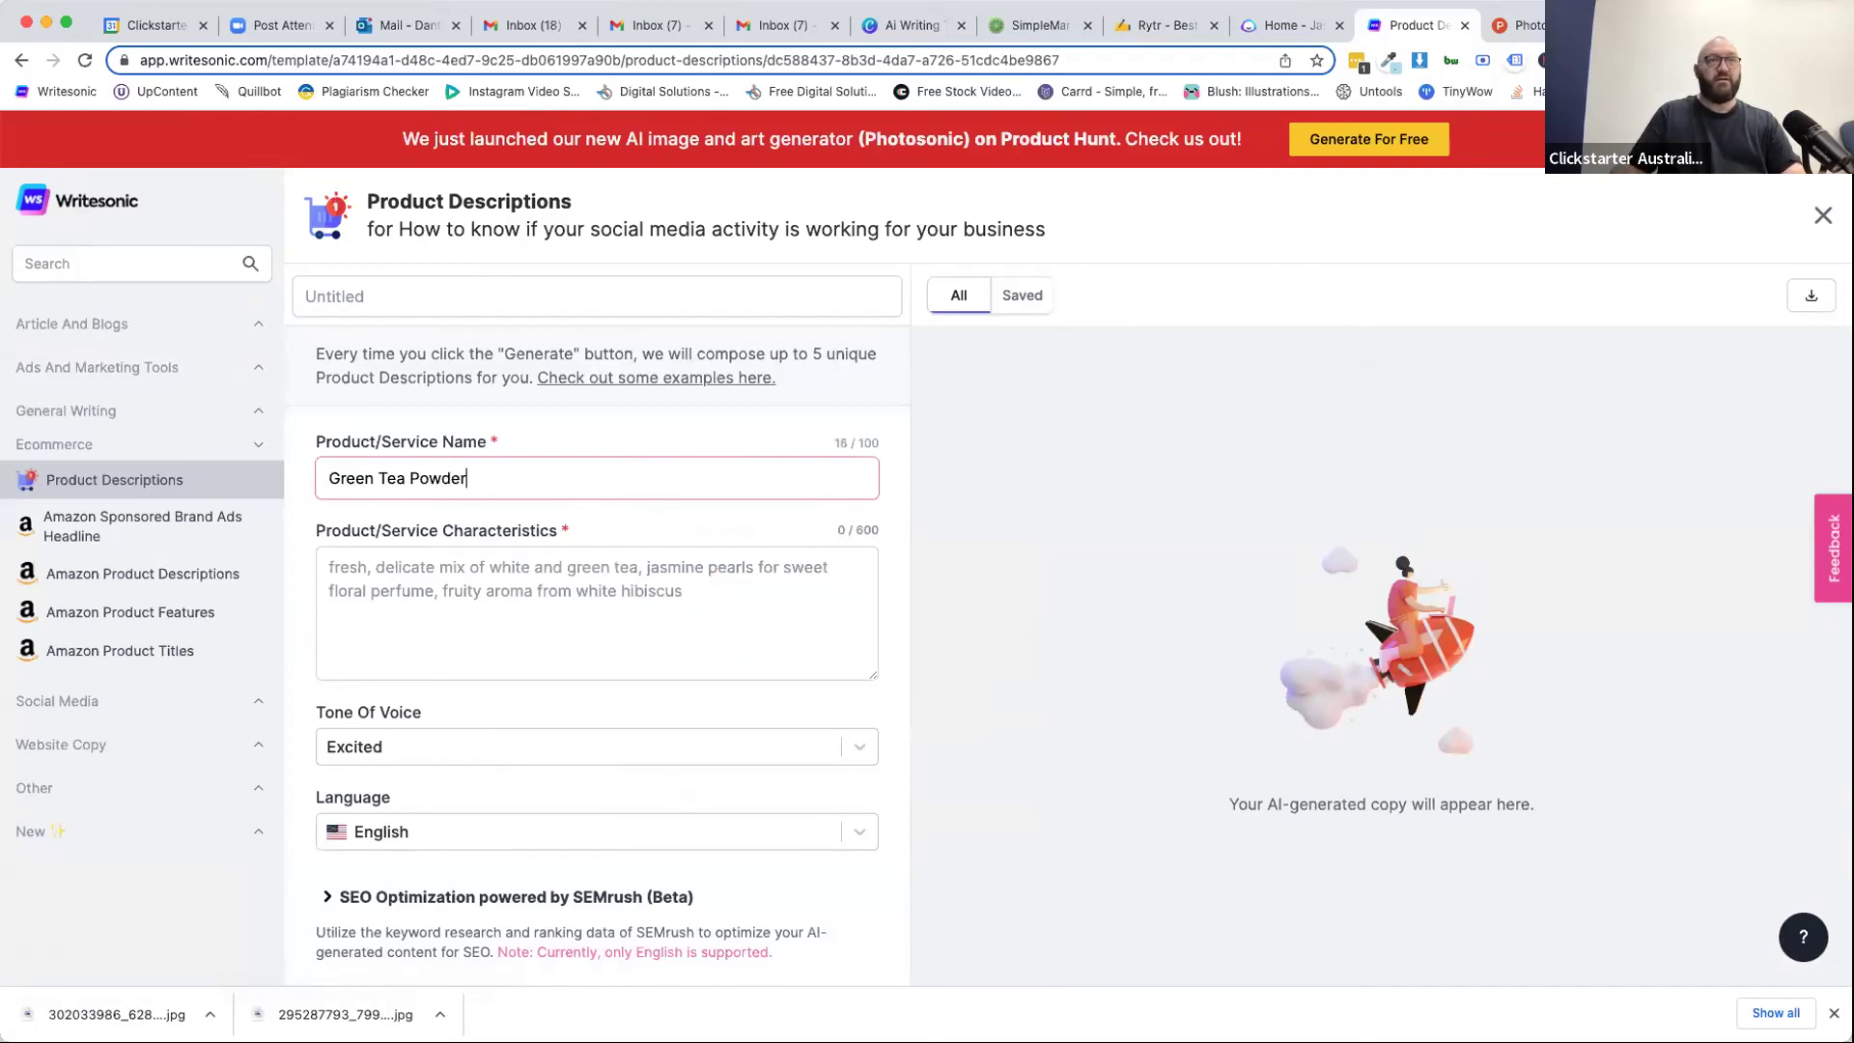
{"action": "left_click", "coordinate": [423, 581]}
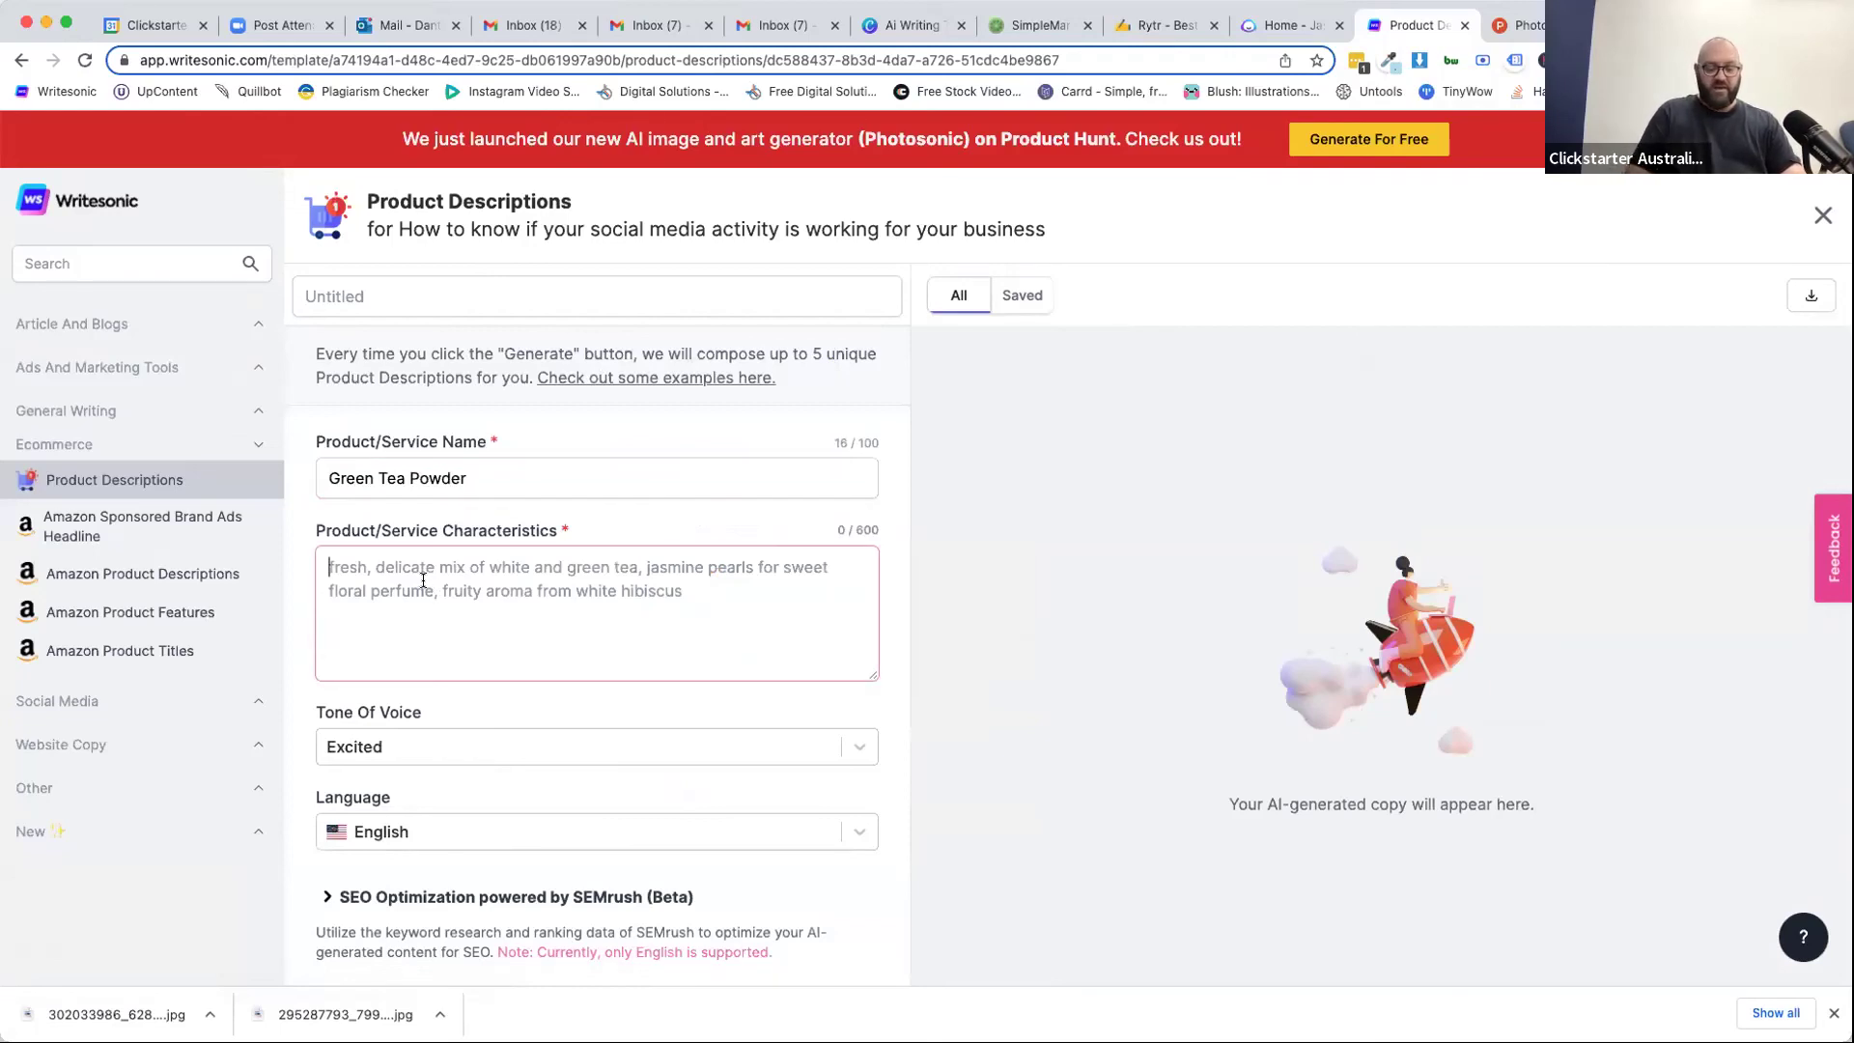
{"action": "type", "text": "Full fo"}
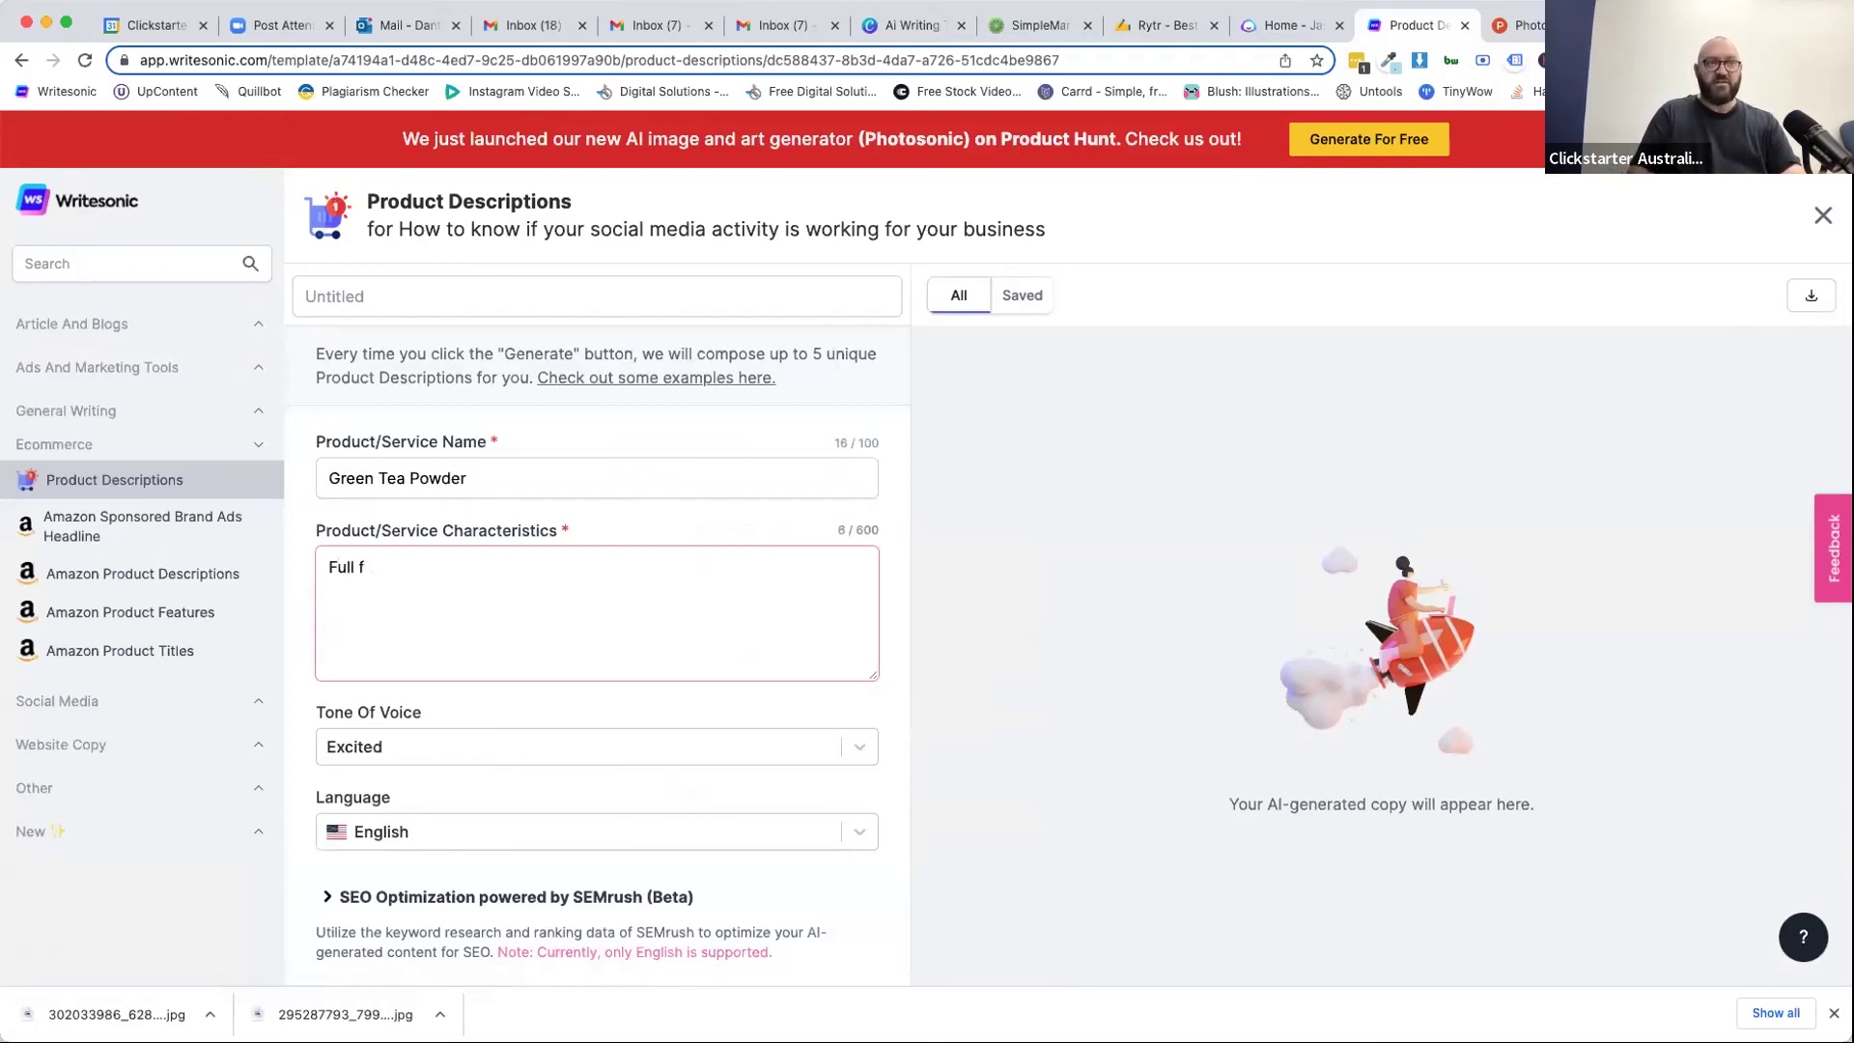
{"action": "key", "text": "BackSpace"}
{"action": "key", "text": "BackSpace"}
{"action": "key", "text": "BackSpace"}
{"action": "type", "text": "of anti"}
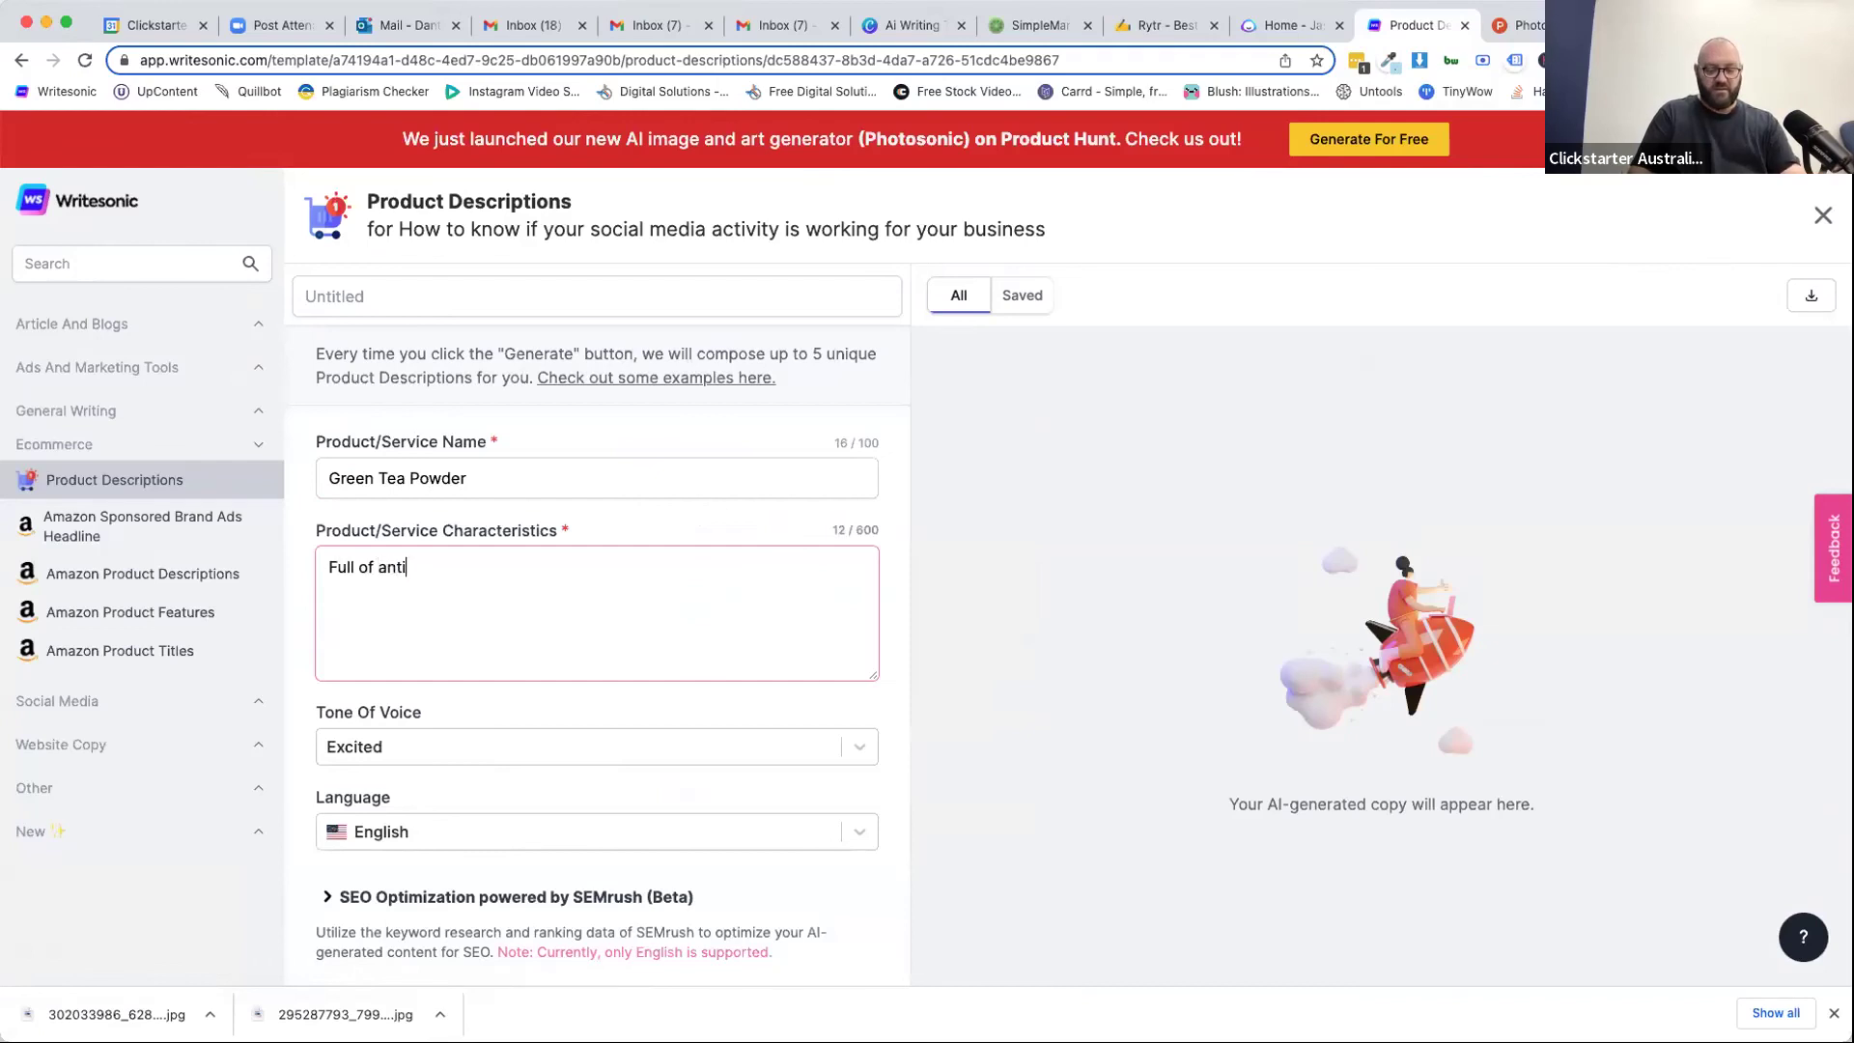
{"action": "type", "text": "oxidants"}
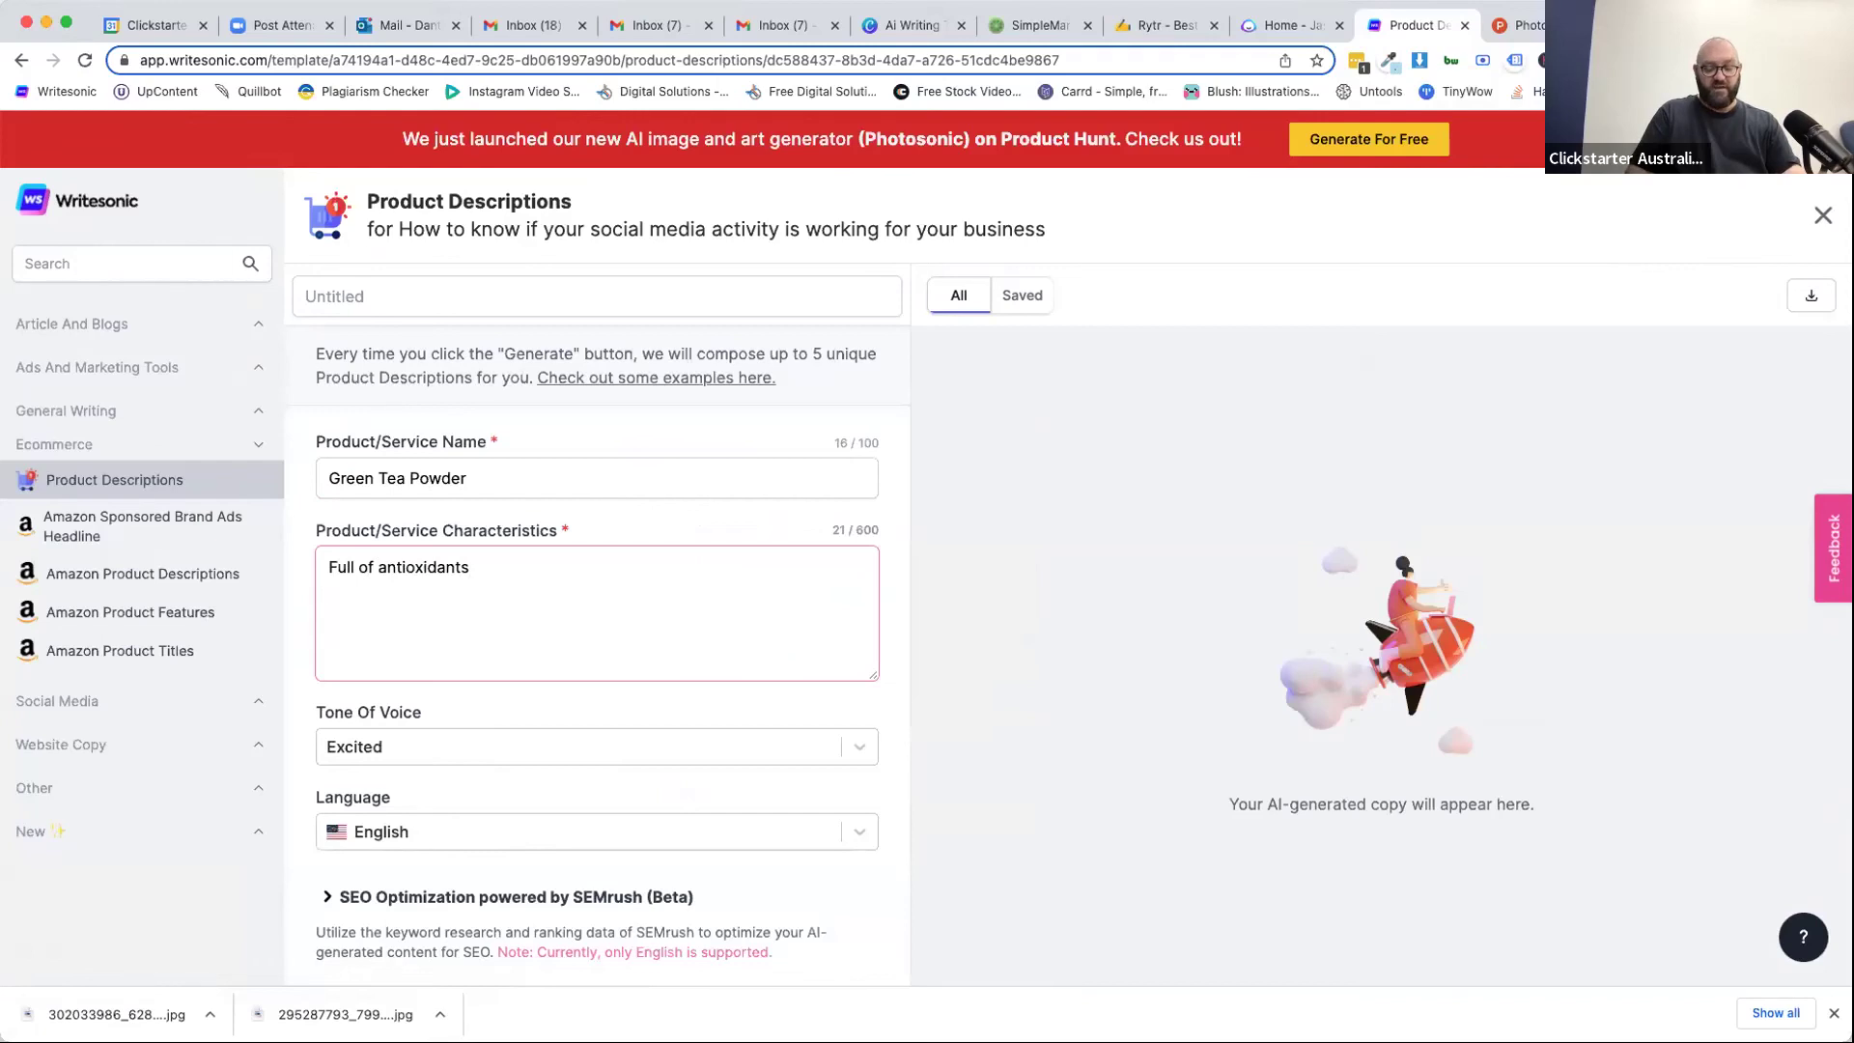
Add "Finely ground" and "Flavoured with coconut and vanilla" as separate lines in the product characteristics.
{"action": "type", "text": "Finely ground"}
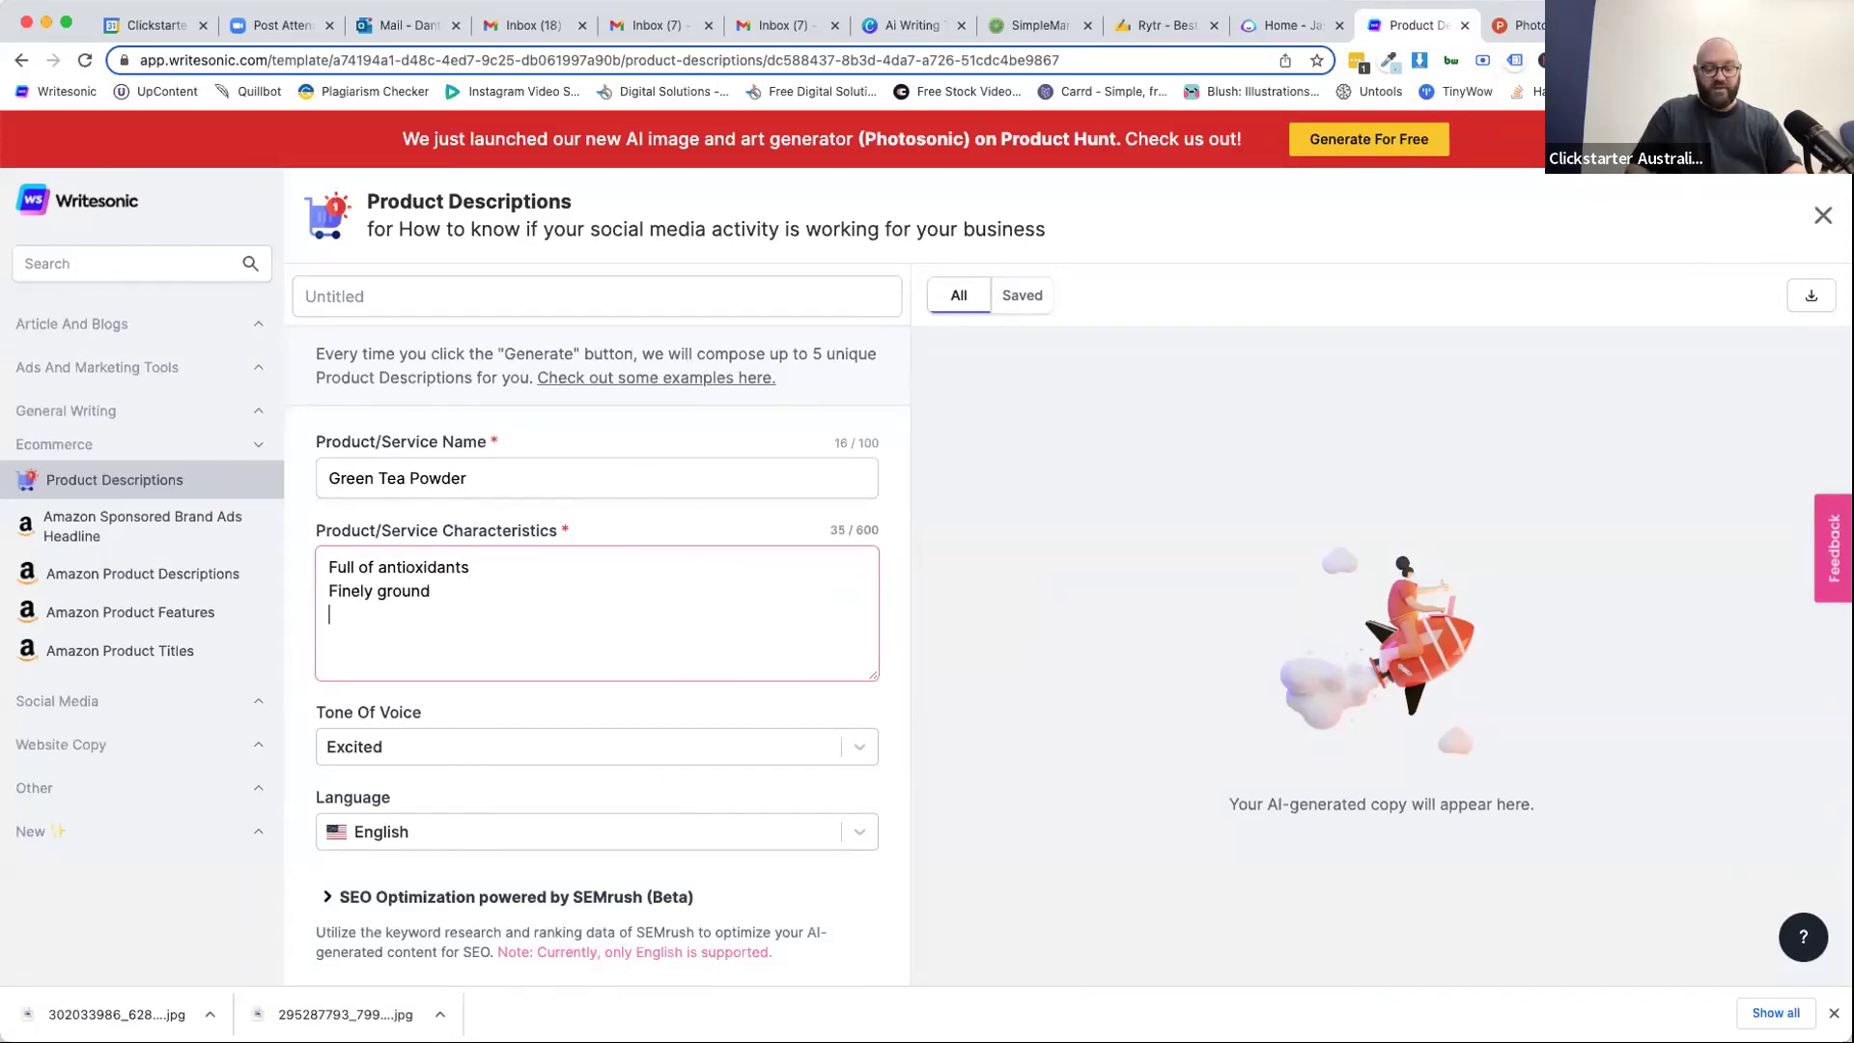
{"action": "type", "text": "Flavo"}
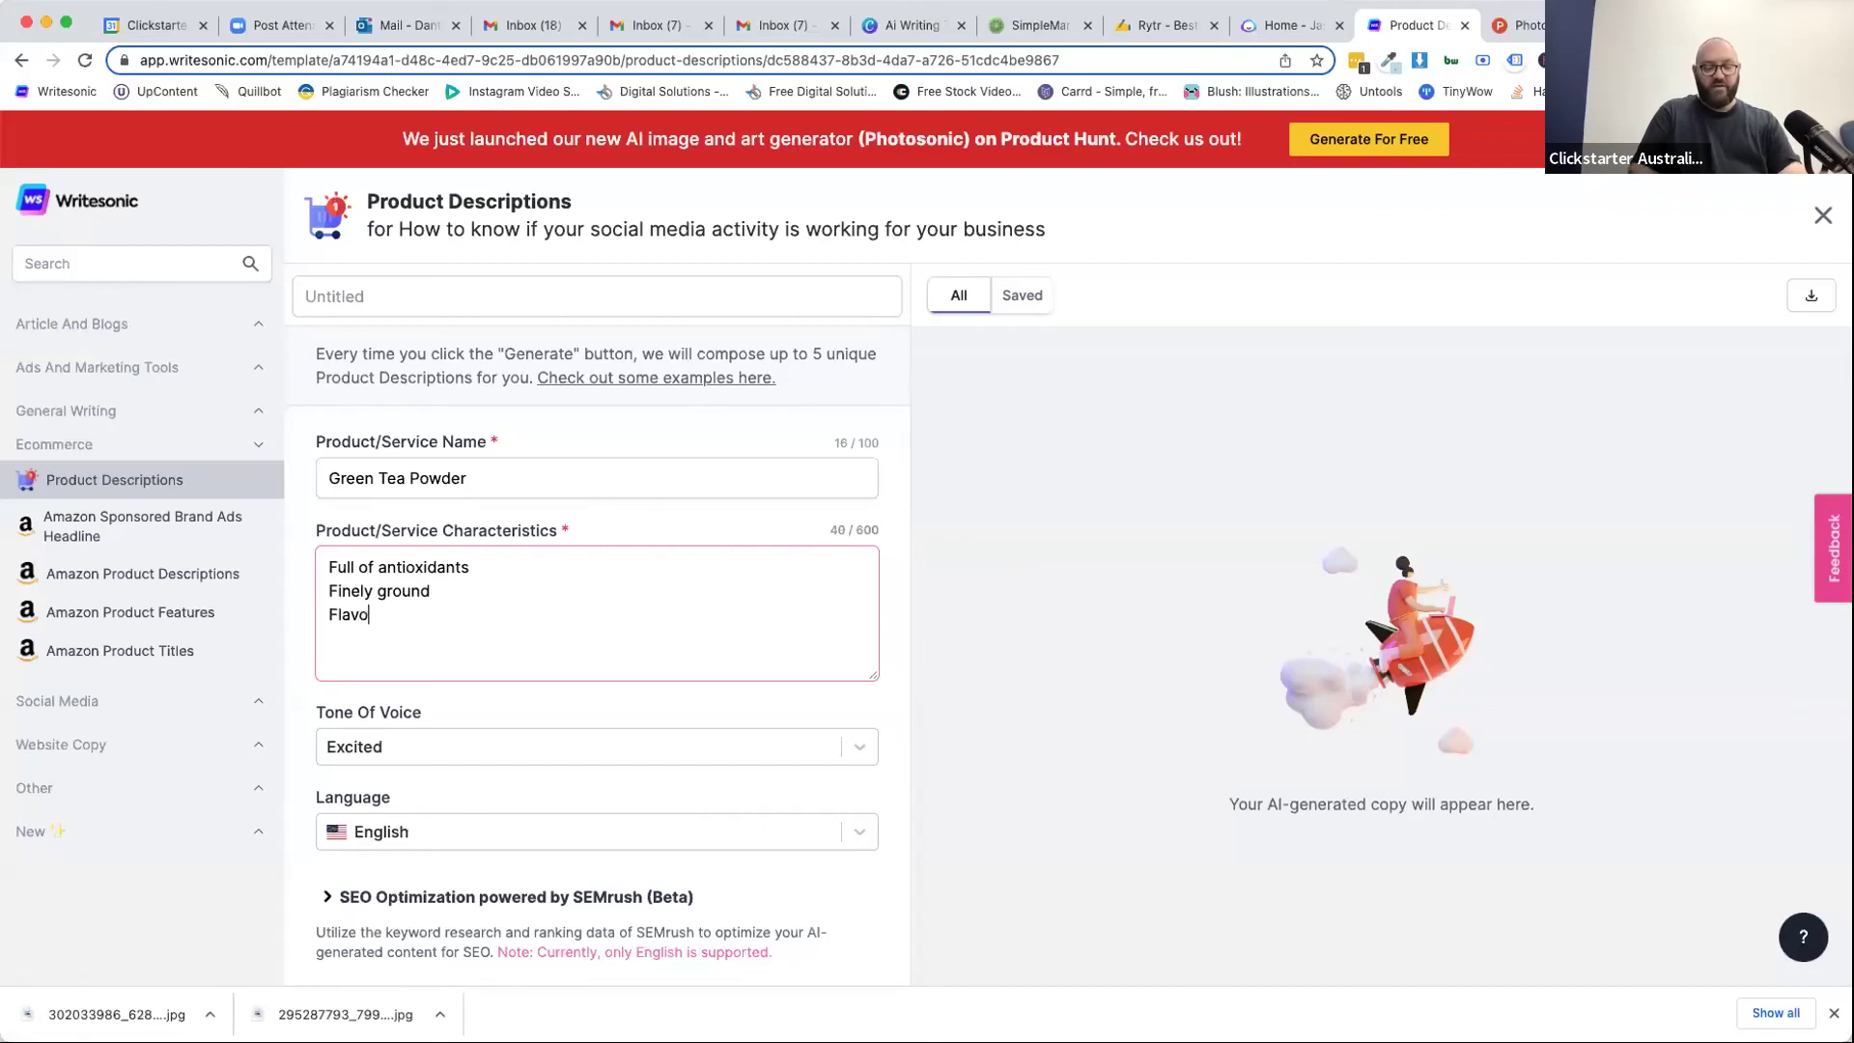
{"action": "type", "text": "ured with cocout an"}
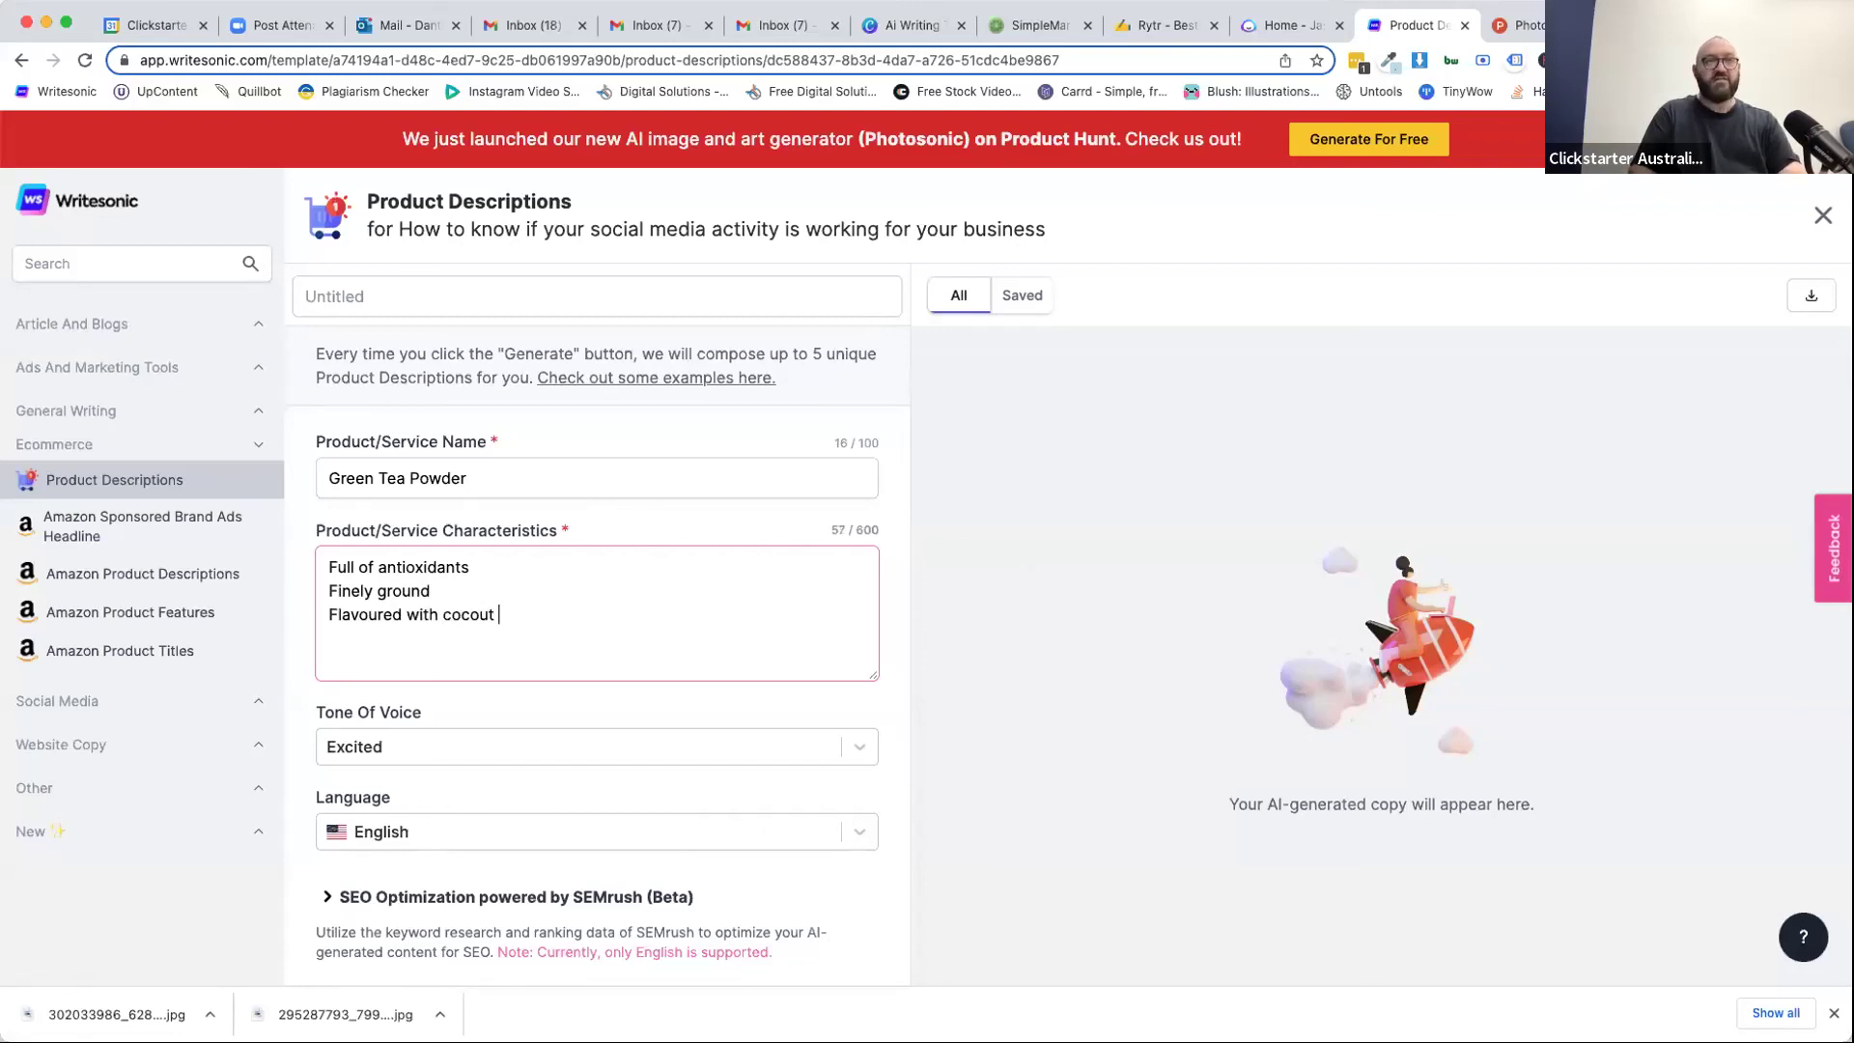
{"action": "key", "text": "BackSpace"}
{"action": "key", "text": "BackSpace"}
{"action": "key", "text": "BackSpace"}
{"action": "key", "text": "BackSpace"}
{"action": "key", "text": "BackSpace"}
{"action": "type", "text": "nut and "}
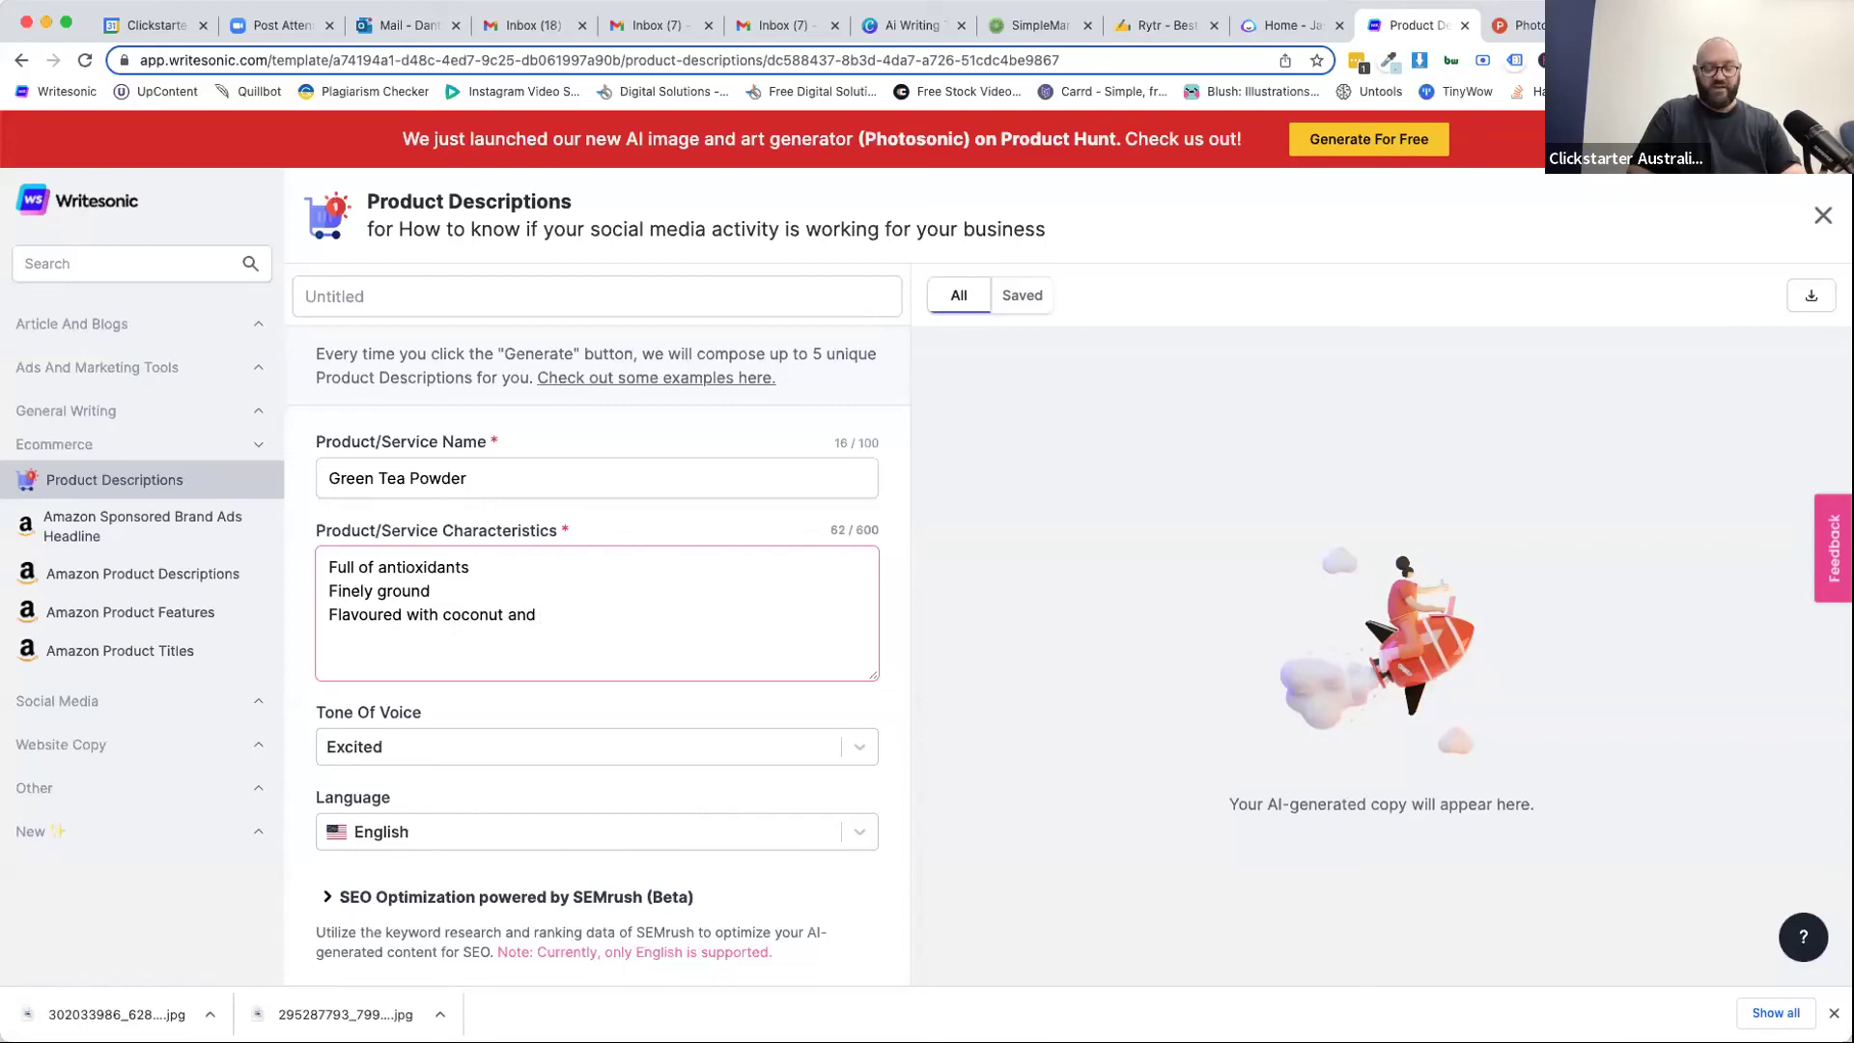
{"action": "type", "text": "vanilla"}
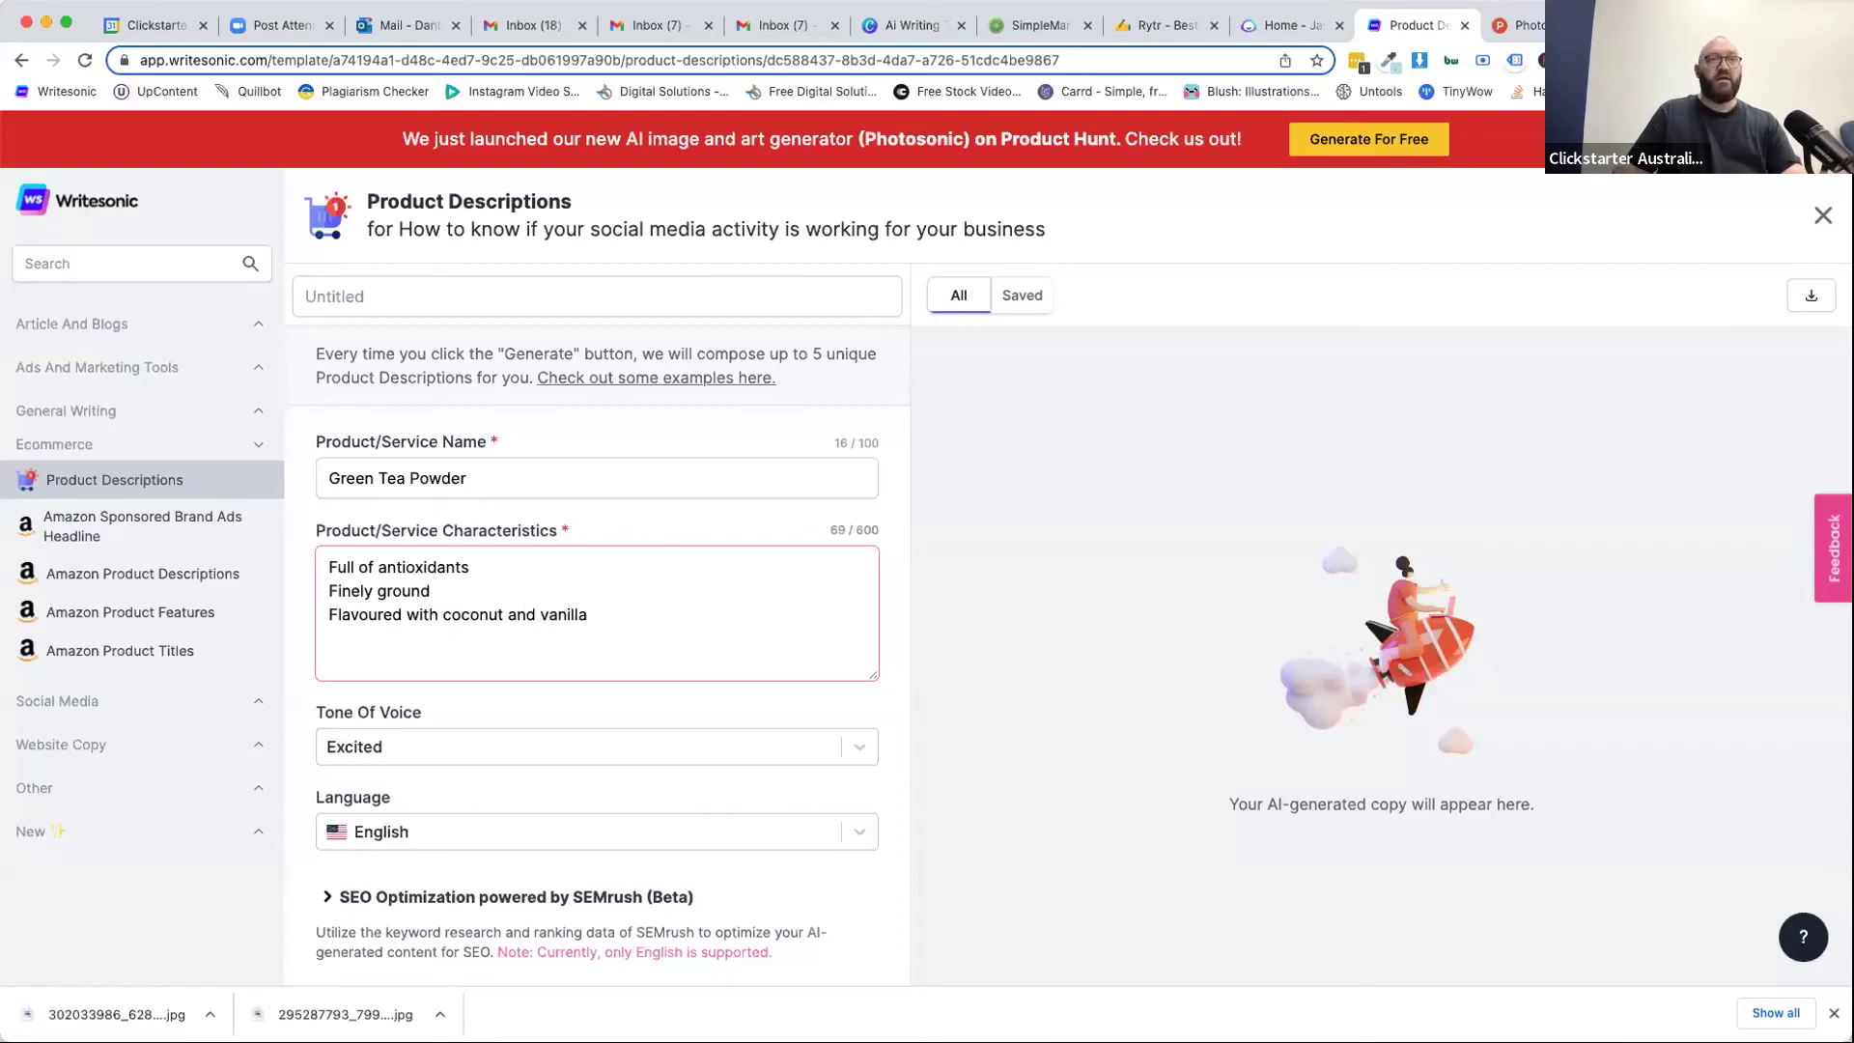
Set the tone of voice to Engaging and generate the Green Tea Powder product descriptions.
{"action": "left_click", "coordinate": [380, 750]}
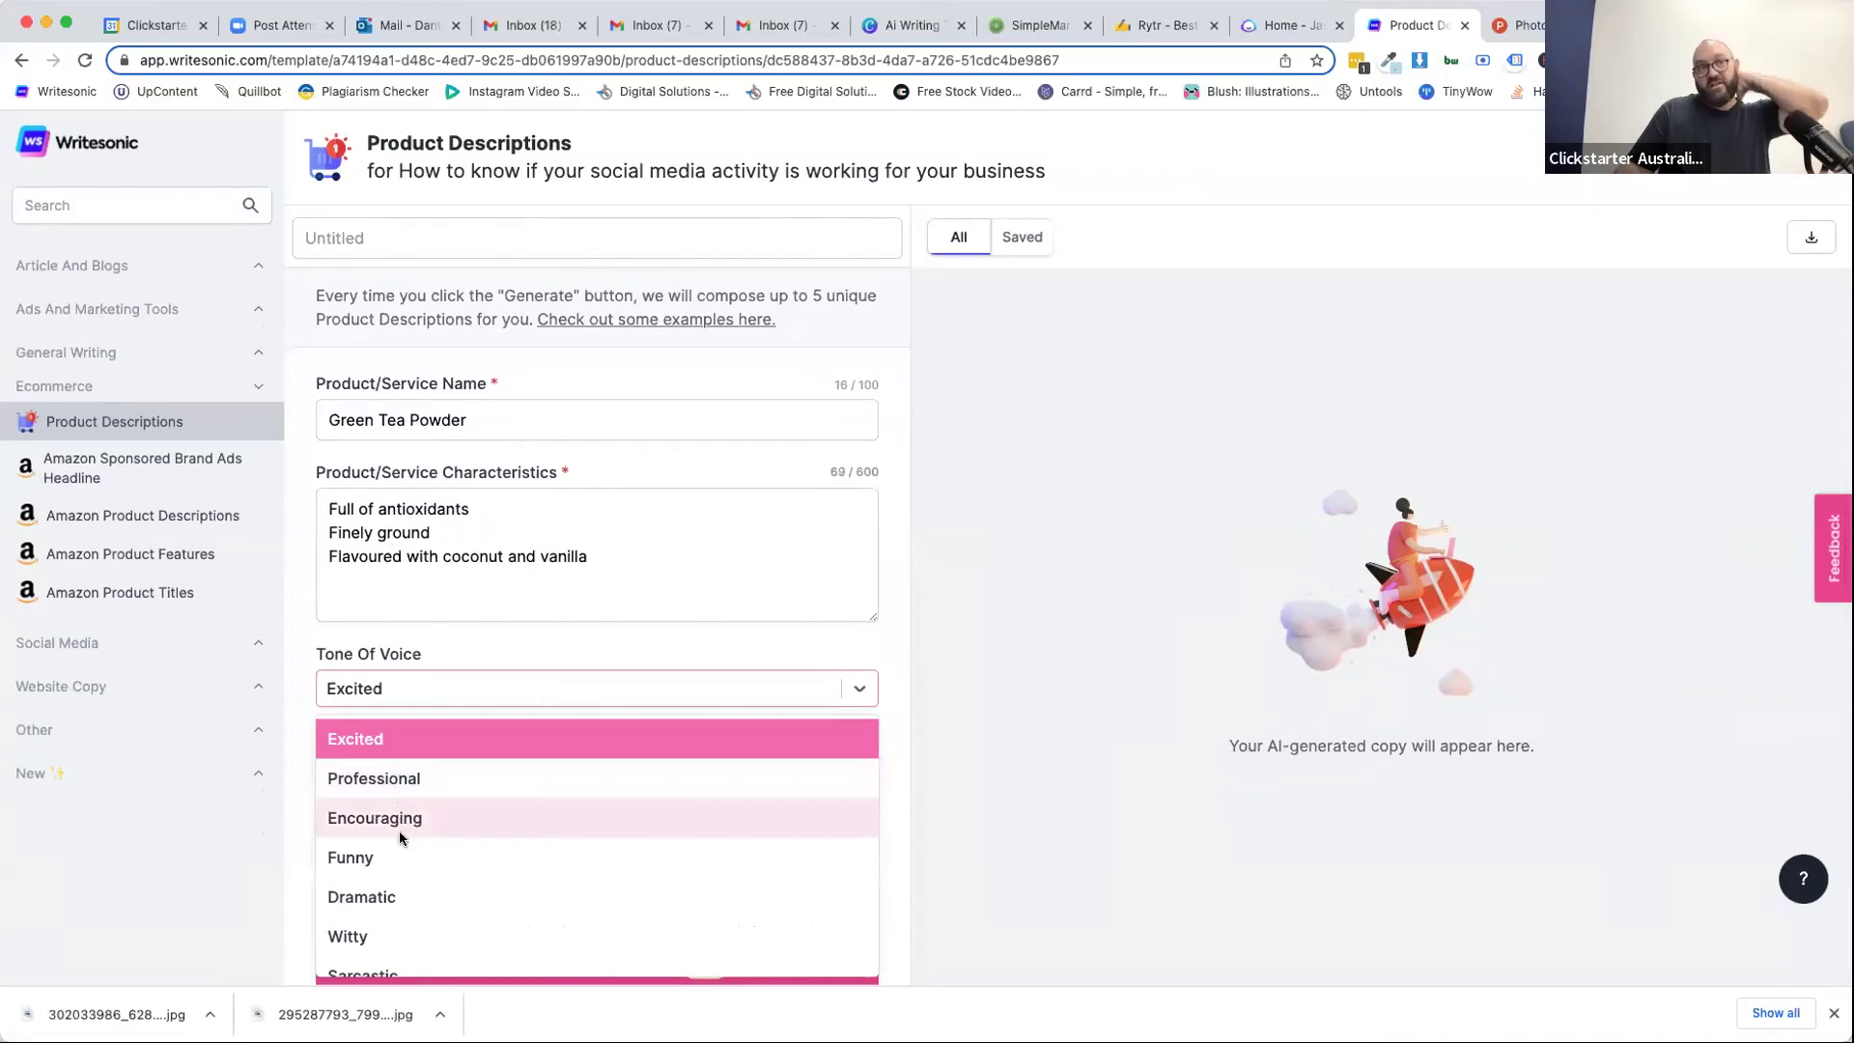
{"action": "scroll", "coordinate": [398, 830], "scroll_direction": "down", "scroll_amount": 3}
{"action": "left_click", "coordinate": [391, 908]}
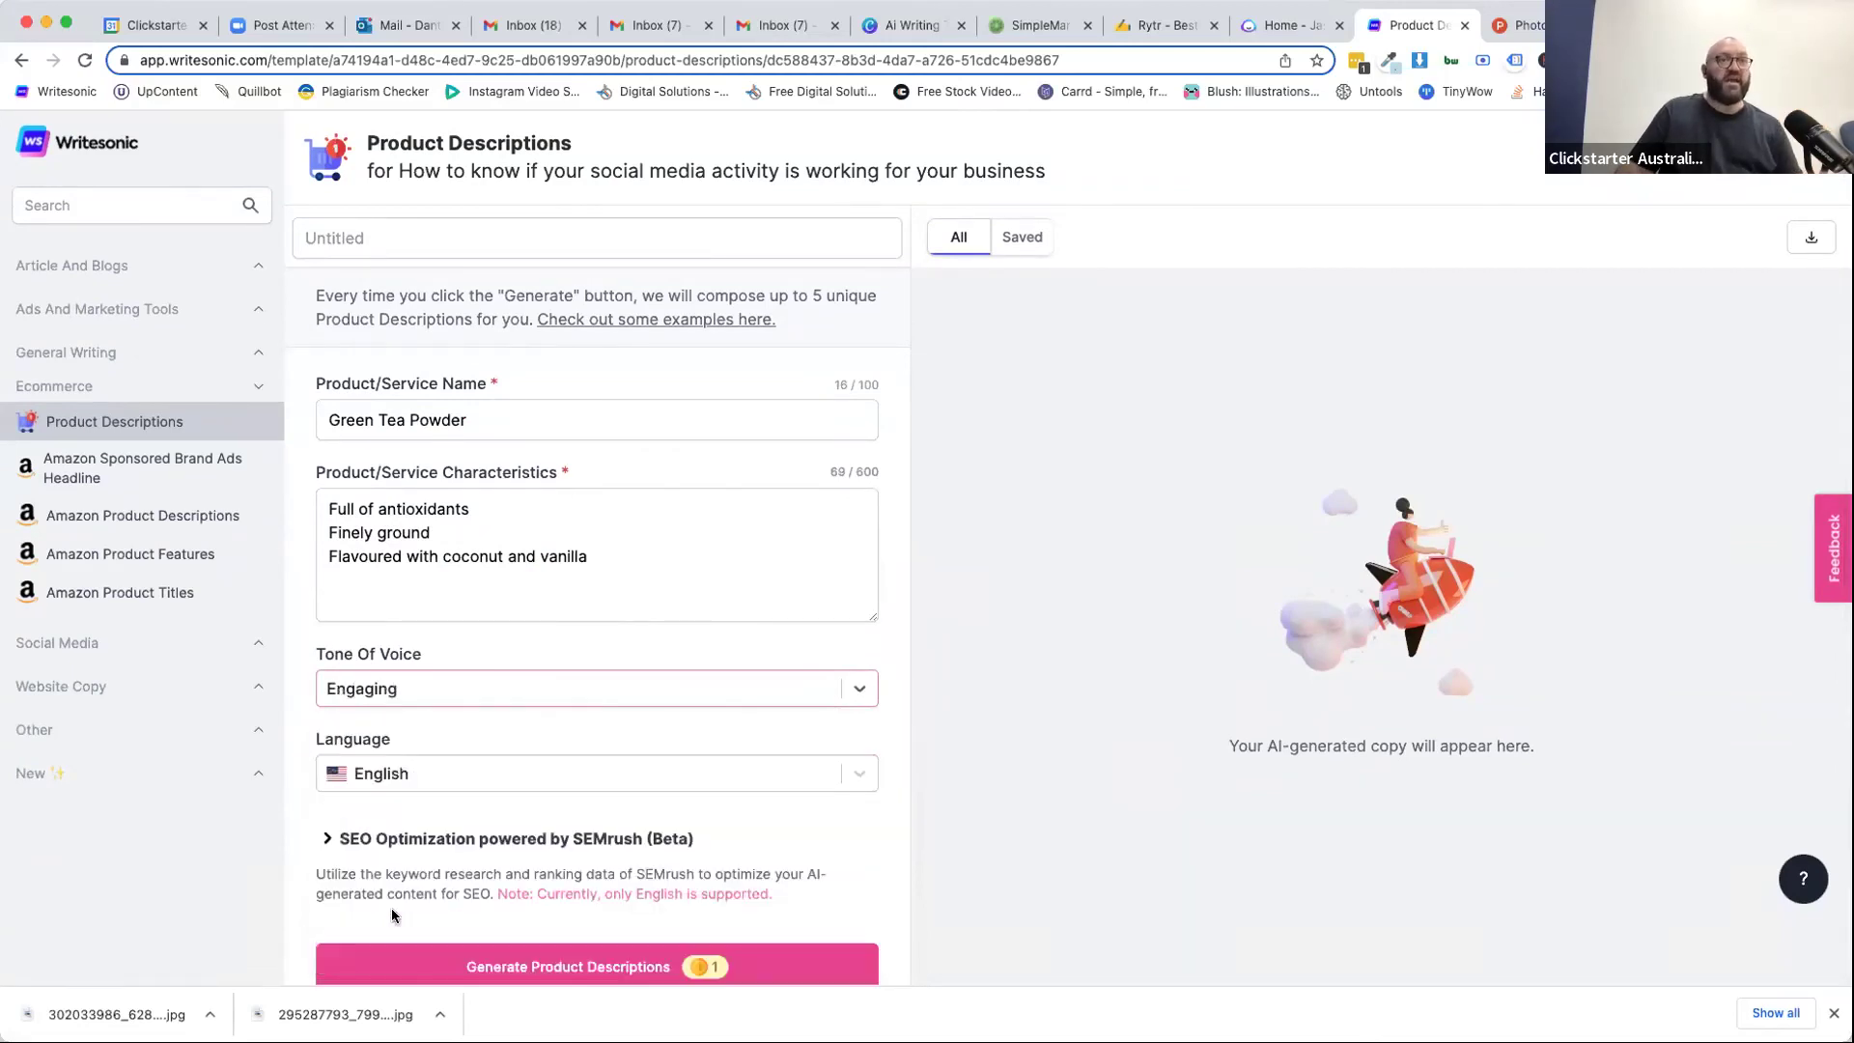
{"action": "left_click", "coordinate": [519, 965]}
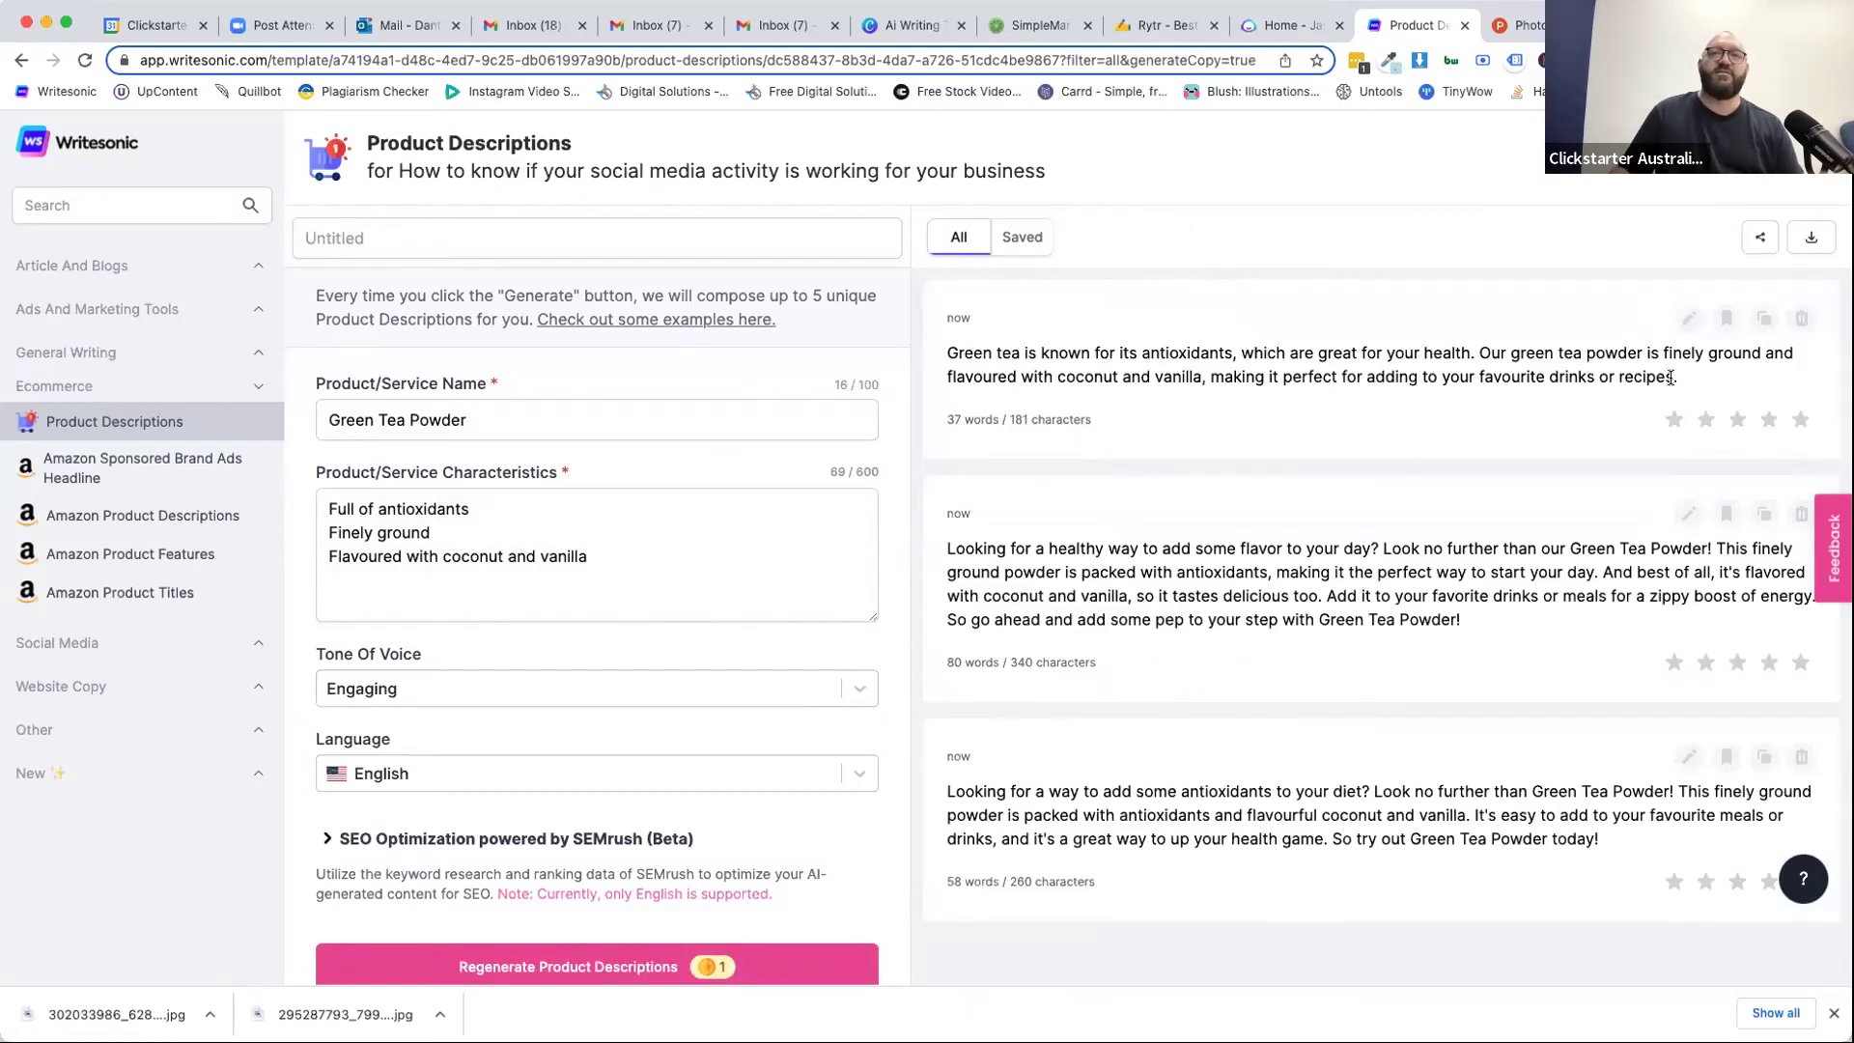
Examine the generated Green Tea Powder descriptions, comparing the wording and closing phrases of the different versions.
{"action": "left_click_drag", "start_coordinate": [946, 546], "coordinate": [1541, 654]}
{"action": "left_click", "coordinate": [1366, 678]}
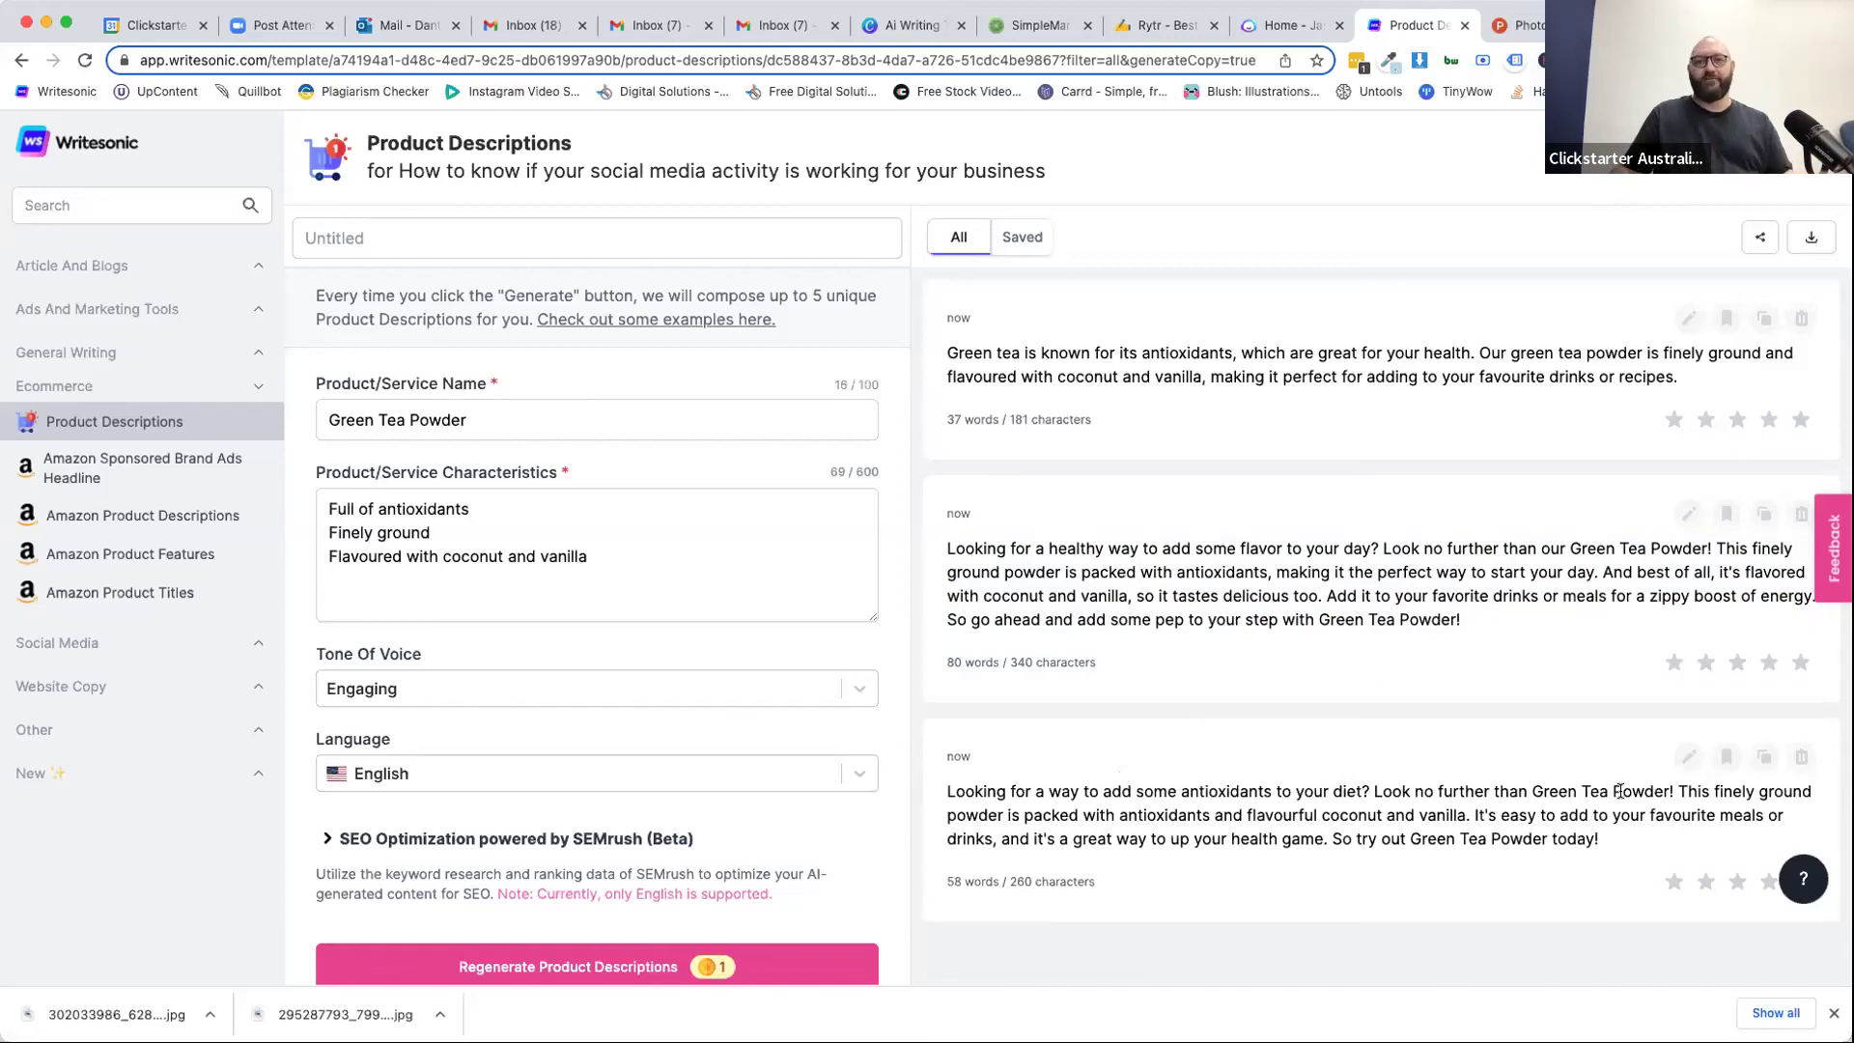
{"action": "scroll", "coordinate": [1283, 823], "scroll_direction": "down", "scroll_amount": 1}
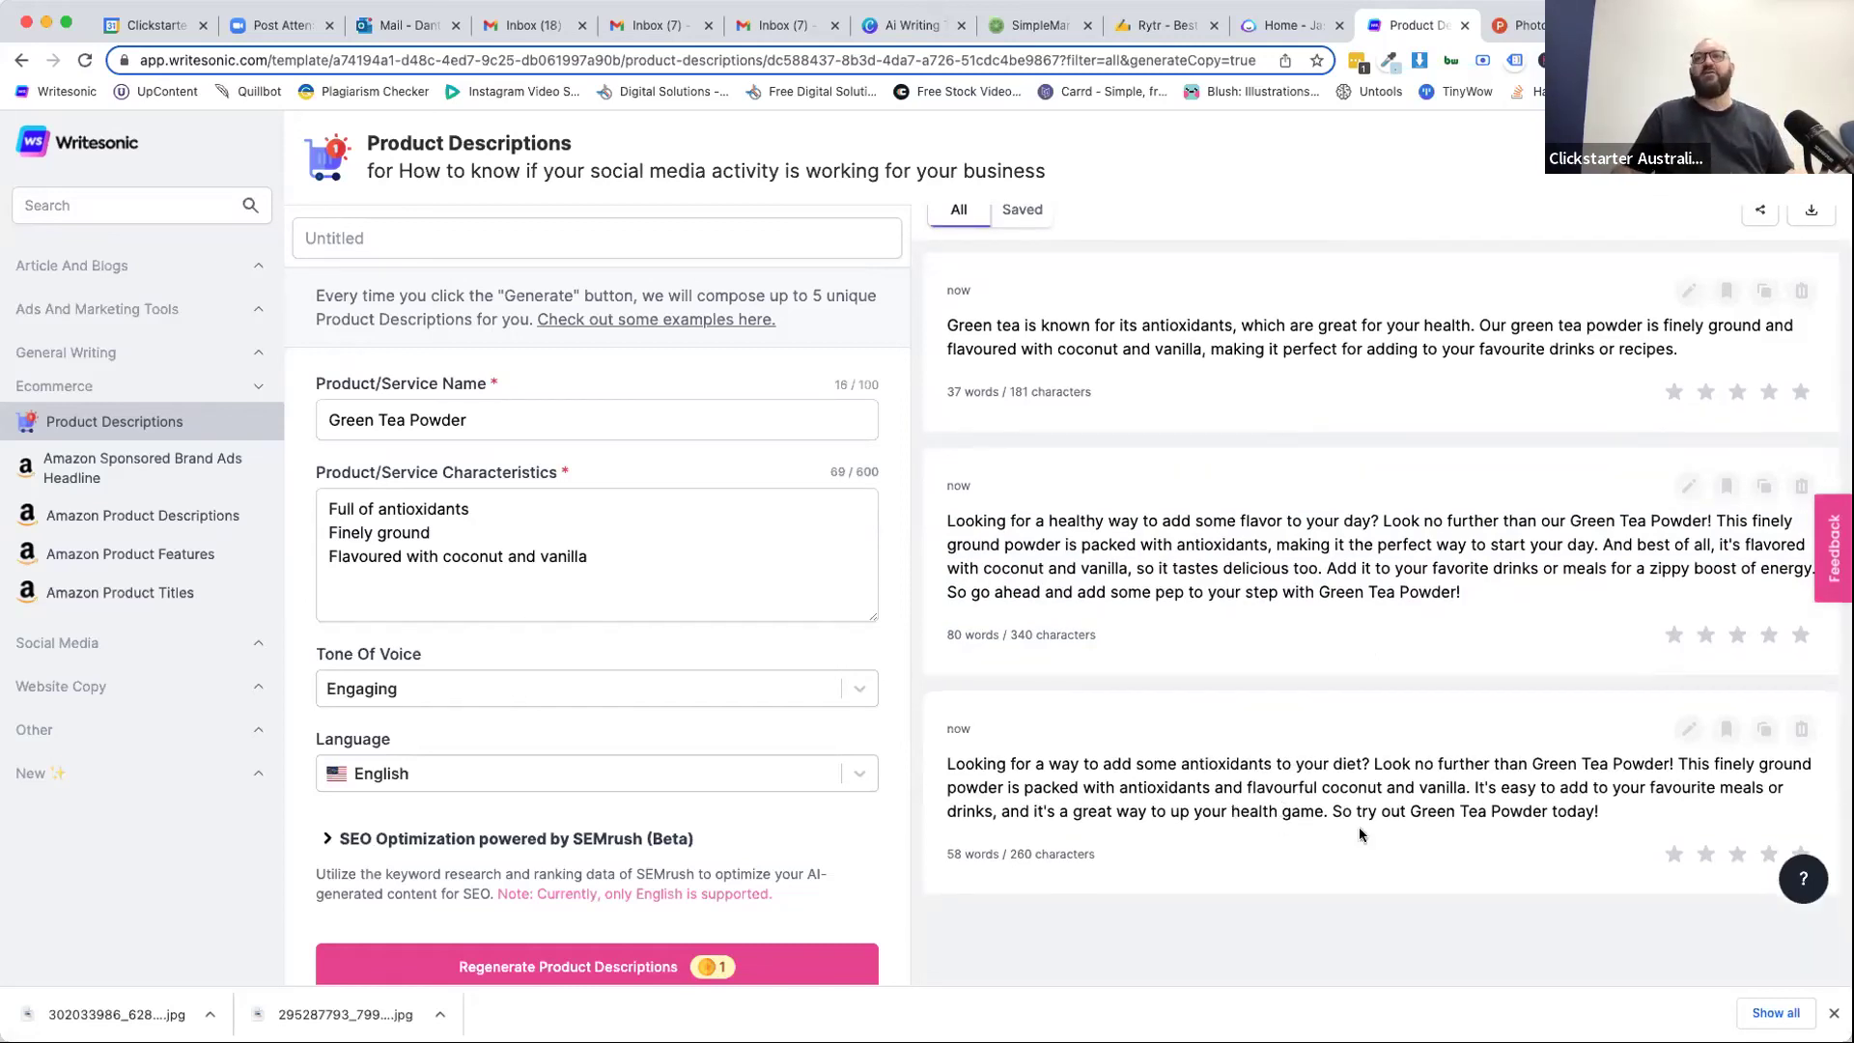
{"action": "left_click_drag", "start_coordinate": [1283, 350], "coordinate": [1689, 355]}
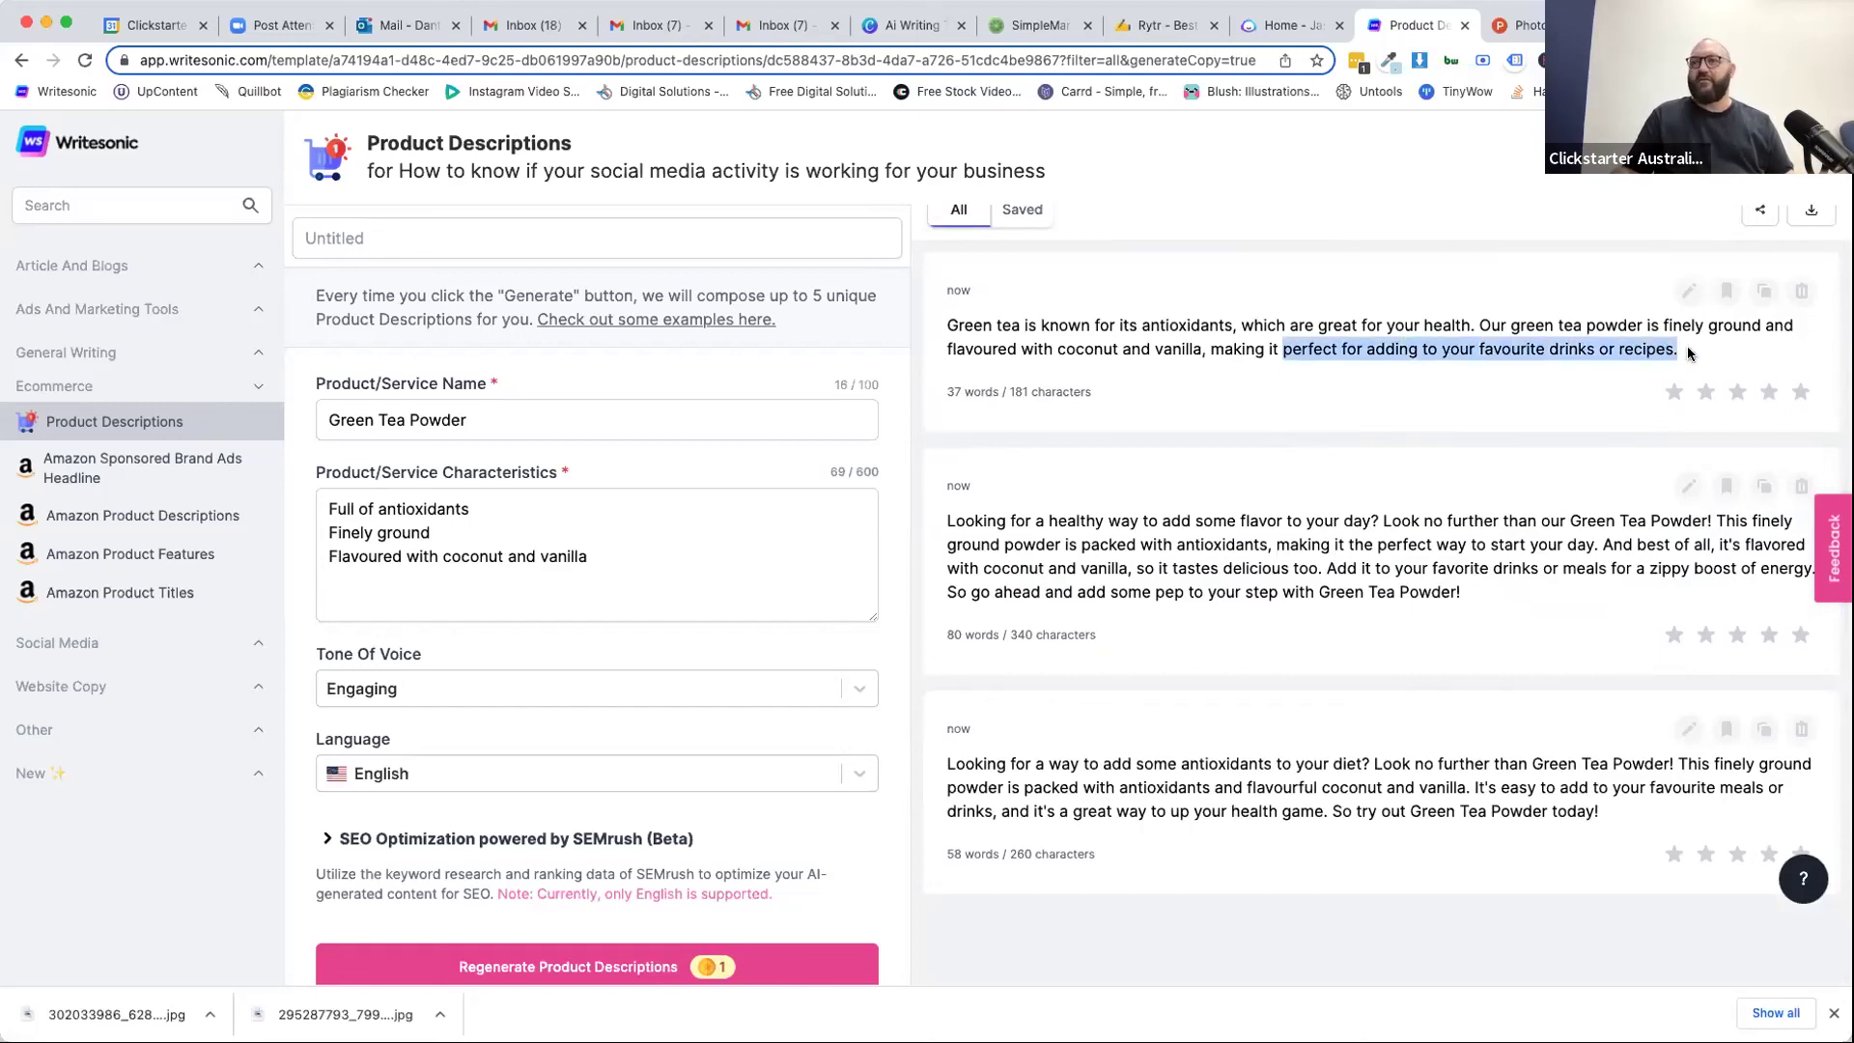
{"action": "left_click_drag", "start_coordinate": [1119, 592], "coordinate": [1341, 590]}
{"action": "left_click", "coordinate": [1380, 618]}
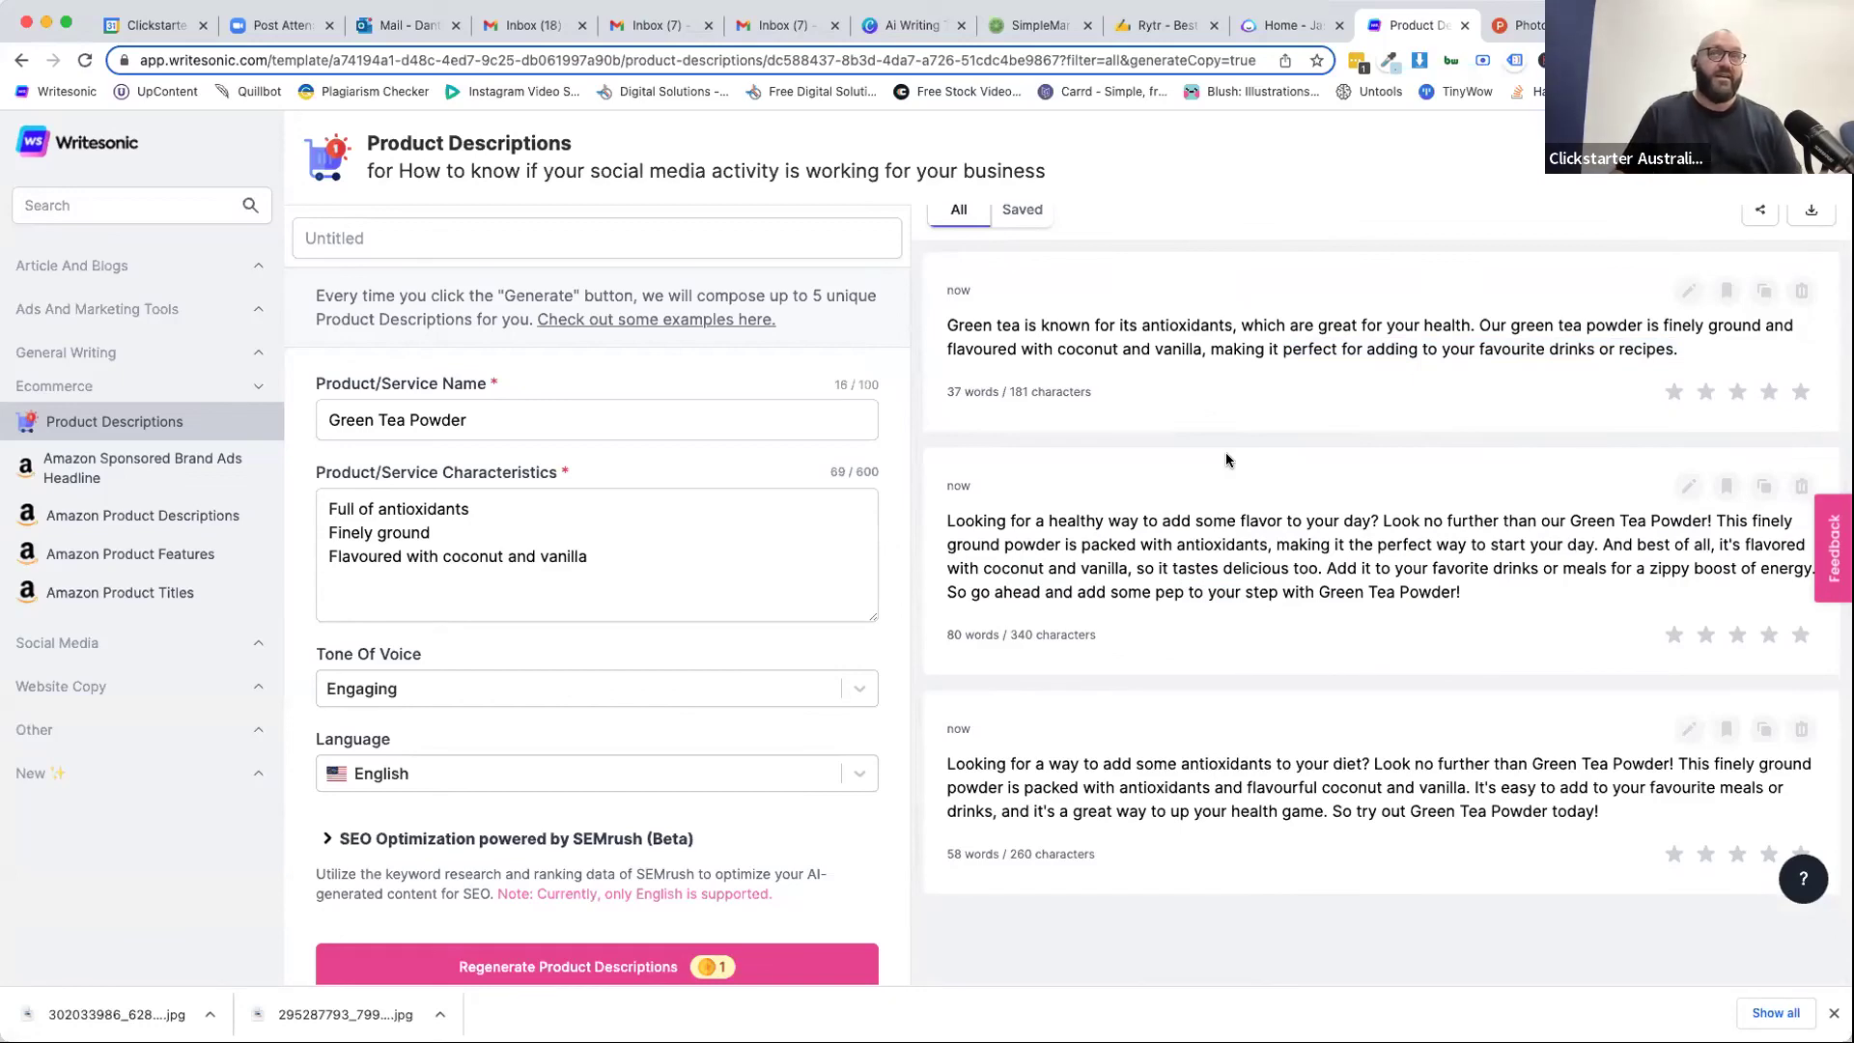
{"action": "scroll", "coordinate": [1225, 452], "scroll_direction": "up", "scroll_amount": 1}
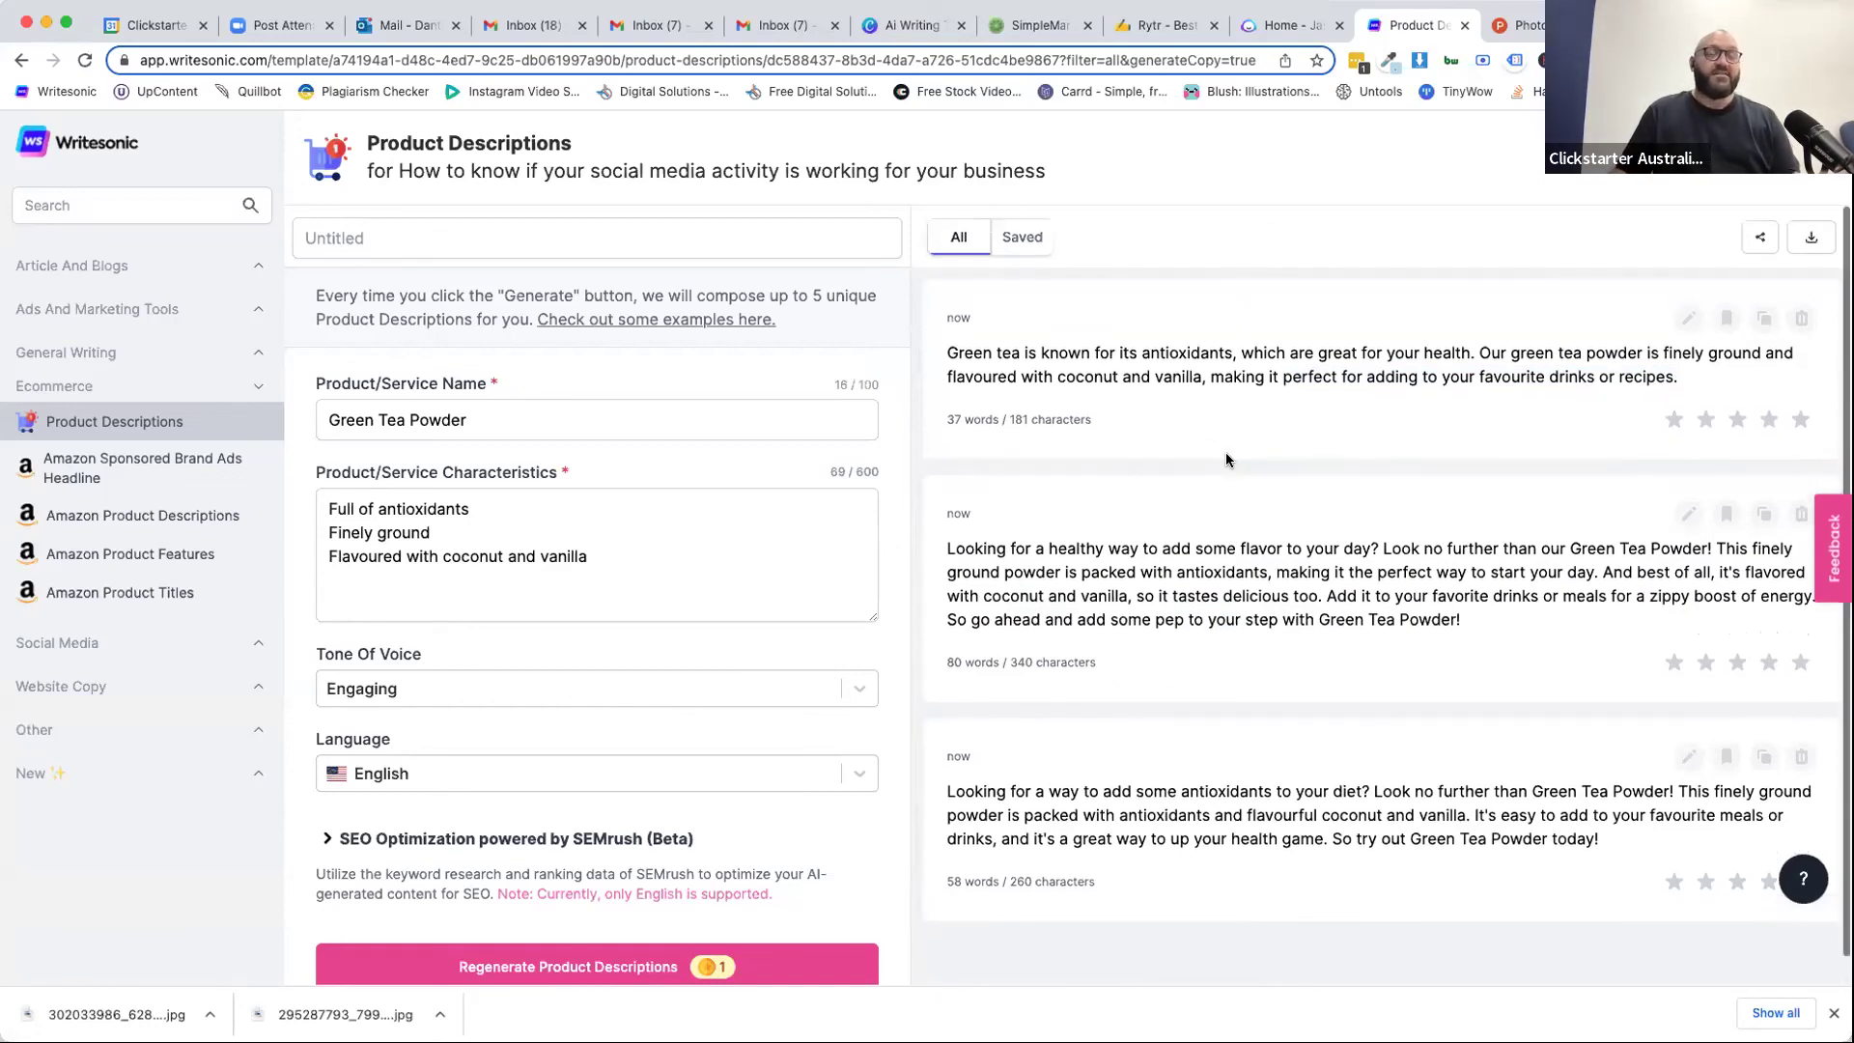
Revisit the SimpleMarketing.AI email results, the Rytr document and the Jasper dashboard, and return to the Writesonic product descriptions.
{"action": "left_click", "coordinate": [1058, 26]}
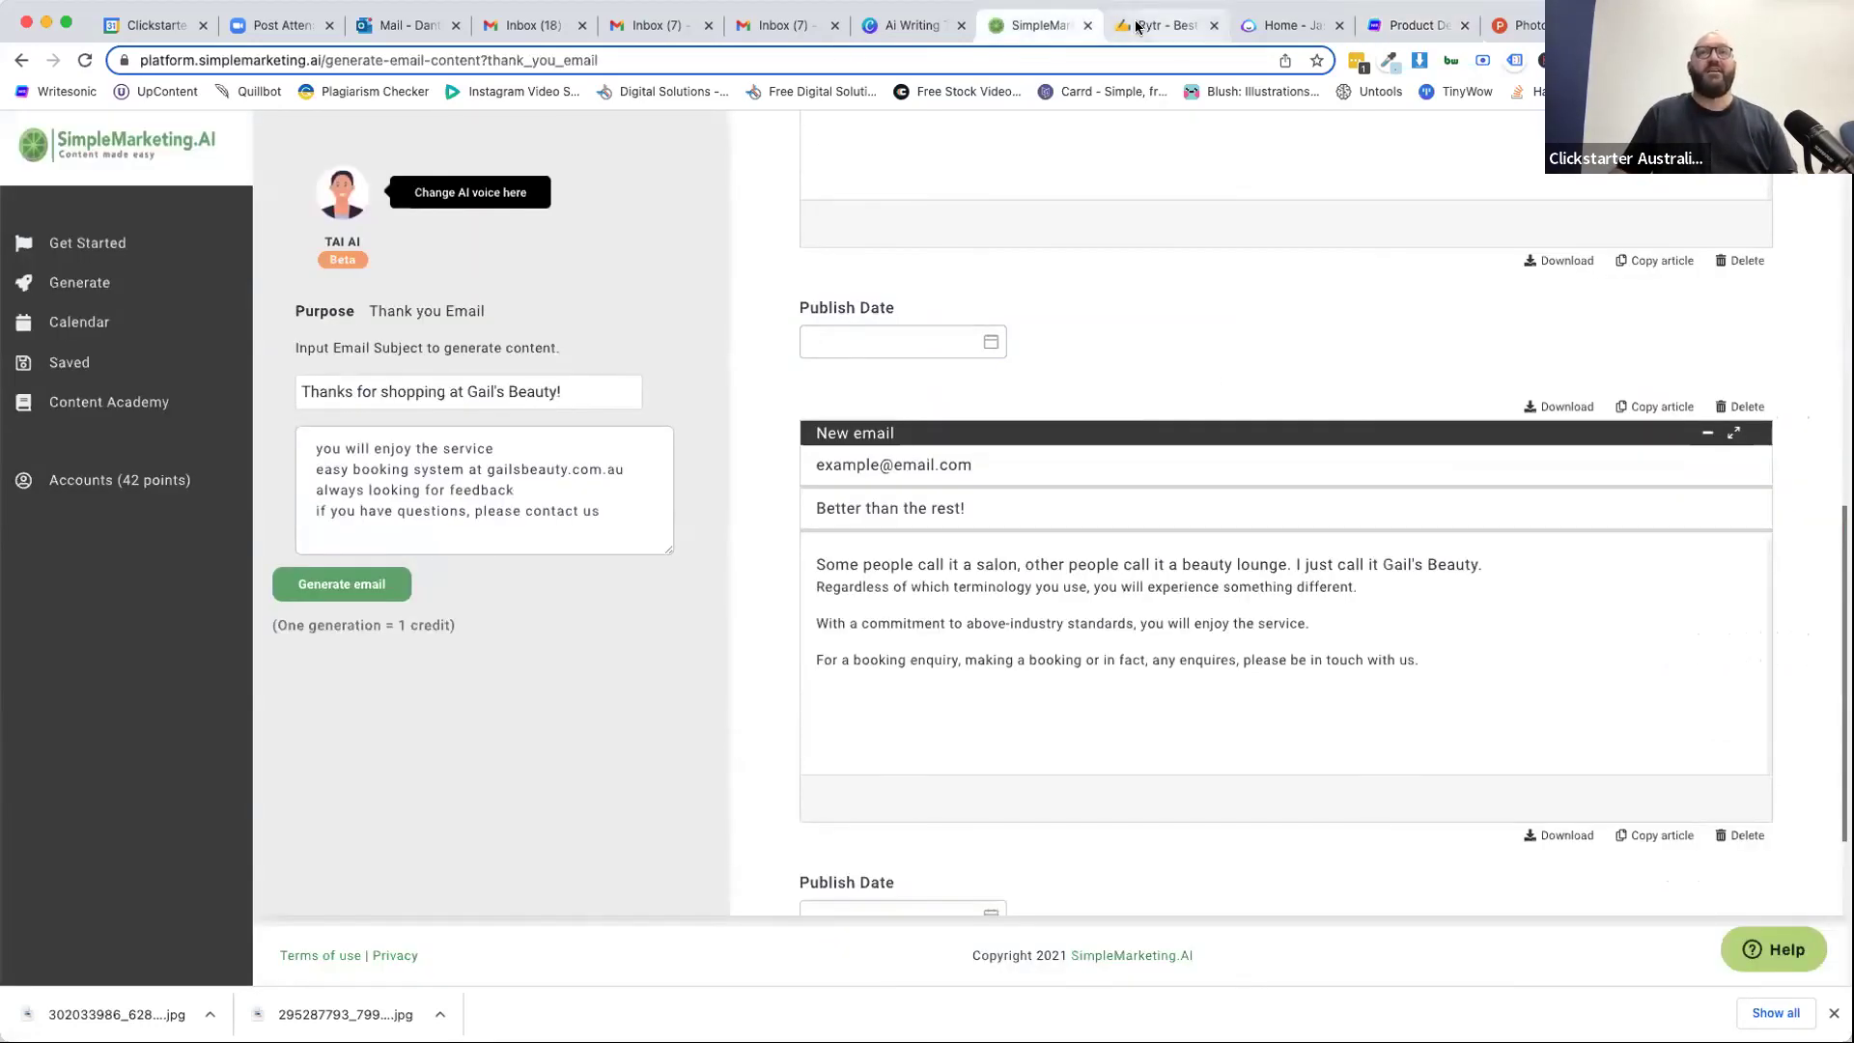
{"action": "scroll", "coordinate": [1091, 302], "scroll_direction": "up", "scroll_amount": 3}
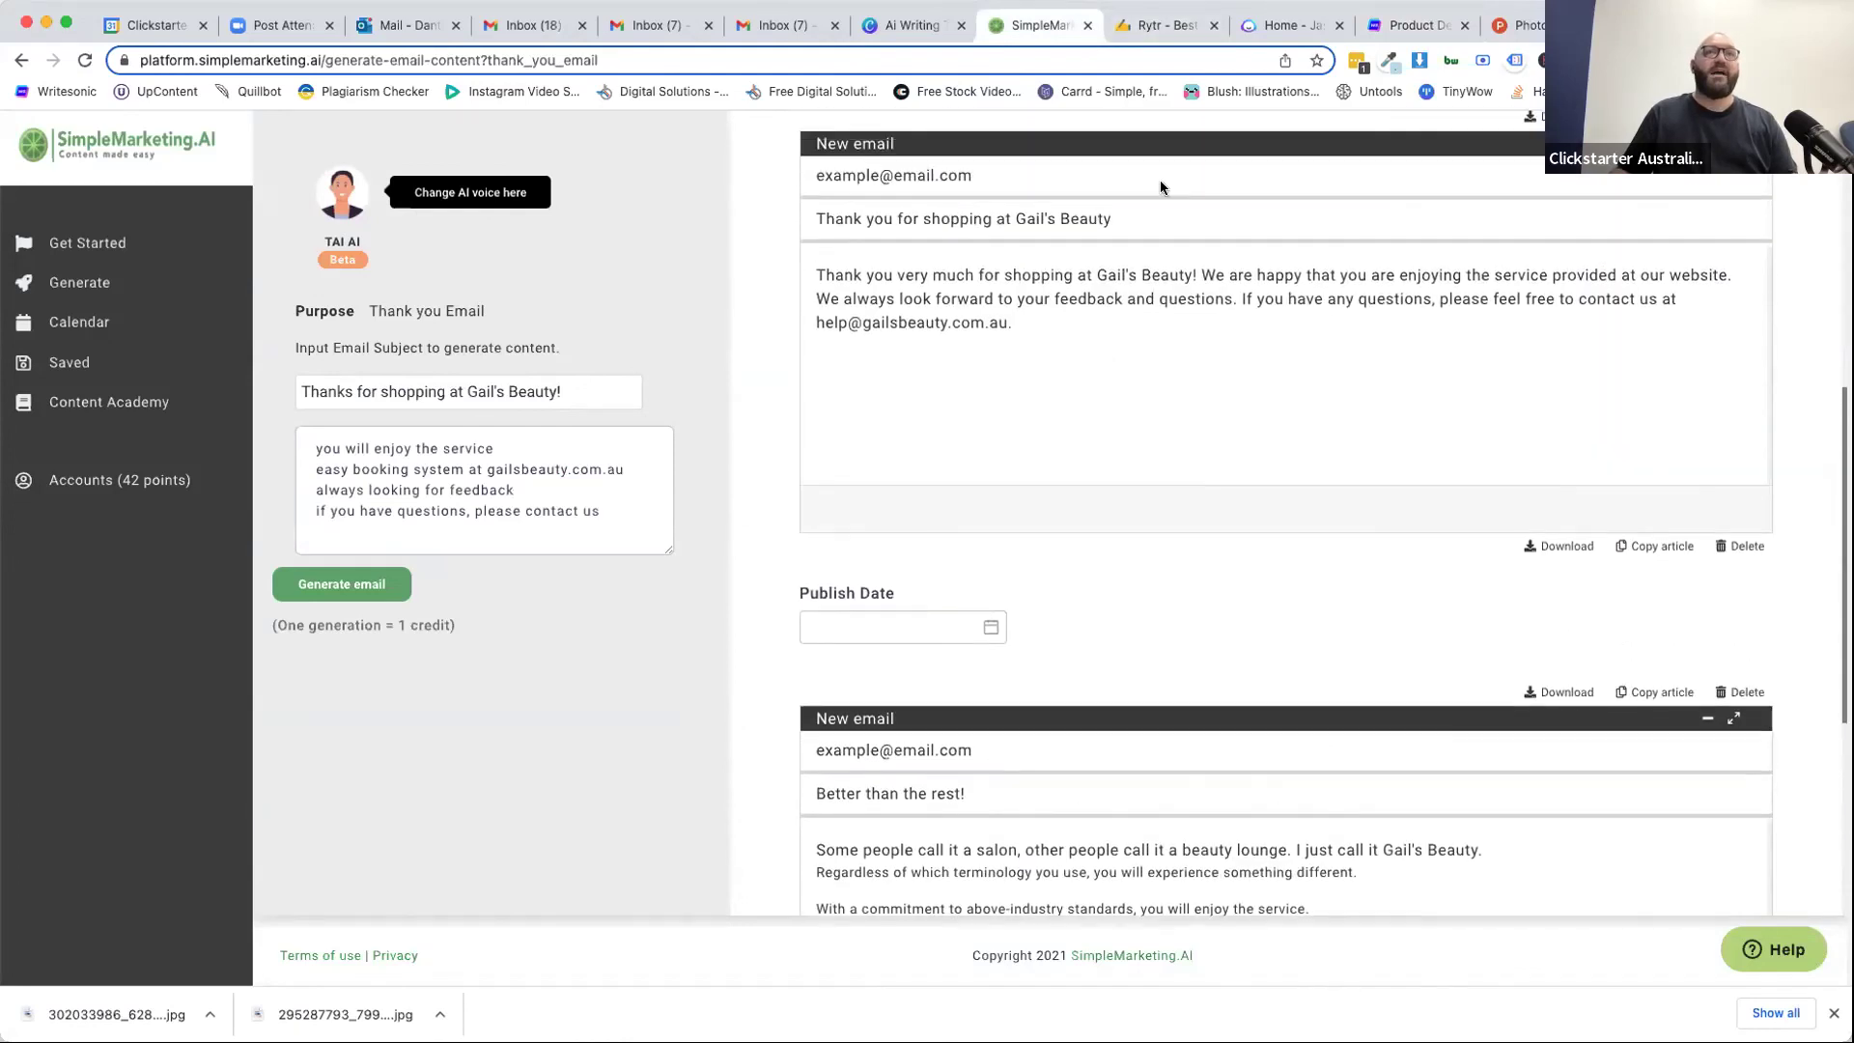
{"action": "left_click", "coordinate": [1166, 32]}
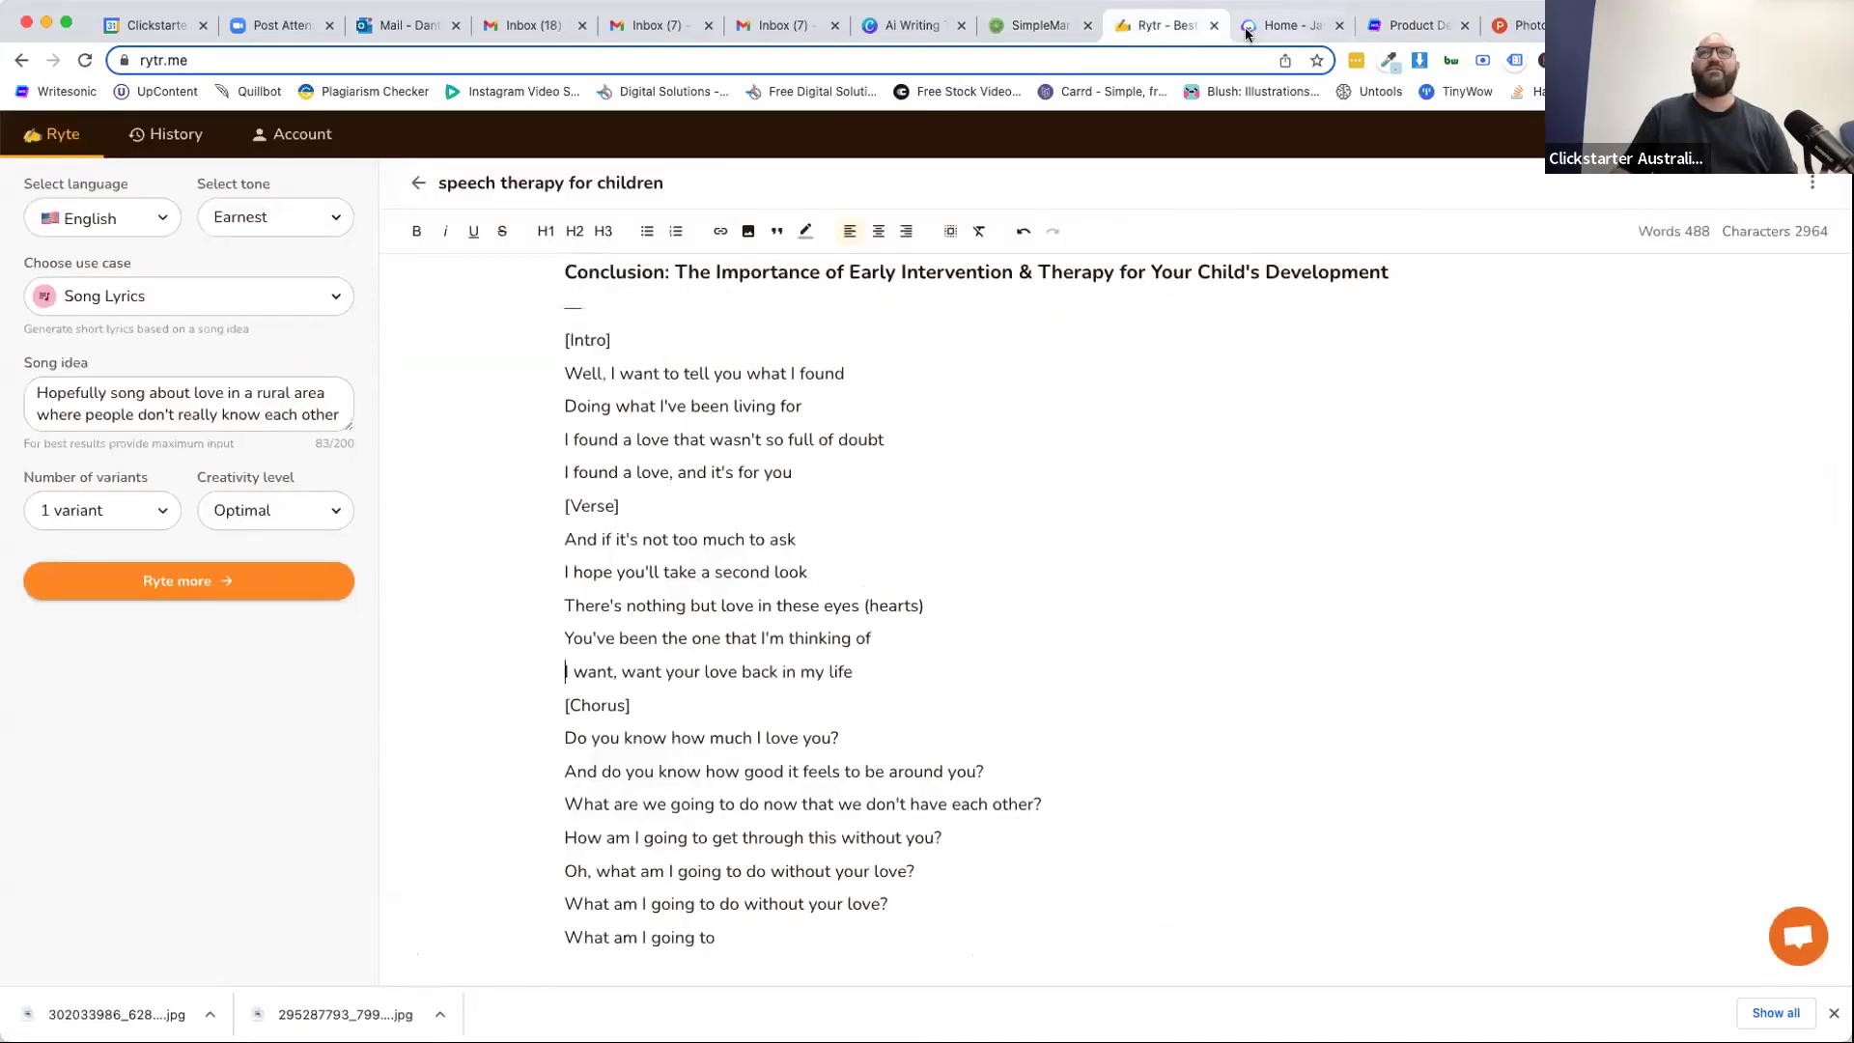
{"action": "left_click", "coordinate": [1280, 26]}
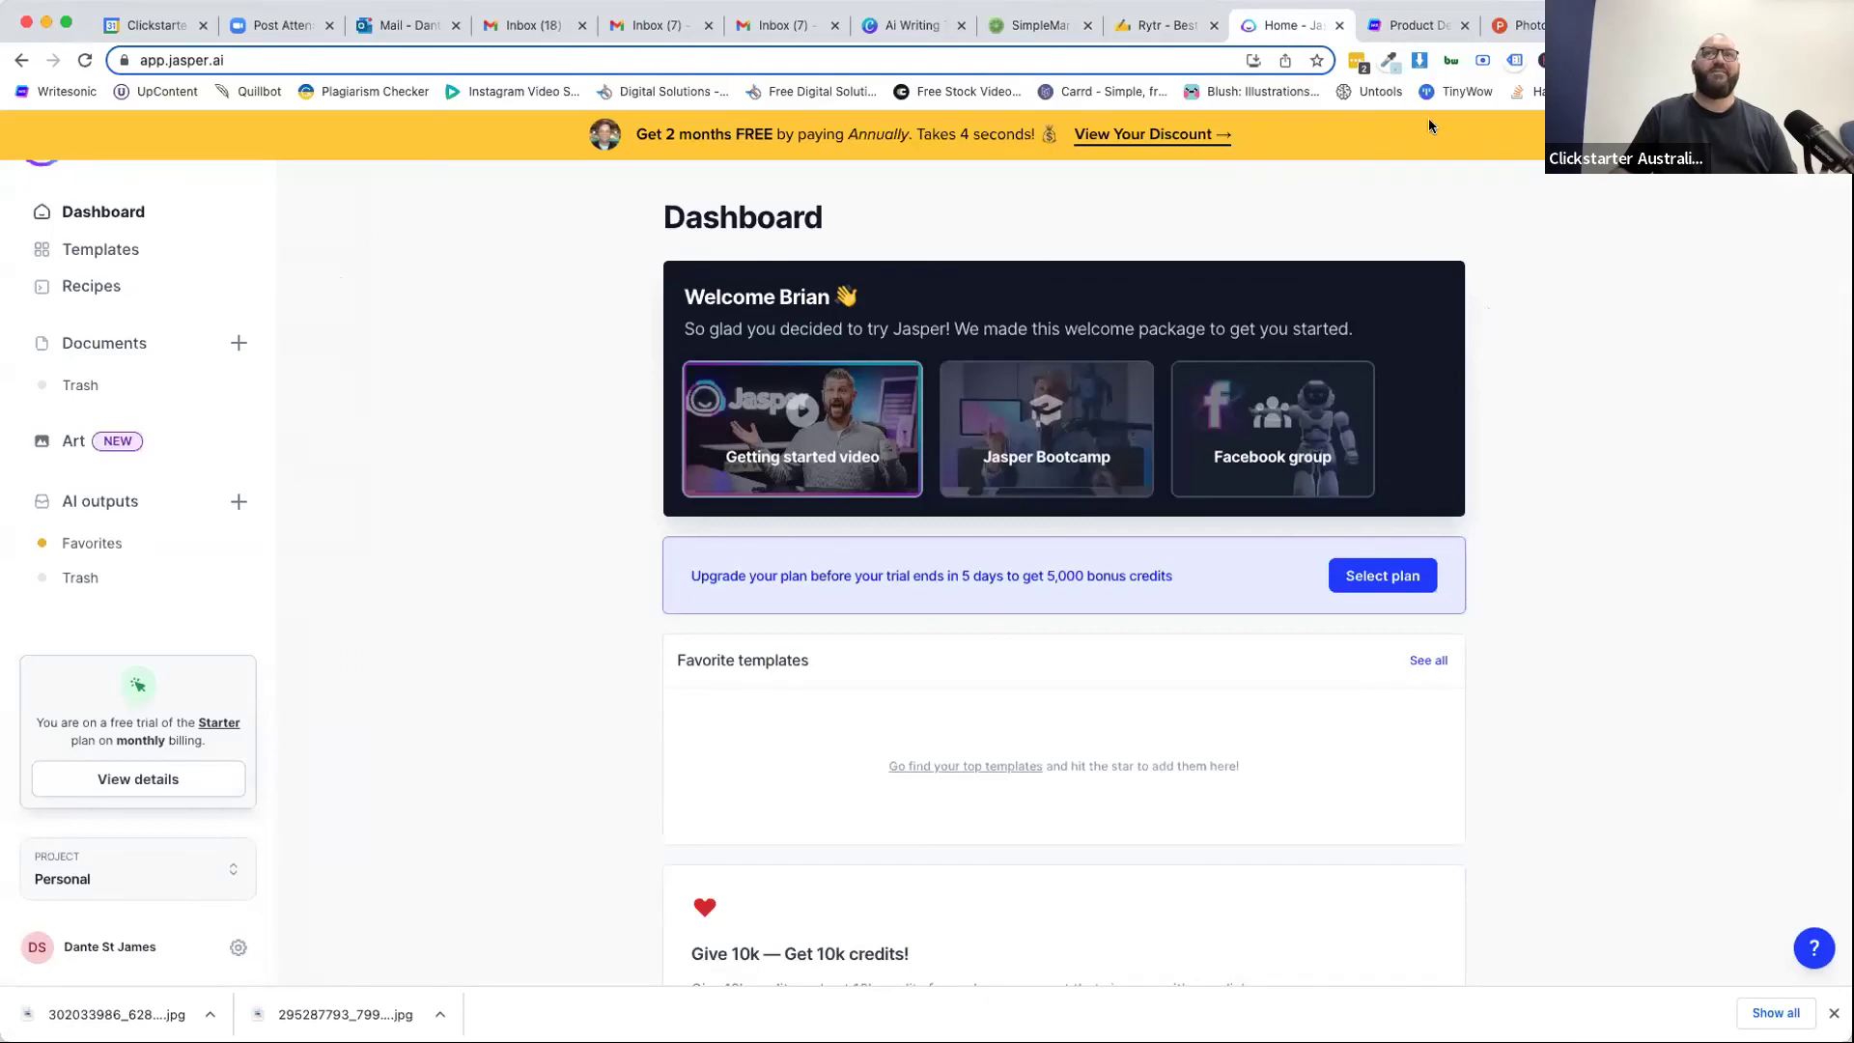
{"action": "left_click", "coordinate": [1410, 26]}
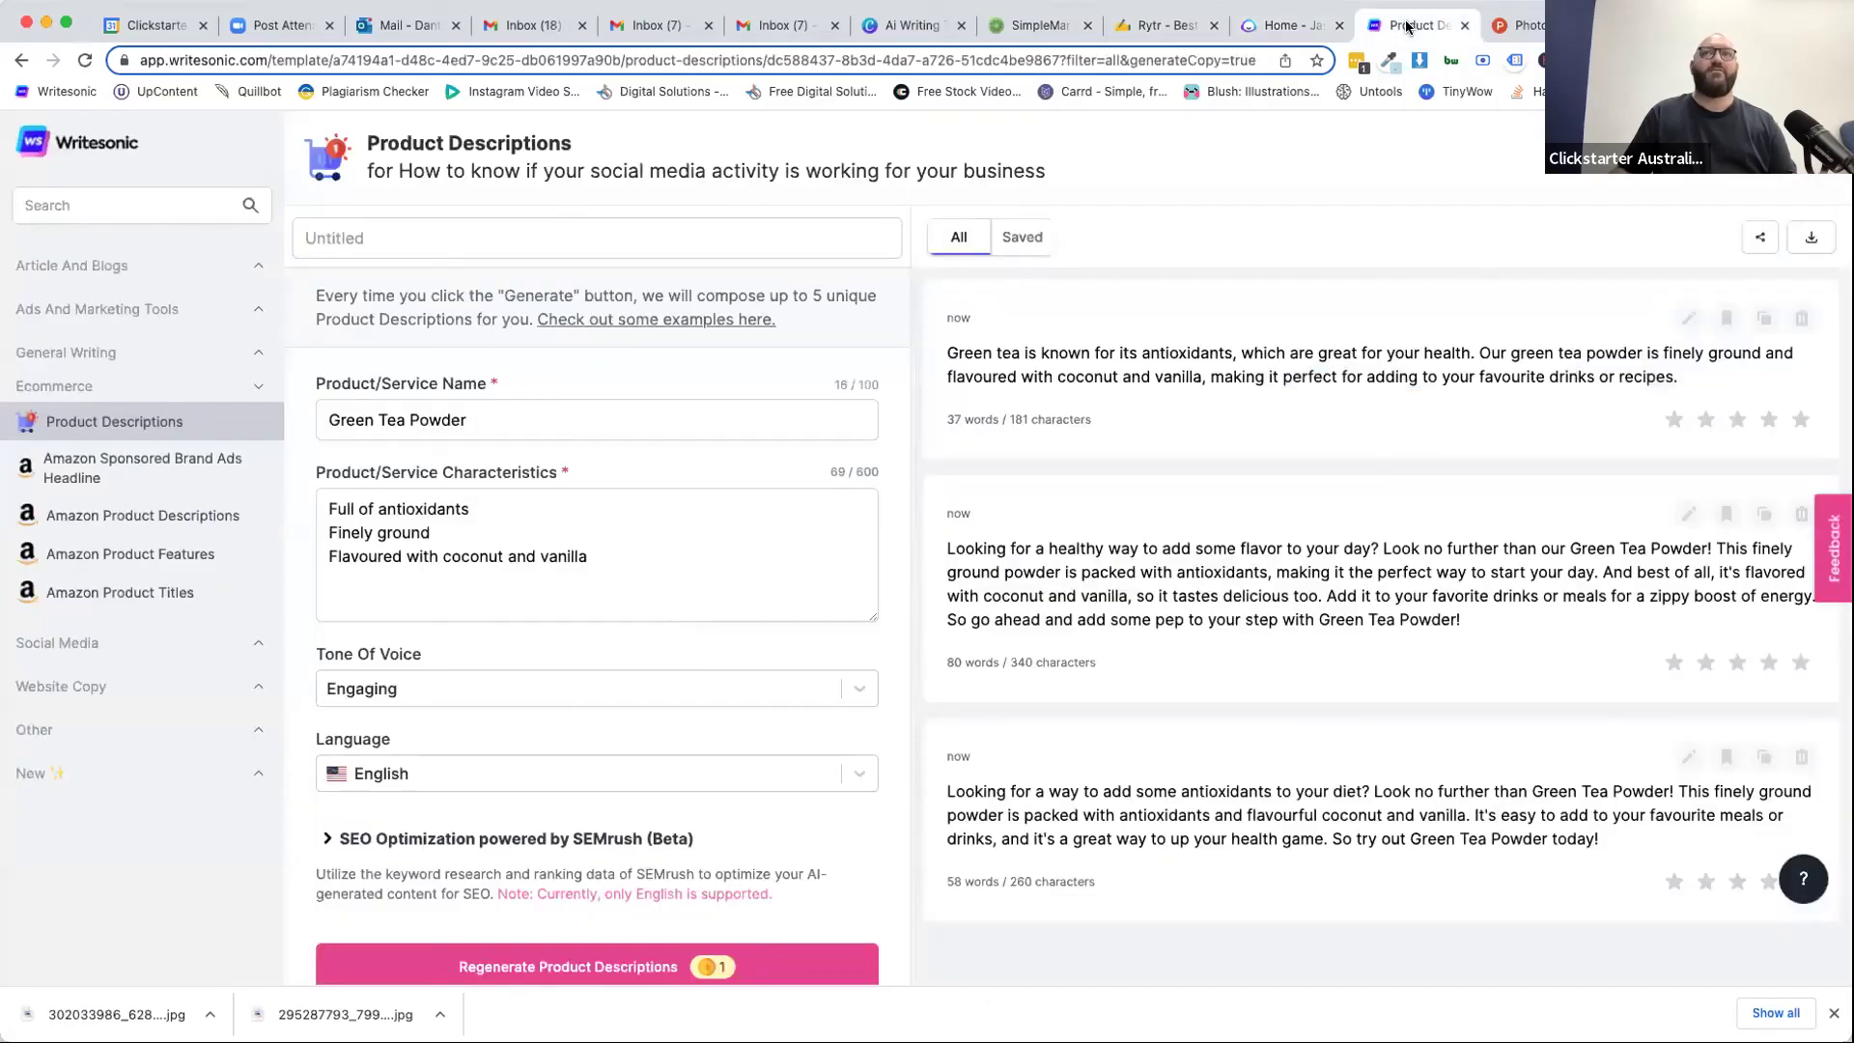
Switch to the Ai Writing Tools design in Canva and examine the Writesonic pricing plans and their included features.
{"action": "left_click", "coordinate": [912, 26]}
{"action": "scroll", "coordinate": [1126, 668], "scroll_direction": "down", "scroll_amount": 5}
{"action": "scroll", "coordinate": [1126, 669], "scroll_direction": "down", "scroll_amount": 5}
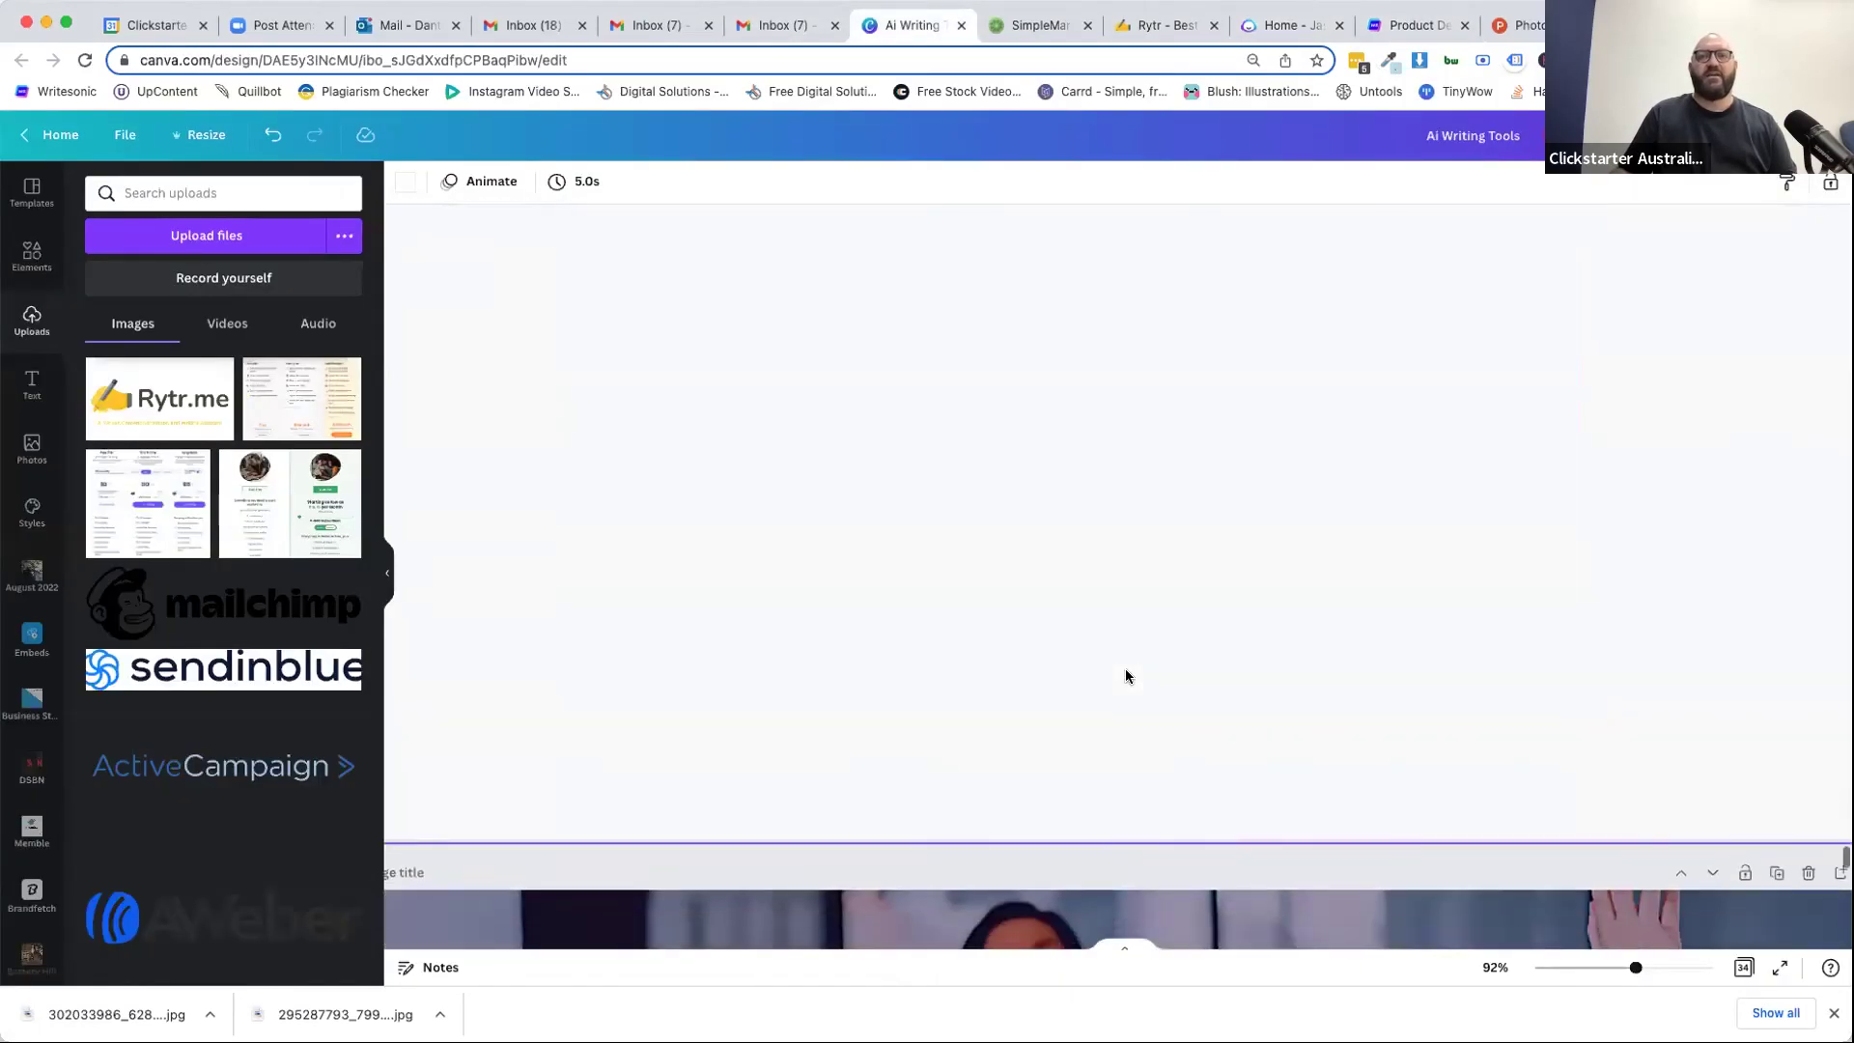
{"action": "scroll", "coordinate": [1126, 668], "scroll_direction": "up", "scroll_amount": 10}
{"action": "scroll", "coordinate": [1126, 668], "scroll_direction": "up", "scroll_amount": 4}
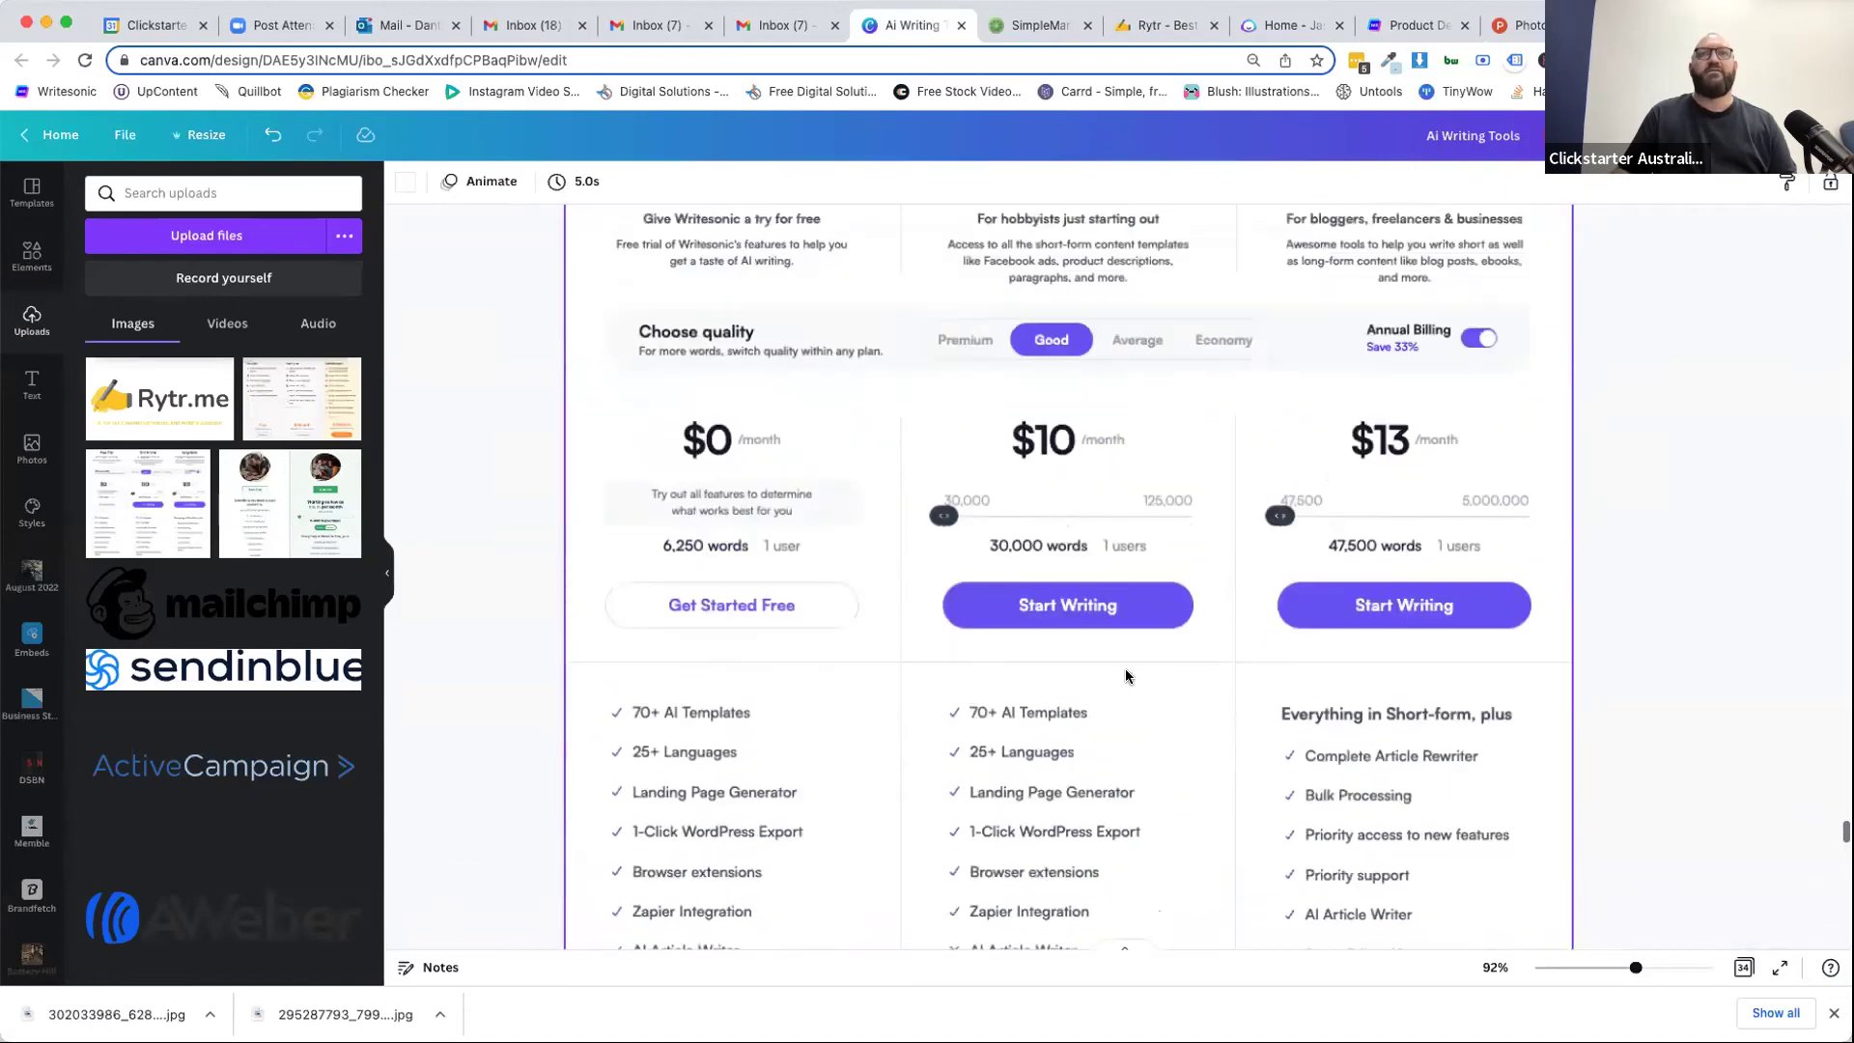
{"action": "scroll", "coordinate": [1126, 668], "scroll_direction": "down", "scroll_amount": 4}
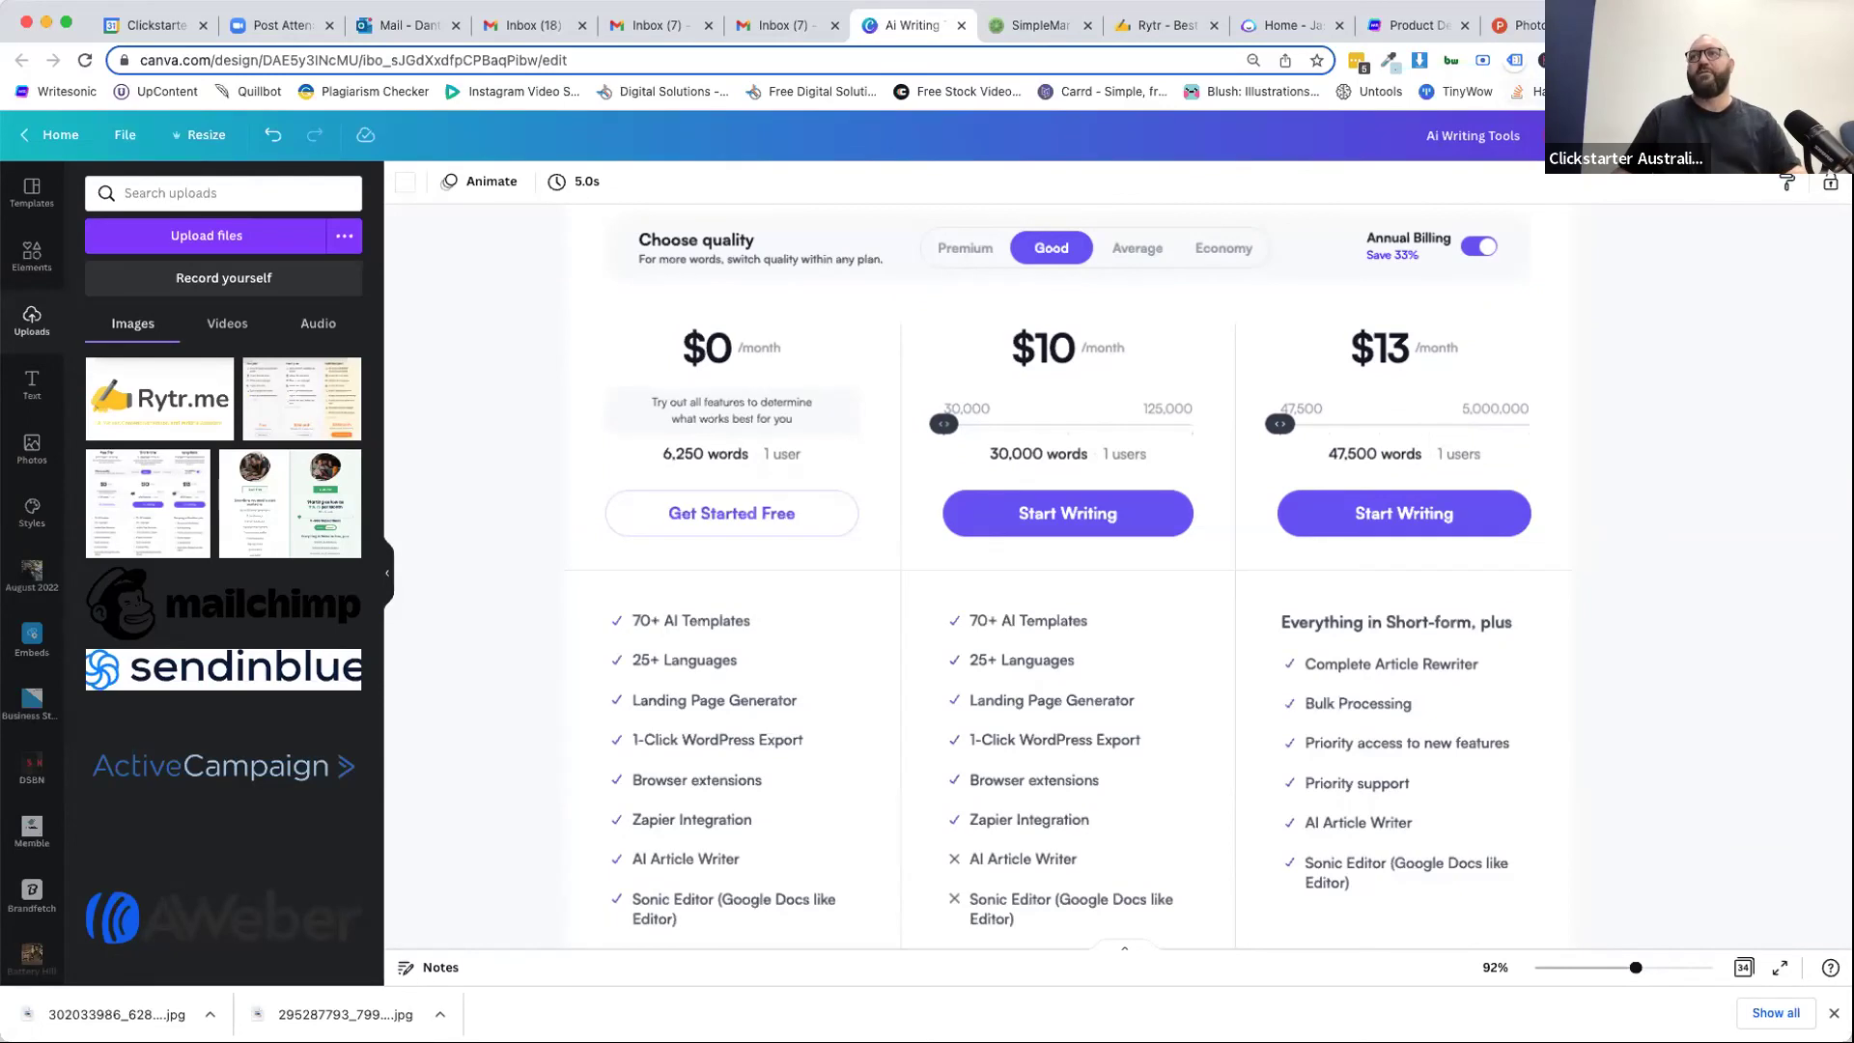
Open UpContent in a new tab and check the LinkedIn topic for an article idea, choosing "When Branding Yourself, Avoid This Mistake".
{"action": "key", "text": "super+t"}
{"action": "left_click", "coordinate": [158, 93]}
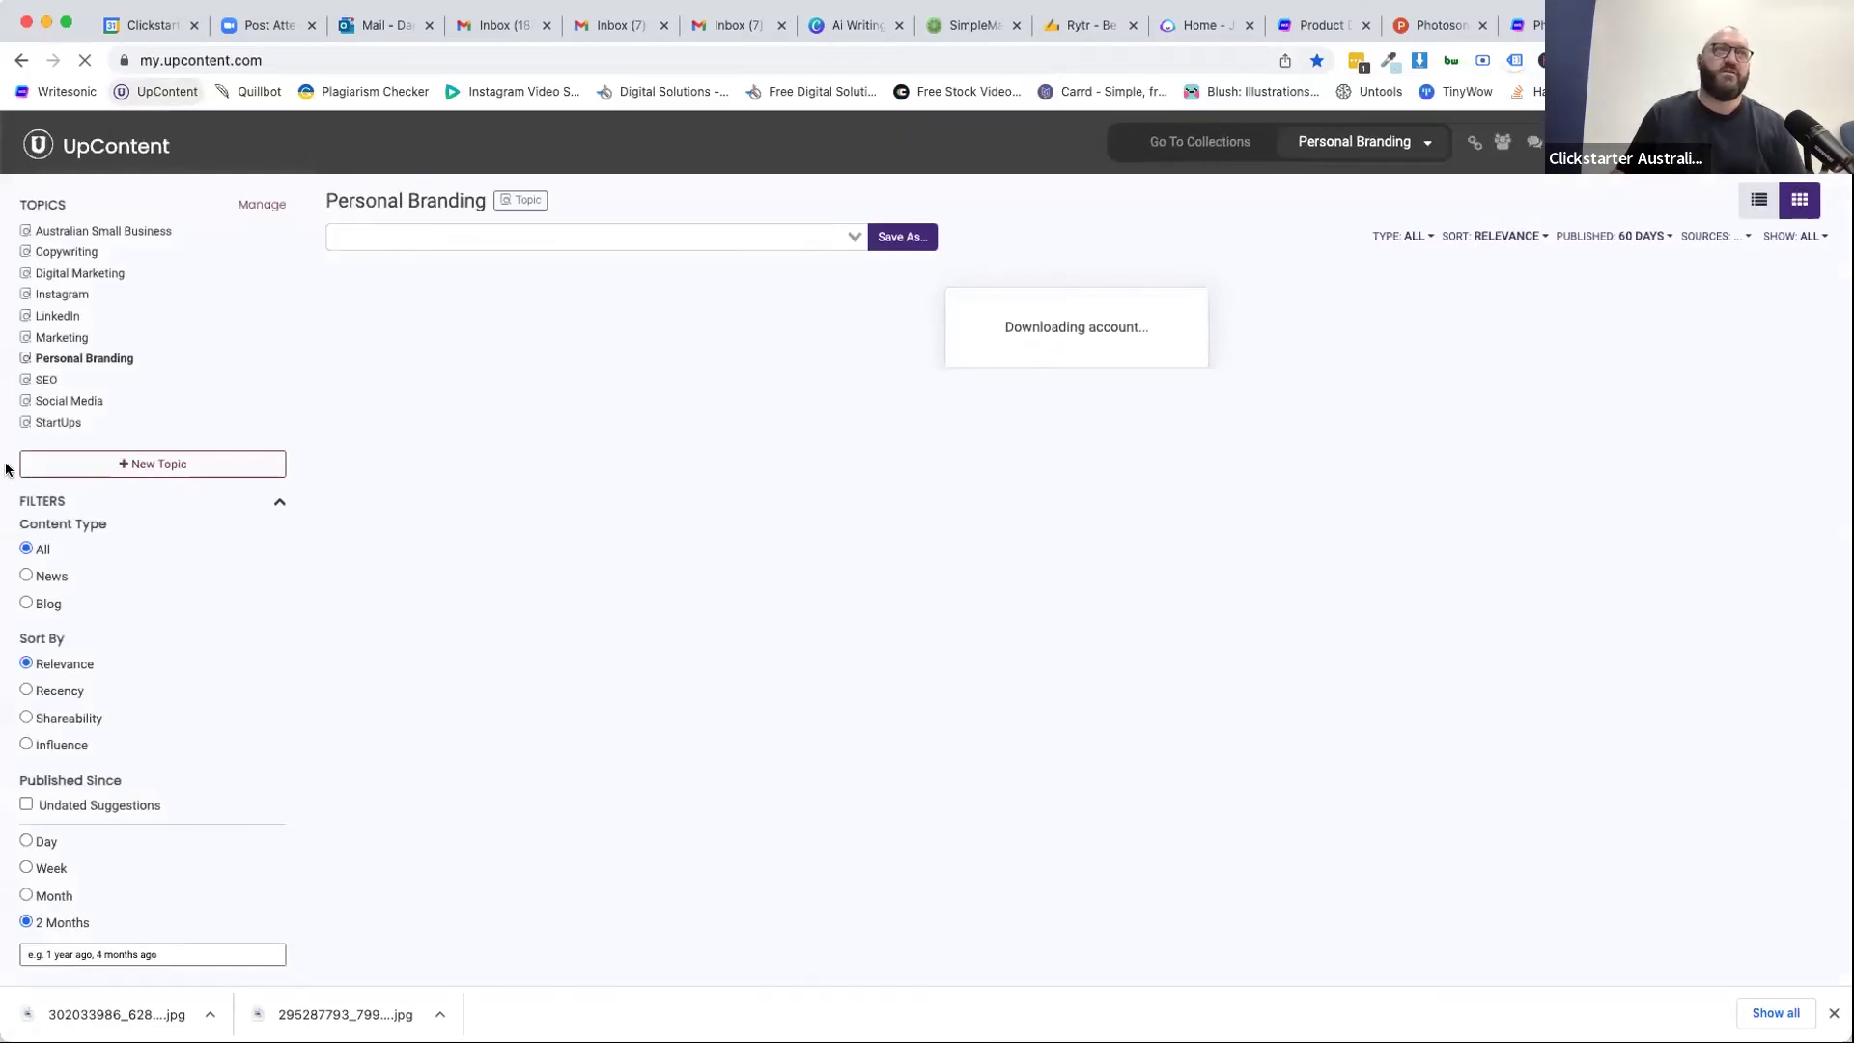
{"action": "left_click", "coordinate": [57, 318]}
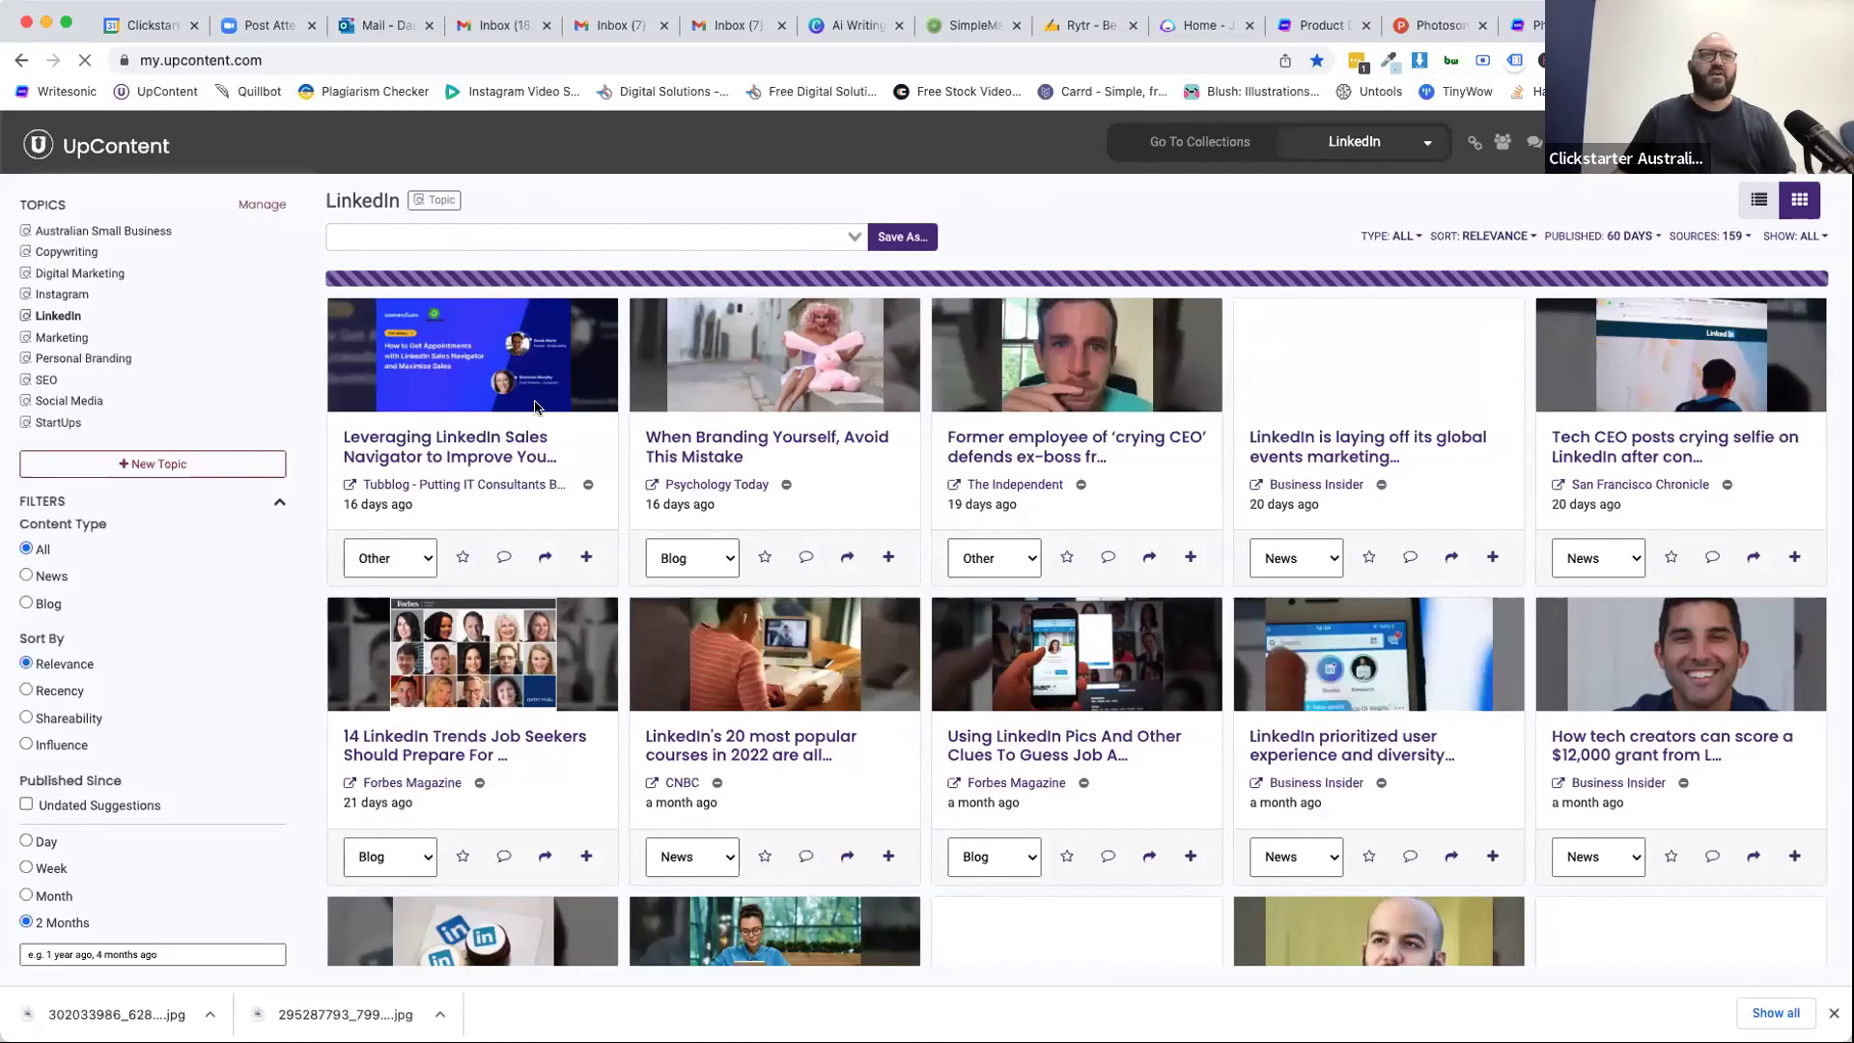
{"action": "left_click", "coordinate": [716, 445]}
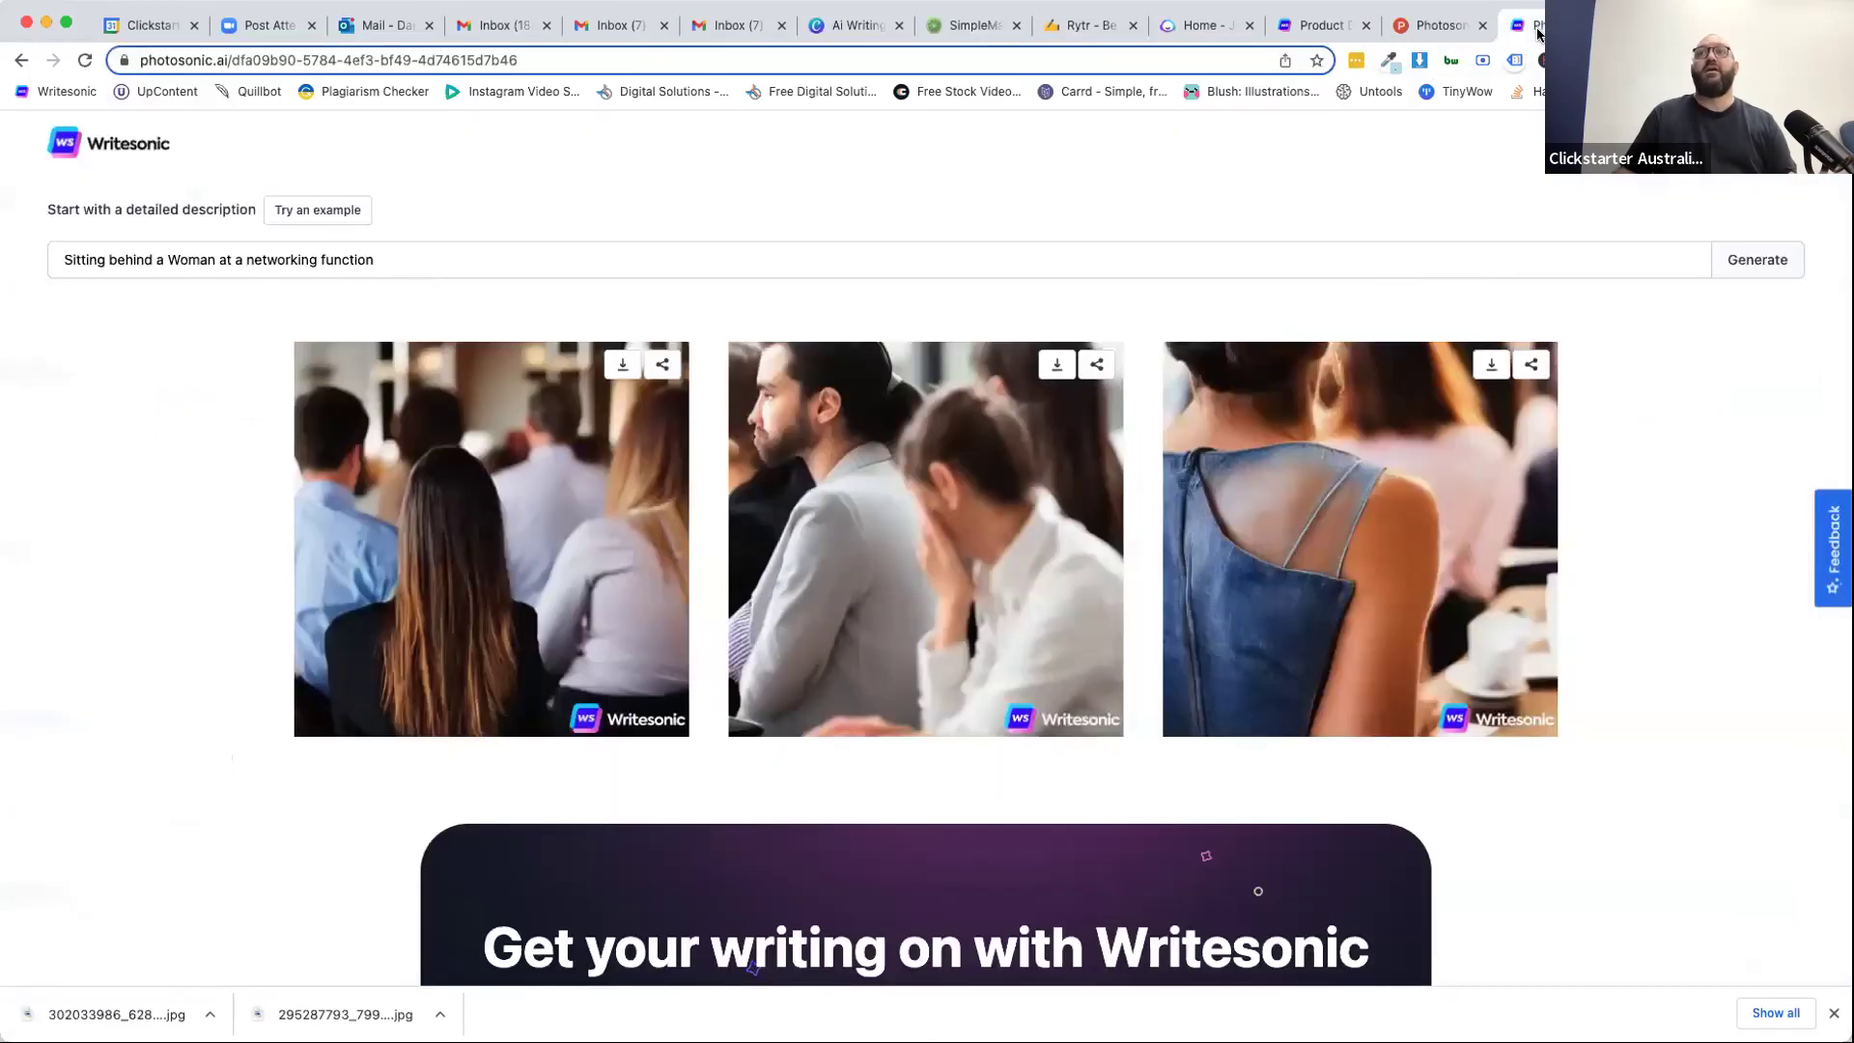
Return to the Writesonic project's template list and open AI Article Writer 3.0.
{"action": "left_click", "coordinate": [1531, 29]}
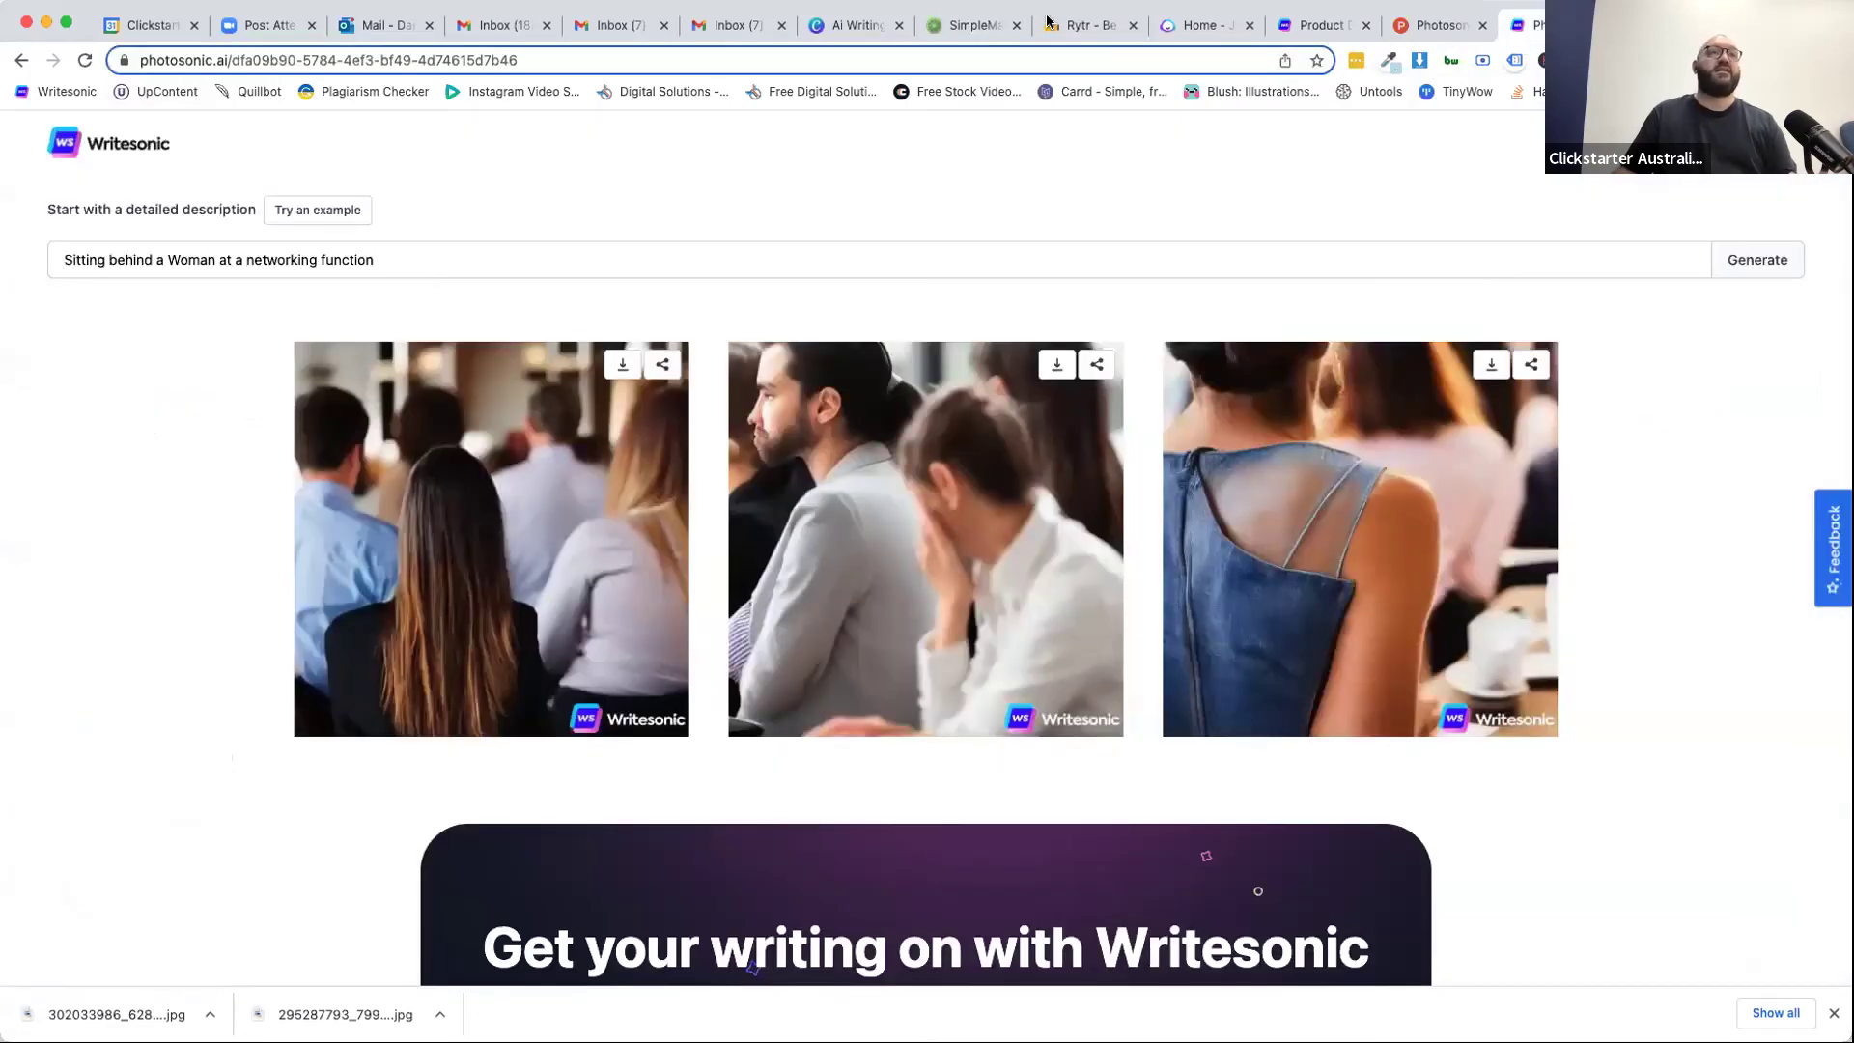
{"action": "left_click", "coordinate": [1323, 27]}
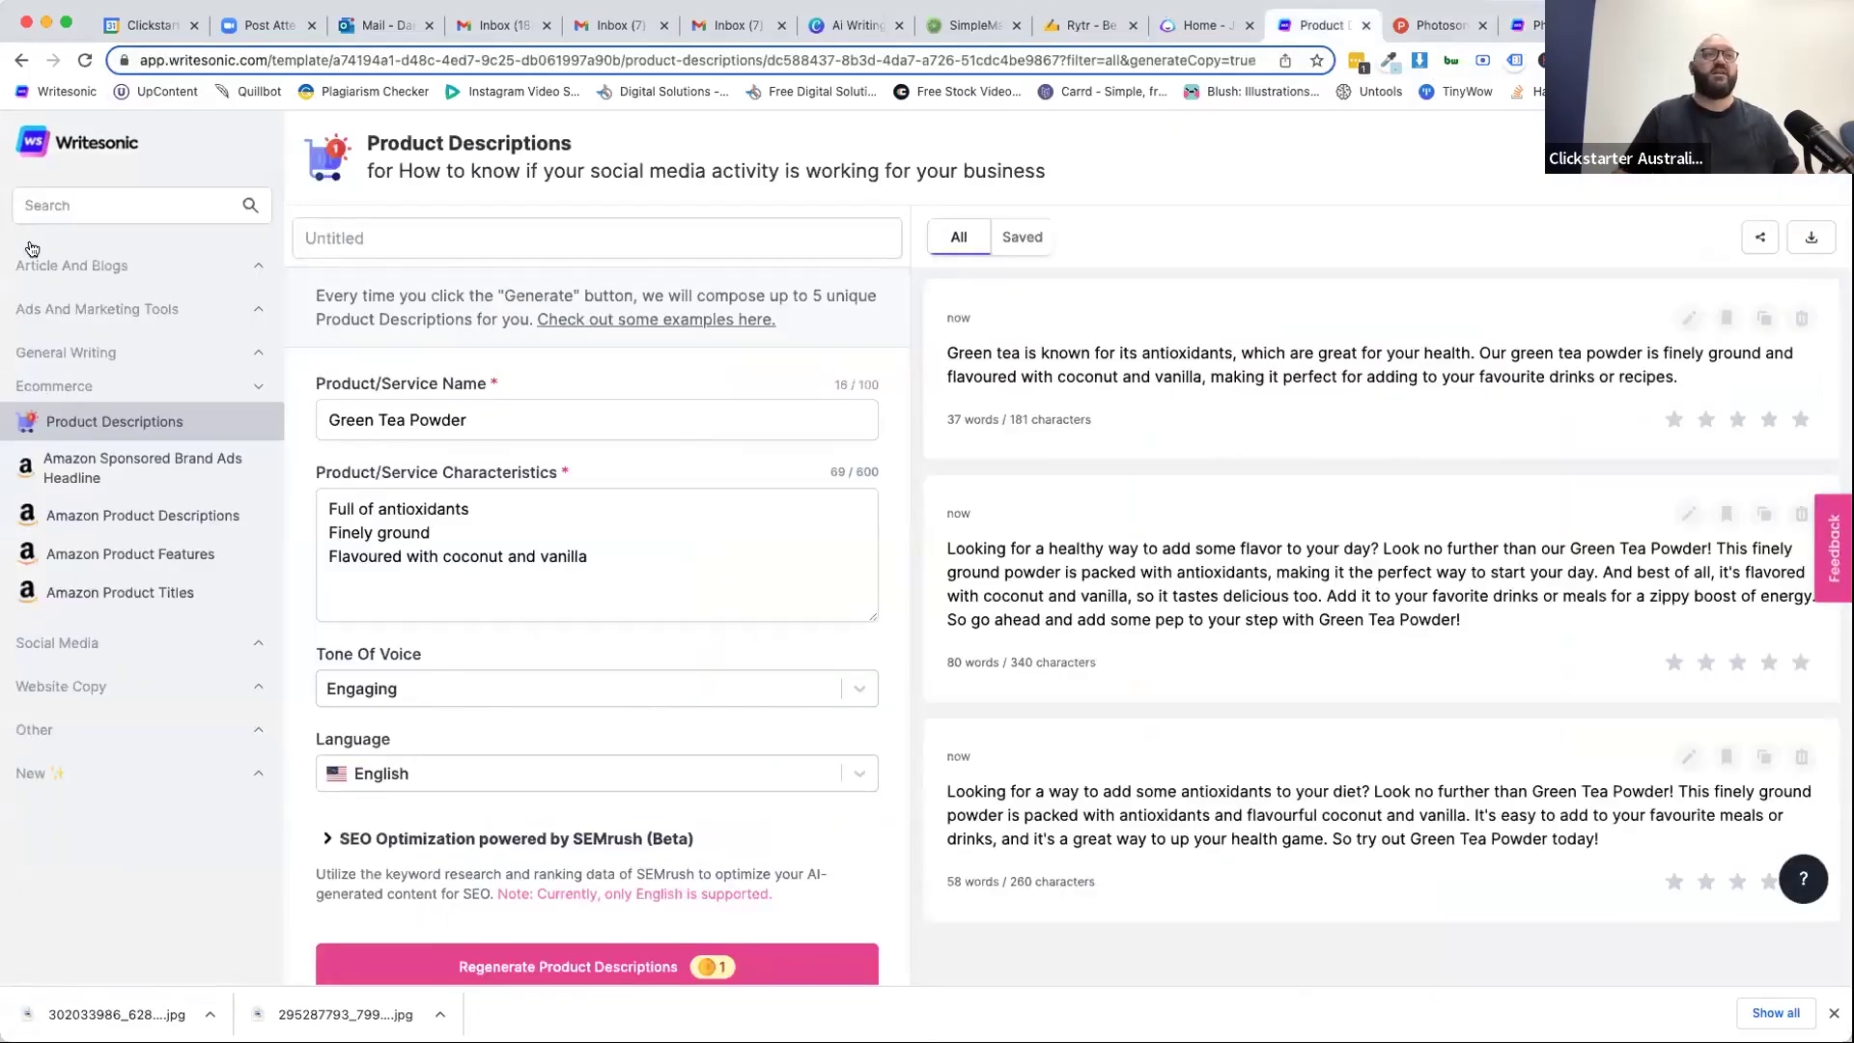
{"action": "left_click", "coordinate": [238, 183]}
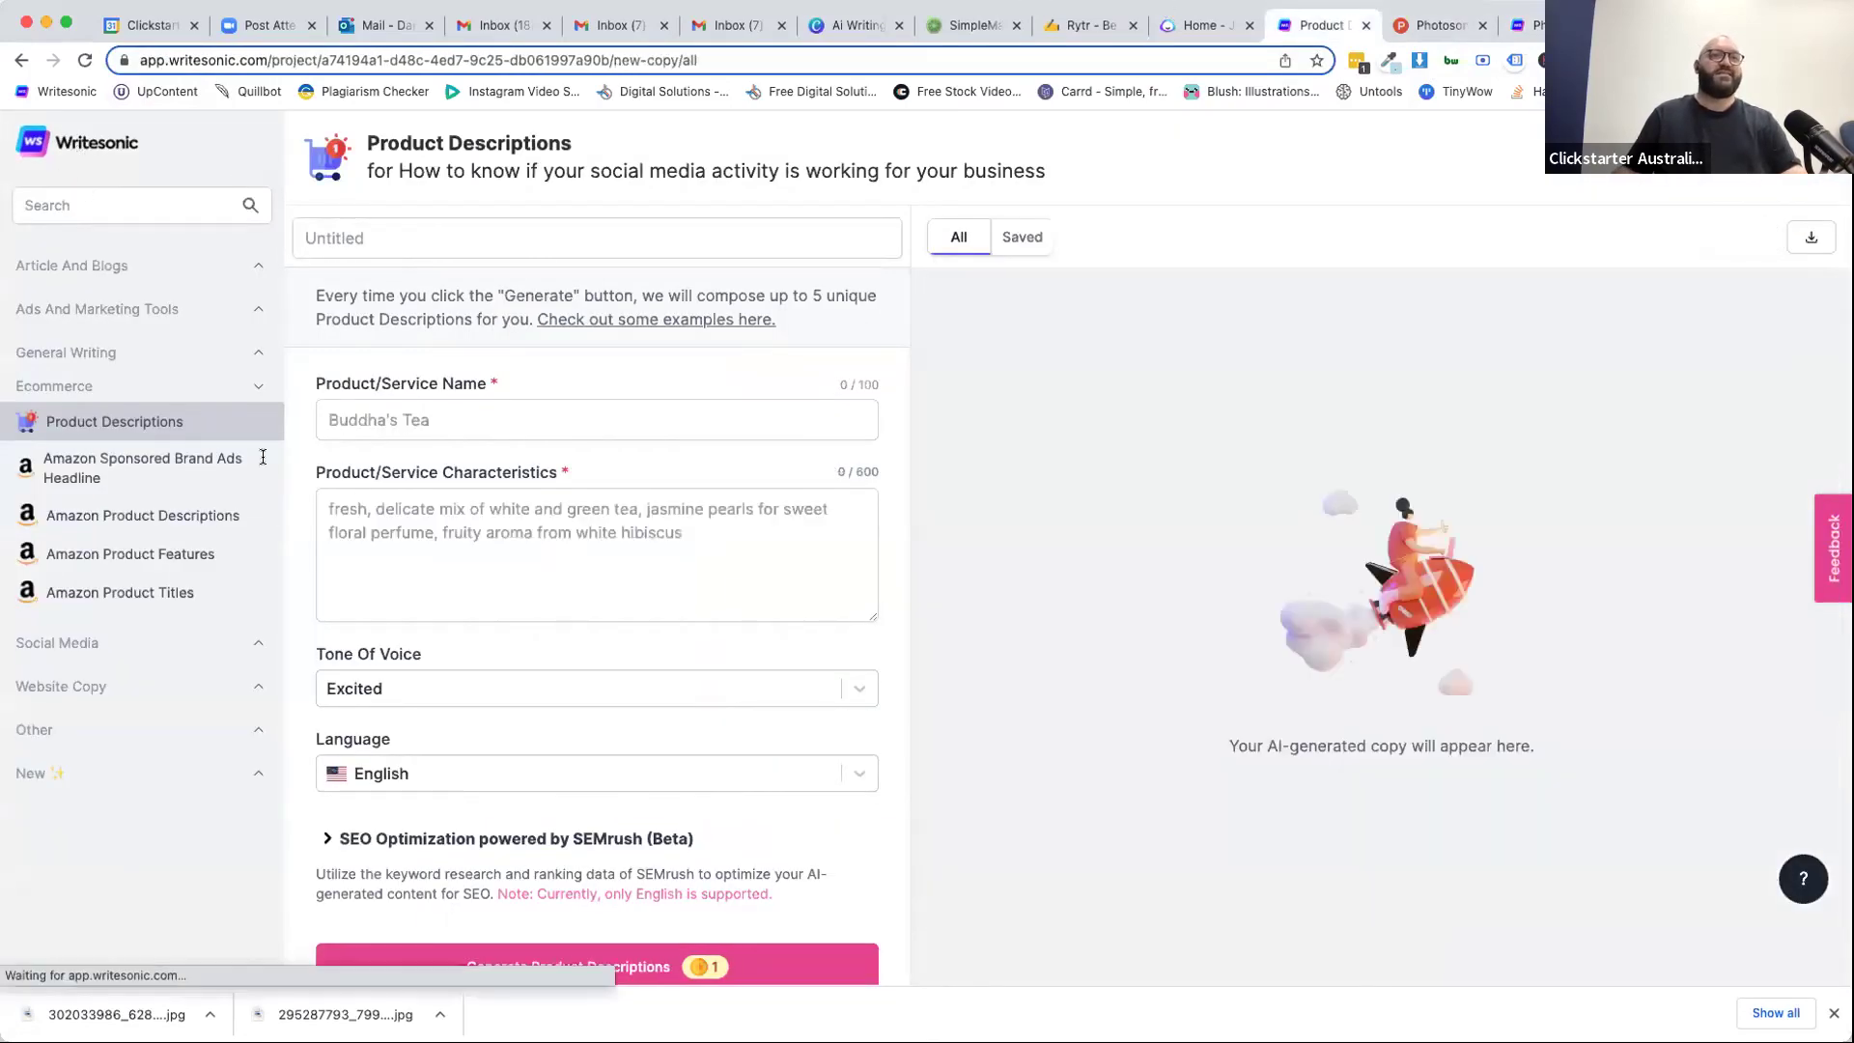
{"action": "left_click", "coordinate": [322, 565]}
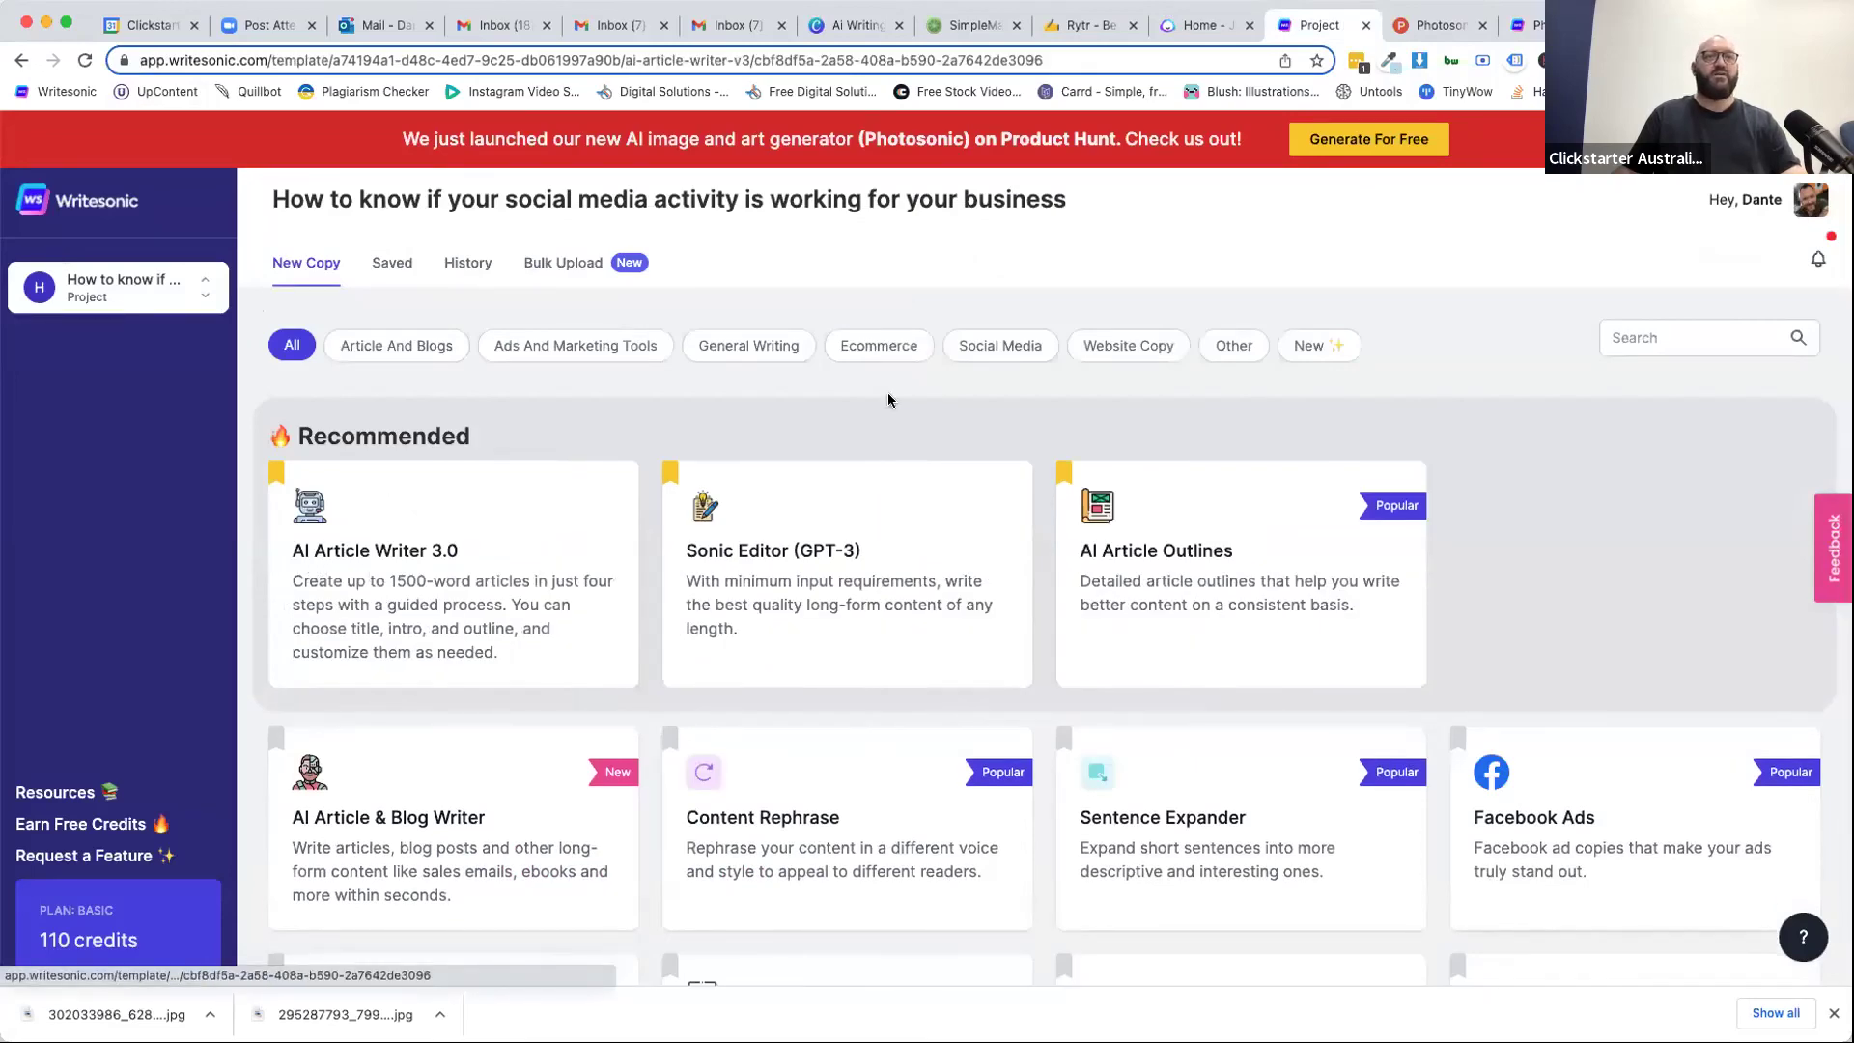
Enter "Mistakes to avoid with personal branding" as the article topic and generate title ideas.
{"action": "left_click", "coordinate": [102, 402]}
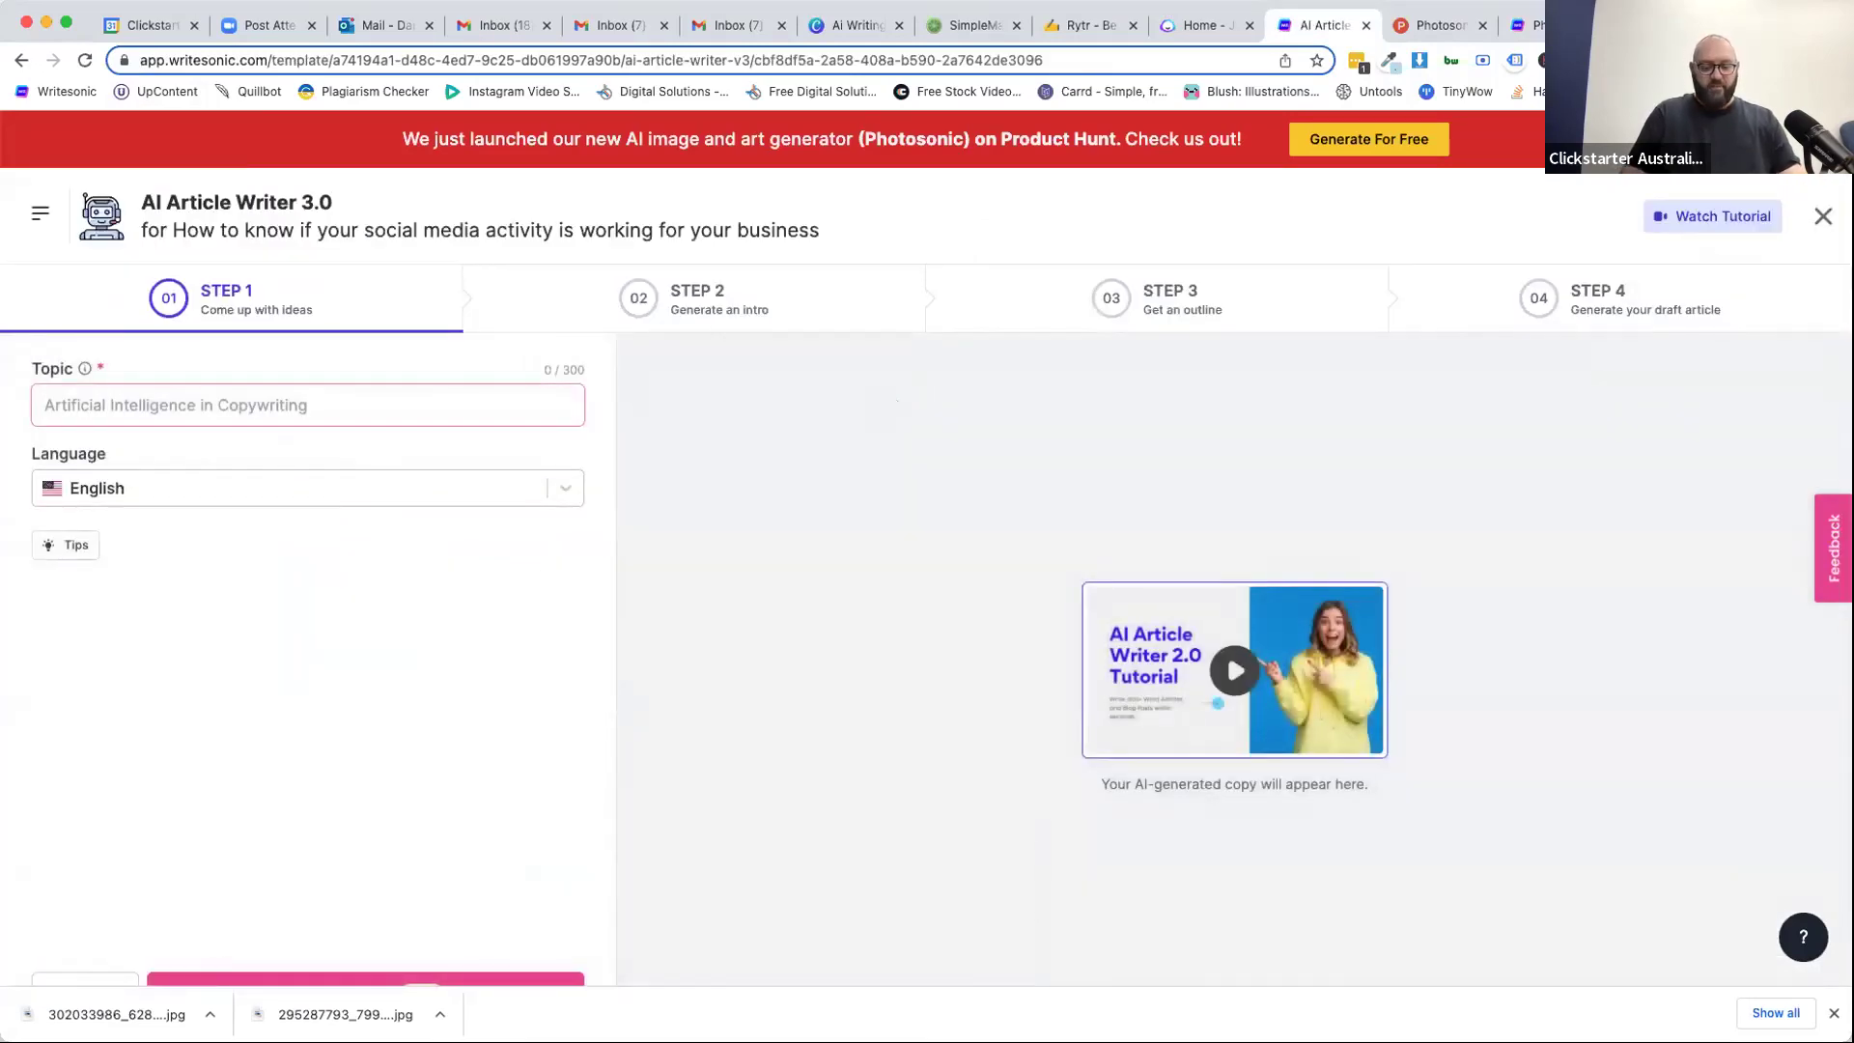
{"action": "type", "text": "Mistakes to avoid "}
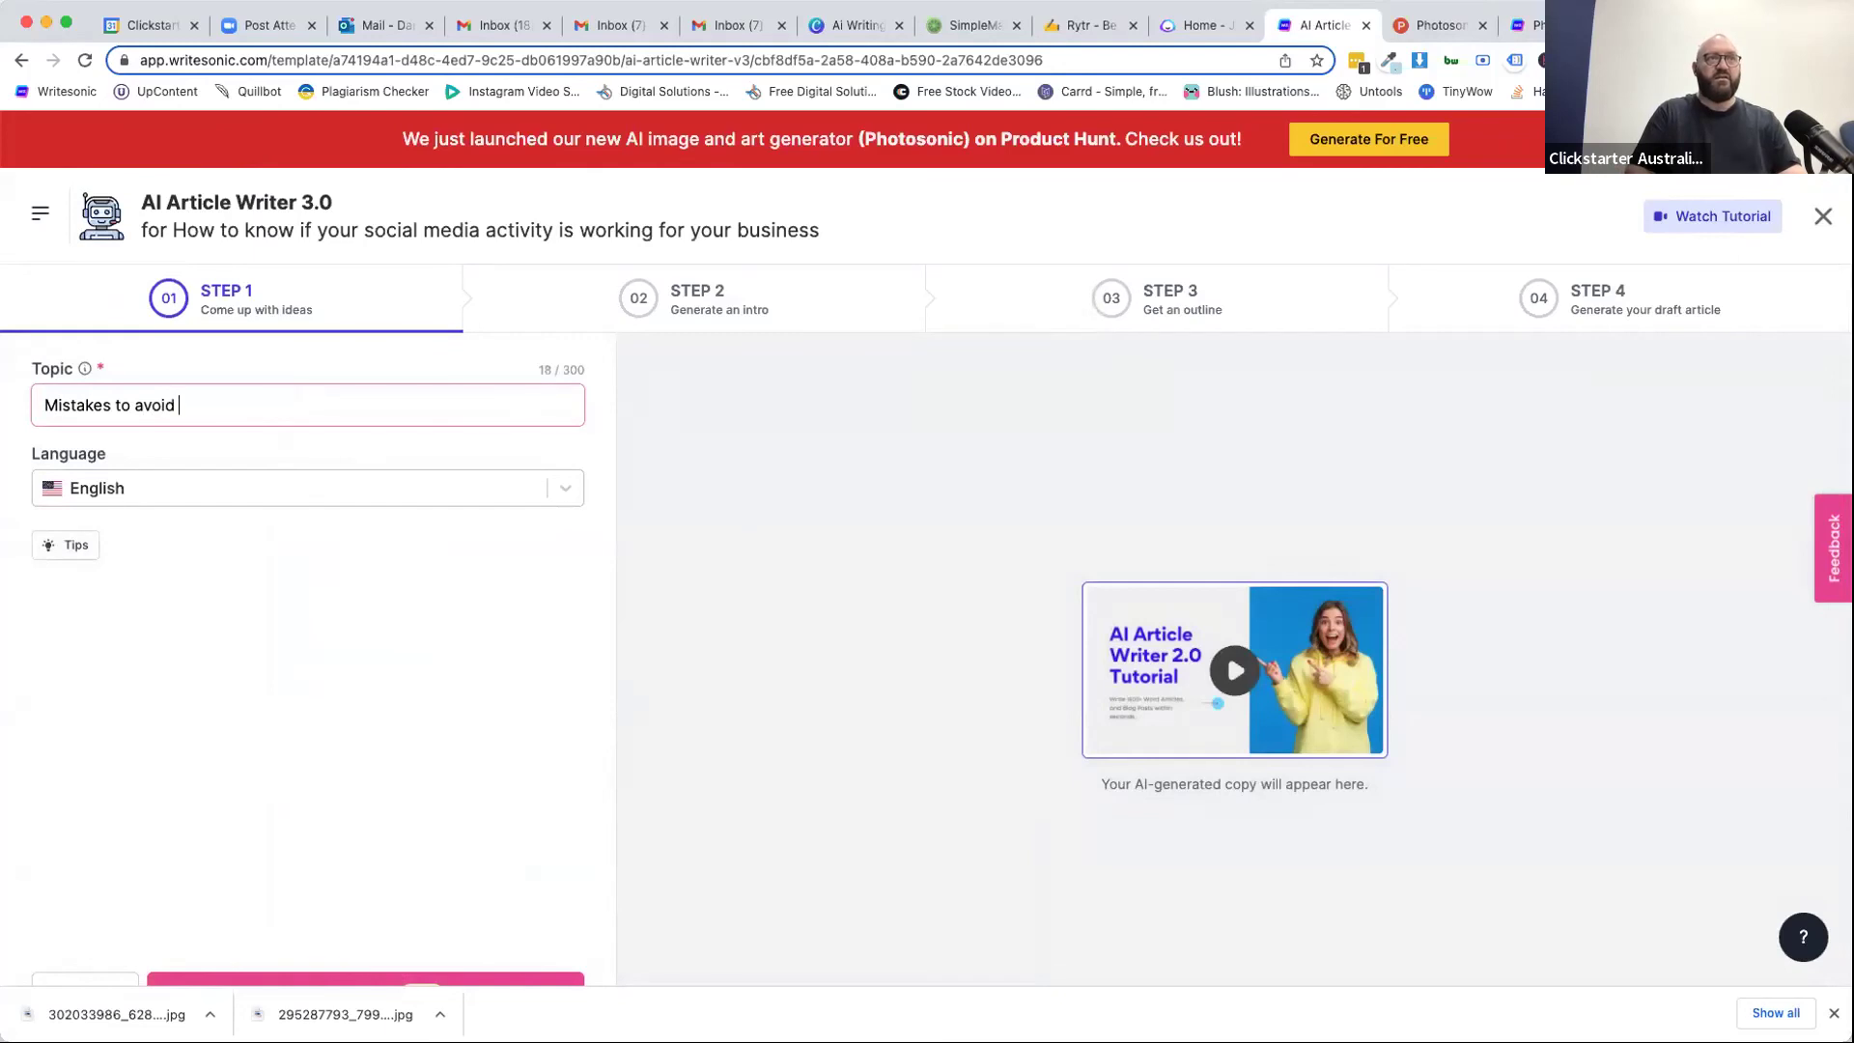
{"action": "type", "text": "with person"}
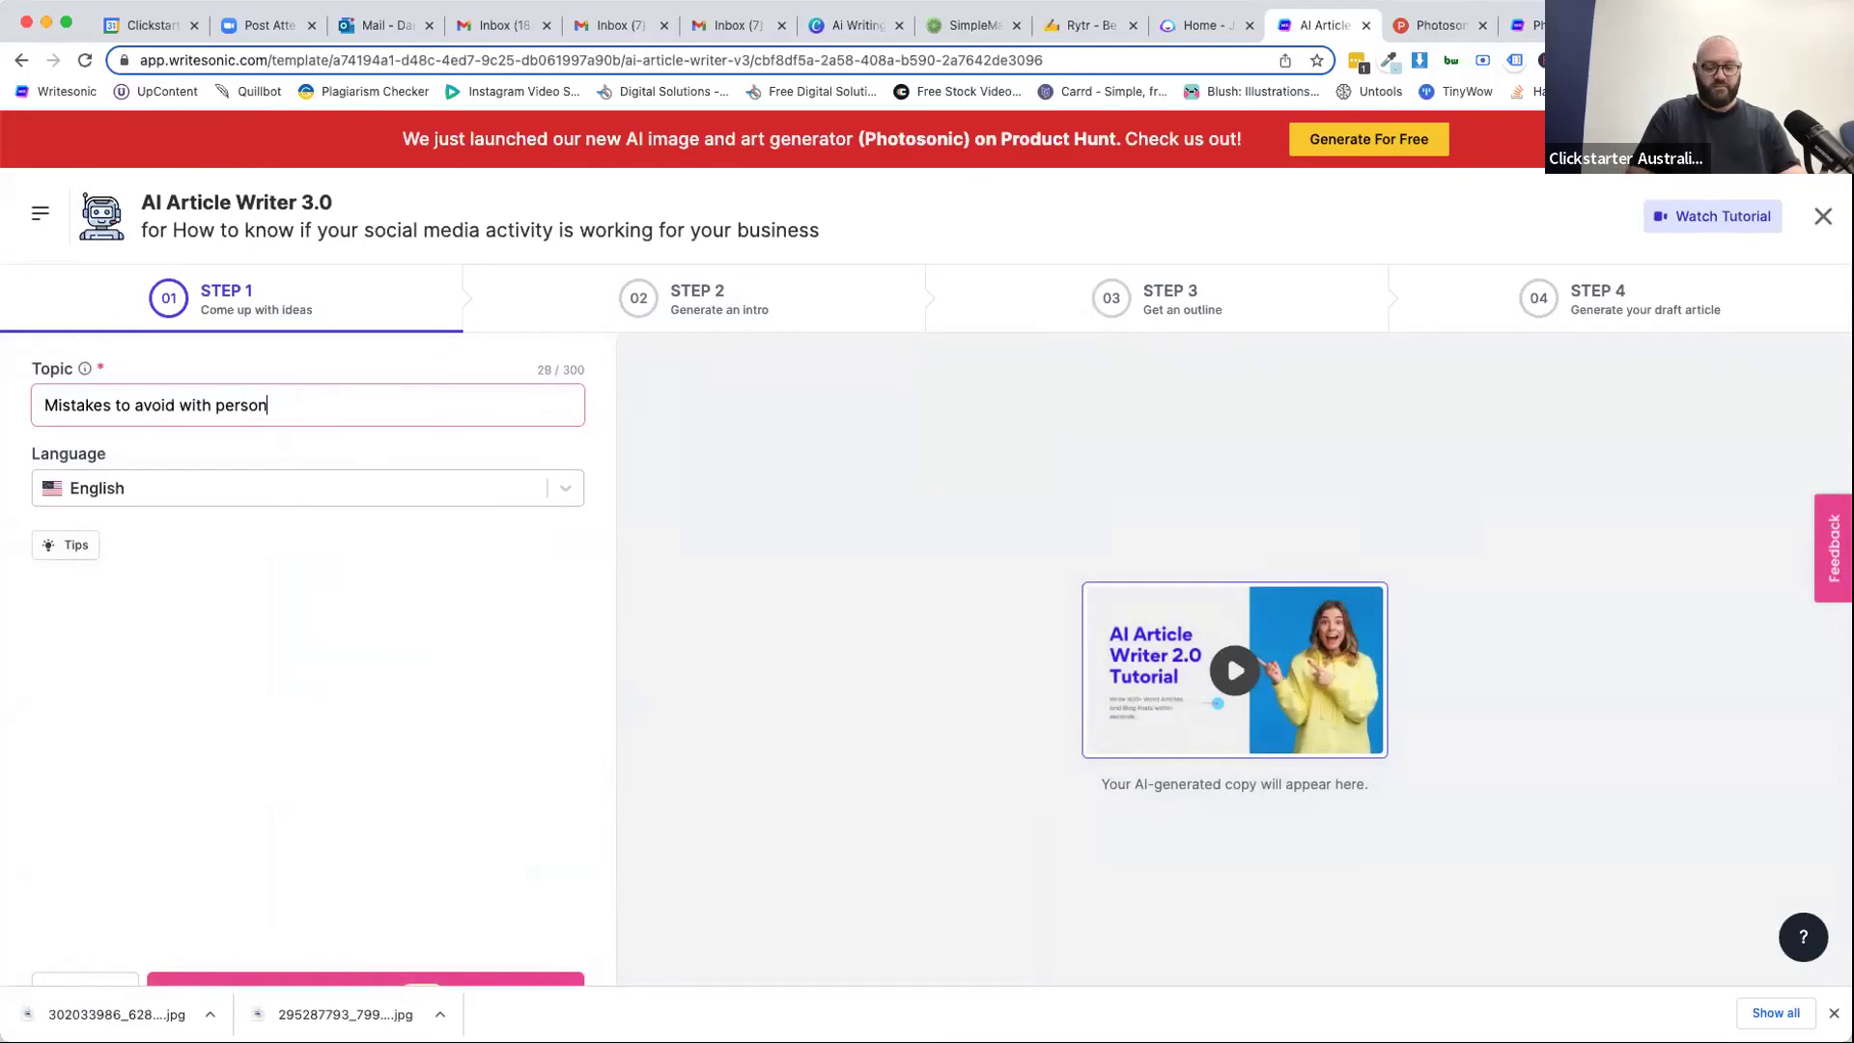
{"action": "type", "text": "al branding"}
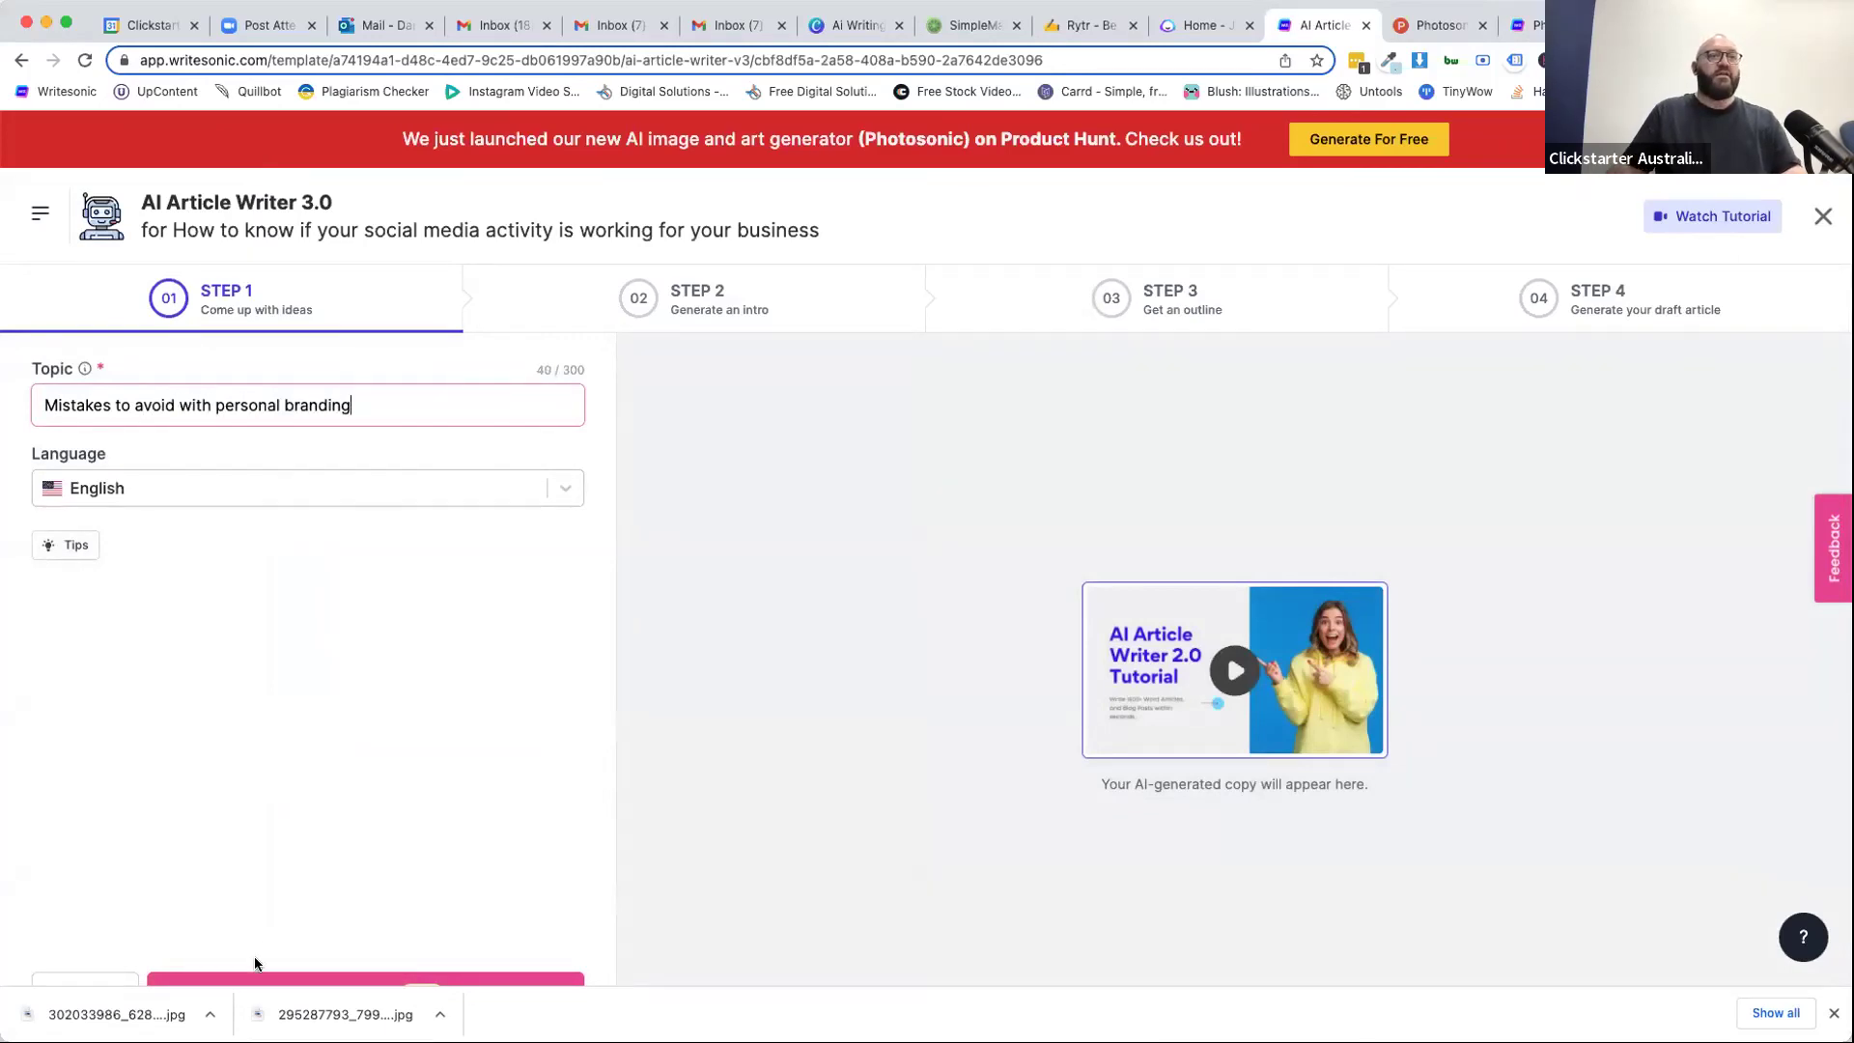
{"action": "left_click", "coordinate": [367, 978]}
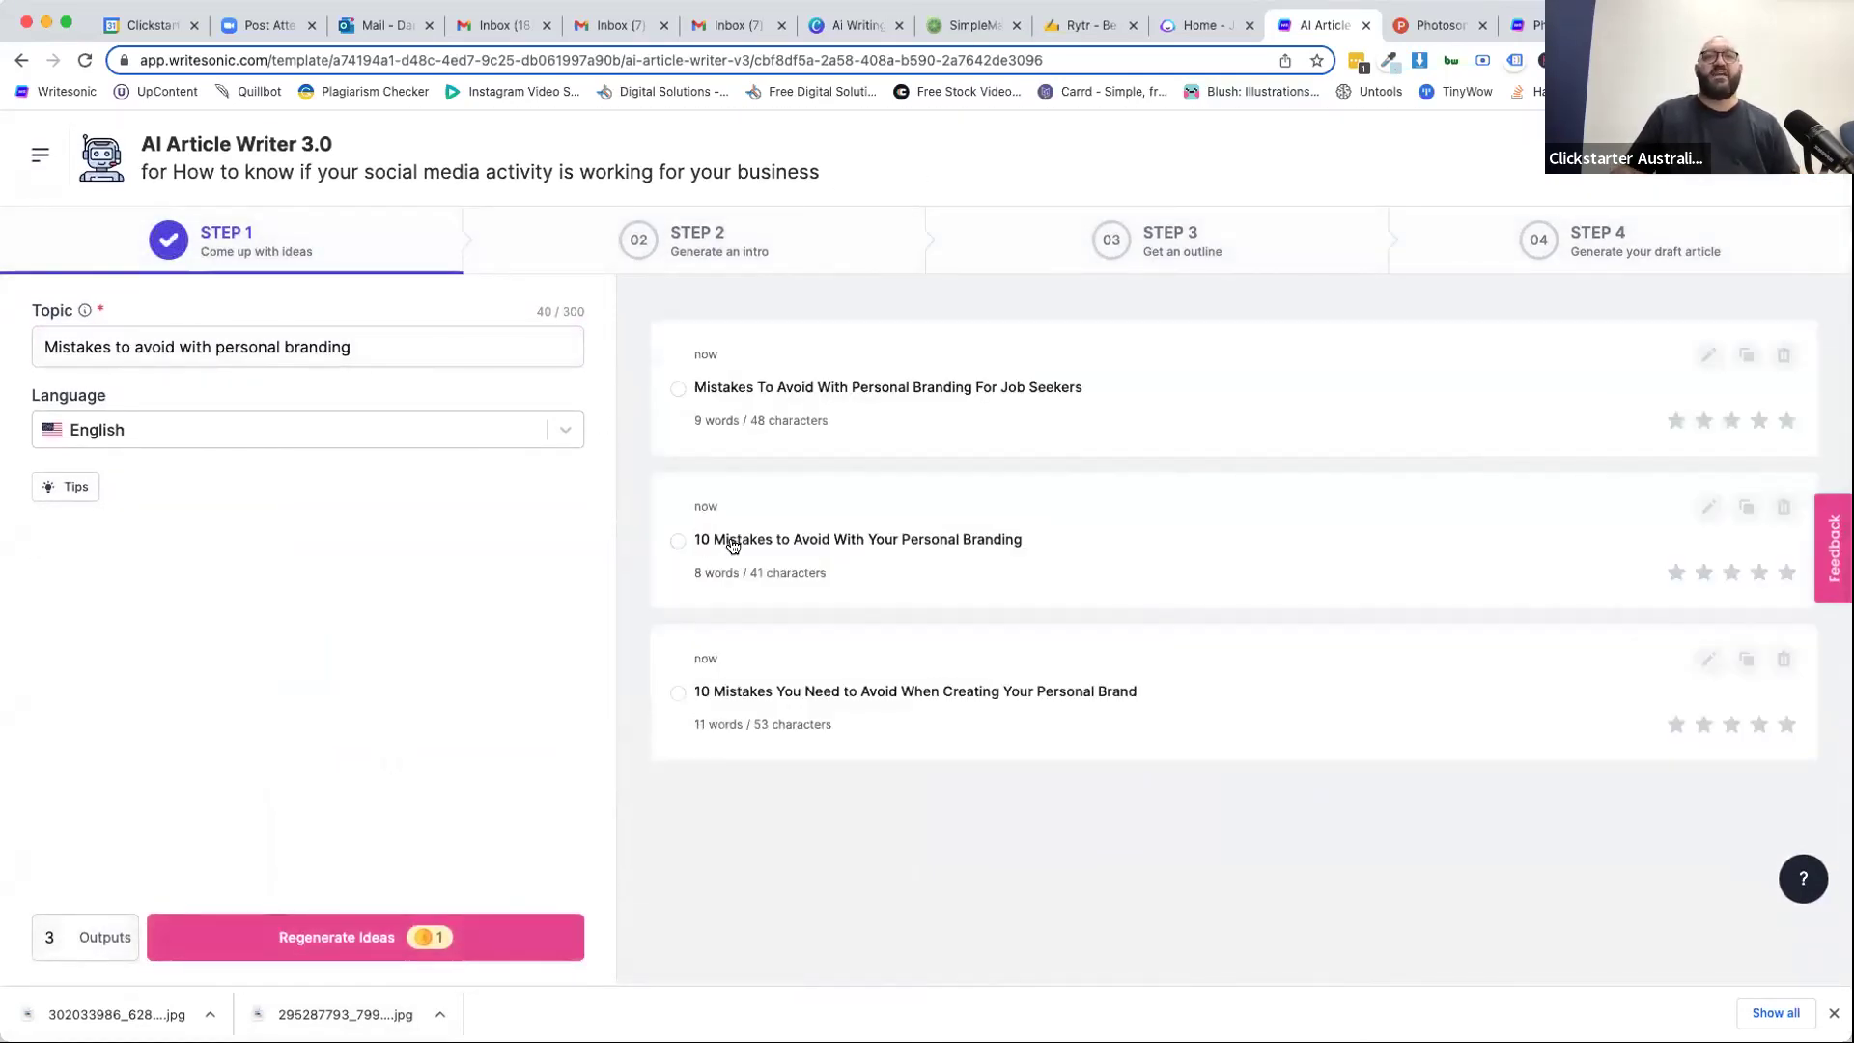
Choose the idea "10 Mistakes to Avoid With Your Personal Branding", change its number to 5, and generate article intros.
{"action": "left_click", "coordinate": [817, 543]}
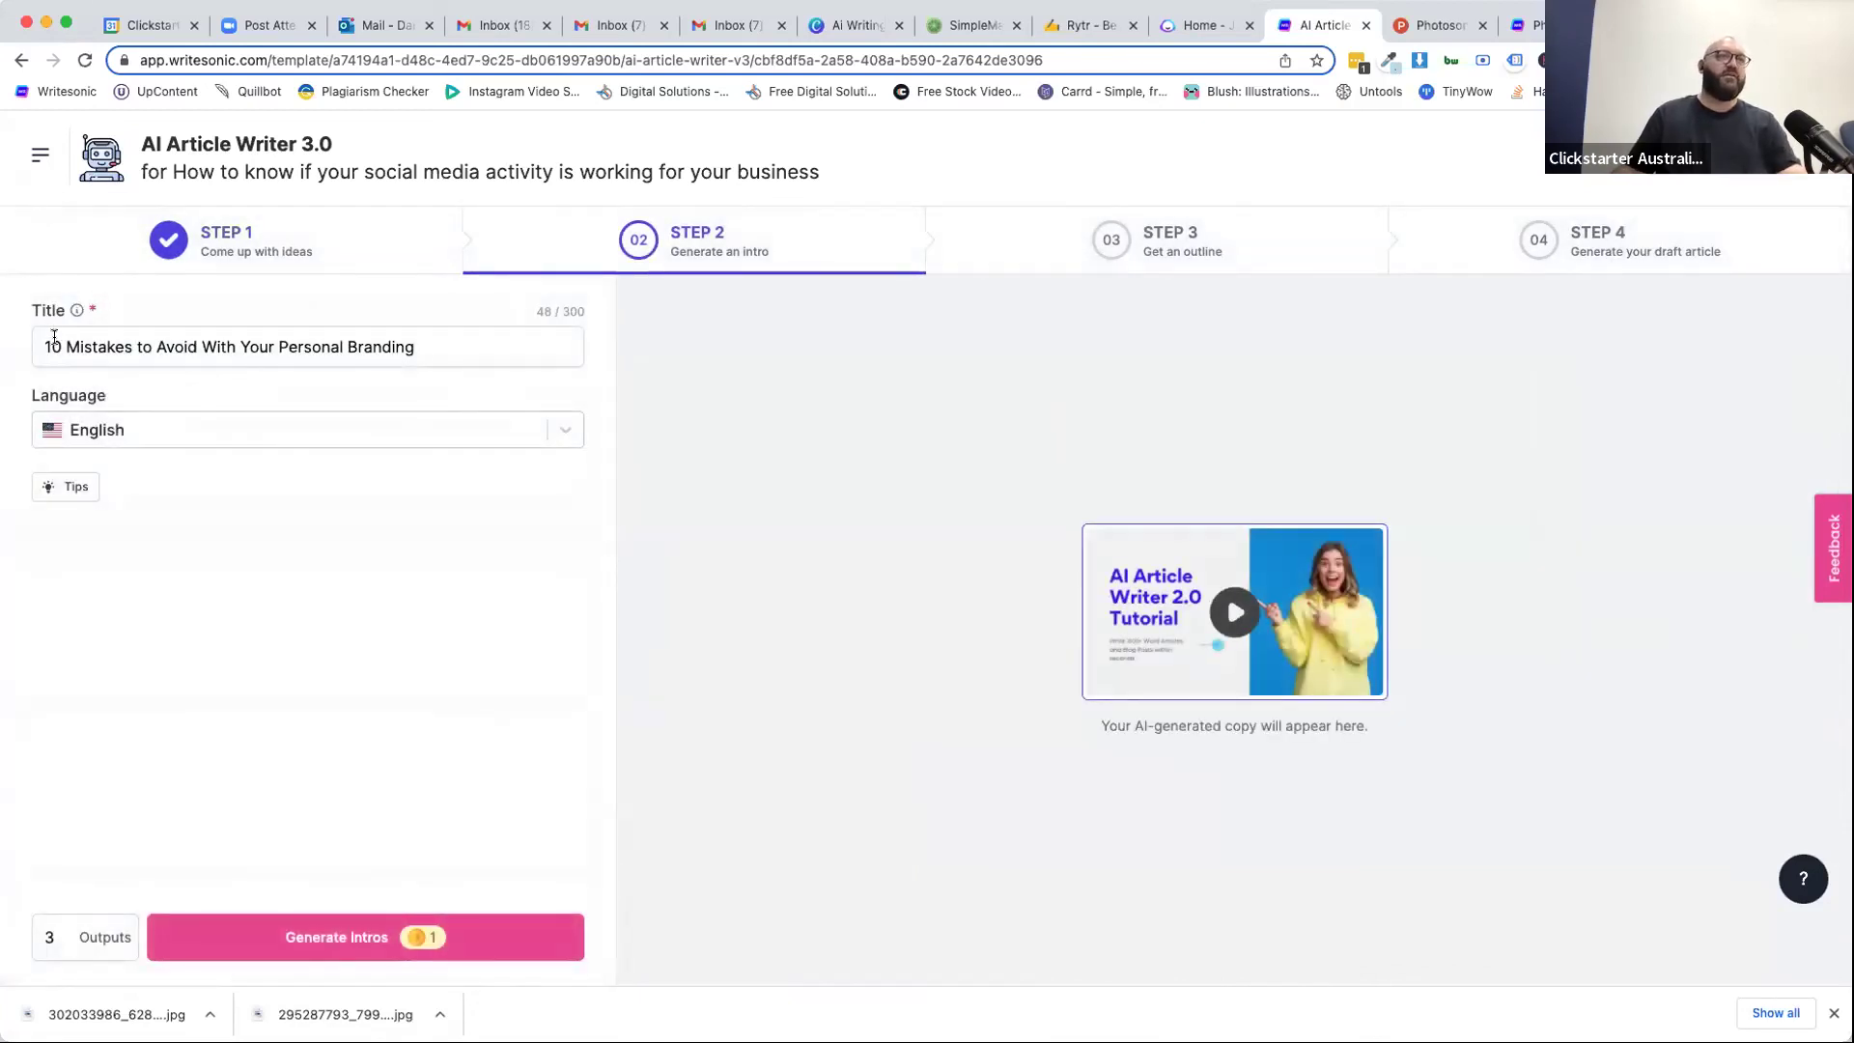
{"action": "left_click", "coordinate": [60, 346]}
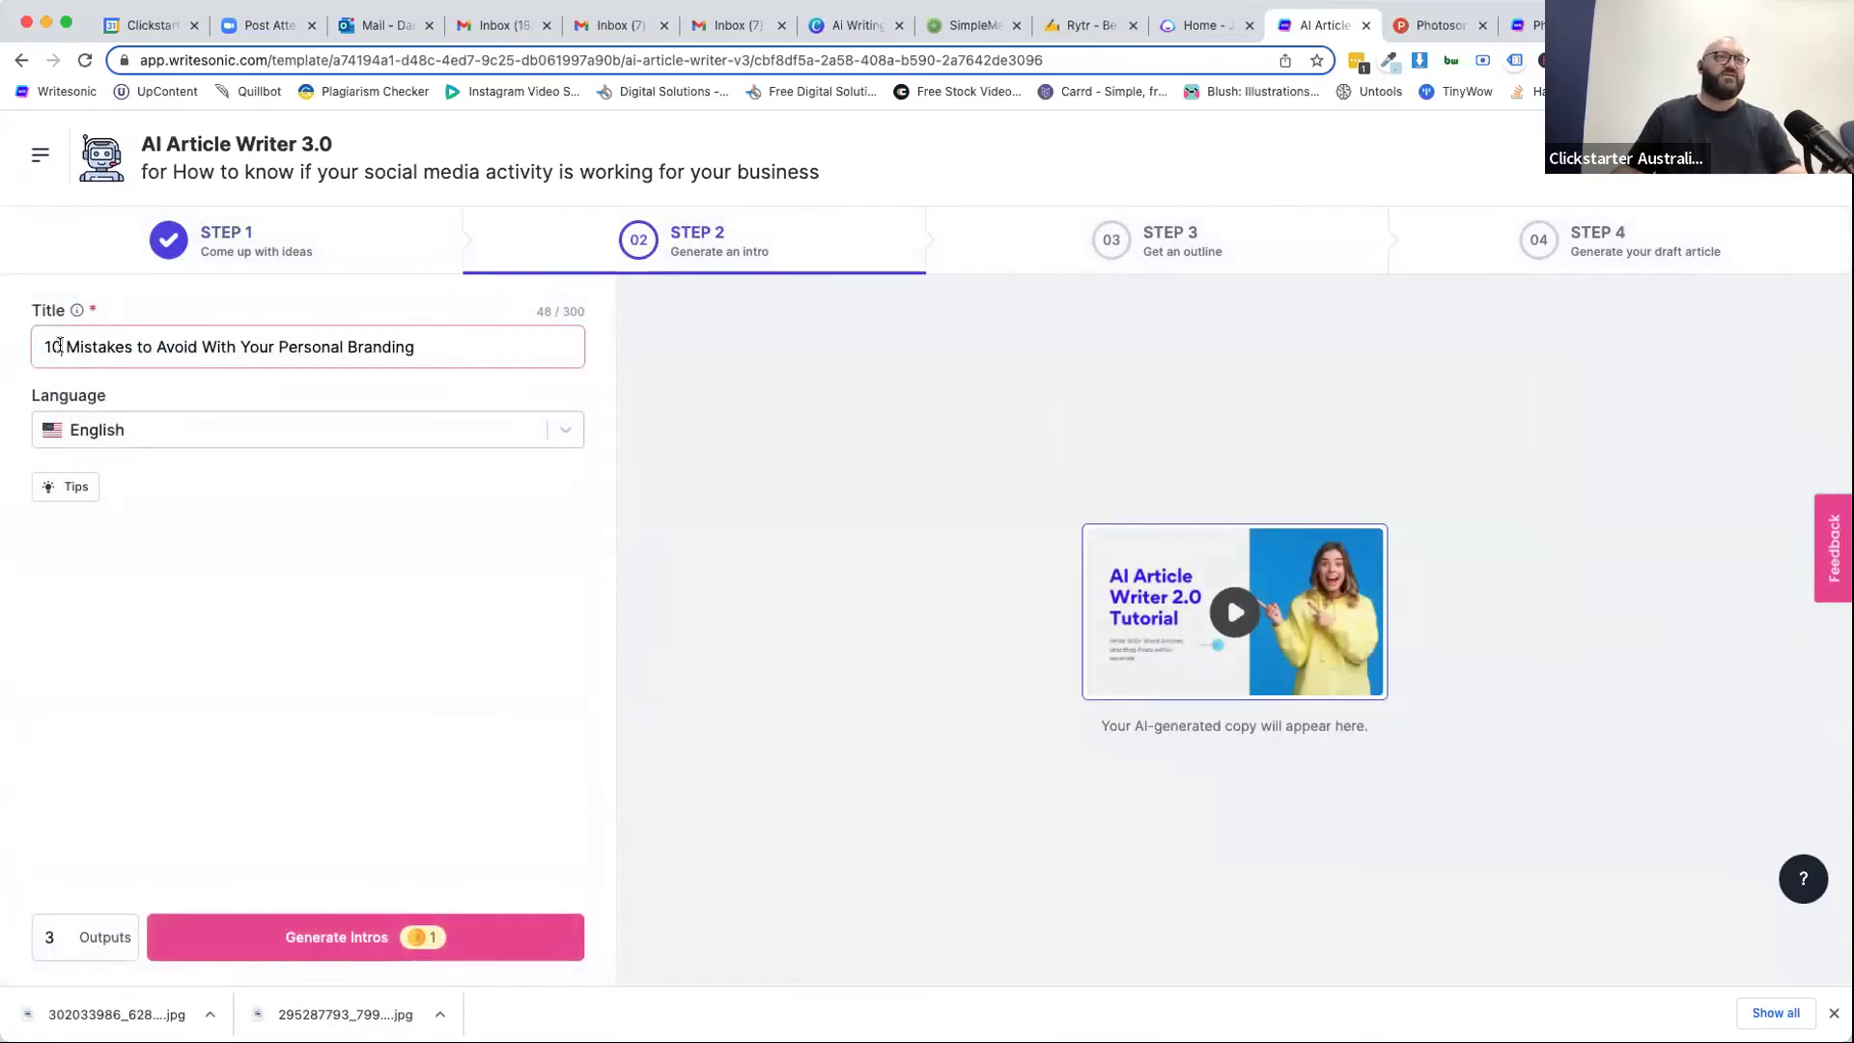
{"action": "left_click_drag", "start_coordinate": [60, 346], "coordinate": [10, 346]}
{"action": "type", "text": "5"}
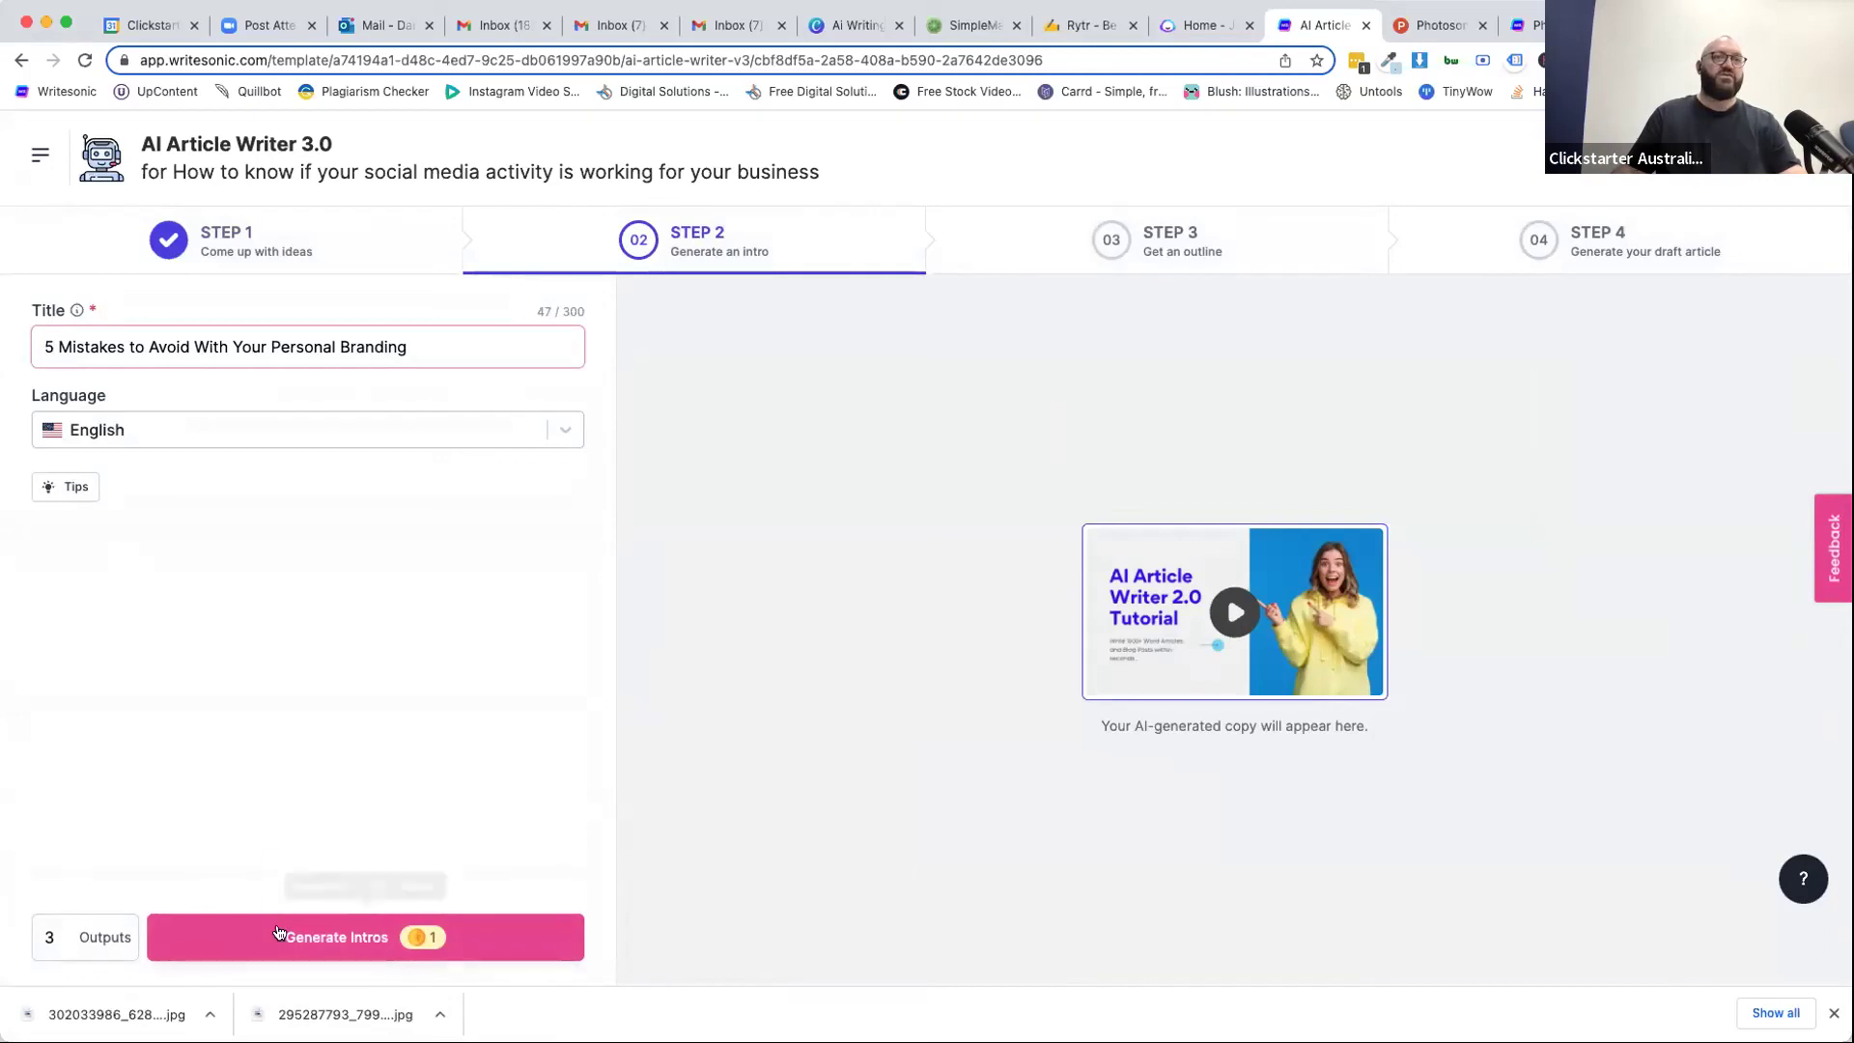
{"action": "left_click", "coordinate": [282, 937]}
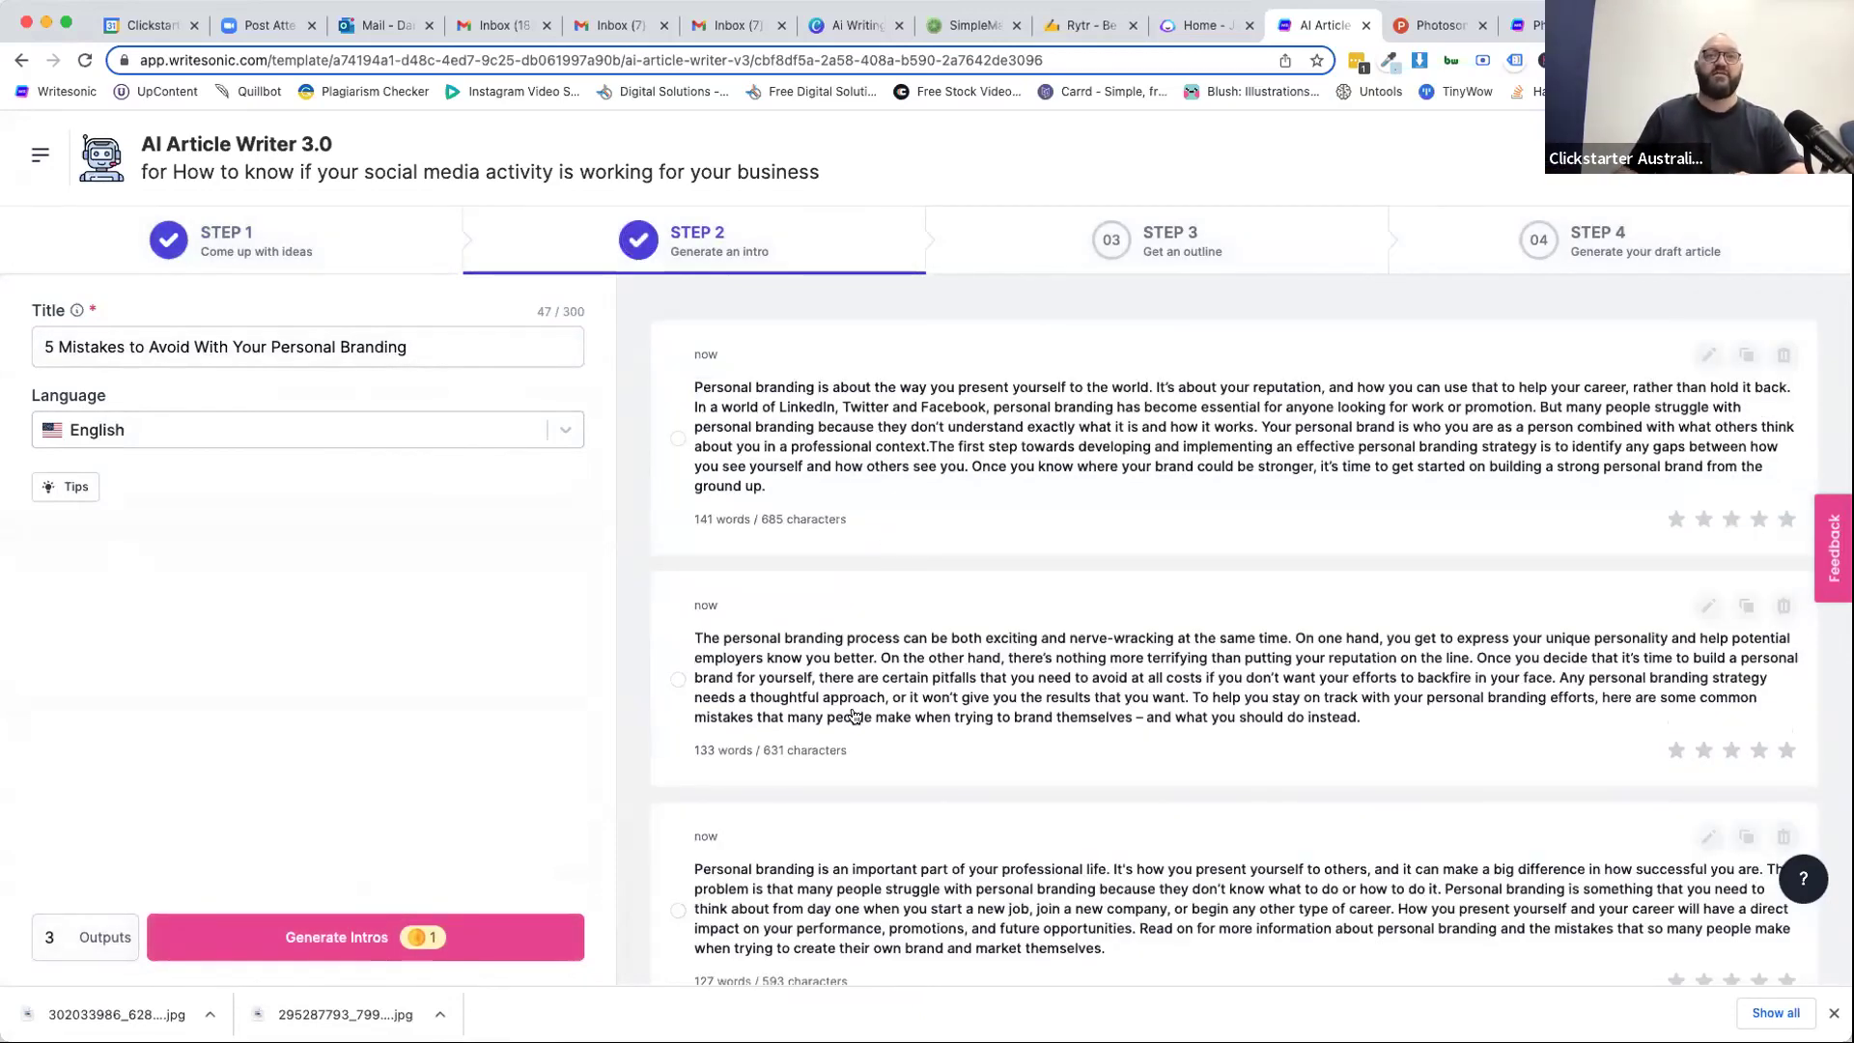
Generate a new set of intros and choose the one starting "Creating an effective personal branding strategy is challenging".
{"action": "scroll", "coordinate": [851, 713], "scroll_direction": "down", "scroll_amount": 2}
{"action": "left_click", "coordinate": [321, 951]}
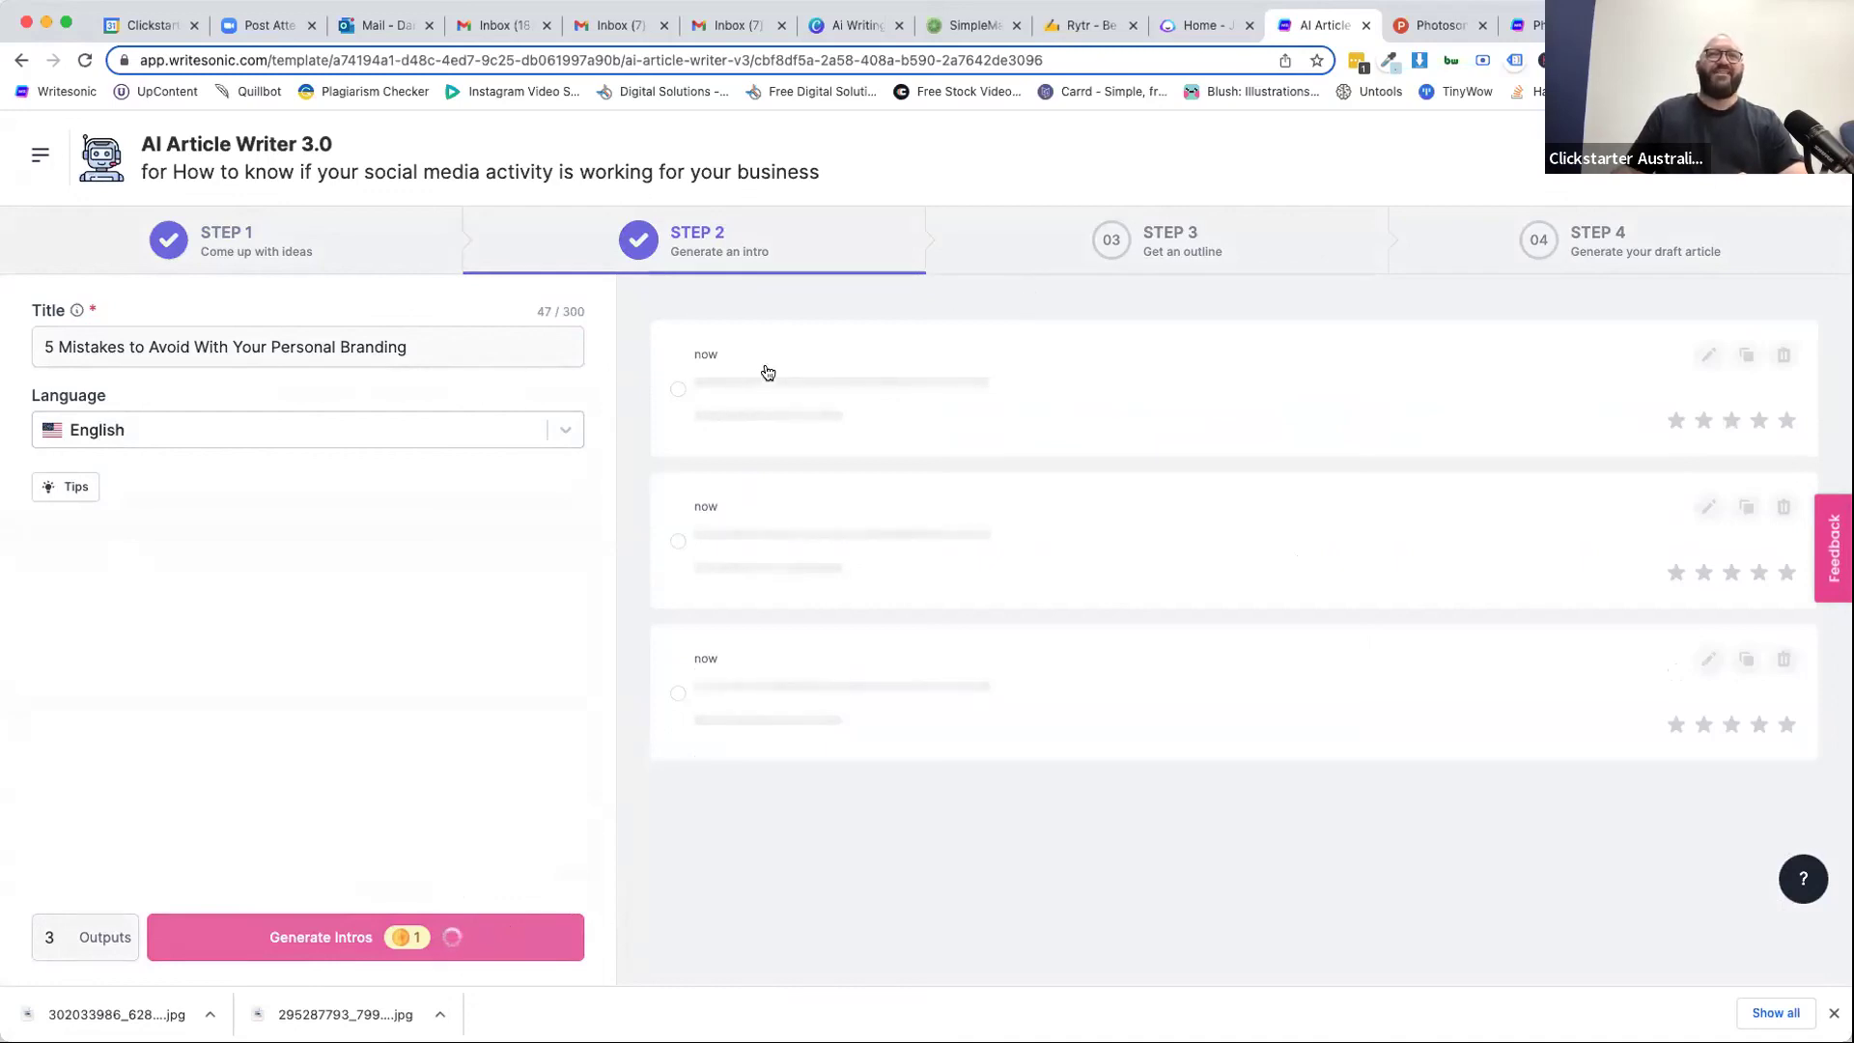
{"action": "left_click", "coordinate": [832, 396]}
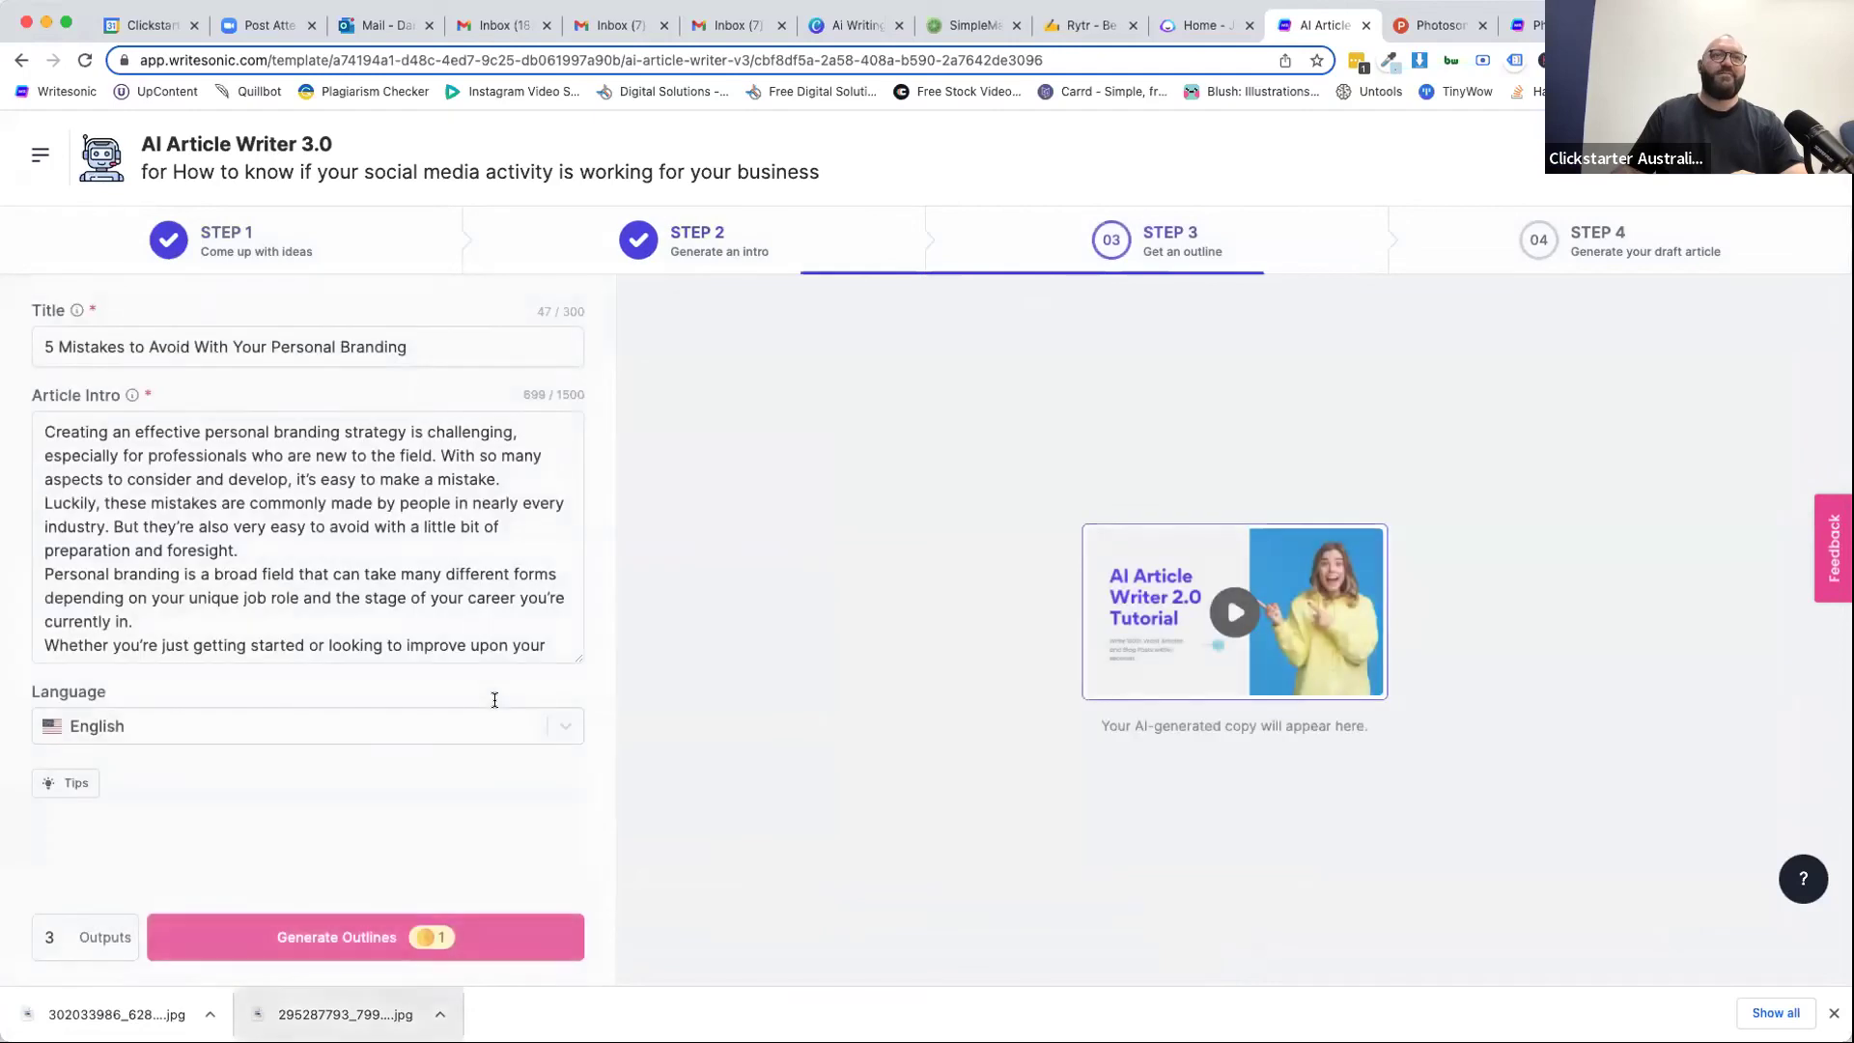
Generate article outlines and choose the one starting "Don't neglect your personal brand during job searching" for the draft.
{"action": "left_click", "coordinate": [353, 939]}
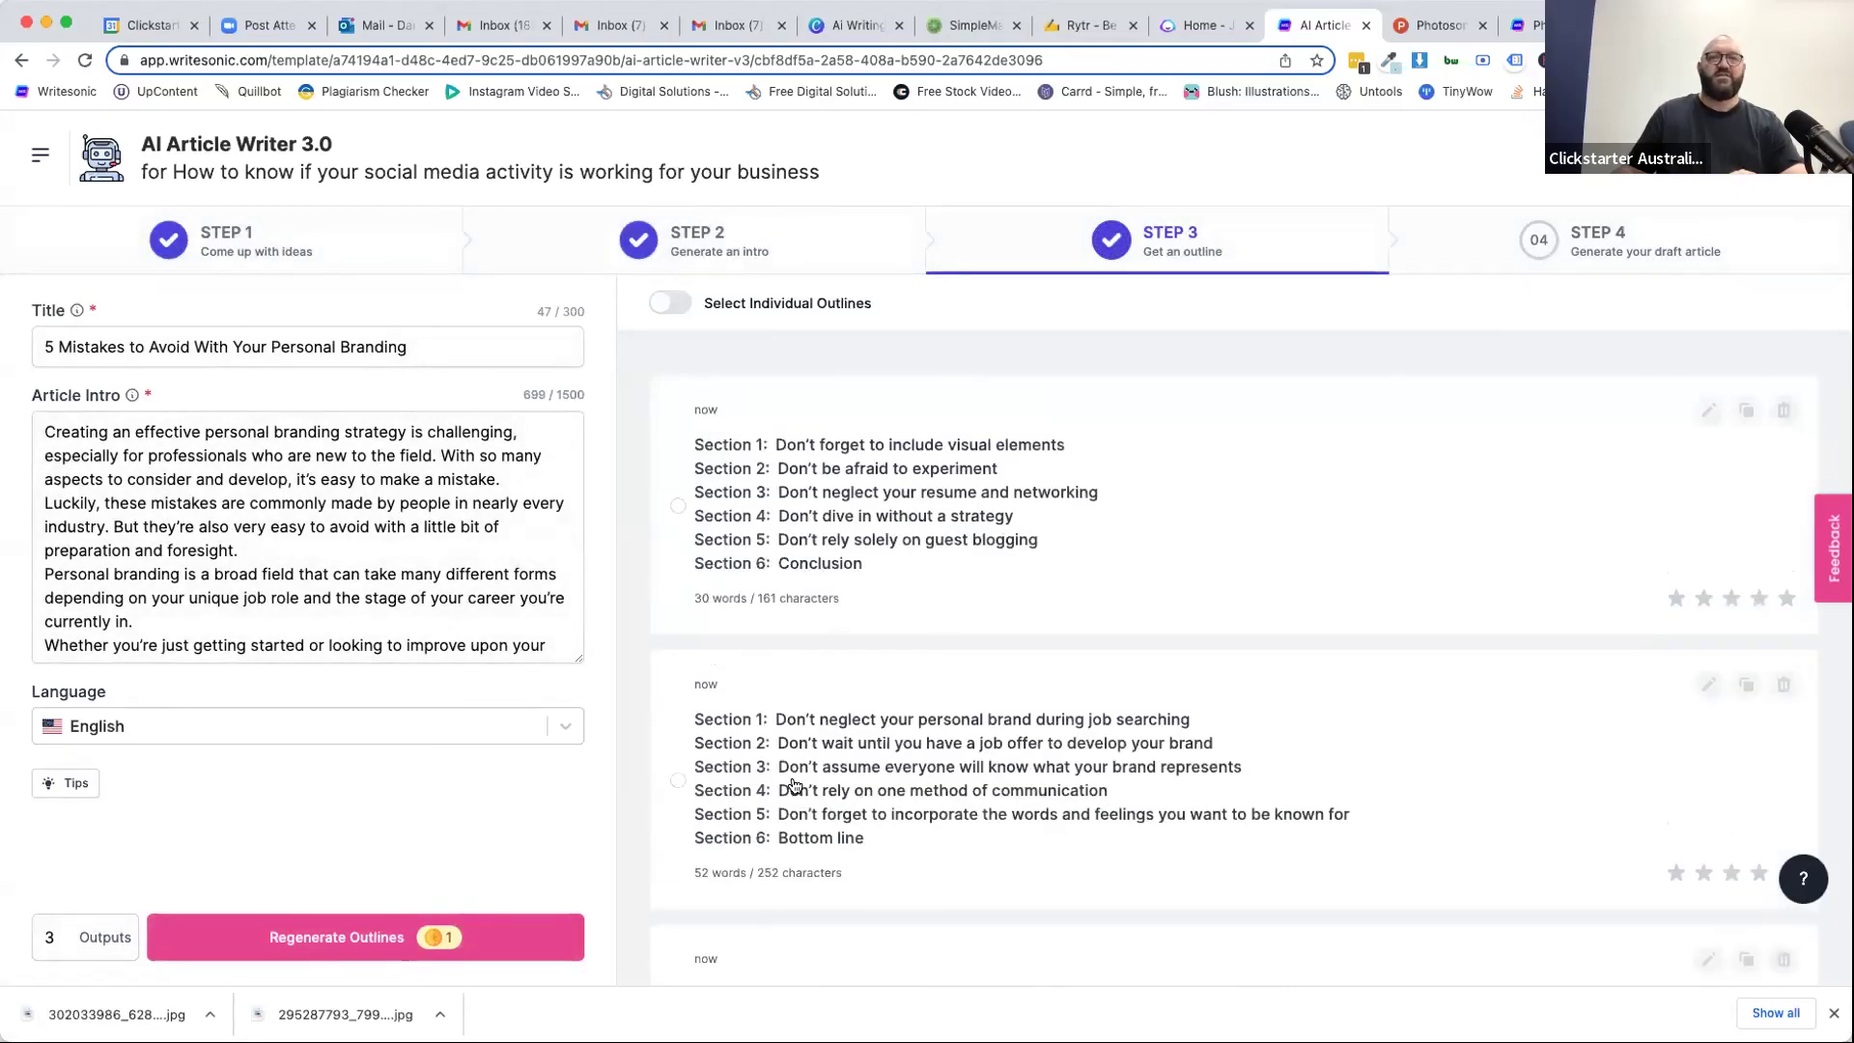
{"action": "left_click", "coordinate": [678, 780]}
{"action": "scroll", "coordinate": [438, 761], "scroll_direction": "down", "scroll_amount": 5}
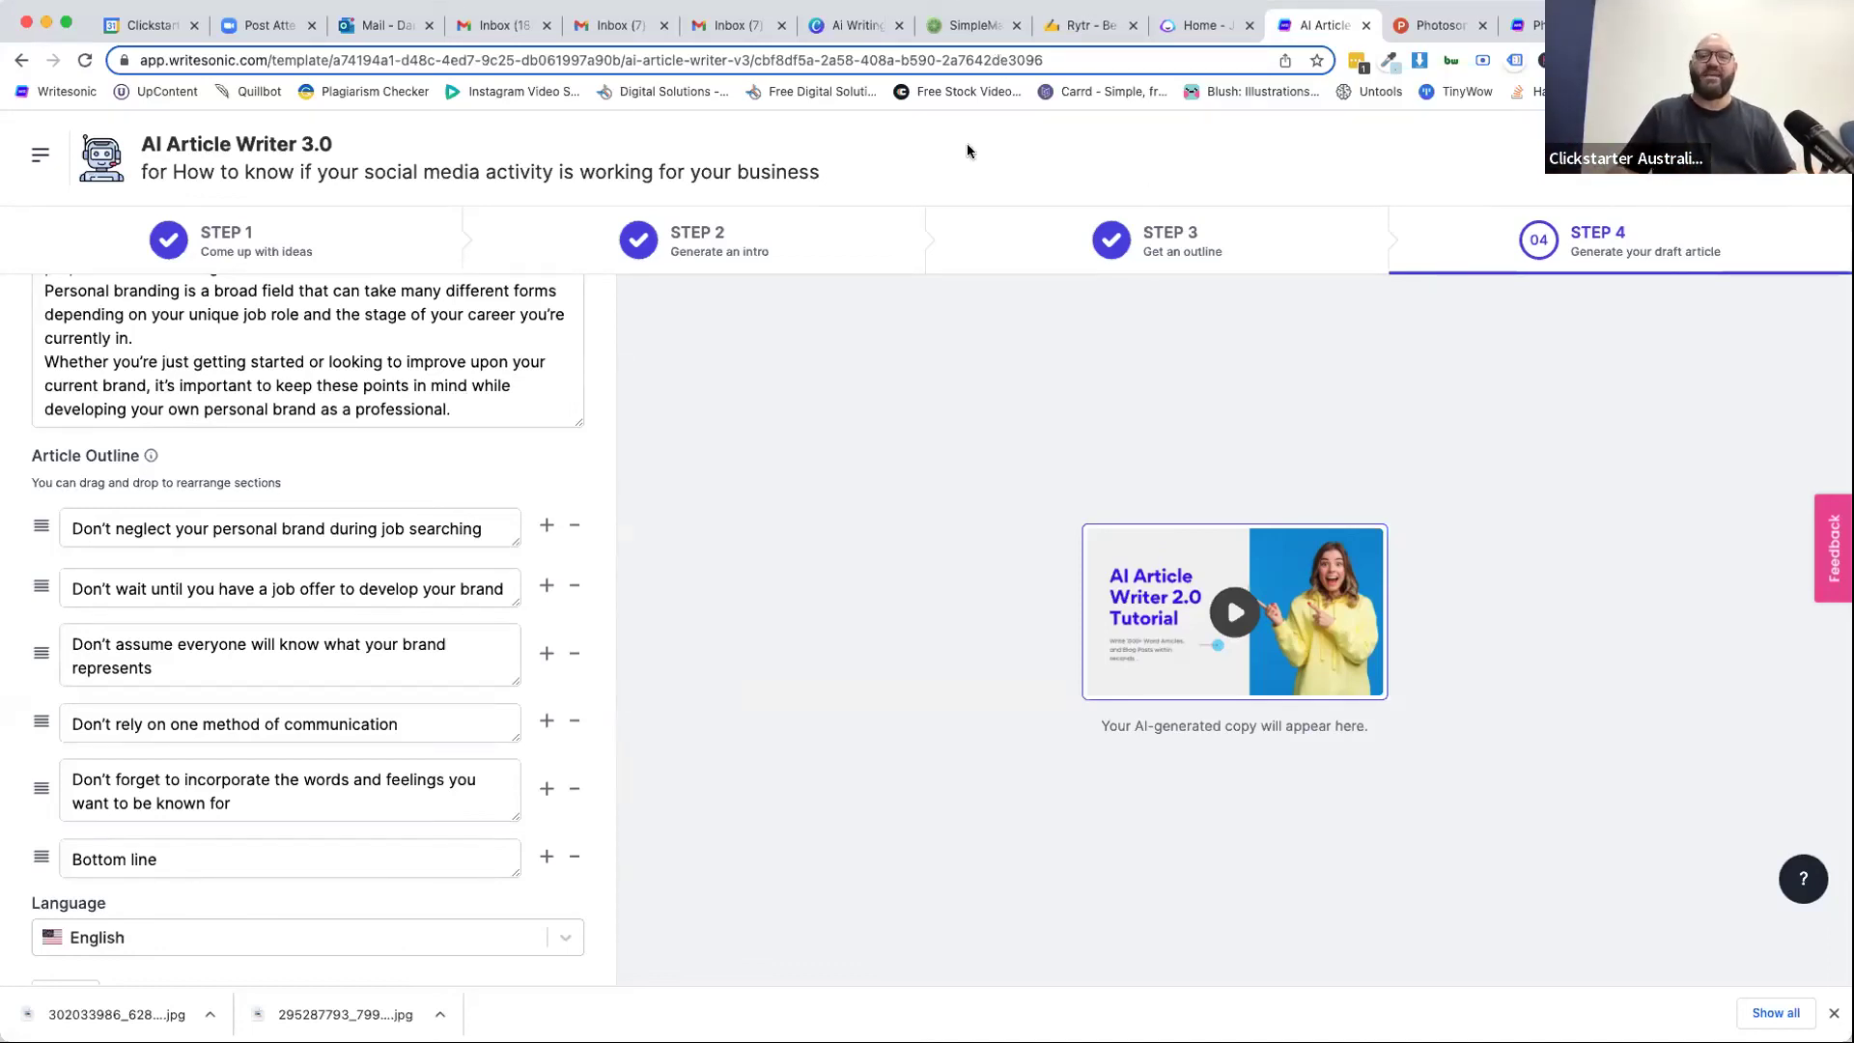
Switch back to the Writesonic pricing page of the Ai Writing Tools design in Canva.
{"action": "left_click", "coordinate": [856, 25]}
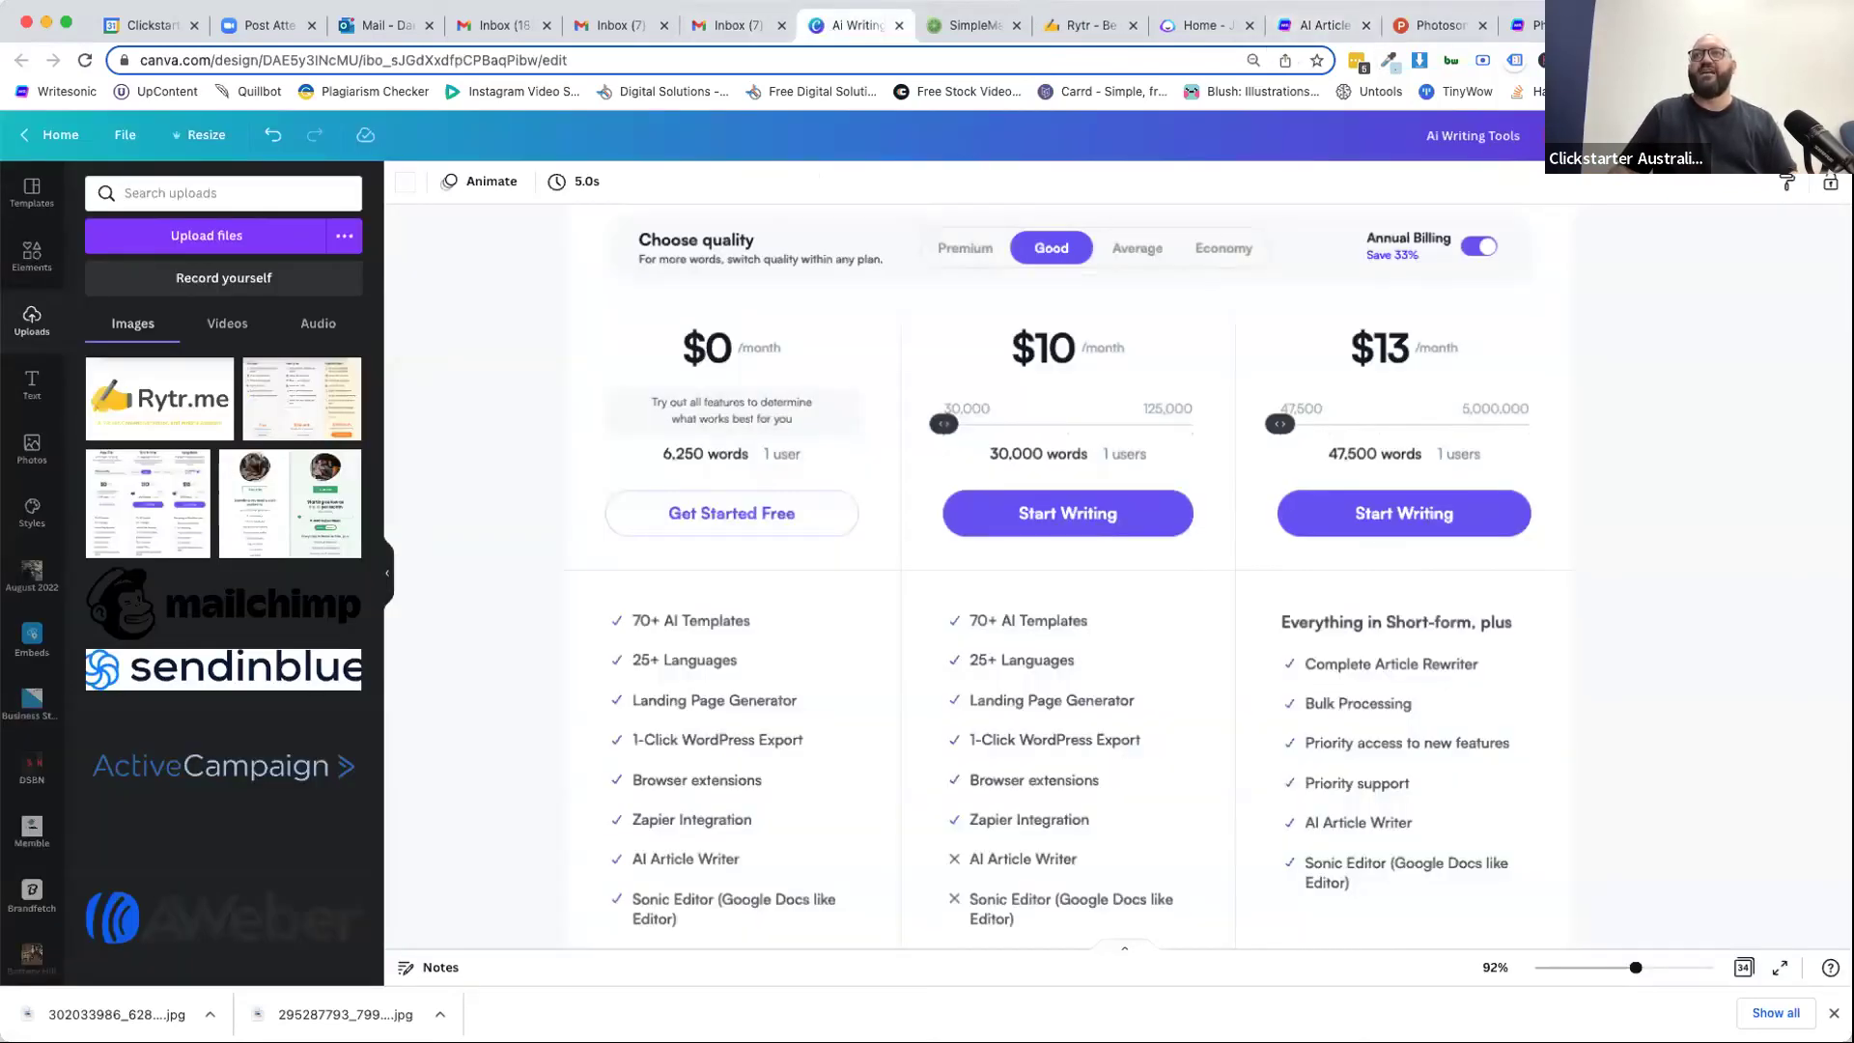